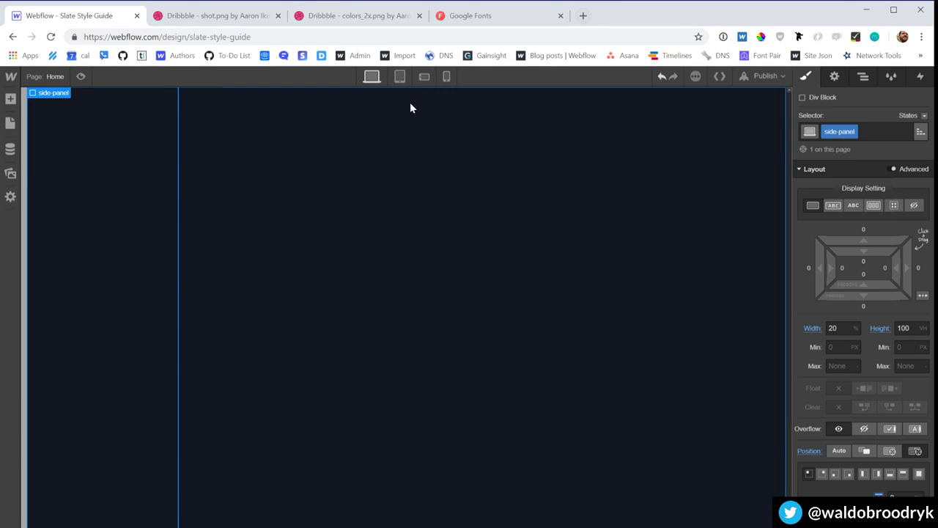
Step: Open the Flaticon website in a new browser tab and search it for gear icons
click(584, 16)
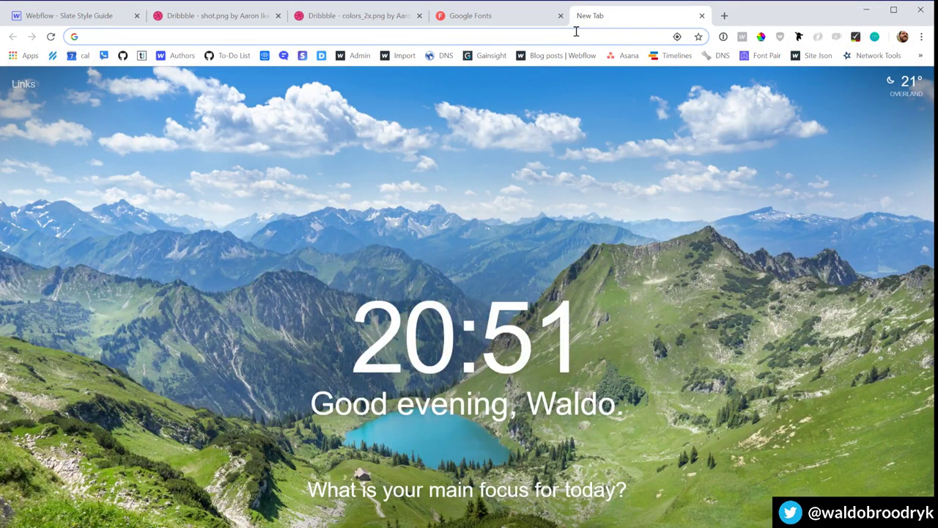
text(flaticon)
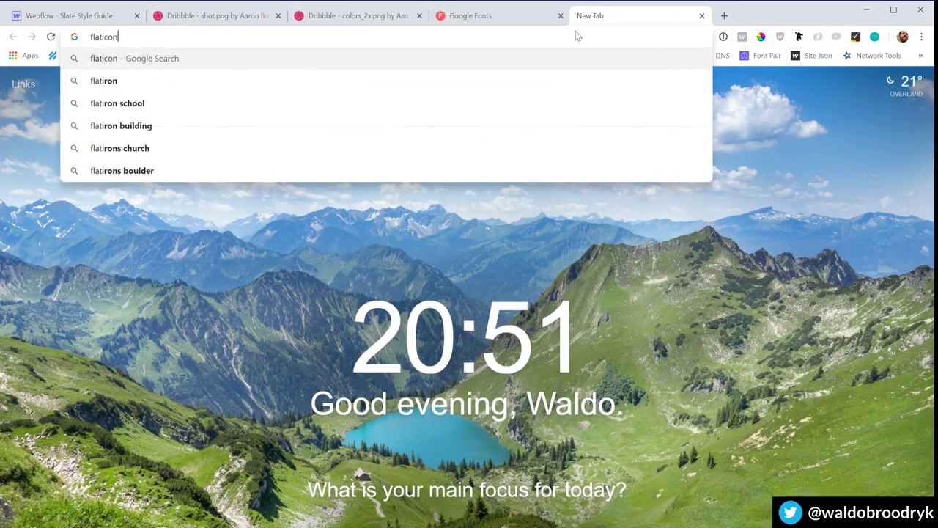
key(Return)
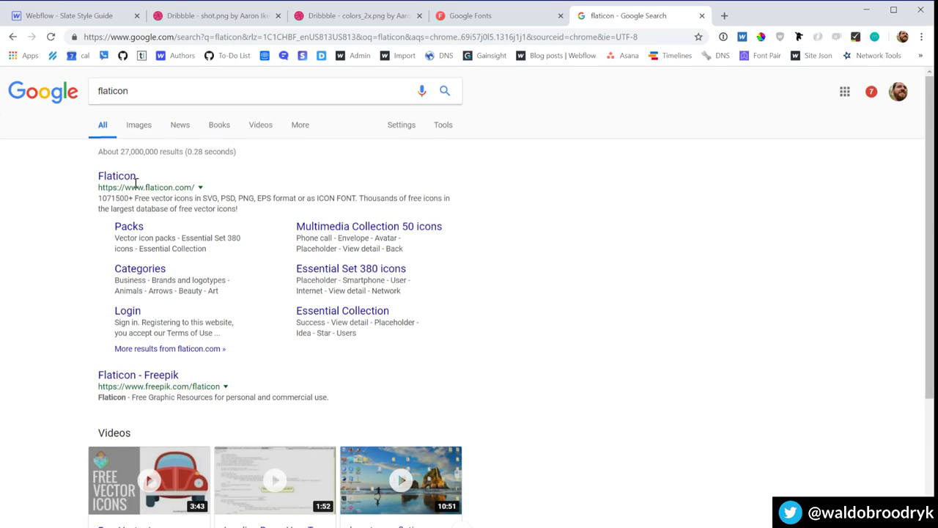
click(132, 182)
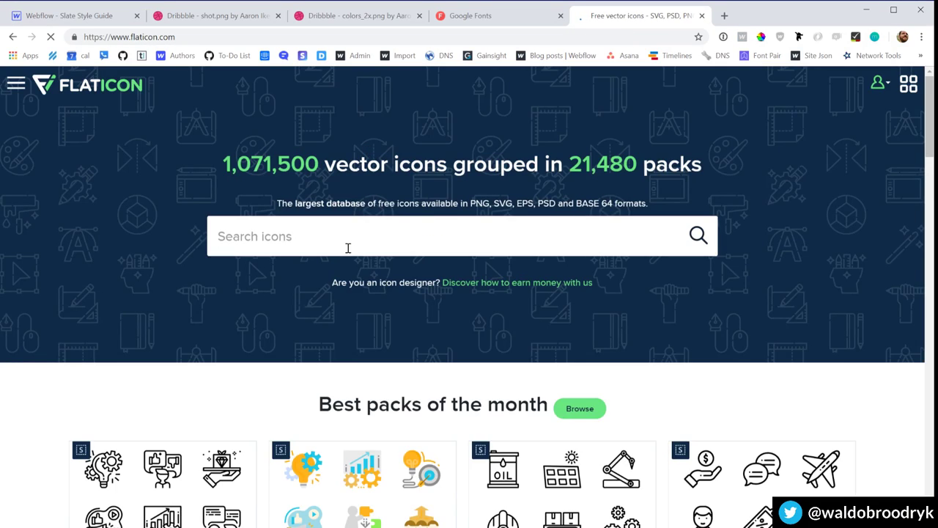
text(gear)
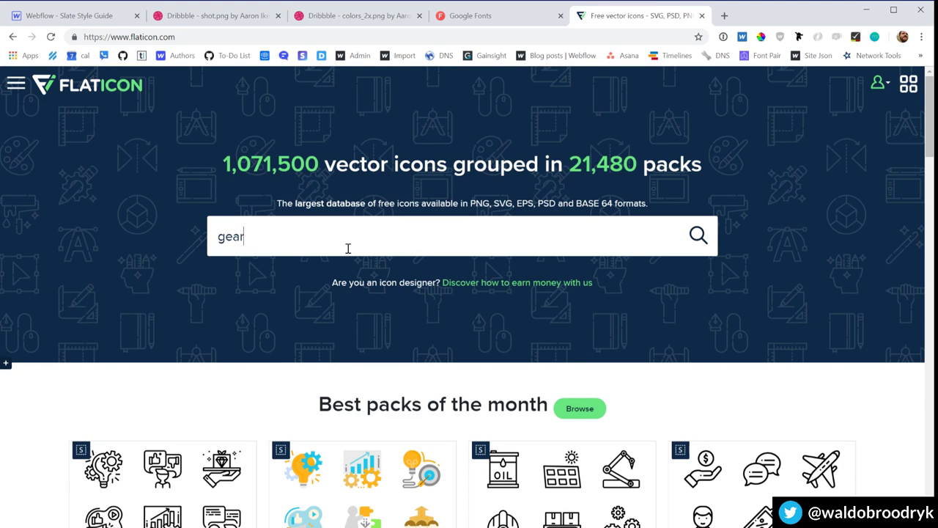
key(Return)
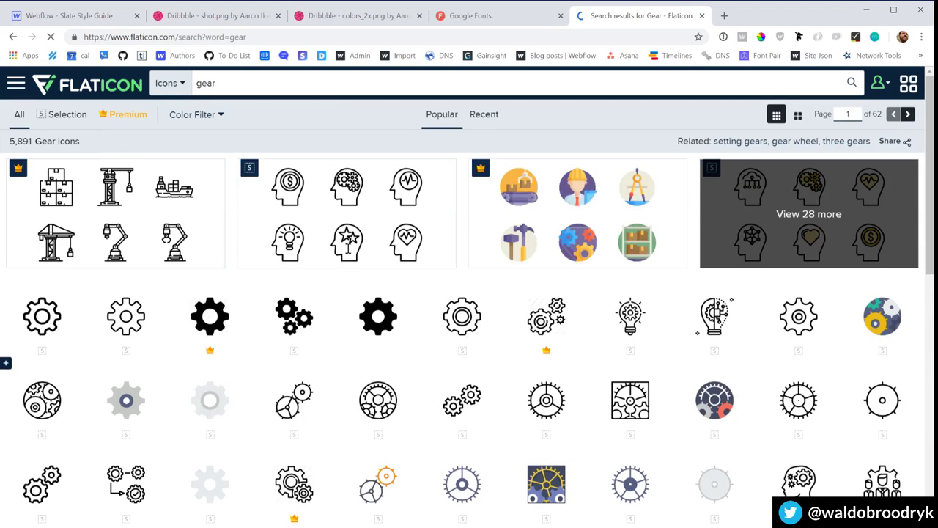
Step: Download the green, red and blue three-gear Settings icon by Roundicons as a free SVG
scroll(422, 336, down, 3)
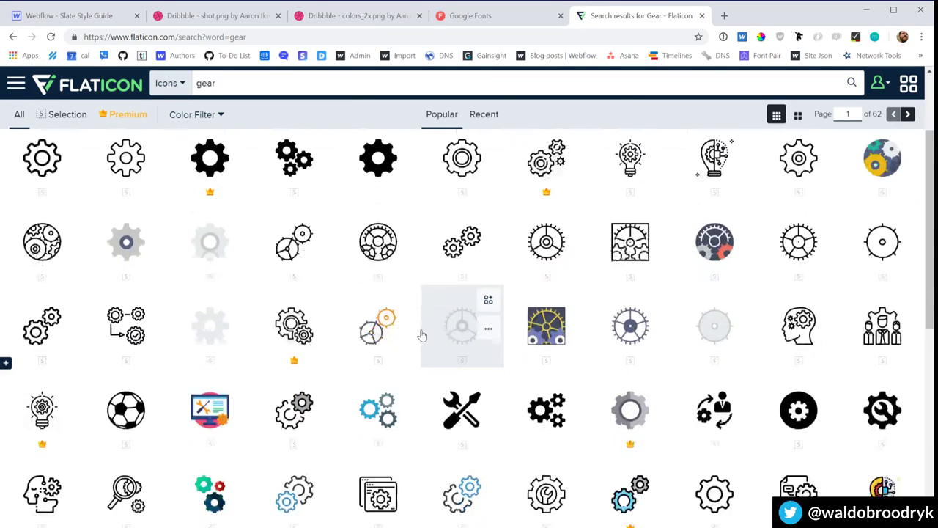
scroll(422, 335, down, 2)
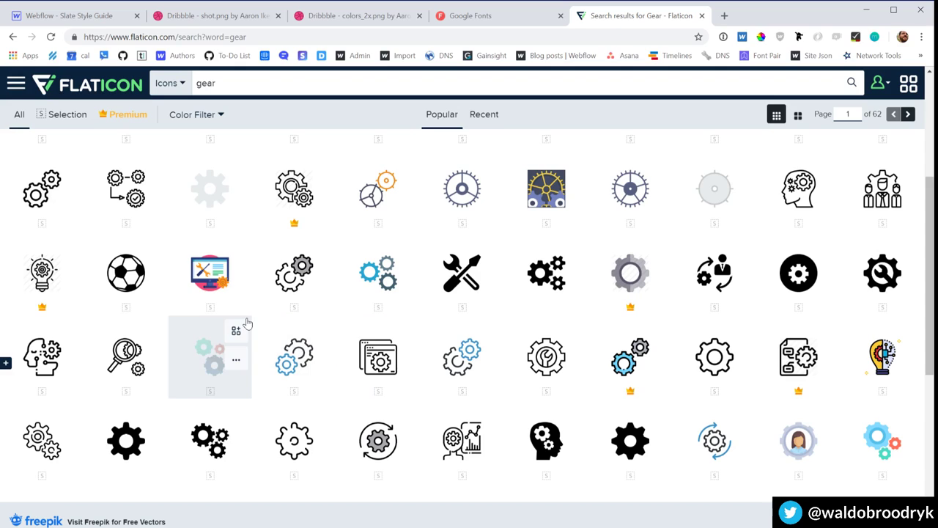
click(210, 333)
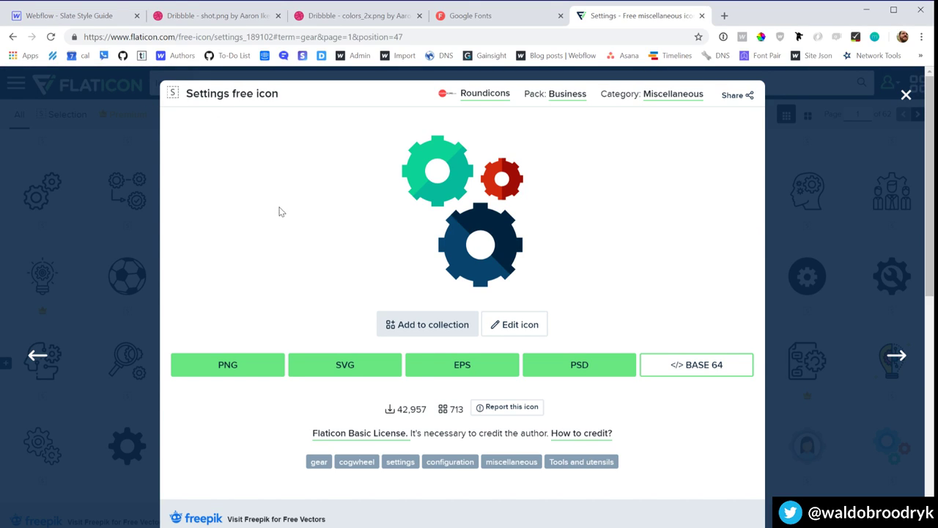
click(339, 370)
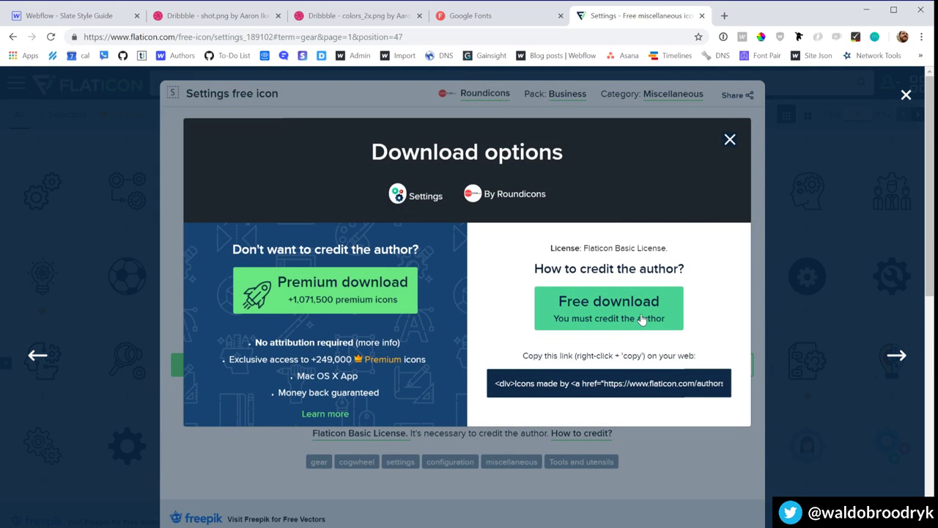
click(641, 319)
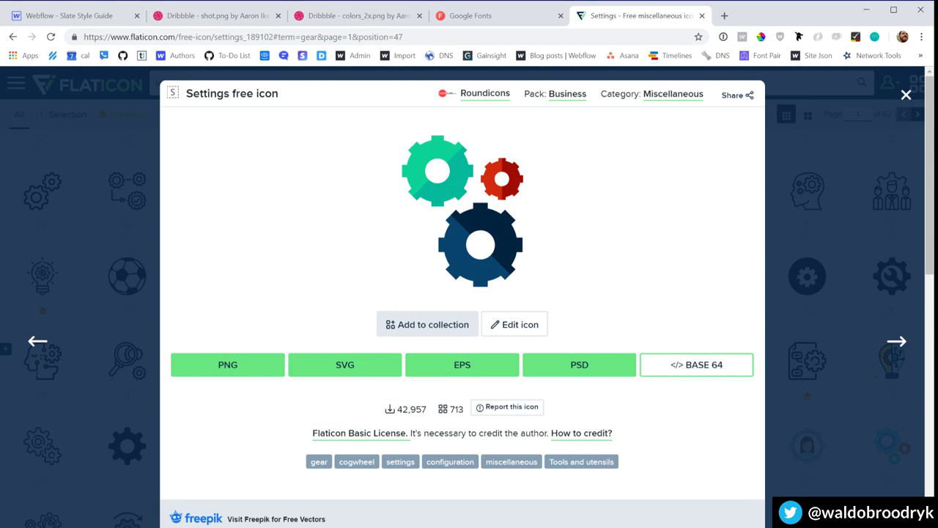
Step: Switch back to the Webflow Designer and upload the downloaded gear SVG to the site's assets
click(72, 16)
click(10, 173)
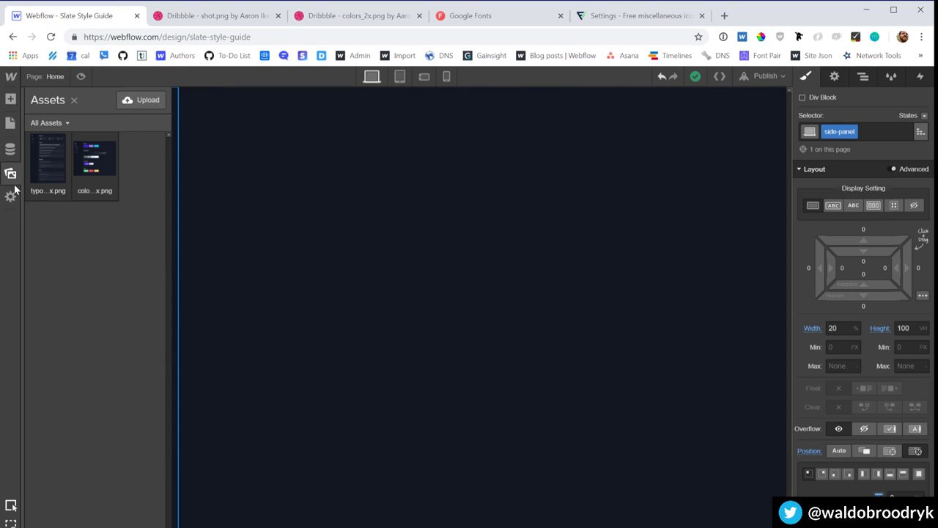
drag(0, 408, 93, 408)
click(265, 209)
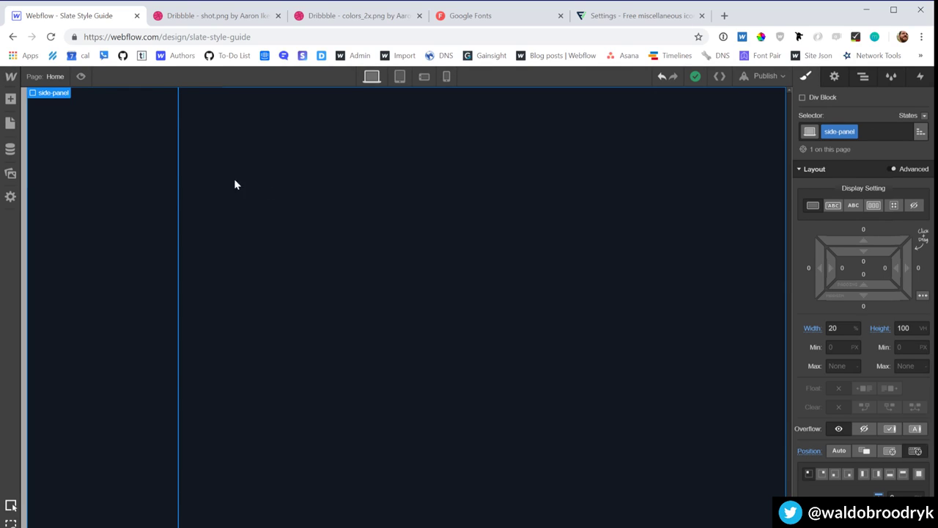
click(115, 159)
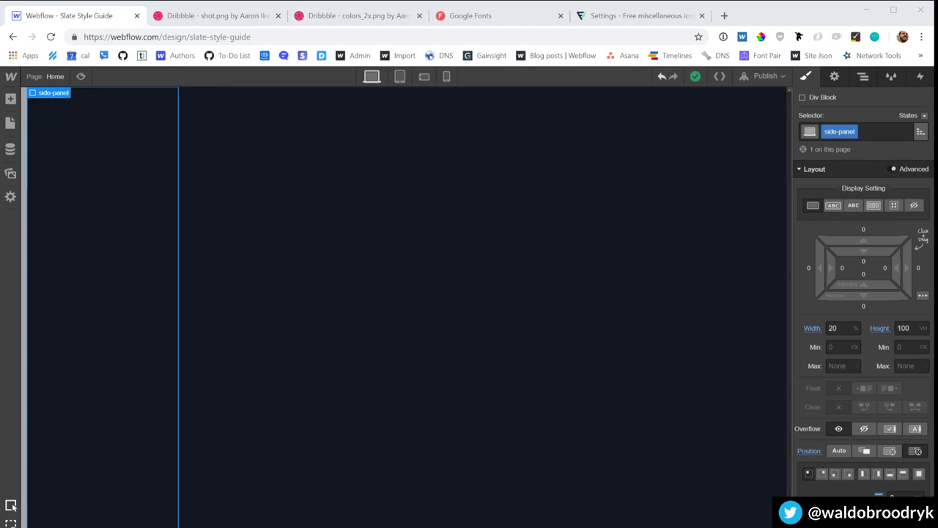
click(91, 239)
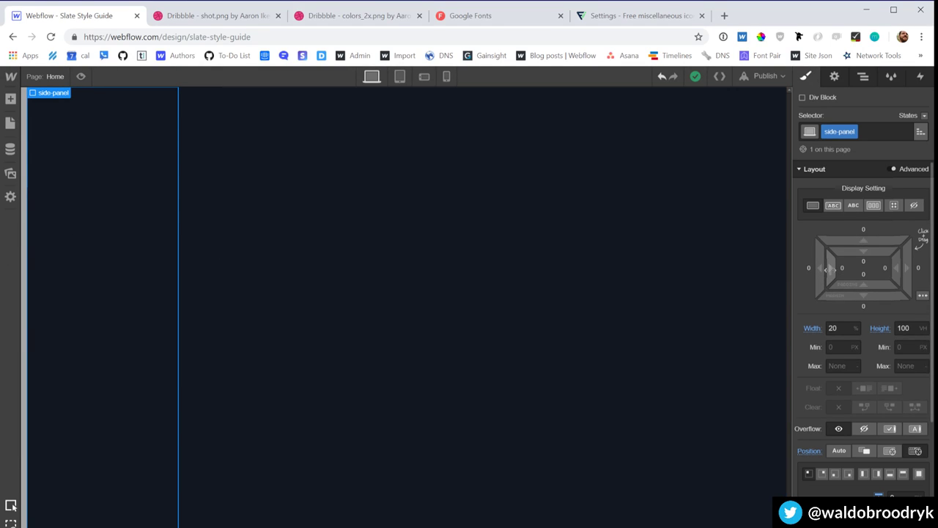
Step: Give the side-panel div 35 padding on all sides and set its display to flex
drag(833, 269, 889, 272)
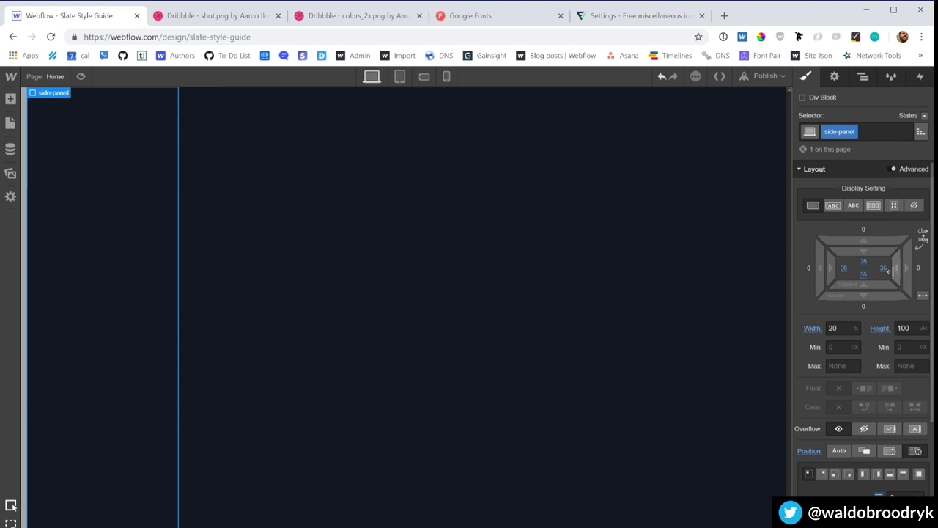
click(861, 205)
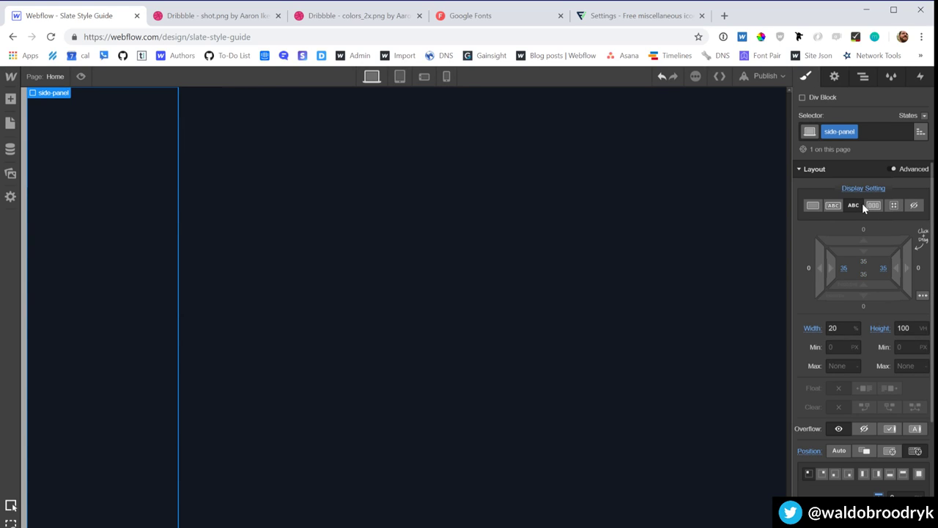
click(872, 205)
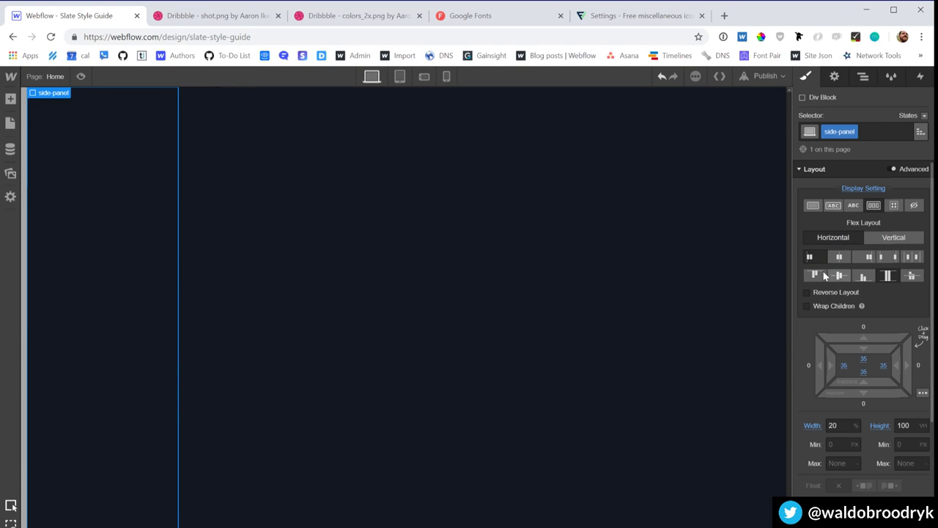
Step: Insert the gear SVG asset into the side-panel as a HiDPI image and align the panel's flex children to the top
key(a)
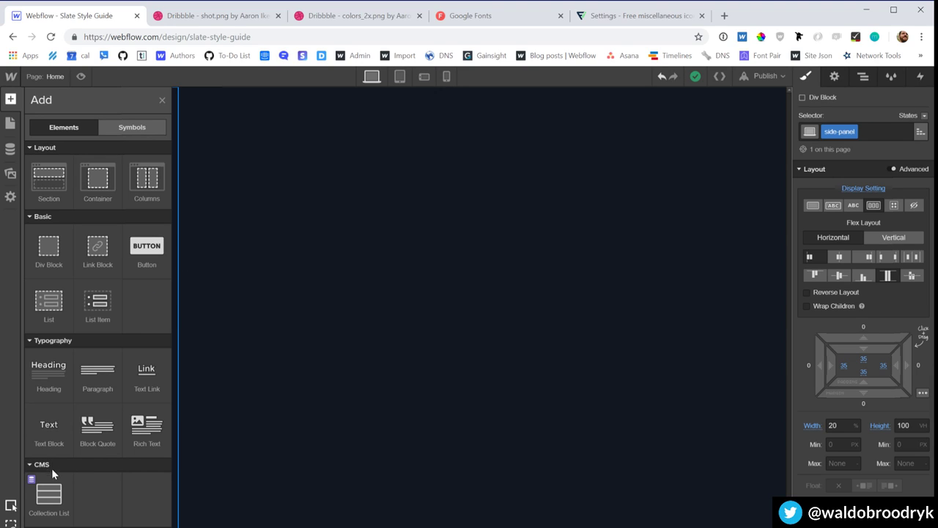
click(14, 176)
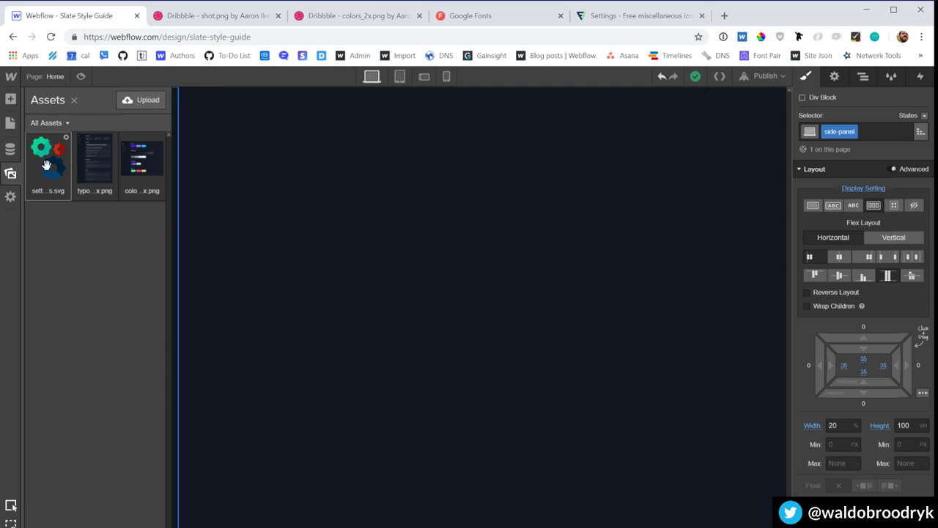
drag(46, 165, 70, 122)
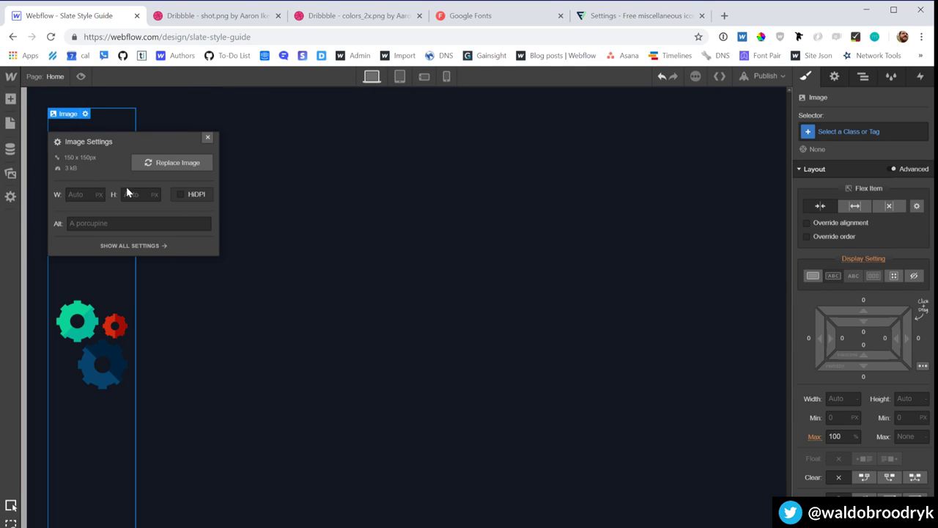
click(177, 193)
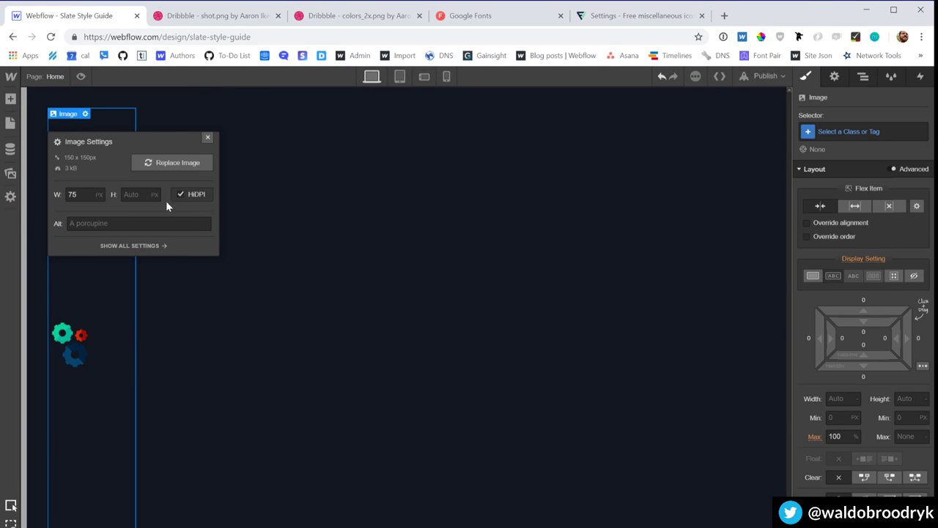
click(40, 381)
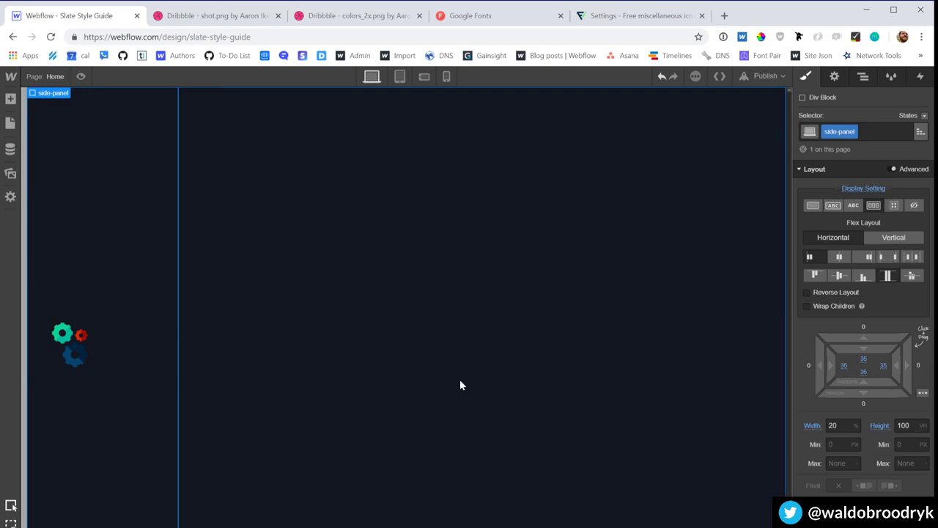
click(814, 276)
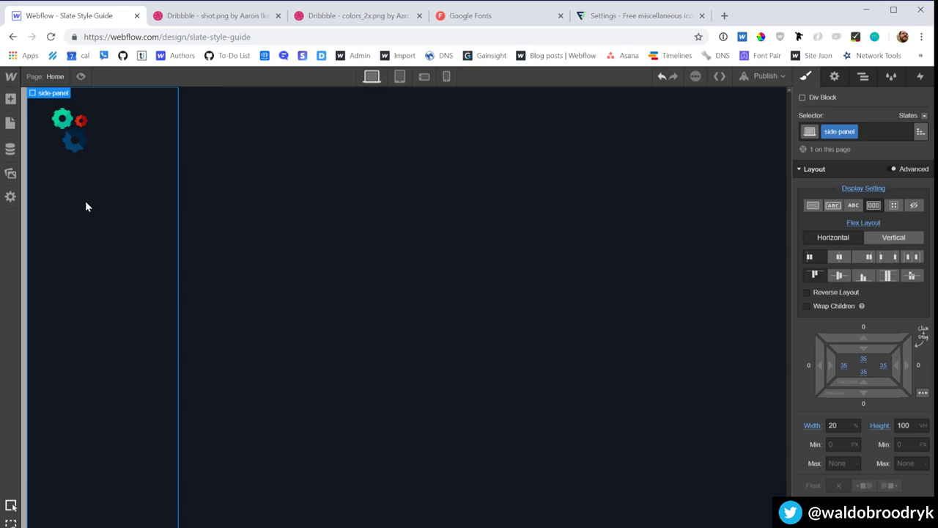
Step: Add a text link to the side-panel and set the panel's flex layout to vertical
key(a)
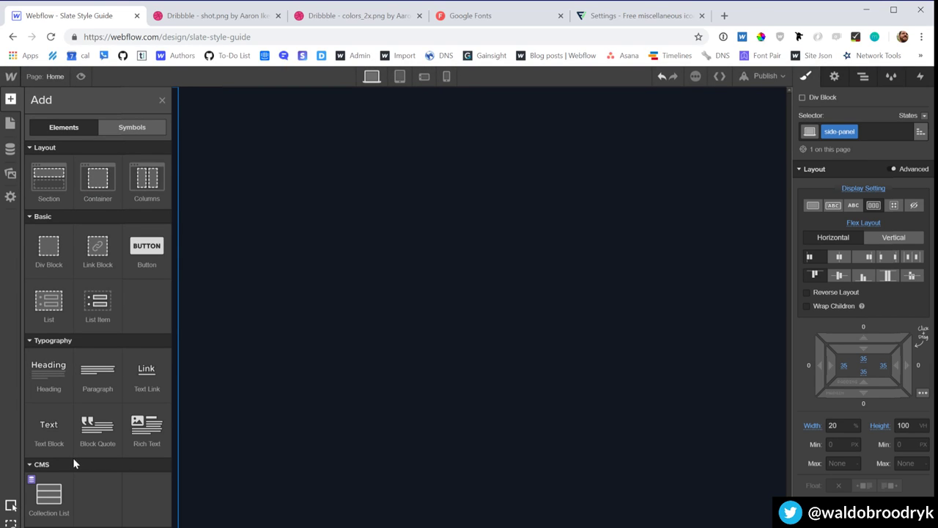
click(147, 375)
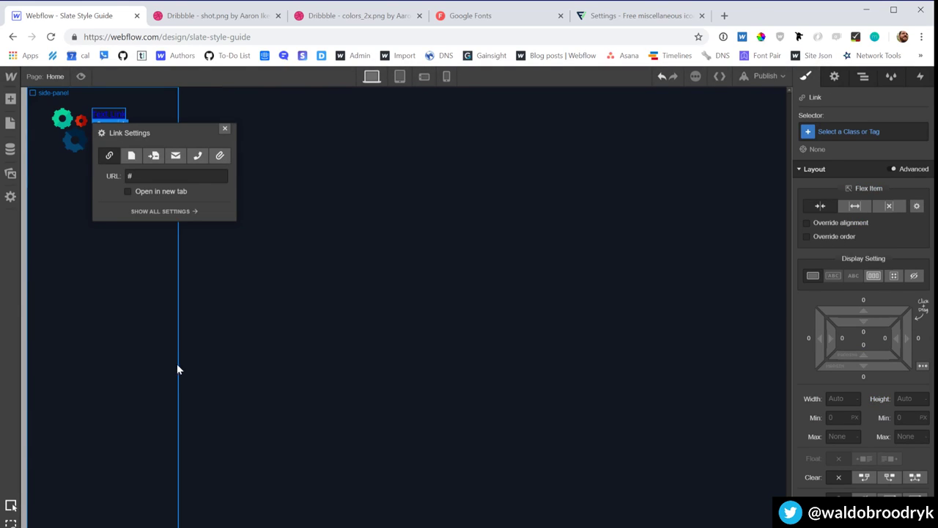
click(225, 132)
click(92, 198)
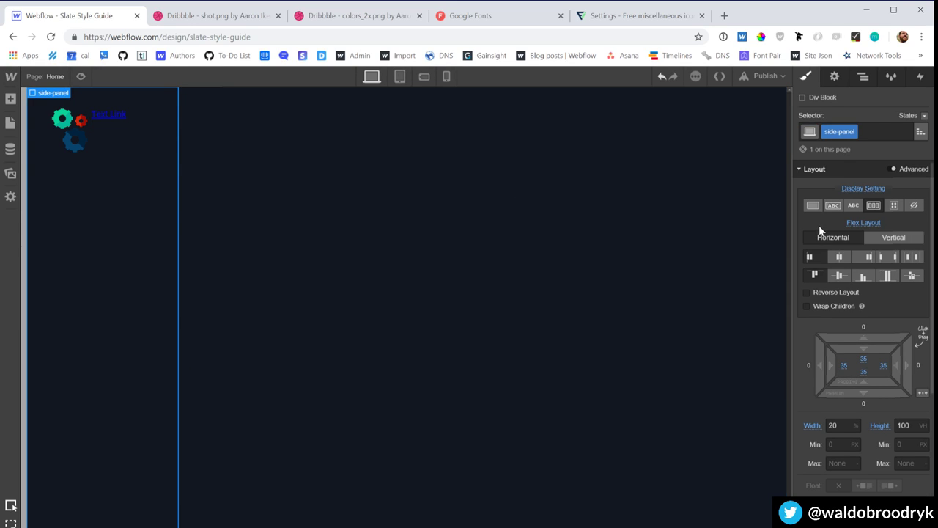
click(894, 238)
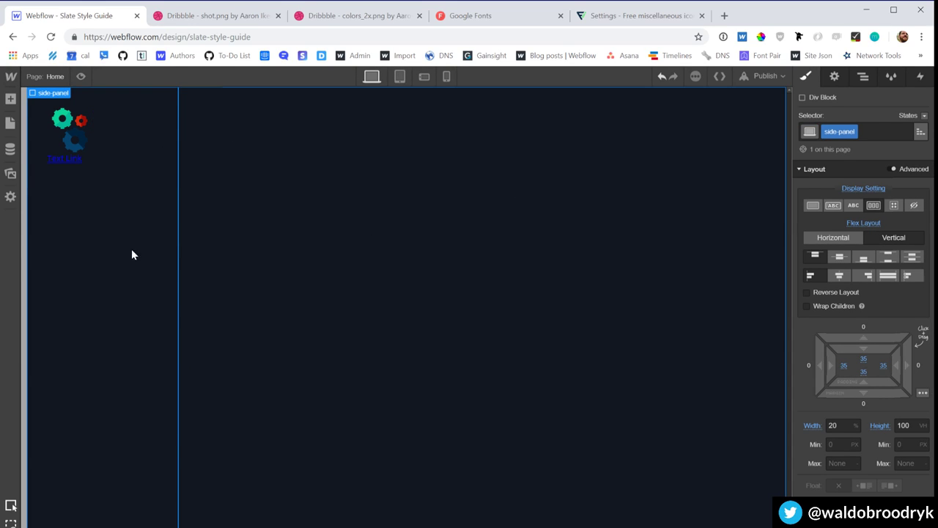
Step: View the element settings of the text link under the gear image
click(64, 157)
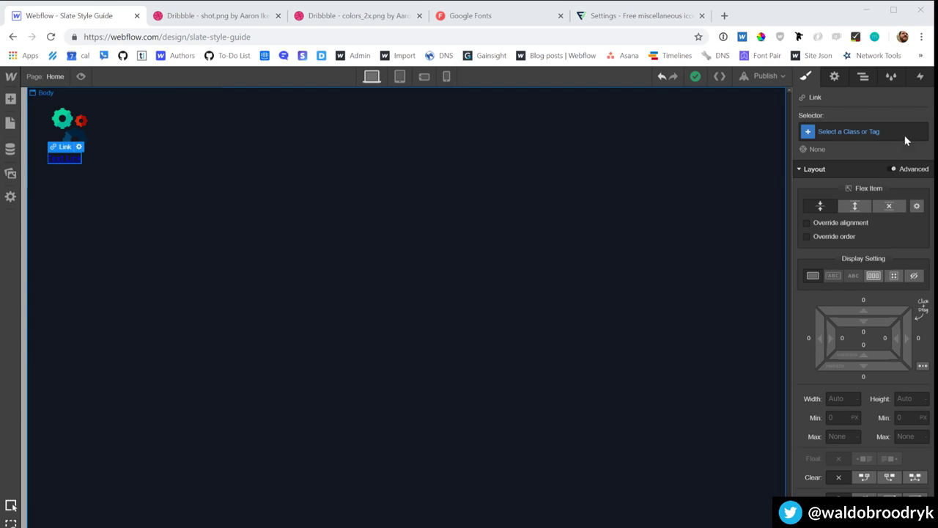
click(834, 76)
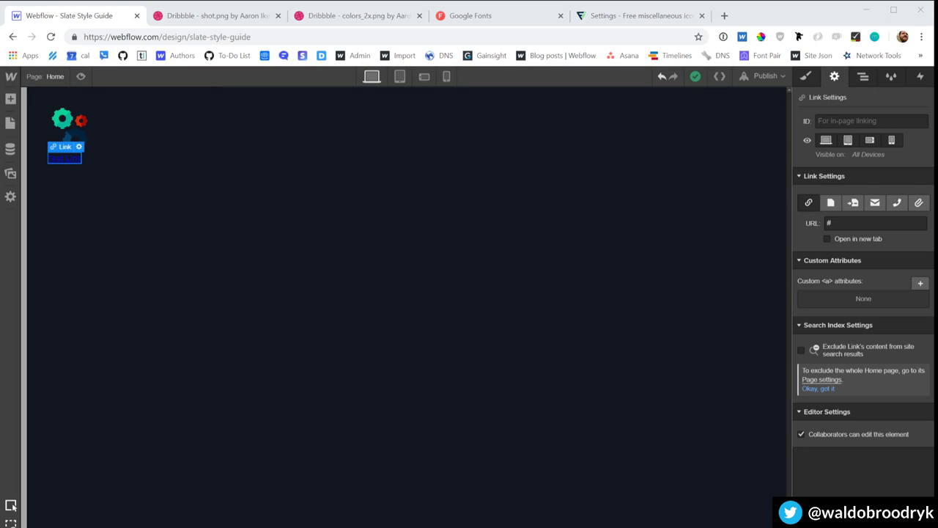
click(476, 242)
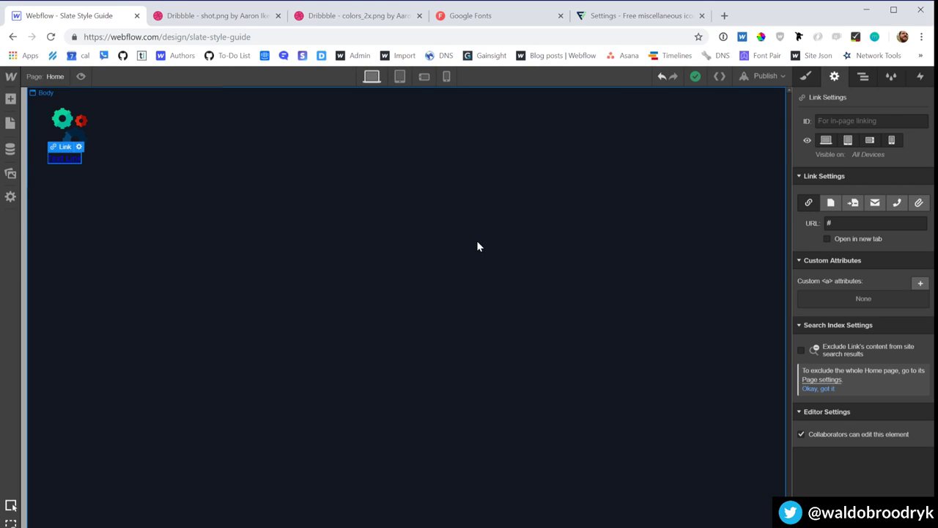
Step: Reload the Designer page and select the text link under the gear image
click(51, 37)
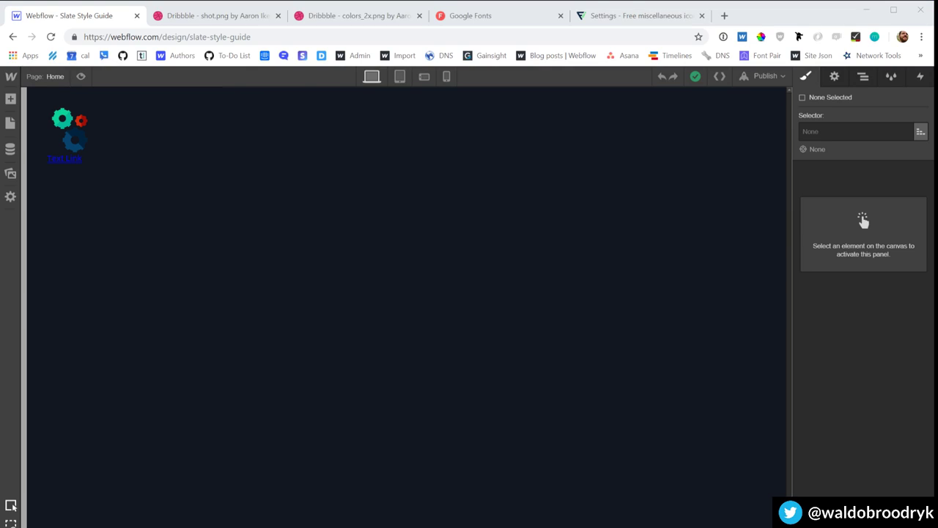
click(113, 178)
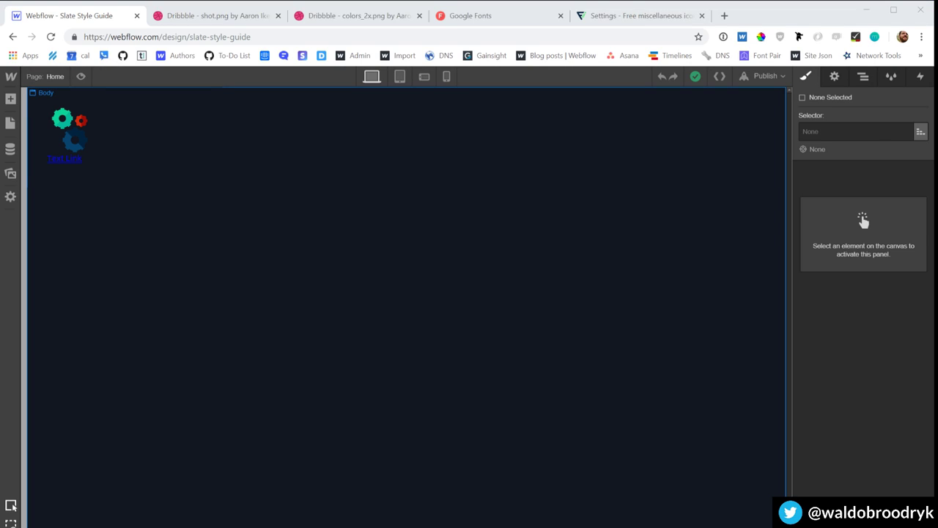
click(71, 157)
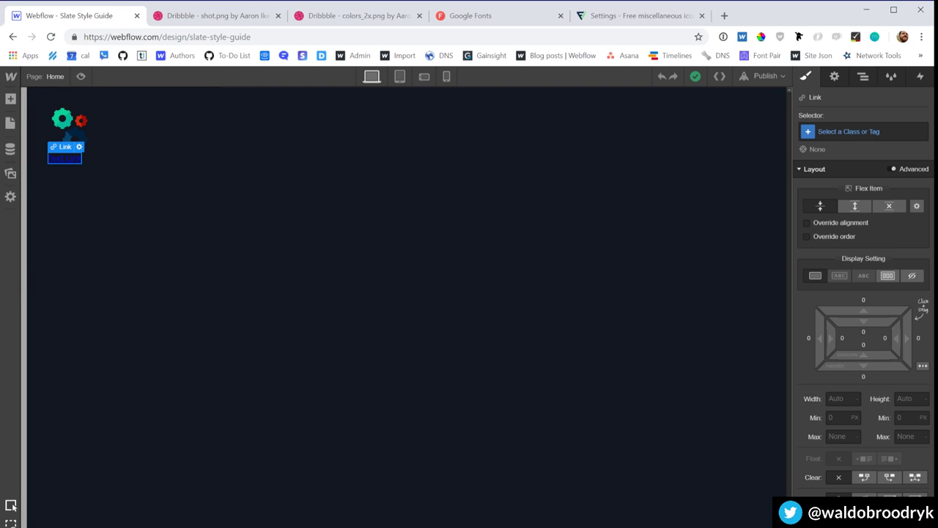
click(553, 287)
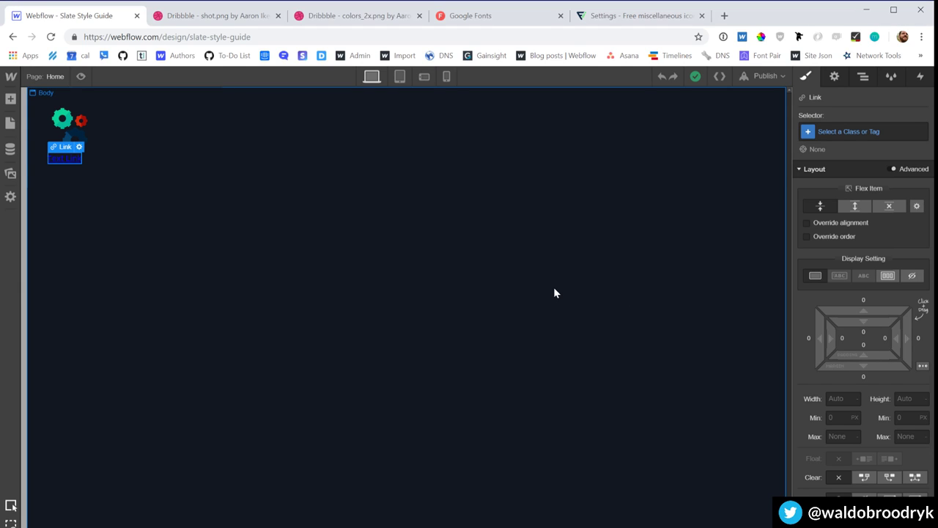
Step: Assign a new class named text-link to the text link under the gear image
click(58, 160)
click(834, 131)
text(te)
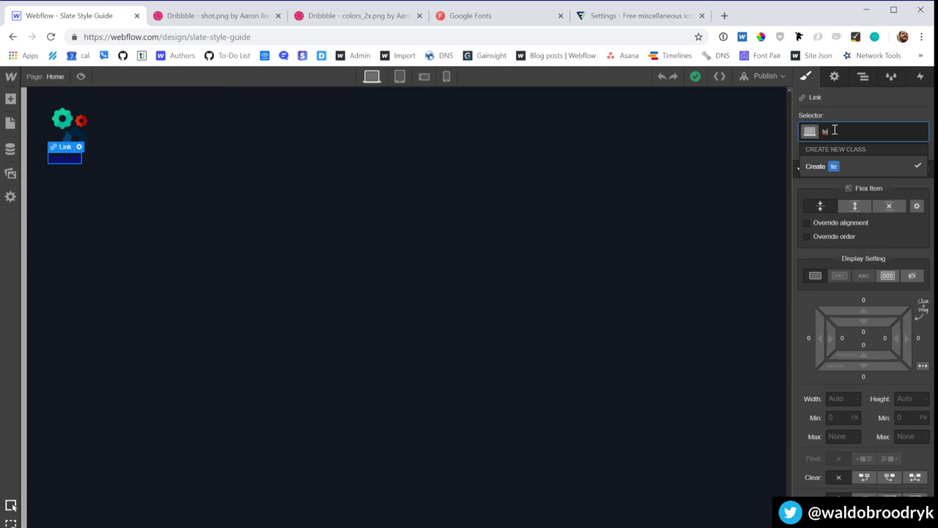
text(xt-link)
key(Return)
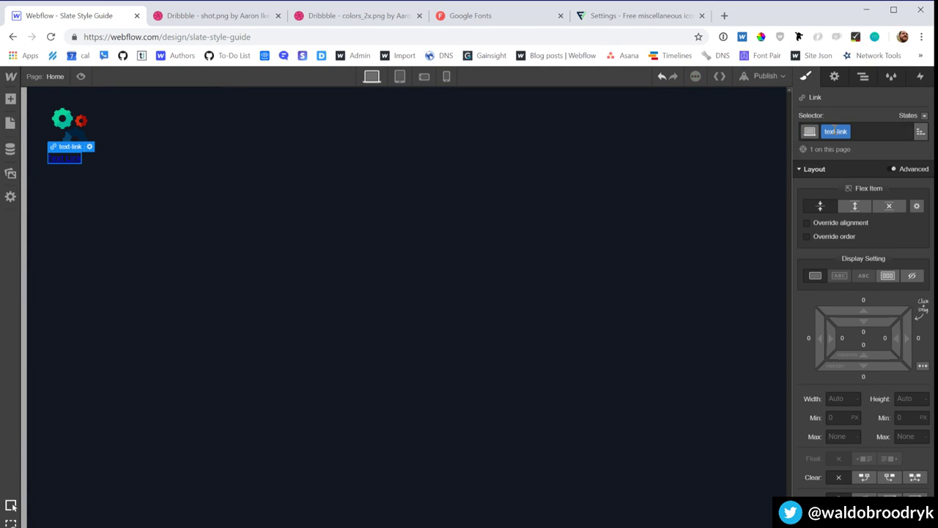
Step: Set the gear image's bottom margin to 45 px
click(70, 128)
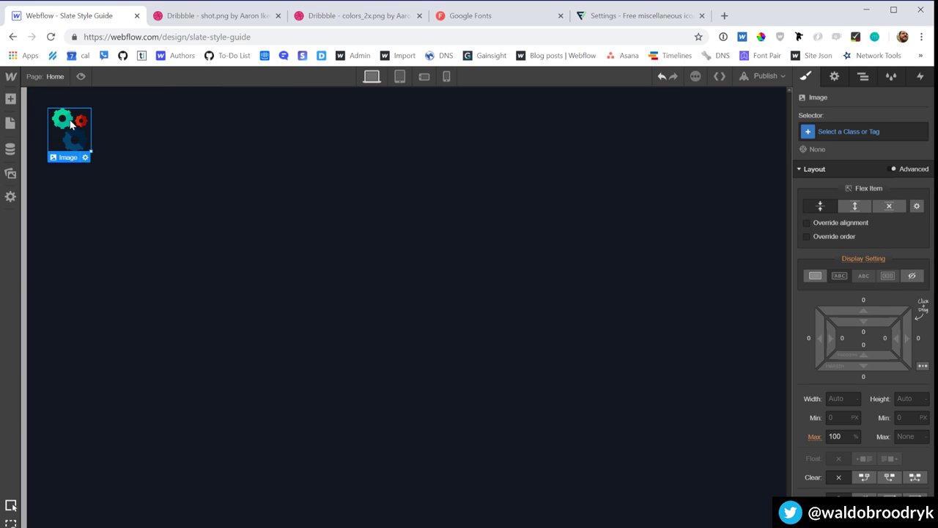
click(863, 376)
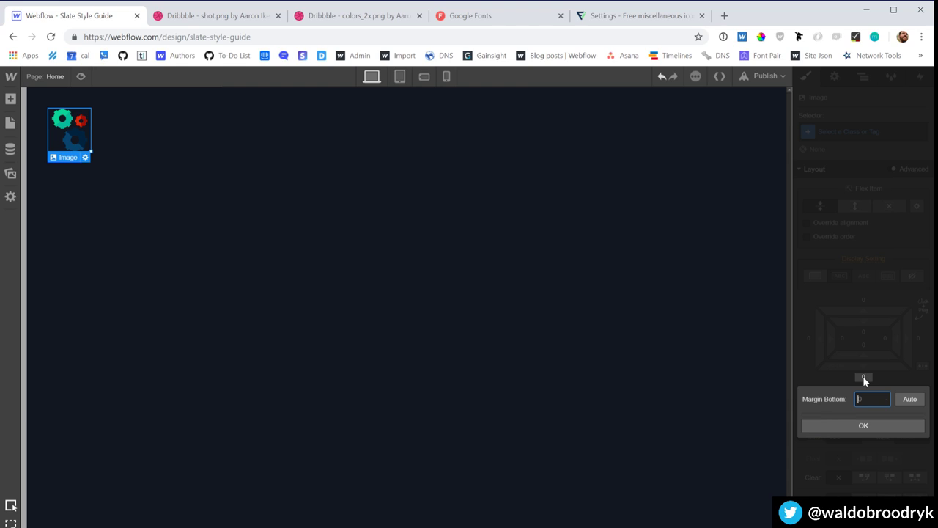
text(25)
key(Return)
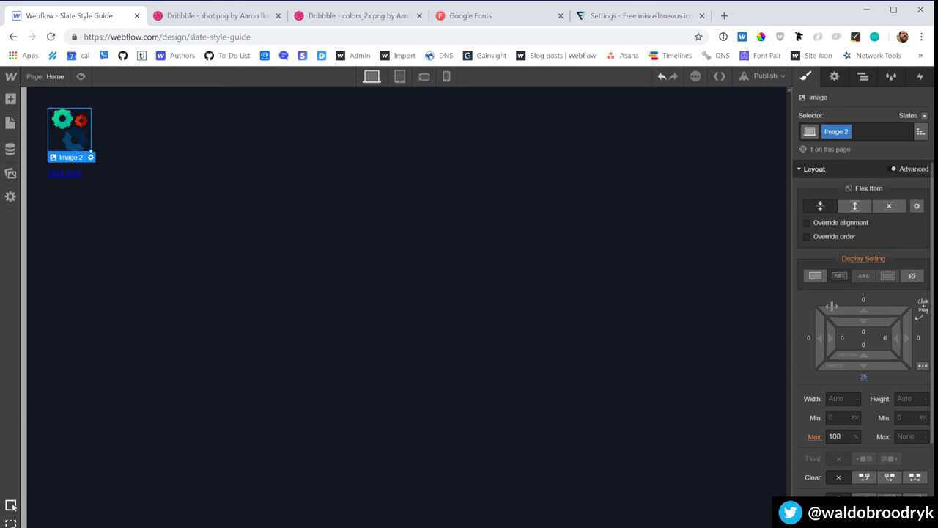
click(864, 375)
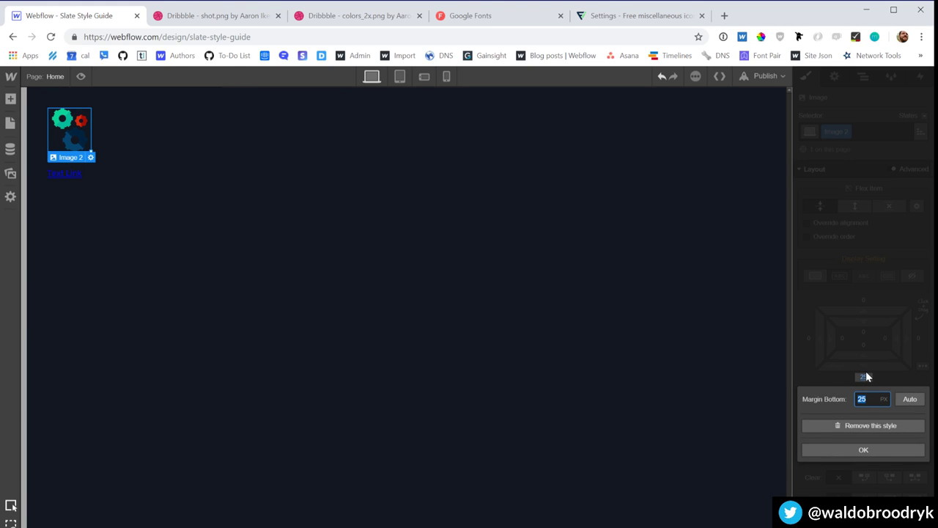
text(45)
key(Return)
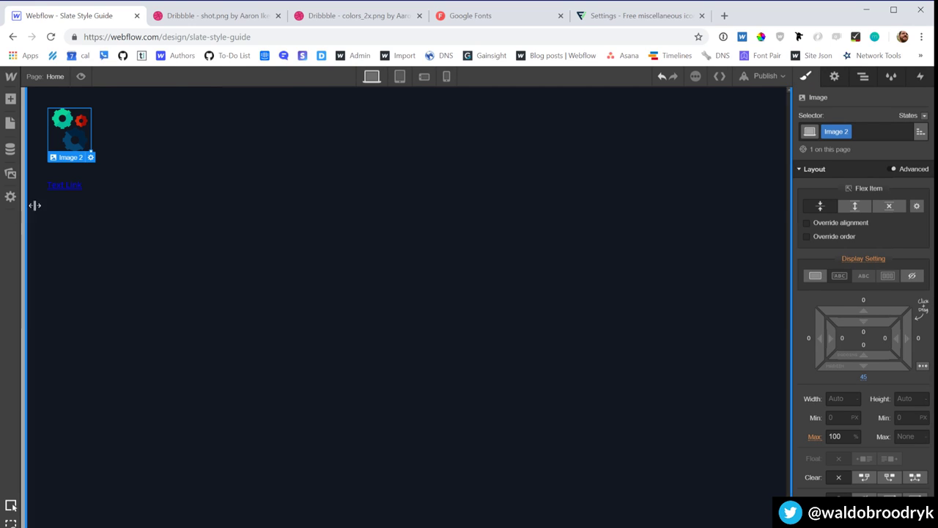
Step: Set the text-link class's font color to white and remove its underline
click(64, 185)
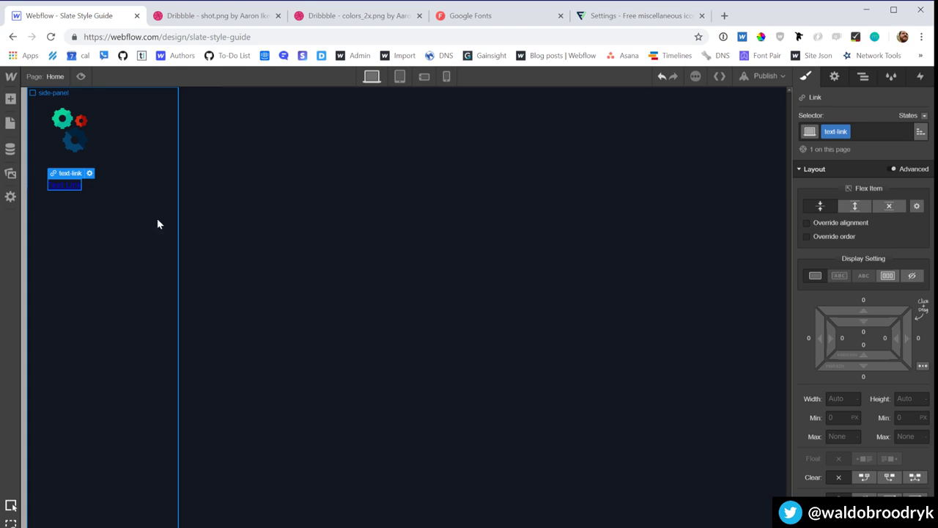
scroll(890, 415, down, 2)
scroll(889, 409, down, 3)
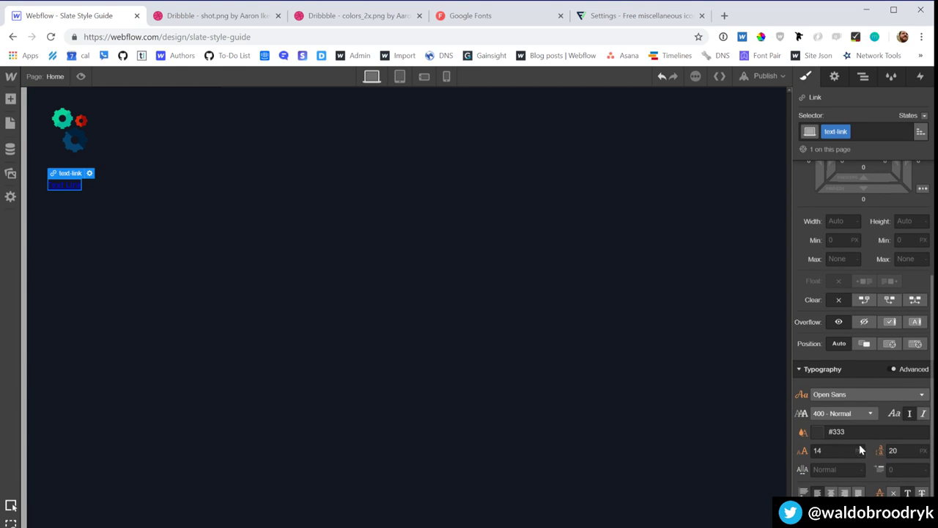
click(818, 433)
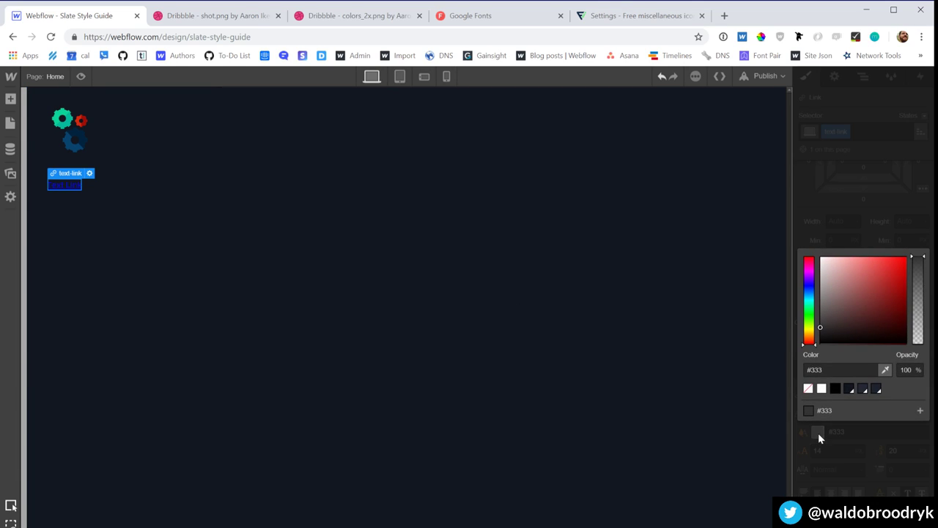
click(821, 389)
click(855, 448)
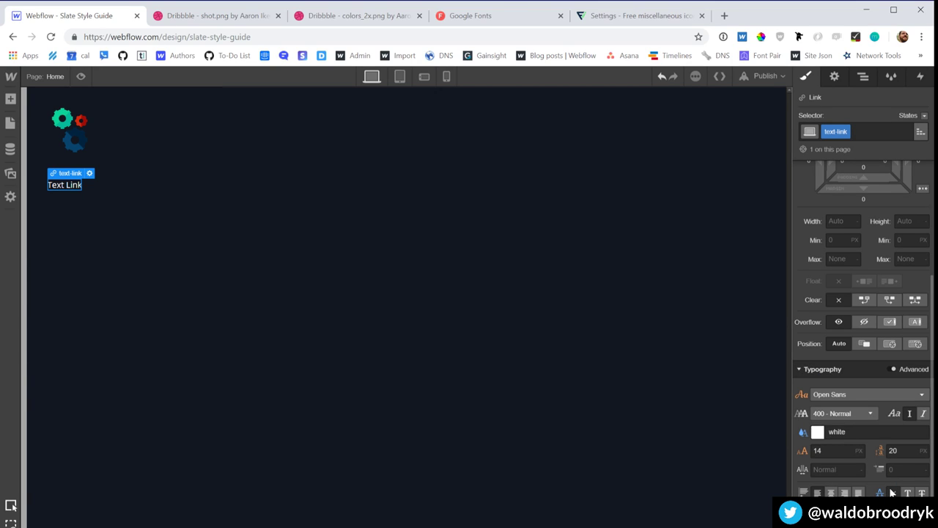
Step: Change the text link's wording to "01. Colors"
double_click(71, 187)
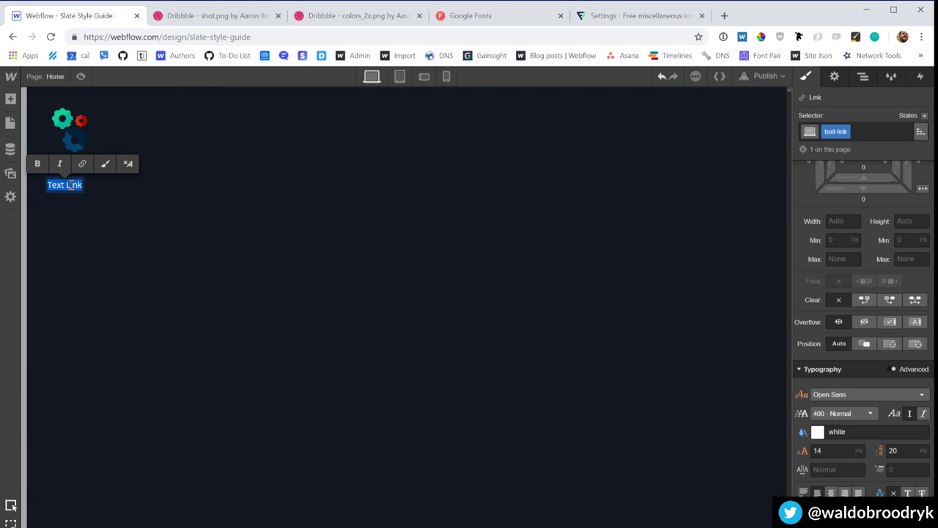
text(01. Colo)
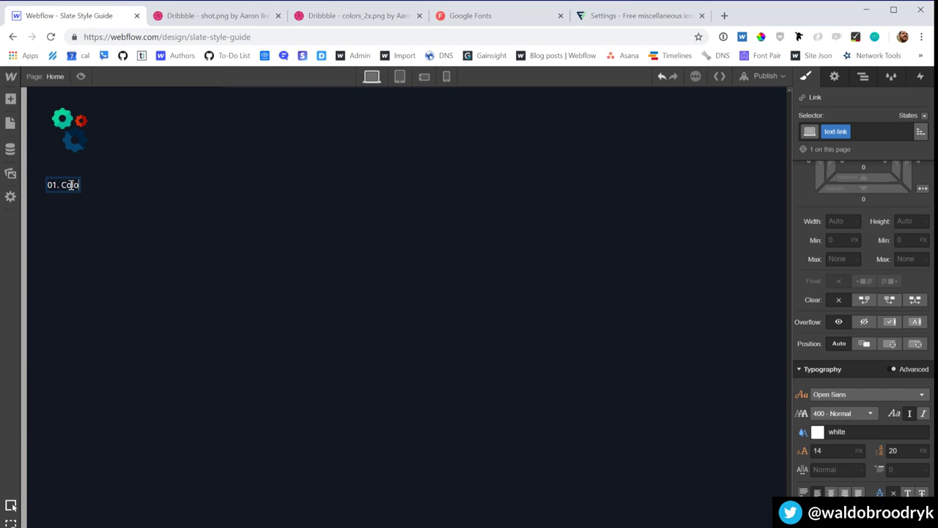
text(rs)
key(Escape)
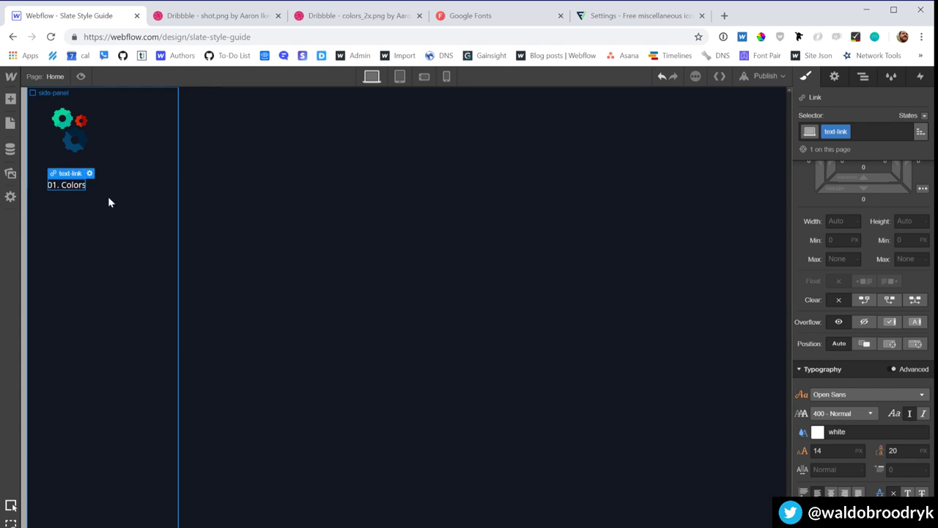
click(108, 196)
Step: Set the font size of the "01. Colors" link to 16 px
click(73, 187)
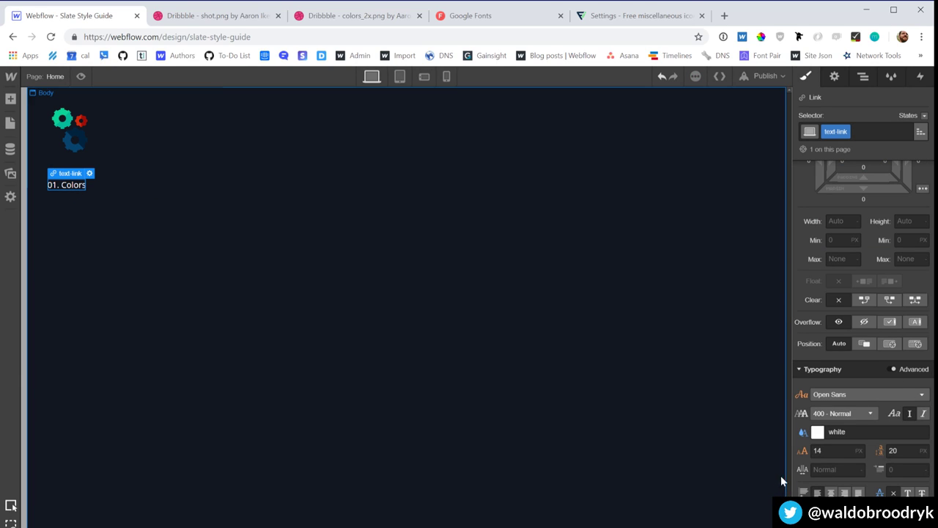
click(839, 451)
key(Up)
key(Up)
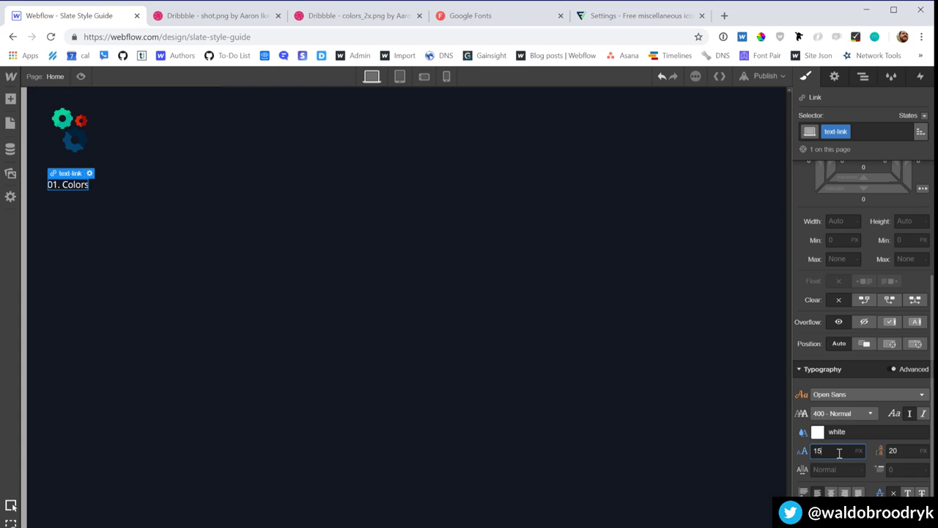
click(893, 450)
Step: Set the line height of the Body (All Pages) tag to 1.6em
click(533, 346)
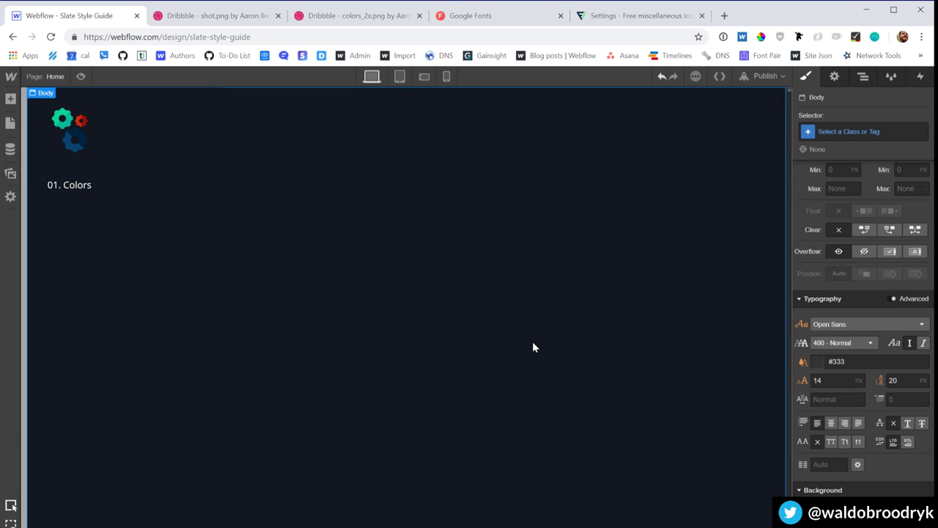
click(879, 131)
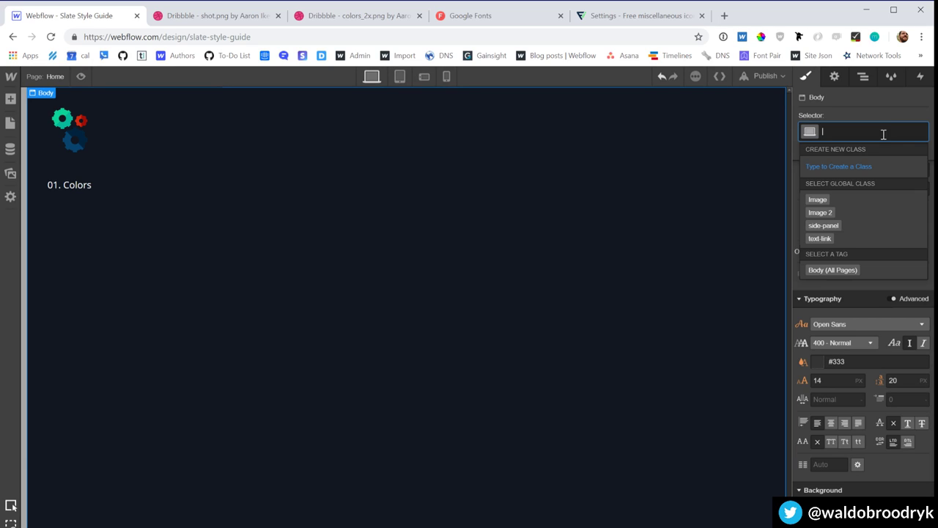
click(810, 270)
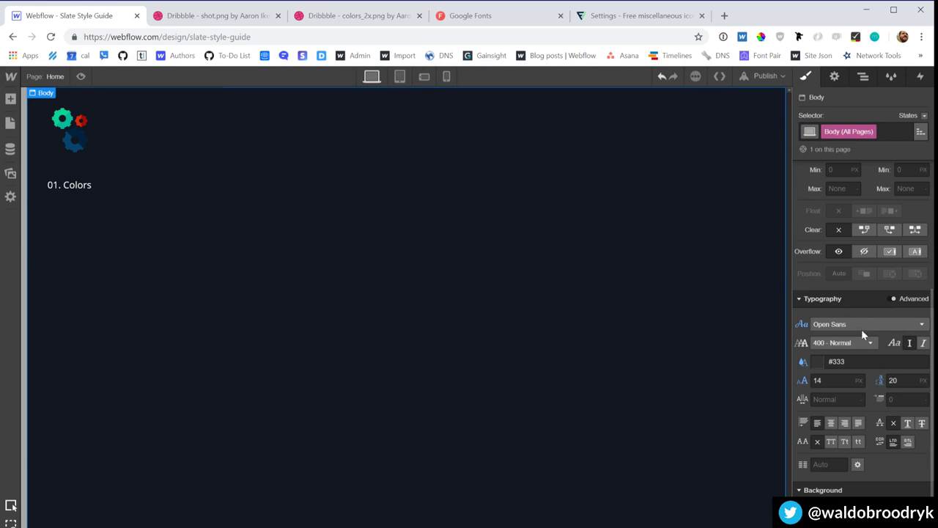
click(896, 380)
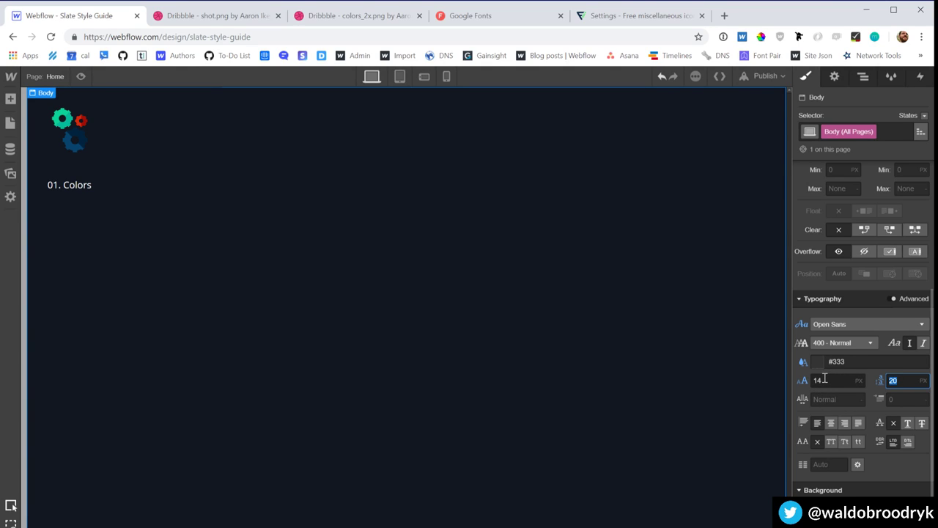
text(1.6em)
key(Return)
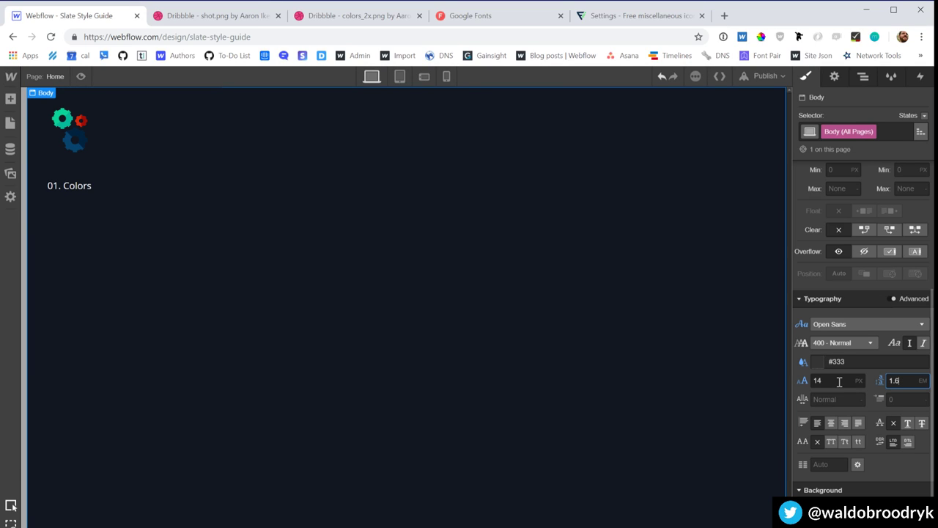
Step: Set the bottom margin of the "01. Colors" link to 35 px
click(82, 189)
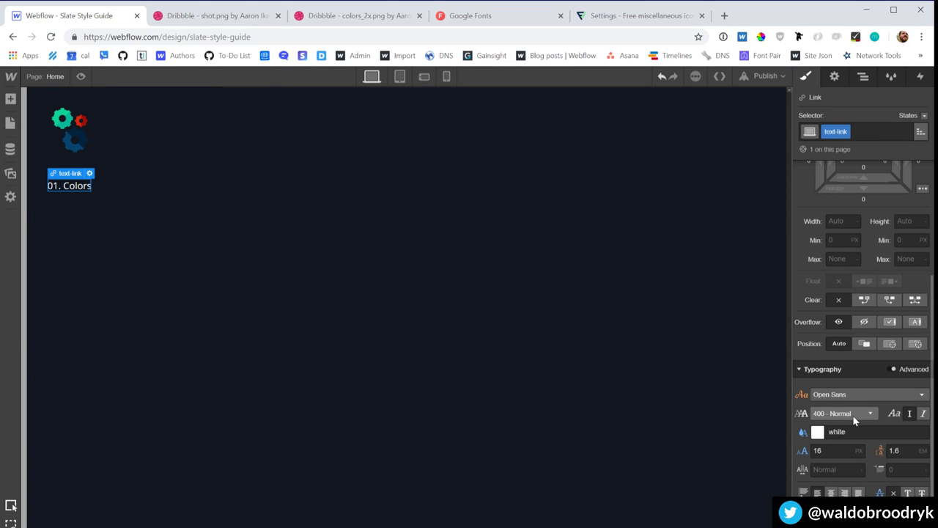
scroll(864, 293, up, 3)
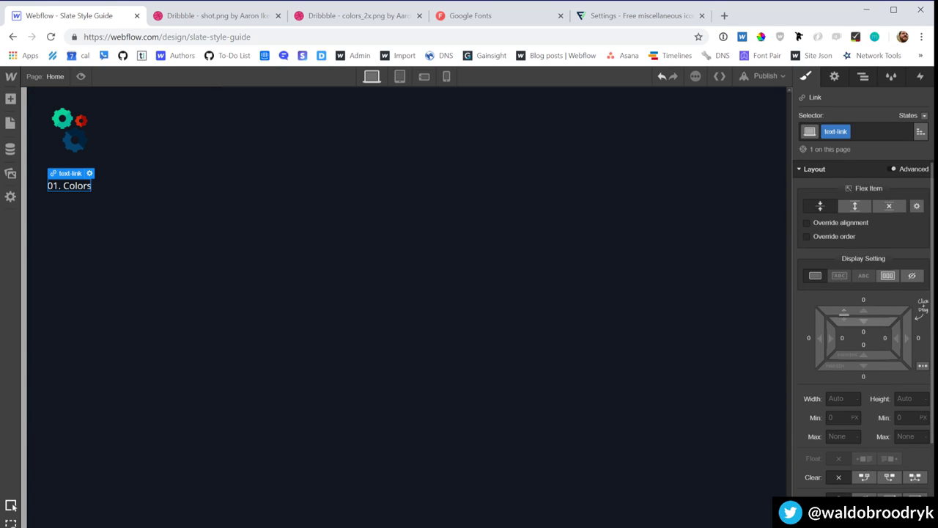
click(863, 376)
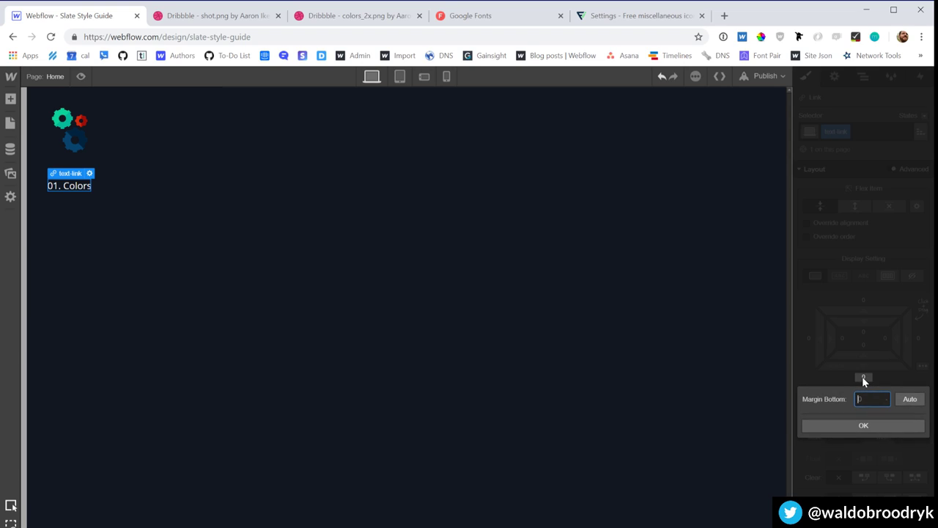
text(35)
key(Return)
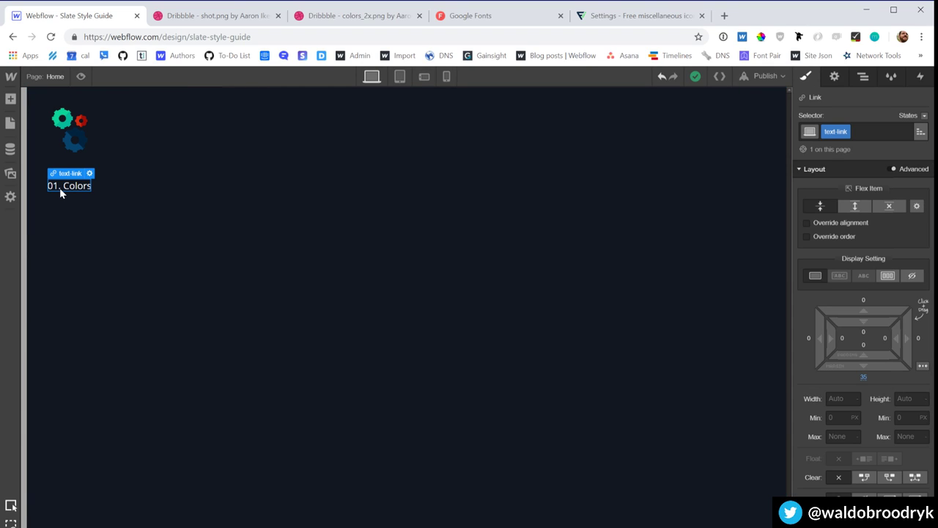
Step: Duplicate the "01. Colors" link five times in the side-panel
key(ctrl+v)
key(ctrl+v)
key(ctrl+v)
key(ctrl+v)
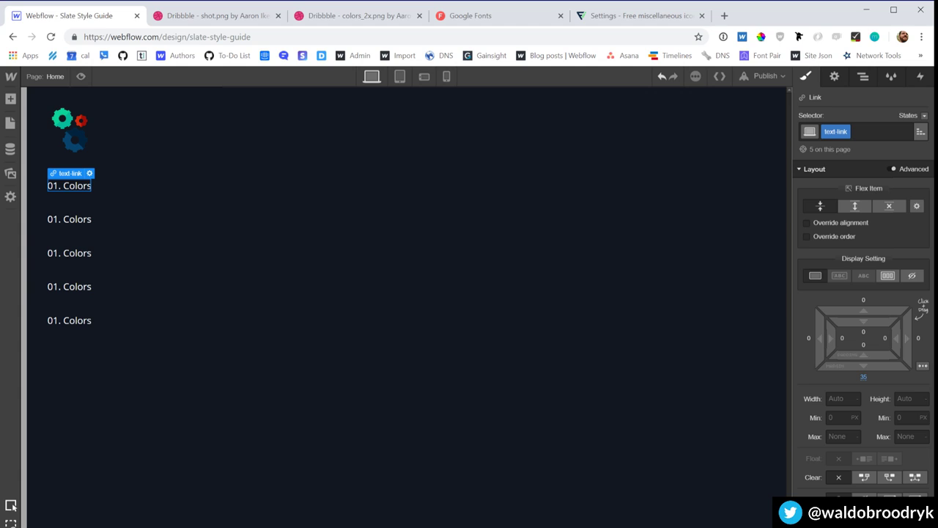
key(ctrl+v)
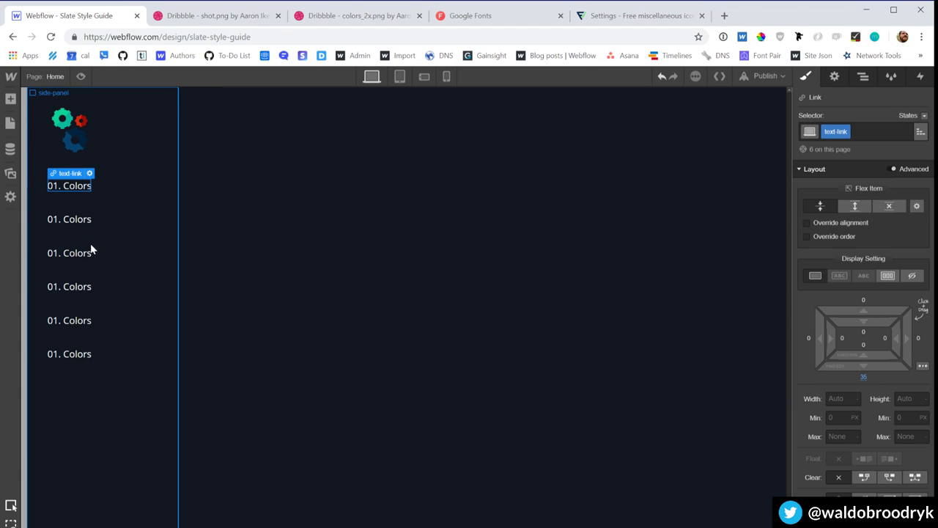
Step: Change the second link's text to "02. Typography"
click(88, 220)
double_click(83, 216)
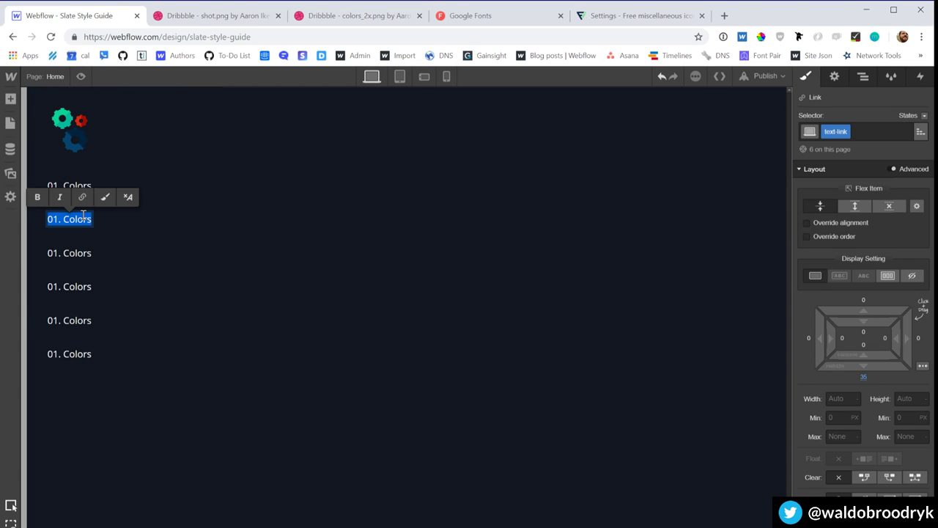
text(02. Typog)
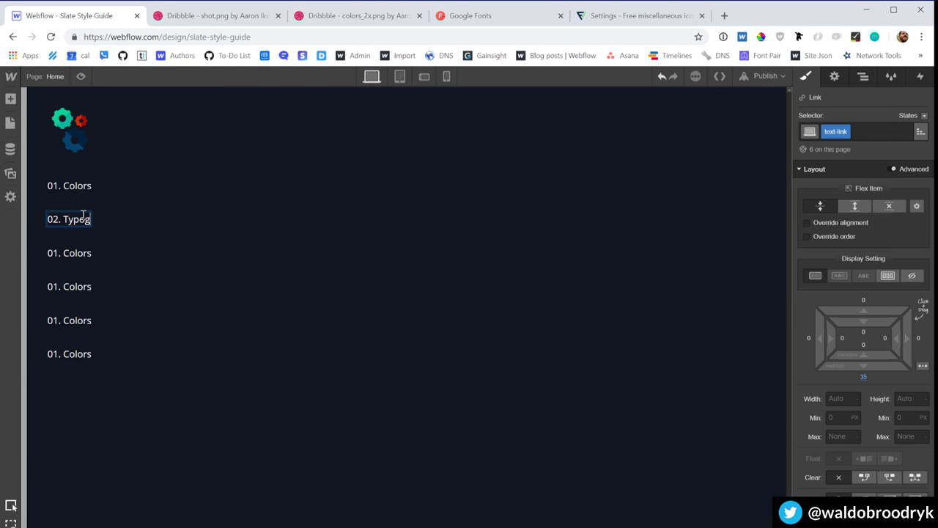
text(raphy)
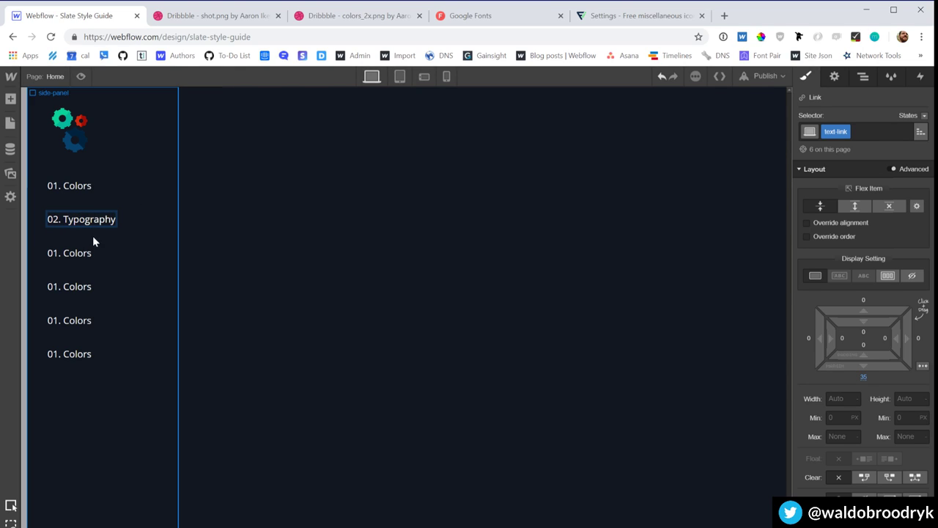
Step: Change the third link's text to "03. UI Elements" and select the fourth link
click(83, 253)
double_click(83, 252)
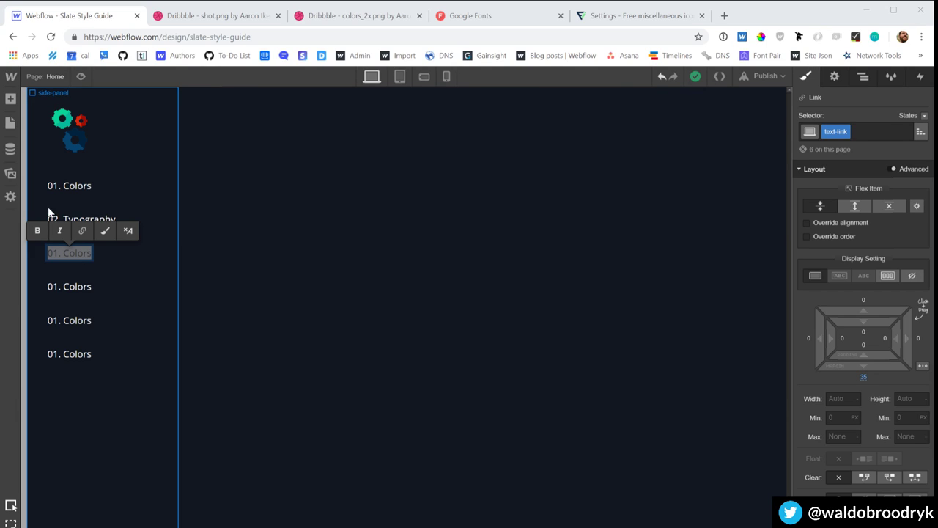
double_click(62, 252)
click(63, 253)
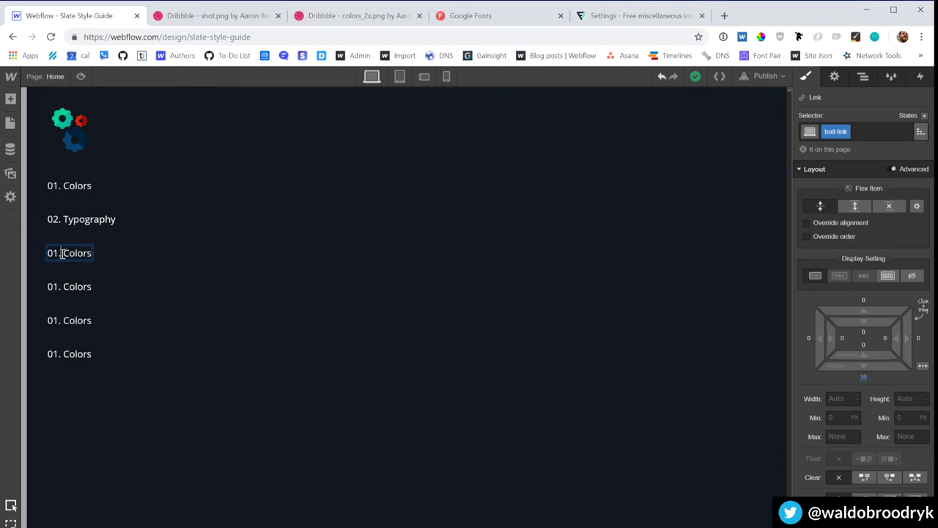
text(03.)
triple_click(62, 253)
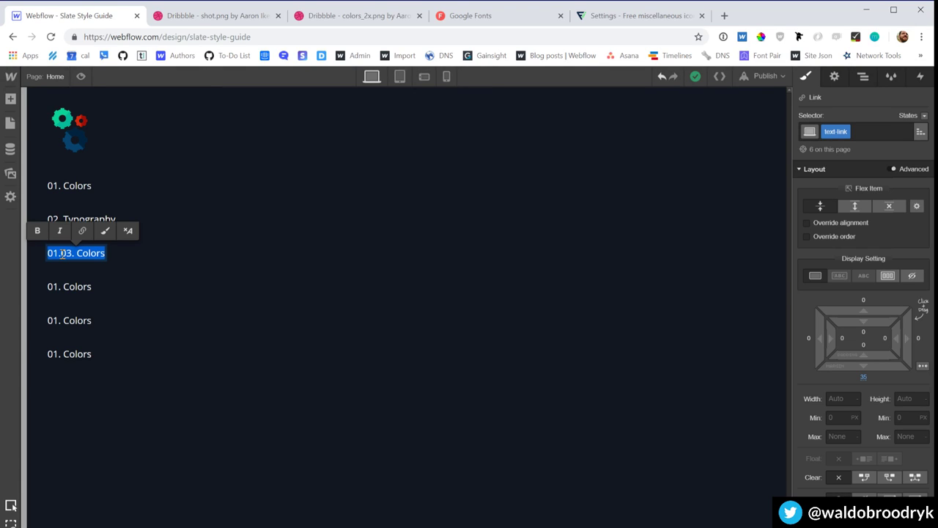
text(03. UI)
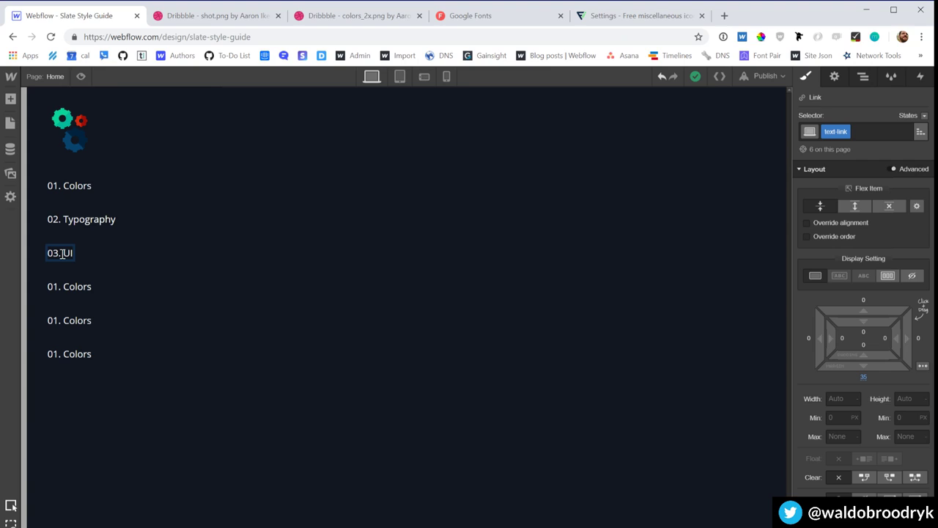
text( Elements)
click(69, 290)
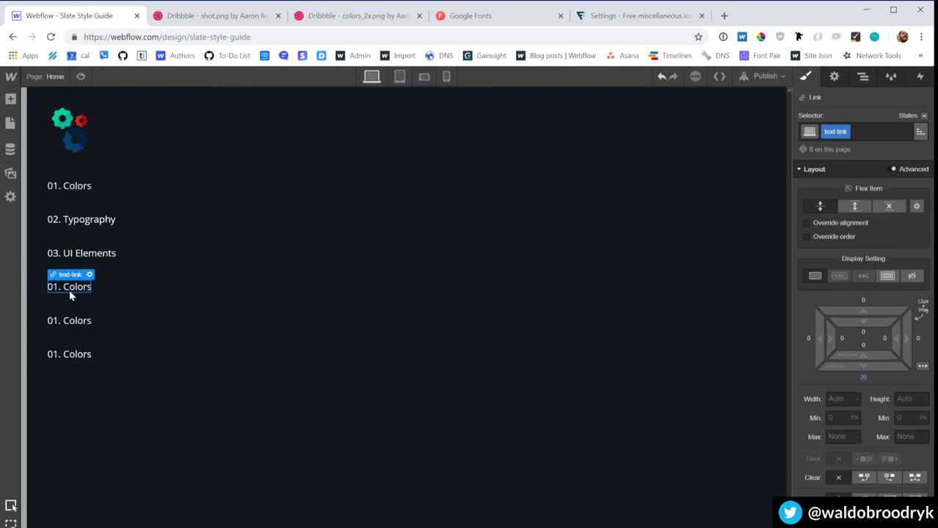
Step: Change the fourth link's text to "04. Components"
double_click(70, 289)
text(04)
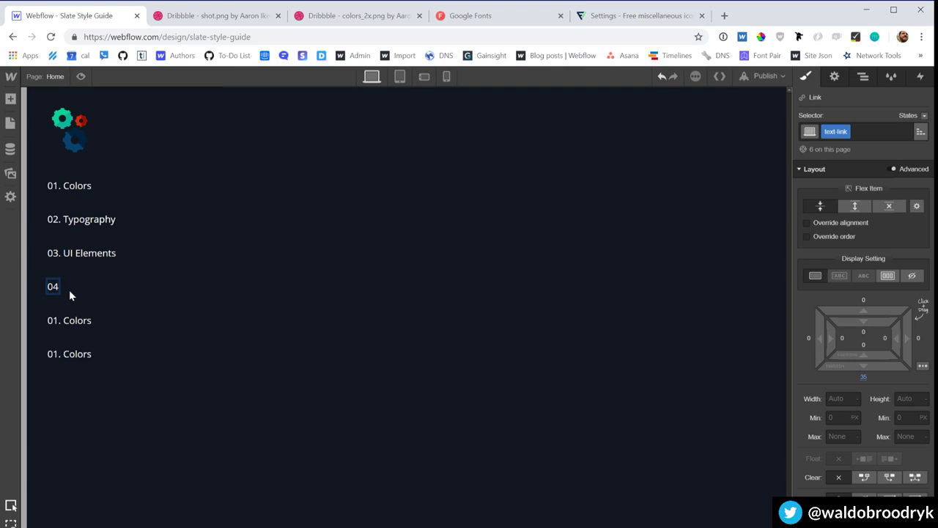
text(. Compon)
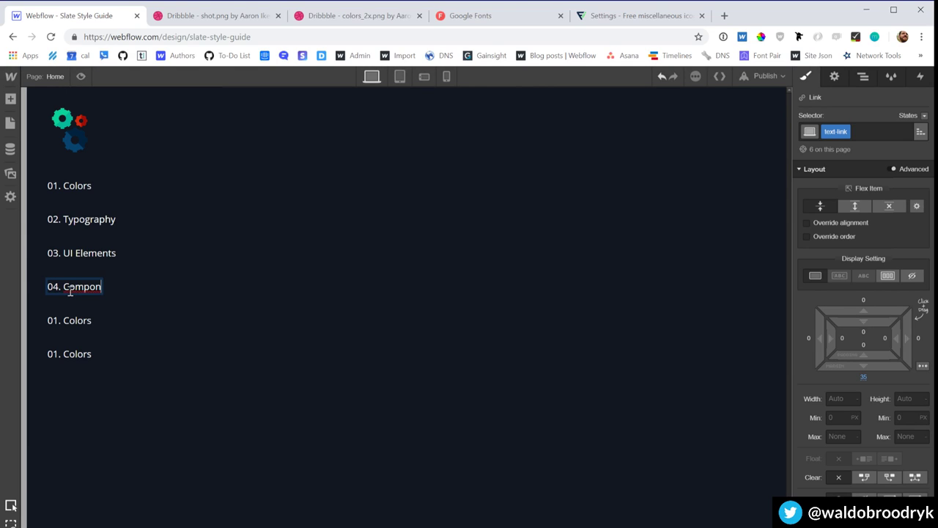
text(ents)
Step: Change the fifth link's text to "05. Layout"
double_click(63, 317)
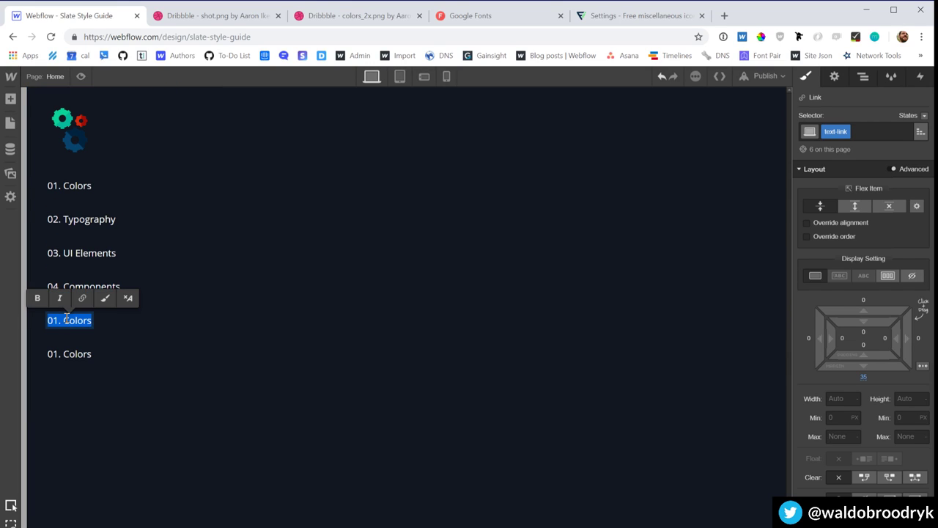
text(05. Layour)
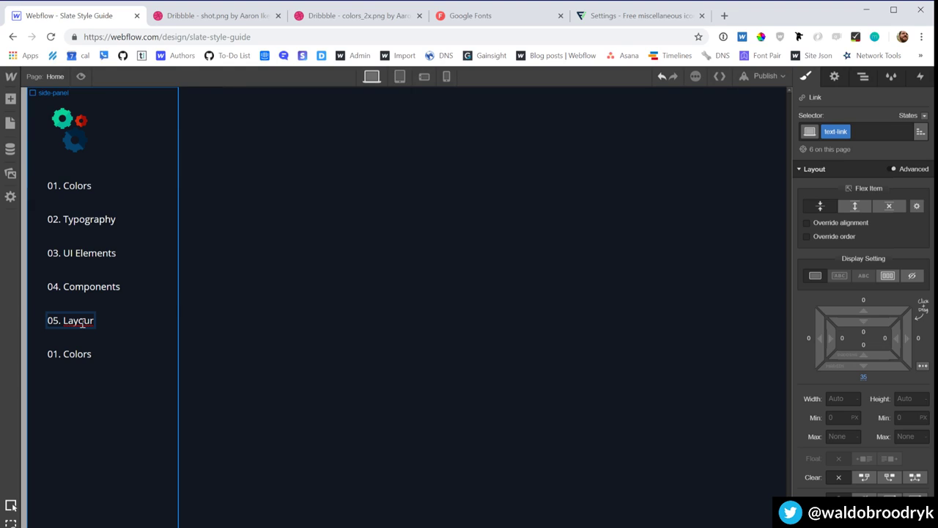
key(BackSpace)
text(t)
key(Escape)
Step: Change the sixth link's text to "06. Other Stuff"
double_click(85, 353)
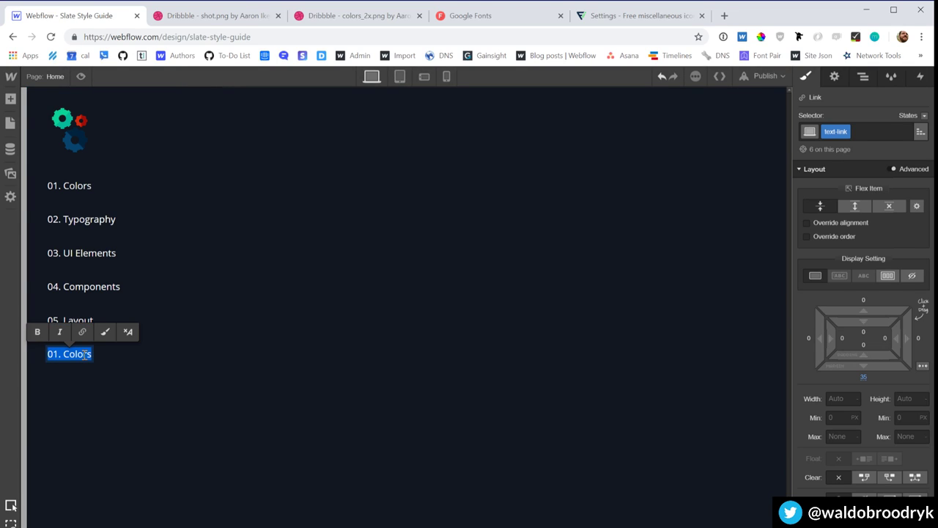
text(06. Other st)
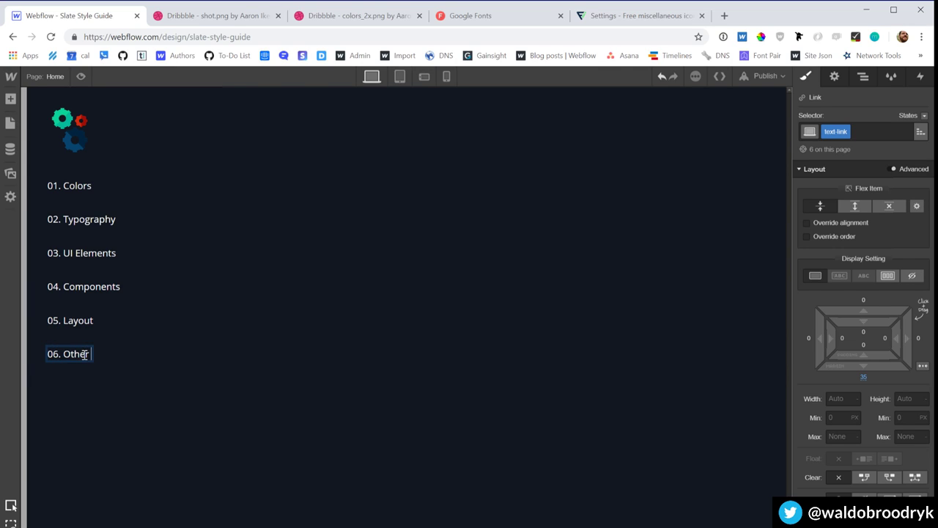
key(BackSpace)
key(BackSpace)
text(Stuff)
Step: Reduce the opacity of the text-link class's white font color to 0.5
click(58, 222)
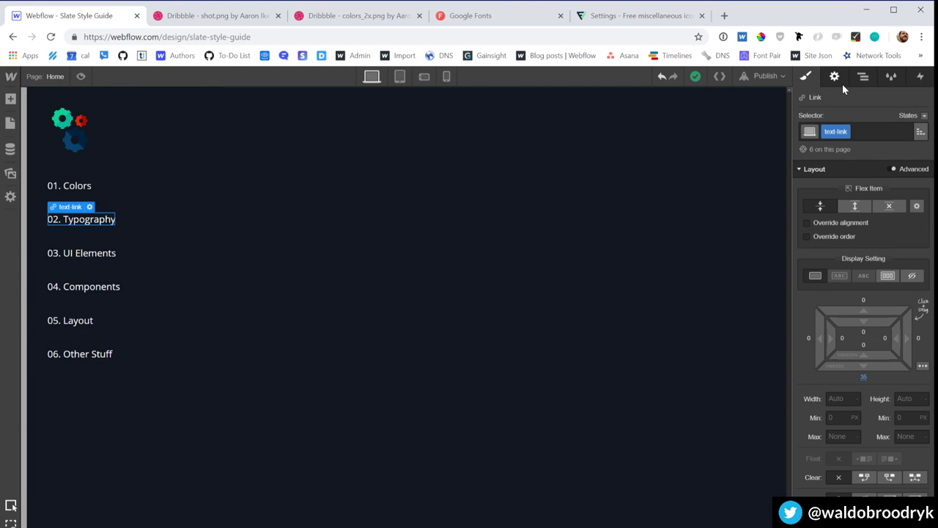
click(78, 188)
scroll(891, 374, down, 3)
scroll(891, 374, down, 2)
click(817, 372)
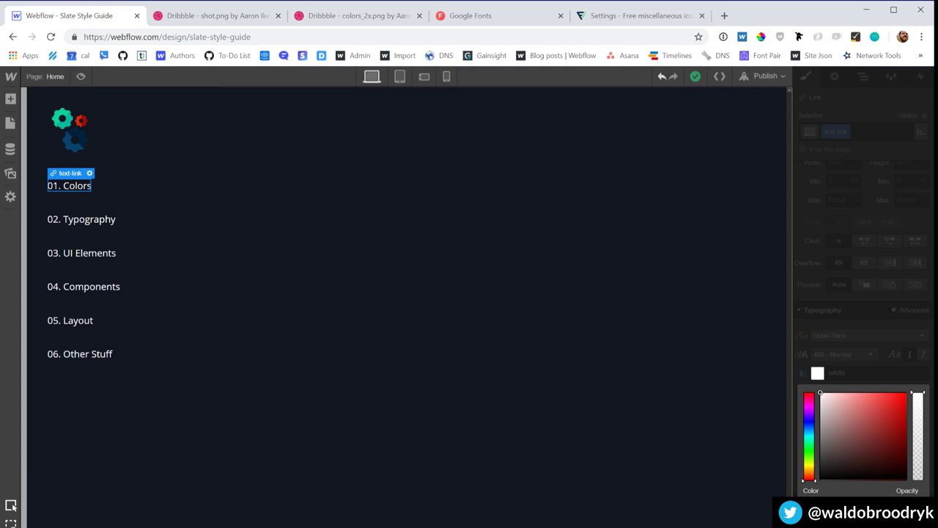
drag(917, 394, 912, 436)
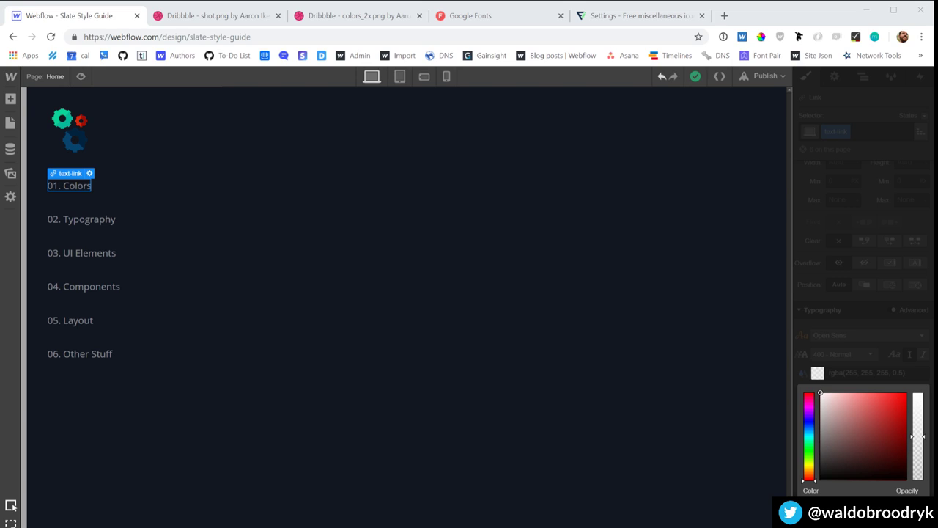
click(472, 304)
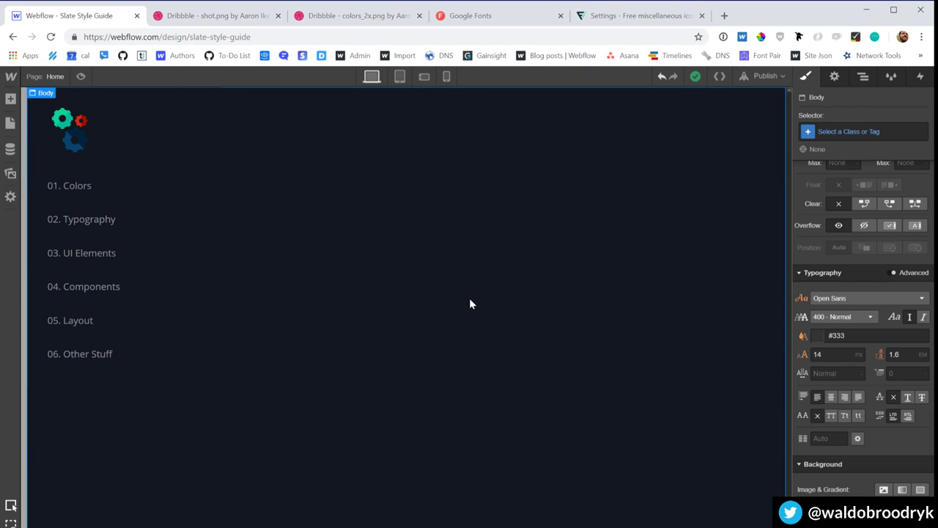
Step: Link the "02. Typography" text link to the Home page
click(79, 218)
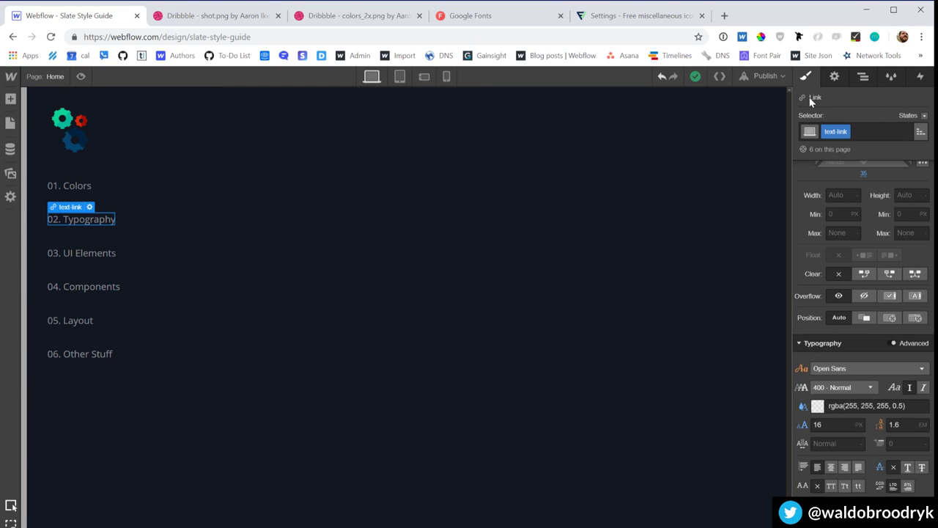
click(834, 77)
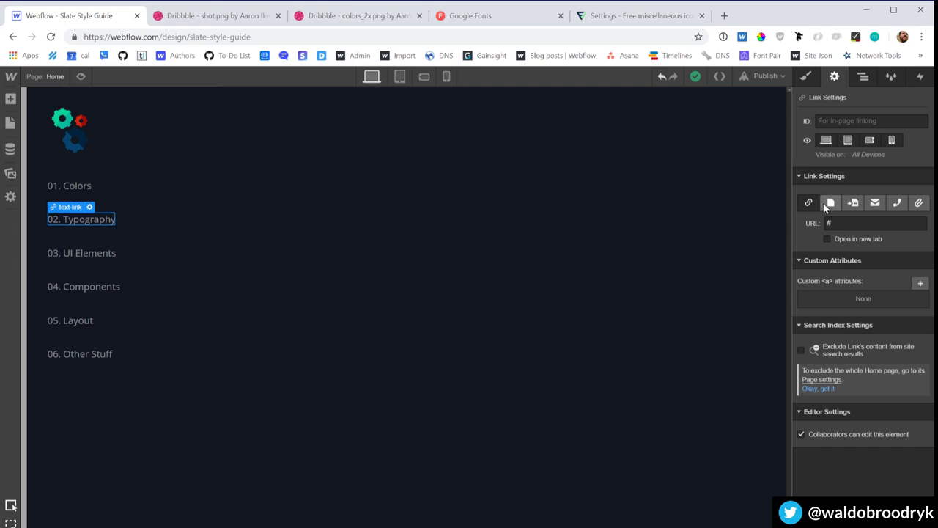
click(828, 203)
click(848, 224)
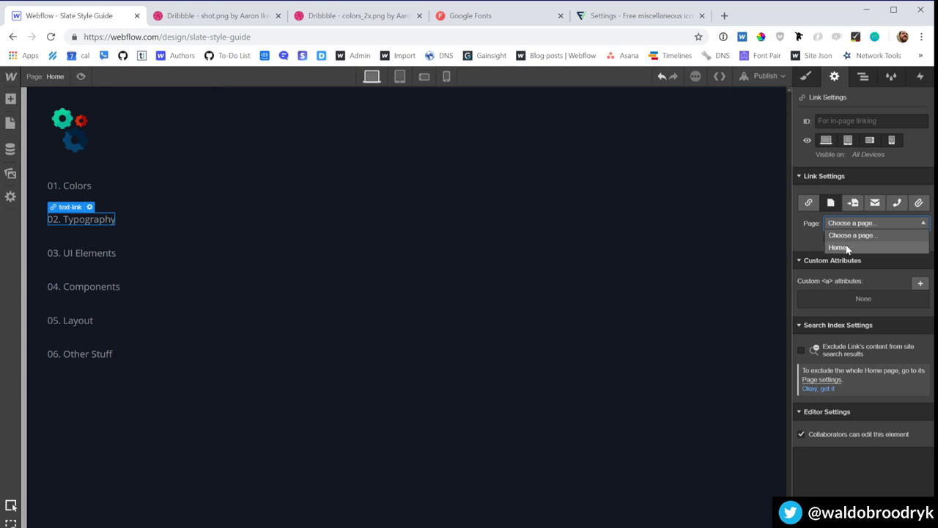
click(848, 248)
click(637, 180)
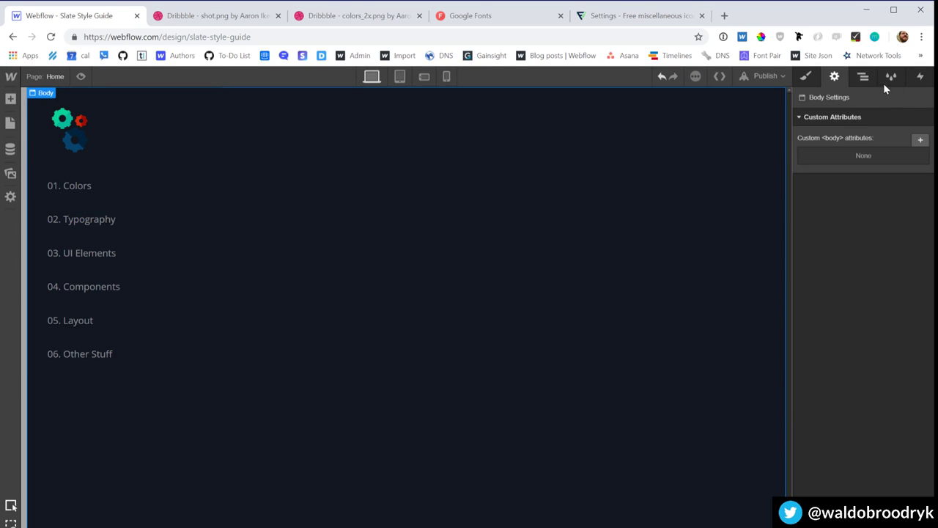
Step: Set the font color of the text-link's Current state to fully opaque white, using the "02. Typography" link
click(806, 77)
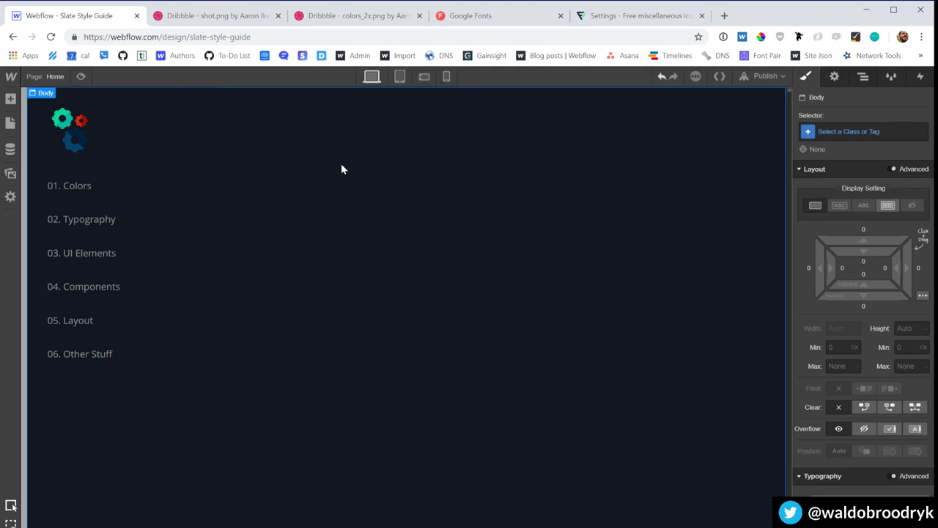
click(63, 215)
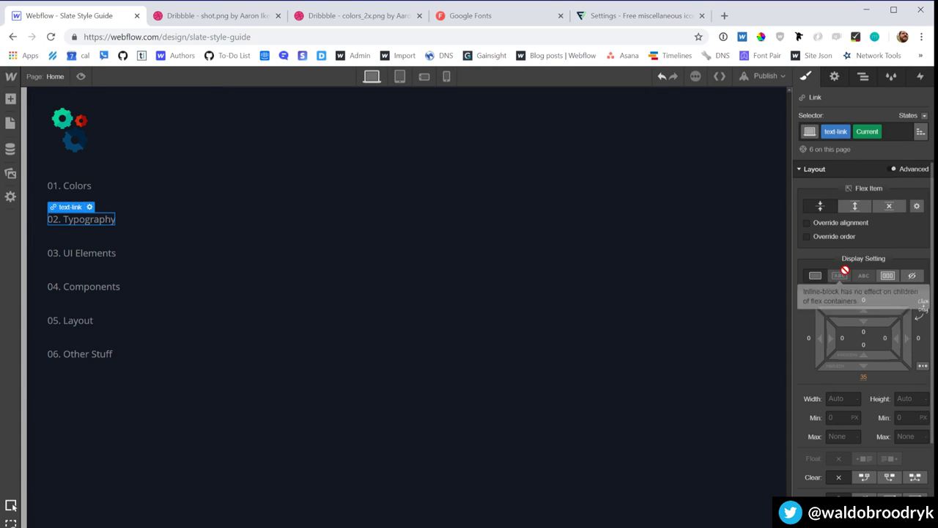
scroll(844, 271, down, 3)
click(817, 372)
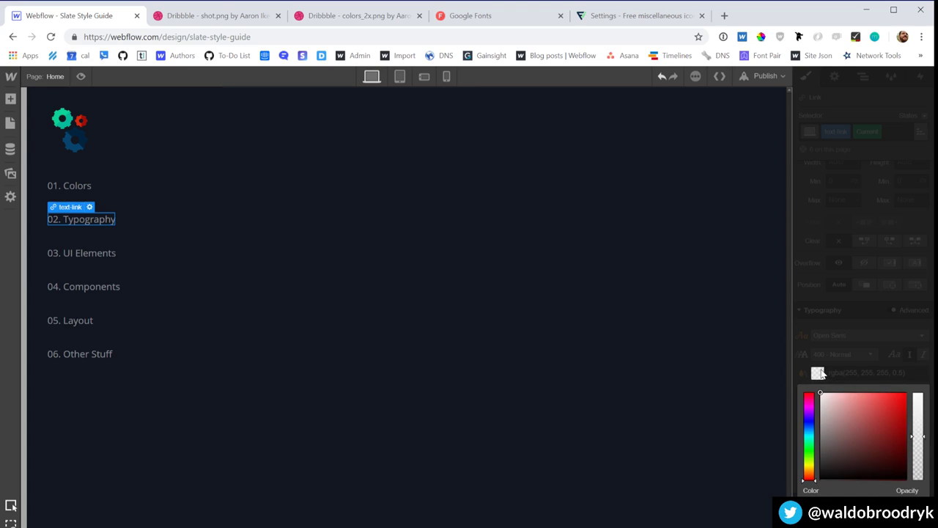
drag(916, 440, 923, 379)
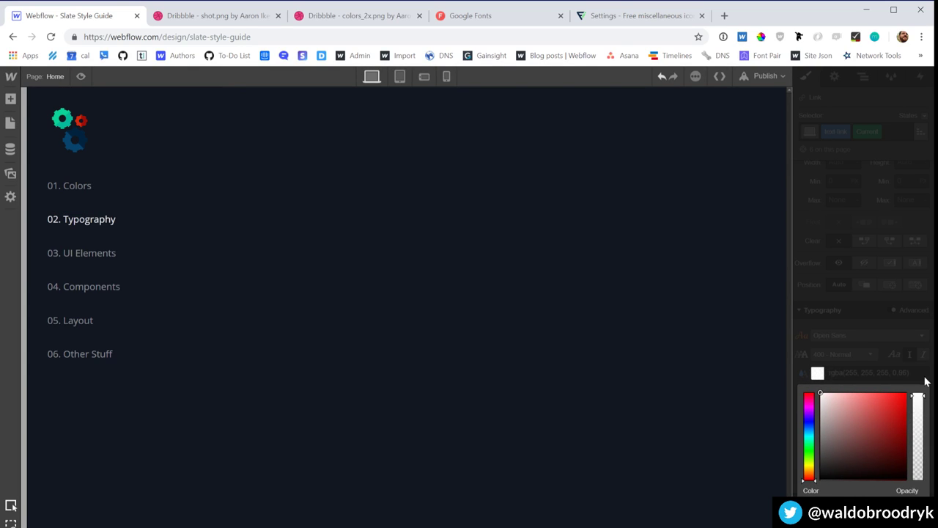
click(865, 280)
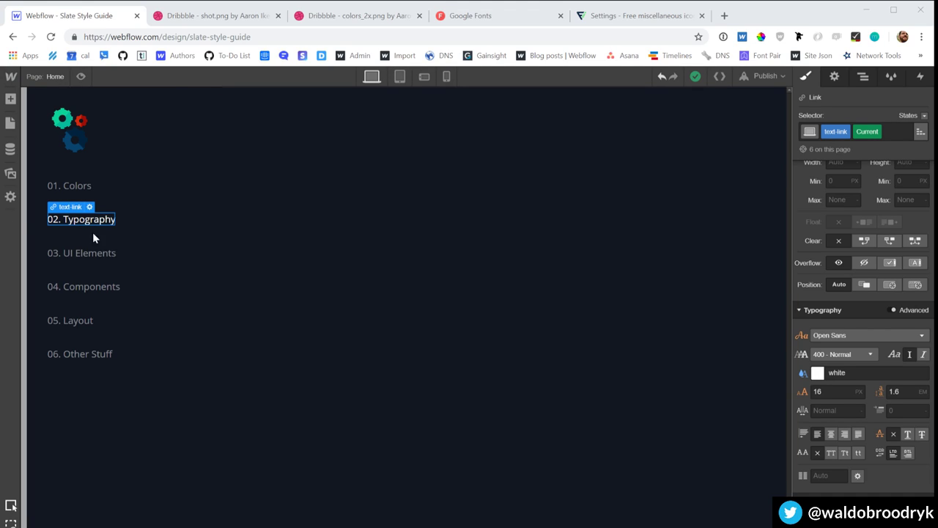
click(167, 262)
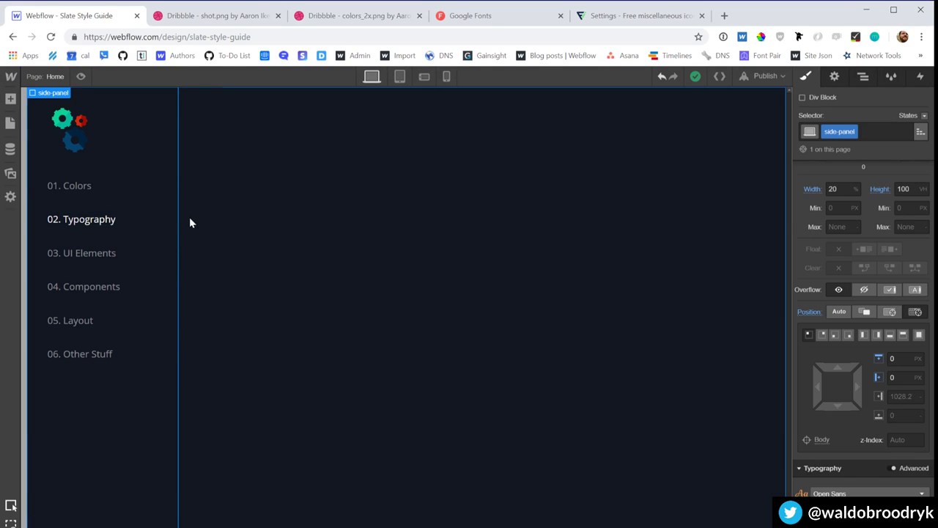
click(243, 204)
click(146, 396)
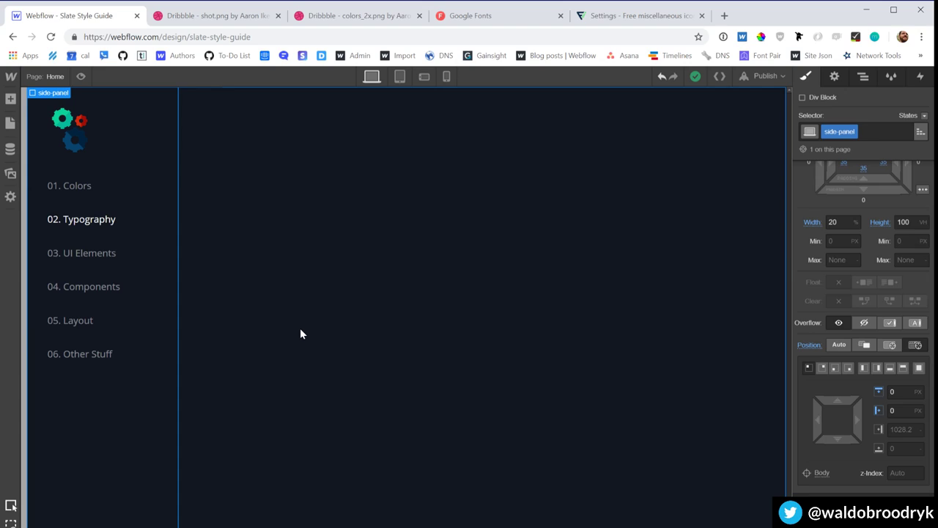
Step: Add a Section to the page body and give it the new class light-section
click(299, 333)
key(a)
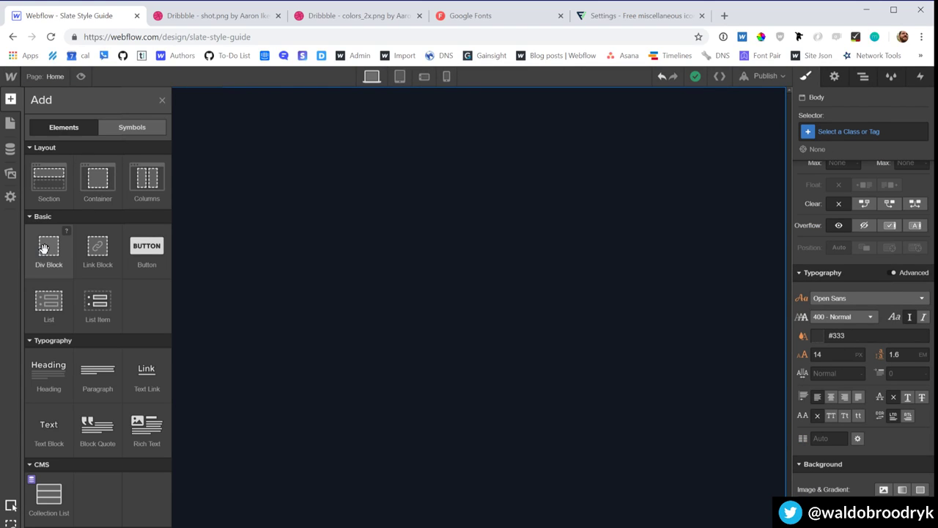
click(56, 188)
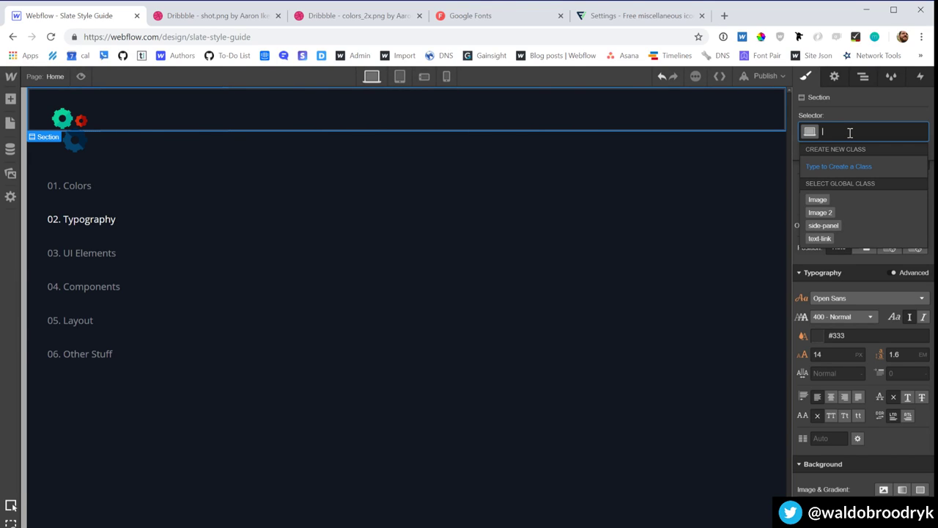
text(light-section)
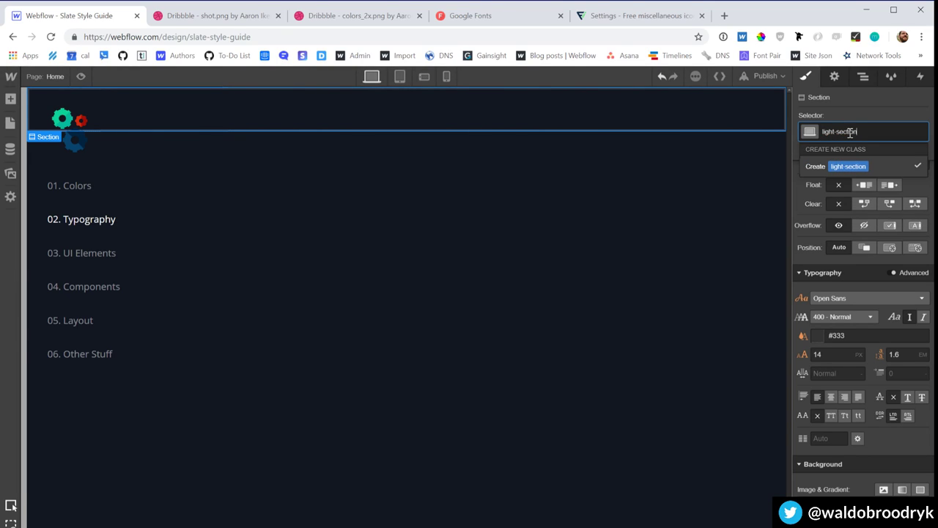
key(BackSpace)
text(n)
key(Return)
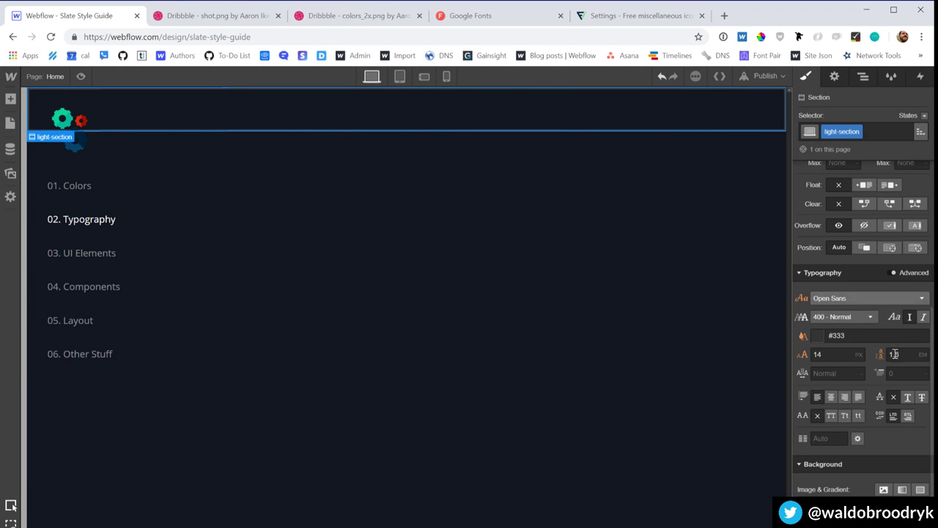
Step: Set the light-section's width to 80% and float it right, beside the side-panel
scroll(853, 459, up, 3)
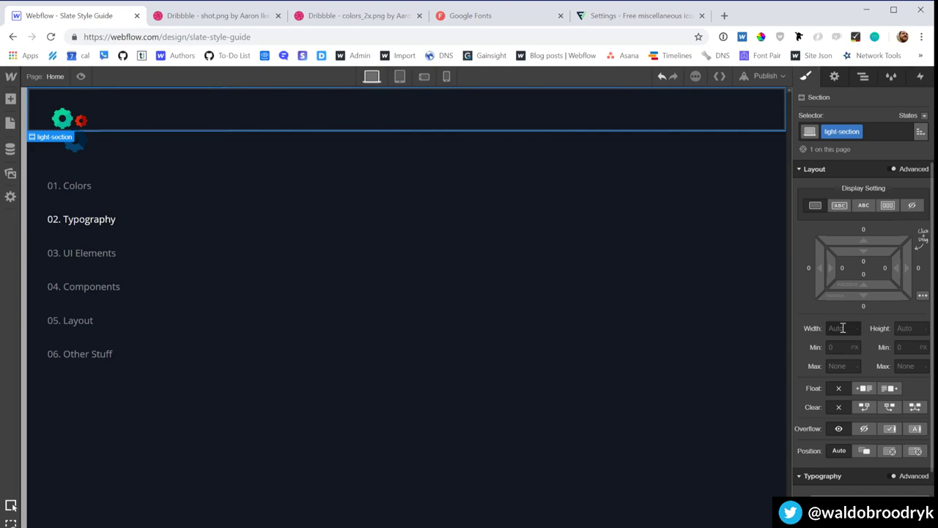
click(136, 356)
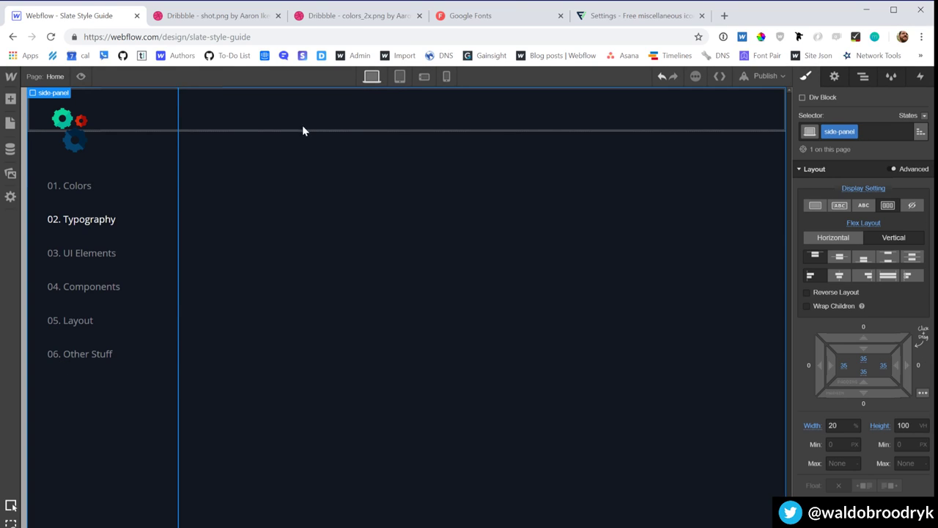
click(311, 103)
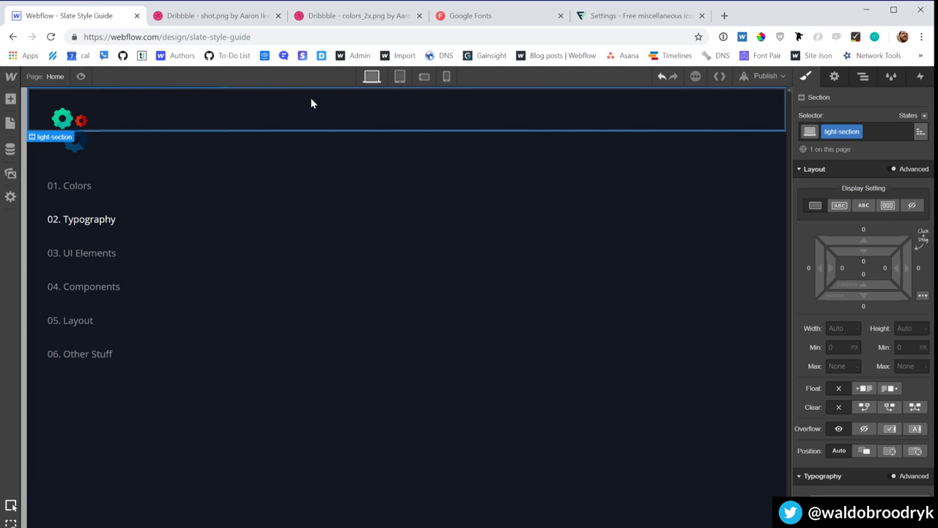
click(834, 327)
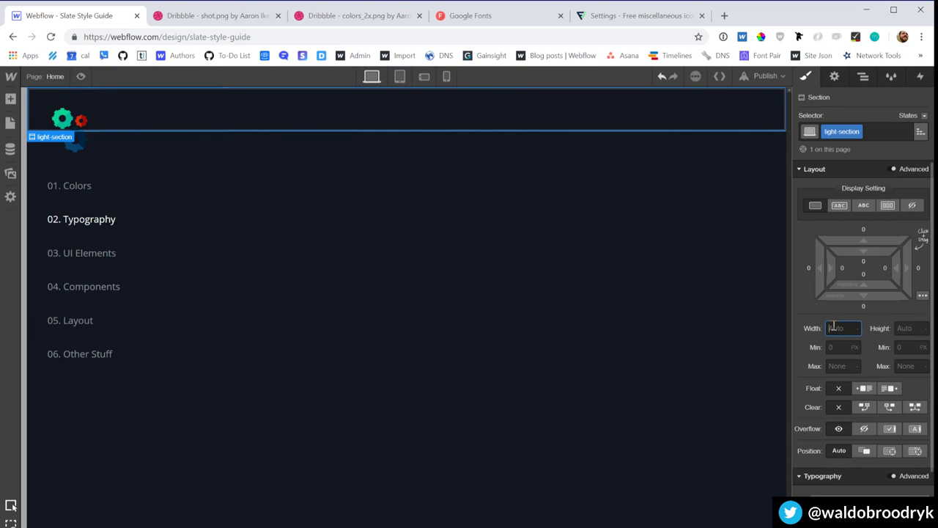
text(80%)
key(Return)
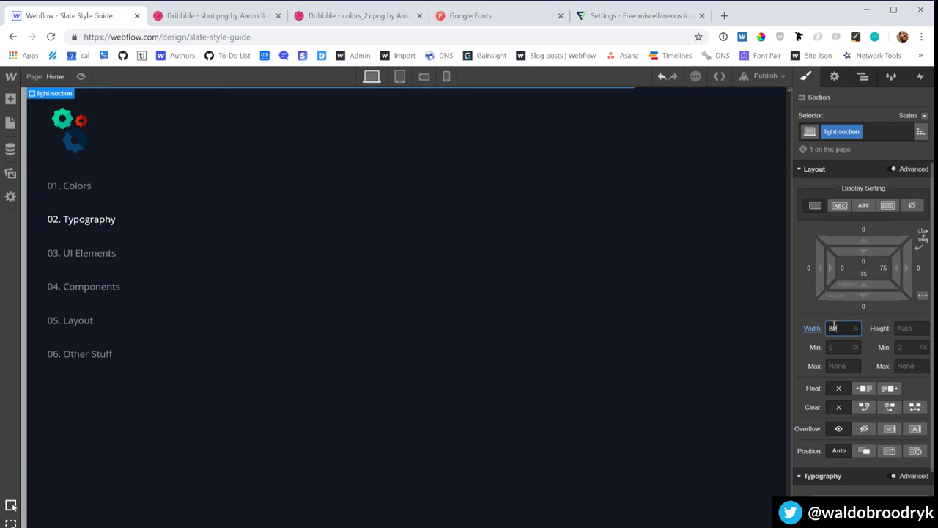
click(891, 391)
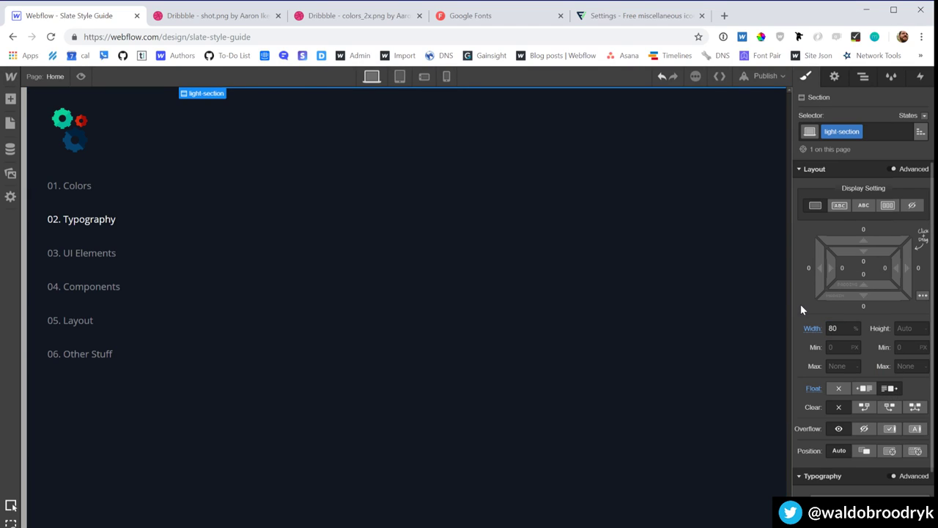
Step: Set the top padding of the side-panel to 50 px
click(864, 263)
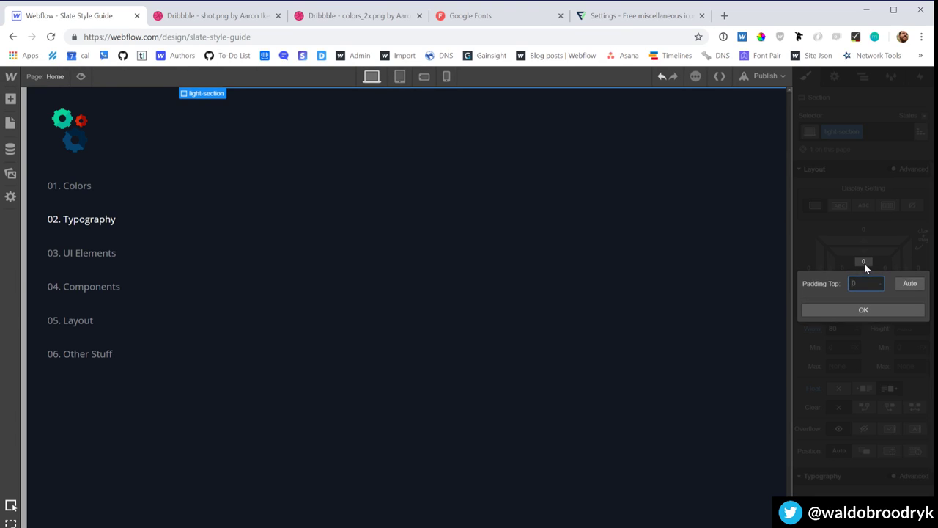
click(126, 95)
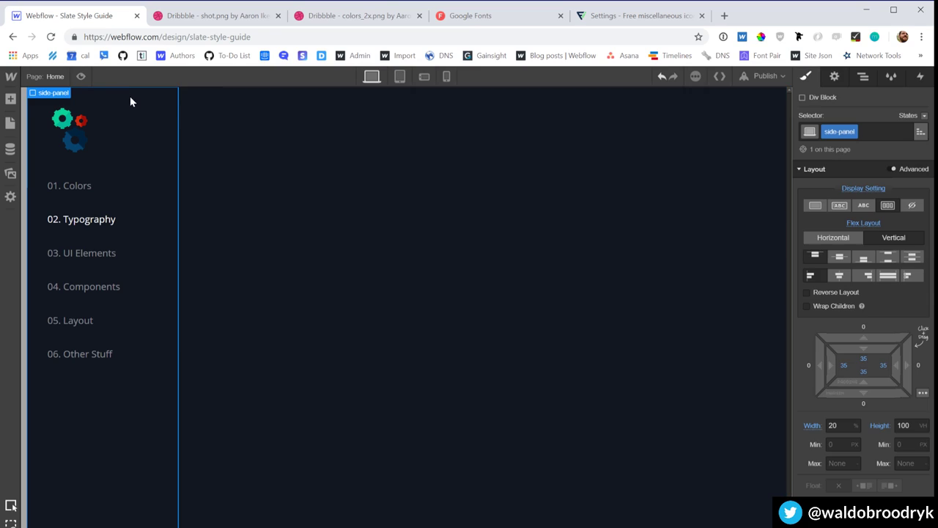
click(865, 359)
text(50)
key(Return)
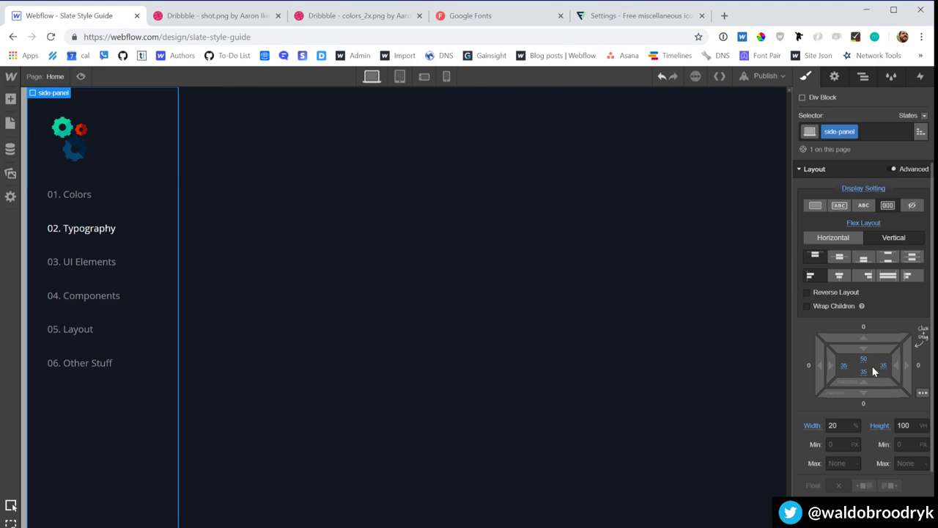
click(865, 358)
key(Escape)
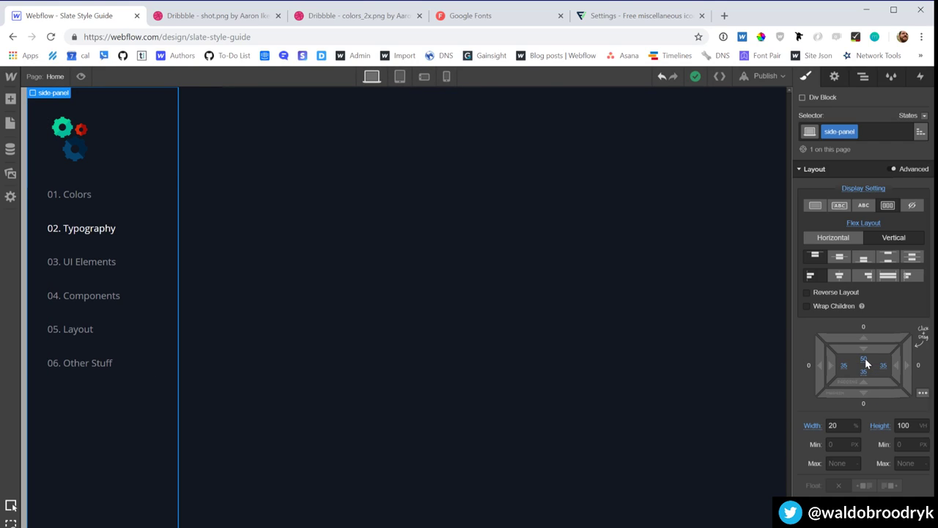
Step: Set the top padding of both the side-panel and the light-section to 75 px
drag(865, 358, 865, 339)
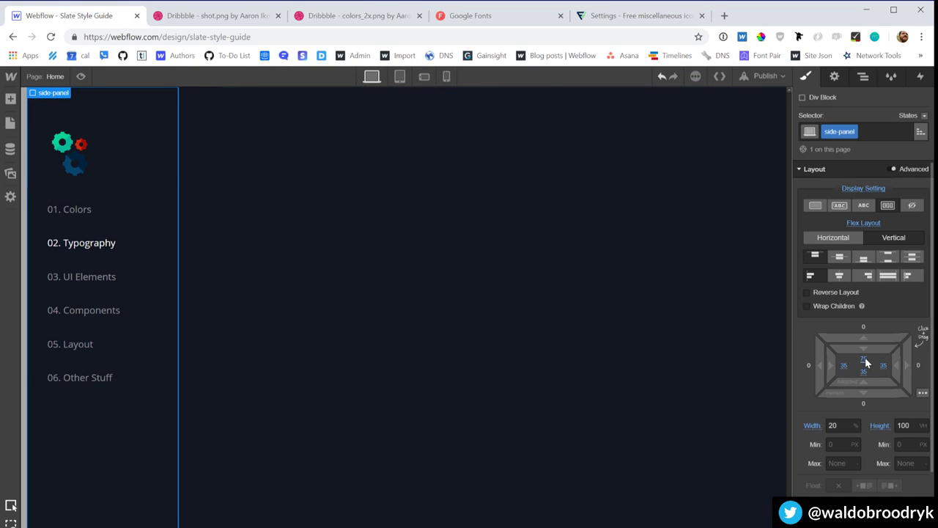
click(481, 120)
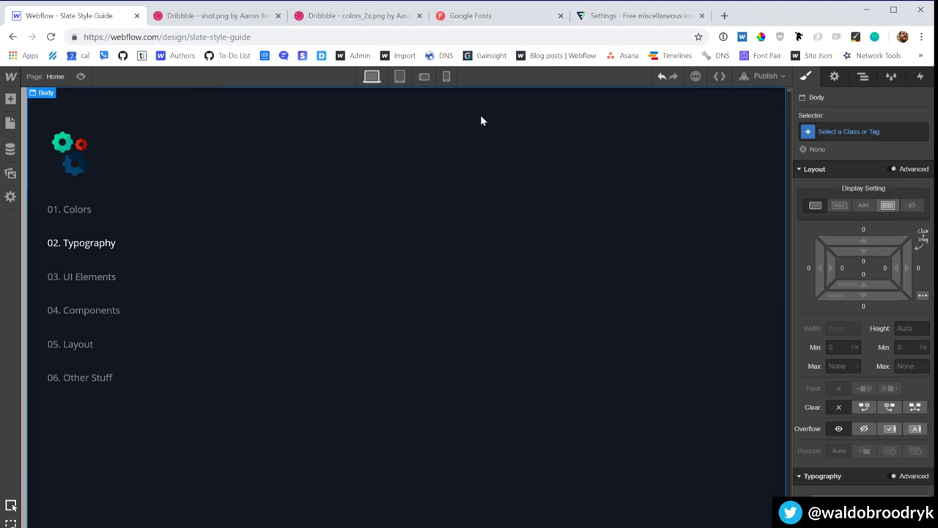
click(859, 78)
click(861, 245)
key(s)
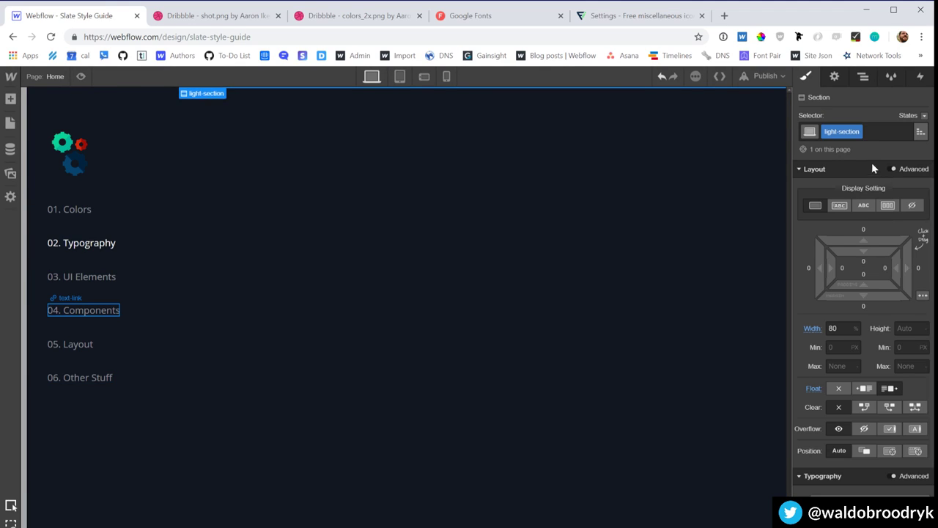
click(865, 261)
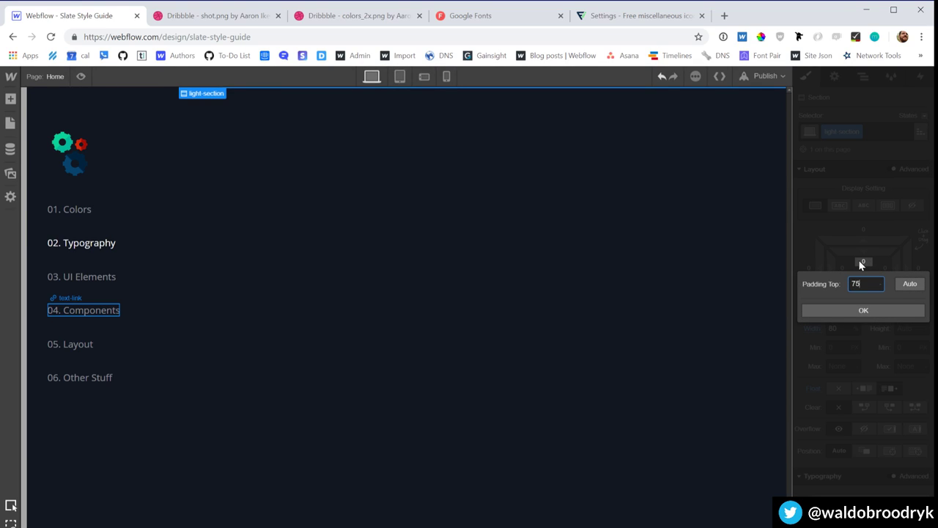
key(Return)
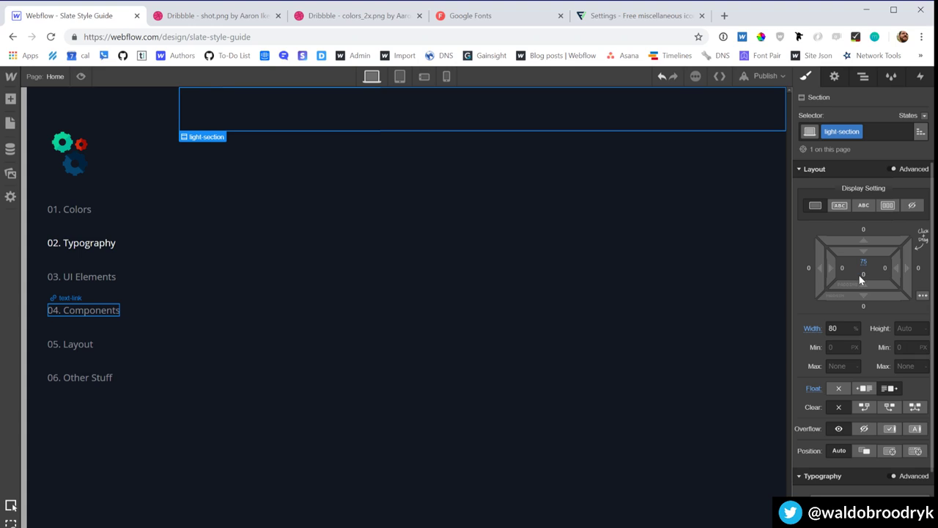
click(863, 274)
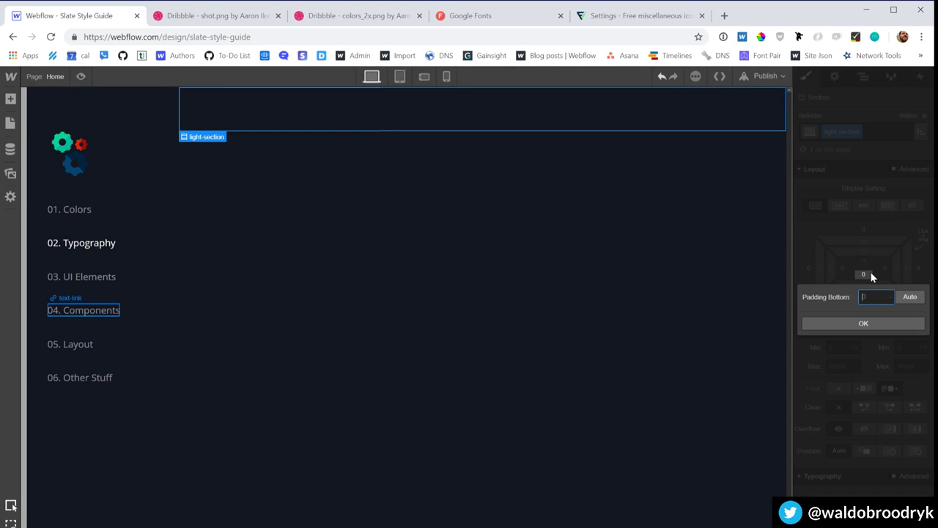
key(Escape)
Step: Add a Container inside the light-section and check it at a narrower canvas width
key(a)
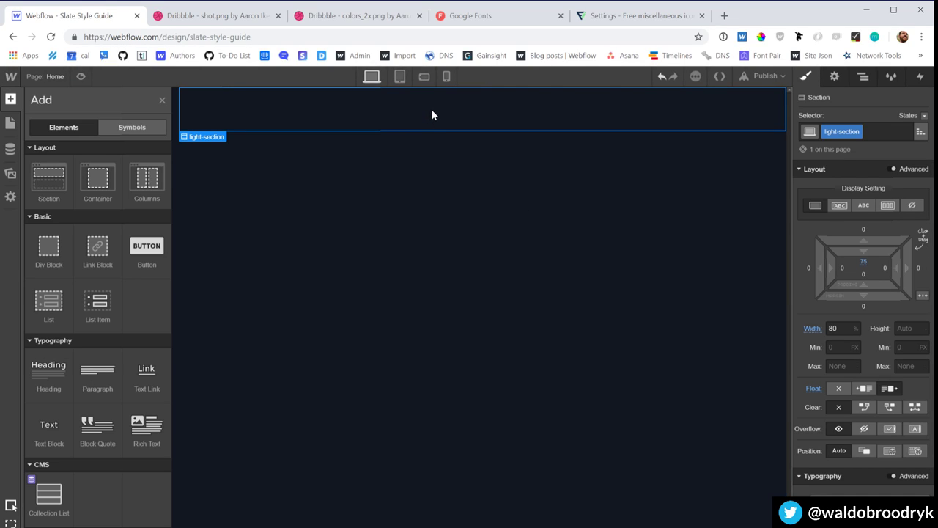
click(92, 170)
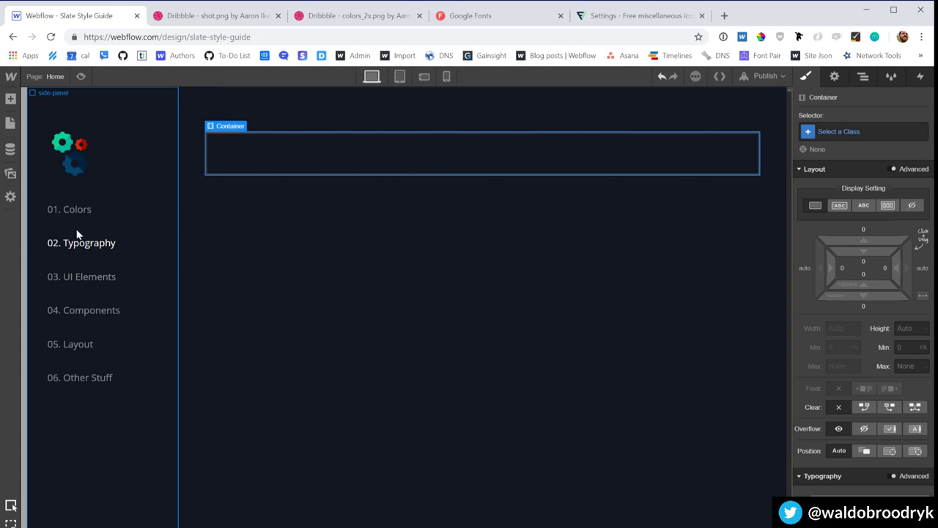
drag(29, 240, 114, 239)
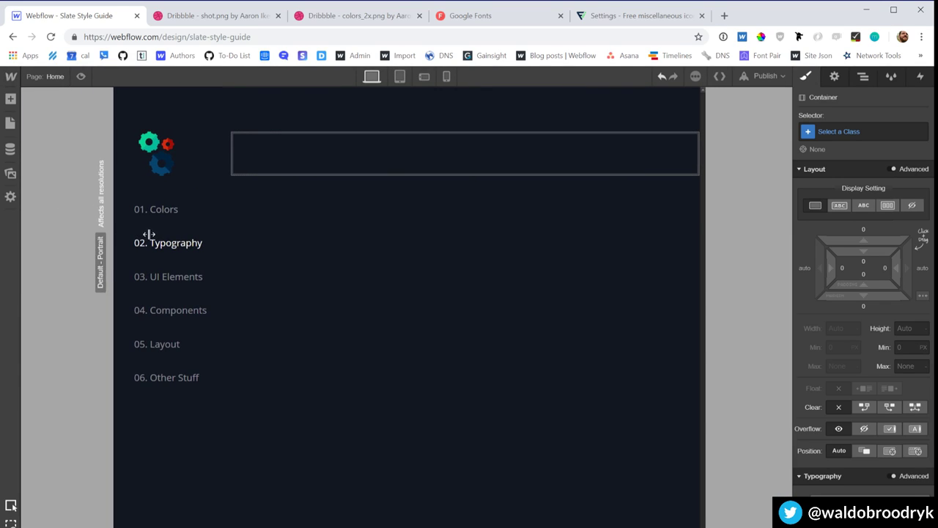
double_click(114, 155)
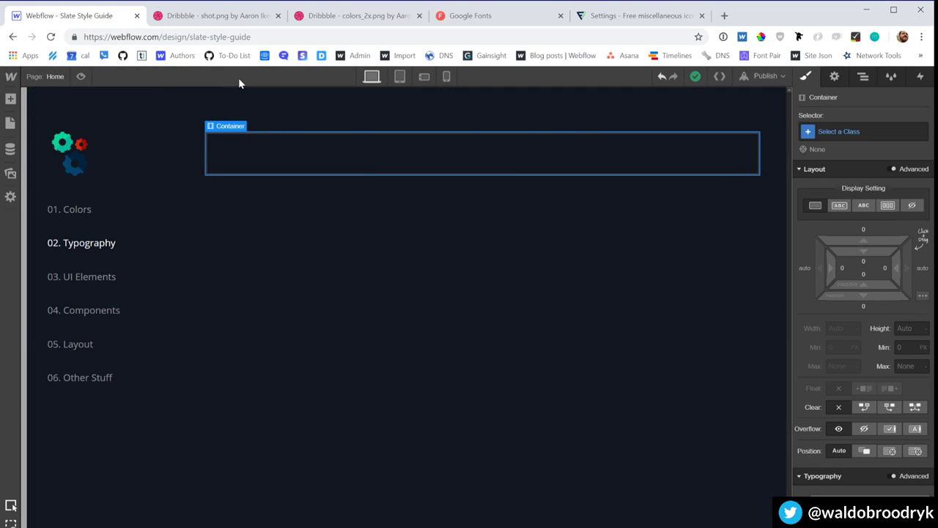
Step: Give the light-section a minimum height of 100 VH and set its position to Relative
click(218, 110)
click(912, 347)
text(100)
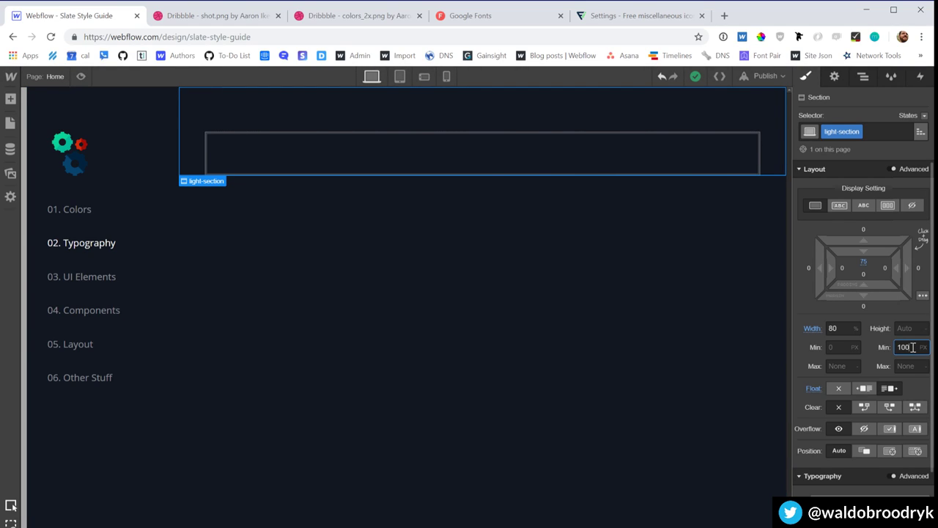
text(vh)
key(Return)
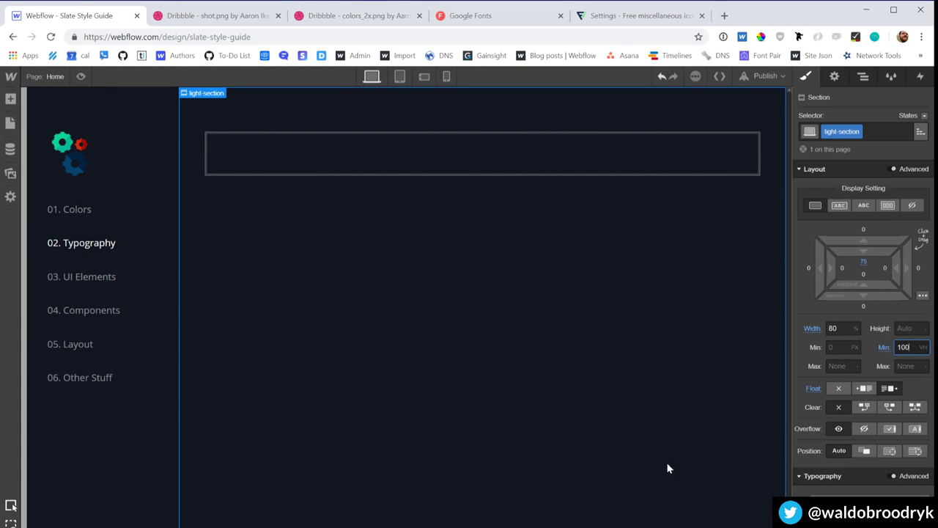
scroll(828, 402, down, 3)
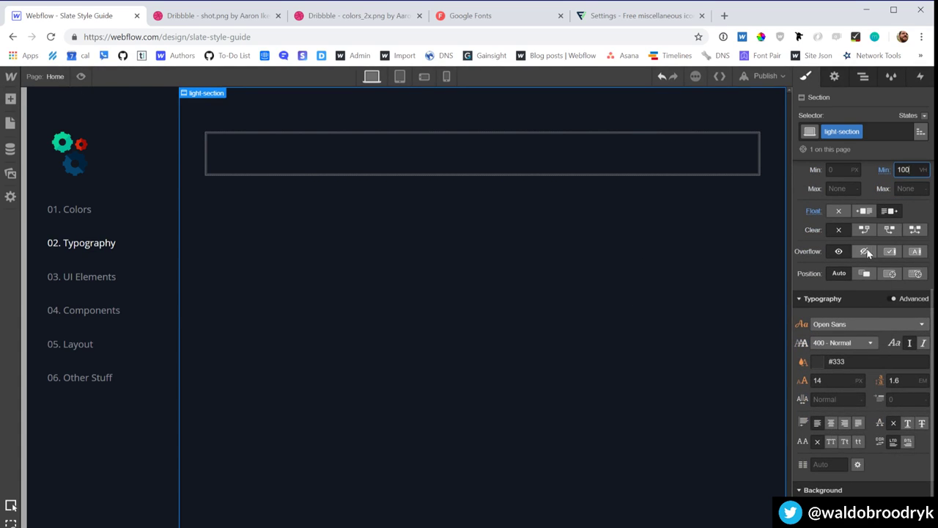
click(856, 272)
Step: Compare the saved dark swatches as the light-section's background color and apply #242836
scroll(870, 425, down, 2)
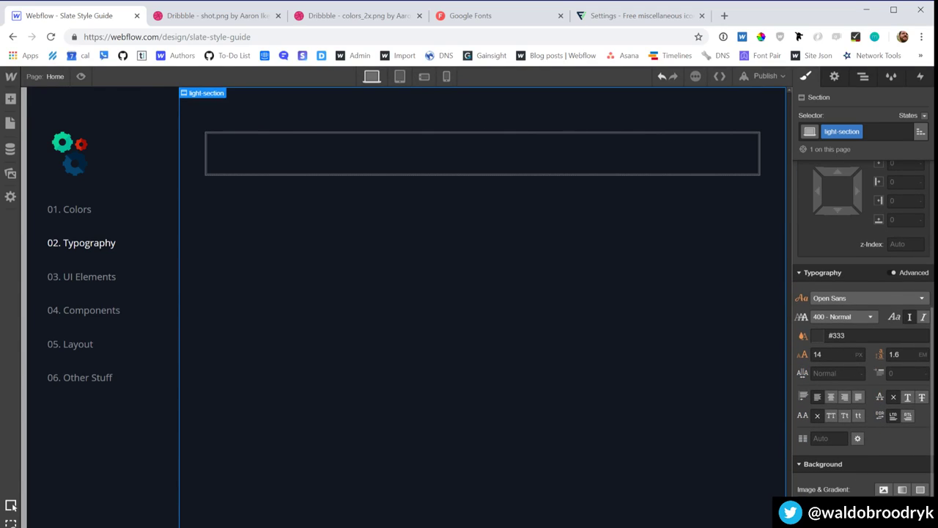
click(818, 335)
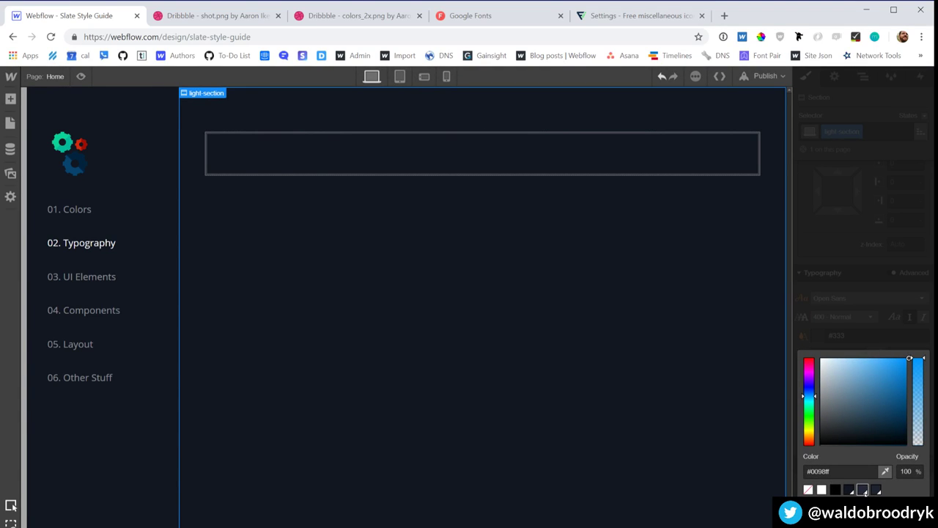
click(862, 490)
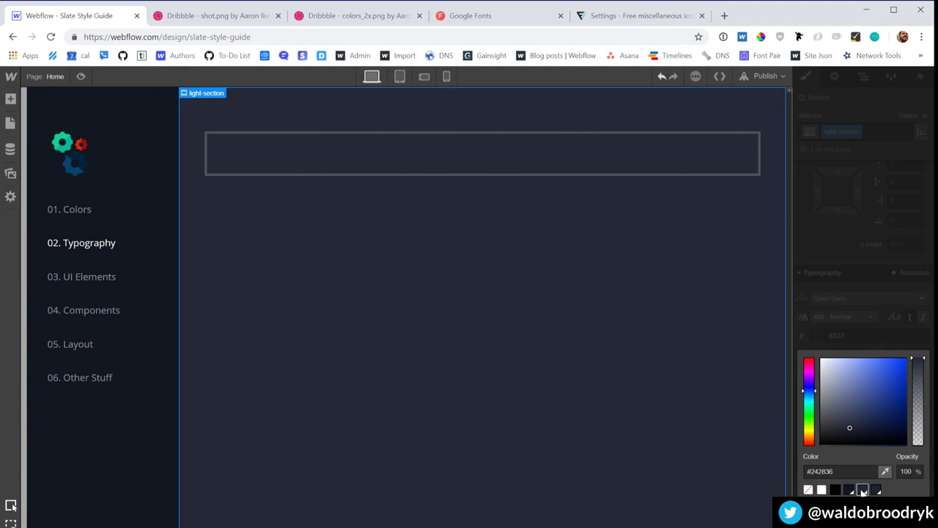
click(876, 489)
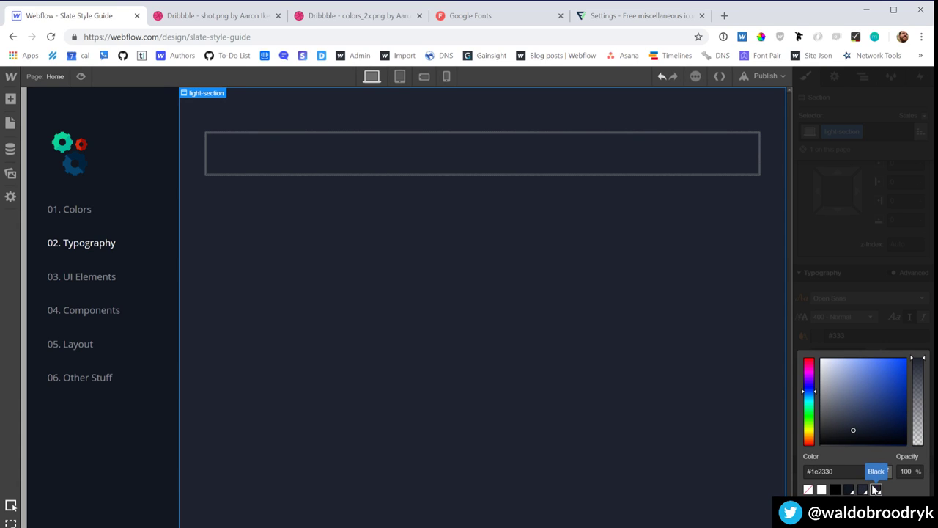
click(863, 489)
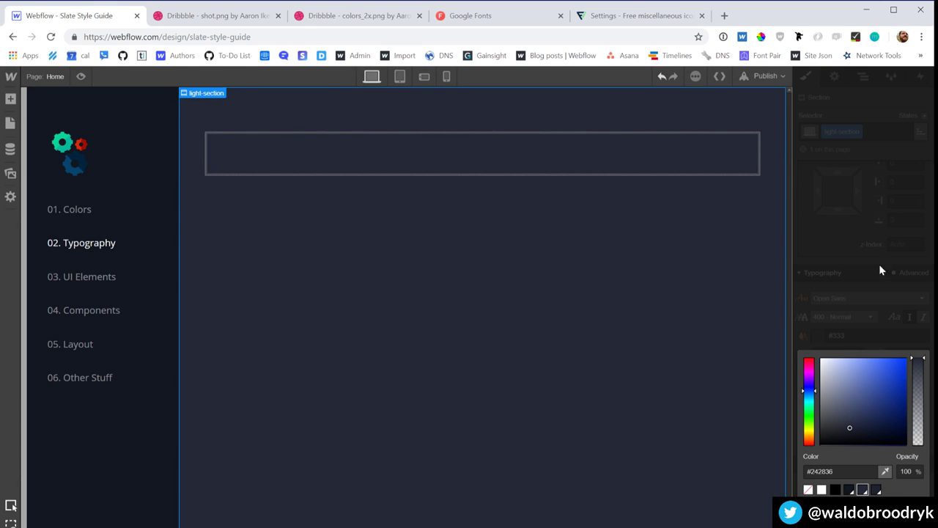
click(289, 261)
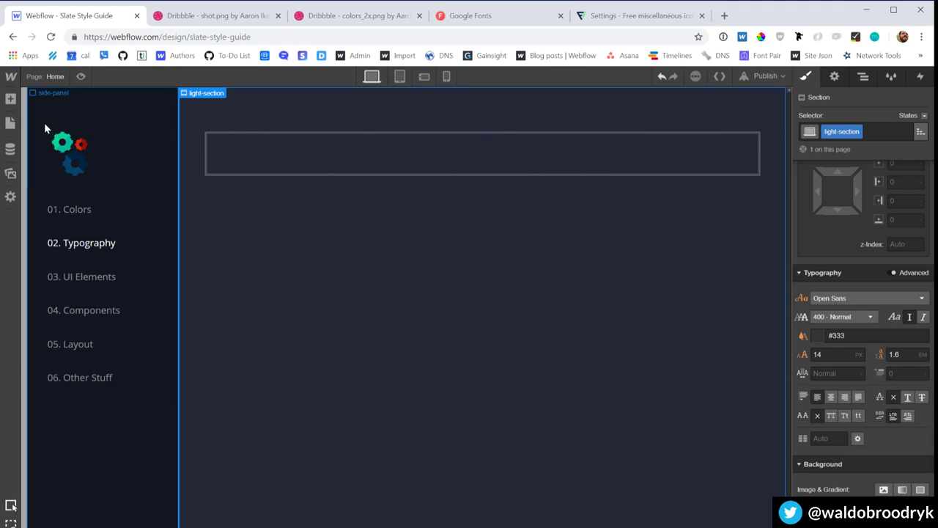
Step: Place the typography mockup image from the site's assets inside the Container as a color reference
click(10, 98)
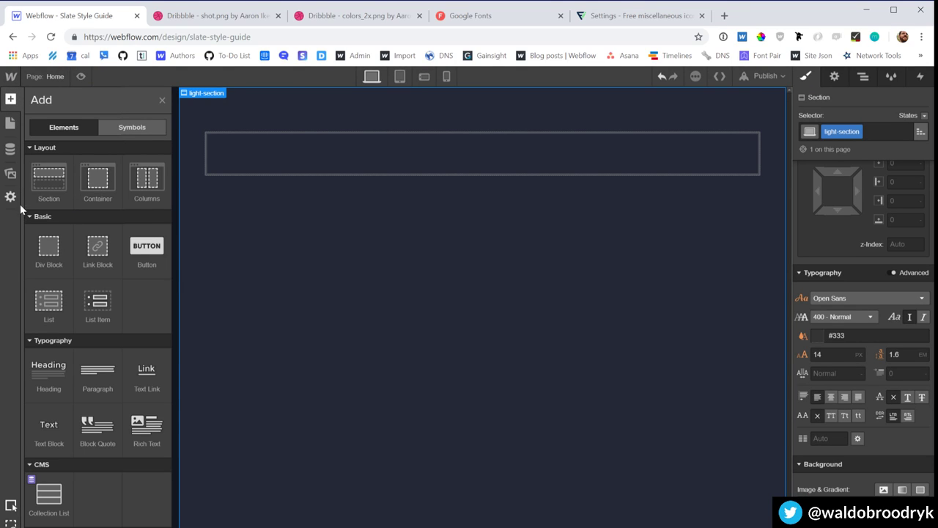
click(10, 173)
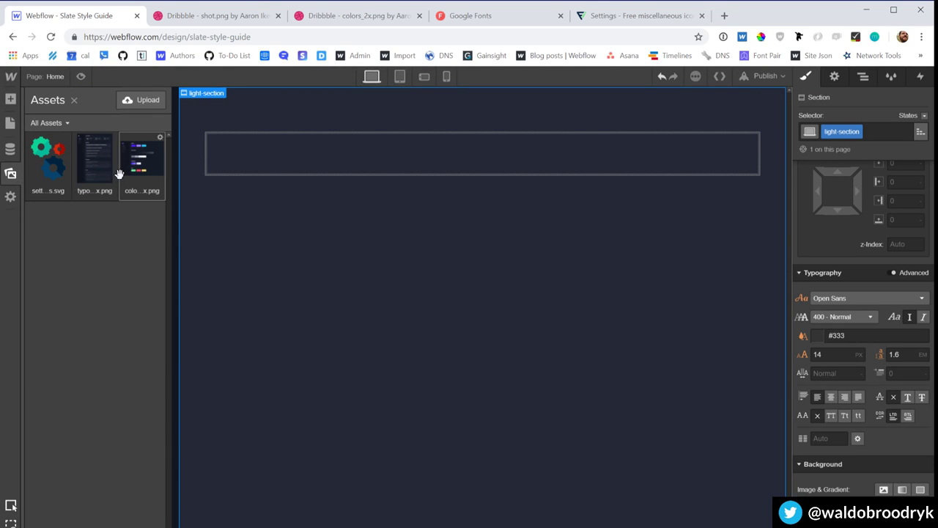
drag(152, 167, 308, 178)
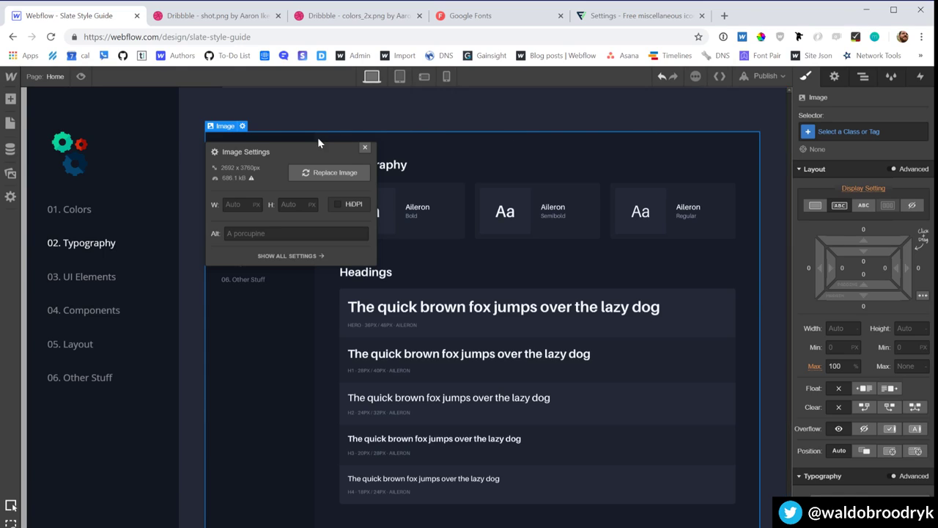
click(365, 148)
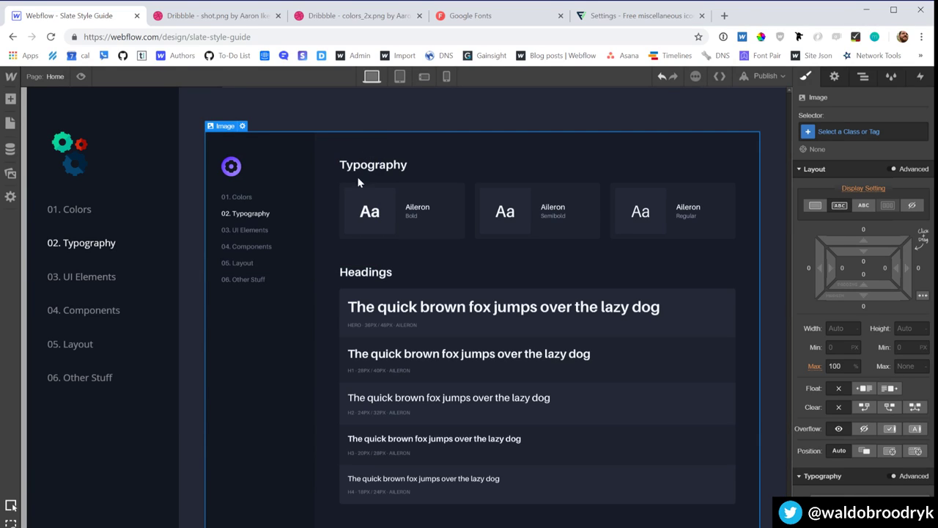
Step: Set the light-section's background color to #171c28 by sampling the content background of the typography mockup image
click(407, 107)
scroll(863, 329, down, 5)
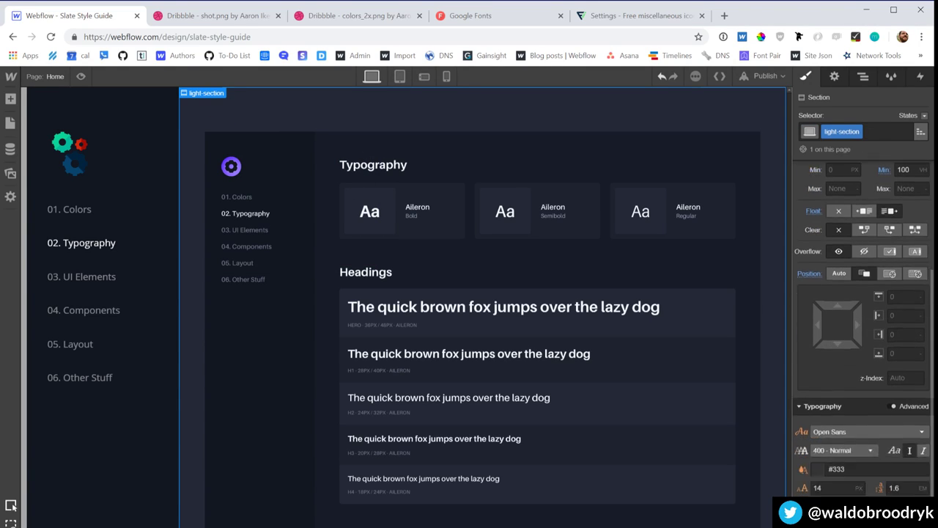
click(803, 350)
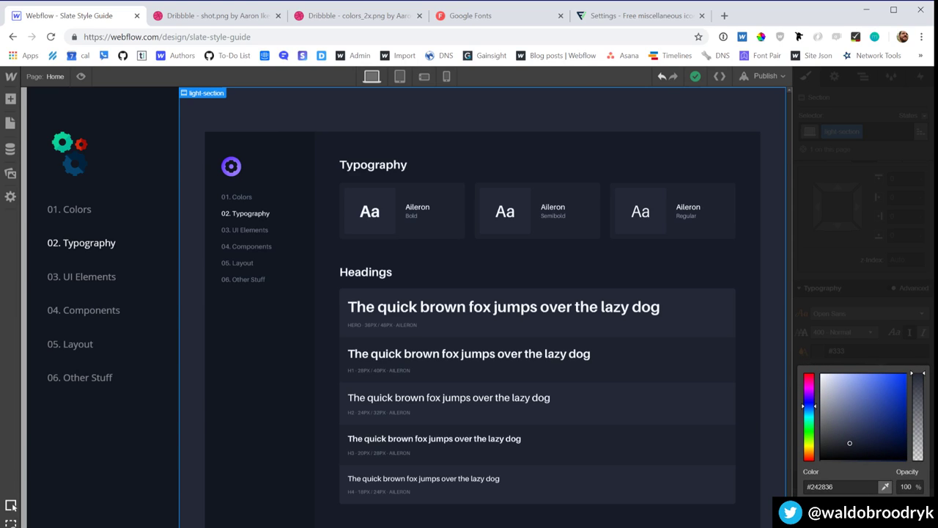
click(885, 488)
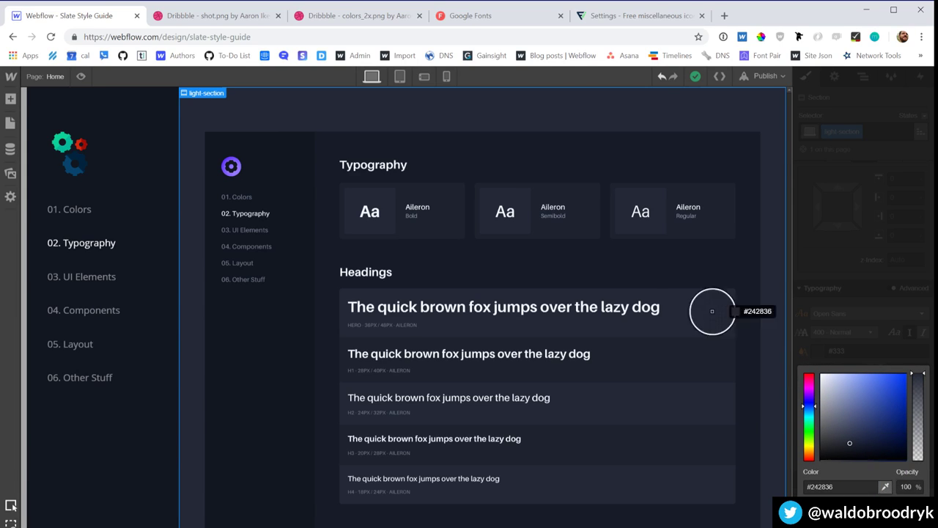
click(671, 265)
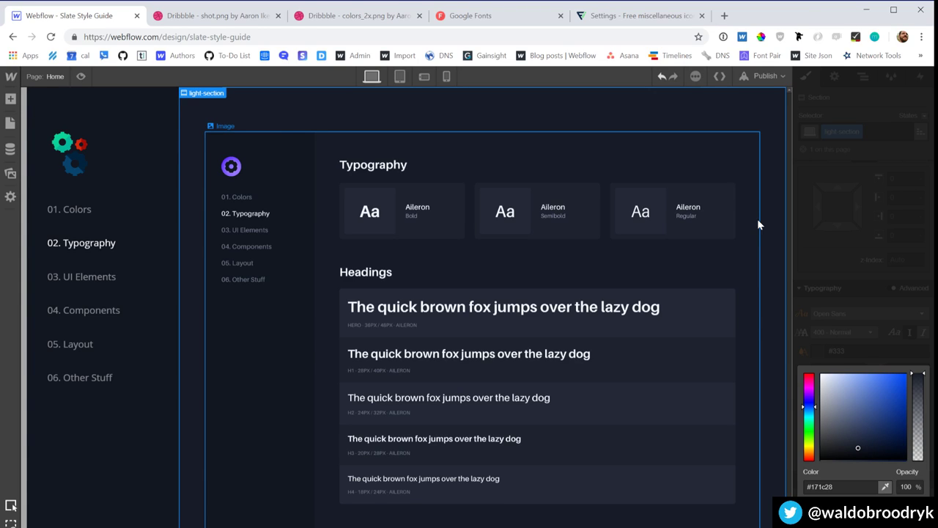
Step: Delete the typography mockup image and add a Heading to the Container in its place
click(559, 327)
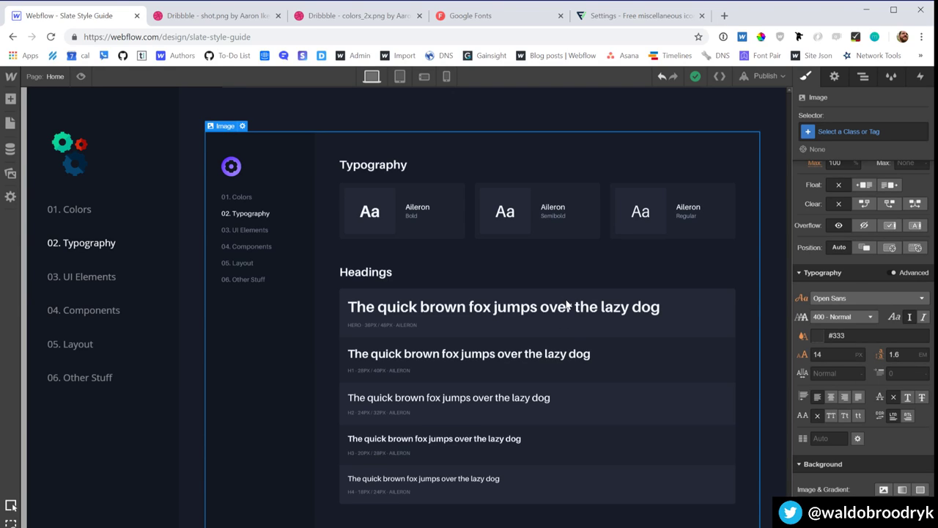
key(Delete)
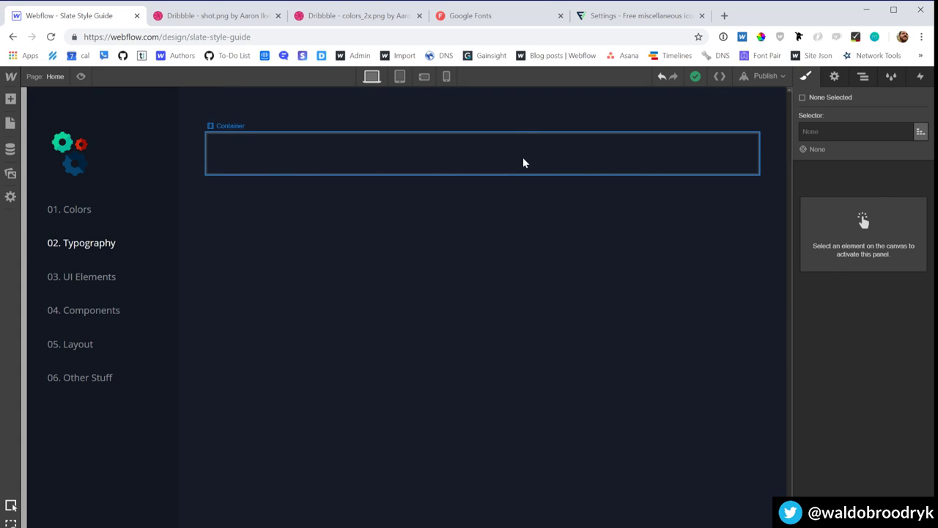
click(523, 163)
key(a)
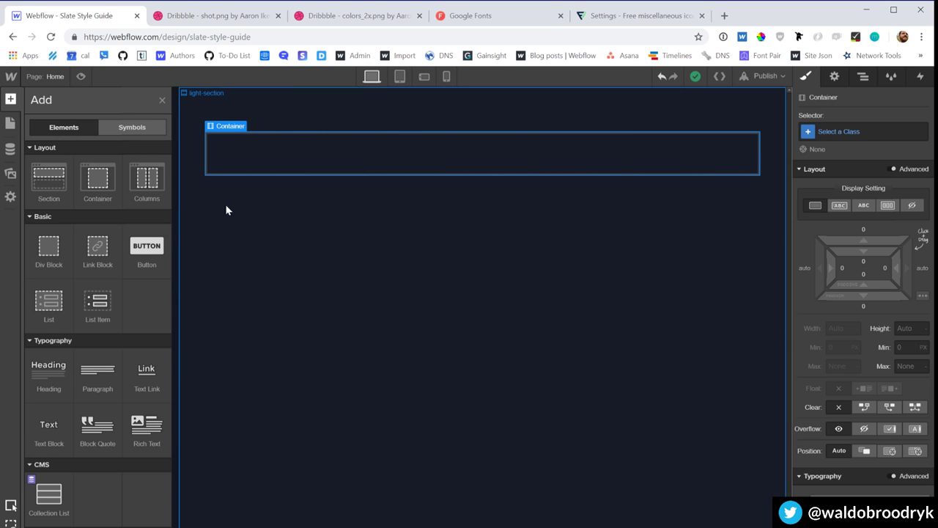
click(61, 386)
Step: Set the font color of the Body (All Pages) tag to white
click(516, 253)
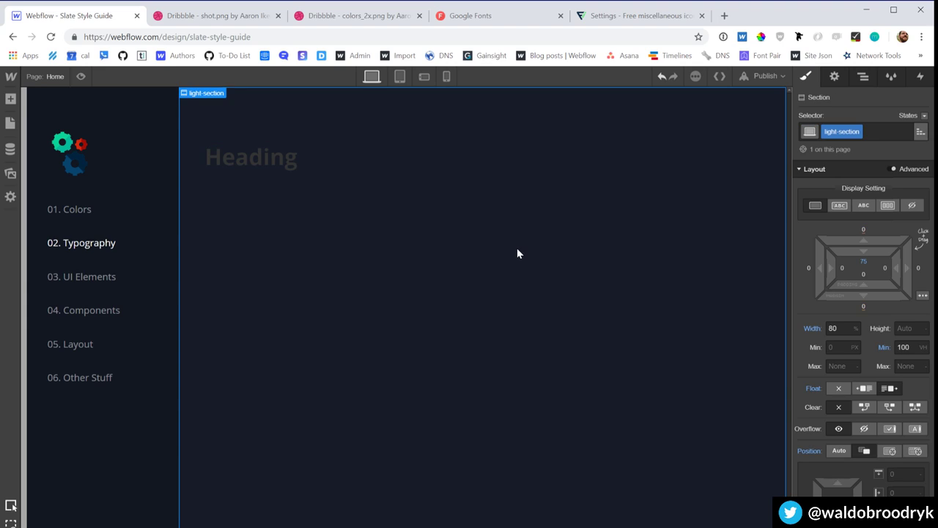
key(Escape)
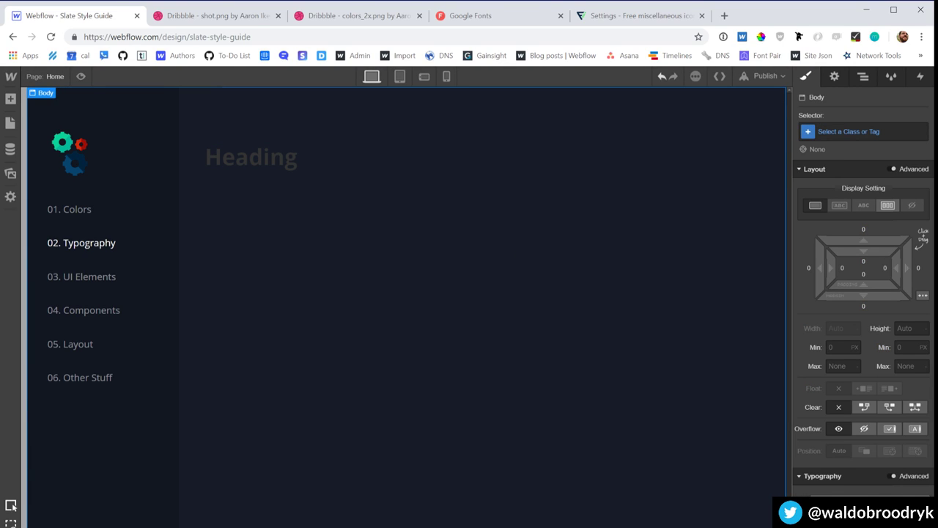
scroll(888, 464, down, 3)
click(856, 132)
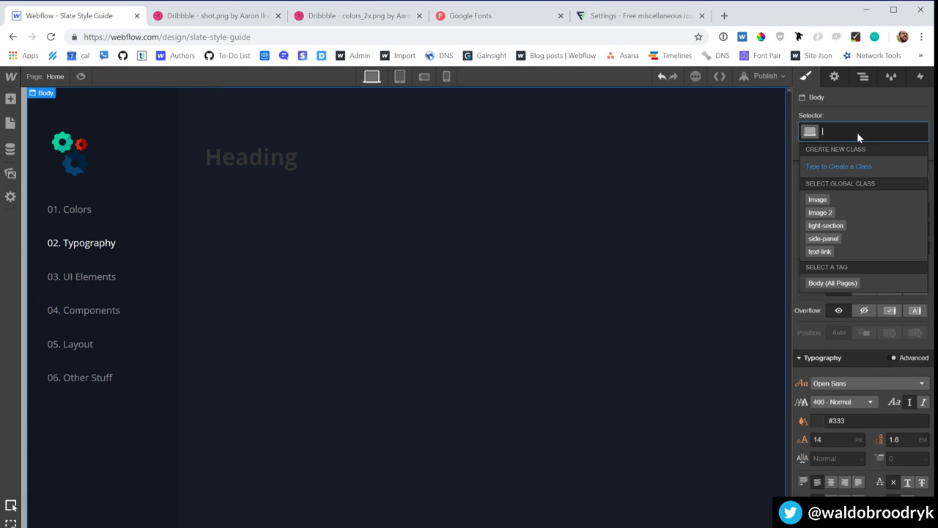
click(834, 283)
click(818, 421)
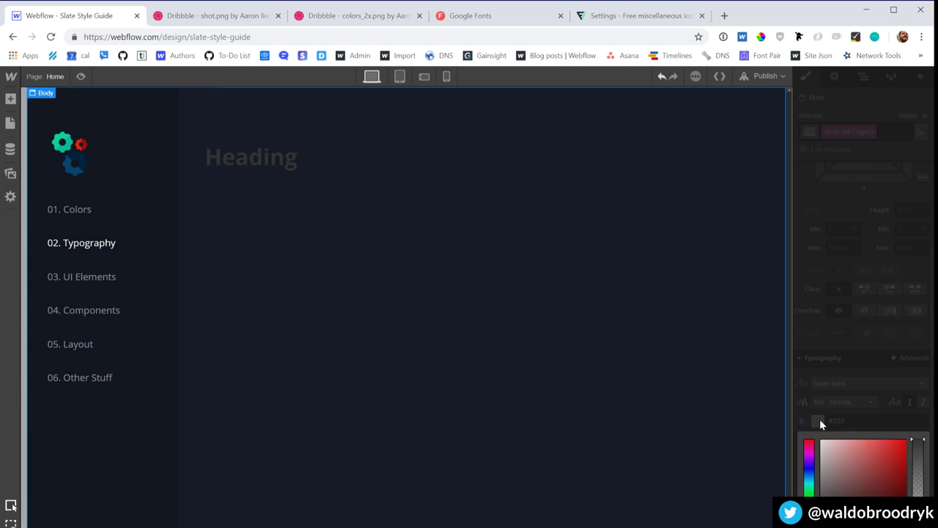
click(820, 440)
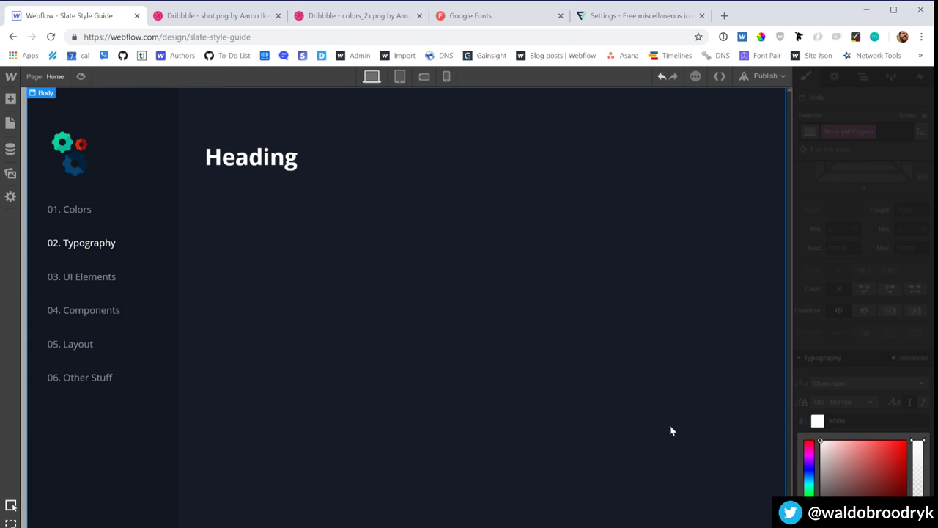
Step: Set the All H1 Headings tag's line height to 1.3em and its font weight to 600 - Semi Bold
click(342, 159)
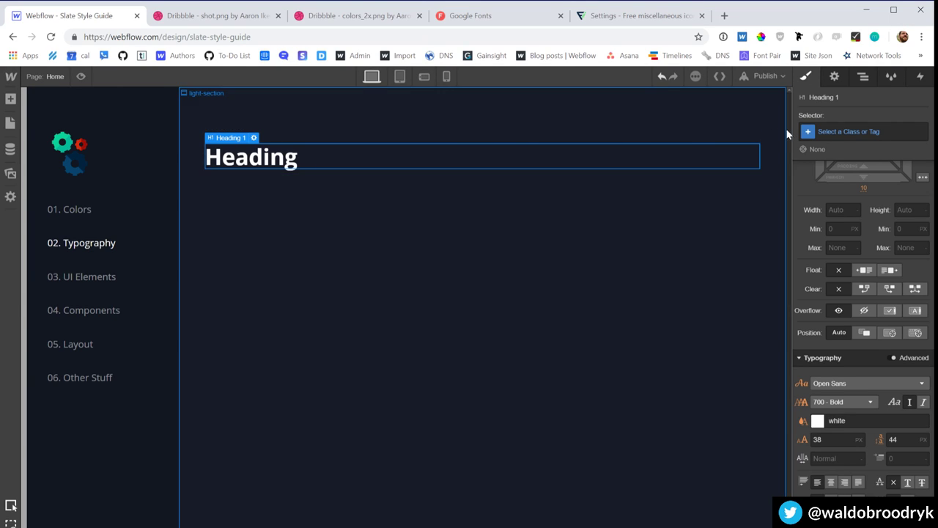
click(843, 132)
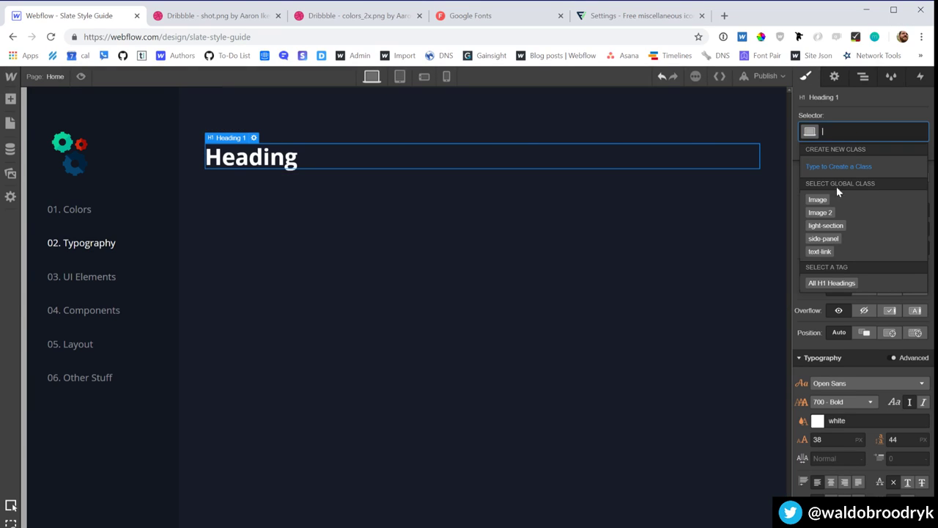
click(822, 284)
click(898, 441)
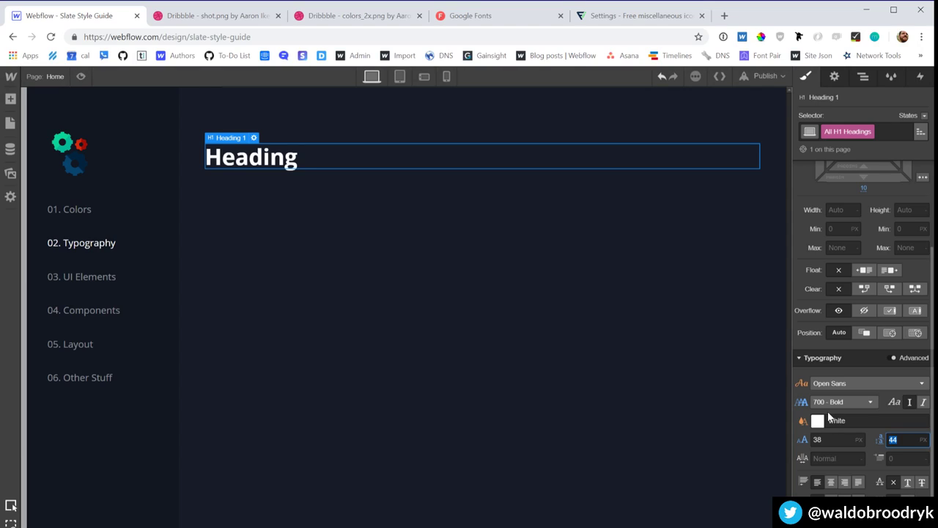
text(1.3em)
key(Return)
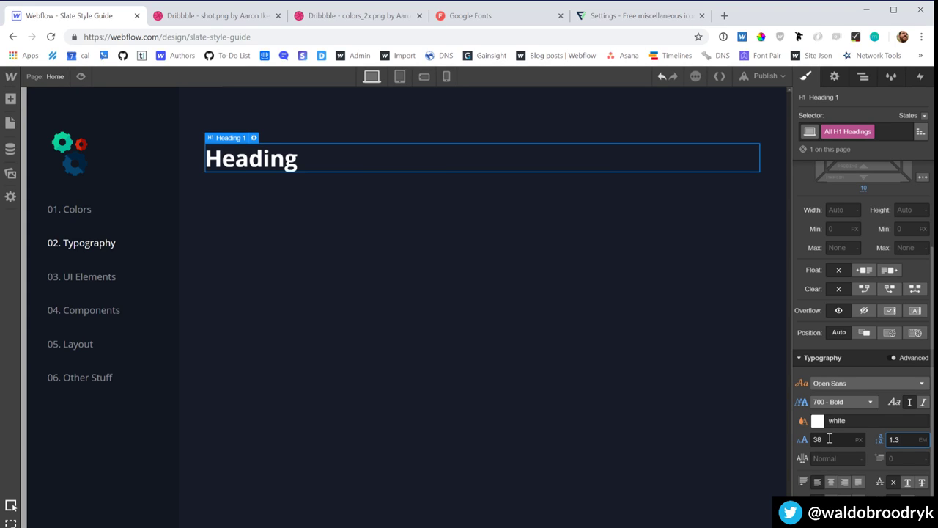
click(828, 401)
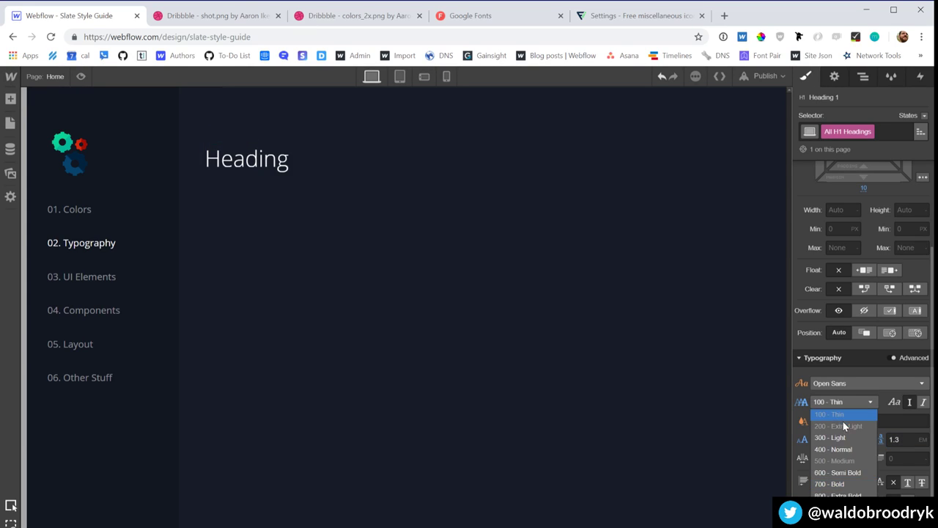
click(833, 472)
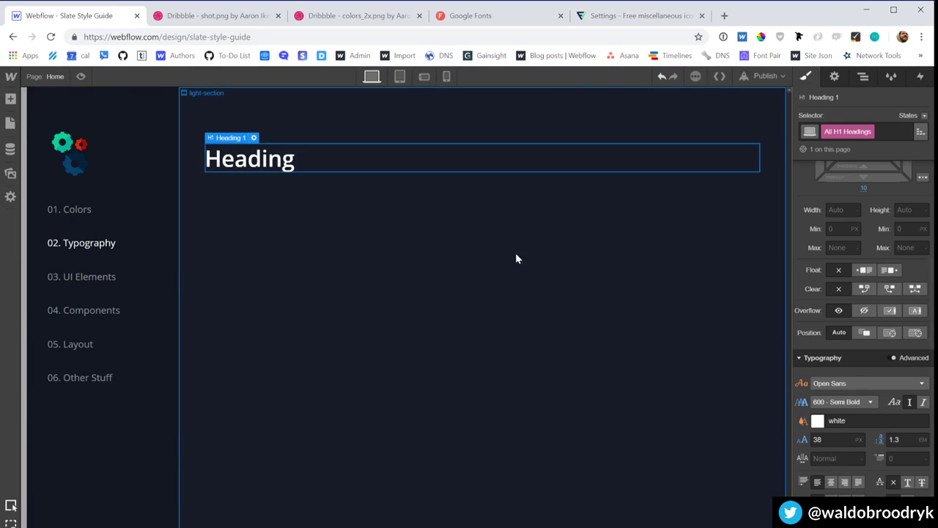
Step: Change the heading's text to "Typography" and keep the heading selected
double_click(278, 160)
text(Ty)
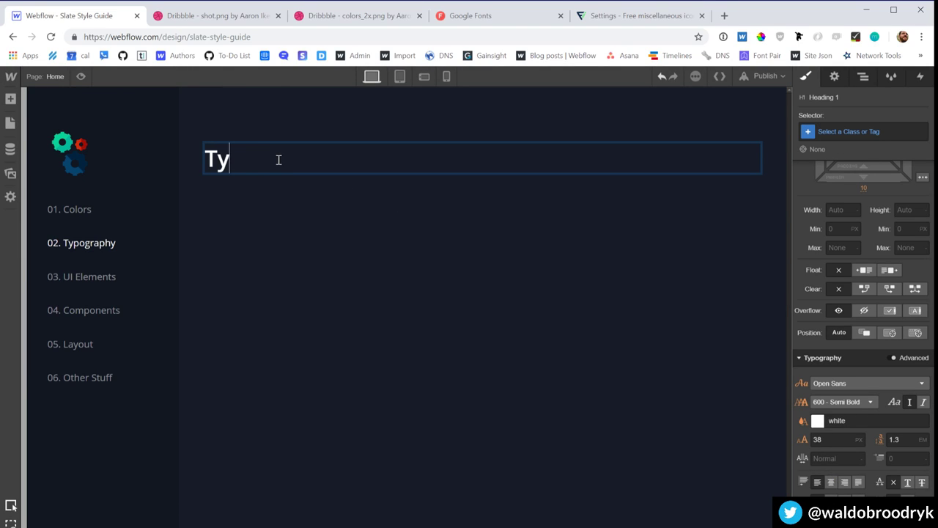
text(pography)
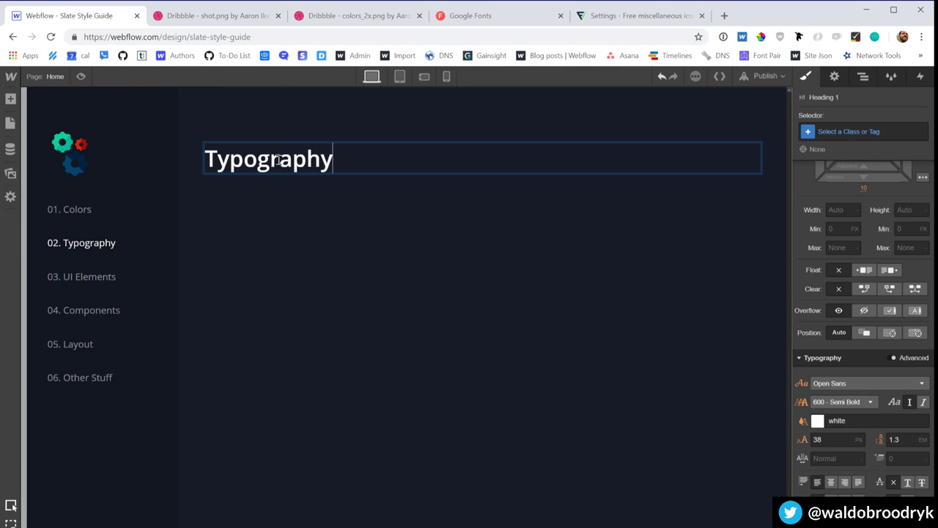
click(282, 217)
click(299, 161)
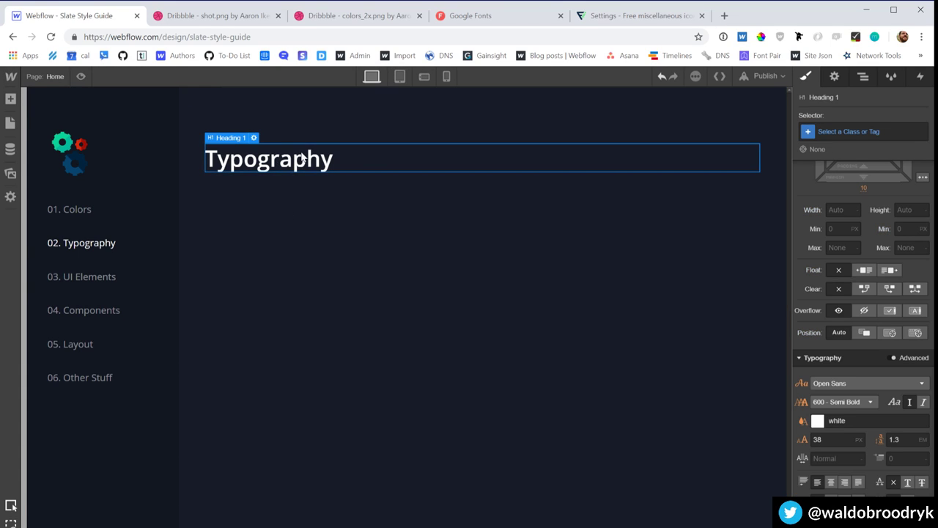
scroll(891, 216, up, 2)
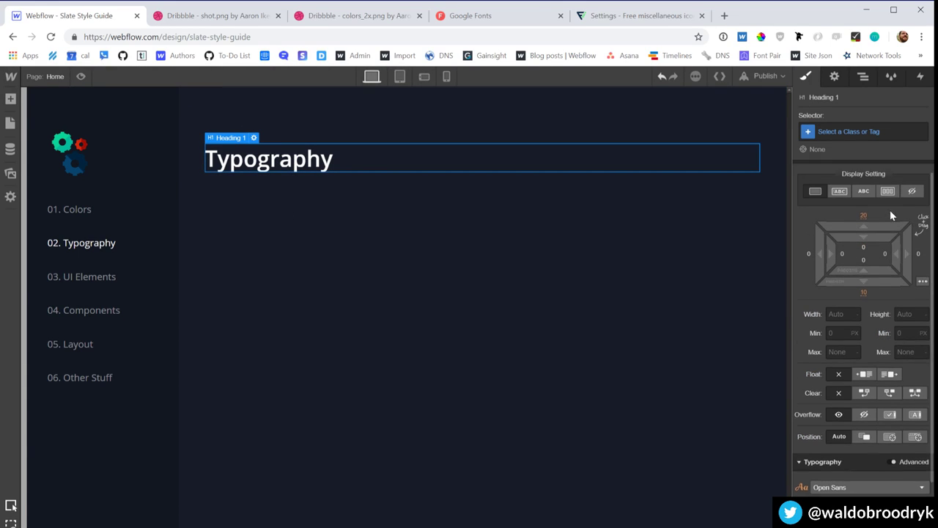
click(873, 130)
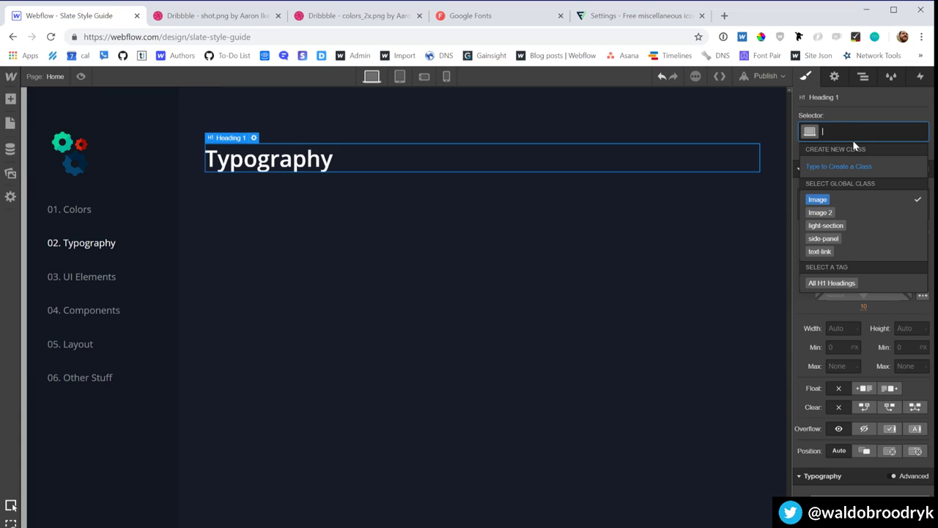
click(854, 105)
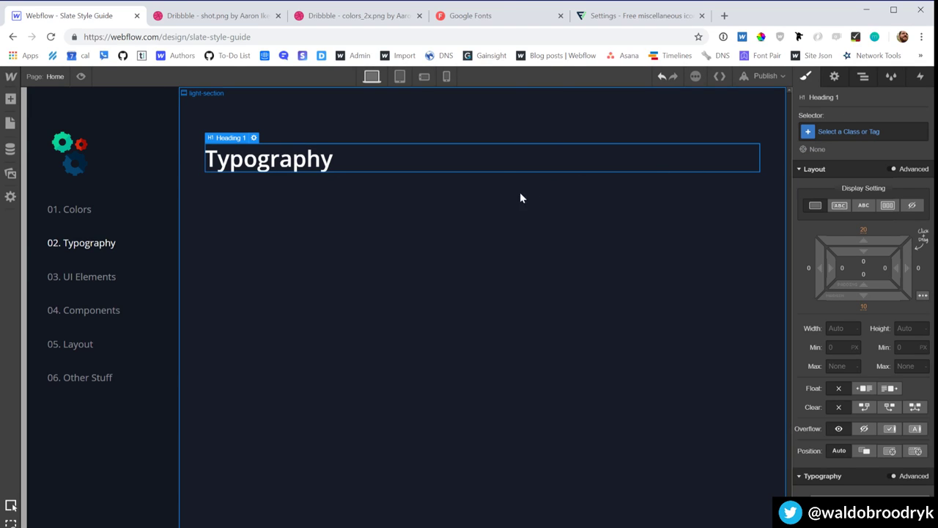
Step: Add a Div Block below the Typography heading and give it the class type-row
key(a)
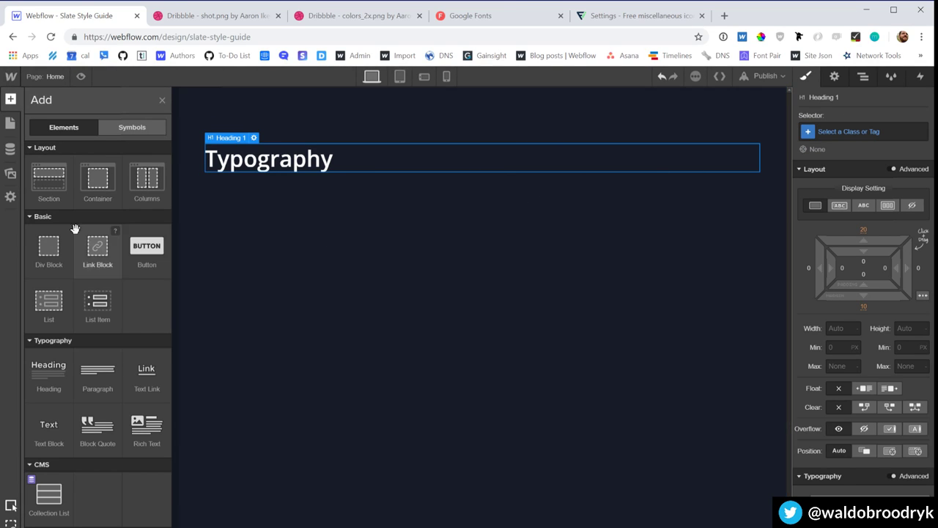
click(38, 245)
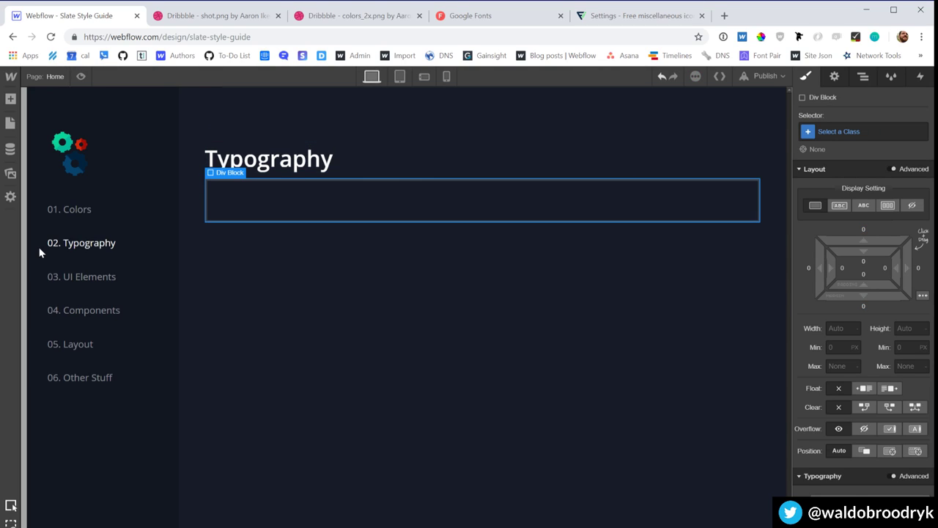
click(881, 133)
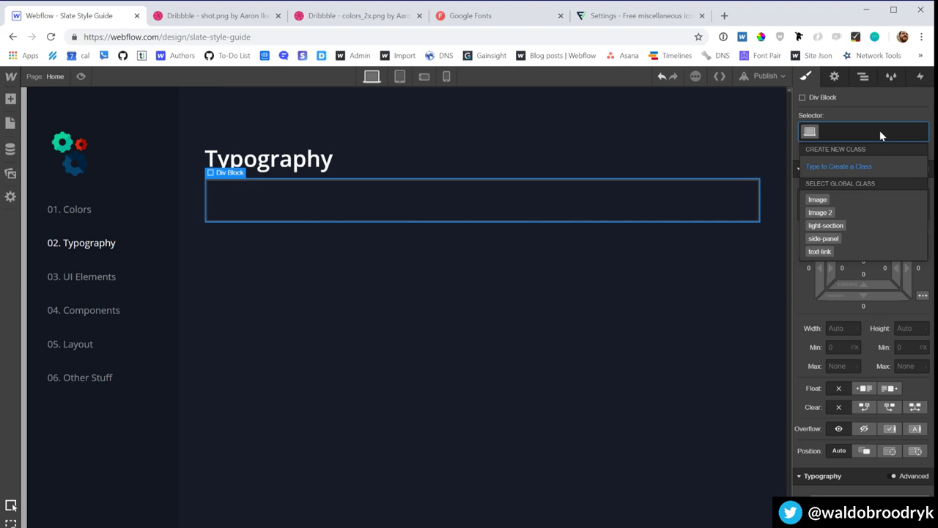
text(type-row)
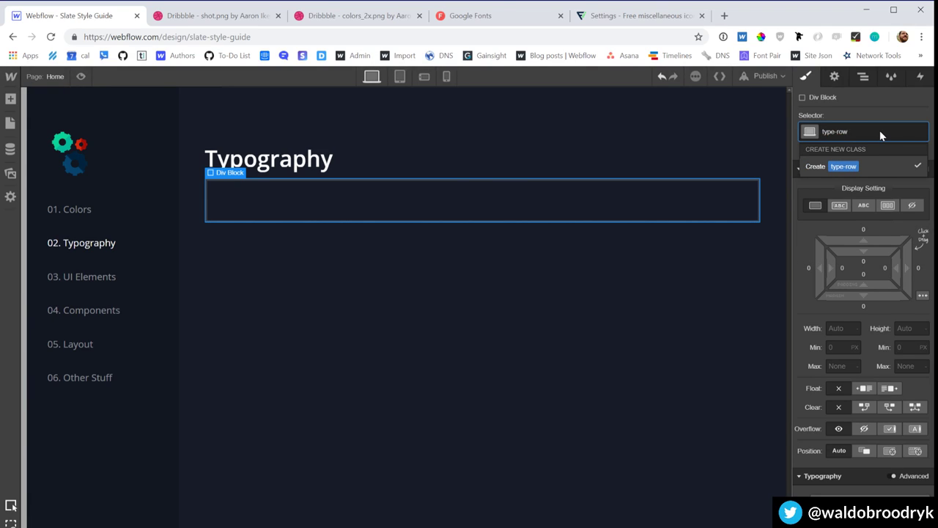
key(Return)
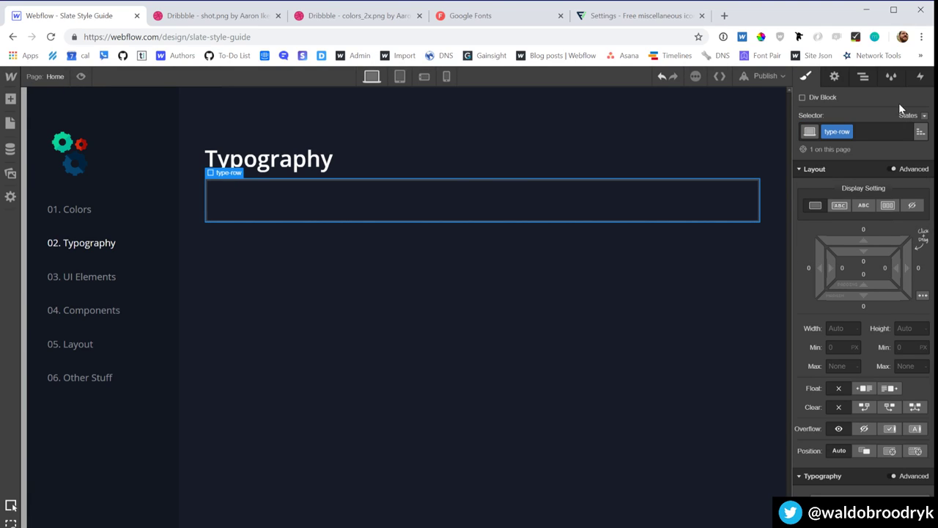
Step: Set the type-row block's width to 100% and its top and bottom padding to 15 px, with side padding 0
click(836, 329)
text(100%)
key(Return)
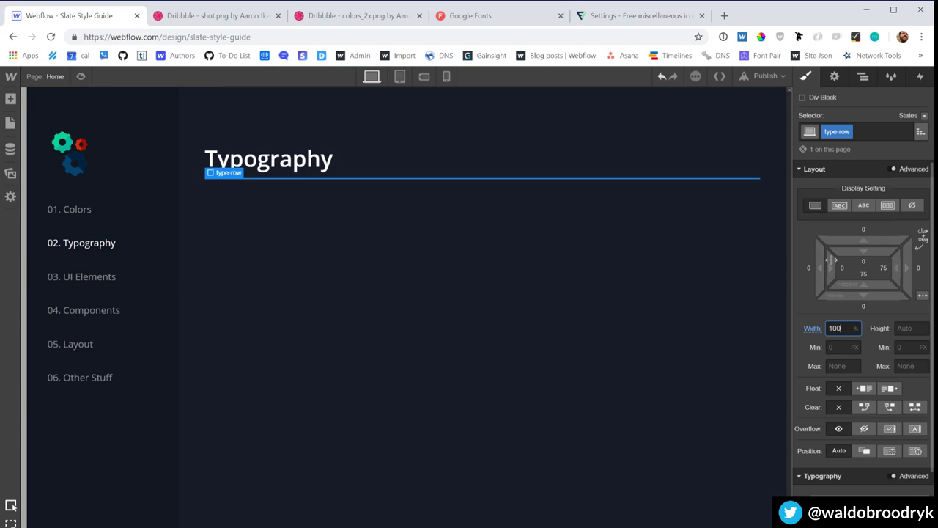
drag(841, 268, 796, 271)
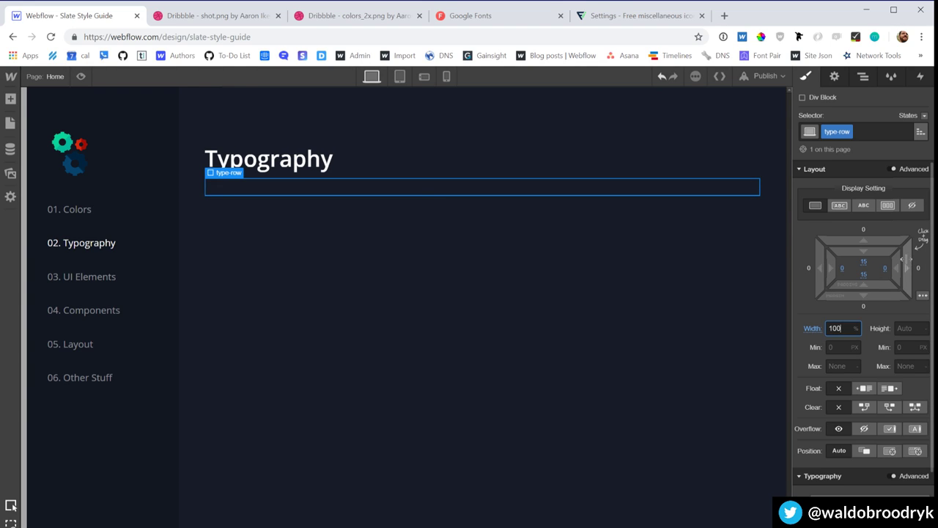
key(Return)
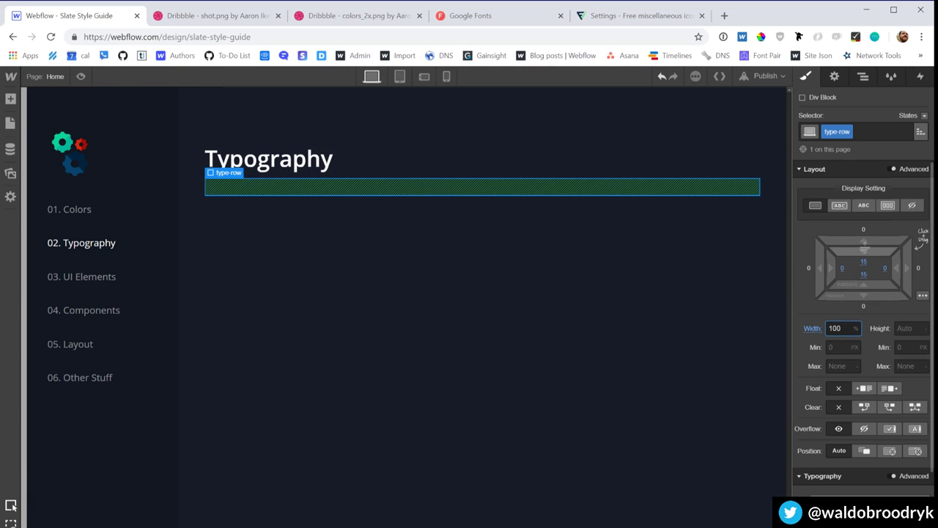
Step: Add a Div Block inside the type-row block
key(a)
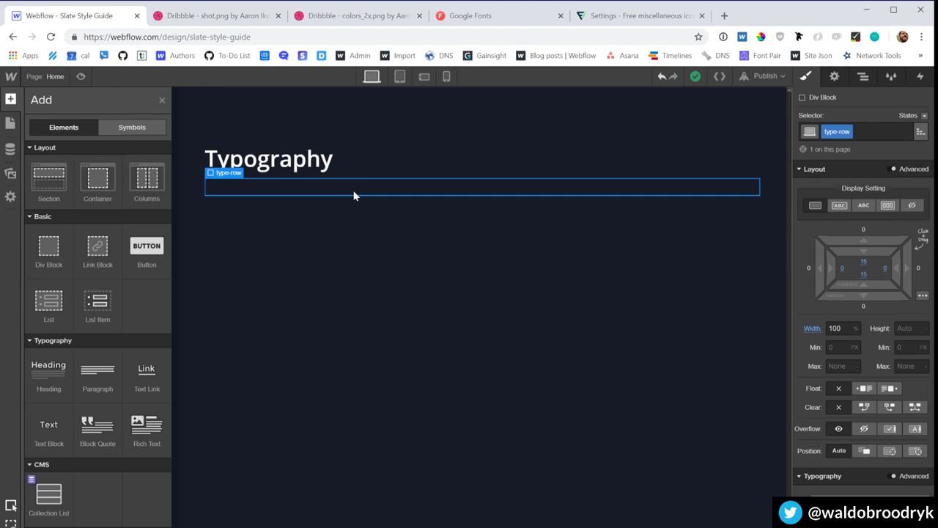
click(46, 242)
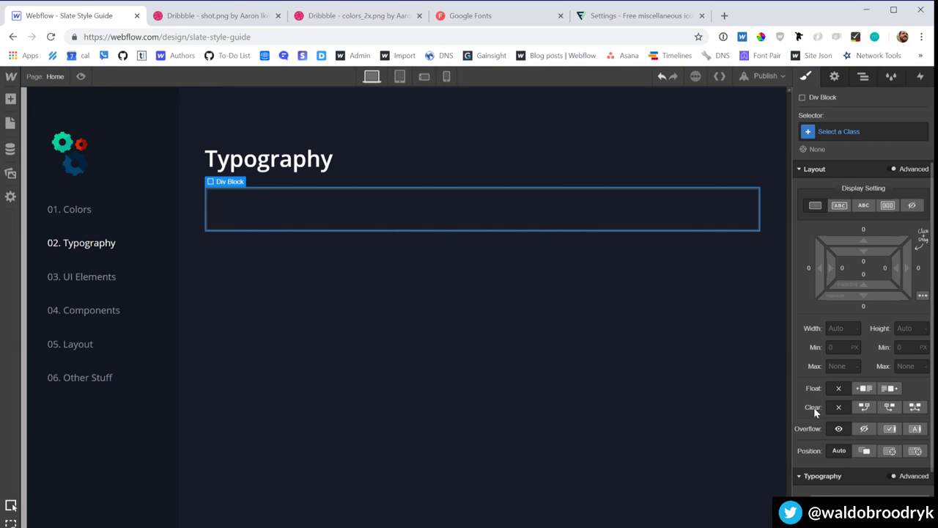
scroll(818, 414, down, 3)
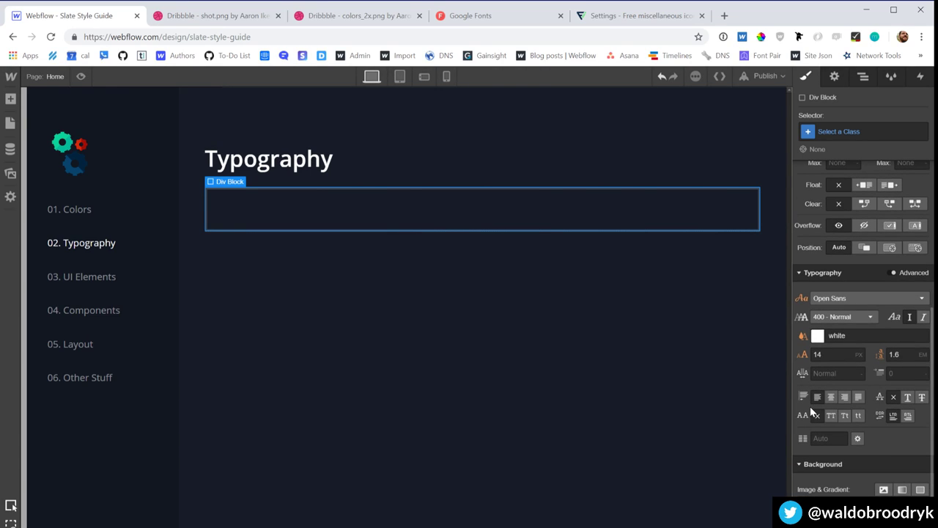
Step: Place the typography mockup image from the site's assets in the light-section, below the Container, as a reference
click(10, 173)
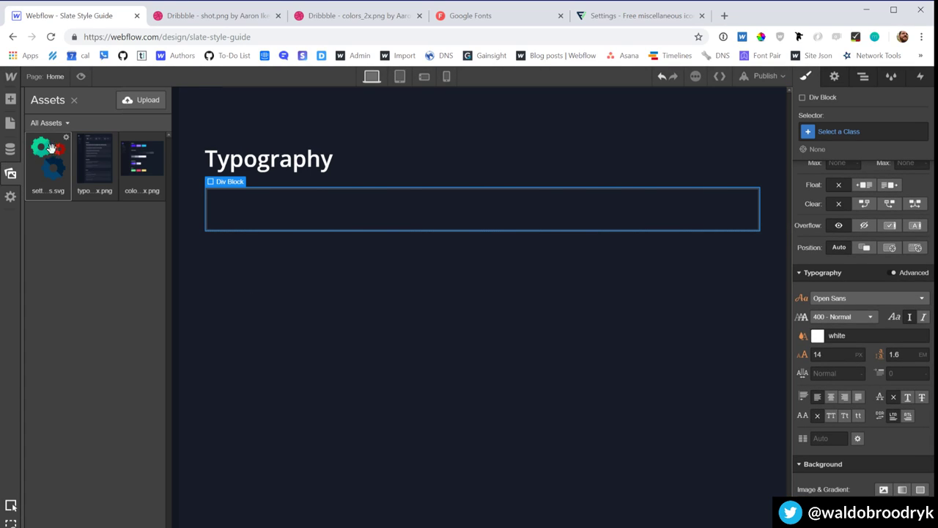
drag(102, 162, 517, 375)
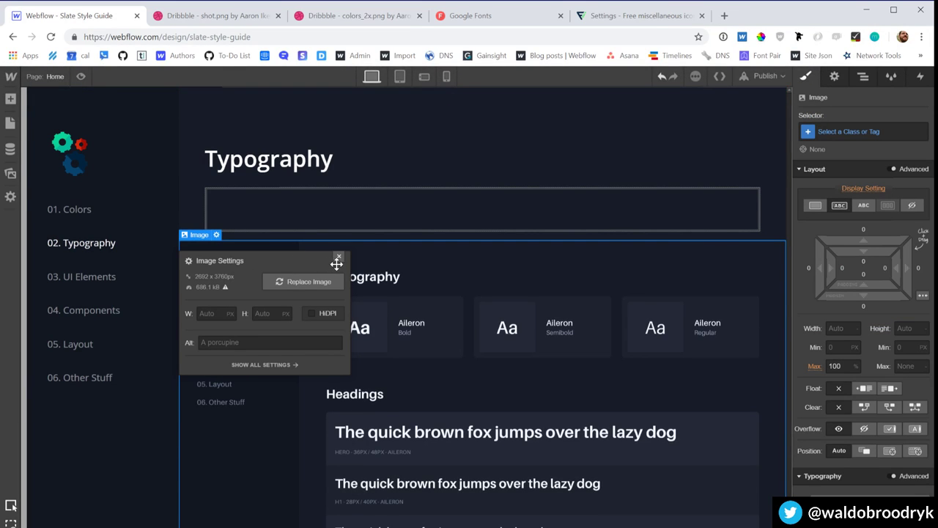
click(339, 256)
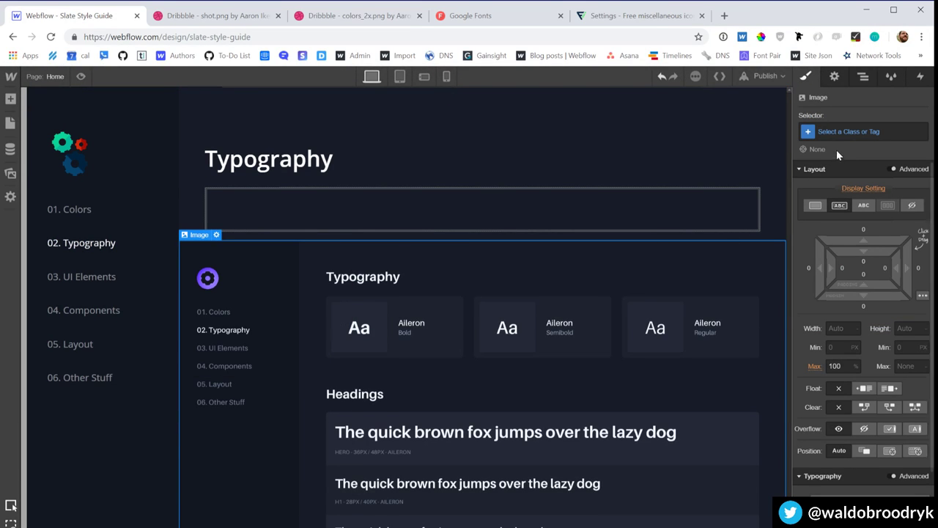
Step: Set the typography mockup image's width to 460 px
click(832, 327)
text(200)
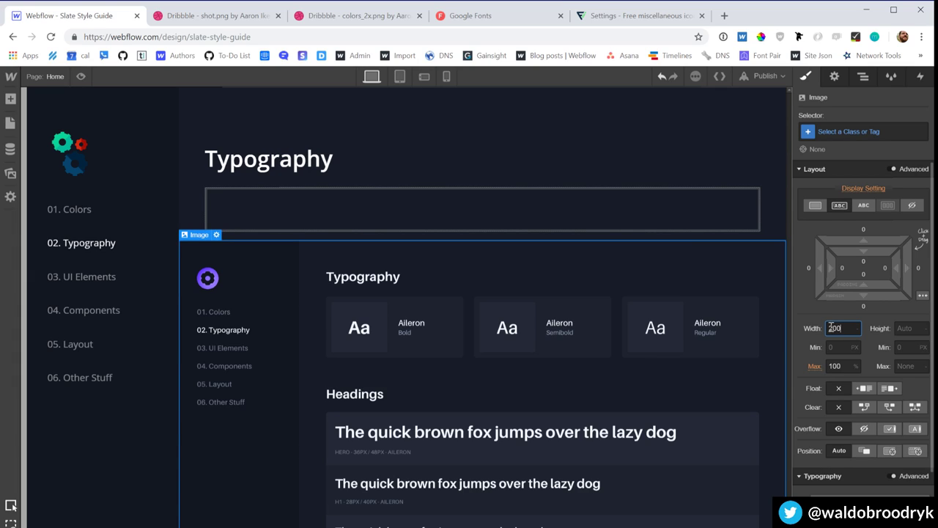
key(shift+Up)
key(shift+Up)
key(shift+Up)
key(shift+Up)
key(shift+Up)
key(shift+Up)
key(shift+Up)
key(shift+Up)
key(shift+Up)
key(shift+Up)
key(shift+Up)
key(shift+Up)
key(shift+Up)
key(shift+Up)
key(shift+Up)
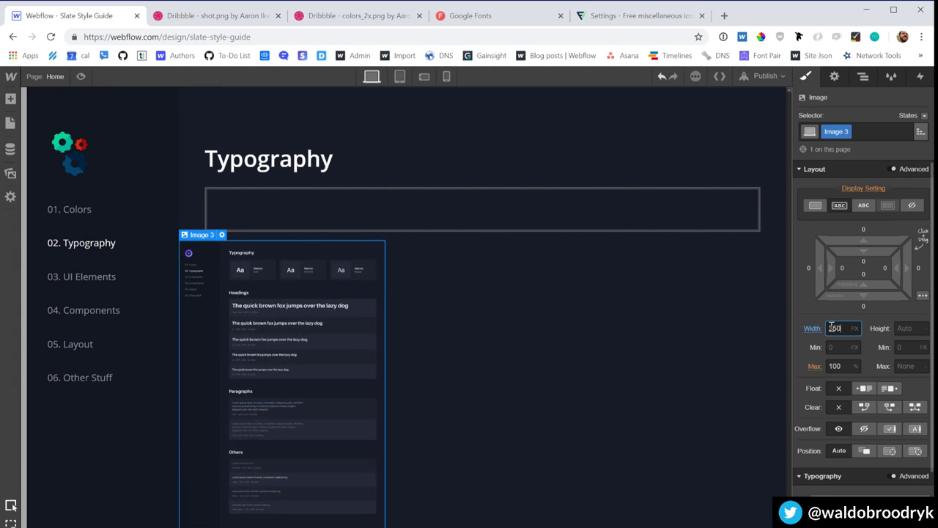
key(shift+Up)
key(shift+Up)
key(shift+Up)
key(shift+Up)
key(shift+Up)
key(shift+Up)
key(shift+Up)
key(shift+Up)
key(shift+Up)
key(shift+Up)
key(shift+Up)
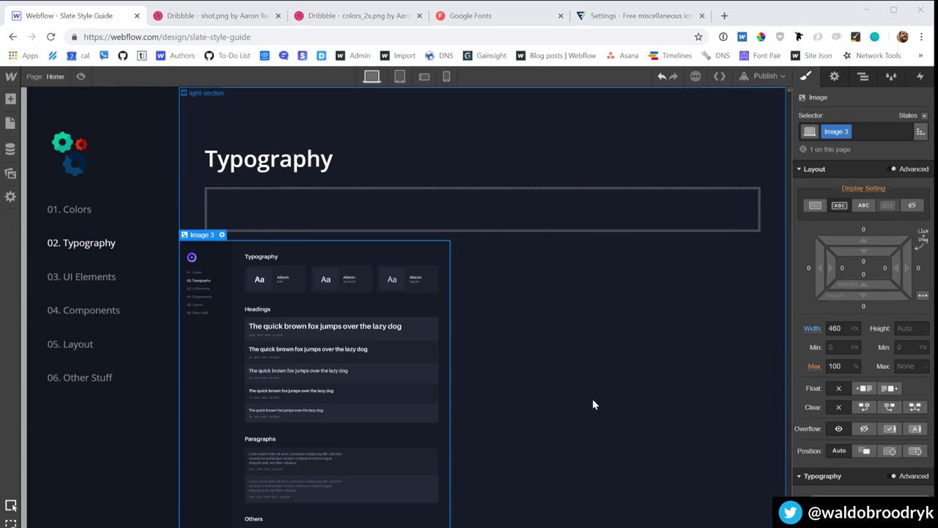
Step: Set the typography mockup image's width to 80%
click(487, 365)
click(407, 326)
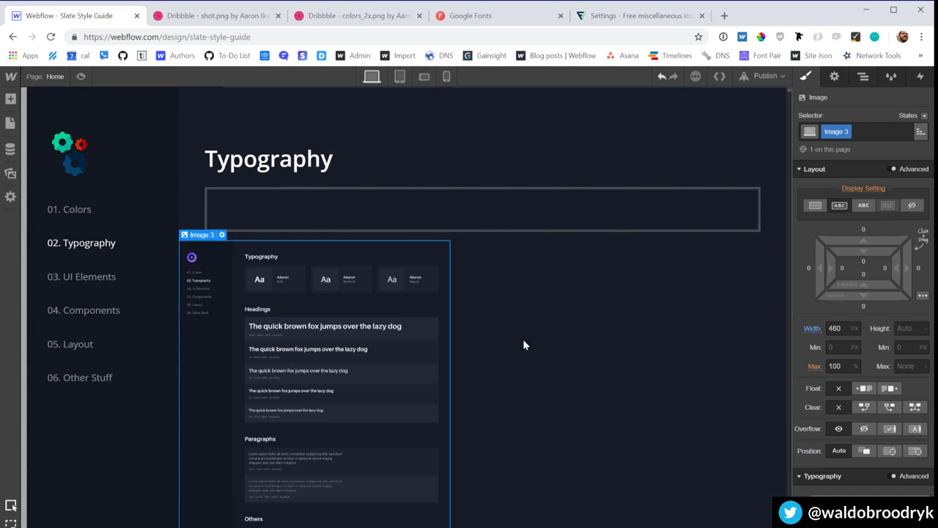
click(840, 327)
text(80%)
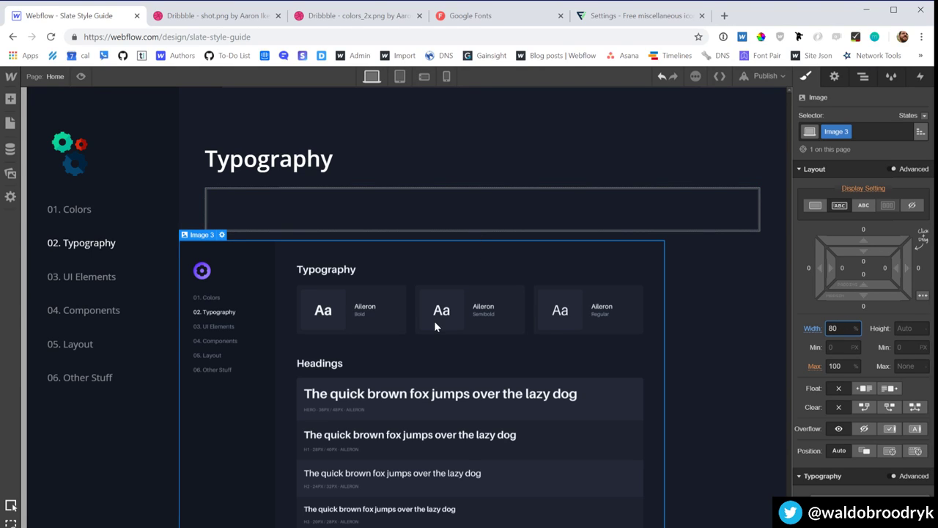
Step: Select the type-row block that contains the empty Div Block and set its display to flex
click(408, 218)
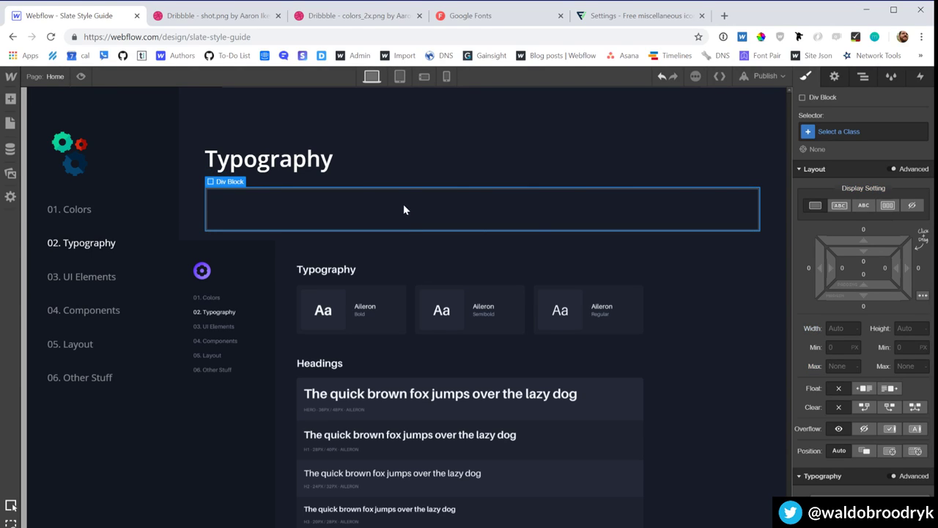
key(z)
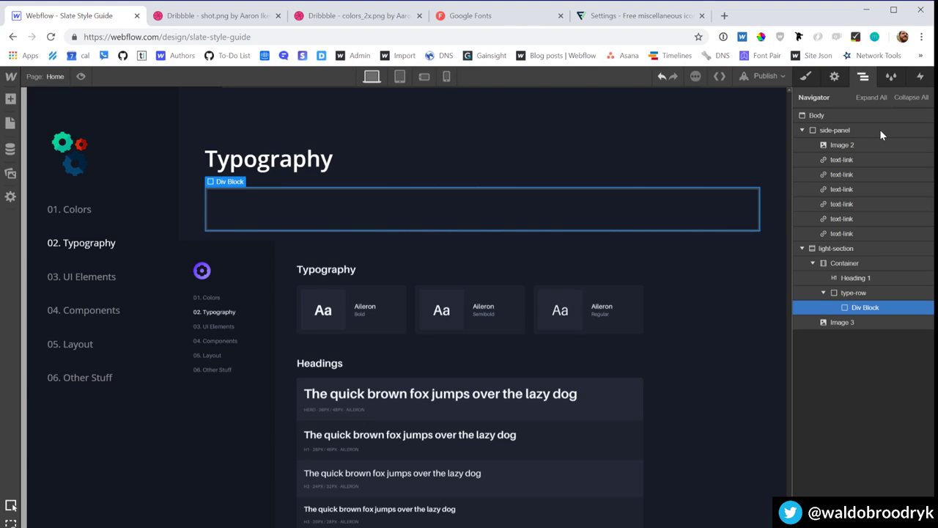
click(860, 294)
key(s)
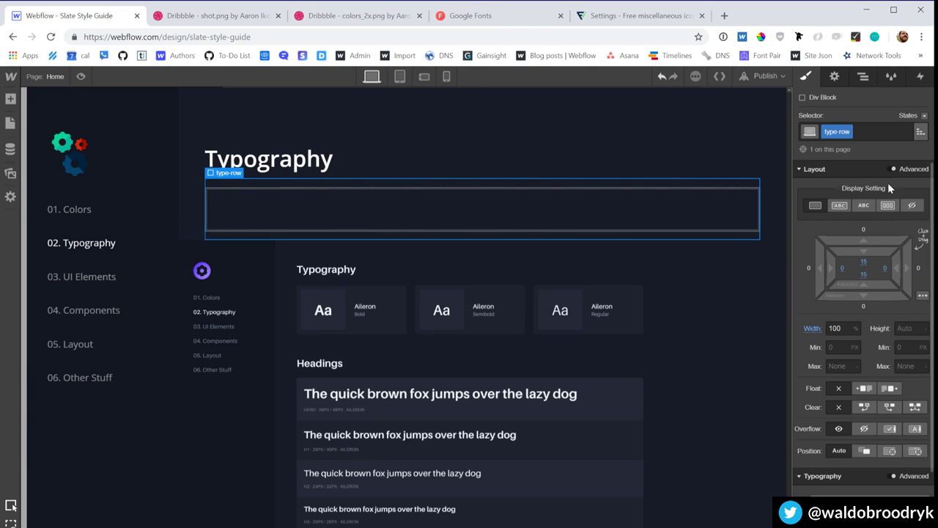
click(887, 206)
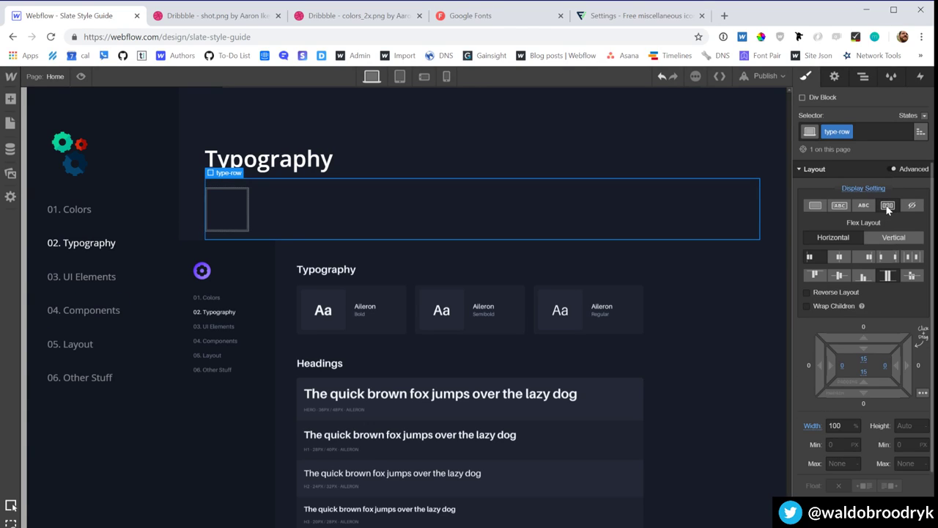
Step: Justify the type-row's children with space between, and give the empty Div Block inside it the class type-col
click(893, 258)
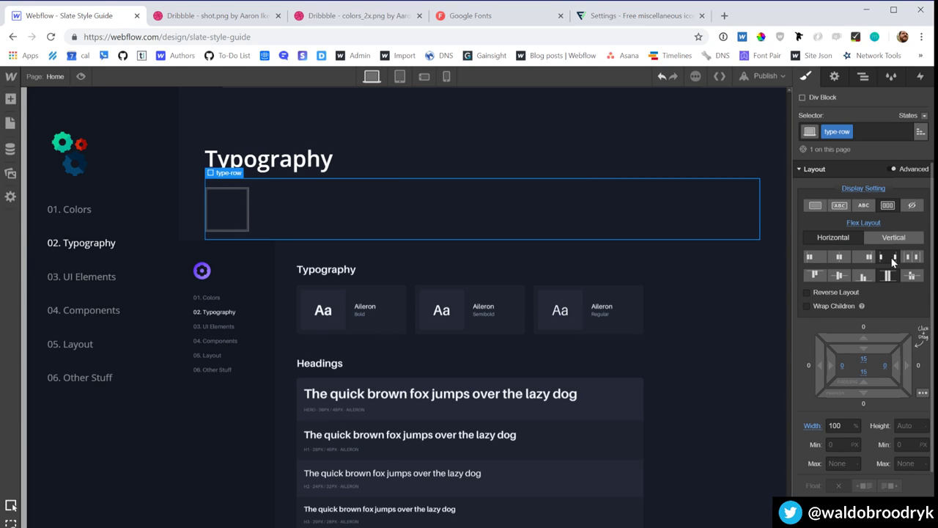
click(229, 204)
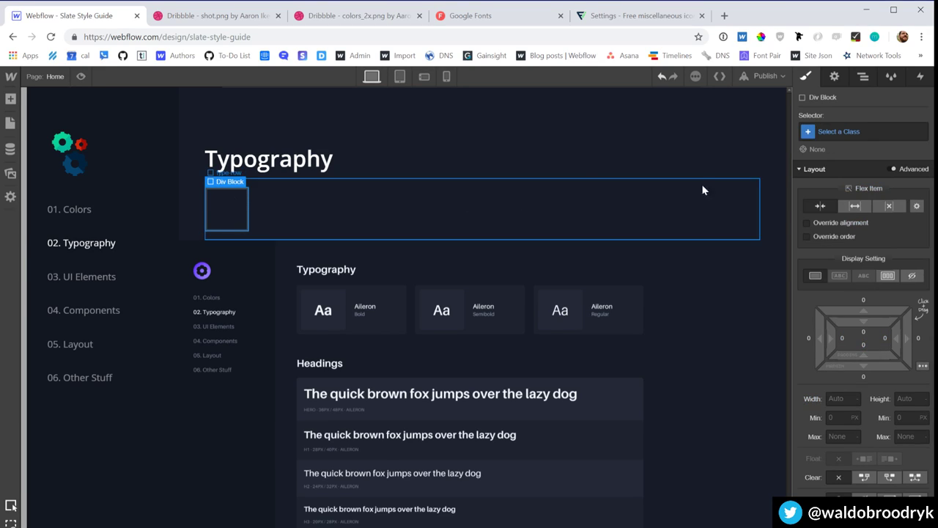
click(867, 135)
text(tye)
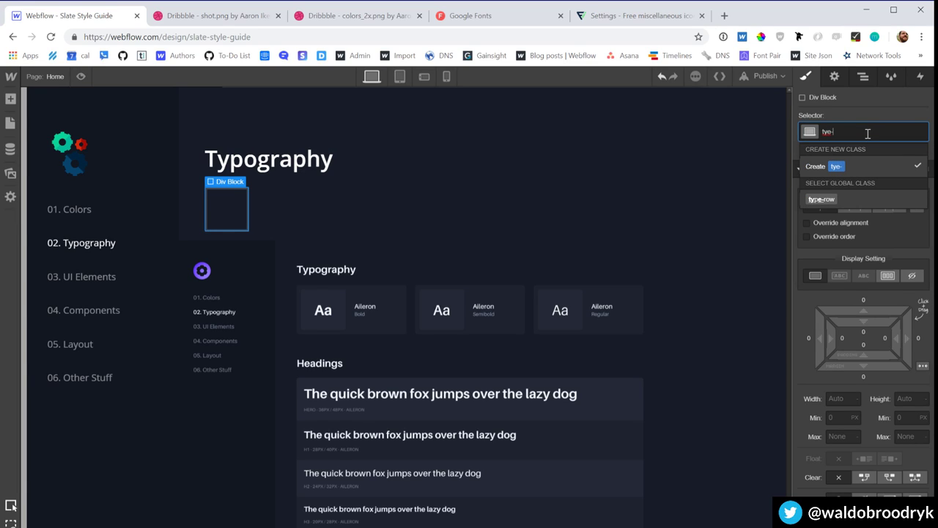
key(BackSpace)
text(pe-col)
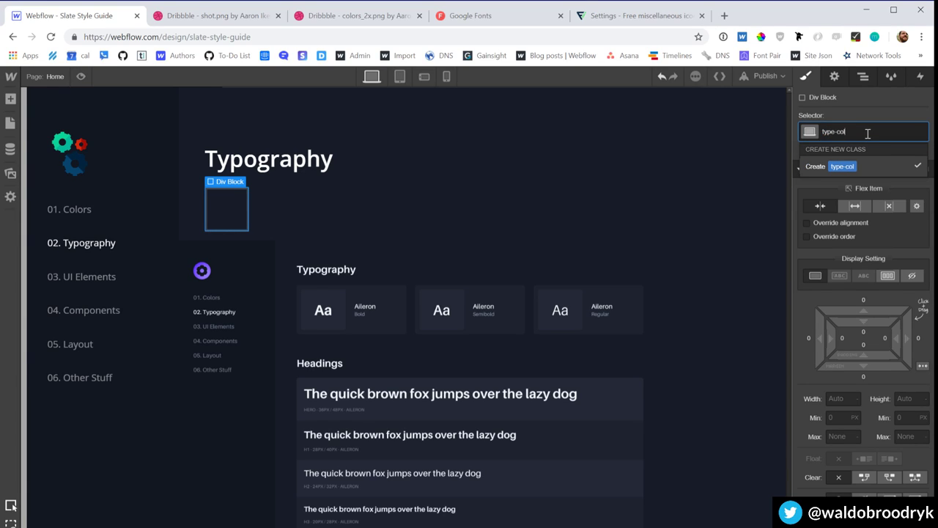
key(Return)
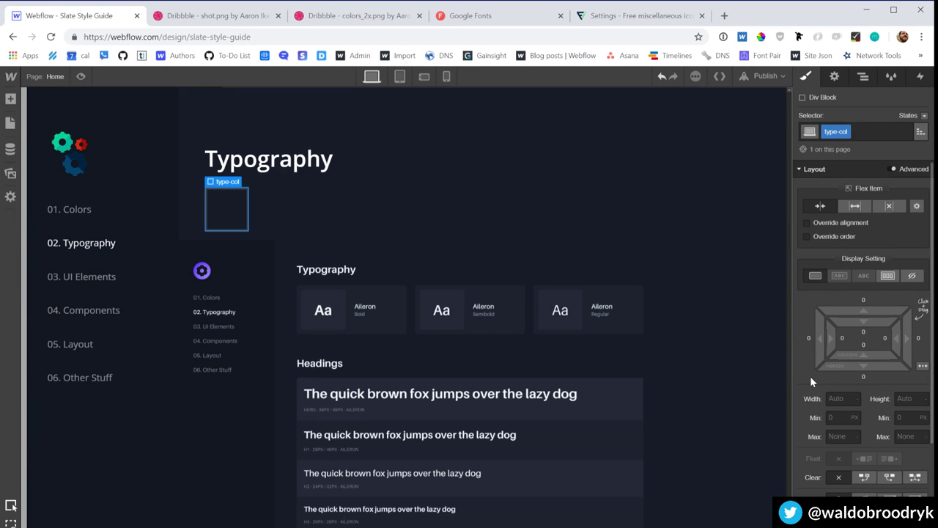
Step: Set the type-col block's width to one third of the row, 33.333%
click(833, 399)
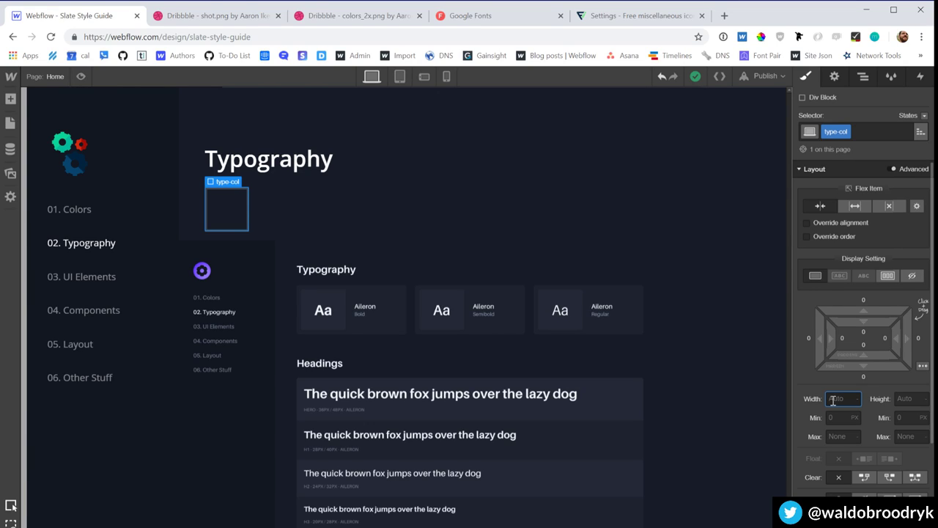
text(100/3)
key(Return)
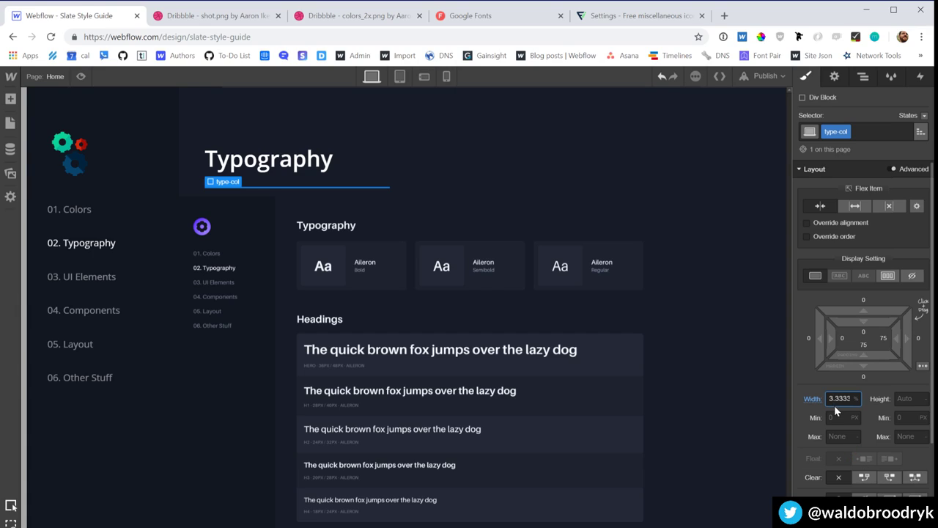
double_click(837, 398)
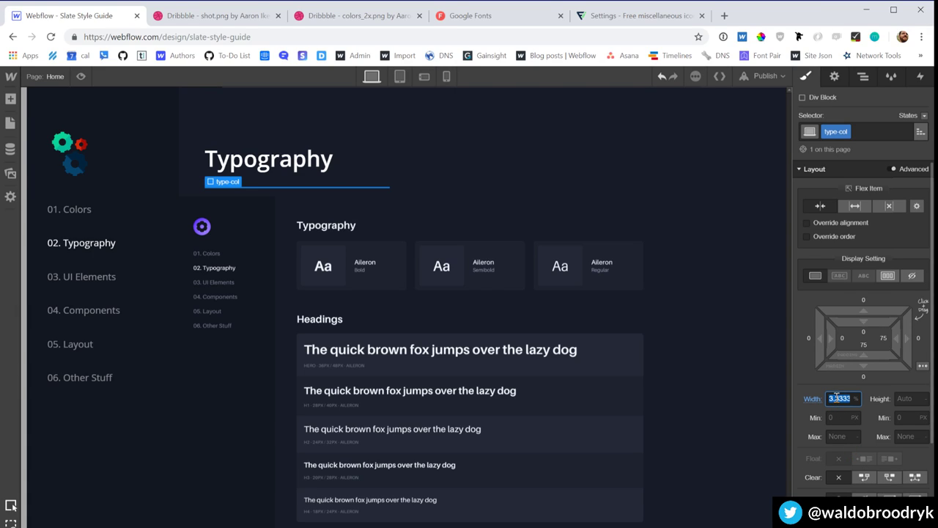
click(874, 396)
Step: Set the type-col block's background colour to #1e2330, sampled from a font card in the mockup image
scroll(841, 402, down, 5)
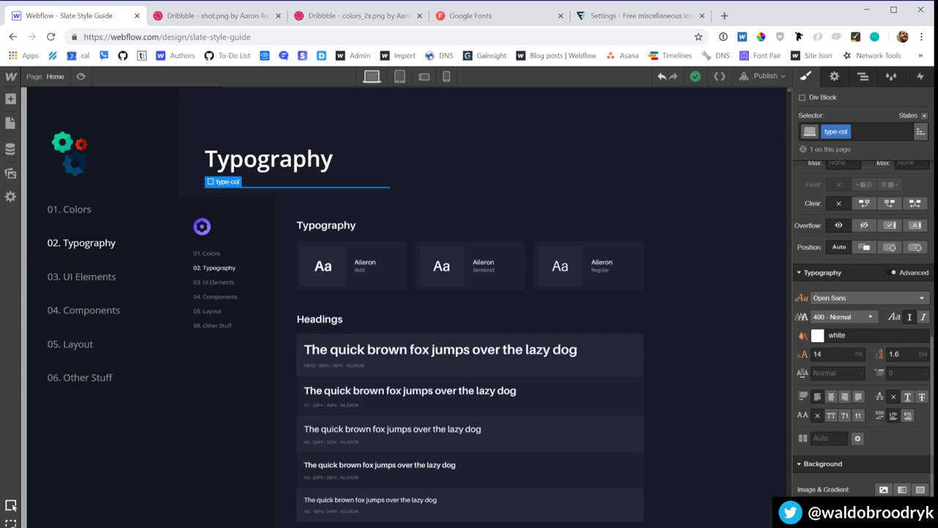
click(817, 335)
click(885, 472)
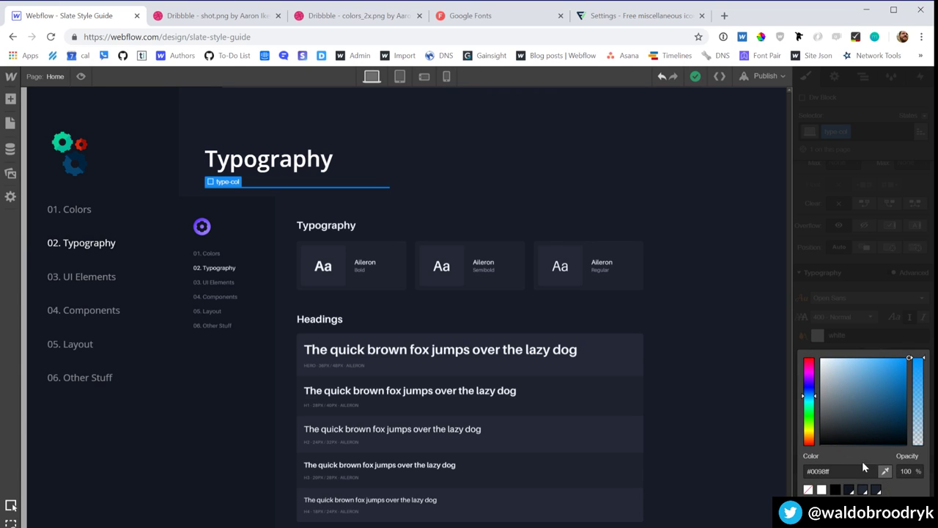
click(401, 273)
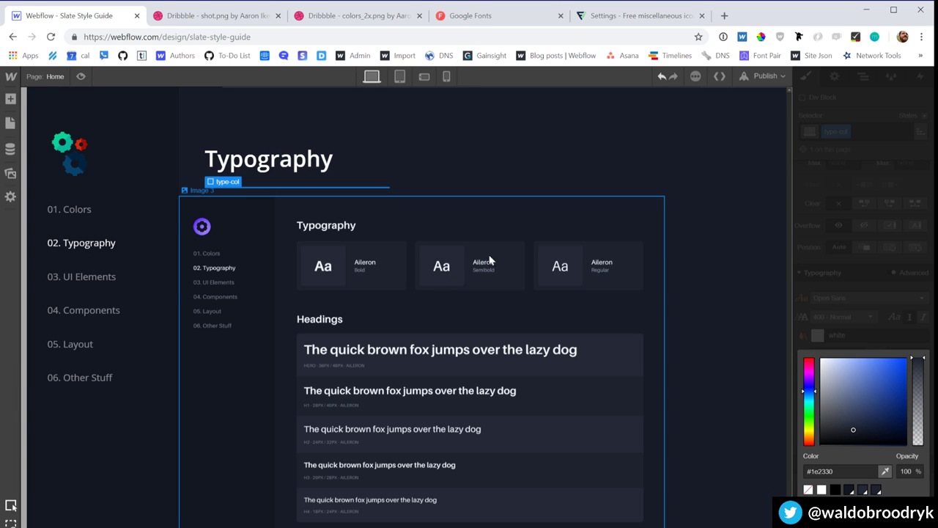
click(888, 297)
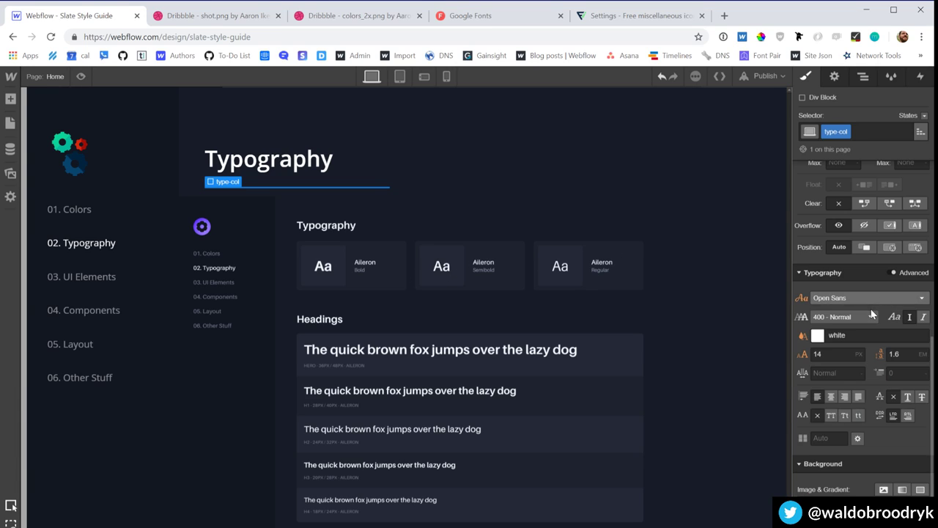
Step: Set the type-col block's padding to 10 px on all sides and its display to flex
scroll(879, 316, up, 3)
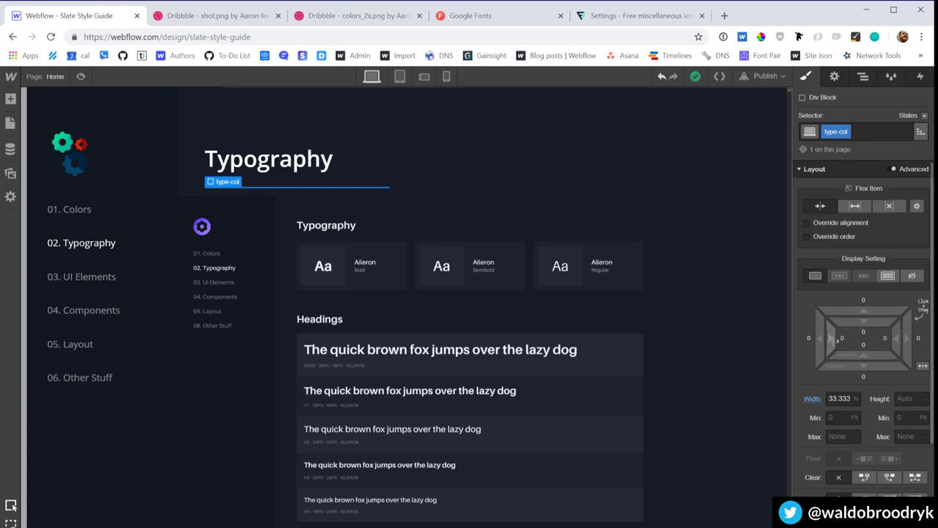
mouse_move(835, 338)
mouse_down()
mouse_move(859, 338)
mouse_move(851, 336)
mouse_up()
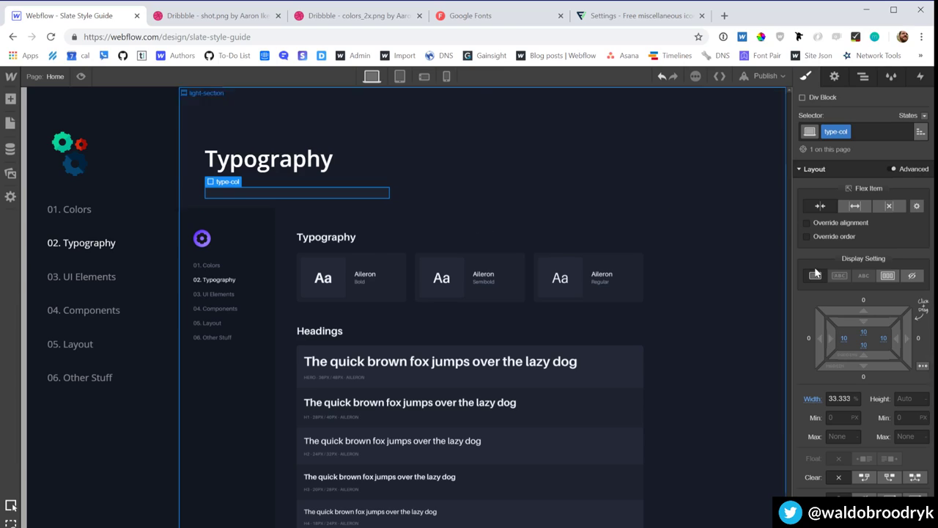
click(886, 276)
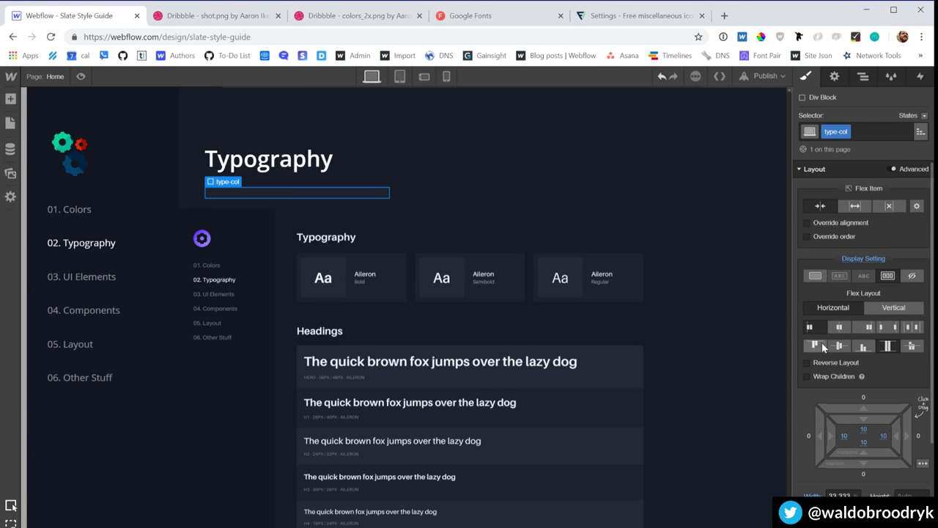
Step: Add a Div Block inside type-col and give it the class text-highlight
key(a)
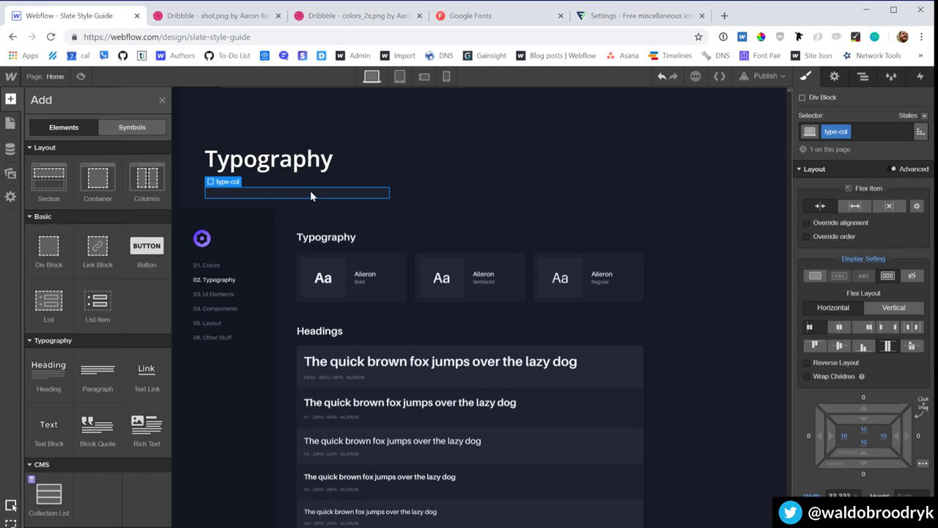
click(47, 243)
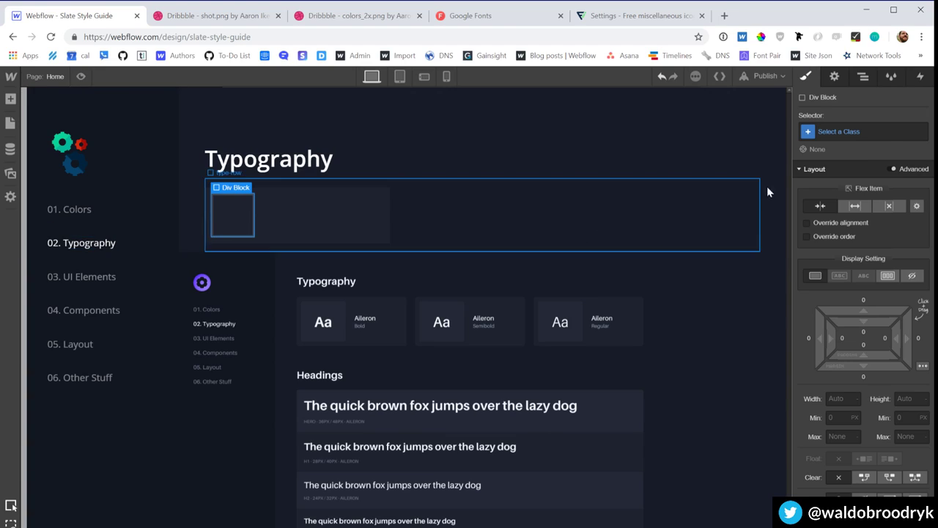
click(868, 131)
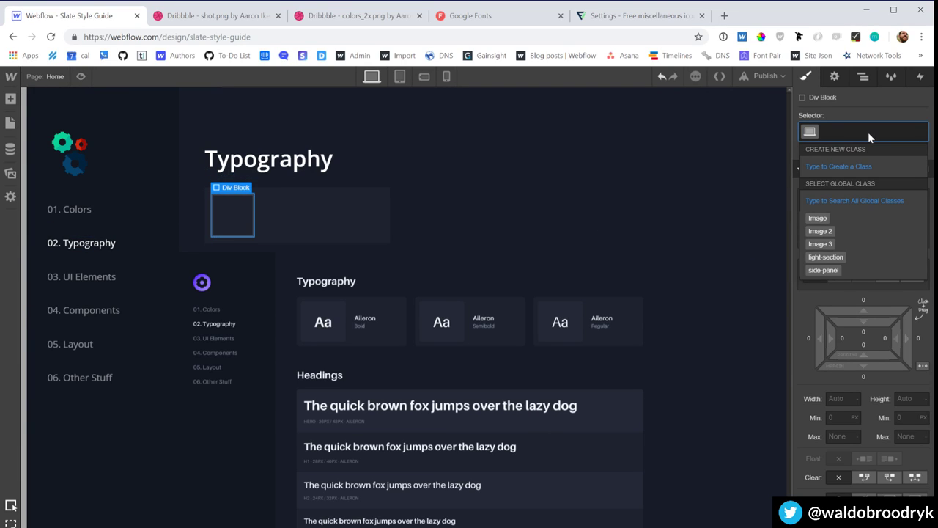
text(text-h)
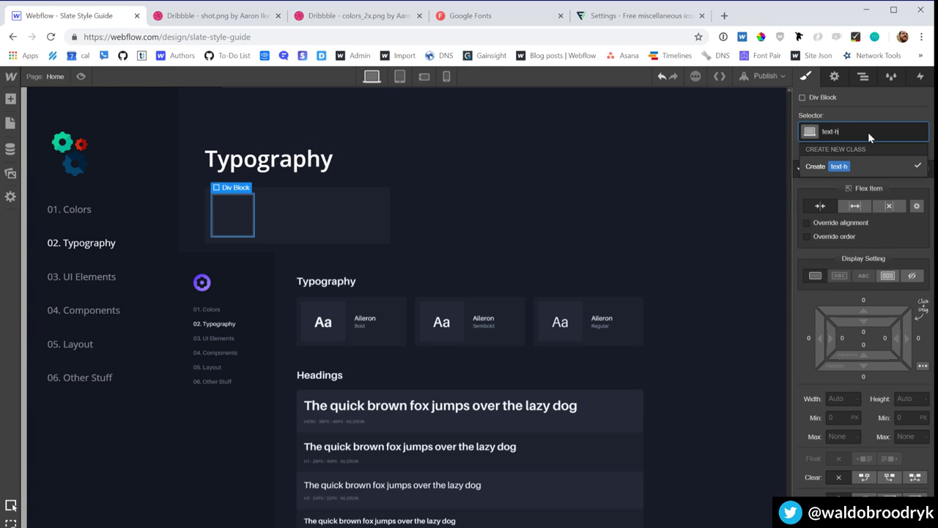
text(ighlight)
key(Return)
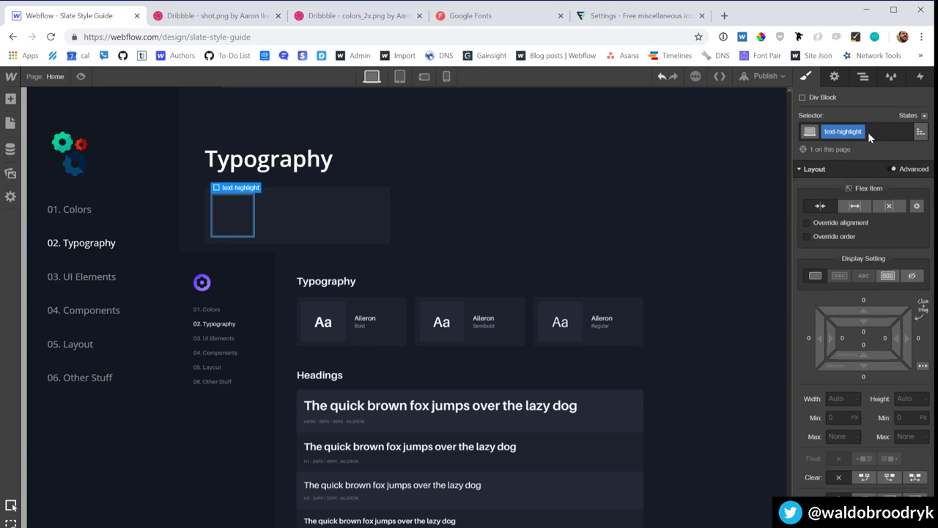
Step: Set the text-highlight block's width to 45% and its padding to 25 px on all sides
click(843, 398)
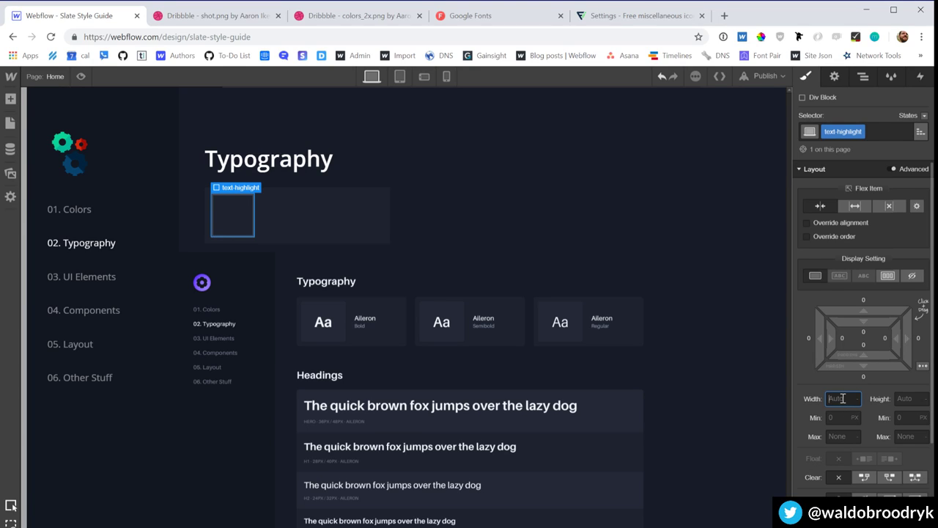
text(45%)
key(Return)
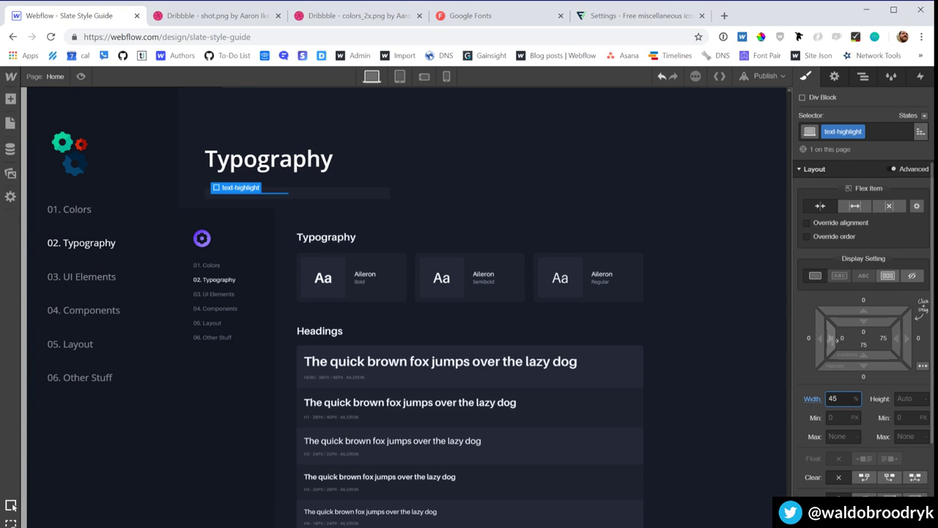
drag(832, 338, 877, 337)
Step: Set the text-highlight block's background colour to #242836, sampled from the Aa tile of the mockup's first font card
scroll(884, 408, down, 5)
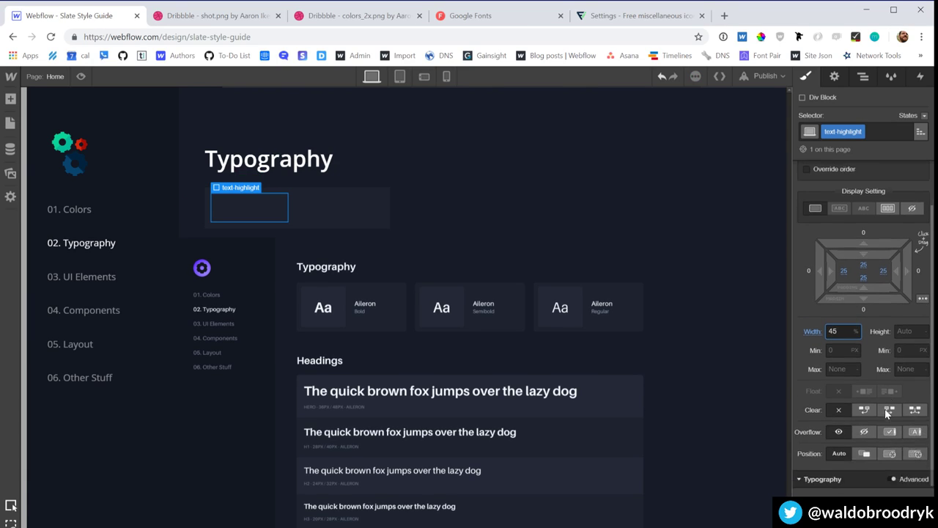
scroll(885, 409, down, 1)
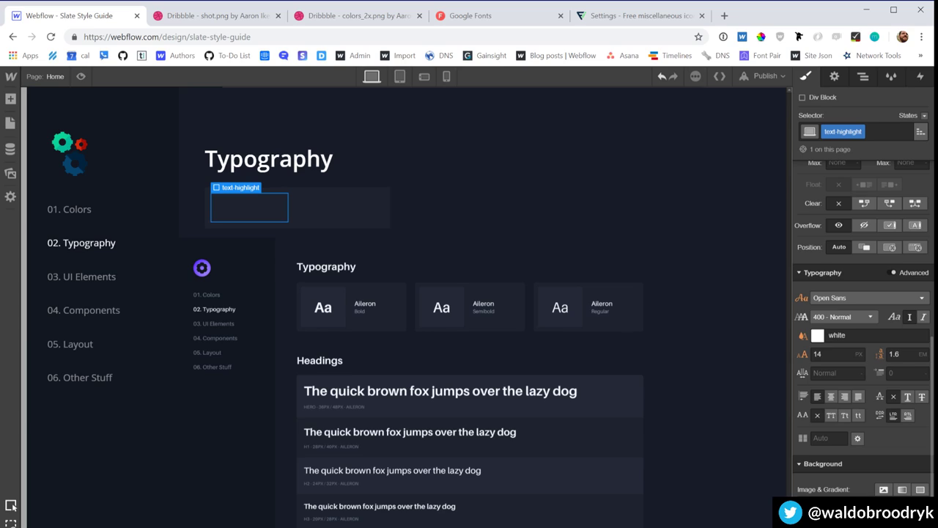
click(817, 335)
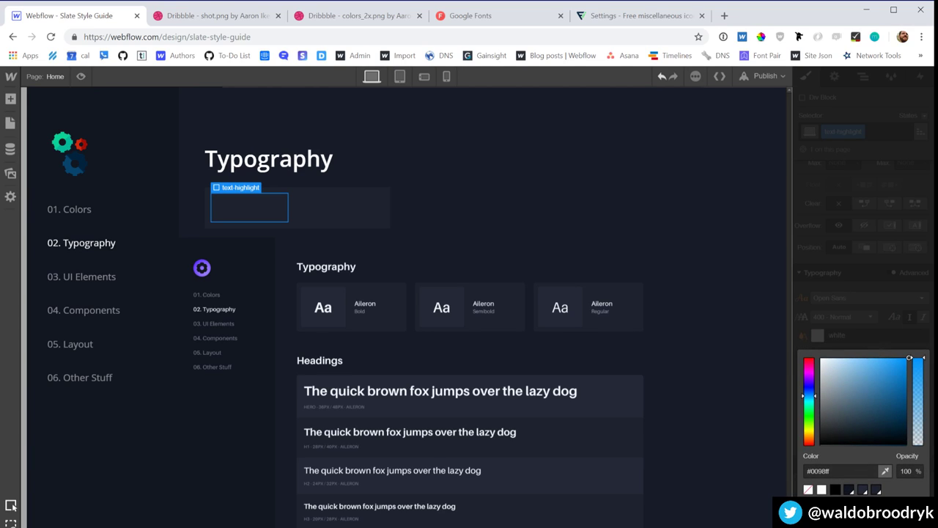
click(884, 472)
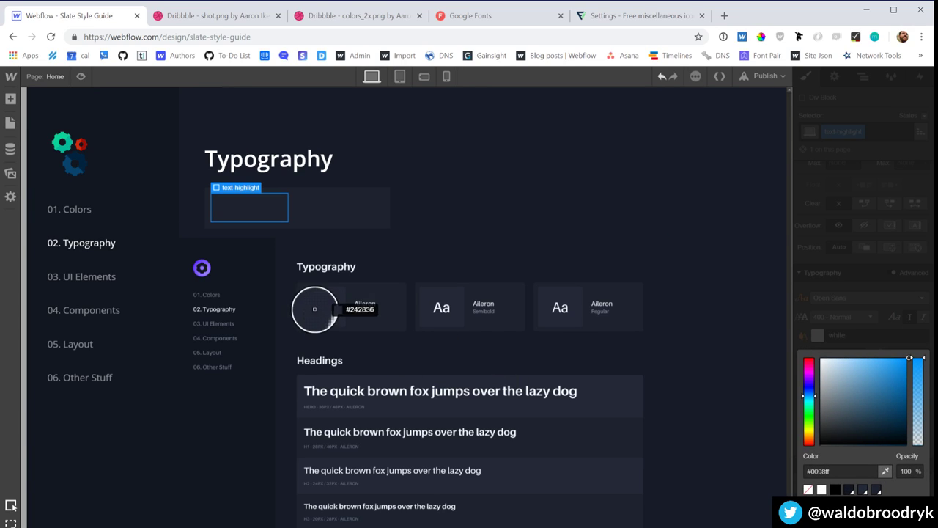
click(335, 316)
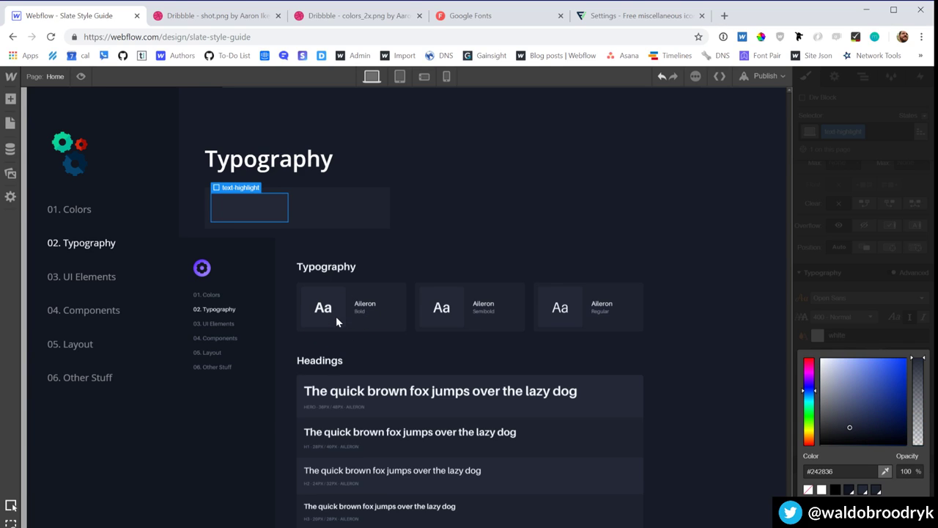
click(382, 213)
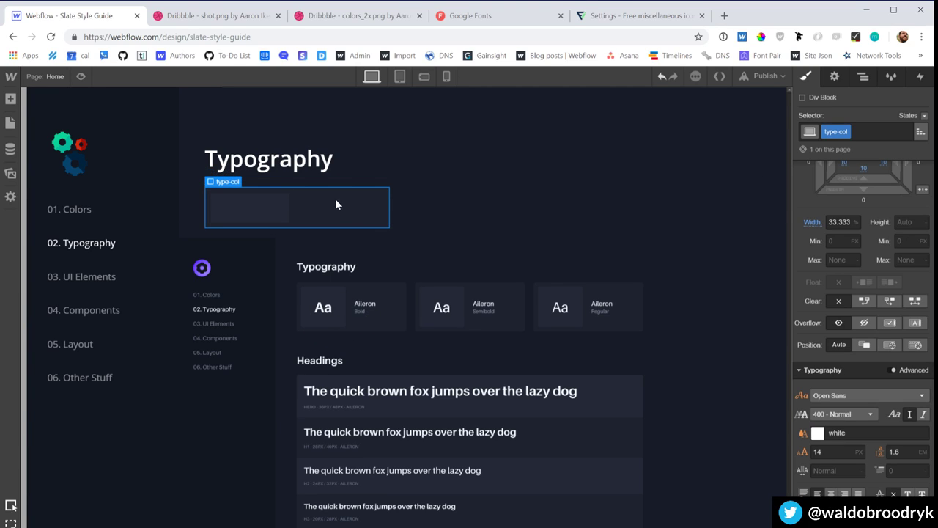
Step: Place a copy of the Typography heading inside the text-highlight block and change its text to Aa
click(277, 201)
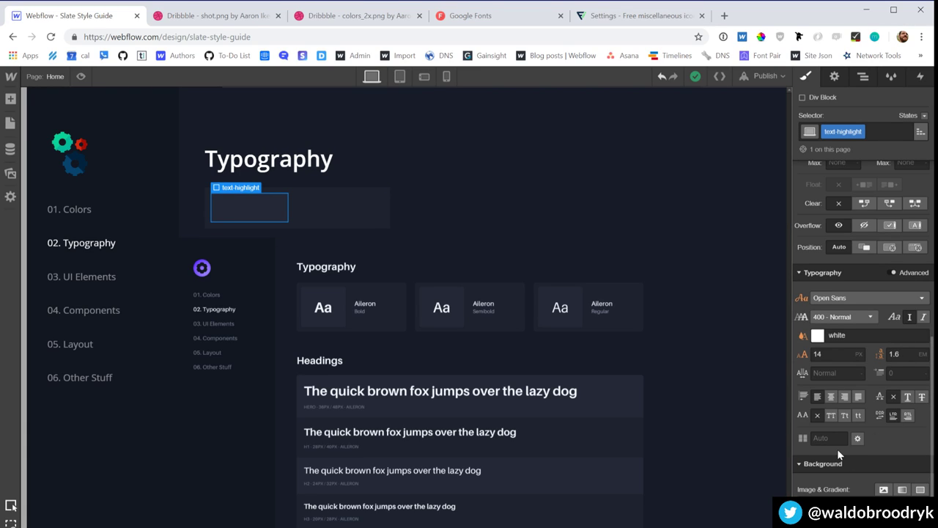
scroll(879, 382, up, 3)
scroll(879, 382, up, 3)
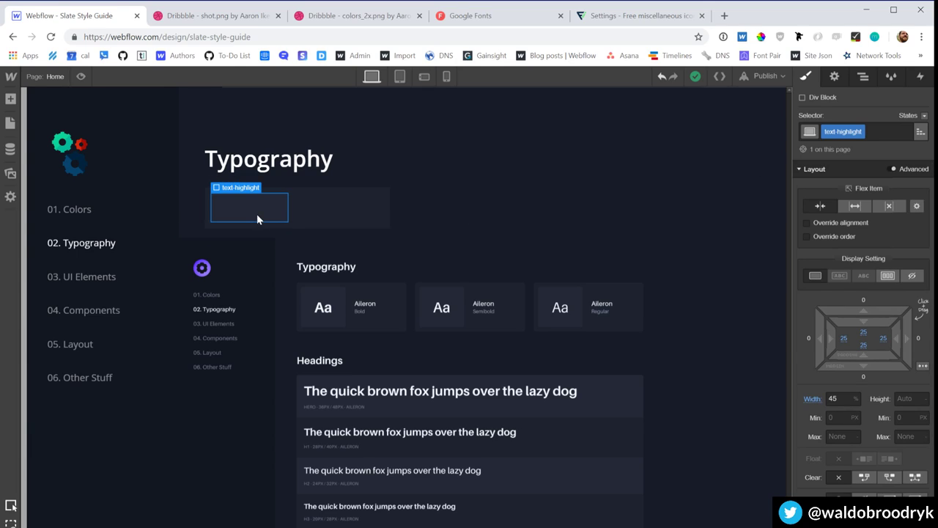
click(252, 155)
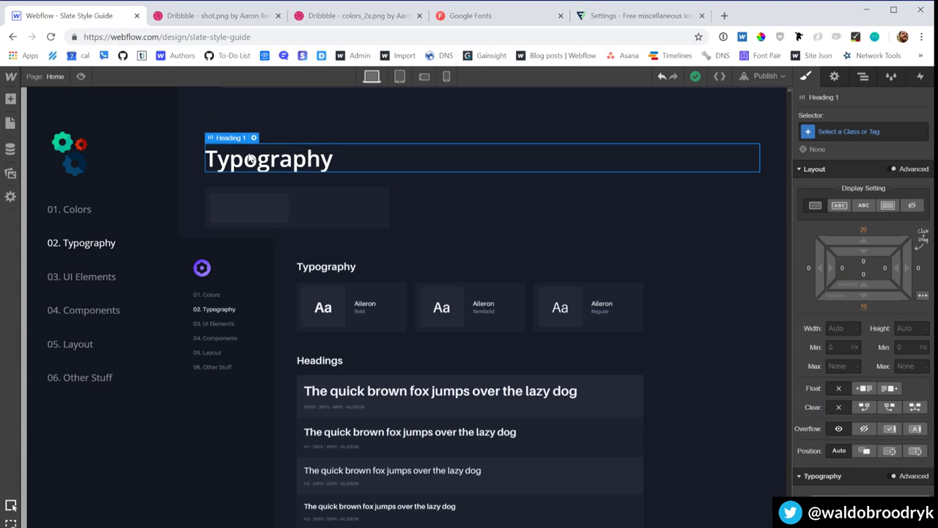
click(264, 208)
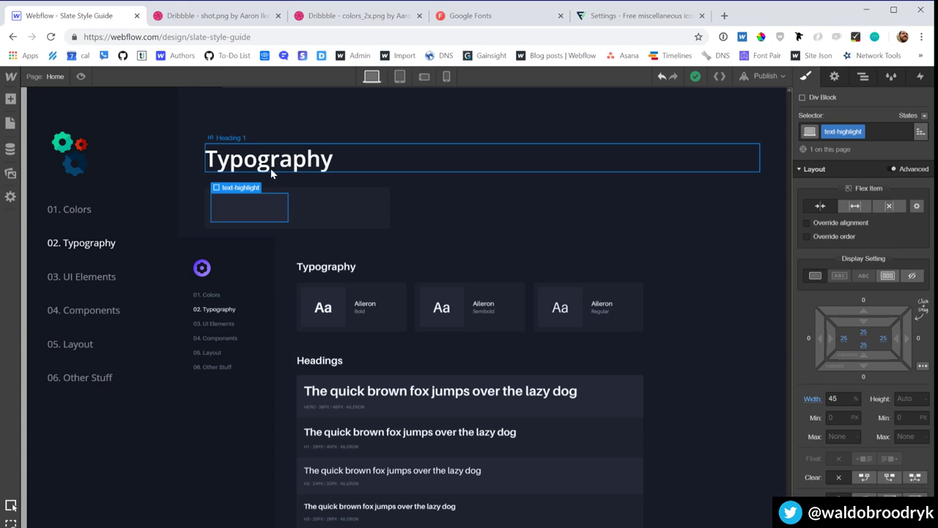
click(270, 167)
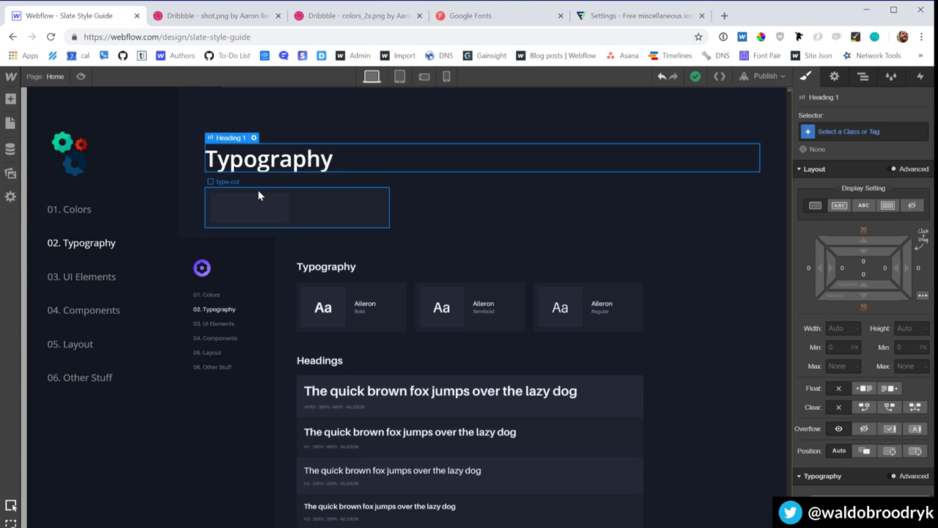
click(244, 210)
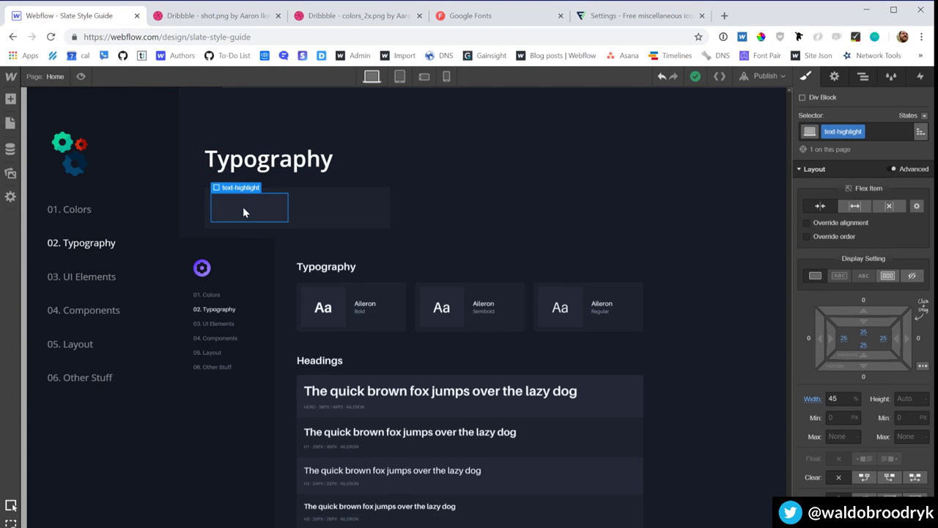
key(ctrl+v)
double_click(249, 236)
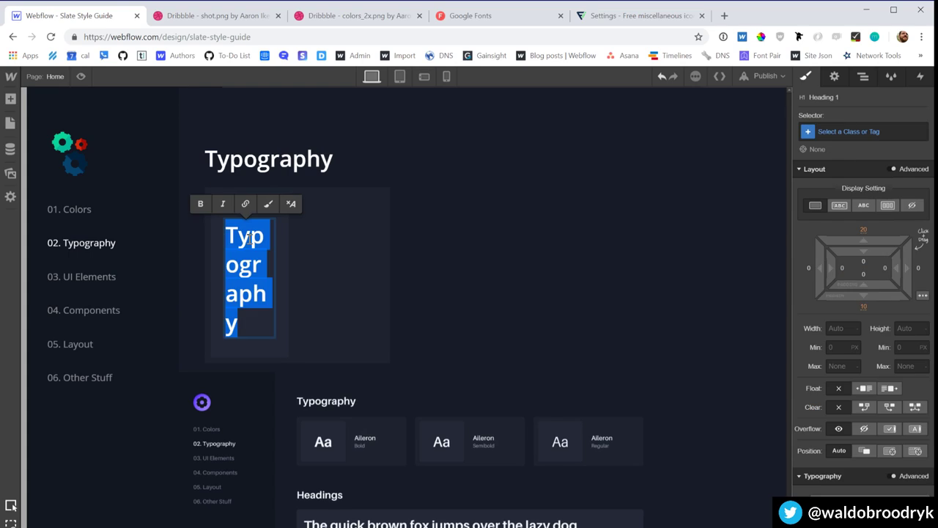
text(Aa)
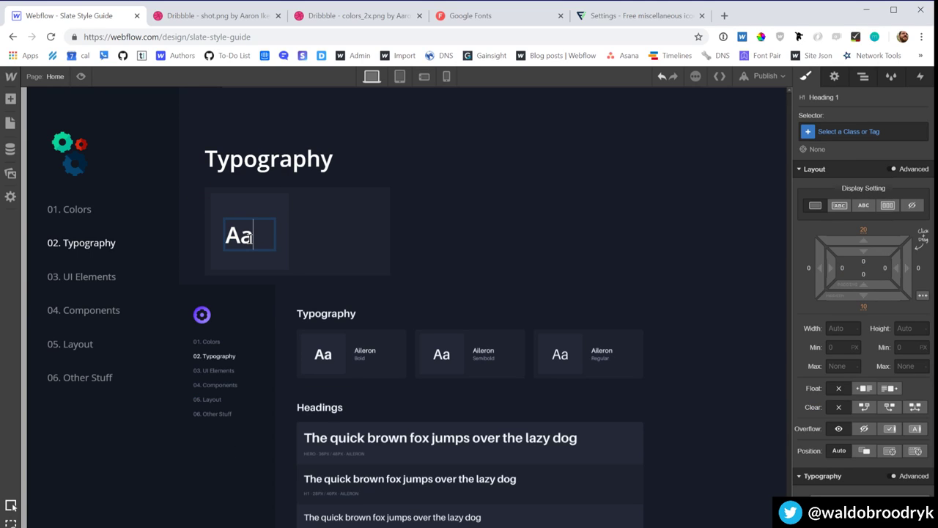
click(273, 256)
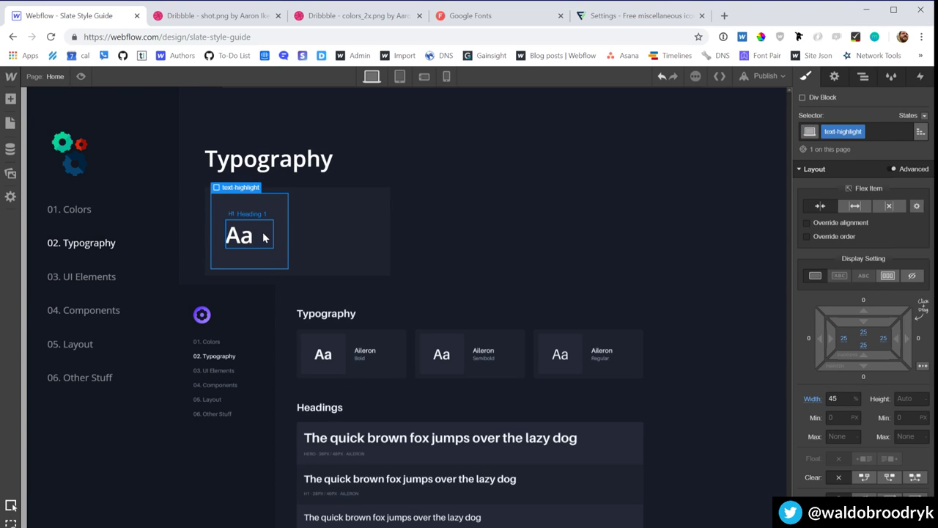
Step: Centre the text of the Aa heading and set its line height to 1 em
click(264, 235)
scroll(852, 483, down, 3)
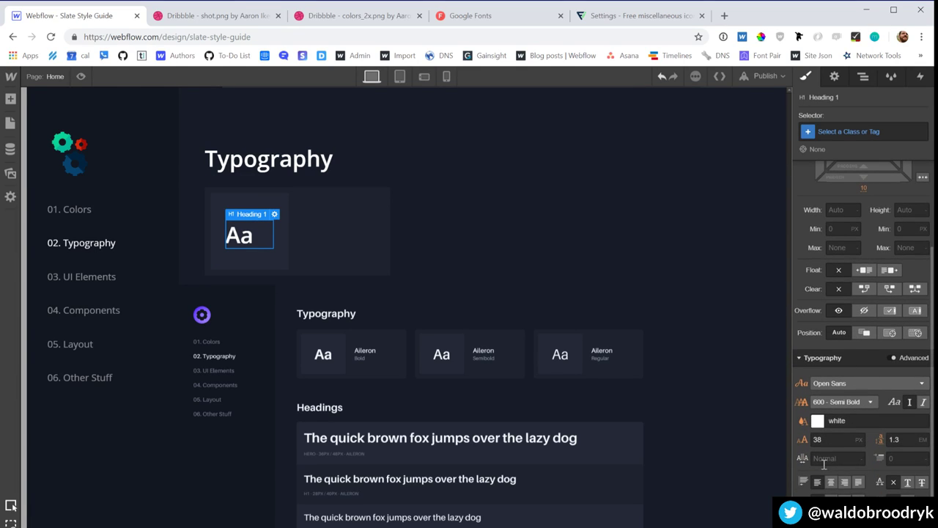
click(827, 481)
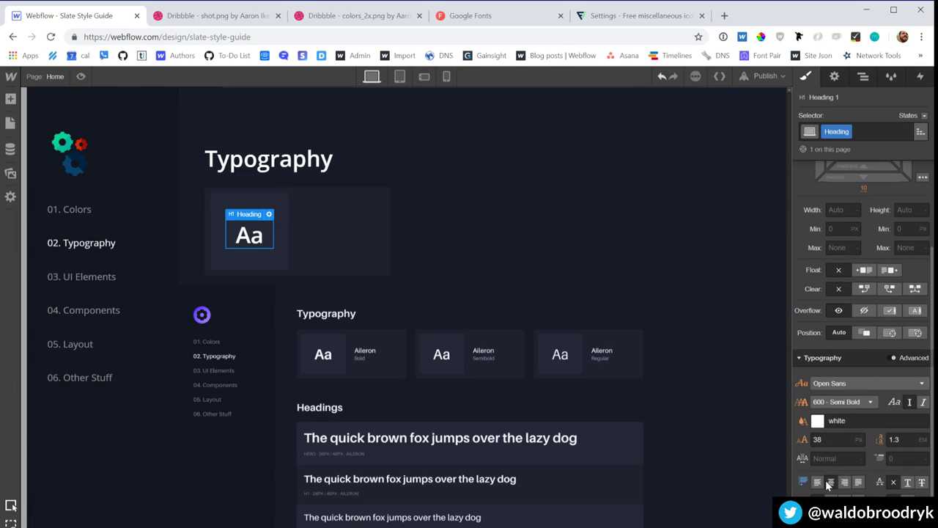
click(902, 440)
text(1)
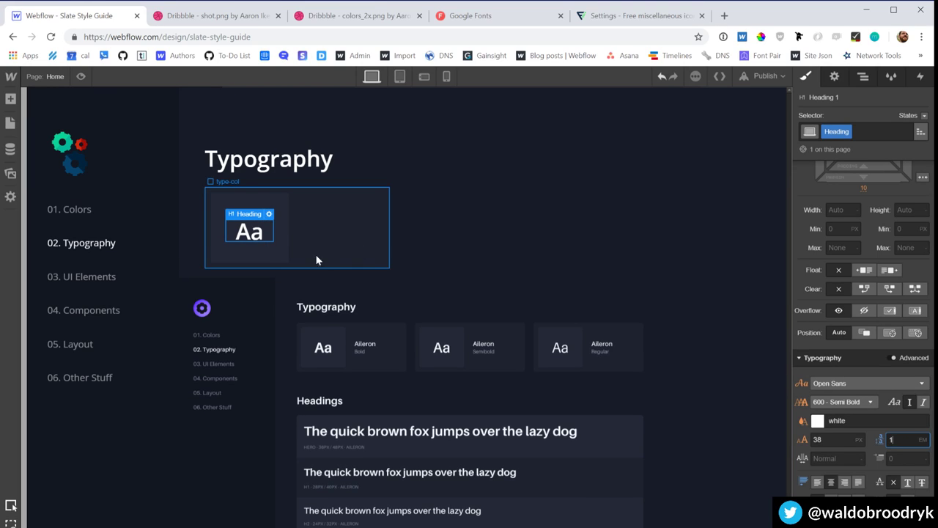
Step: Set the top and bottom margins of the Aa heading to 0 px
click(271, 255)
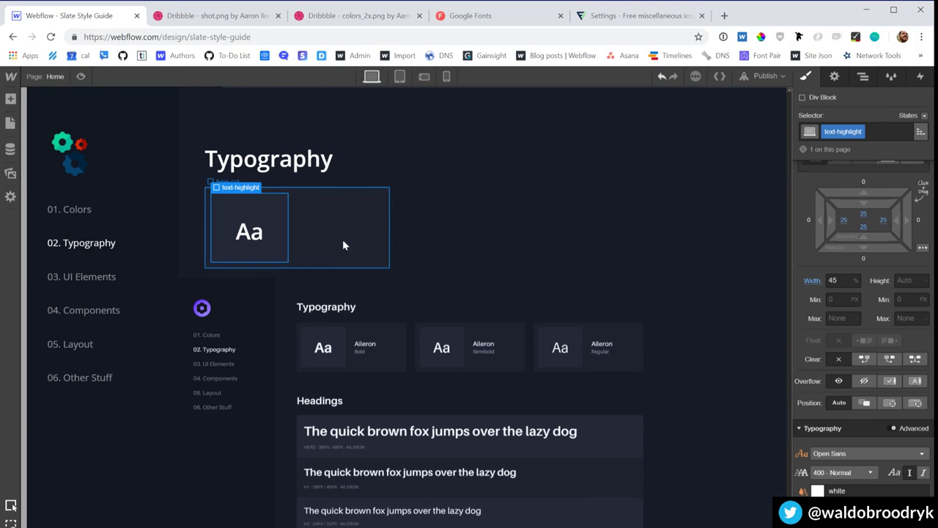
click(266, 230)
scroll(855, 315, up, 3)
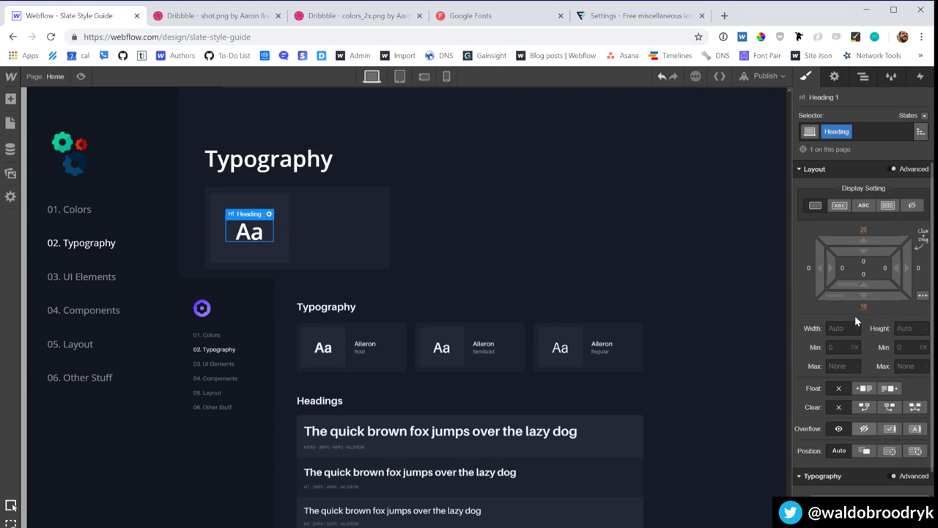
click(862, 231)
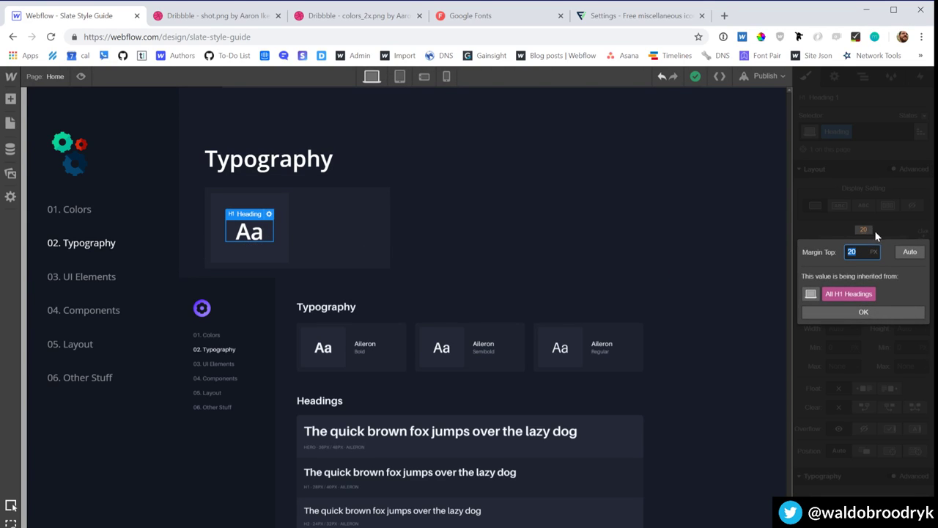
text(0)
key(Return)
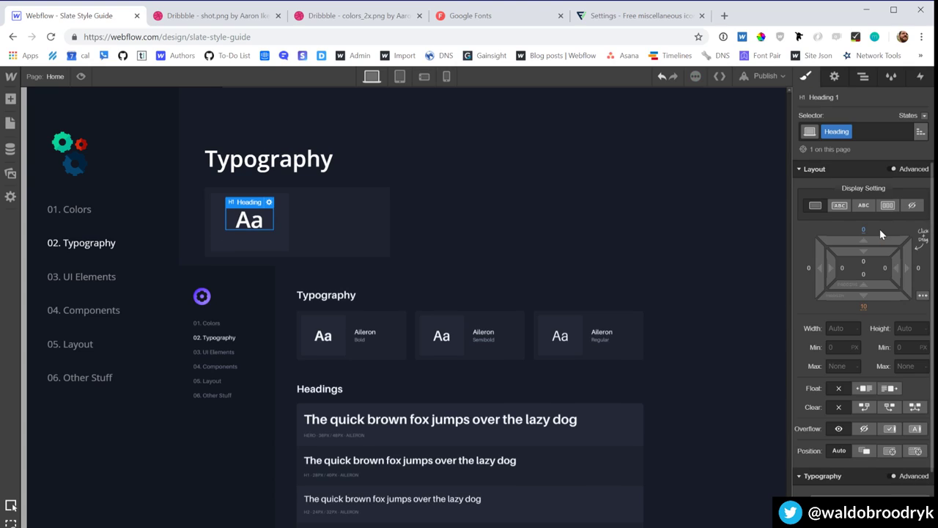
click(863, 308)
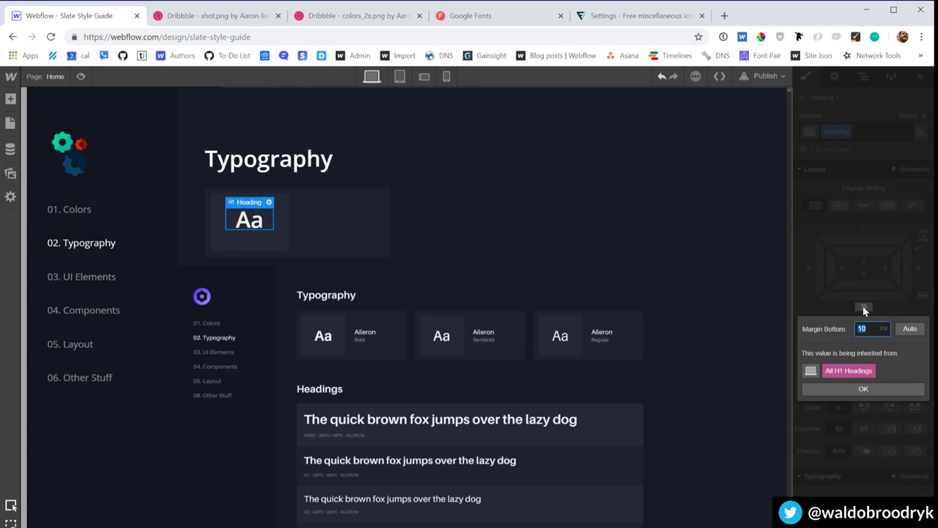
text(0)
key(Return)
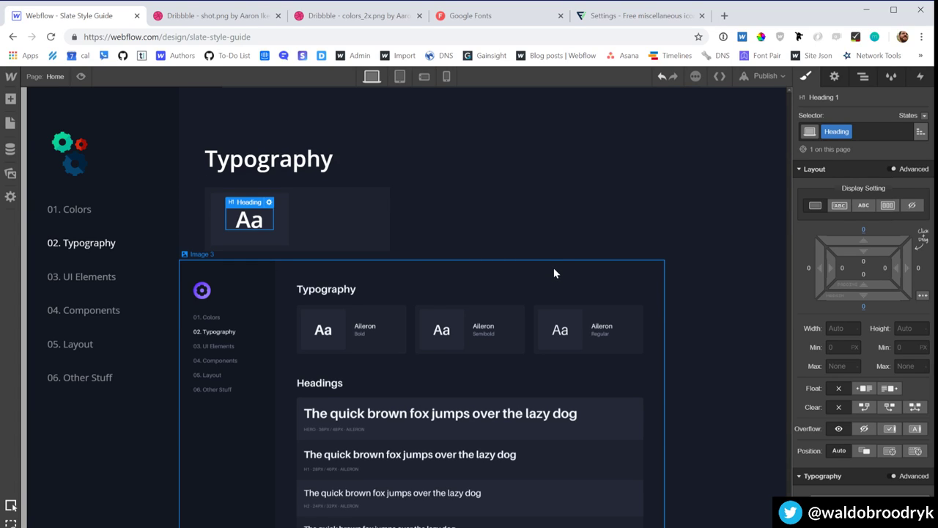
click(447, 222)
click(358, 227)
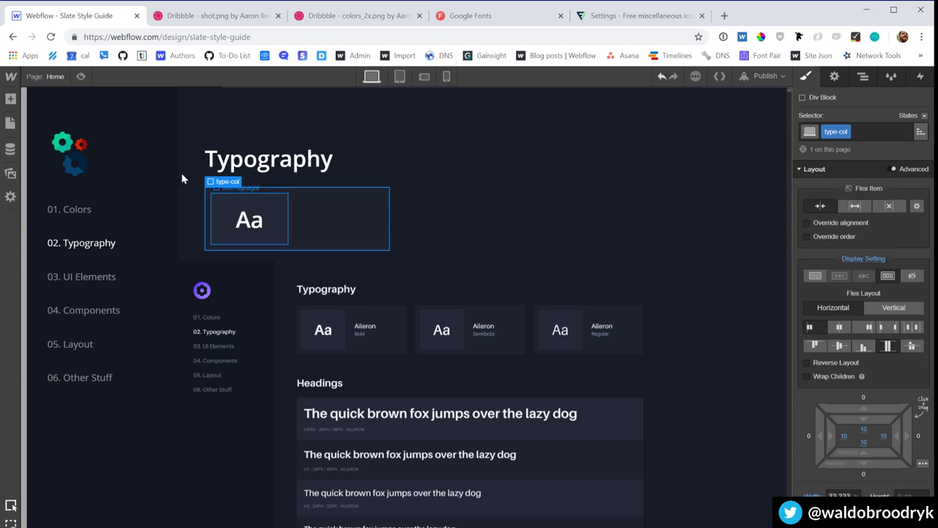
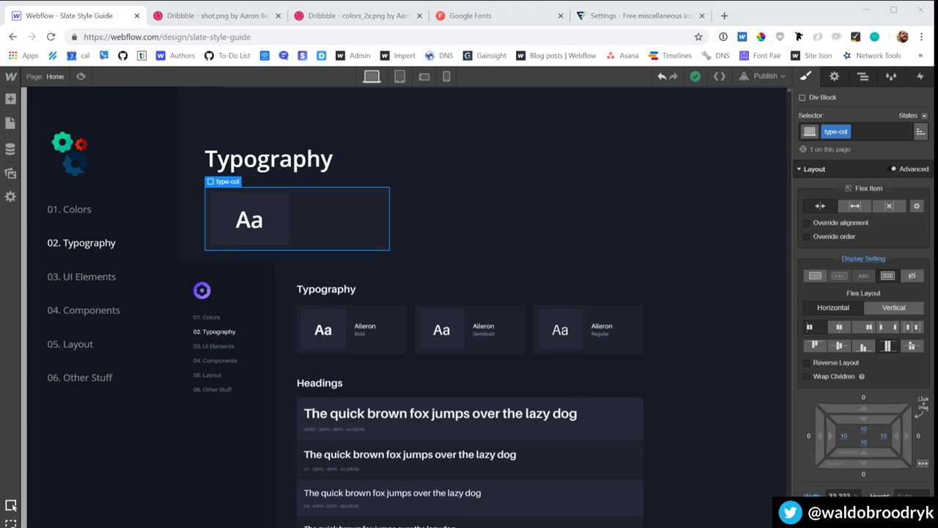
click(427, 424)
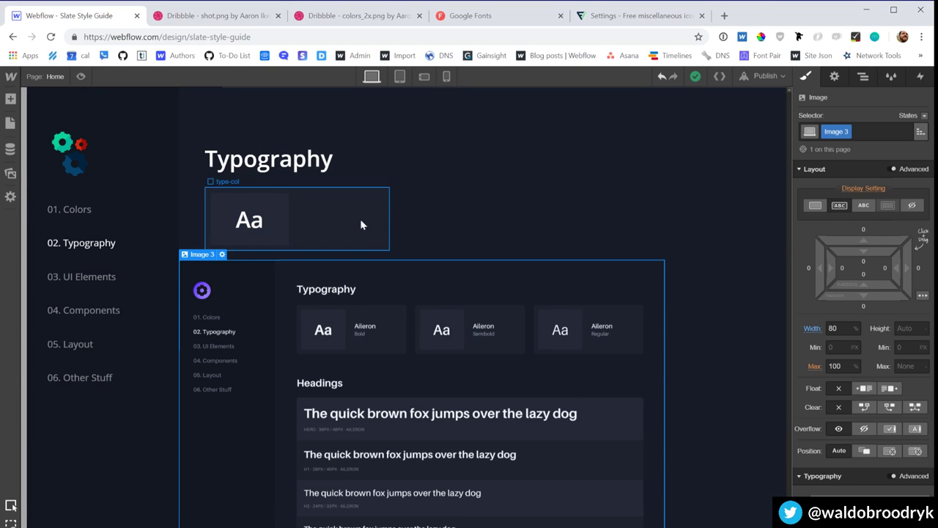
Step: Set the text-highlight block's width to 42% and its padding to 40 px on all sides
click(282, 212)
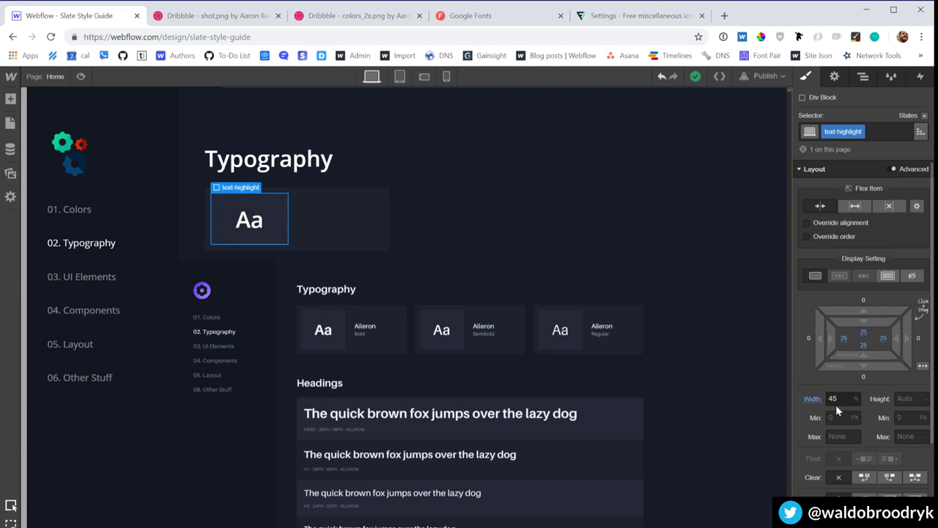
key(Down)
key(Down)
key(Down)
key(Down)
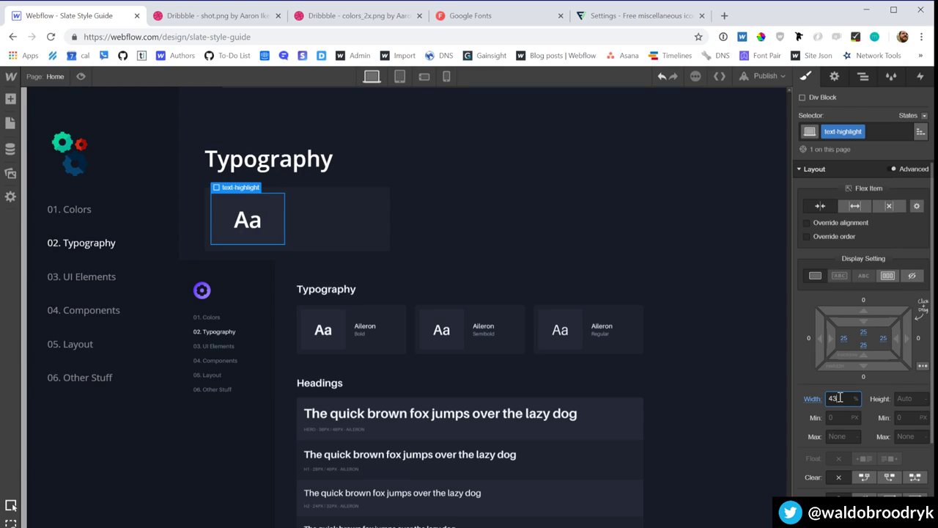
key(shift+Down)
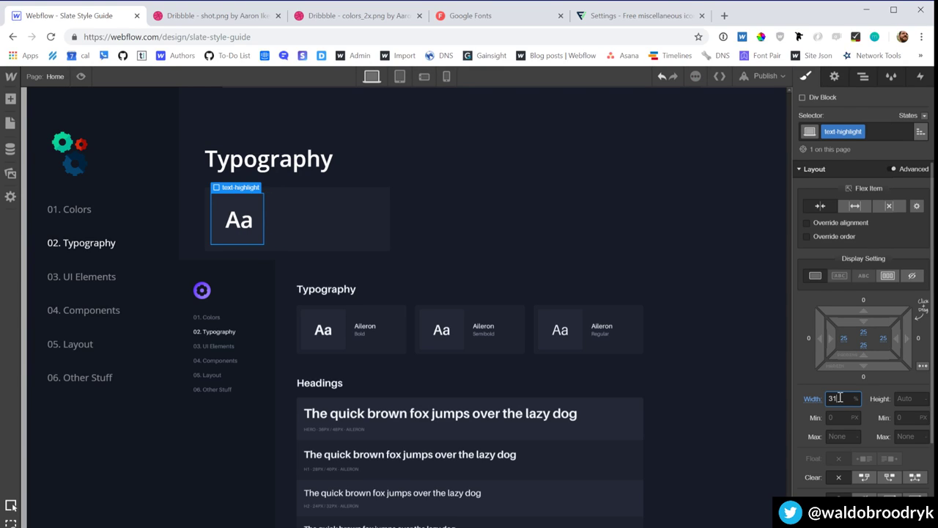
key(shift+Up)
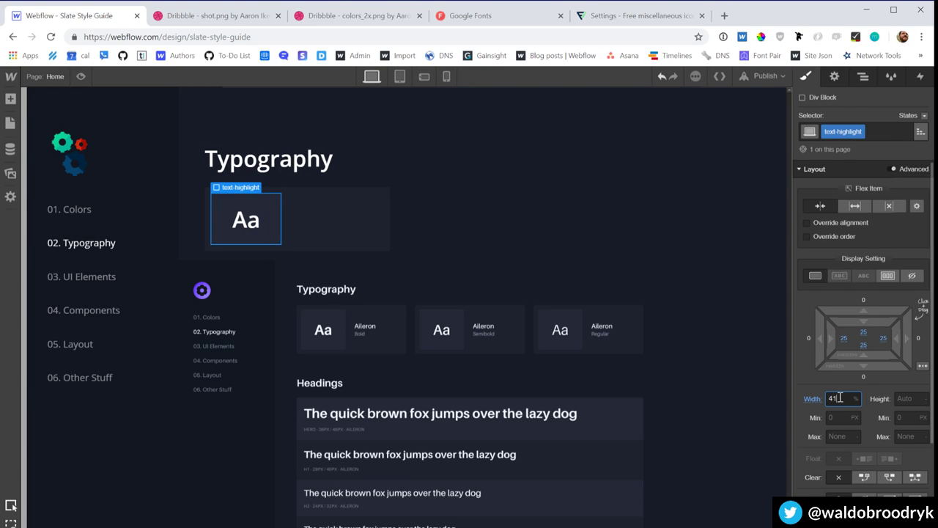
key(Up)
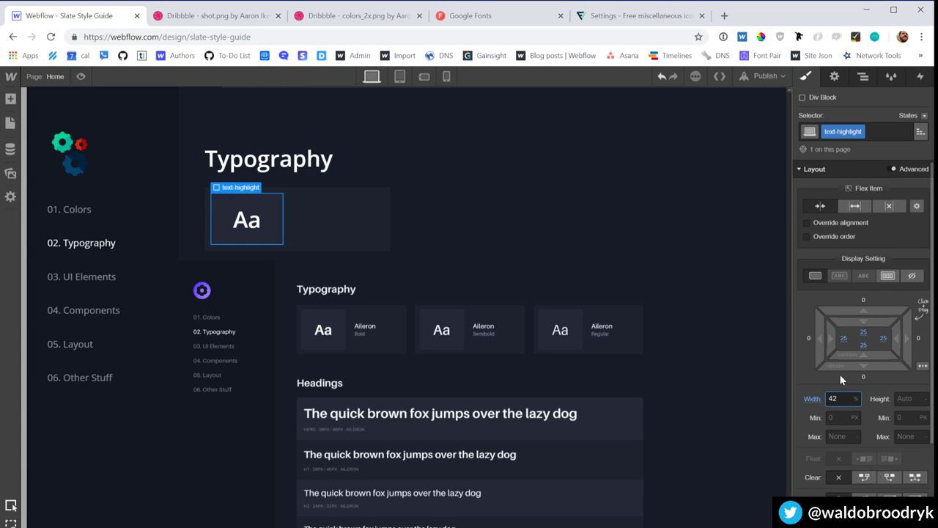
drag(839, 334, 860, 334)
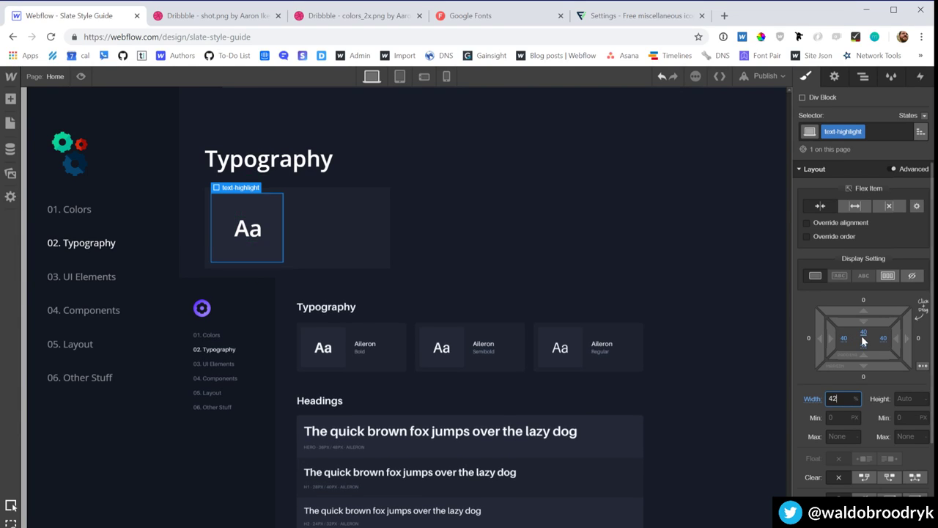
Step: Add a Div Block to type-col beside the Aa tile and set its width to 58%
click(331, 233)
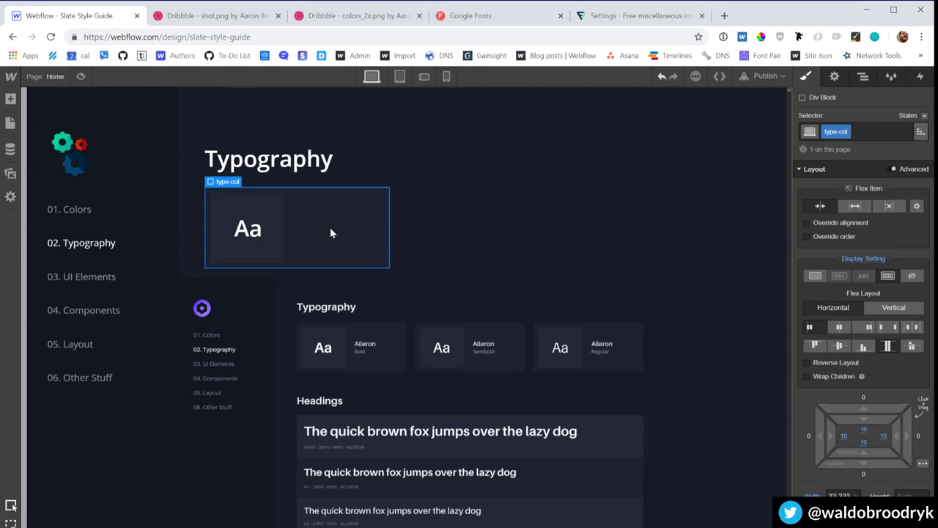
key(a)
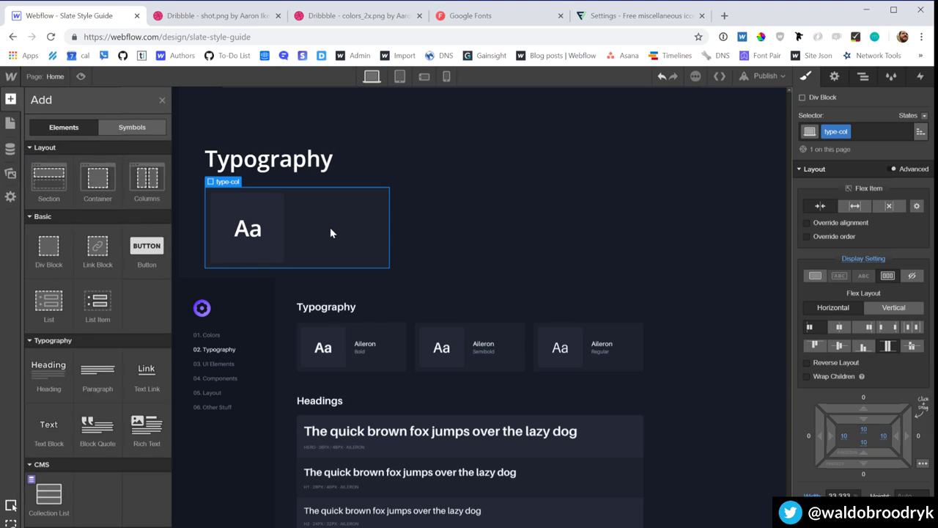
click(44, 248)
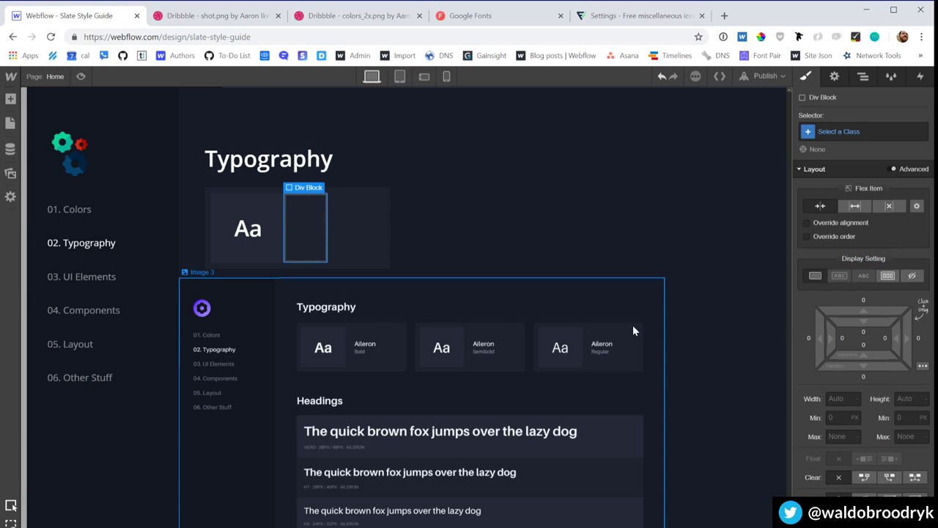
click(838, 397)
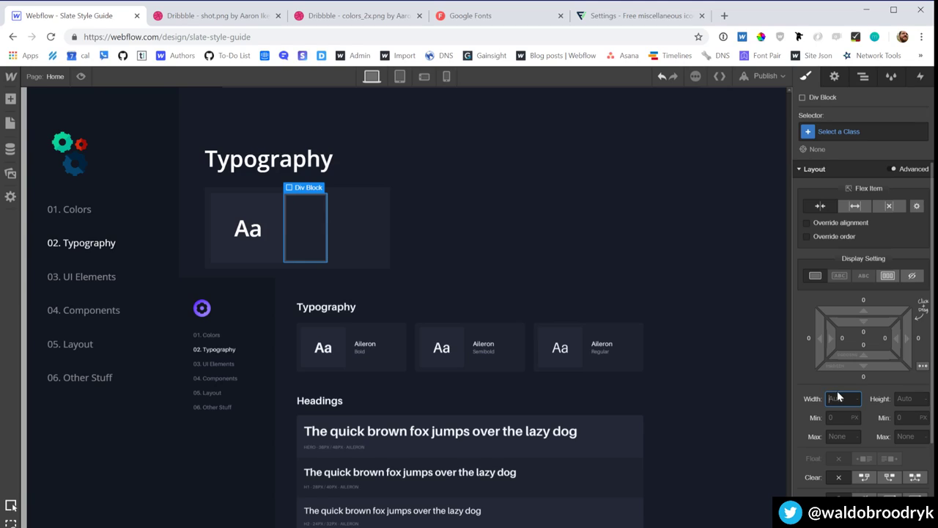
text(58)
key(Return)
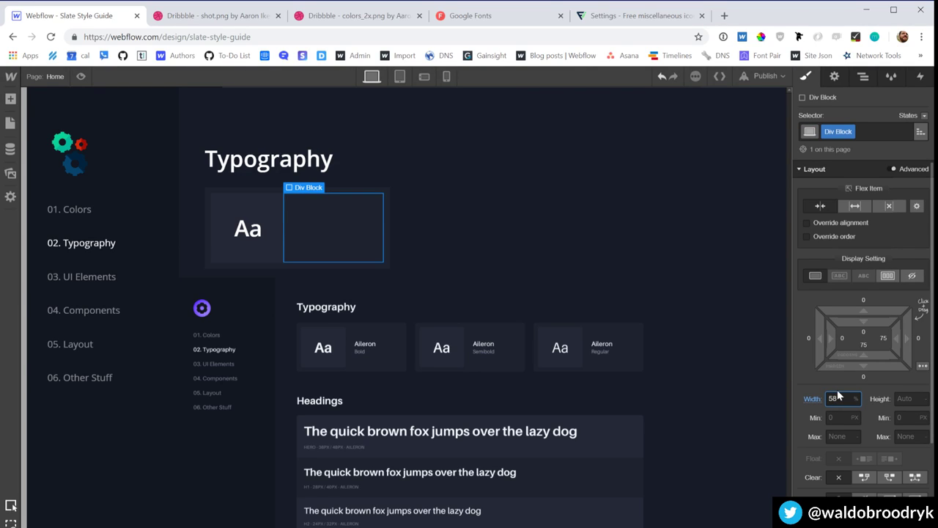
Step: Make the new Div Block a horizontal flex container centred on both axes, with 25 px left and right padding
click(886, 275)
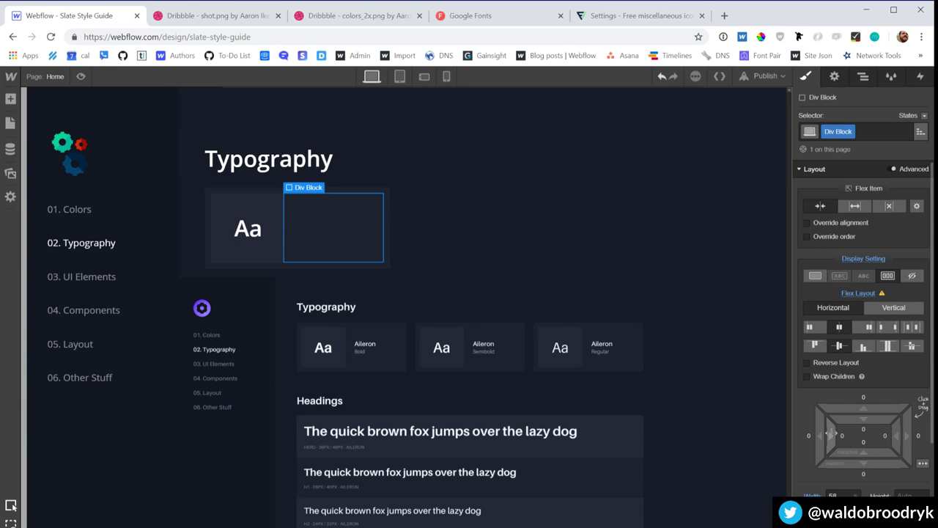
mouse_move(830, 434)
mouse_down()
mouse_move(875, 436)
mouse_move(827, 429)
mouse_up()
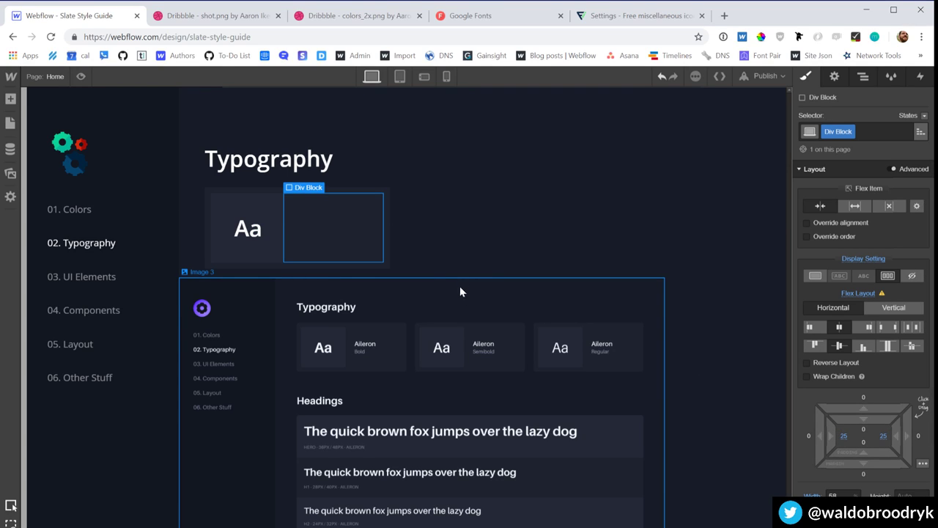
key(a)
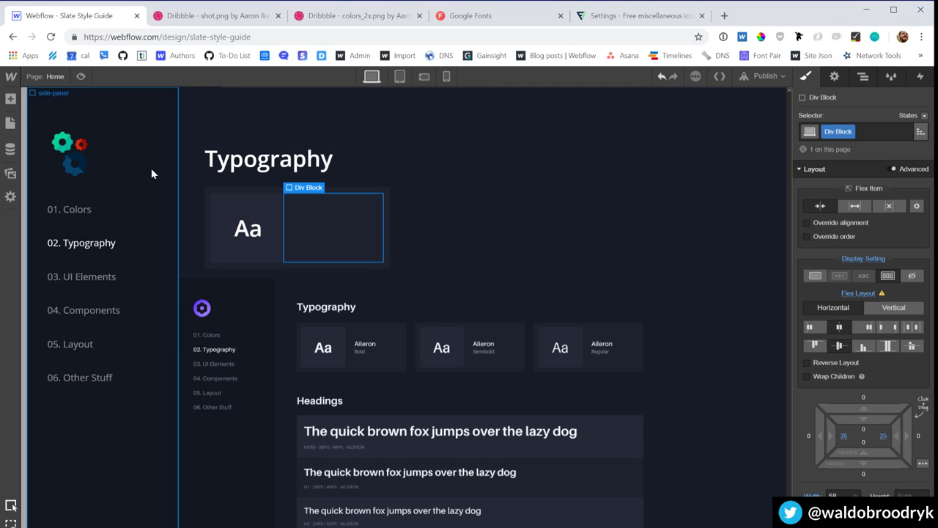
Step: Add a Text Block reading "Open Sans" inside the Div Block beside the Aa tile
drag(50, 424, 380, 218)
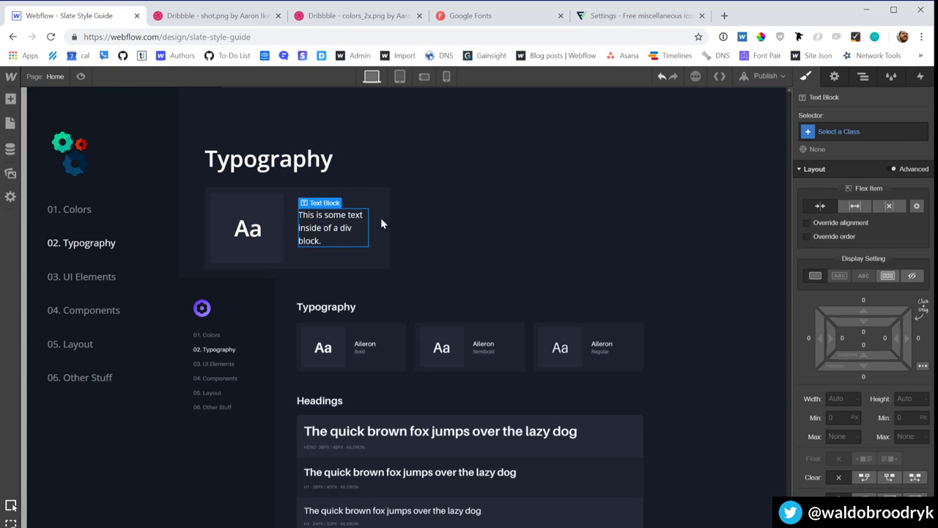
double_click(345, 217)
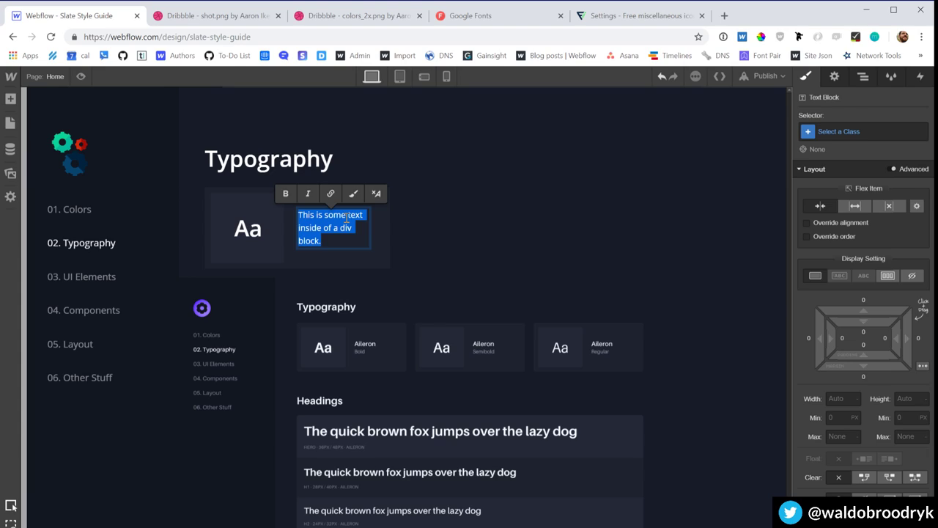
text(Open San)
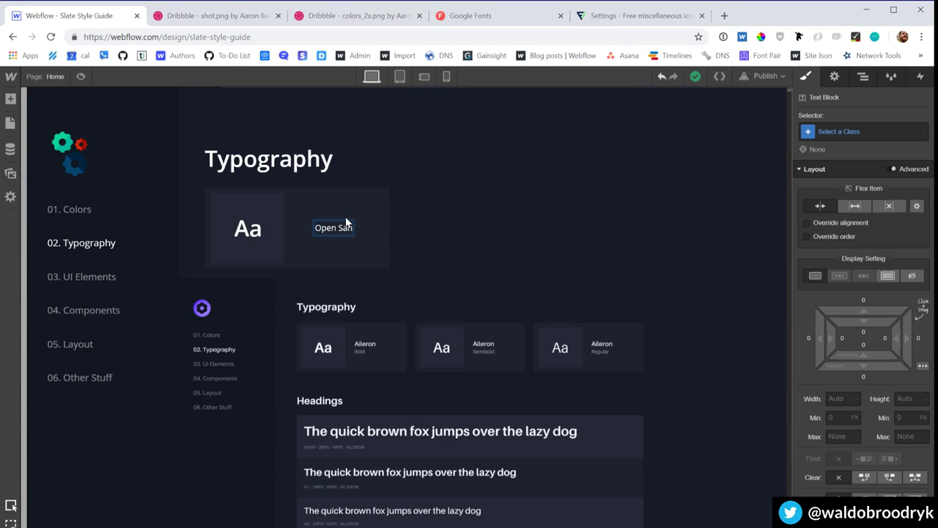
text(s)
click(402, 211)
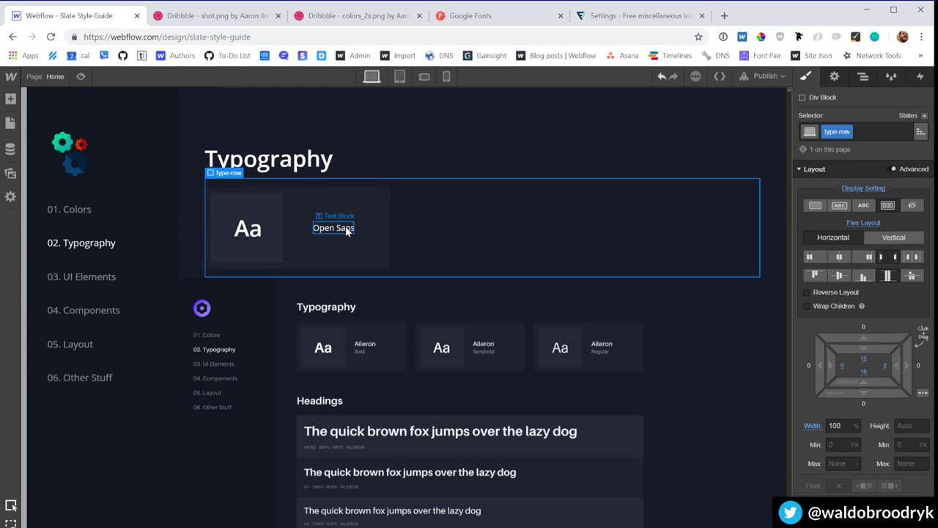
Step: Justify the Div Block's content to the start and duplicate the Open Sans text block inside it
click(342, 235)
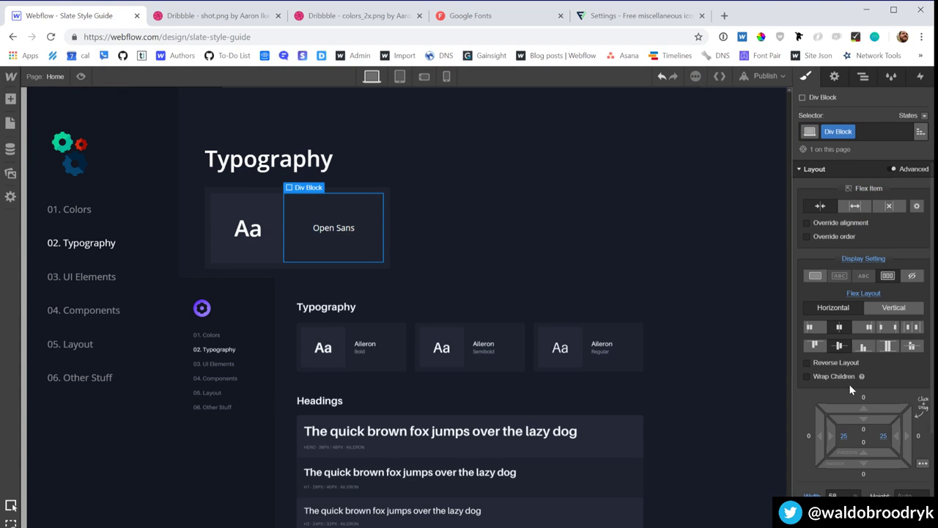
click(809, 327)
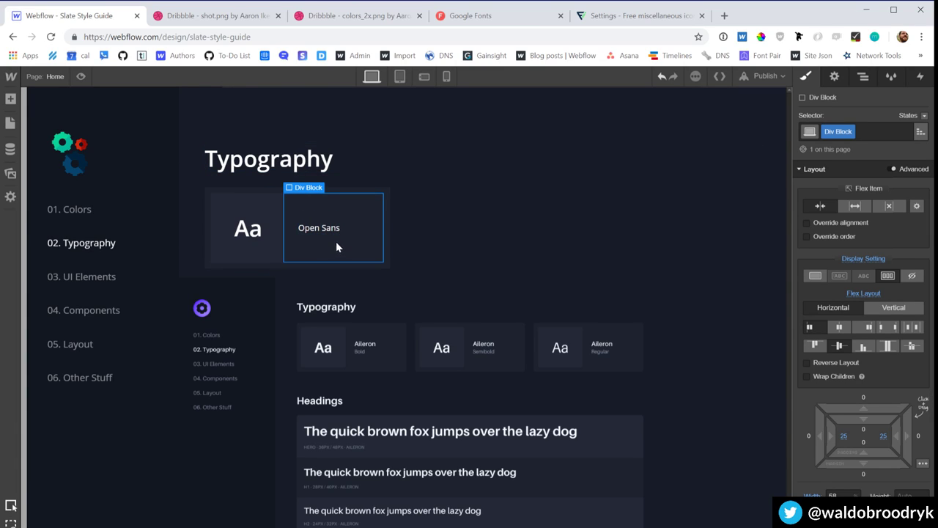
click(320, 228)
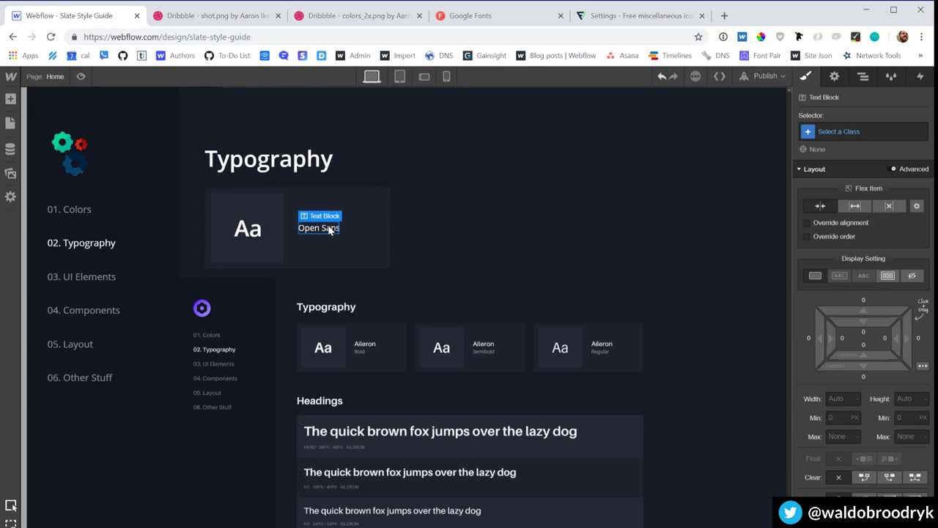
key(ctrl+c)
key(ctrl+v)
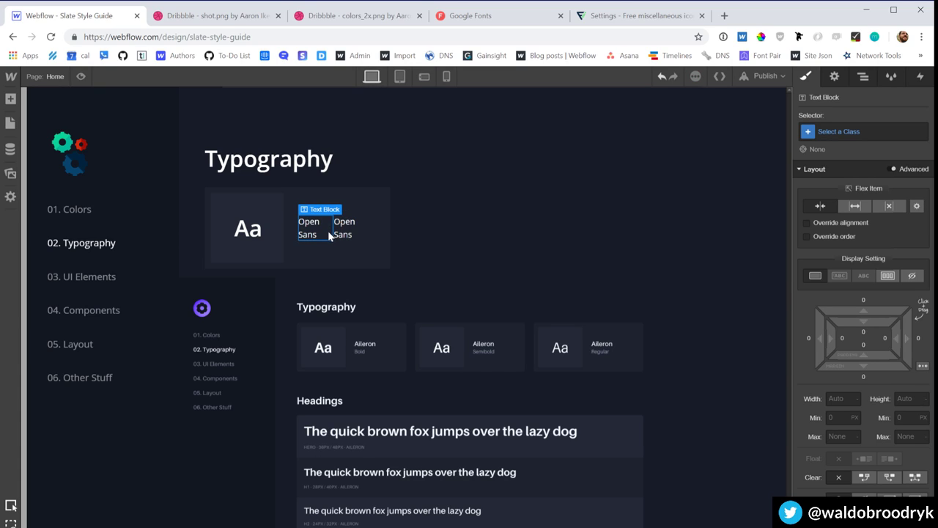
Step: Stack the Div Block's two text blocks vertically, left-aligned and centred in the block's height
click(354, 257)
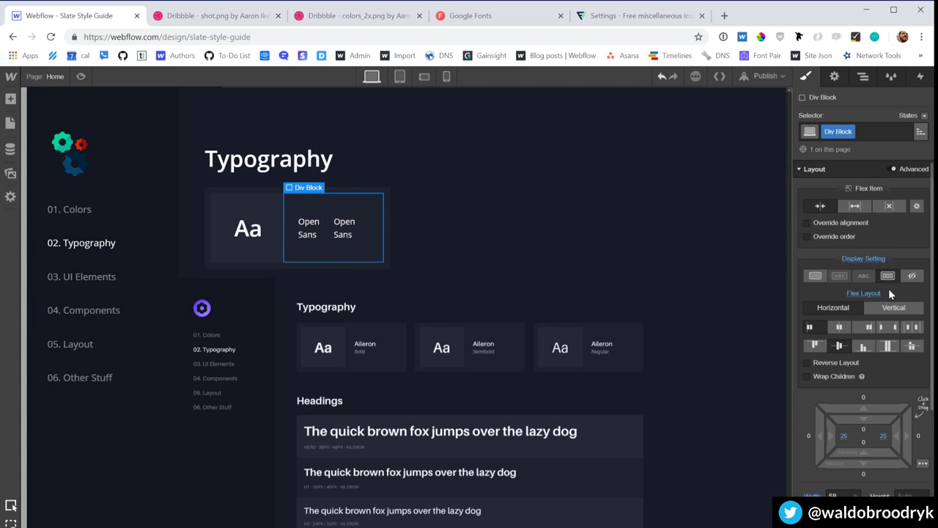
click(872, 306)
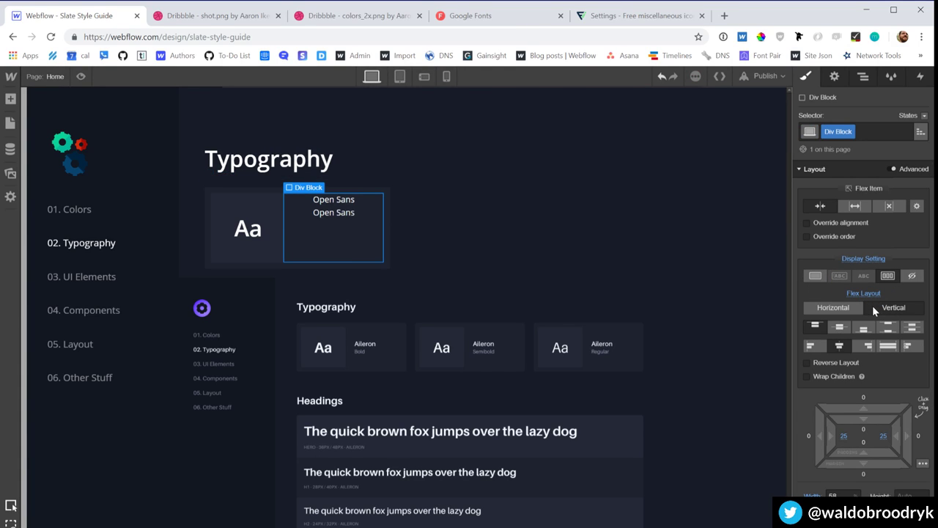
click(812, 329)
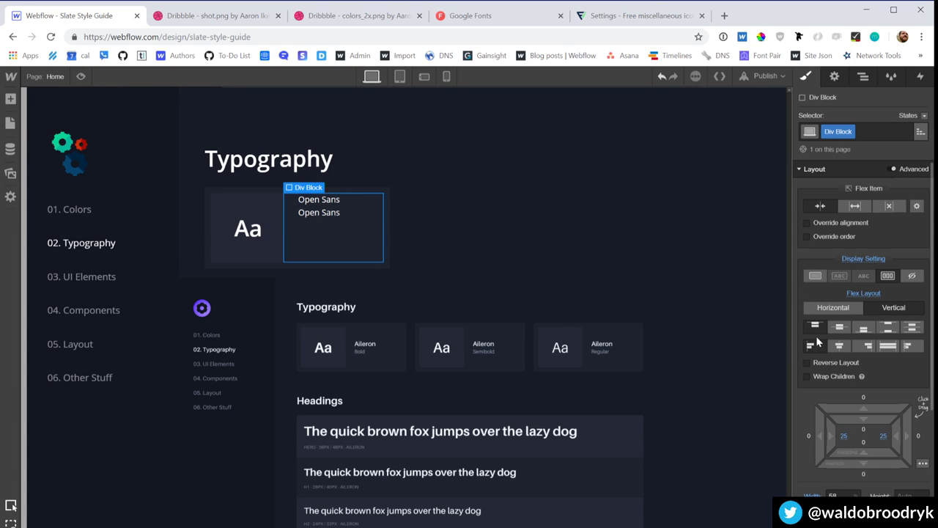
click(837, 328)
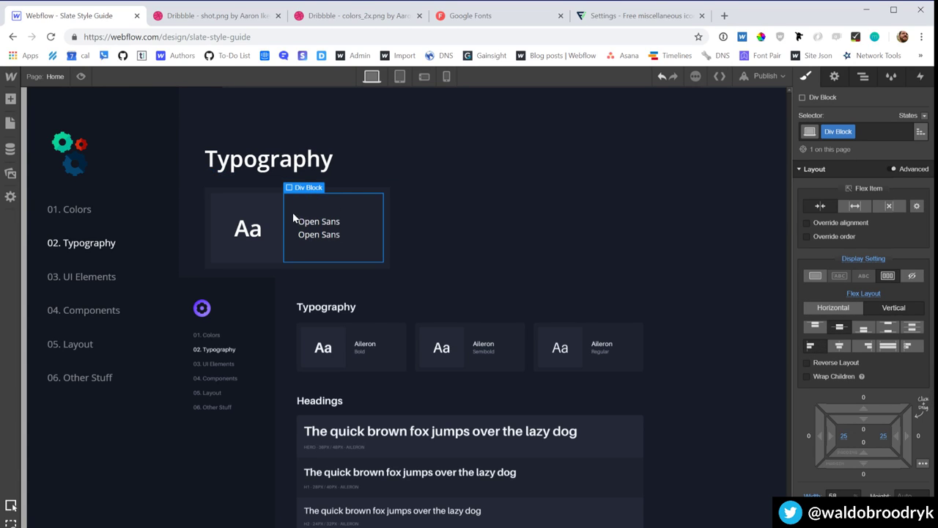
Step: Give the lower Open Sans text block the class text-description and reduce its font size
click(315, 233)
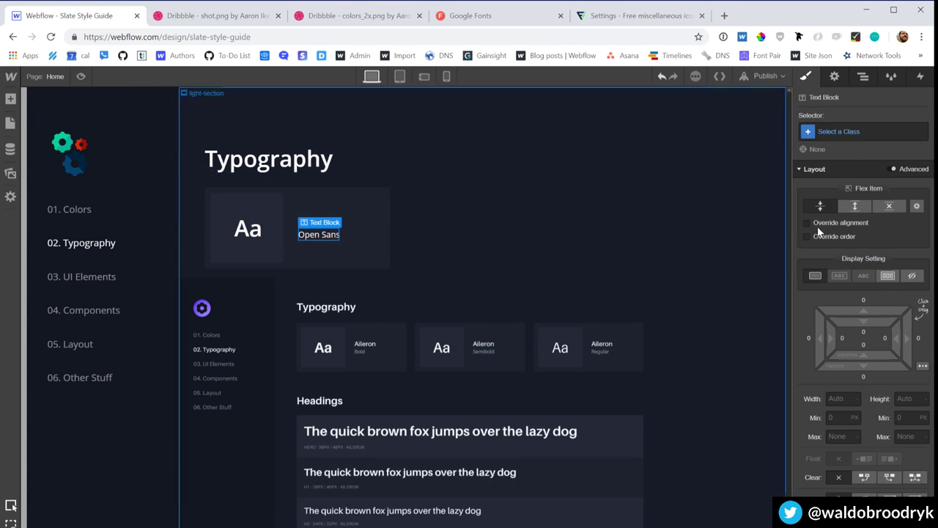
click(862, 131)
text(te)
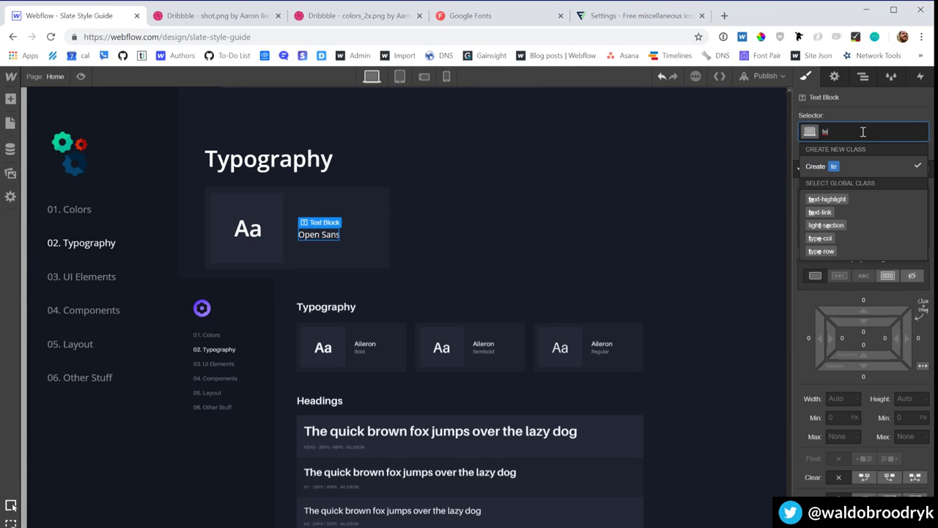
text(xt-desc)
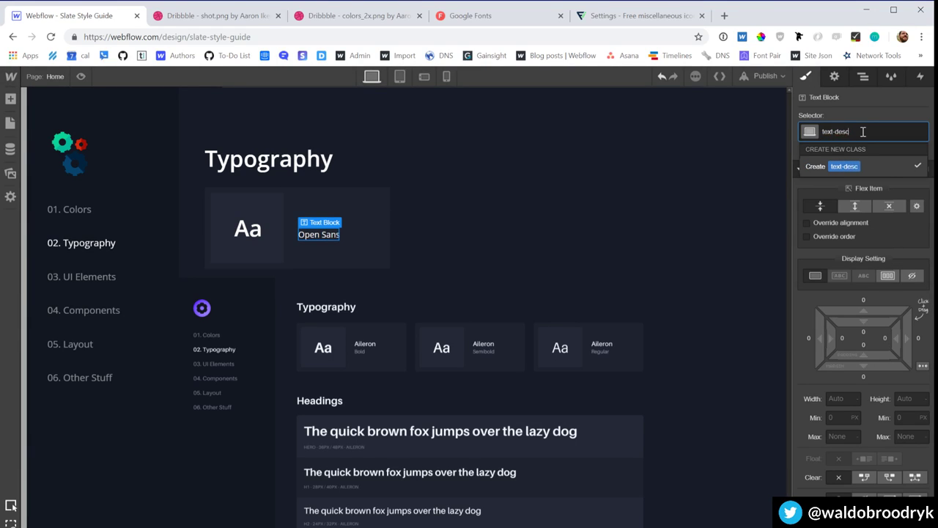
text(ription)
key(Return)
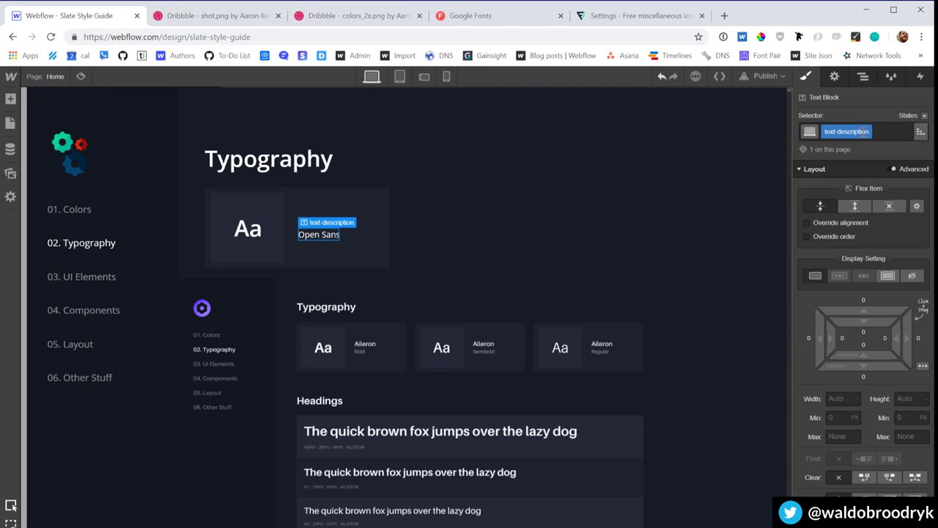
scroll(889, 264, down, 3)
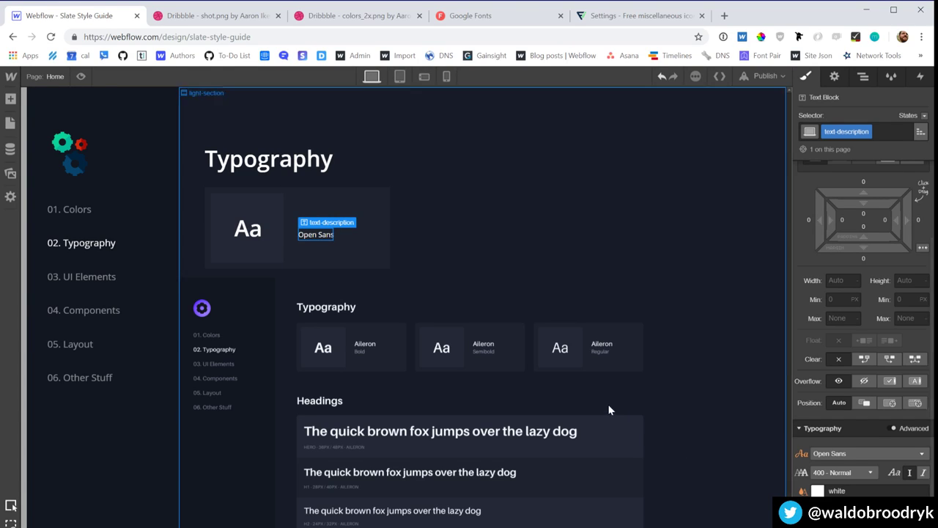
Step: Change the text of the text-description block to "Bold"
click(484, 269)
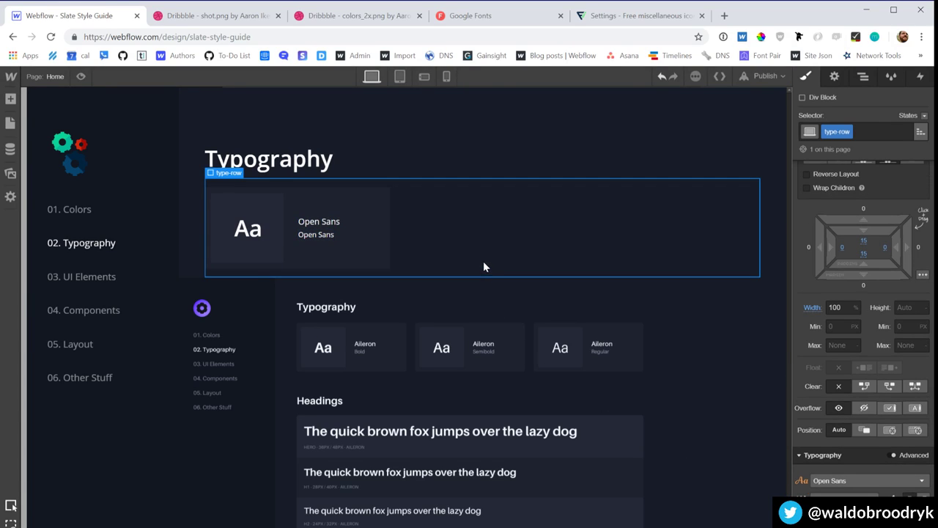
double_click(329, 236)
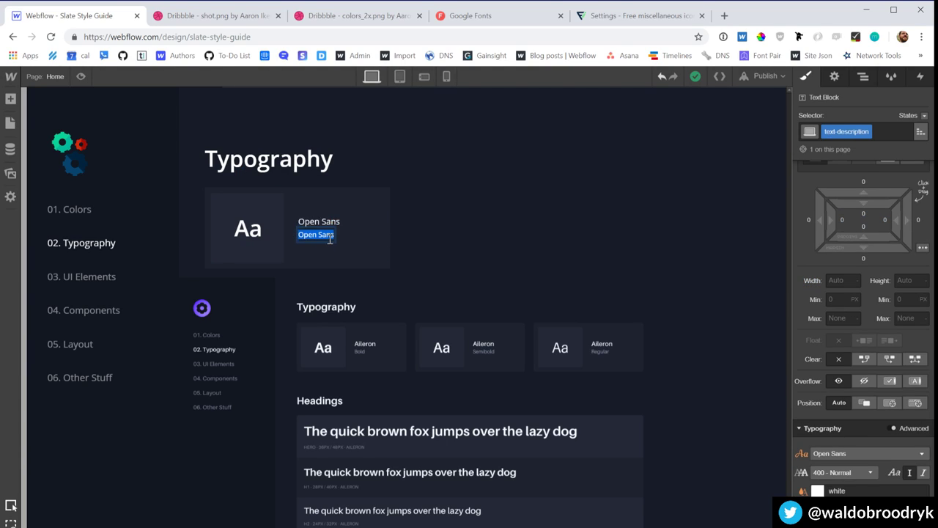
key(Escape)
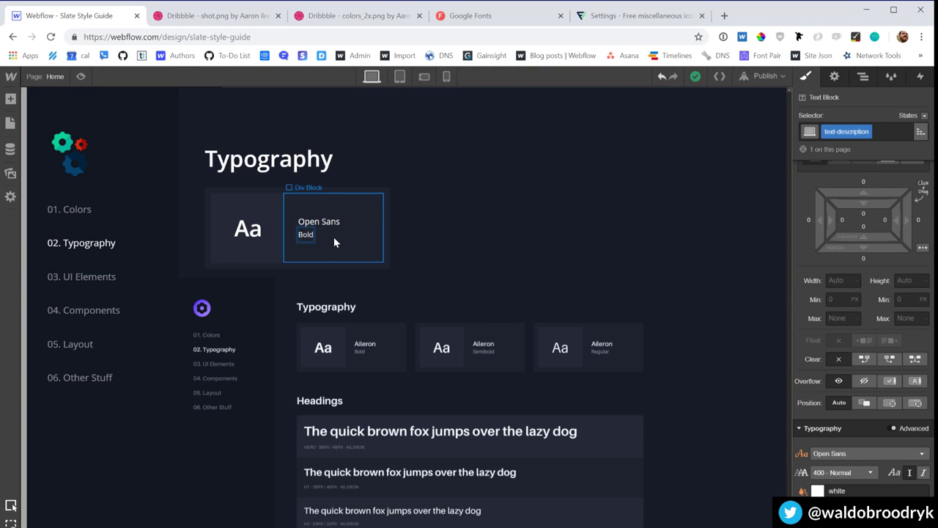
Step: Set the font weight of the Aa heading to 700 - Bold
click(287, 233)
click(247, 229)
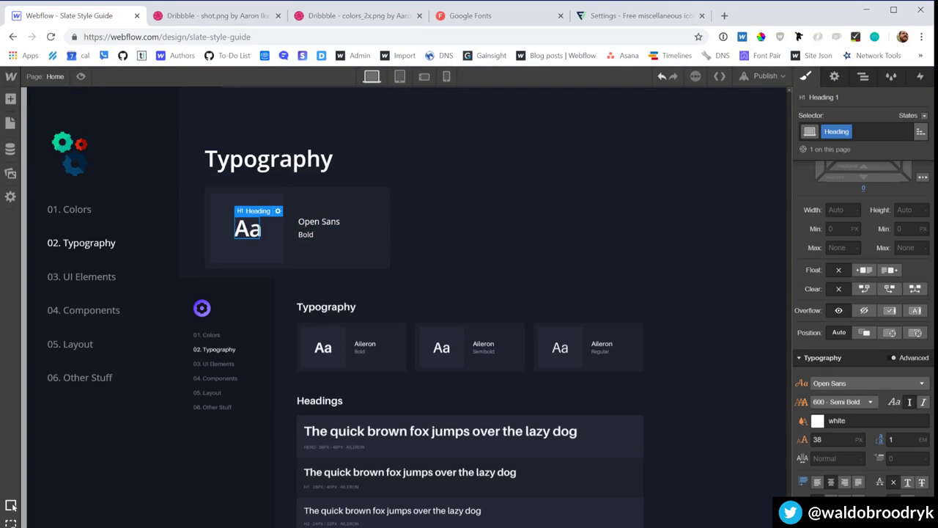
click(842, 401)
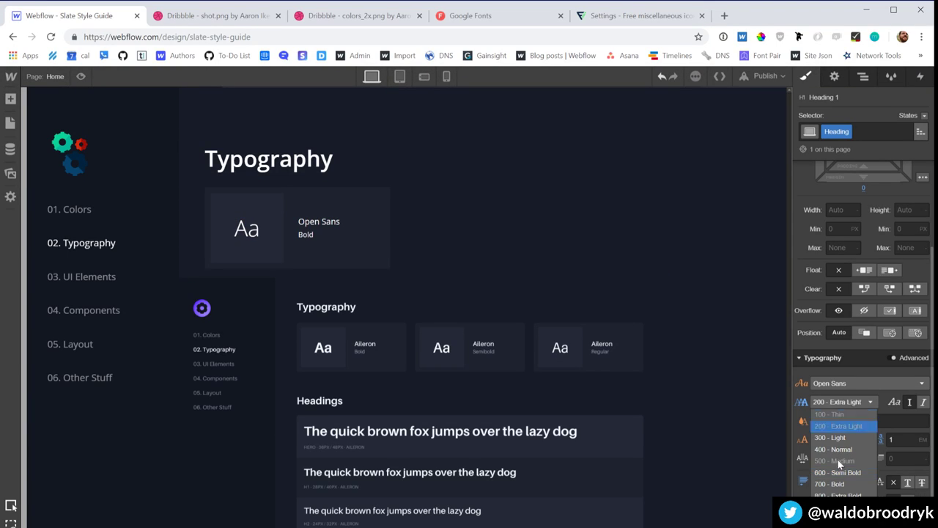
click(842, 484)
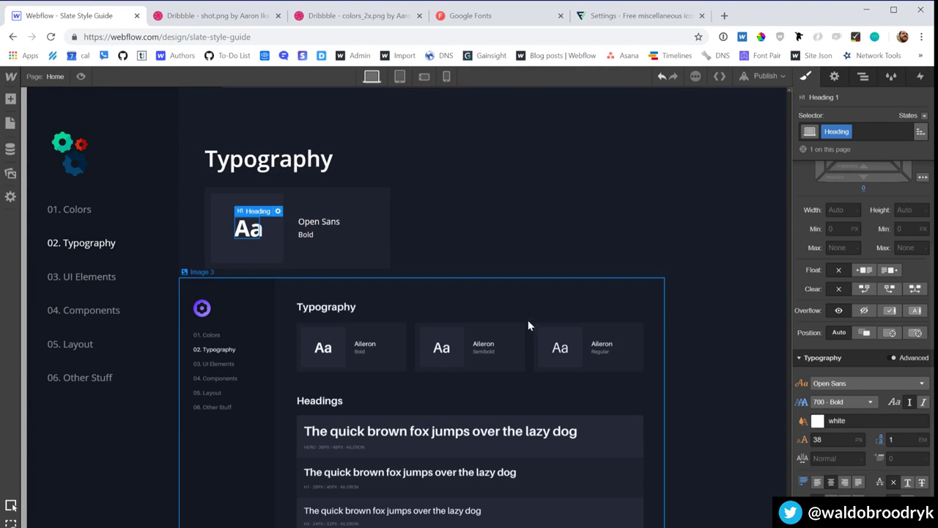
Step: Copy the type-col card and paste it twice into type-row to make three cards
click(387, 246)
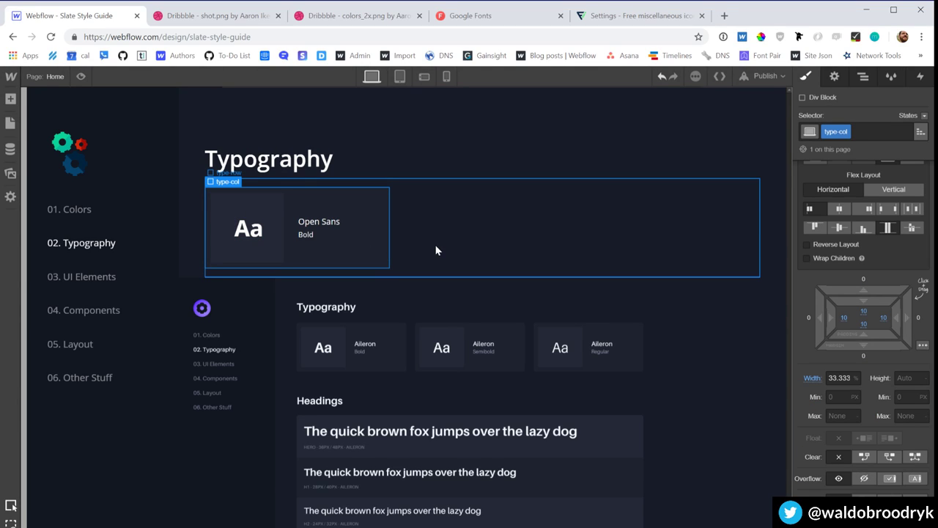
click(435, 250)
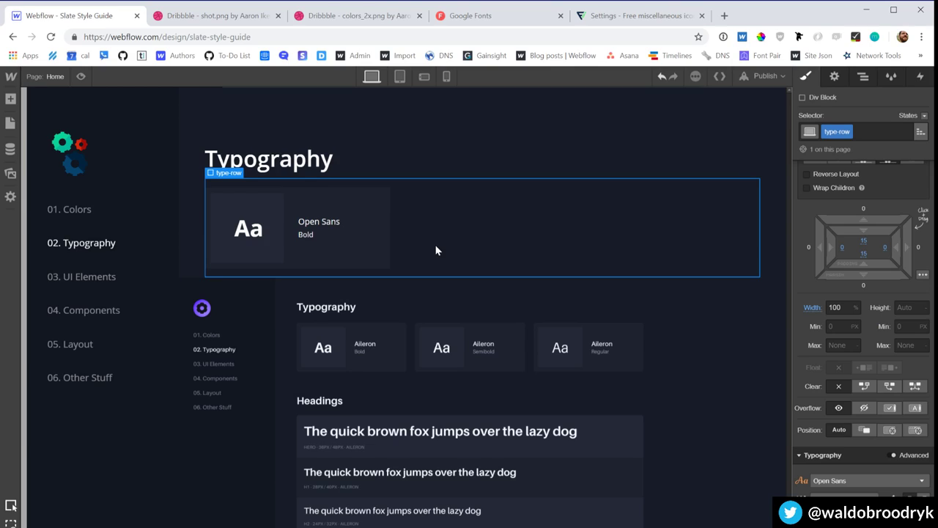
key(ctrl+v)
key(ctrl+v)
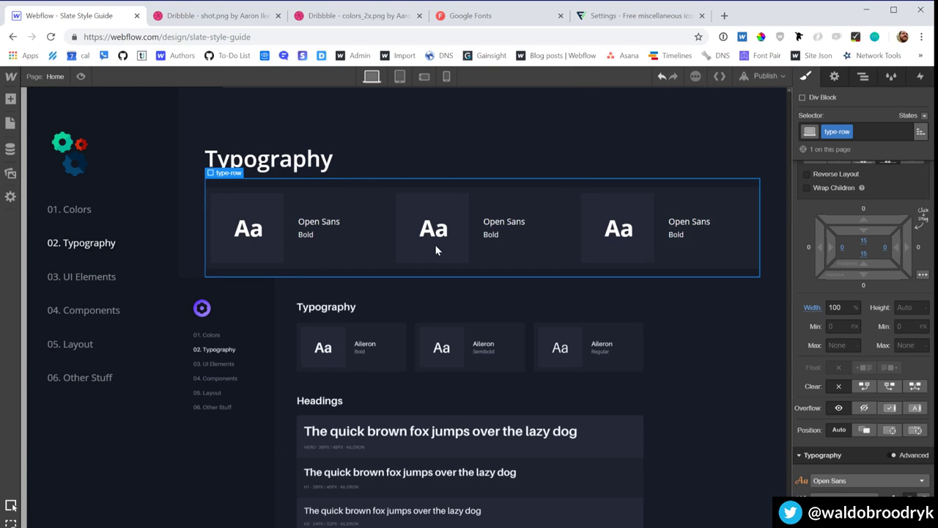
Step: Set the right margin of the type-col cards to 20 px
click(386, 235)
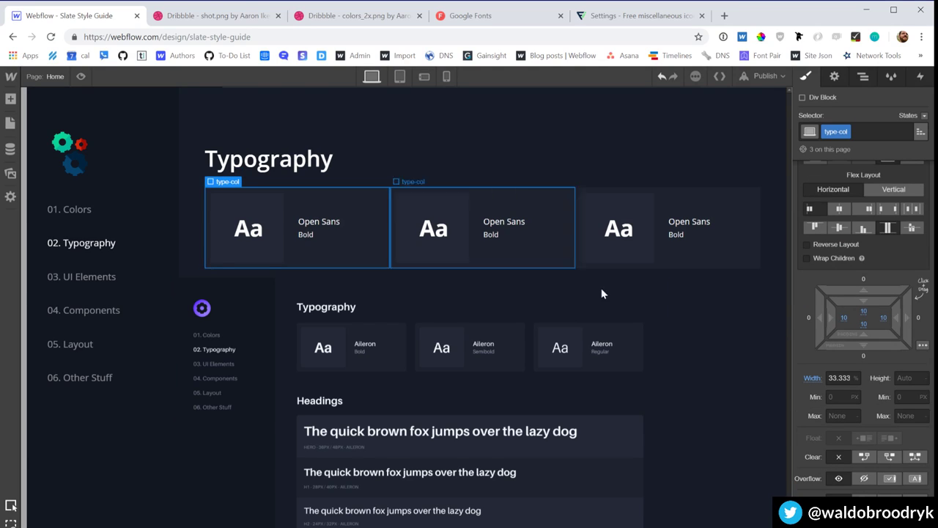
click(918, 320)
text(20)
key(Return)
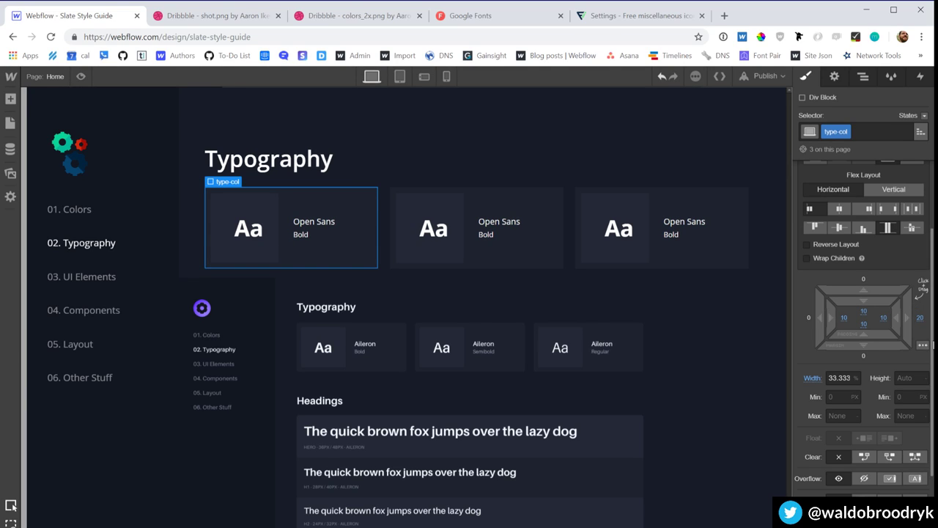
Step: Add the combo class "right" to the third type-col card and set its right margin to 0
click(743, 266)
click(865, 134)
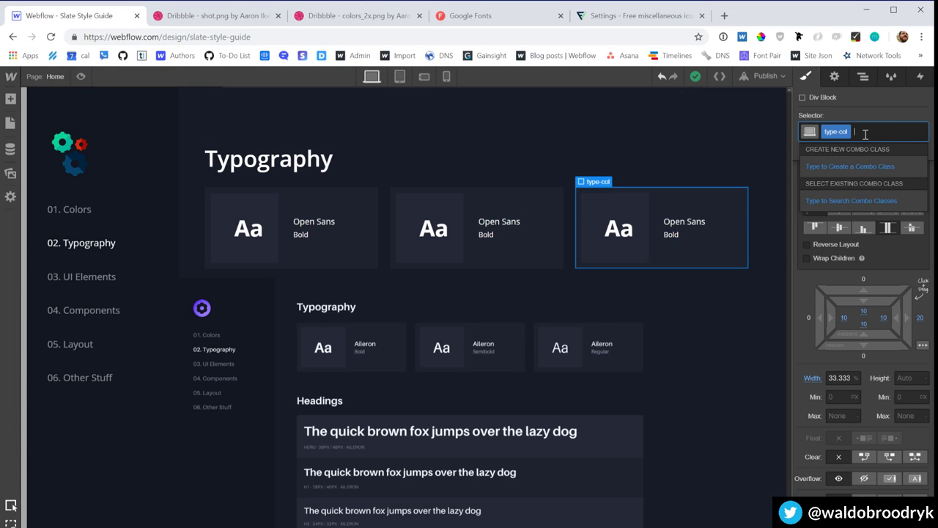
text(right)
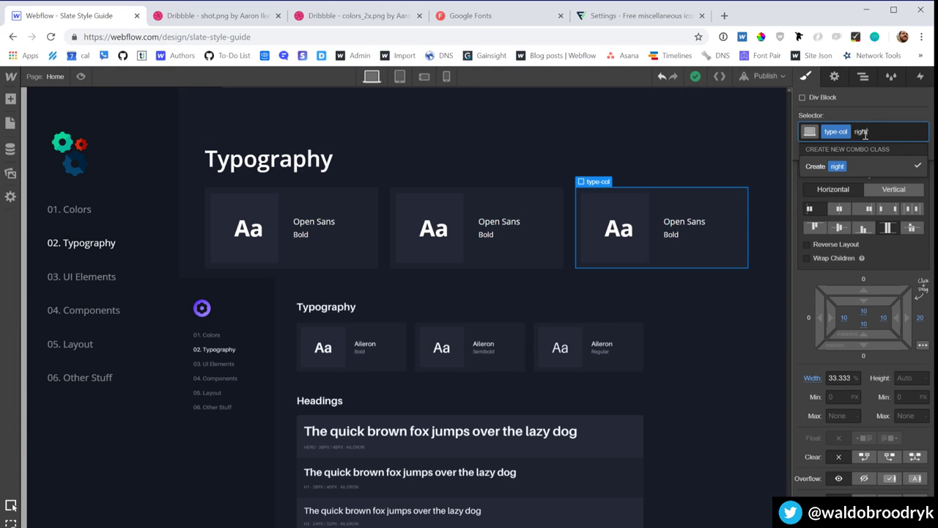
key(Return)
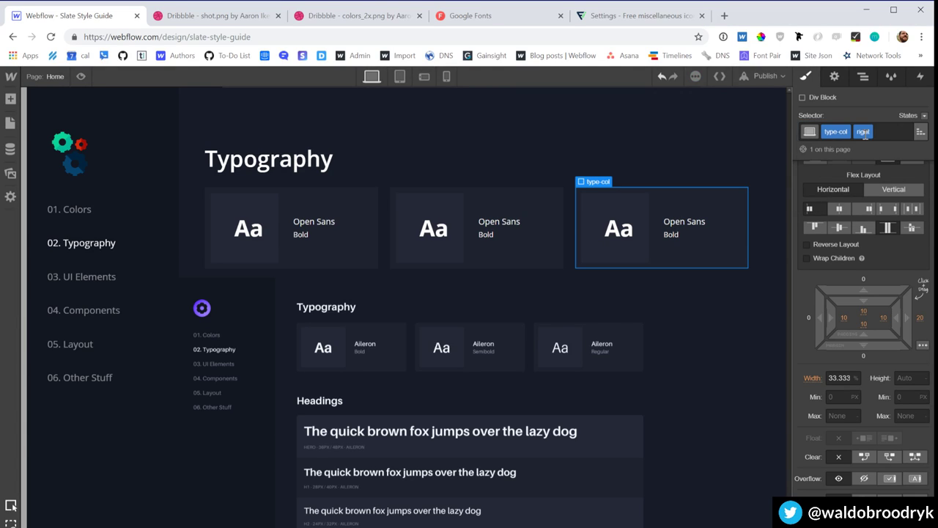
click(923, 323)
text(0)
key(Return)
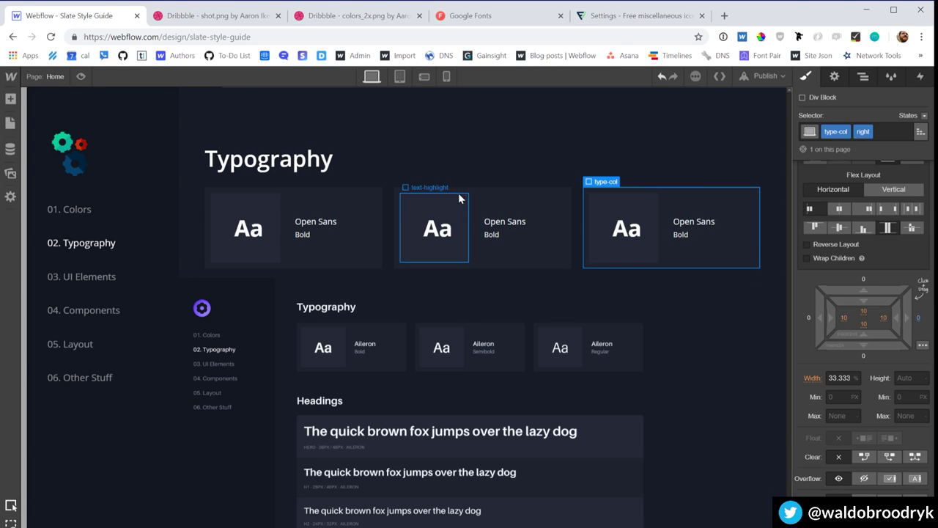
Step: Duplicate the Heading class of the middle card's Aa heading as "semi-bold"
click(436, 230)
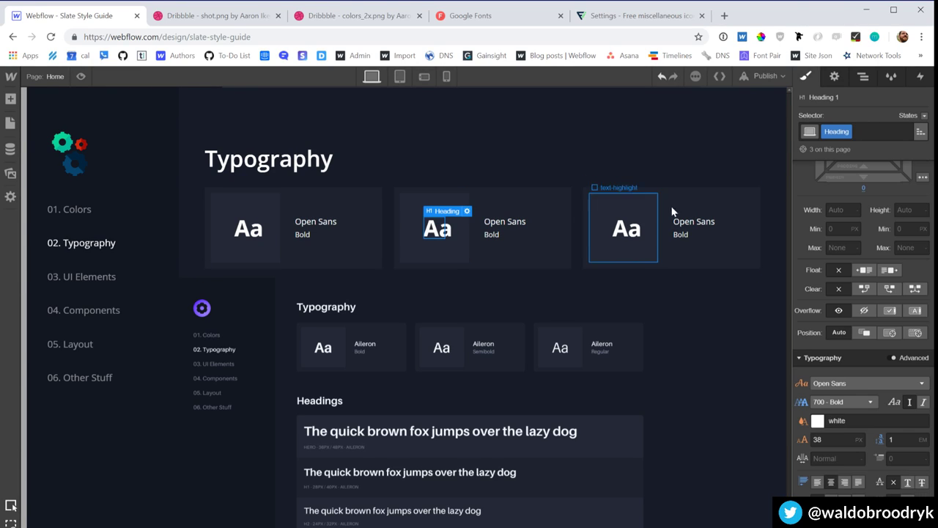
click(861, 137)
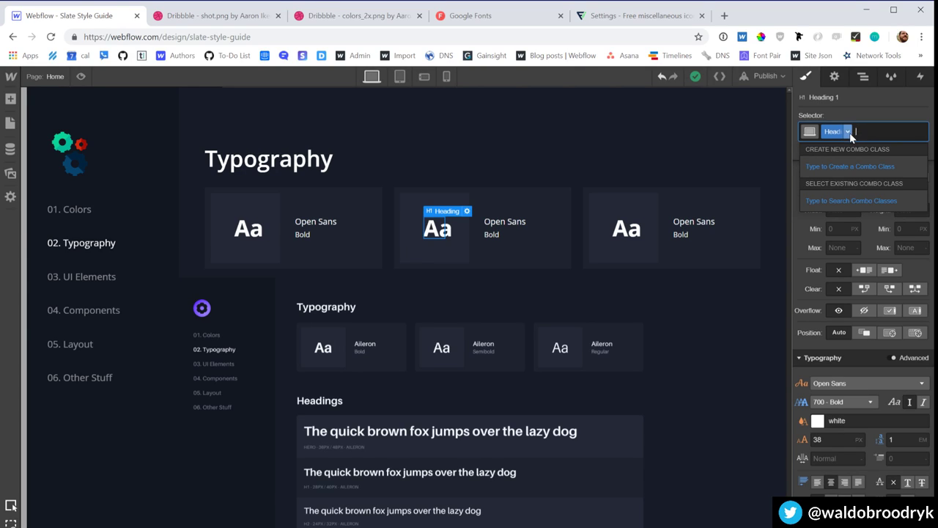
click(847, 132)
click(845, 162)
text(semi-bold)
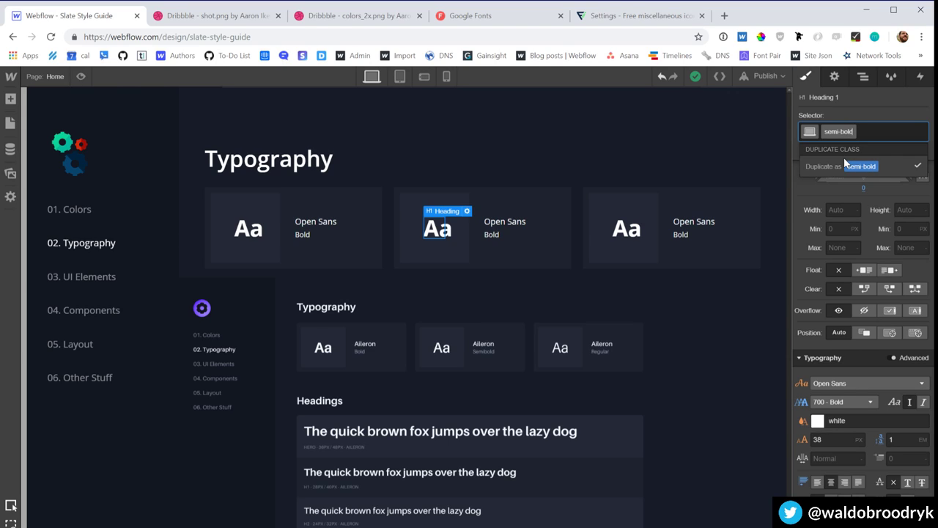
key(Return)
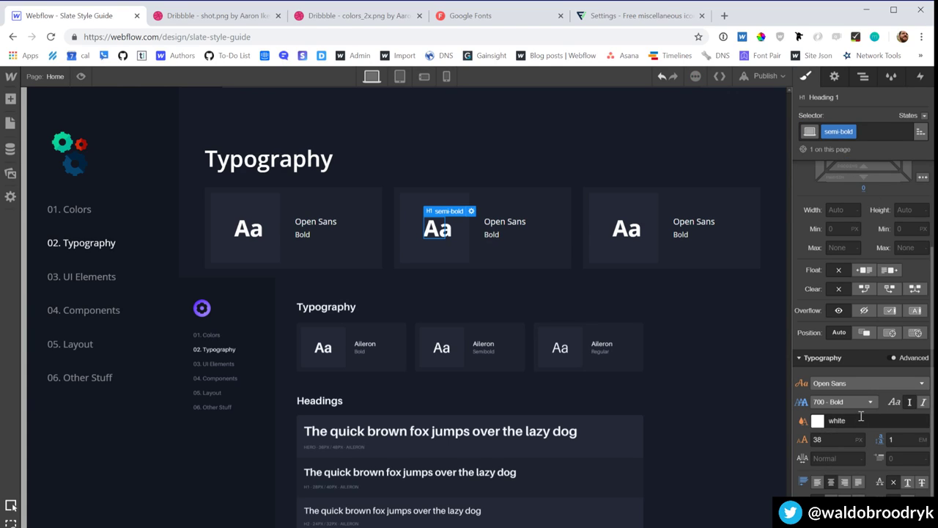
Step: Set the middle card's Aa heading weight to 600 - Semi Bold and change its description text to "Semibold"
click(862, 408)
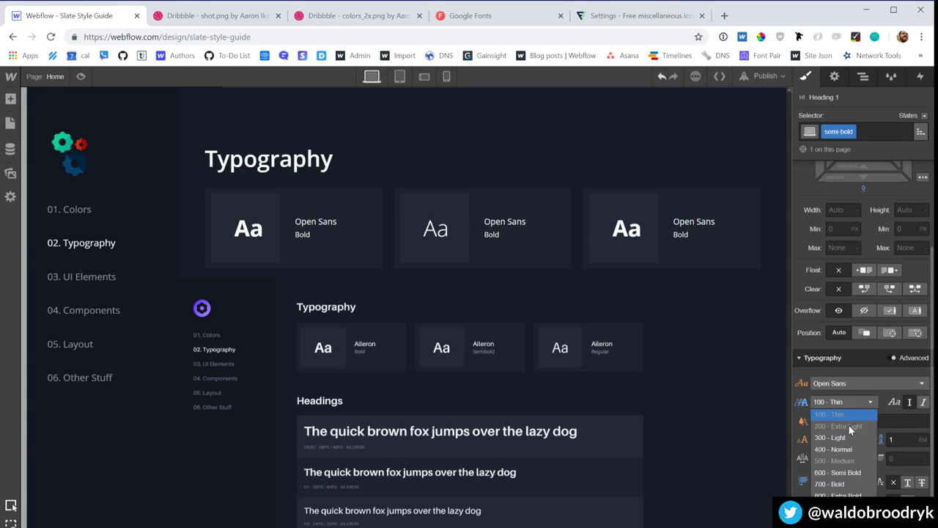
click(843, 473)
click(489, 236)
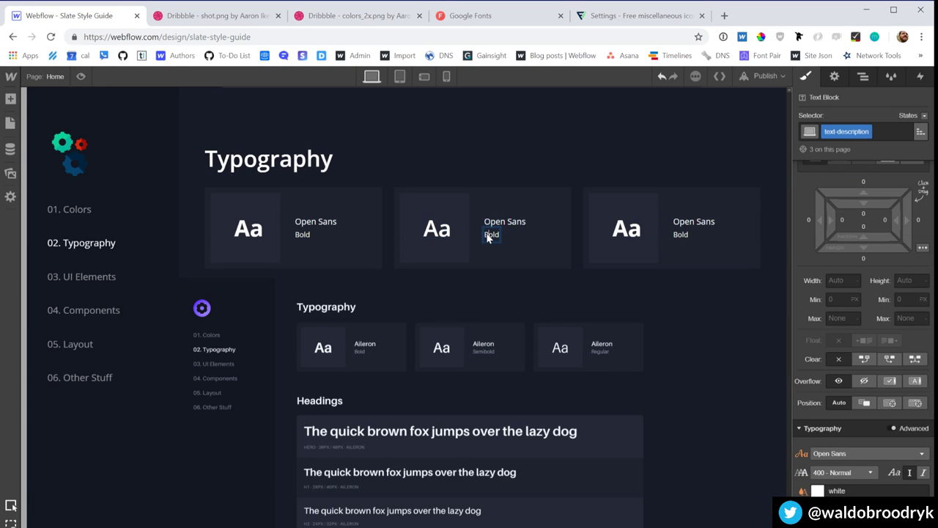
double_click(487, 234)
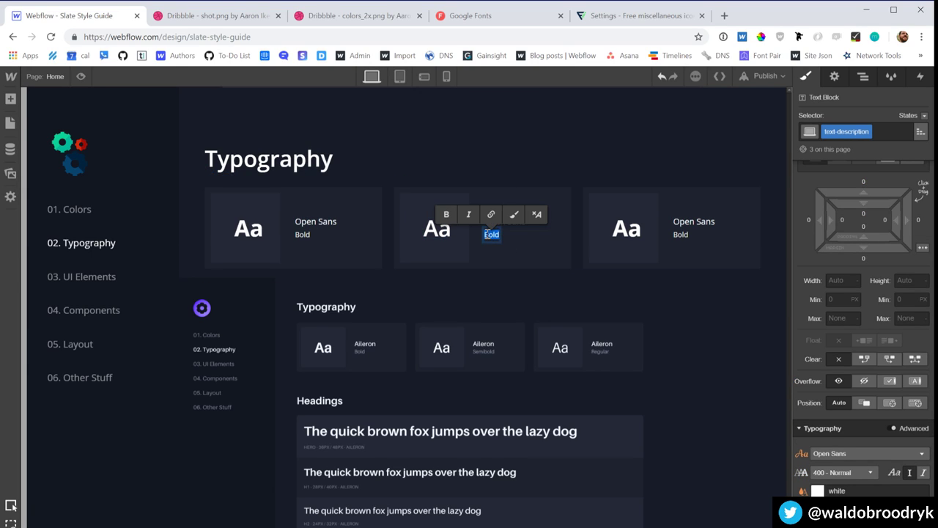
text(Semibold)
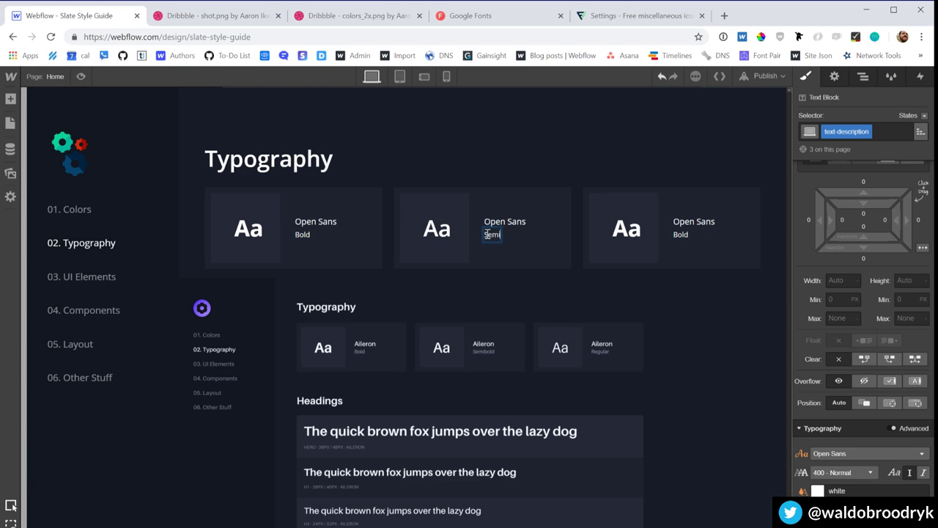
click(662, 266)
Step: Replace the Heading class on the third card's Aa heading with the existing semi-bold class
click(625, 229)
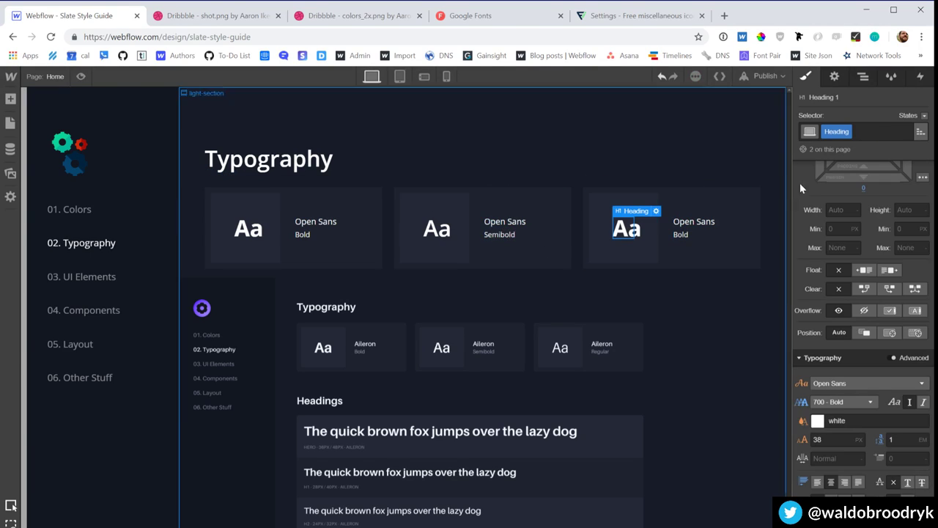
click(848, 133)
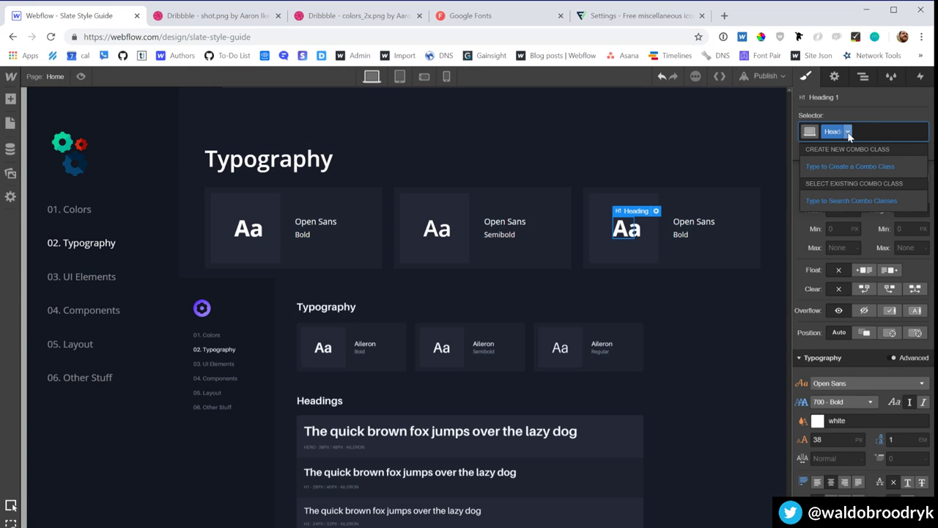
key(BackSpace)
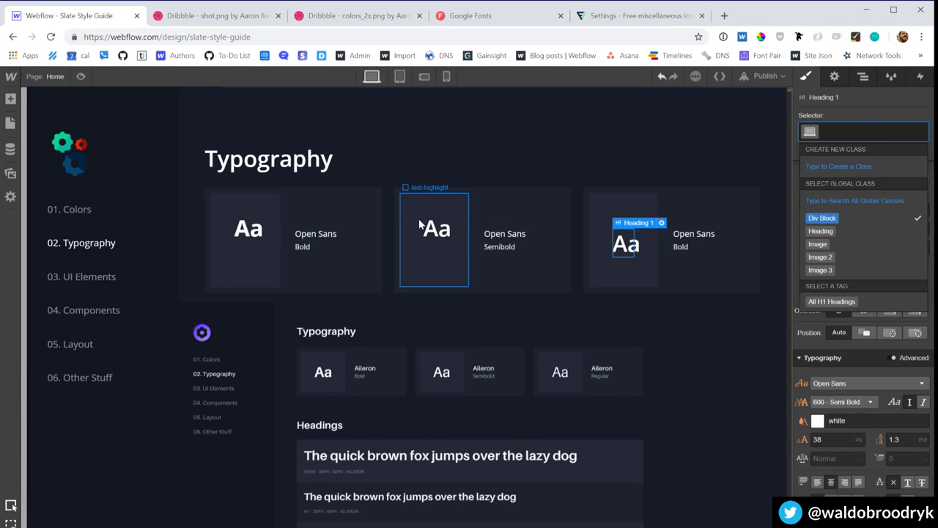
click(436, 240)
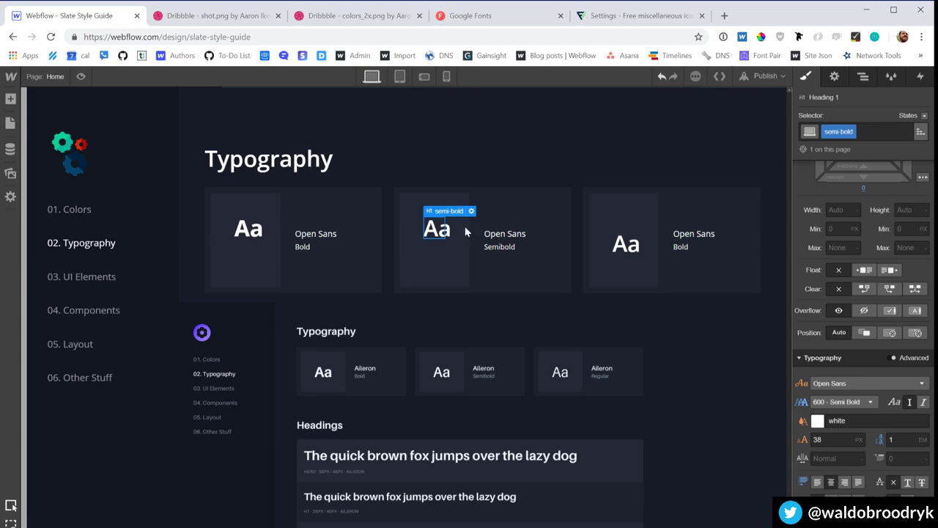
click(621, 247)
click(880, 131)
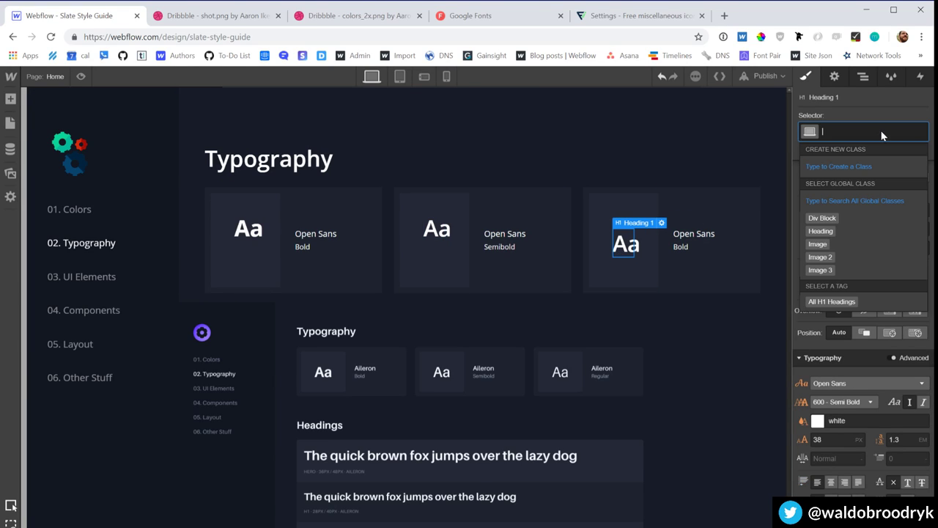
text(semi-bold)
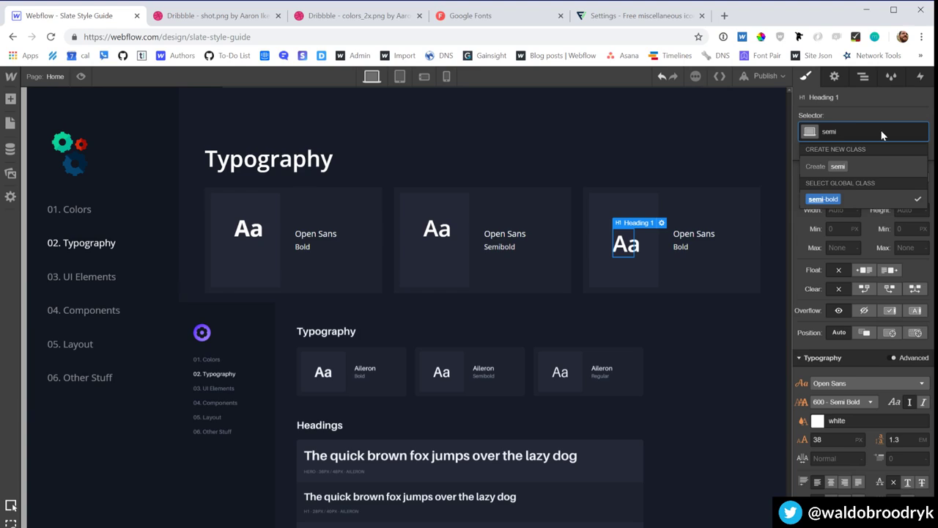
key(Return)
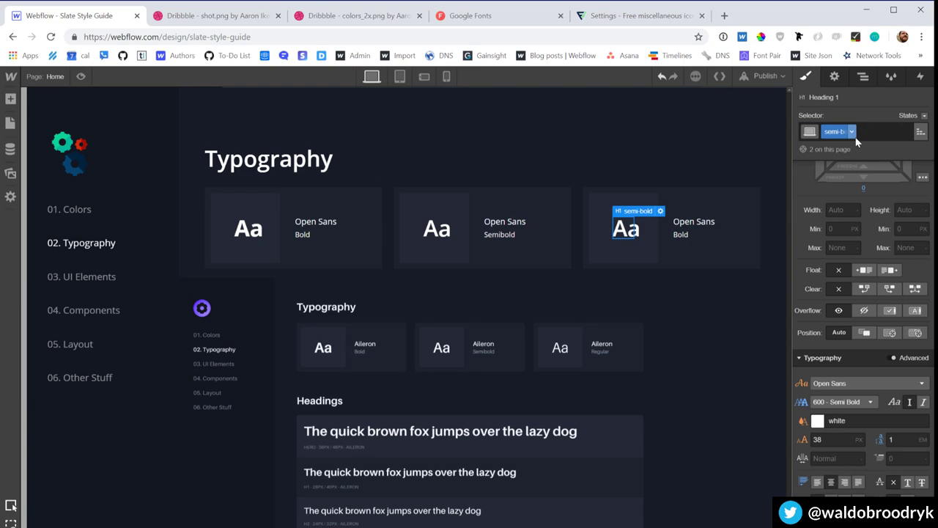
Step: Duplicate the third card's semi-bold heading class as "Regular heading"
click(853, 134)
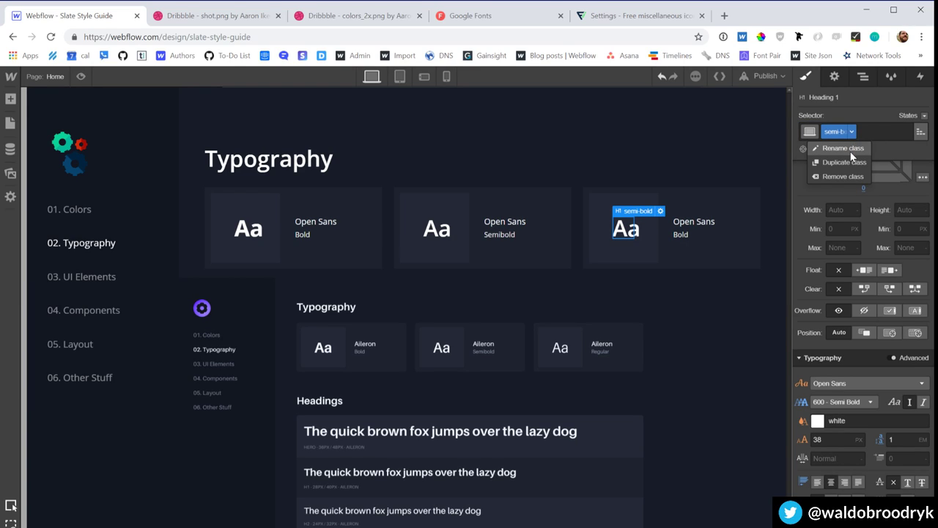
click(852, 163)
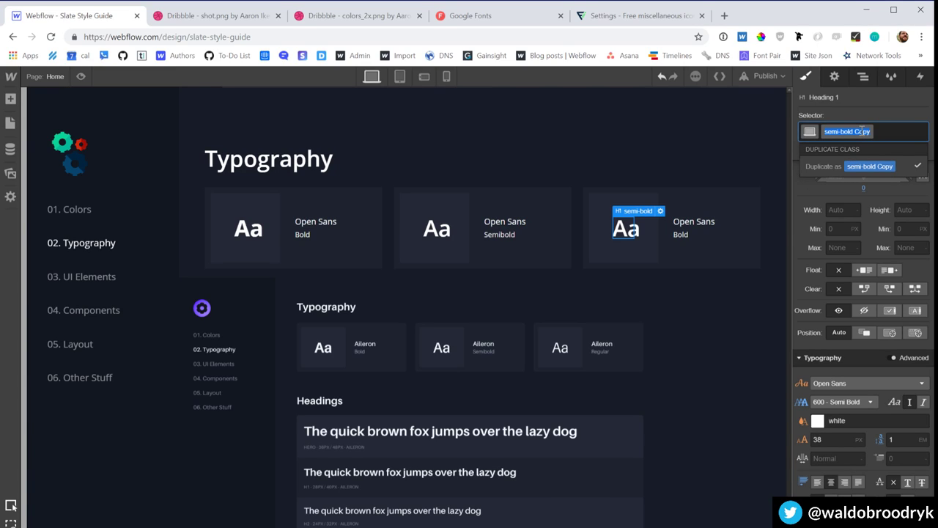
text(Regular hea)
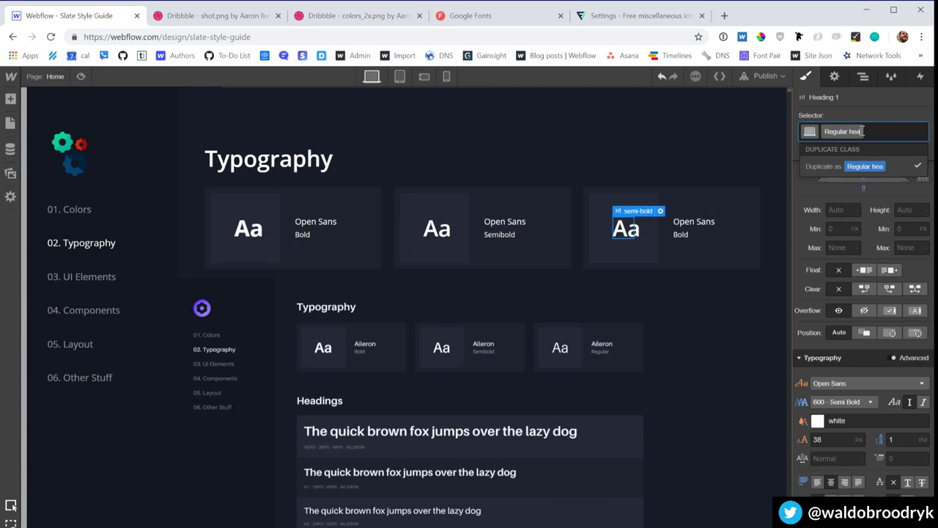
text(ding)
key(Return)
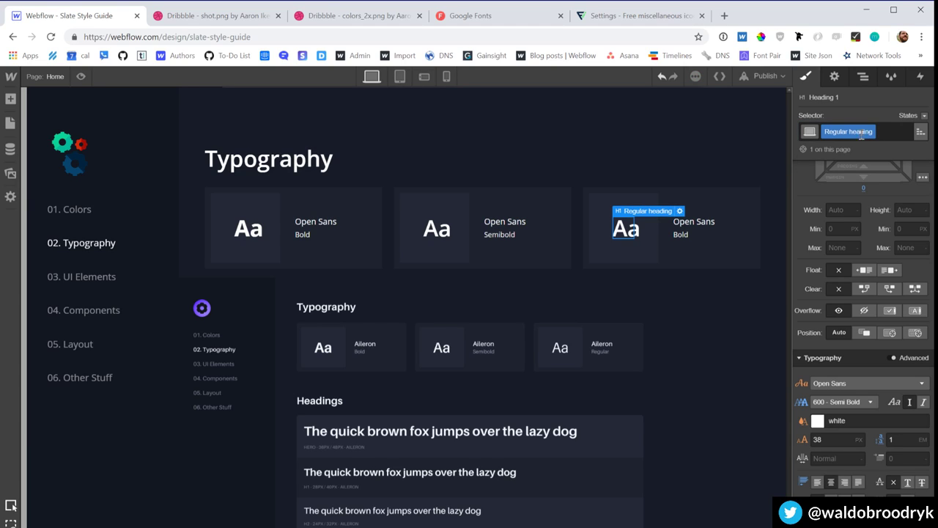
Step: Set the third card's Aa heading weight to 400 - Normal and change its description text to "Regular"
click(842, 402)
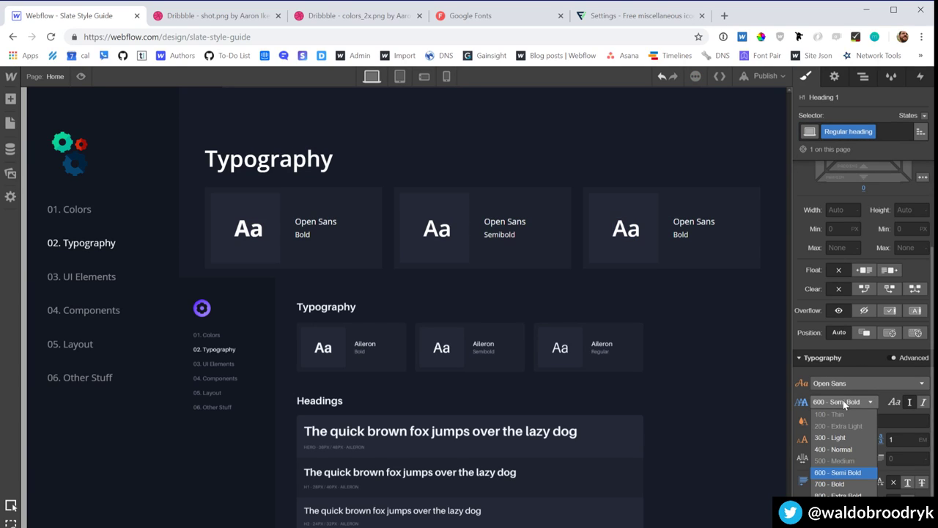
click(845, 450)
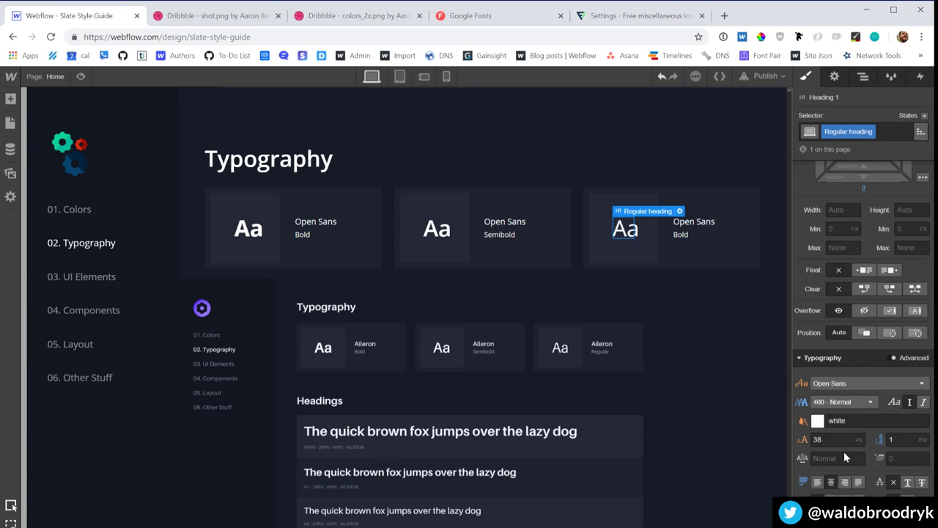
double_click(681, 234)
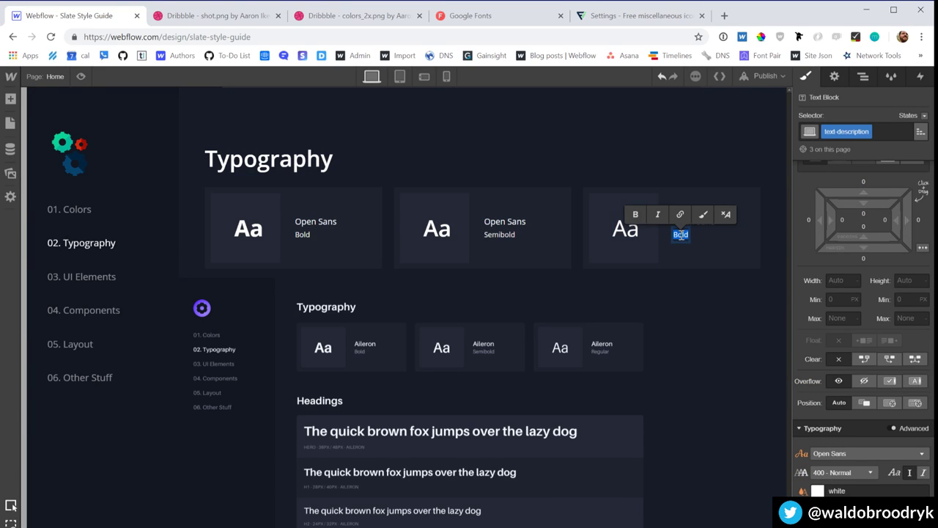
text(Regular)
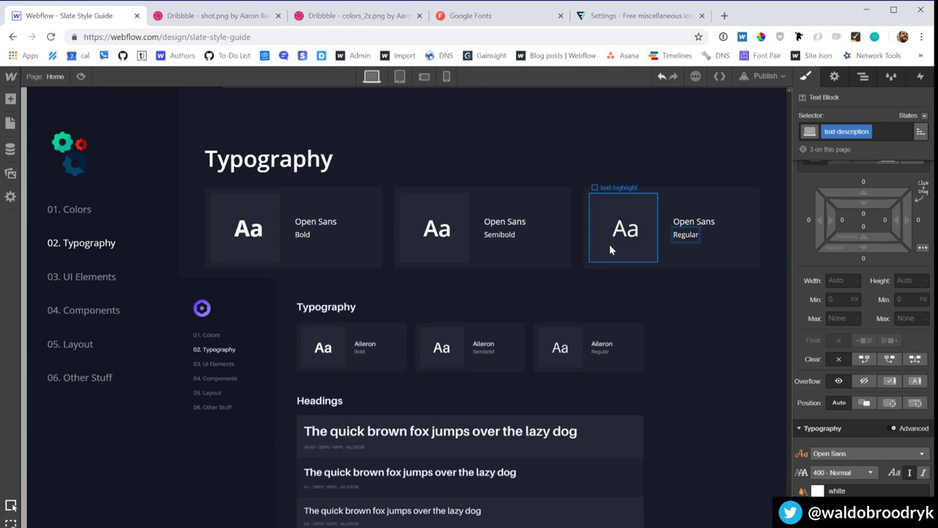
Step: Lower the font color of the text-description class to white at 0.5 opacity
click(302, 234)
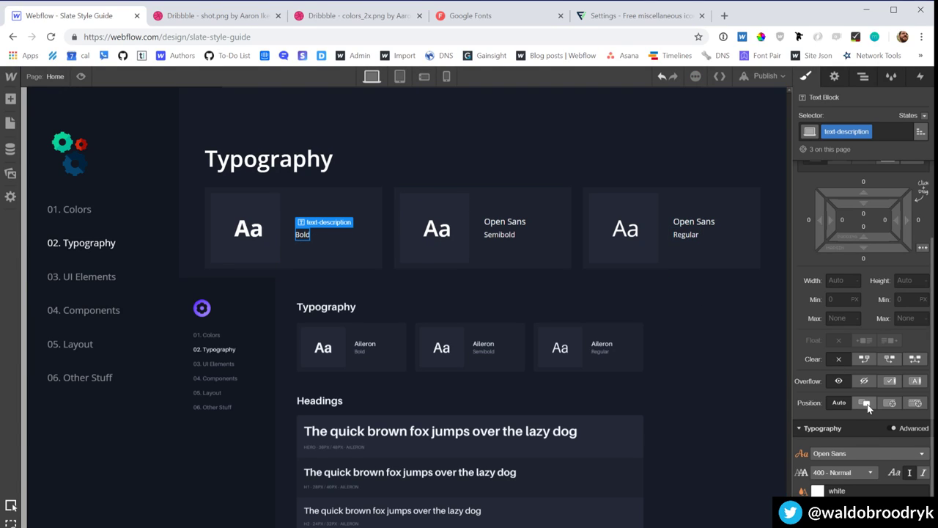
scroll(861, 410, down, 2)
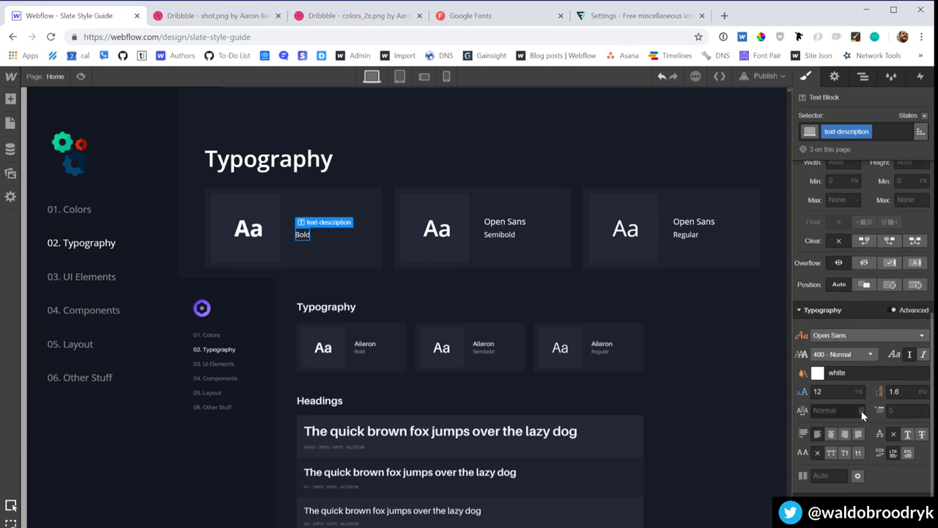
click(817, 373)
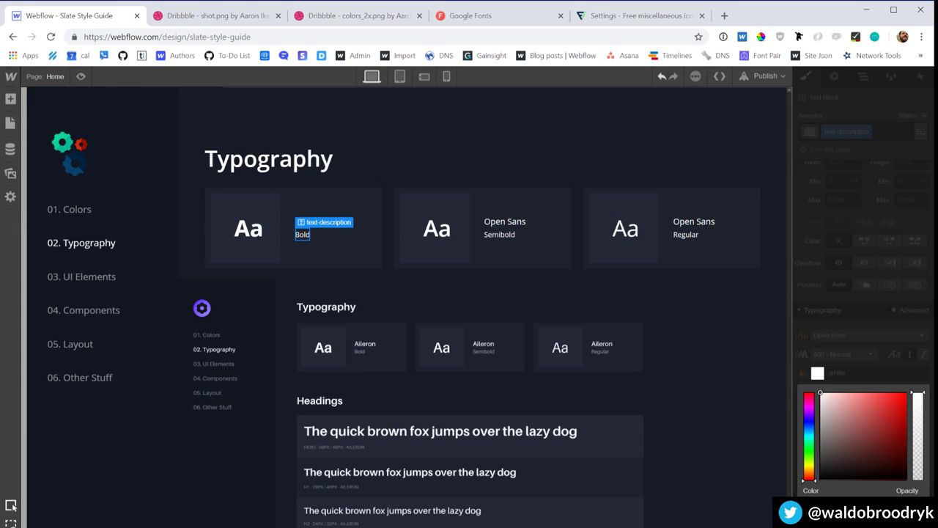
drag(917, 394, 912, 436)
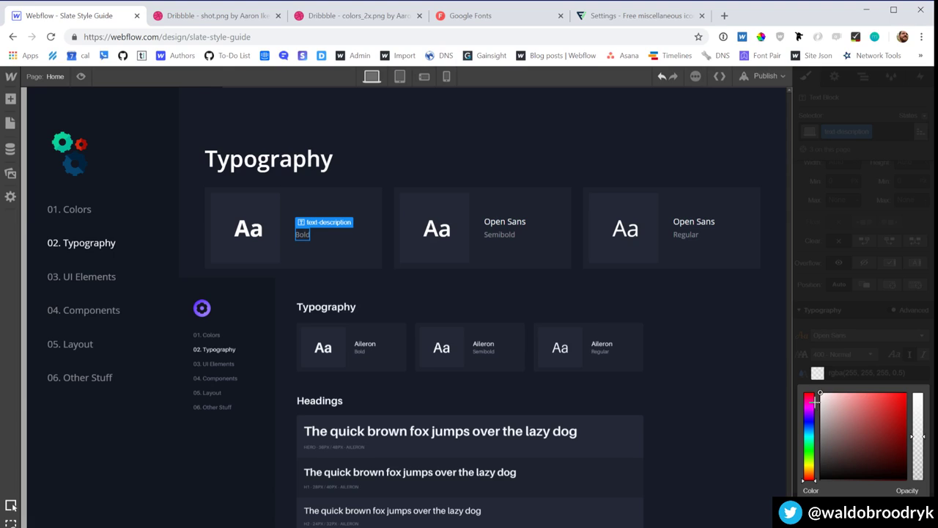
click(696, 330)
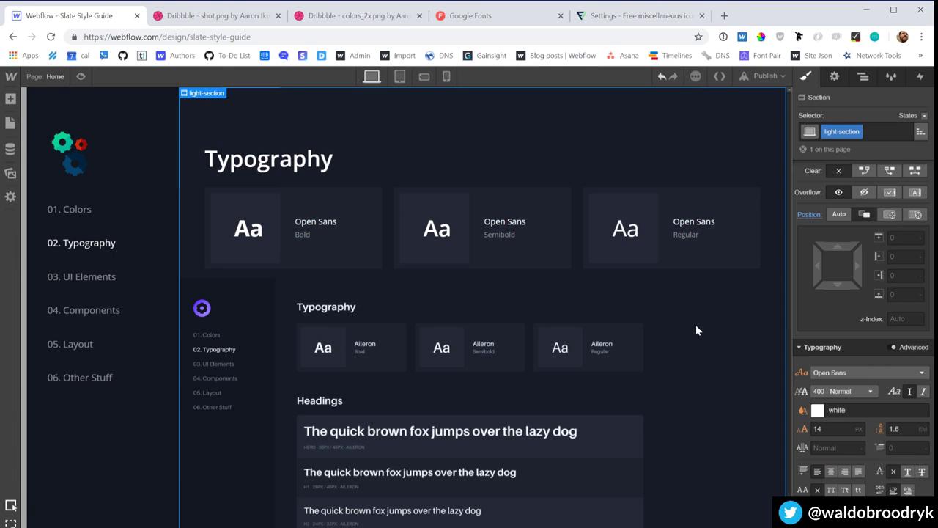
Step: Set the overflow of the light-section to scroll and test scrolling its content
click(447, 271)
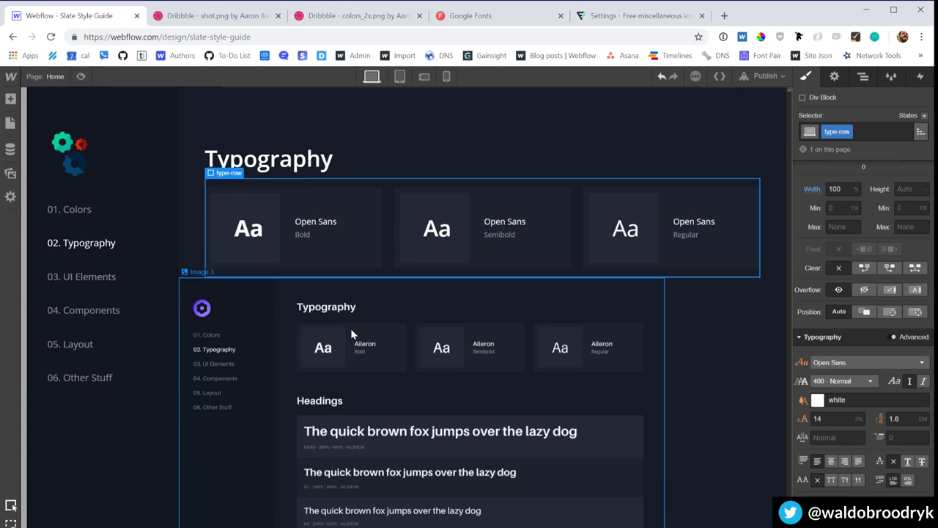
click(724, 376)
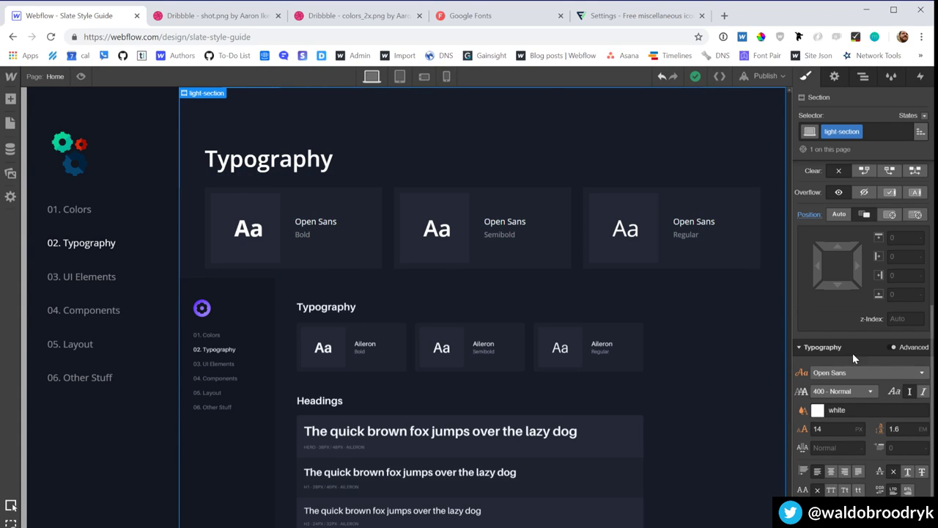
scroll(854, 329, up, 2)
click(889, 307)
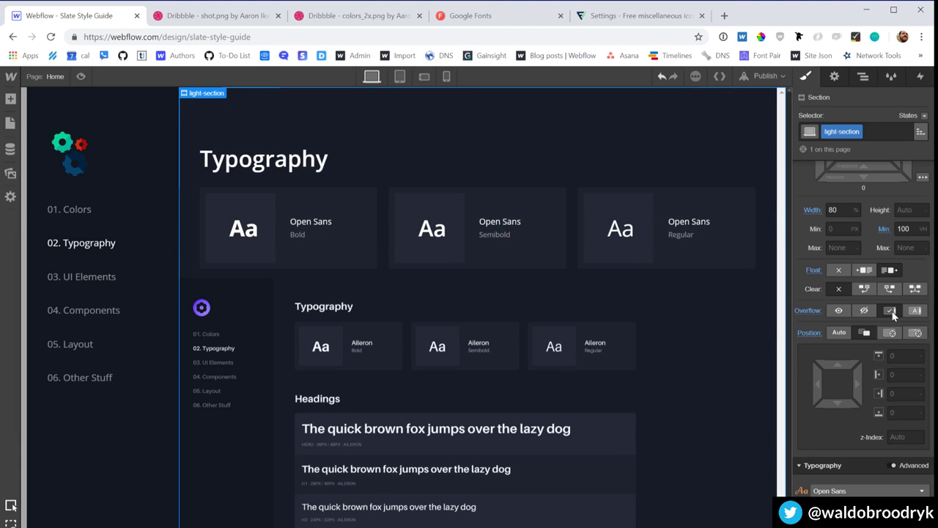
scroll(695, 387, down, 3)
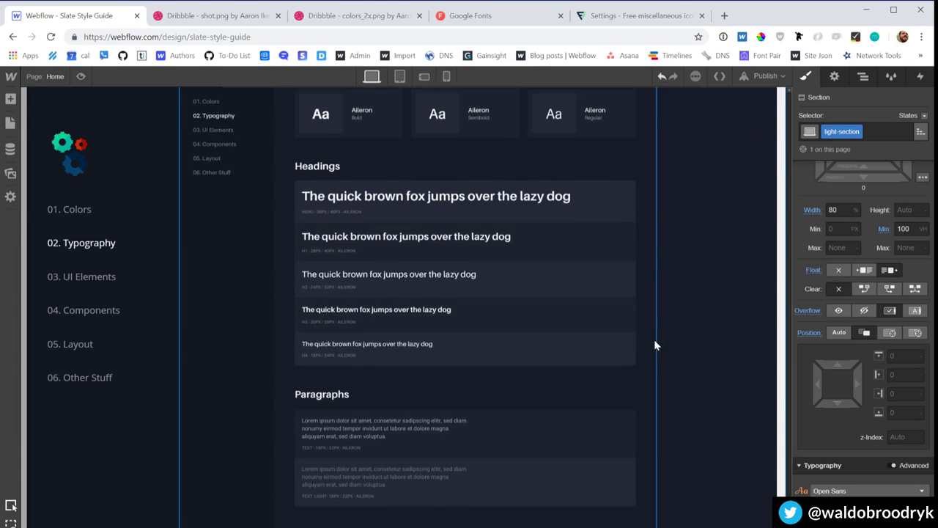
scroll(653, 341, up, 3)
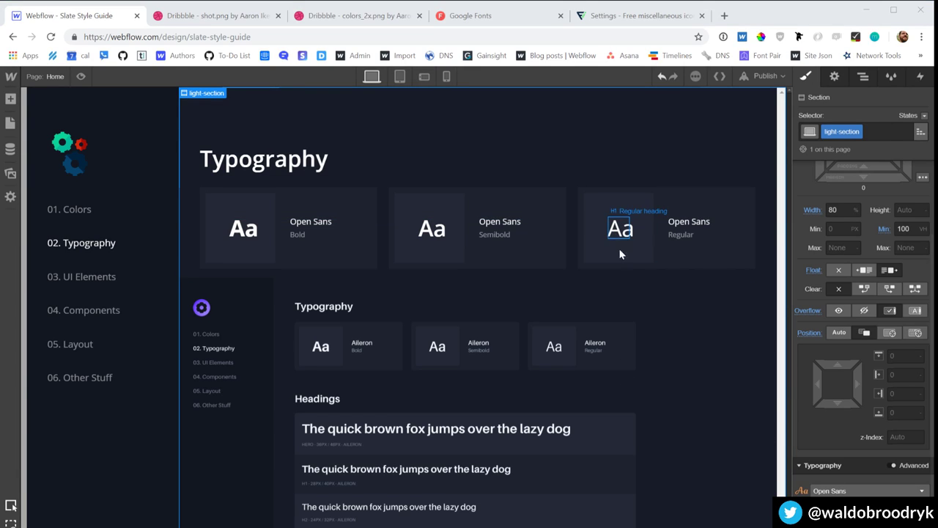
click(631, 297)
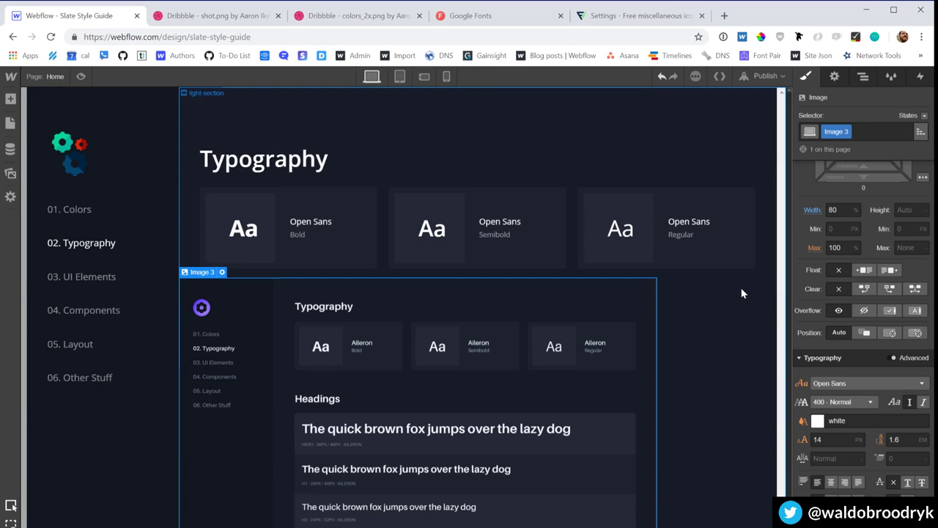
click(696, 174)
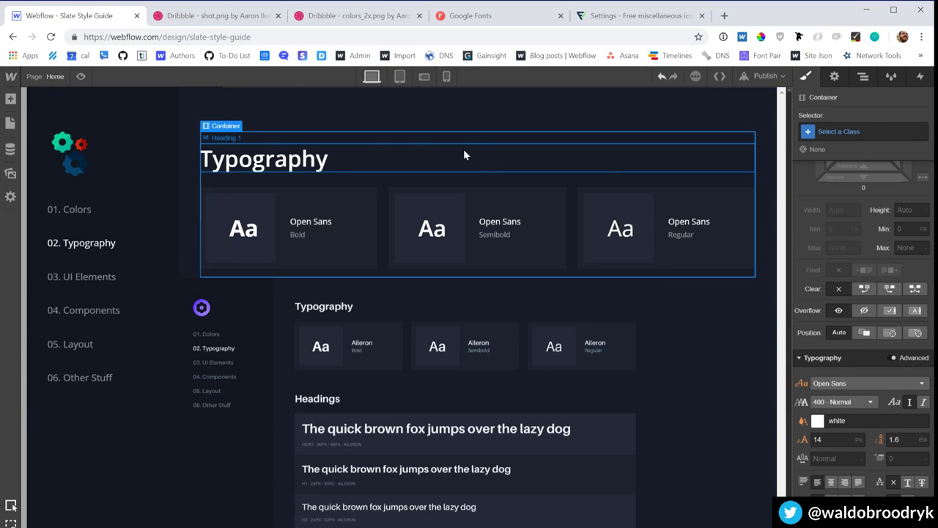
click(384, 154)
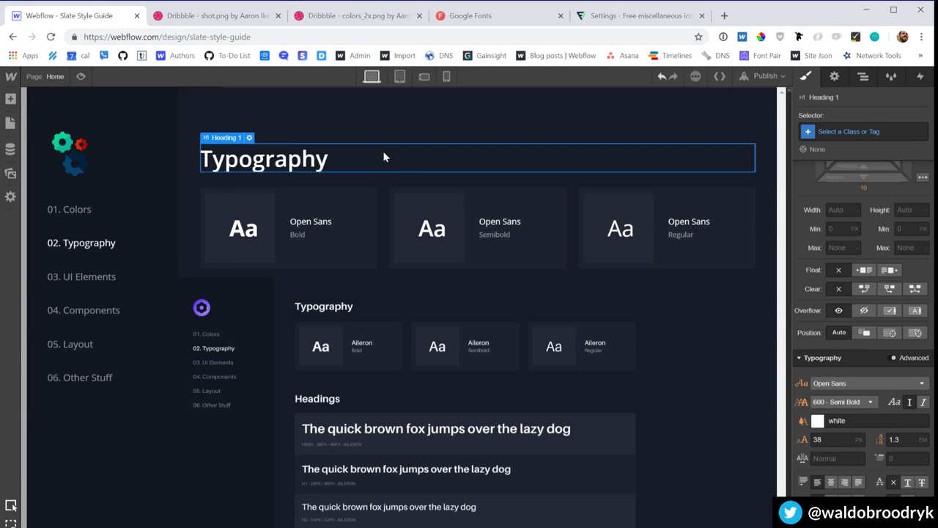
click(528, 176)
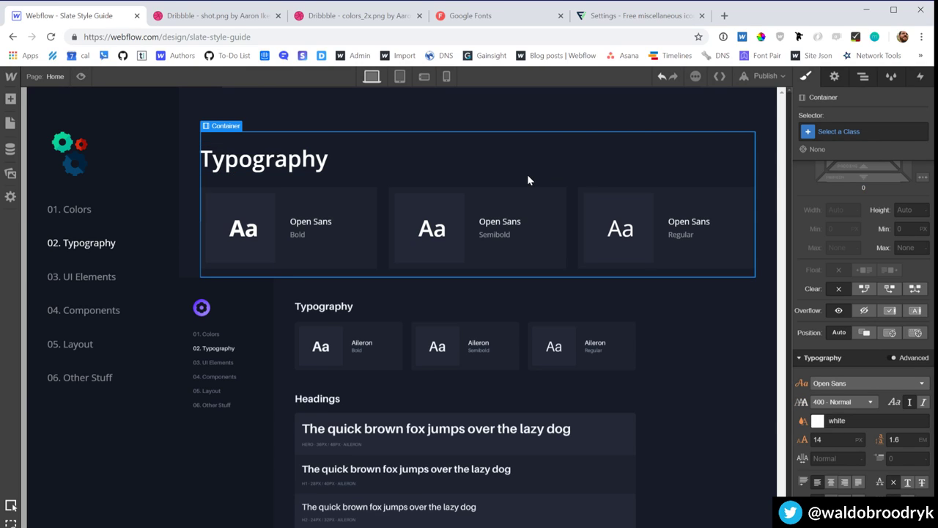
key(ctrl+v)
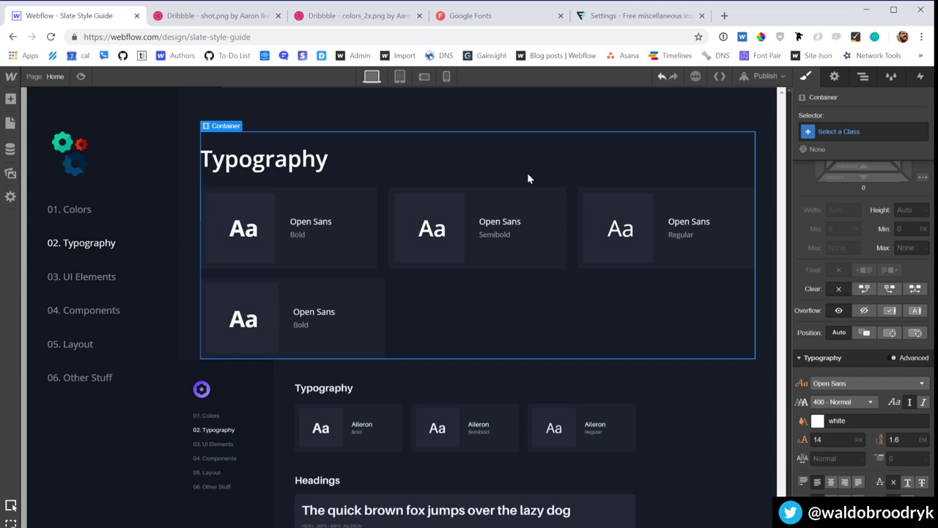
key(ctrl+z)
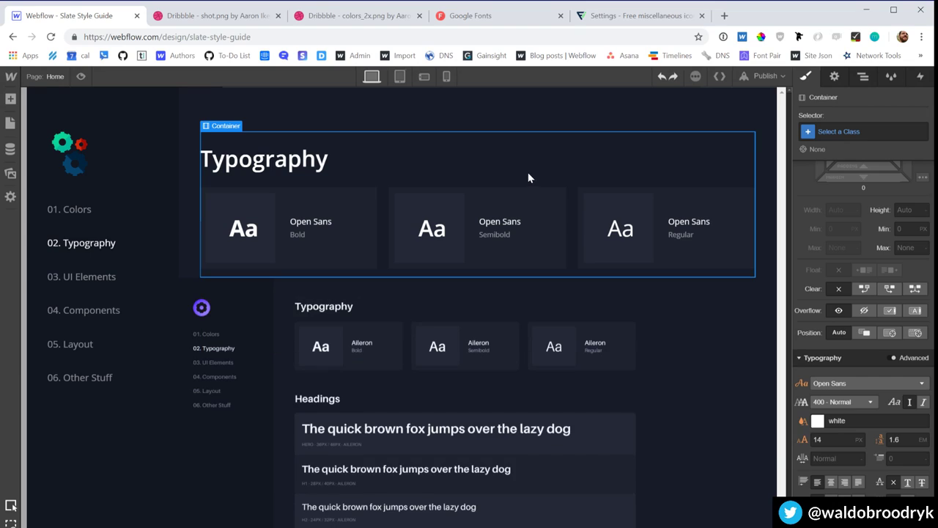
Step: Copy the Typography H1 heading and paste it into its container below the row of font cards
click(318, 166)
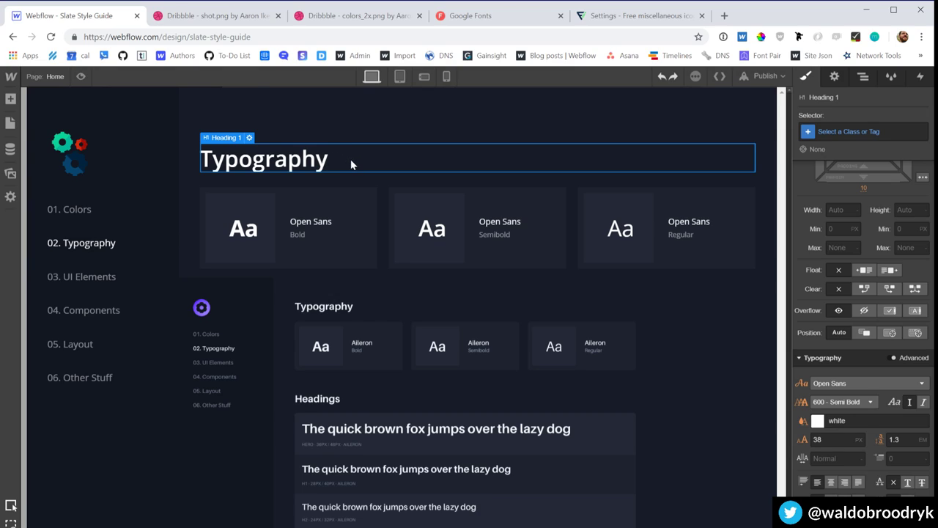
key(ctrl+Up)
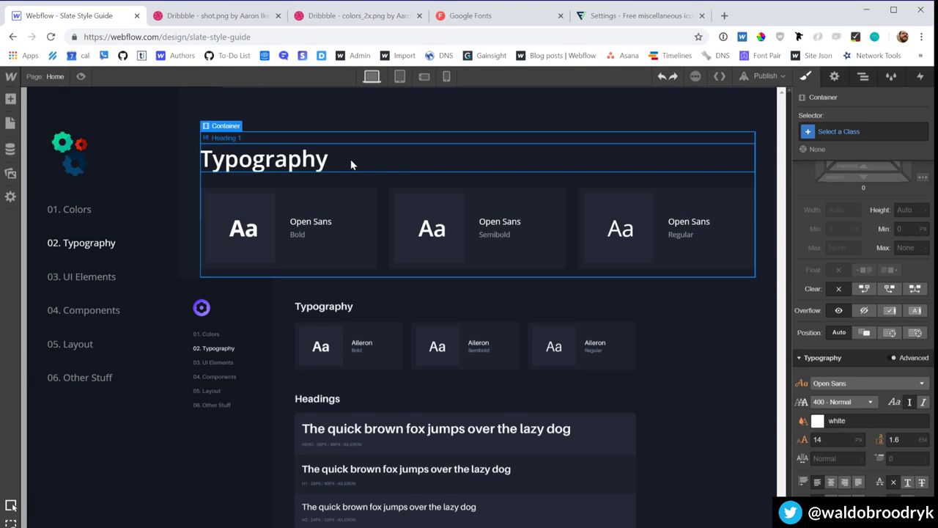
click(350, 159)
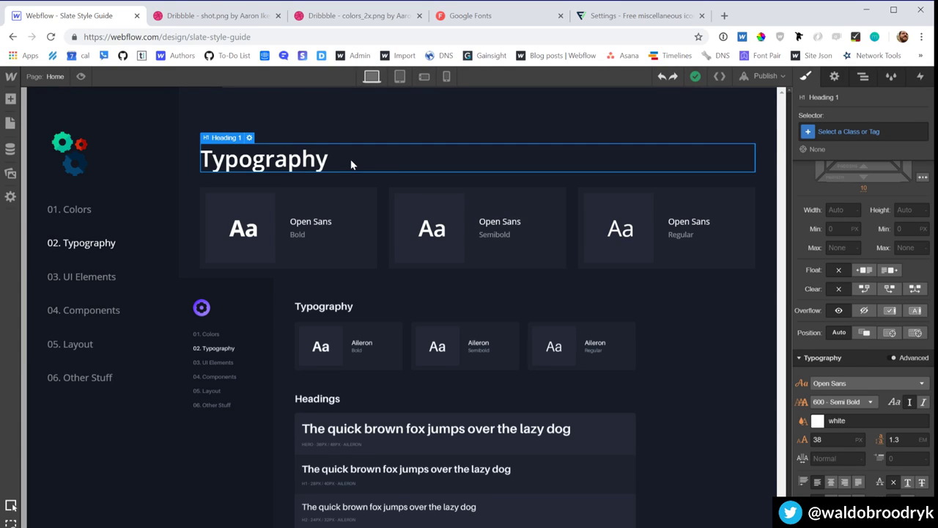
key(Up)
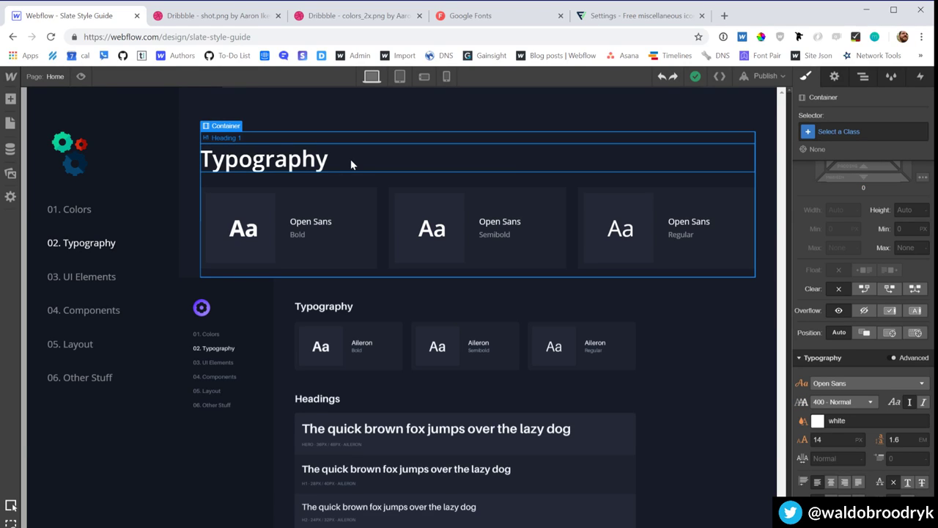
click(350, 164)
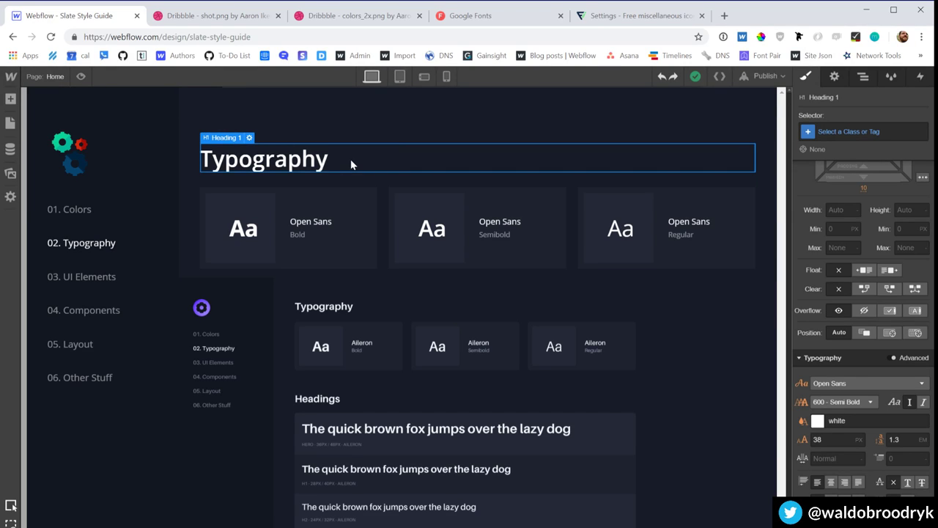
key(Up)
click(350, 164)
key(Up)
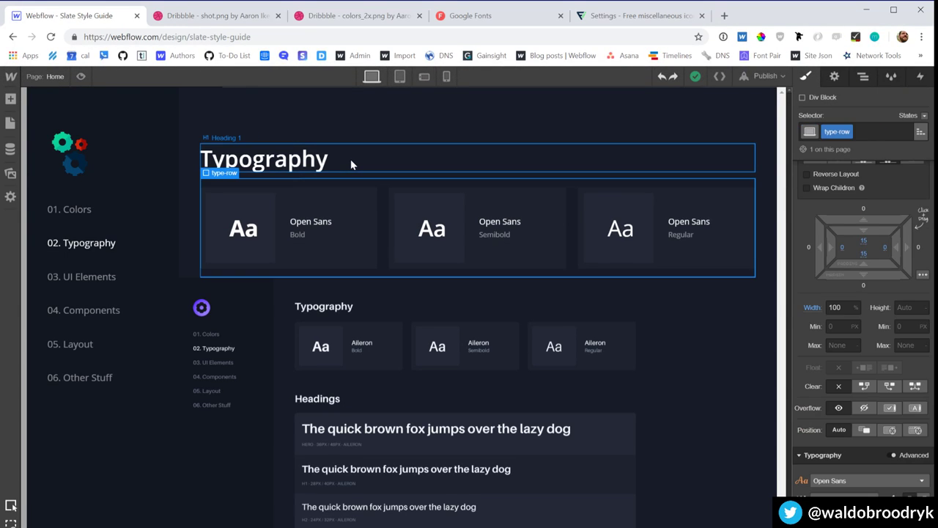
click(350, 162)
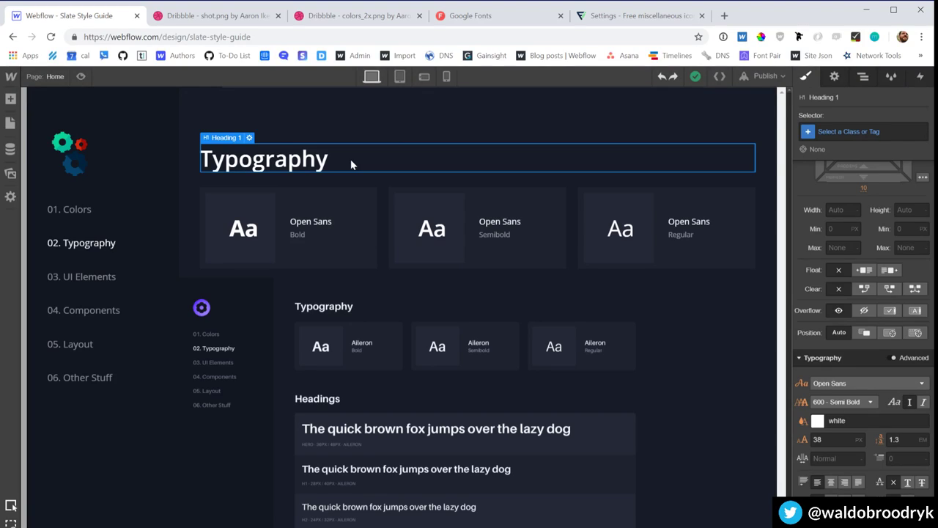
key(Up)
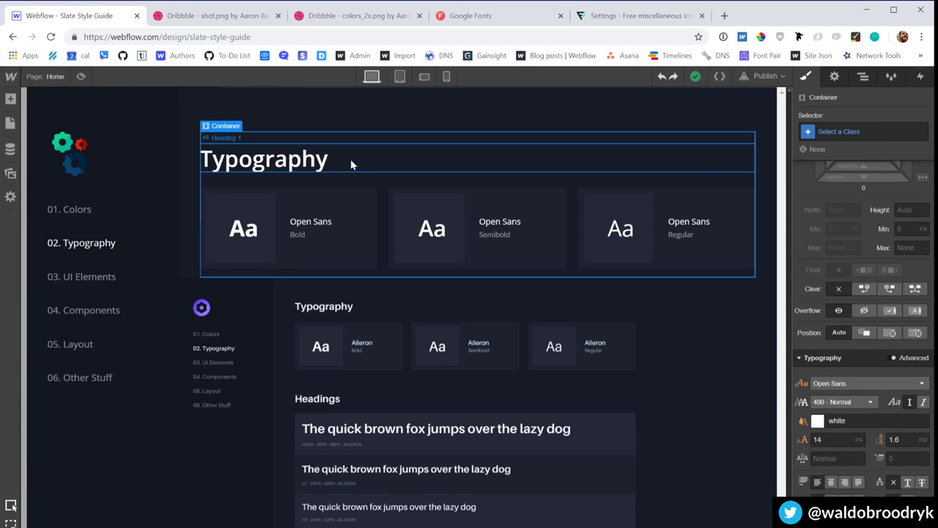
key(ctrl+v)
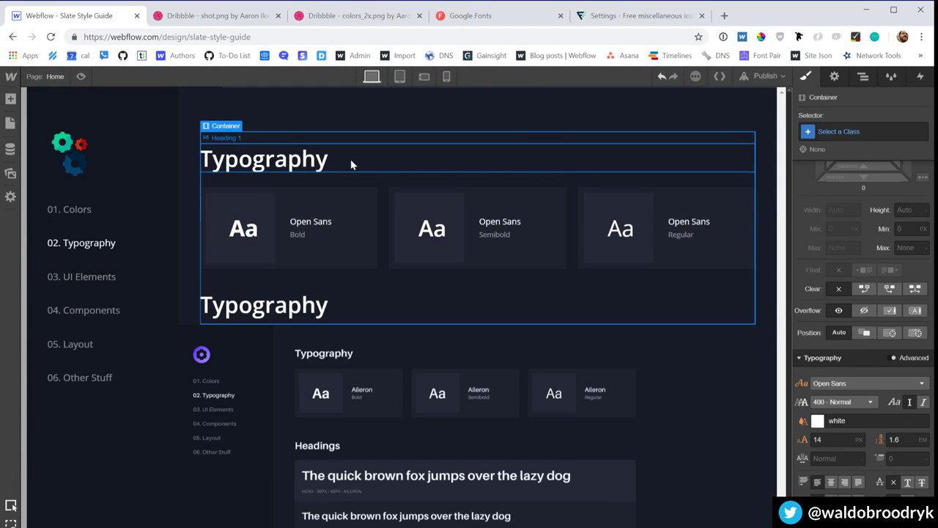
Step: Change the pasted heading's text to "Headings" and set its heading type to H2
double_click(309, 305)
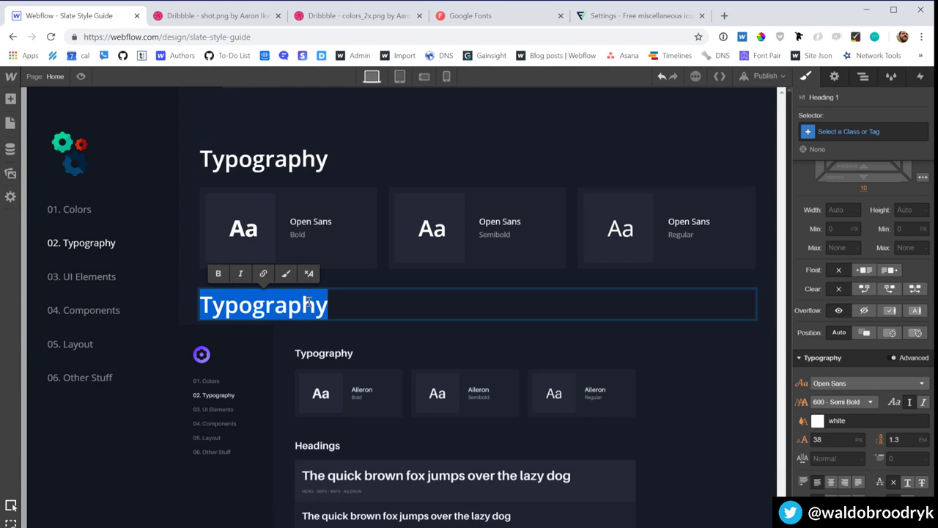
text(Headings)
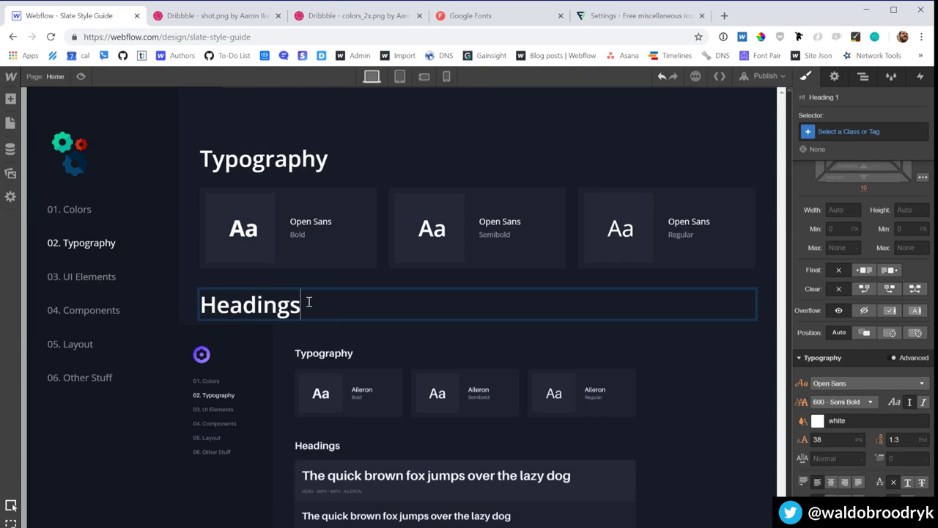
key(Escape)
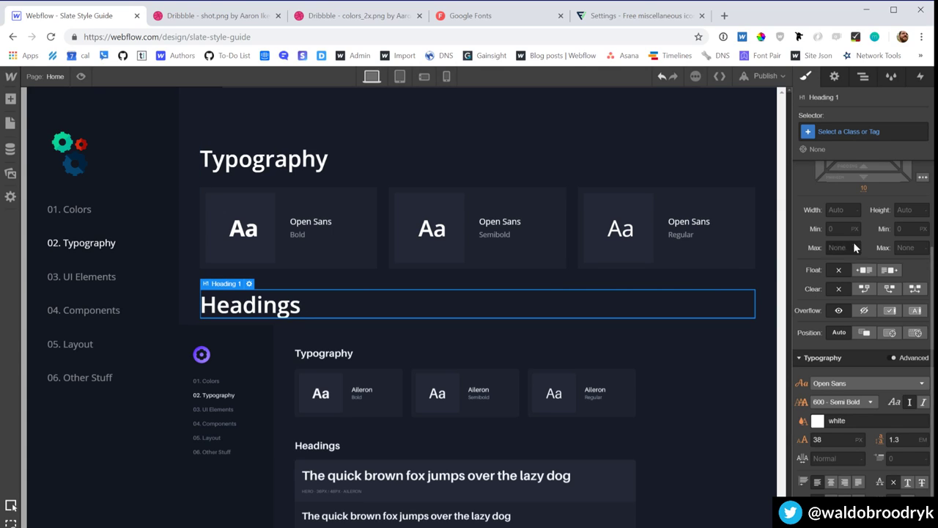
key(d)
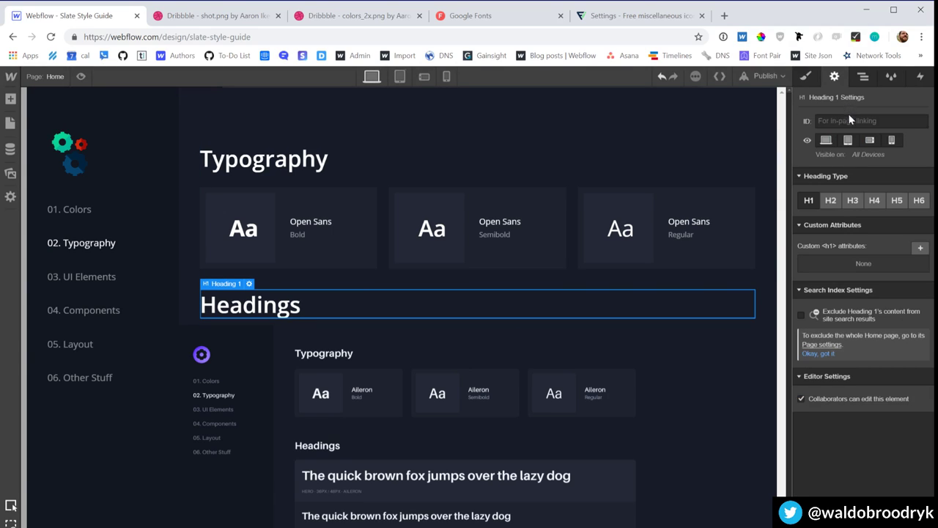
click(831, 203)
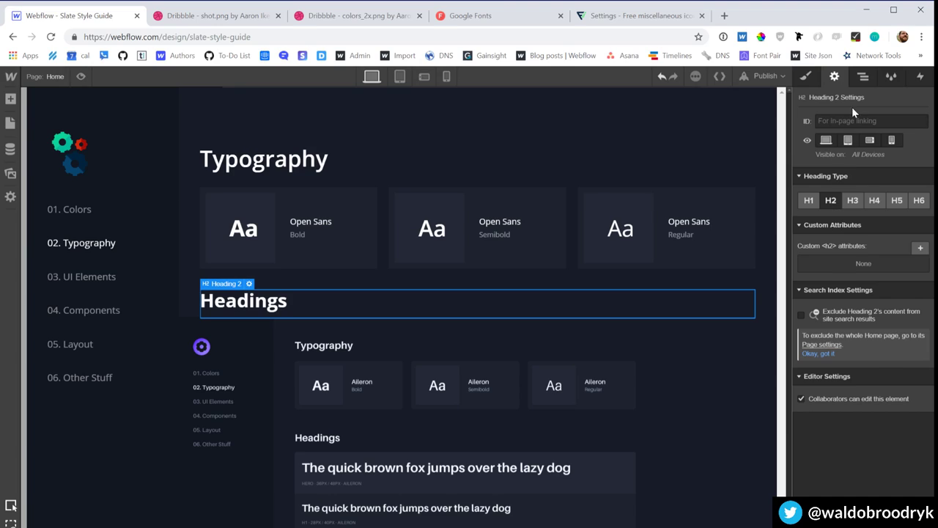
Step: Set the font weight of the All H2 Headings tag to 600 - Semi Bold
key(s)
click(844, 130)
click(843, 302)
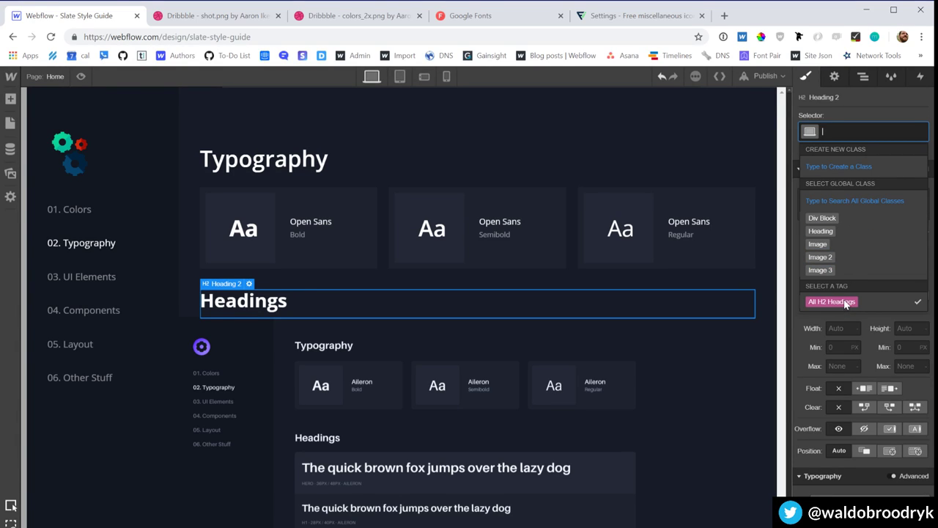
scroll(824, 467, down, 1)
scroll(823, 467, down, 1)
click(840, 460)
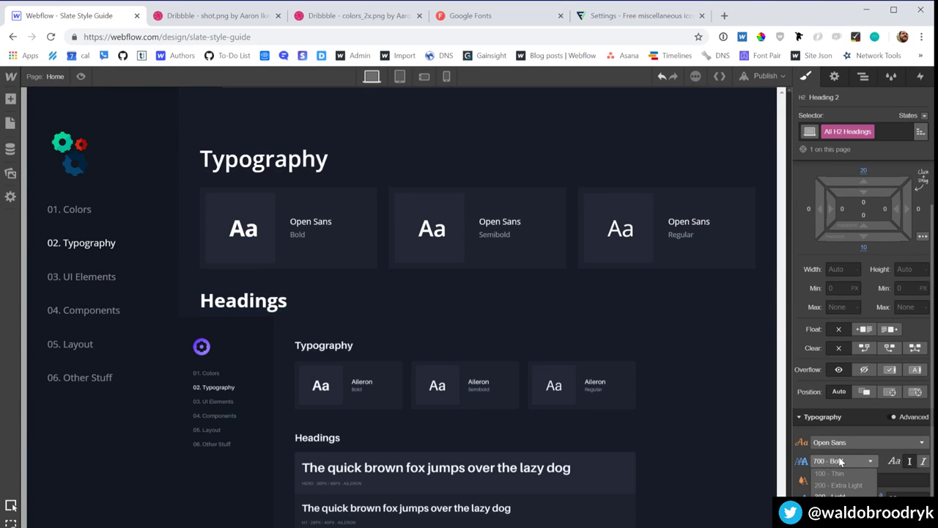
key(Escape)
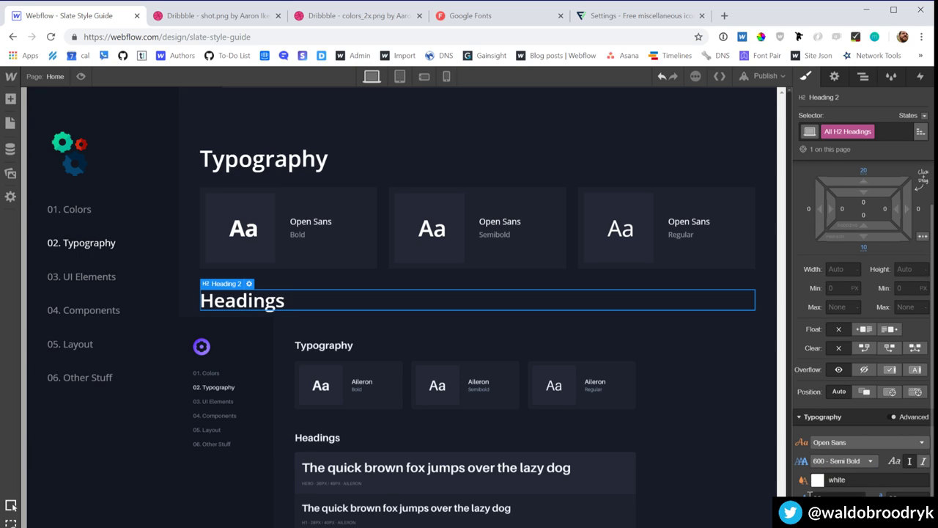
Step: Add a div block directly below the "Headings" heading and give it the new class heading-row
click(601, 300)
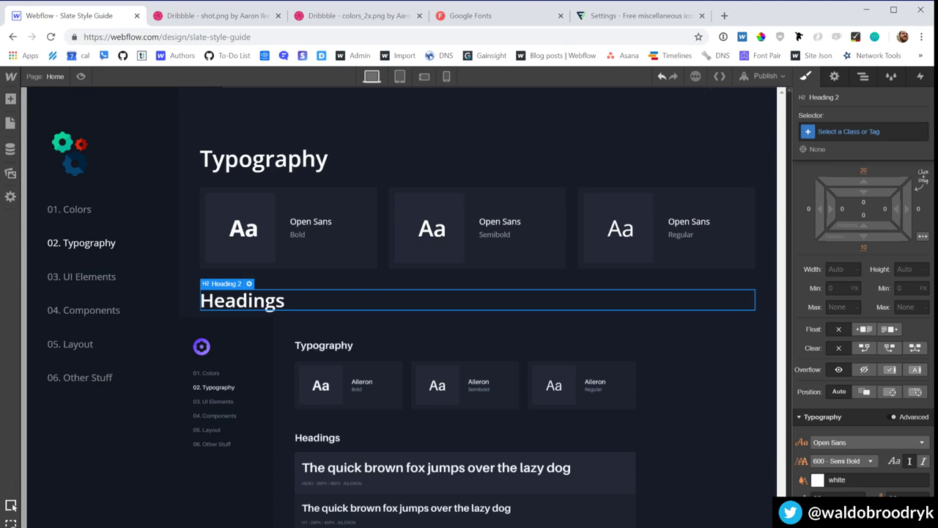
scroll(383, 486, down, 1)
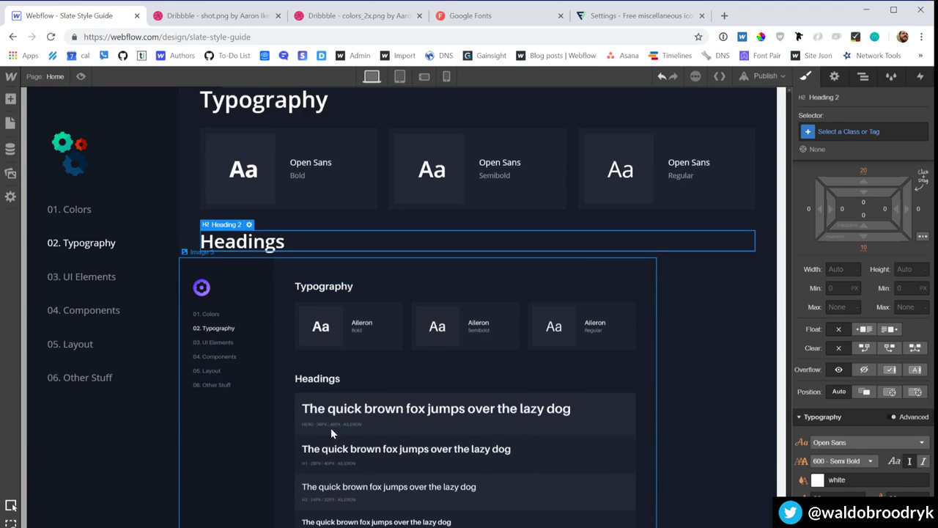
scroll(337, 455, down, 2)
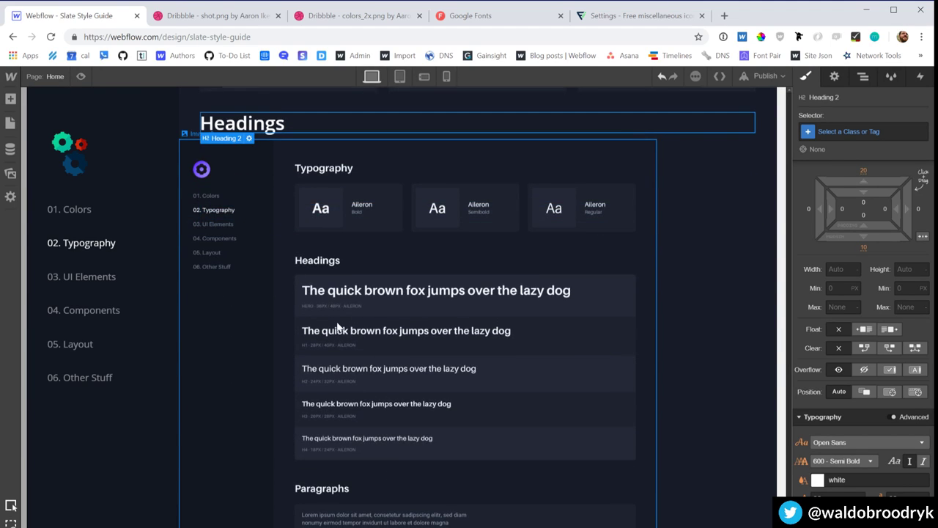
scroll(367, 392, up, 2)
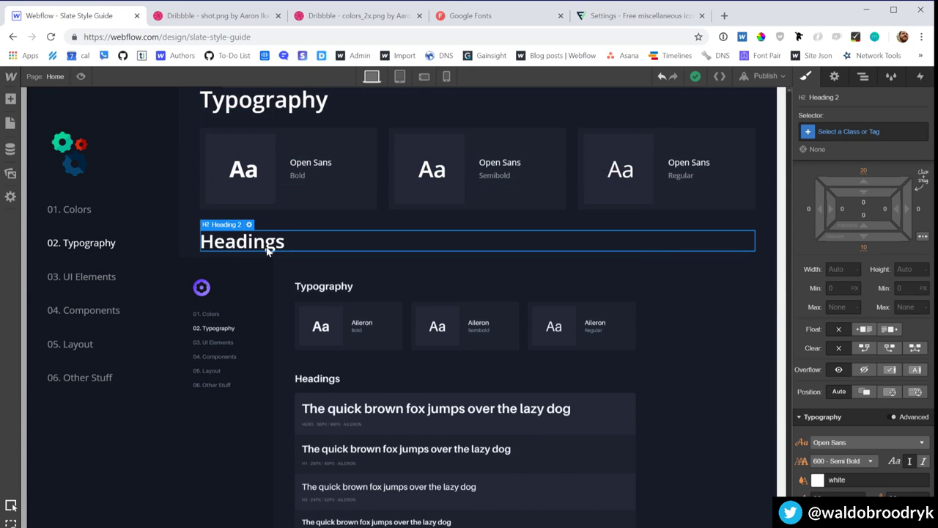
scroll(267, 251, up, 1)
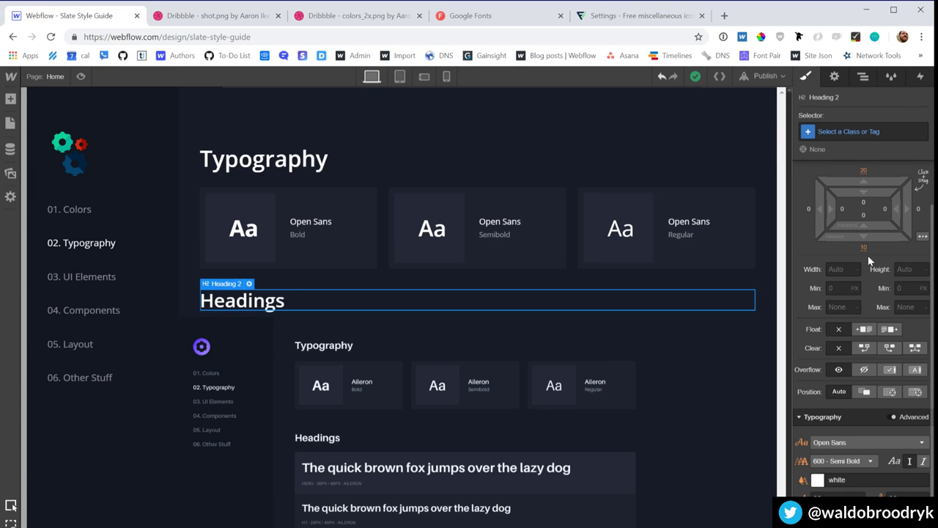
key(a)
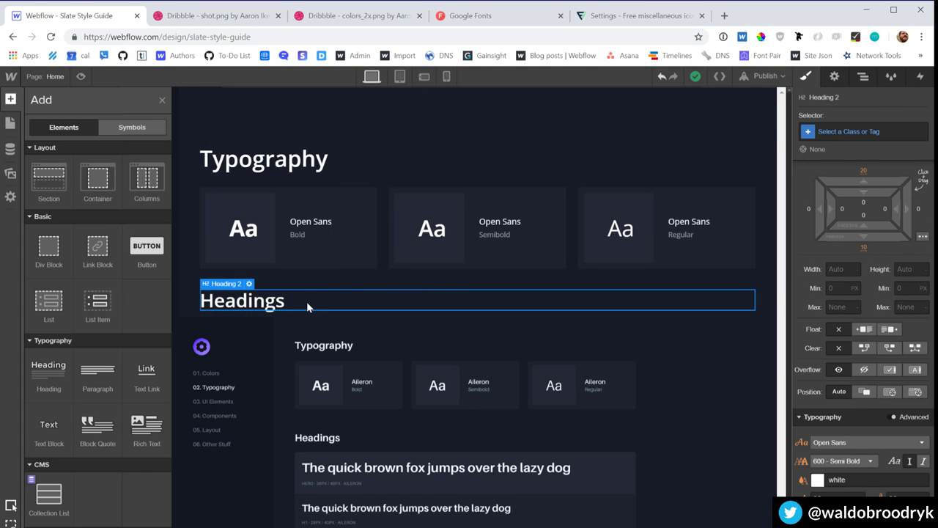
click(48, 249)
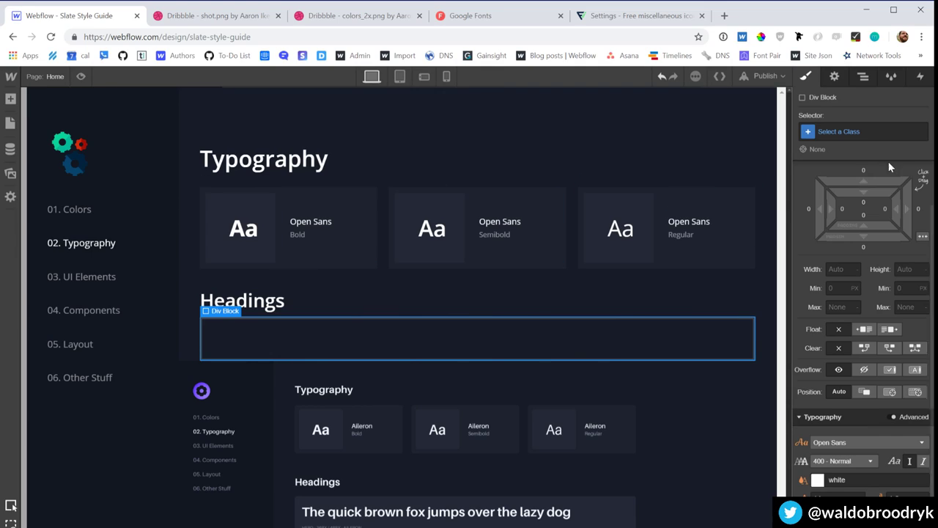
click(872, 131)
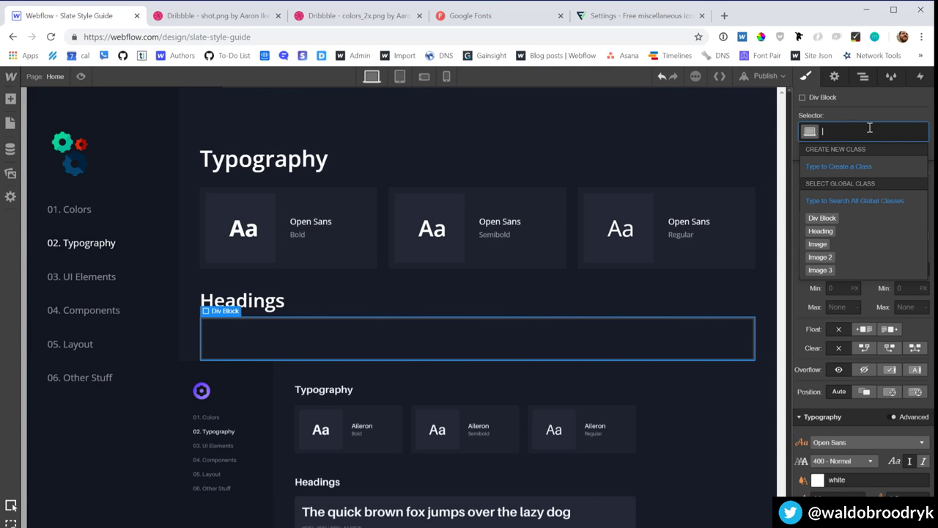
text(heading-row)
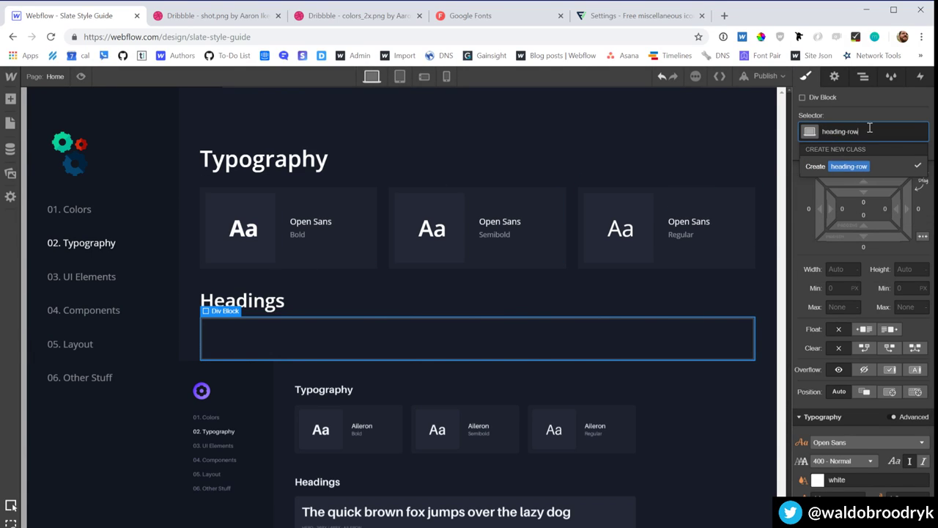
key(Return)
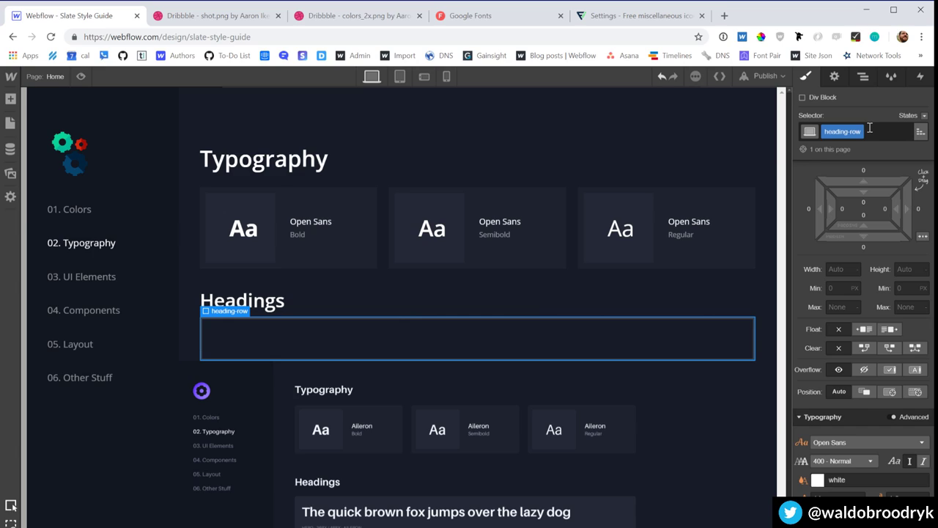
Step: Set the heading-row div's width to 100% and its position to relative
click(836, 269)
text(100%)
key(Return)
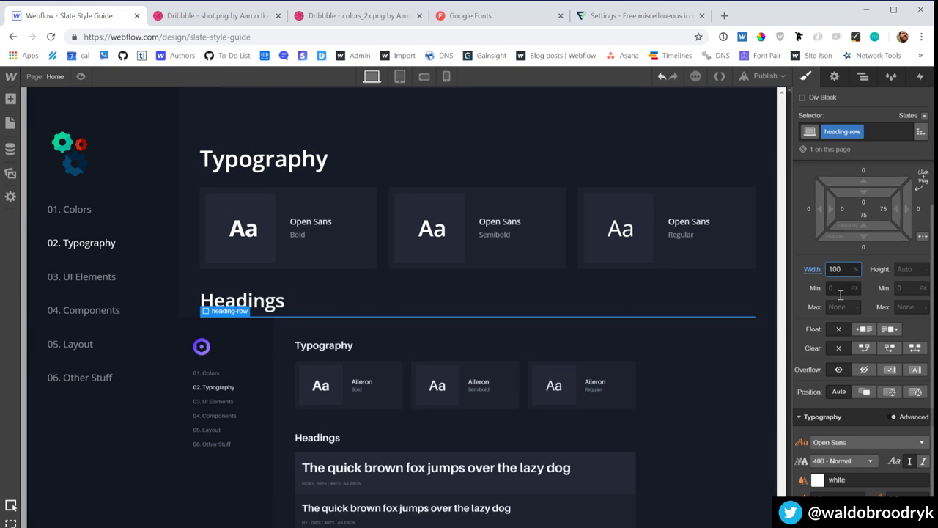
click(870, 390)
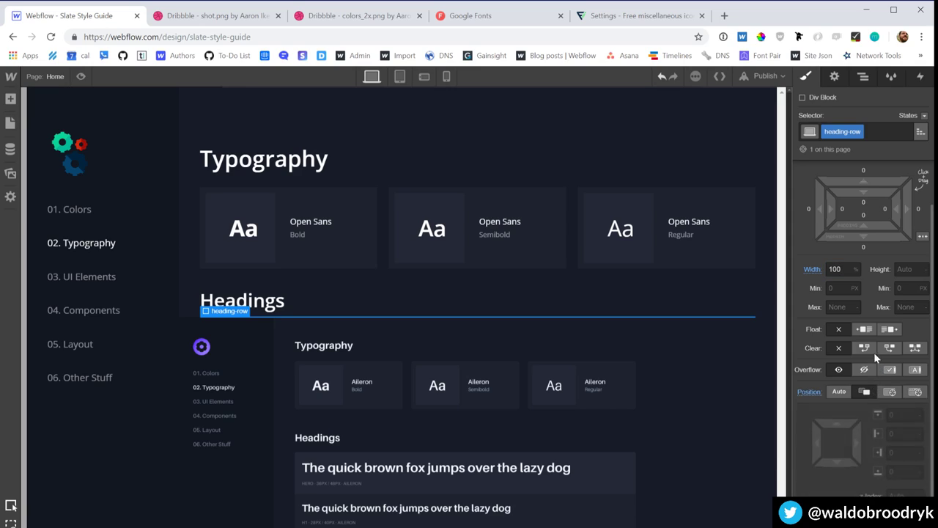
Step: Set the heading-row div to clear left and give it a top margin of 25 px
click(864, 348)
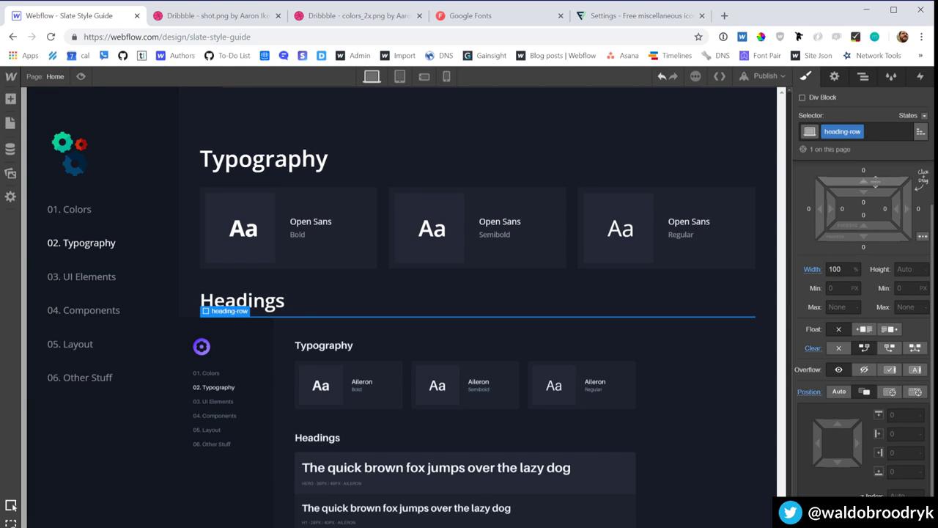
scroll(872, 208, up, 2)
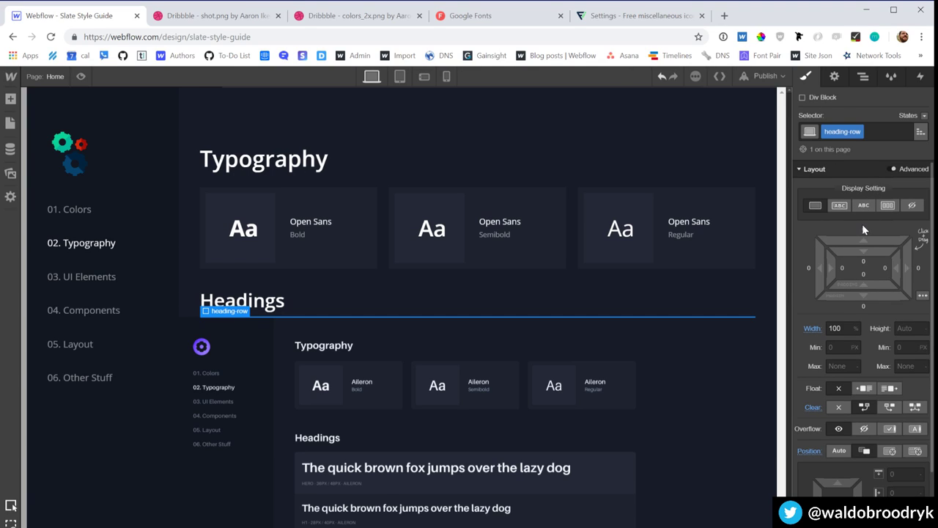
click(862, 230)
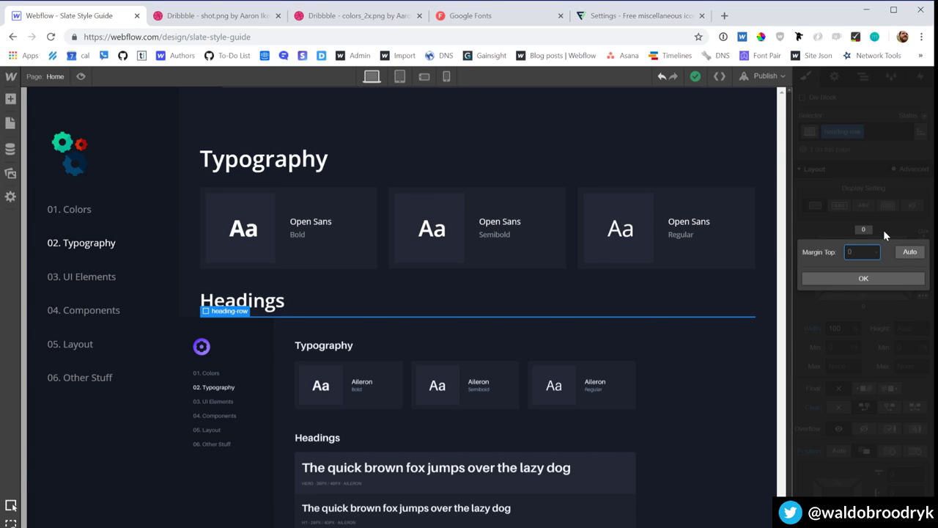
text(25)
key(Return)
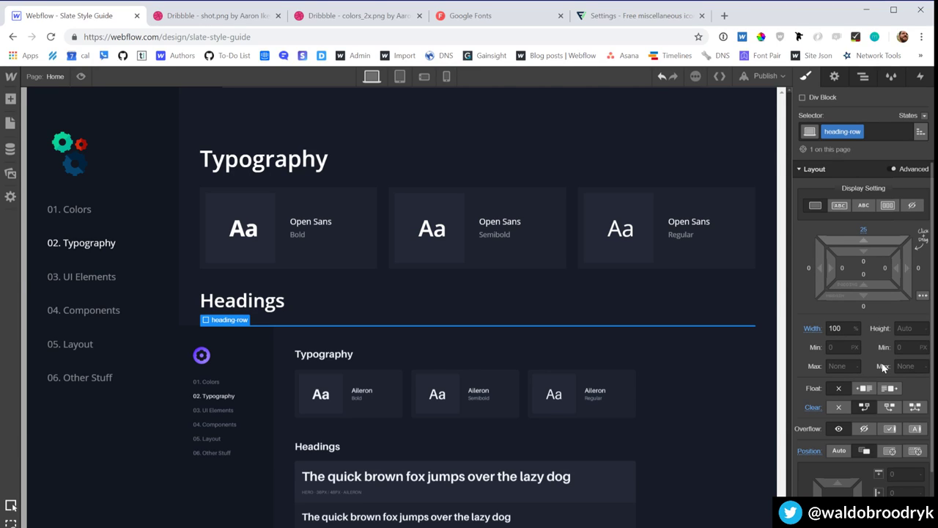
Step: Inspect the background colours of the first font card and its text-highlight box
scroll(883, 367, down, 5)
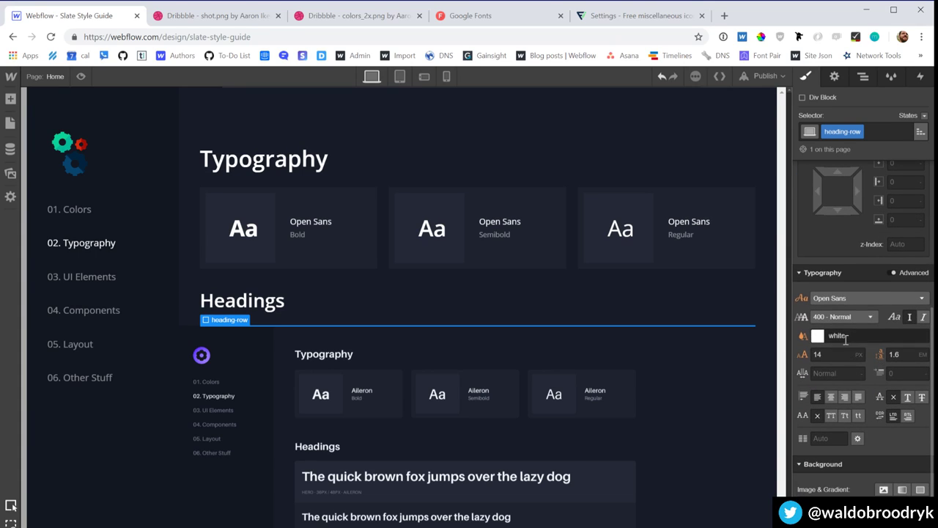
click(373, 244)
scroll(877, 355, down, 1)
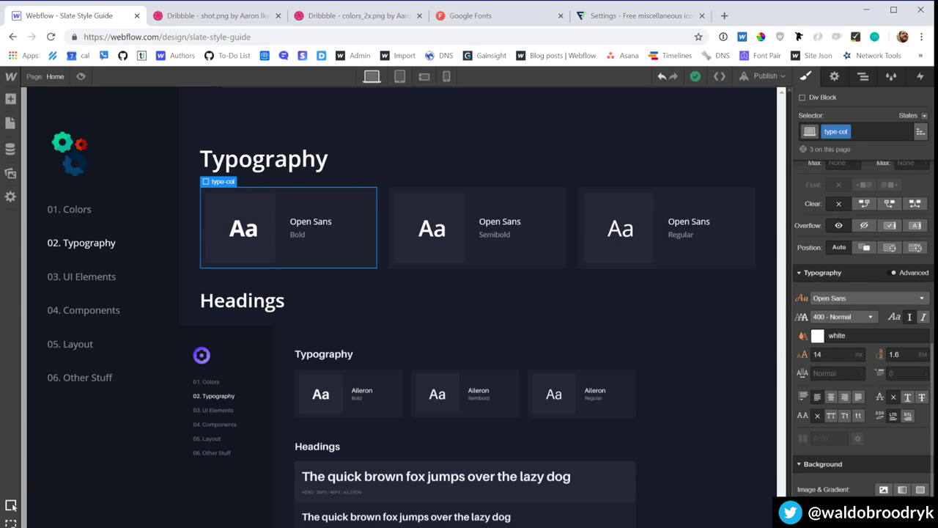
scroll(864, 328, down, 2)
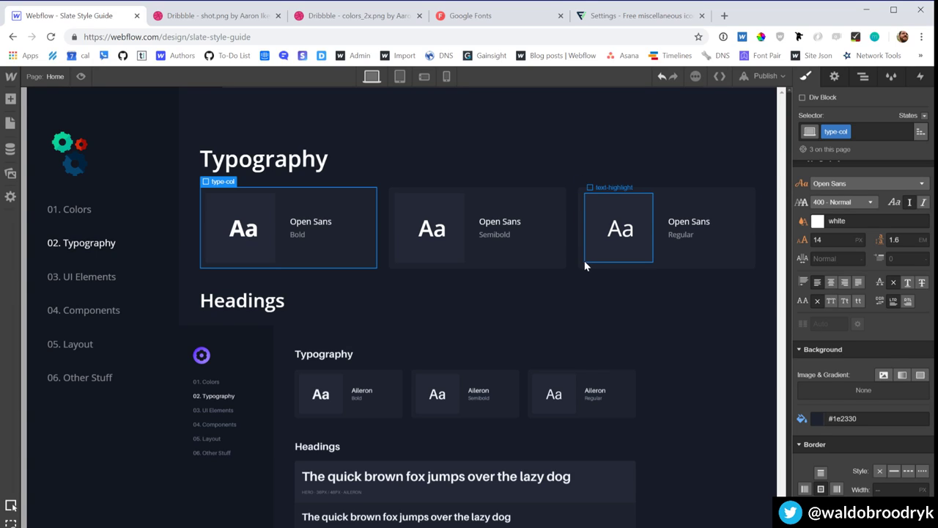
click(266, 214)
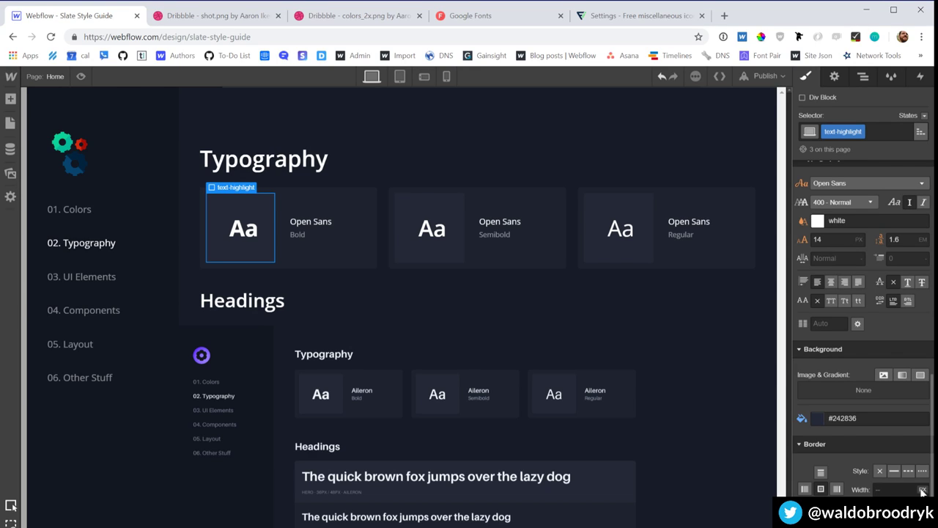
click(628, 307)
click(628, 307)
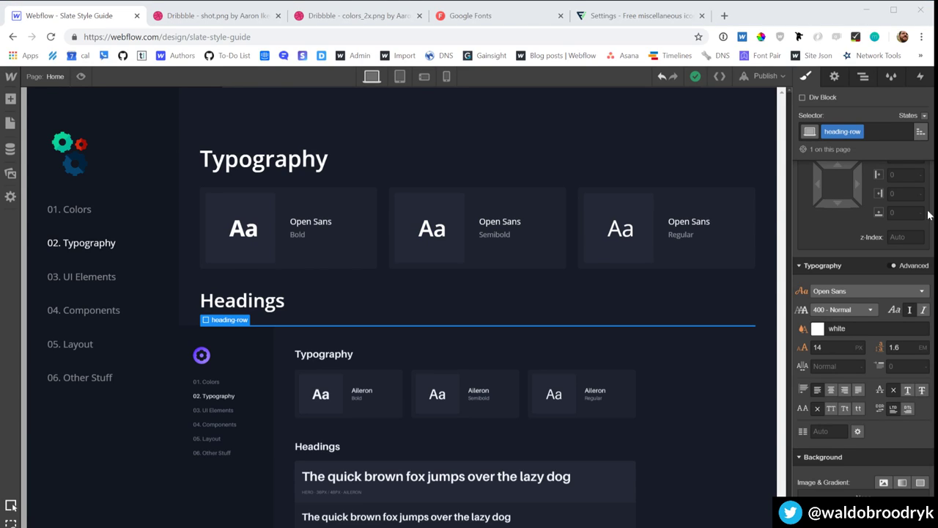
click(606, 125)
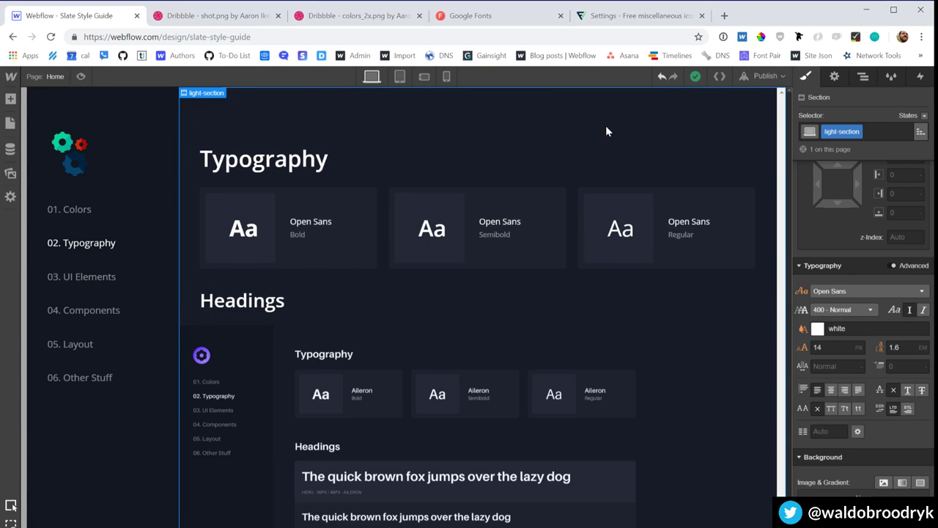
Step: Add a div block inside the heading-row div and give it the new class light-block
click(372, 308)
click(372, 309)
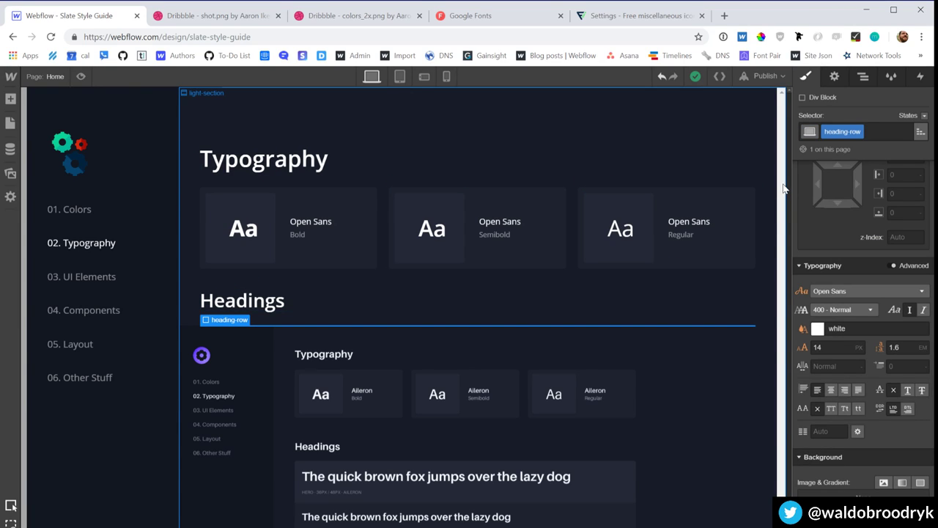
key(a)
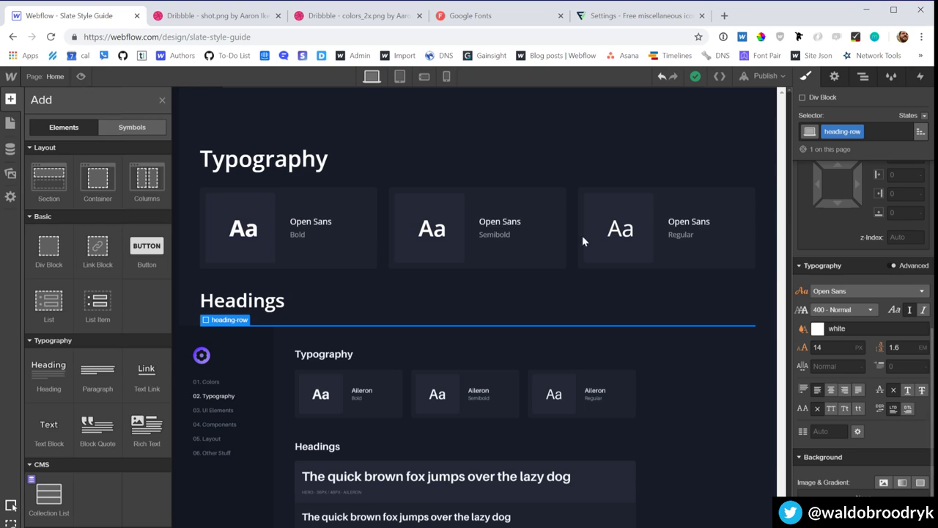
click(38, 255)
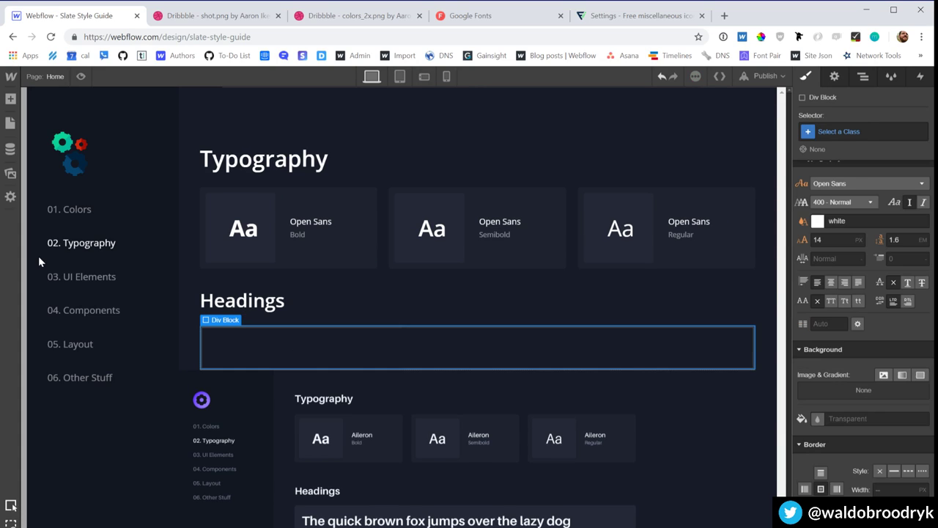
click(846, 131)
text(light)
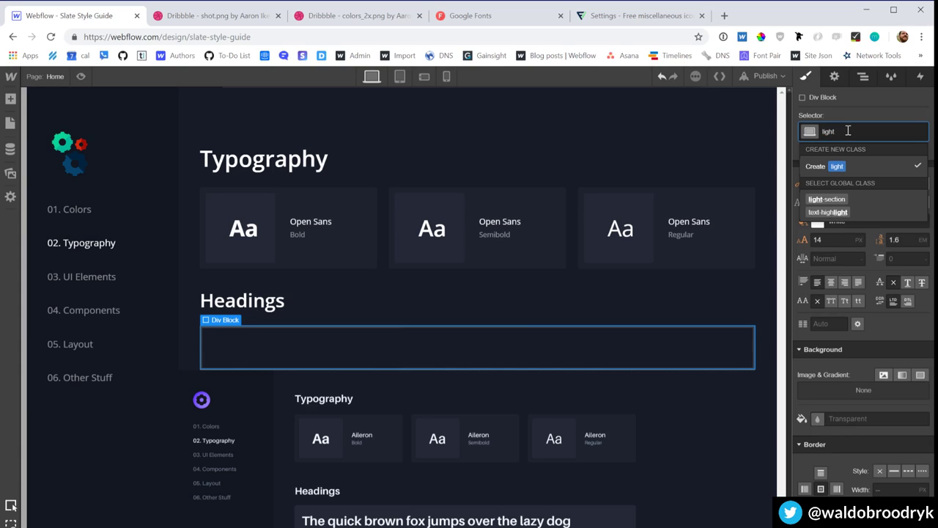
text(-block)
key(Return)
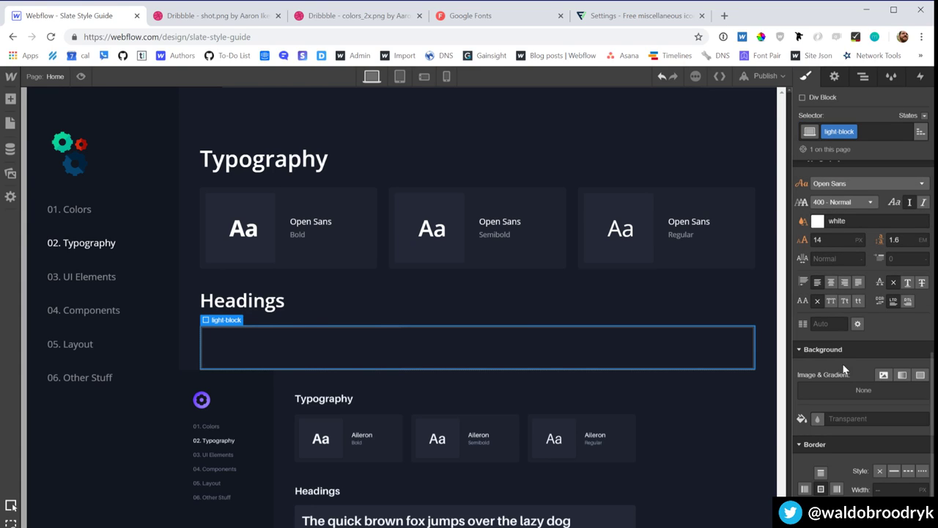
Step: Set the light-block div's width to 100% and its padding to 20 px on all sides
scroll(845, 369, up, 4)
click(830, 246)
text(100%)
key(Return)
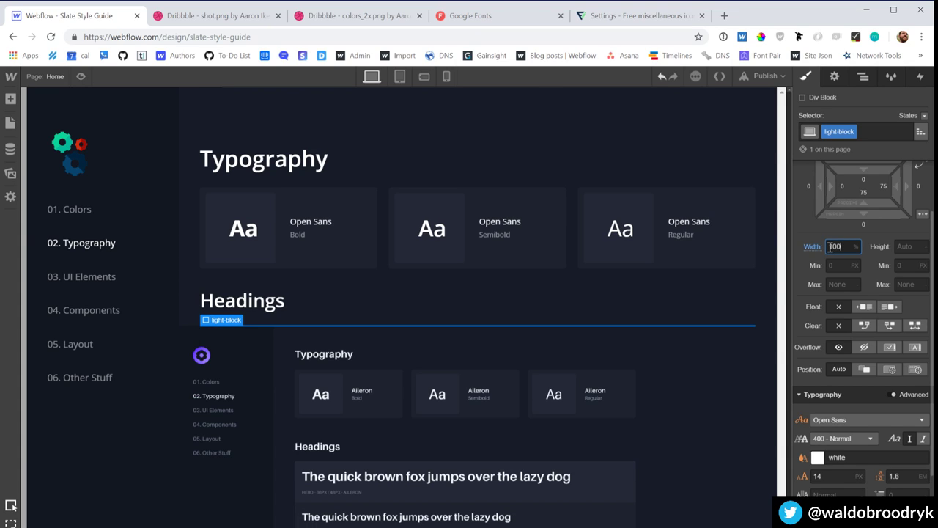
drag(839, 185, 866, 180)
click(562, 194)
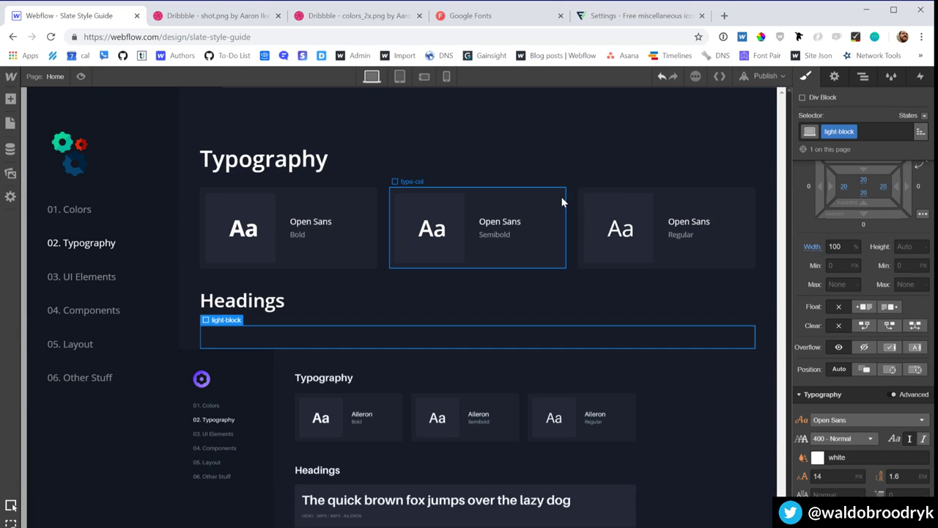
Step: Fill the light-block div's background with the saved Dark blue swatch (#242836)
click(447, 339)
scroll(852, 398, down, 5)
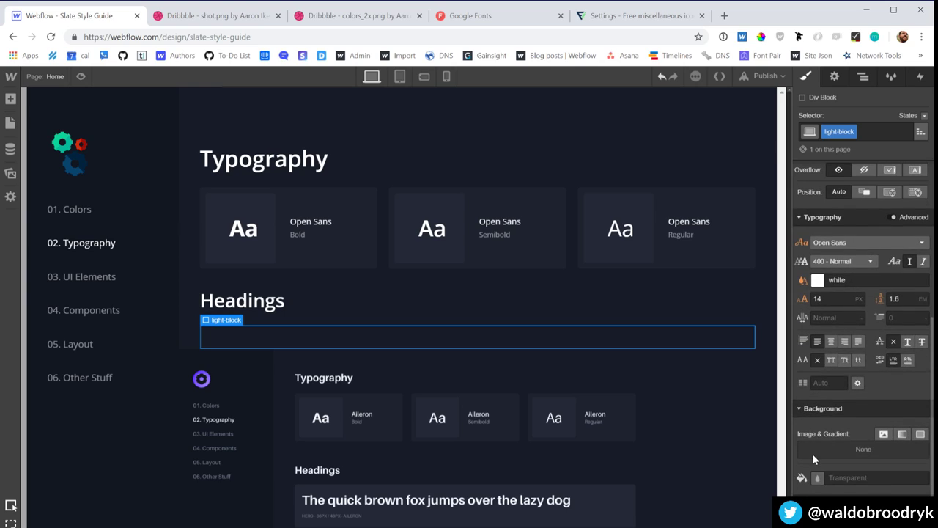
click(817, 477)
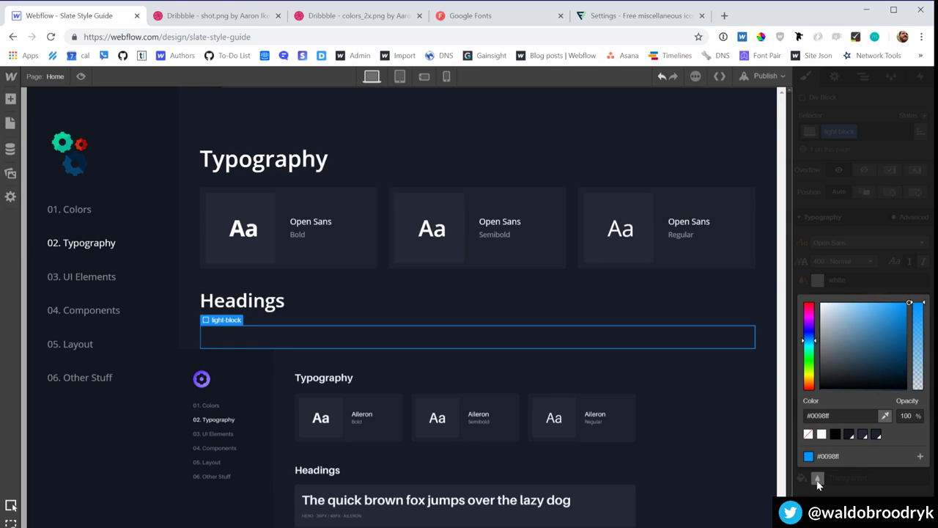
click(861, 434)
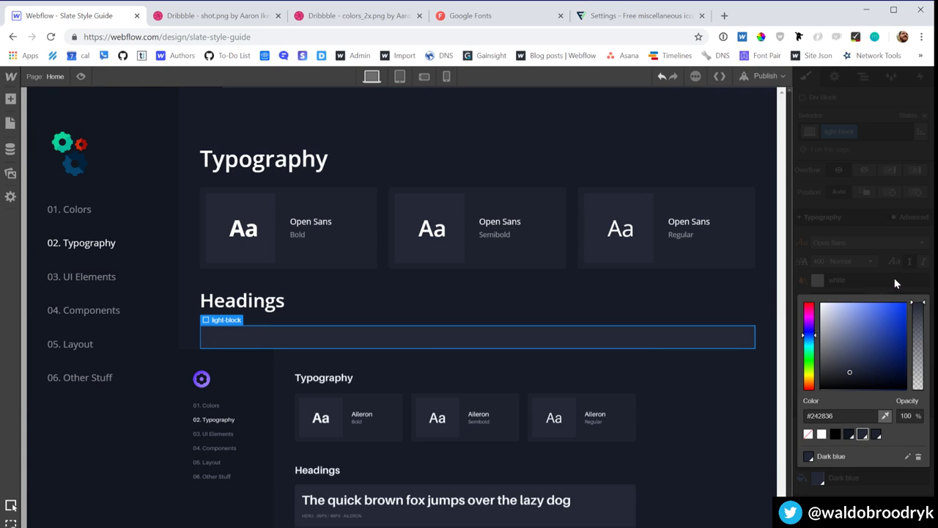
click(871, 270)
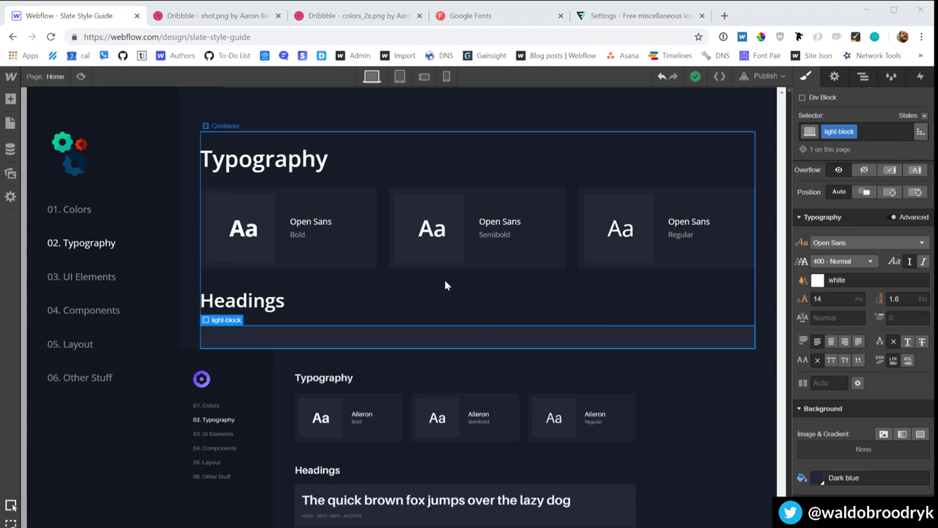
Step: Add an H1 heading inside the light-block div with the text "The quick brown fox jumps over the lazy dog"
key(a)
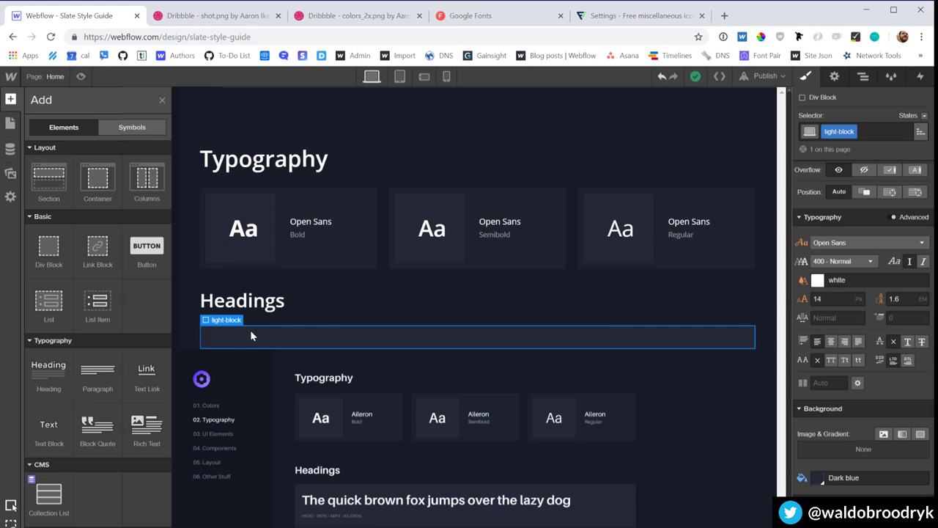
click(37, 368)
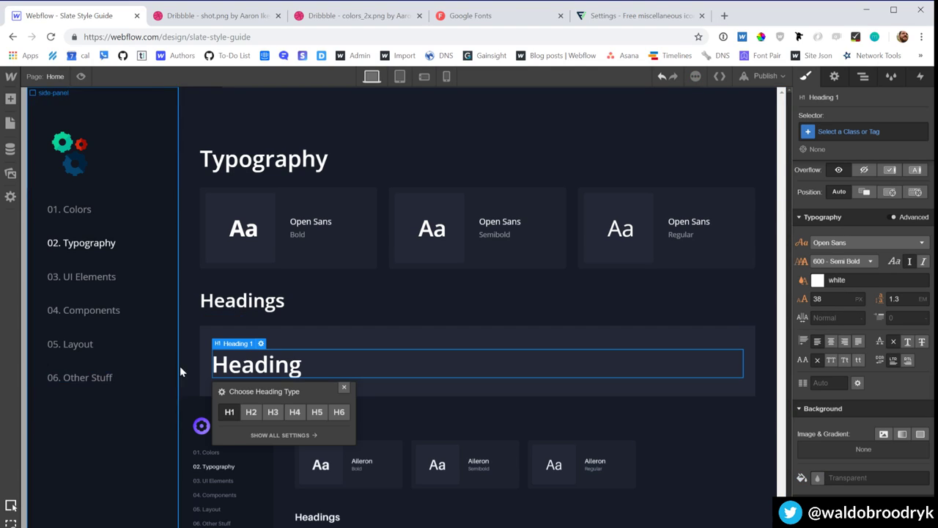
double_click(300, 370)
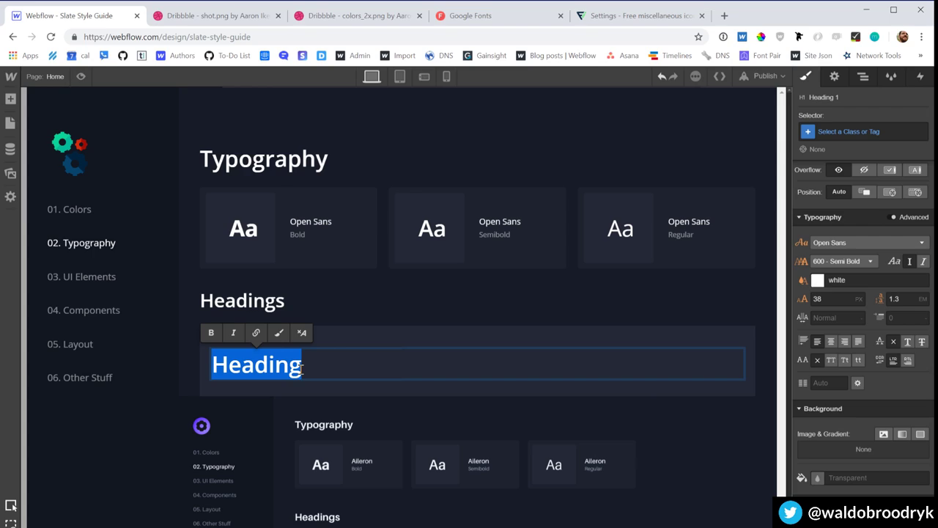
text(The quick brown b)
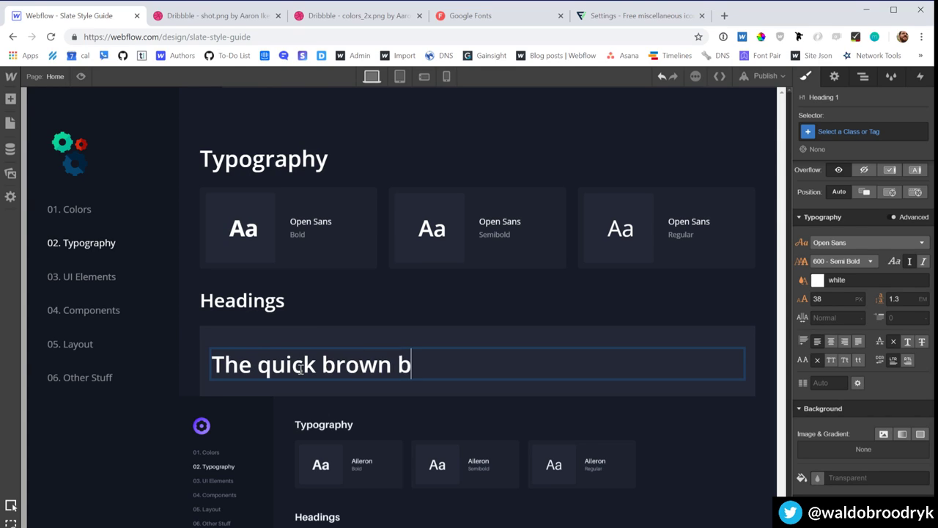
key(BackSpace)
text(fox jumps over the lazy )
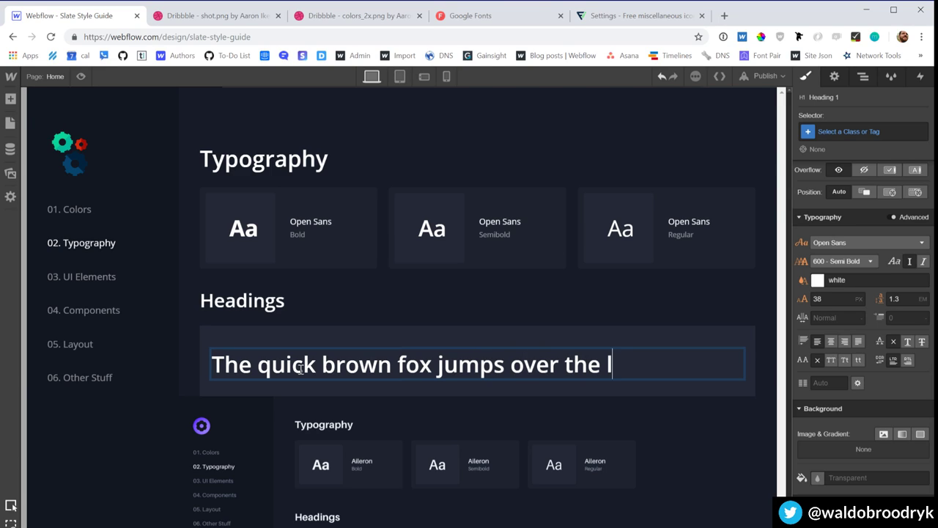
text(dog)
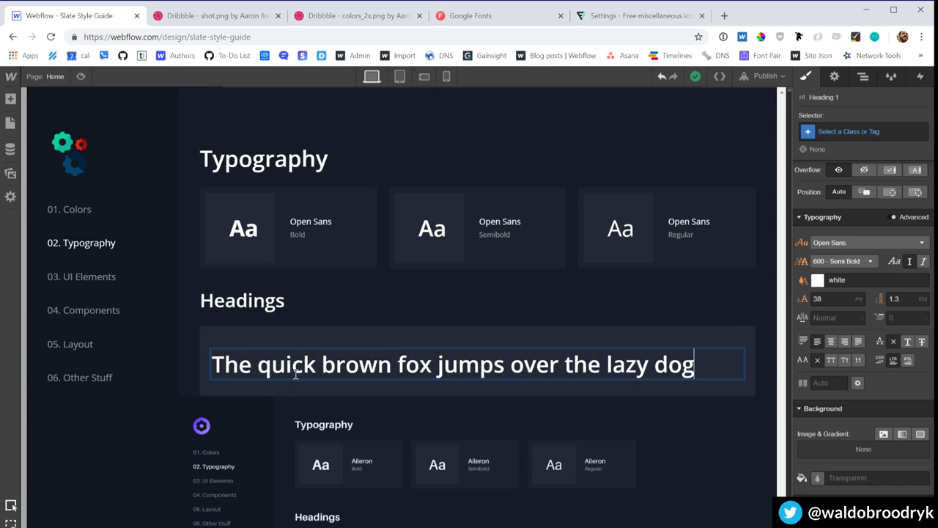
click(304, 335)
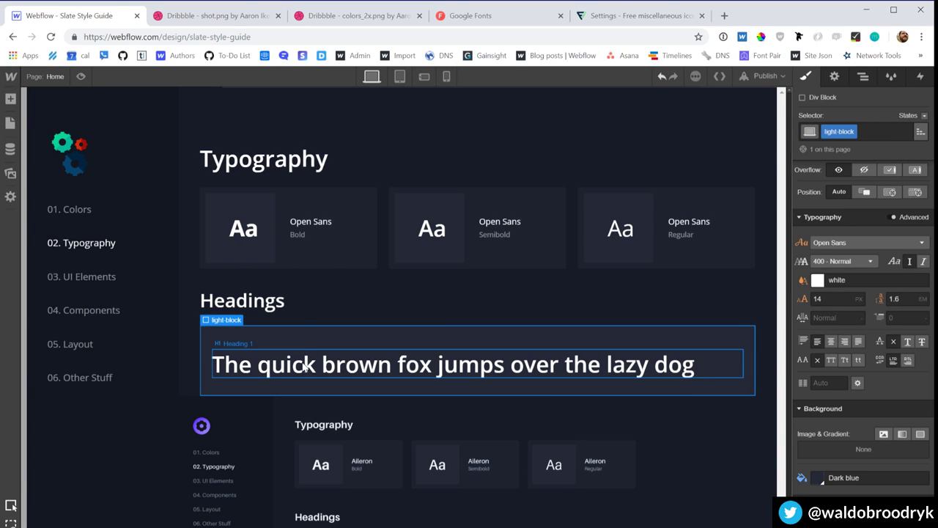
Step: Set the top and bottom margins of the All H1 Headings tag to 0
click(312, 359)
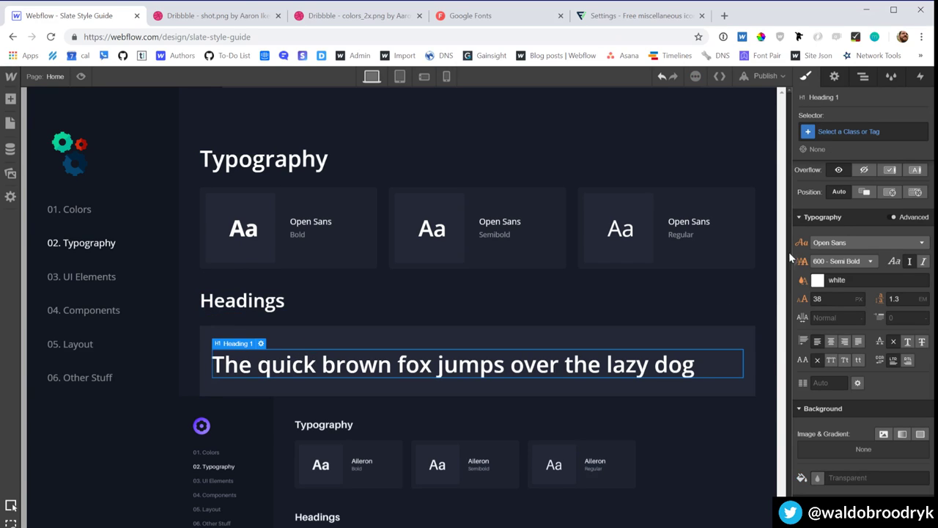
click(873, 131)
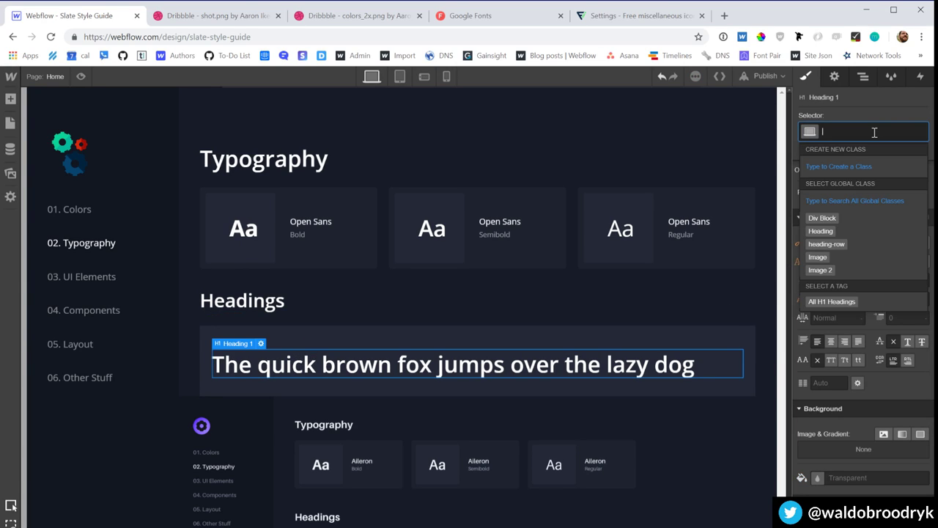
click(831, 303)
scroll(849, 337, up, 3)
click(861, 229)
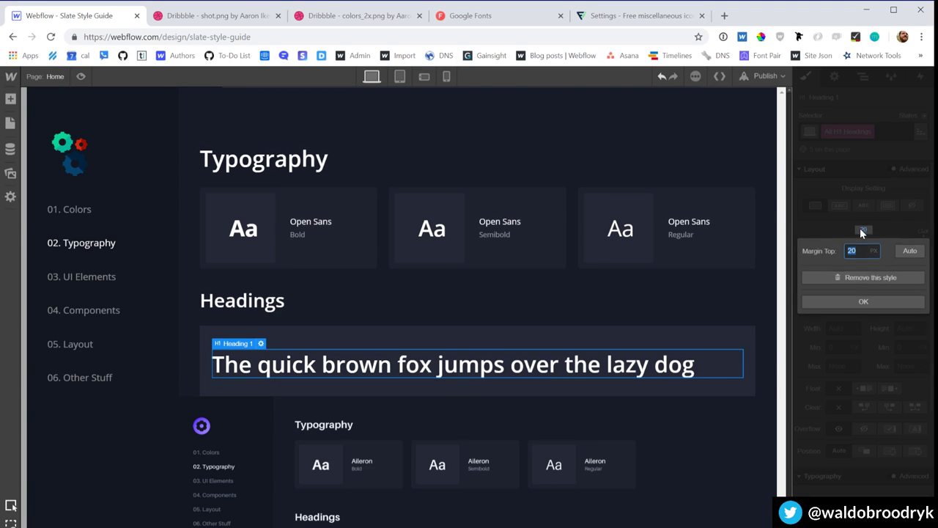
text(0)
key(Return)
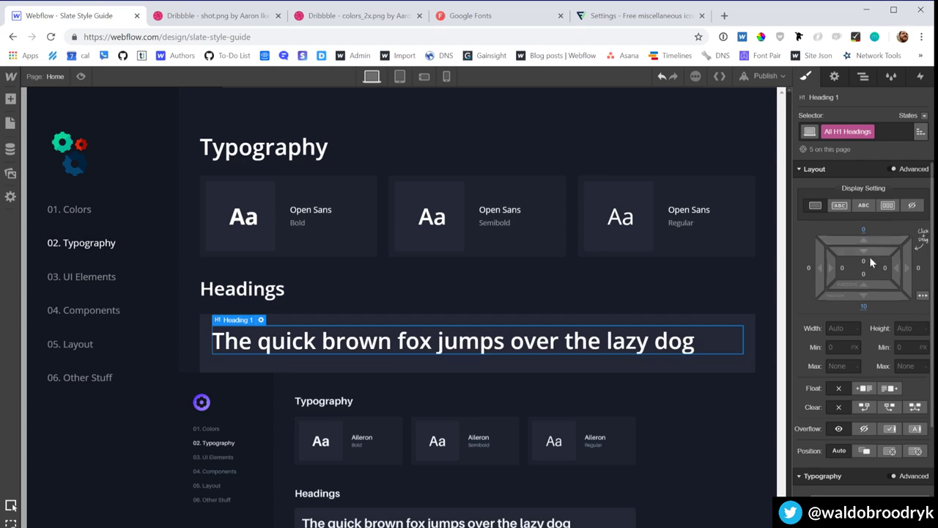
click(864, 305)
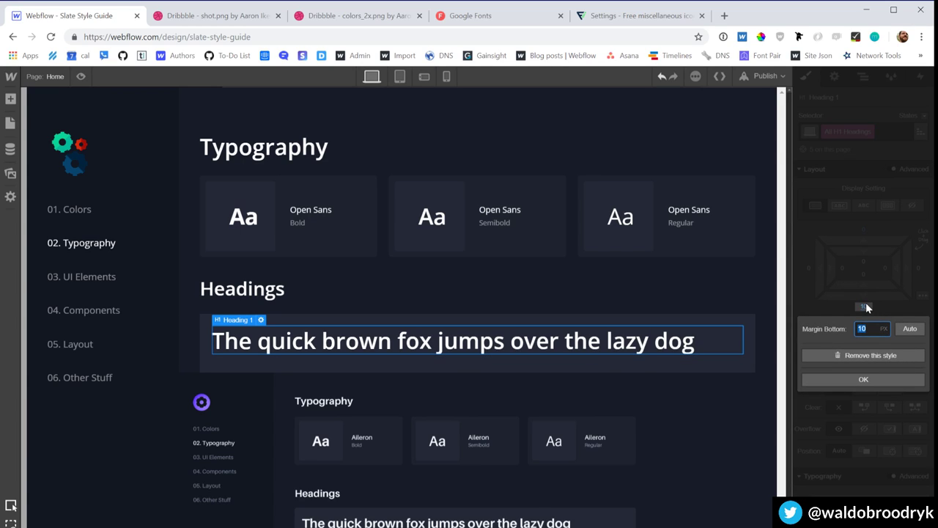
text(0)
key(Return)
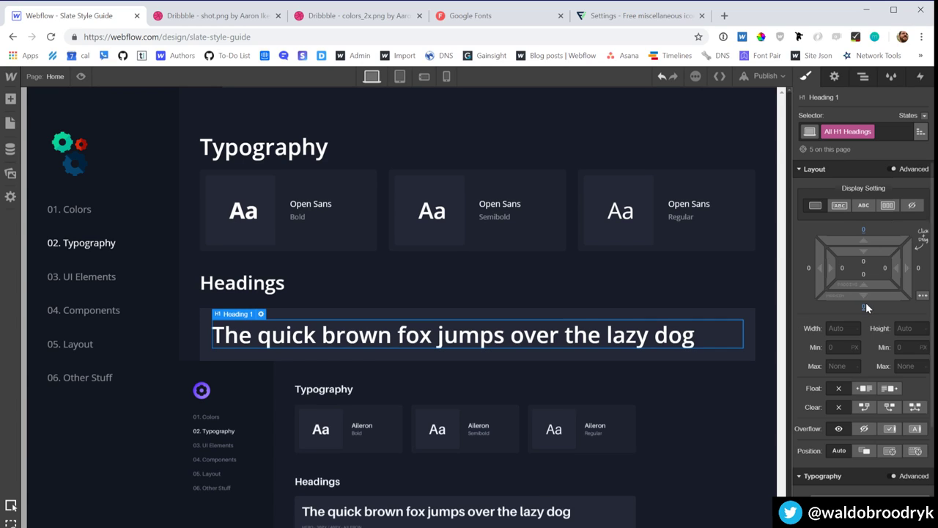
Step: Set the top padding of the type-row block under the Typography heading to 25 px
click(318, 163)
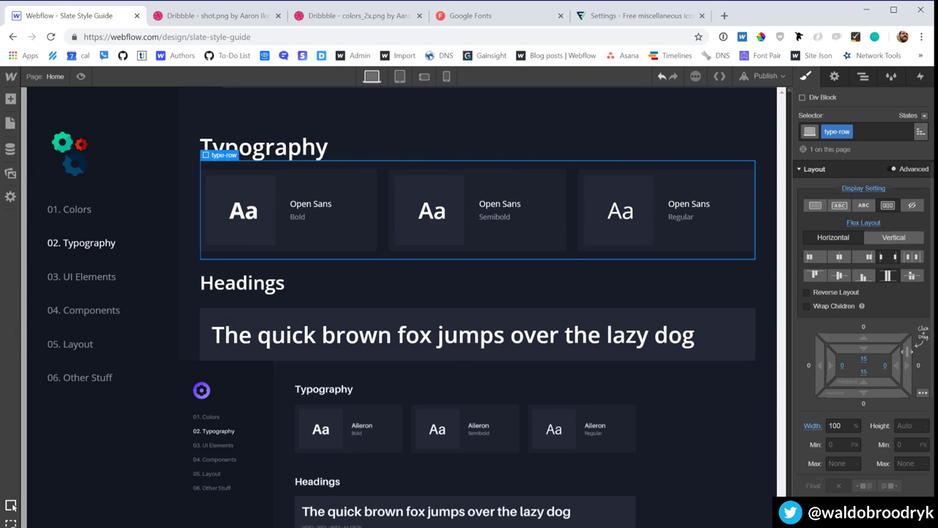
click(863, 358)
text(2)
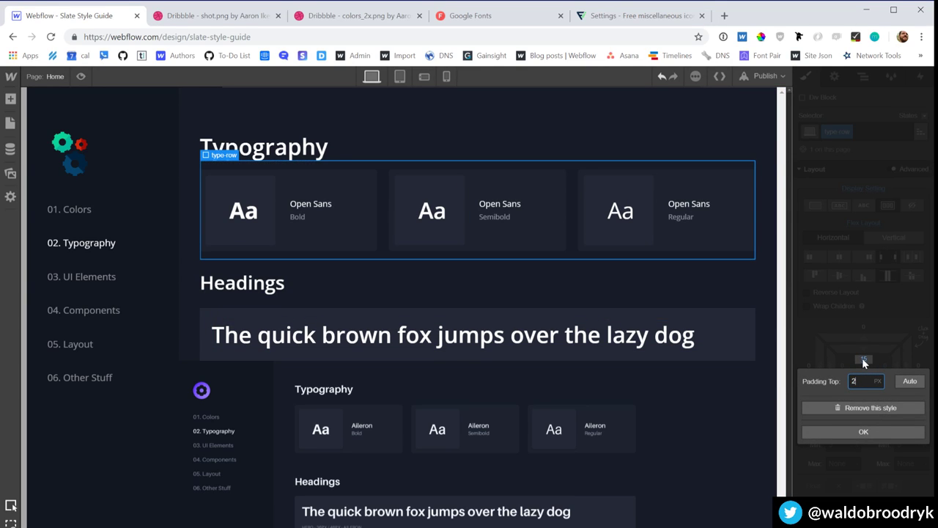
text(5)
key(Return)
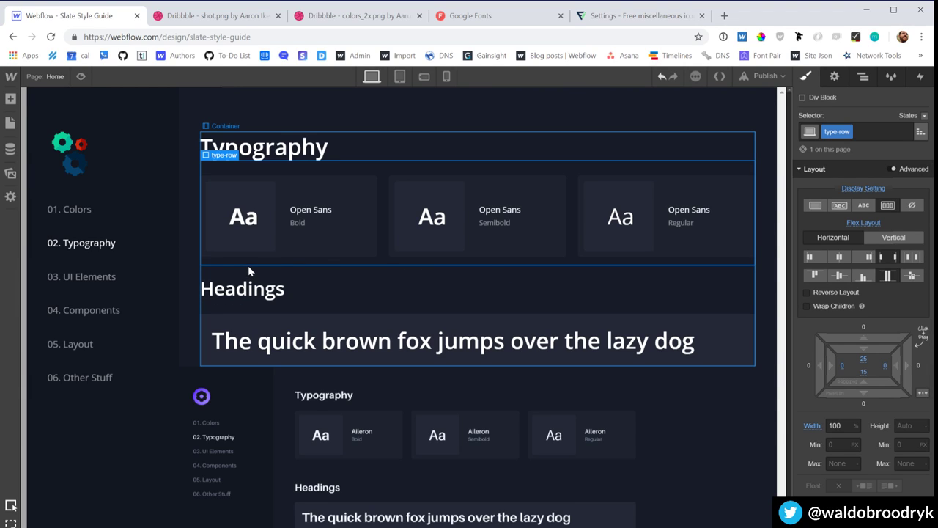
Step: Set the bottom margin of the type-row block to 35 px
click(864, 400)
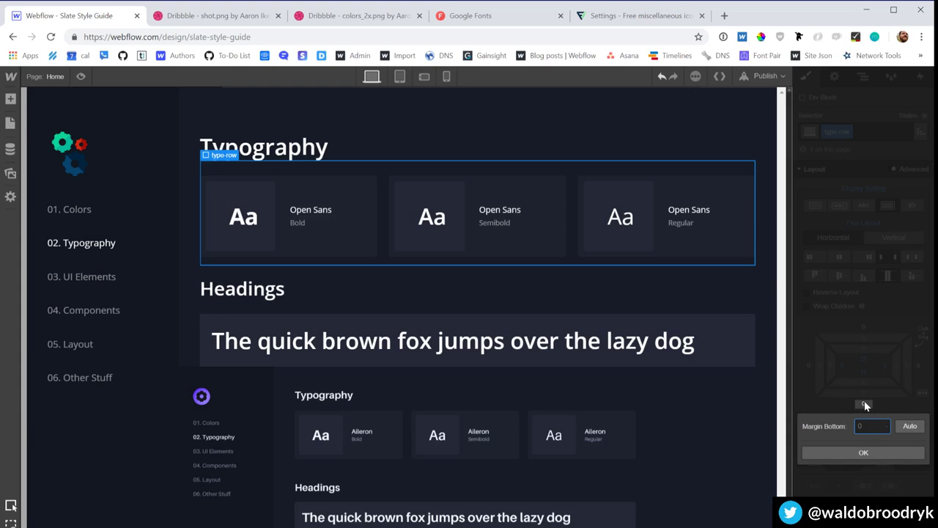
text(25)
key(Return)
click(863, 400)
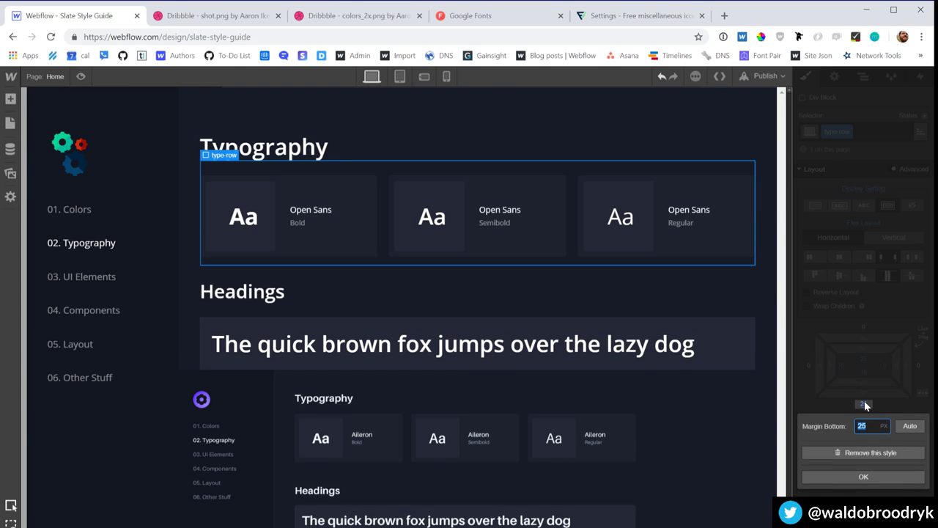
text(45)
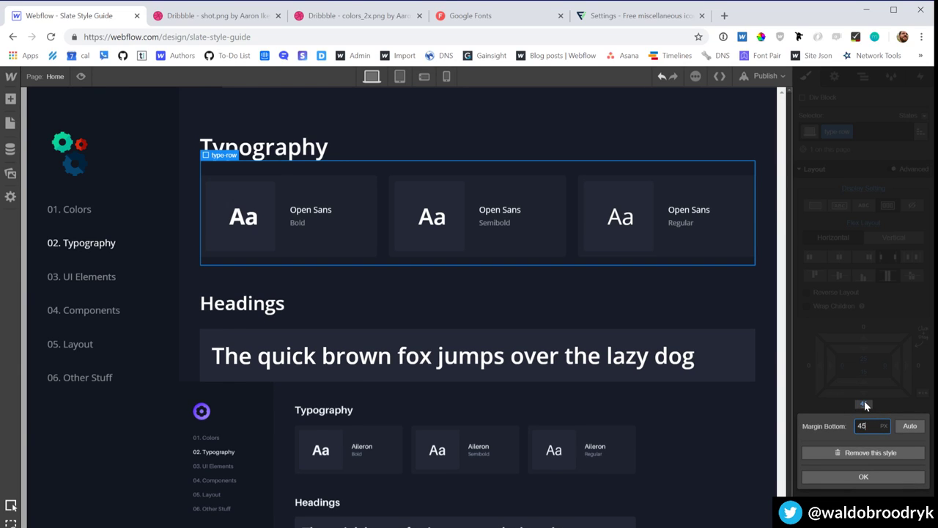
key(shift+Down)
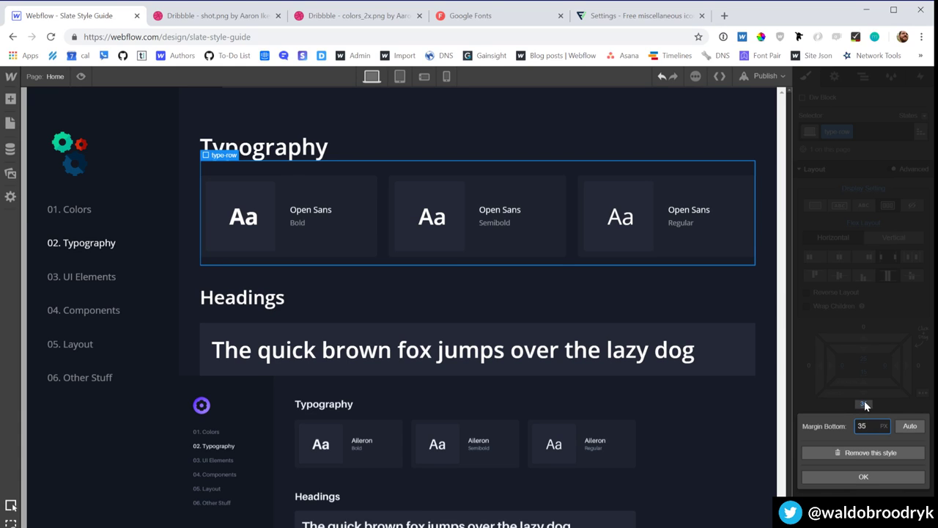
click(500, 330)
Step: Assign the class Heading 2 to the "The quick brown fox jumps over the lazy dog" heading
click(684, 353)
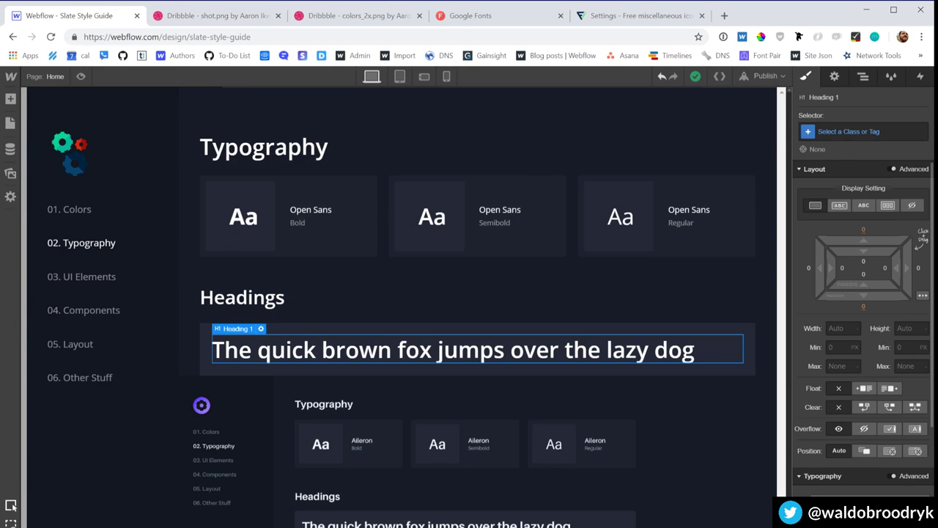
text(Heading 2)
key(Return)
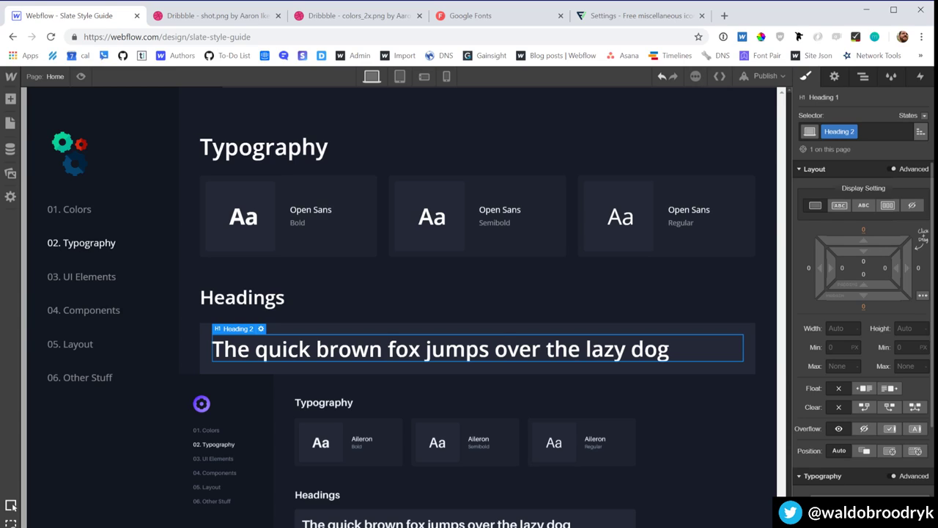
click(450, 304)
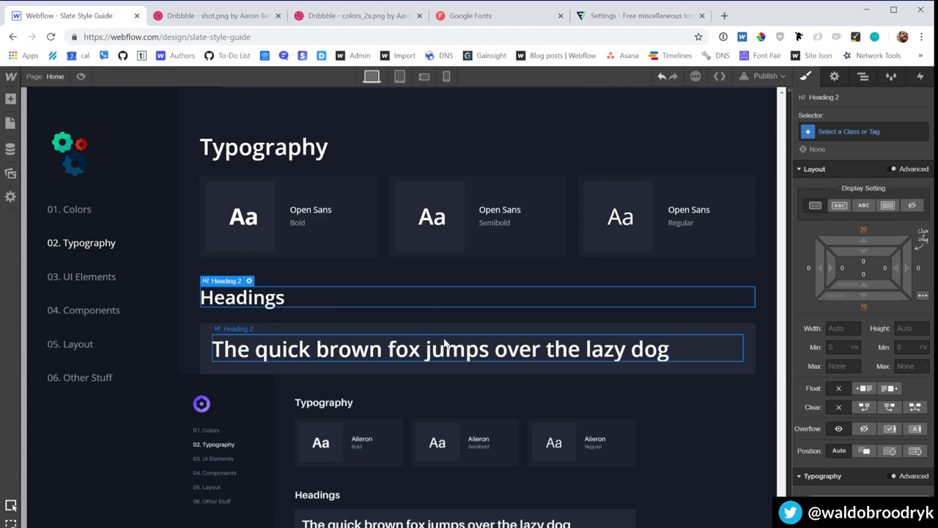
Step: Copy the "Bold" description text block from the first font card and paste it below the quick brown fox heading
click(296, 225)
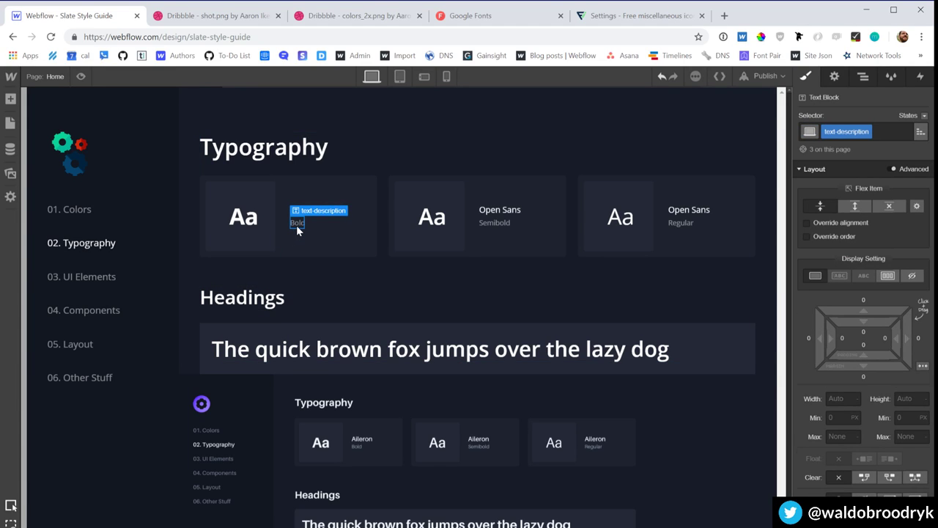
click(286, 353)
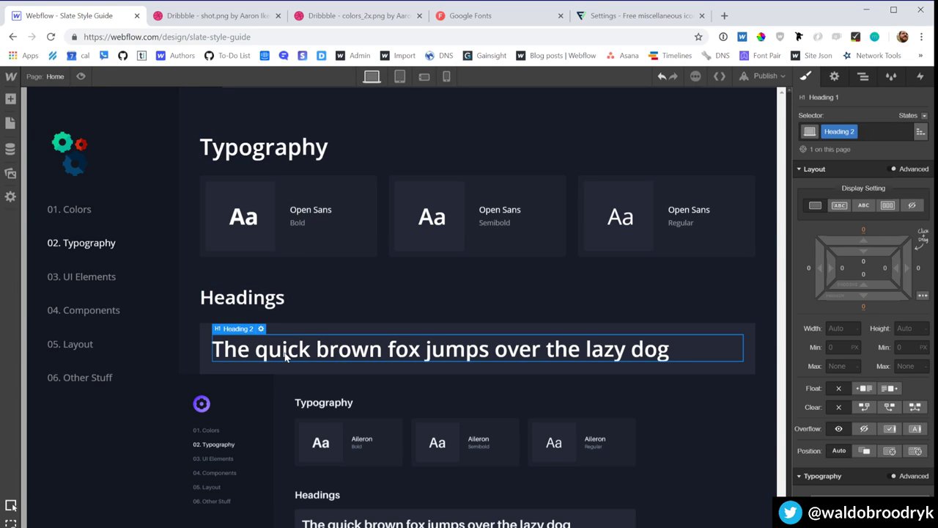
key(ctrl+v)
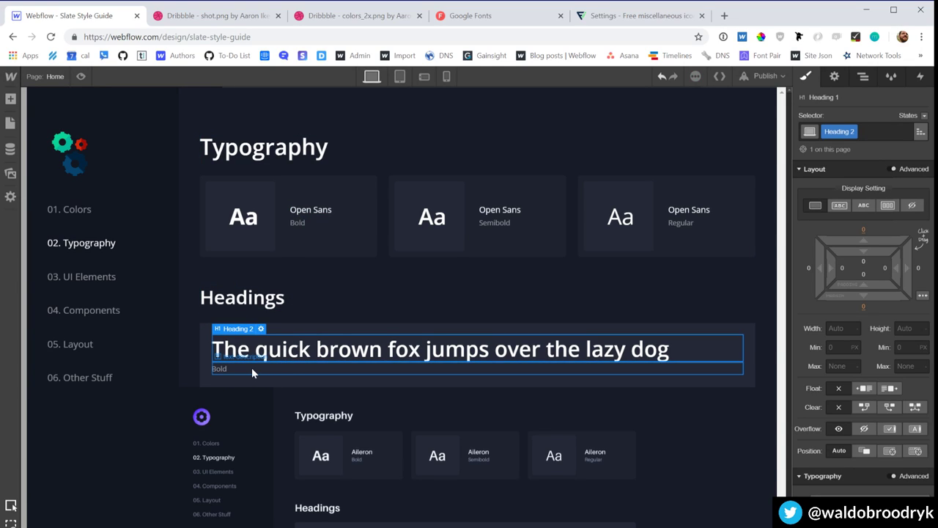
Step: Replace the pasted description's text with "H1 - 36PX / 1.3EM - Open Sans"
double_click(251, 367)
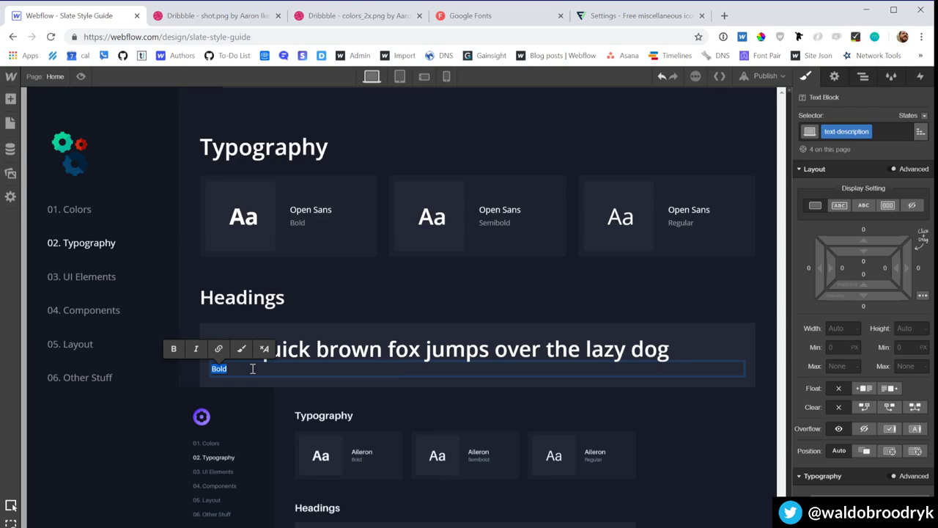
text(H1 -)
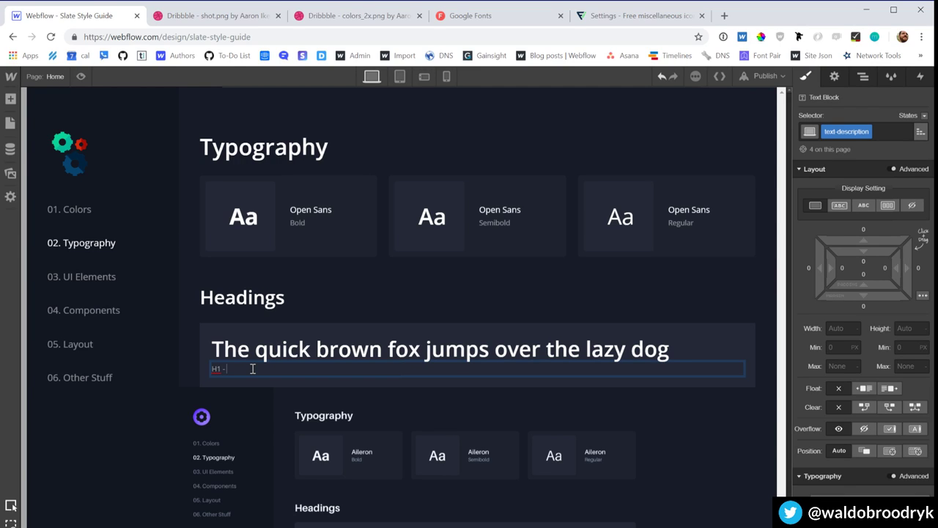
text( 36px)
key(BackSpace)
key(BackSpace)
text(PX/)
key(BackSpace)
text(/ 13em)
key(BackSpace)
key(BackSpace)
text(EM - Open Sans)
click(282, 334)
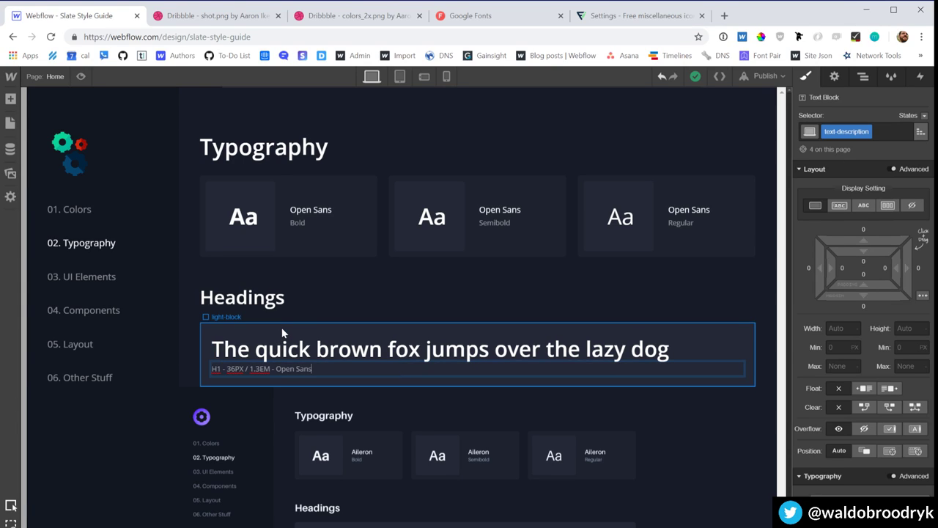
Step: Duplicate the text-description class on the H1 description as heading-description
click(273, 367)
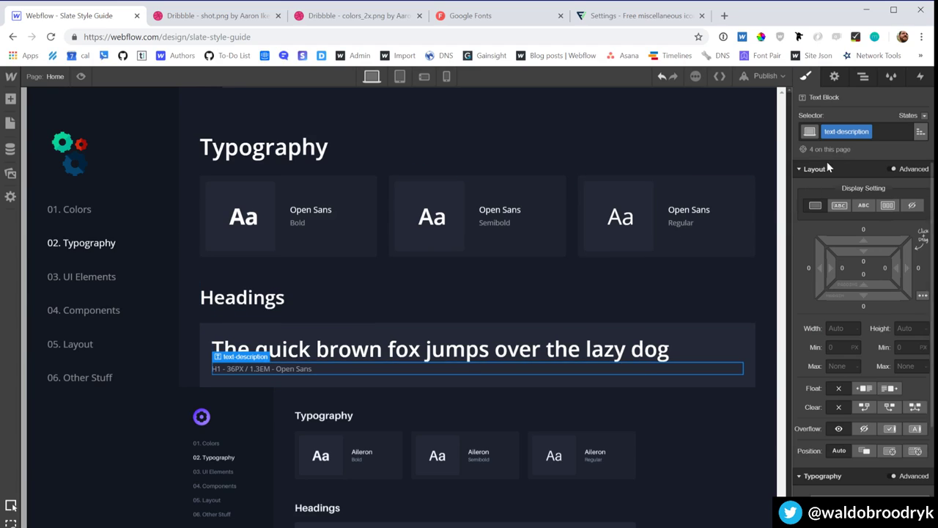
click(867, 131)
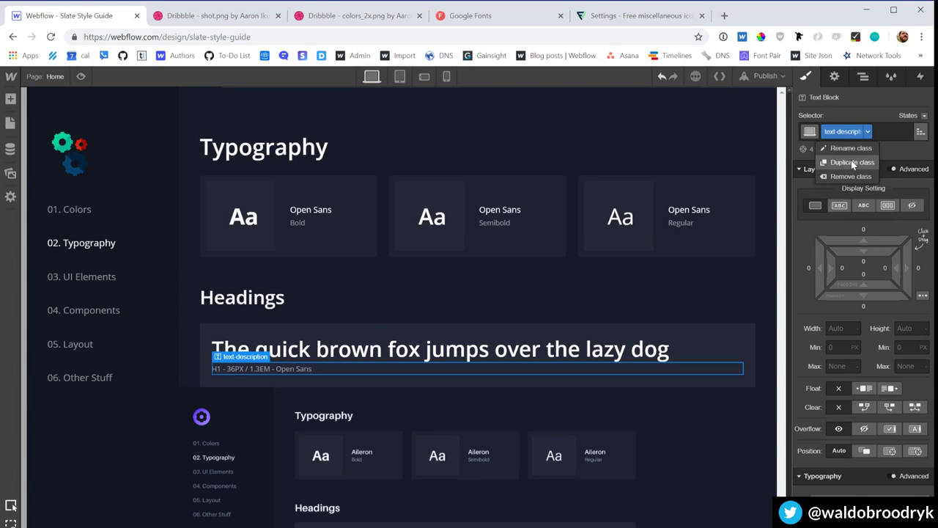
click(853, 162)
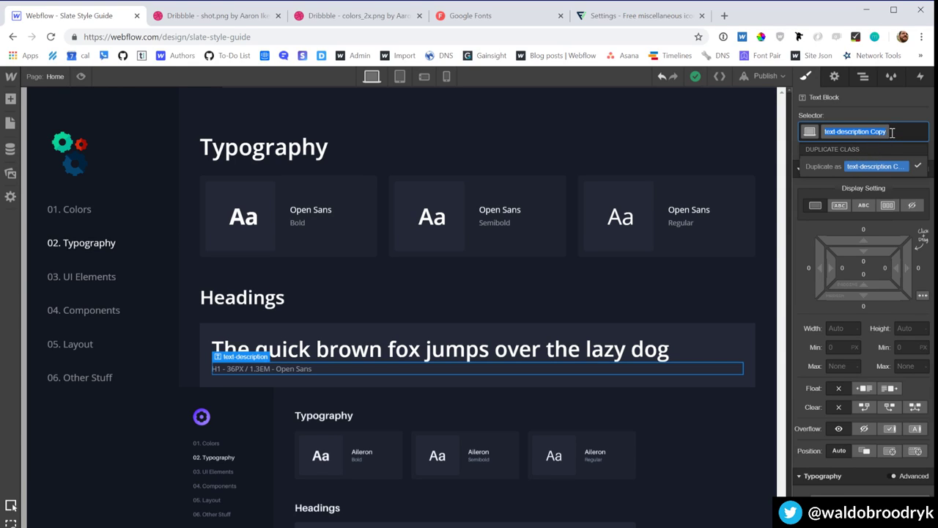
text(heading)
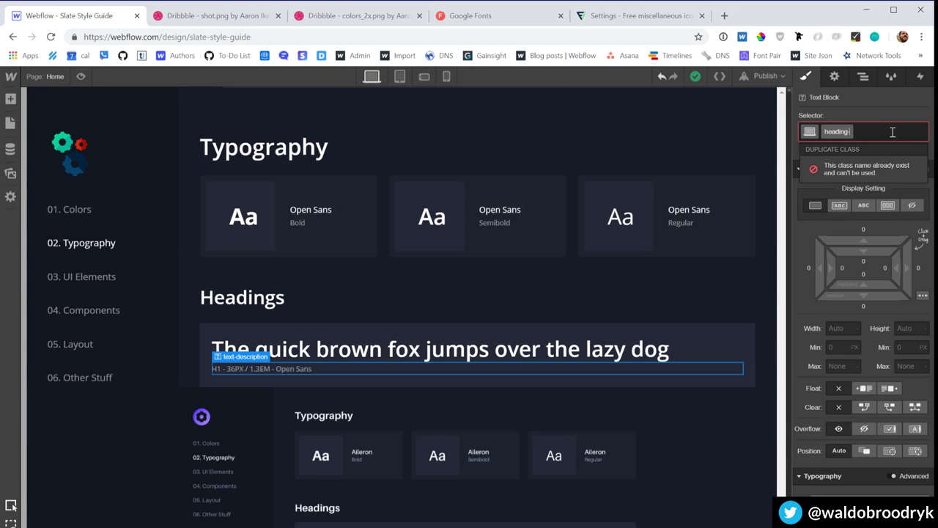
text(-description)
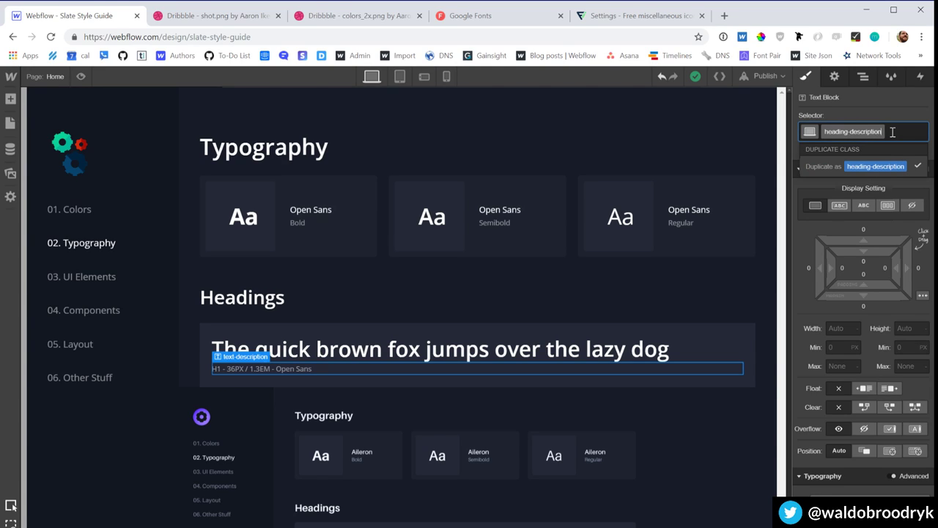
key(Return)
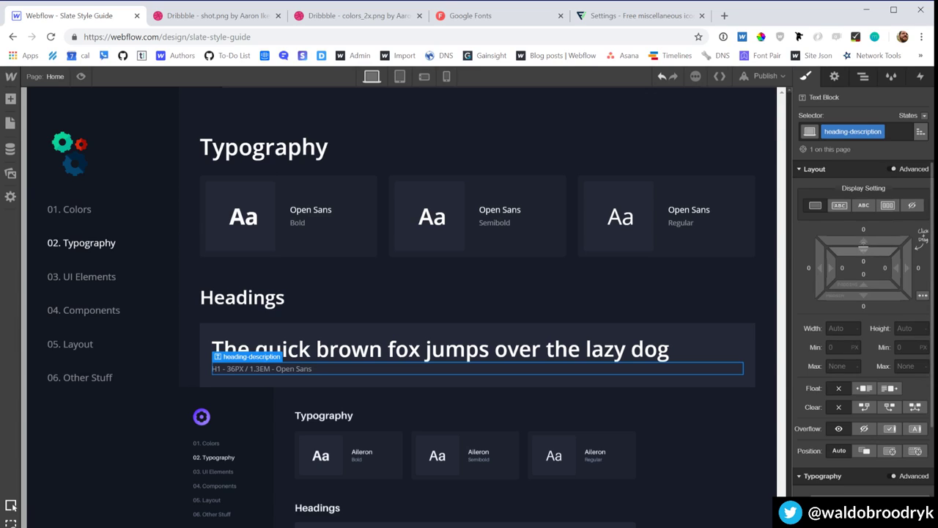
Step: Give the heading-description text block 10 px of top padding and 0 bottom padding
drag(862, 252, 866, 268)
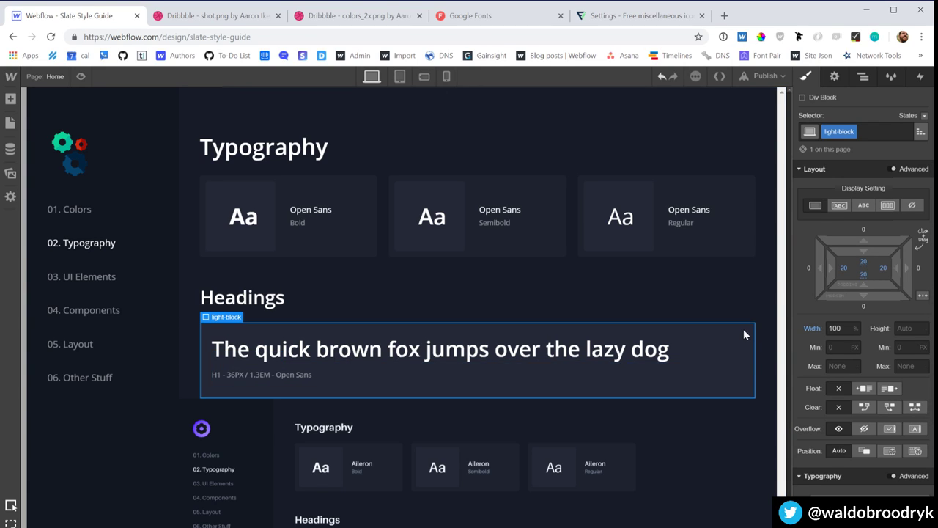
click(764, 270)
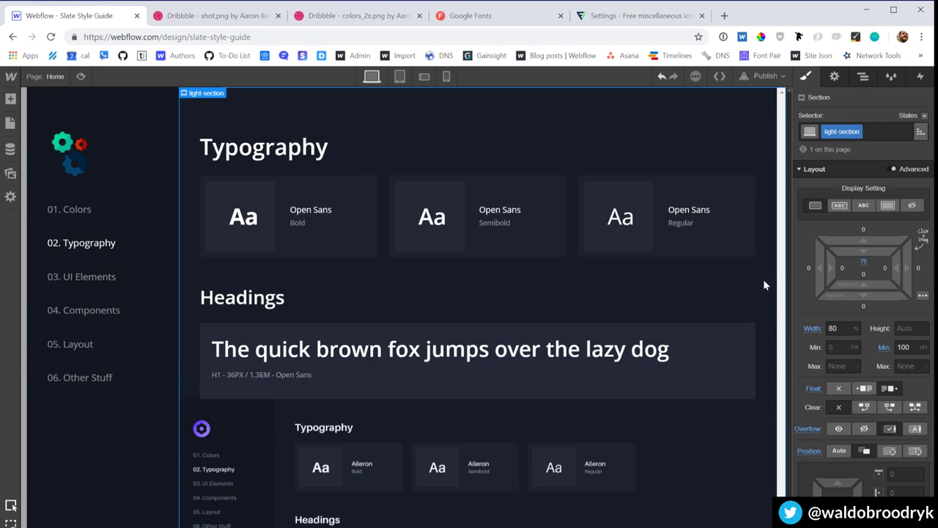
click(564, 375)
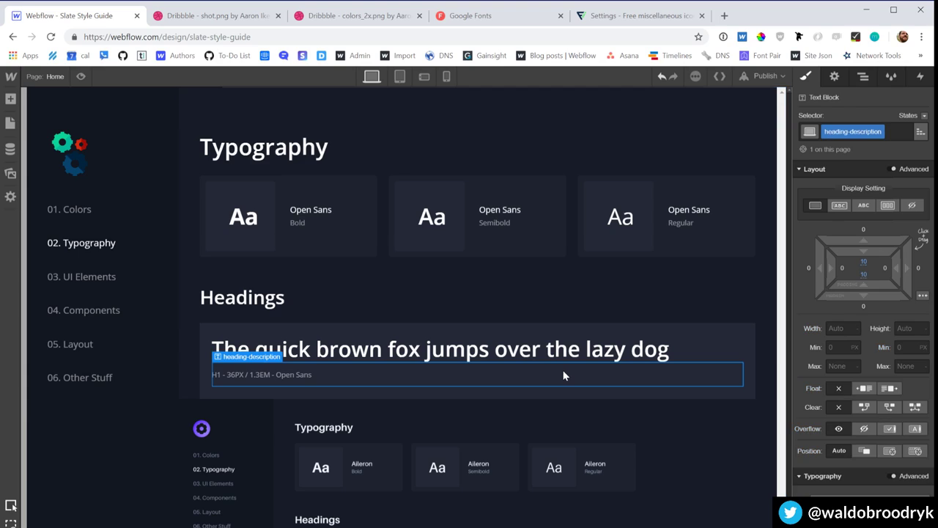
click(592, 388)
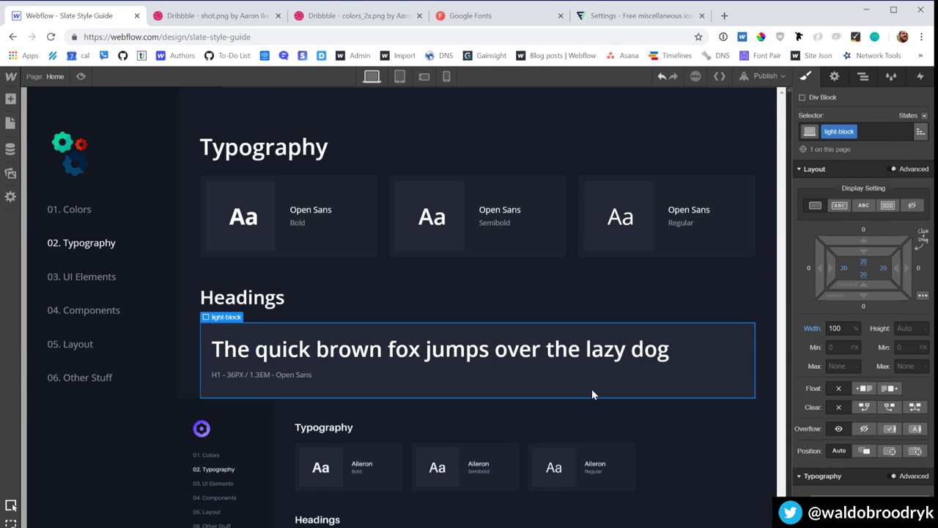
click(592, 385)
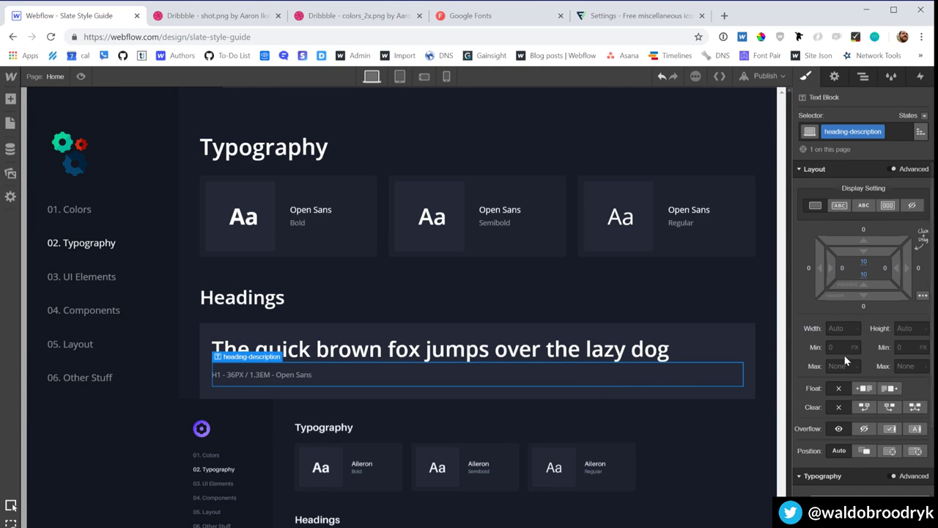
drag(863, 275, 868, 316)
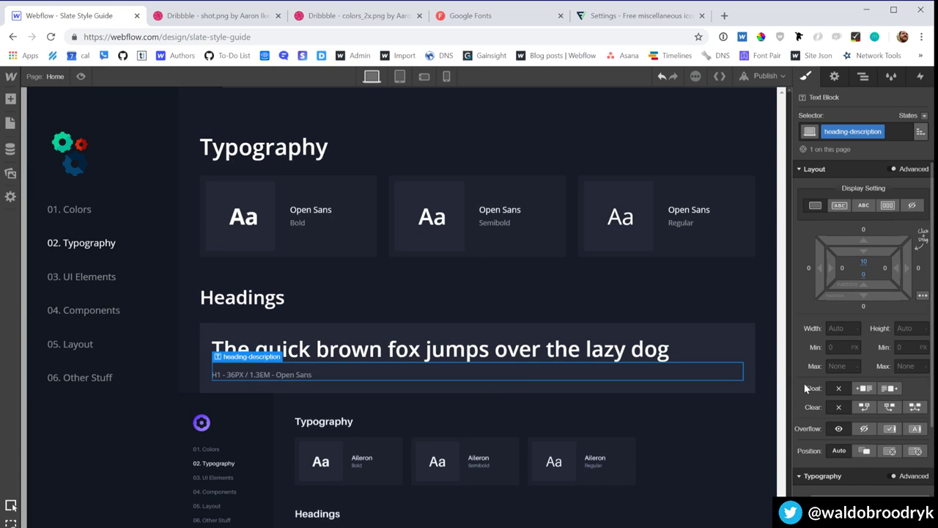
Step: Compare the background and border styles of the light-block with those of the font card and its text-highlight box
click(745, 383)
scroll(878, 477, down, 6)
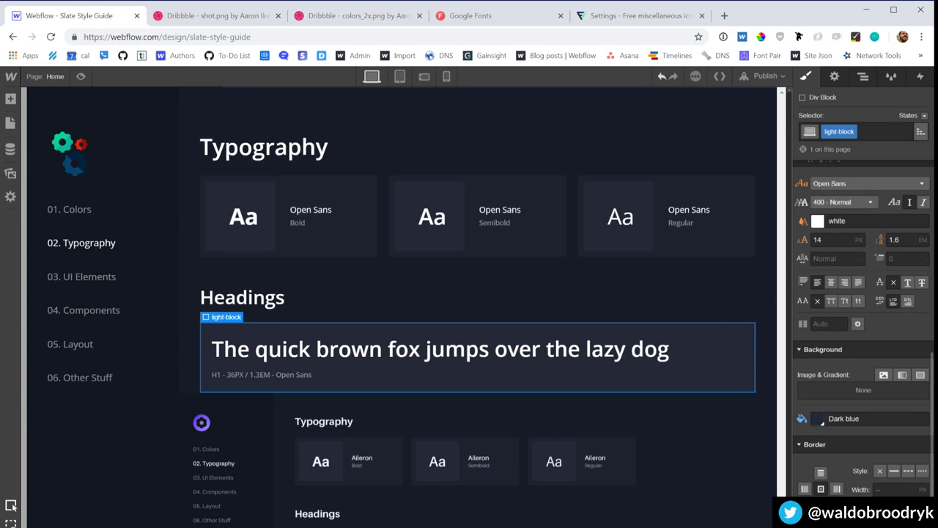
click(730, 254)
scroll(874, 425, down, 3)
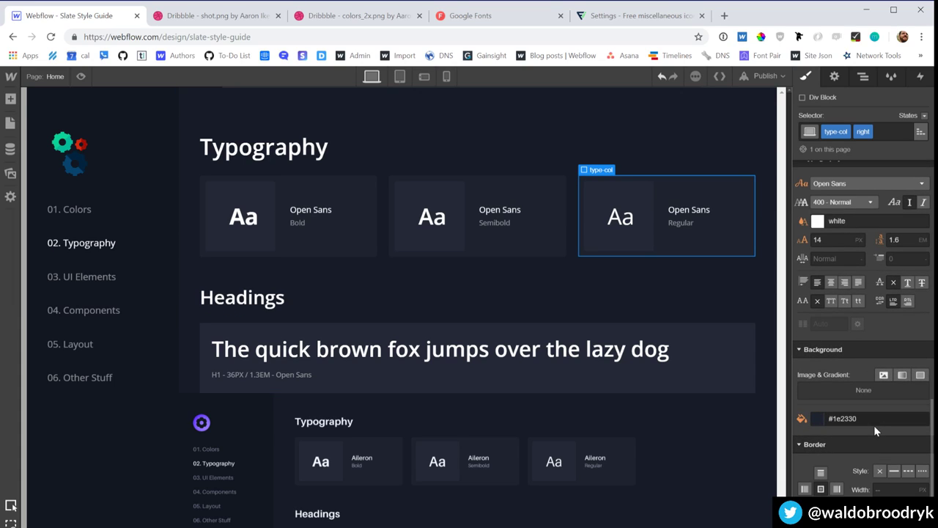
click(751, 343)
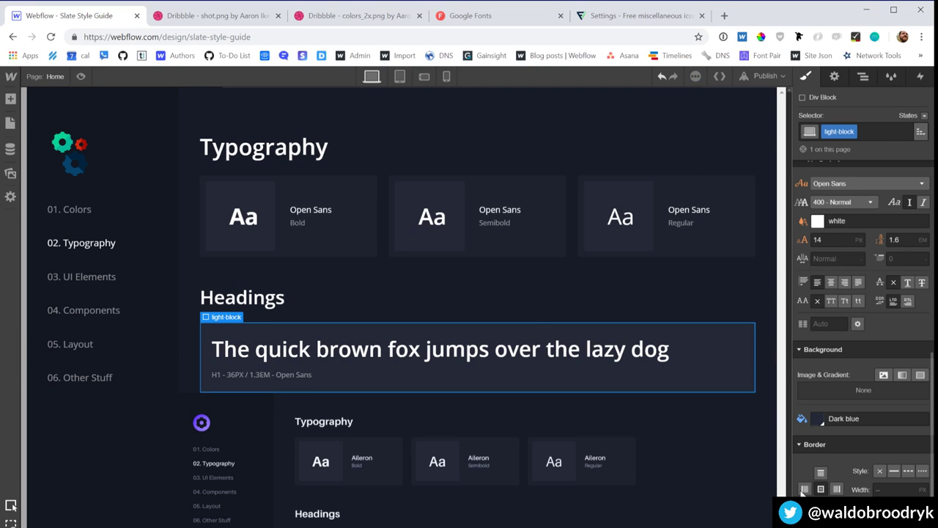
click(708, 186)
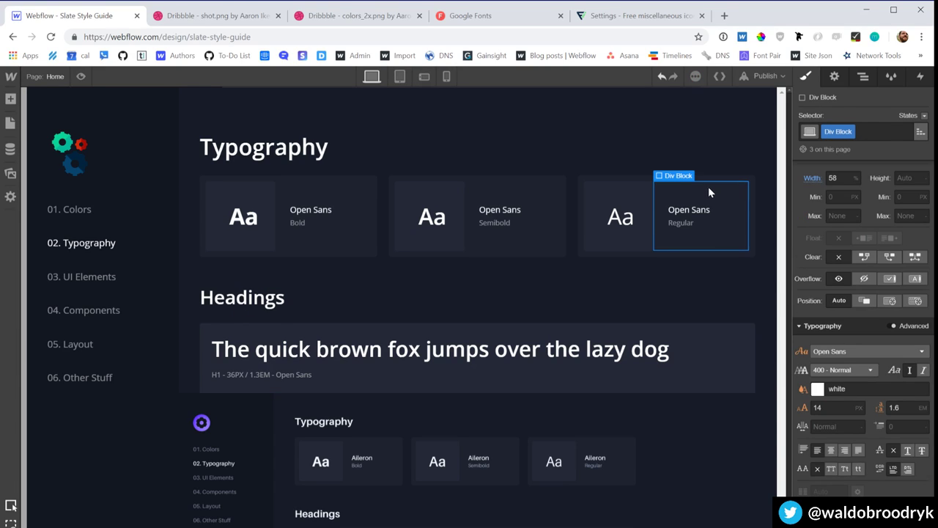
click(740, 353)
click(751, 334)
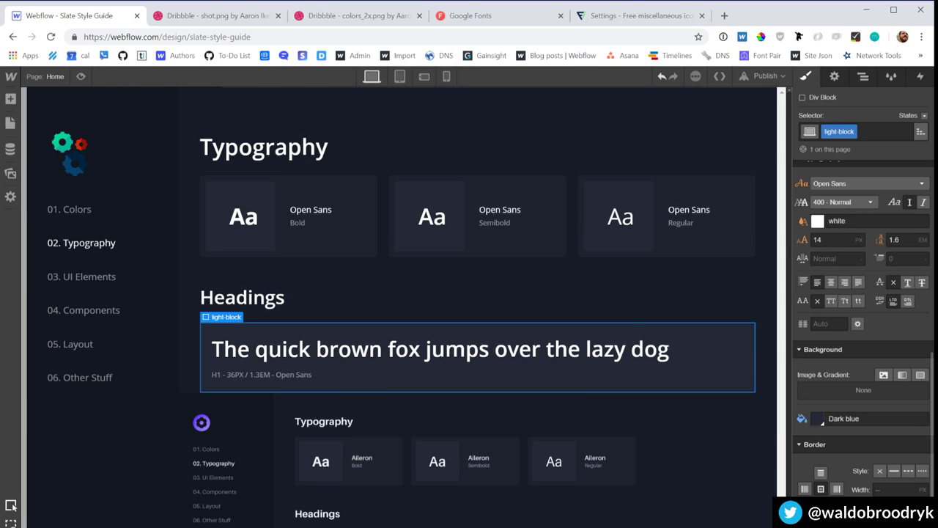
click(650, 237)
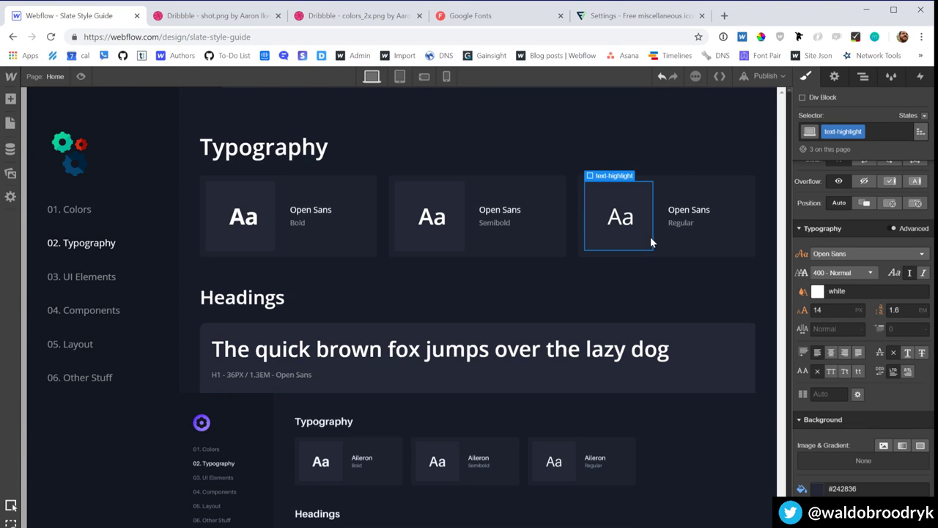
click(747, 348)
click(724, 411)
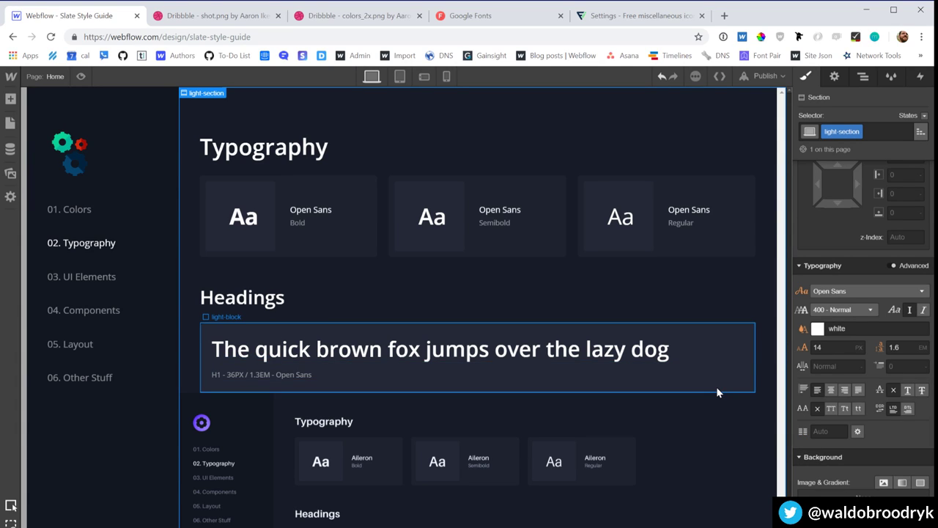
Step: Duplicate the light-block containing the H1 sample directly below the original
click(717, 390)
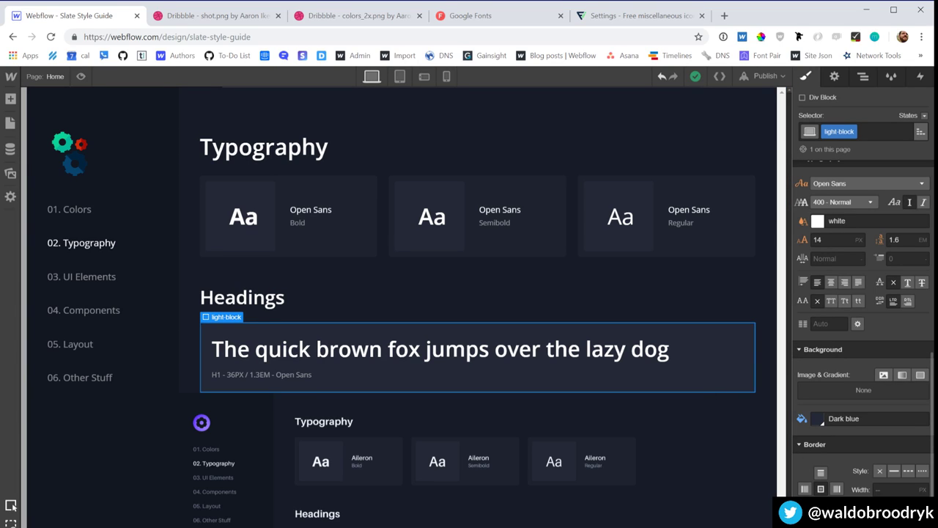
click(698, 284)
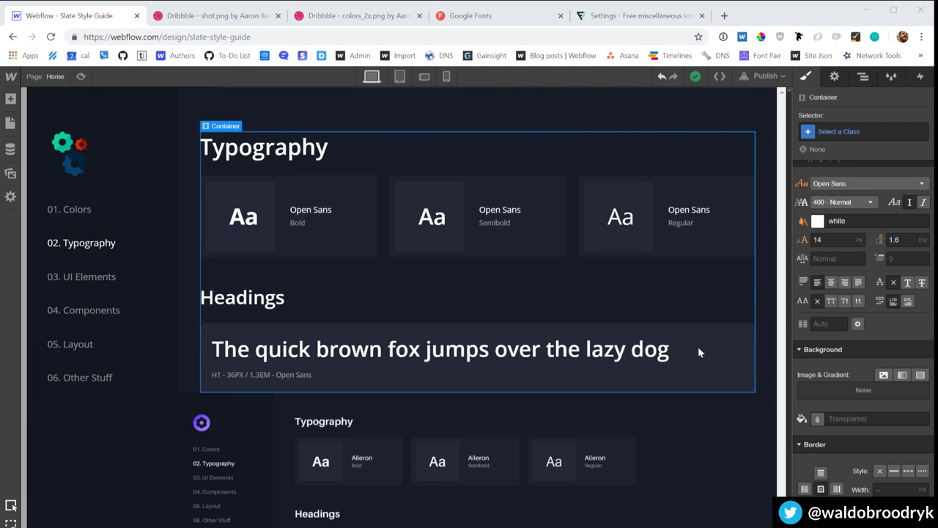
click(750, 377)
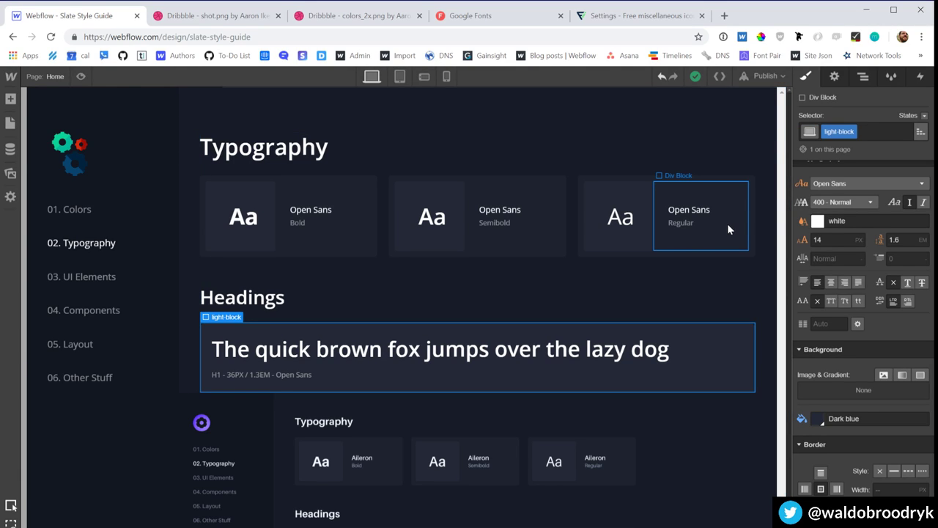
key(ctrl+c)
key(ctrl+v)
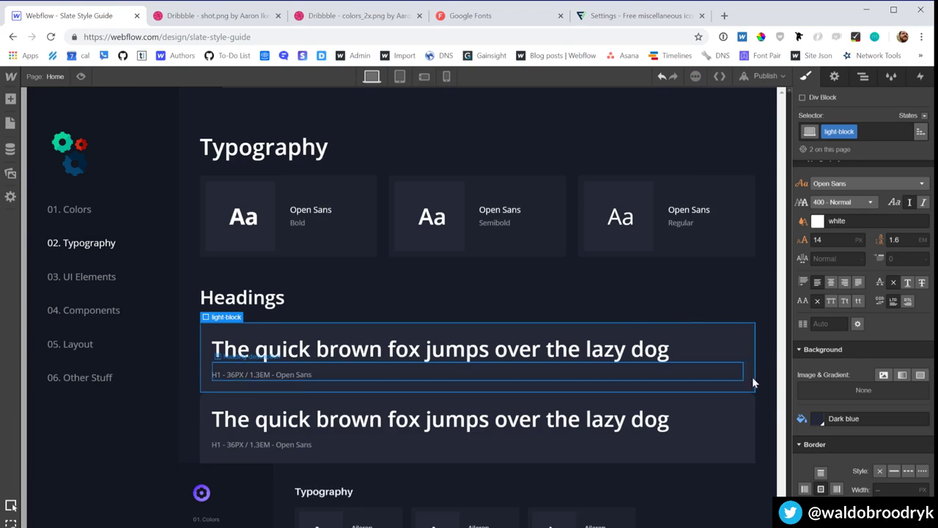
Step: Duplicate the light-block class on the lower copy as dark-block
click(741, 431)
click(750, 431)
click(853, 132)
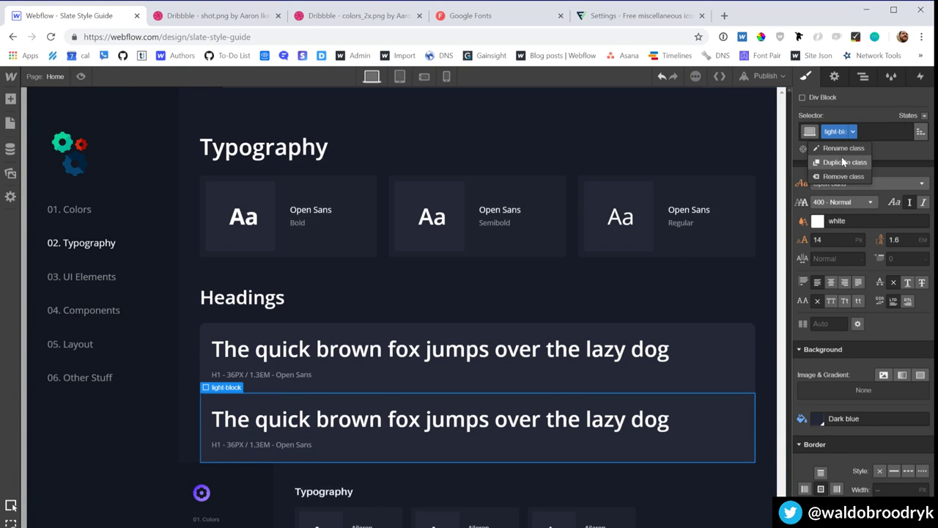
click(841, 156)
text(dark-block)
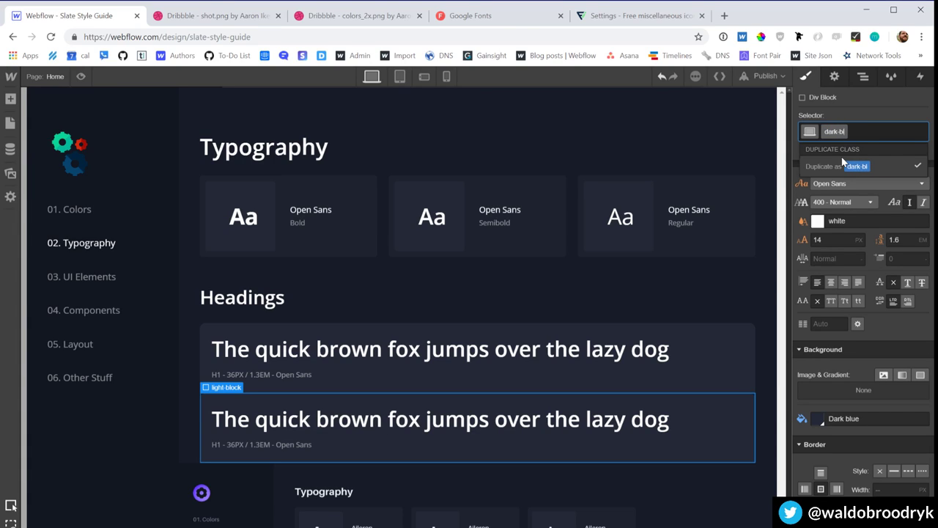
click(841, 161)
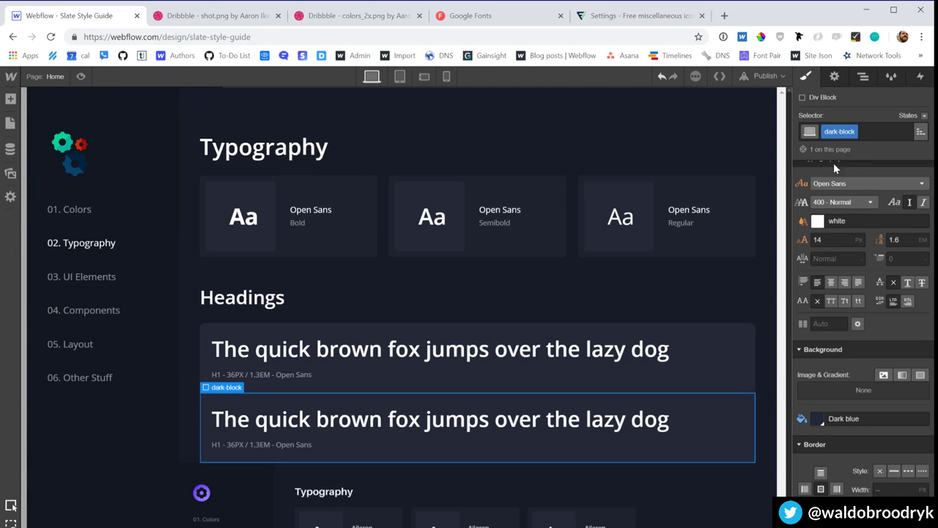
Step: Set the dark-block's background color to the Black swatch
click(818, 417)
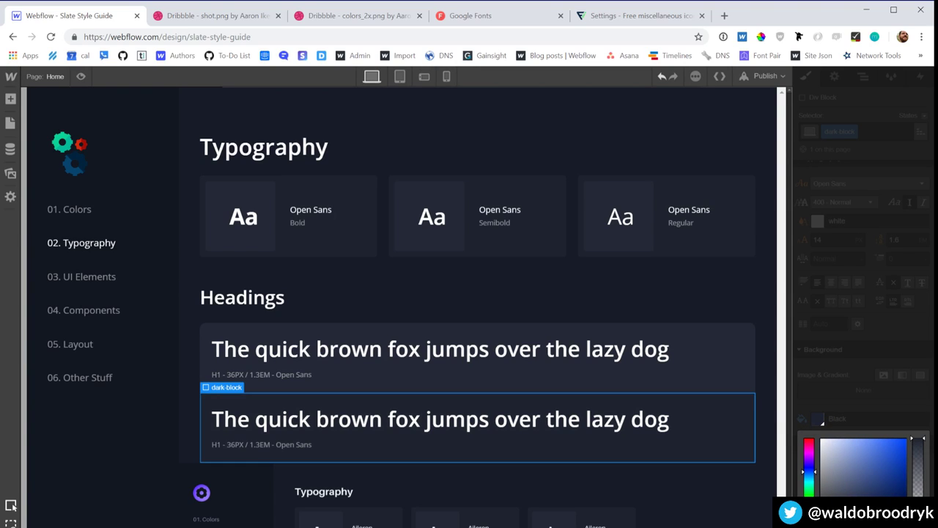
click(742, 330)
click(726, 285)
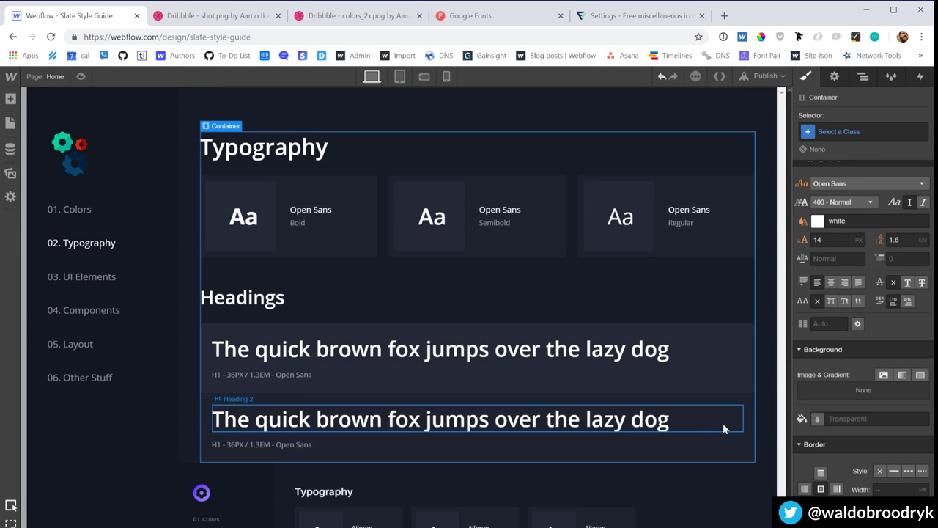
click(737, 403)
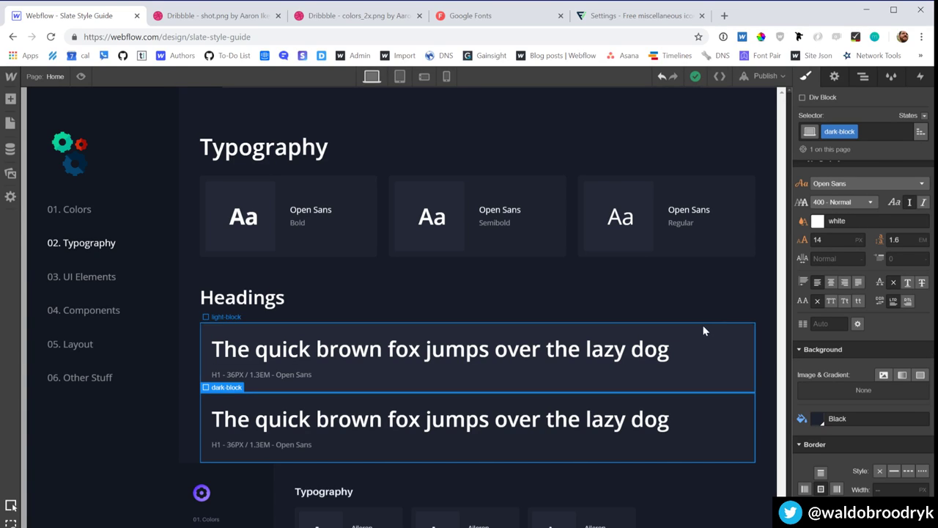
Step: Change the heading type of the sample in the dark-block to H2, using the reference design's headings as a guide
click(249, 425)
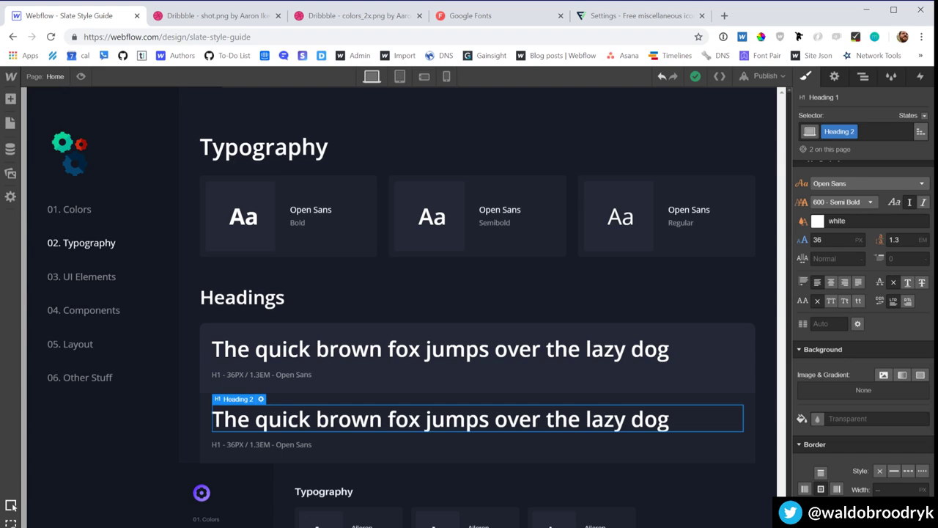
scroll(306, 456, down, 3)
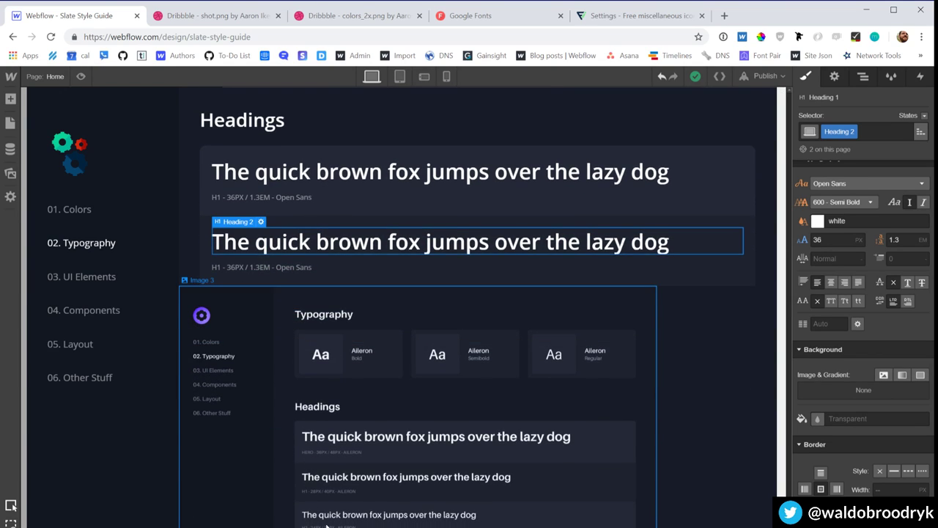
scroll(325, 513, down, 2)
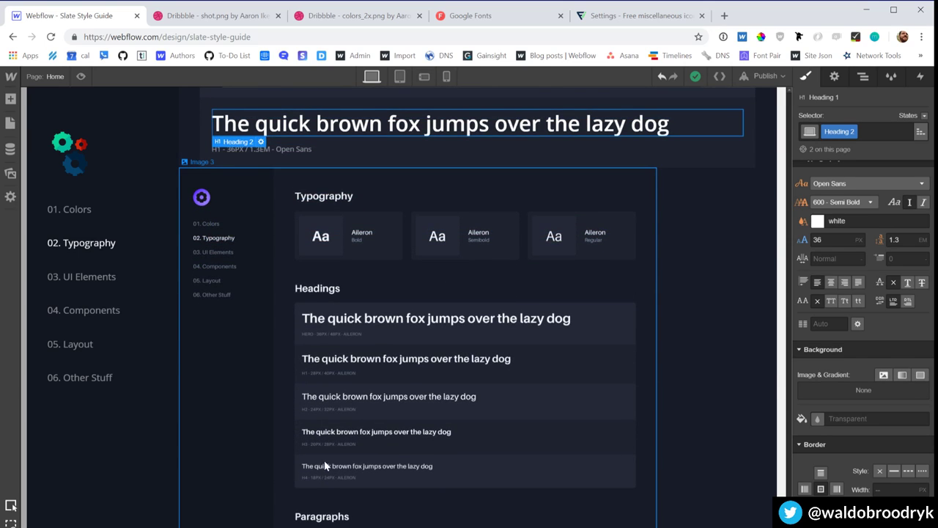
scroll(359, 469, up, 5)
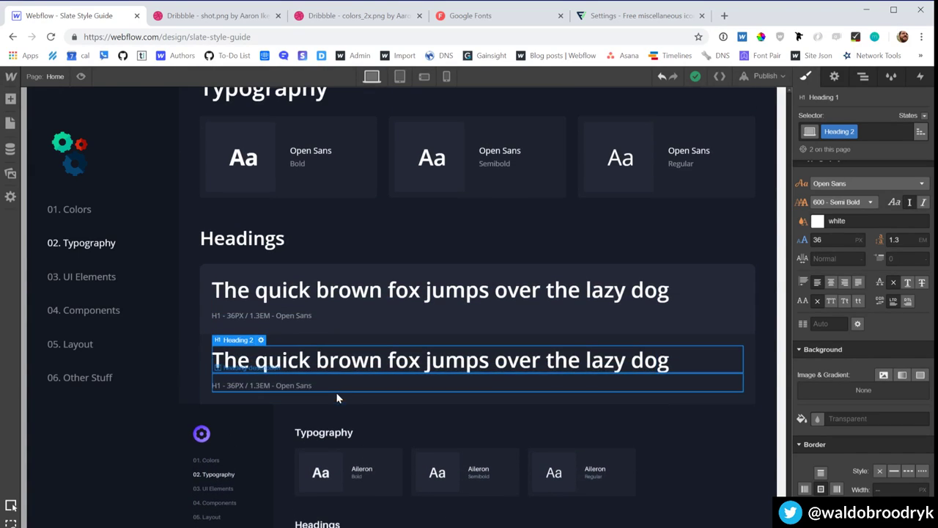
click(357, 354)
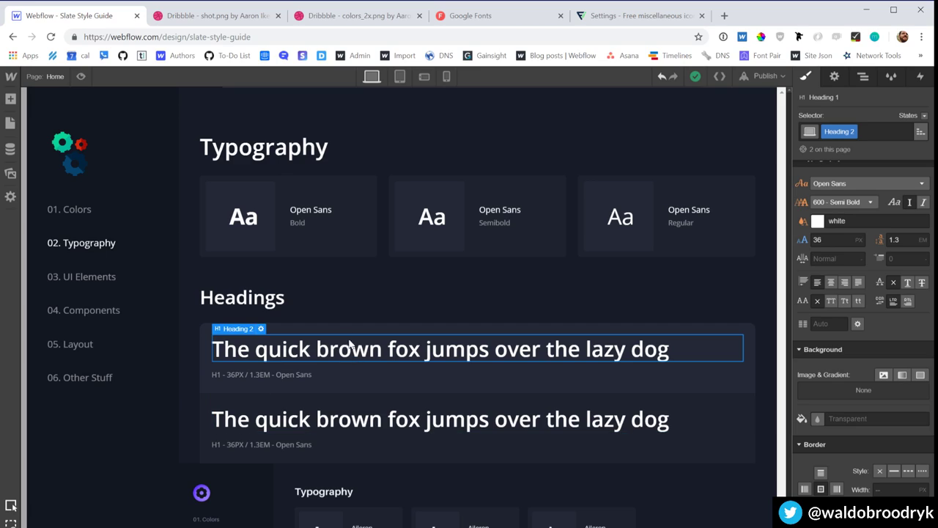
click(237, 371)
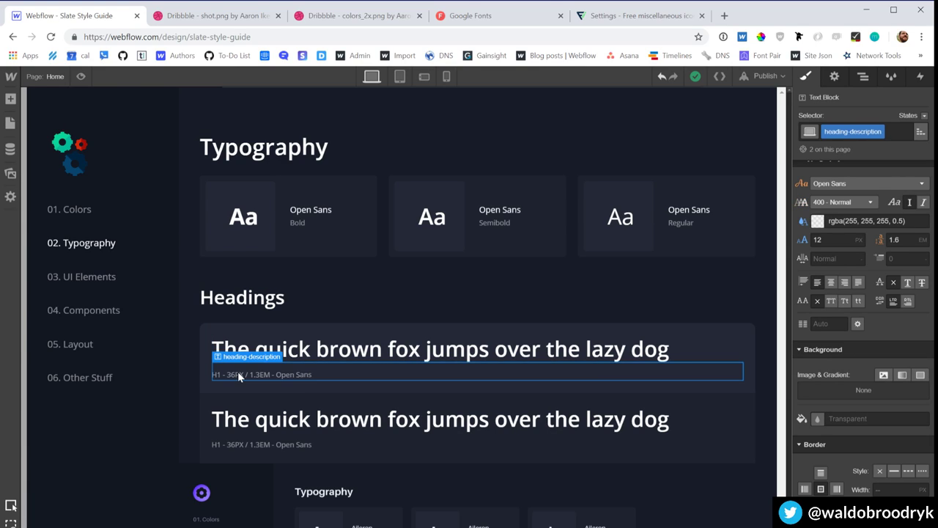
click(244, 420)
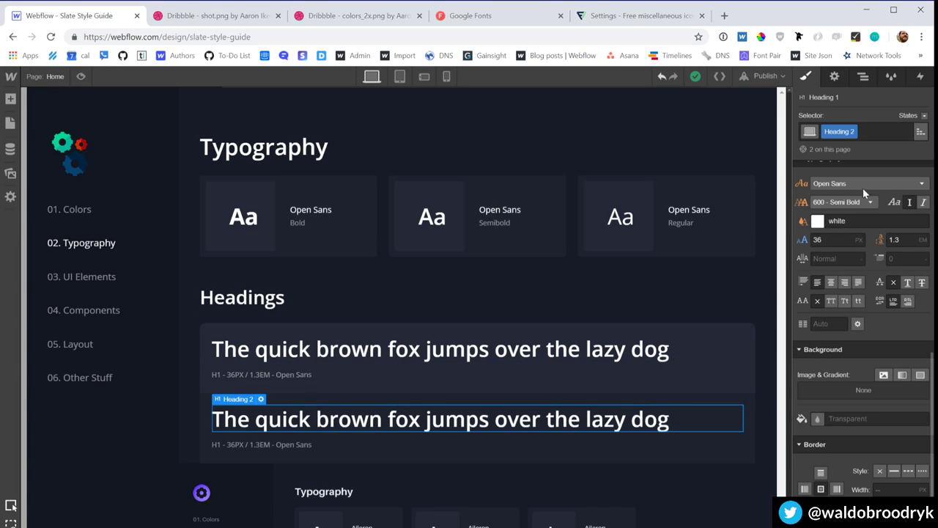
click(834, 77)
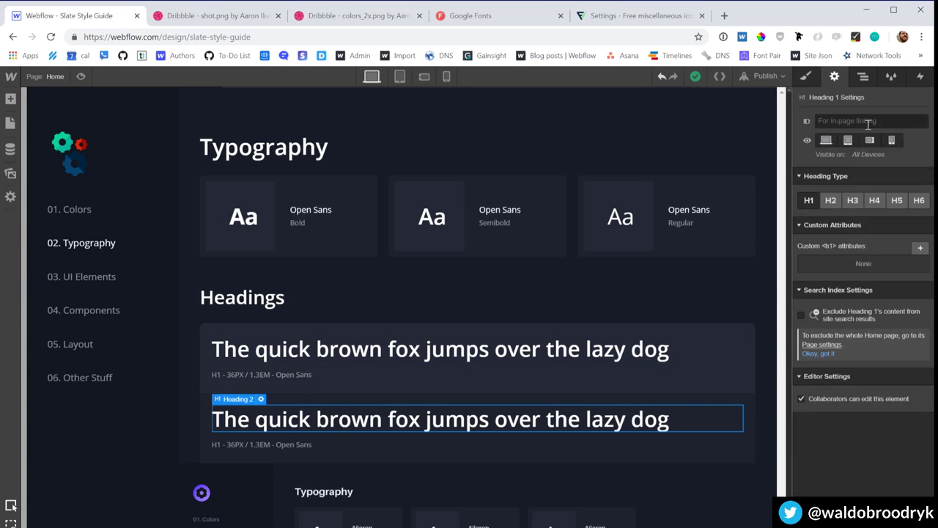
click(830, 205)
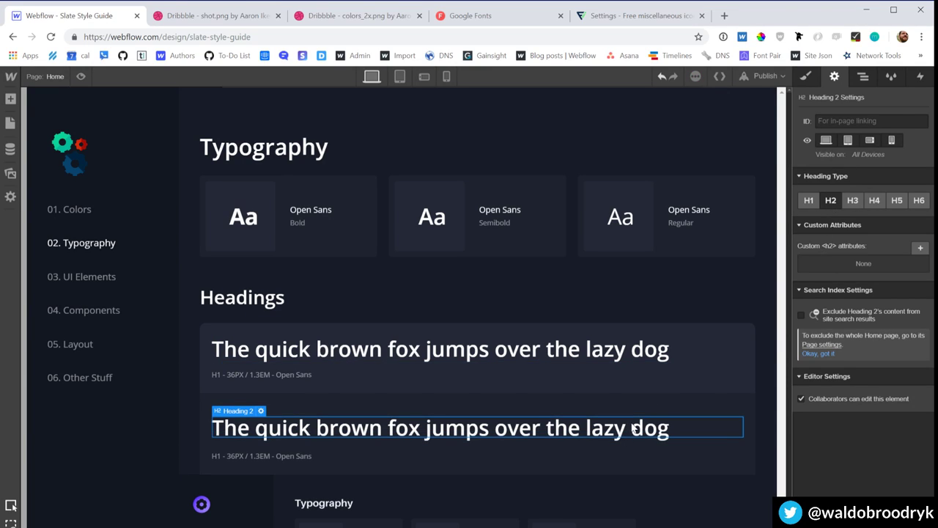
Step: Remove the Heading 2 class from the H2 sample in the dark-block
key(s)
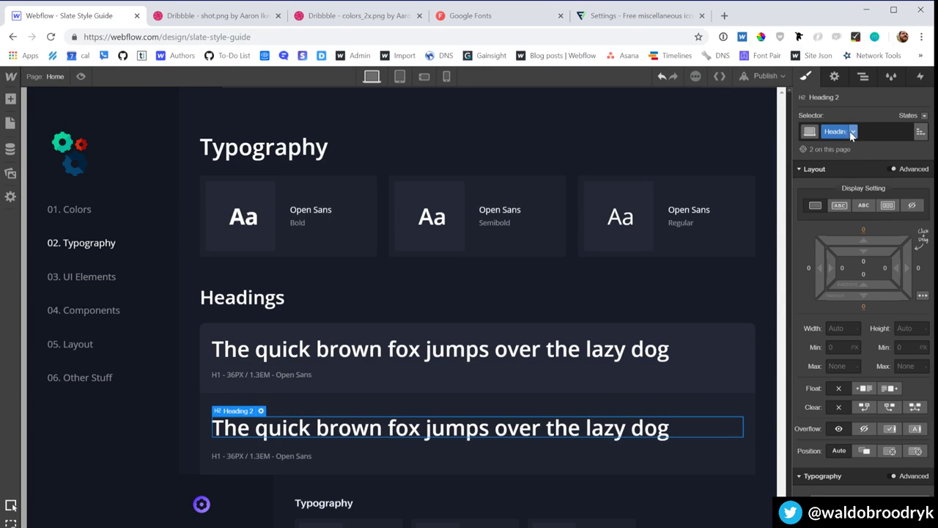
click(507, 357)
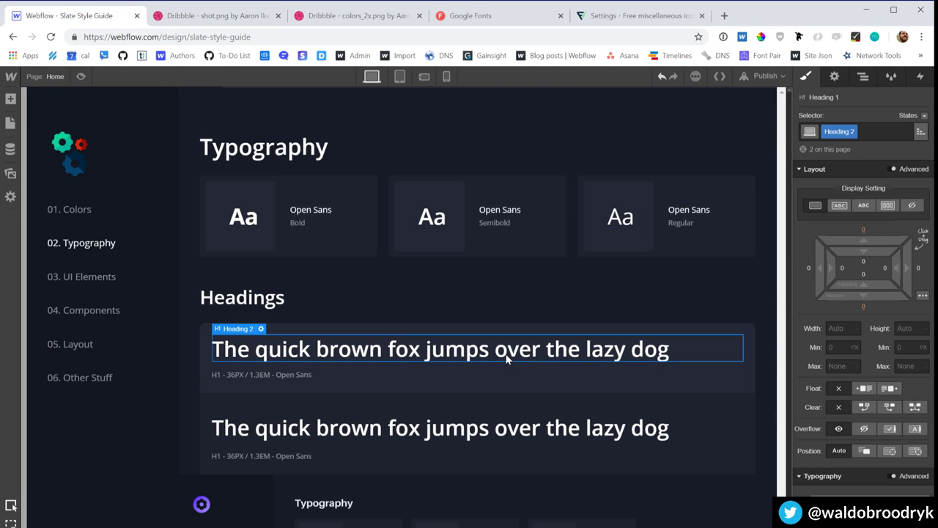
click(473, 425)
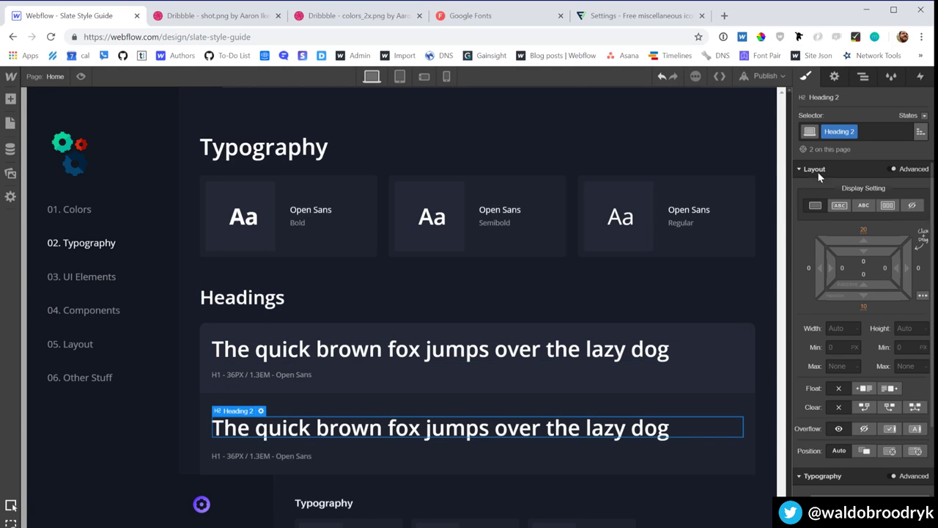
click(896, 132)
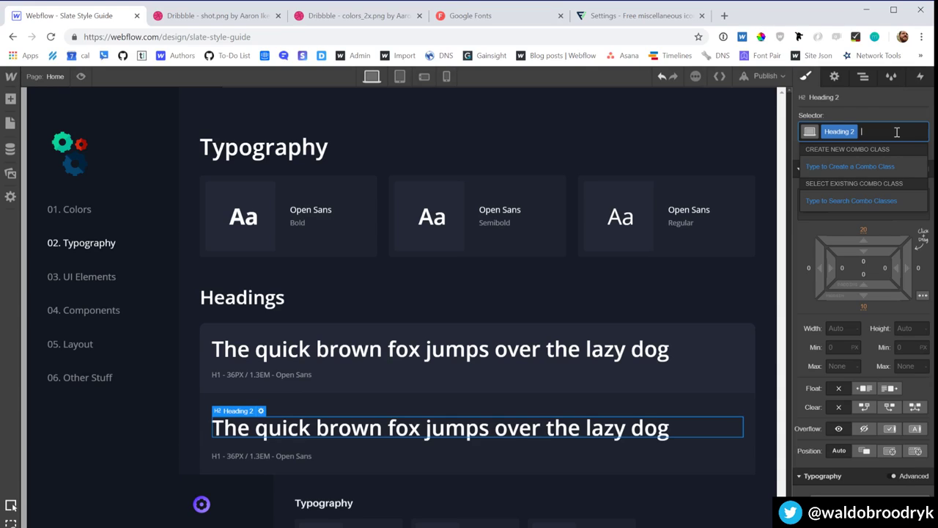
key(BackSpace)
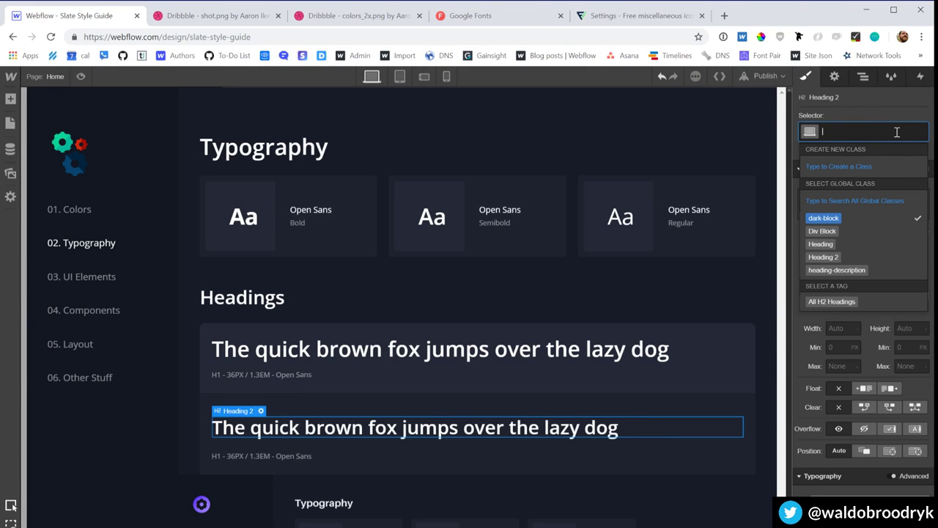
click(883, 118)
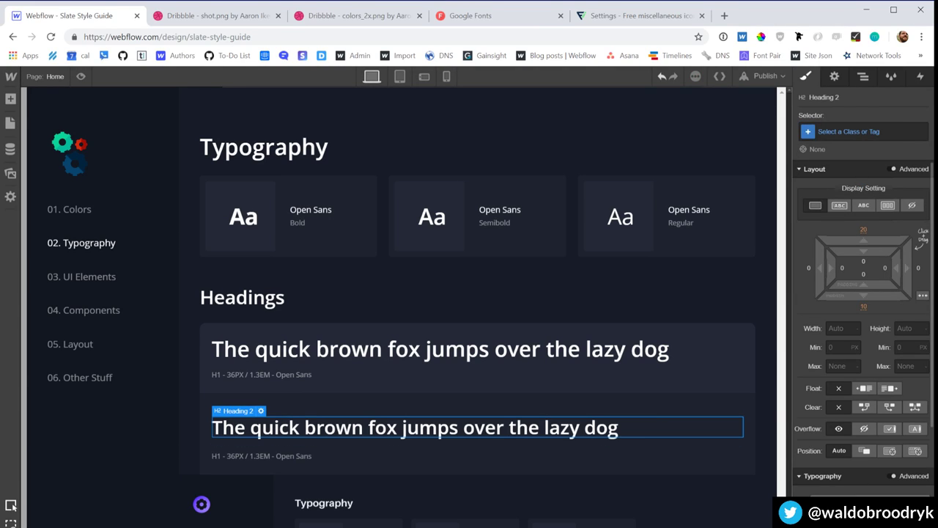
Step: Set the All H2 Headings tag to a 28 px font size and a 1.3 em line height
scroll(853, 474, down, 3)
click(865, 132)
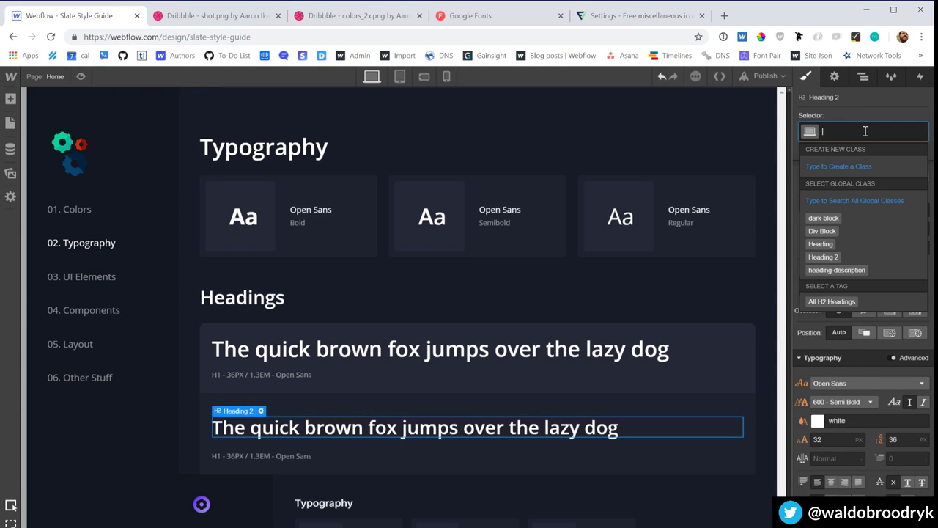
click(832, 301)
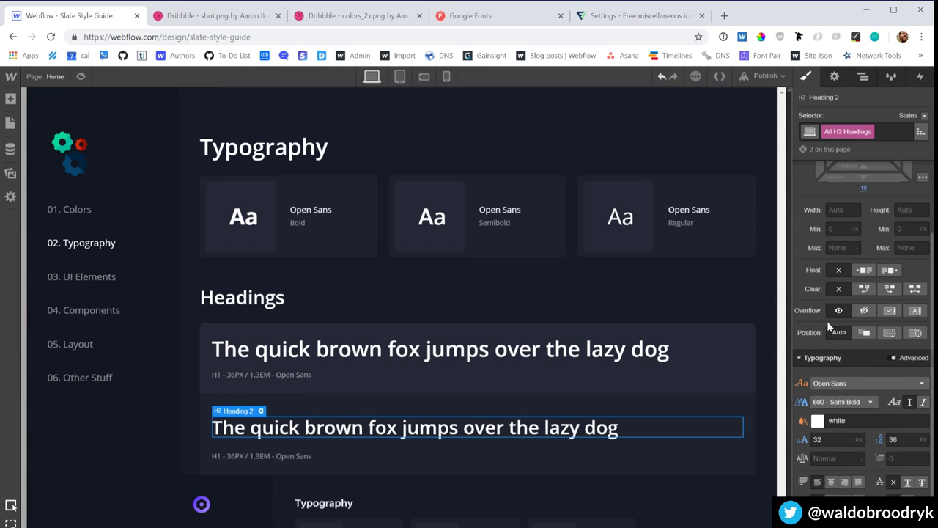
click(830, 439)
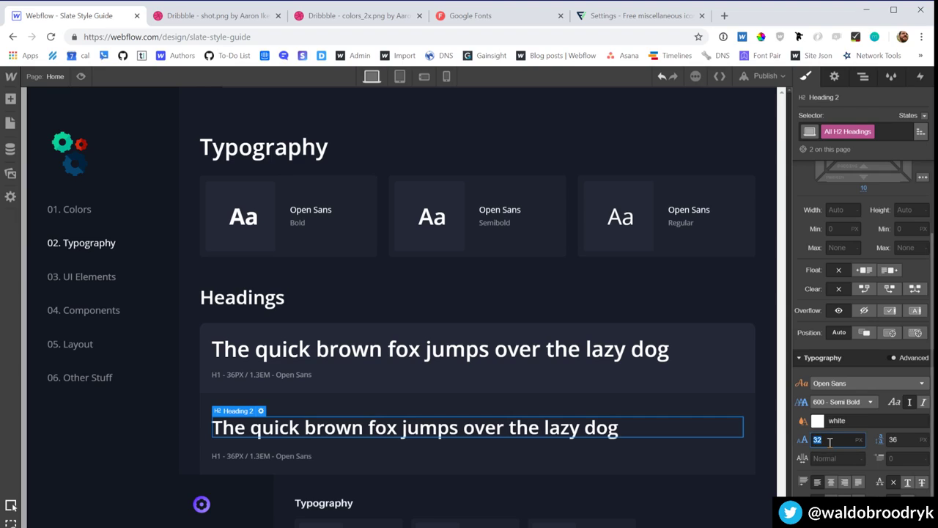
text(29)
key(BackSpace)
text(8)
key(Tab)
text(1)
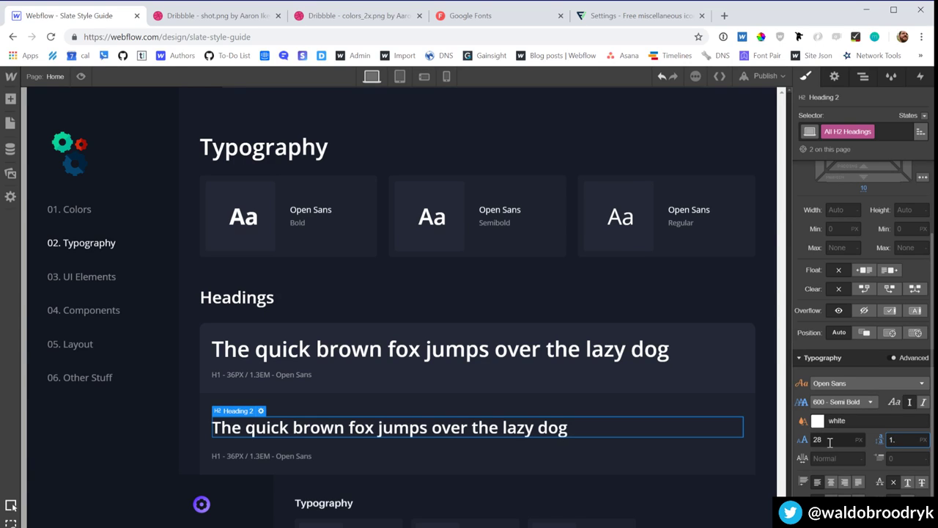
text(.3em)
key(Return)
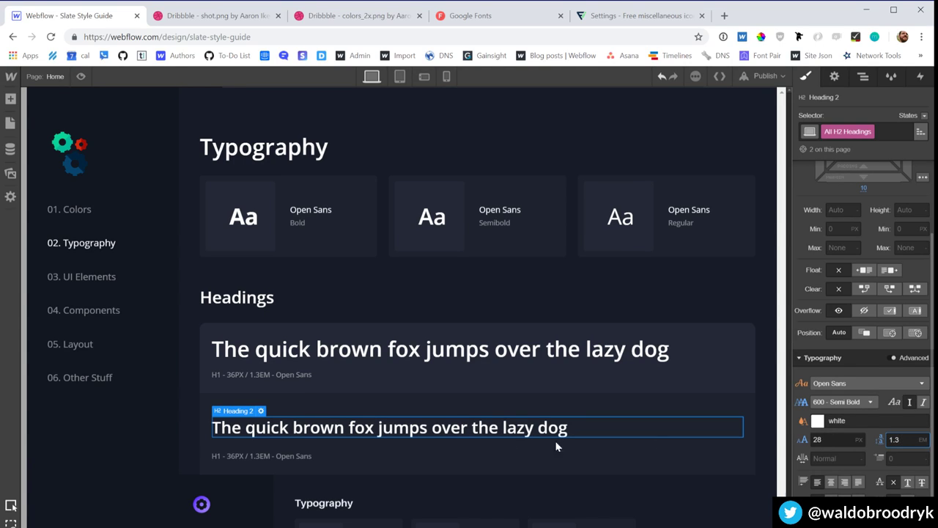
Step: Change the description under the H2 sample to "H2 - 28PX / 1.3EM - Open Sans"
double_click(235, 456)
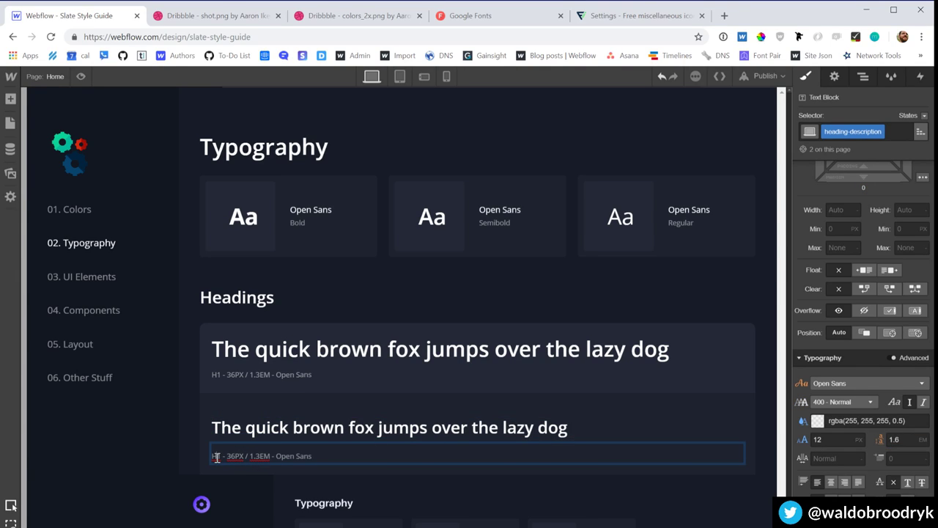
double_click(217, 457)
text(H2)
key(Right)
key(Right)
key(Right)
key(shift+Right)
key(shift+Right)
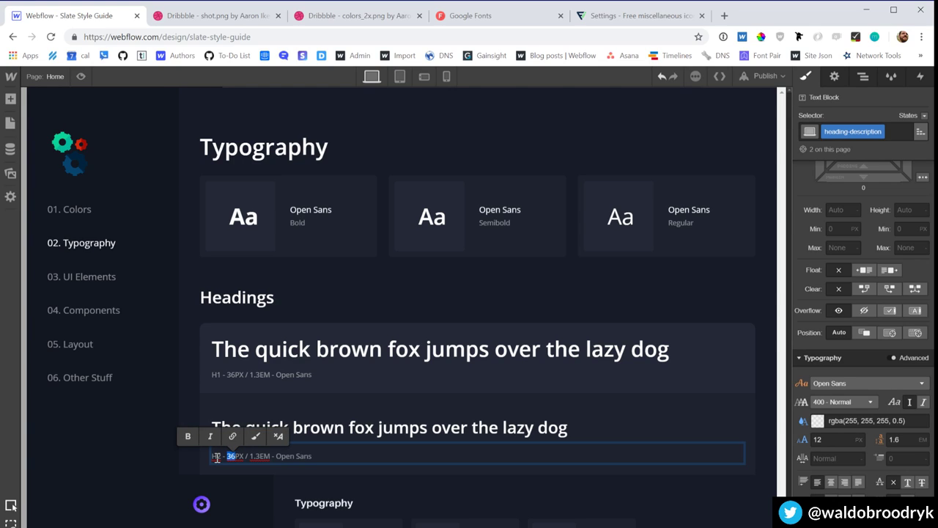
text(28)
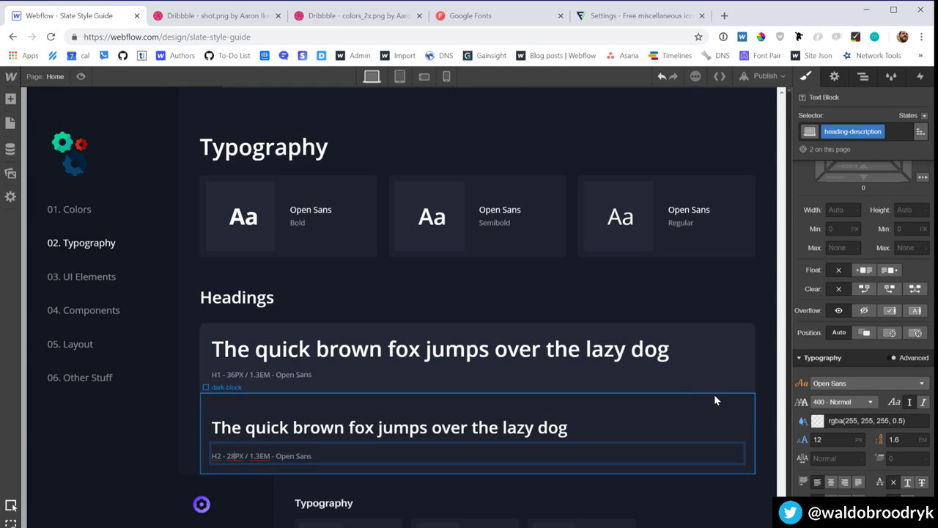
click(746, 415)
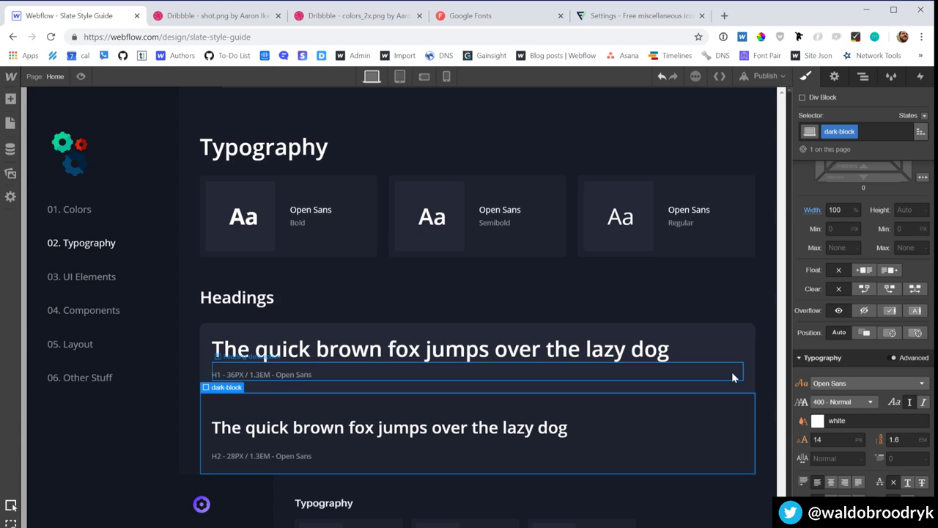
click(562, 428)
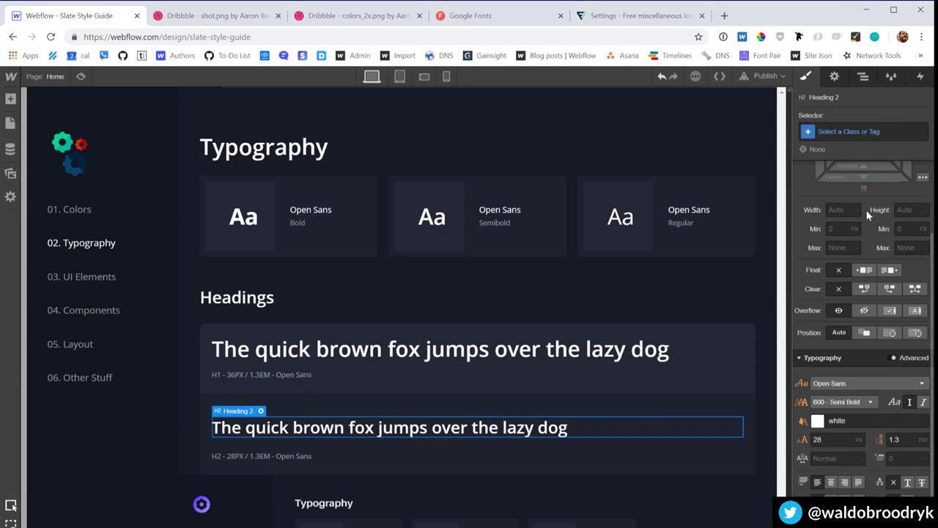
Step: Set the top and bottom margins of the All H2 Headings tag to 0
click(863, 129)
click(831, 302)
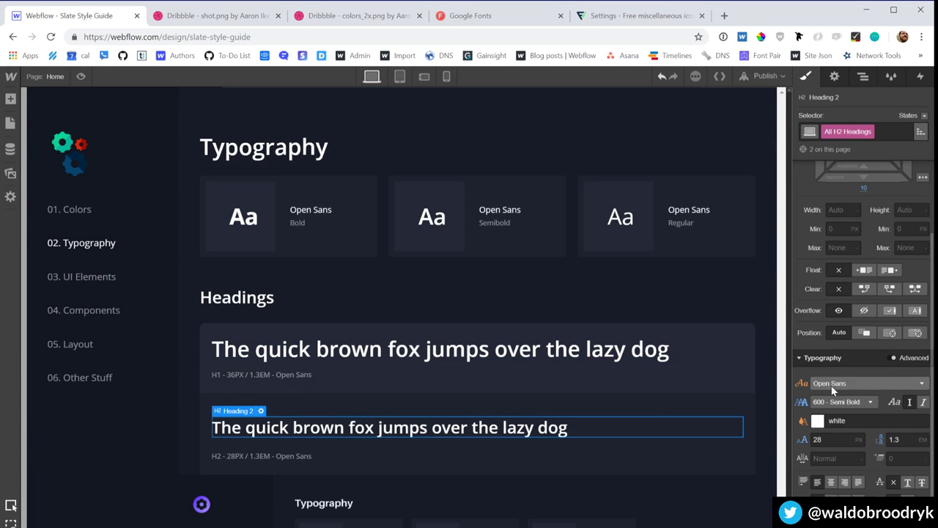
click(865, 230)
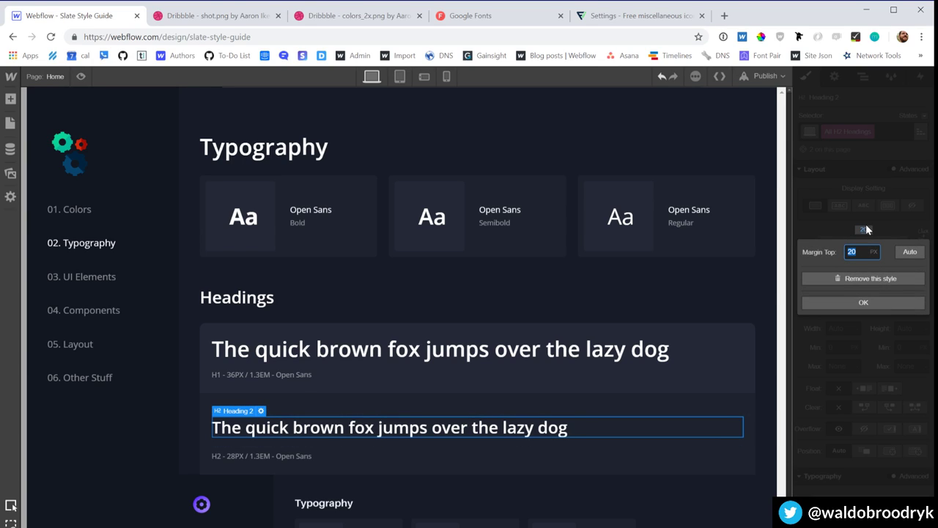
text(0)
key(Return)
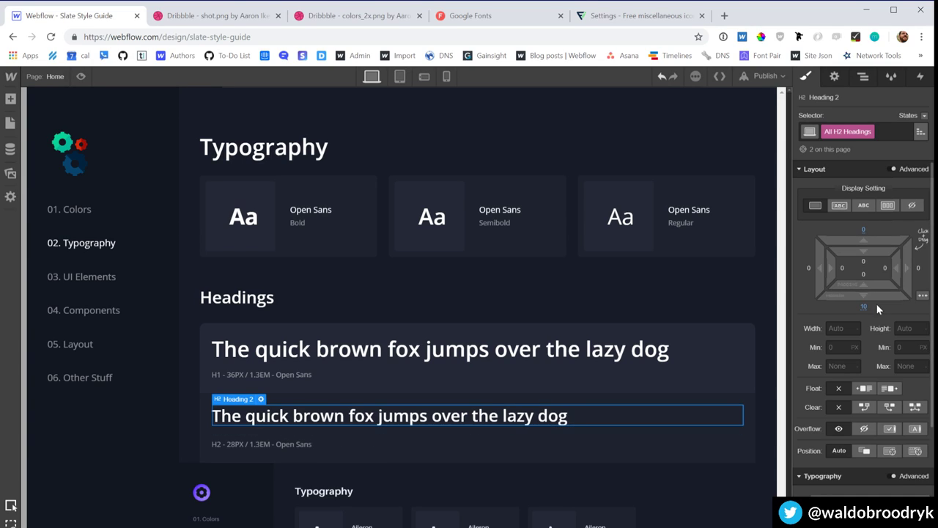
click(863, 304)
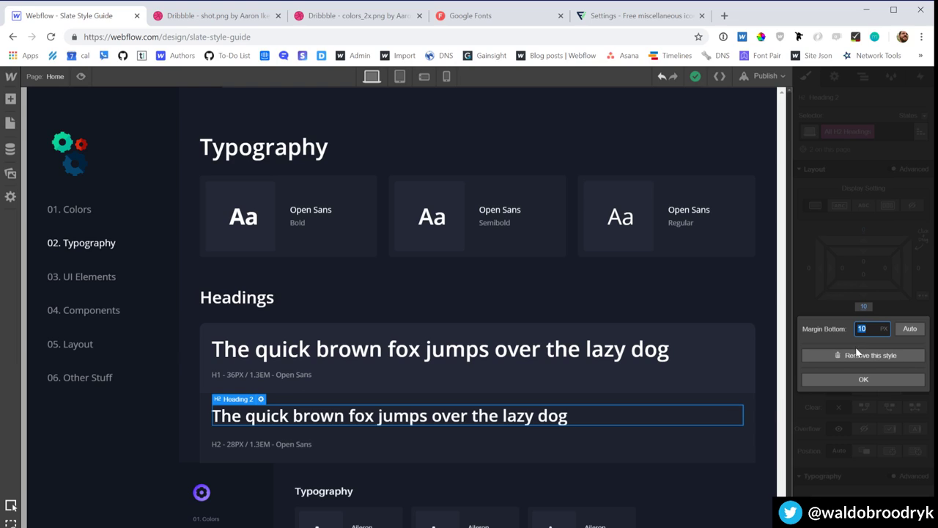
text(0)
key(Return)
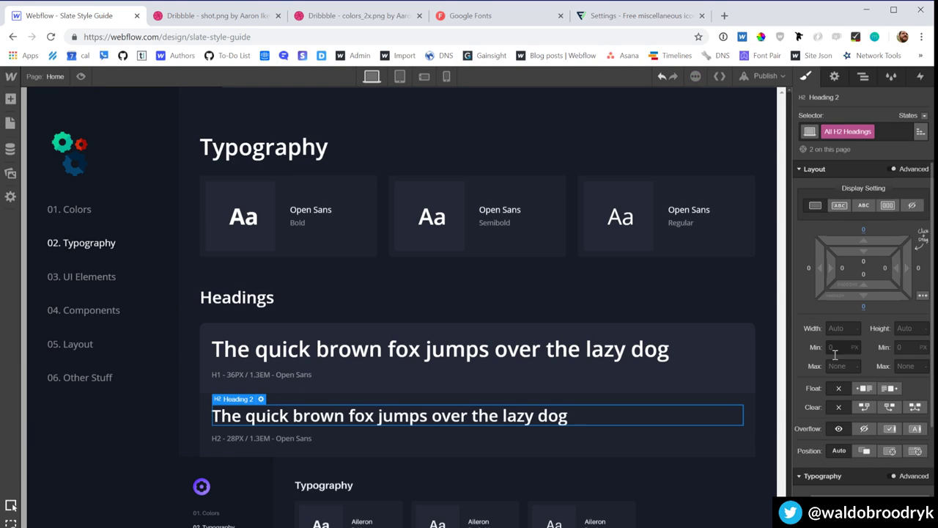
click(737, 306)
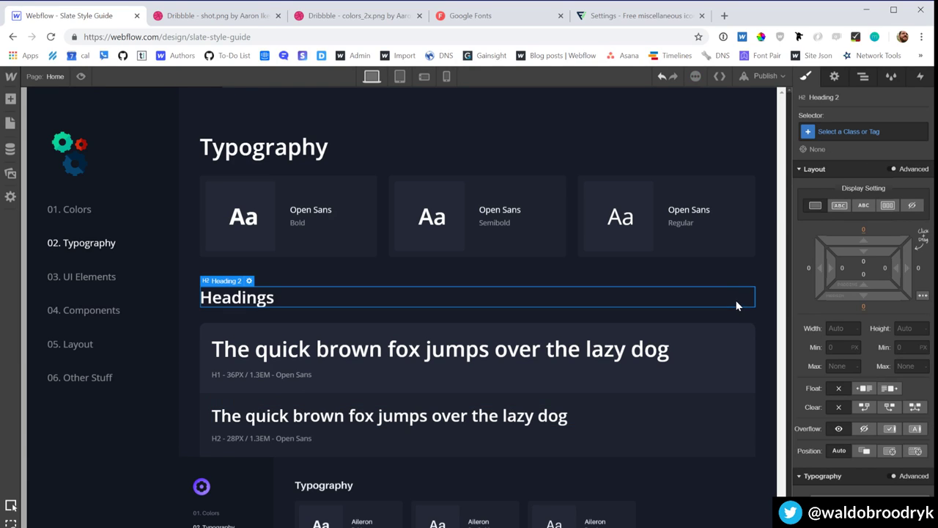
Step: Duplicate the dark-block holding the H2 sample and duplicate the copy's class as light-block-flat
click(746, 411)
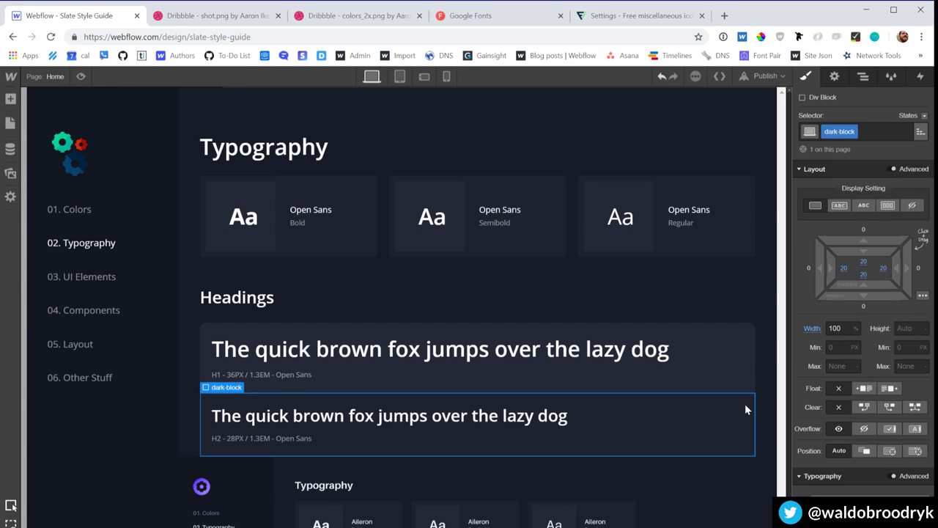
key(ctrl+d)
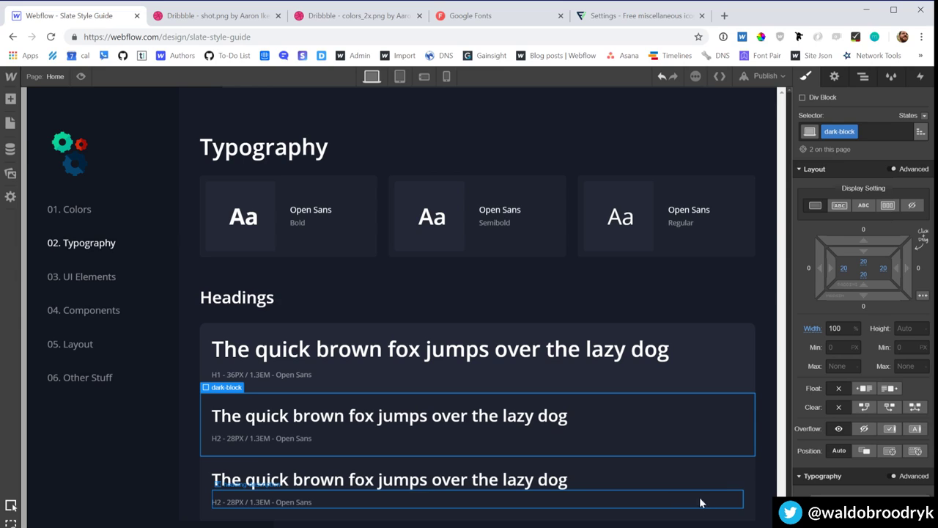
click(742, 480)
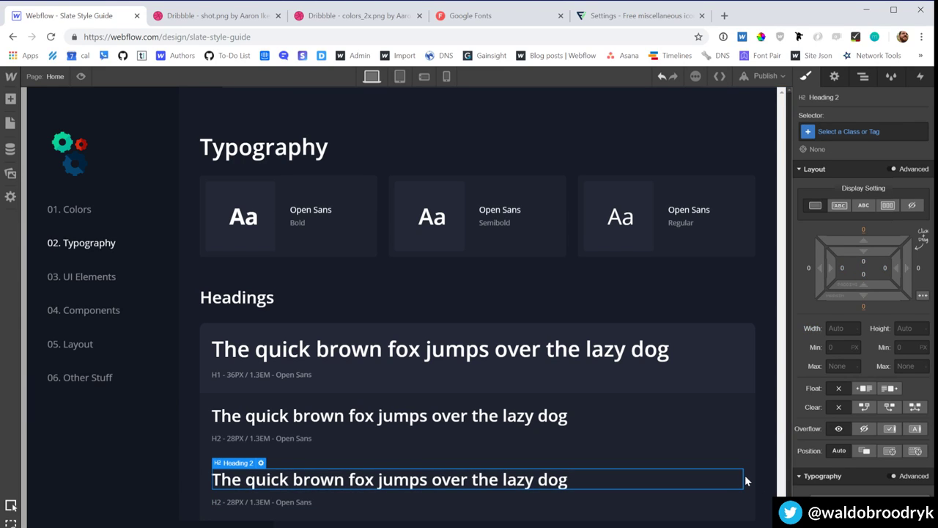
click(752, 477)
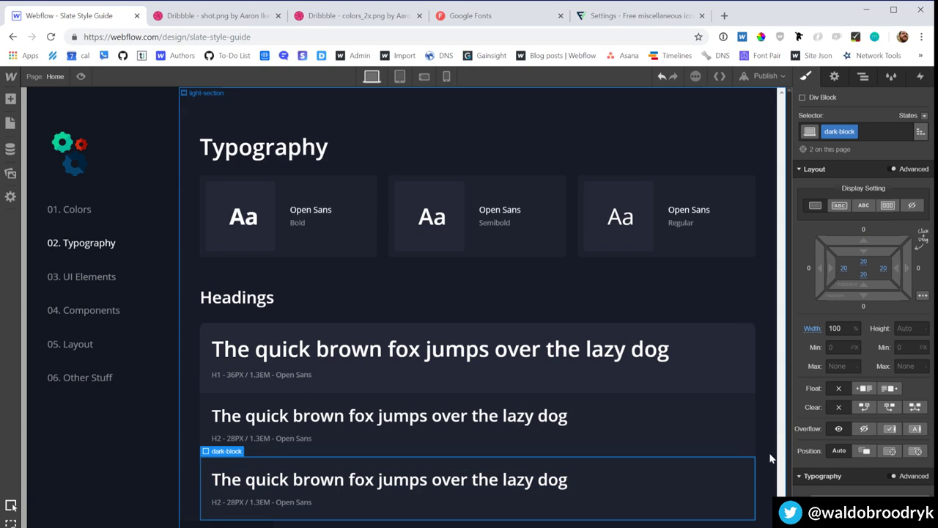
click(854, 131)
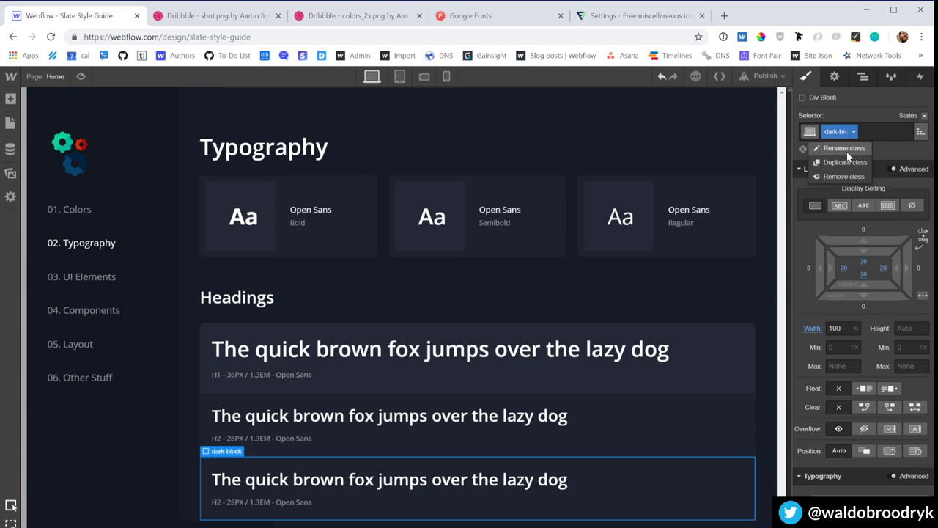
click(846, 161)
text(light)
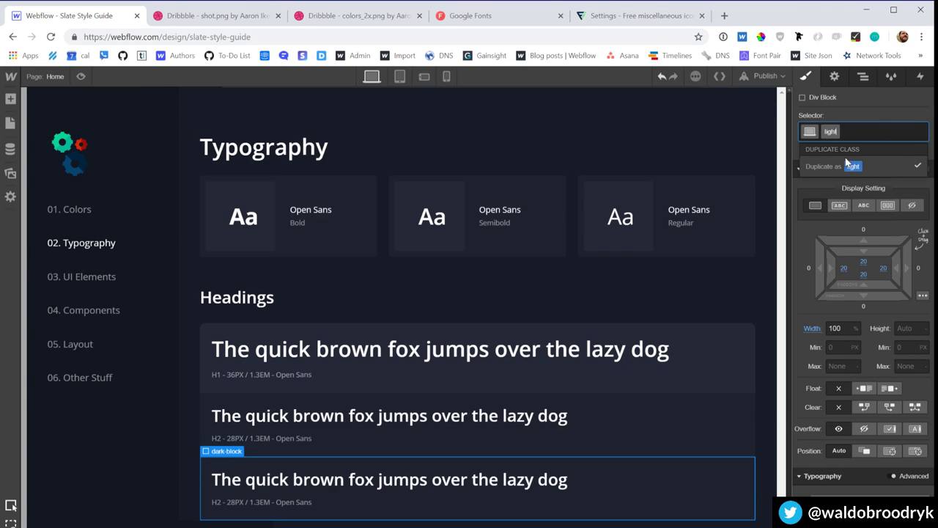
text(-block-f)
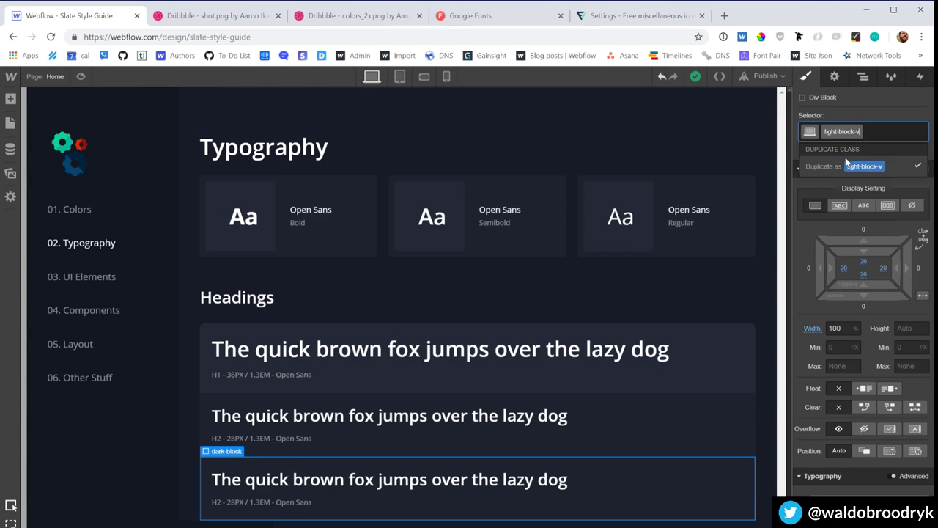
text(lat)
key(Return)
Step: Set the background color of light-block-flat to the Dark blue swatch, #242836
scroll(873, 461, down, 5)
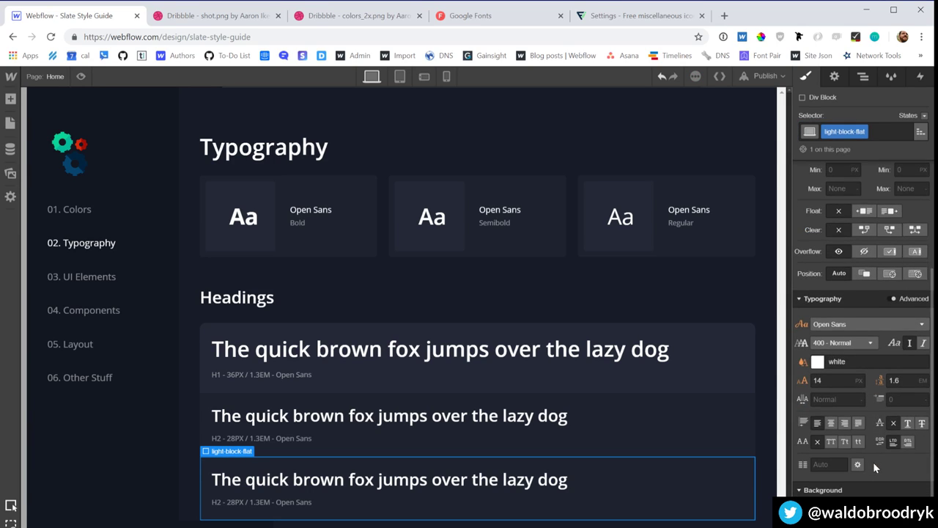
click(817, 503)
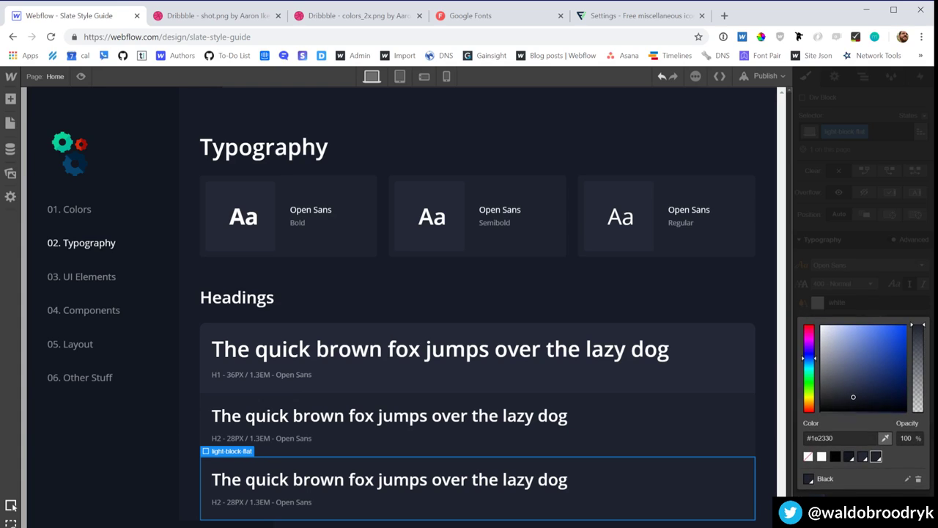
click(860, 457)
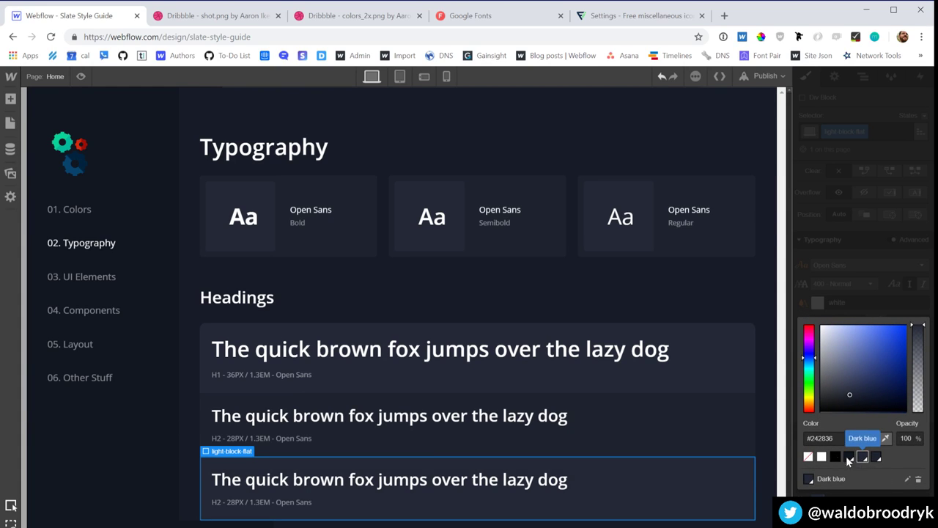
click(774, 456)
Step: Change the heading type of the sample in the light-block-flat block to H3
scroll(714, 447, down, 3)
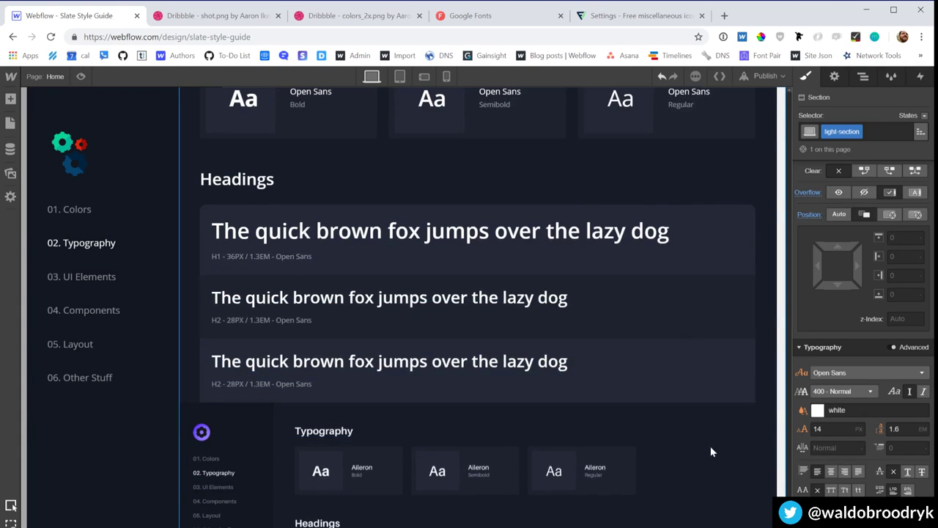
click(258, 355)
key(d)
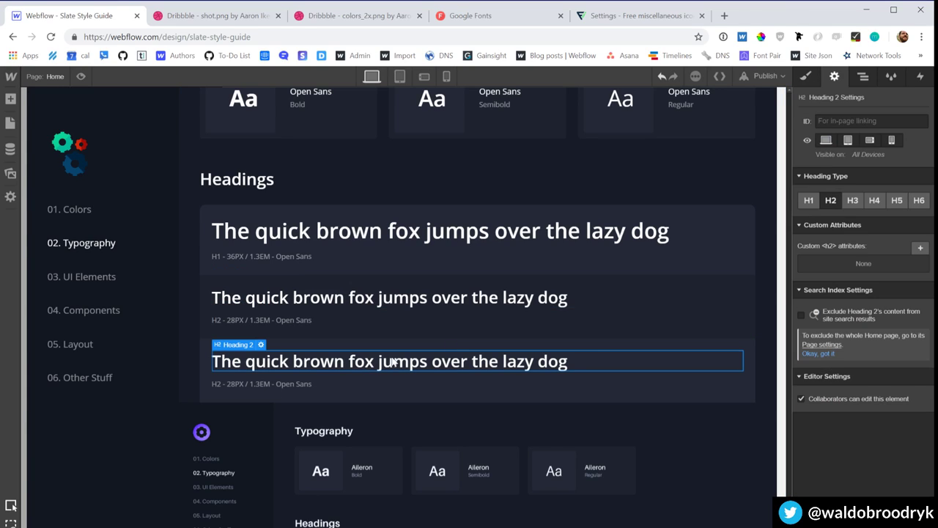
click(848, 200)
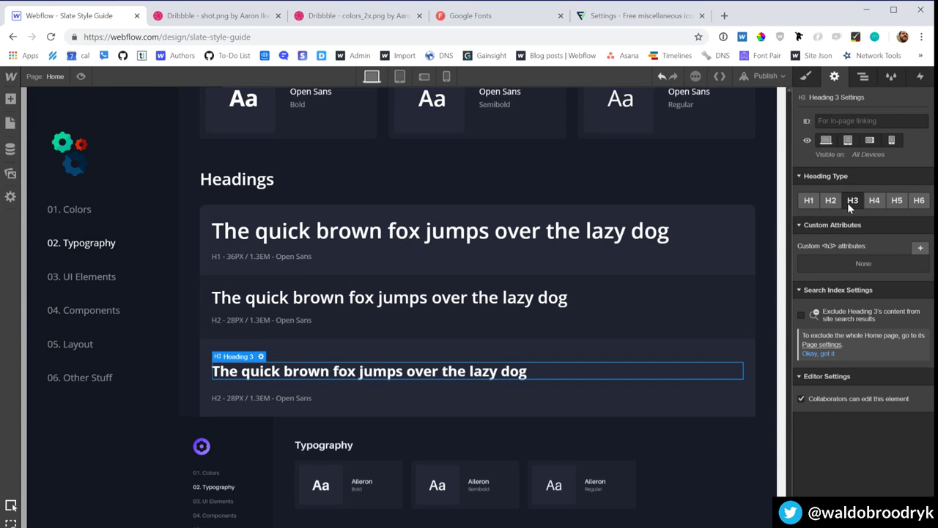
Step: Set the All H3 Headings tag to a 1.3 em line height and a 600 - Semi Bold weight
key(s)
click(836, 129)
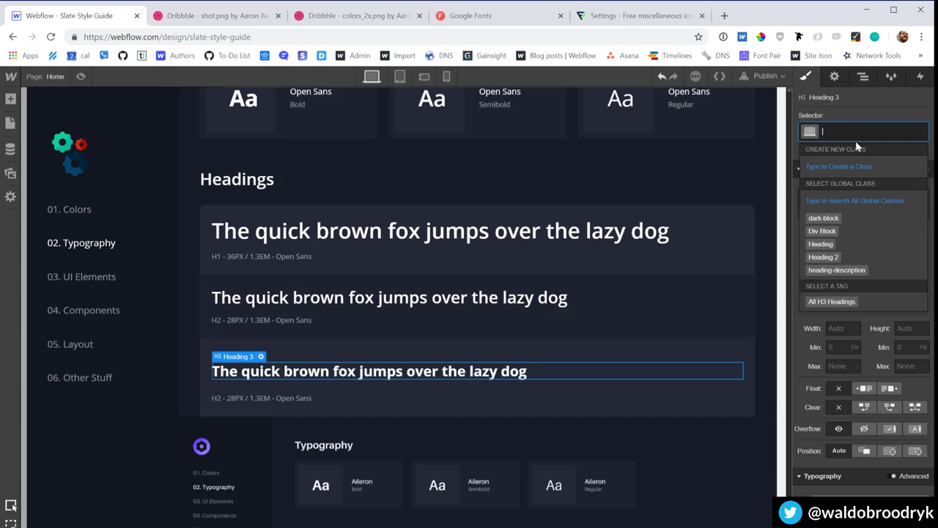
click(817, 301)
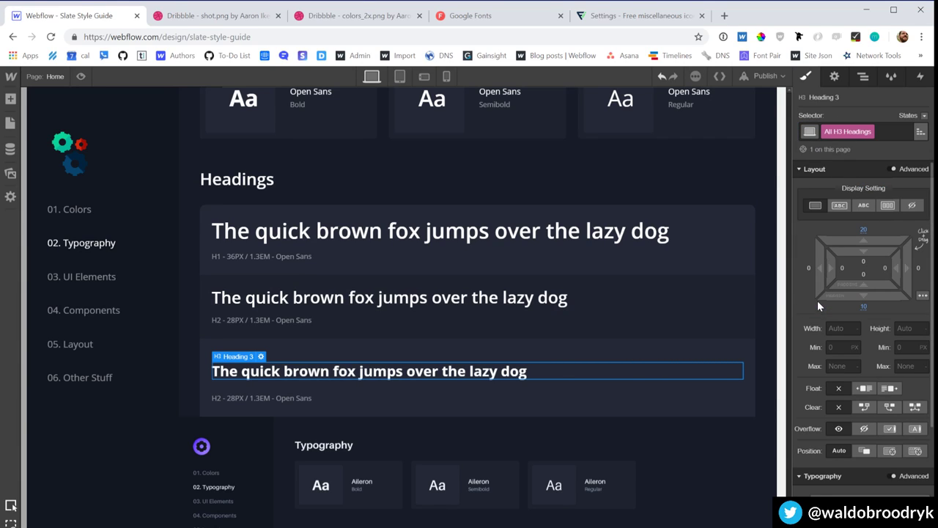
scroll(854, 407, down, 2)
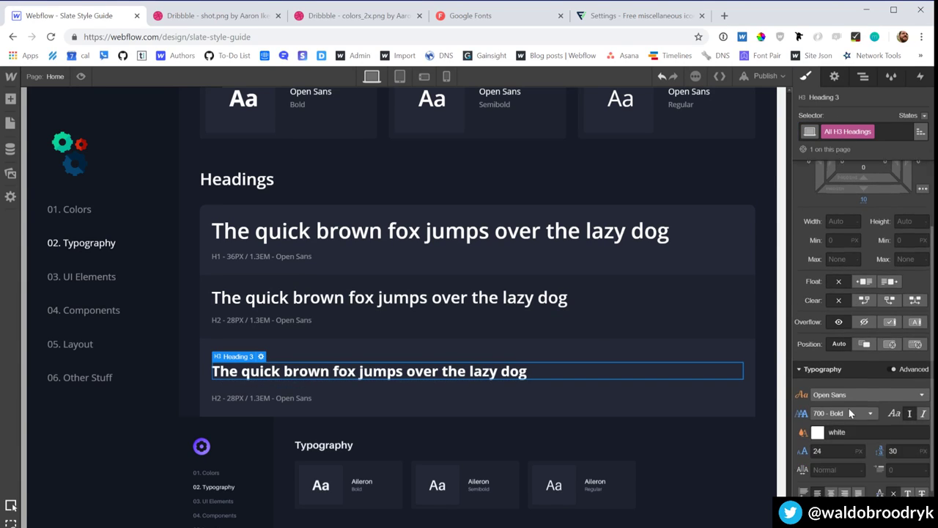
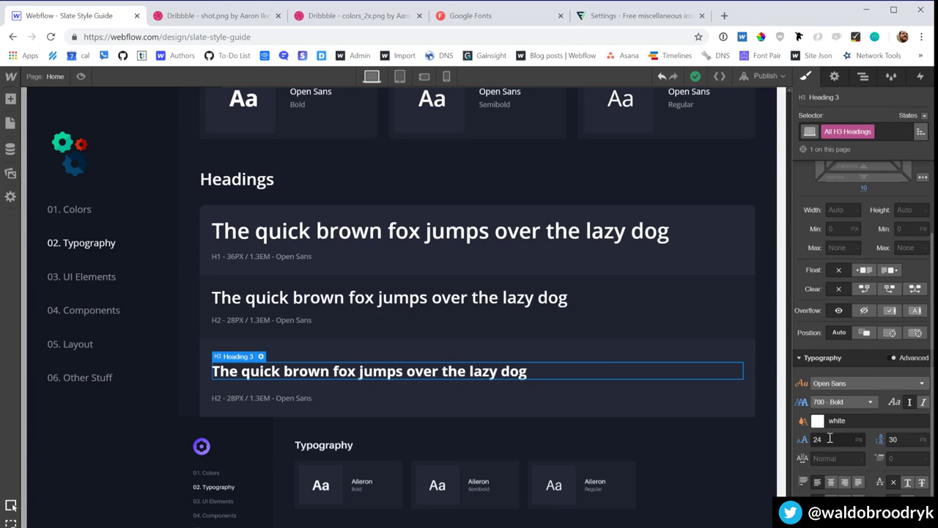
click(901, 438)
text(1)
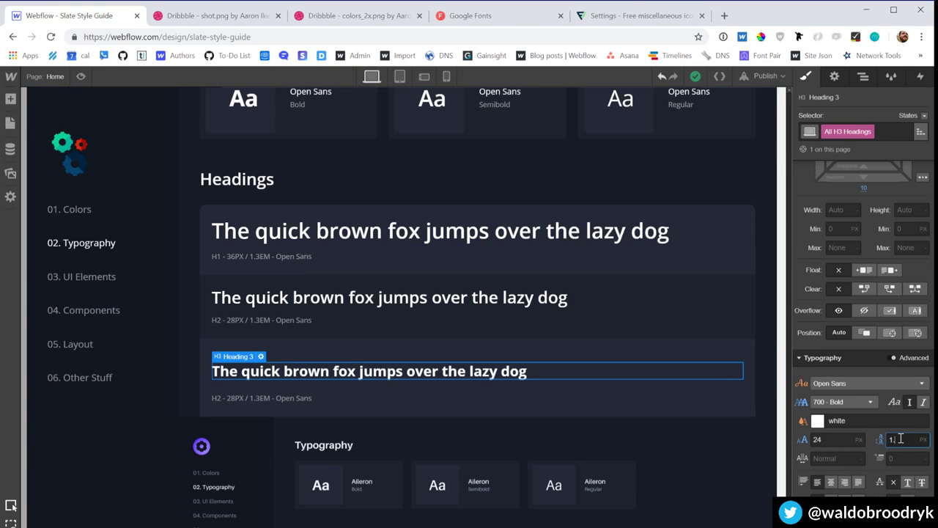
text(.3)
key(Return)
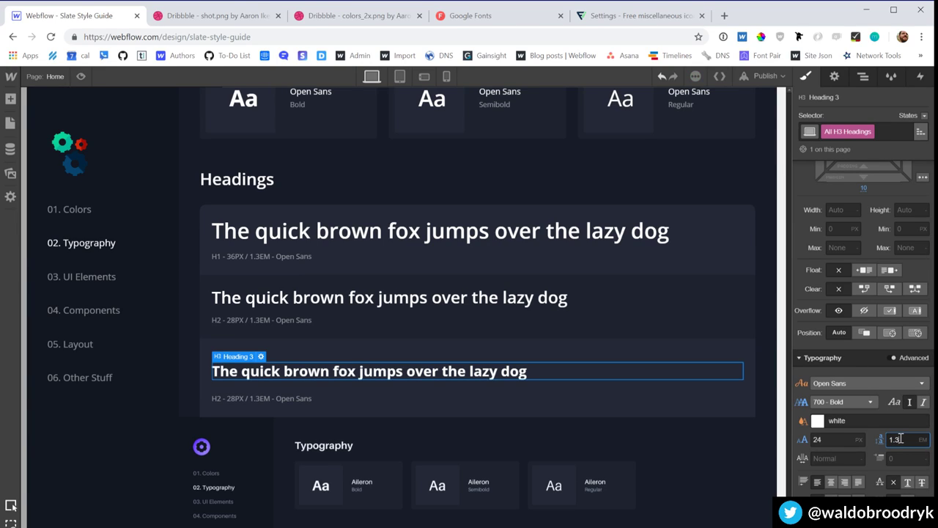
click(843, 401)
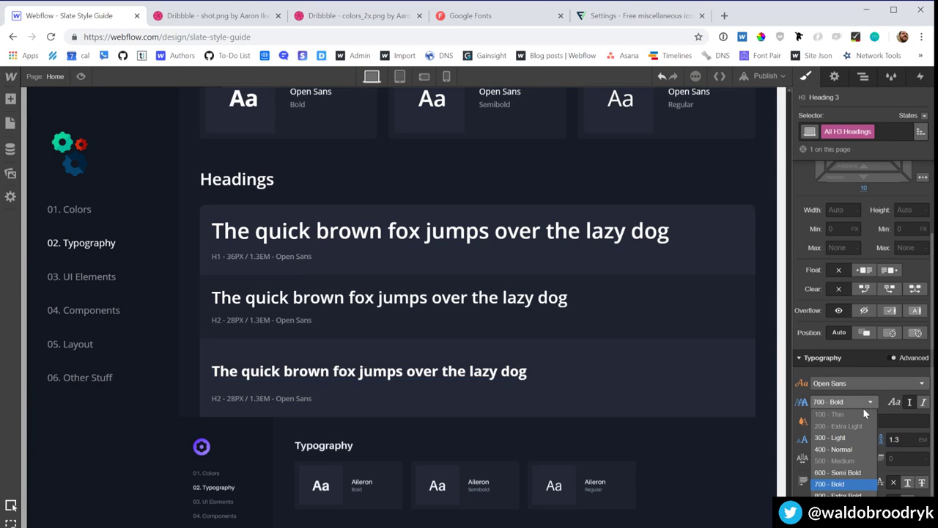
click(838, 478)
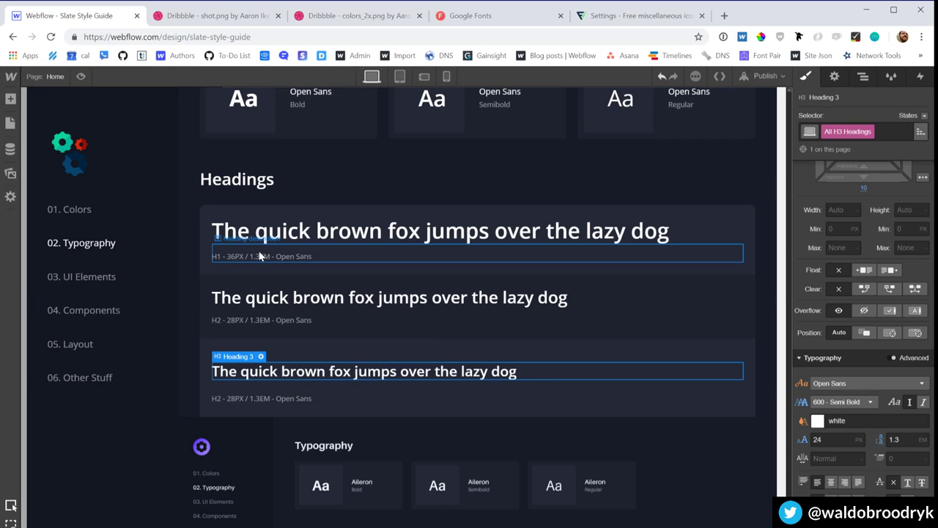
Step: Set the top and bottom margins of the All H3 Headings tag to 0
scroll(265, 249, up, 3)
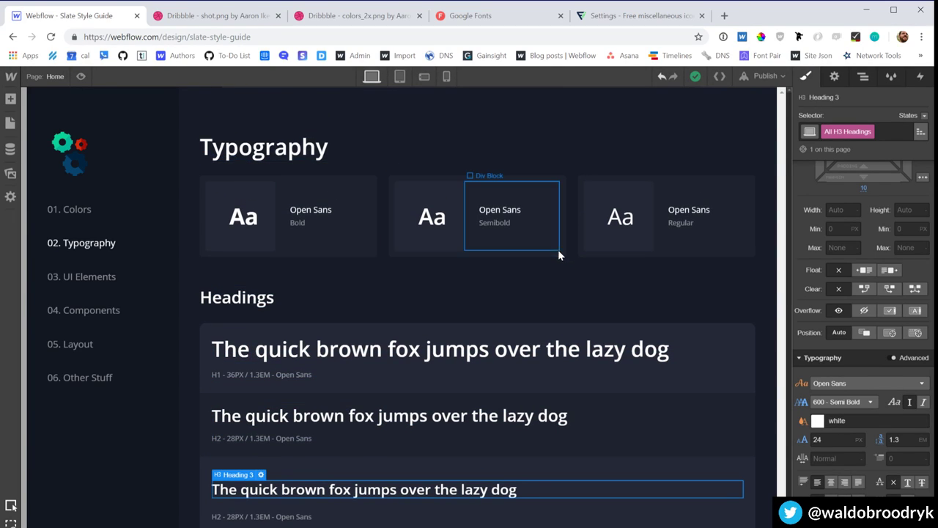
scroll(498, 366, down, 2)
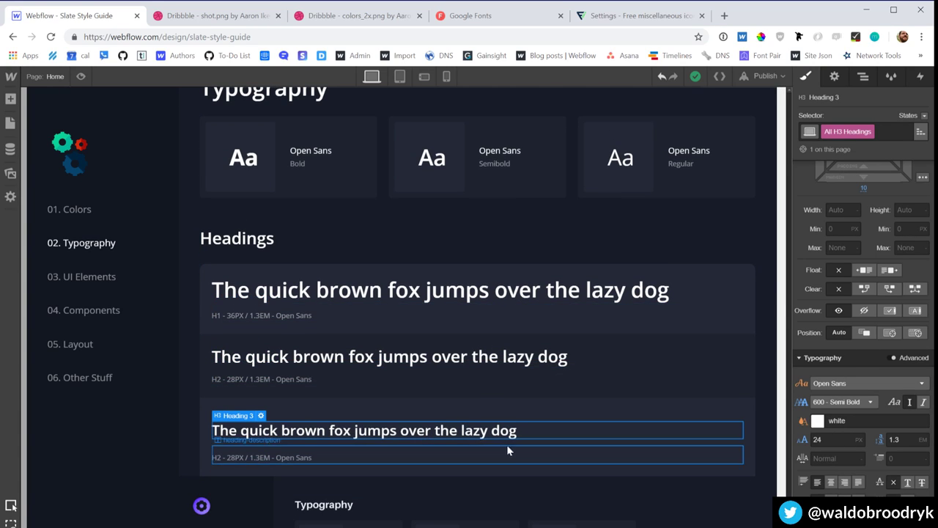
scroll(900, 217, up, 3)
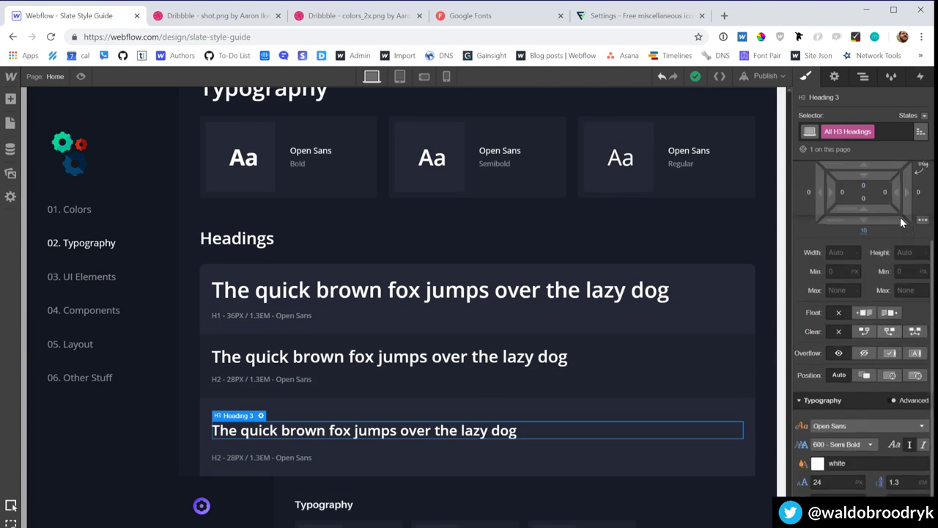
click(863, 229)
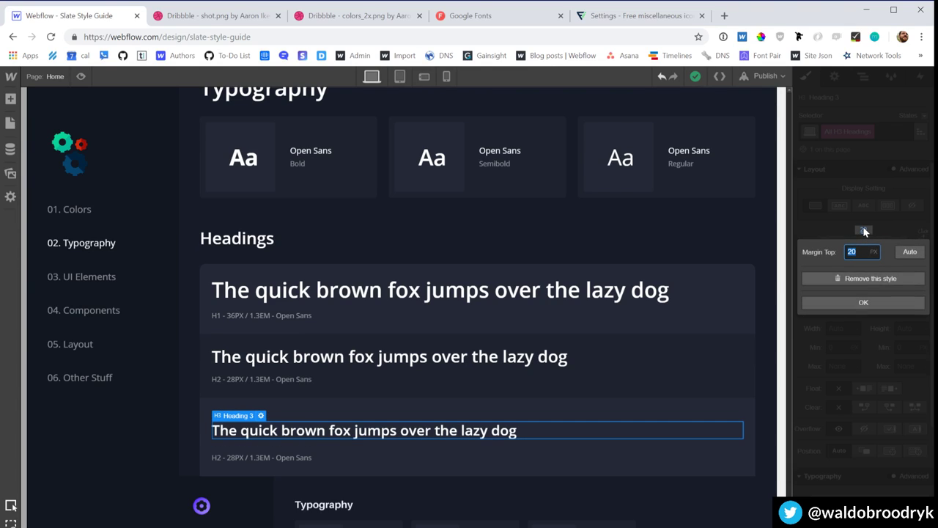
text(0)
key(Return)
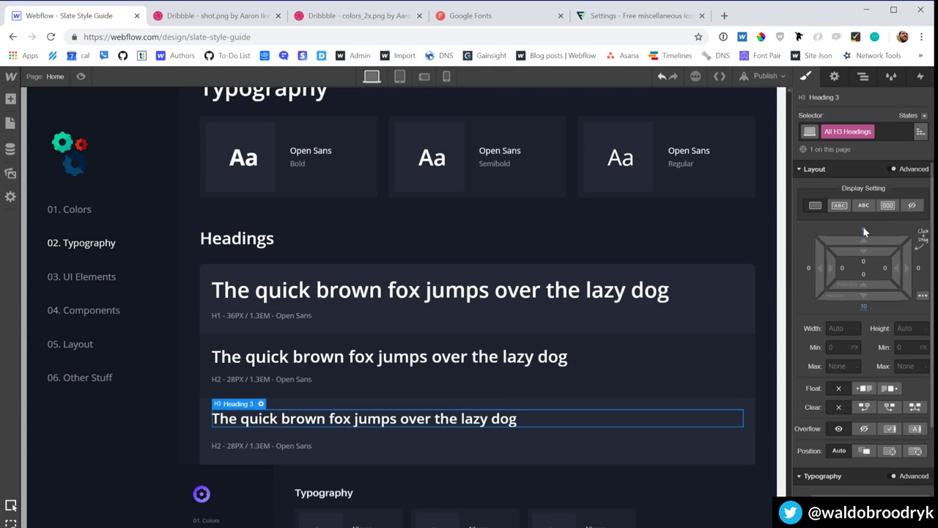
click(863, 307)
text(0)
key(Return)
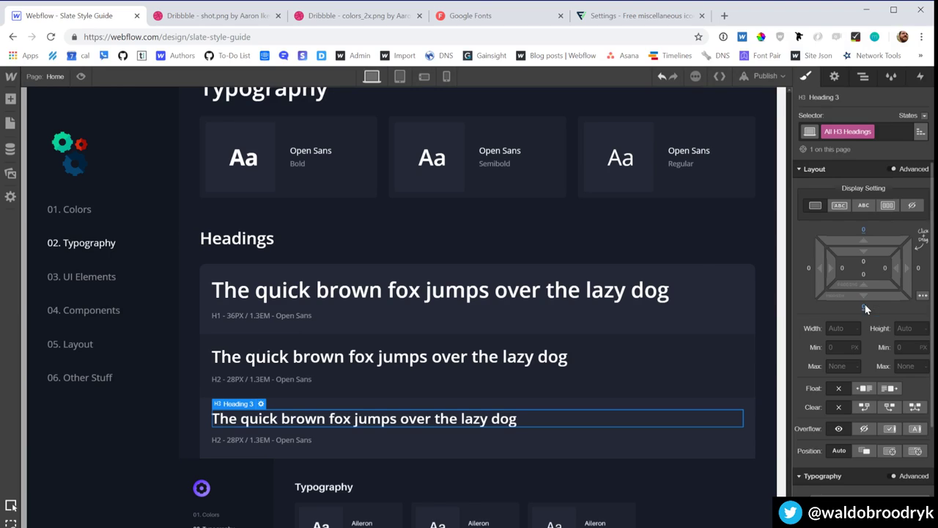
Step: Change the description under the H3 sample to read "H3 - 24PX / 1.3EM - Open Sans"
double_click(232, 438)
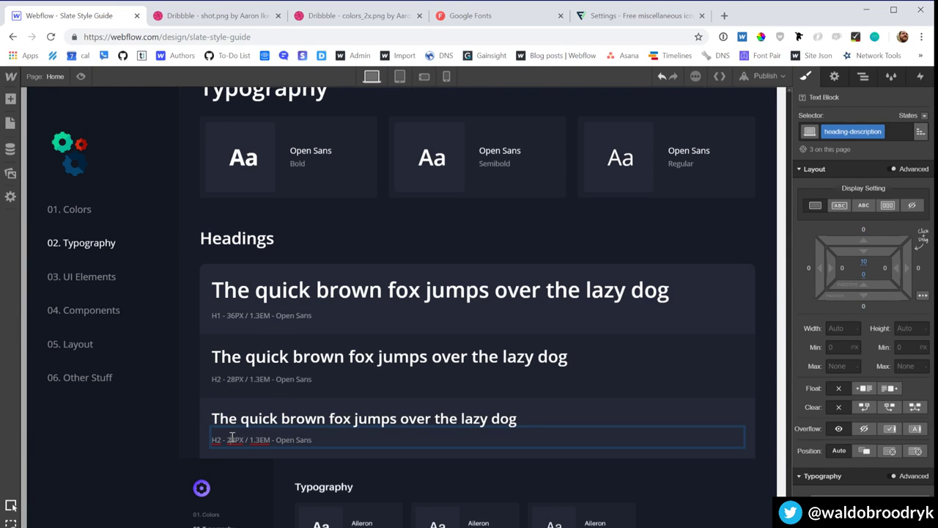
key(shift+Right)
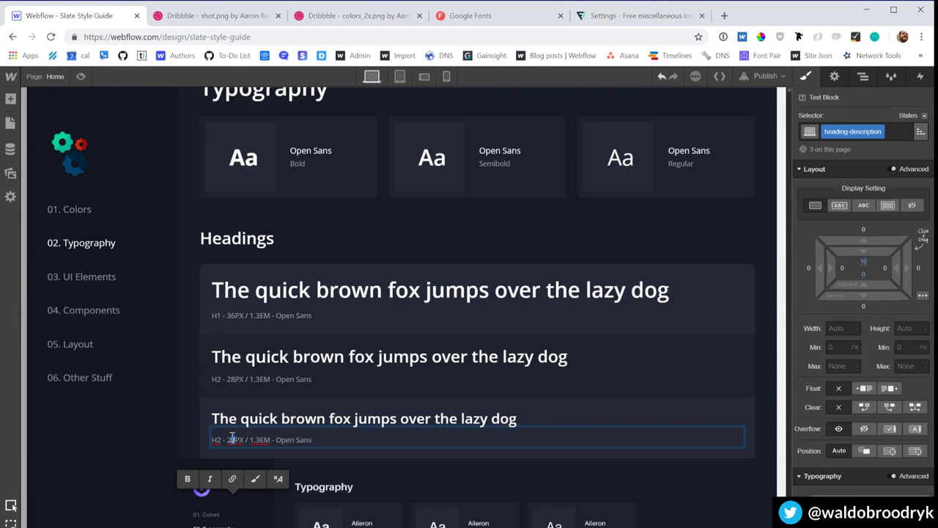
key(Left)
key(Left)
key(Left)
key(Left)
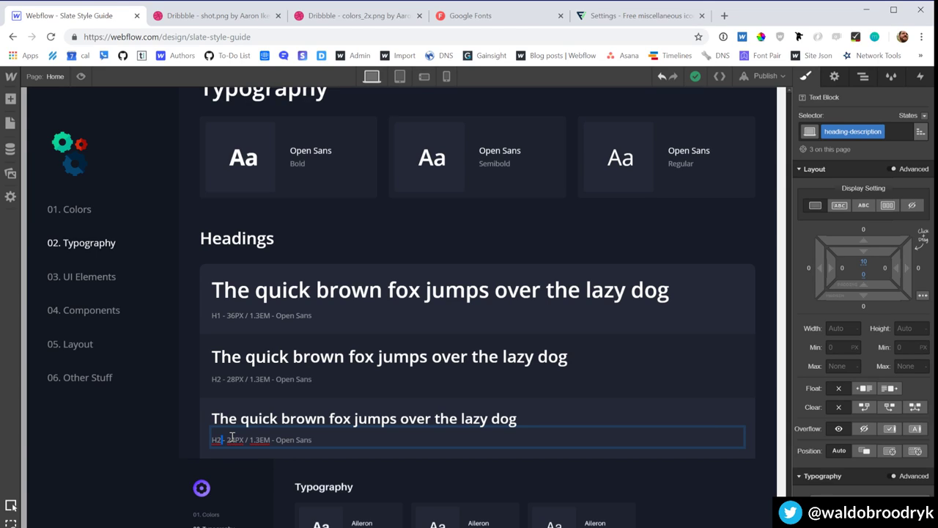
key(shift+Left)
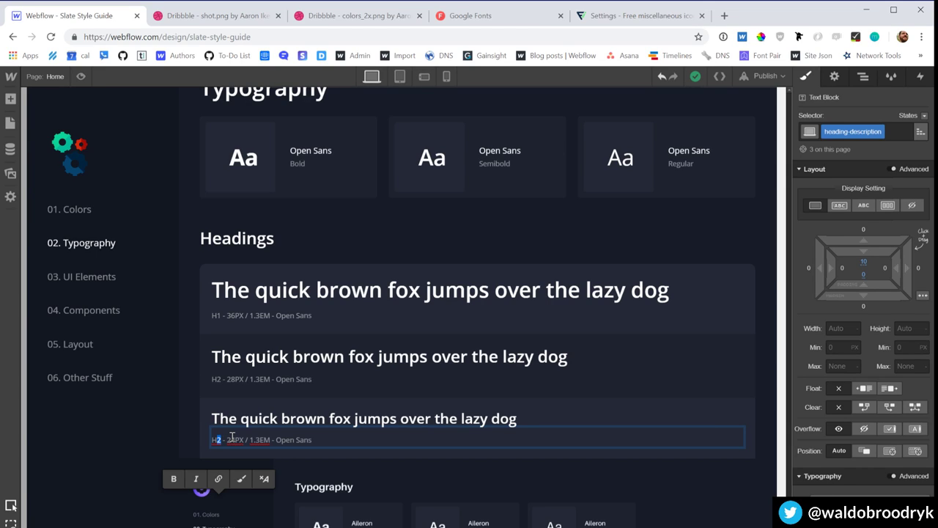
text(3)
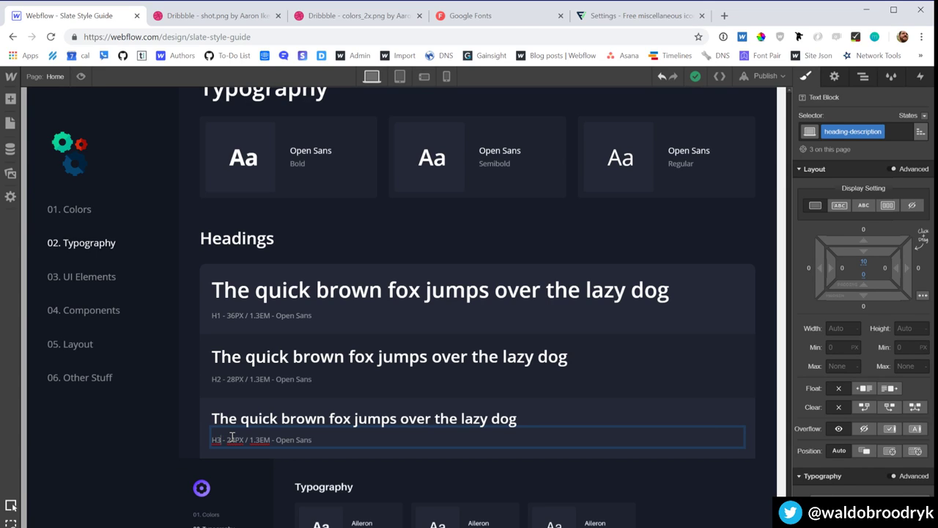
key(Escape)
Step: Duplicate the dark-block with the H2 sample to the end of the heading-row container
click(742, 381)
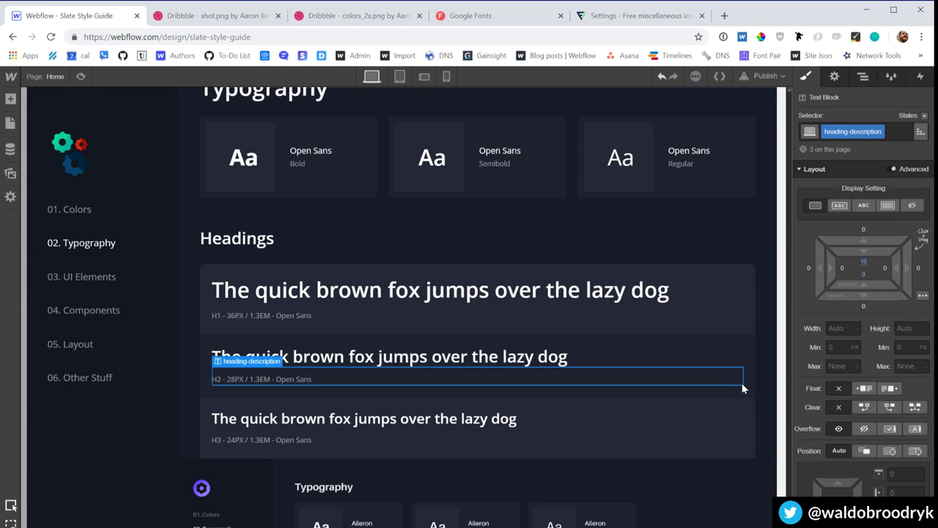
click(746, 390)
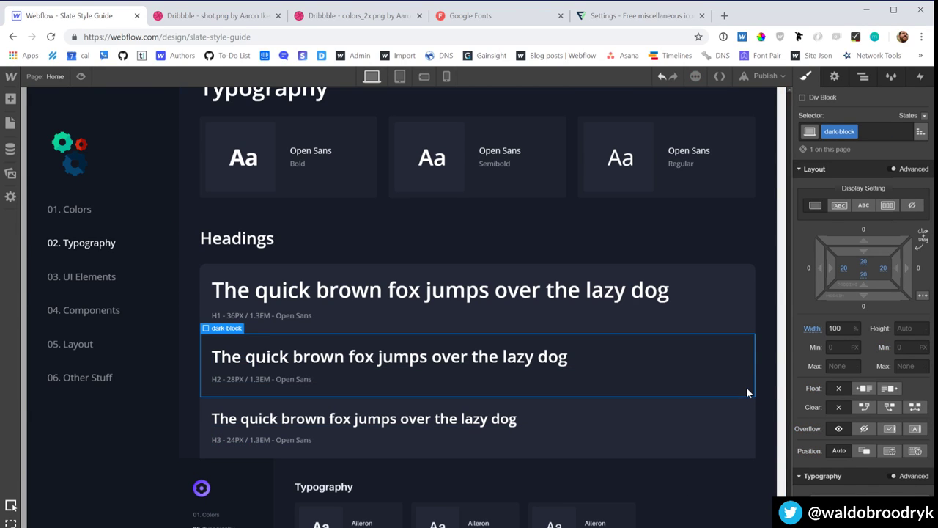
key(ctrl+Up)
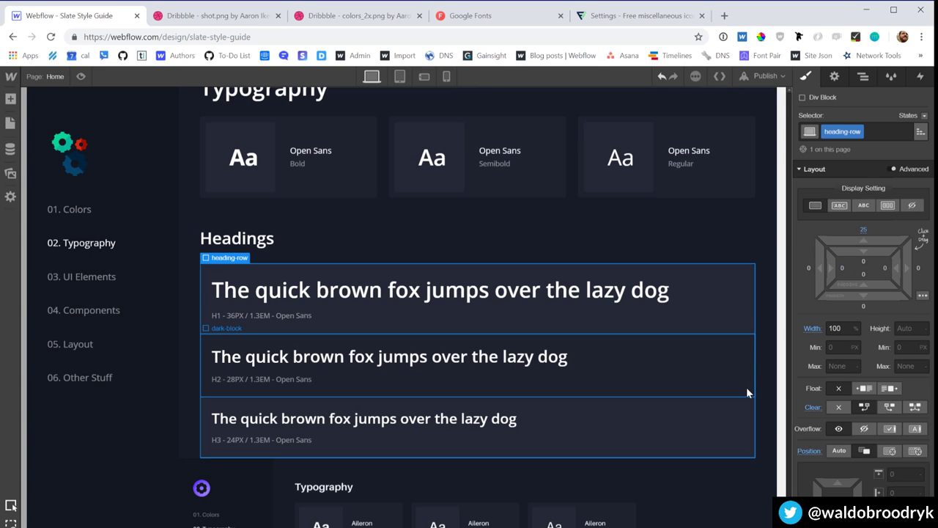
key(ctrl+v)
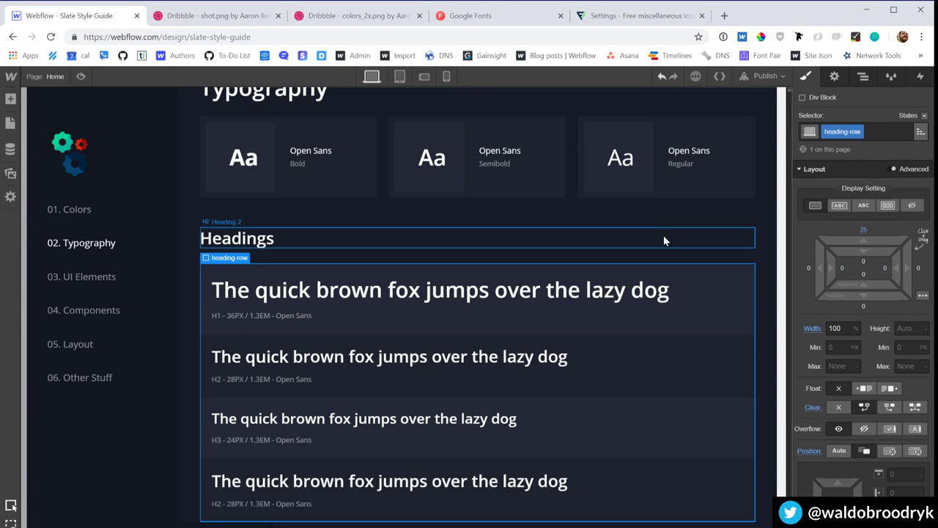
Step: Change the heading type of the sample in the duplicated dark-block to H4
click(520, 480)
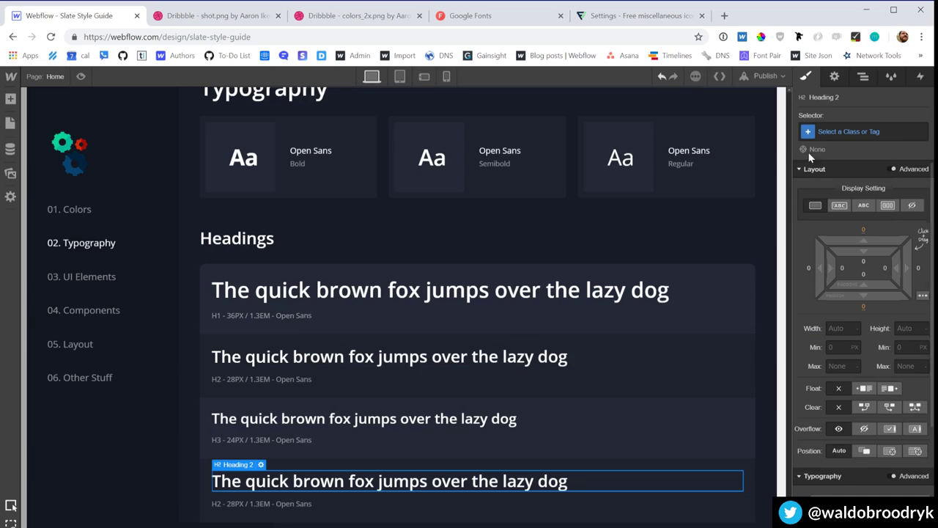
click(840, 131)
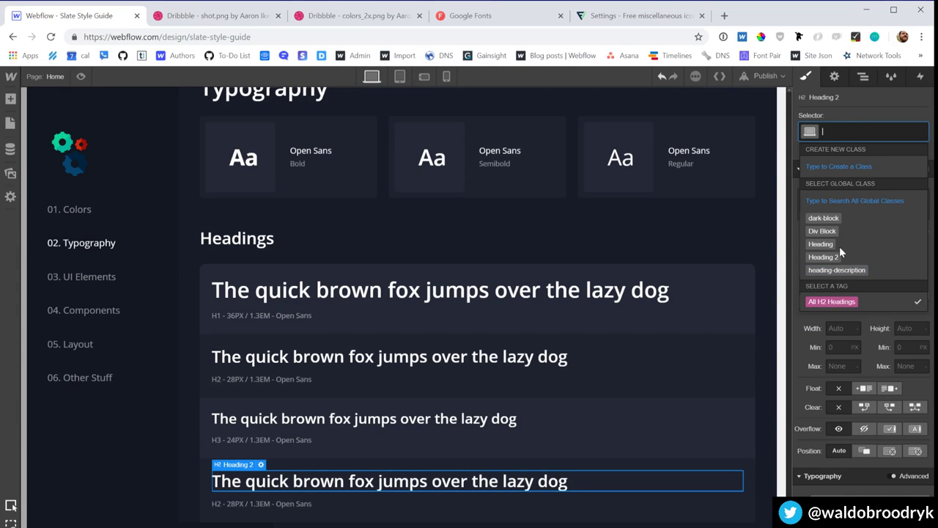
click(836, 78)
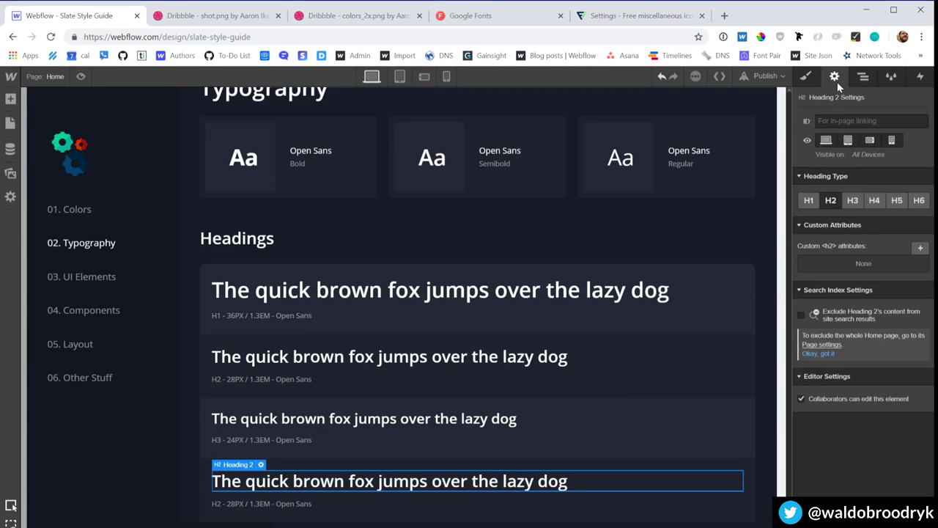
click(871, 201)
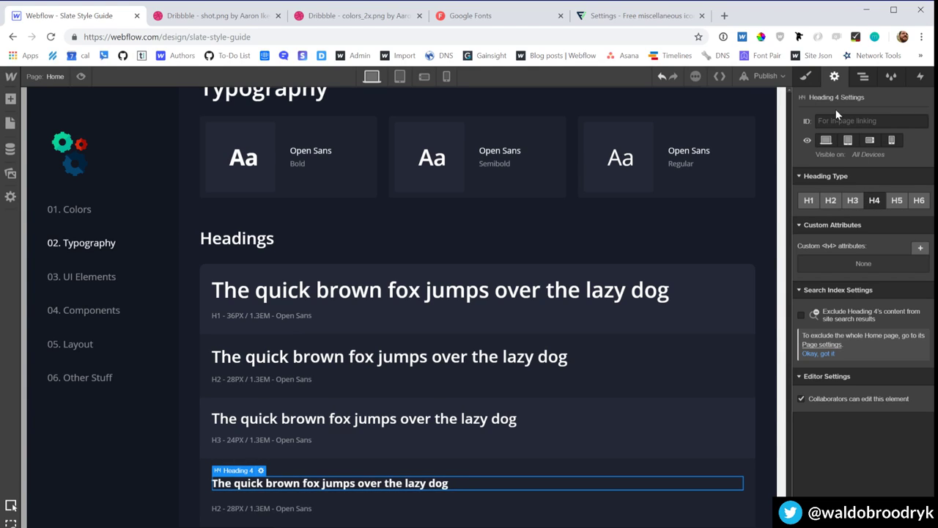
Step: Set the top and bottom margins of the All H4 Headings tag to 0
click(809, 76)
click(847, 132)
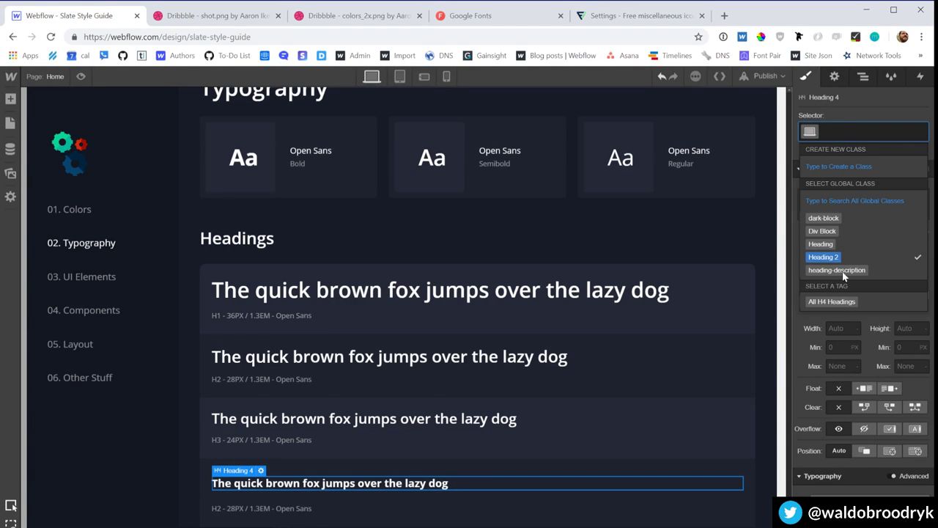
click(843, 302)
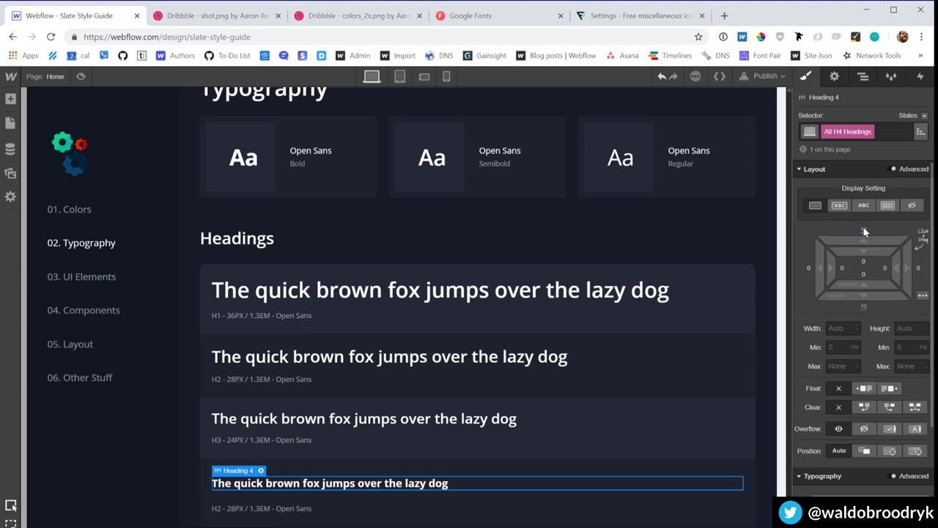
click(864, 230)
text(0)
key(Return)
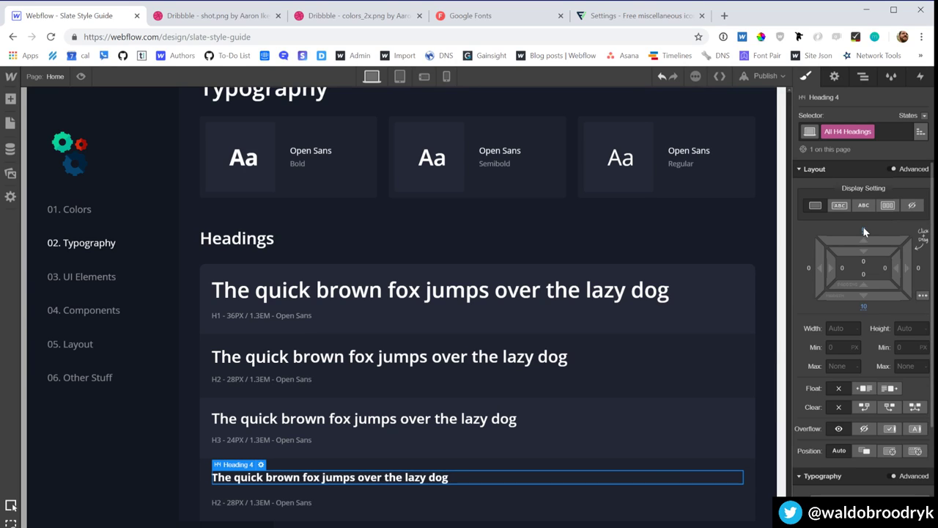
click(865, 307)
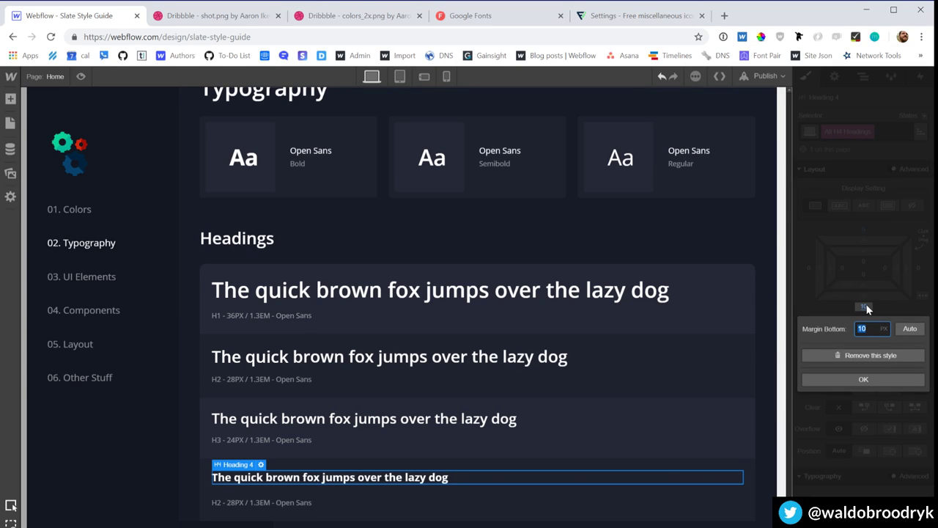
text(0)
key(Return)
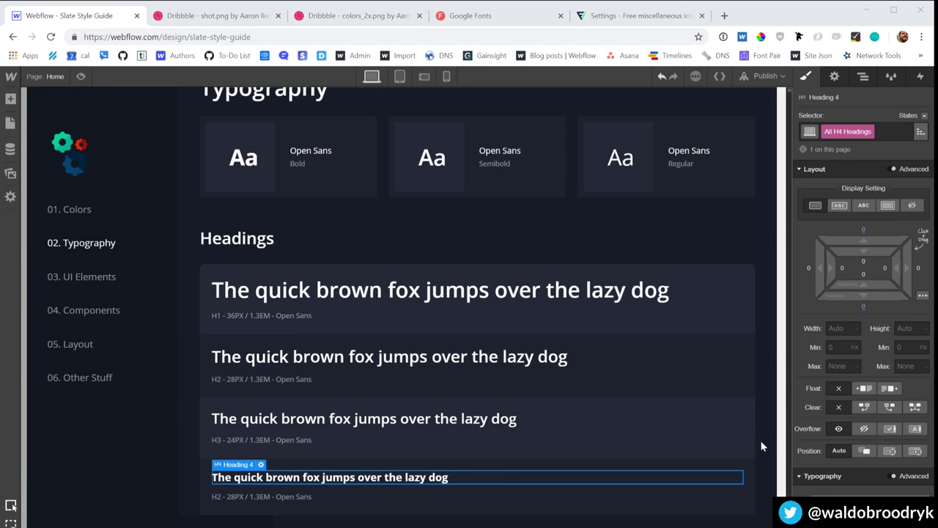
Step: Set the font weight of the All H4 Headings tag to 600 - Semi Bold
scroll(903, 409, down, 1)
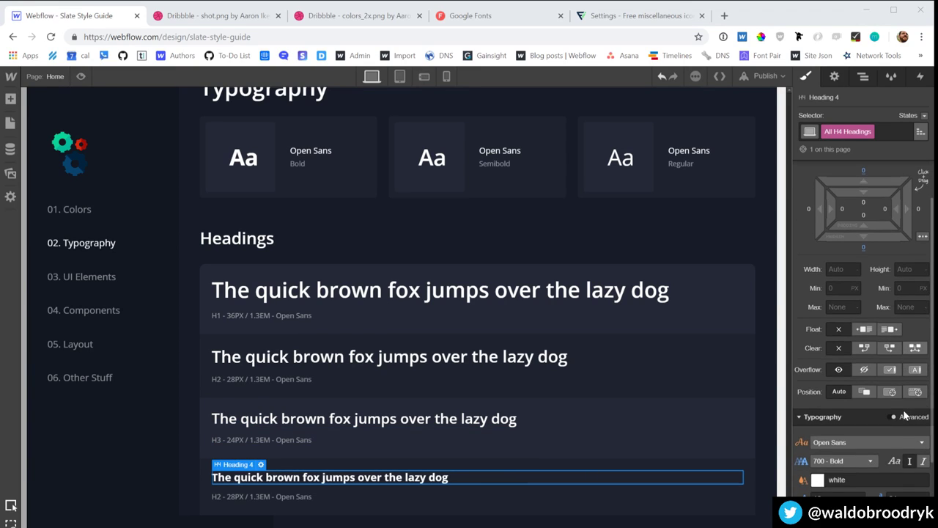
click(859, 460)
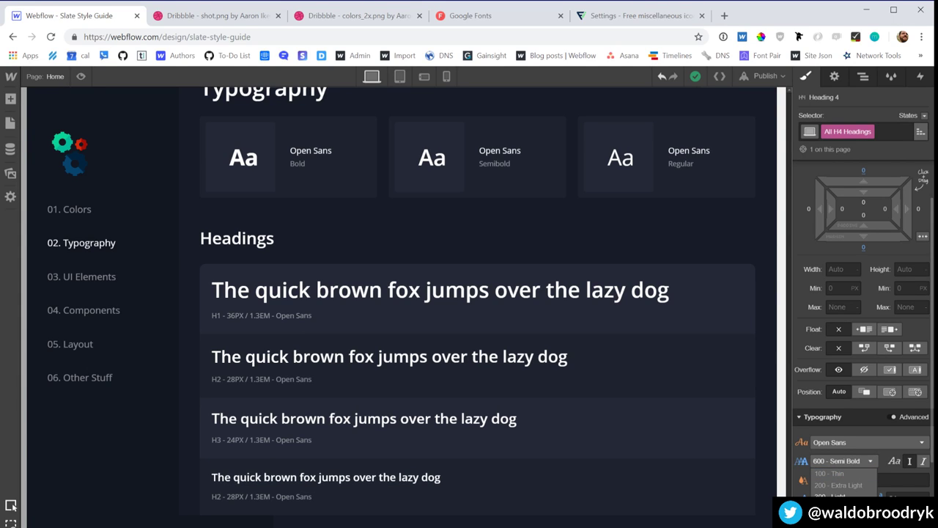
key(Return)
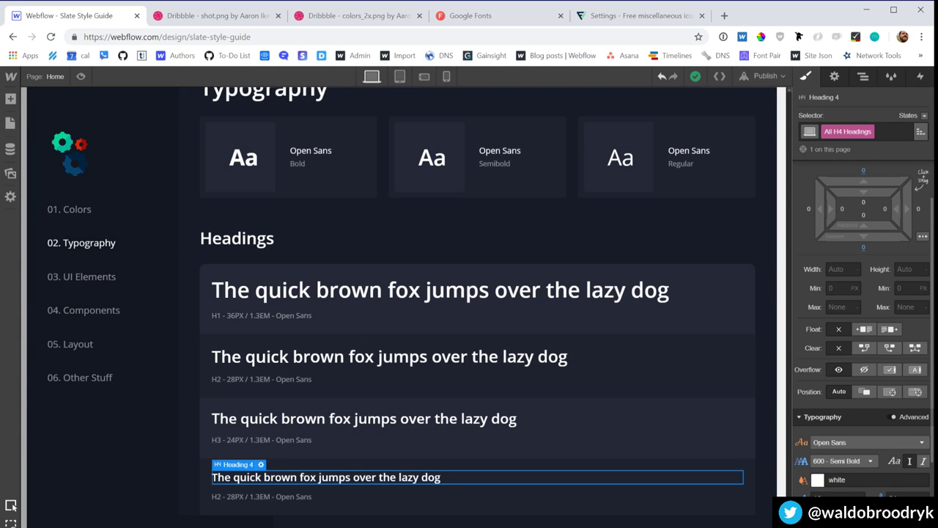
drag(569, 471, 483, 489)
scroll(431, 427, up, 1)
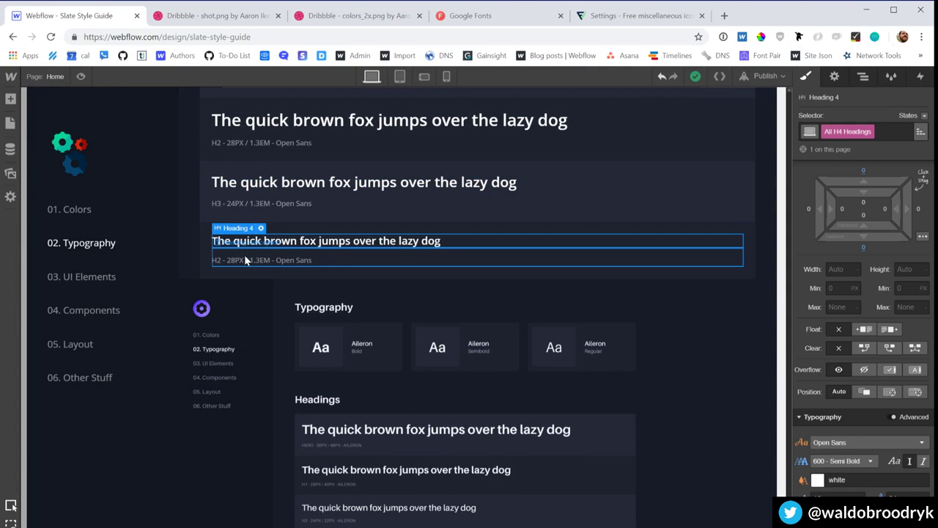
double_click(244, 255)
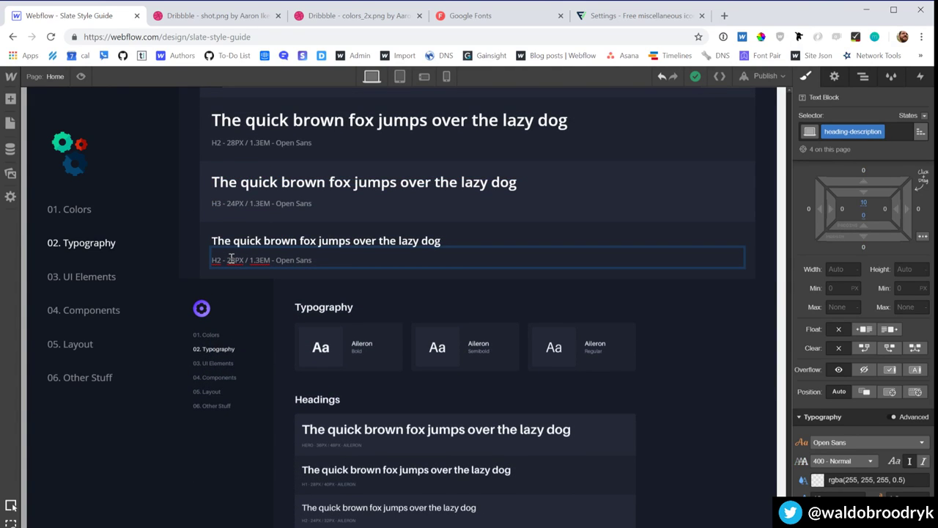
key(Escape)
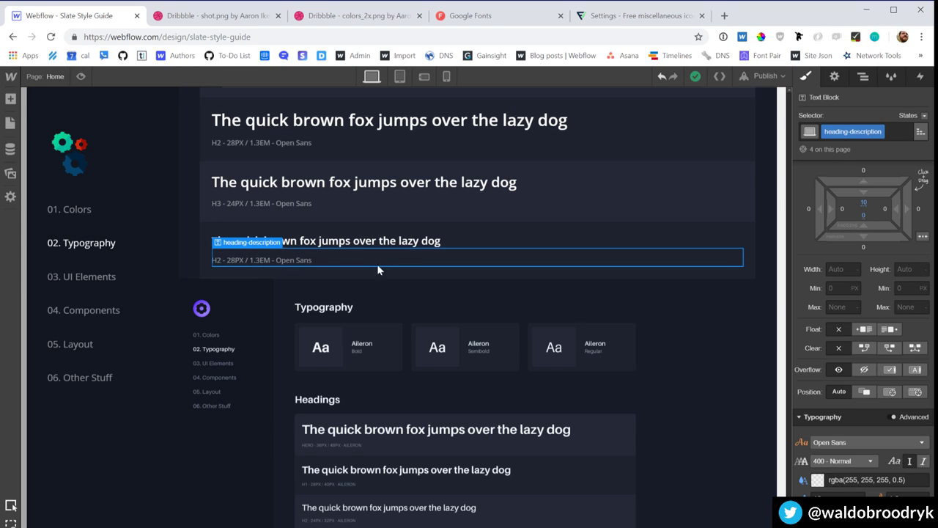
click(392, 245)
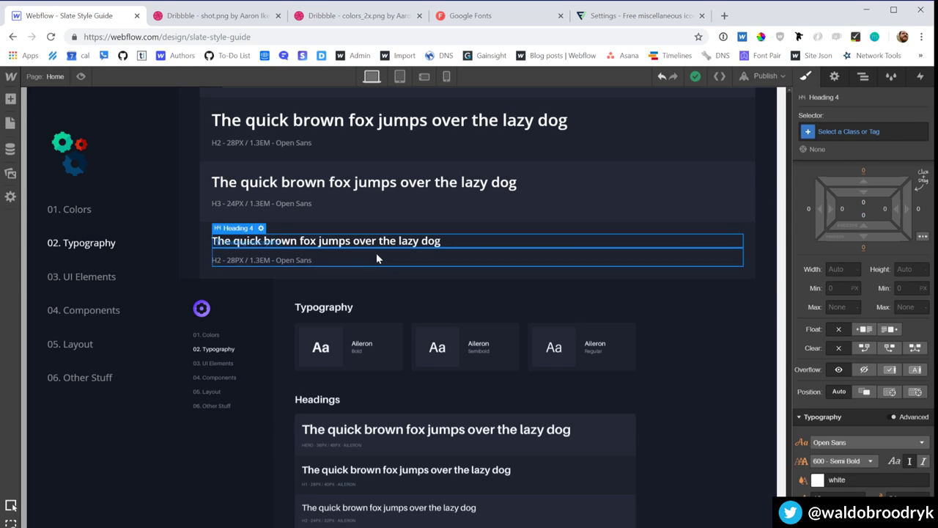
Step: Change the font size in the description under the H4 sample to 20PX
double_click(238, 257)
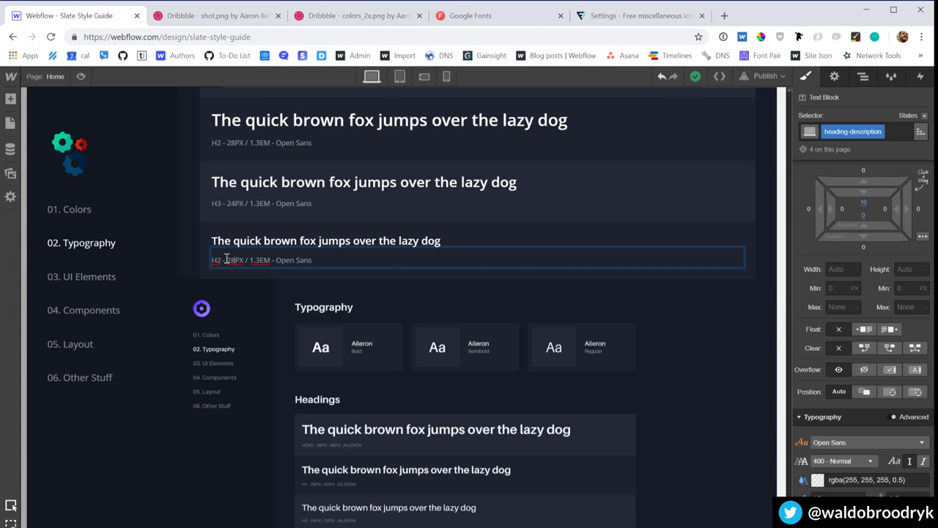
key(BackSpace)
text(0)
click(243, 246)
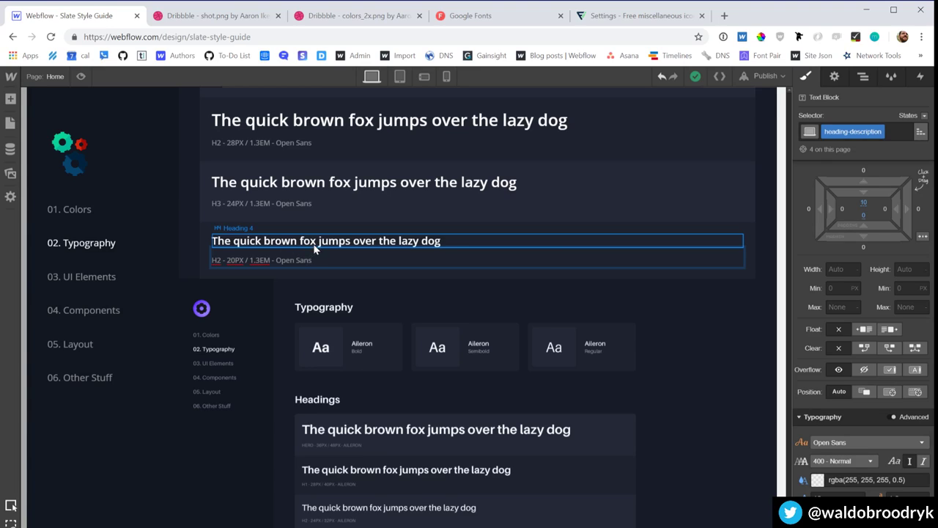
Step: Set the All H4 Headings tag to a 20 px font size and a 1.3 em line height, as stated in its description
click(315, 249)
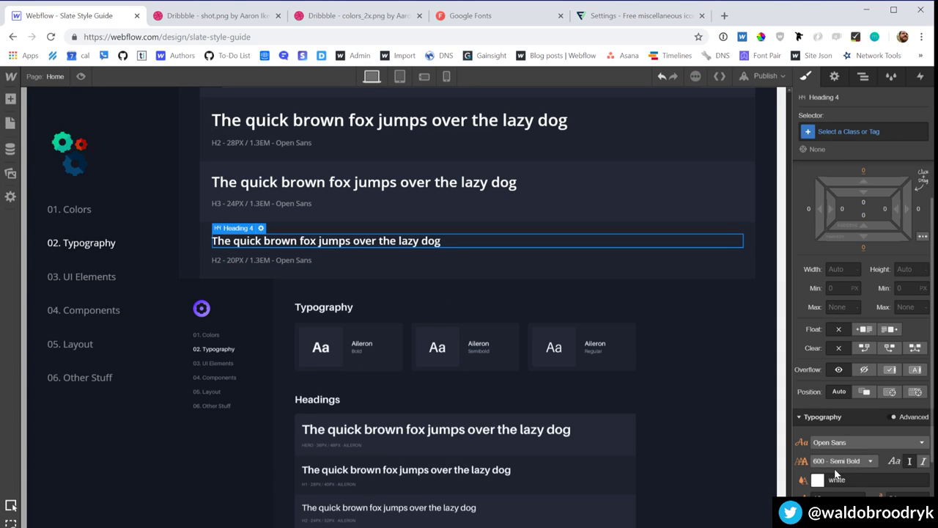
click(842, 131)
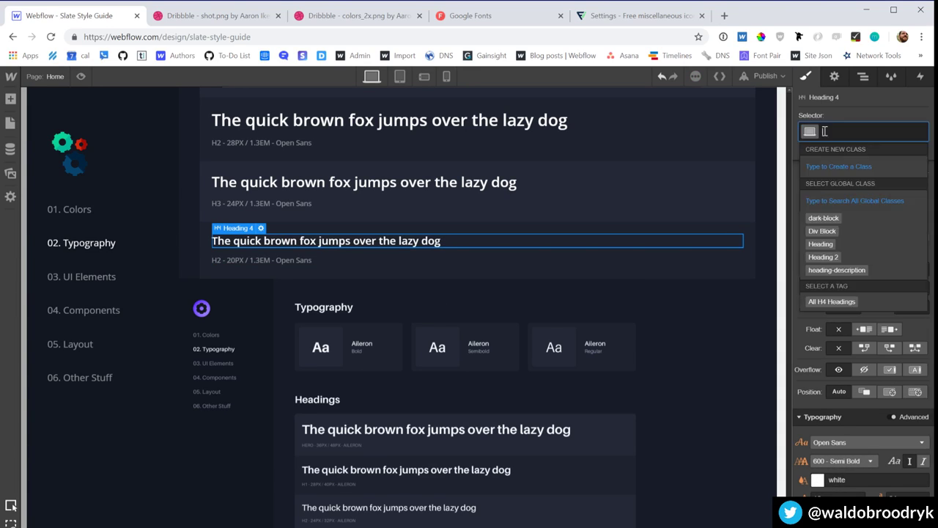
click(847, 301)
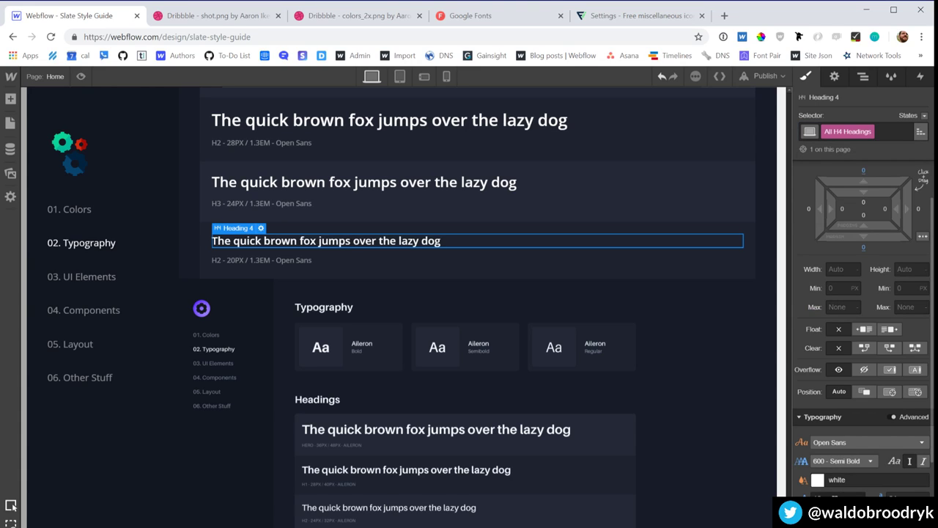
key(Up)
key(Up)
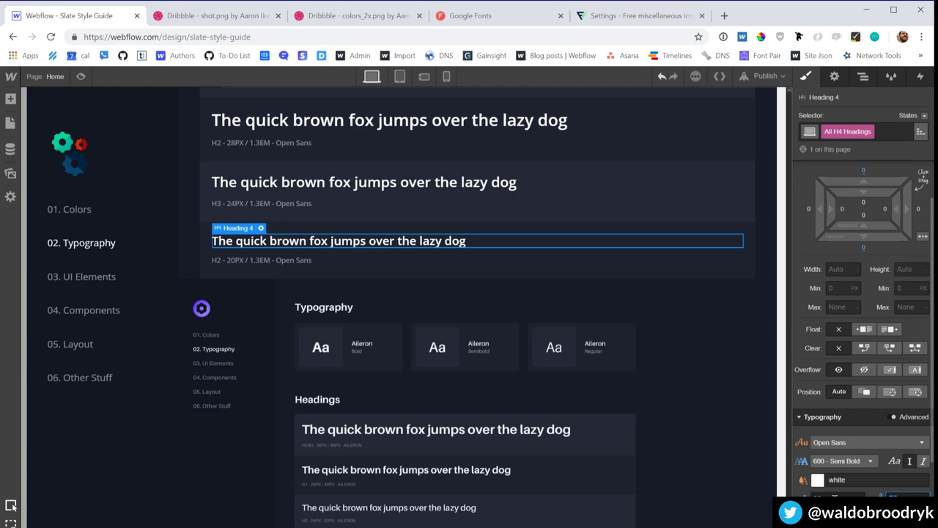
key(Up)
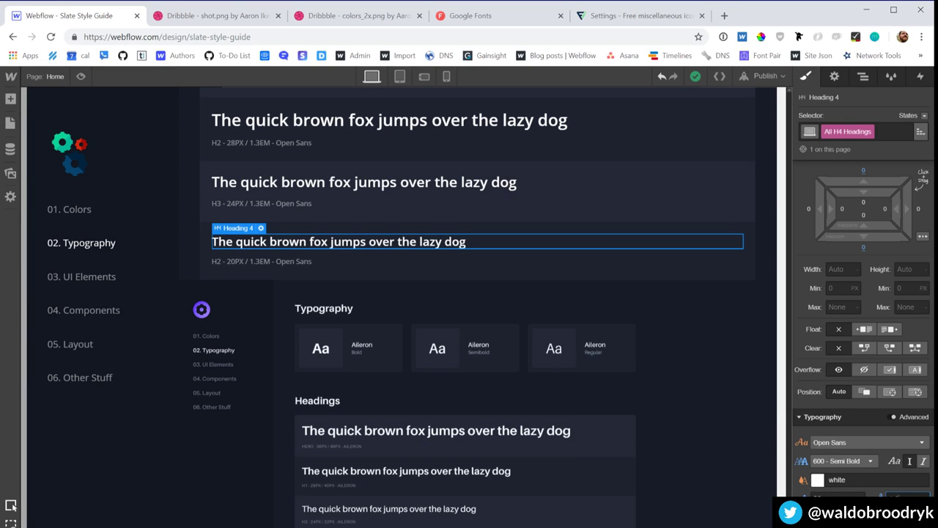
click(710, 344)
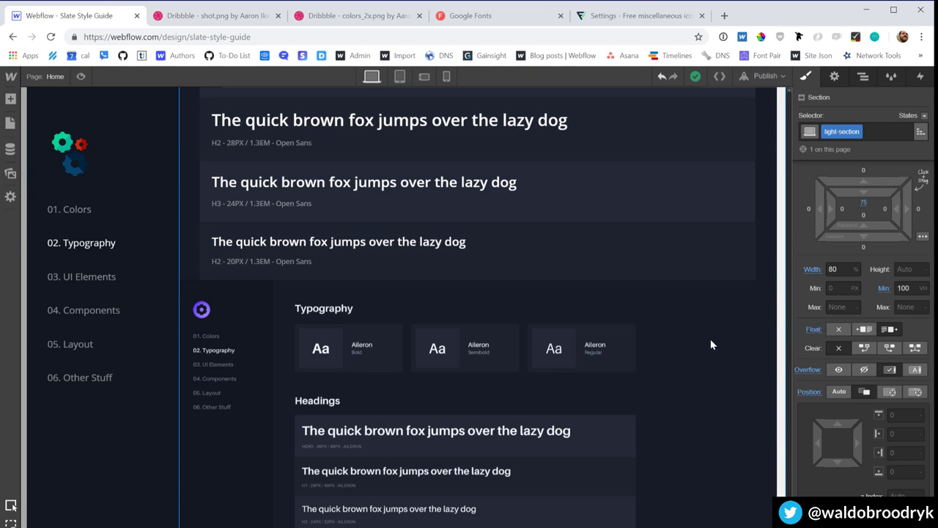
Step: Change the heading level in the description under the H4 sample to H4
click(265, 269)
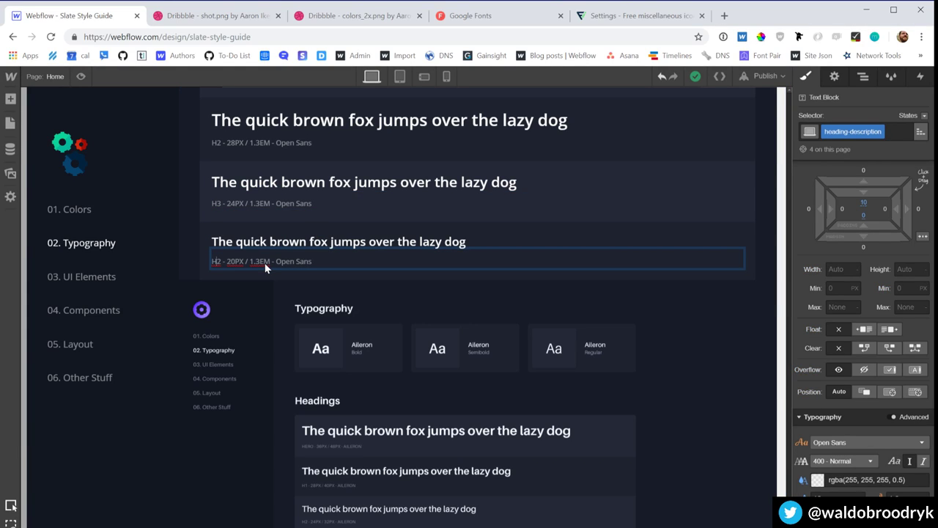
key(shift+Right)
text(4)
click(733, 312)
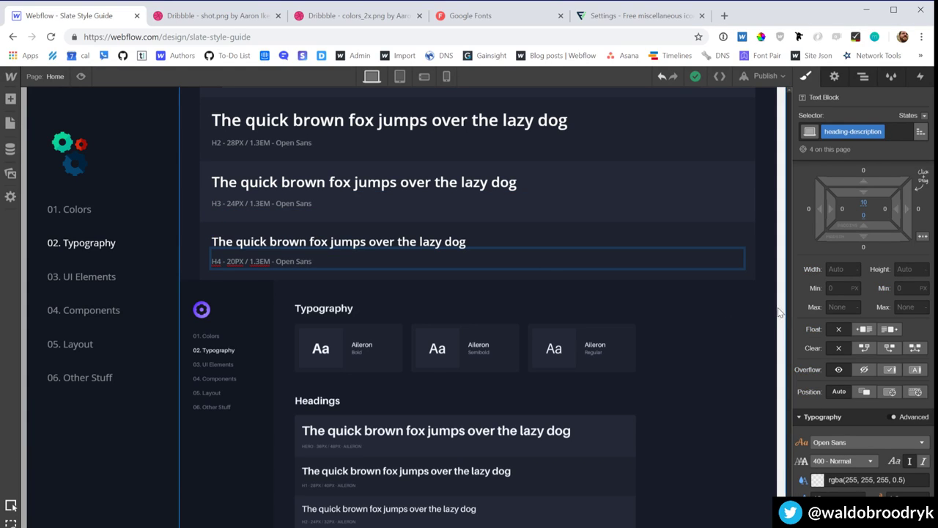
Step: Paste a copy of the H3 sample block at the end of the heading row, below the H4 sample
scroll(762, 311, up, 3)
scroll(762, 311, up, 1)
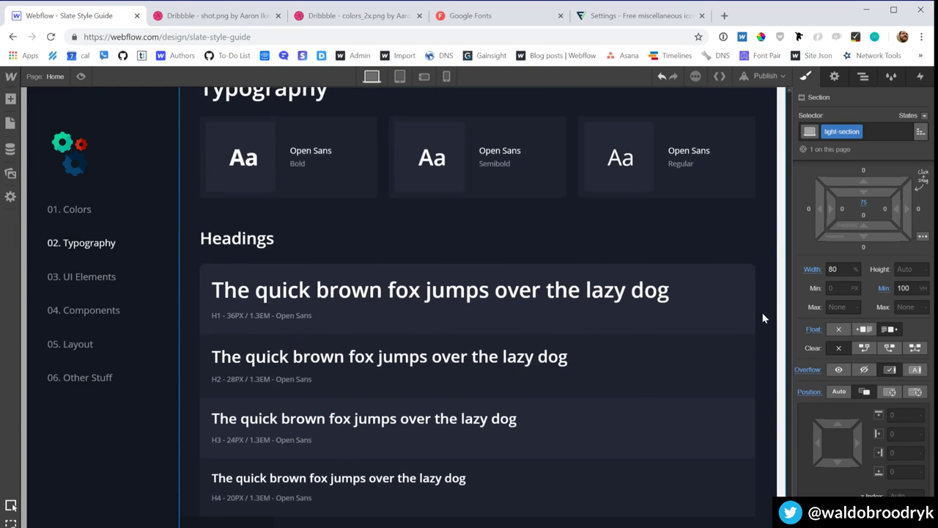
scroll(762, 312, down, 1)
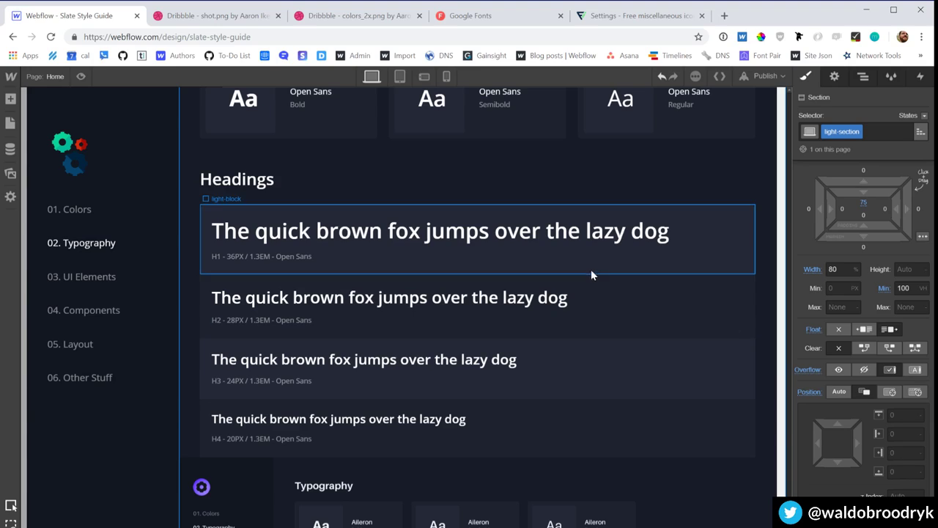
click(718, 345)
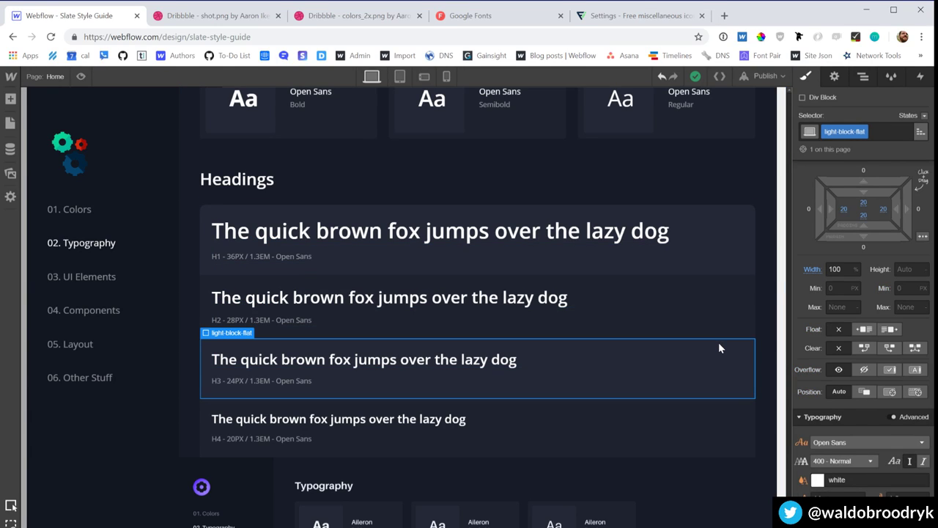
key(ctrl+Up)
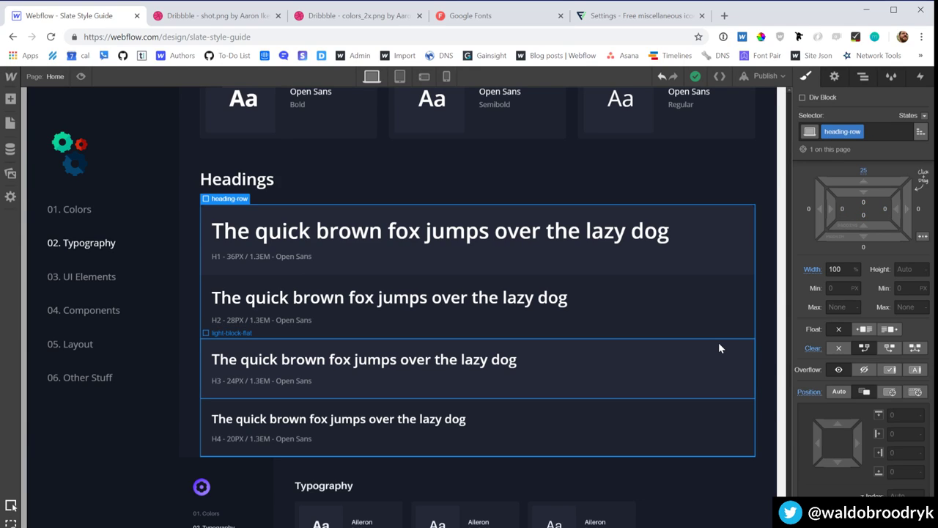
key(ctrl+v)
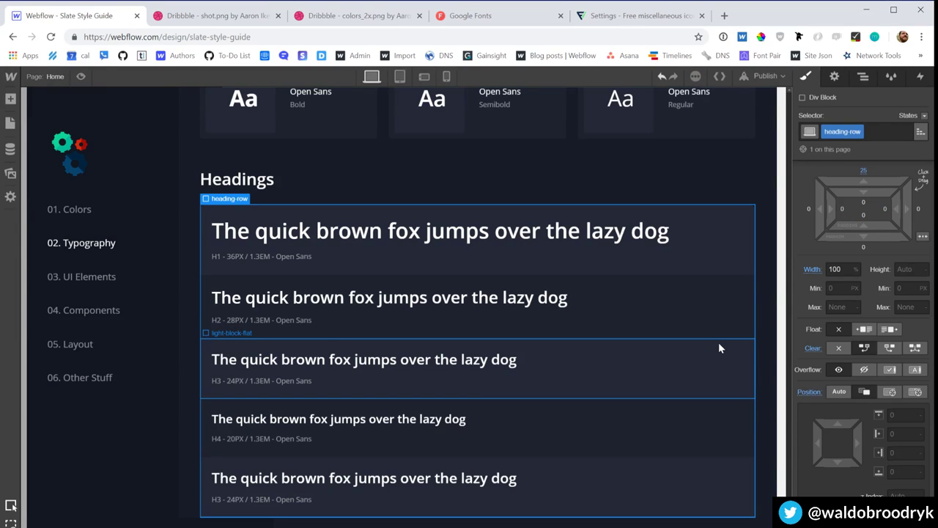
Step: Add a rounded-bottom combo class to the pasted light-block-flat block and round its bottom corners
click(547, 461)
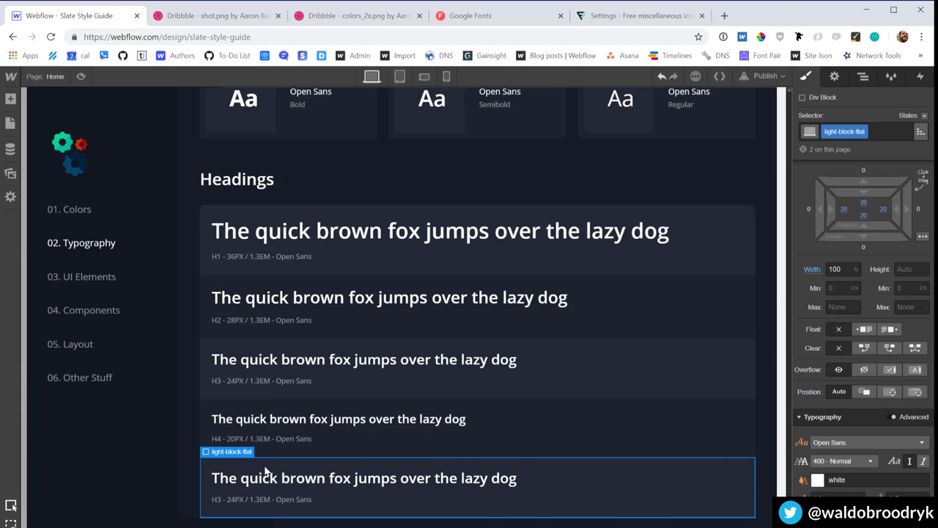
click(877, 133)
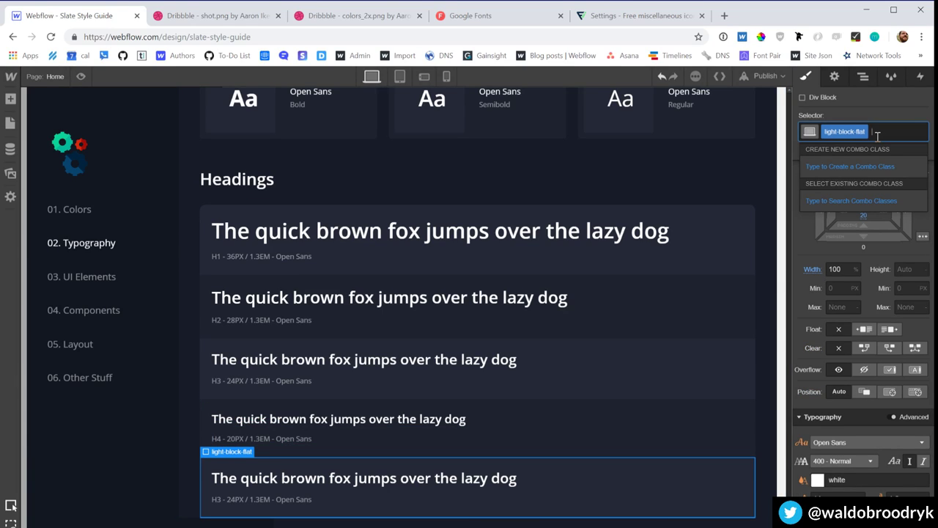
text(rounded-bottom)
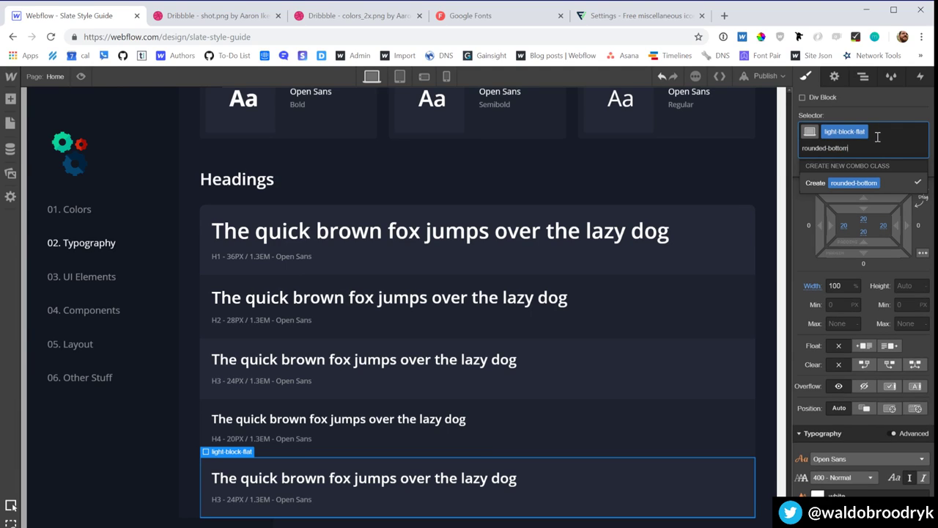
key(Return)
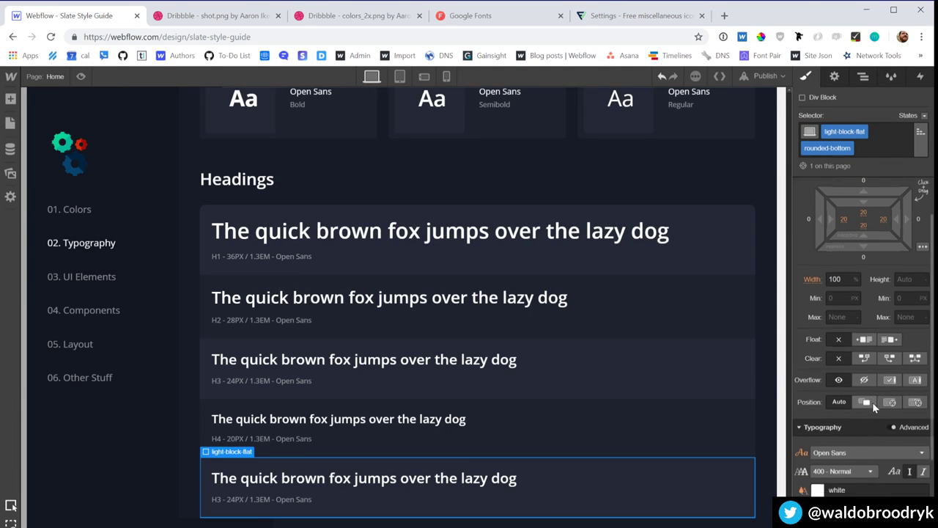
scroll(872, 401, down, 3)
scroll(872, 407, down, 2)
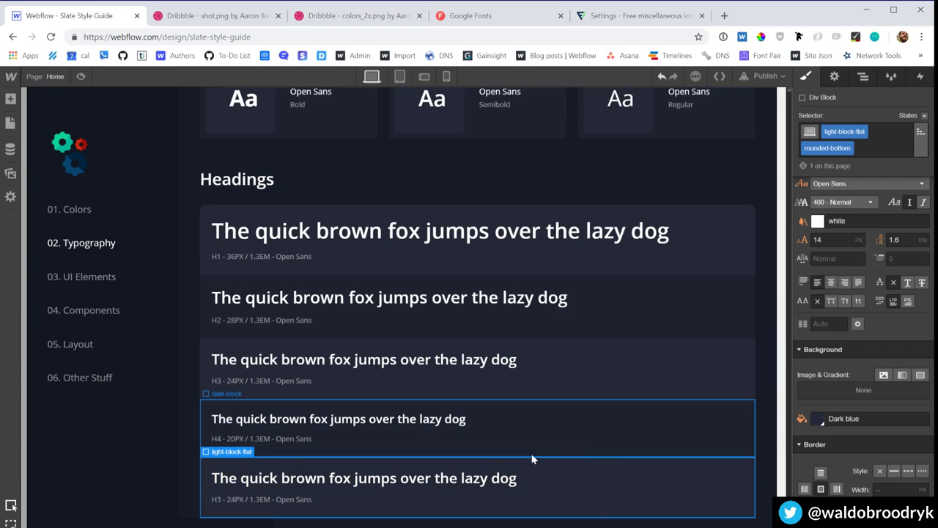
Step: Change the heading type of the sample text in the pasted block to H5
click(464, 487)
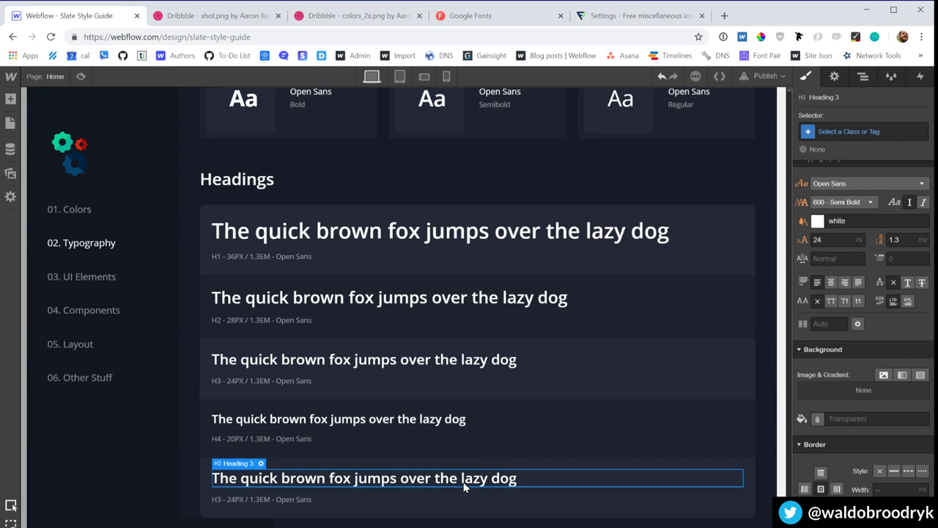
key(d)
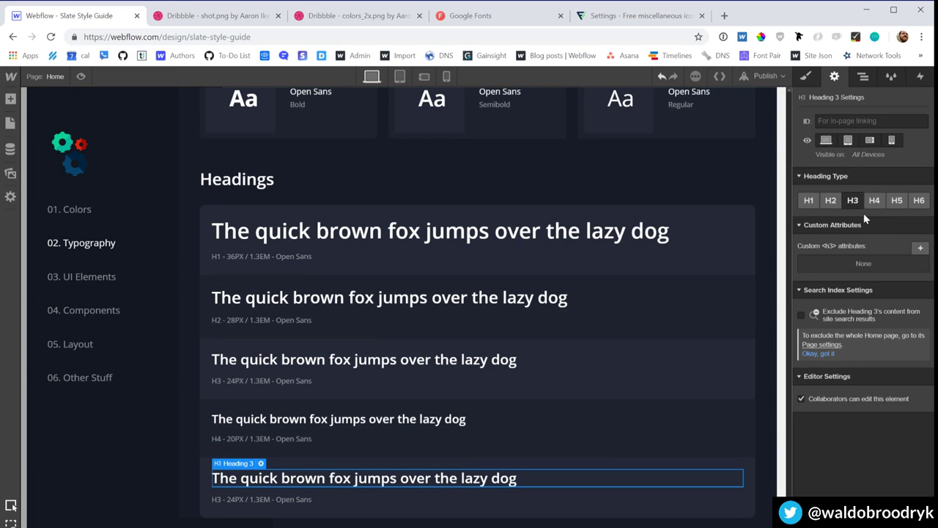
click(895, 200)
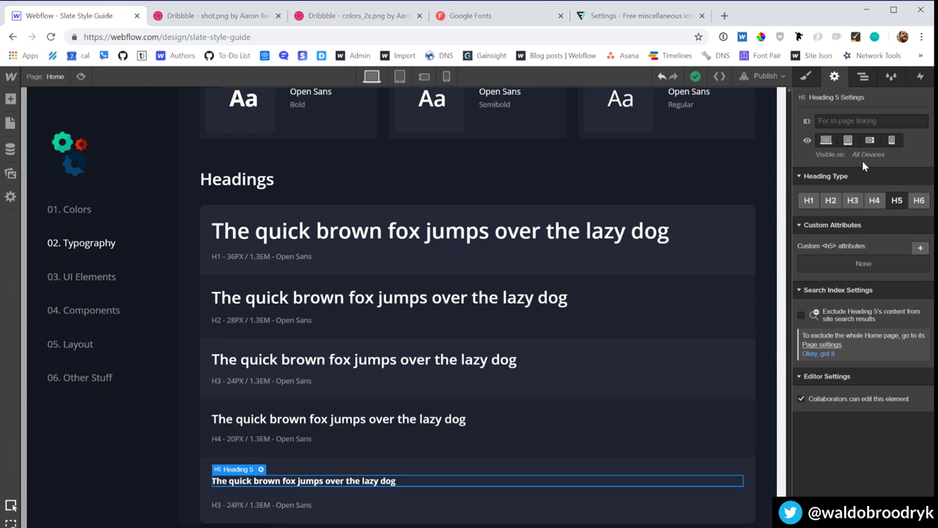
Step: Set the top and bottom margins of the All H5 Headings tag to 0
key(s)
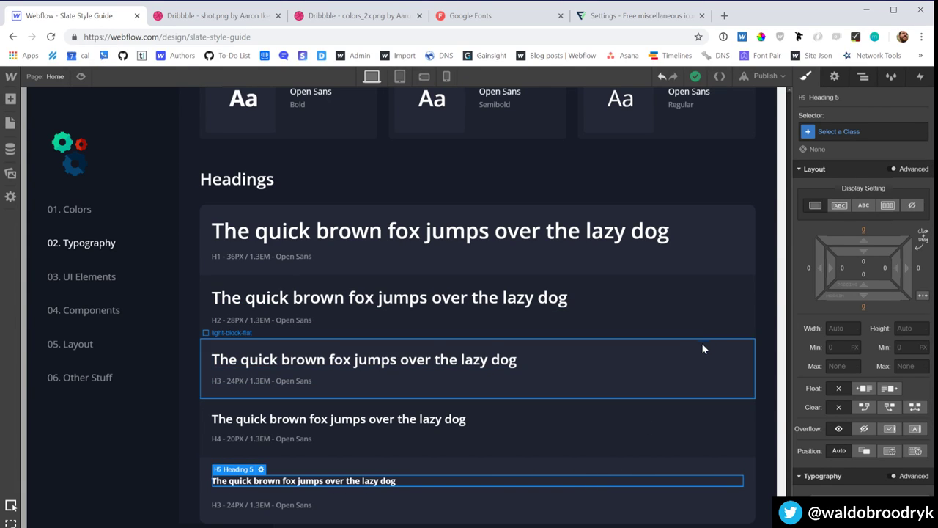
click(868, 128)
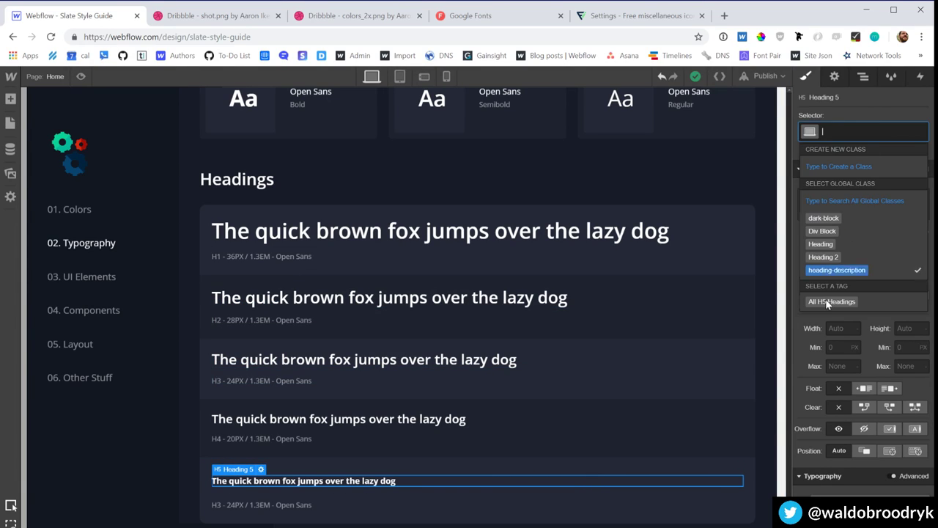
click(828, 302)
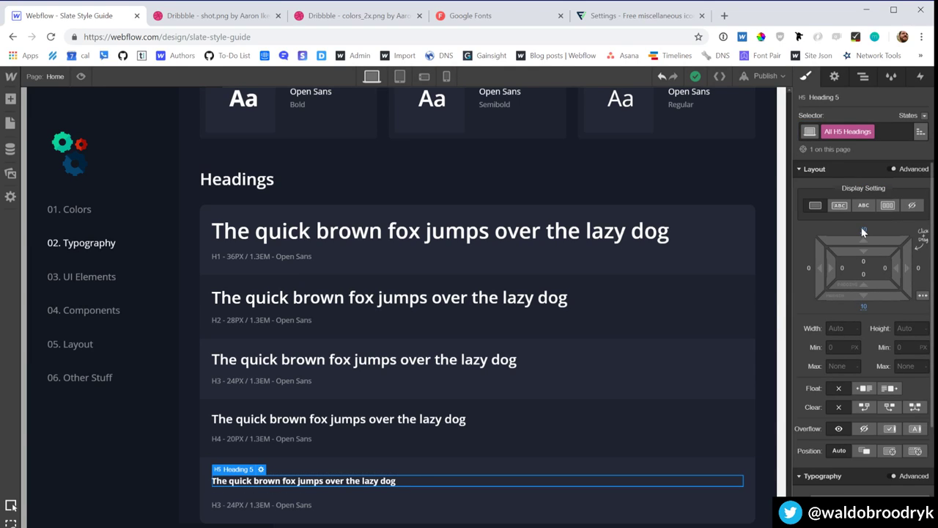
click(862, 232)
text(0)
key(Return)
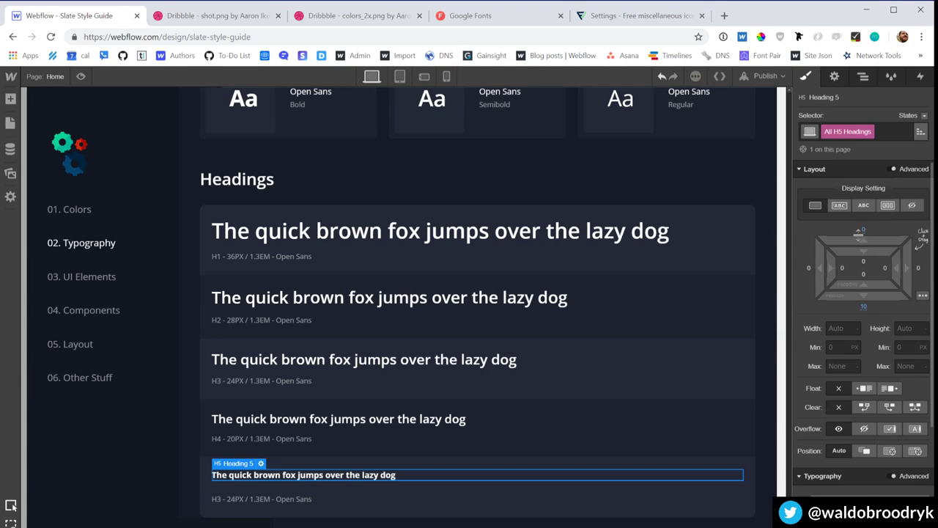
click(868, 307)
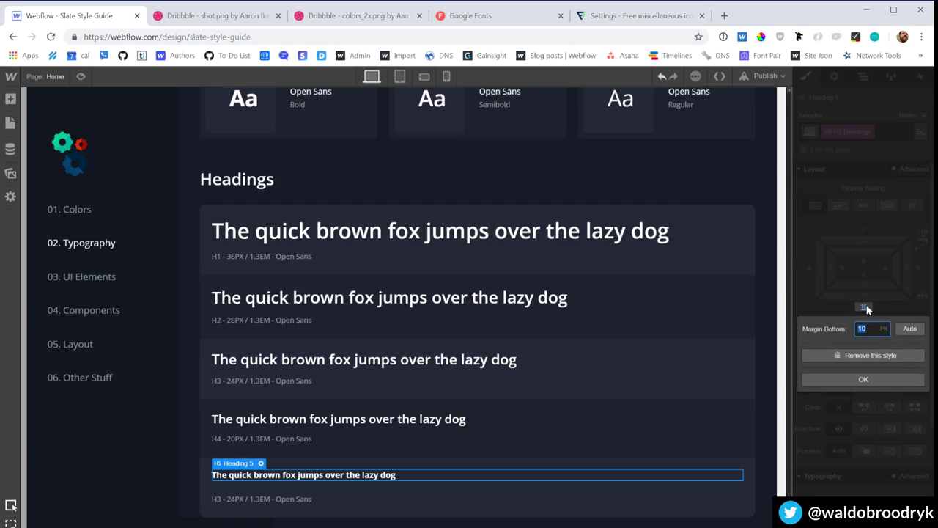
text(0)
key(Return)
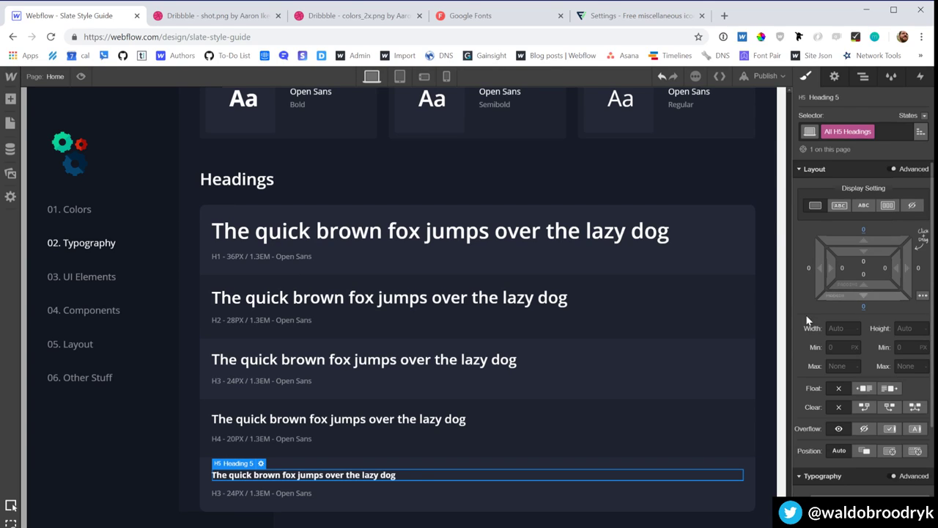
Step: Change the heading level in the description under the H5 sample to H5
click(257, 492)
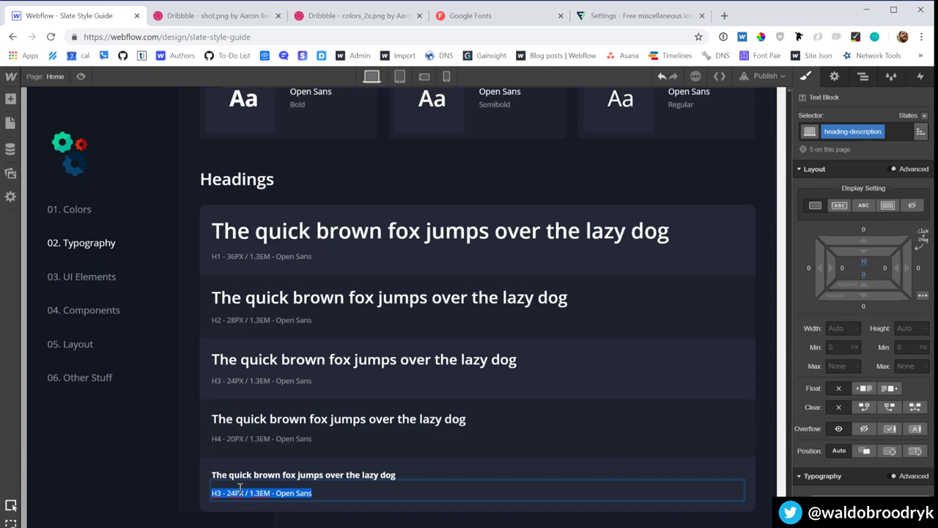
double_click(221, 493)
key(BackSpace)
text(5)
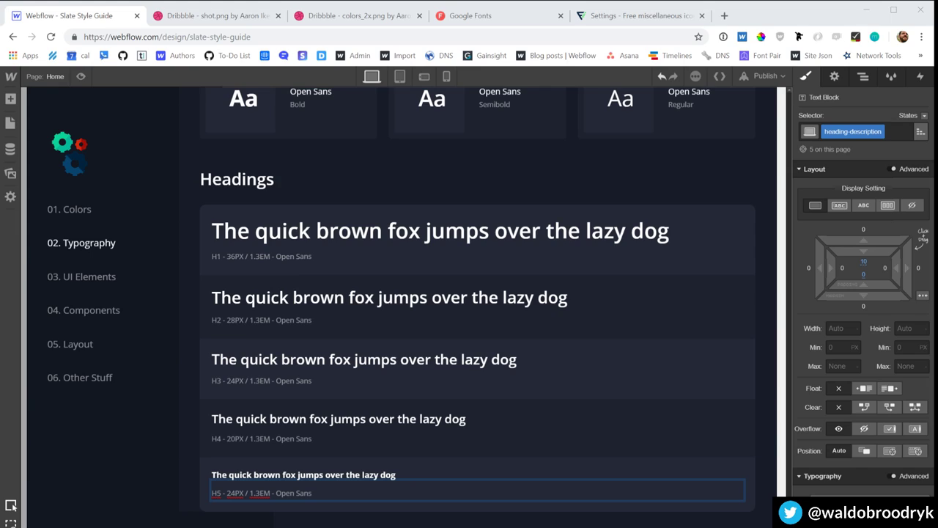
Step: Adjust the font weight and size of the All H5 Headings tag
click(288, 477)
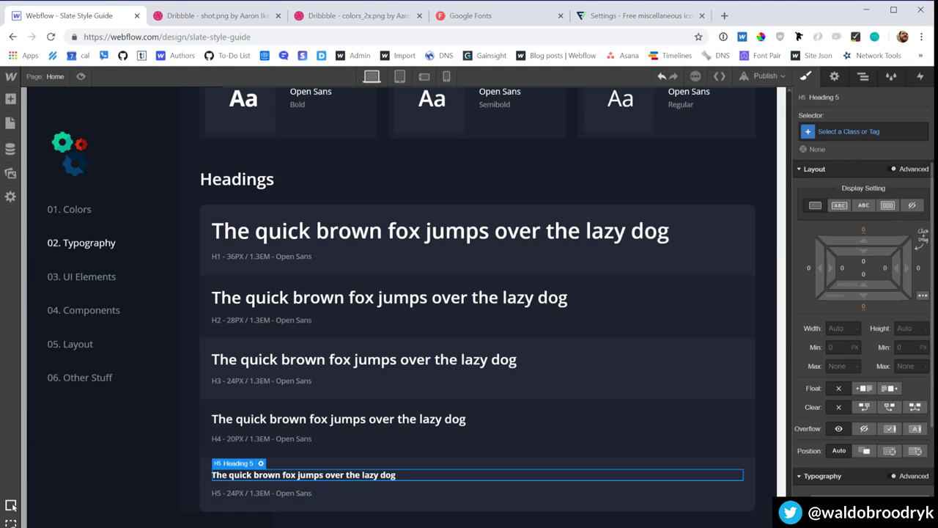
click(474, 418)
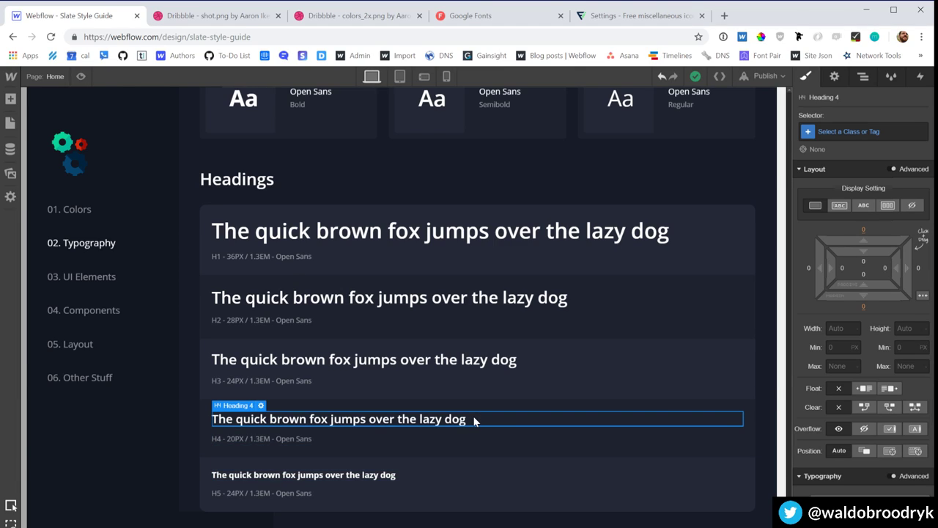
click(403, 474)
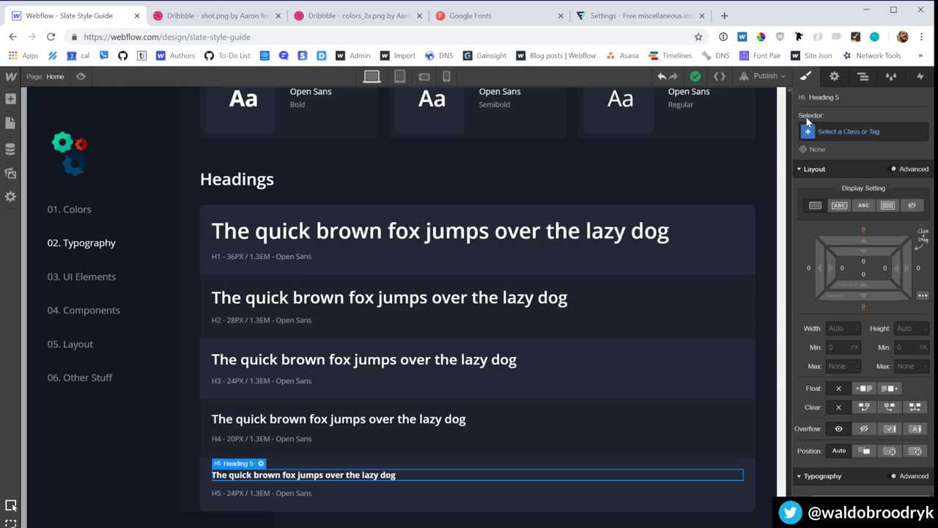
click(853, 131)
click(817, 301)
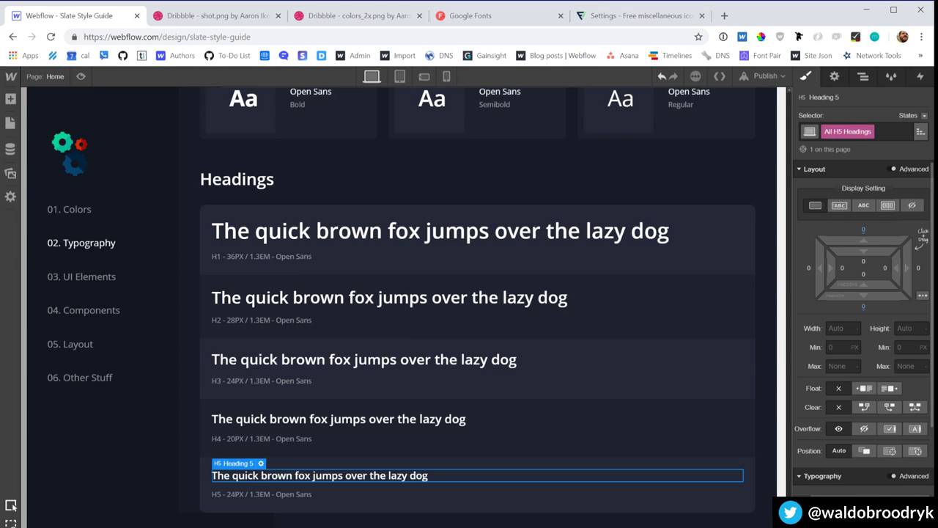
Step: Copy the Headings title to below the H5 sample block and change its text to Paragraphs
scroll(742, 428, down, 1)
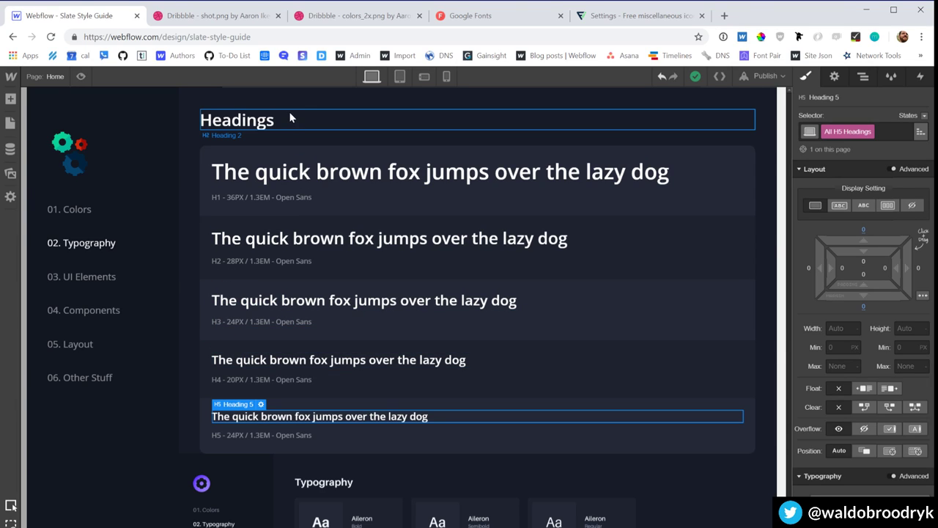
scroll(302, 379, up, 2)
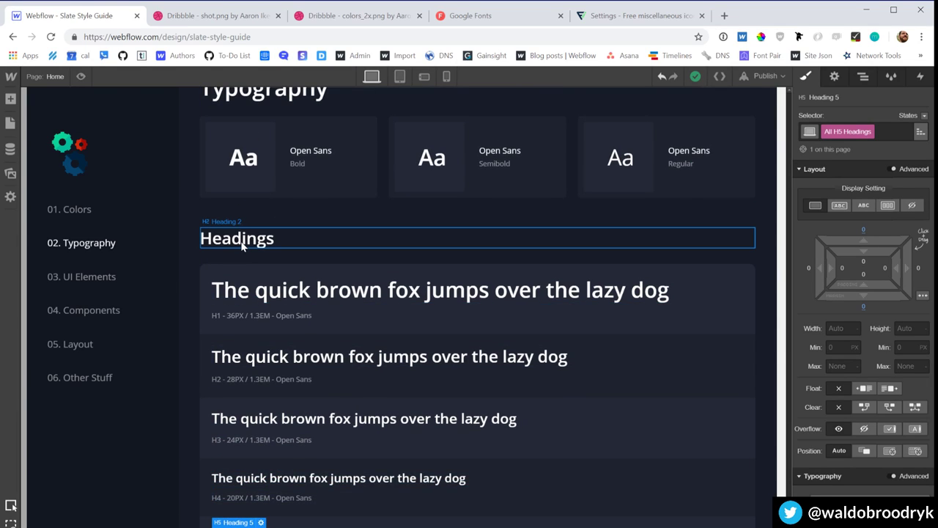
click(242, 246)
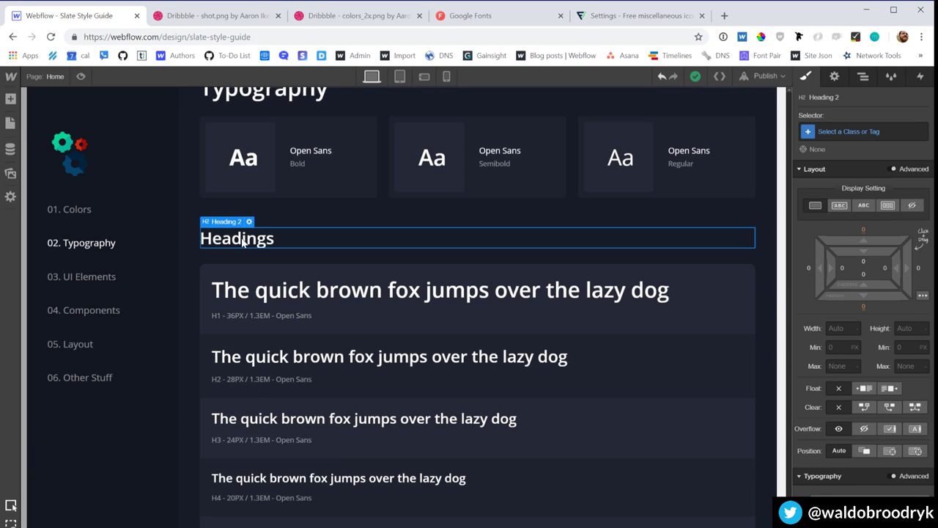
key(Left)
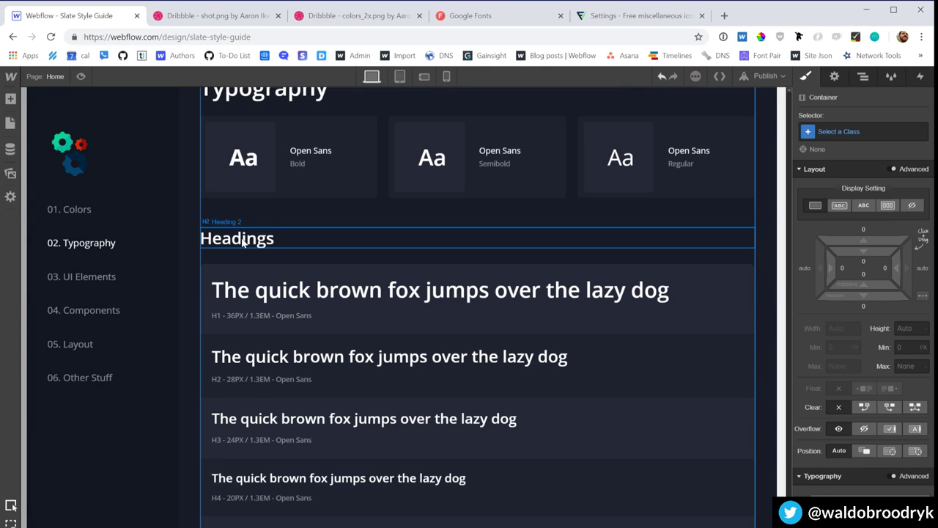
key(Right)
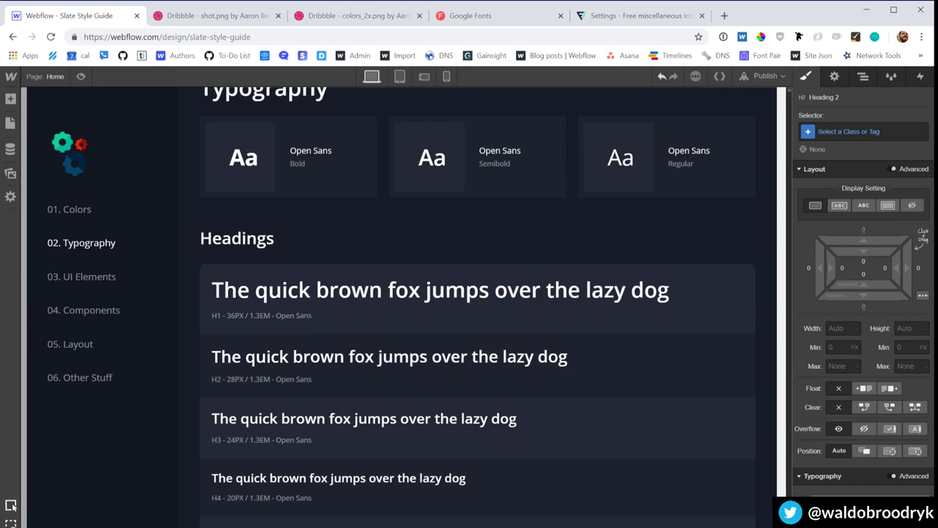
key(Left)
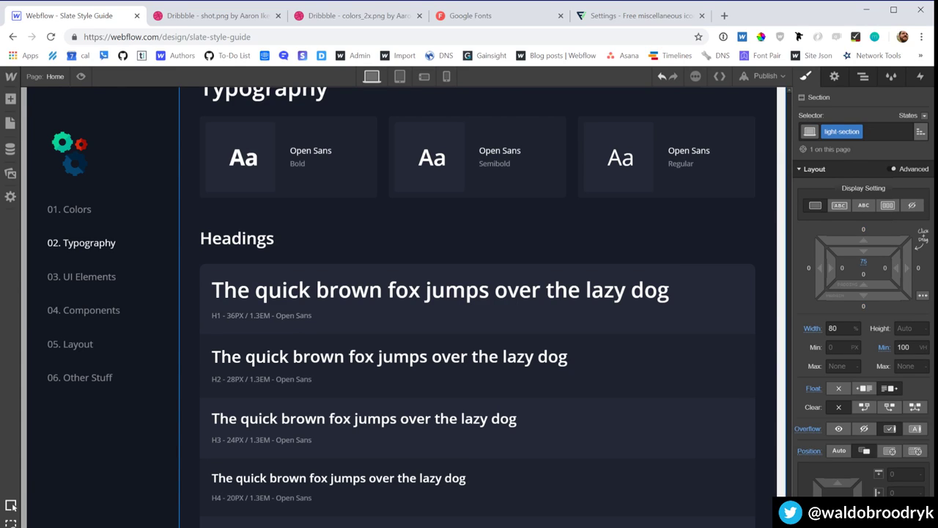
Step: Set the bottom margin of the H5 sample's rounded-bottom block to 45 to space it from the Paragraphs title
click(477, 522)
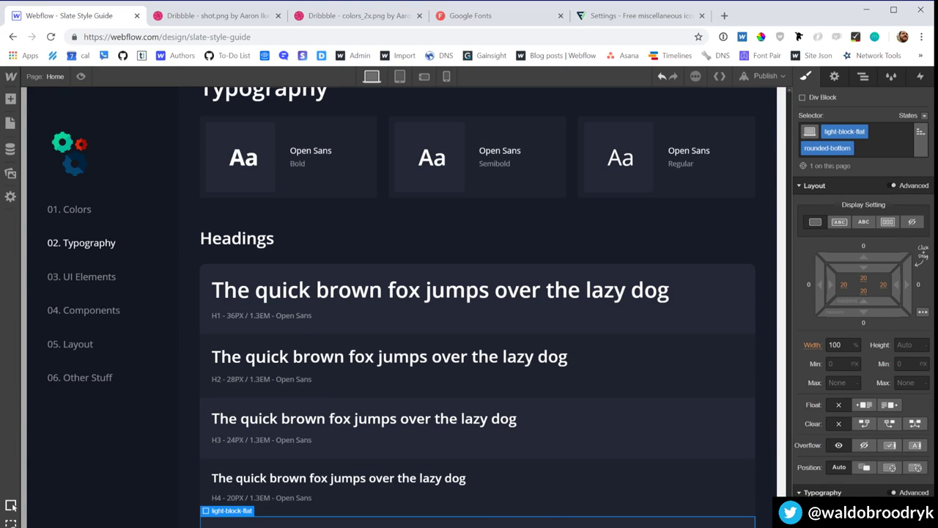
click(863, 323)
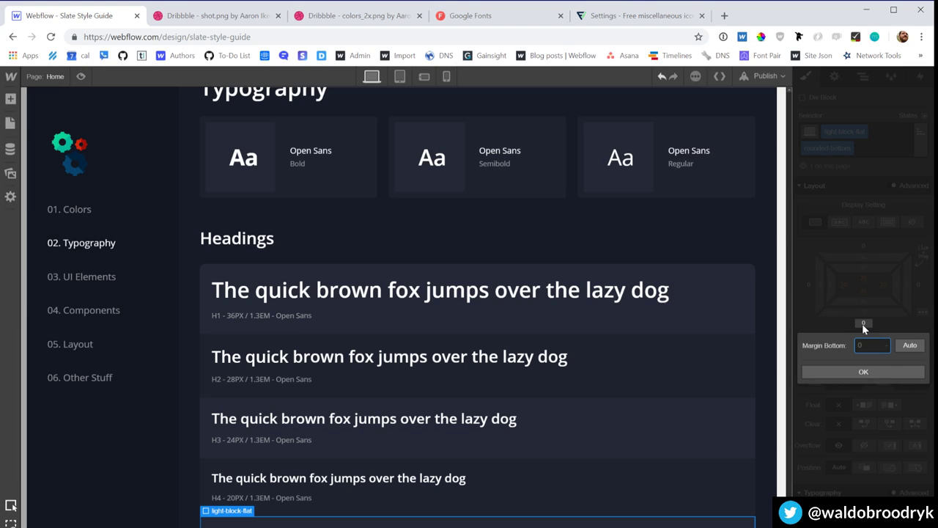
text(45)
key(Return)
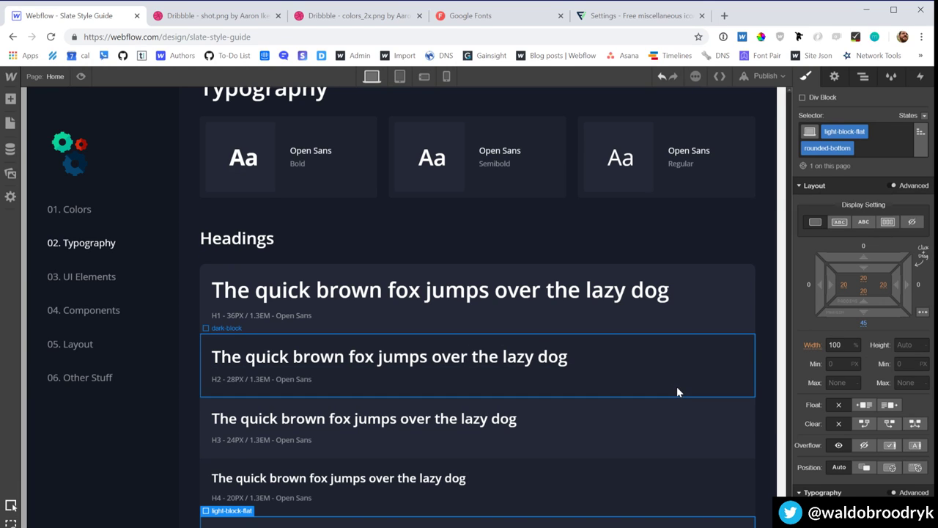
scroll(675, 385, down, 3)
scroll(675, 384, down, 3)
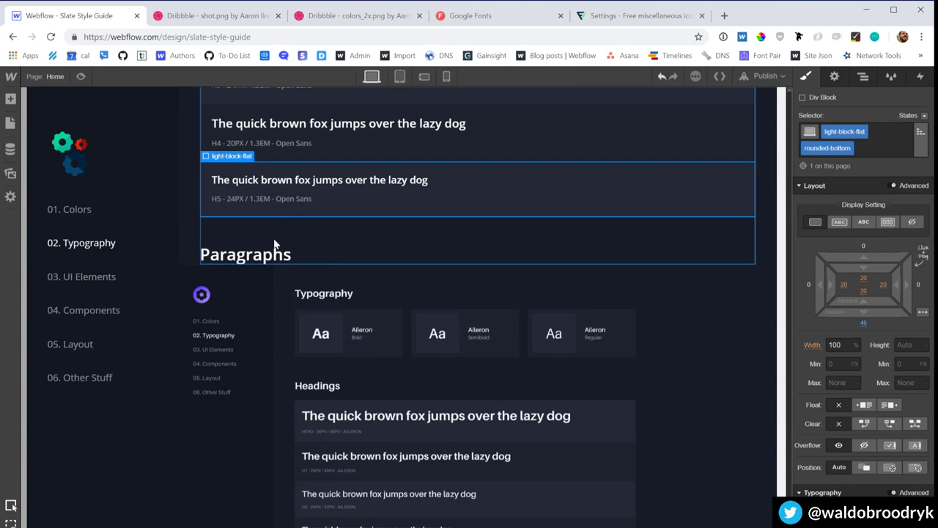
Step: Copy the H1 sample block from the Headings section and paste it below the Paragraphs title
scroll(389, 273, up, 5)
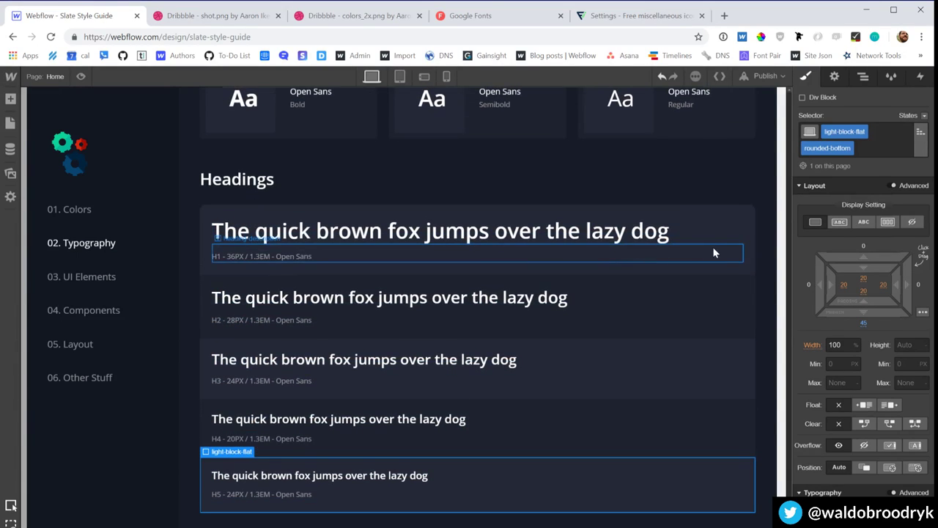
click(736, 268)
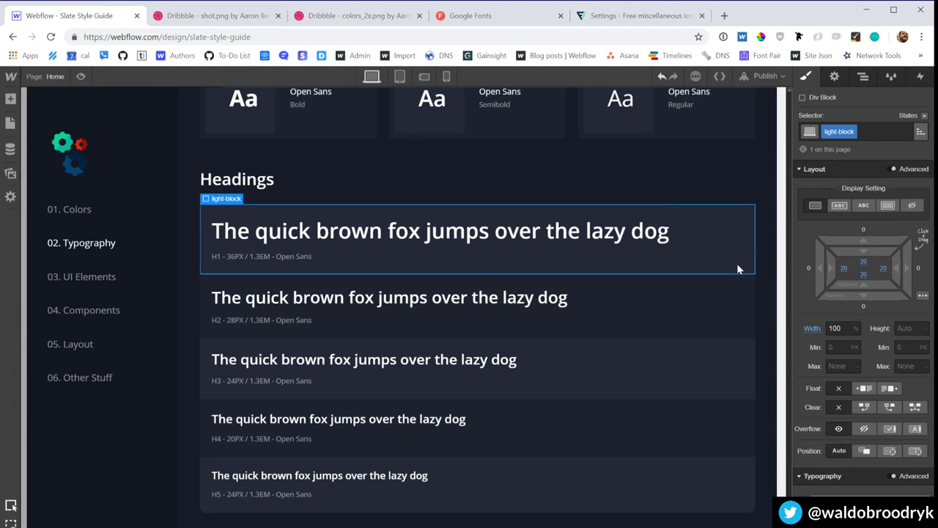
scroll(605, 341, down, 4)
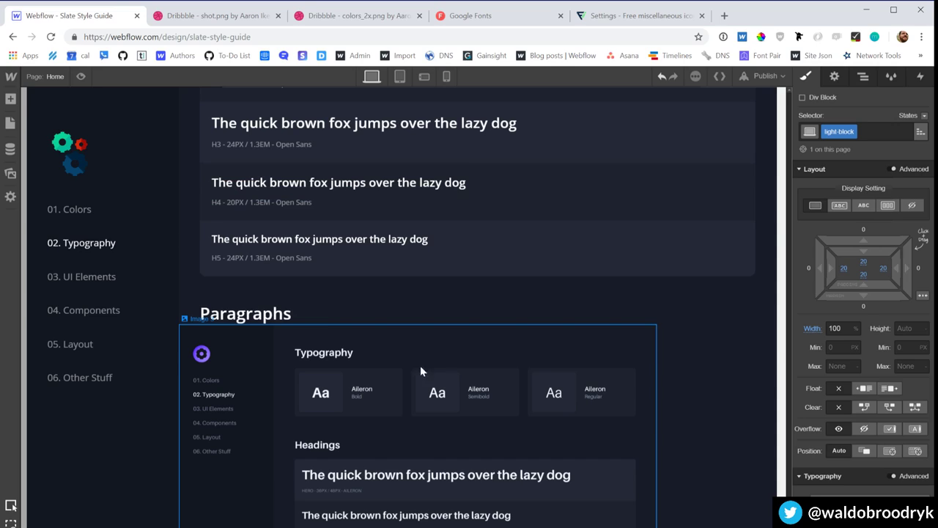
click(236, 311)
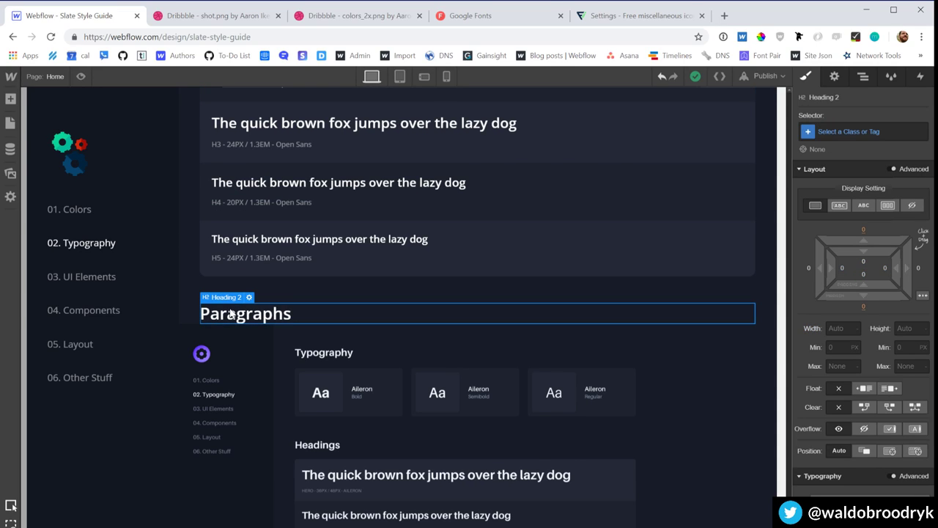
key(ctrl+v)
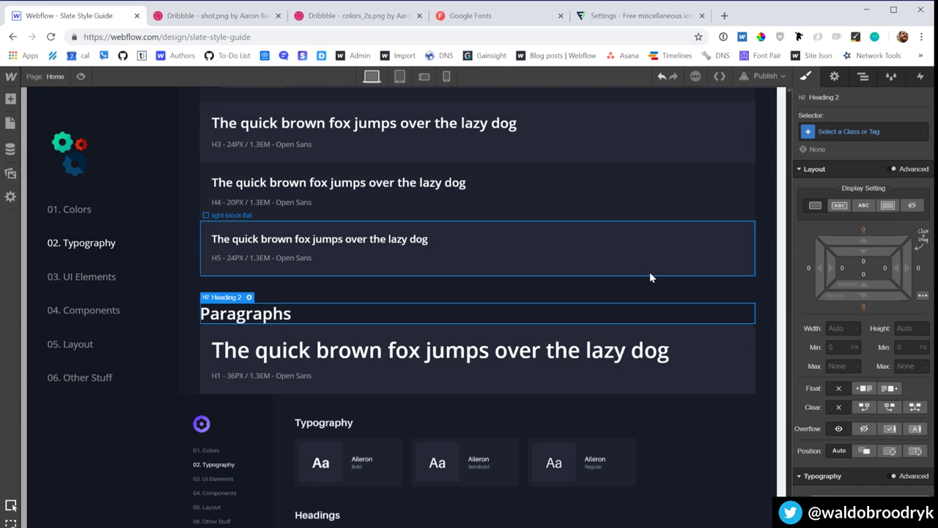
Step: Compare the spacing and wrapping element of the Headings samples with those of the pasted block under Paragraphs
click(708, 331)
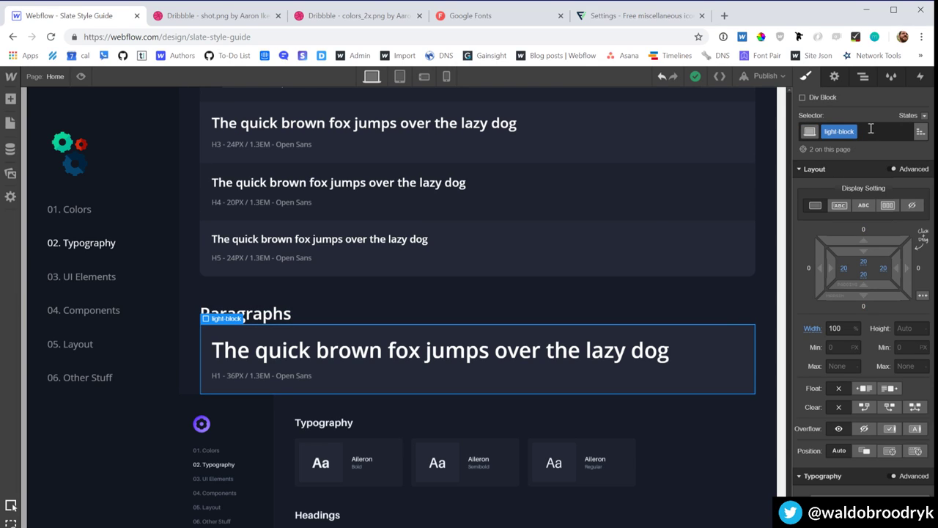
click(290, 313)
scroll(287, 306, up, 2)
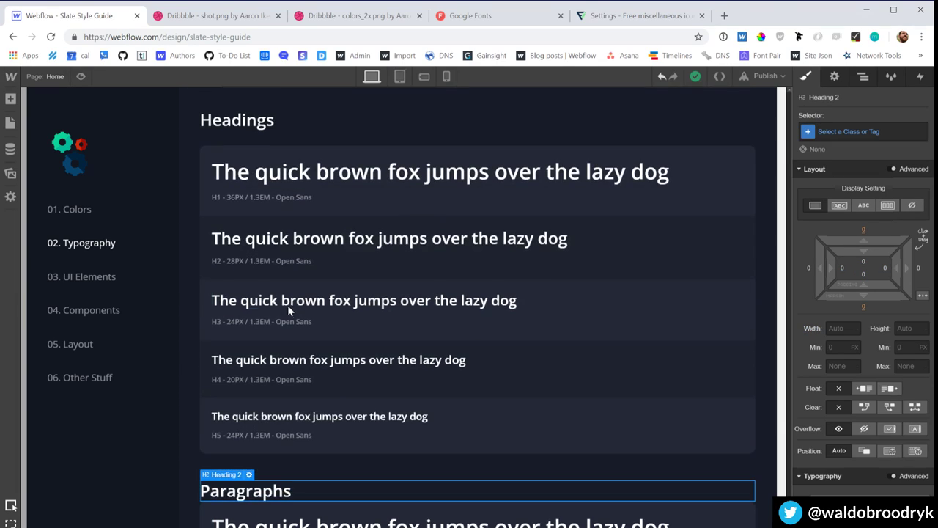
click(248, 128)
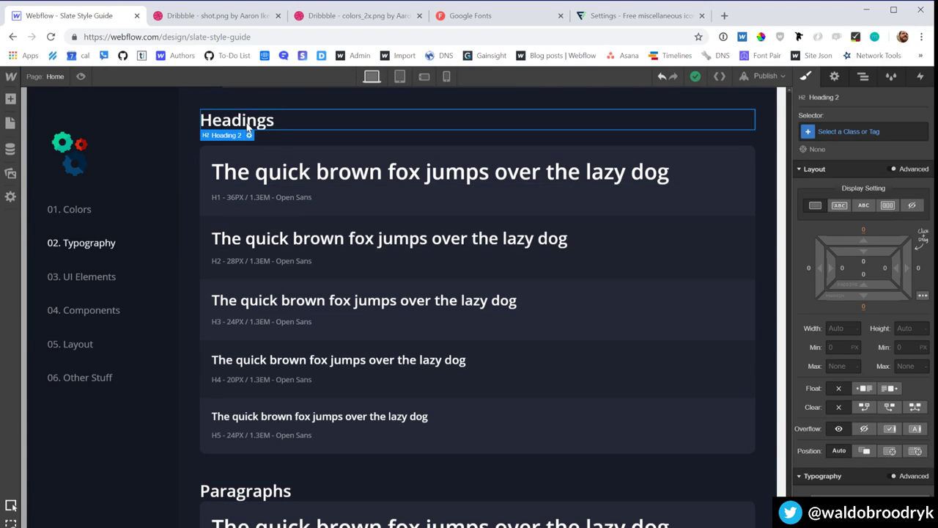
click(286, 488)
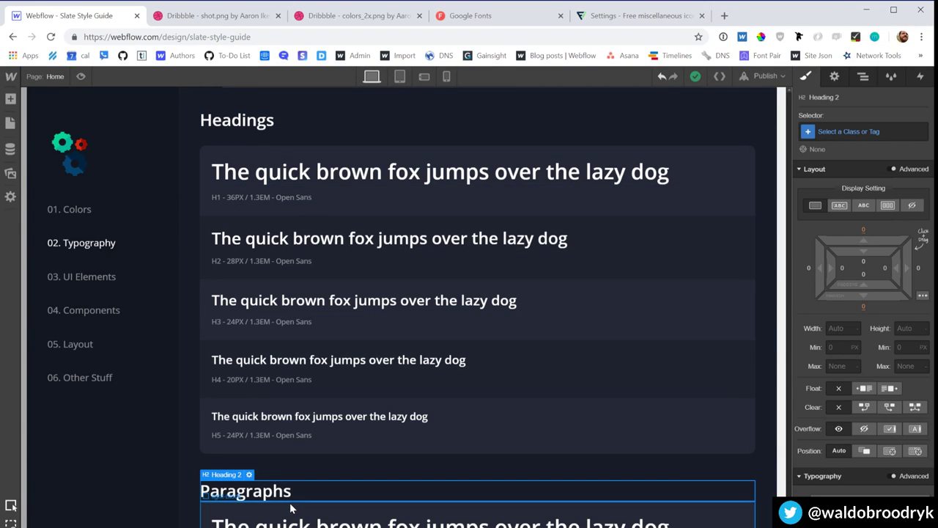
click(290, 508)
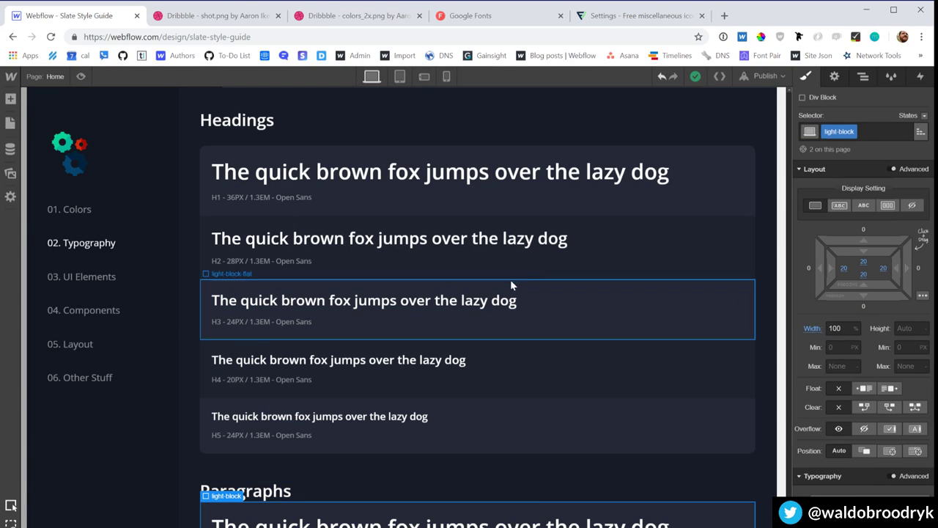
click(714, 204)
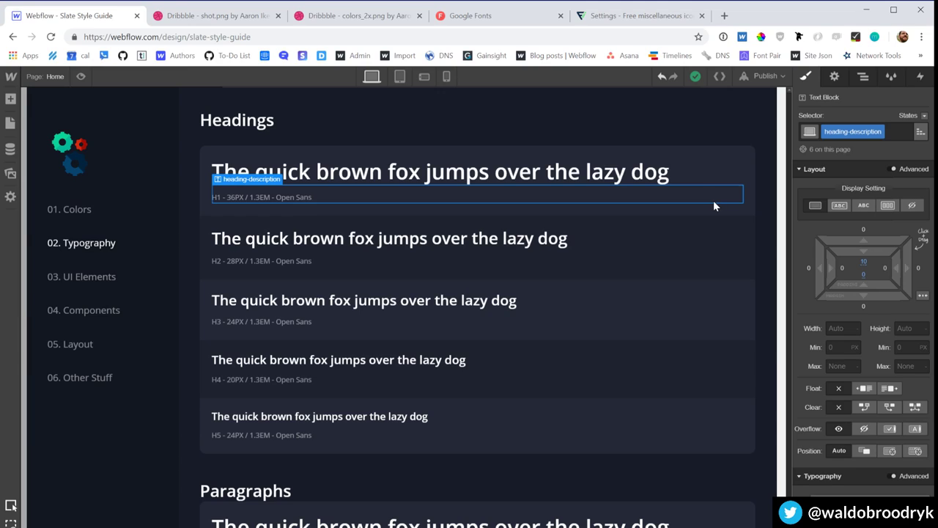
key(ctrl+Up)
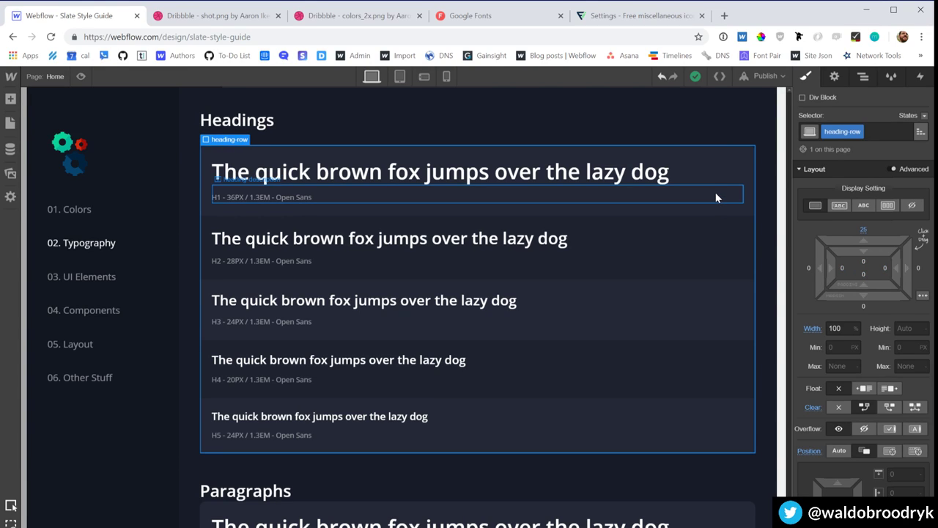
Step: Add a div block below the Paragraphs title with the heading-row class and nest the copied H1 sample block inside it
click(290, 489)
key(a)
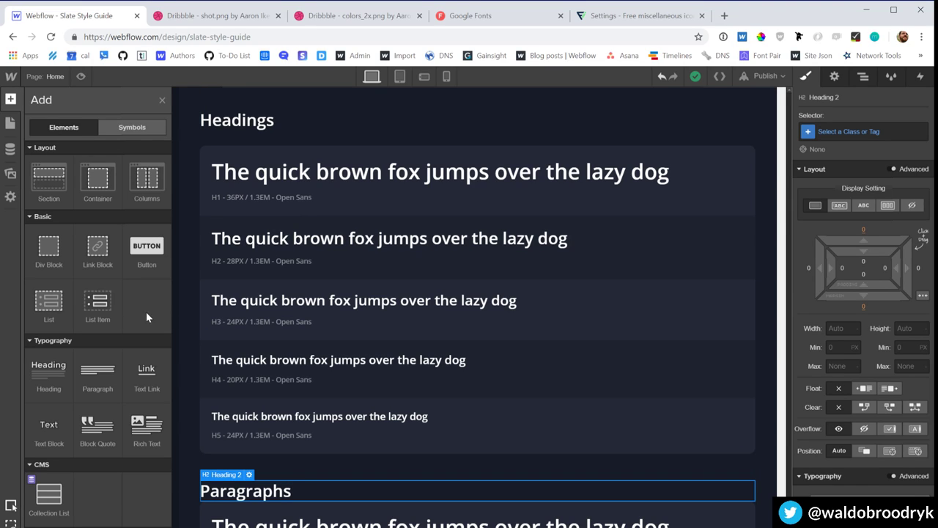
click(48, 251)
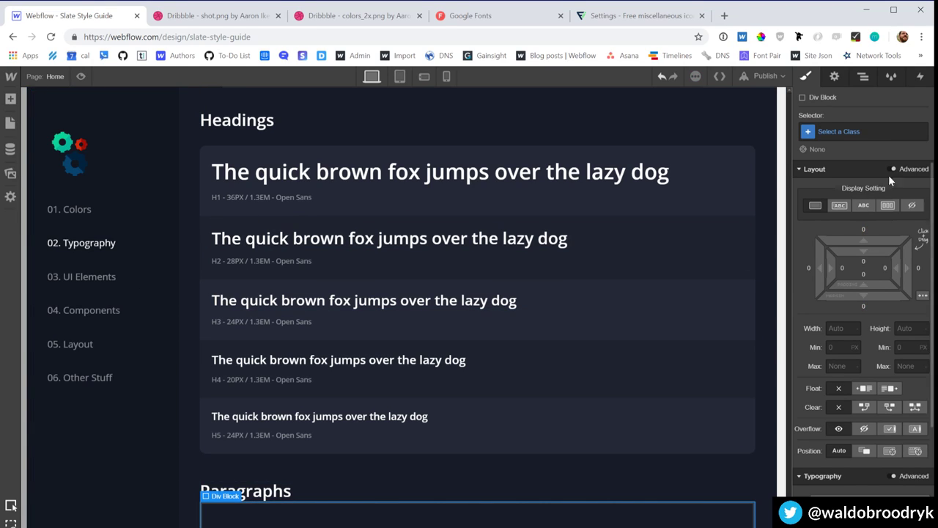
click(863, 131)
text(heading)
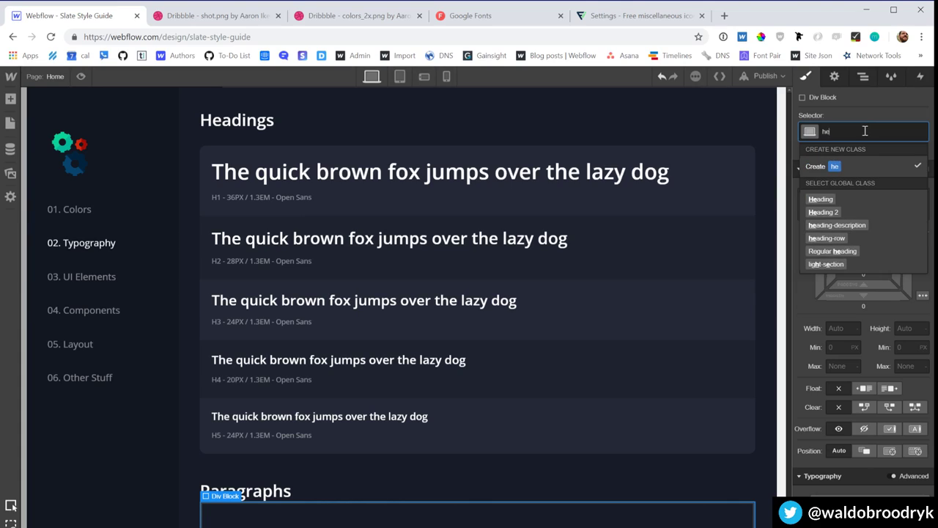
key(Down)
key(Down)
key(Down)
key(Return)
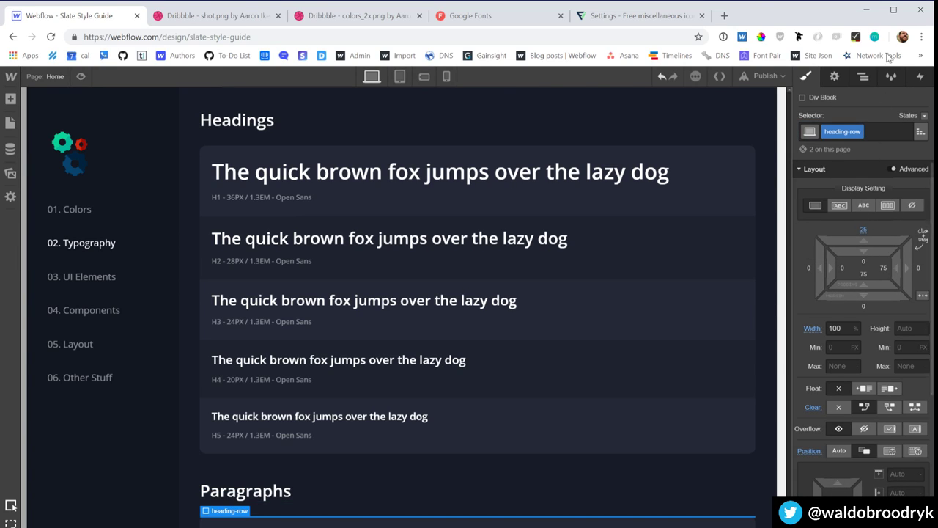
click(863, 77)
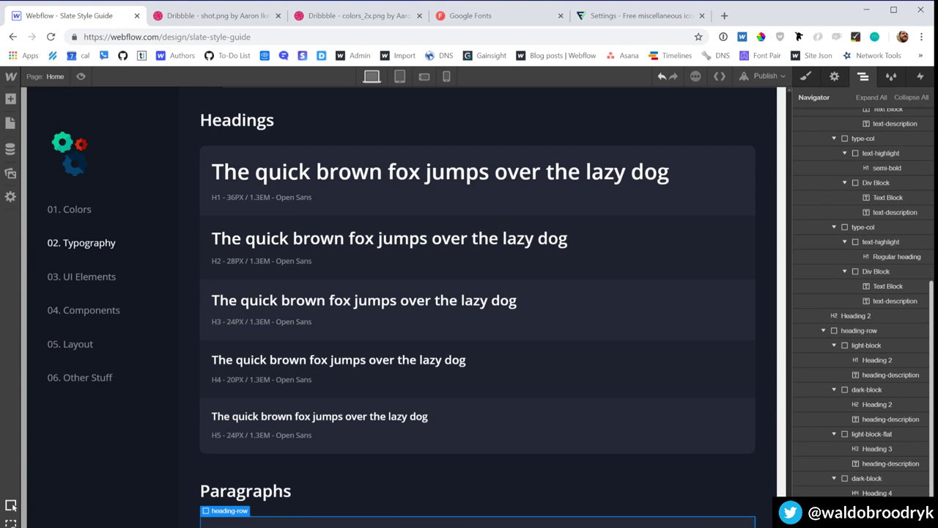
scroll(495, 471, down, 2)
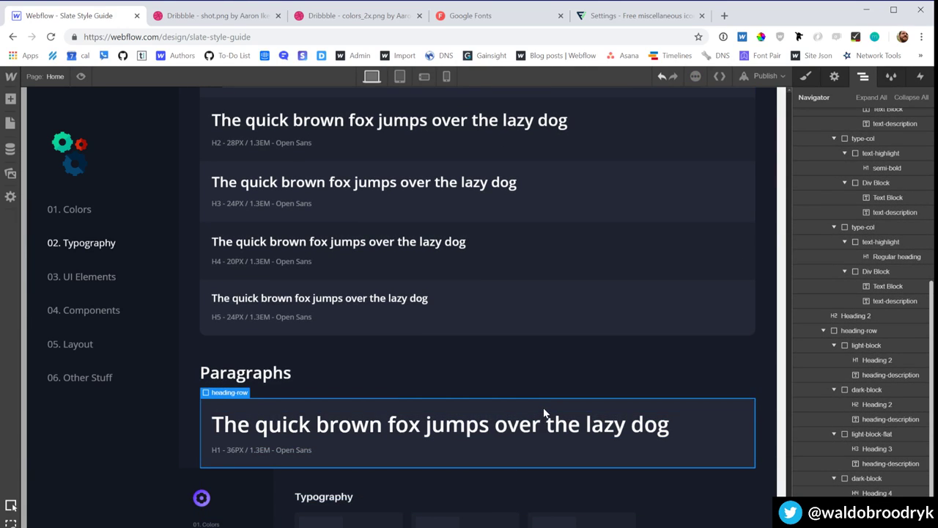
Step: Duplicate the light-block class of the sample block under Paragraphs as pargaraph
click(553, 402)
click(806, 77)
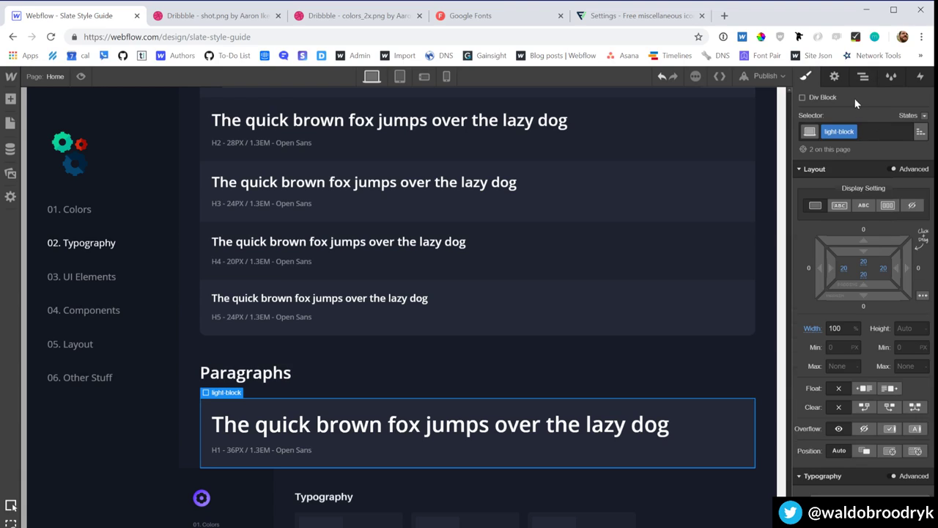
click(852, 131)
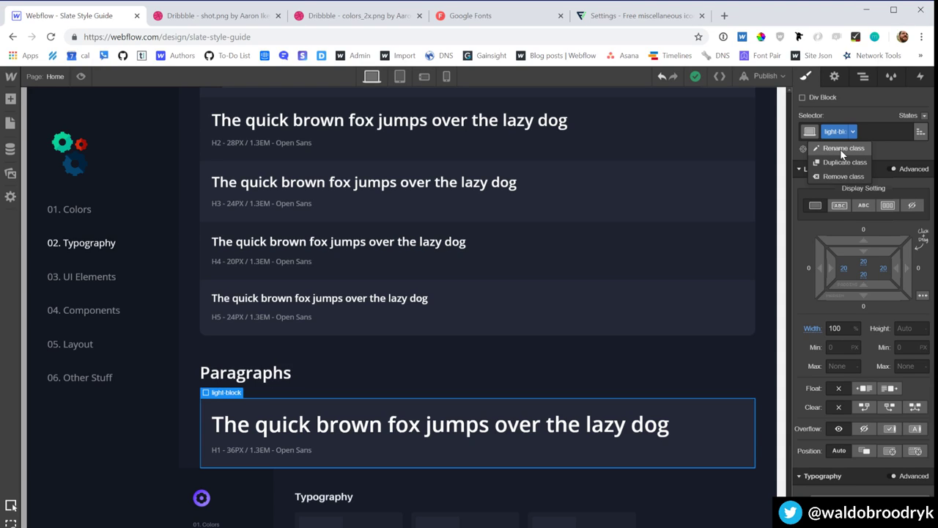
click(836, 164)
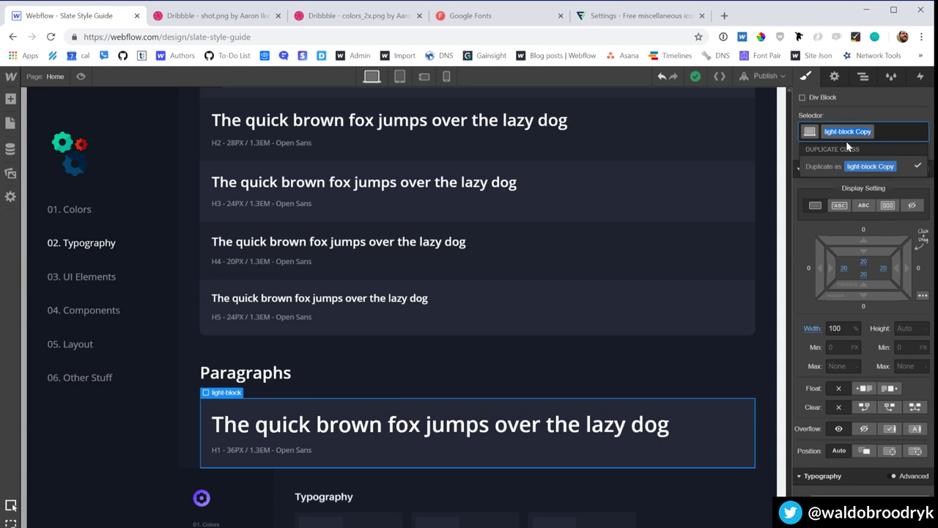
text(pargaraph)
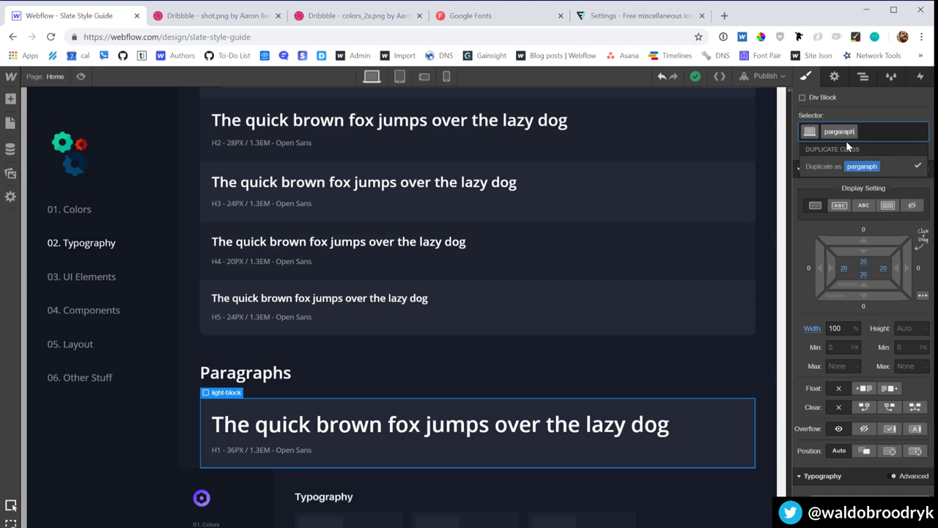
key(Return)
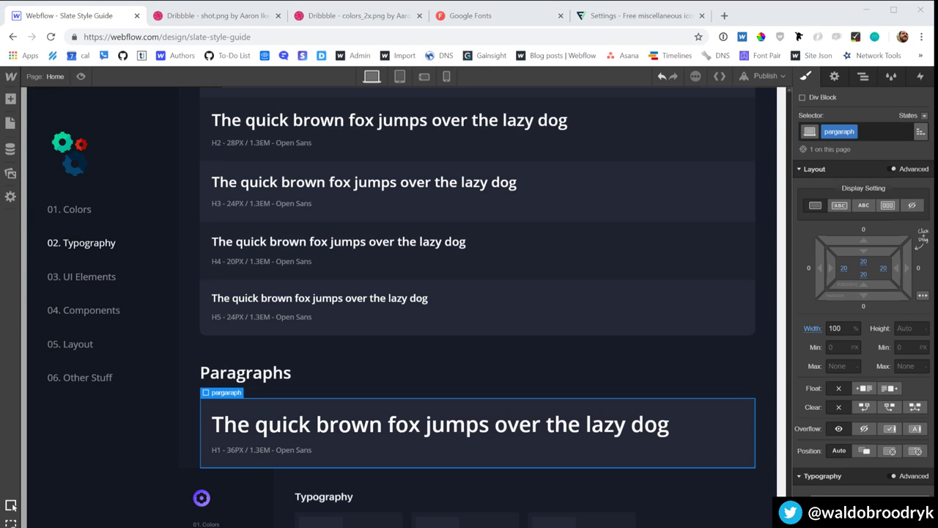
Step: Rename the duplicated class of the block under Paragraphs to paragraph-container
click(851, 132)
click(841, 149)
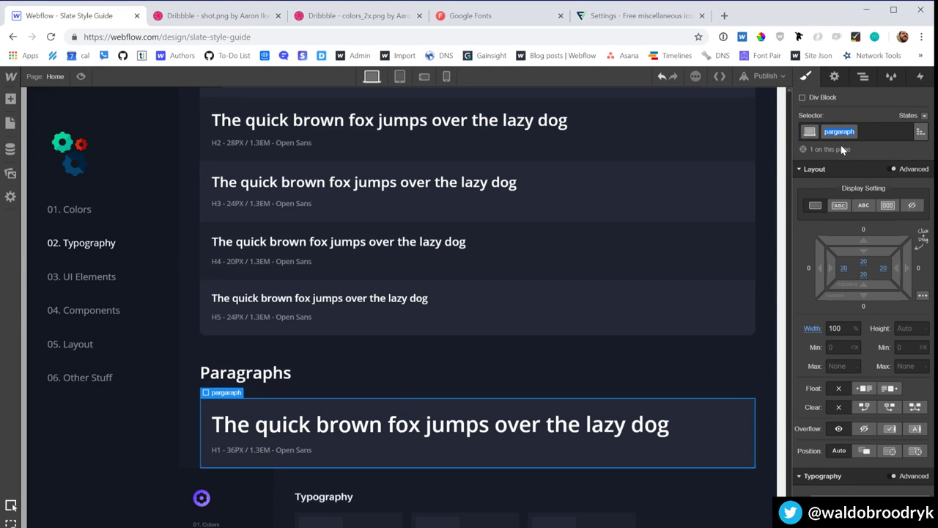
text(paragraph-container)
key(Return)
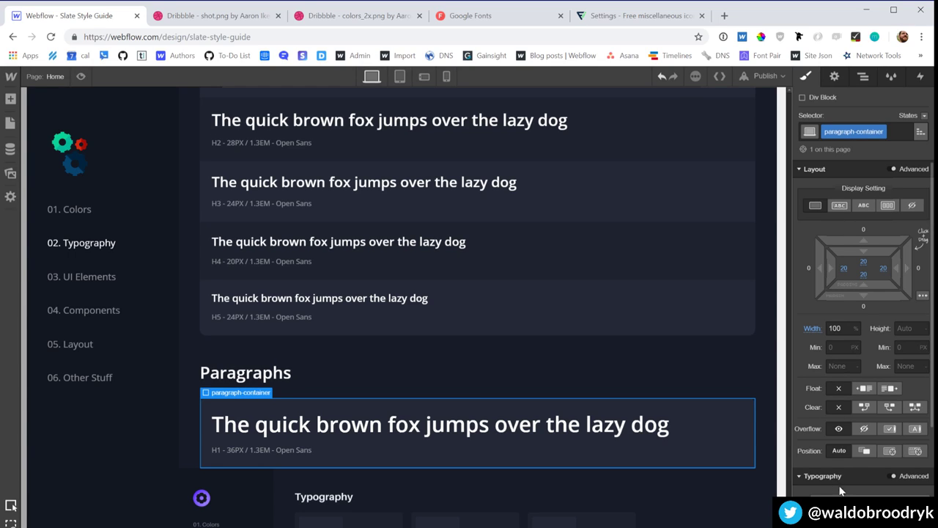
Step: Insert a paragraph element below the heading in the paragraph-container block and delete that heading
click(414, 424)
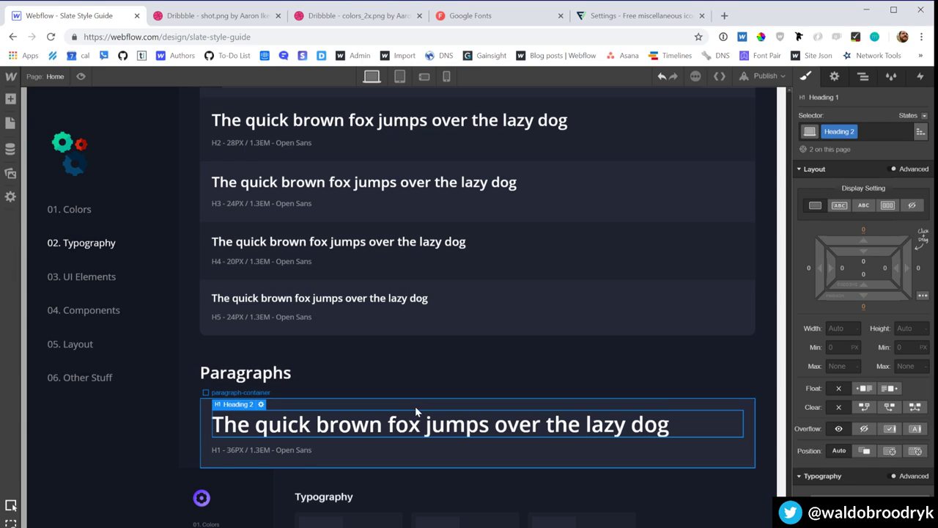
key(a)
click(83, 375)
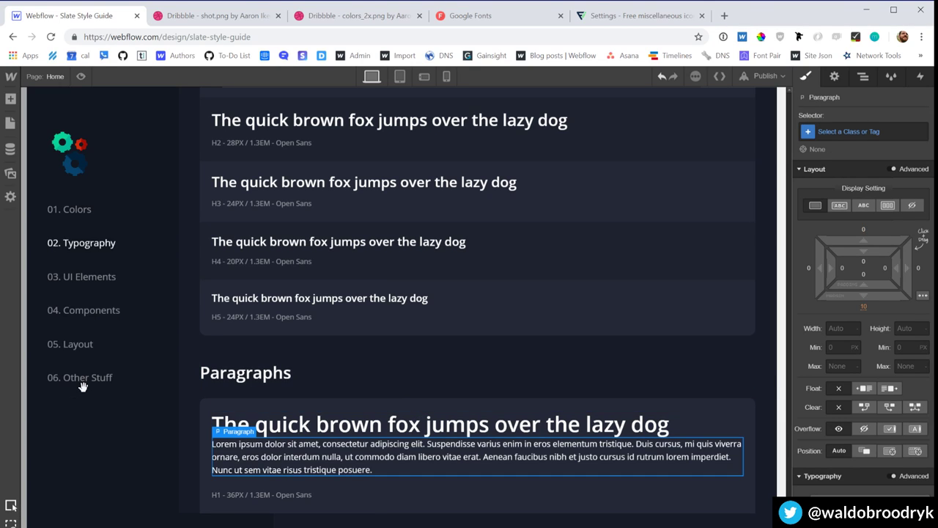
click(410, 427)
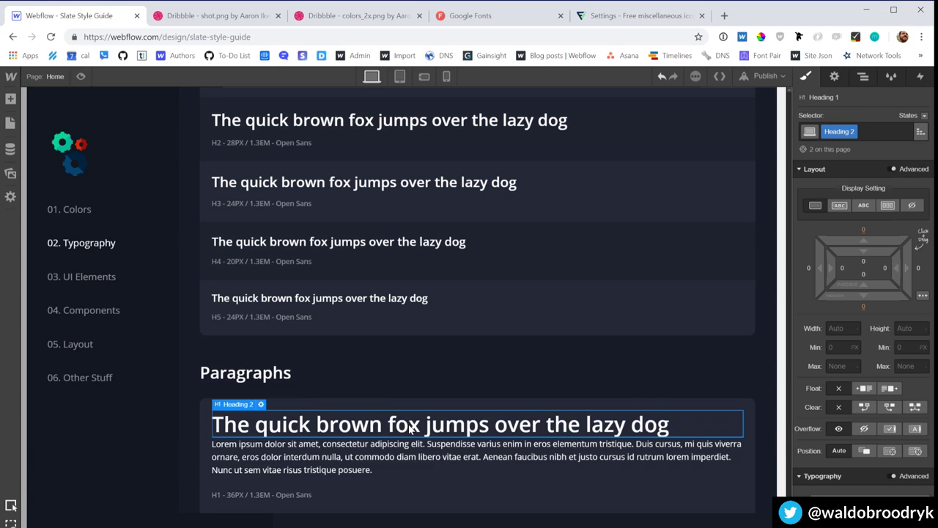
key(Delete)
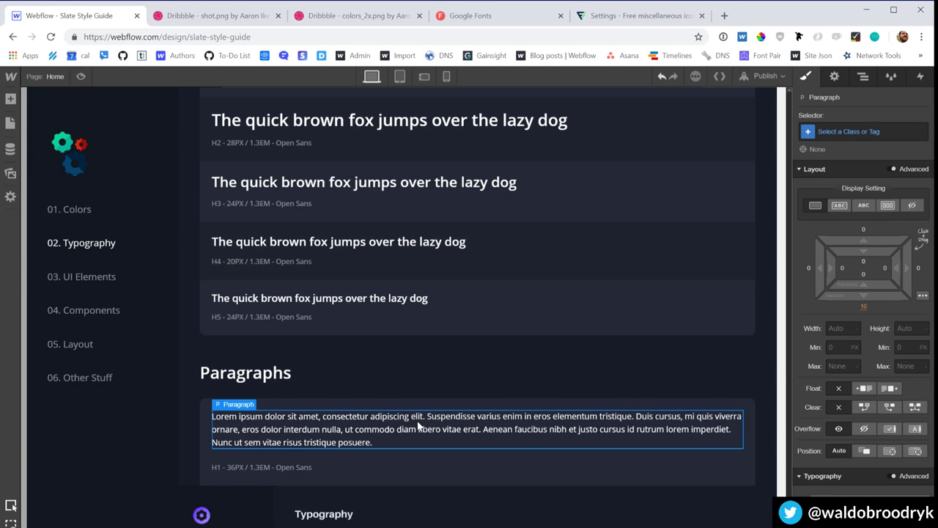
Step: Enlarge the text of the All Paragraphs tag and set its white font color to 85% opacity
click(853, 129)
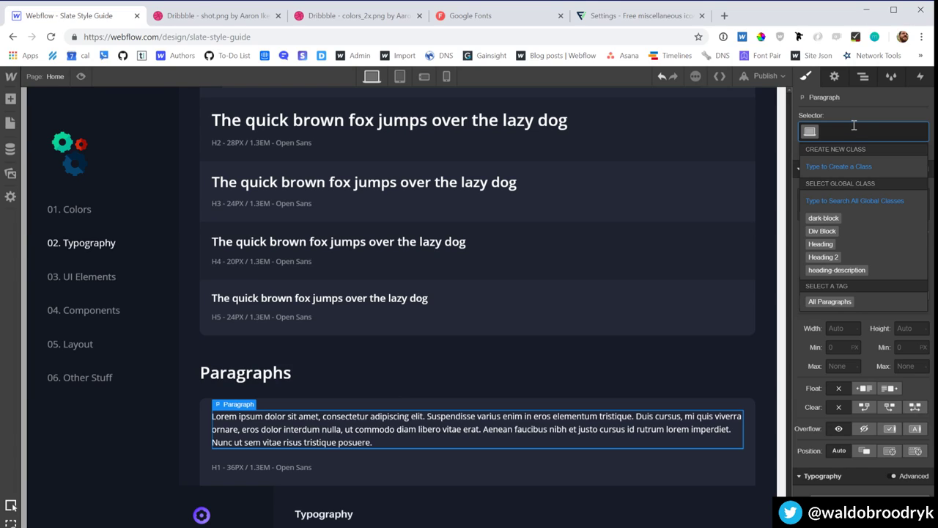
click(820, 301)
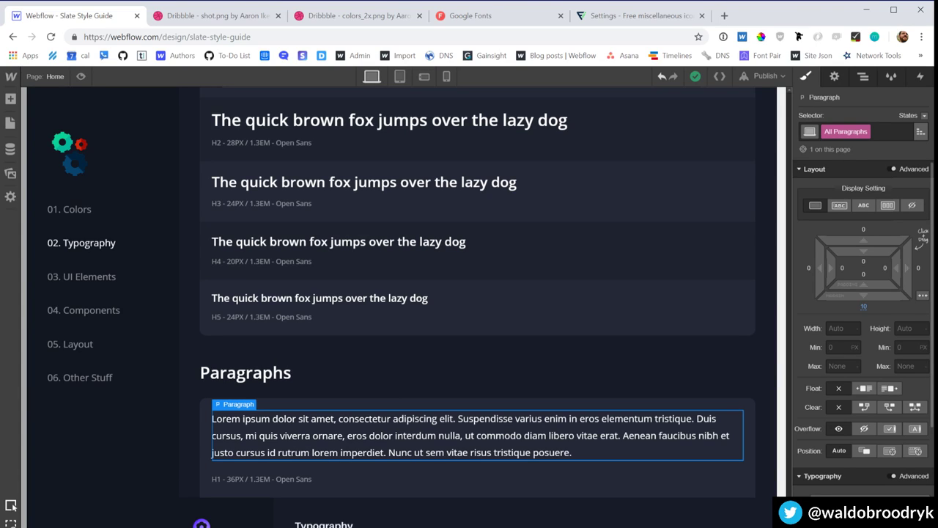
click(820, 513)
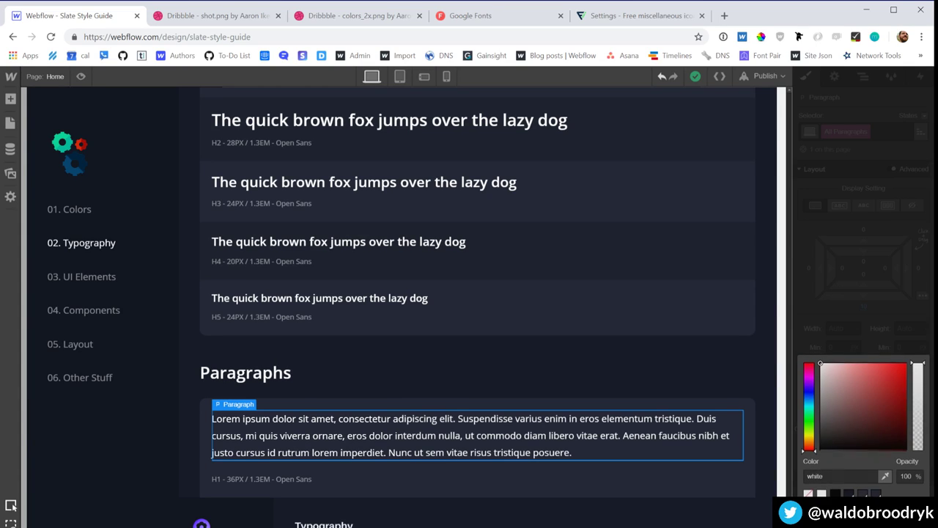
drag(918, 364, 924, 396)
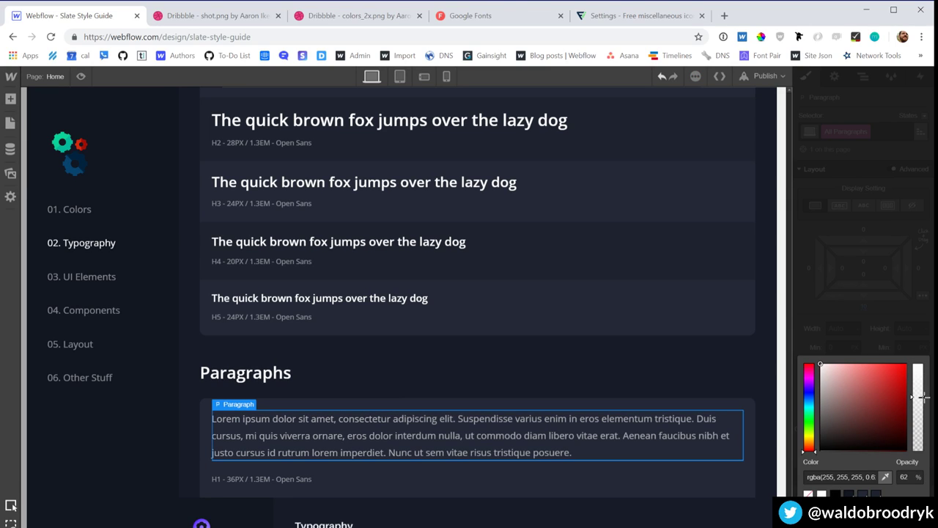
click(905, 478)
click(905, 477)
key(BackSpace)
key(BackSpace)
text(80)
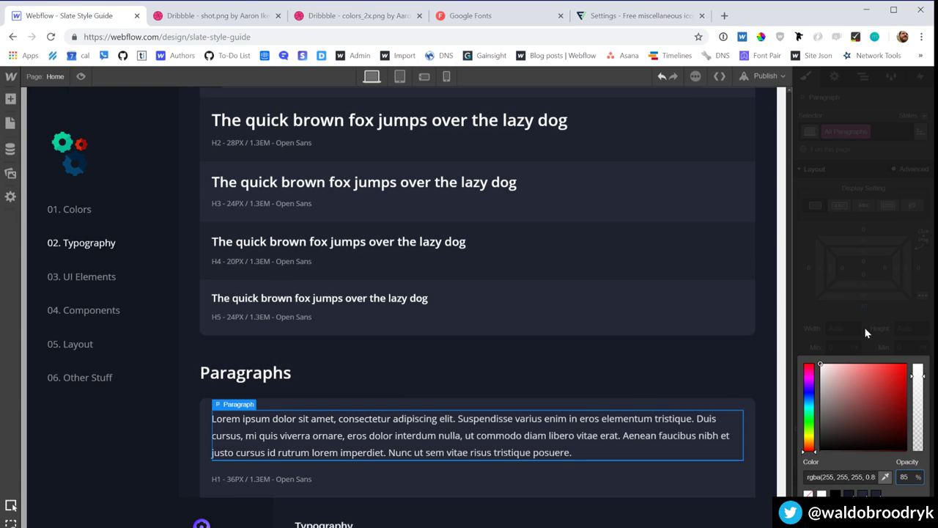
click(610, 323)
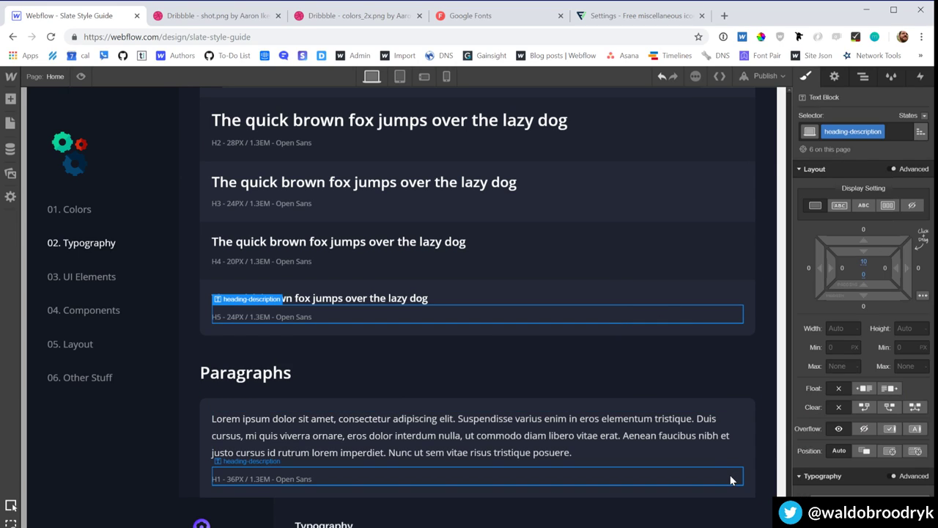
Step: Set the paragraph-container block's background color to #1e2330, sampled from the first paragraph row in the reference image
click(731, 475)
click(745, 466)
scroll(828, 463, down, 3)
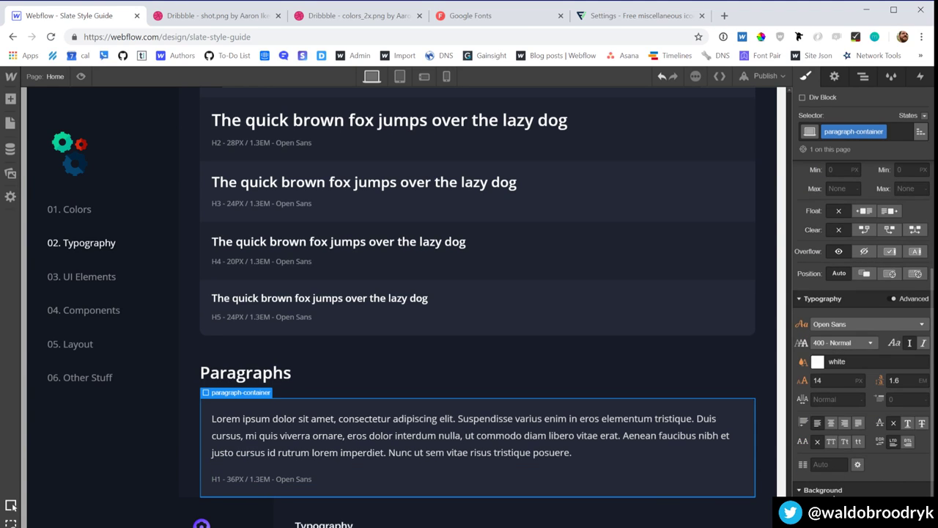
click(817, 361)
scroll(501, 439, down, 5)
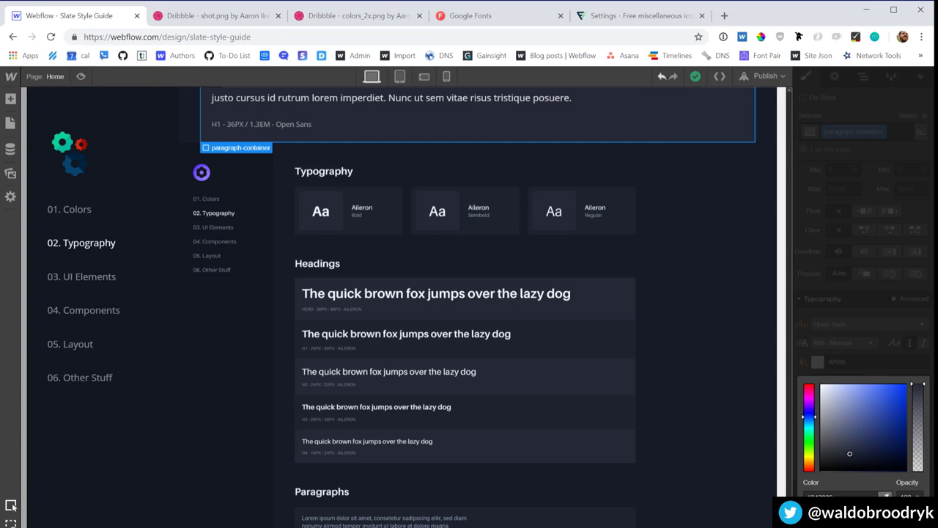
click(586, 511)
scroll(588, 513, up, 3)
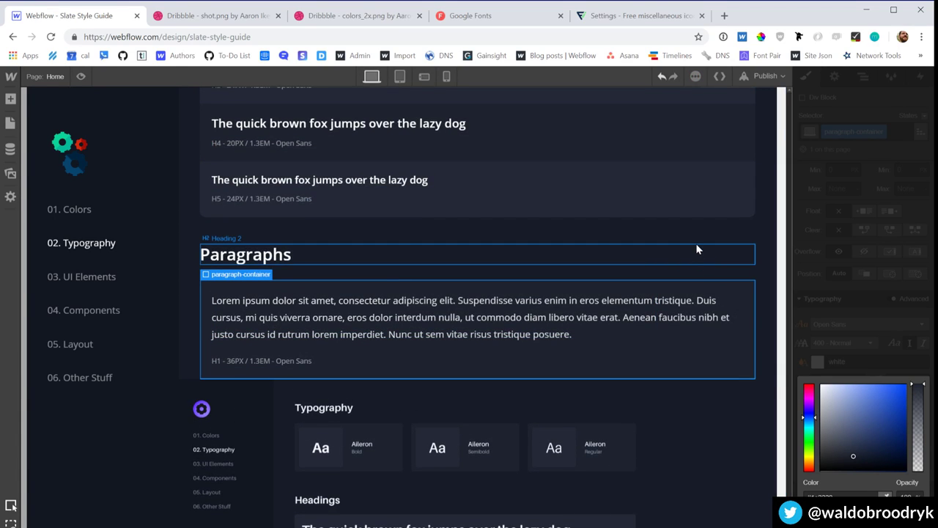
click(694, 256)
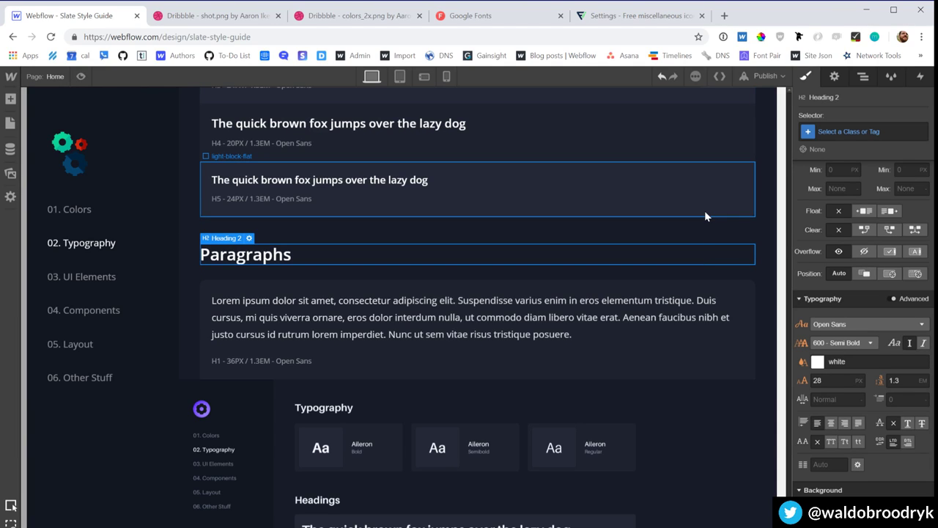
click(751, 370)
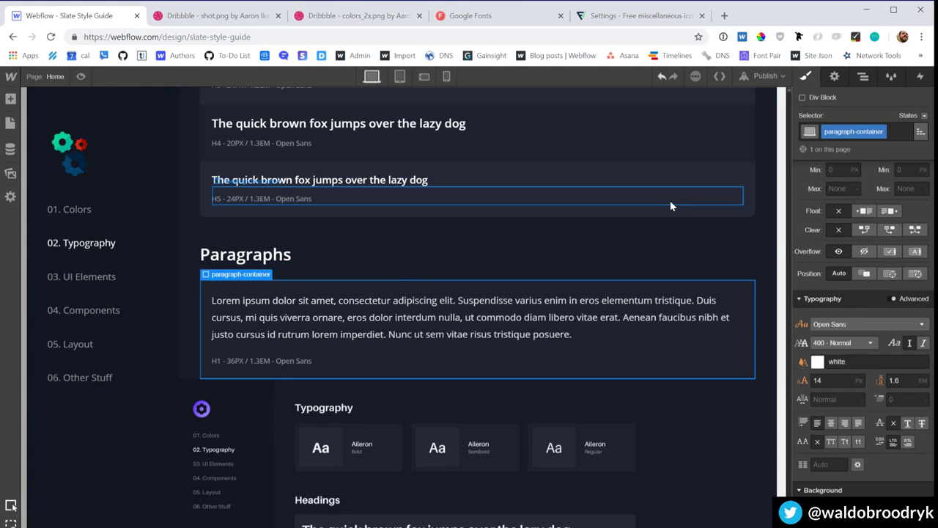
Step: Change the start of the caption below the sample paragraph to "PARAGRAPH TEXT - 16PX"
double_click(283, 354)
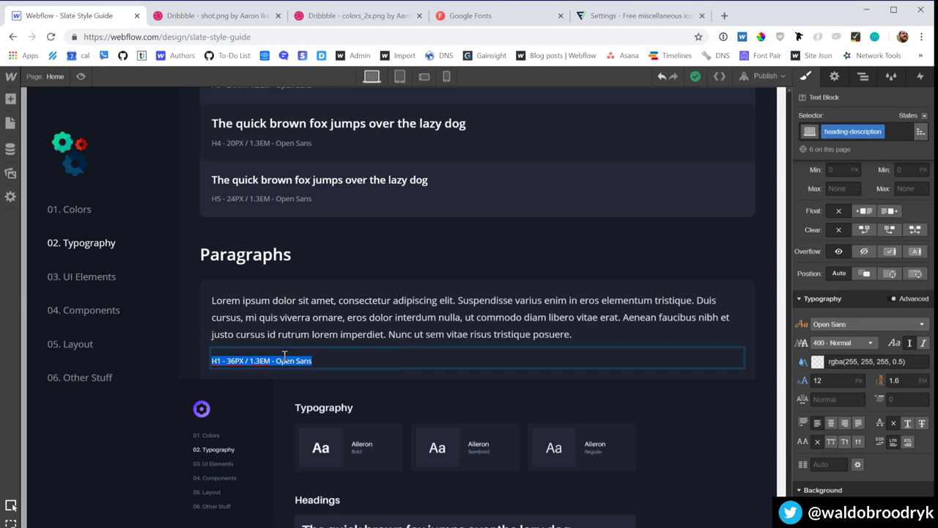
click(343, 324)
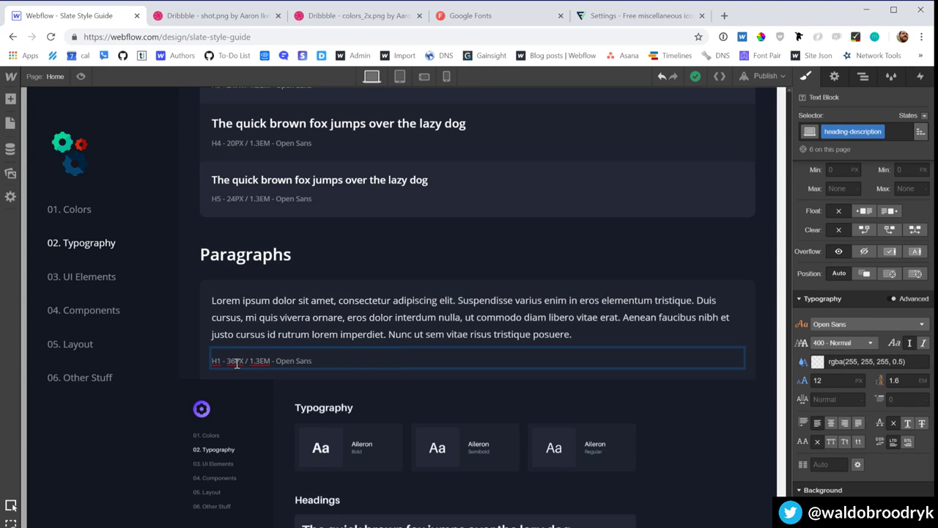
drag(245, 358, 199, 362)
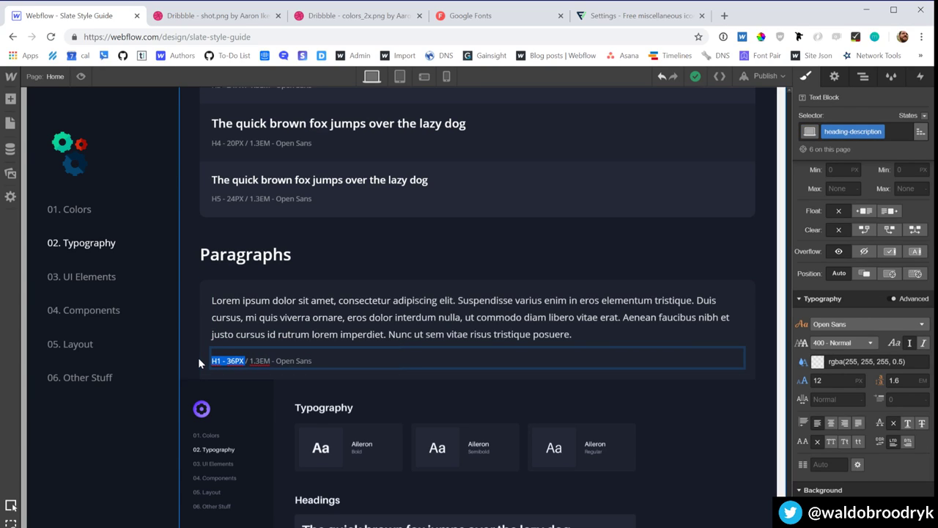
text(Para)
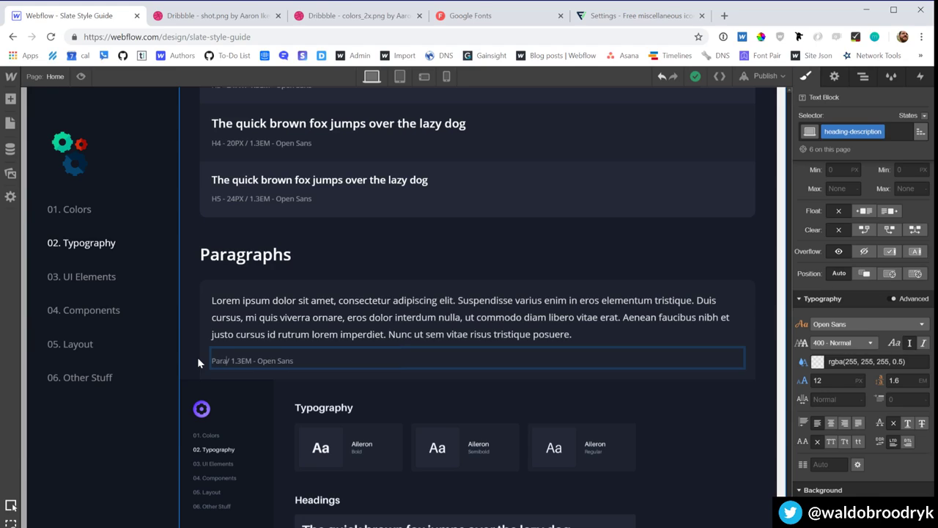
key(BackSpace)
key(BackSpace)
key(BackSpace)
text(ARA)
text(P)
text(RAPH)
text( TEXT)
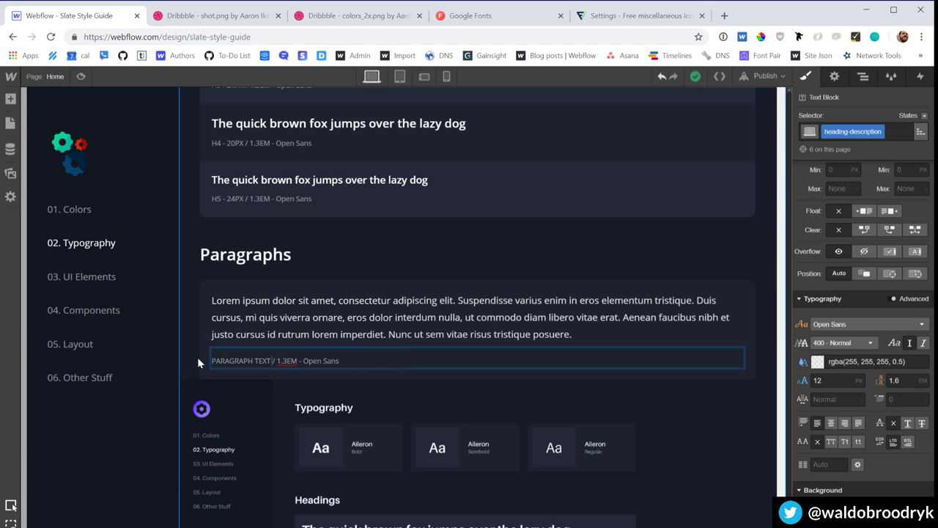
text( -)
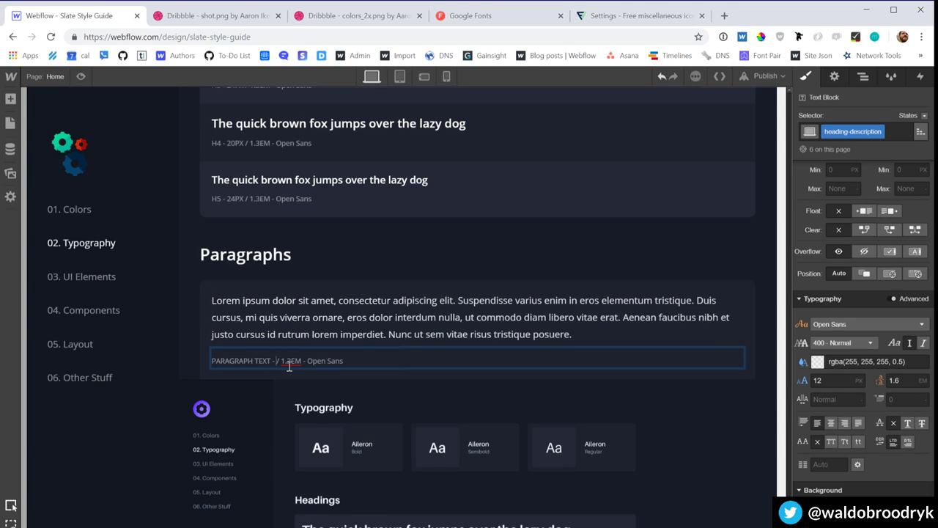
text( 16PX)
Step: Check the sample paragraph's line height and change the line-height value in its caption to 1.8EM
click(301, 332)
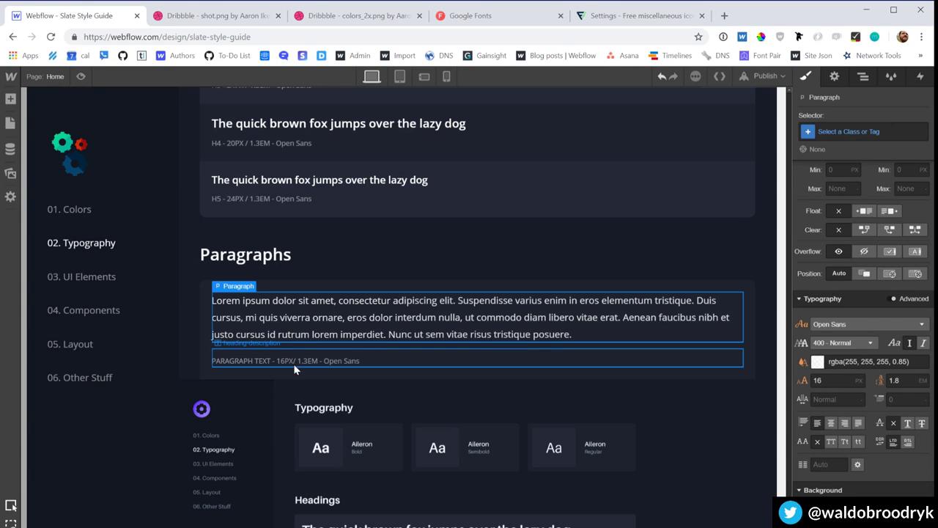
double_click(296, 360)
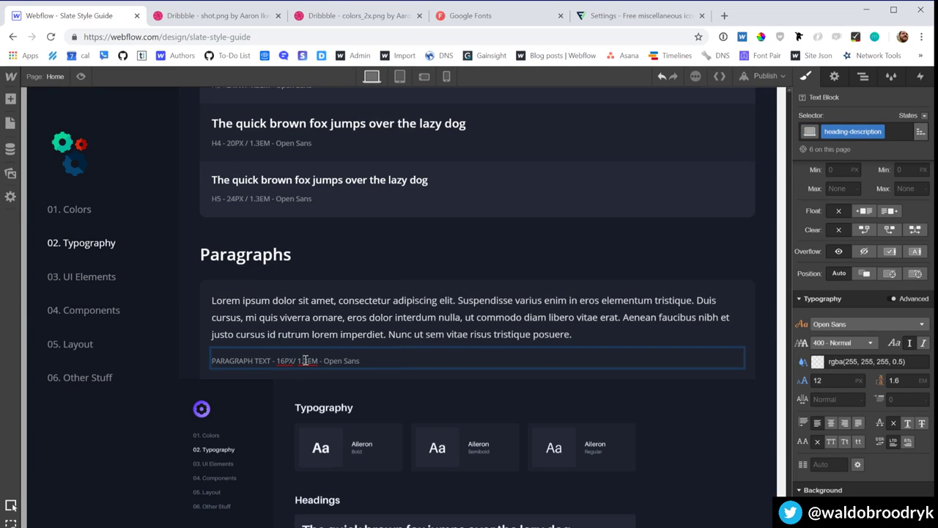
drag(305, 361, 311, 361)
click(305, 360)
text(8)
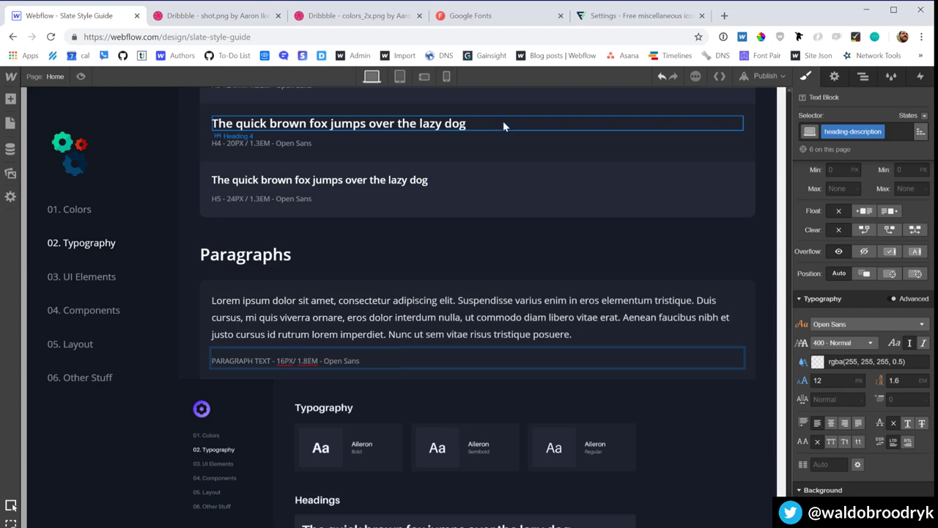
click(477, 252)
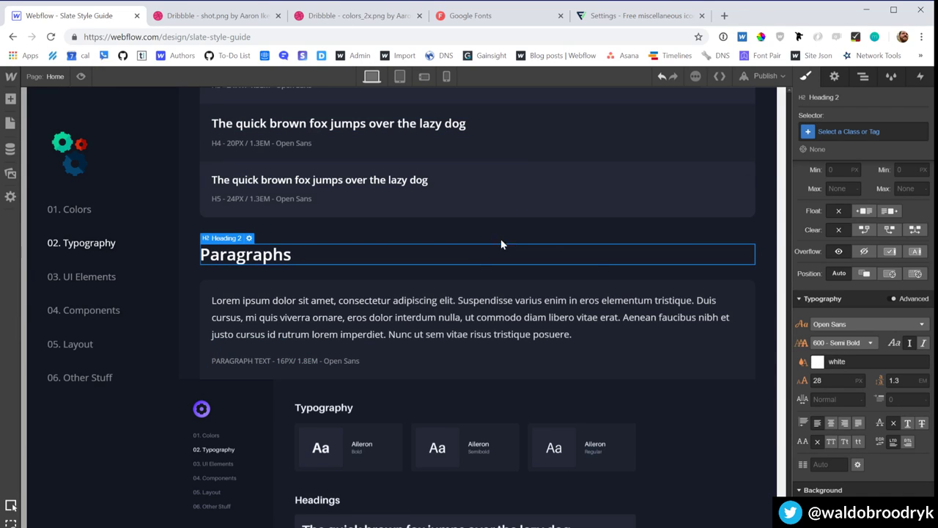
Step: Duplicate the paragraph-container block and add a new combo class named bottom to the copy
click(751, 310)
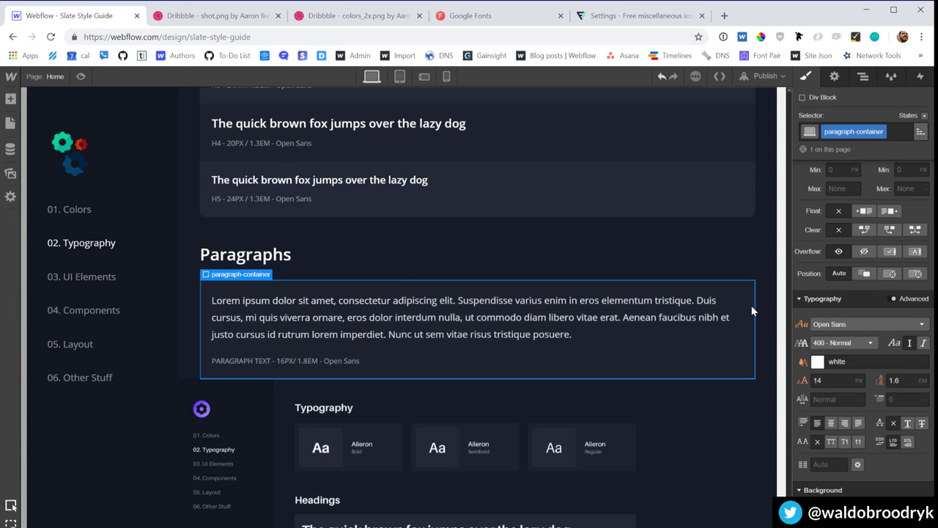
key(ctrl+d)
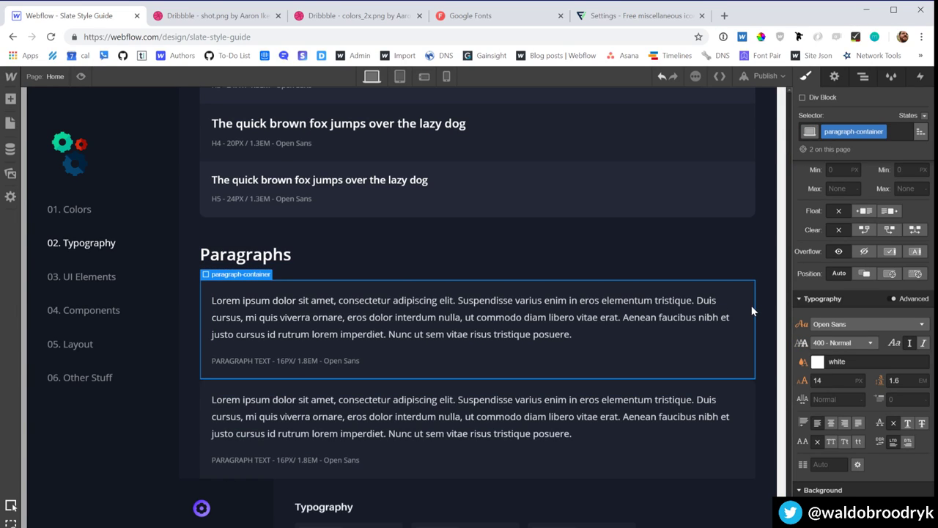
click(754, 392)
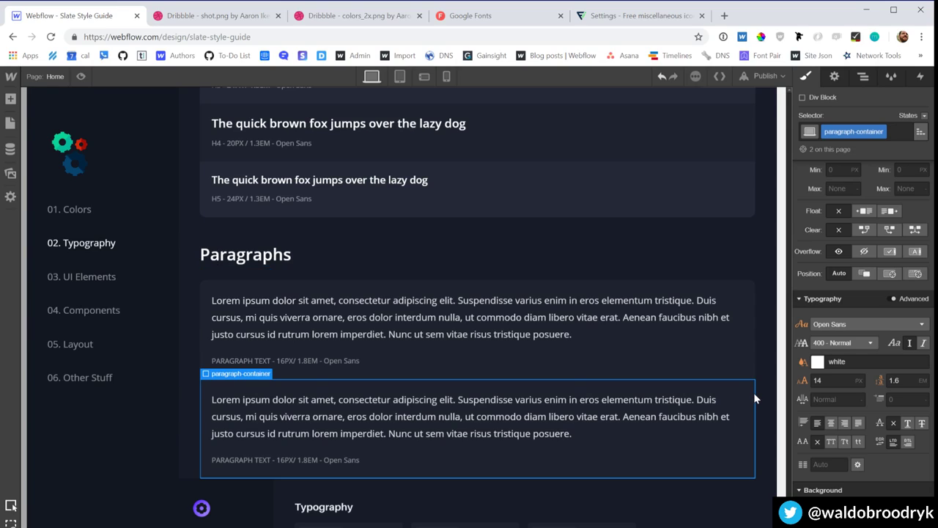
click(894, 129)
text(bottom)
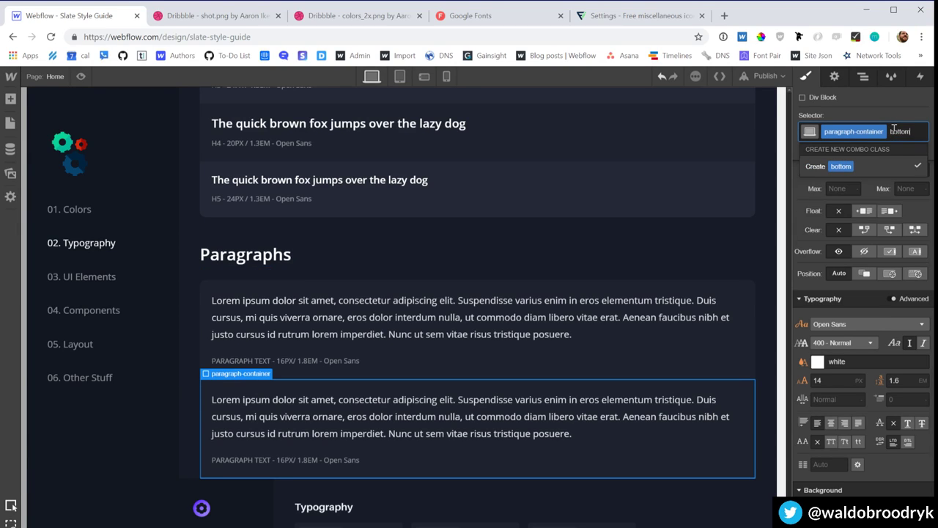
key(Return)
Step: Set the lower paragraph block's background color by sampling the lighter second paragraph row in the reference image
scroll(850, 476, down, 3)
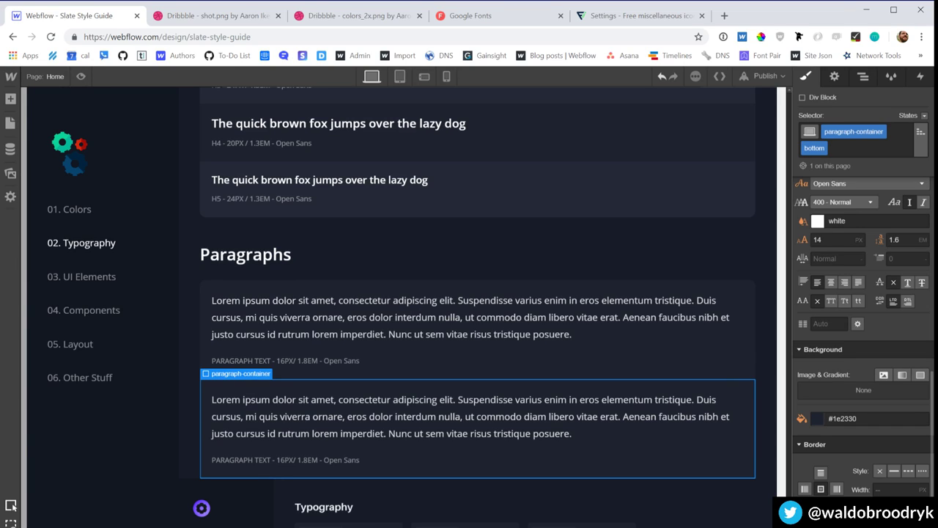
click(815, 422)
scroll(673, 411, down, 3)
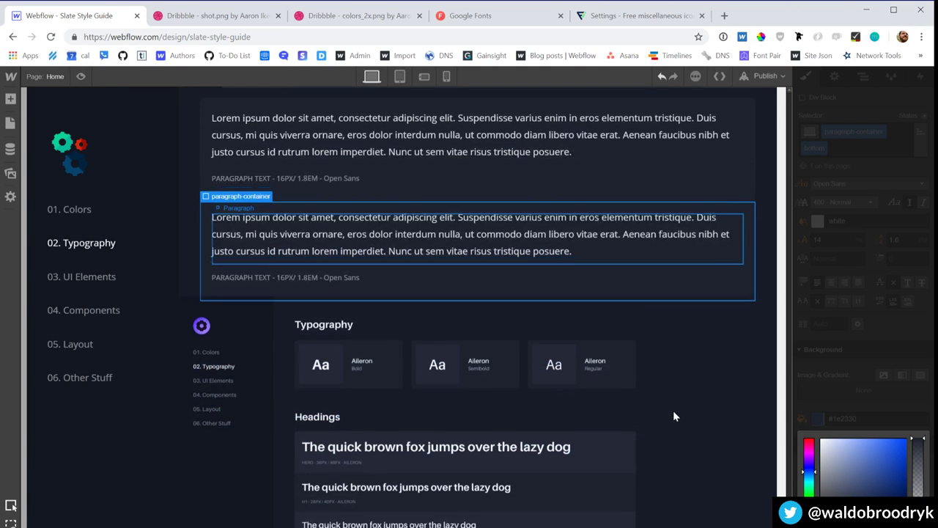
scroll(673, 416, down, 4)
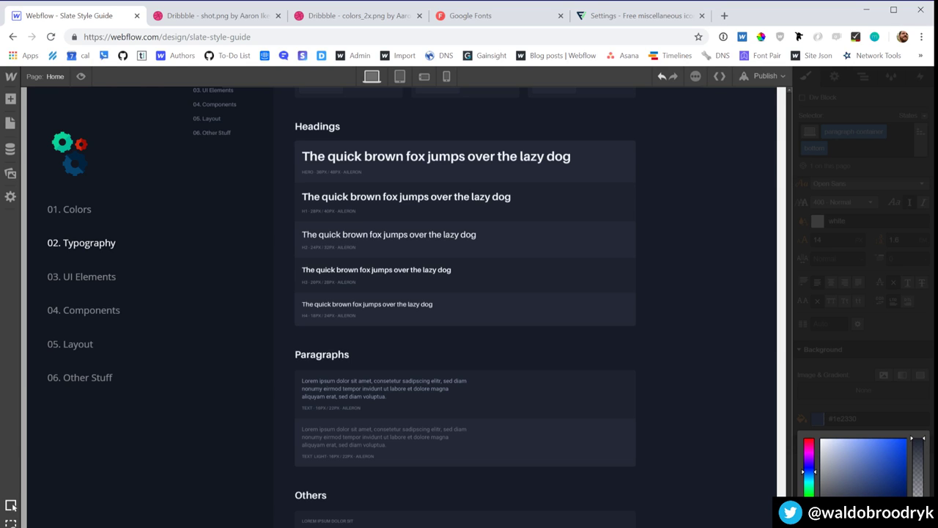
click(586, 443)
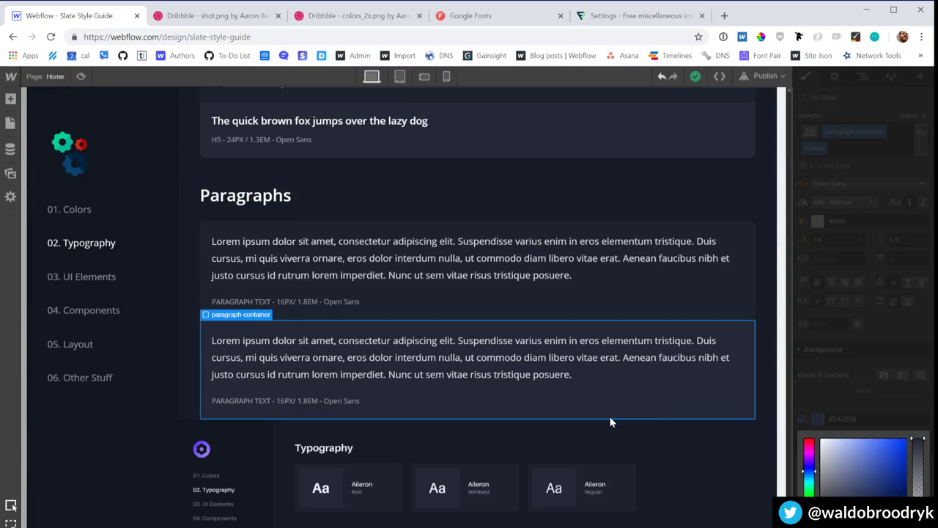
Step: Create a class named paragraph-light on the sample paragraph in the lower block
click(602, 361)
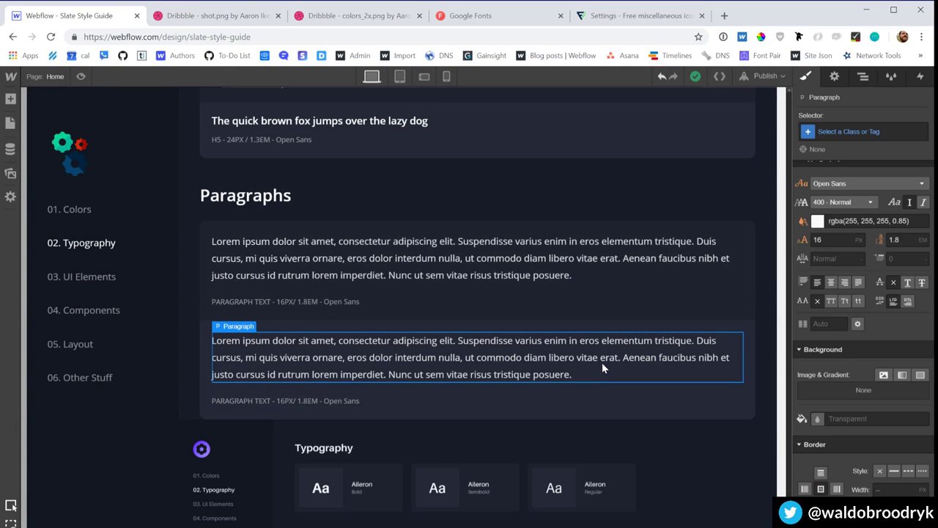
click(831, 133)
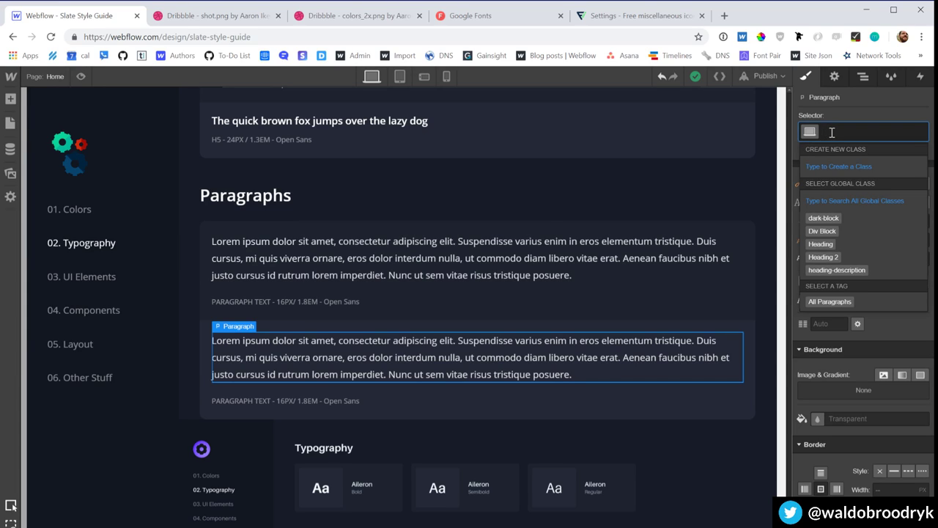
text(paragraph-light)
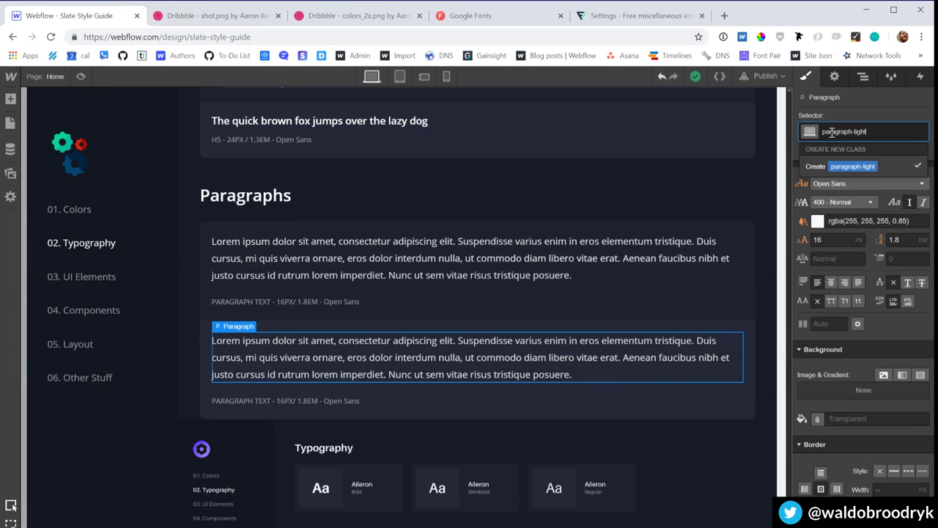
key(Return)
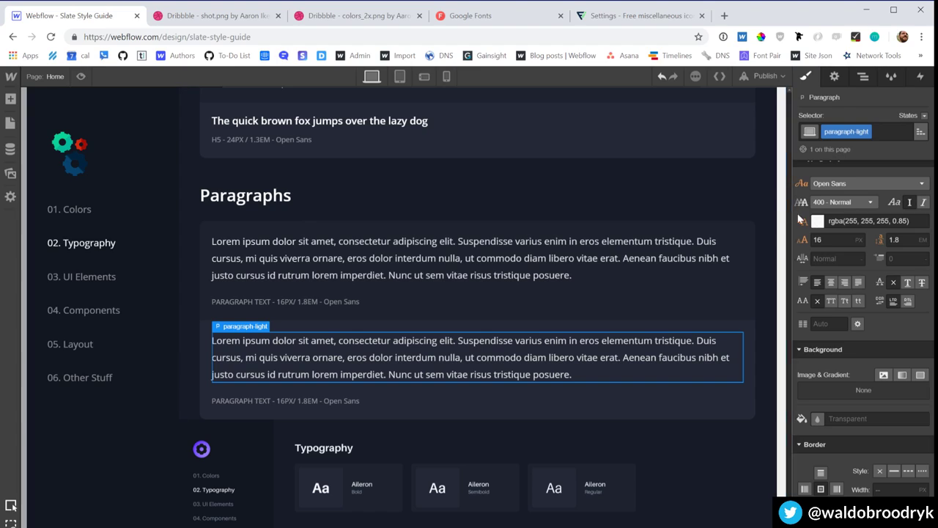
Step: Set the opacity of the paragraph-light class's white font color to 55%
click(816, 221)
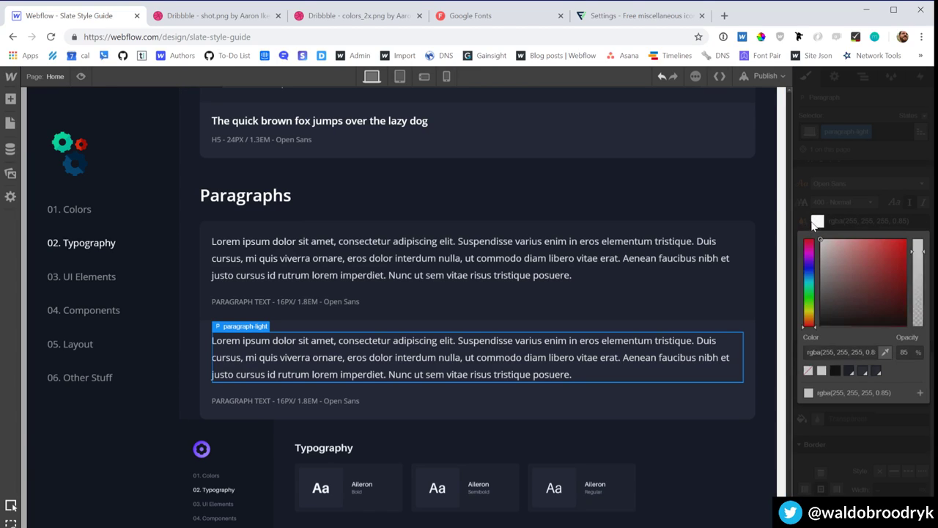
click(915, 355)
text(65)
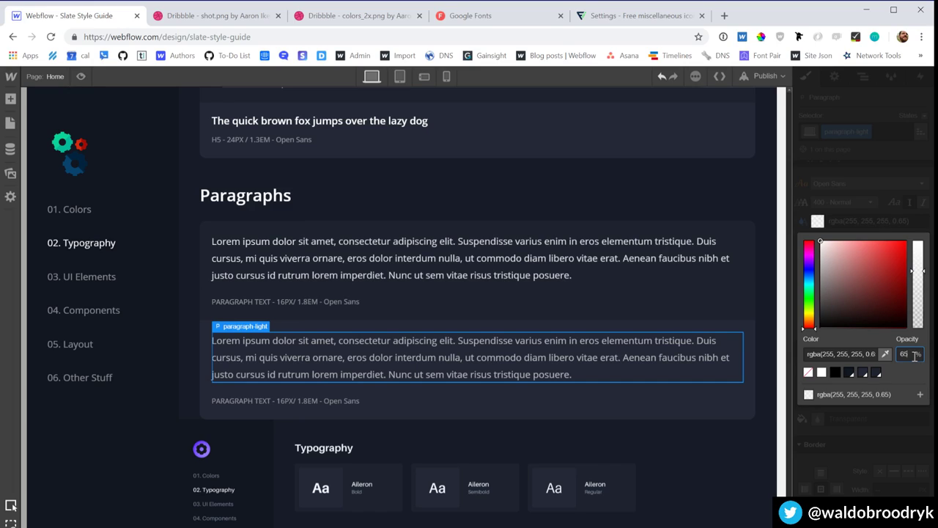
key(BackSpace)
key(BackSpace)
text(55)
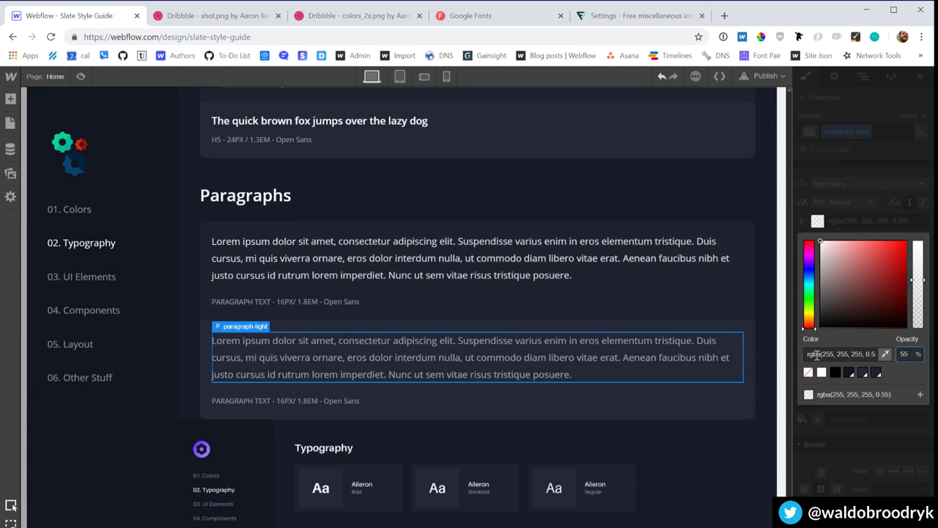
click(760, 420)
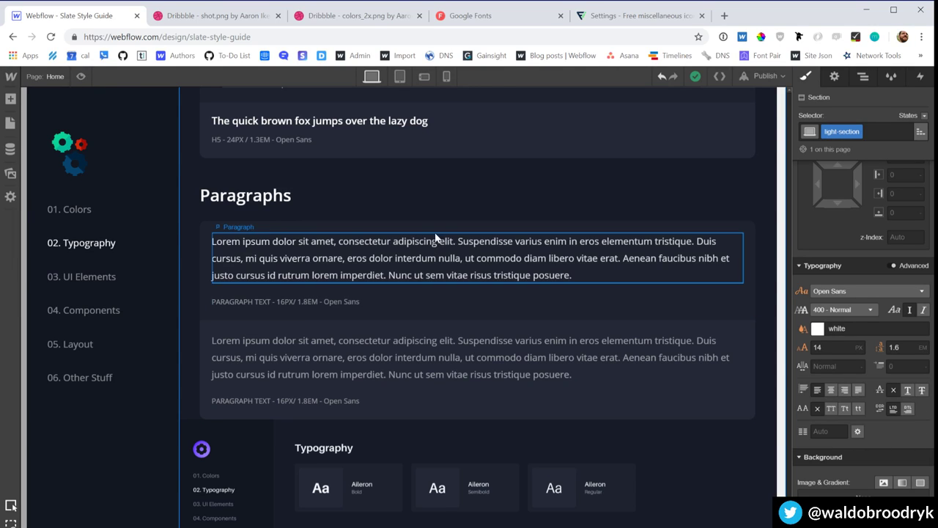
Step: Target the All Paragraphs tag from the upper sample paragraph and set its line height to 22 px
click(283, 191)
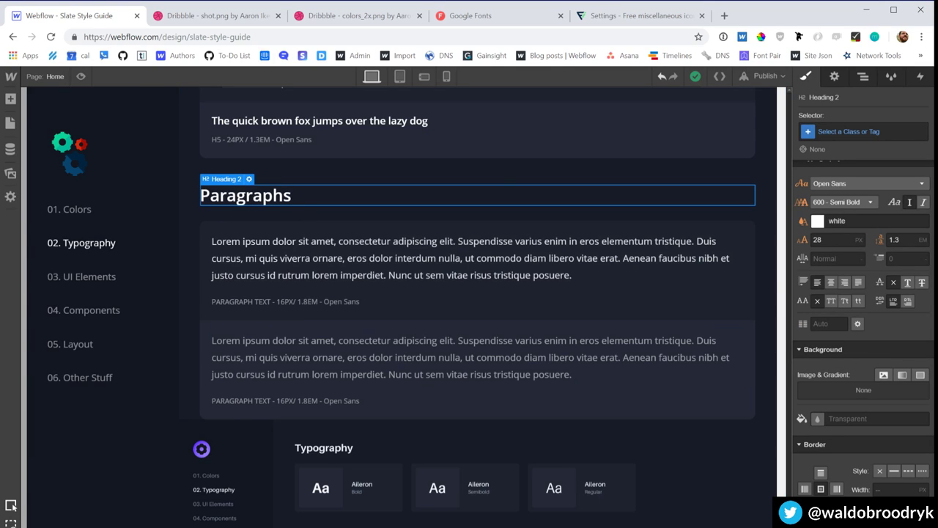
click(379, 296)
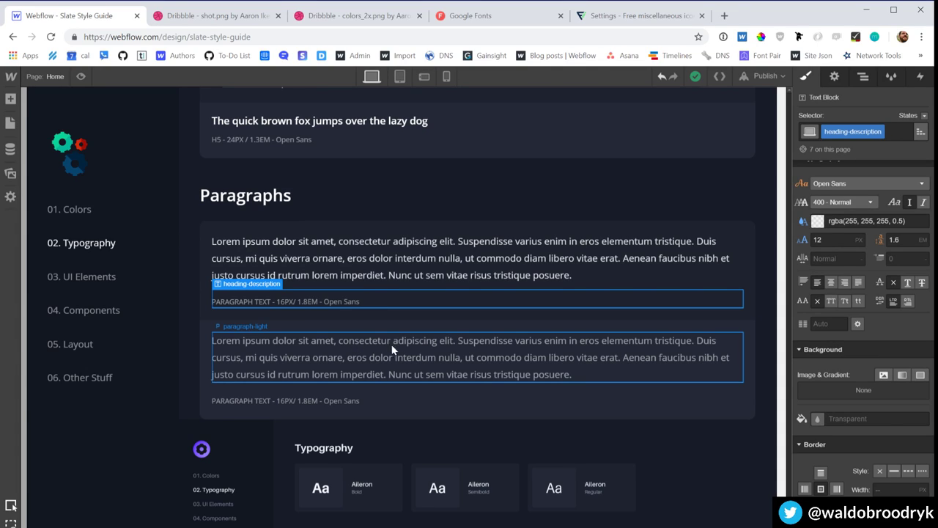
click(383, 271)
click(872, 132)
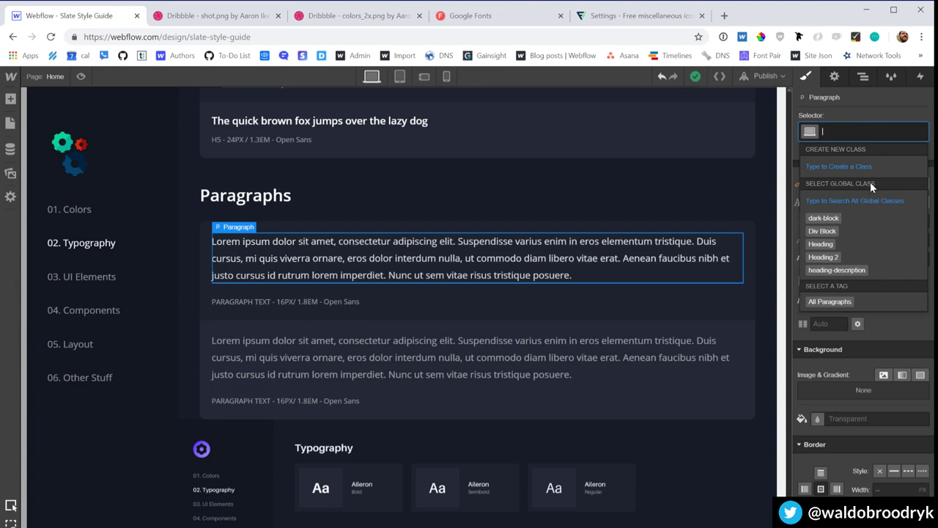
click(855, 301)
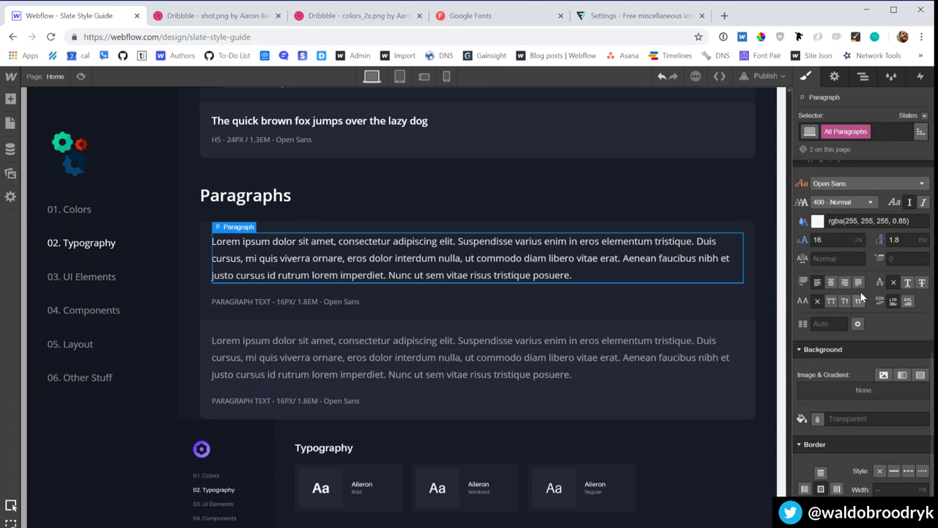
click(903, 241)
text(22p)
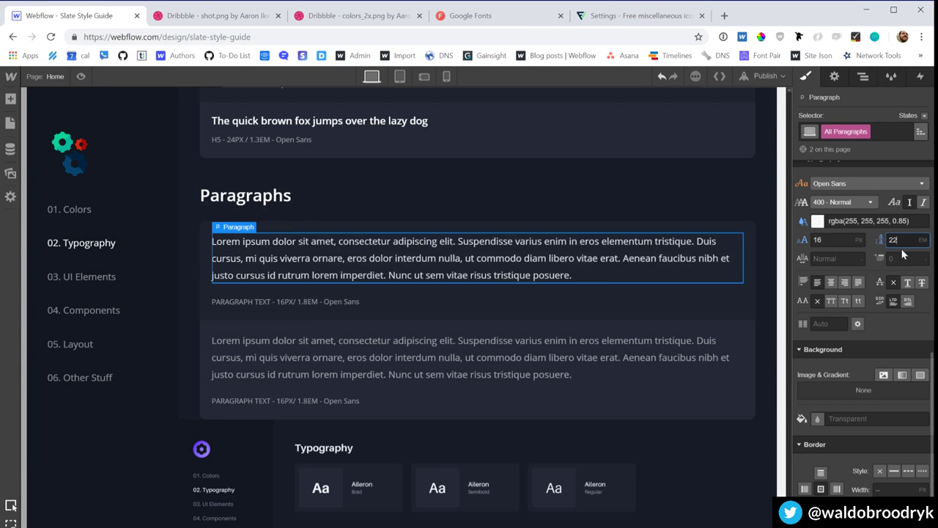
text(x)
key(Return)
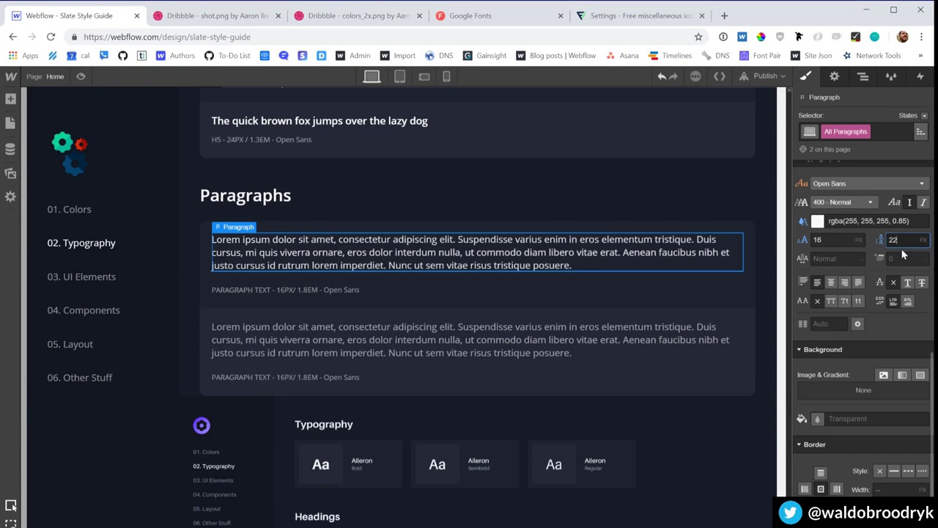
Step: Change the line height of the All Paragraphs tag to 1.4 em
key(ctrl+a)
text(1.4em)
key(Return)
click(697, 228)
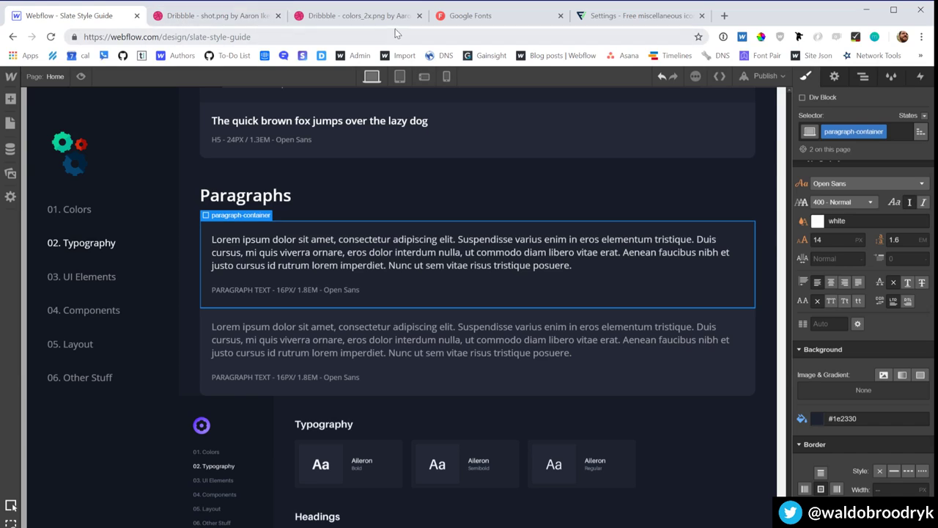
Step: Switch to the browser's Google Fonts page, search the web from there for pirate ipsum, and open the Pirate Ipsum generator site
click(501, 26)
click(495, 37)
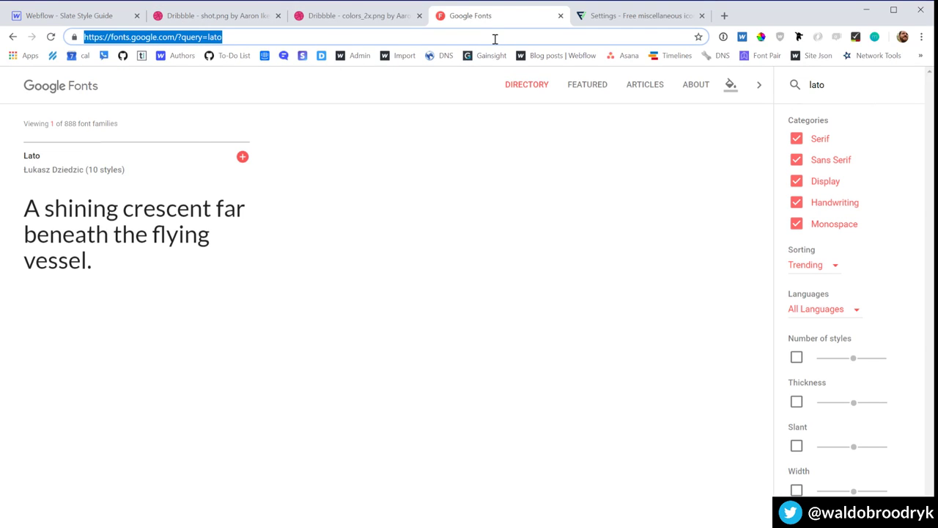
text(pirtae)
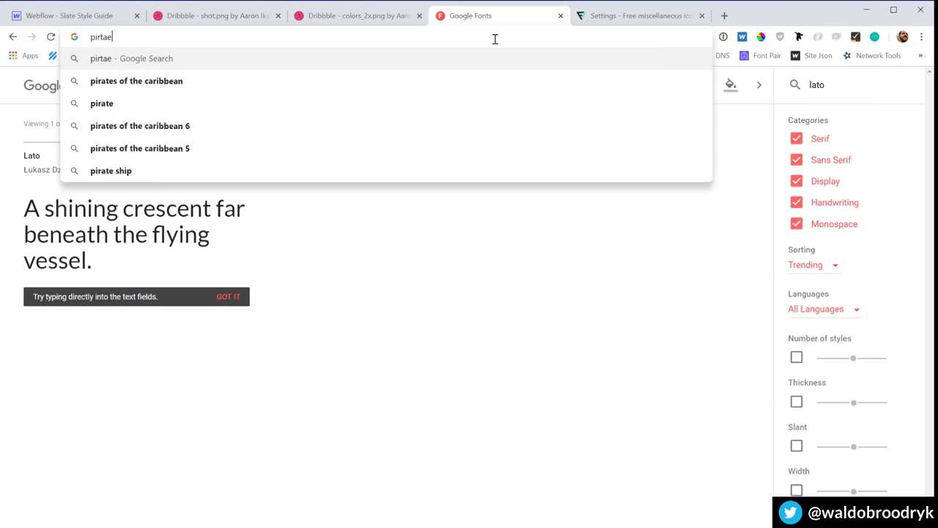
text(ipsum)
key(Return)
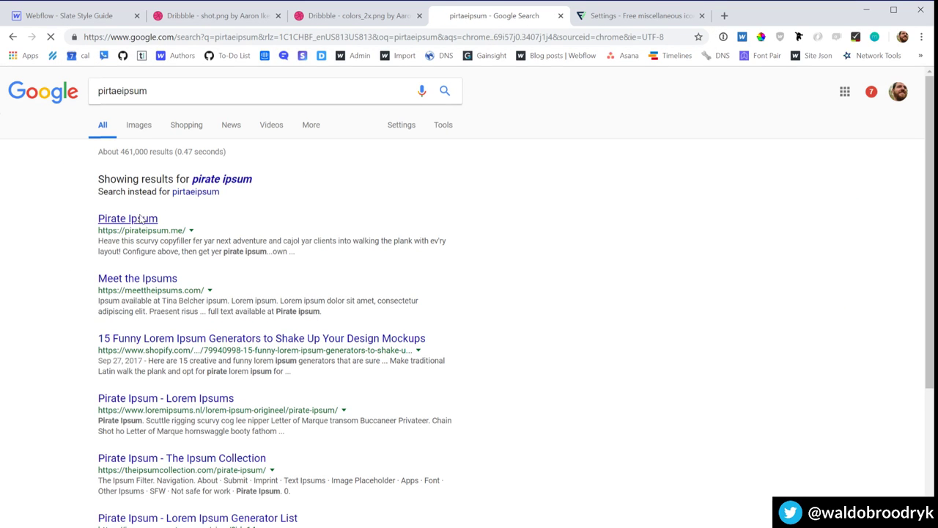
click(143, 219)
Step: Generate pirate filler text with 3 sentences per paragraph
scroll(489, 472, down, 5)
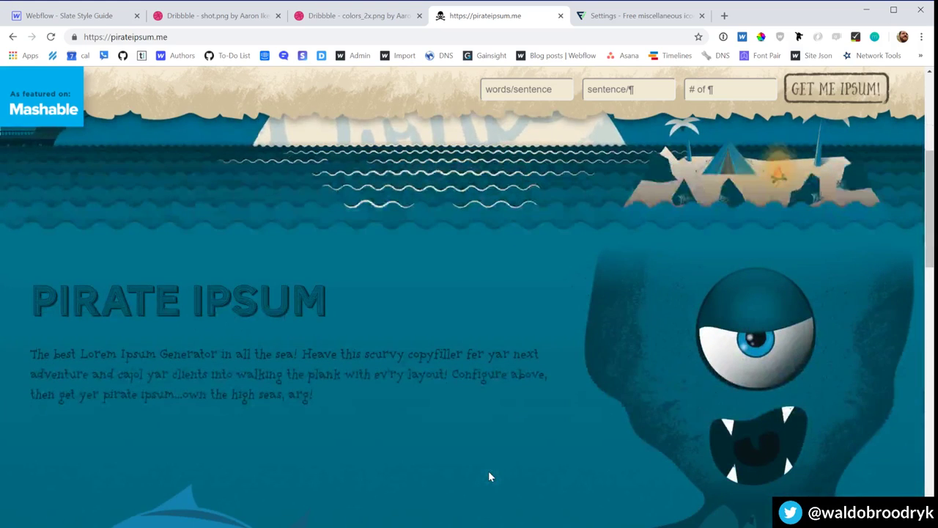
scroll(488, 473, down, 2)
scroll(489, 472, up, 3)
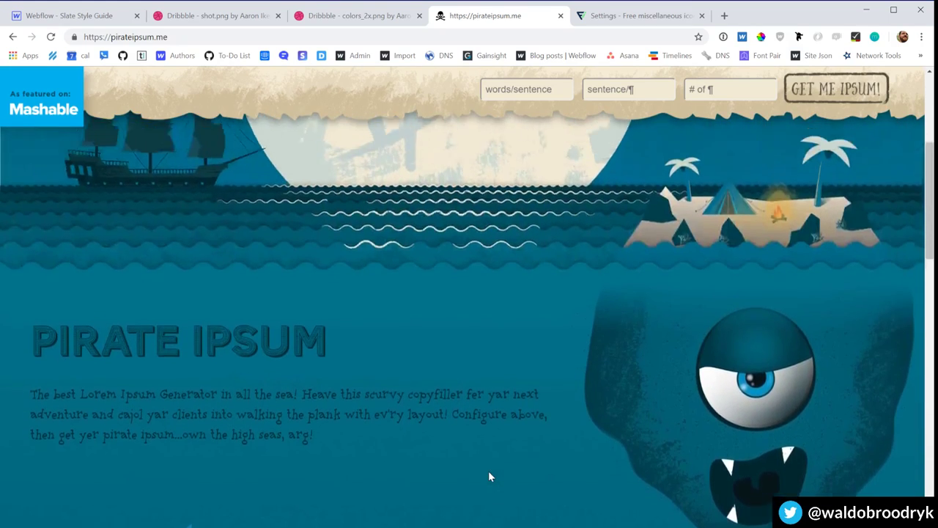
scroll(489, 473, up, 2)
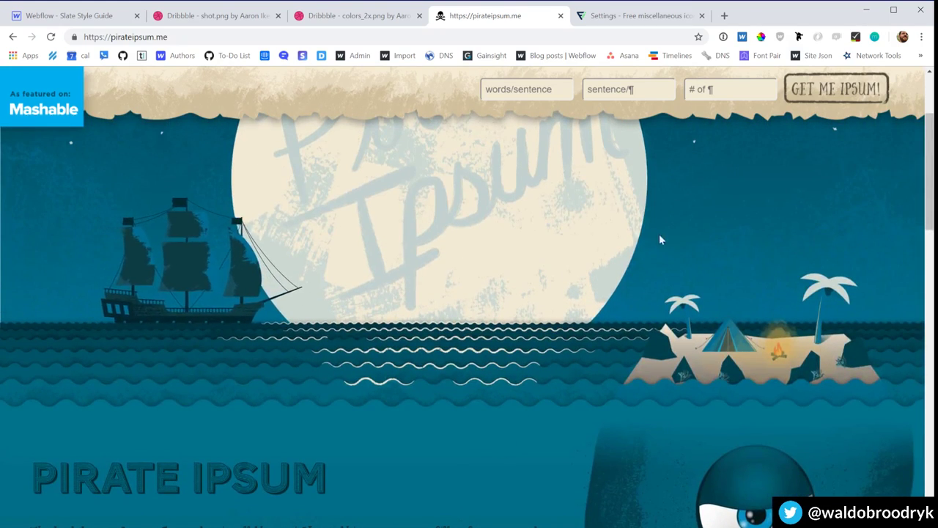
click(600, 91)
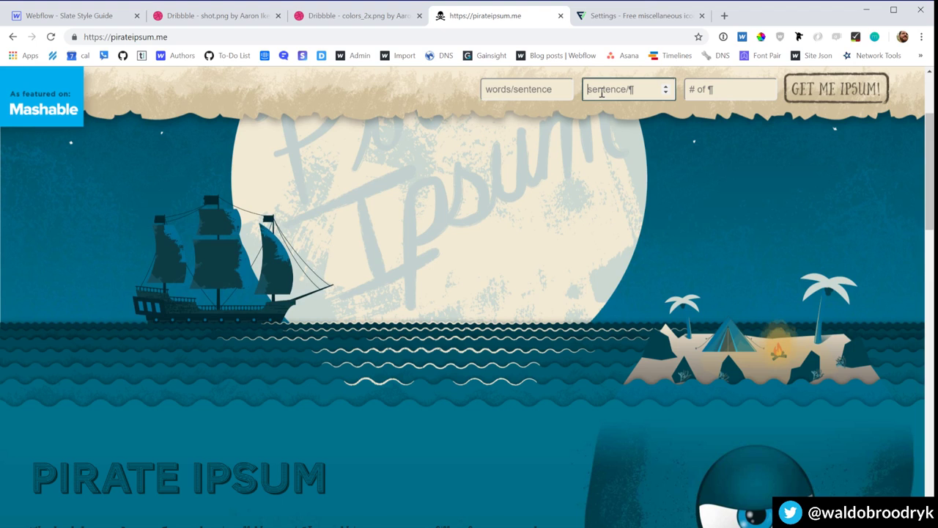
click(665, 87)
click(665, 88)
click(666, 87)
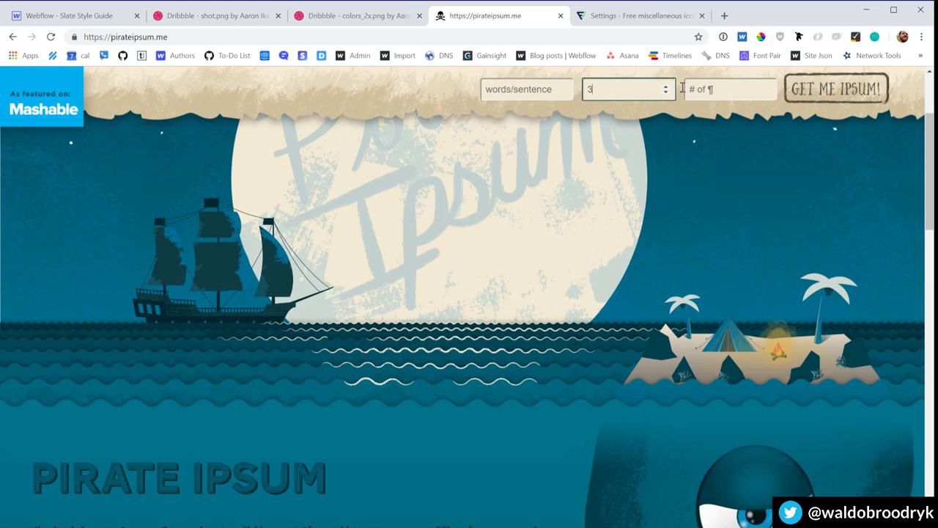
click(836, 88)
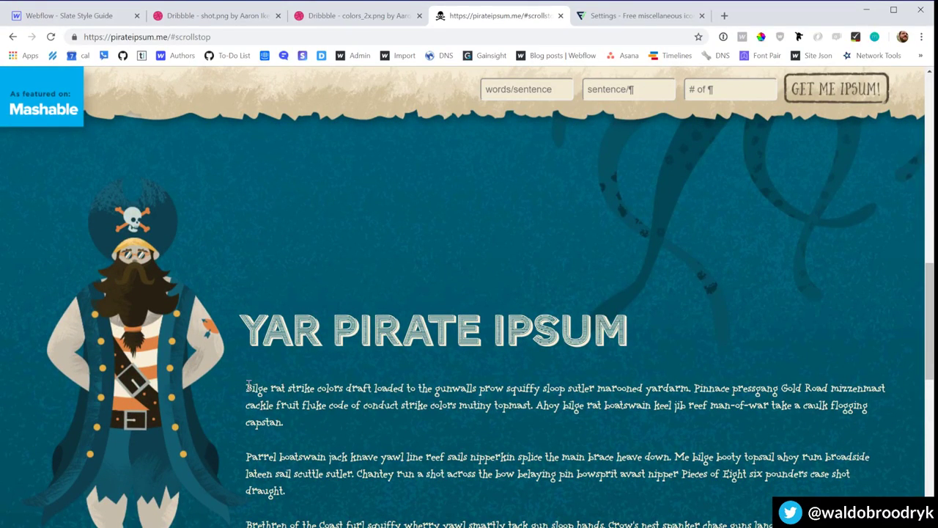
Step: Copy the first generated pirate paragraph and replace the upper sample paragraph's text with it in Webflow
drag(282, 422, 248, 384)
key(ctrl+c)
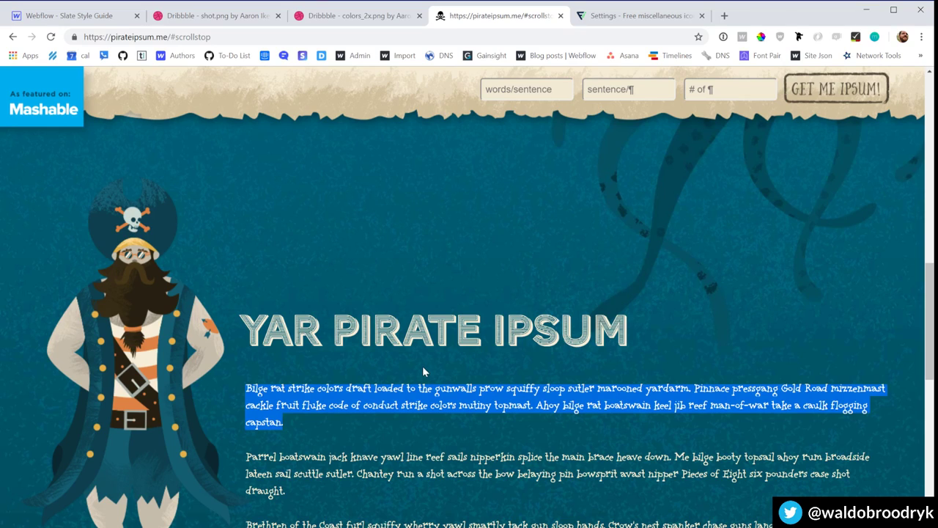
click(94, 16)
triple_click(249, 250)
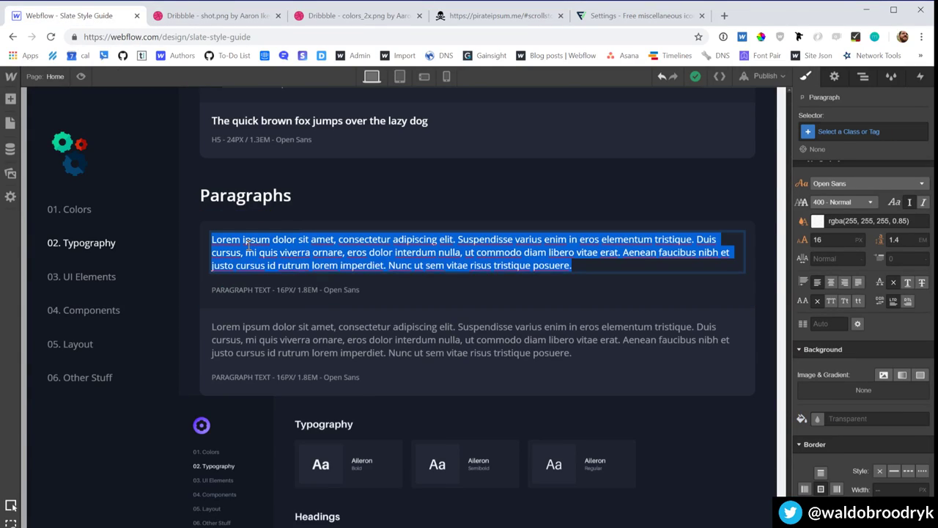
key(ctrl+v)
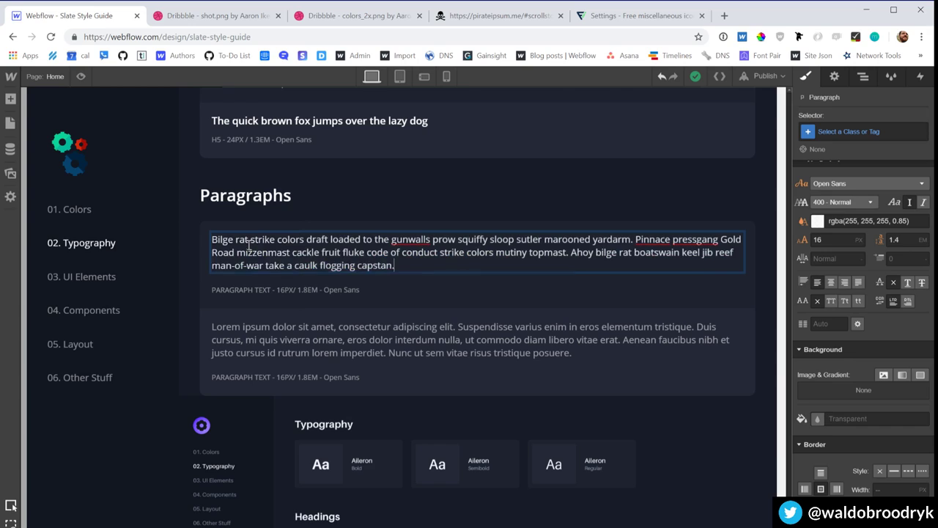
Step: Undo the pirate text replacement in the upper sample paragraph
click(368, 210)
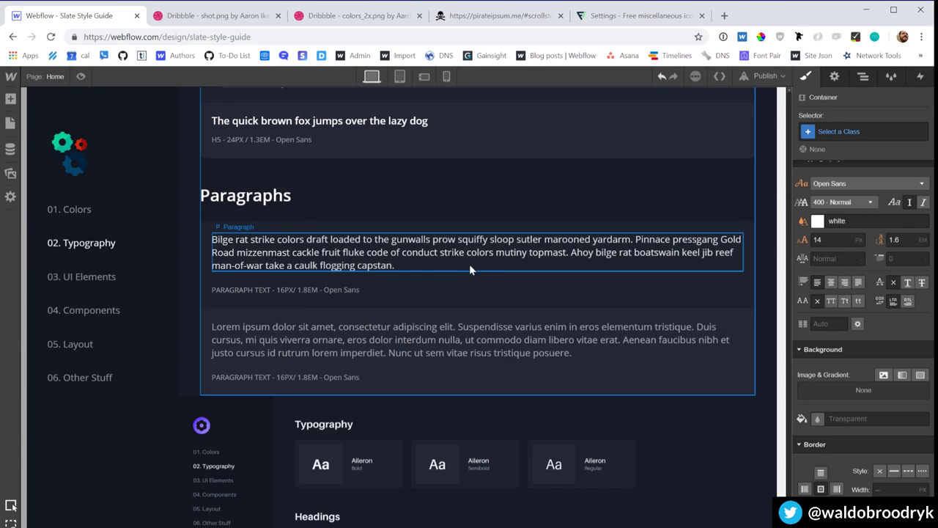
click(579, 260)
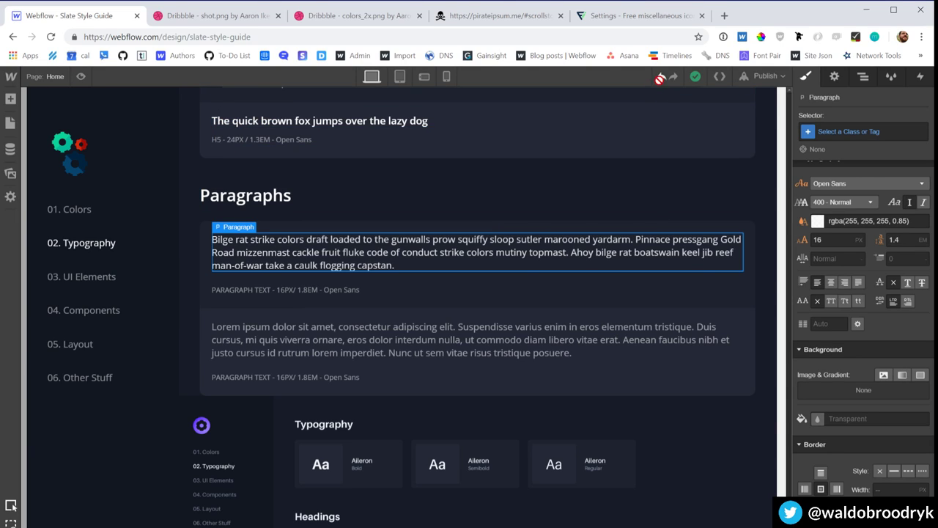
click(661, 78)
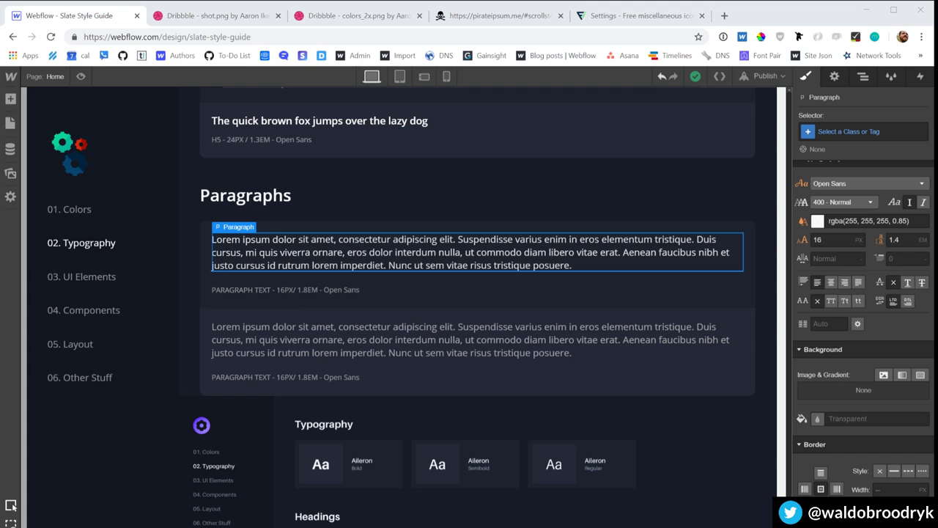
Step: Add a Div Block around the Paragraphs section, enclosing its heading and both sample paragraph blocks
scroll(425, 289, down, 2)
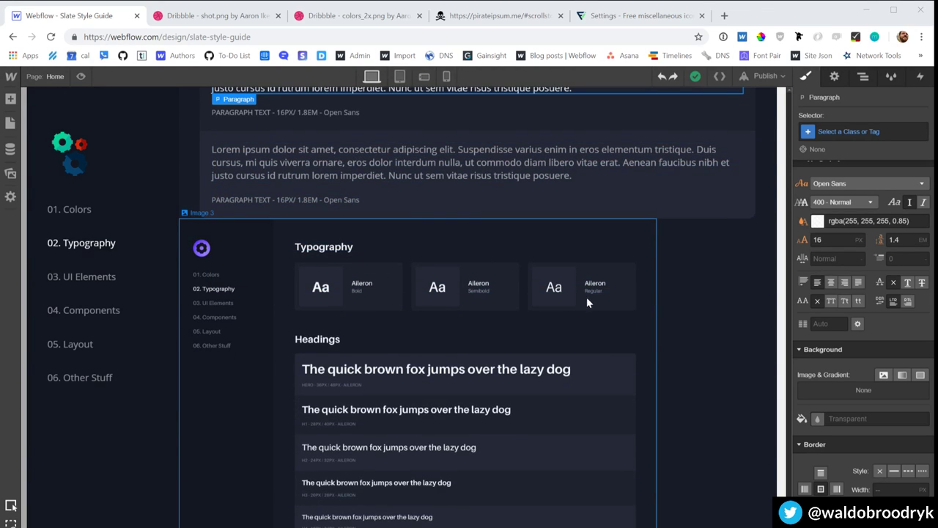
scroll(714, 294, up, 3)
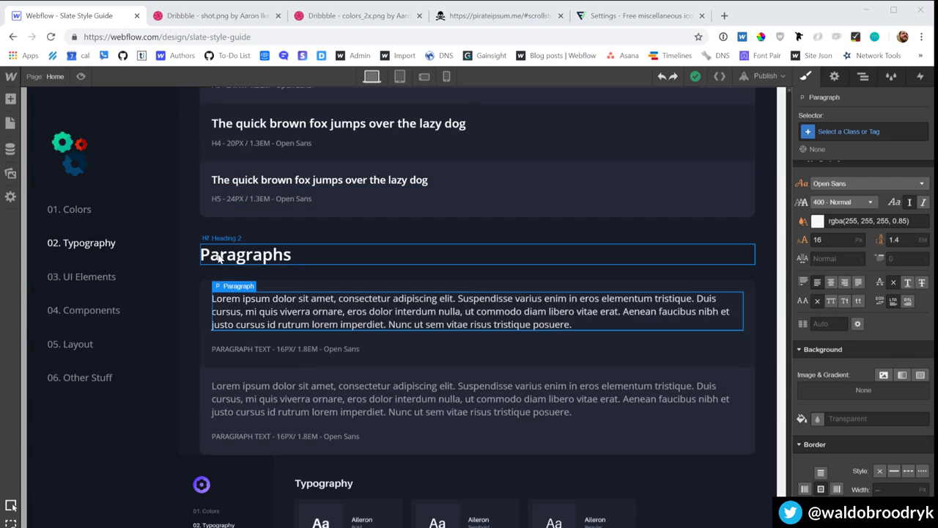
click(218, 258)
key(z)
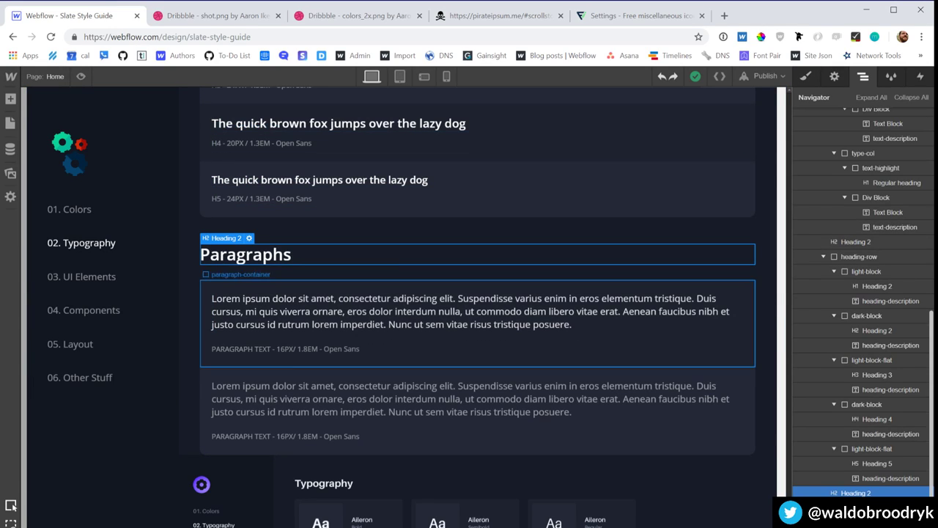
key(a)
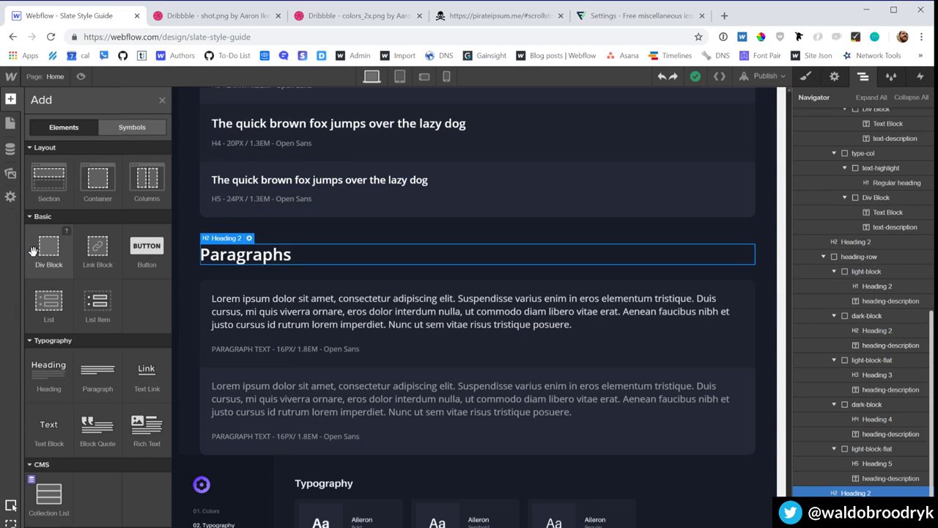
drag(32, 252, 226, 304)
drag(246, 254, 293, 256)
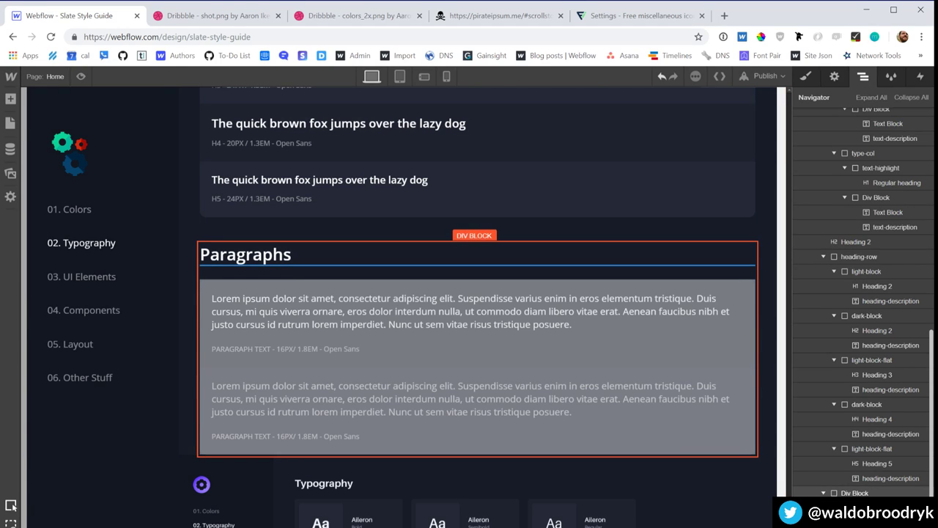
click(863, 494)
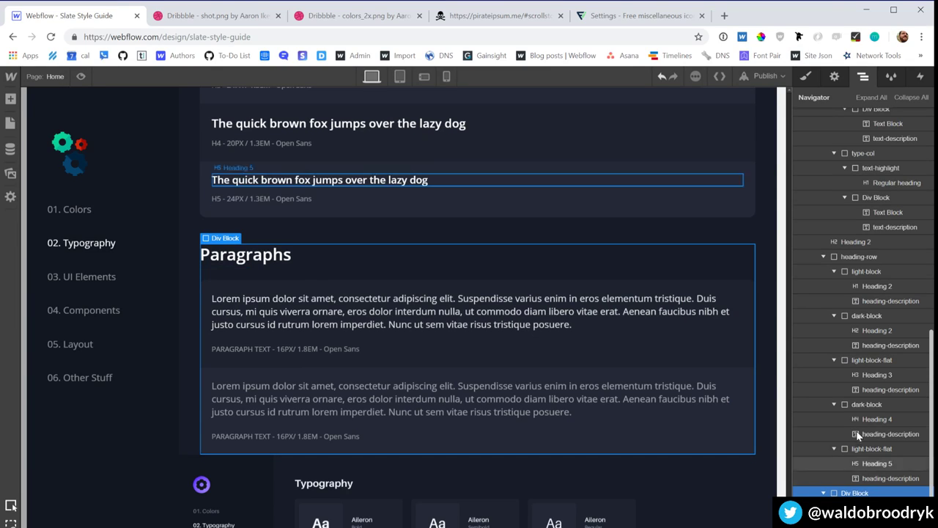
Step: Apply the existing heading-row class to the Div Block that wraps the Paragraphs section
key(s)
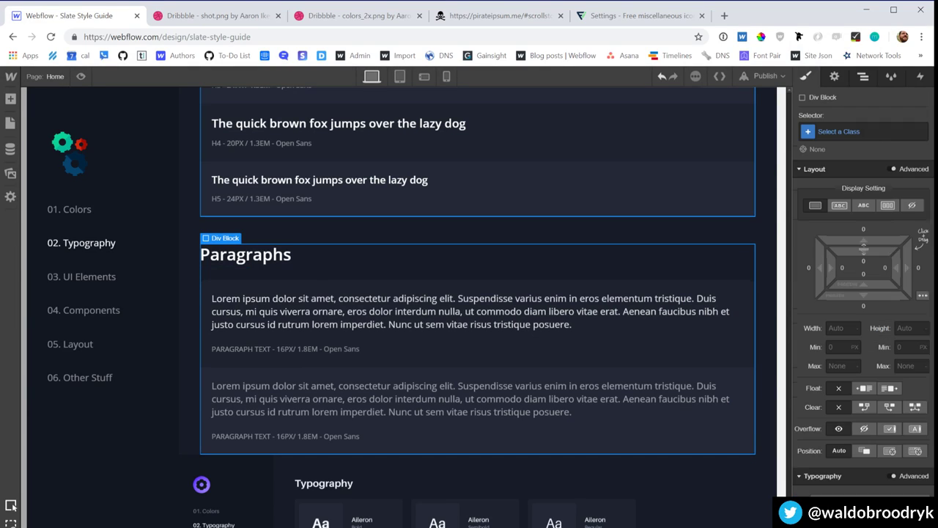
click(866, 133)
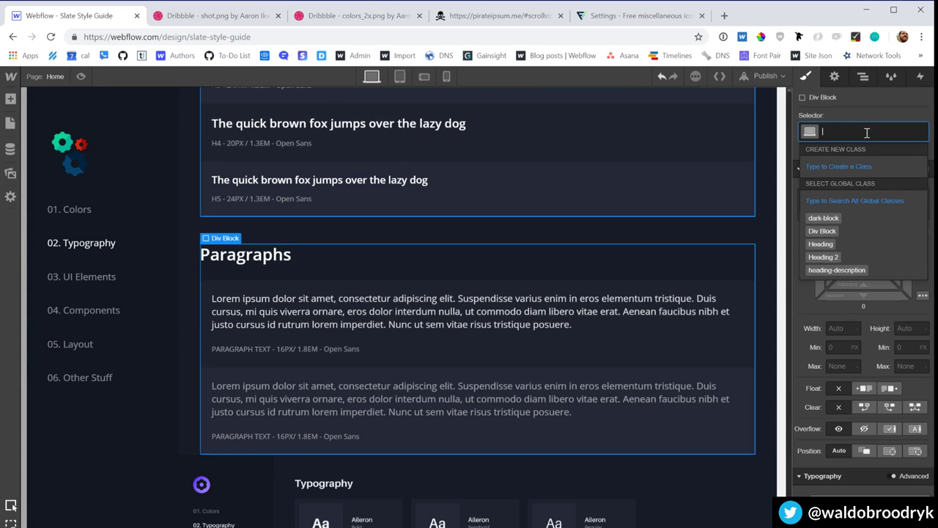
text(heading)
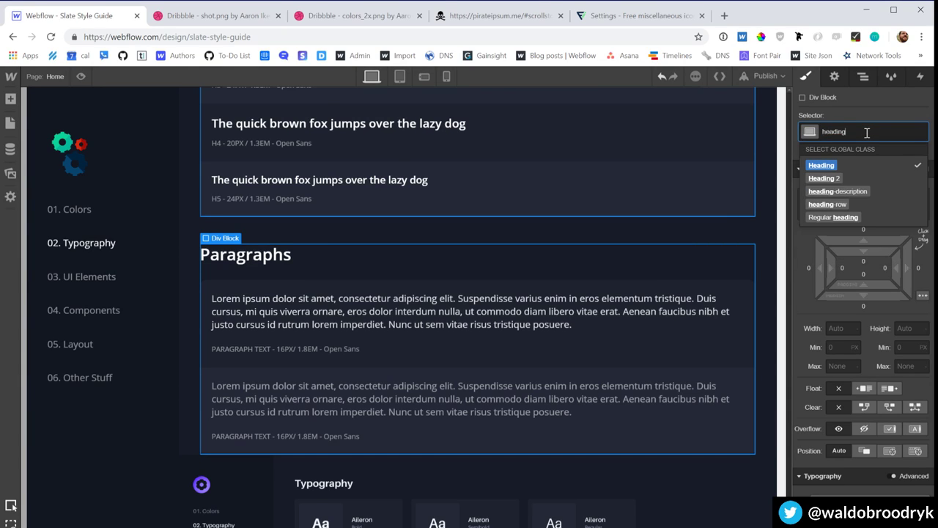
text(-row)
key(Return)
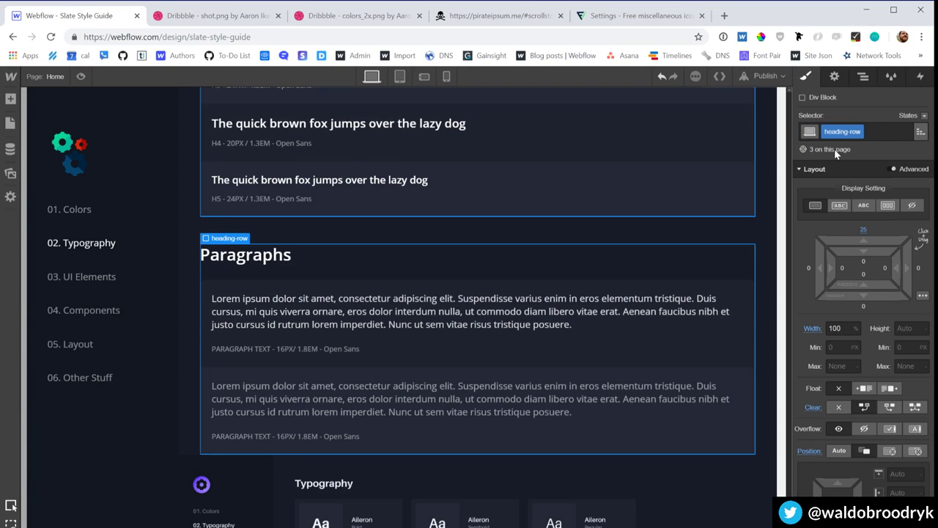
Step: Duplicate the Paragraphs heading-row block below the original and retitle the copy's heading as Others
key(ctrl+v)
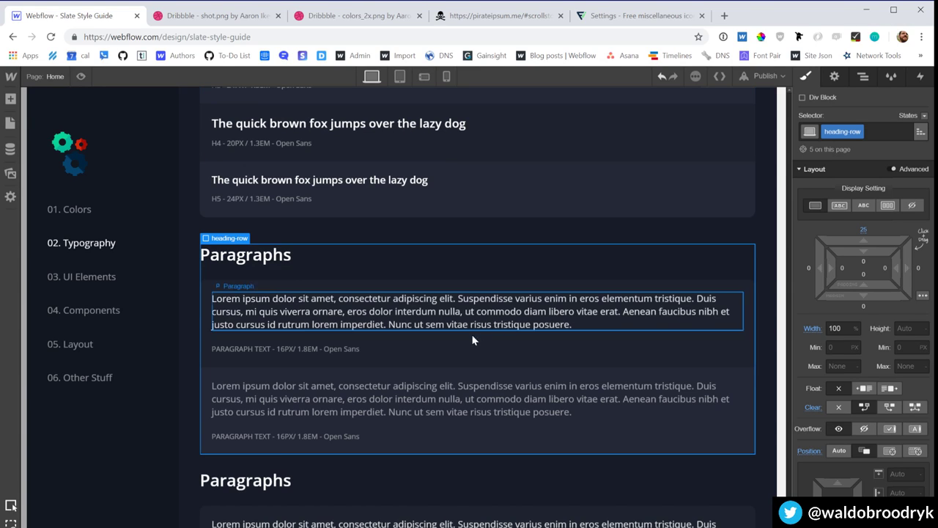
double_click(273, 481)
text(Others)
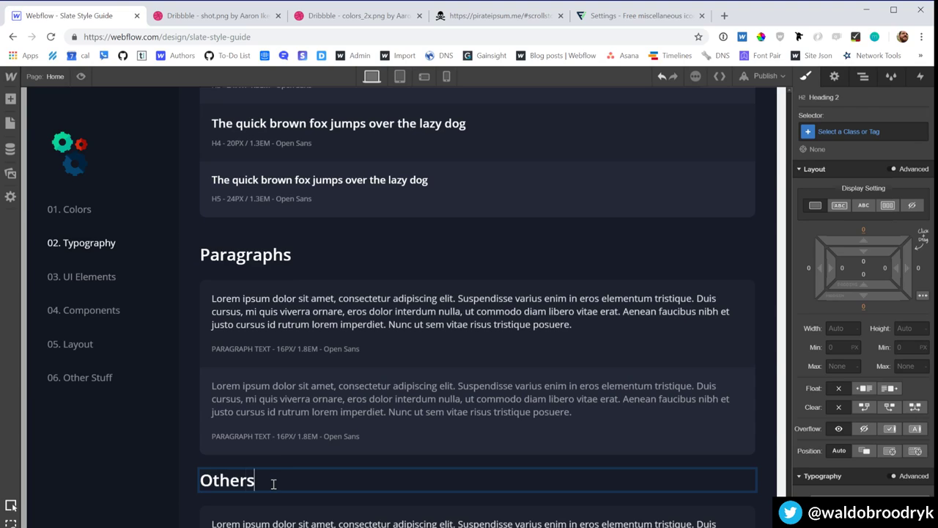
click(282, 438)
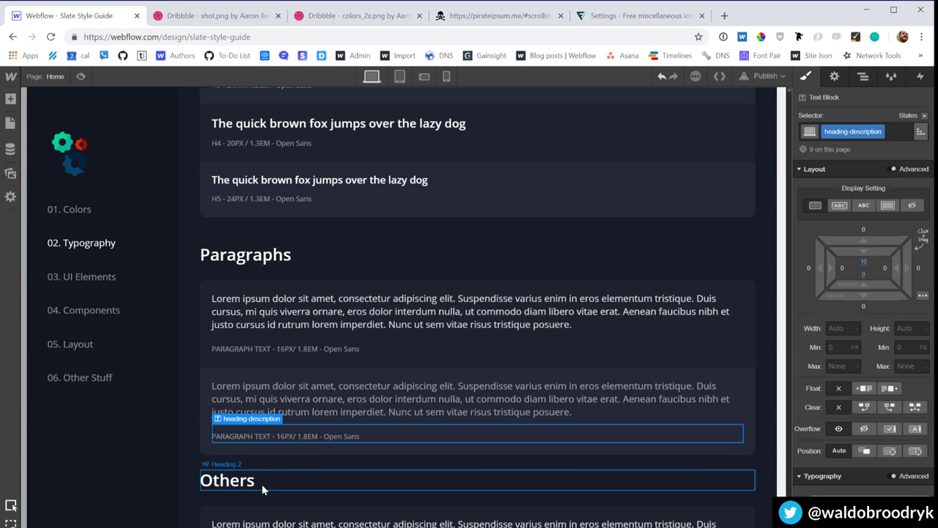
Step: Check the Dribbble typography and colors reference shots for the content that follows the Paragraphs section
click(264, 491)
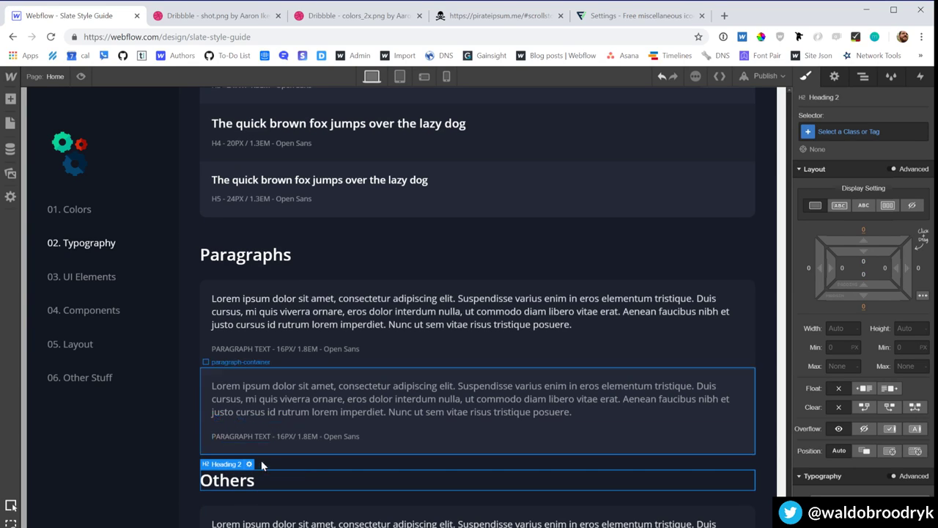
click(244, 499)
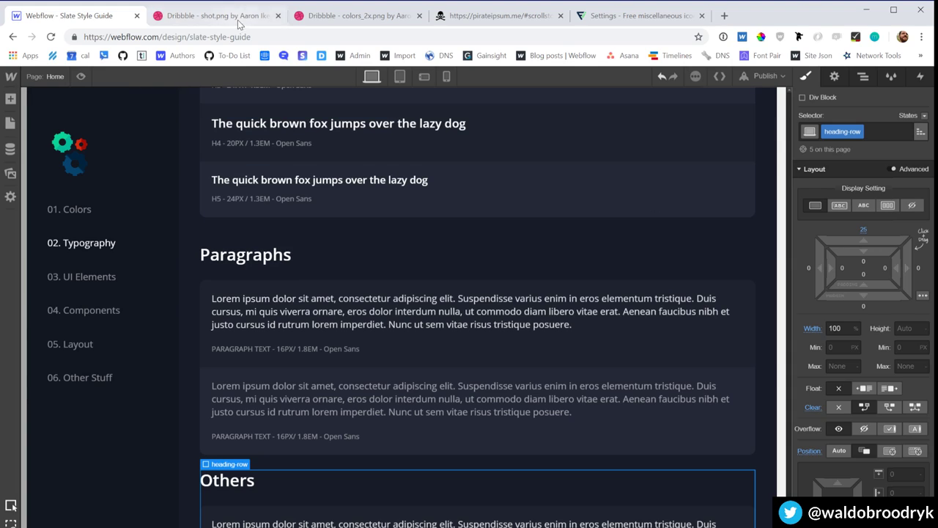
click(361, 24)
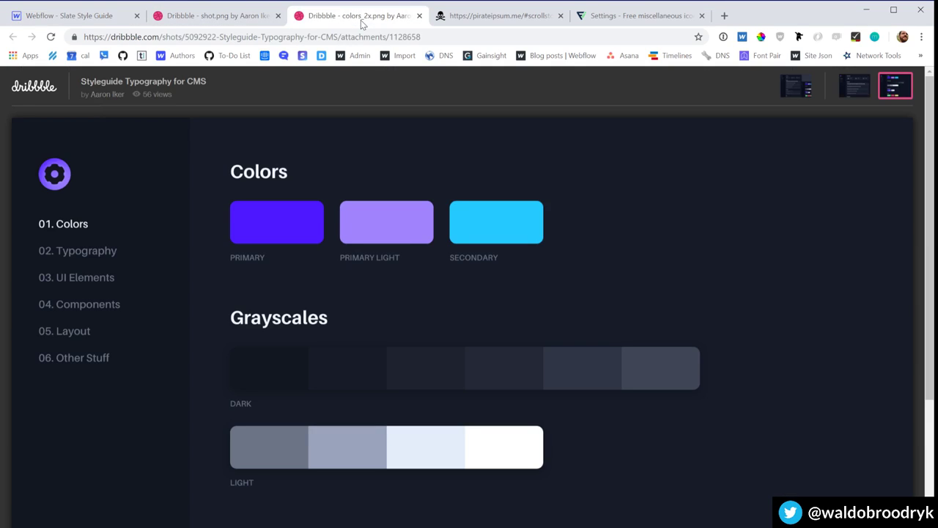
click(237, 18)
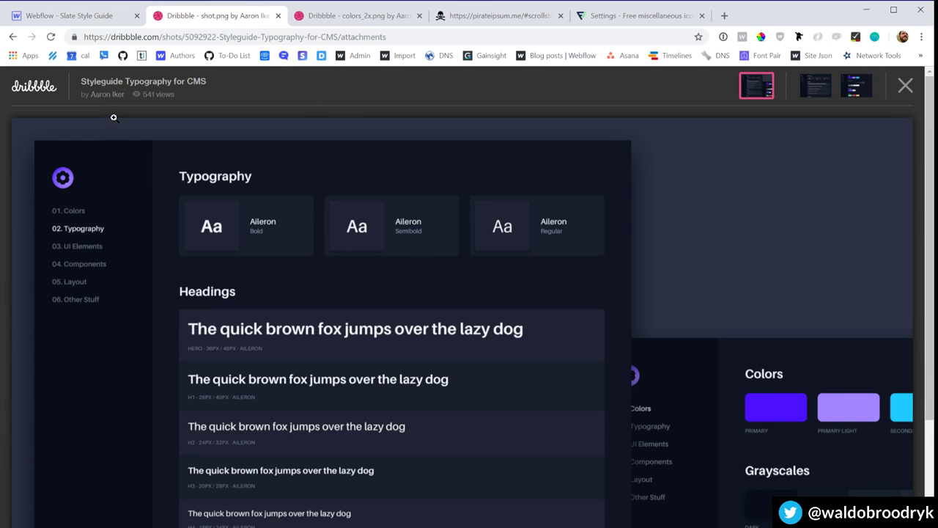
scroll(417, 299, down, 4)
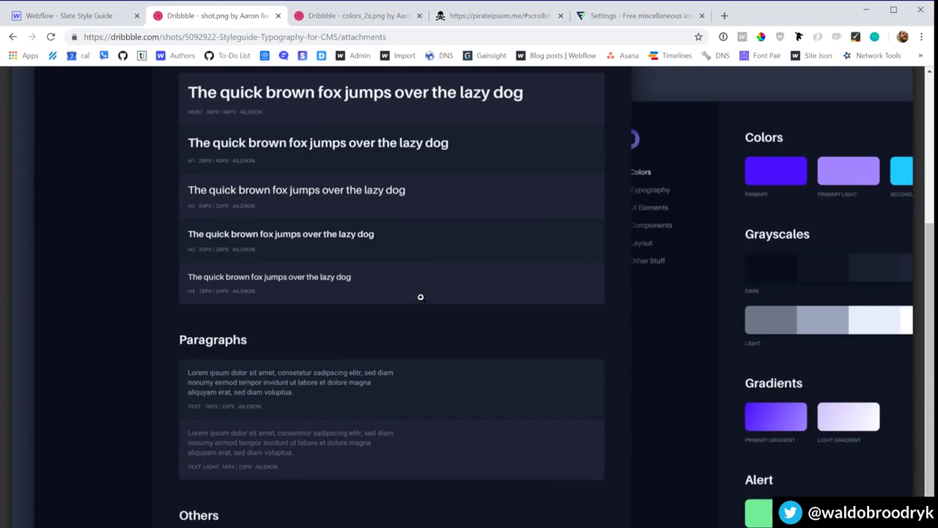
scroll(420, 297, up, 4)
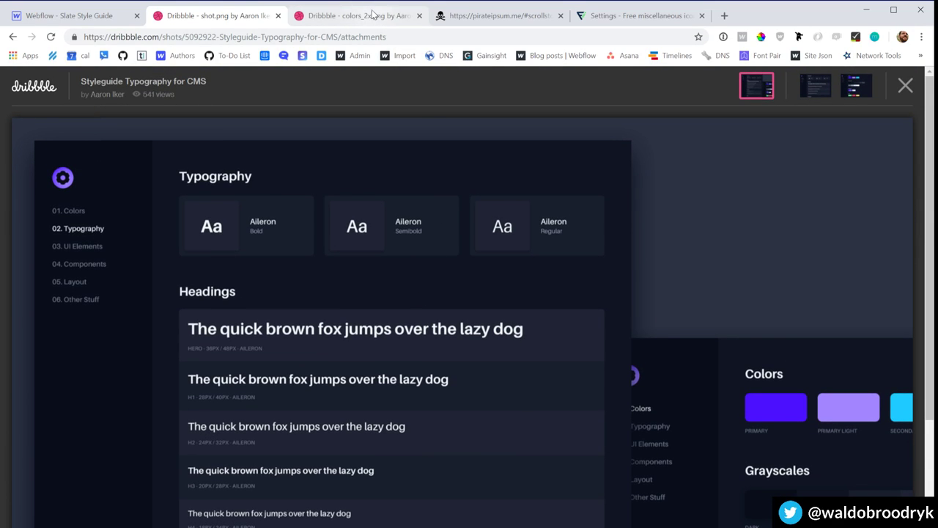
click(315, 20)
scroll(321, 364, down, 3)
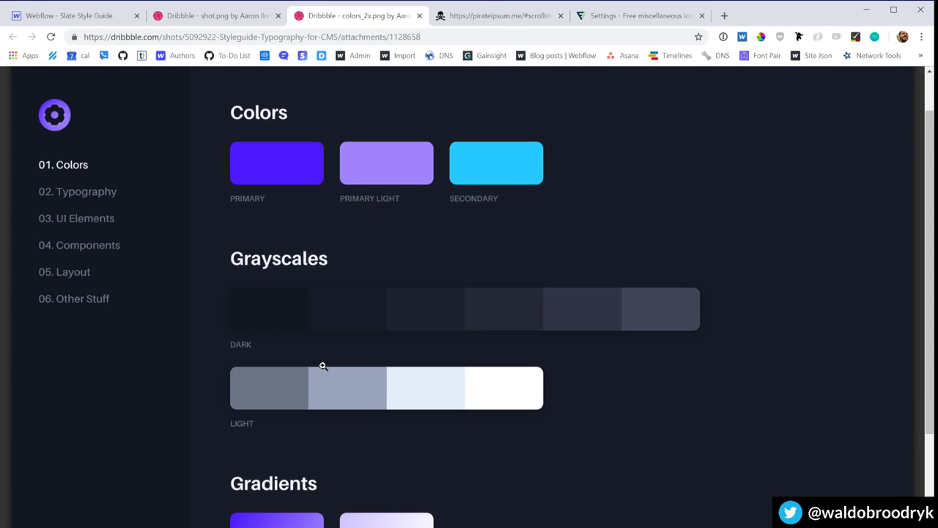
scroll(321, 364, down, 2)
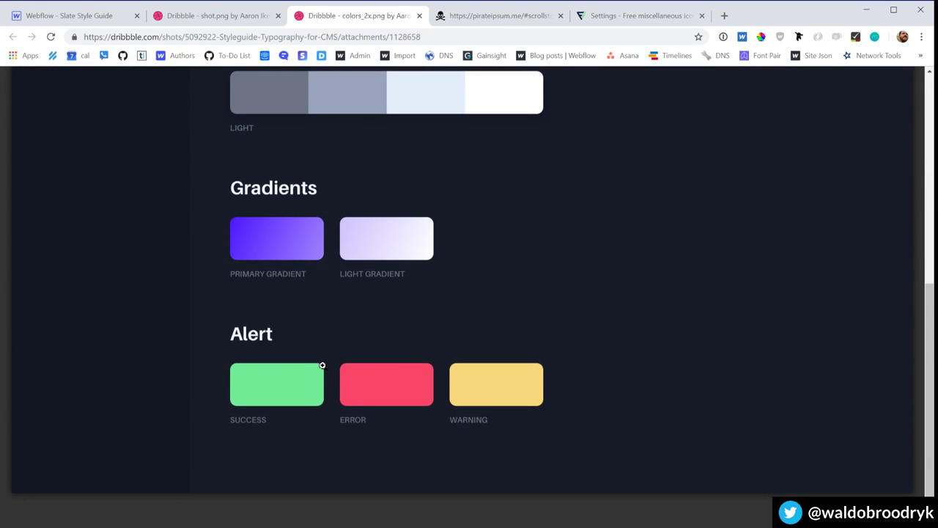
click(88, 16)
Step: Try a 45 px top margin on the heading-row class of the Others block and undo it
scroll(428, 358, down, 3)
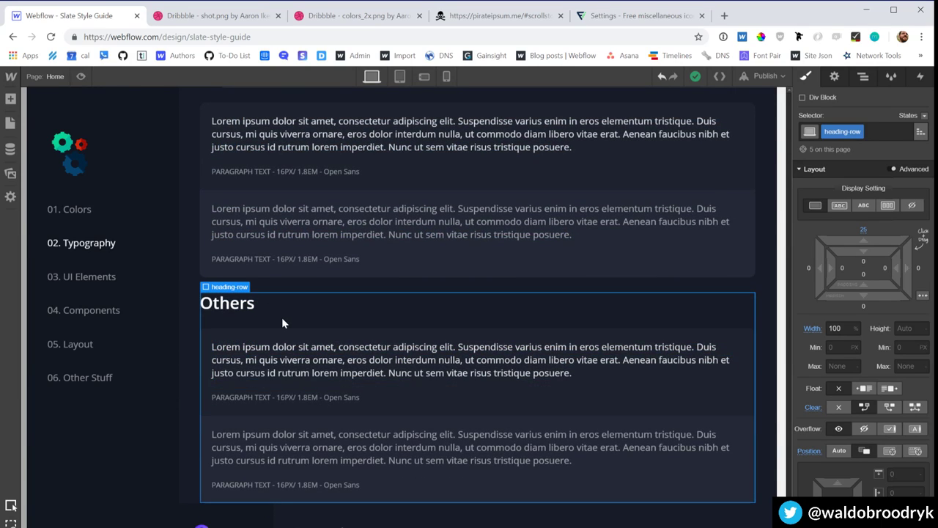
click(864, 230)
click(864, 230)
click(864, 231)
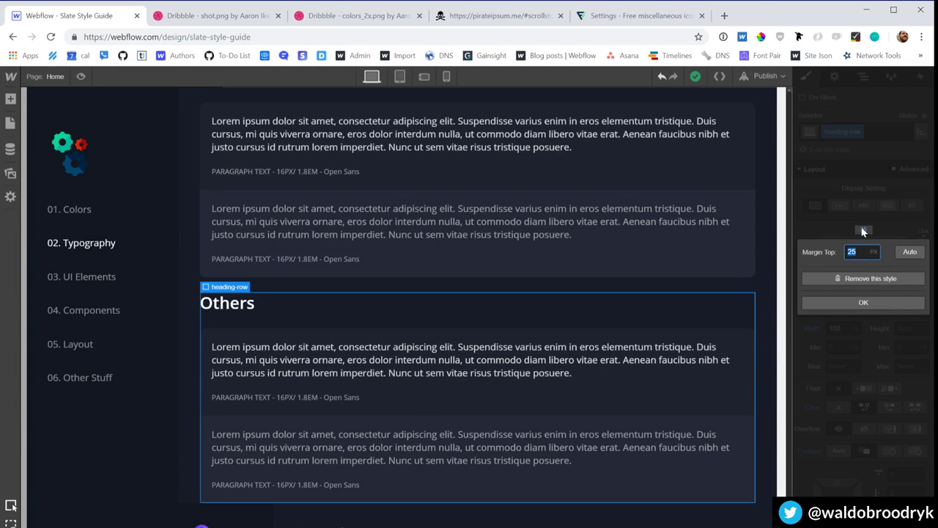
text(45)
key(Return)
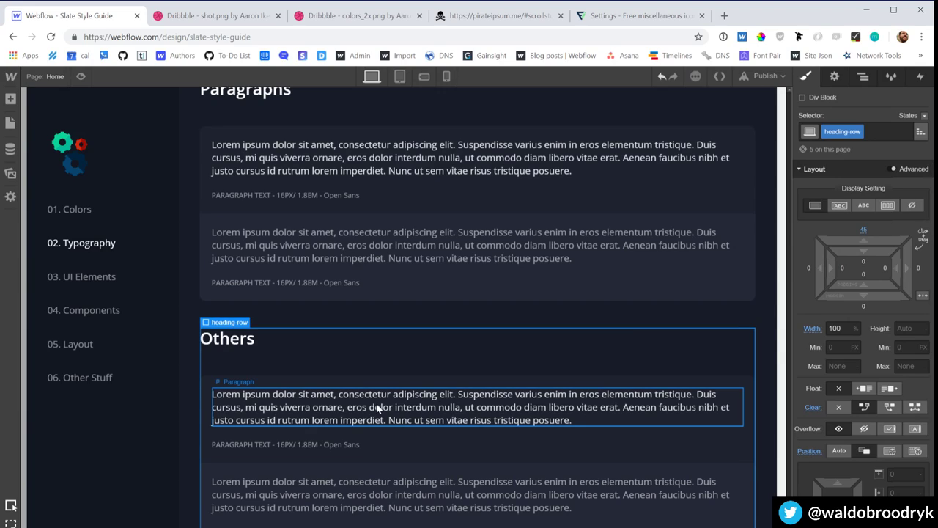
click(666, 75)
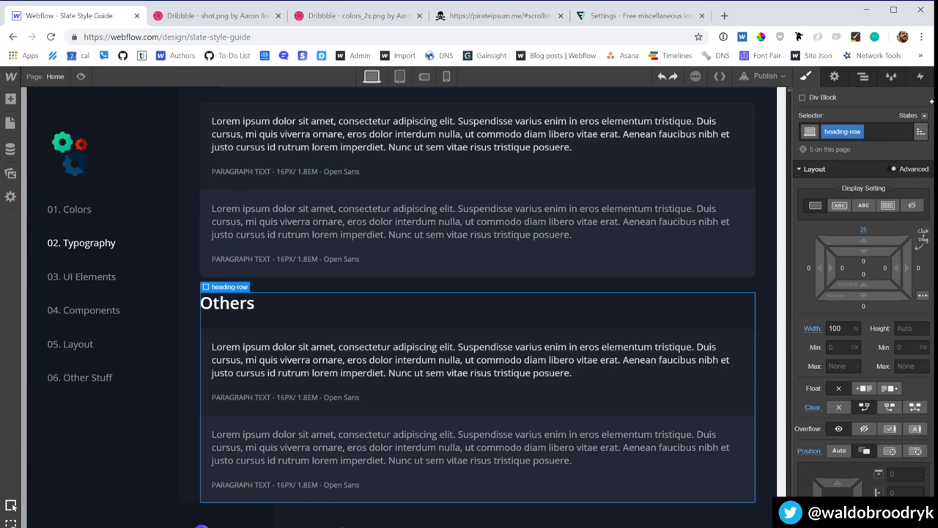
Step: Duplicate the heading-row class on the Others block as a new class named content-row
click(885, 129)
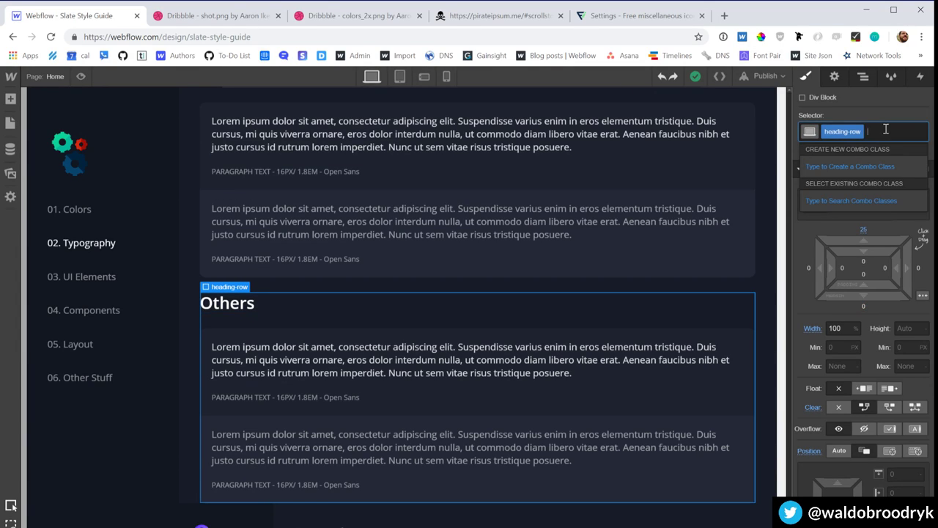
click(859, 132)
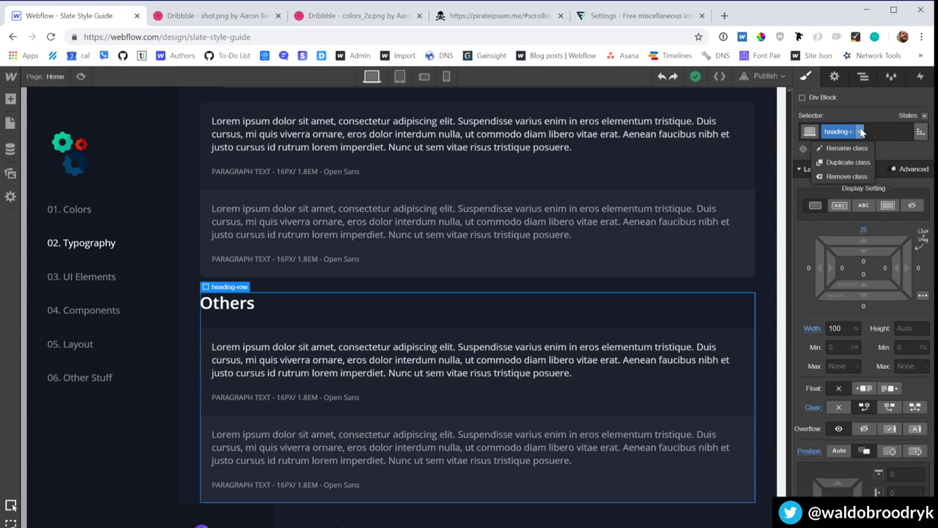
click(850, 162)
text(content-row)
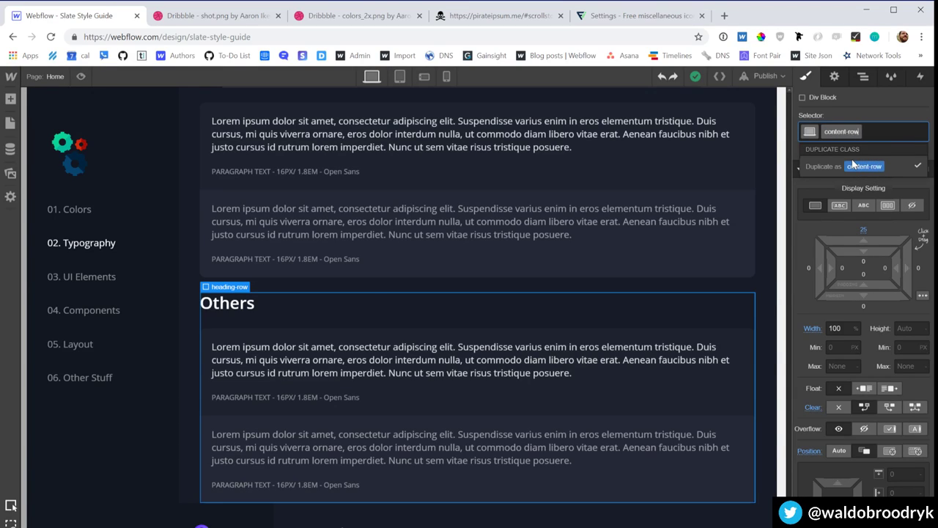
key(Return)
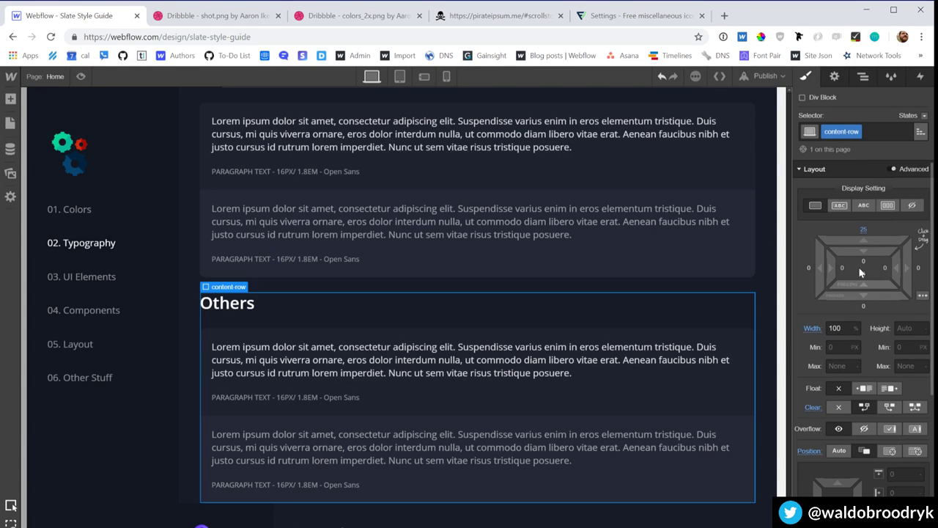
Step: Set the top margin of the content-row class on the Others block to 45 px
click(864, 230)
text(45)
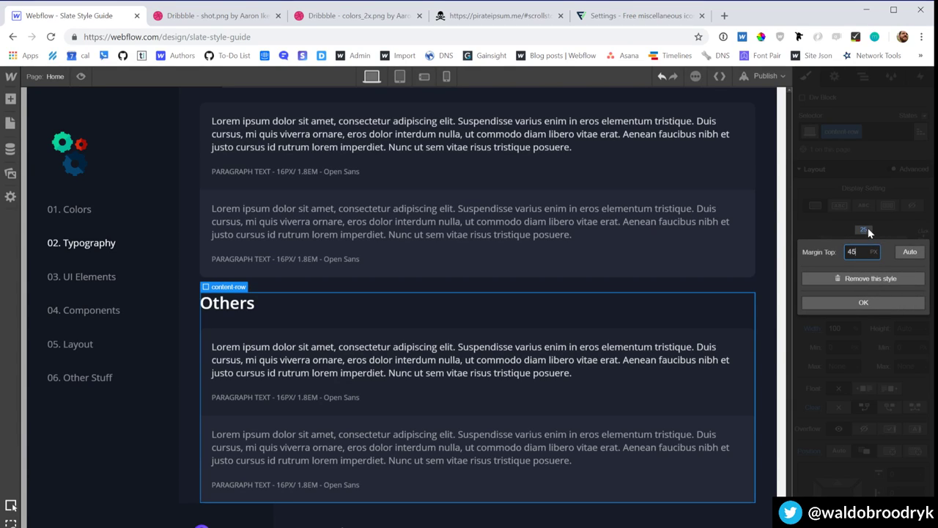
key(Return)
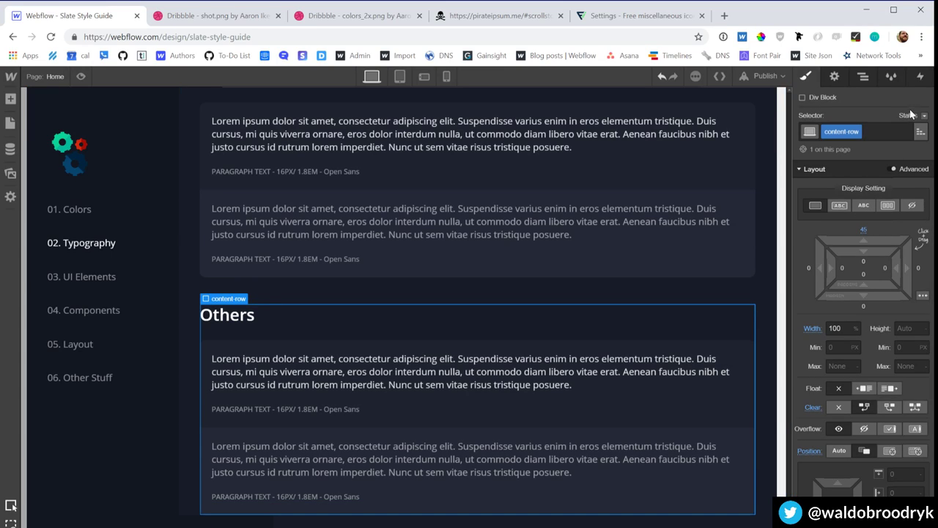
Step: Examine the site's class list in the Style Manager and the classes used on the Others heading and its first sample block
click(890, 79)
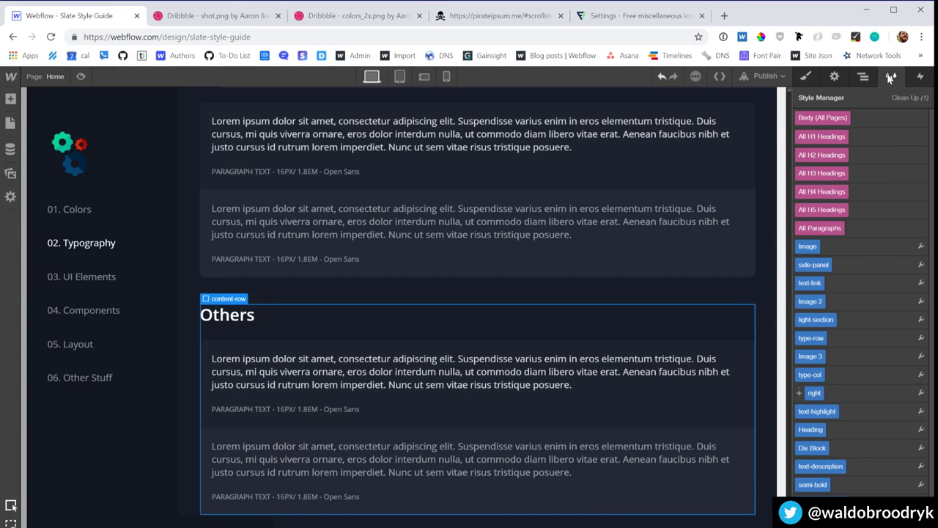
scroll(871, 345, down, 2)
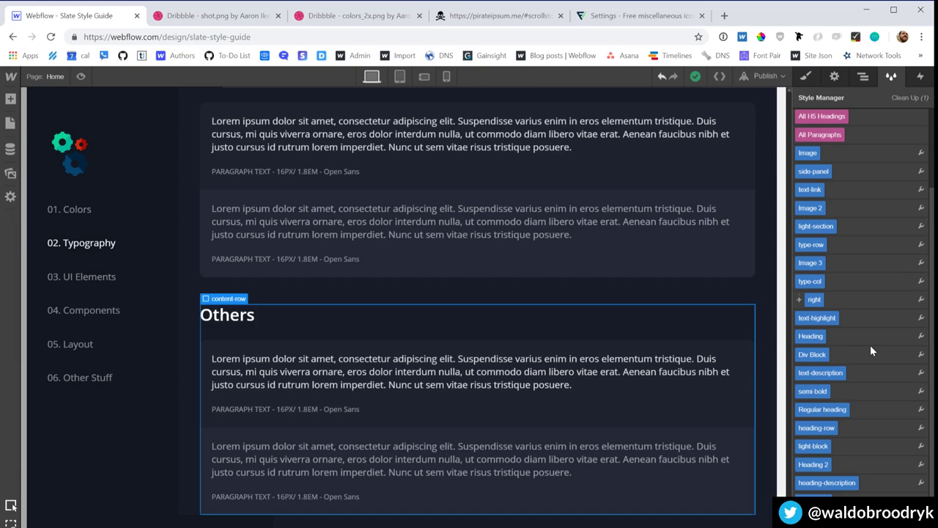
scroll(884, 233, up, 1)
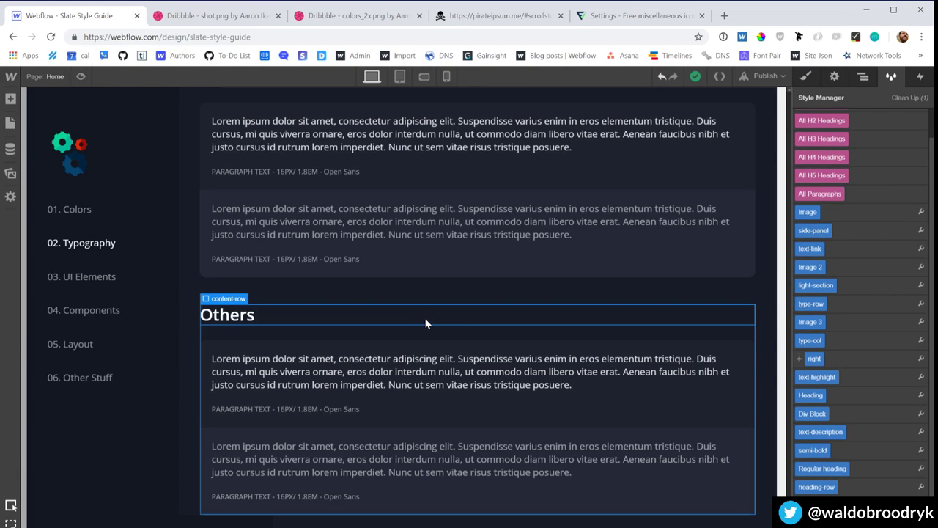
click(228, 317)
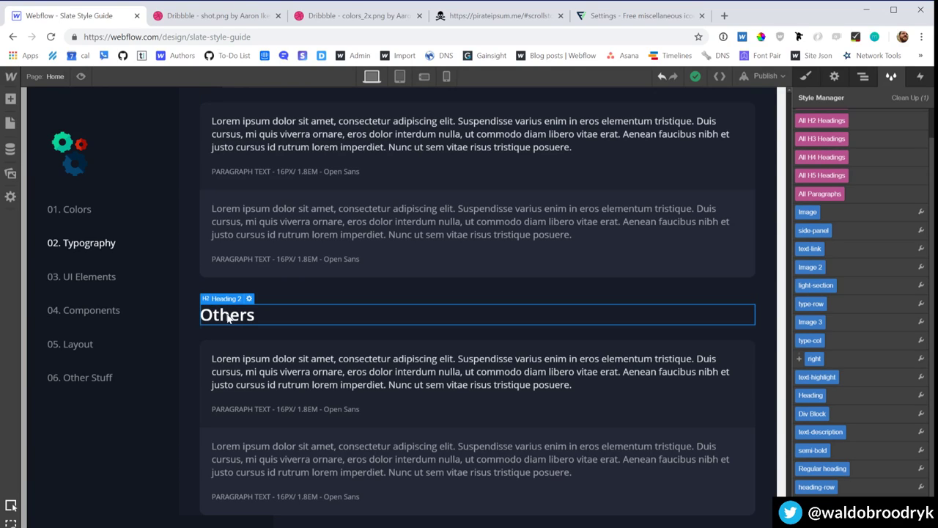
click(814, 76)
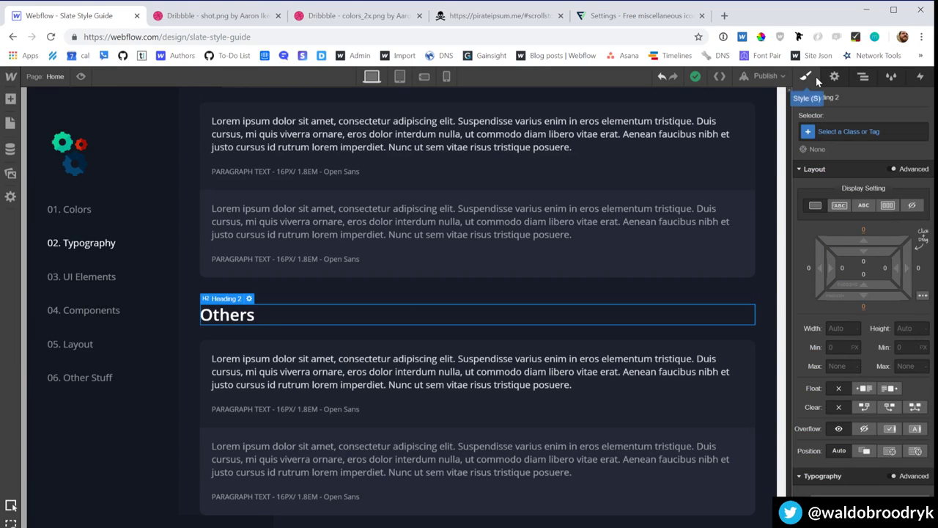
click(315, 371)
click(480, 413)
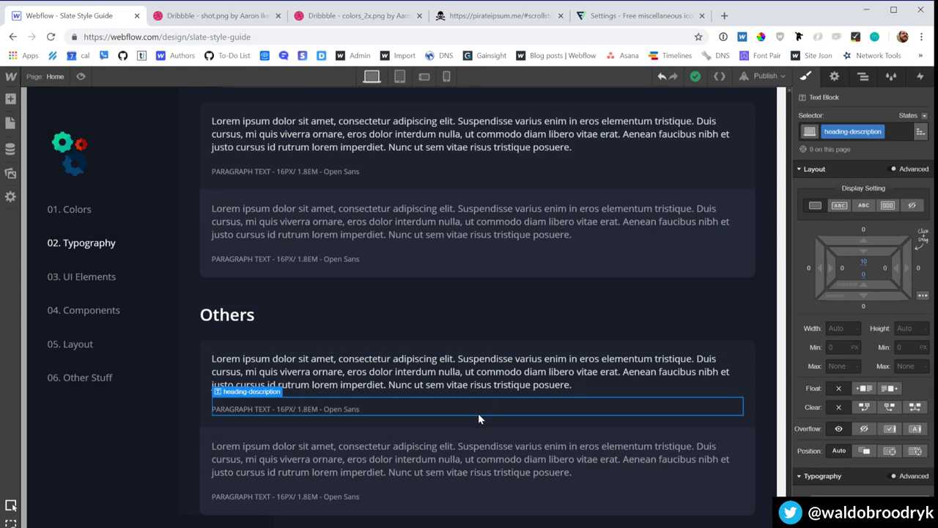
click(477, 419)
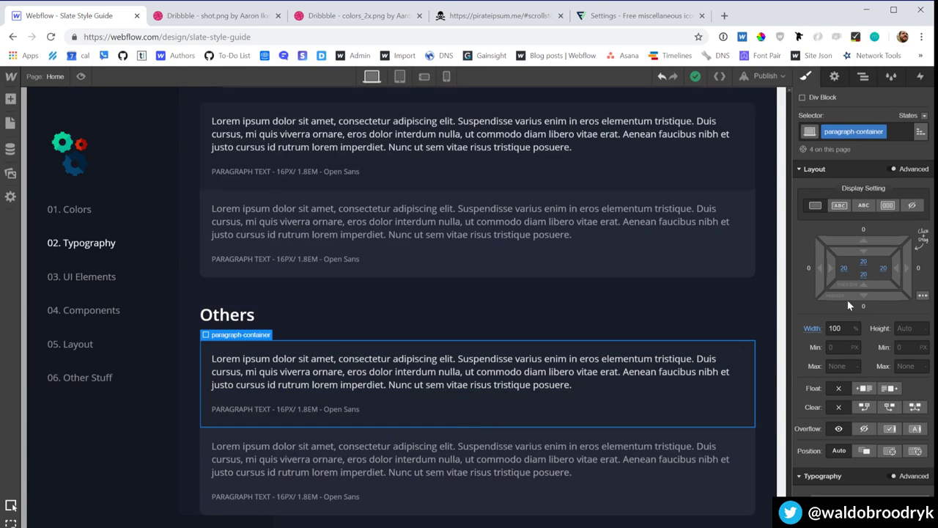
click(883, 133)
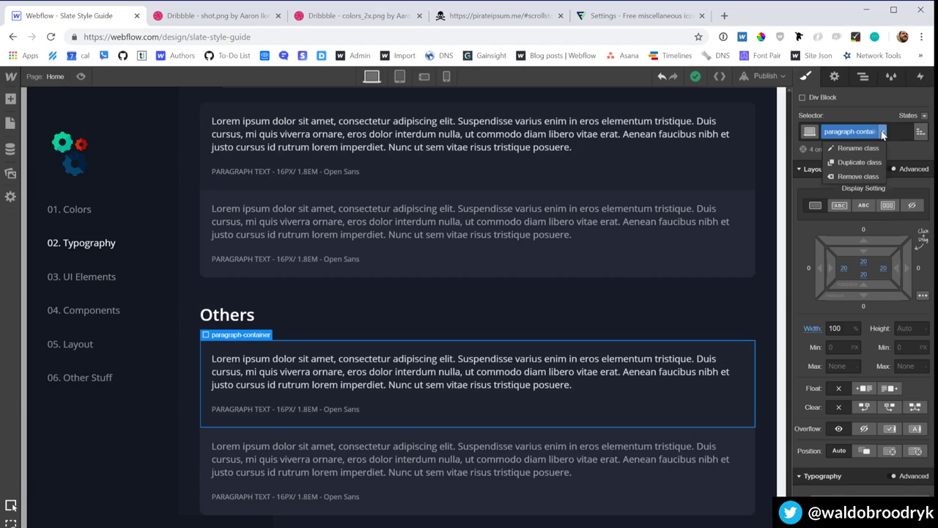
click(669, 206)
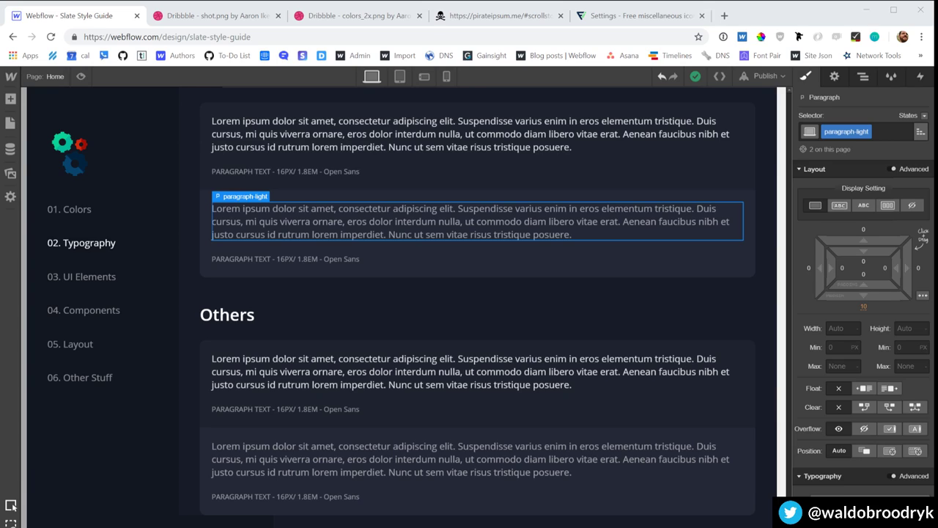
Step: Change the heading type of the Others heading to H3
click(347, 388)
scroll(347, 389, down, 3)
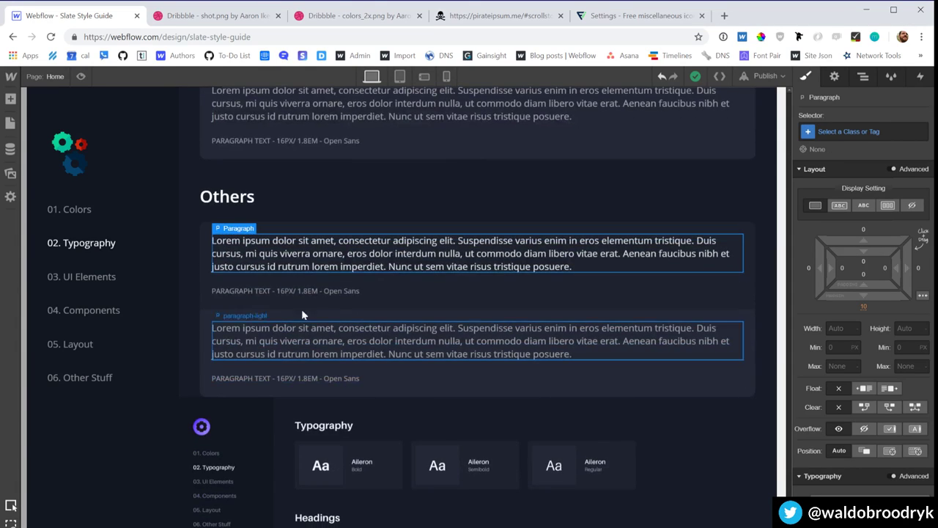
click(244, 197)
key(d)
key(s)
key(d)
click(852, 202)
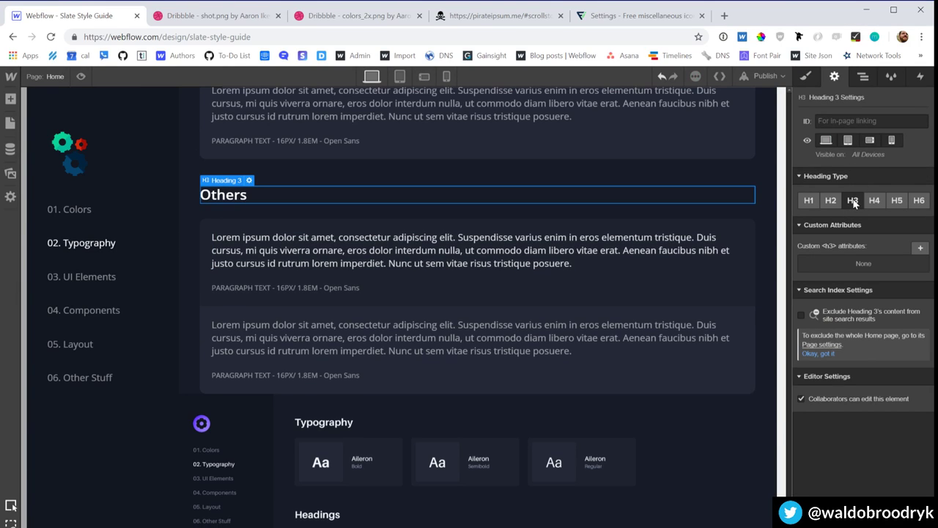
Step: Replace the first sample paragraph under Others with the text "Here is a caption to add on an element."
click(484, 240)
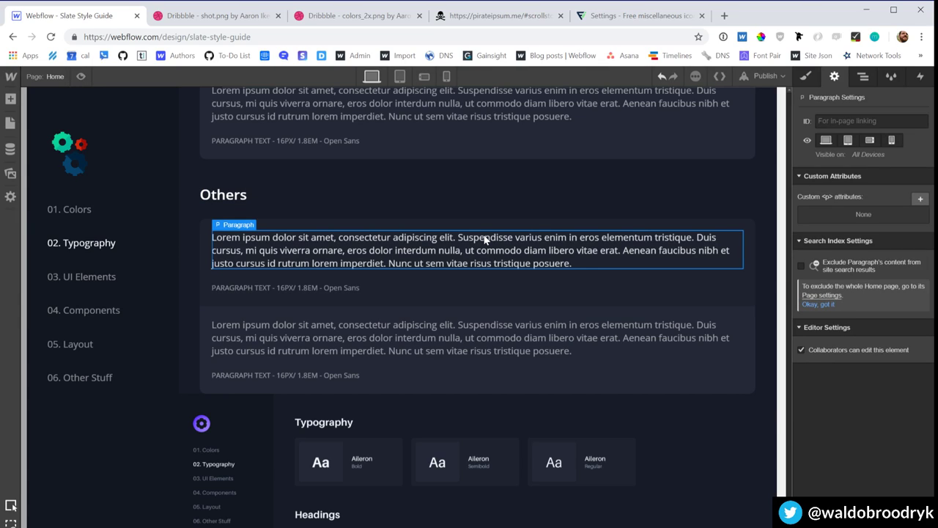
double_click(431, 241)
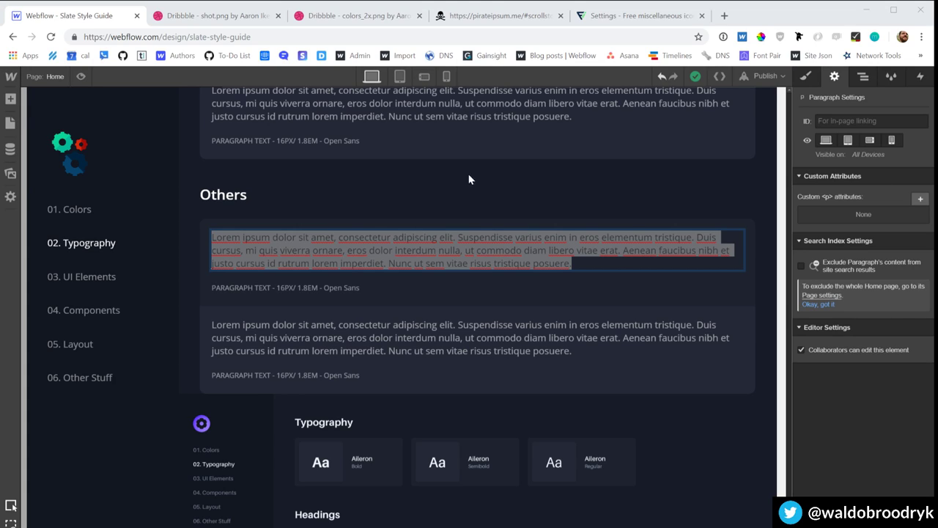
click(497, 113)
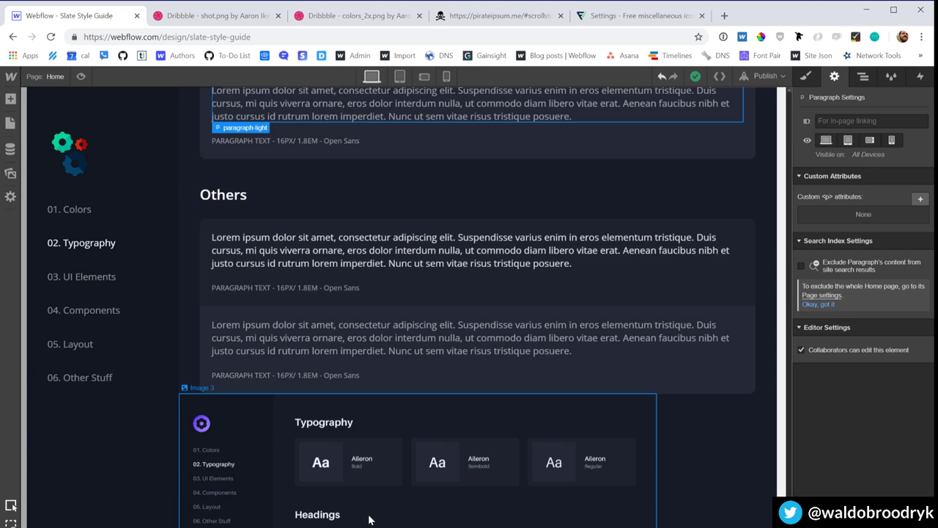
click(357, 266)
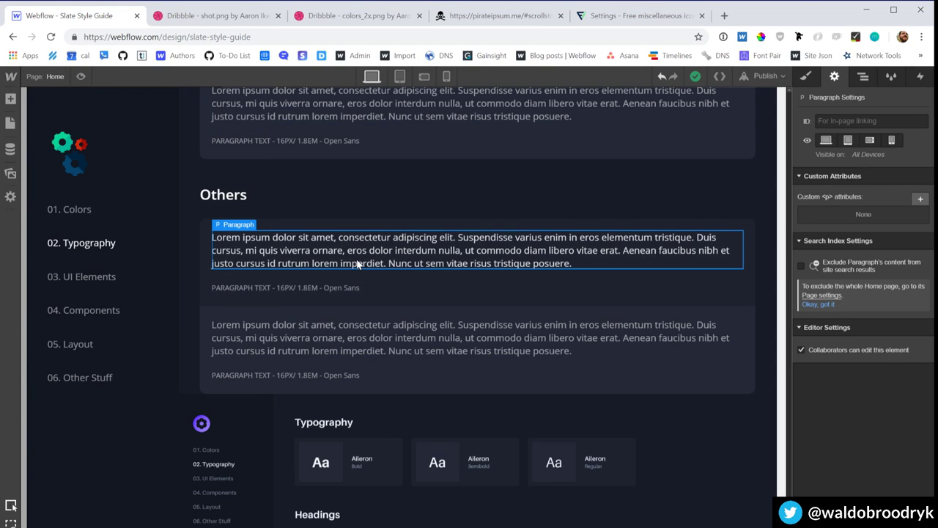
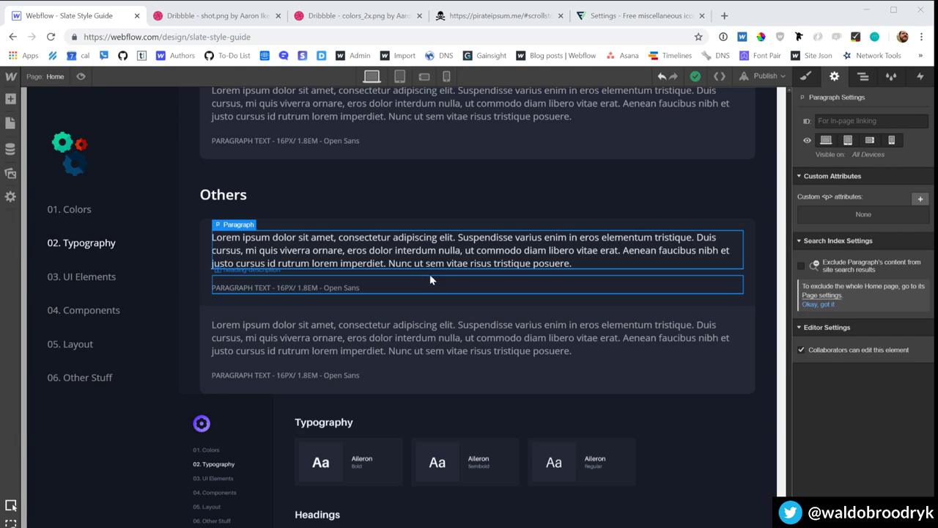
double_click(335, 251)
double_click(335, 251)
click(335, 250)
triple_click(325, 242)
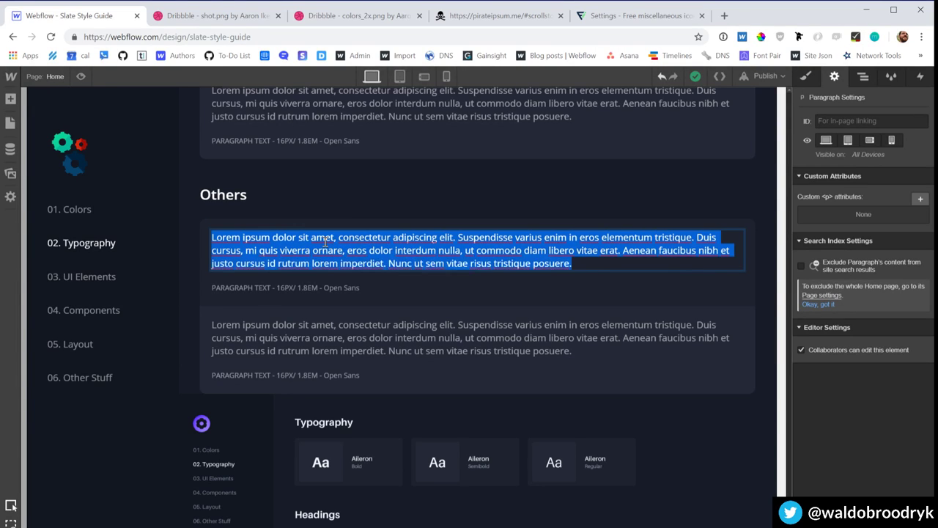
text(Her)
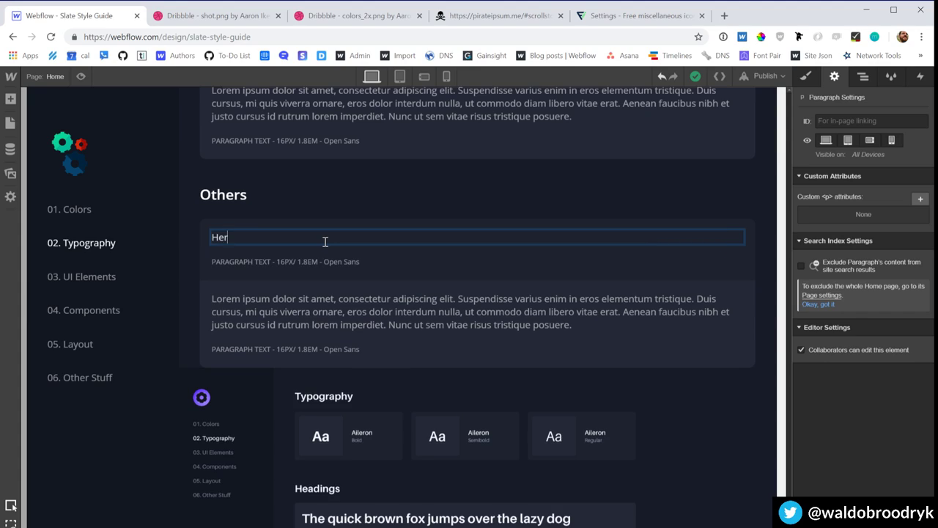
text(e is a caption)
key(BackSpace)
text(to add )
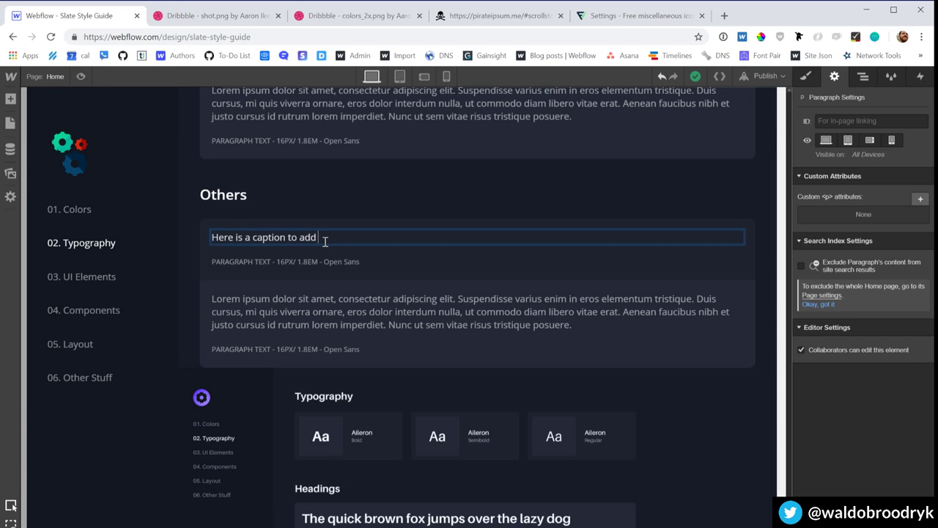
text(on an element.)
click(408, 252)
Step: Create and apply a new class named caption to the first sample paragraph under Others
scroll(403, 234, up, 3)
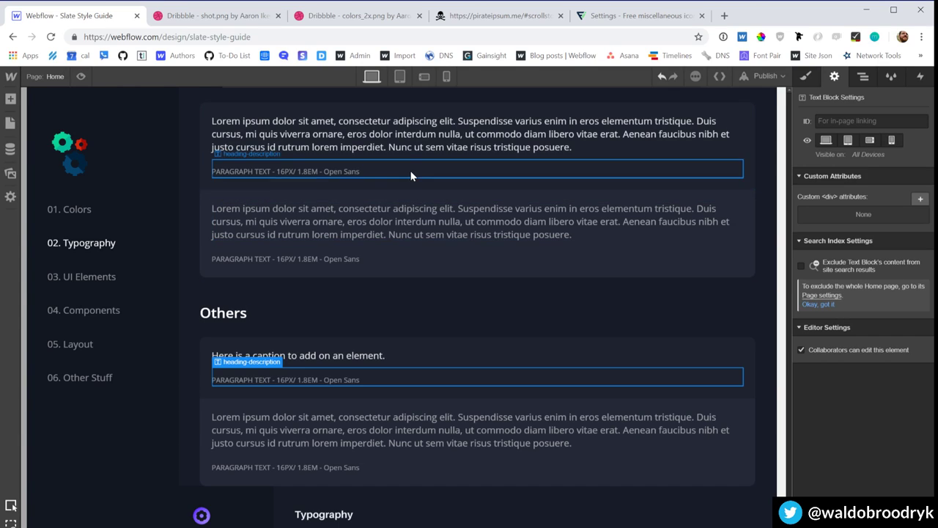
click(375, 355)
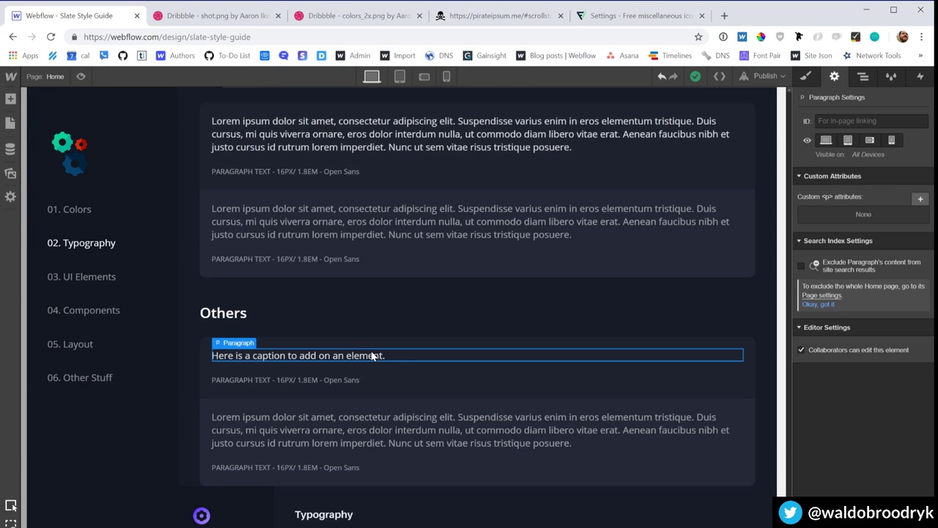
key(s)
click(852, 130)
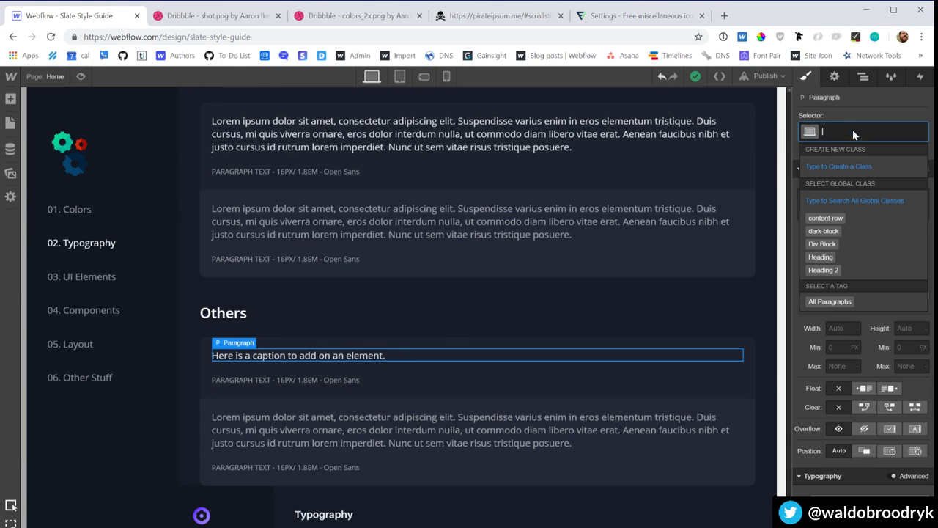
text(caption)
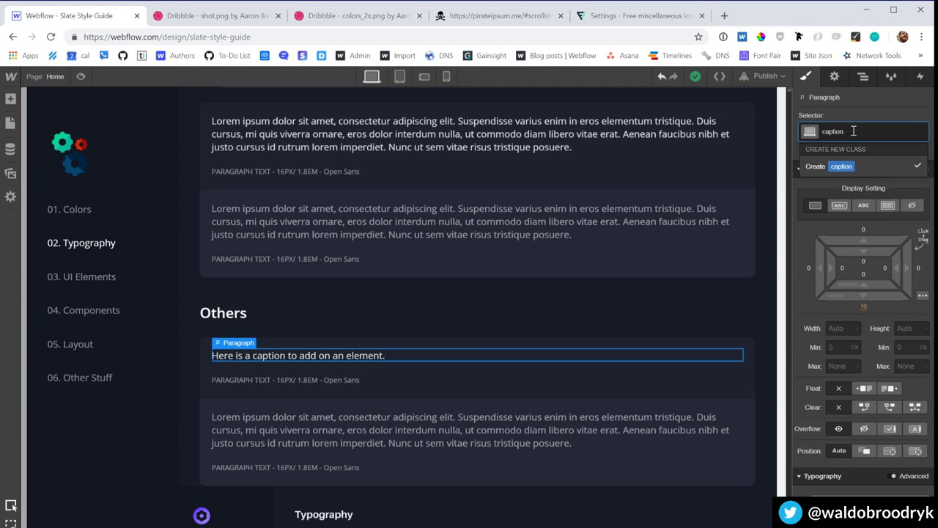
key(Return)
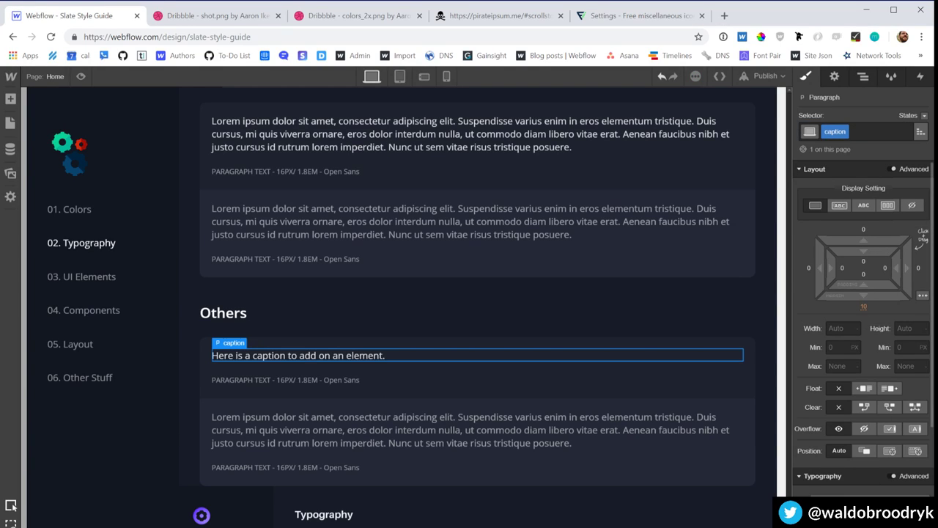
Step: Style the caption class as uppercase text with a font size of 12 px
scroll(863, 329, down, 3)
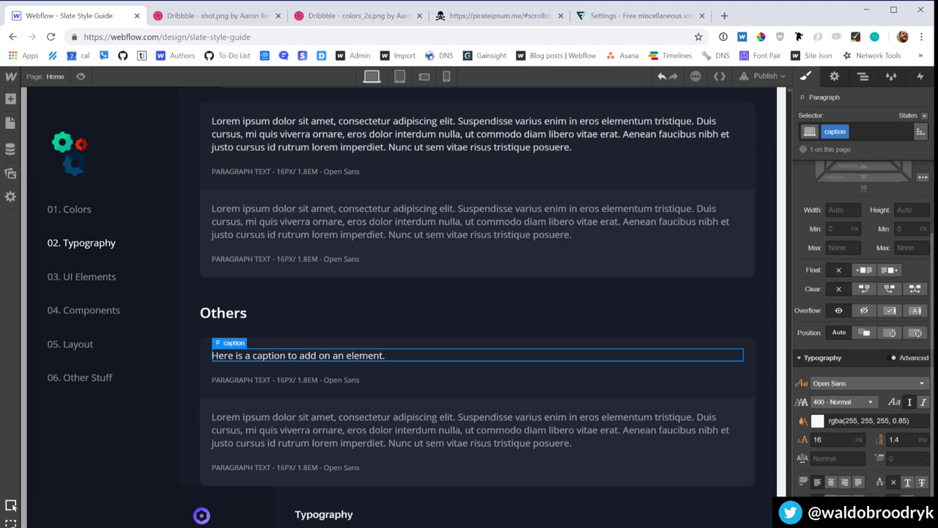
click(838, 440)
key(Down)
key(Down)
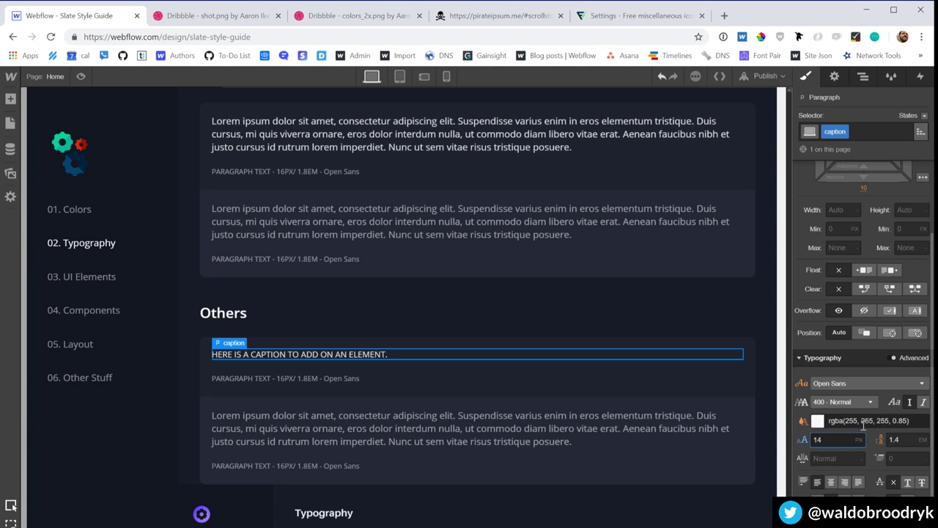
key(Down)
key(Down)
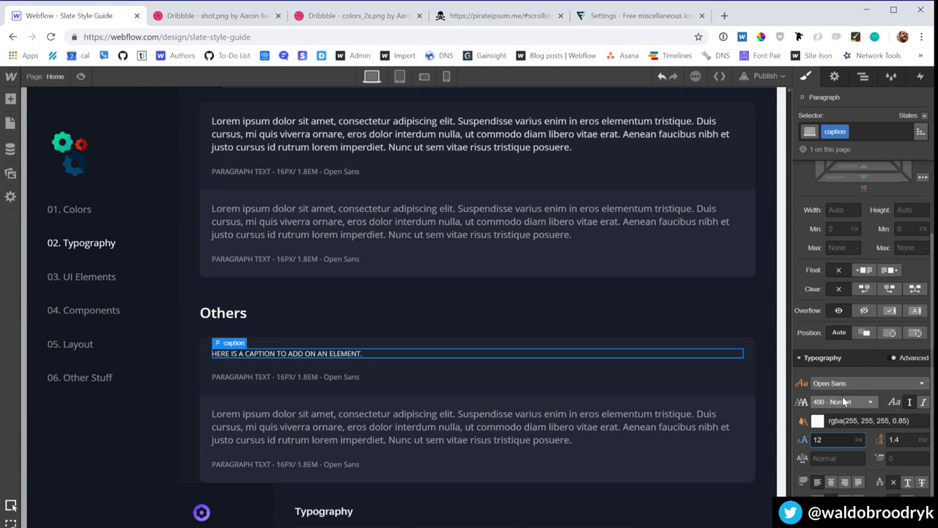
Step: Lower the opacity of the caption class's white text color to about 0.55
click(819, 420)
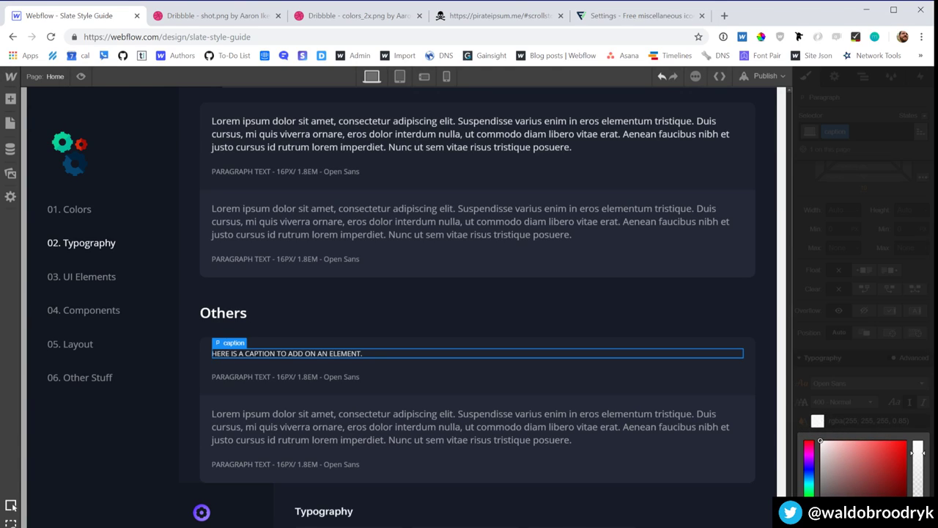
drag(912, 452, 912, 480)
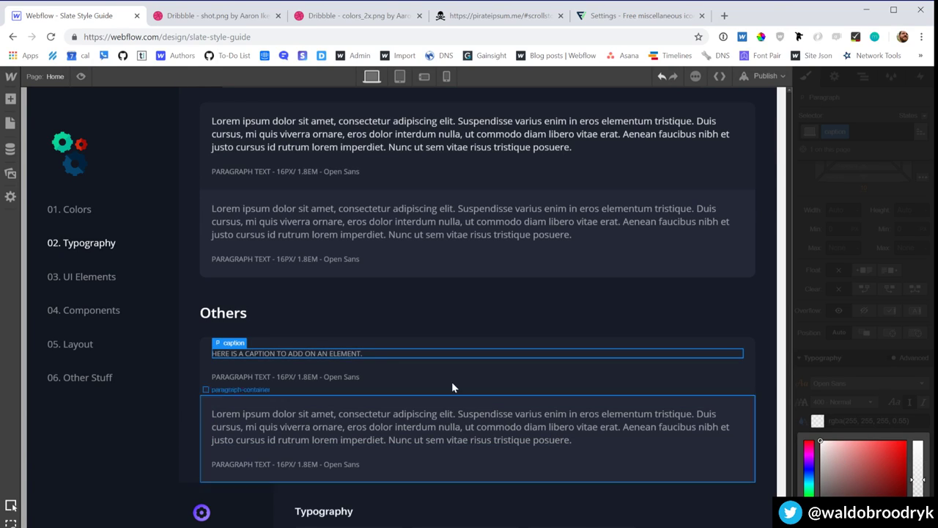
click(439, 296)
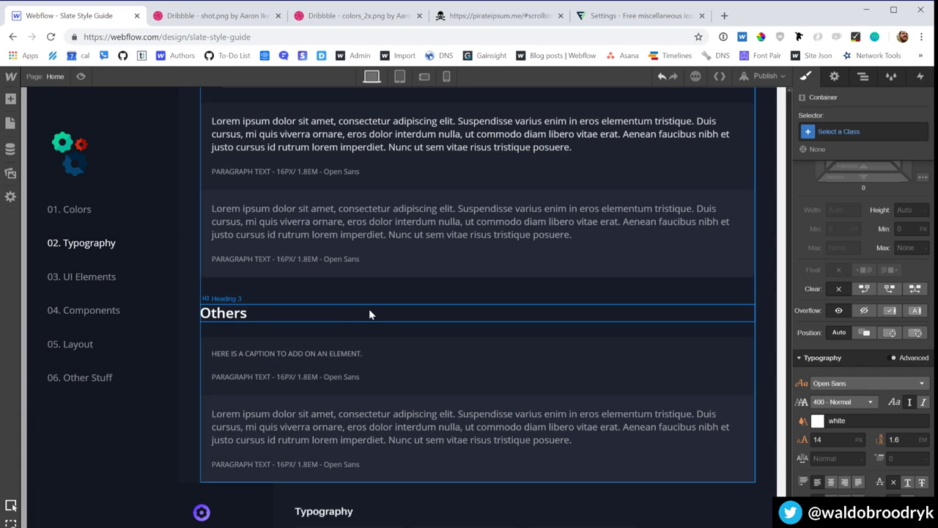
Step: Replace PARAGRAPH TEXT with CAPTION in the description line under the caption sample
click(311, 375)
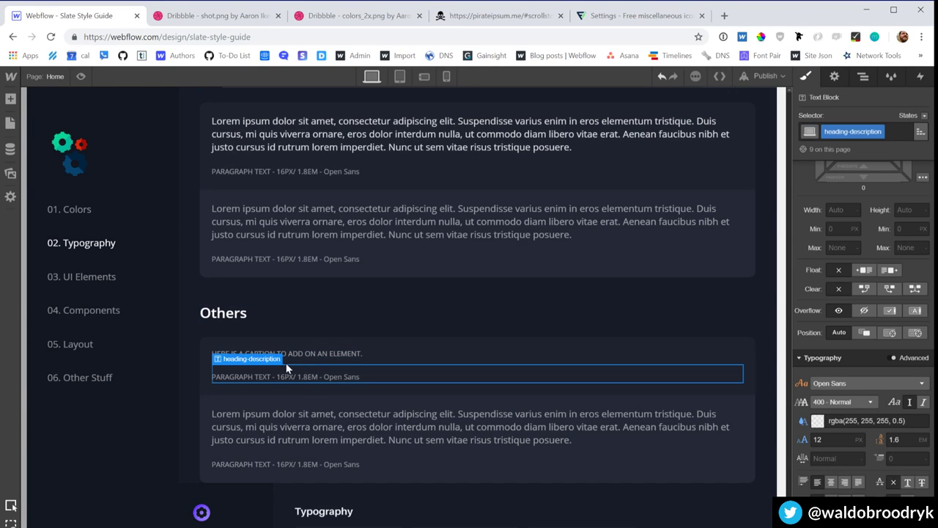
double_click(270, 376)
drag(269, 376, 216, 368)
text(Ca)
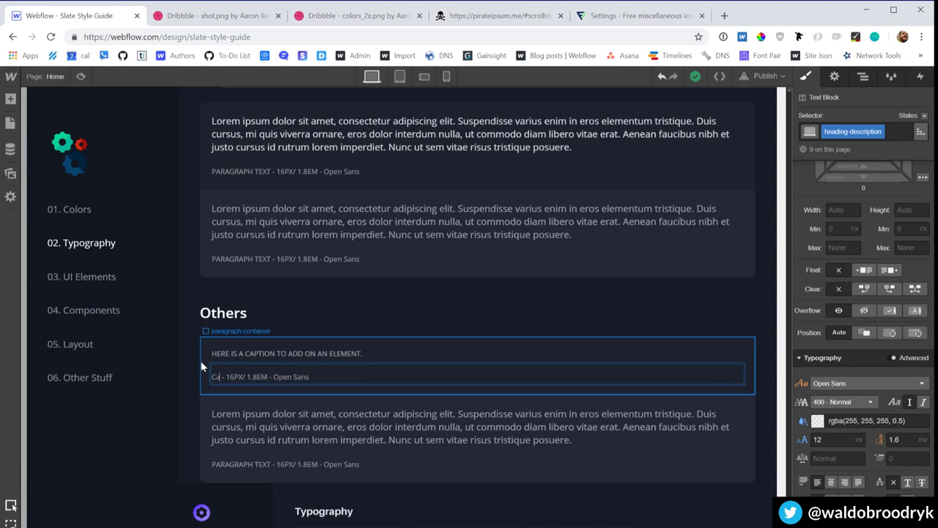
key(BackSpace)
text(APTION)
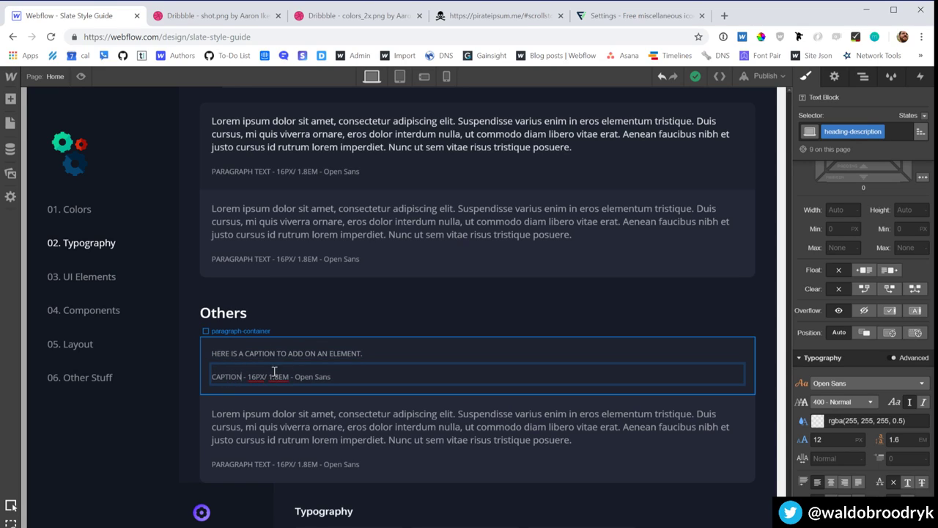
Step: Change the size and line height in the caption sample's description line to 12PX/ 1.4EM
click(250, 375)
key(Delete)
text(2)
click(328, 357)
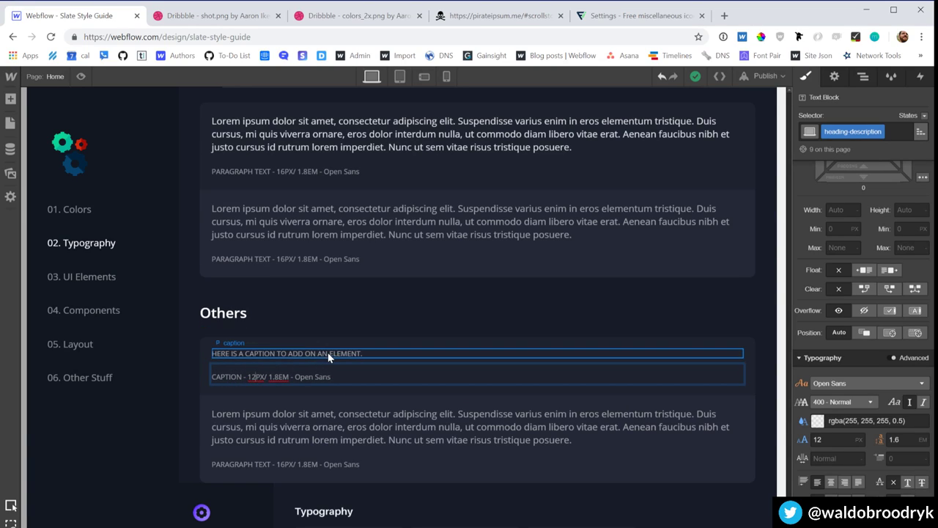
double_click(282, 373)
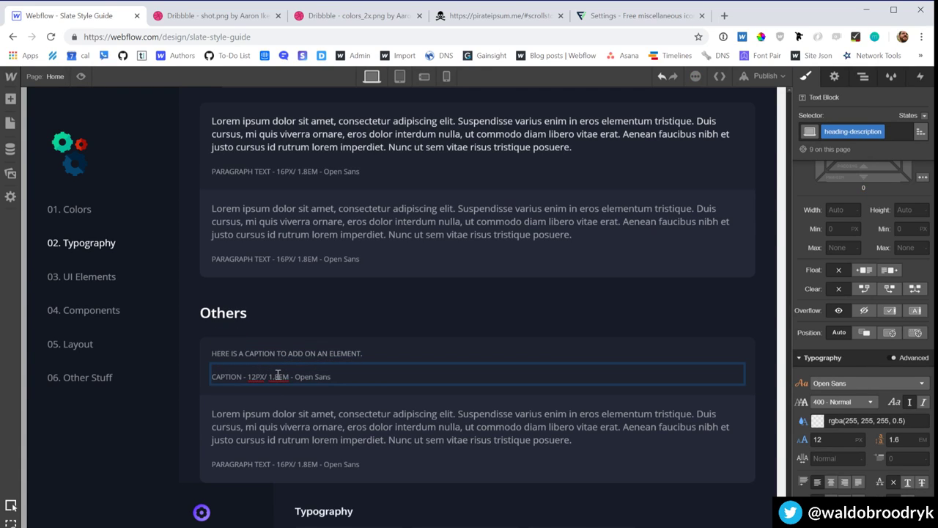
click(279, 374)
key(BackSpace)
text(4)
click(394, 342)
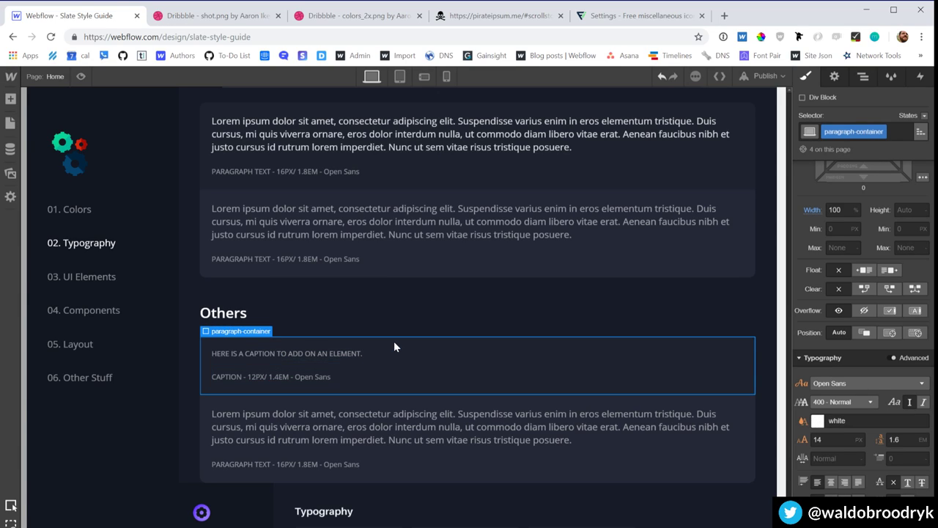
Step: Examine the container classes of the Others samples and compare them with the block classes used in the heading samples
click(756, 457)
scroll(756, 457, down, 1)
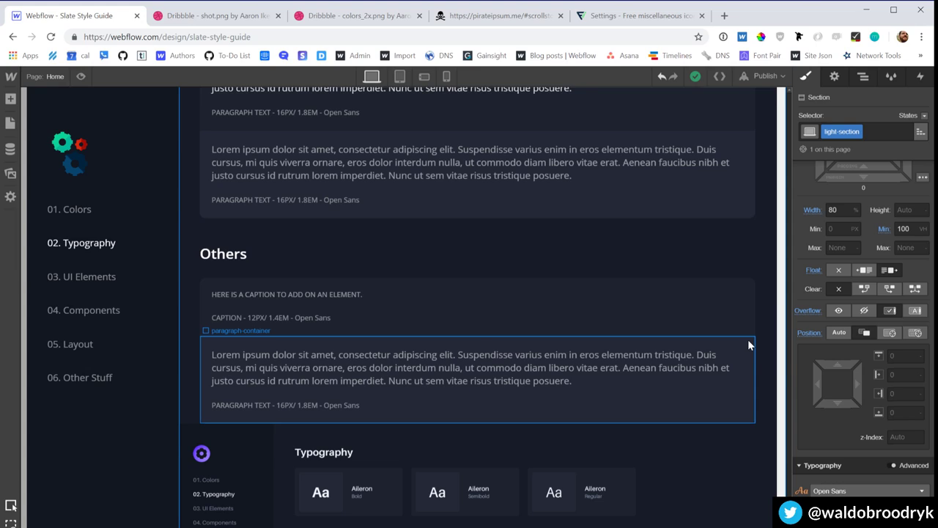
click(597, 379)
click(599, 335)
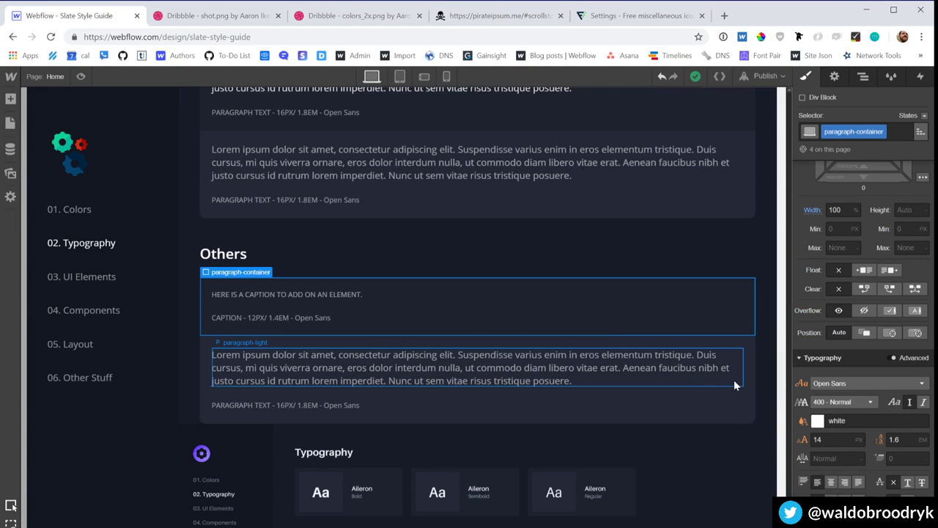
scroll(747, 372, up, 4)
scroll(746, 378, up, 4)
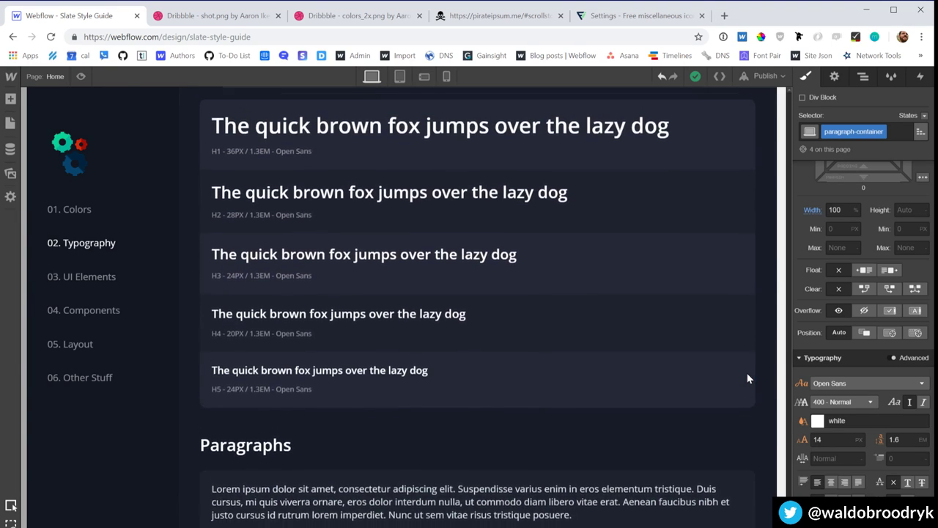
scroll(747, 379, down, 5)
scroll(747, 379, down, 10)
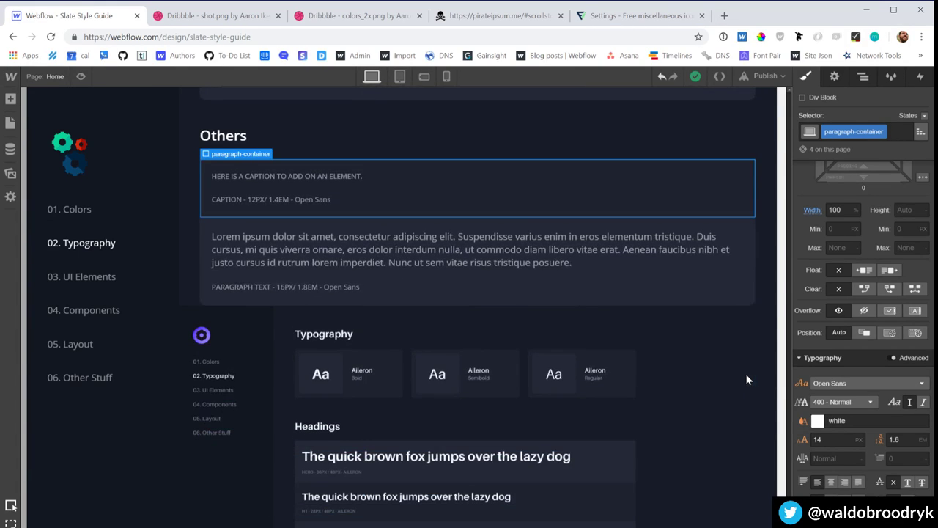
scroll(747, 379, up, 3)
scroll(747, 379, up, 3)
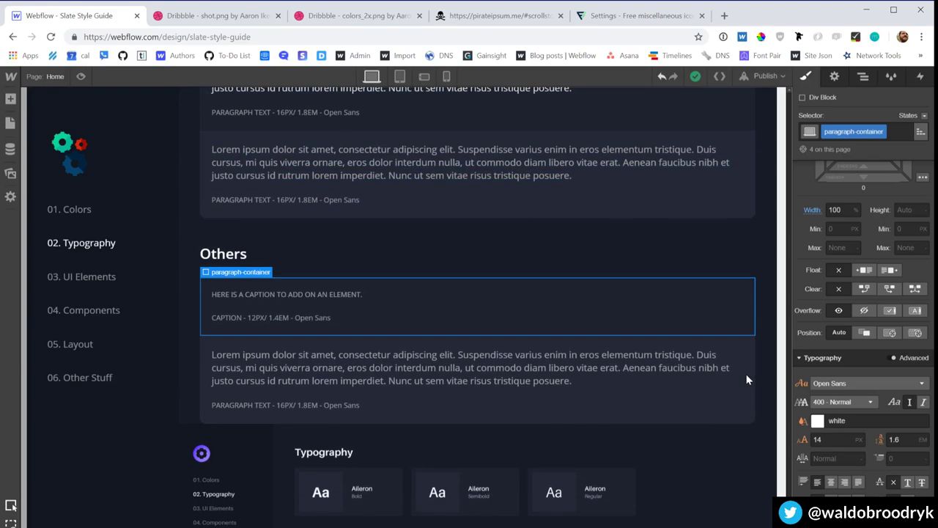
scroll(747, 379, up, 3)
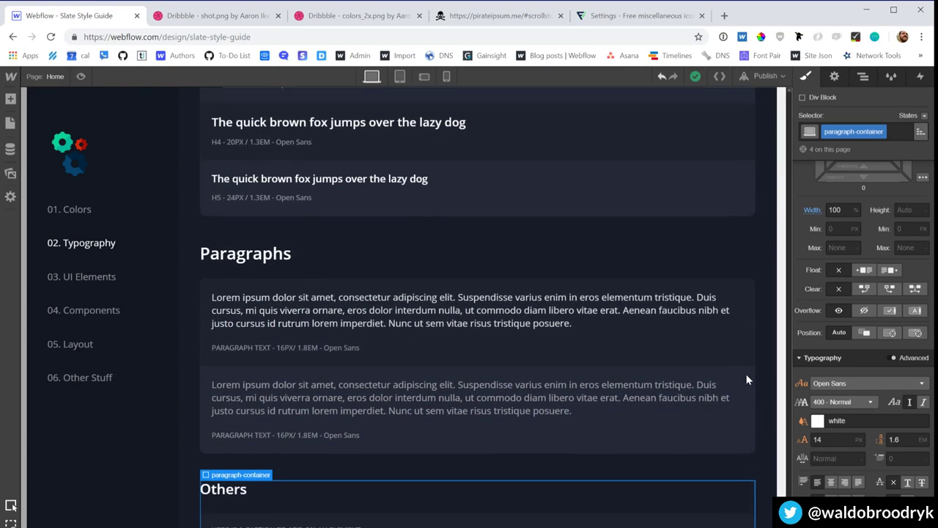
scroll(746, 379, down, 1)
scroll(745, 379, up, 3)
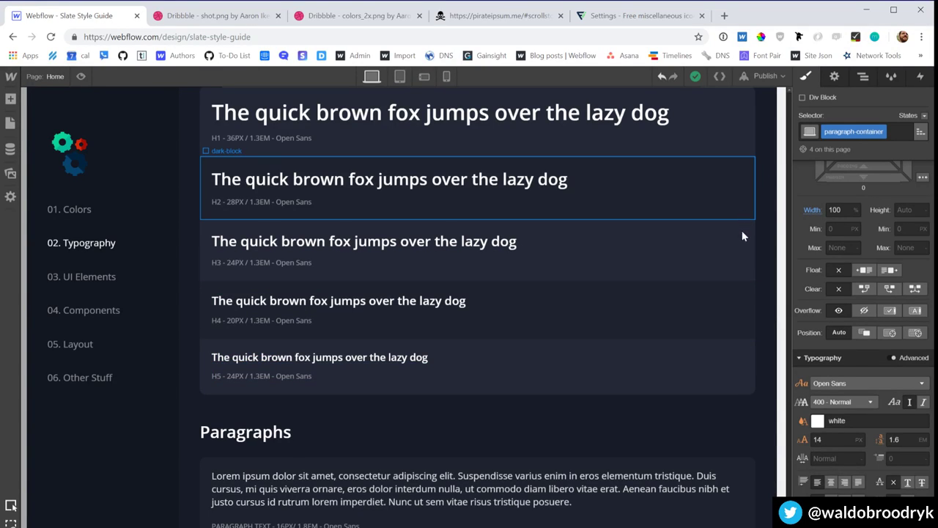
click(748, 234)
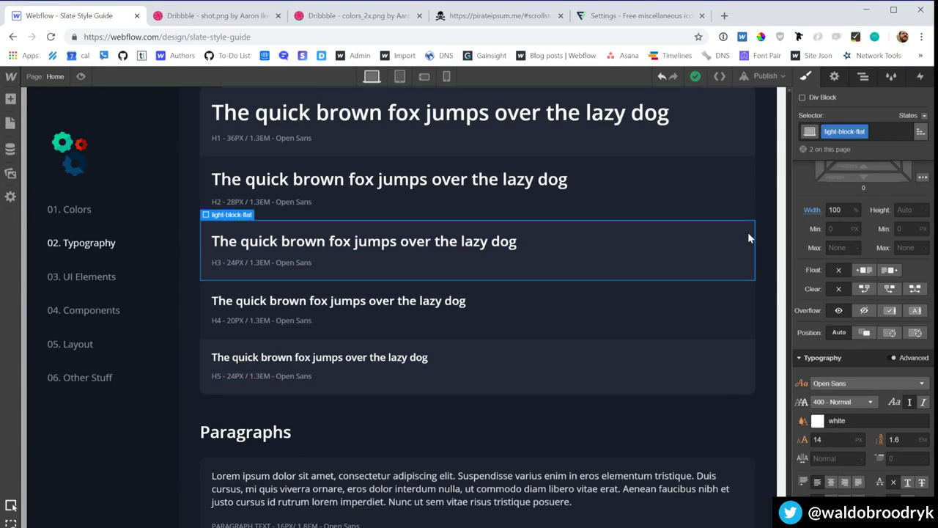
scroll(716, 285, down, 6)
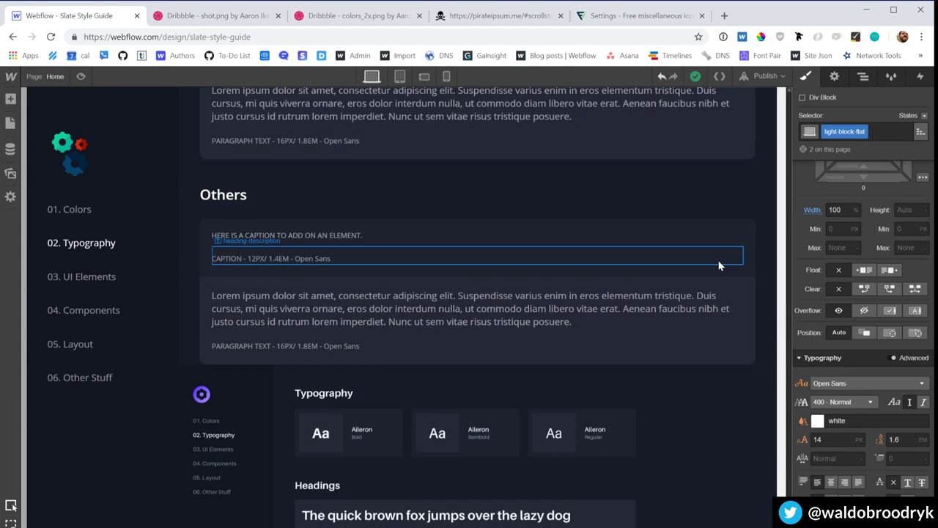
click(719, 269)
click(718, 267)
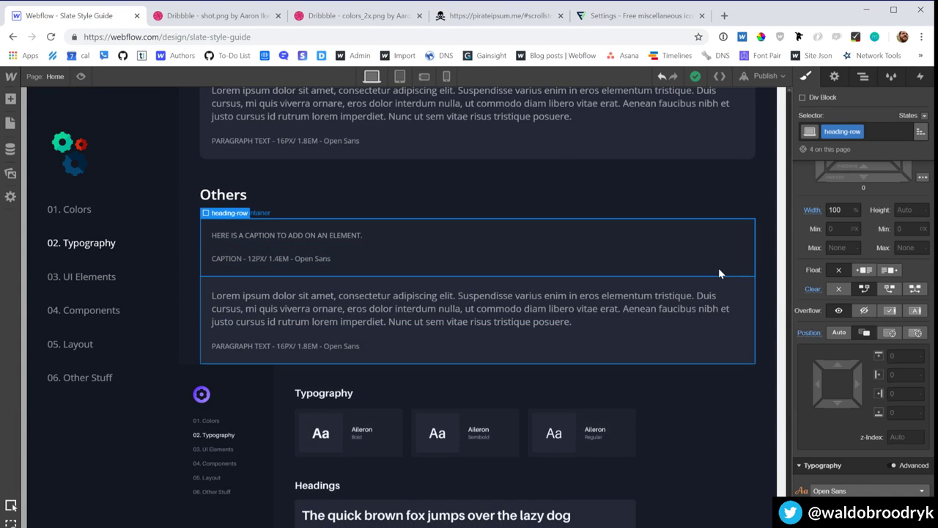
Step: Replace the lower paragraph sample in Others with a copy of the H3 heading block, placed directly in the section's heading-row
click(741, 291)
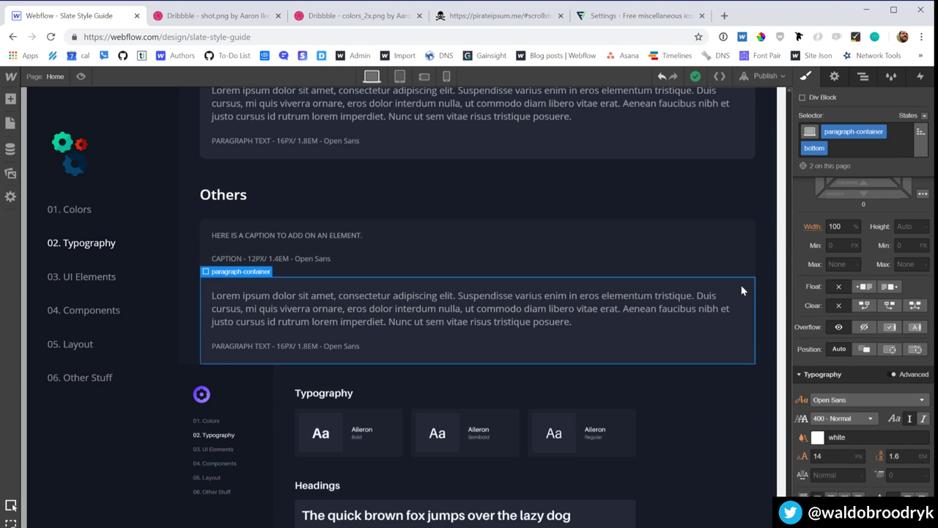
key(Delete)
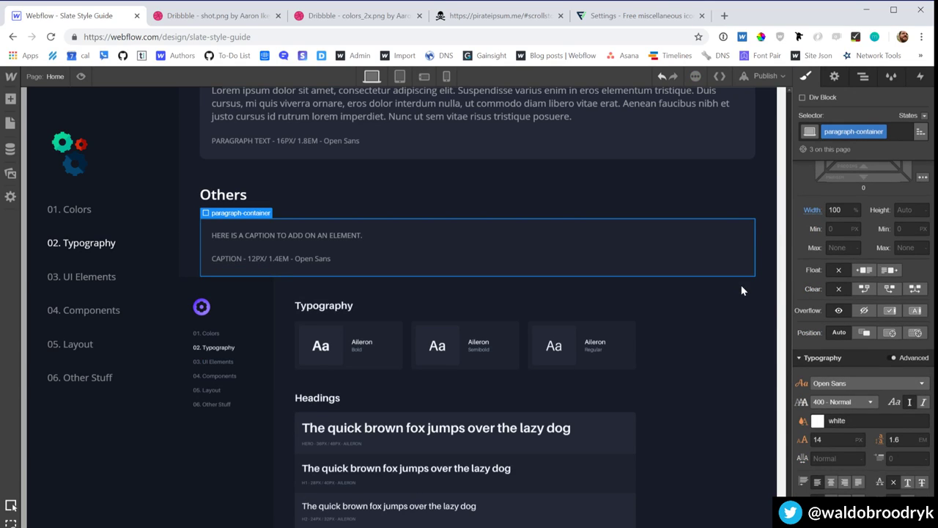
key(ctrl+z)
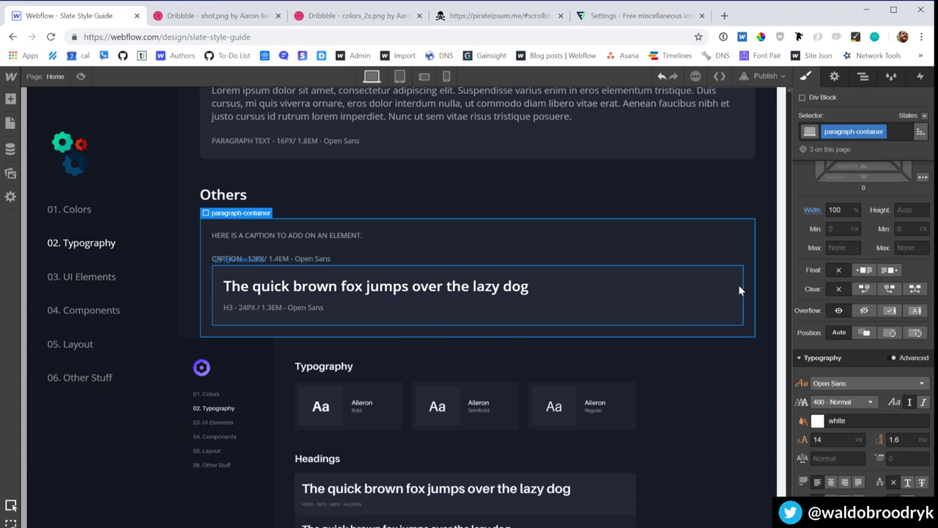
key(ctrl+shift+z)
key(ctrl+shift+z)
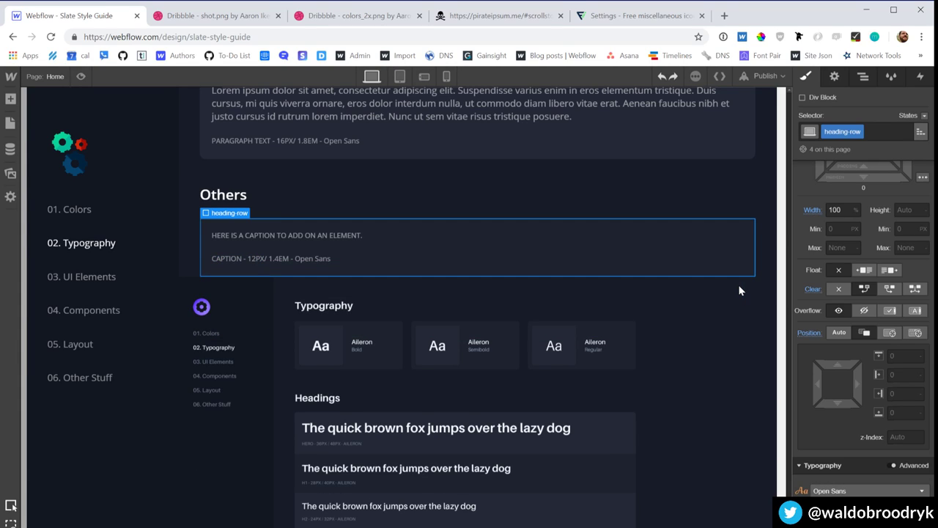
key(ctrl+shift+z)
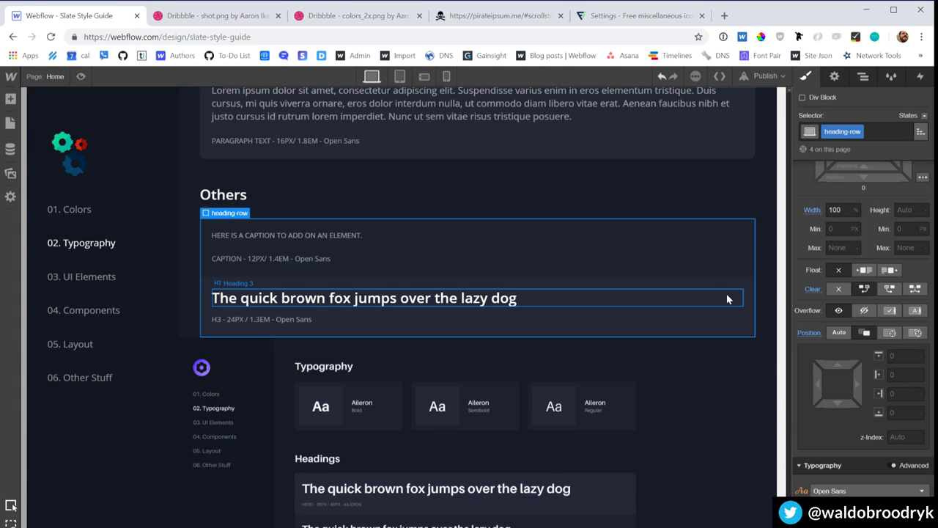
Step: Replace the H3 heading in the new Others block with a copy of the caption paragraph
click(728, 298)
click(364, 237)
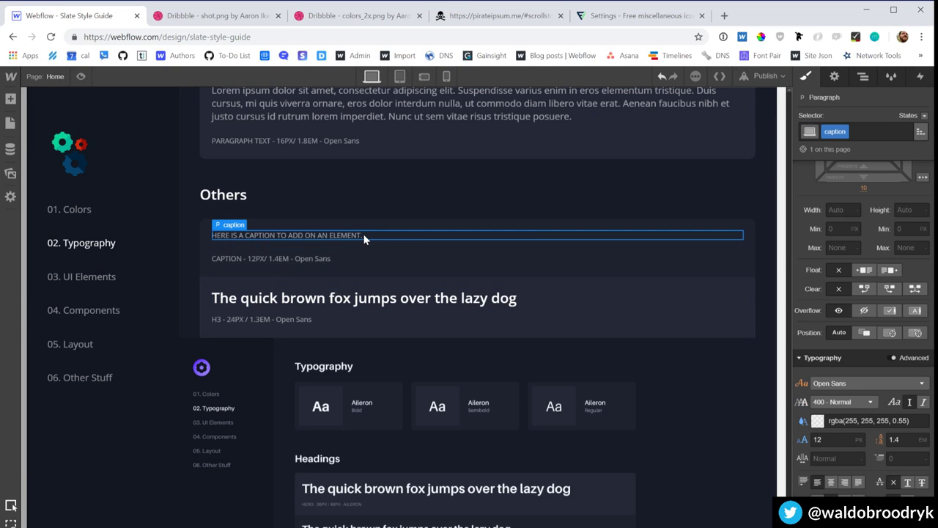
click(355, 299)
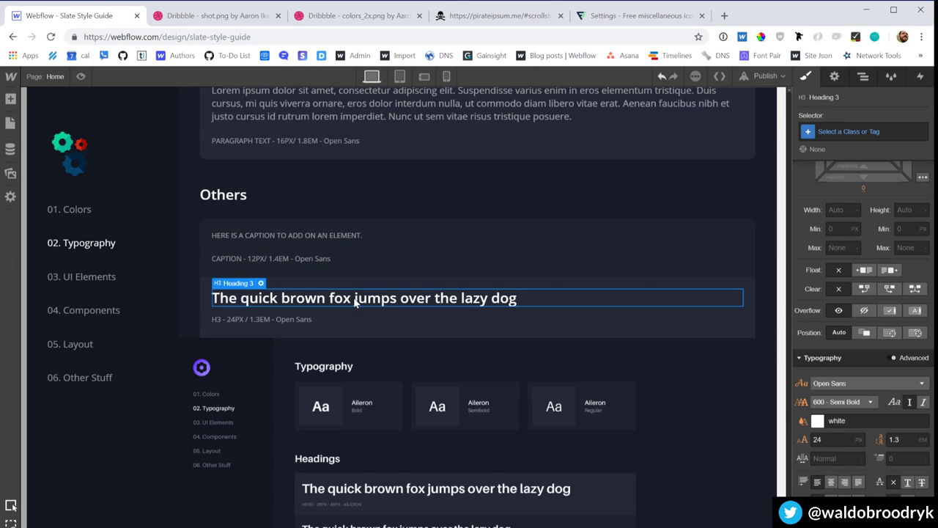
key(ctrl+shift+z)
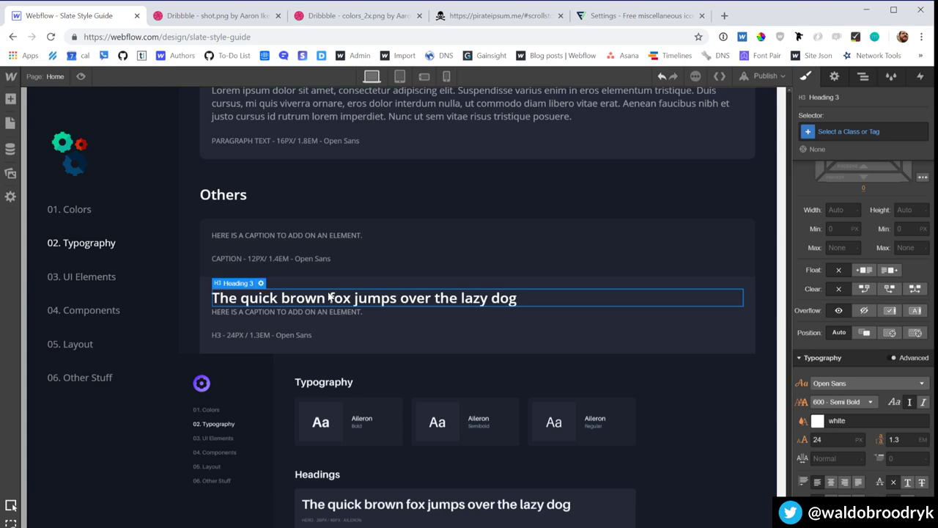
key(Delete)
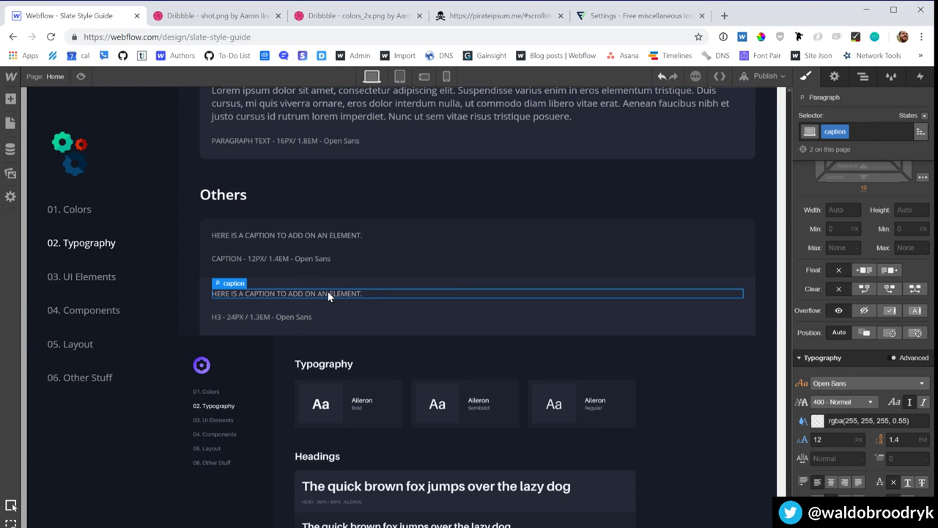
Step: Replace the H3 description line in the second Others block with a copy of the caption sample's description line
click(303, 262)
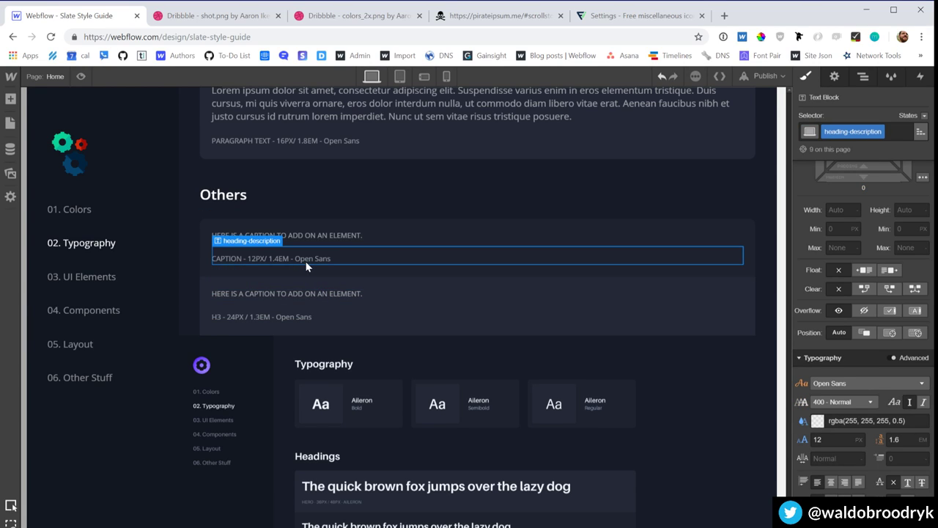
click(307, 293)
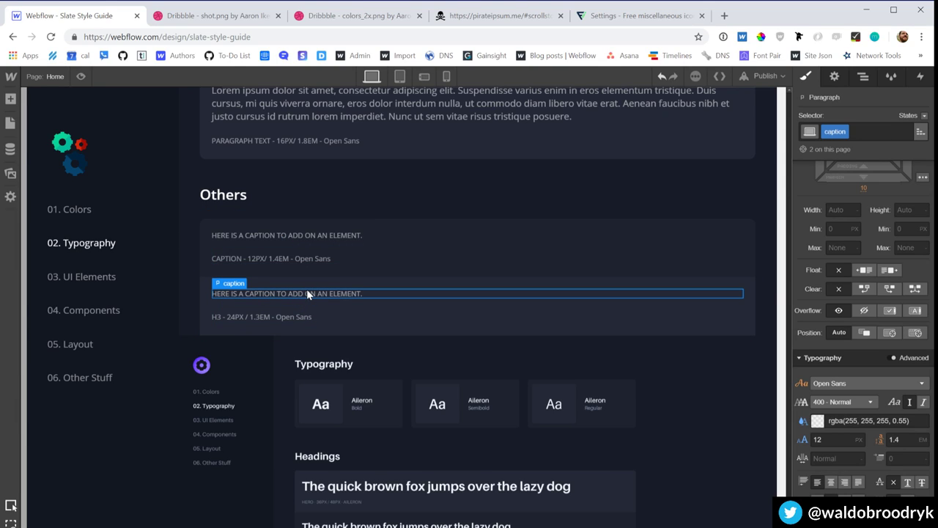
key(ctrl+v)
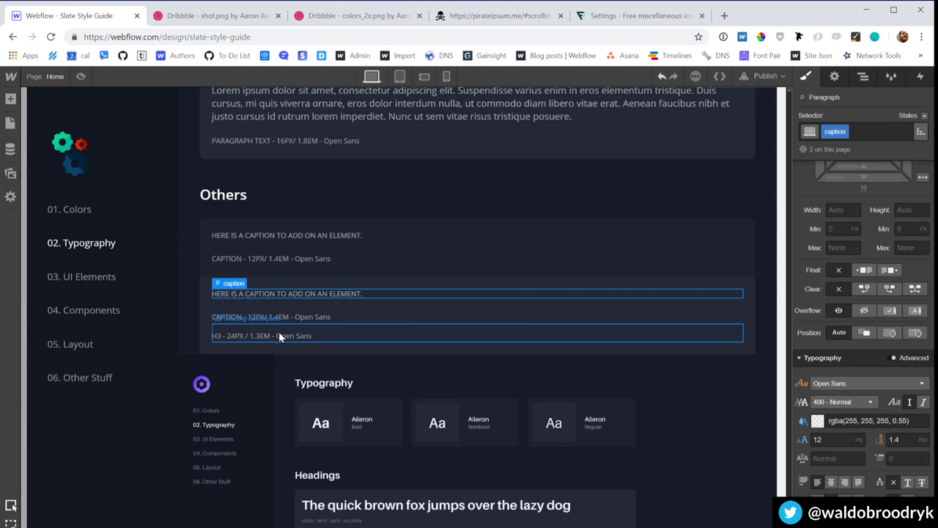
click(279, 334)
key(Delete)
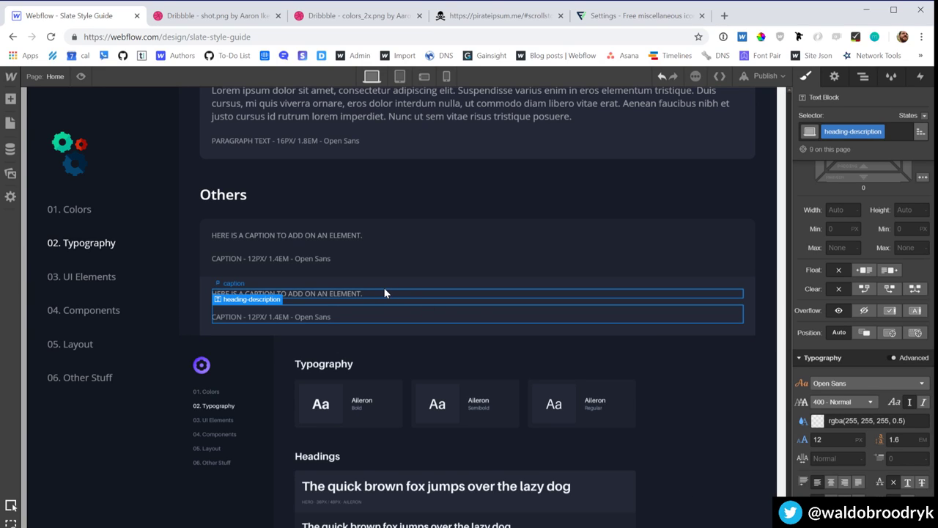
Step: Duplicate the caption class on the second Others sample text and name the new class label
click(444, 294)
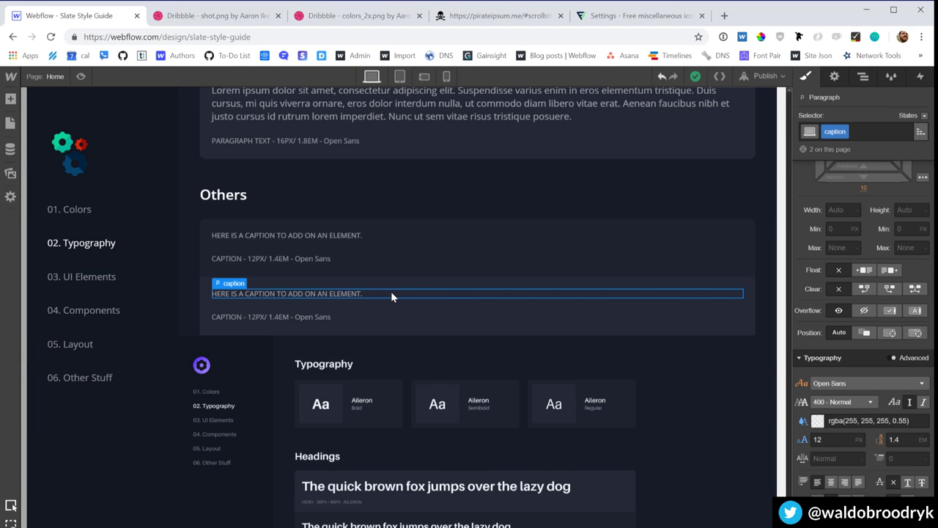
click(844, 132)
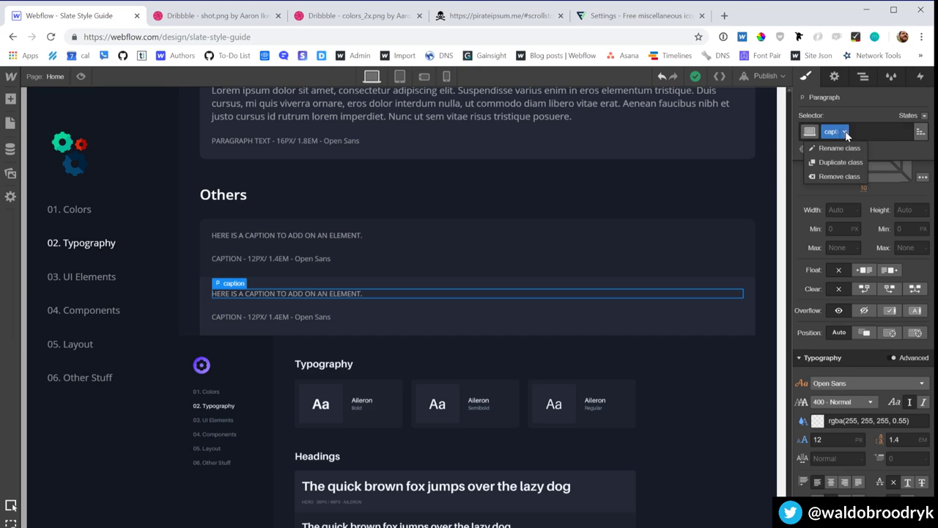
click(840, 162)
text(l)
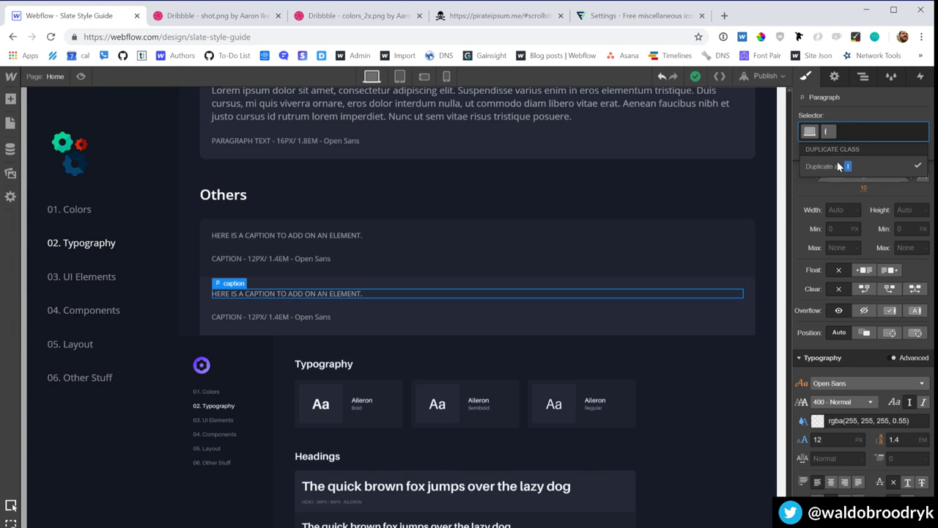
text(abel)
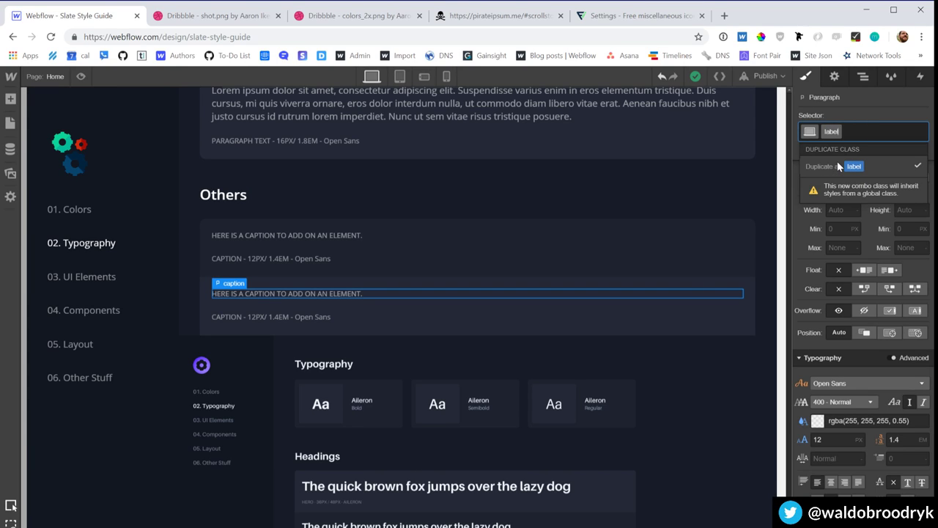
key(Return)
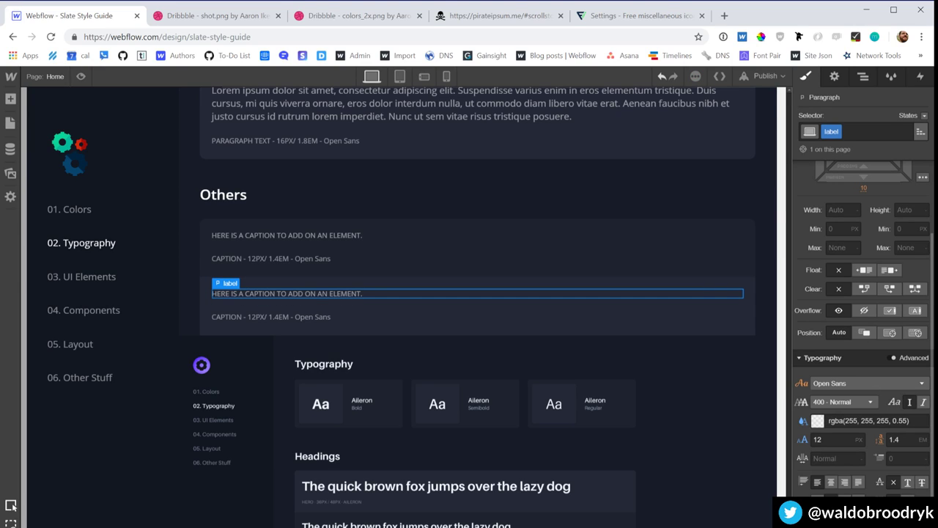
Step: Raise the label class's text color to fully opaque white
click(818, 420)
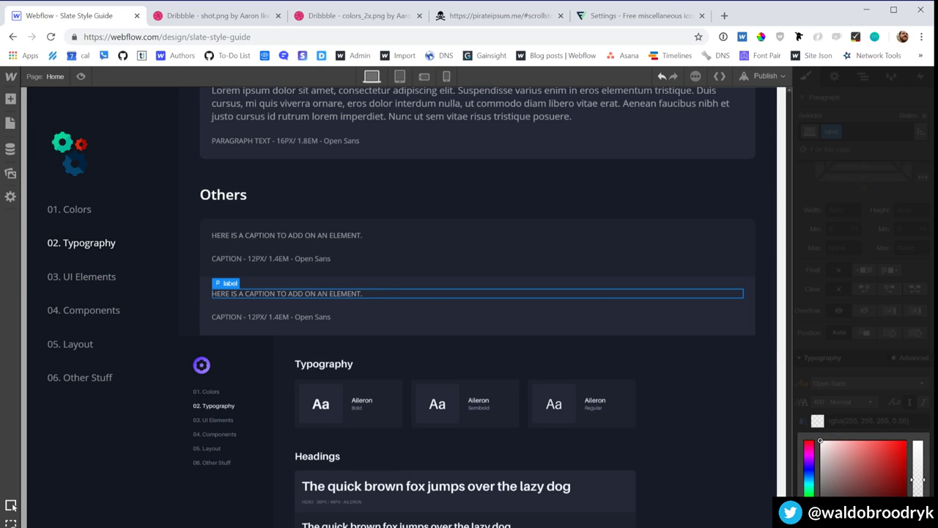
drag(913, 480, 912, 441)
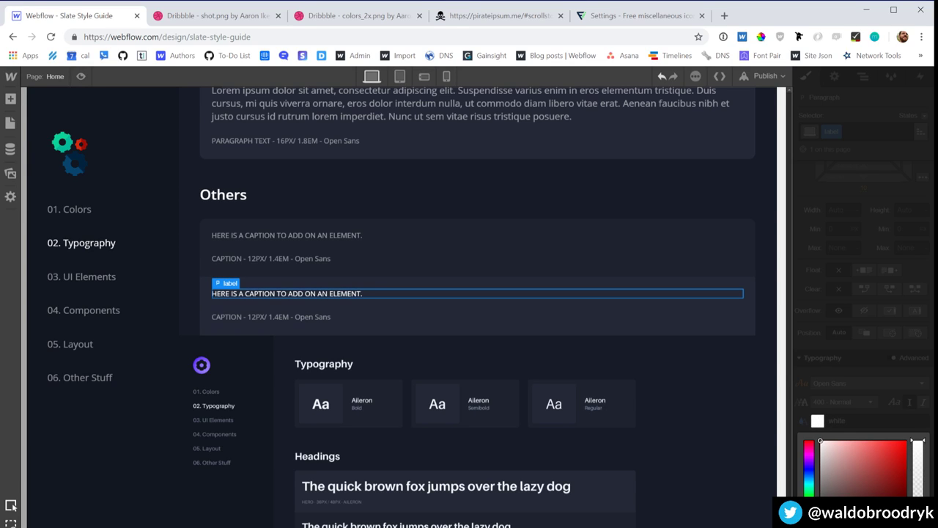
click(884, 424)
Step: Set the label class's font size to 16 px and remove its all-caps formatting
click(828, 438)
key(Up)
key(Up)
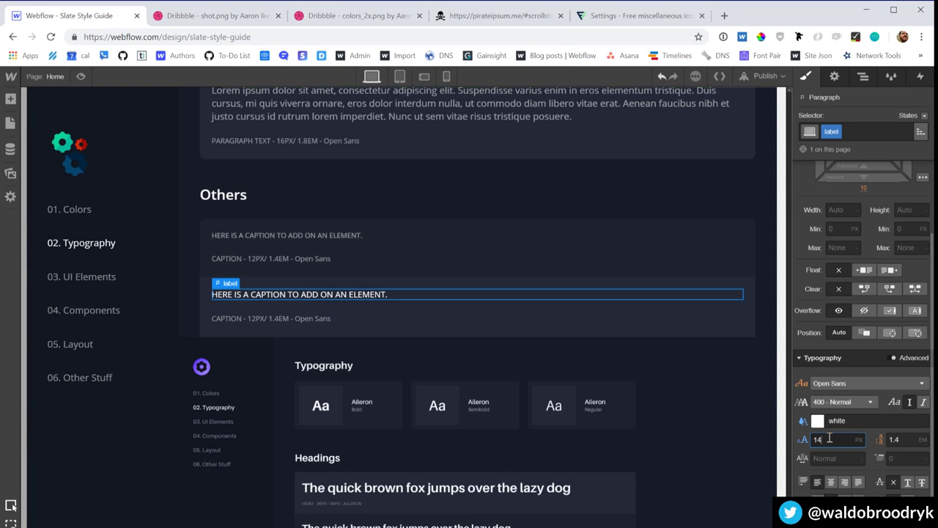
key(Up)
key(Up)
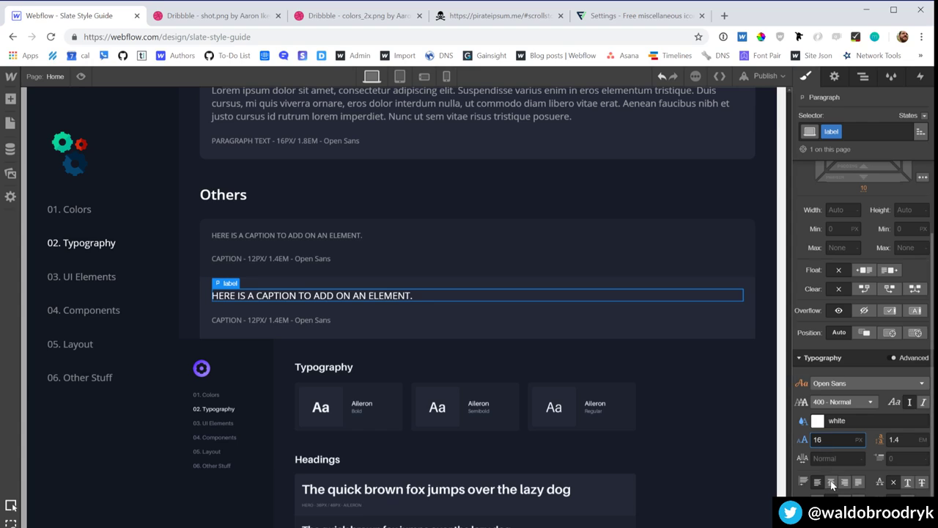
key(Return)
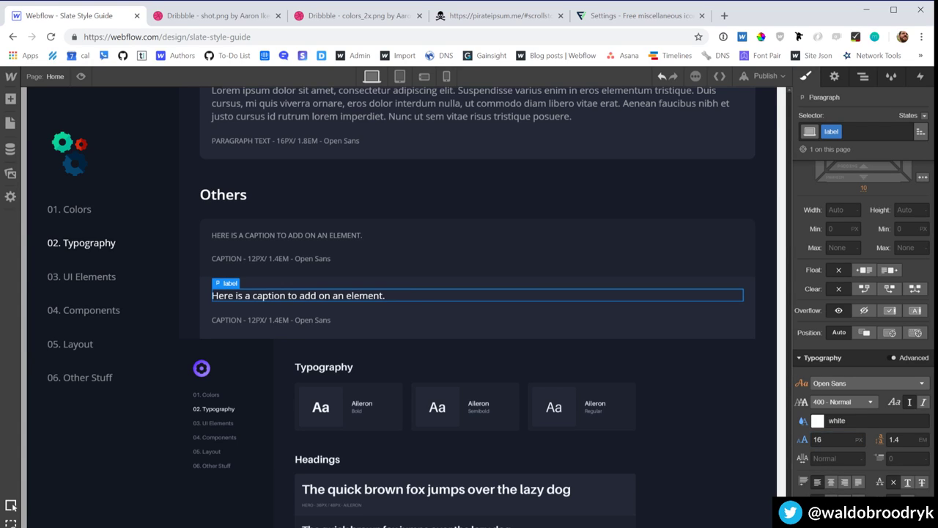
Step: Change the label sample's text to "Here is a label to add to your forms as needed."
double_click(252, 296)
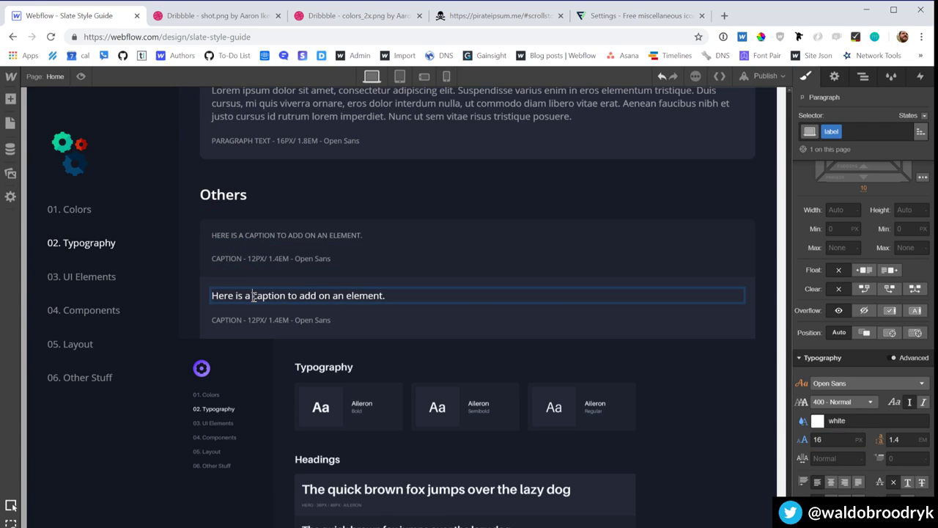
double_click(284, 295)
text(label)
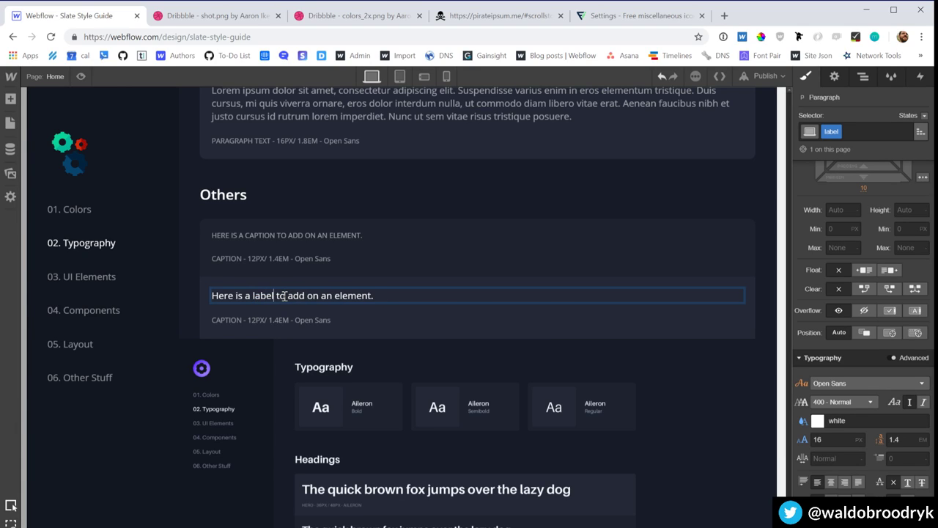
key(BackSpace)
key(BackSpace)
key(BackSpace)
key(BackSpace)
key(BackSpace)
key(BackSpace)
key(BackSpace)
key(BackSpace)
key(BackSpace)
key(BackSpace)
key(BackSpace)
key(BackSpace)
key(BackSpace)
key(BackSpace)
key(BackSpace)
text(to your fr)
key(BackSpace)
key(BackSpace)
text(forms as needed.)
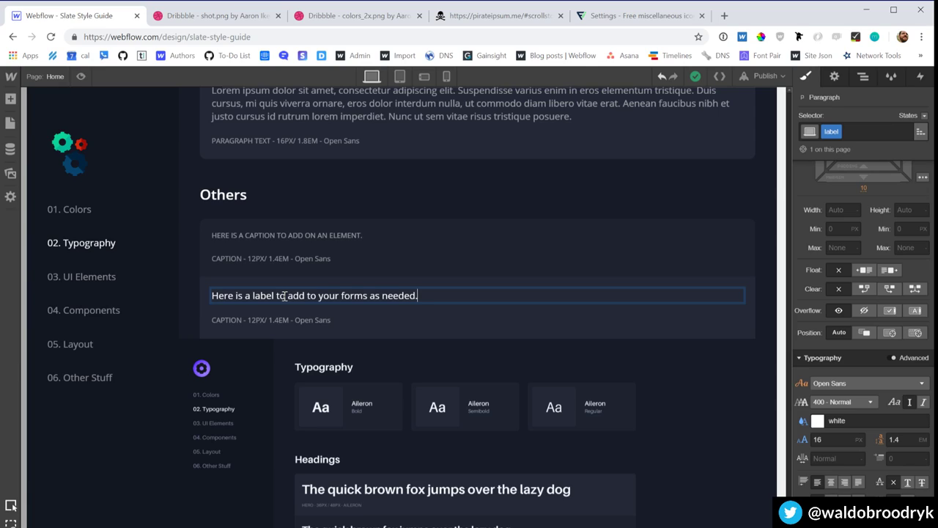
Step: Replace CAPTION with LABEL in the description line under the label sample
click(249, 324)
double_click(249, 321)
drag(241, 320, 212, 325)
text(LABEL)
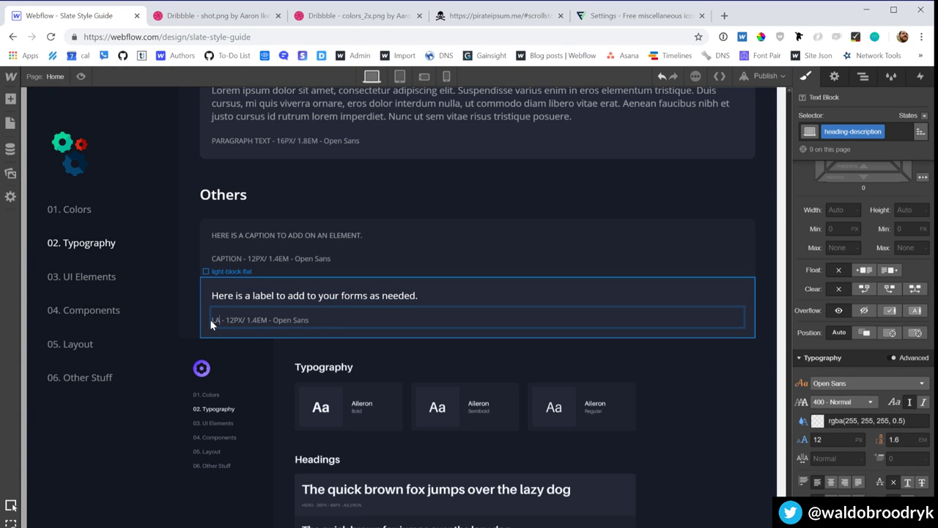
click(259, 300)
Step: Check the label sample's font size and change the size in its description line to 16PX
click(248, 324)
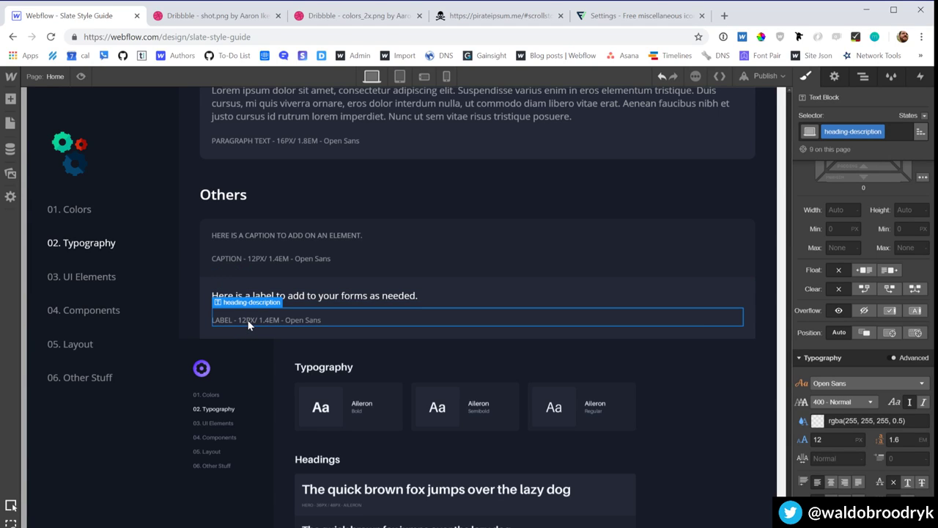
click(300, 301)
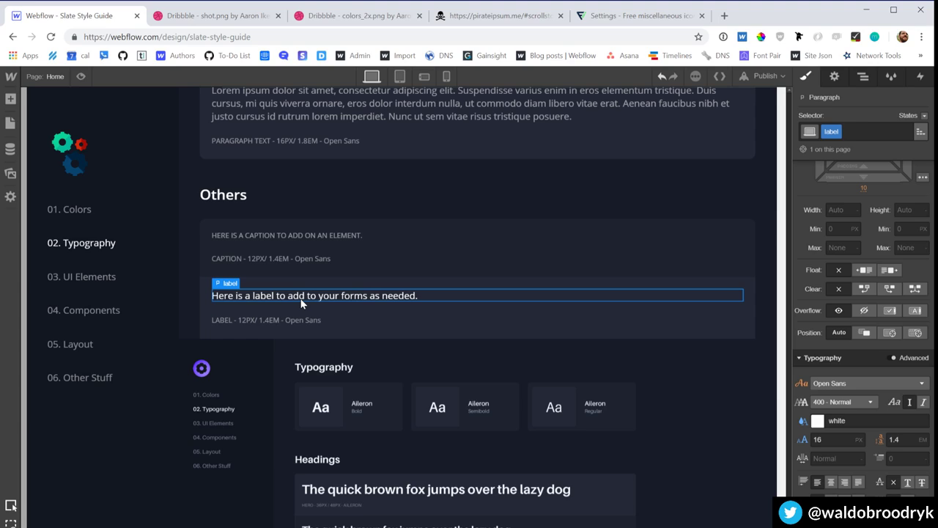
double_click(253, 317)
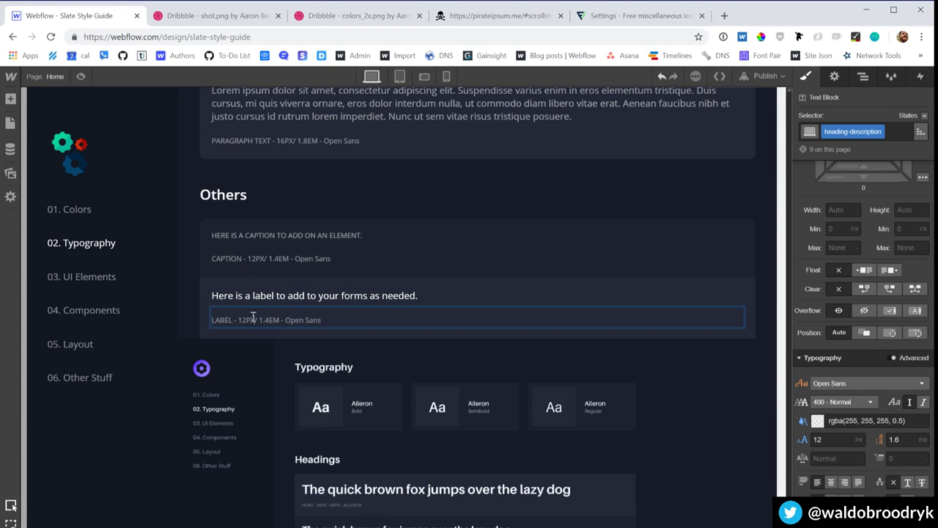
text(16)
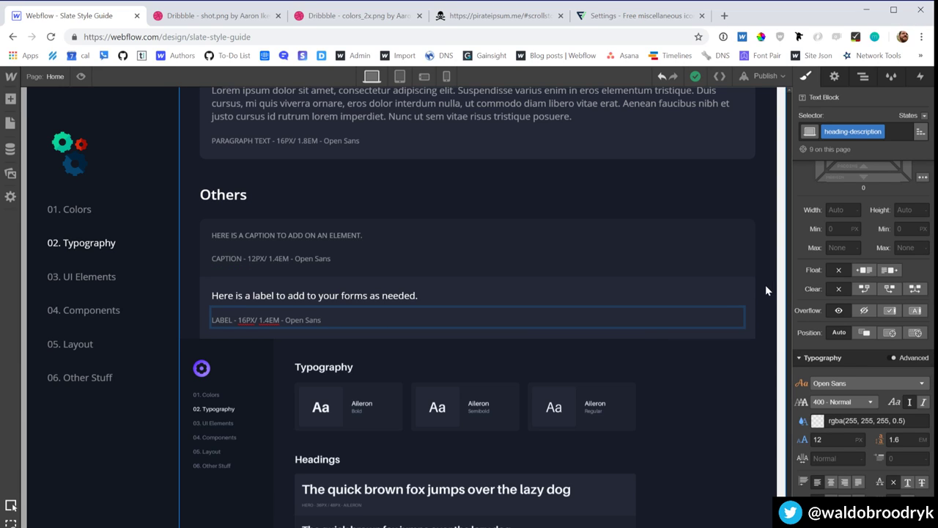
click(764, 310)
scroll(758, 320, up, 6)
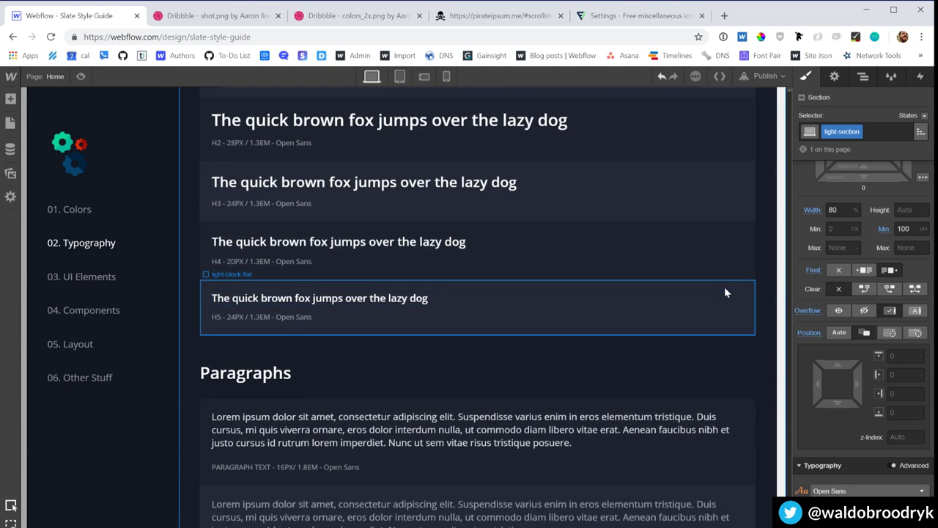
click(724, 278)
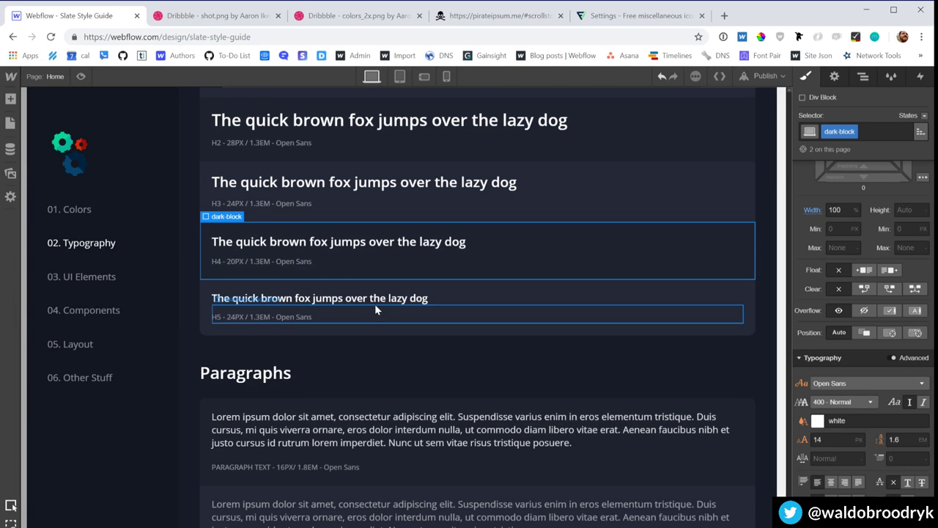
scroll(376, 303, down, 1)
scroll(375, 303, down, 6)
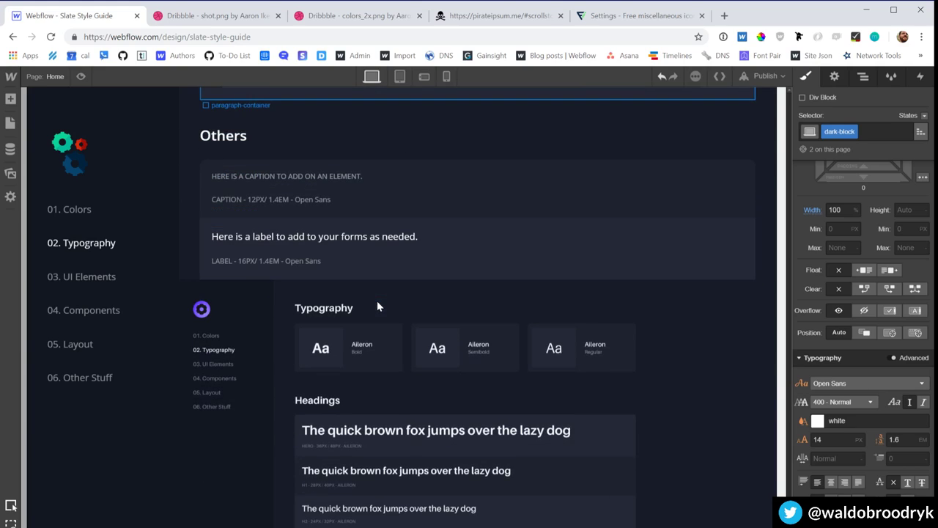
Step: Duplicate the label block in the Others section and replace the copy's class with dark-block
click(420, 281)
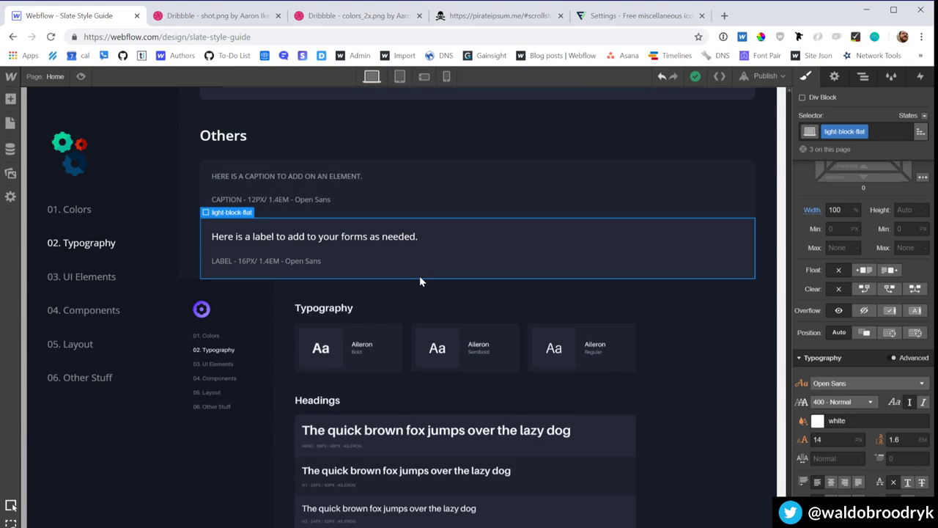
key(ctrl+d)
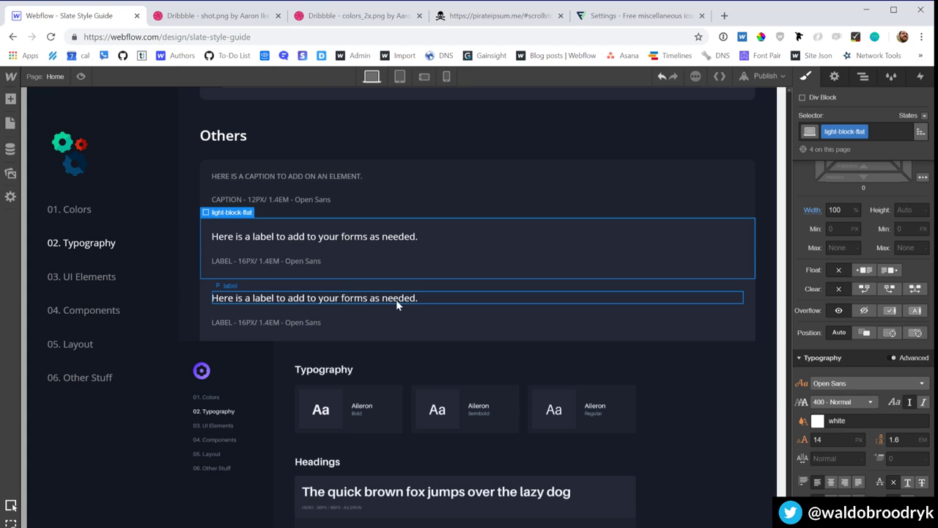
click(409, 334)
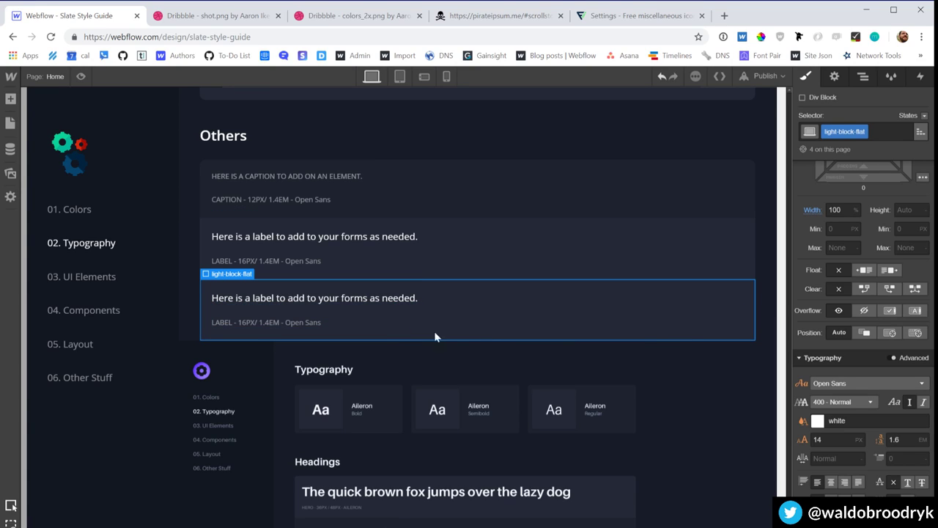
click(873, 132)
key(BackSpace)
text(dark)
key(Down)
key(Return)
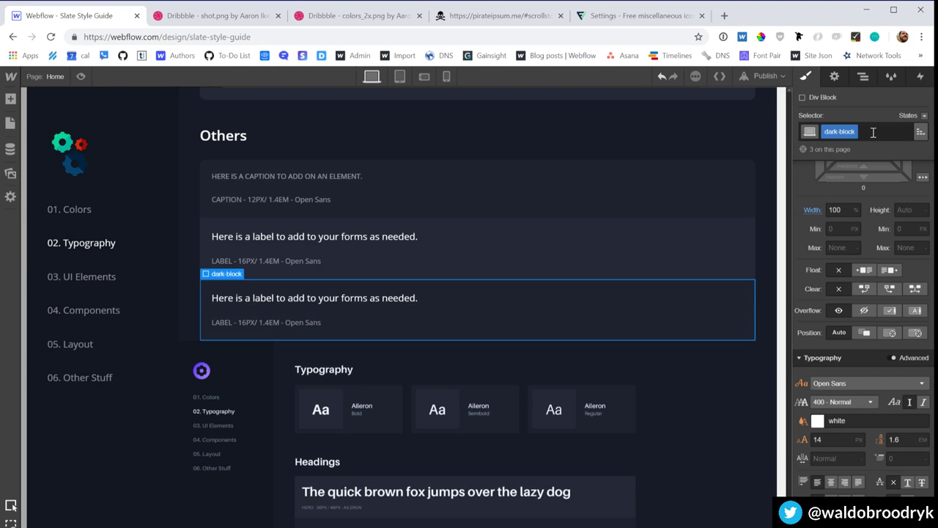
Step: Replace the duplicated label's text with "Small text that you'll have on the page maybe for a small description."
double_click(393, 297)
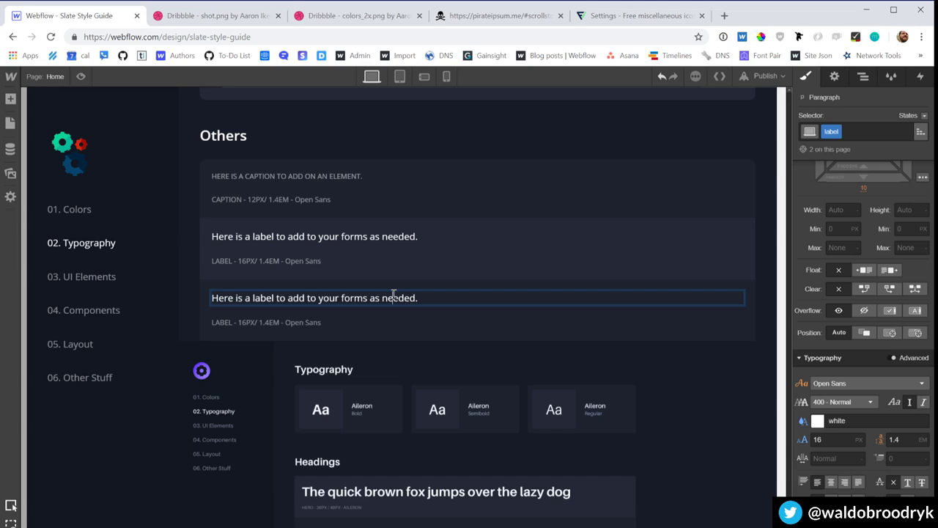
triple_click(394, 298)
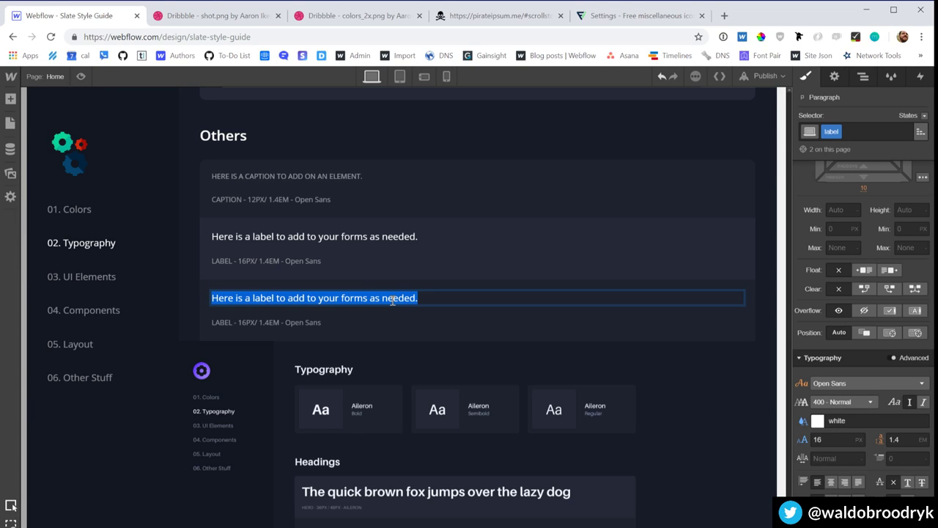
text(Small)
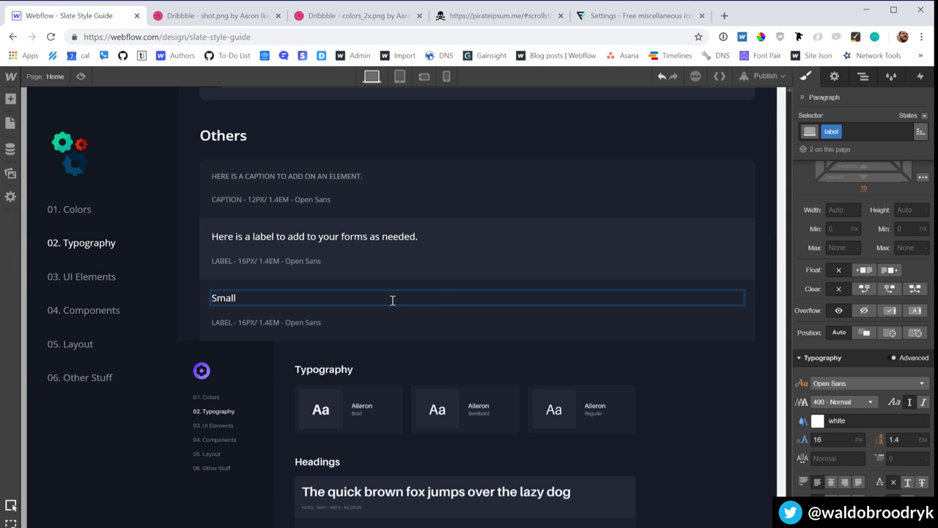
text( text that you'll have on the page )
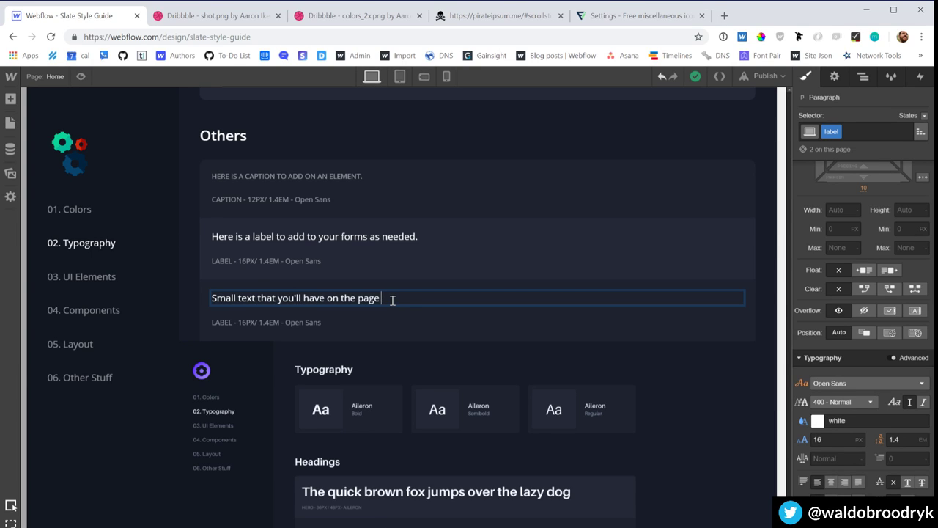
text(when you)
key(BackSpace)
key(BackSpace)
key(BackSpace)
key(BackSpace)
key(BackSpace)
key(BackSpace)
key(BackSpace)
key(BackSpace)
key(BackSpace)
text(maybe for an)
key(BackSpace)
text(small description.)
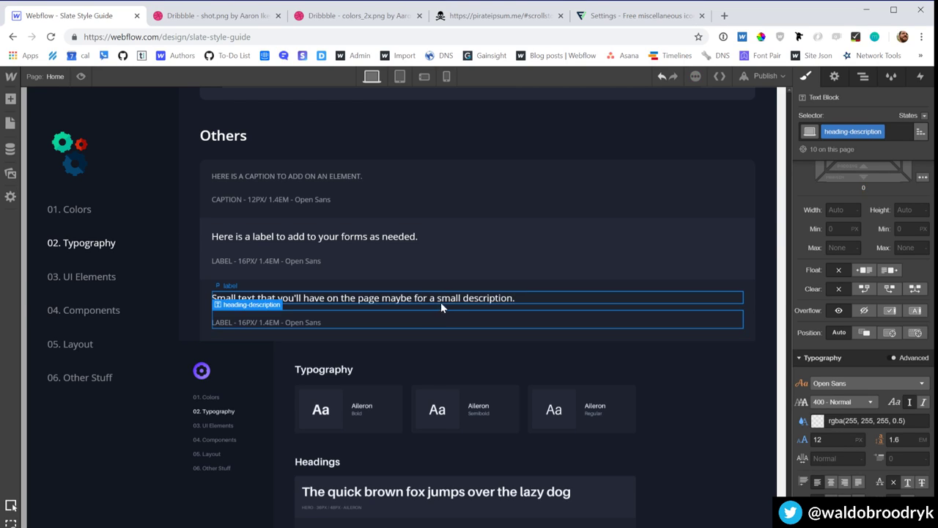
key(Escape)
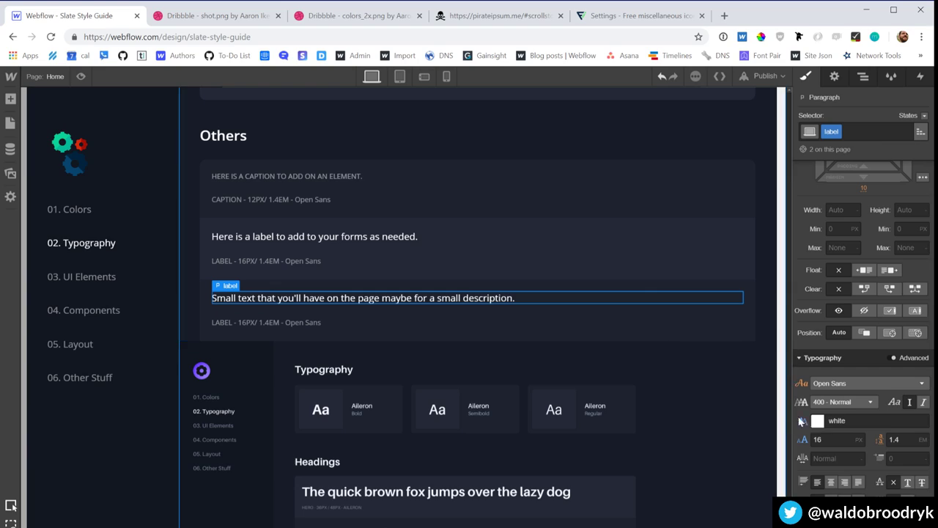
click(843, 443)
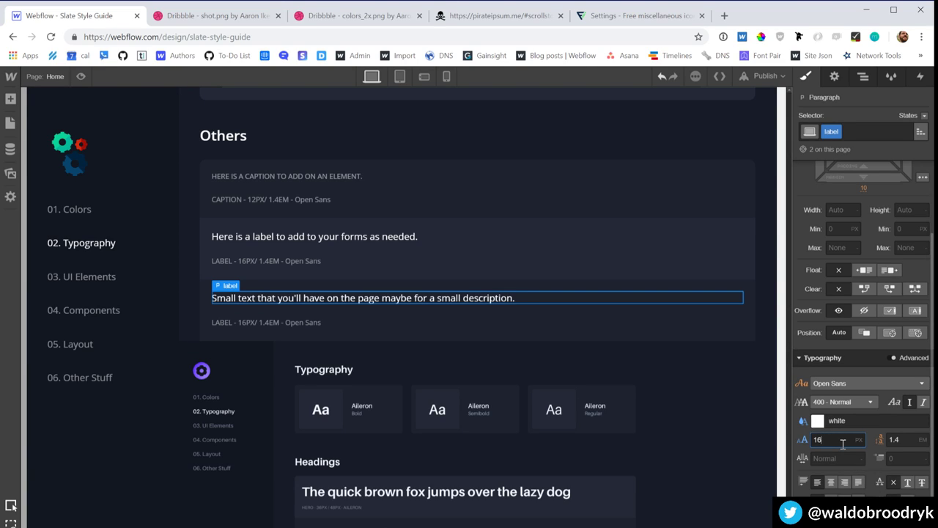
key(Down)
key(Down)
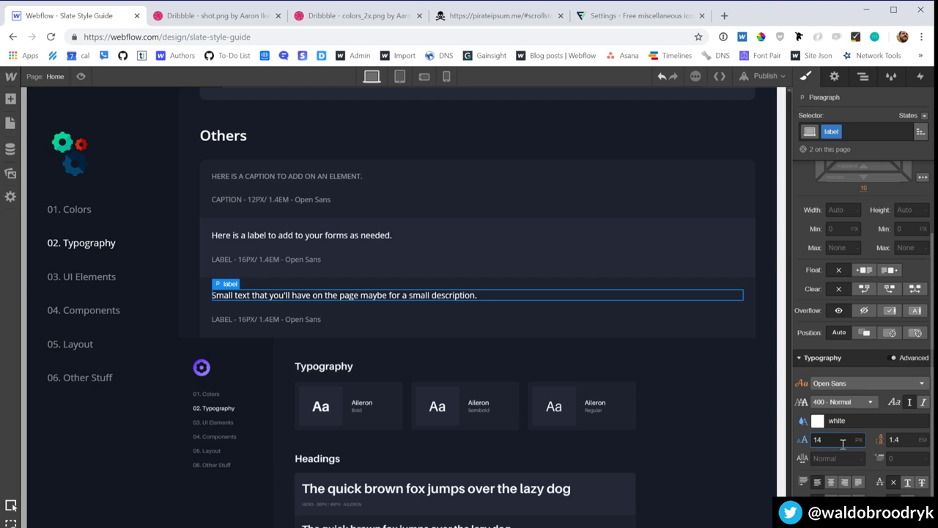
click(662, 80)
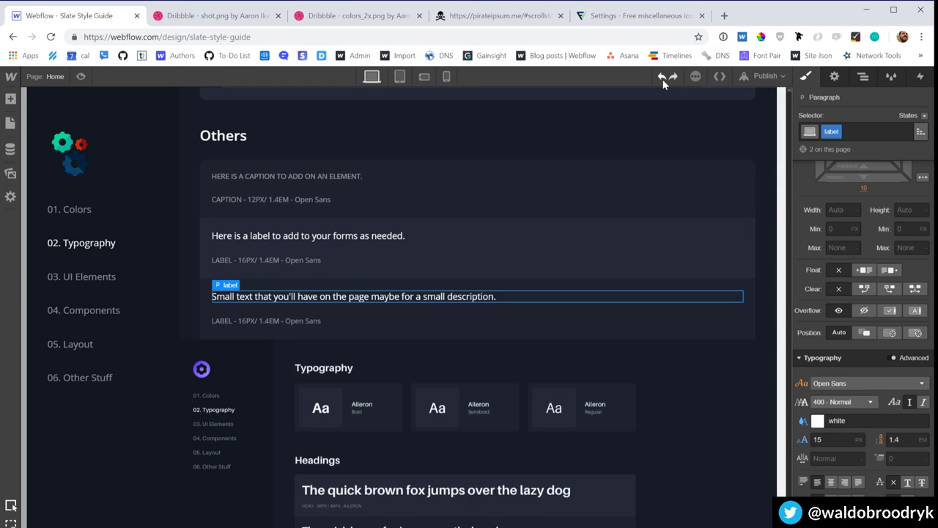
click(663, 82)
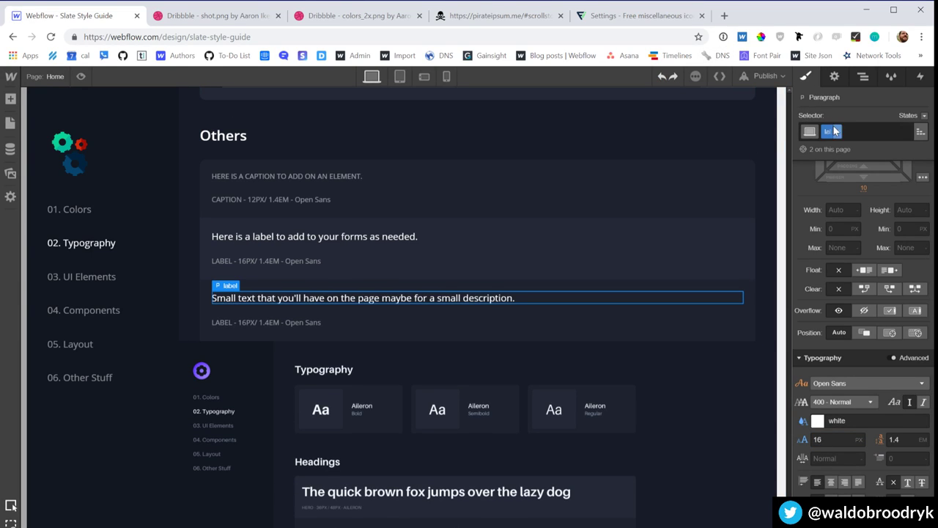
Step: Duplicate the label class on the small-text paragraph under the name Small
click(839, 131)
click(838, 158)
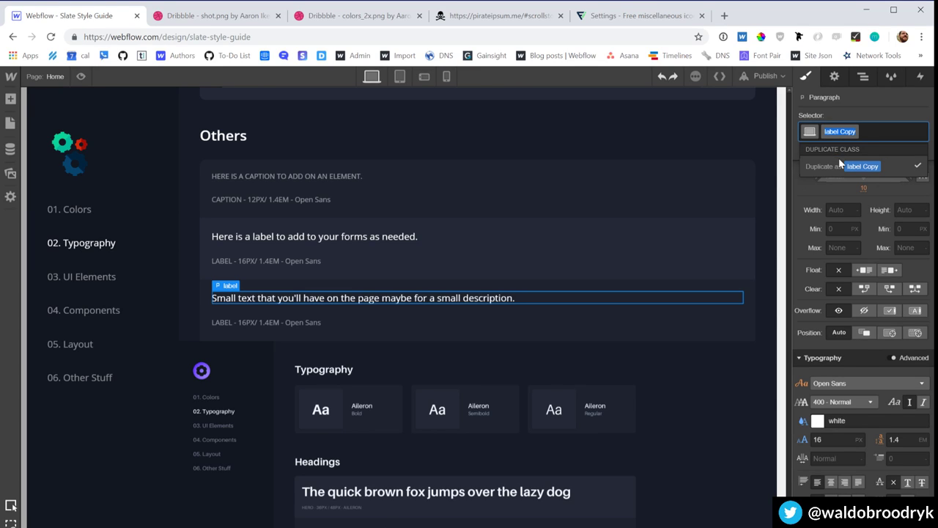
text(Sma)
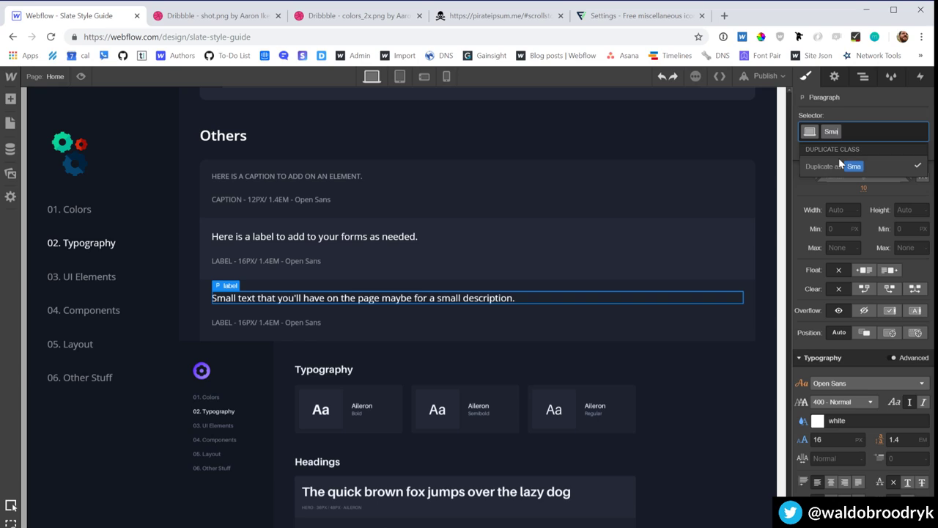
text(ll)
key(Return)
Step: Set the Small class's font size to 14 px and its text color to white at 0.5 opacity
click(833, 440)
key(Down)
key(Down)
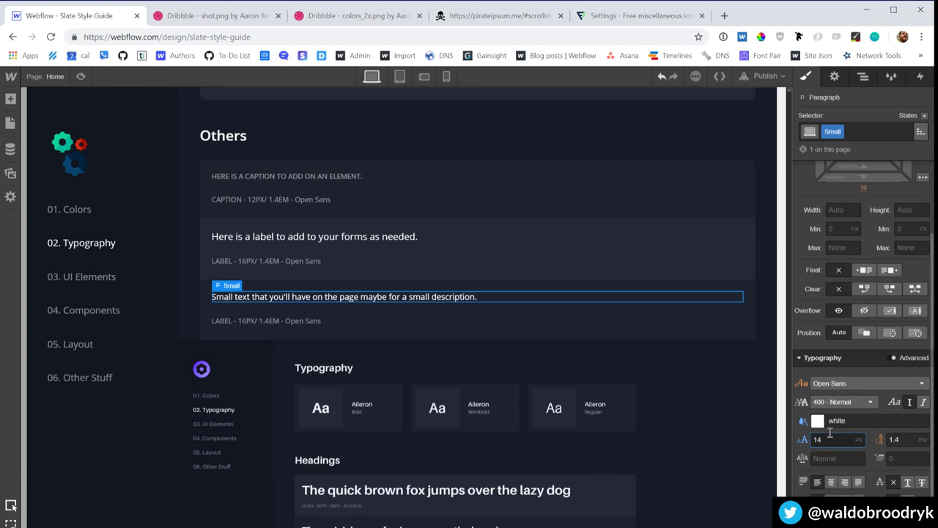
click(817, 421)
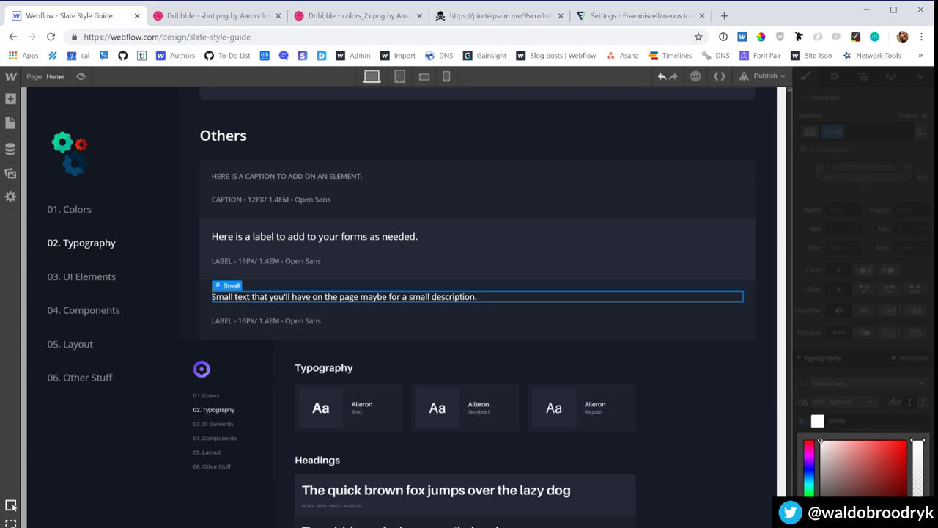
drag(913, 441, 912, 484)
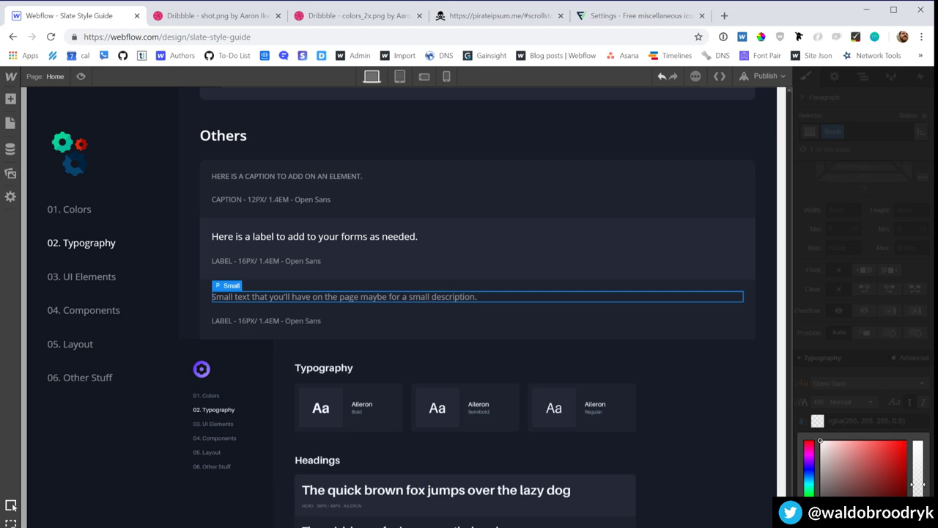
click(753, 303)
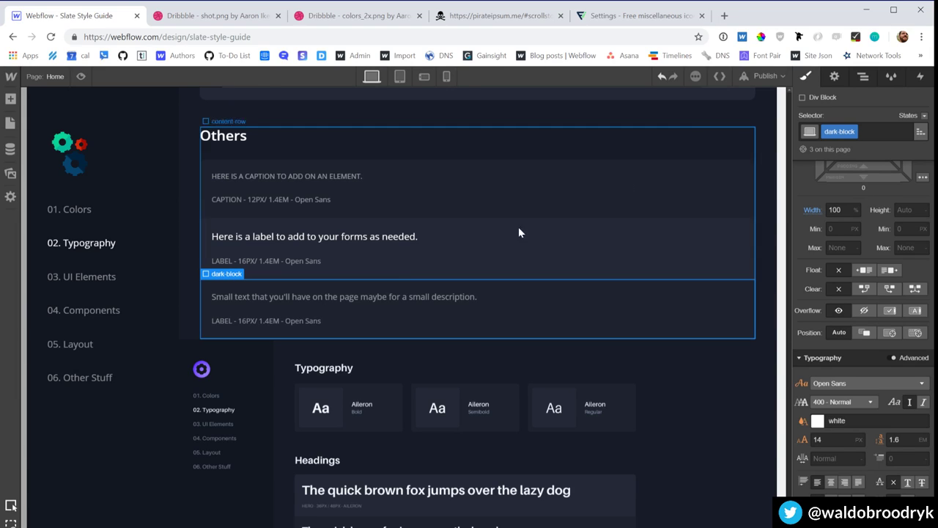
Step: Change the size in the description under the small text so it reads "LABEL - 14PX/ 1.4EM - Open Sans"
double_click(244, 321)
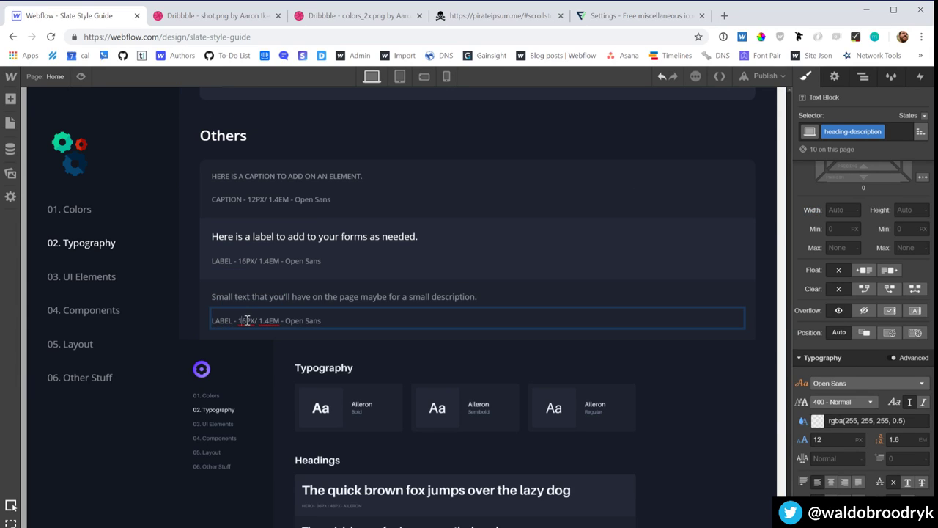
key(BackSpace)
text(4)
click(747, 291)
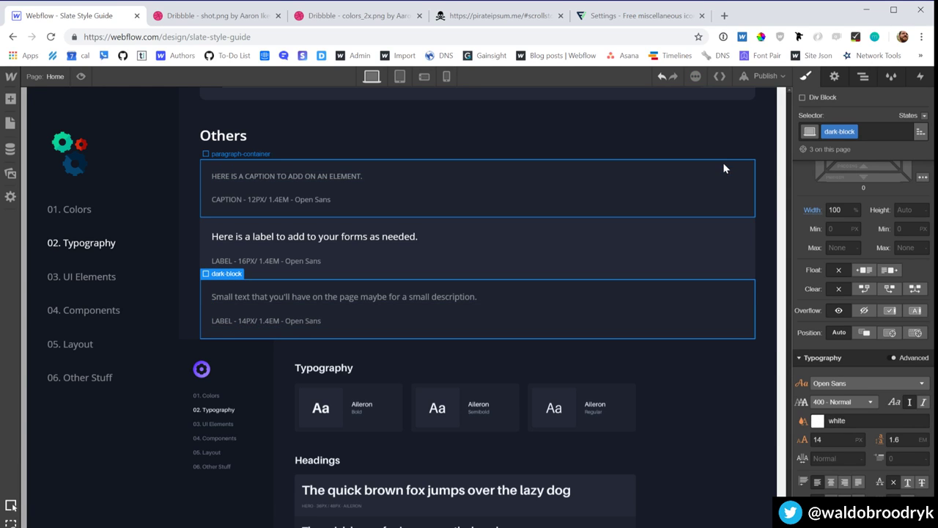
Step: Copy the last paragraph container above the Others heading and paste it at the end of the Others heading-row
scroll(722, 163, up, 2)
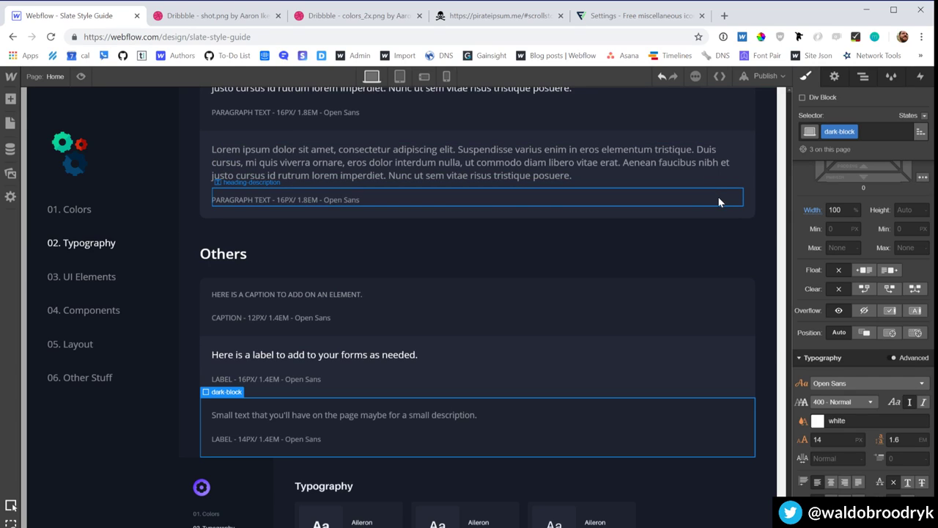
click(720, 212)
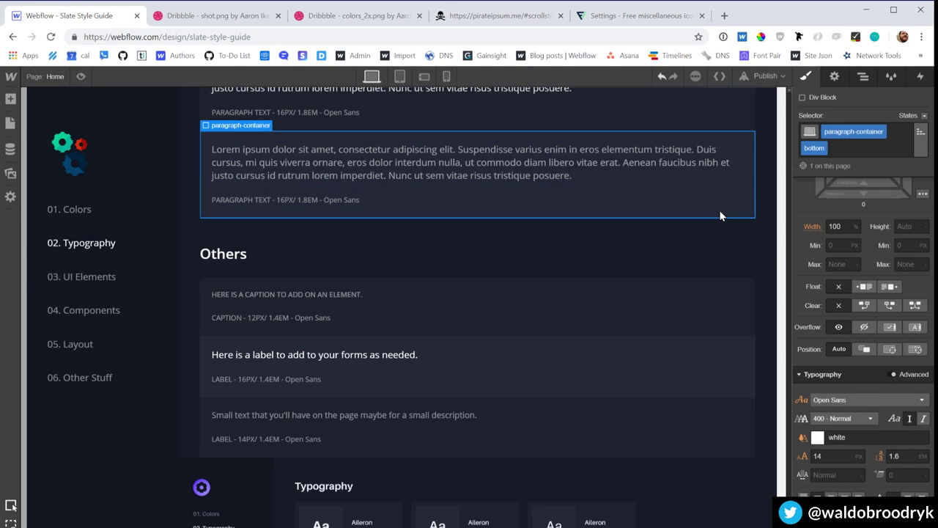
click(729, 356)
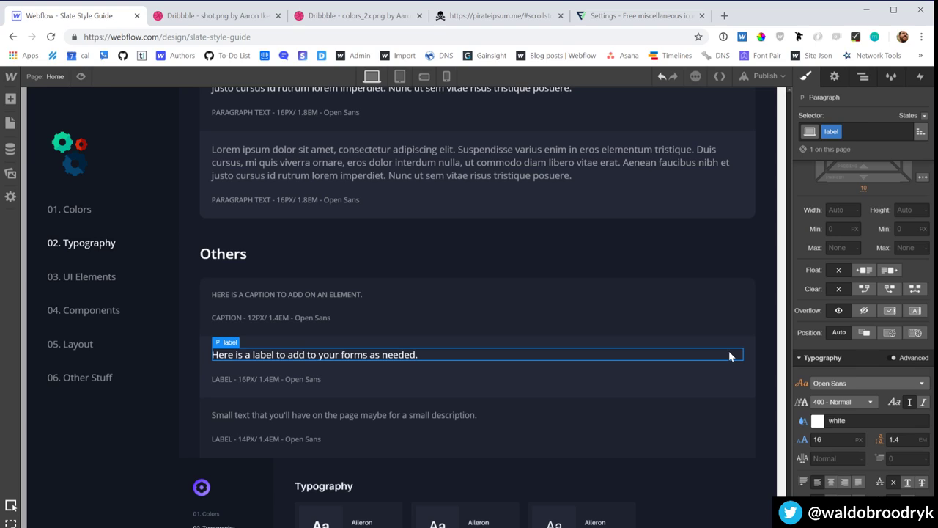
key(Left)
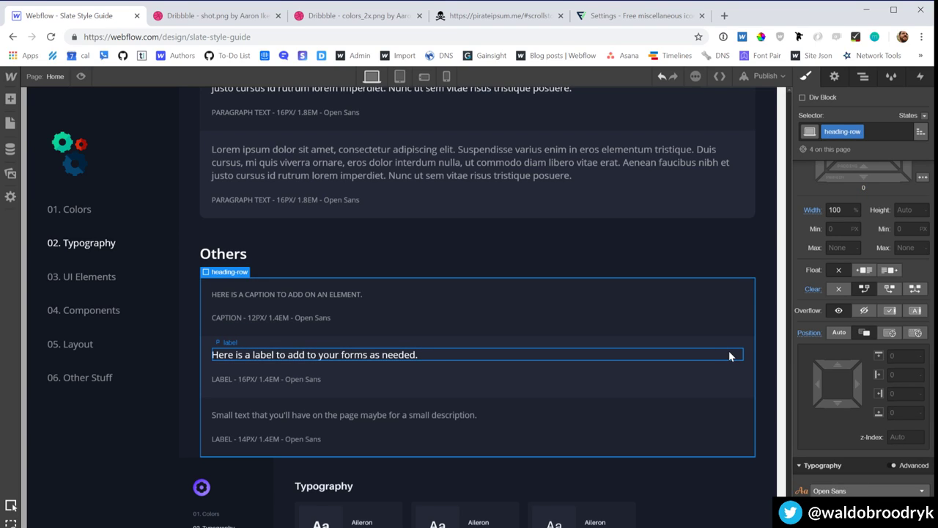
key(ctrl+v)
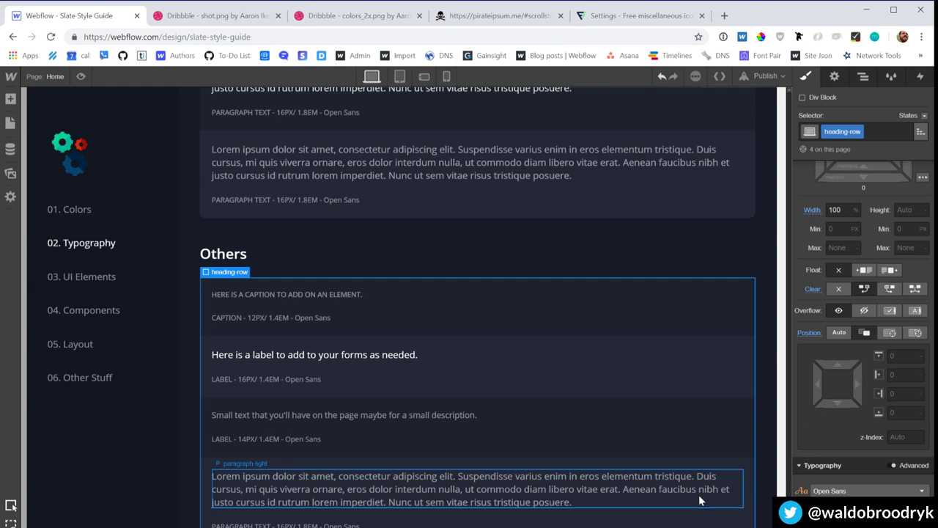
Step: Replace the paragraph-light class on the pasted lorem ipsum paragraph with a new class named very-small
click(482, 492)
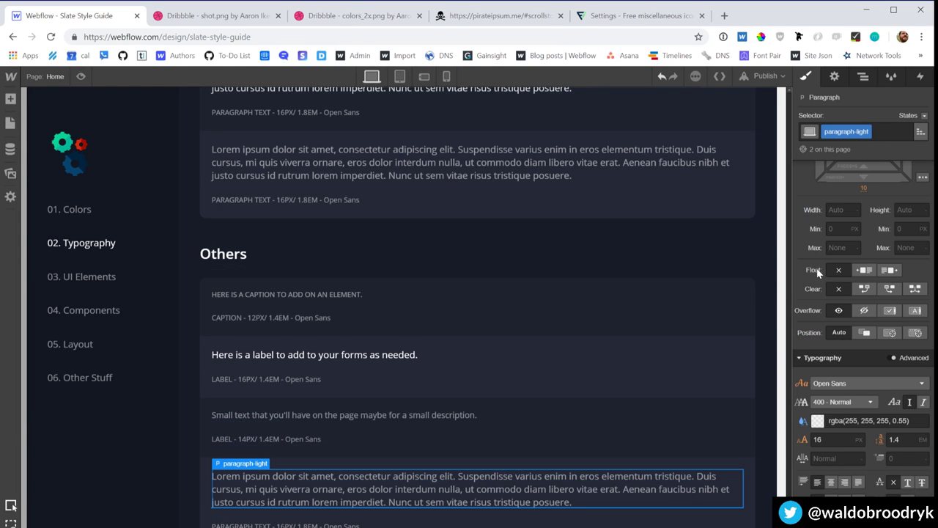
click(891, 133)
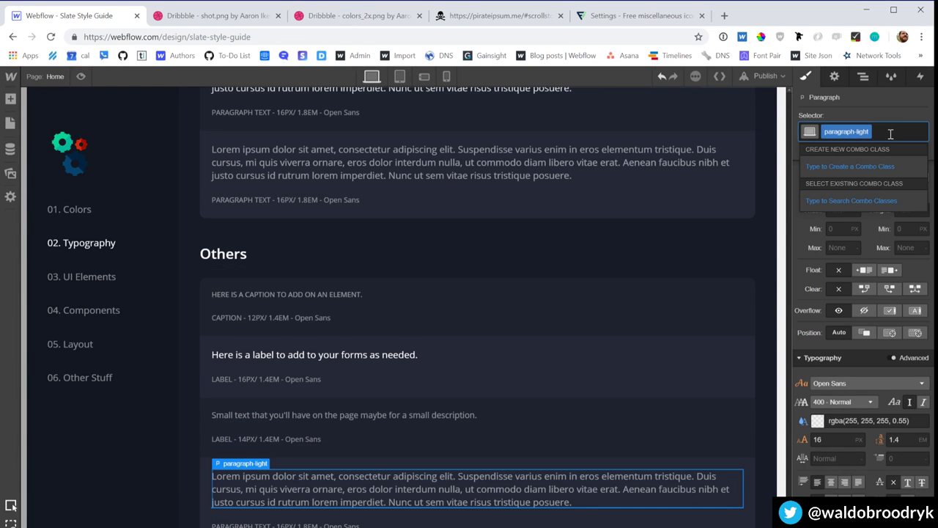
key(BackSpace)
text(very-small)
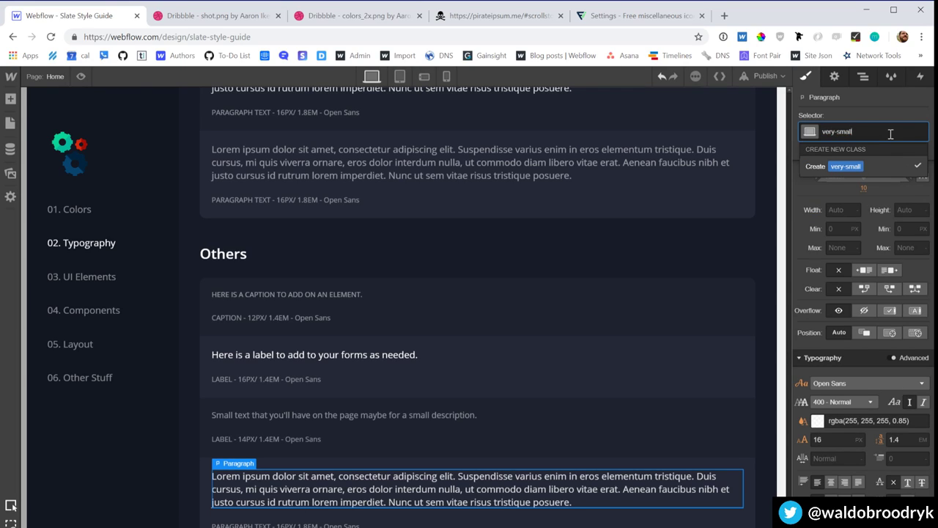
key(Return)
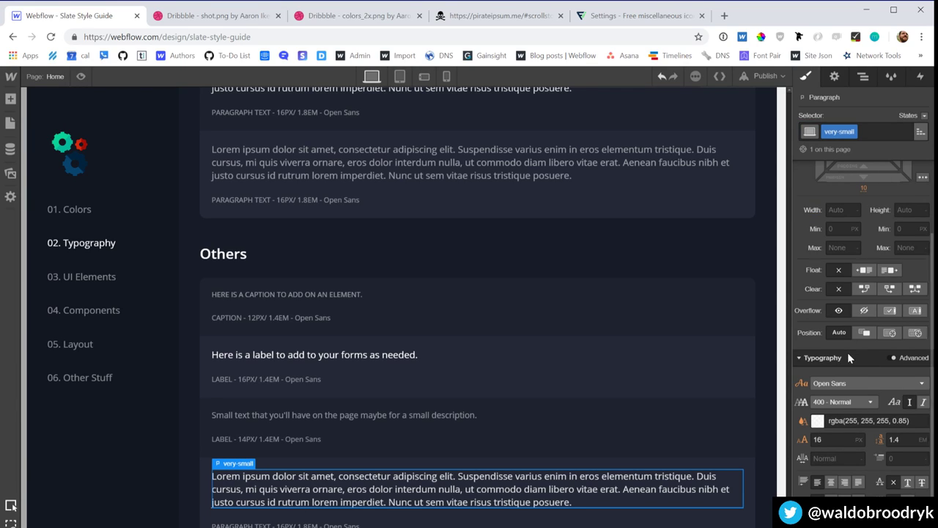
Step: Set the very-small class's font size to 11 px and its line height to 1.3 em
click(843, 438)
text(11)
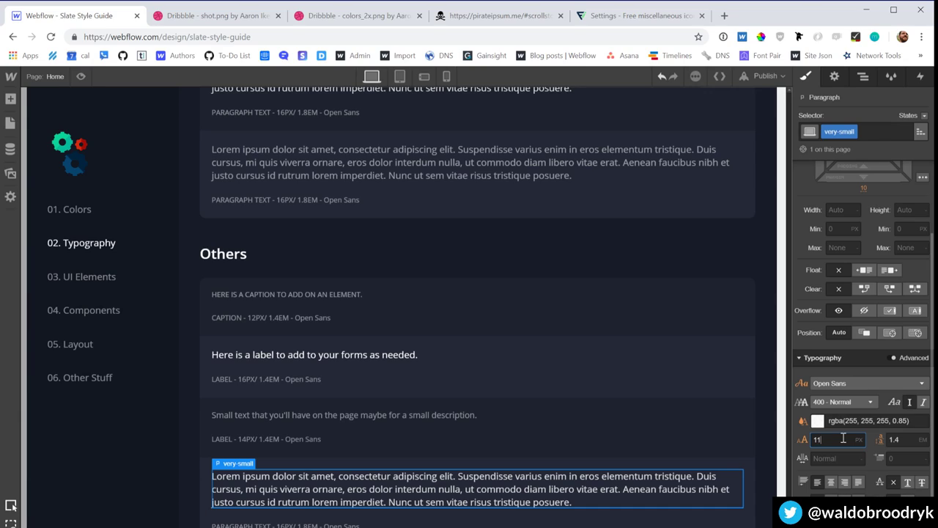
key(Return)
key(Tab)
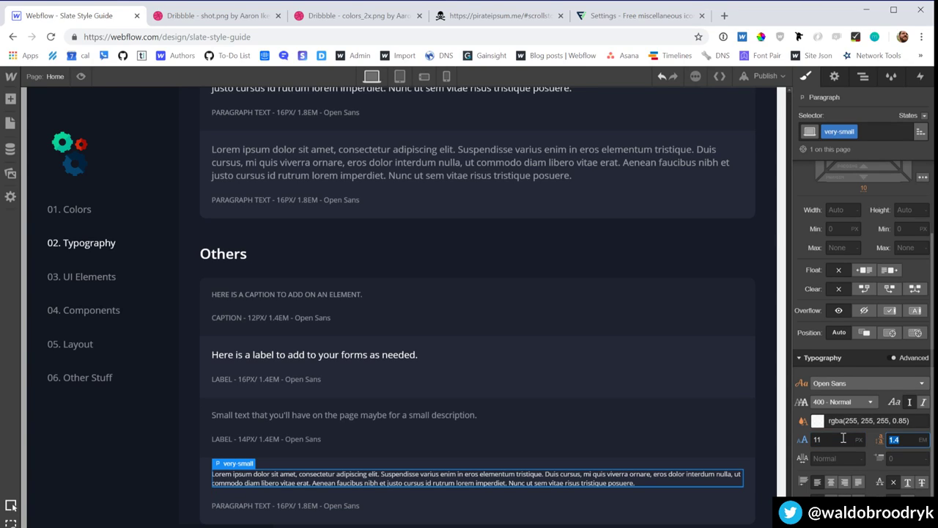
text(18)
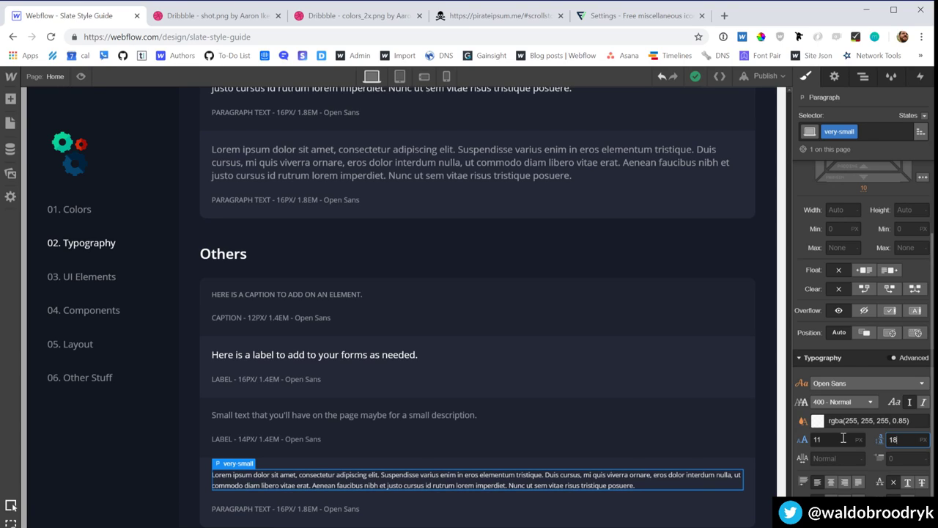
key(ctrl+a)
text(1.3)
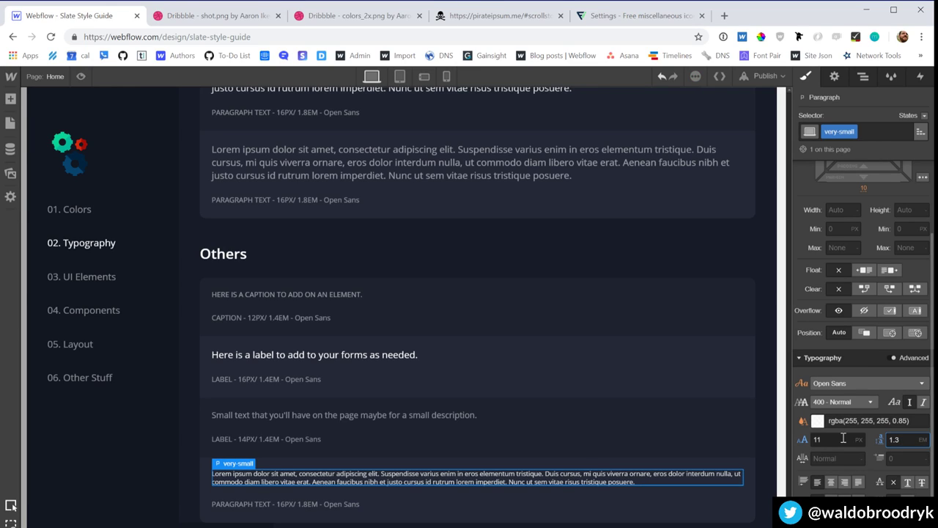
Step: Set the very-small class's line height to 1.6 em and reduce its white text colour's opacity to 0.55
key(Up)
key(Up)
key(Up)
key(Up)
key(Down)
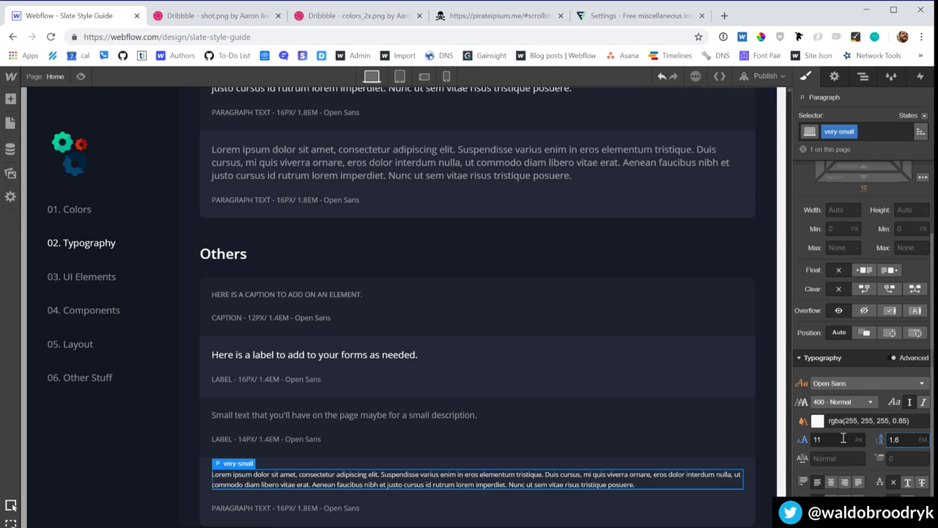
click(819, 421)
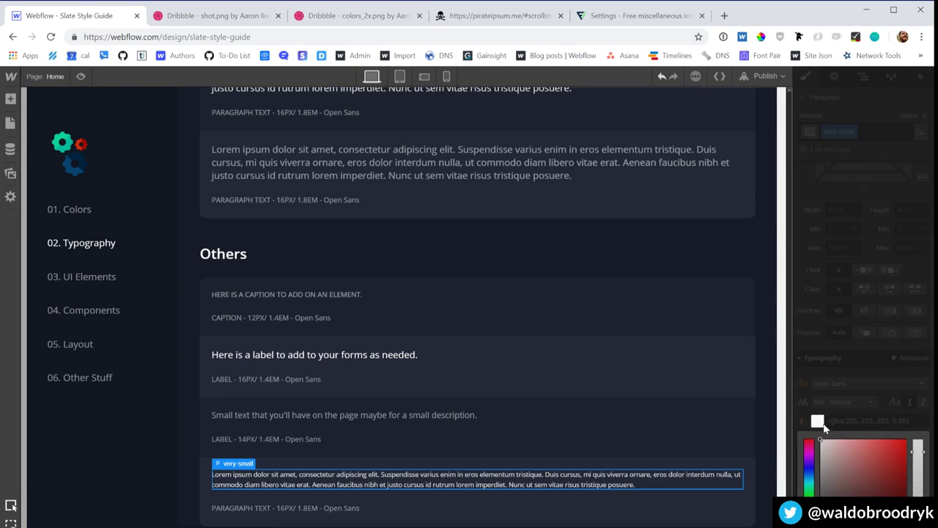
drag(912, 453, 913, 479)
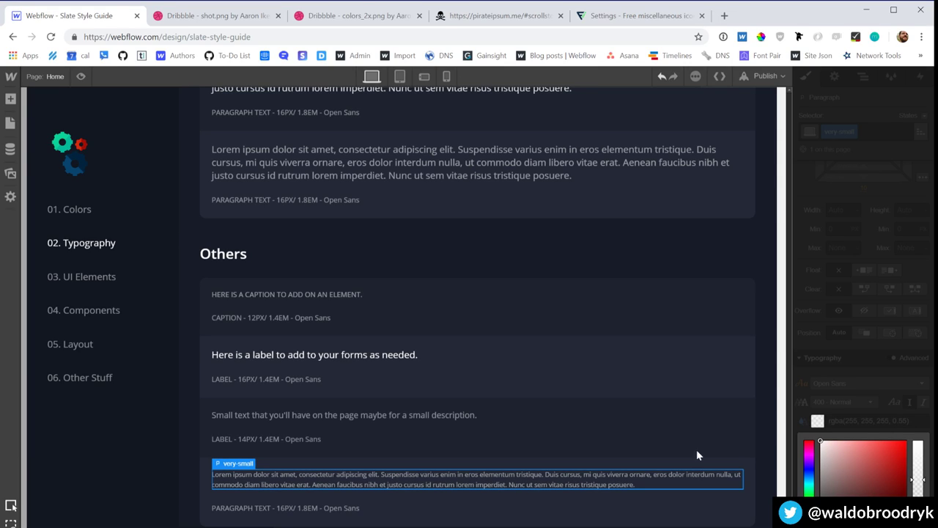
Step: Change the description under the small text sample to read "SMALL - 14PX/ 1.4EM - Open Sans"
click(474, 432)
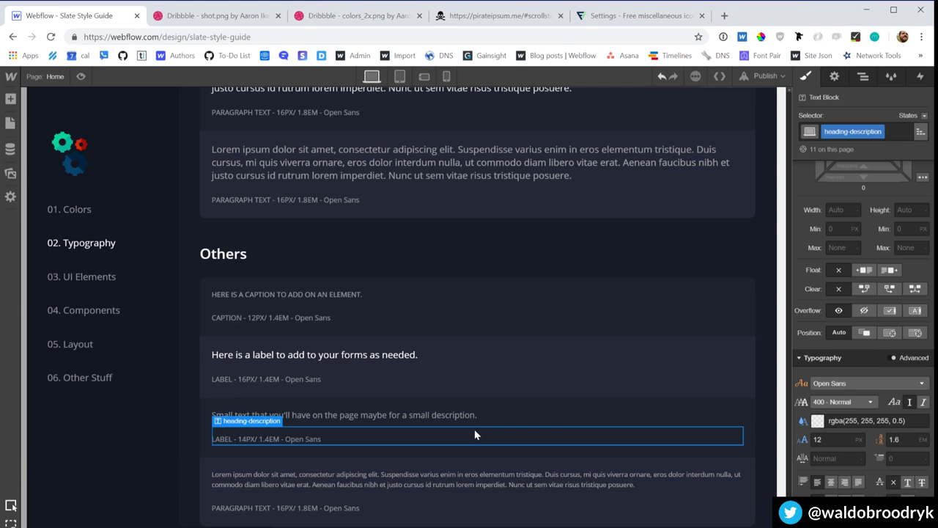
double_click(233, 437)
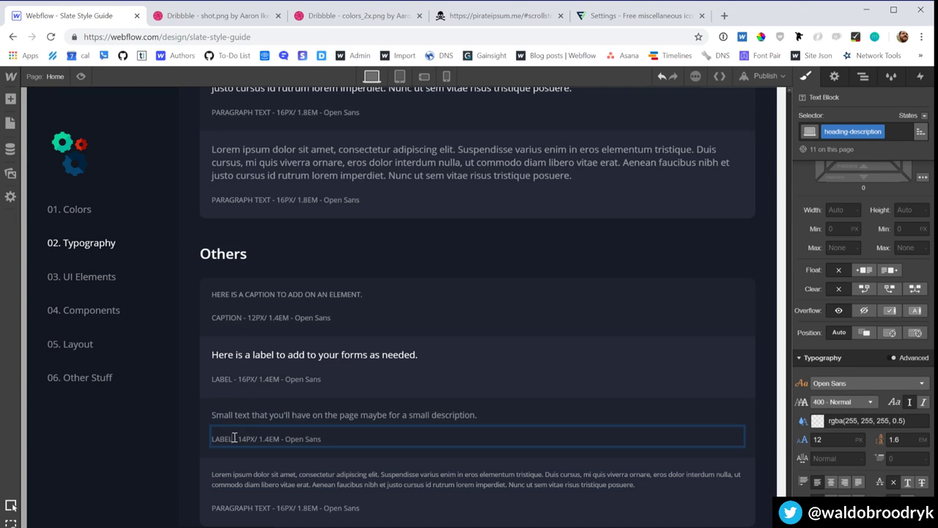
double_click(233, 438)
text(SMALL)
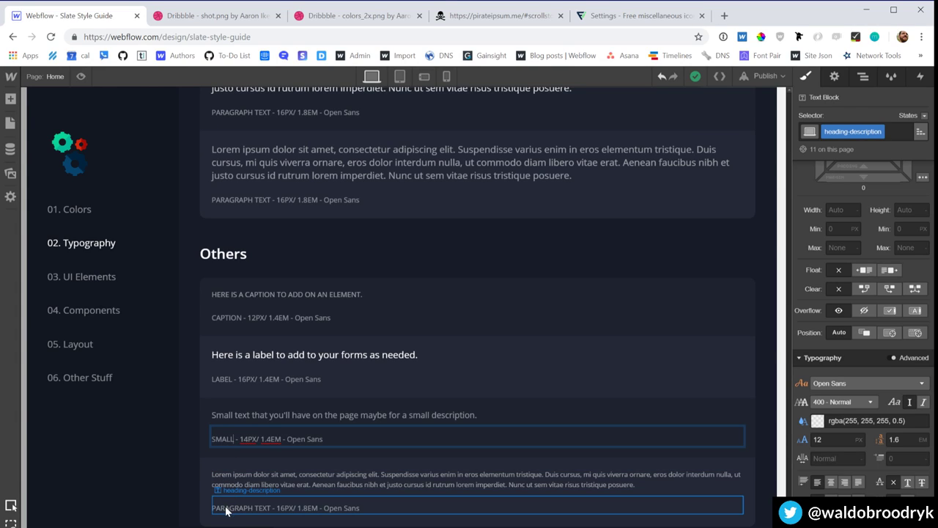
Step: Change the description under the very-small lorem ipsum text to read "VERY SMALL - 11PX/ 1.6EM - Open Sans"
click(226, 510)
double_click(272, 511)
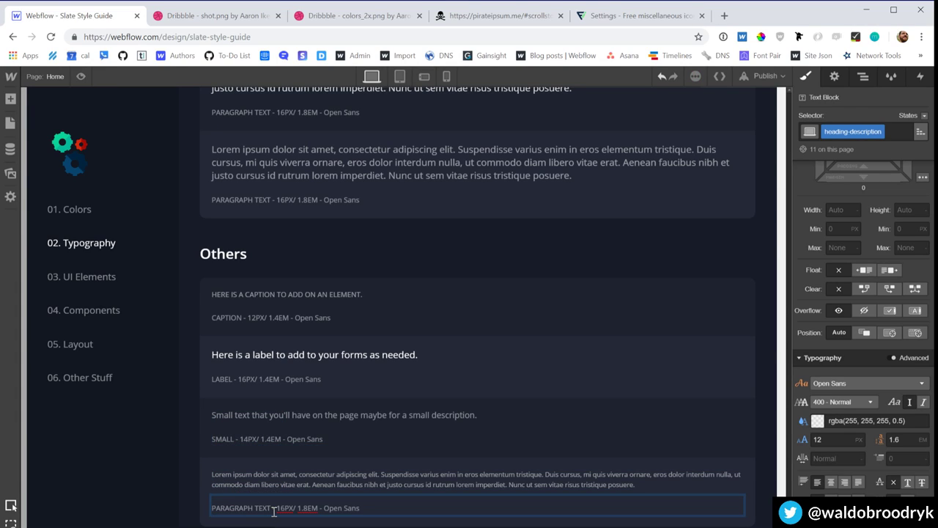
key(shift+Home)
text(VERY SMALL)
key(BackSpace)
text(1)
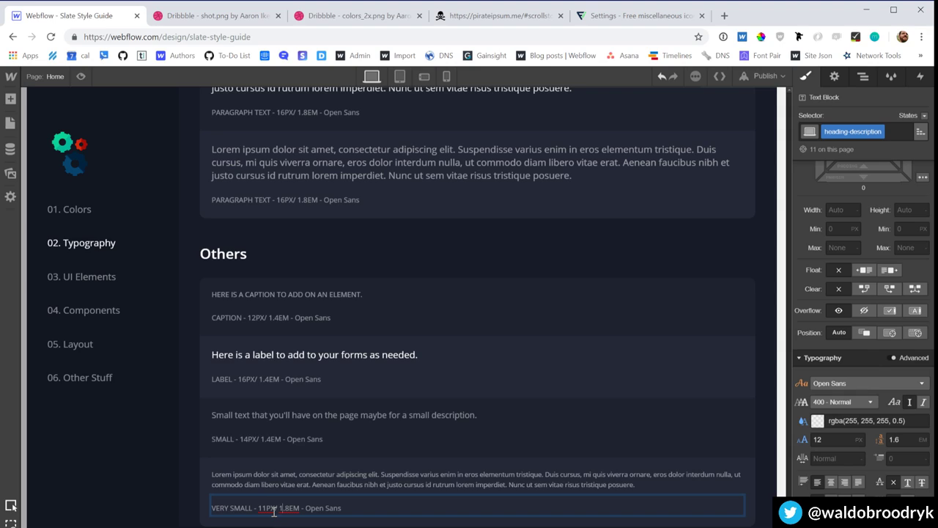
key(BackSpace)
text(6)
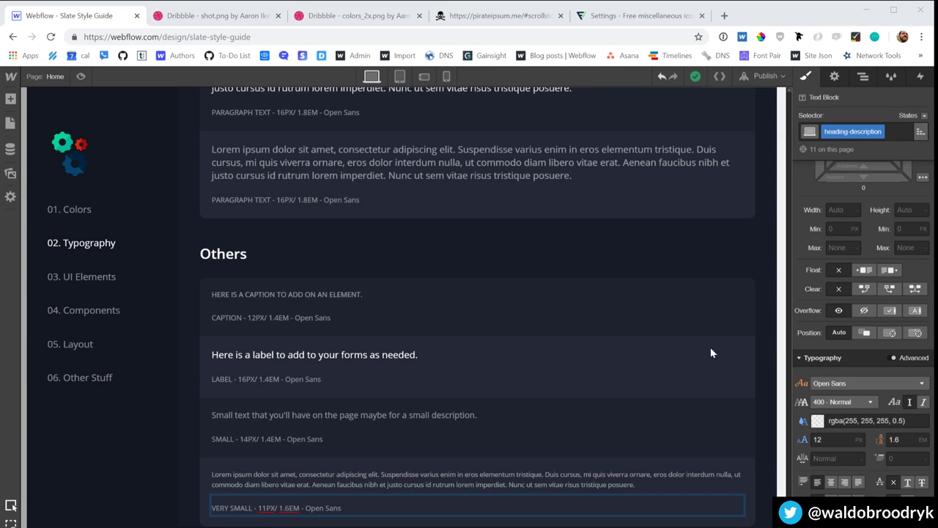
click(182, 370)
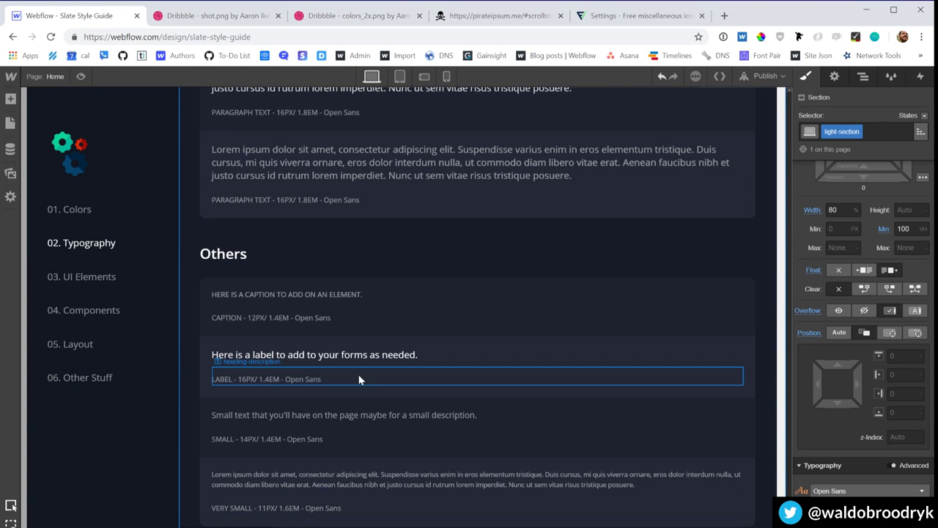
Step: Check the reference typography image below the Others block against the finished samples and delete the image
click(283, 489)
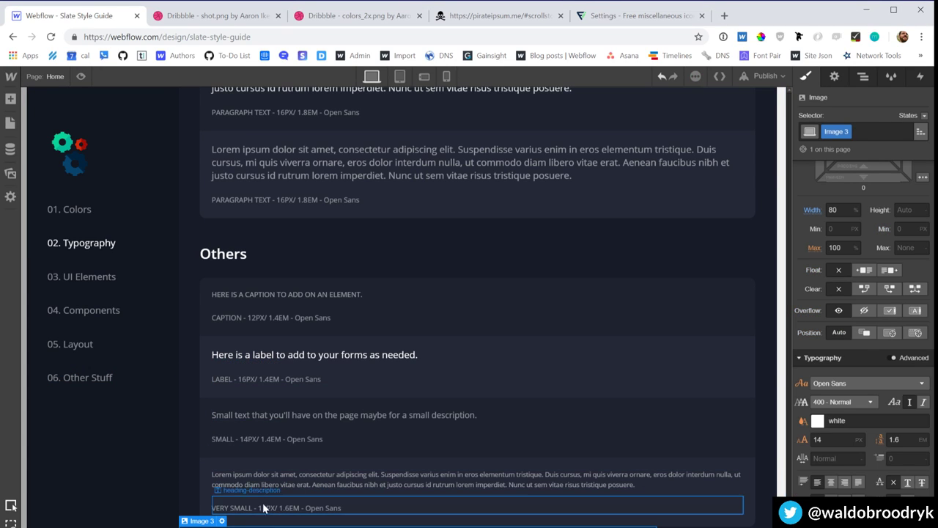
scroll(283, 488, down, 6)
scroll(280, 490, down, 2)
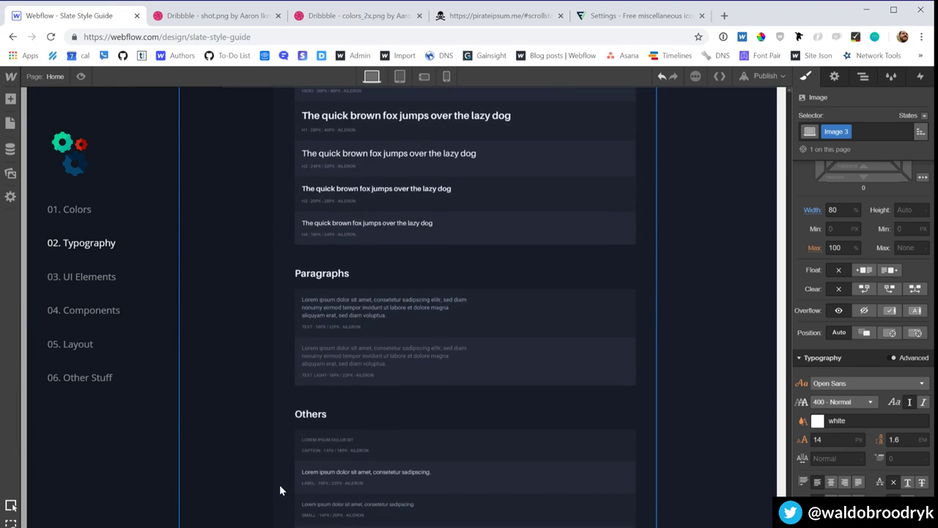
scroll(279, 485, up, 6)
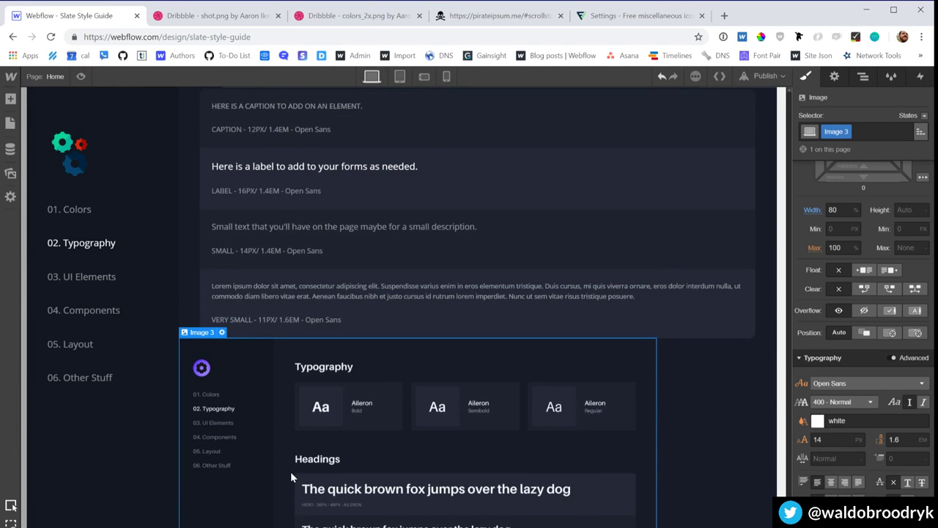
scroll(290, 471, up, 4)
click(290, 471)
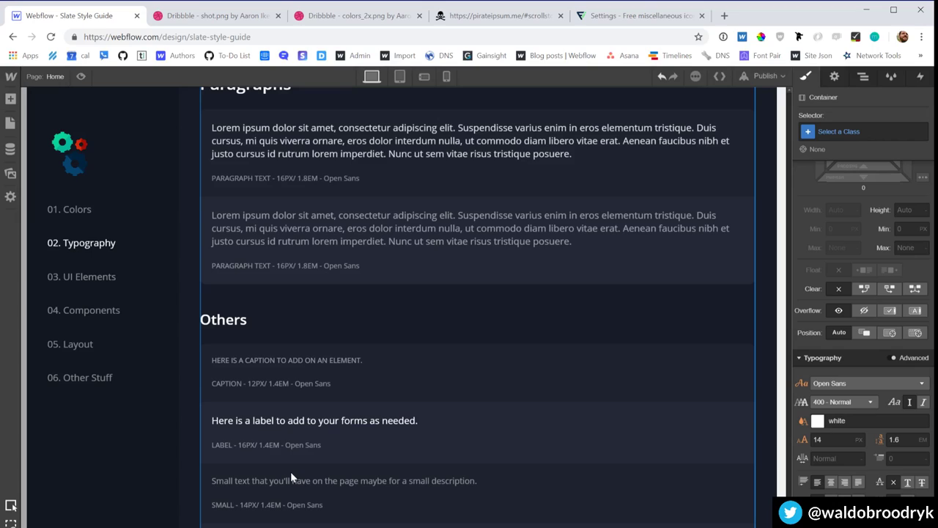
Step: Clear the light-section's minimum height and set its bottom padding to 75 px
click(189, 458)
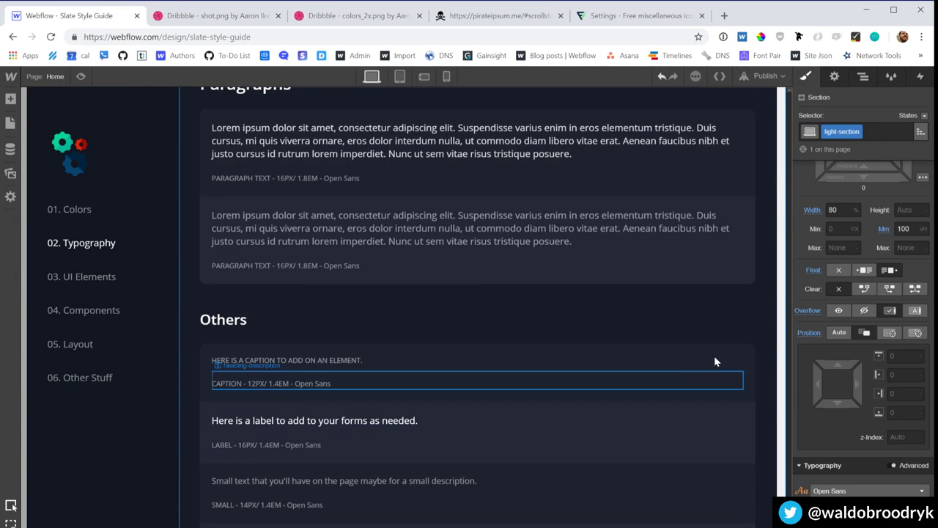
click(884, 229)
click(879, 249)
scroll(869, 294, up, 2)
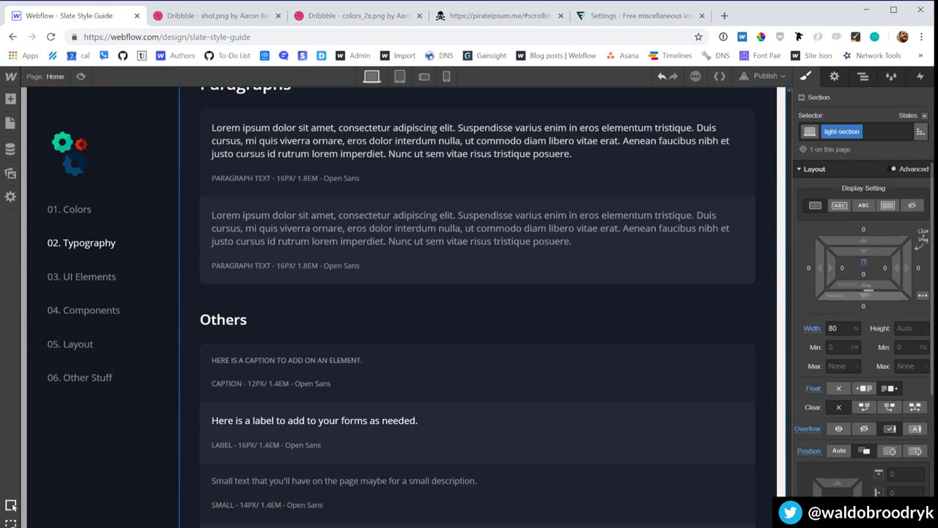
click(862, 276)
text(7)
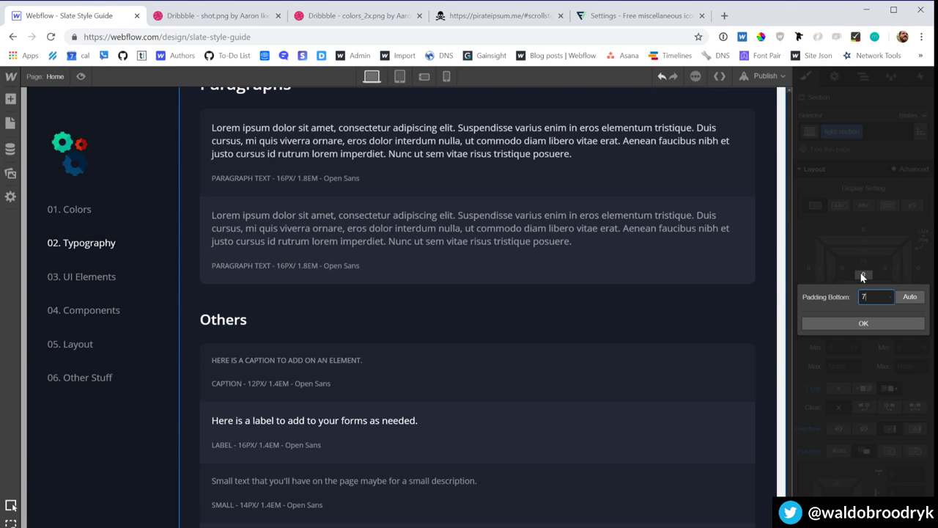
text(5px)
key(Return)
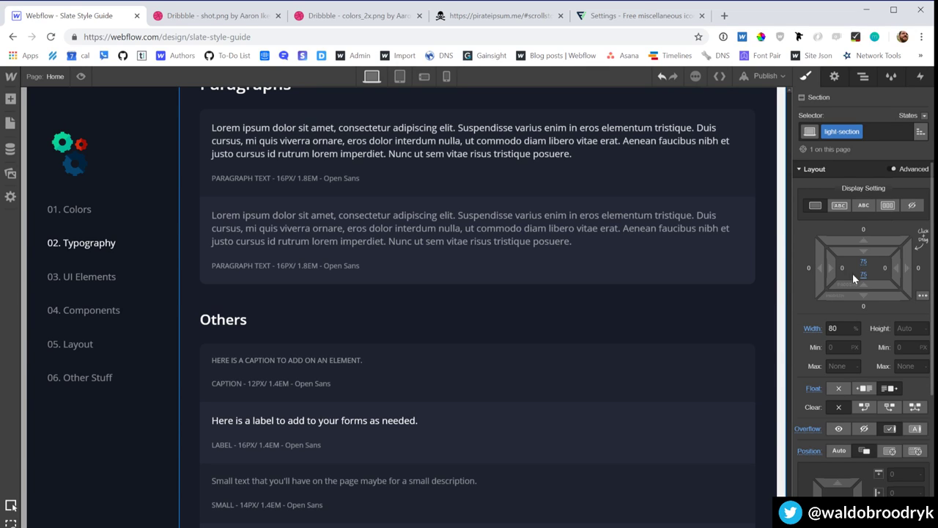
Step: Set the light-section's overflow to Auto and check the Typography section from its title to the Others block
scroll(638, 407, down, 1)
scroll(638, 407, up, 10)
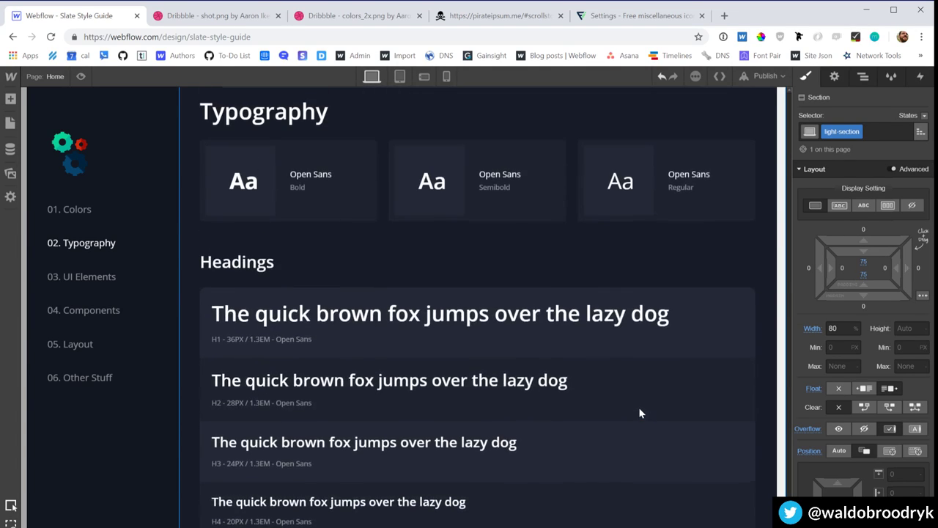
click(909, 431)
scroll(656, 401, down, 9)
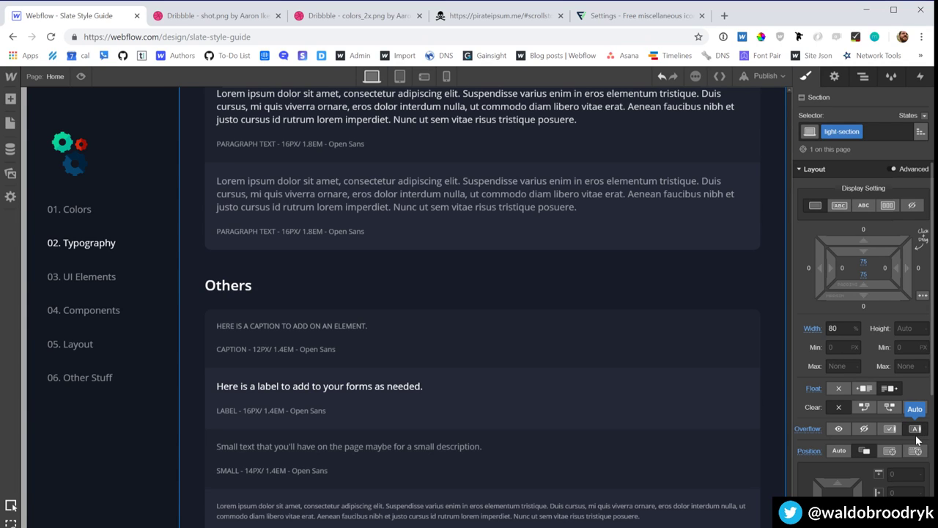
scroll(532, 425, up, 4)
scroll(535, 428, up, 2)
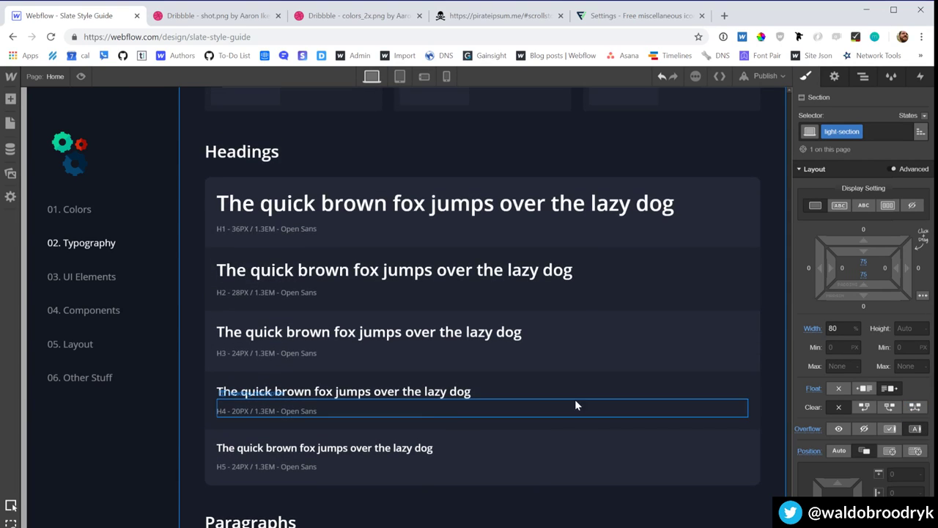
scroll(431, 475, down, 3)
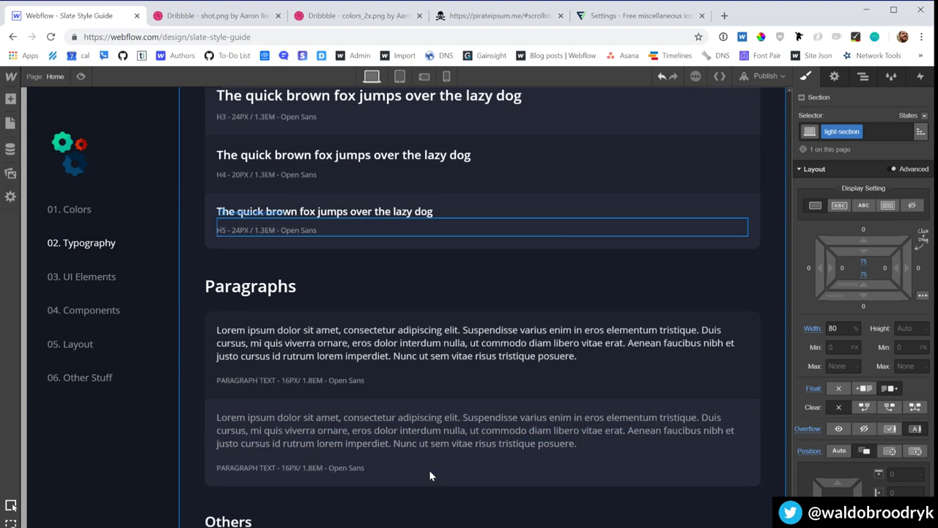
scroll(430, 476, down, 3)
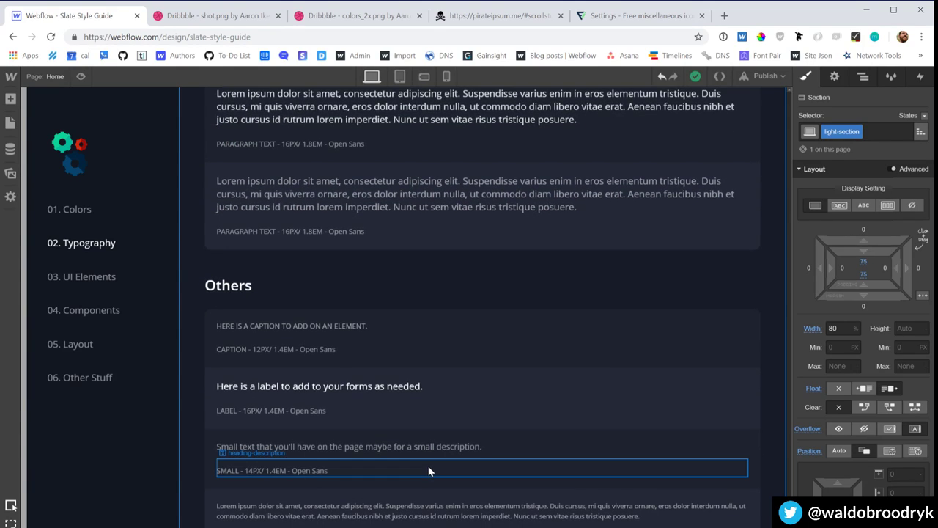
scroll(430, 476, up, 6)
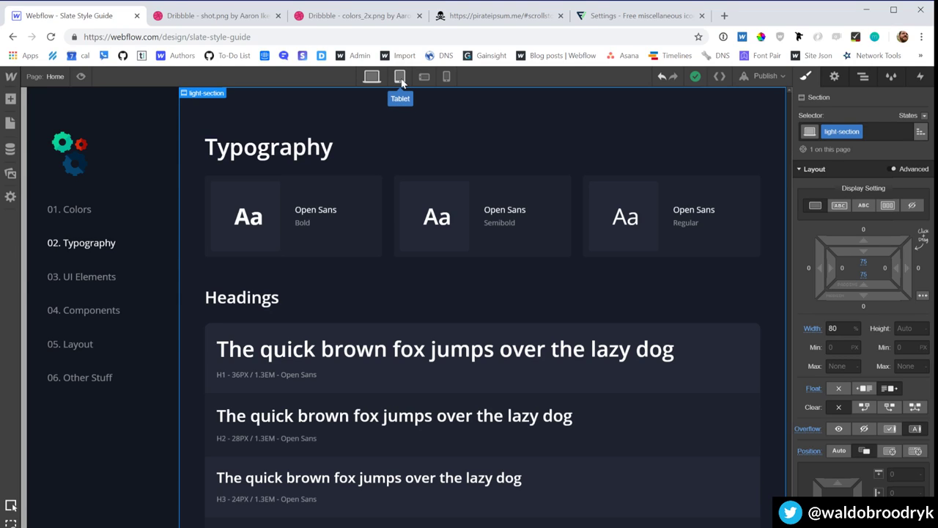
Step: In the tablet view, set the side-panel's width to 100% and its flex layout to horizontal
click(401, 78)
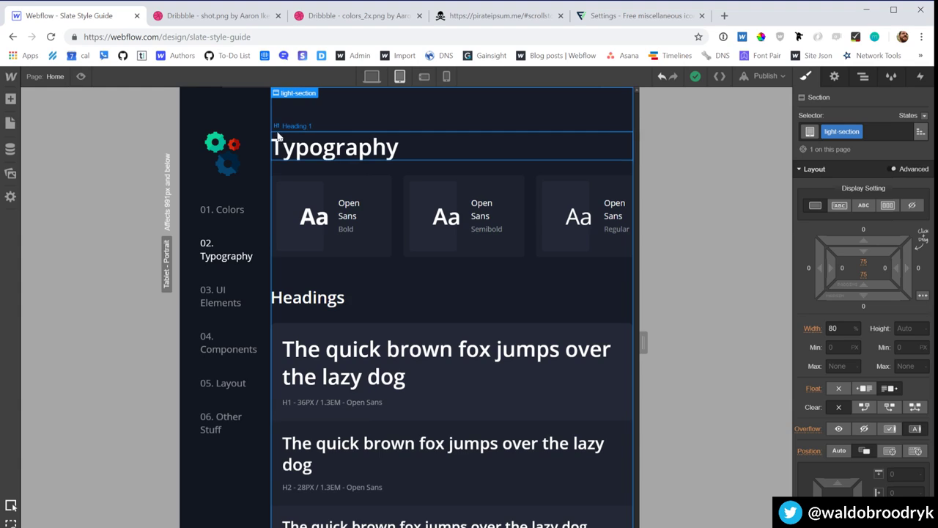
click(259, 115)
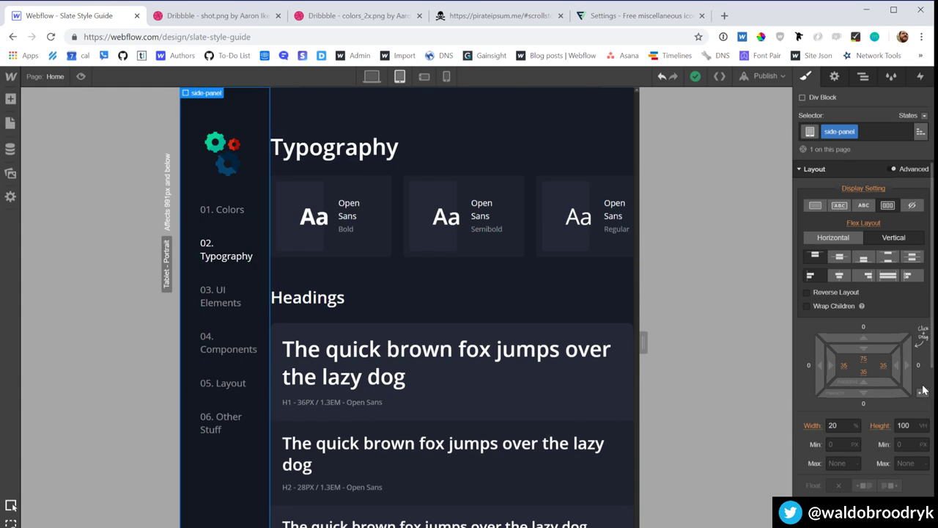
click(847, 425)
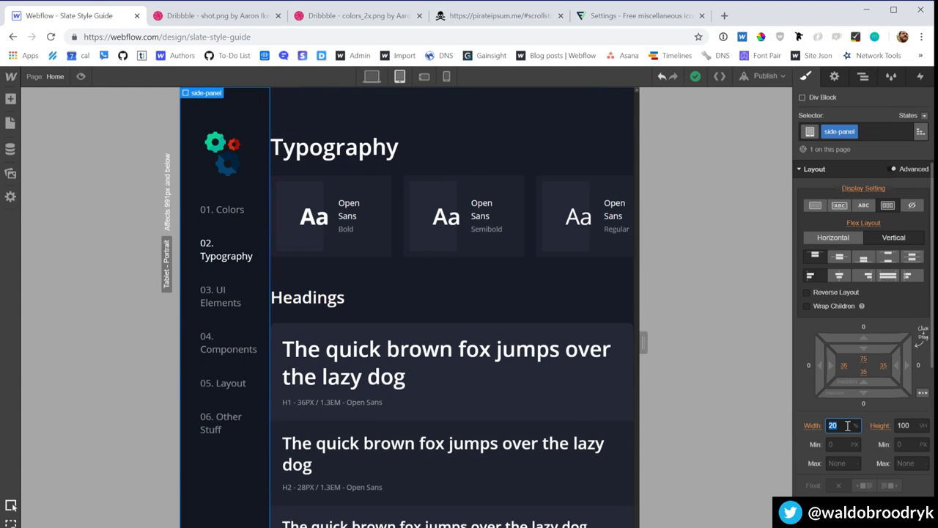
key(Return)
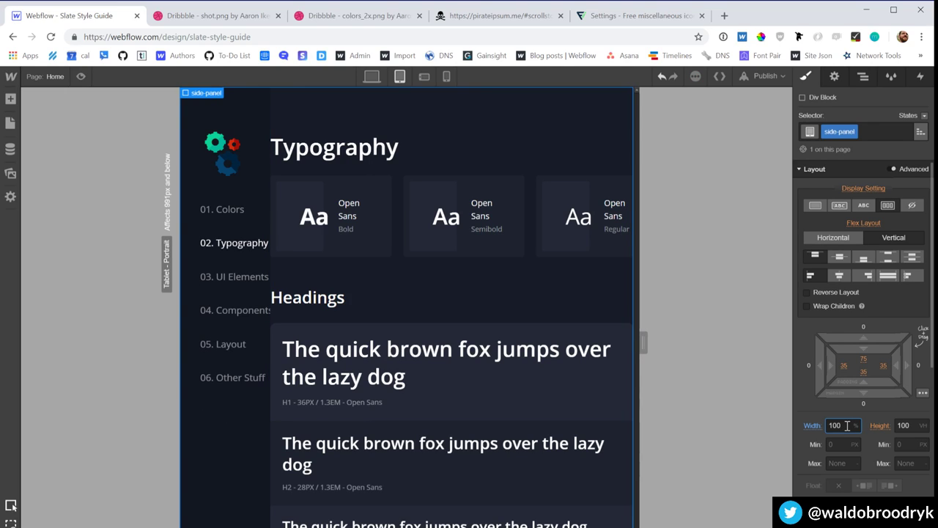
click(833, 237)
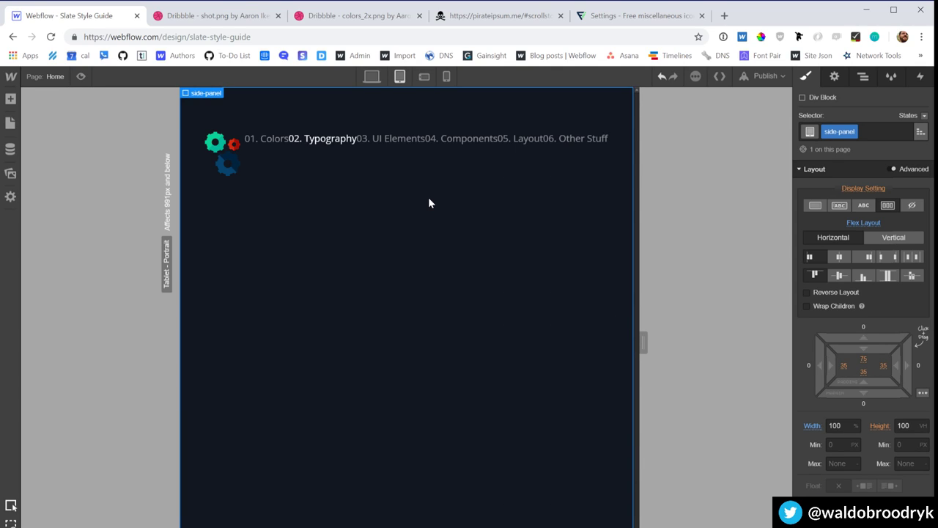
Step: For tablet, give the light-section no float, 100% width, clear left and visible overflow
click(429, 203)
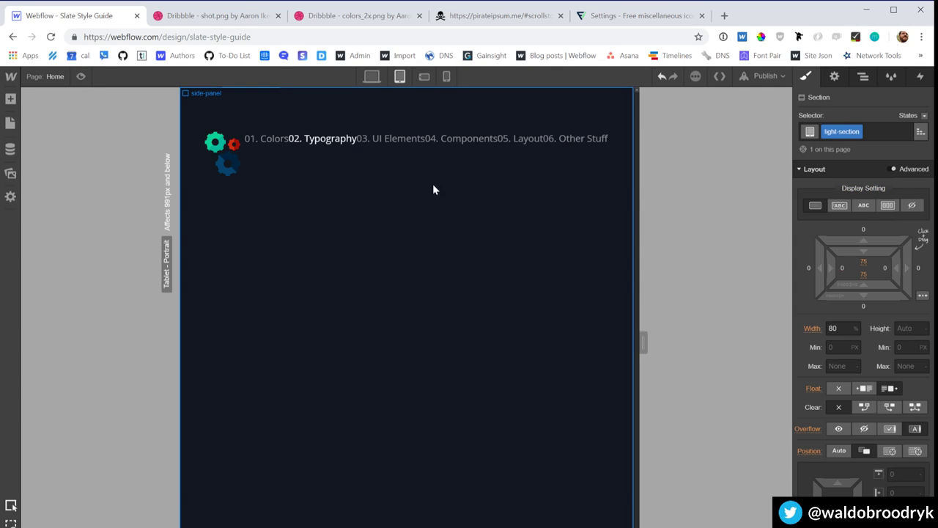
click(839, 389)
click(840, 329)
text(100)
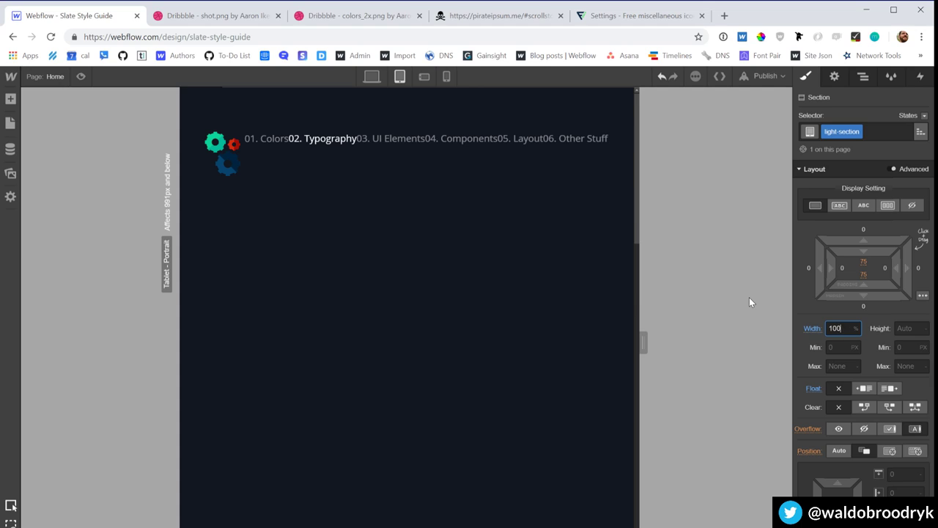
click(859, 406)
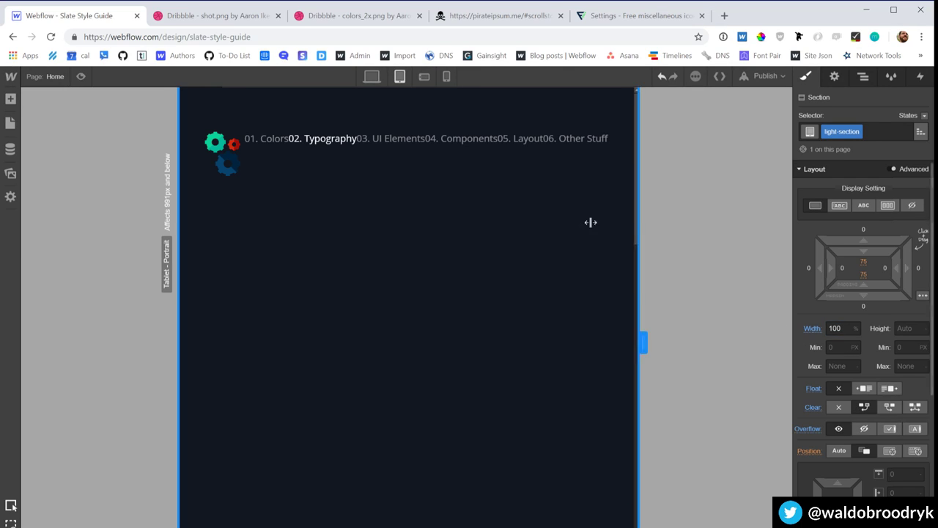
Step: Try an auto height on the tablet side-panel, and set its height to 210 px instead
click(452, 235)
key(z)
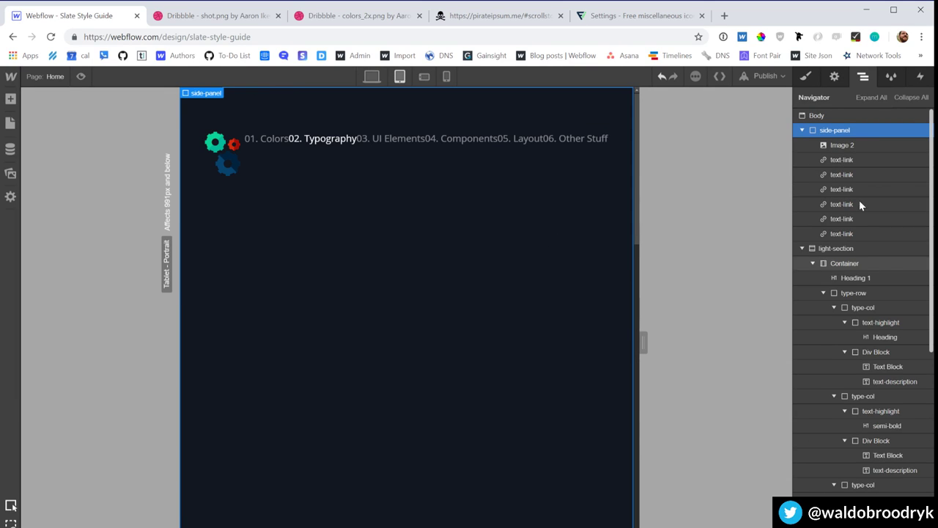
key(s)
click(901, 423)
text(2)
text(uto)
key(Return)
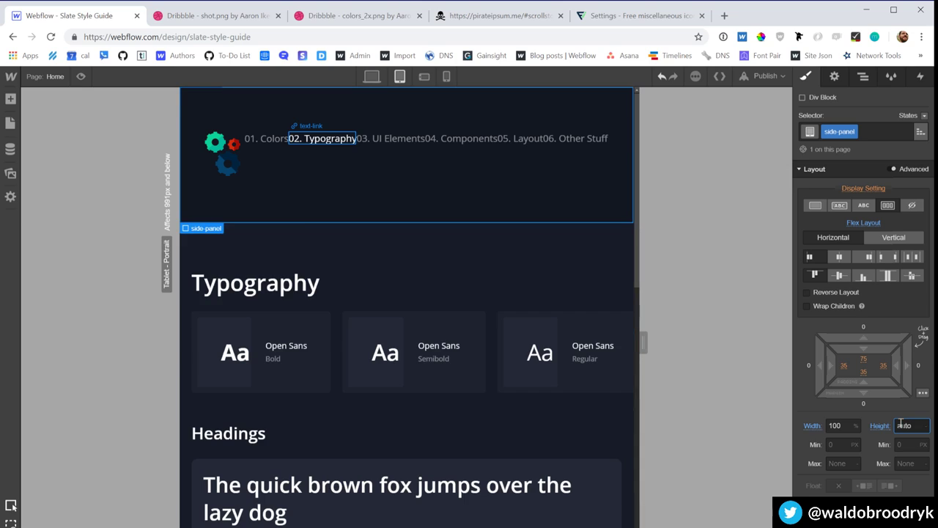
text(200)
key(shift+Up)
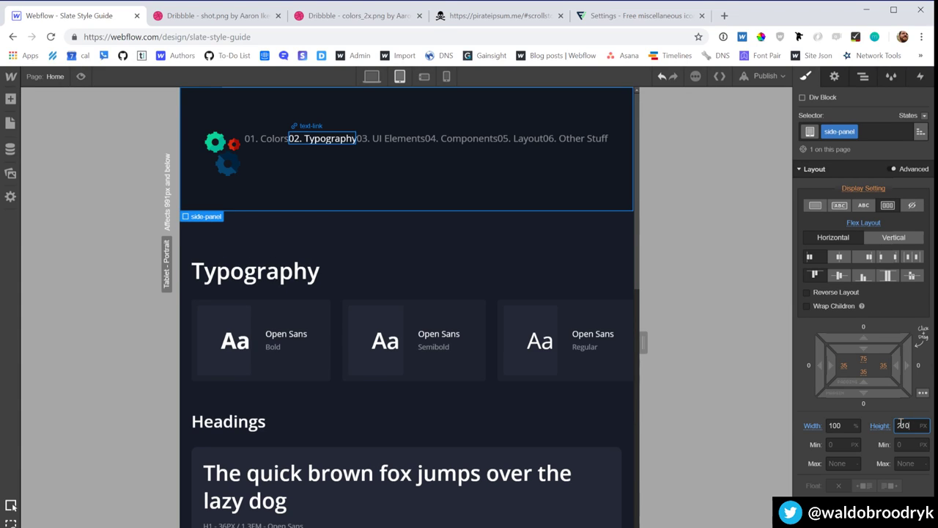
Step: Give the side-panel's text-link class a right margin of 50 px in the tablet view
click(269, 142)
click(919, 340)
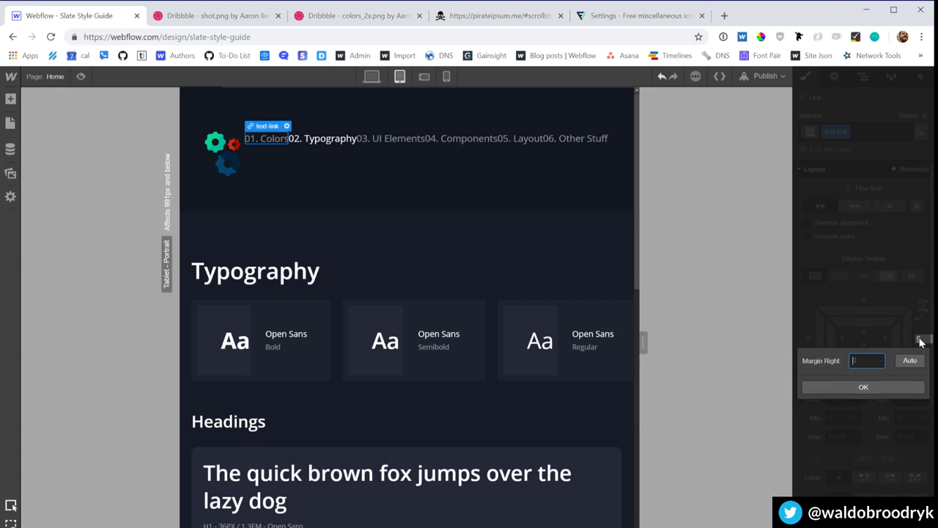
text(50)
key(Return)
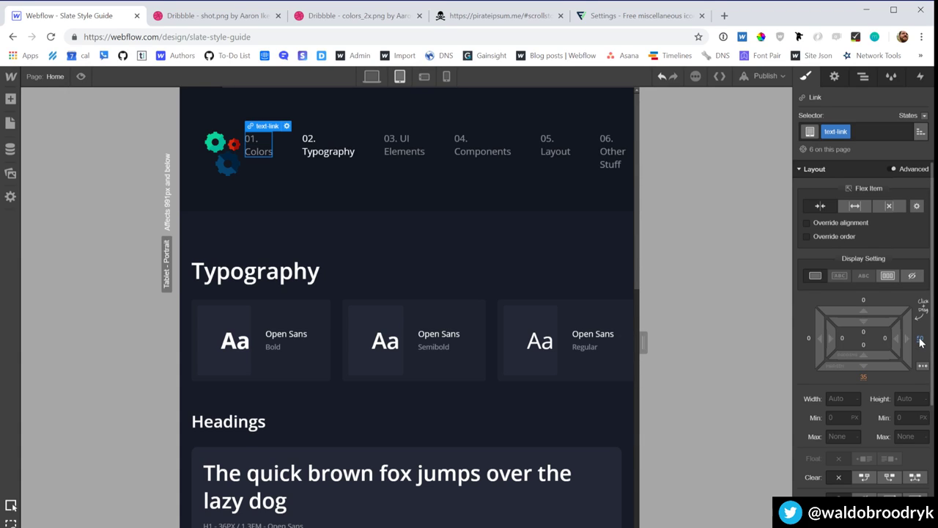
Step: Set the tablet side-panel's padding to 26 px on all sides and its height to auto
click(518, 194)
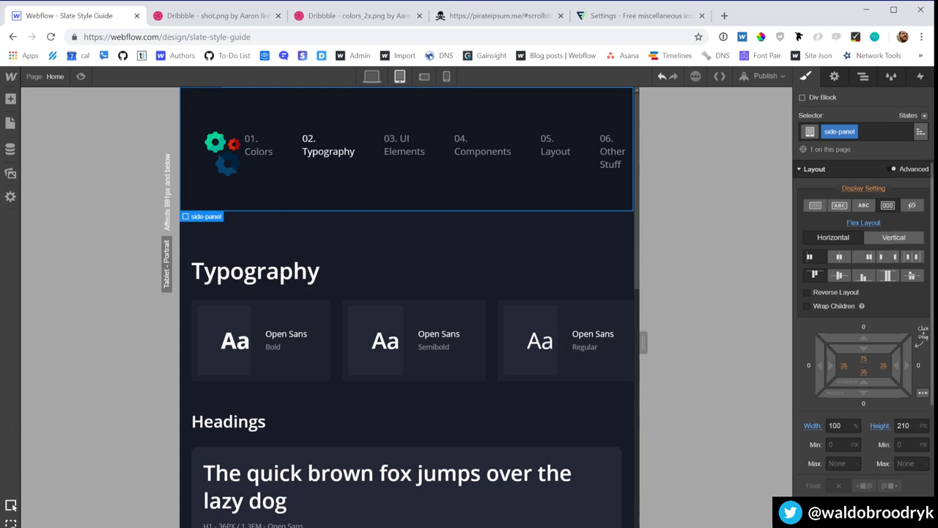
drag(831, 368, 812, 369)
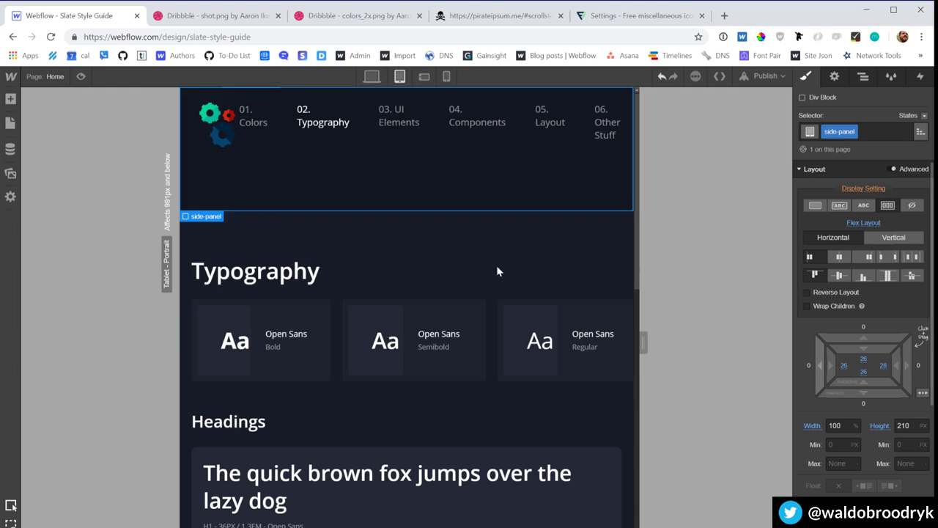
click(912, 427)
text(auto)
key(Return)
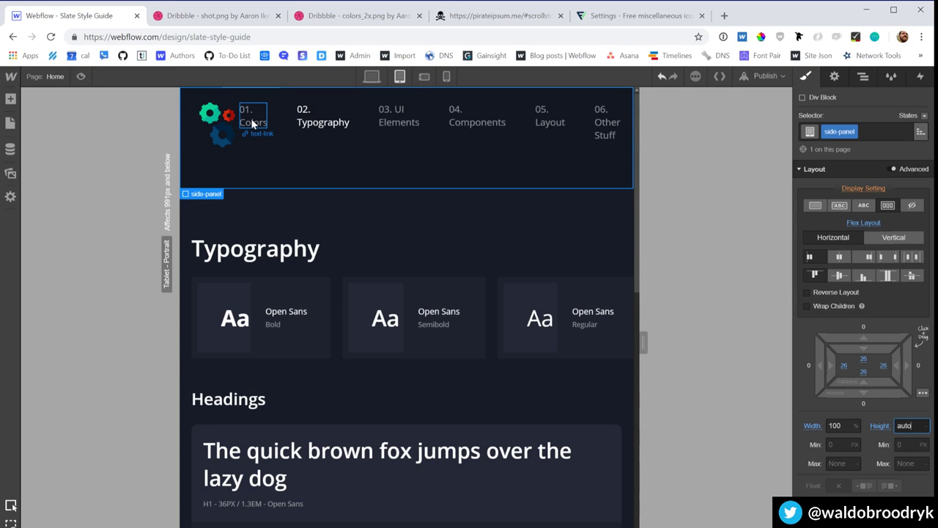
Step: For tablet, set the gear logo image's bottom margin to 0 and its right margin to 10 px
click(208, 132)
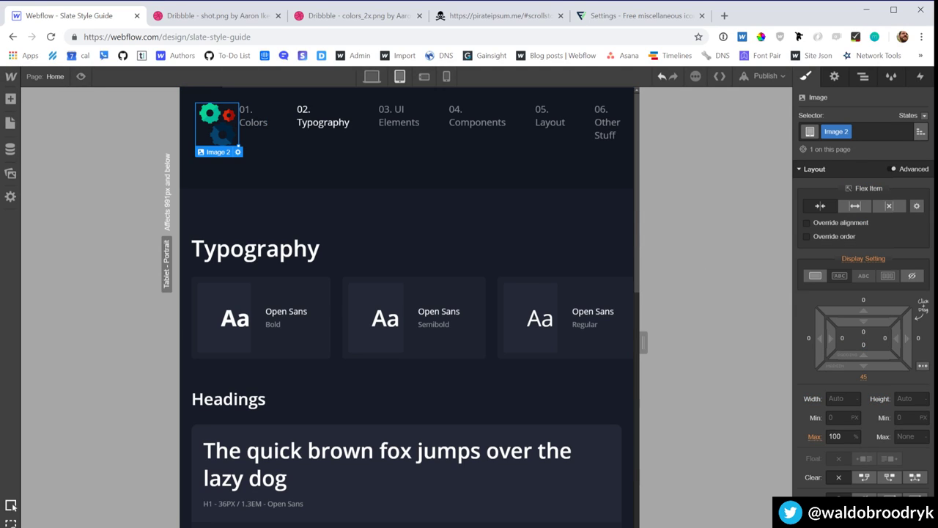
click(843, 399)
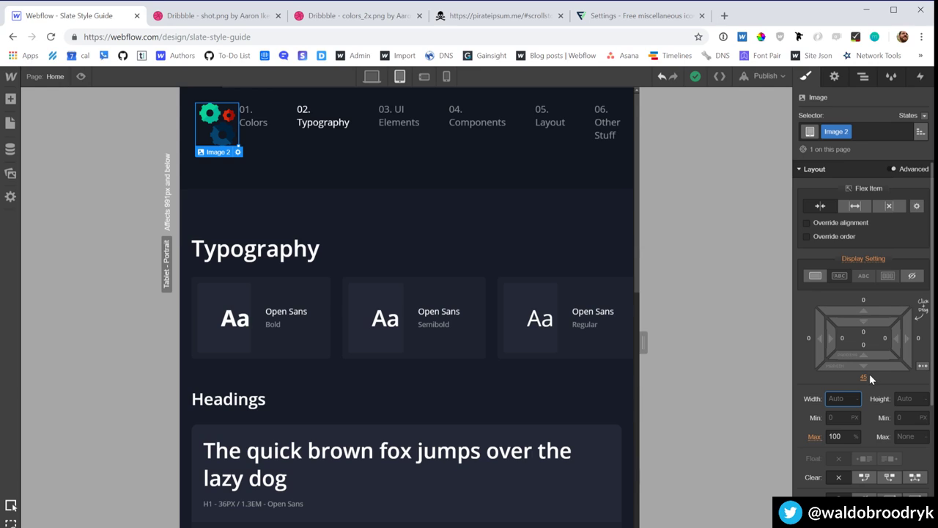
click(870, 377)
text(0)
key(Return)
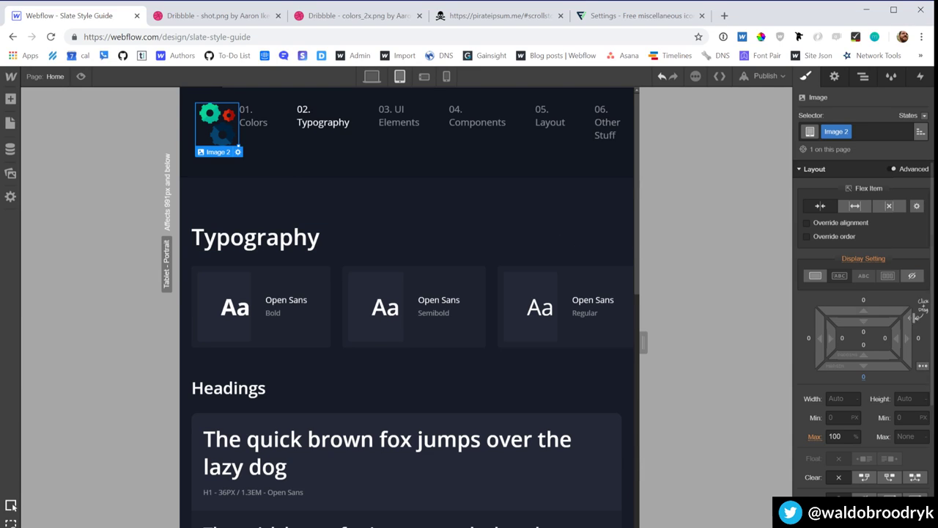
click(663, 79)
click(672, 77)
click(919, 338)
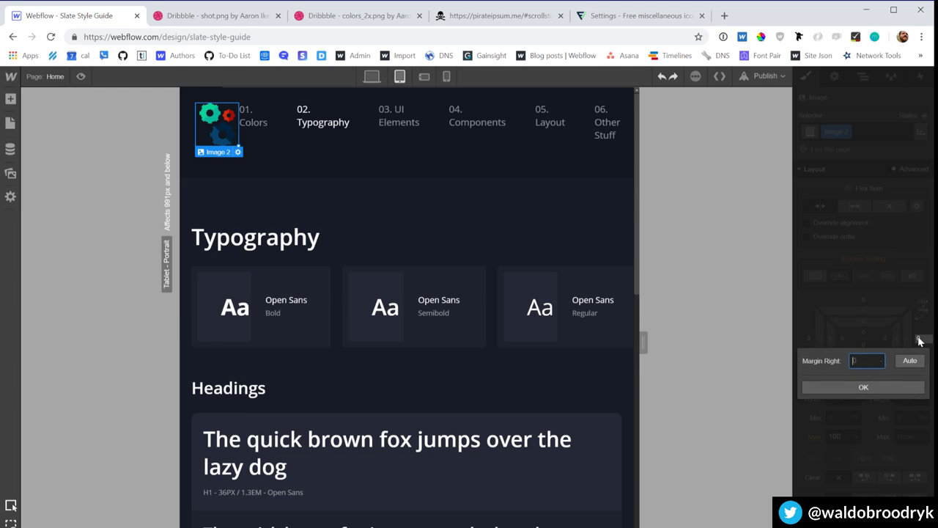
text(10)
key(Return)
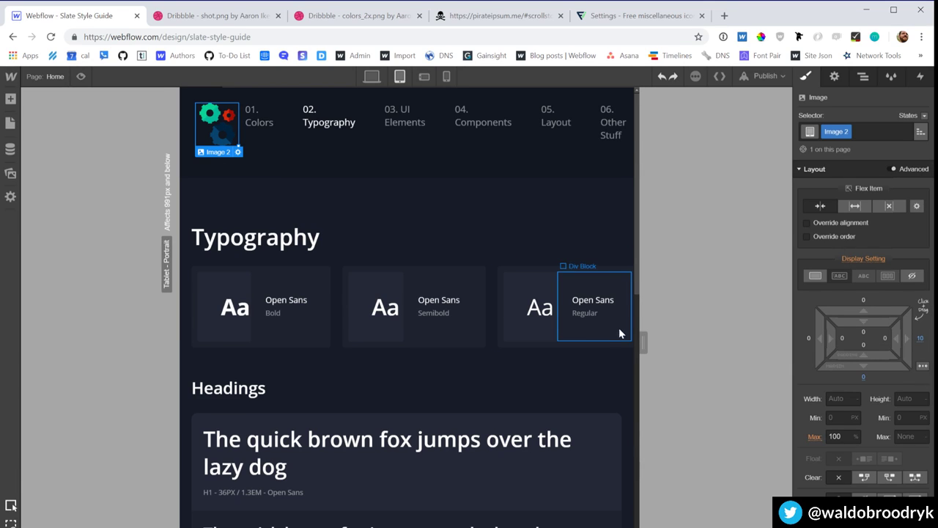
Step: Set the padding of the text-highlight boxes in the type-row to 20 px on all sides for tablet
click(564, 359)
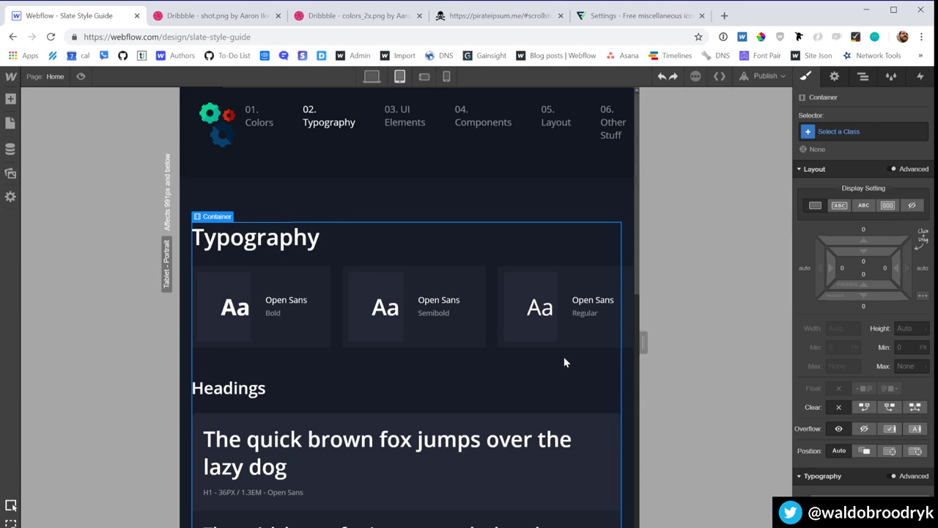
key(Down)
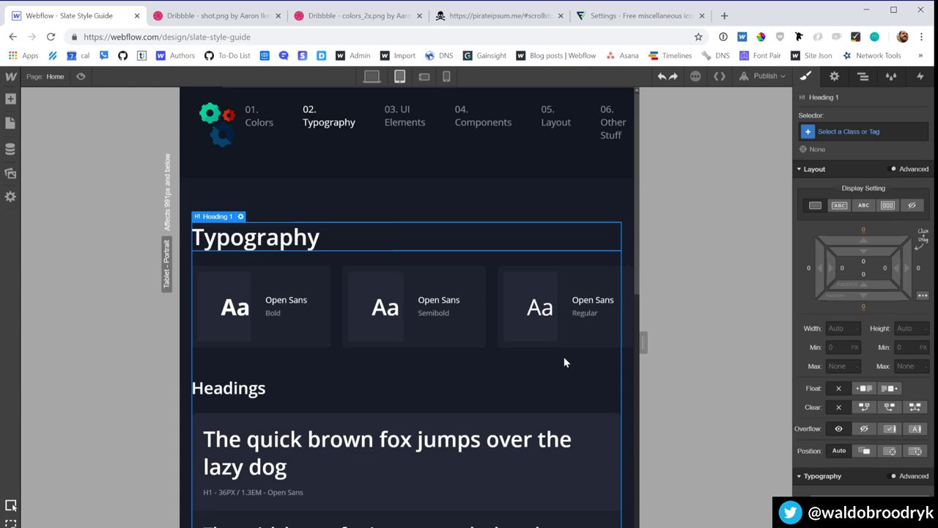
key(Down)
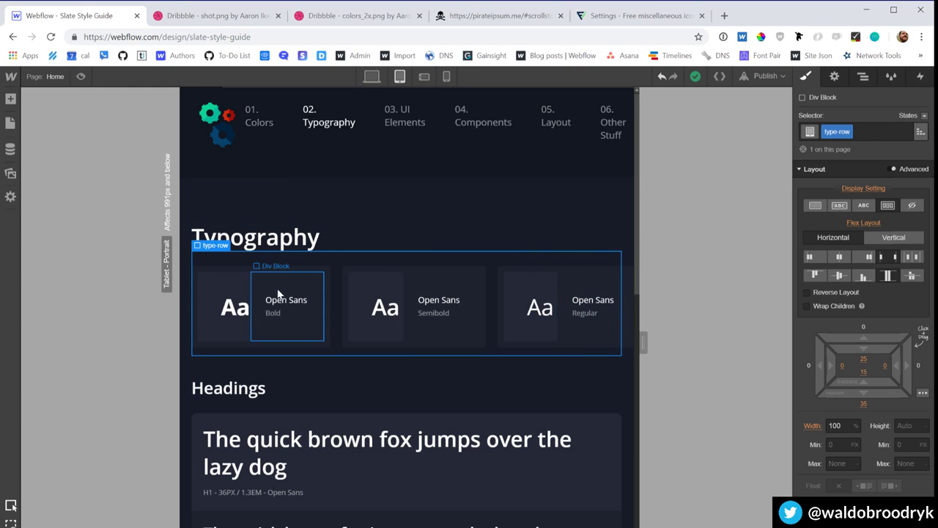
click(207, 288)
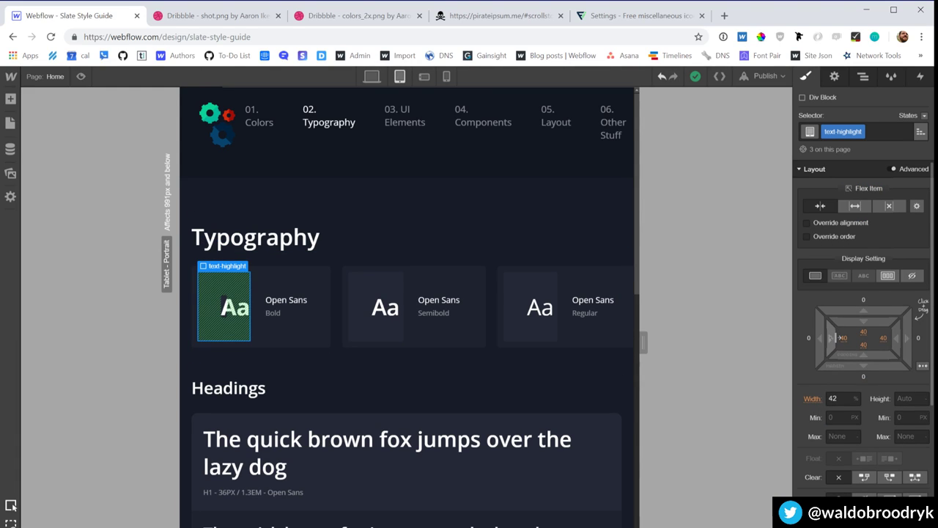
drag(844, 338, 795, 338)
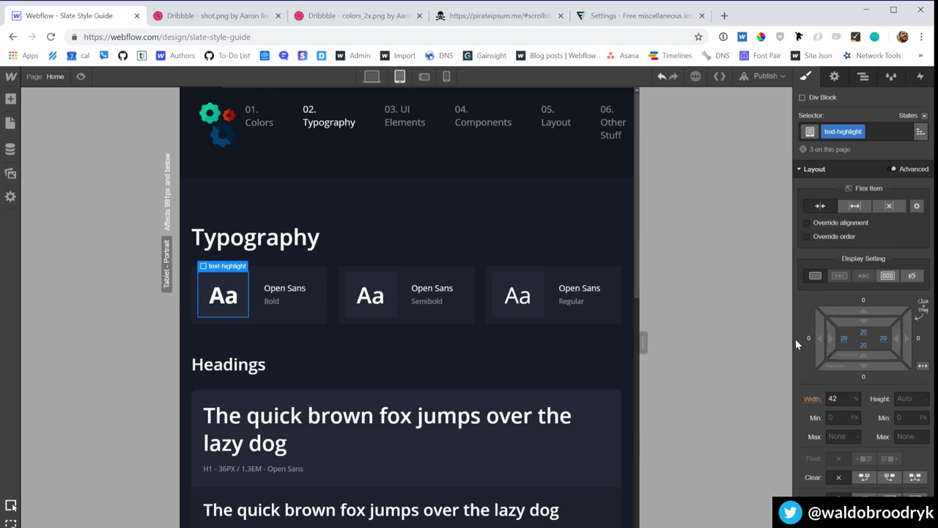
Step: Check the tablet page down to the Others block, and set the side-panel's padding to 25 px top and bottom and 0 left and right
scroll(465, 352, down, 1)
scroll(464, 358, down, 3)
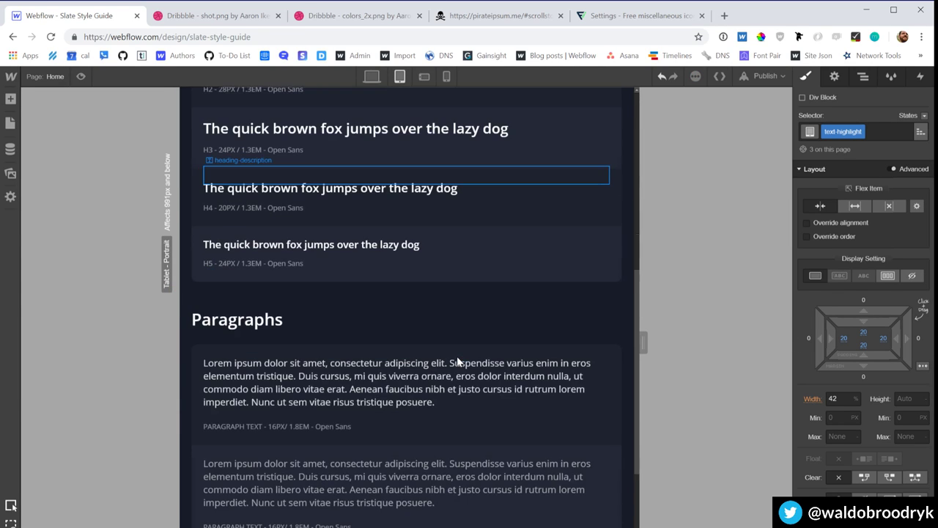
scroll(457, 355, down, 2)
scroll(454, 356, down, 2)
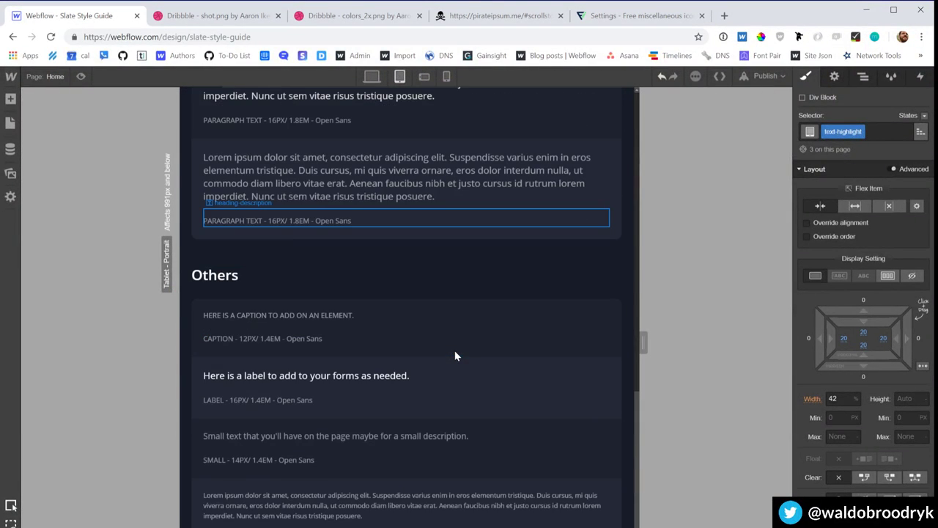
scroll(454, 356, up, 8)
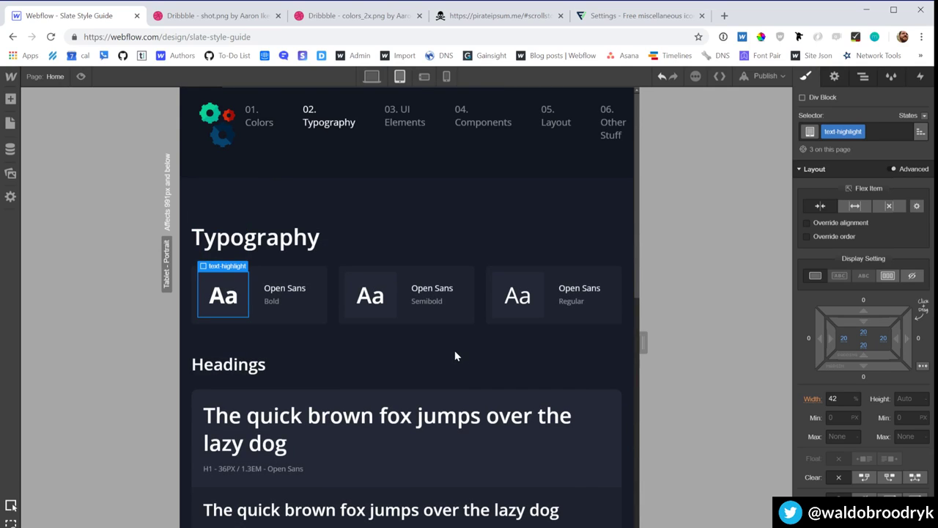
click(496, 156)
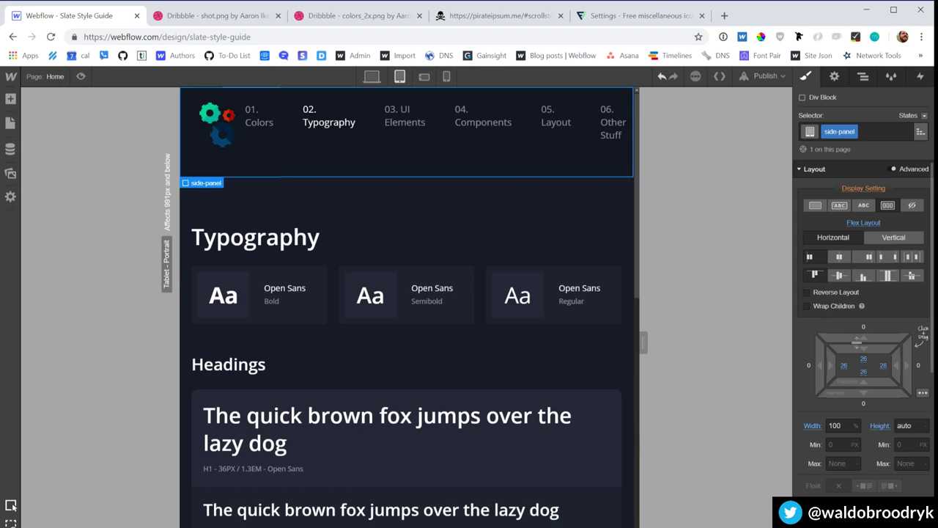
drag(837, 373, 784, 367)
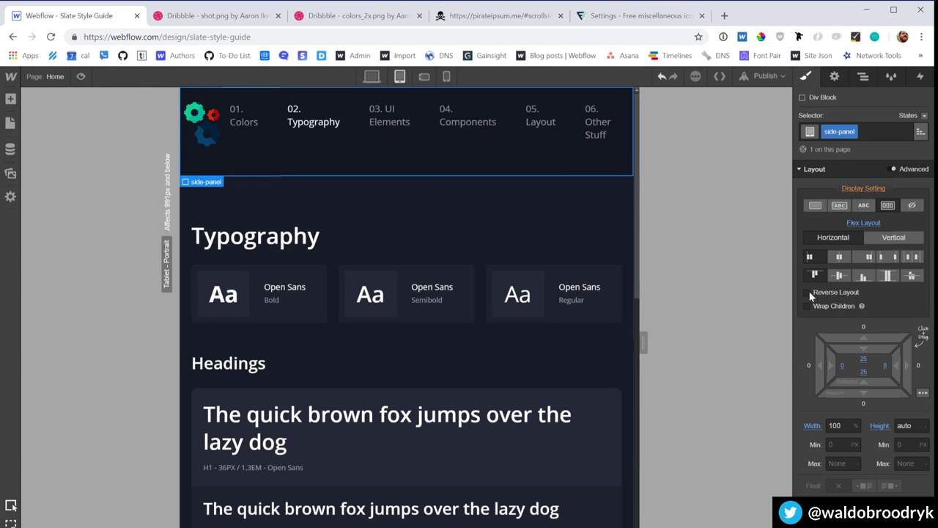
Step: Try centred justify and align on the side-panel, return both to start, and set its left and right padding to 10 px
click(839, 261)
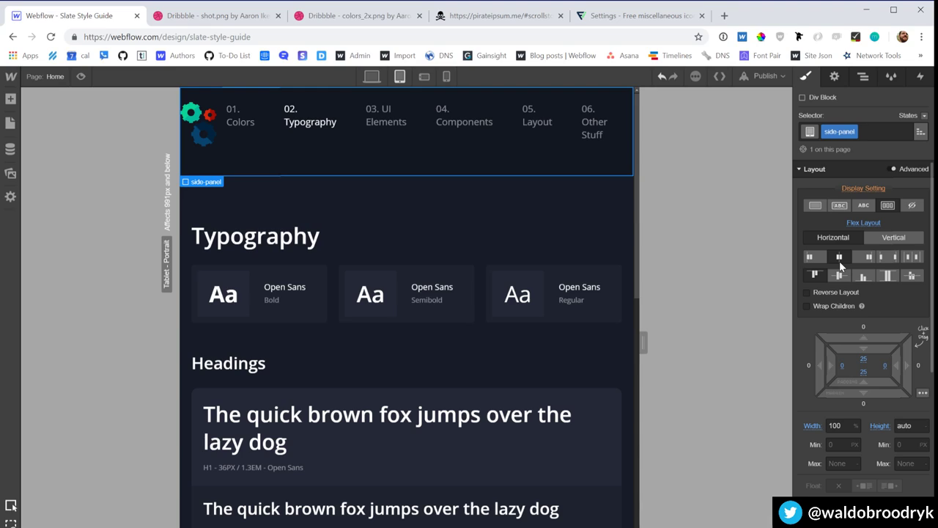
click(840, 276)
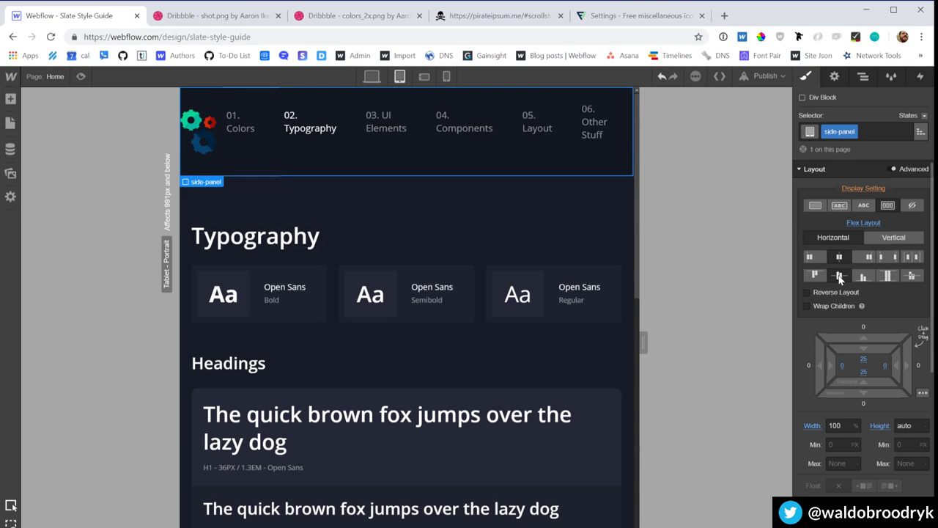
click(816, 275)
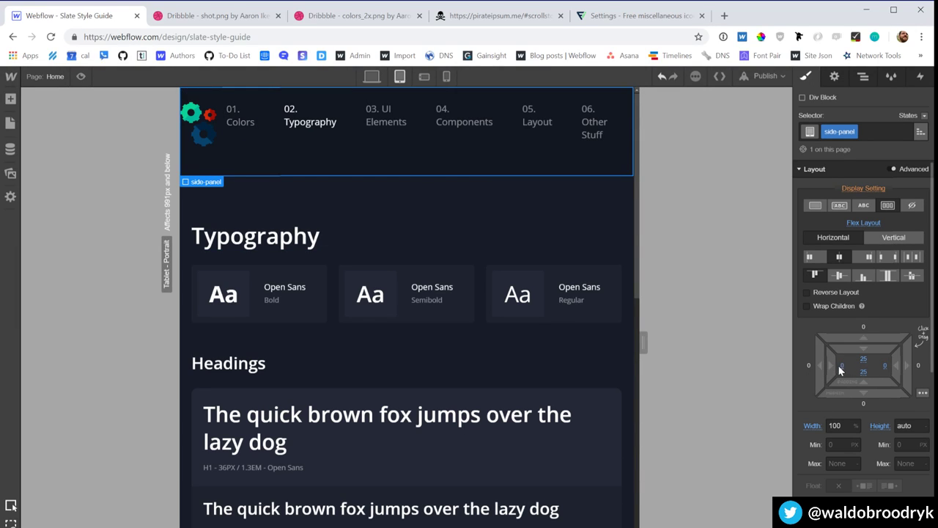
drag(834, 364, 850, 365)
click(810, 258)
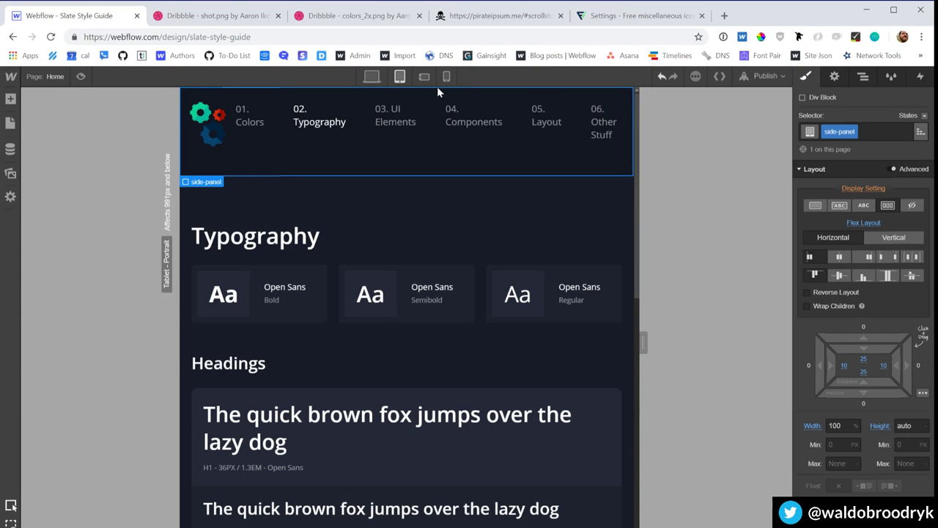
Step: Set the light-section's top and bottom padding to 25 px for tablet
click(421, 192)
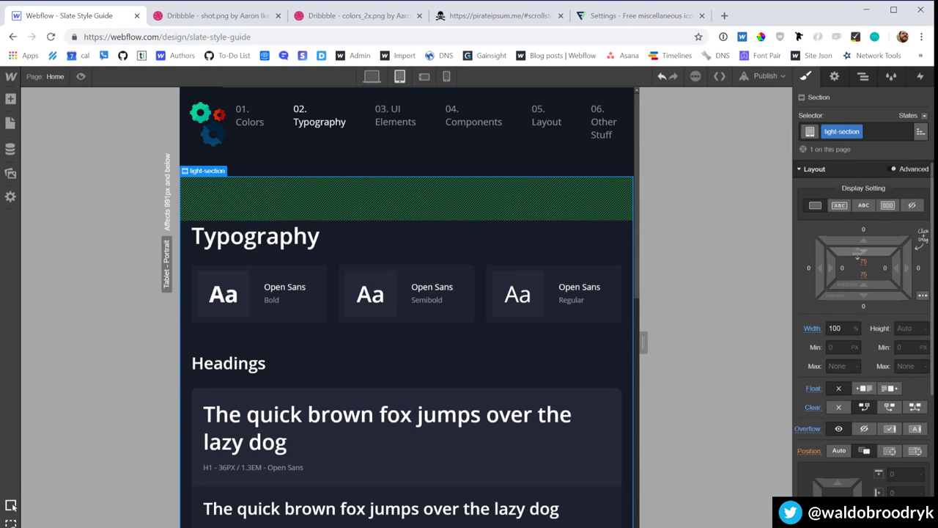
drag(857, 257, 853, 166)
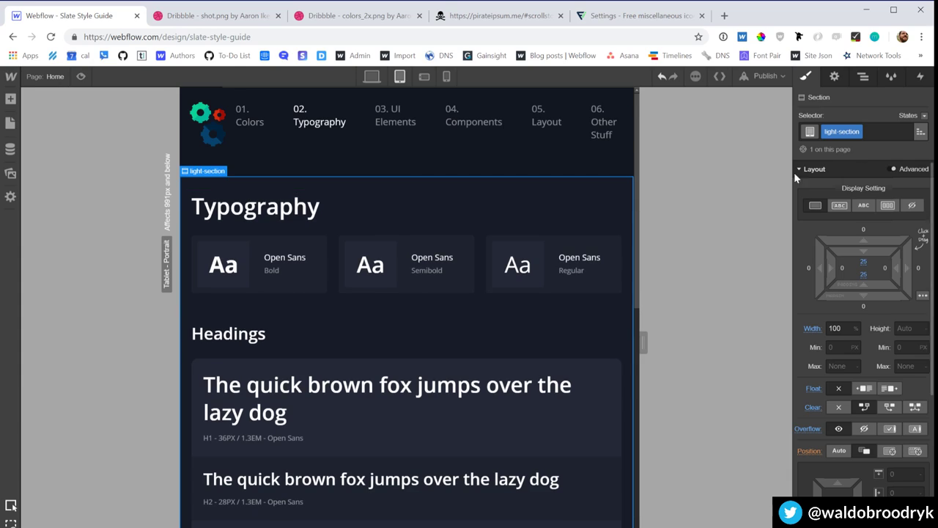
Step: In the Phone - Landscape view, set the text-highlight boxes' padding to 9 px on all sides
click(423, 79)
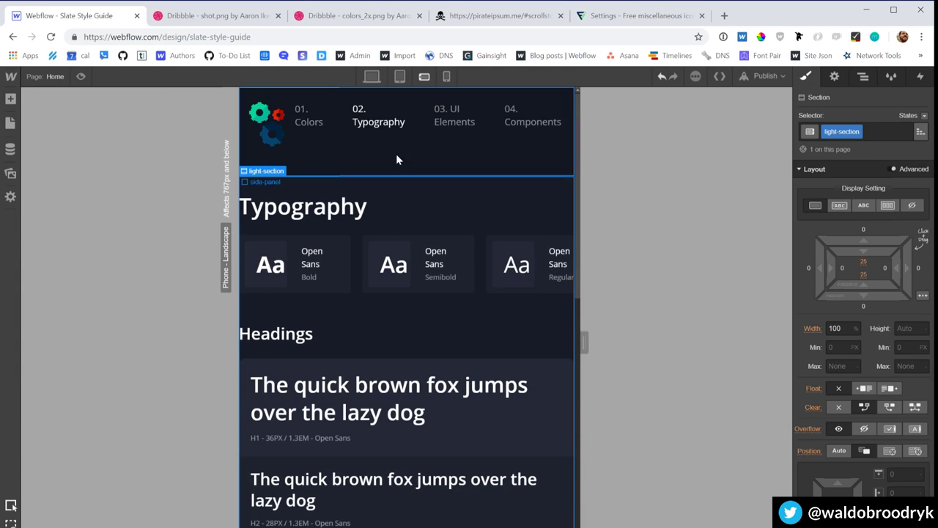
click(353, 148)
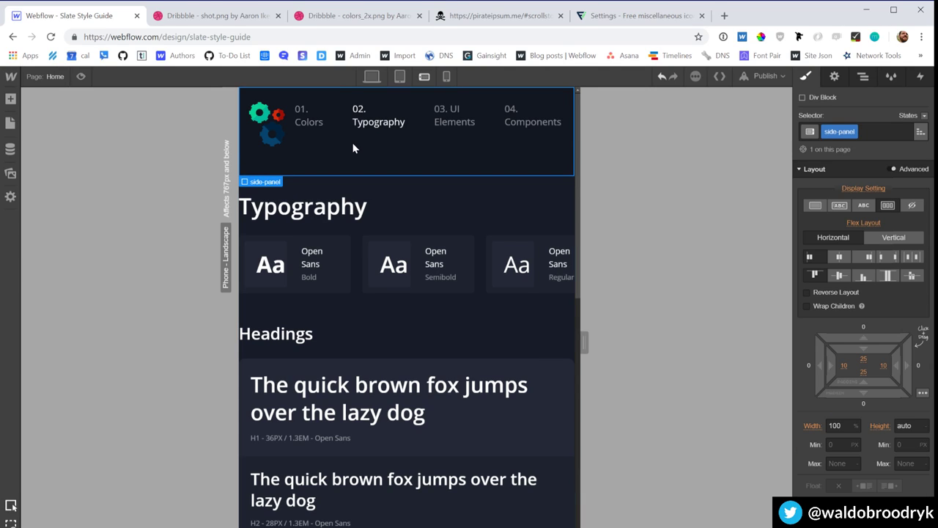
click(275, 127)
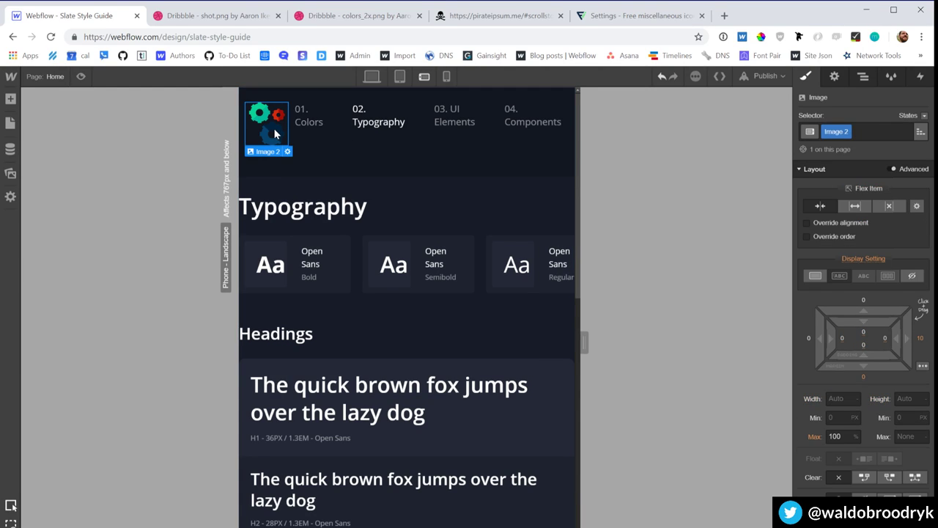
click(449, 147)
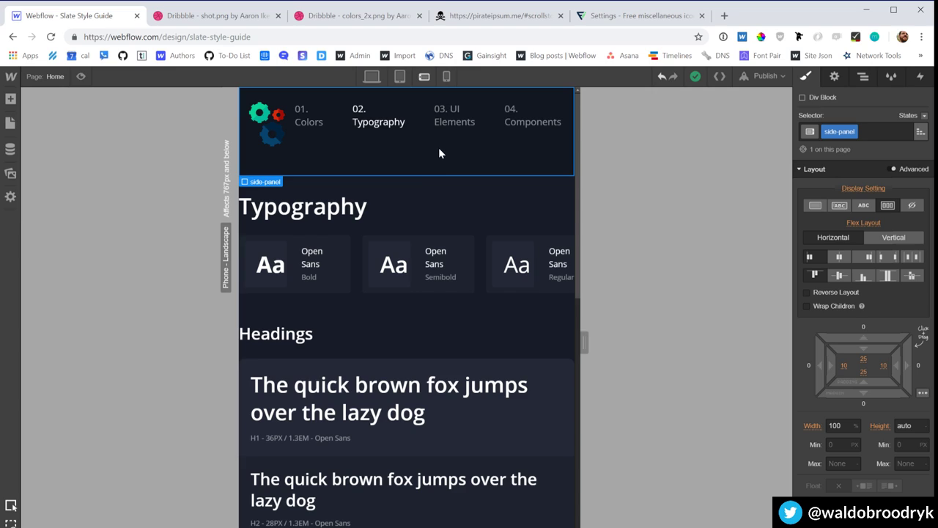
click(425, 191)
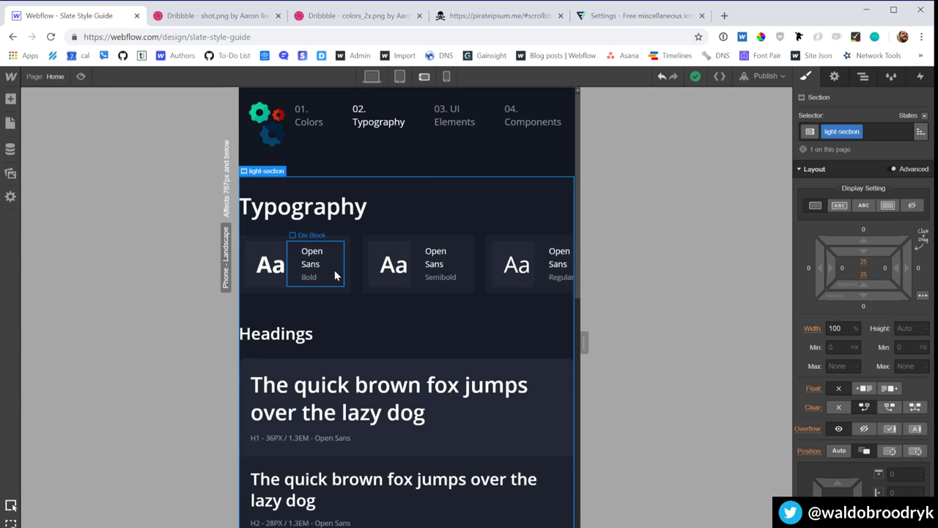
click(247, 264)
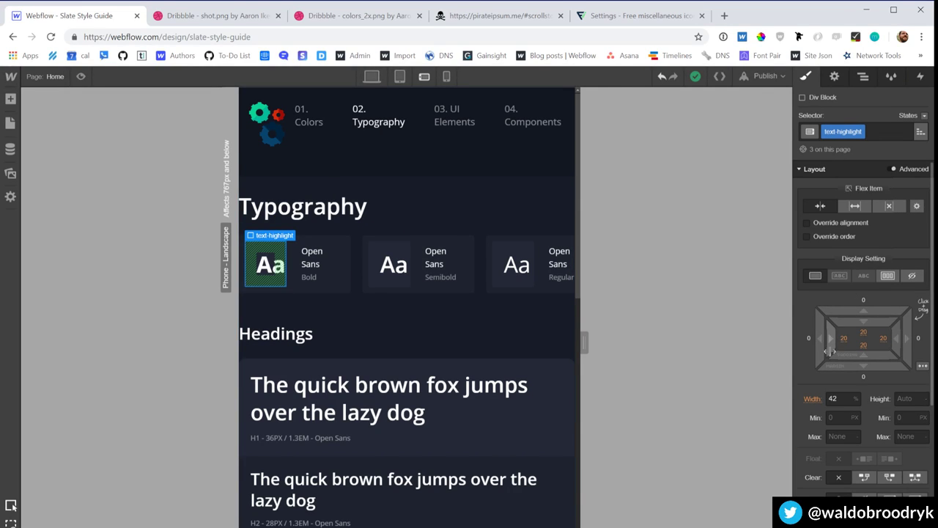
drag(826, 344, 811, 343)
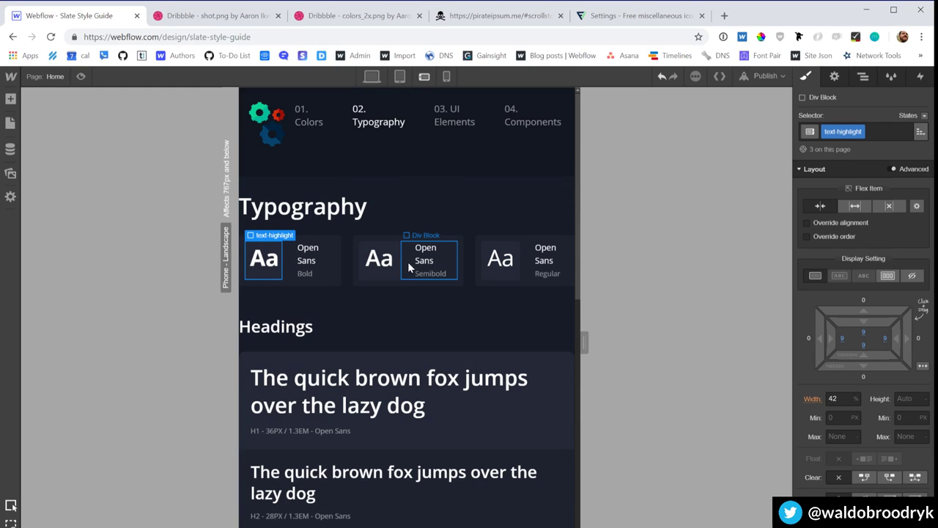
Step: Give the Typography section's container 5 px of left and right padding in the phone landscape view
click(436, 310)
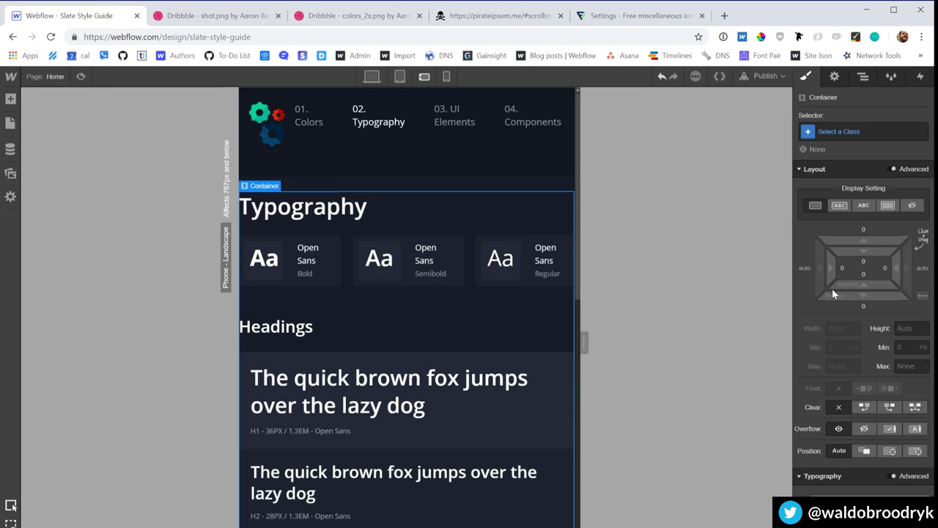
drag(825, 266, 831, 266)
drag(840, 268, 836, 267)
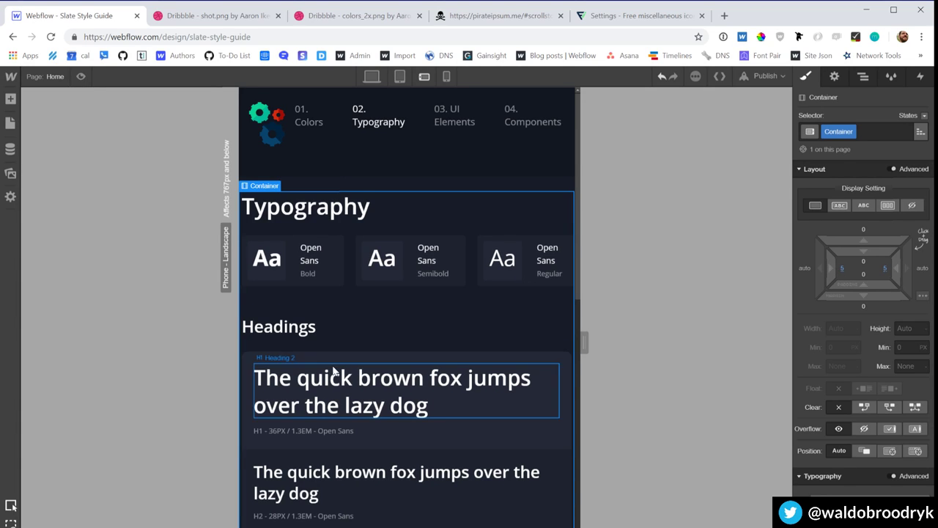
Step: In the Phone - Portrait view, set the type-row's flex layout to vertical
click(445, 76)
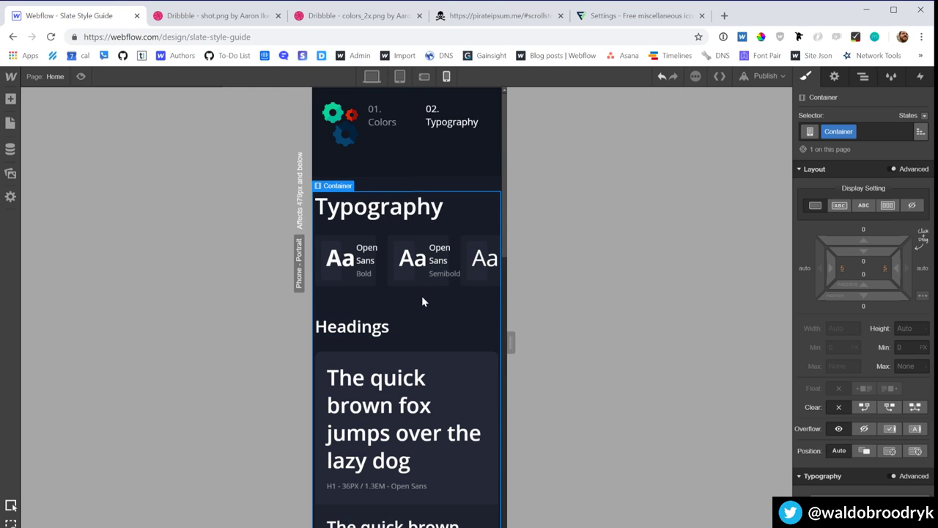
click(383, 269)
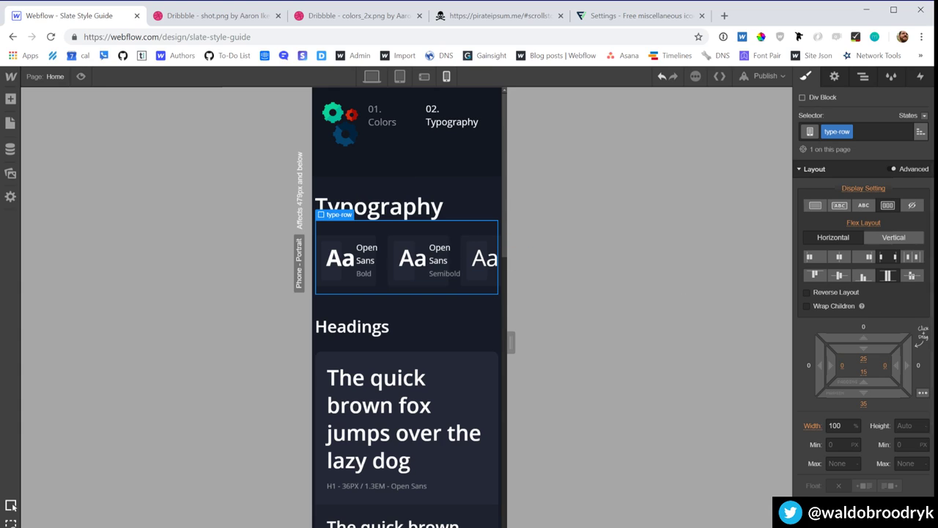
click(903, 238)
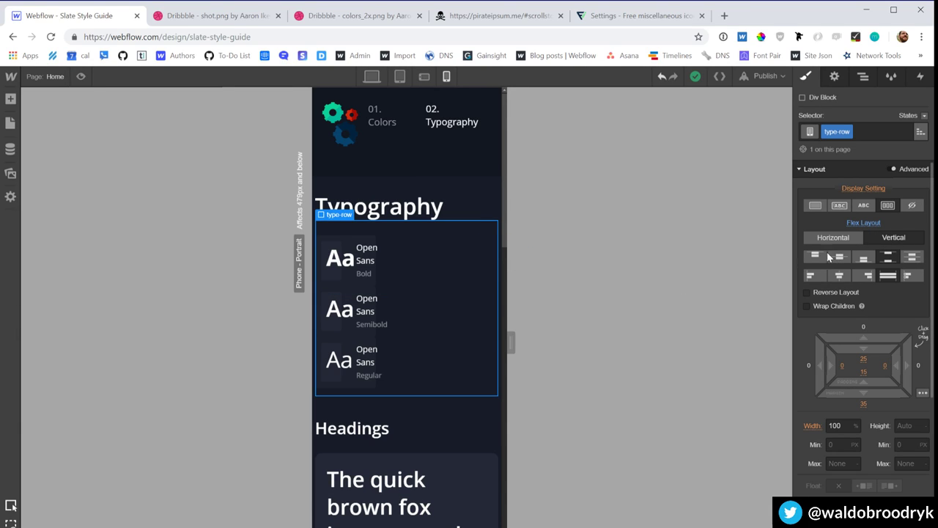
Step: Set the type-col blocks' width to 100% and their right margin to 0 px
click(345, 277)
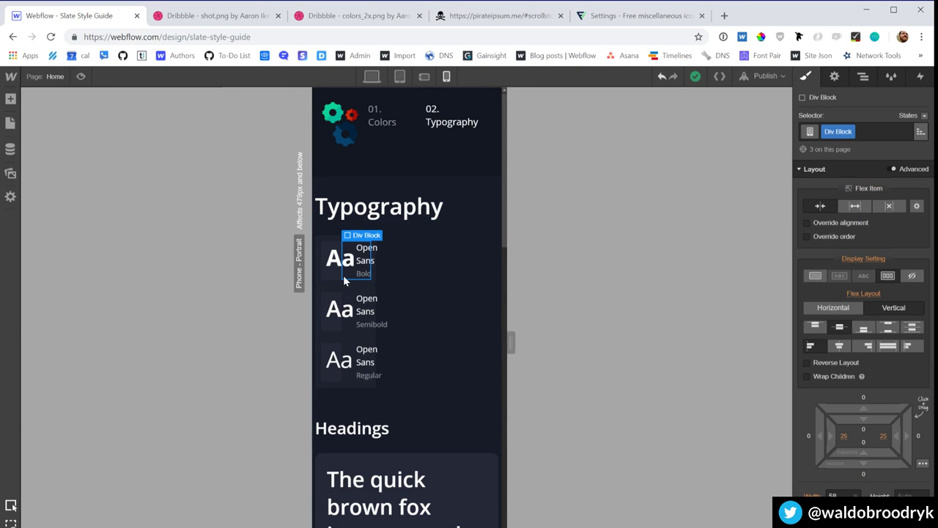
click(344, 279)
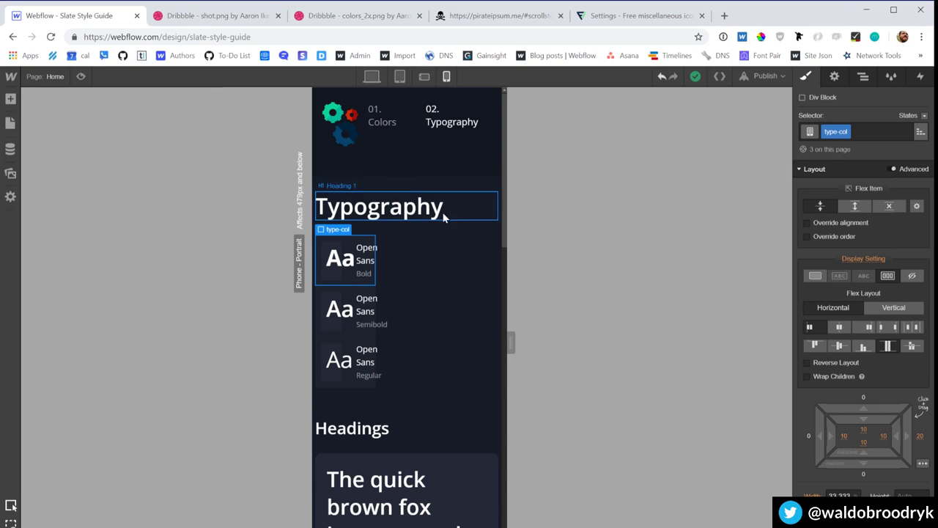
click(830, 495)
text(100)
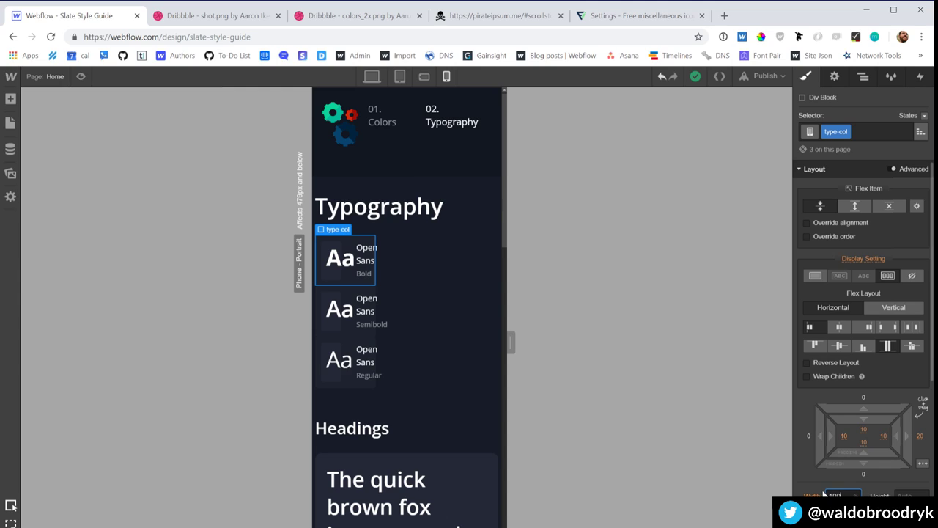
click(920, 438)
text(0)
key(Return)
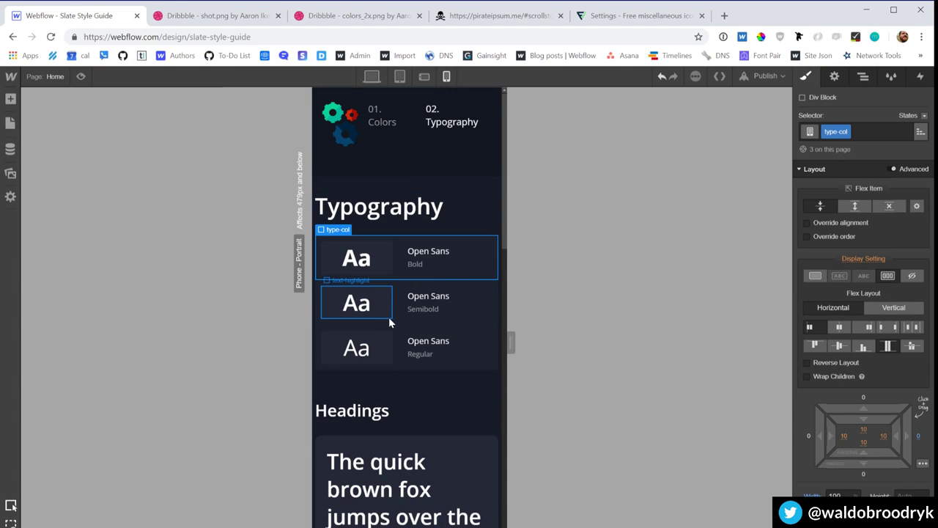
Step: Try adding a bottom margin to the Open Sans label block beside the Bold sample, and undo it
click(454, 325)
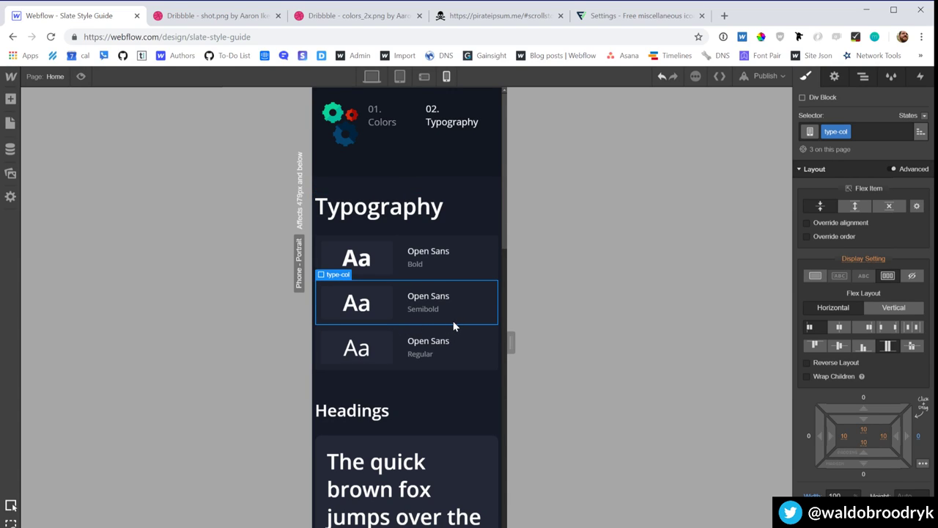
click(377, 317)
scroll(484, 312, down, 4)
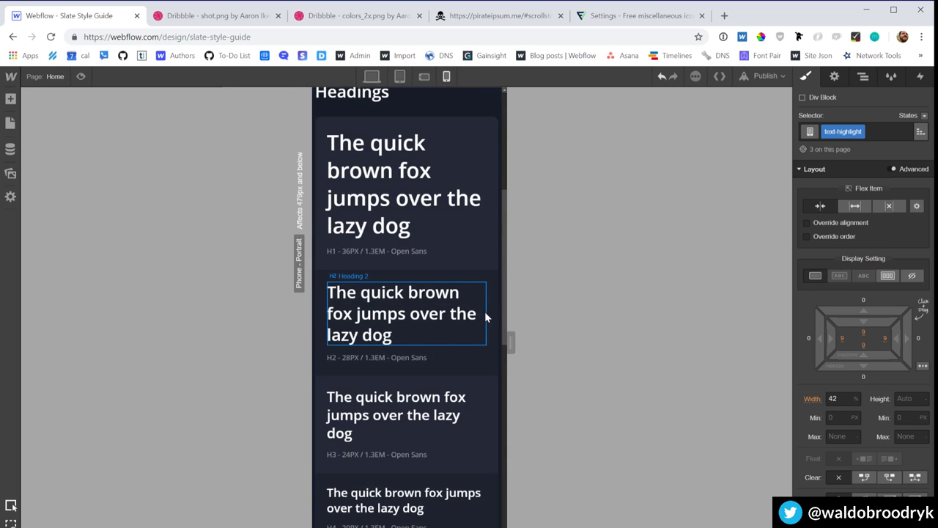
scroll(462, 301, up, 4)
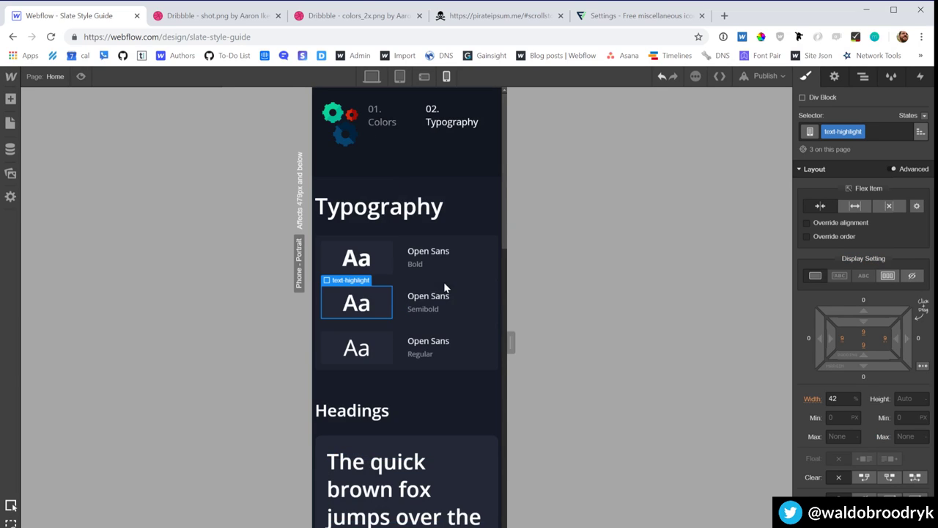
click(483, 270)
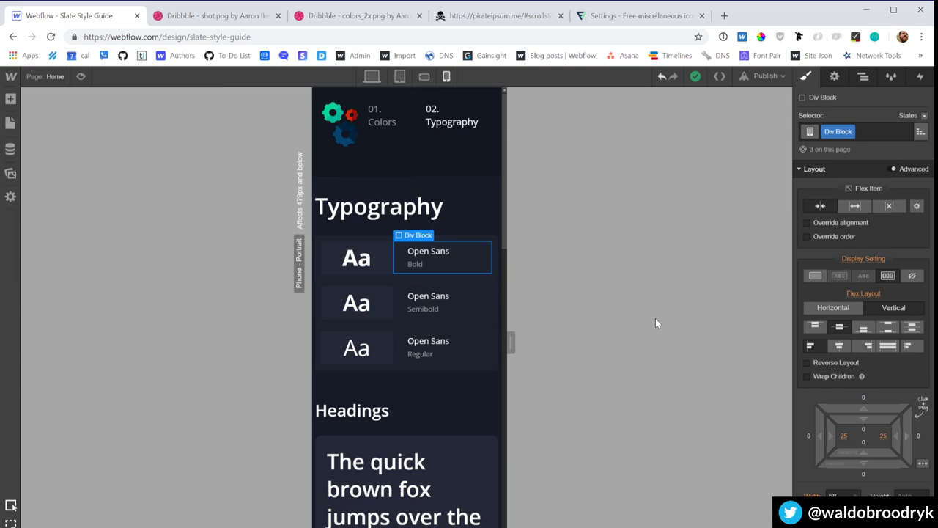
click(863, 475)
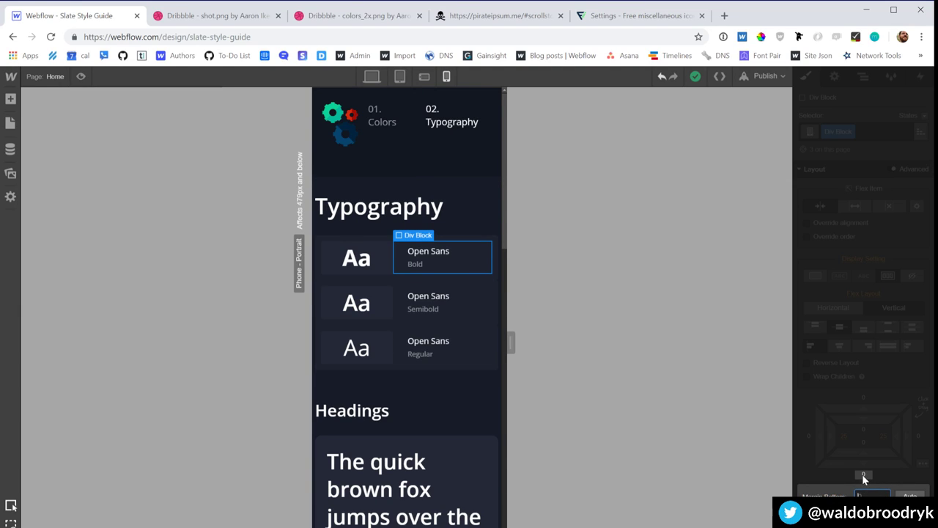
key(Return)
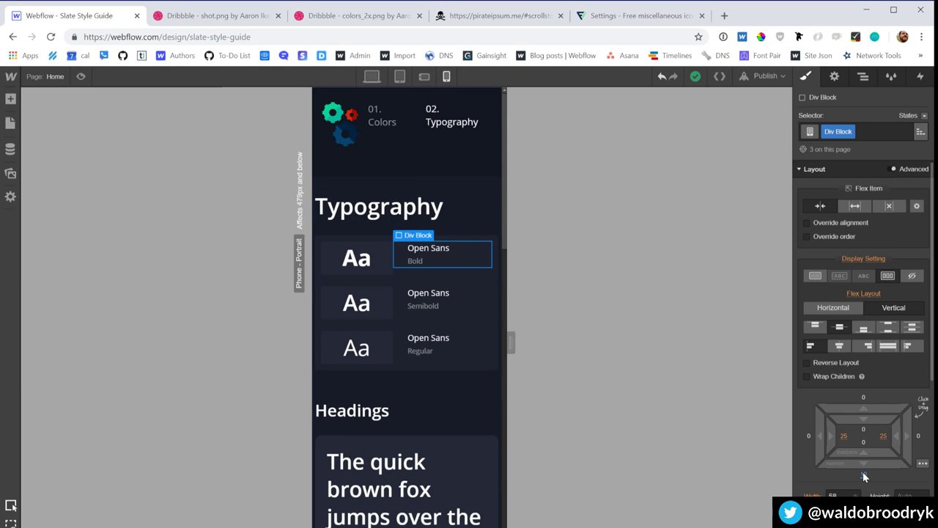
key(Up)
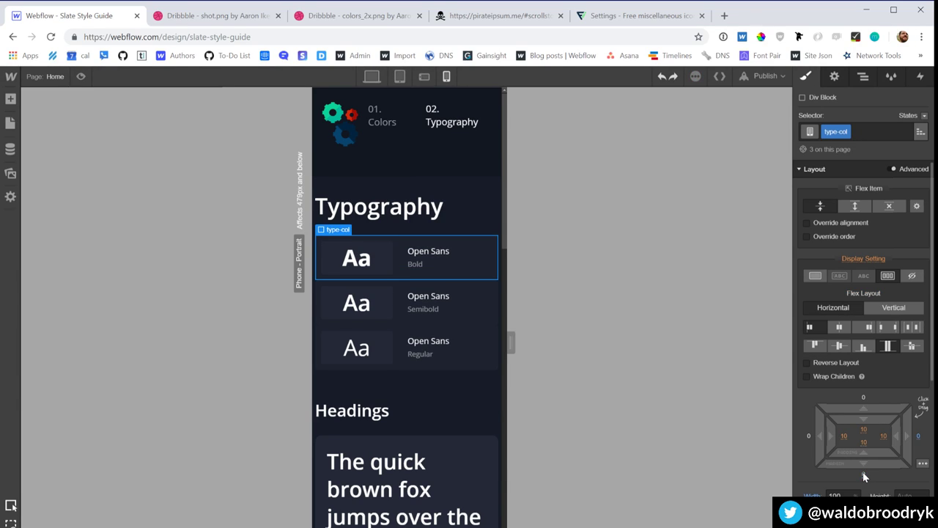
Step: Give the type-col blocks a bottom margin of 10 px
click(863, 474)
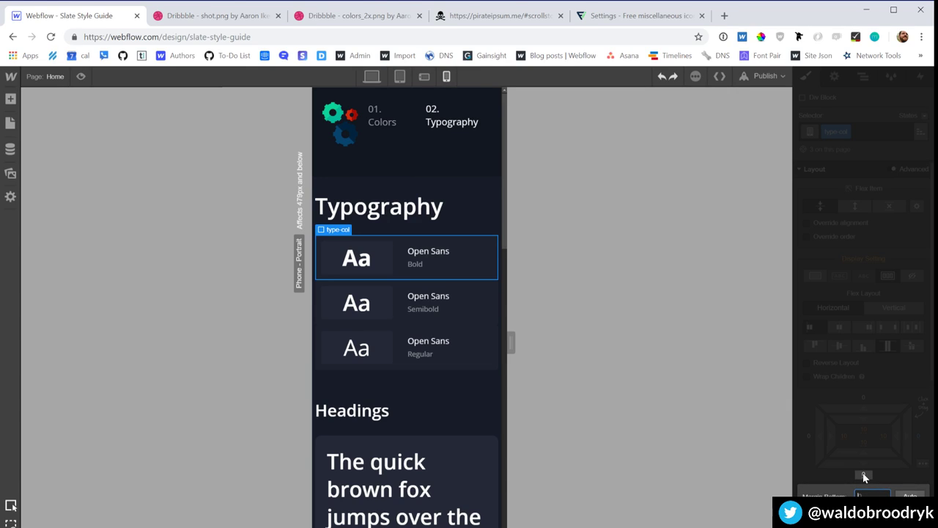
text(10)
key(Return)
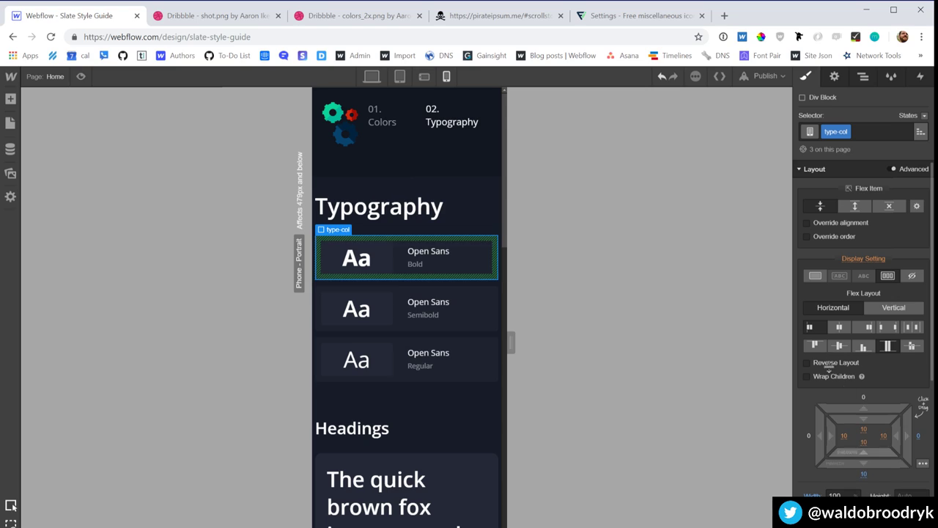
Step: Set the text-highlight boxes' width to 32% and the Open Sans label blocks' width to 68%
click(389, 262)
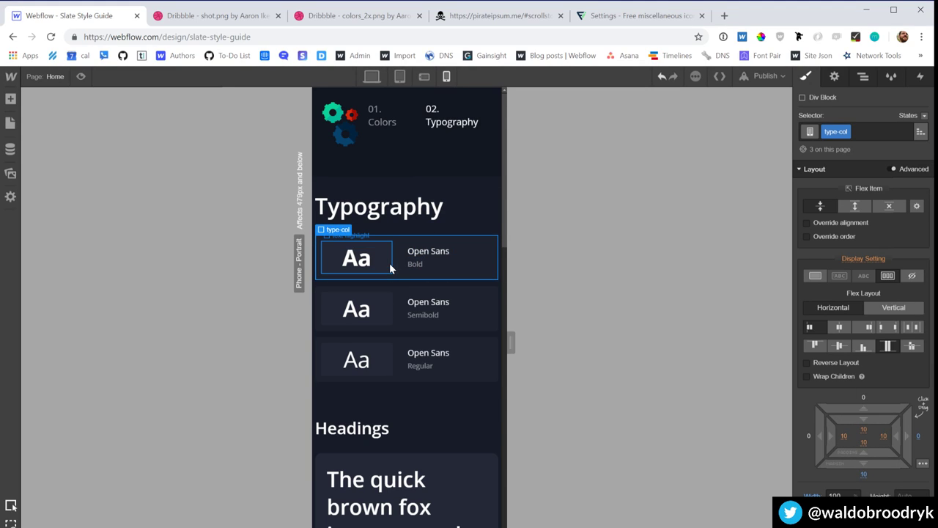
click(840, 399)
key(shift+Down)
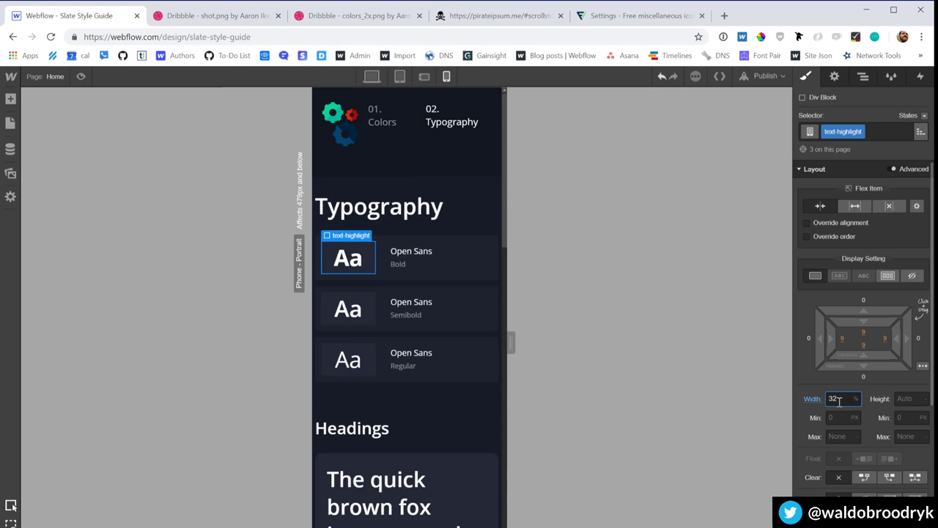
click(444, 258)
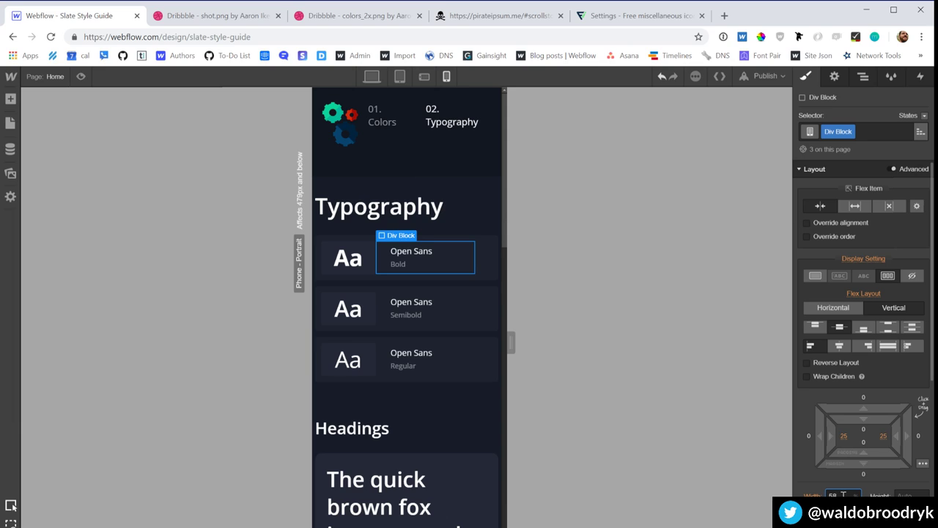
key(shift+Up)
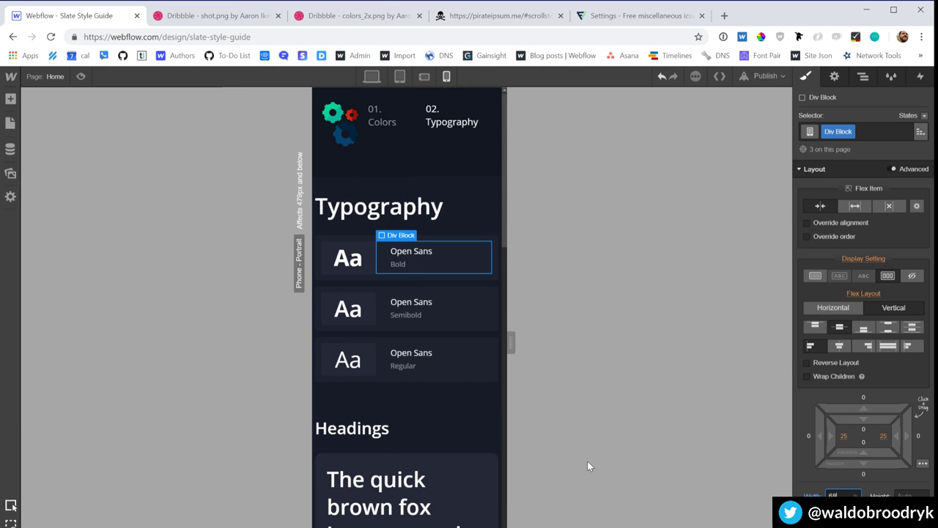
Step: Set the text-highlight boxes' top and bottom padding to 20 px and left and right padding to 10 px
click(364, 308)
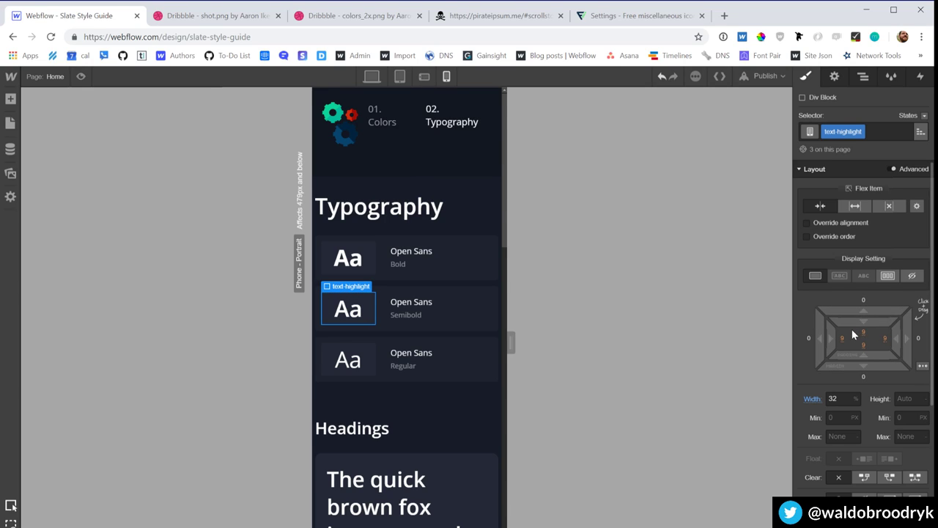
drag(862, 334, 862, 328)
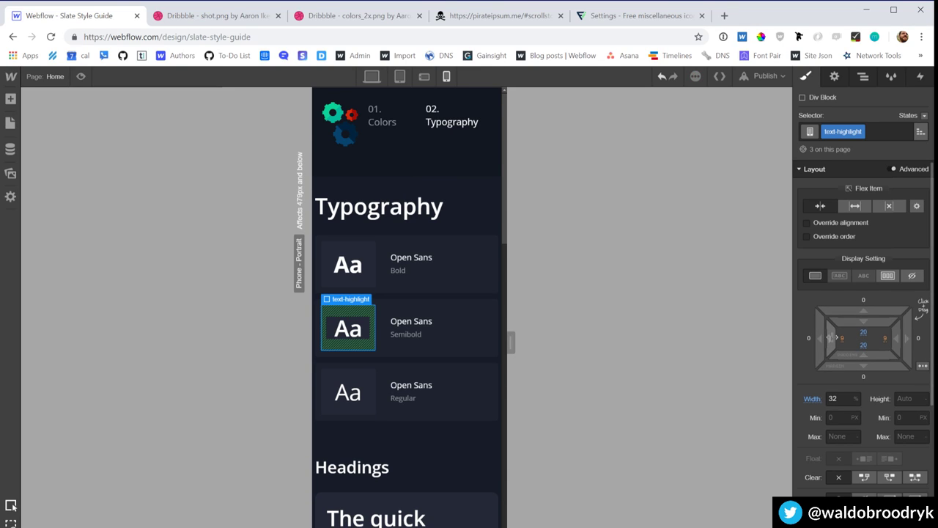
drag(834, 337, 834, 335)
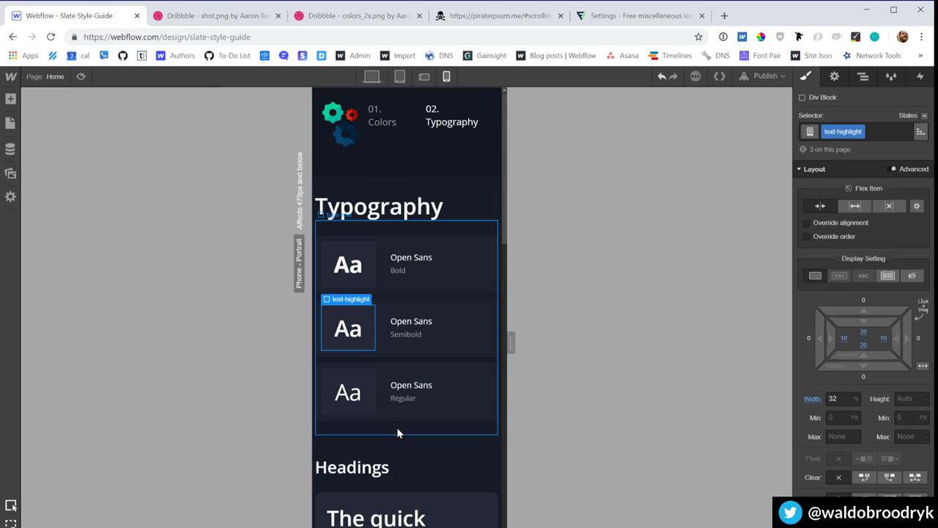
Step: In the Phone - Landscape view, set the side-panel's bottom padding to 0 px
scroll(394, 447, down, 10)
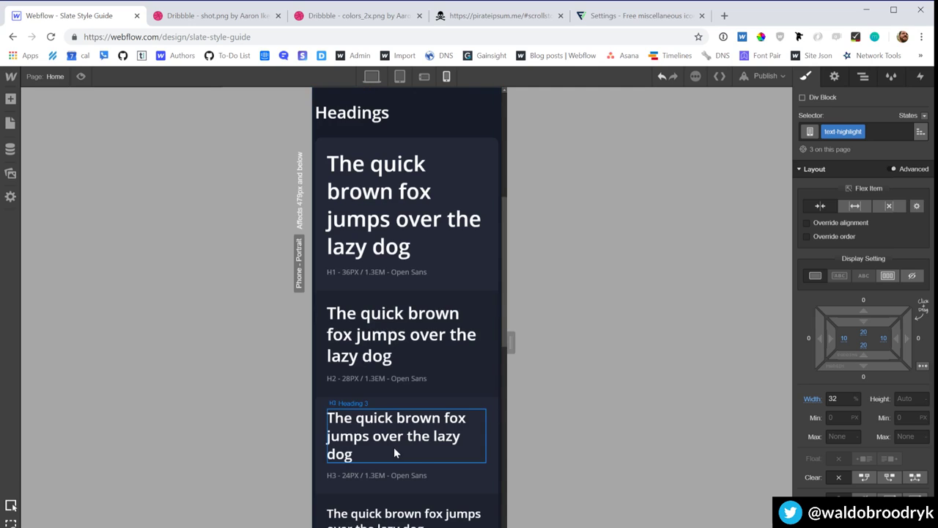
scroll(394, 452, down, 4)
scroll(394, 453, down, 4)
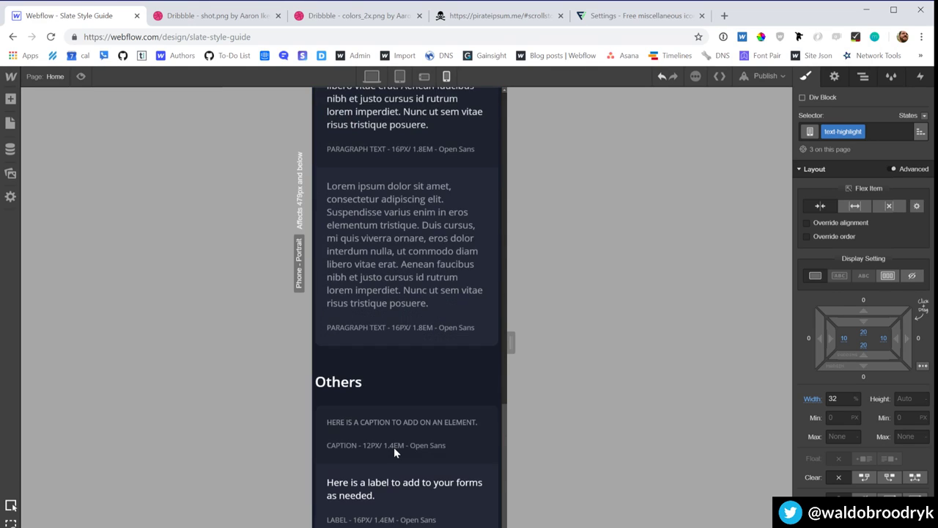
scroll(391, 440, up, 18)
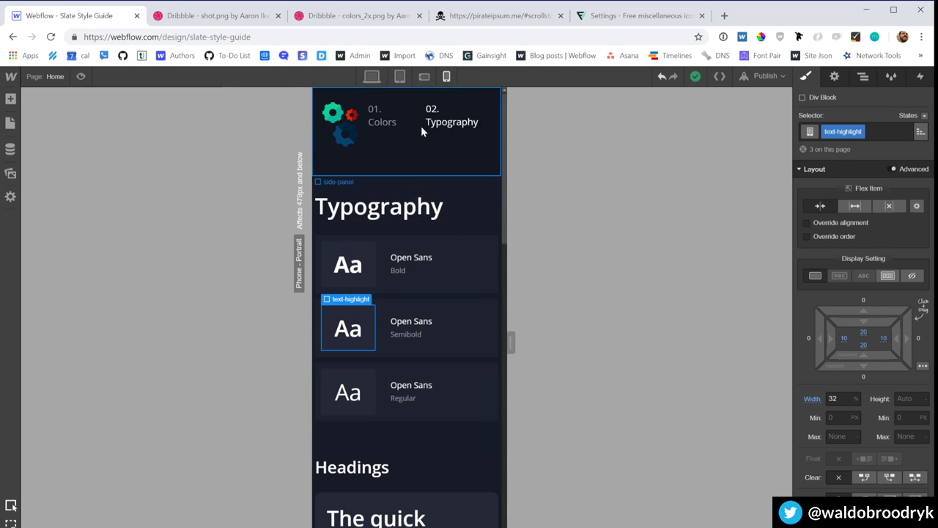
click(418, 133)
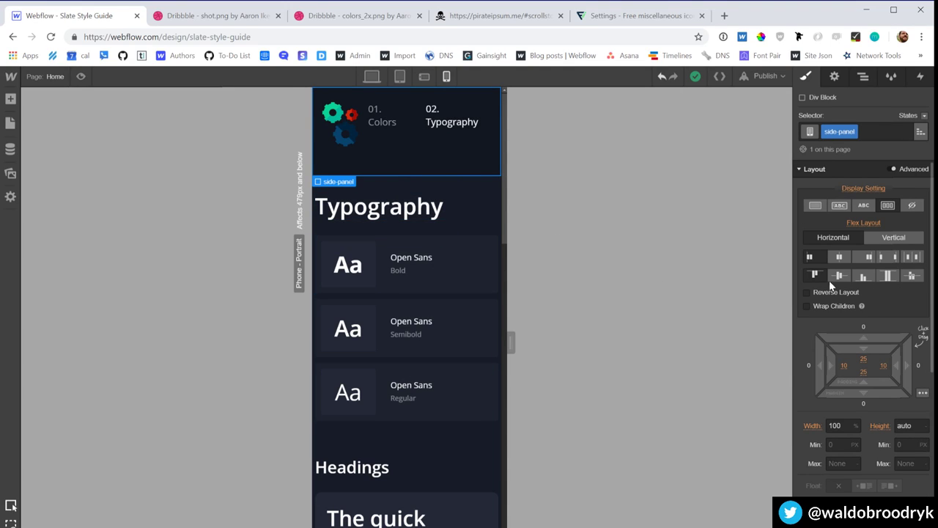
mouse_move(867, 307)
click(399, 77)
click(425, 77)
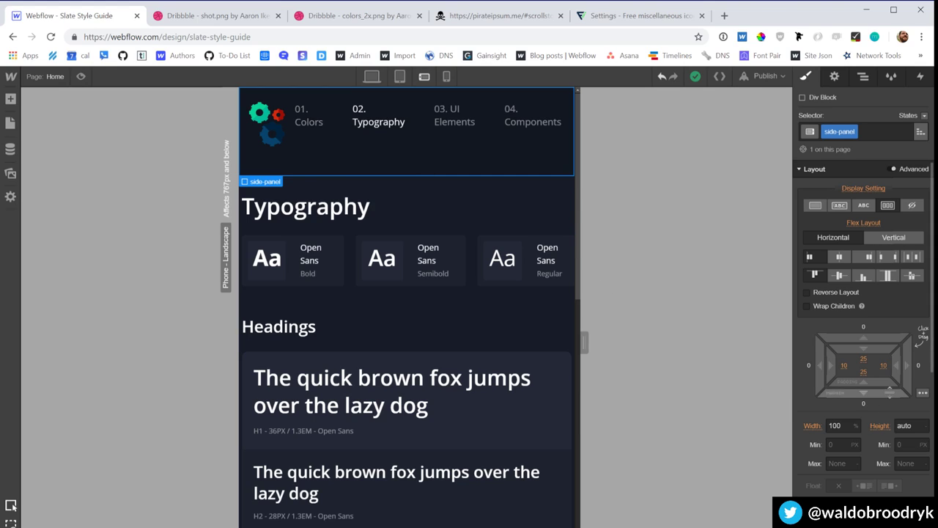
drag(865, 383, 865, 440)
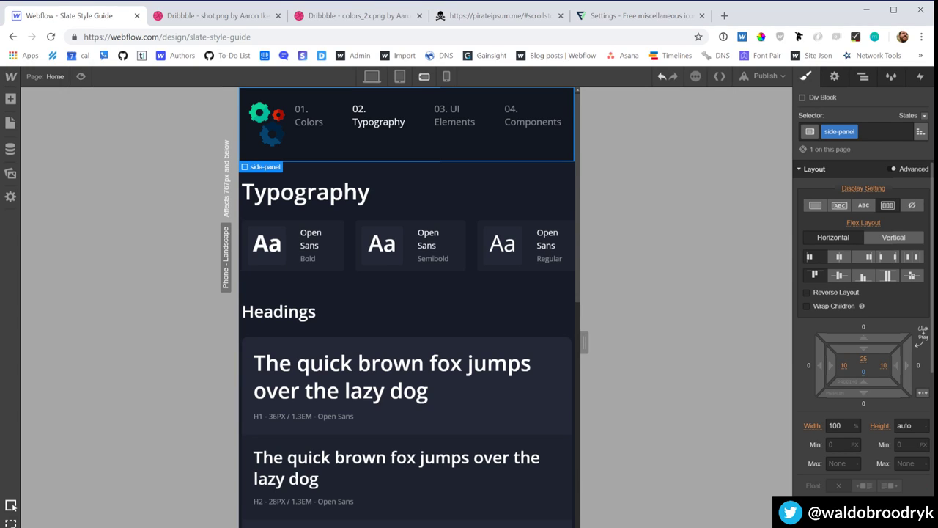
Step: Set the side-panel's right padding to 35 px and check the panel in the Phone - Portrait view
drag(388, 168, 286, 146)
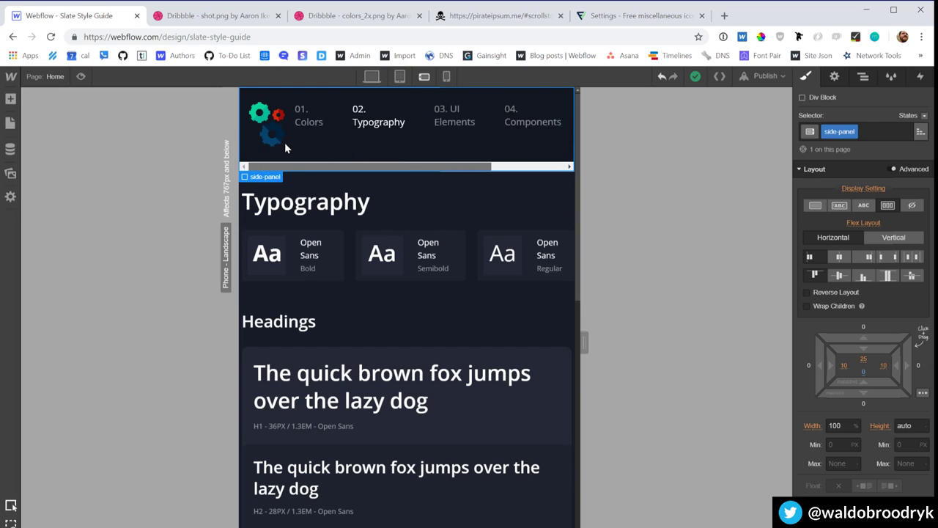
drag(394, 167, 904, 365)
click(883, 365)
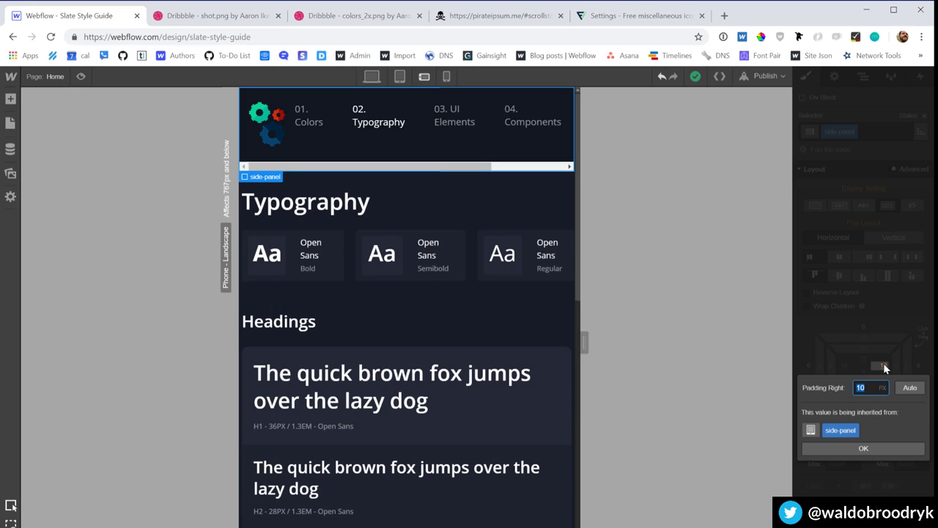
text(25)
key(Return)
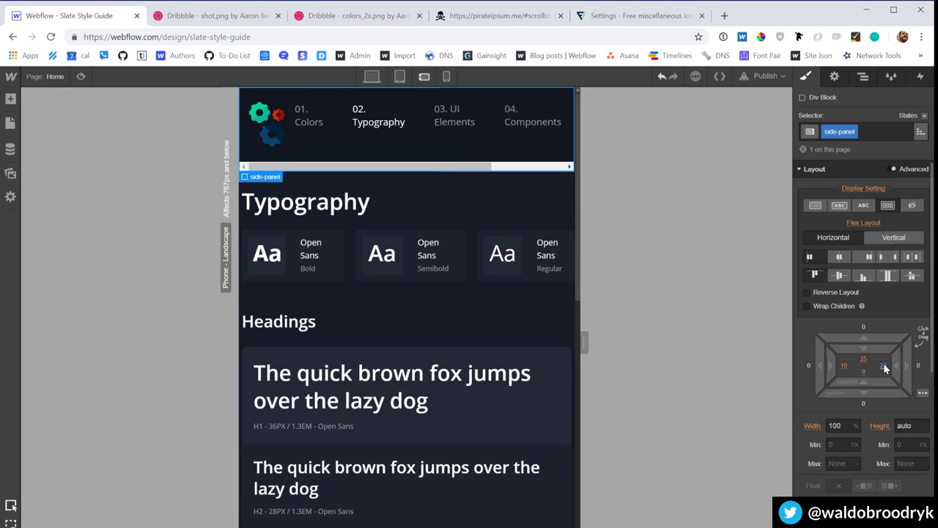
drag(401, 175, 580, 155)
mouse_move(895, 367)
mouse_down()
mouse_move(872, 364)
mouse_move(898, 361)
mouse_up()
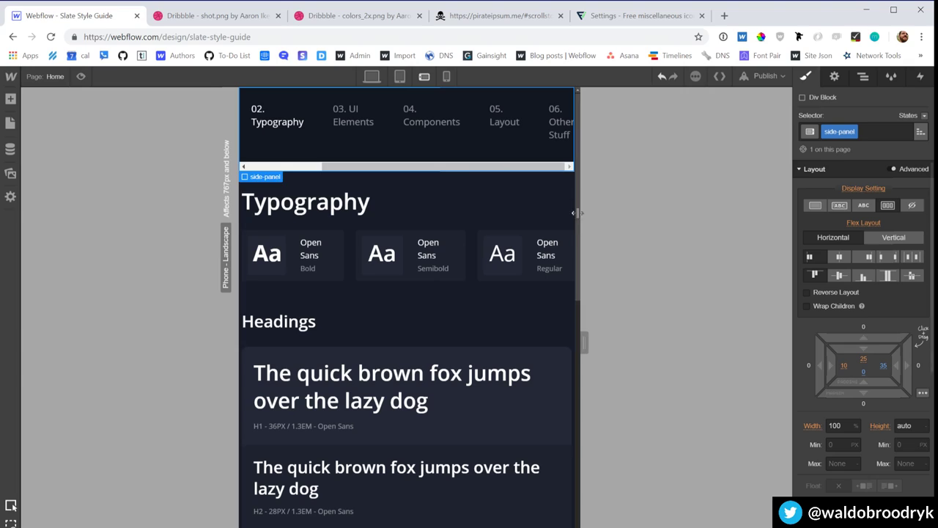
drag(448, 168, 334, 170)
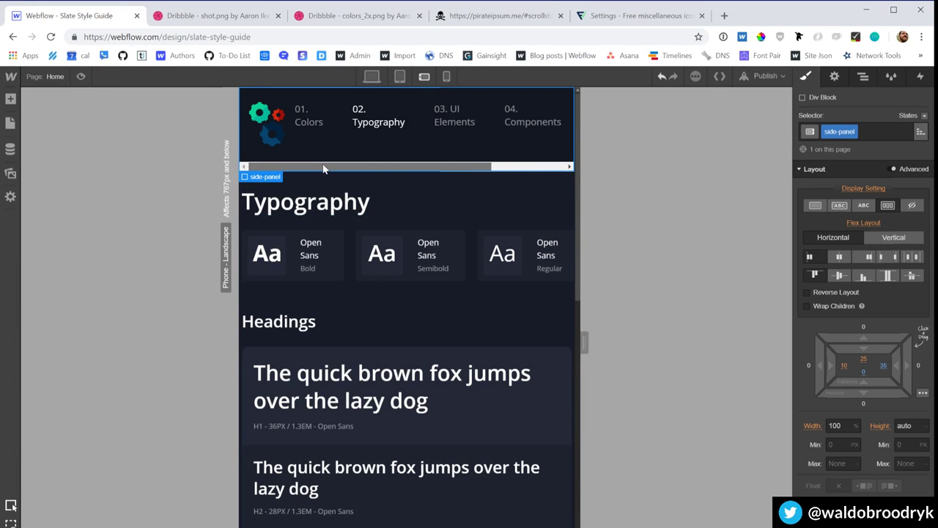
click(446, 78)
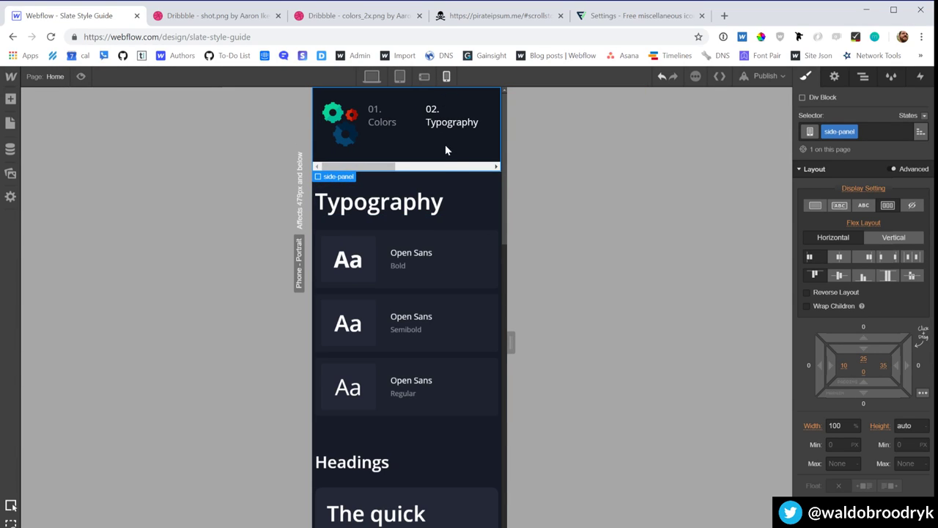
Step: Check the side-panel's horizontal scrolling in the phone view, then return to the desktop view and review the Headings section
click(440, 169)
drag(415, 169, 316, 147)
click(371, 77)
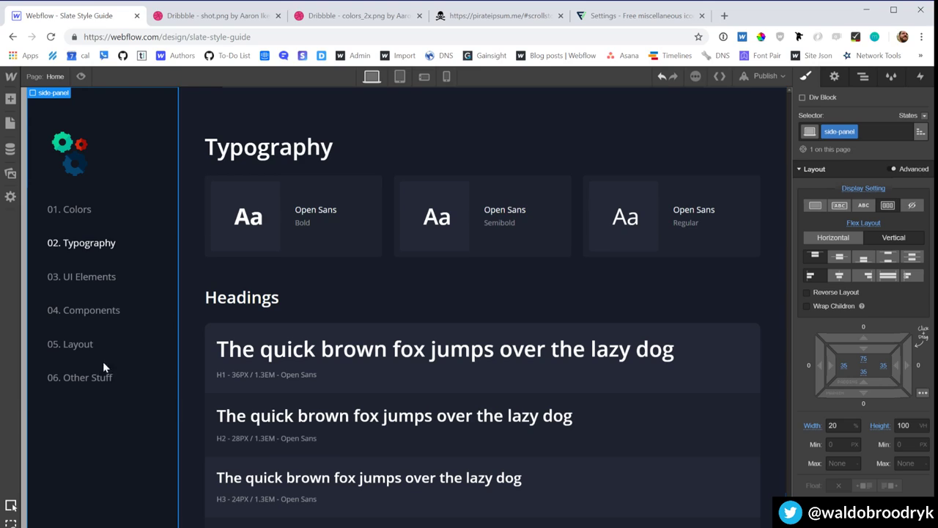
click(373, 277)
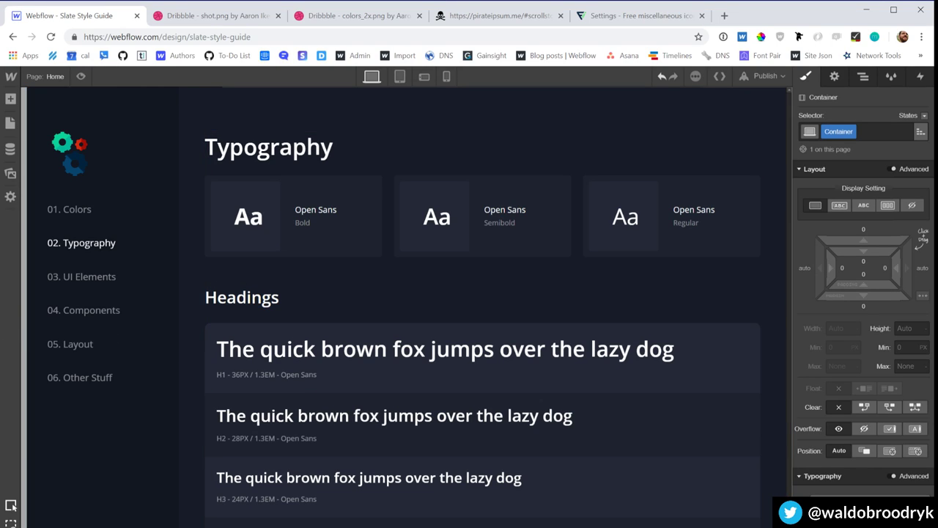
click(345, 356)
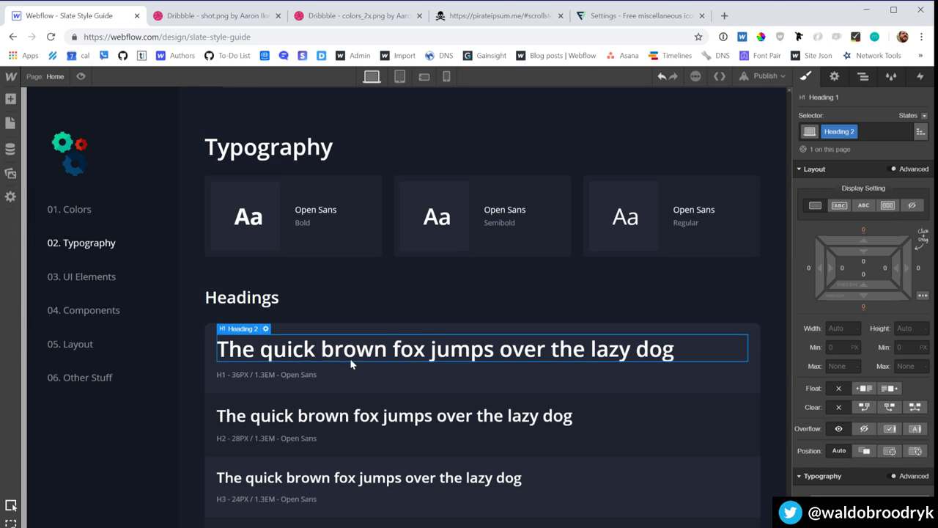
scroll(381, 366, down, 3)
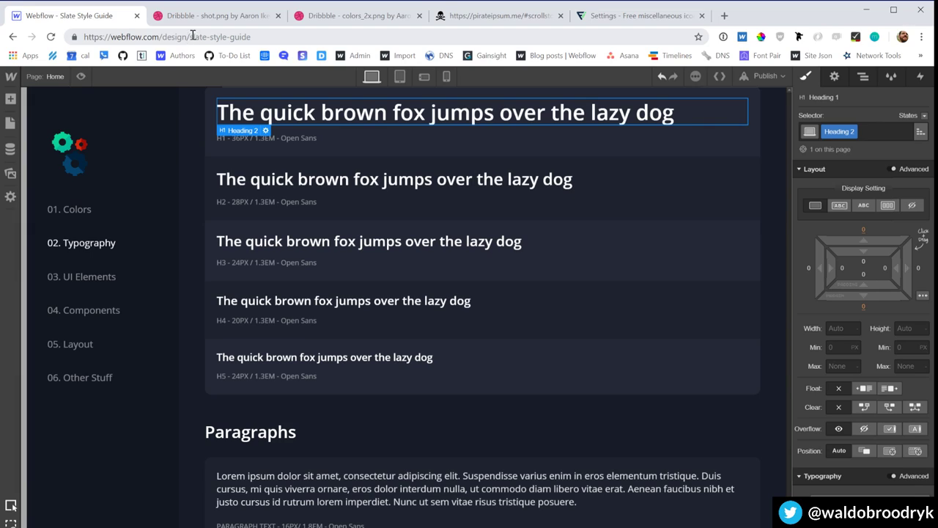
Step: Publish the site to its slate-style-guide webflow.io subdomain and open the published page
click(762, 76)
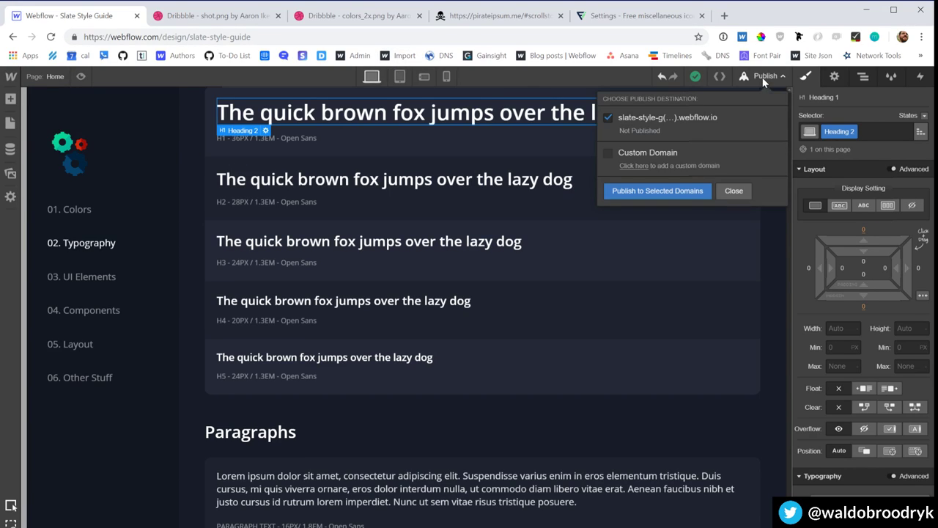
click(620, 192)
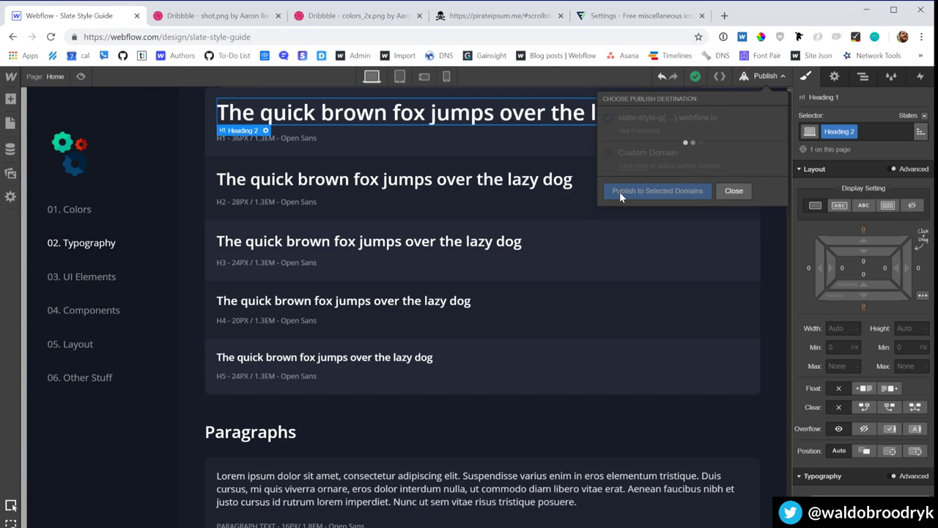
click(726, 119)
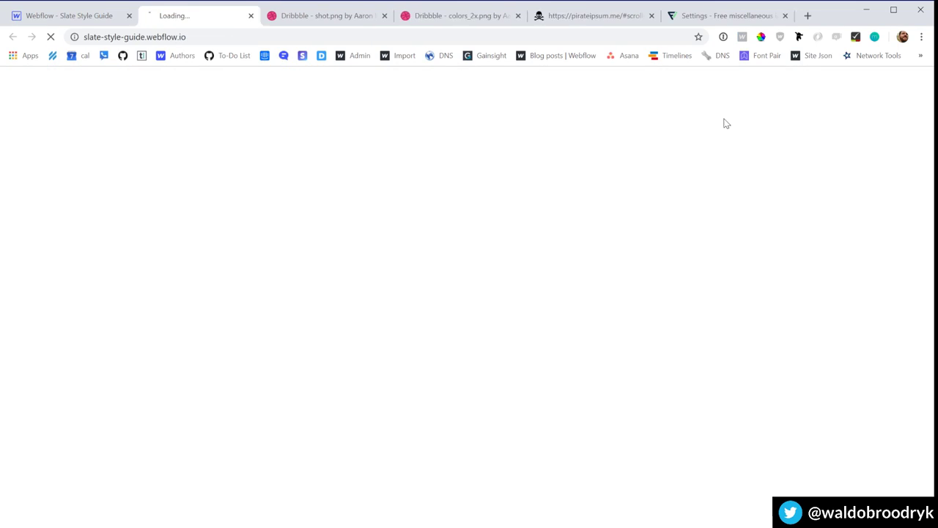
click(231, 37)
click(232, 37)
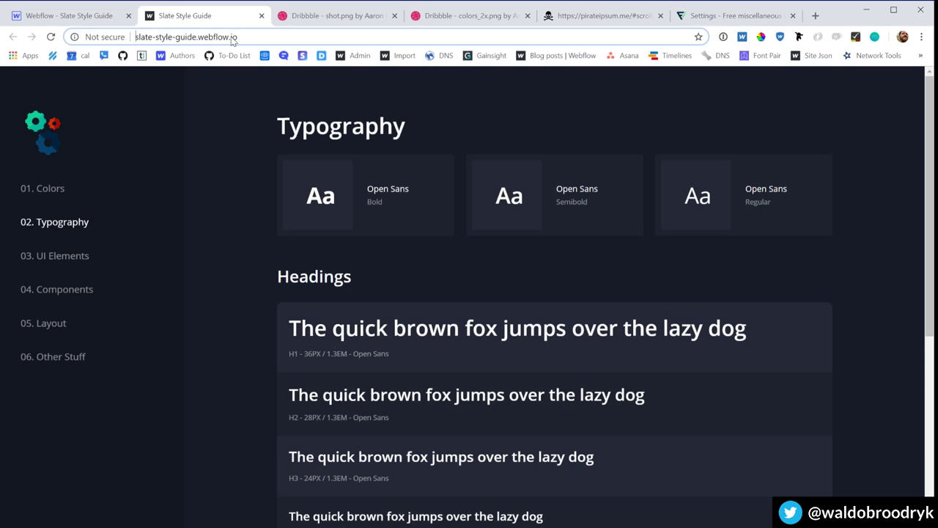
key(Home)
text(https)
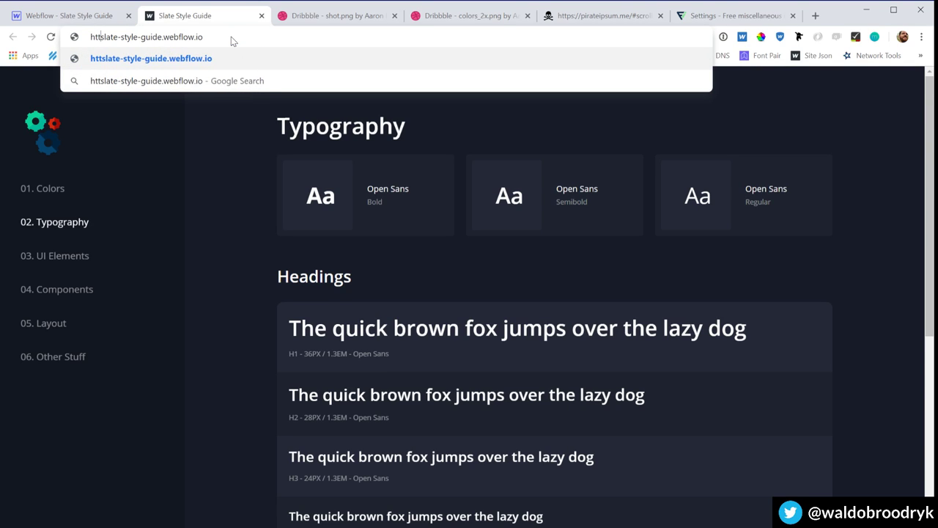
text(://)
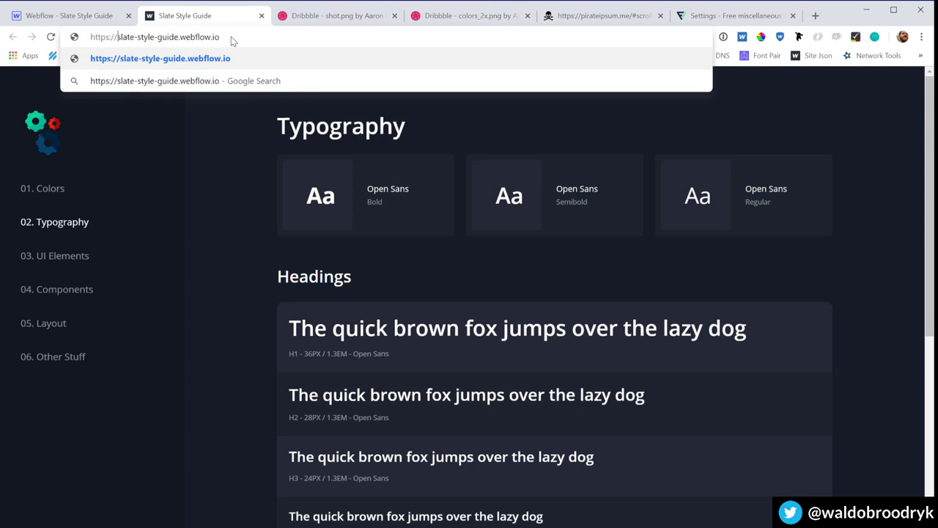
key(Return)
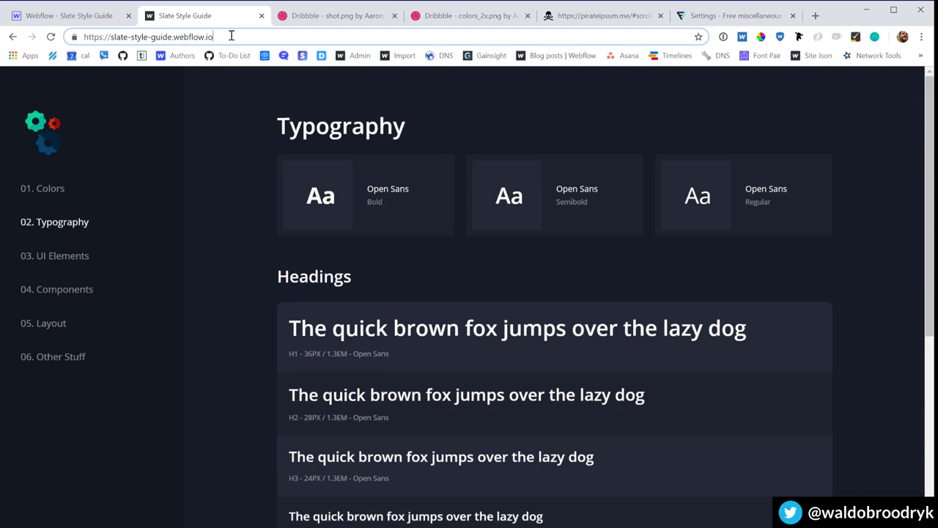
double_click(232, 36)
triple_click(231, 36)
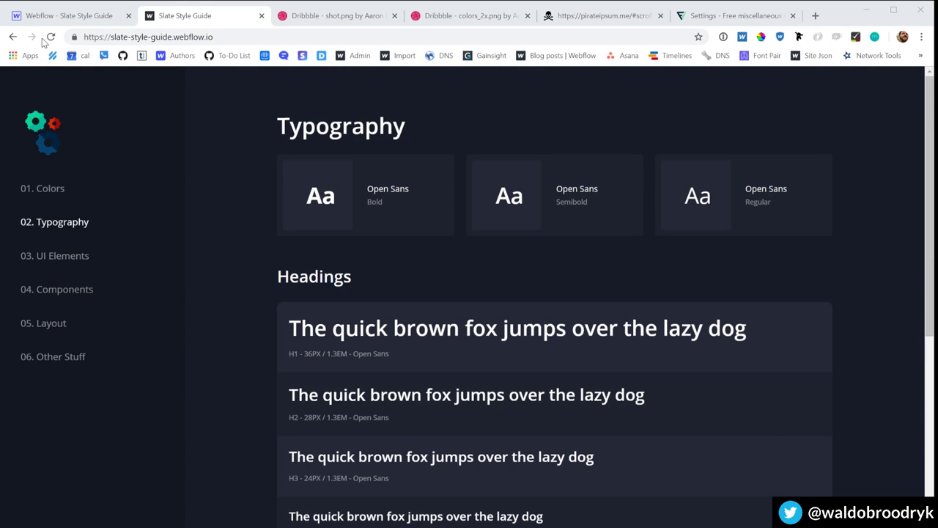
Step: In the Slate Style Guide project settings, turn on the read-only share link, copy it and close the sharing dialog
click(62, 17)
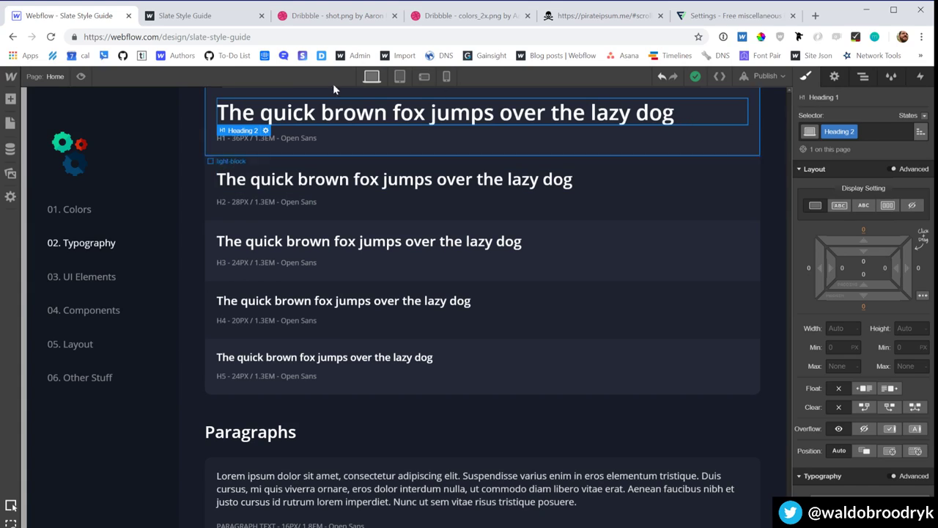
mouse_move(14, 77)
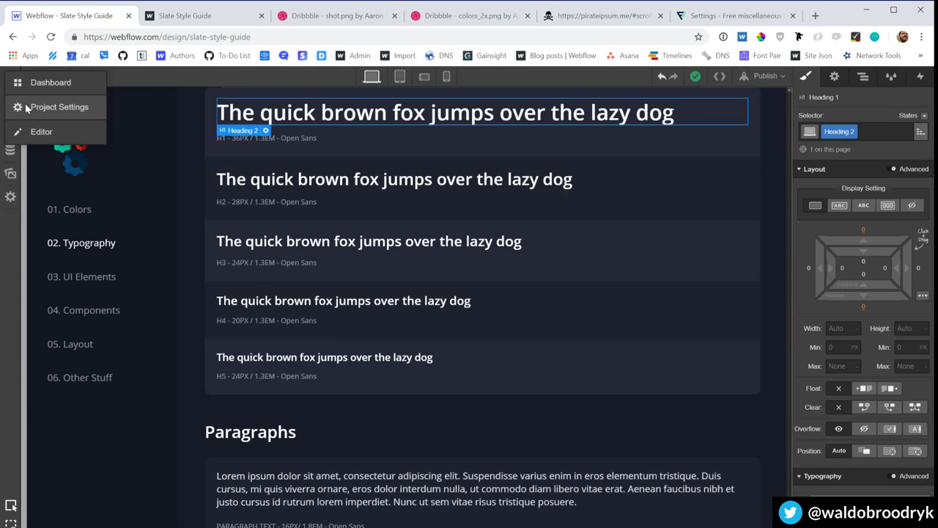
click(26, 108)
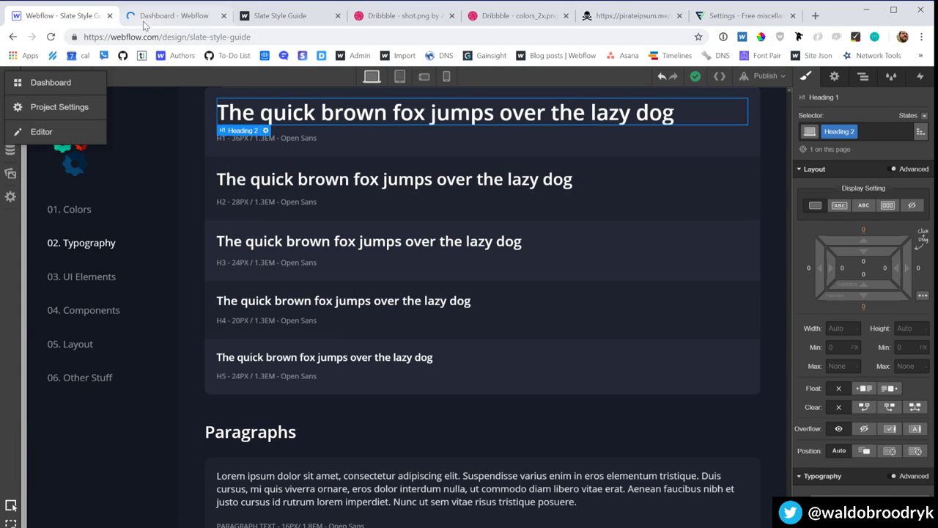
click(173, 15)
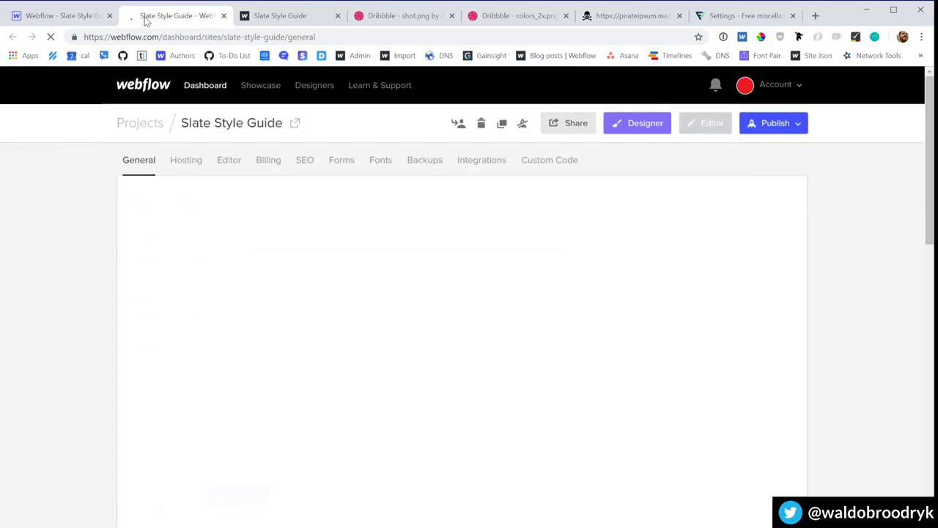
click(550, 125)
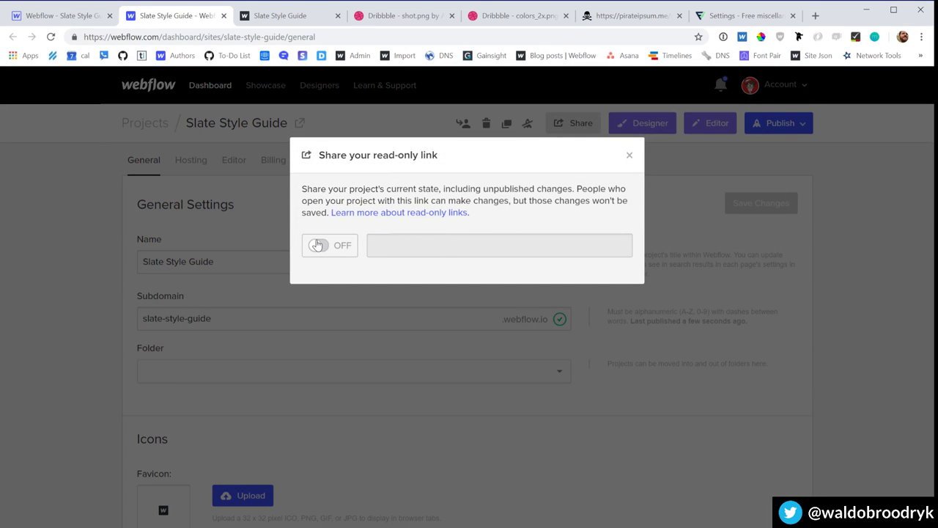
click(318, 243)
click(593, 244)
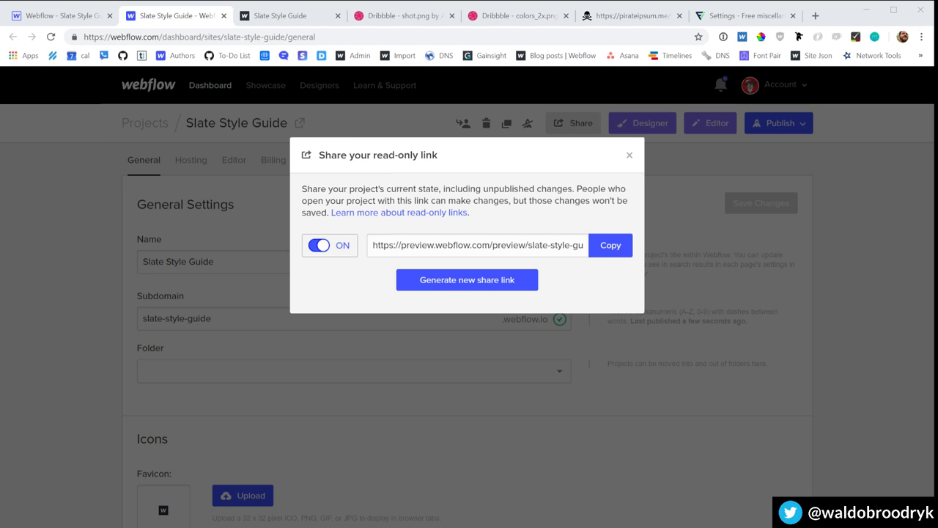
click(219, 364)
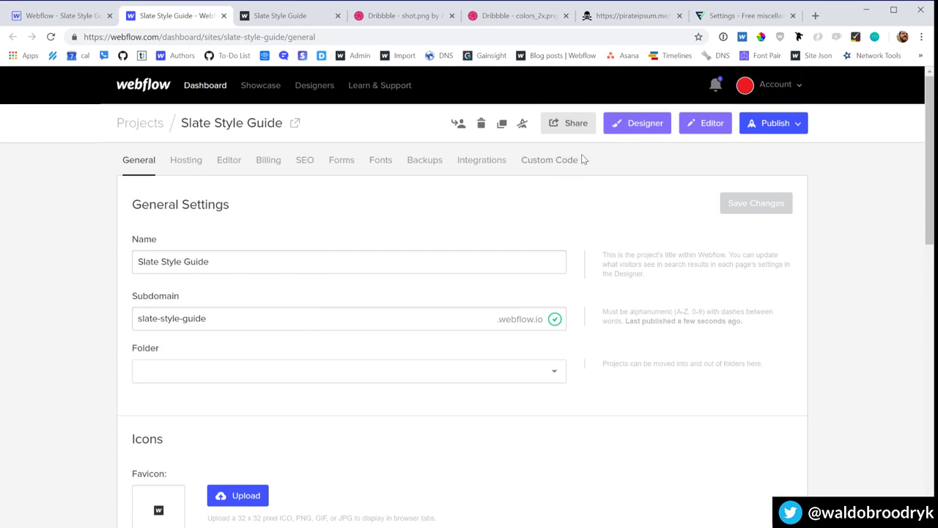
Step: Return to the Webflow Designer and rename the Home page as Typography, saving the page settings
click(40, 15)
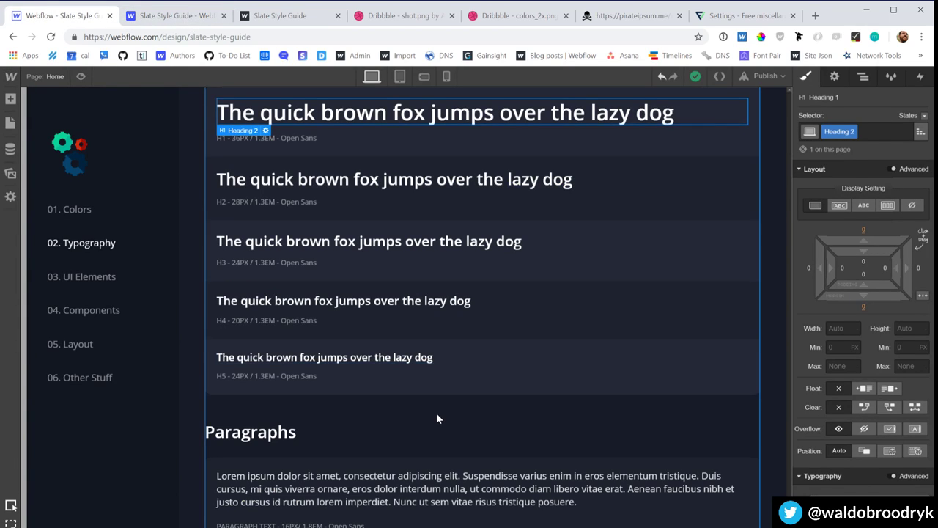
scroll(430, 441, up, 3)
scroll(429, 447, down, 5)
scroll(428, 447, down, 3)
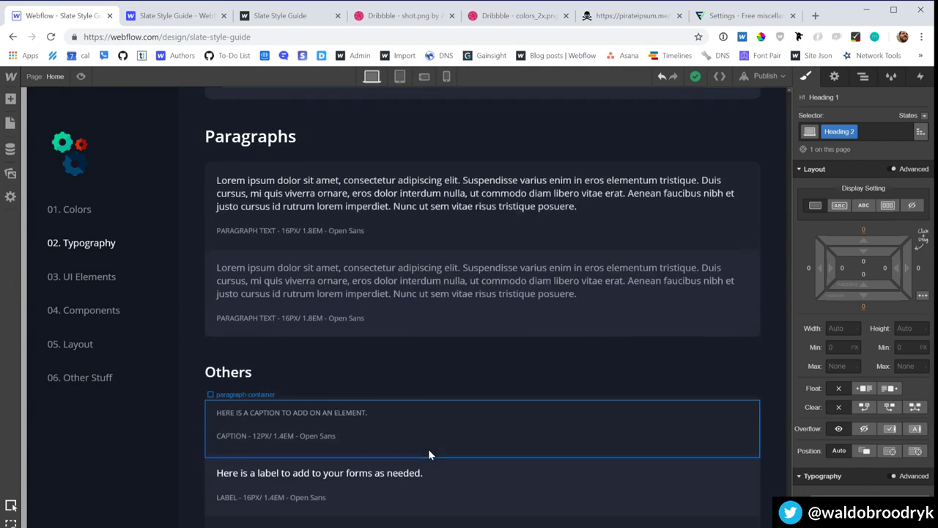
scroll(337, 465, down, 2)
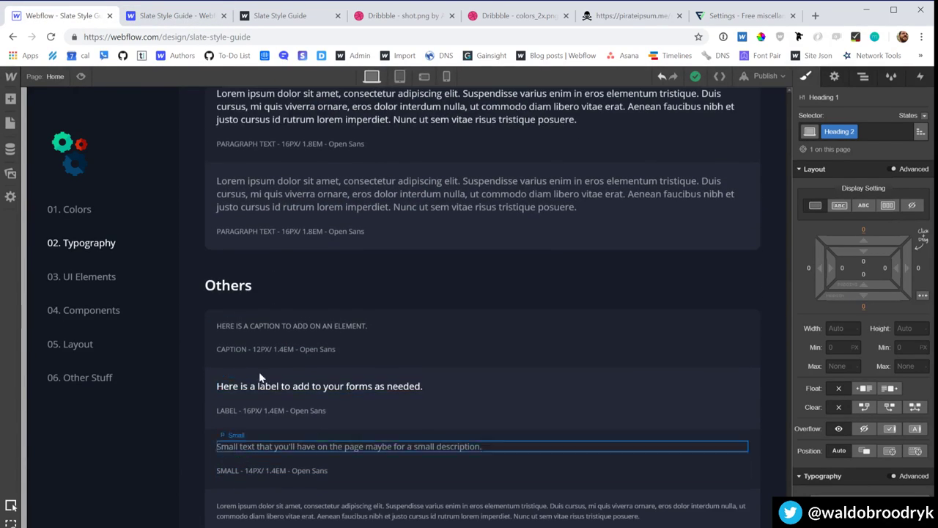
click(64, 210)
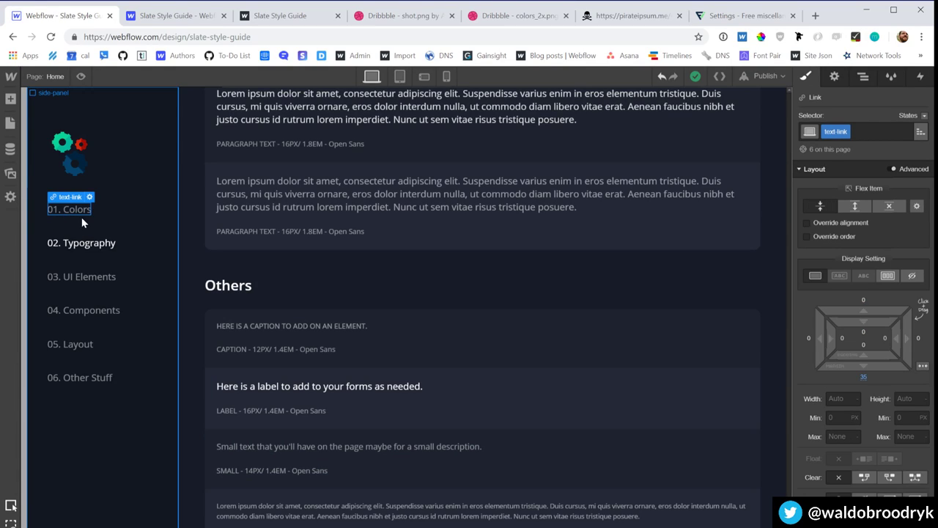
click(10, 123)
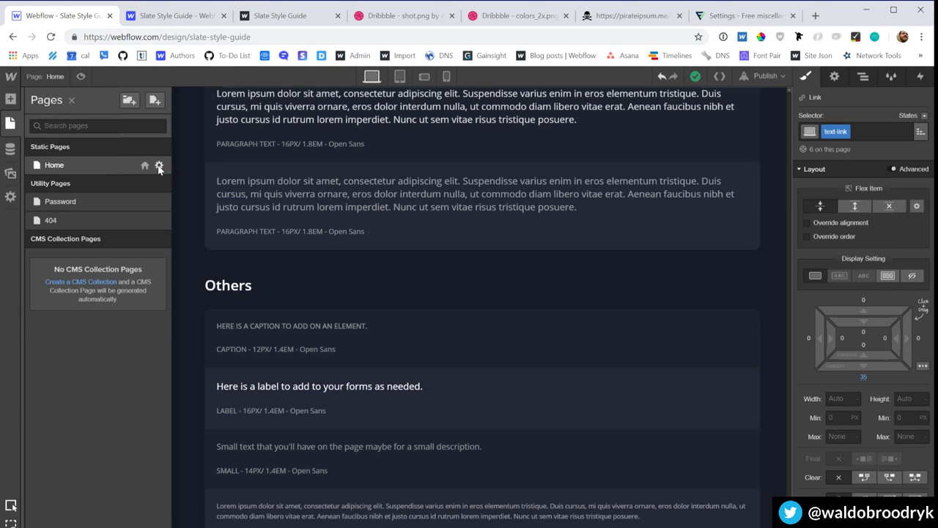
click(159, 165)
double_click(201, 165)
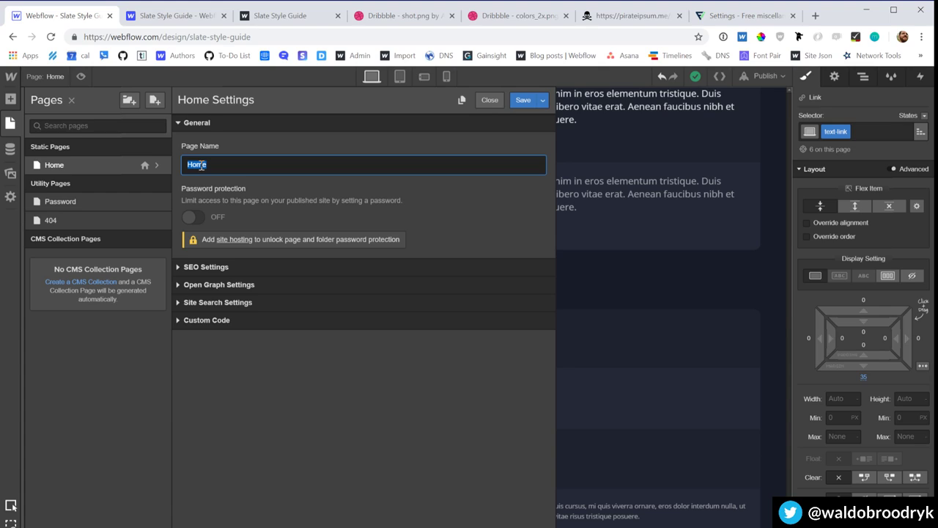
text(Typography)
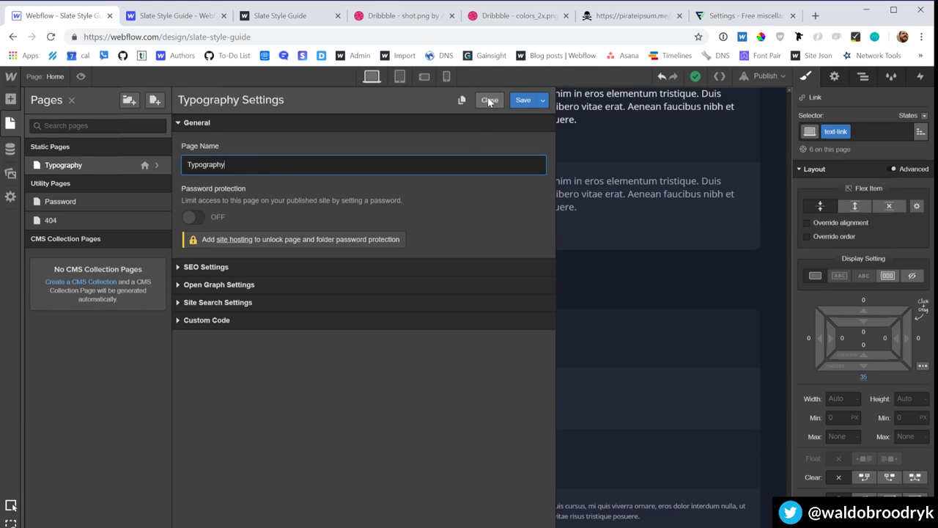
click(517, 104)
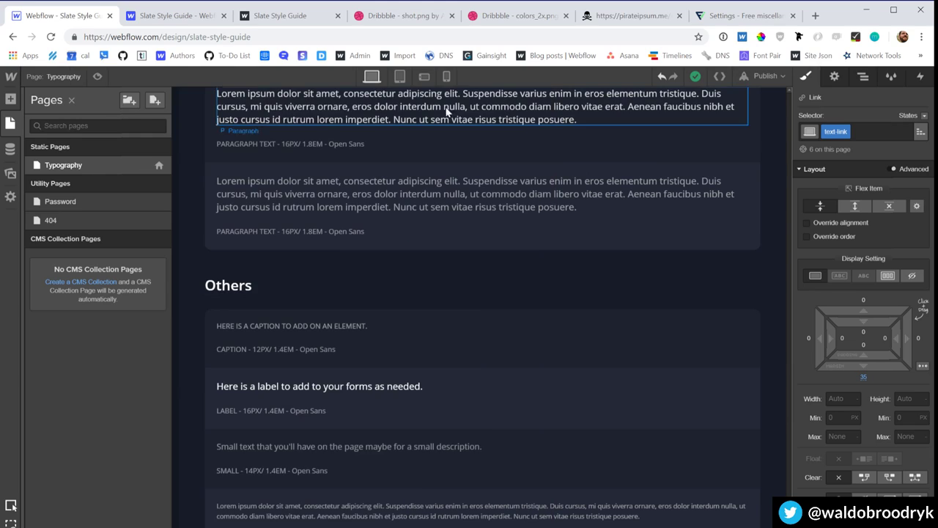
Step: Duplicate the Typography page as a new page named Colors
click(163, 165)
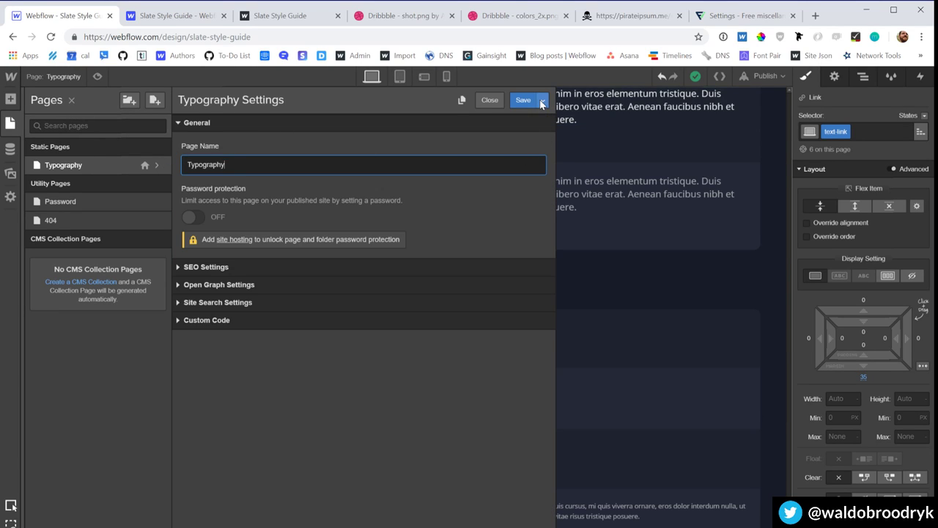
click(460, 100)
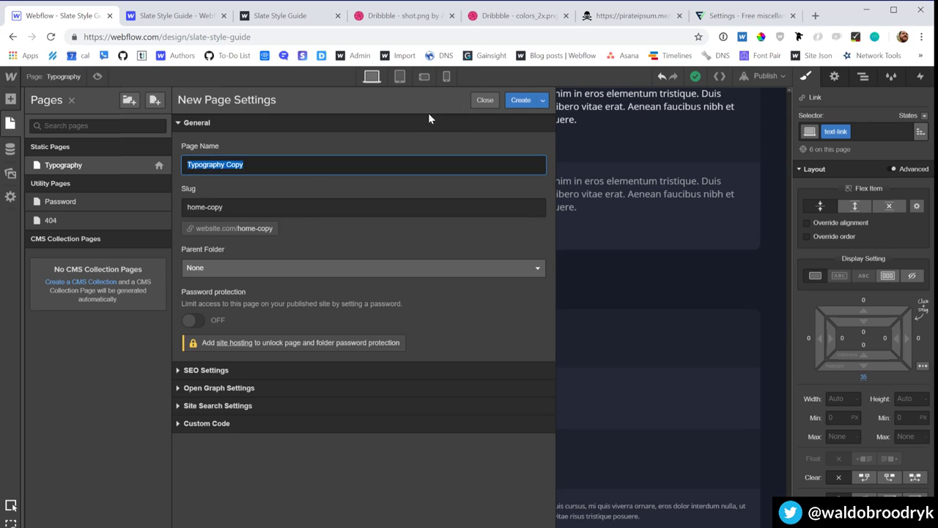
text(Colors)
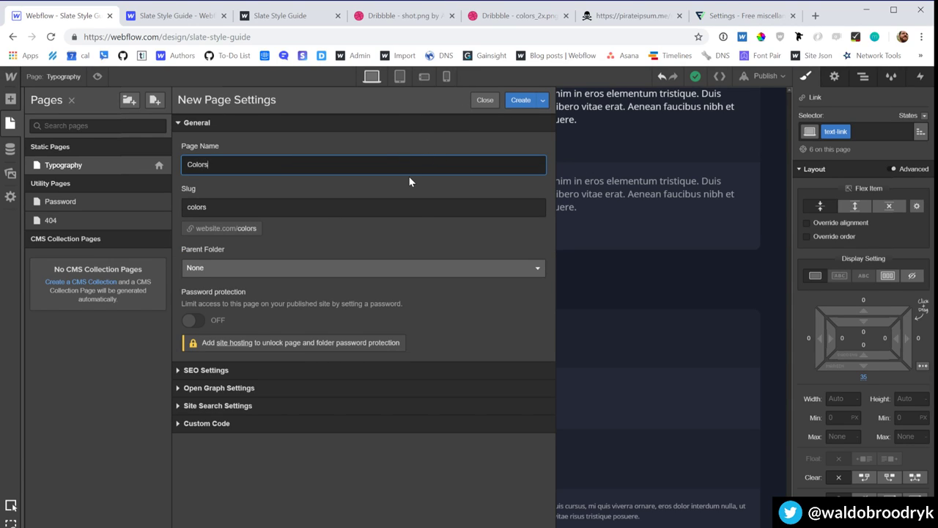
click(529, 104)
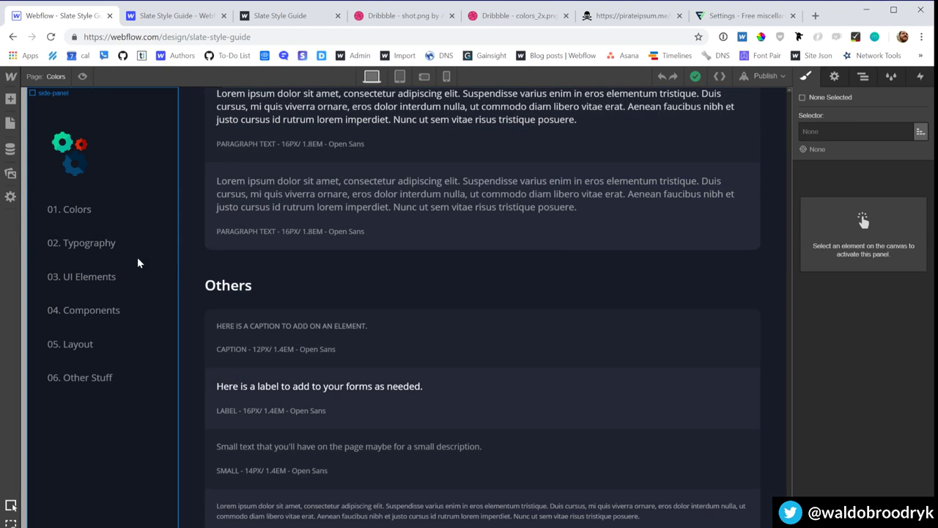
Step: On the Colors page, link the side panel's "01. Colors" text link to the Colors page
click(86, 210)
click(834, 76)
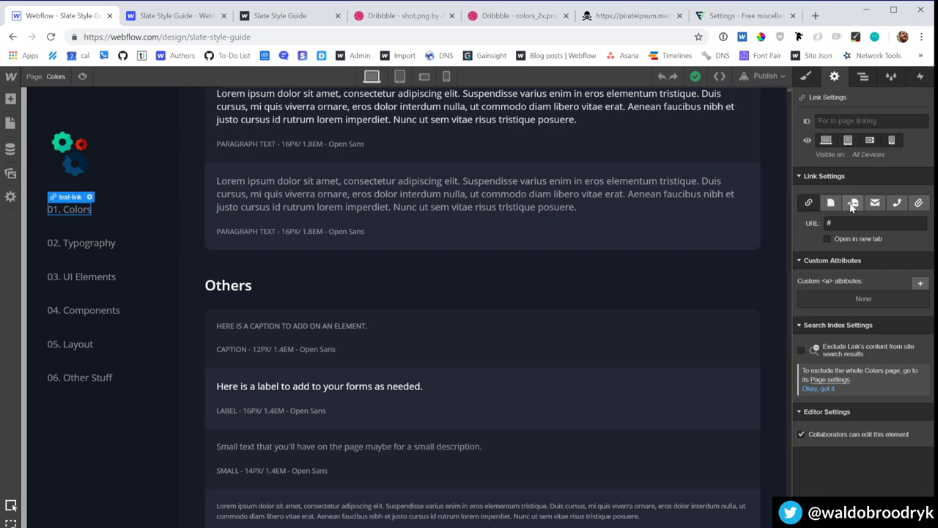
click(831, 203)
click(830, 224)
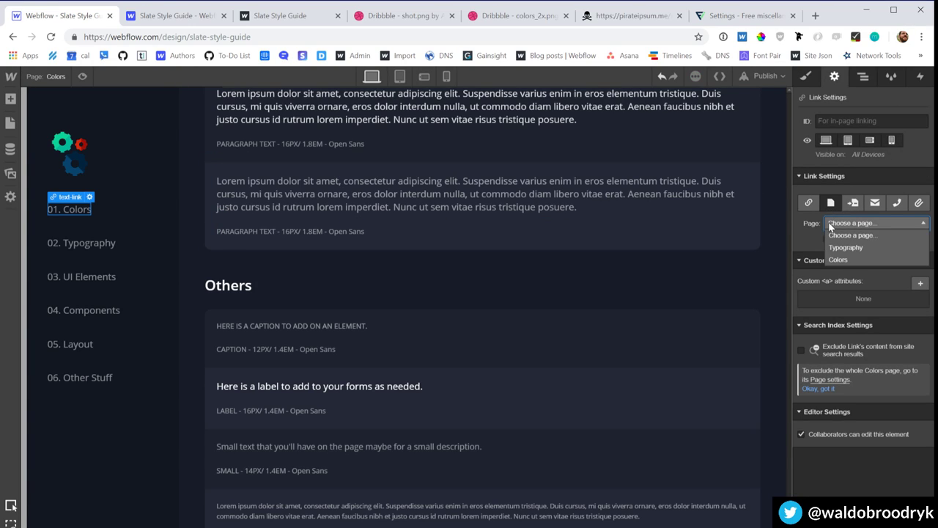
click(831, 262)
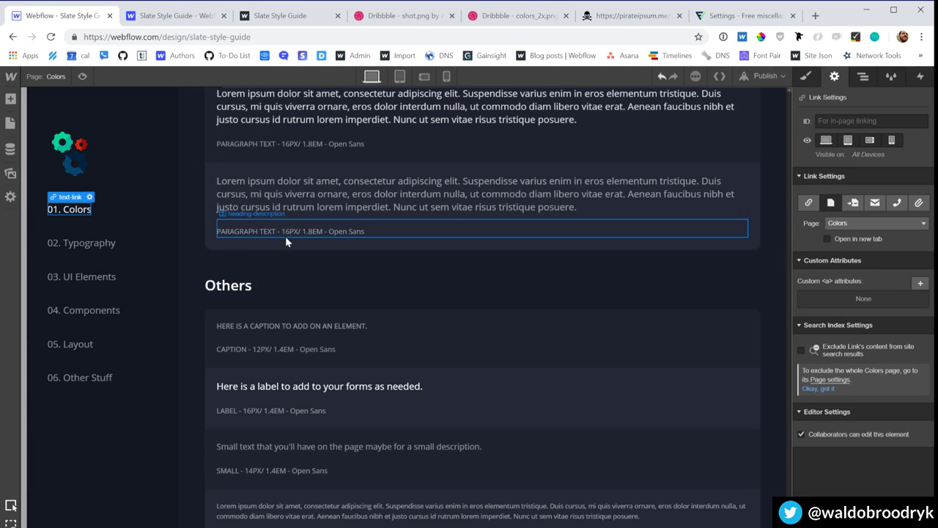
click(134, 247)
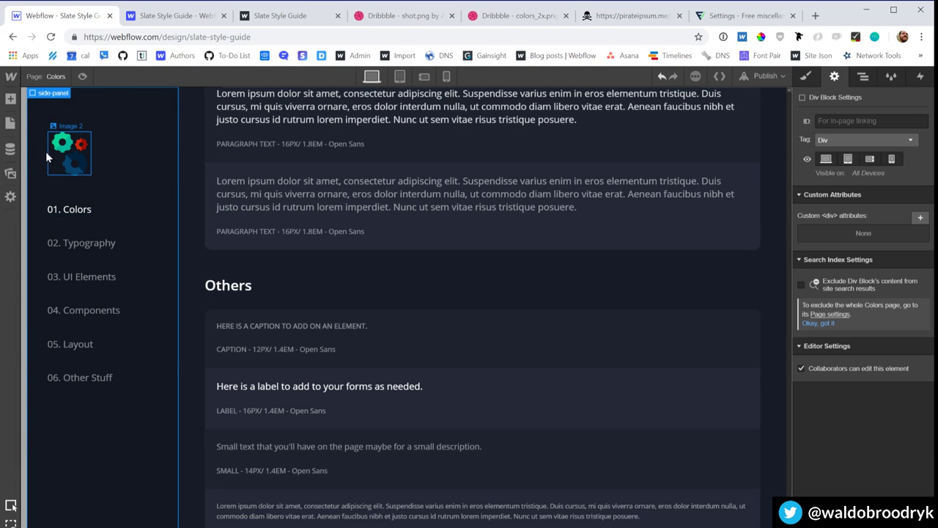
Step: On the Typography page, turn the side-panel block into a symbol named Side Nav
click(11, 123)
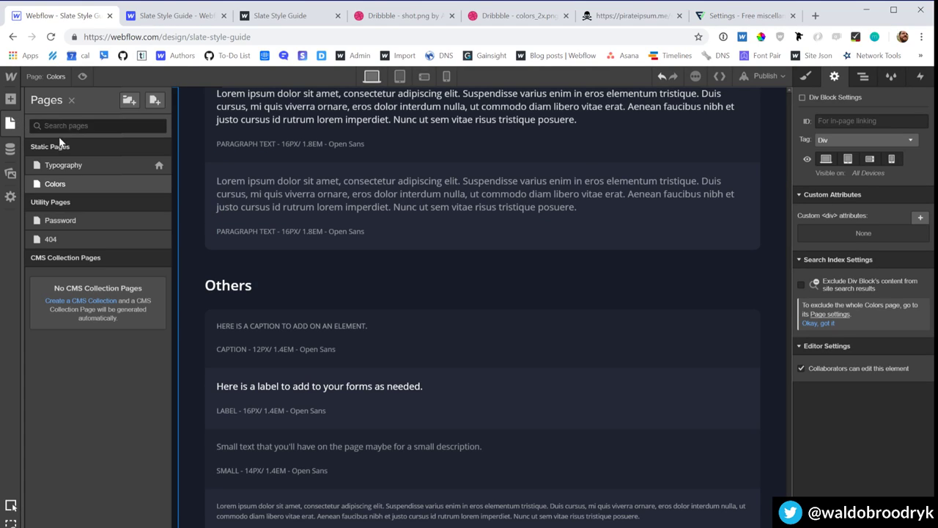
click(63, 165)
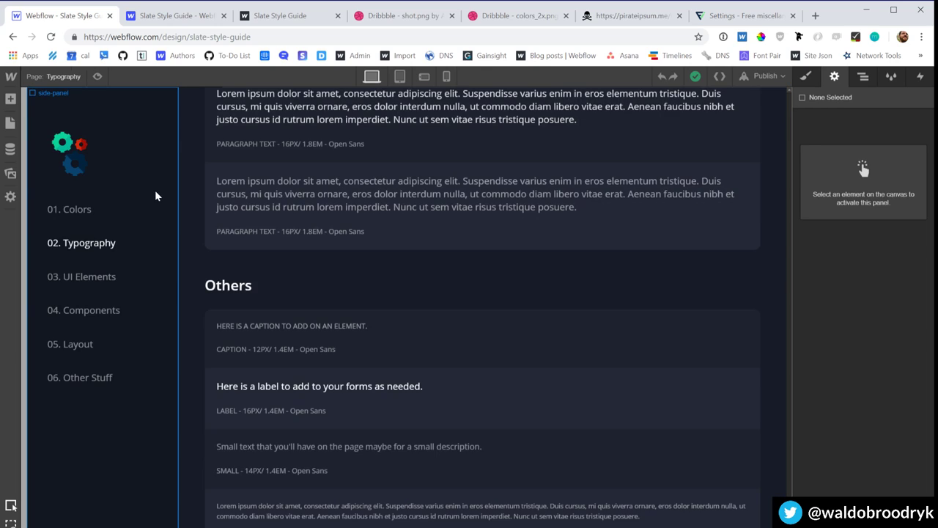
click(155, 190)
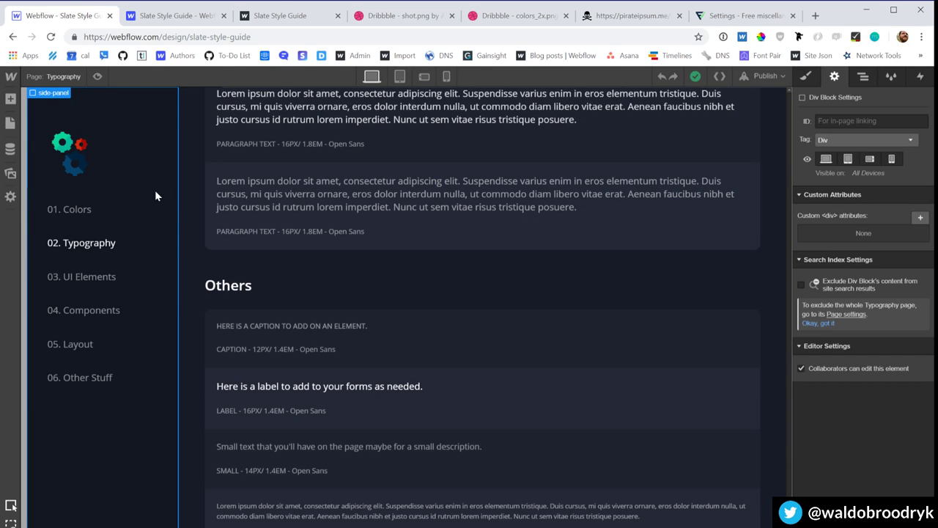
key(ctrl+shift+a)
text(Side Nav)
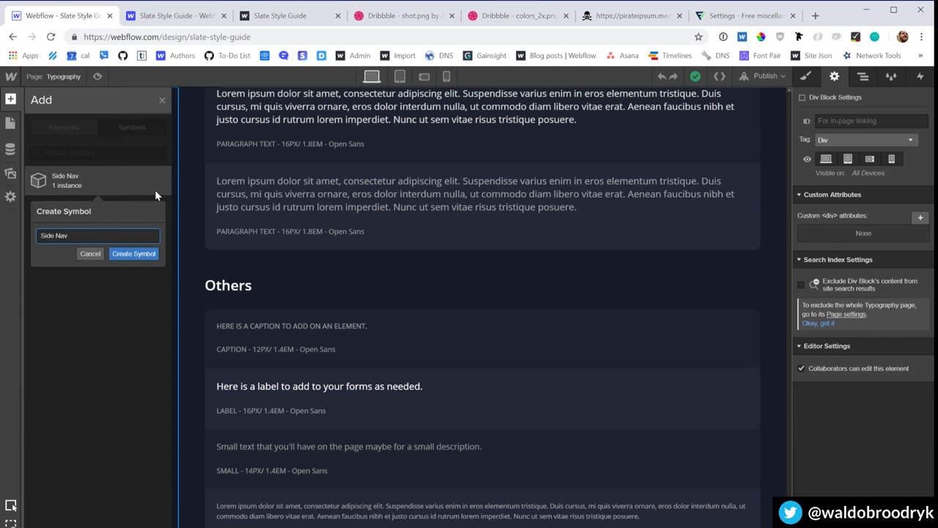
key(Return)
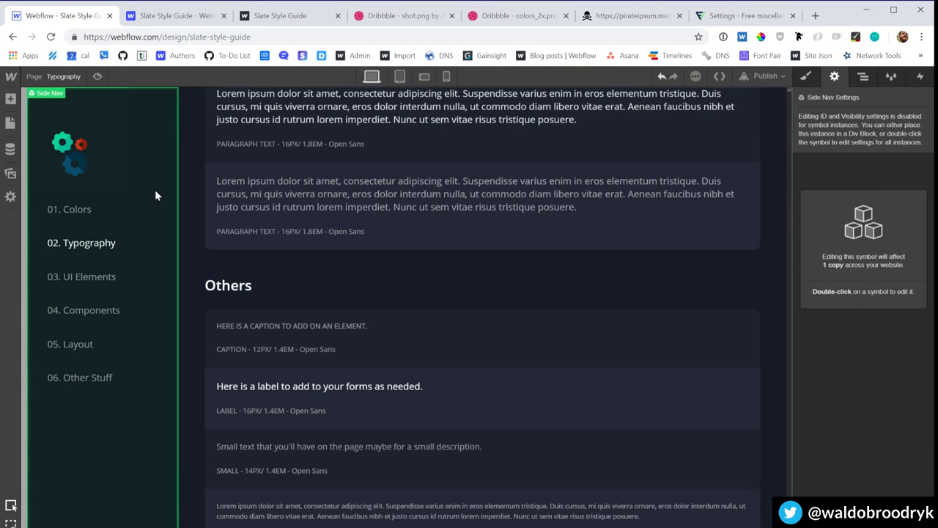
Step: Go to the Colors page and delete its side-panel block
click(19, 123)
click(55, 184)
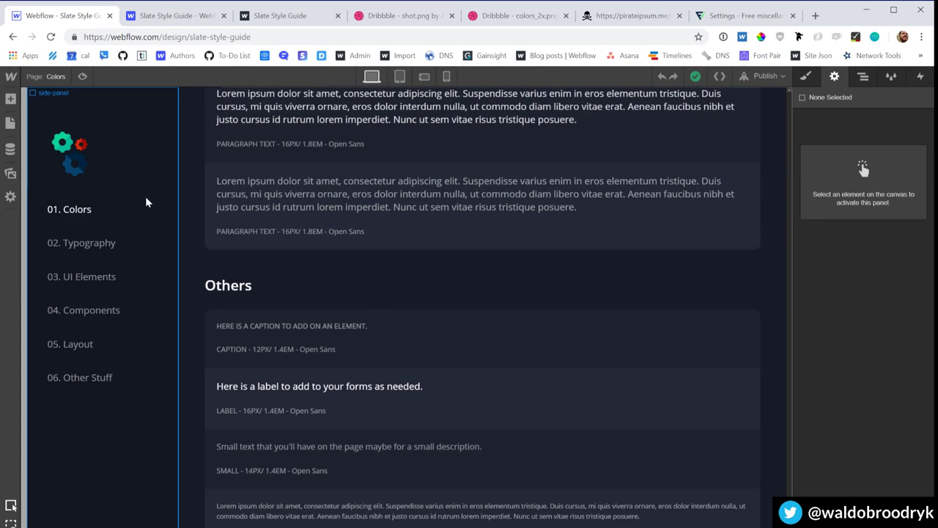
click(145, 197)
key(Delete)
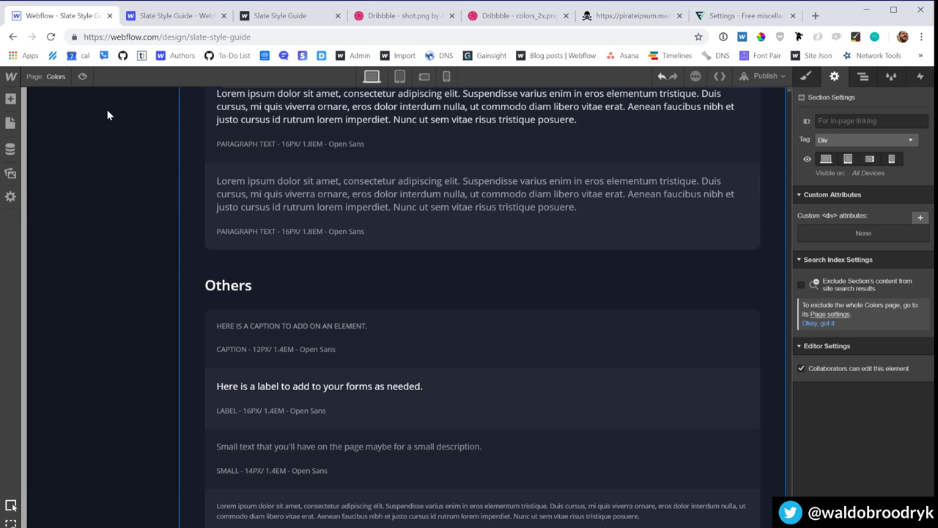
Step: Add the Side Nav symbol to the Colors page in place of the deleted side panel
click(10, 98)
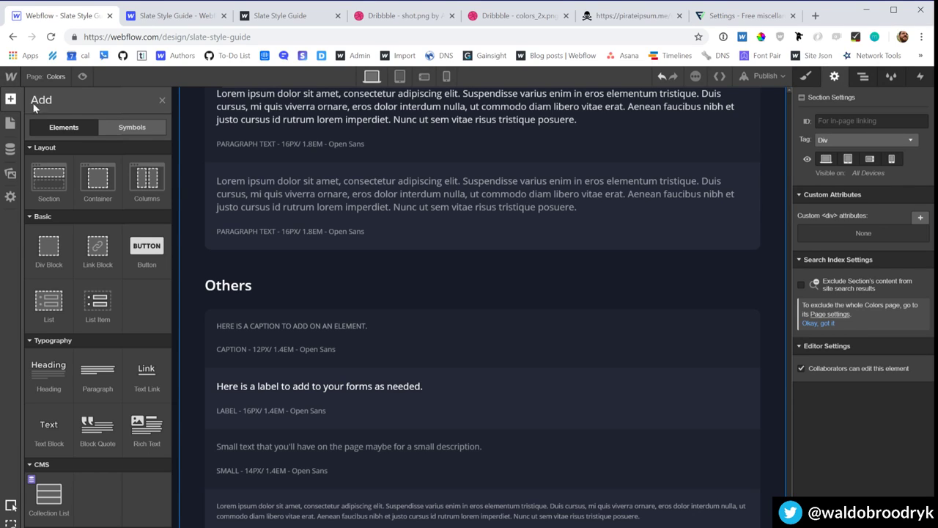
click(130, 127)
drag(52, 205, 168, 176)
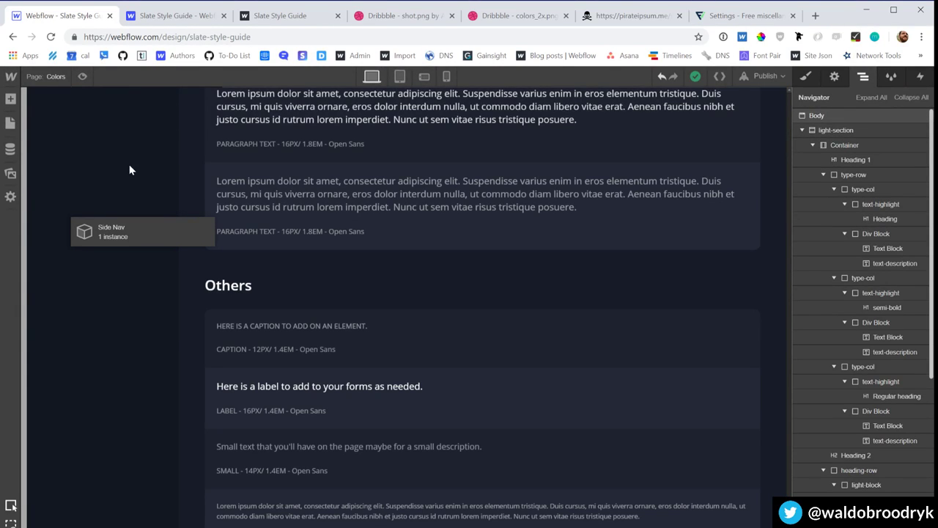
drag(107, 179, 534, 147)
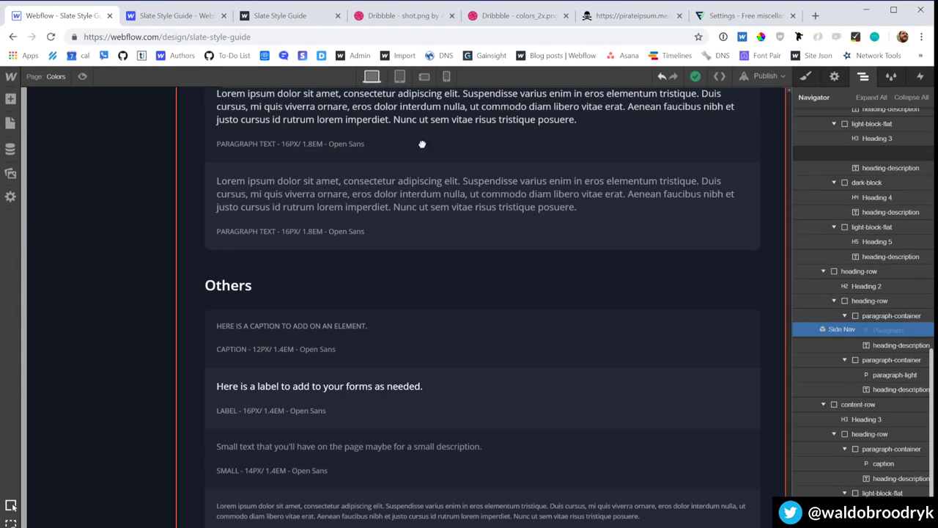
drag(884, 345, 850, 121)
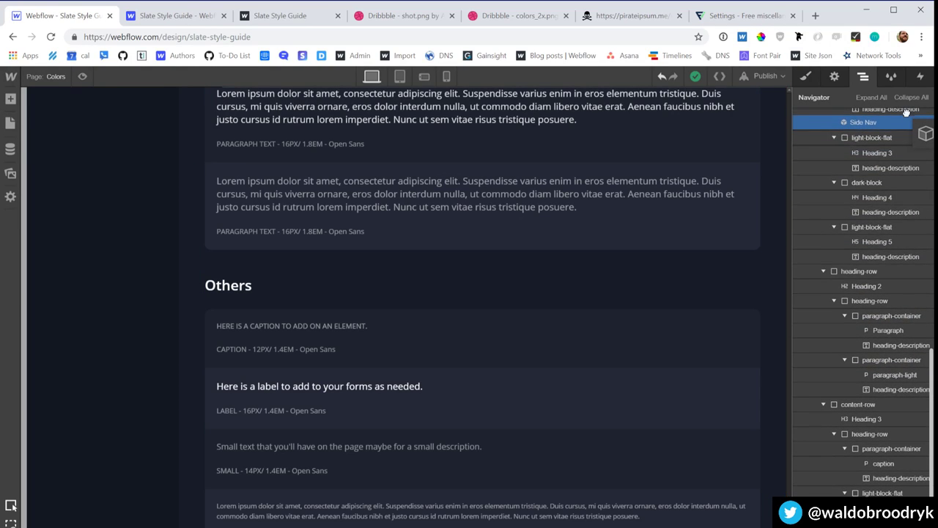
drag(901, 101, 851, 129)
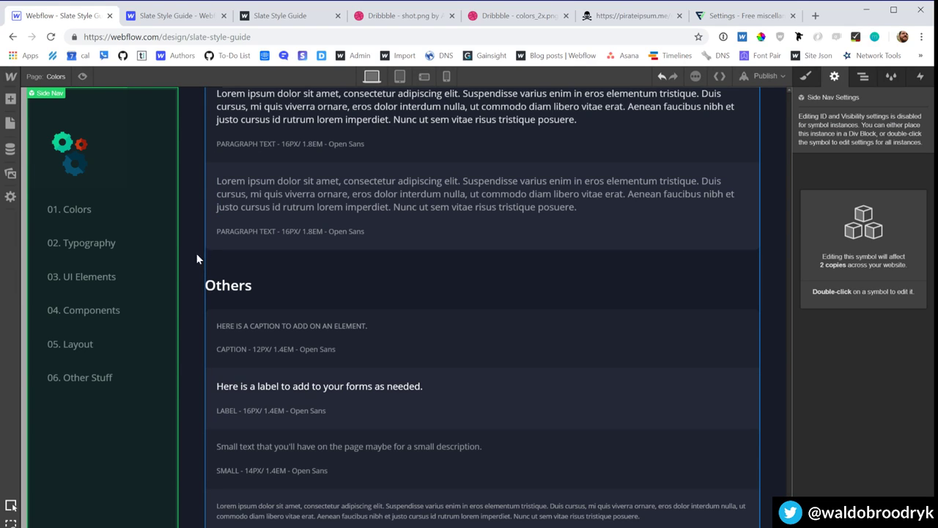
Step: Inside the Side Nav symbol, link the "01. Colors" text link to the Colors page, and leave symbol editing
double_click(103, 230)
click(85, 209)
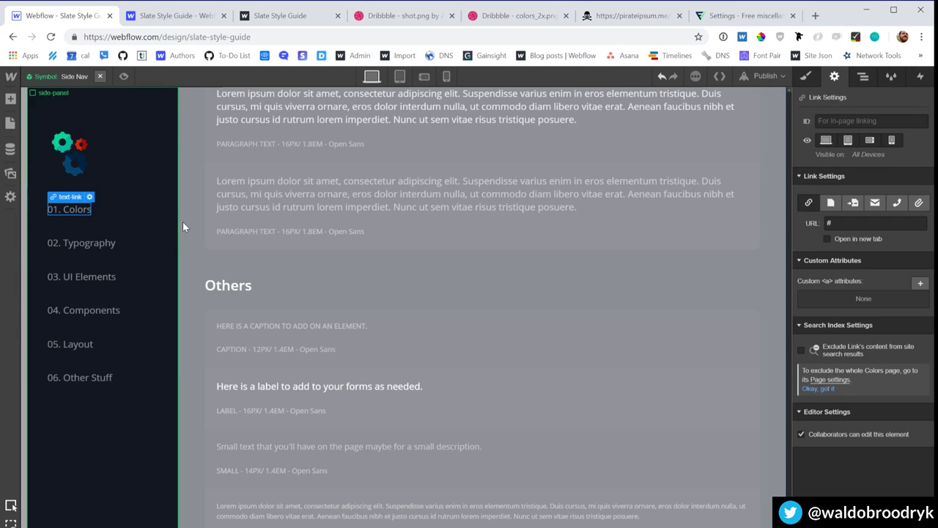
click(831, 203)
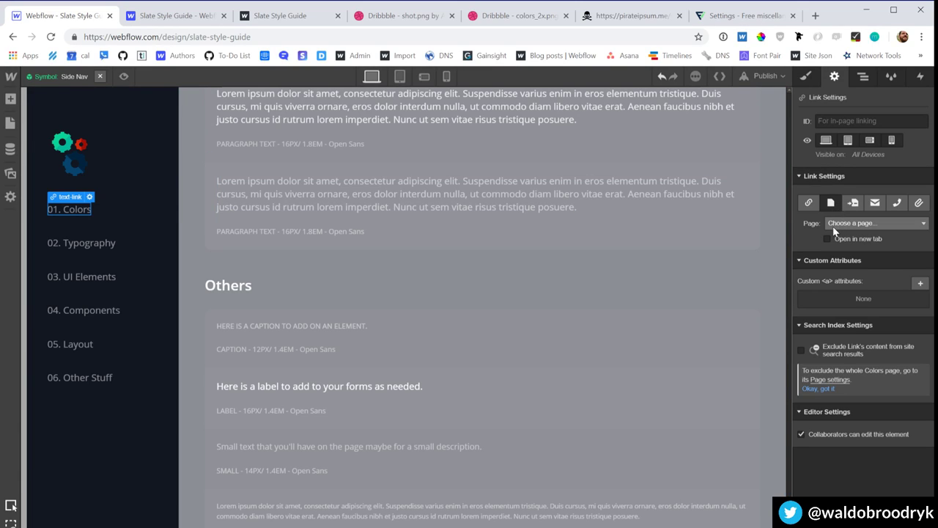
click(833, 225)
click(832, 261)
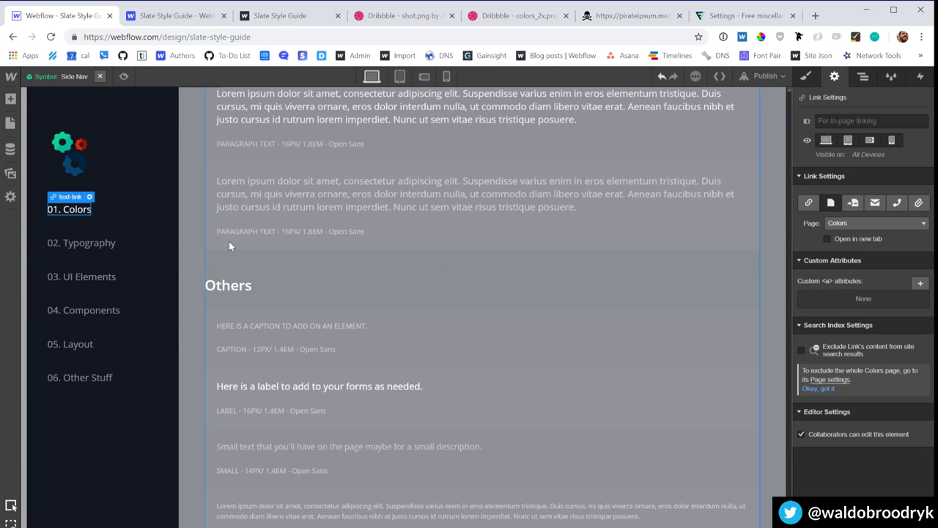
click(362, 272)
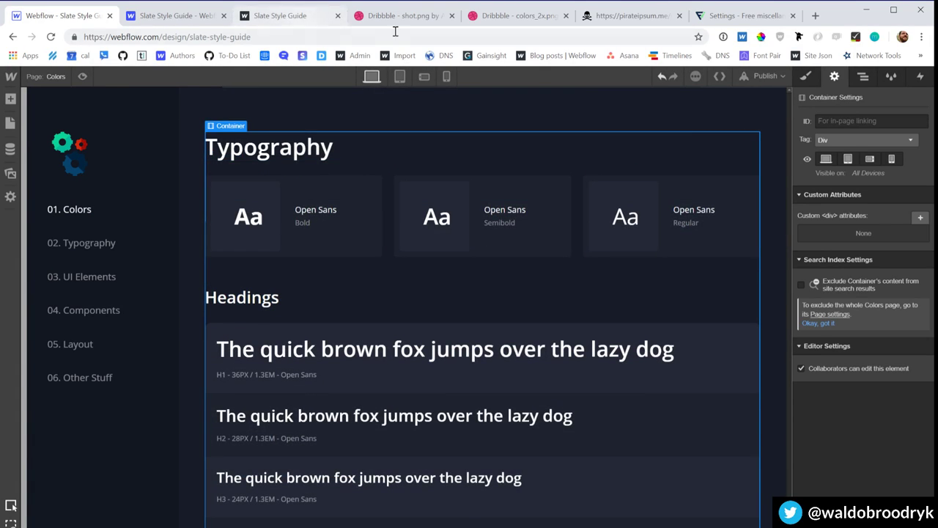
Step: Switch to the Dribbble colors reference and examine its primary, grayscale, gradient and alert swatch sections
click(513, 15)
scroll(436, 411, up, 5)
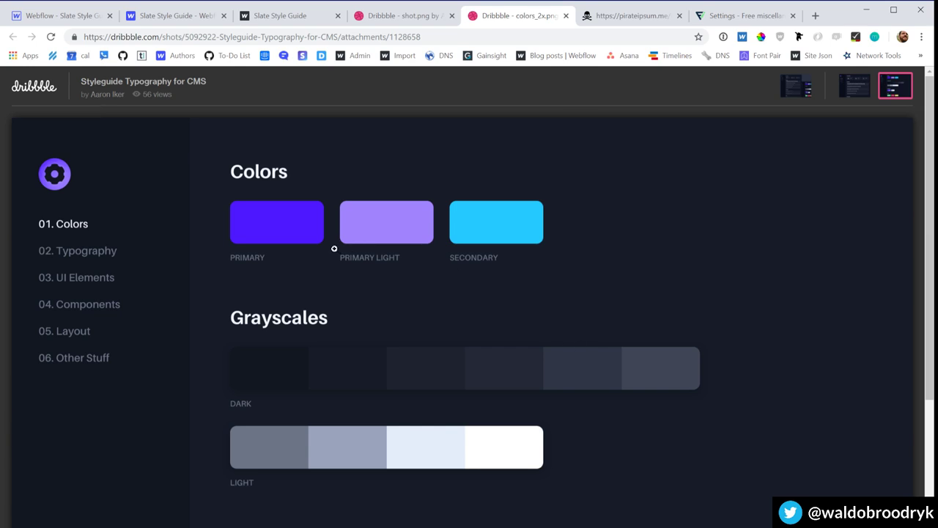
scroll(293, 359, down, 2)
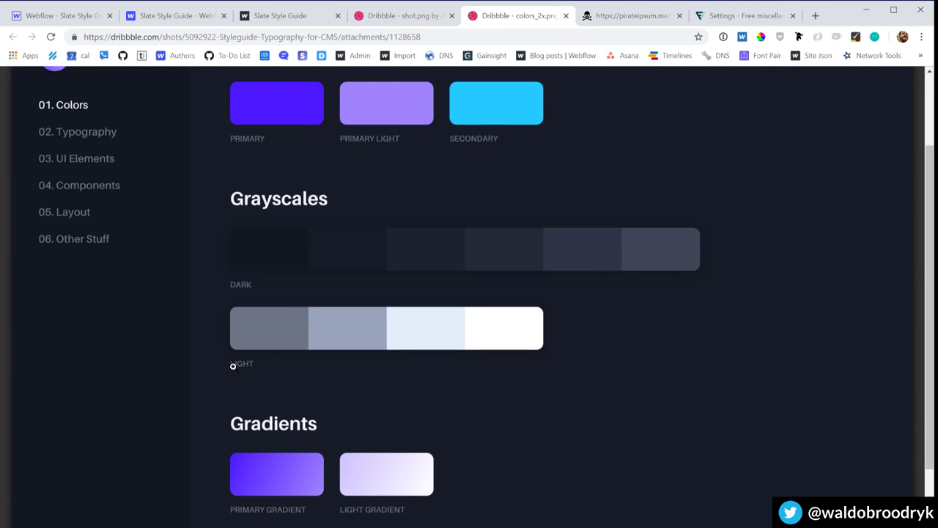
scroll(232, 367, down, 1)
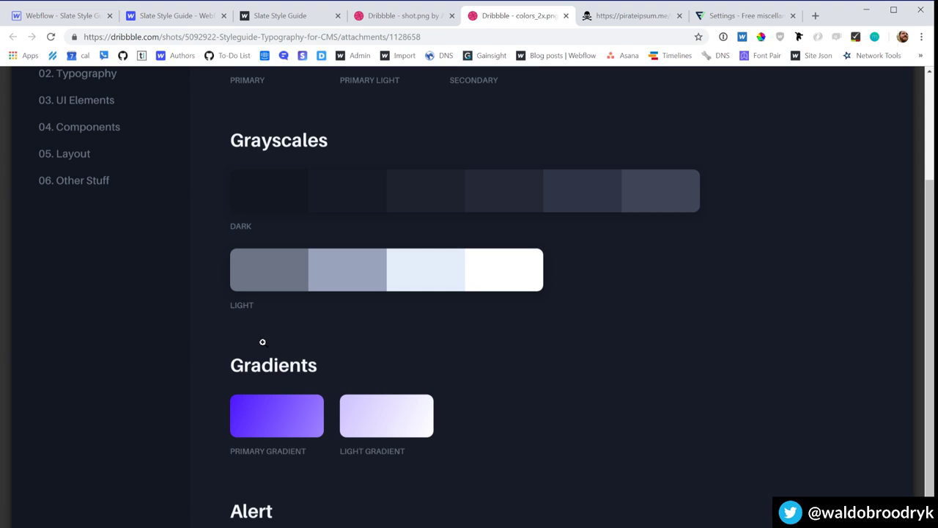
scroll(541, 383, down, 1)
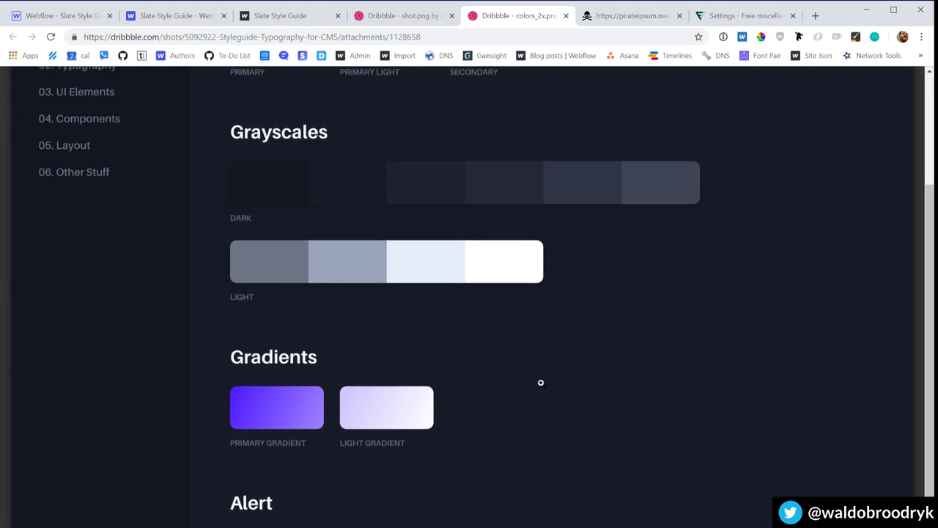
scroll(301, 432, down, 1)
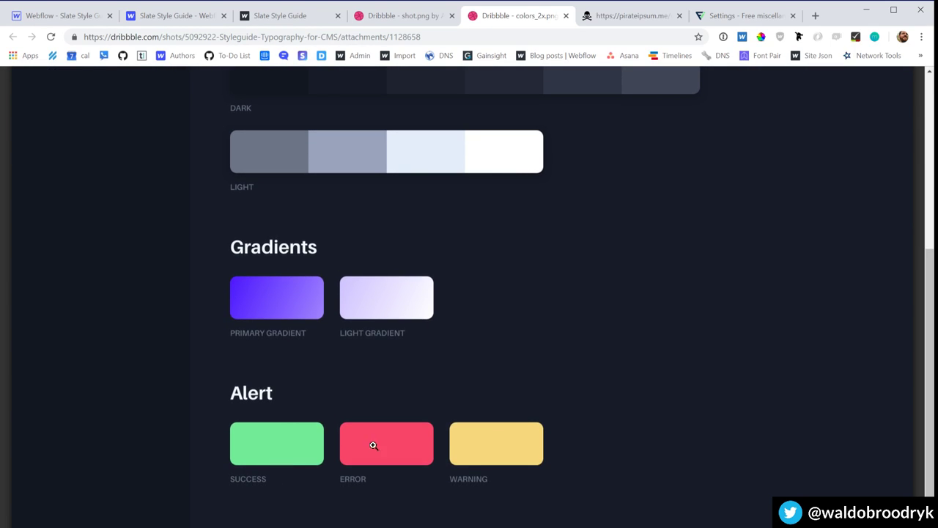
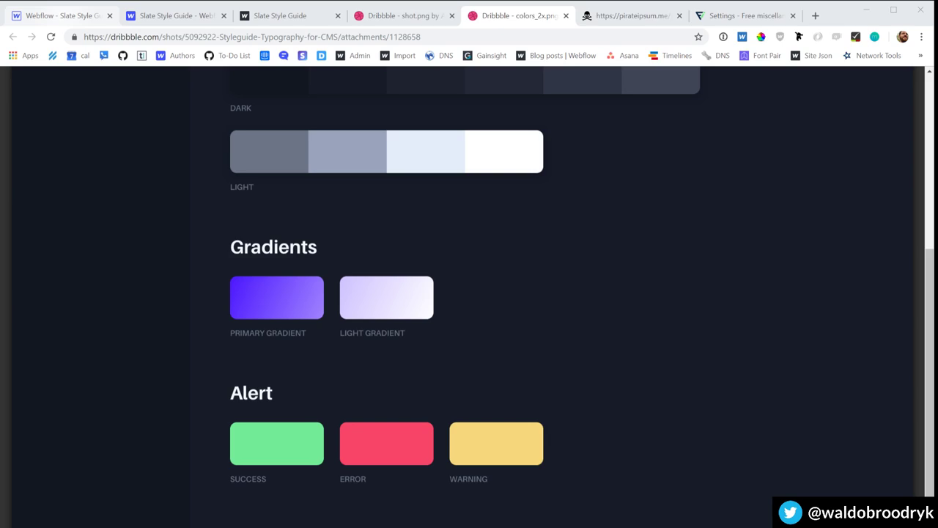
Step: Return to the Webflow Designer and delete the heading samples row and the Paragraphs row from the Colors page
click(58, 16)
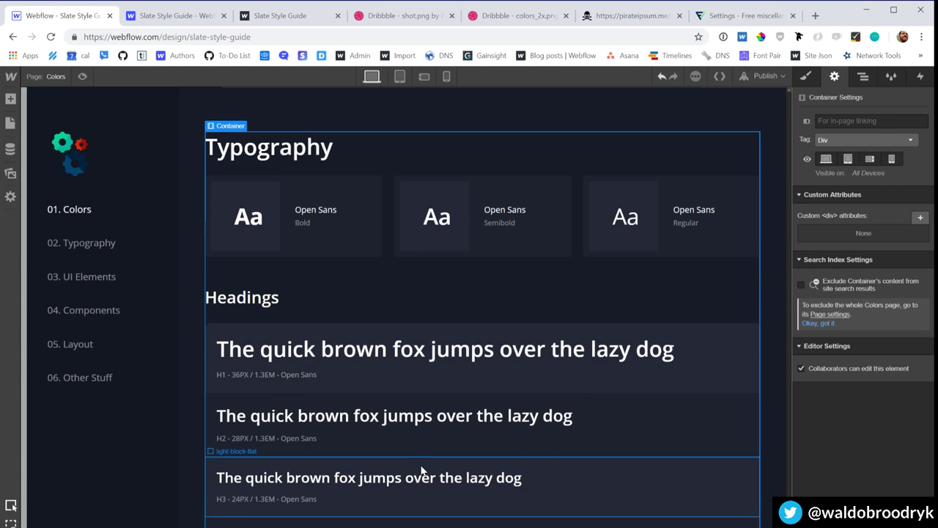
scroll(296, 432, down, 2)
scroll(297, 433, up, 2)
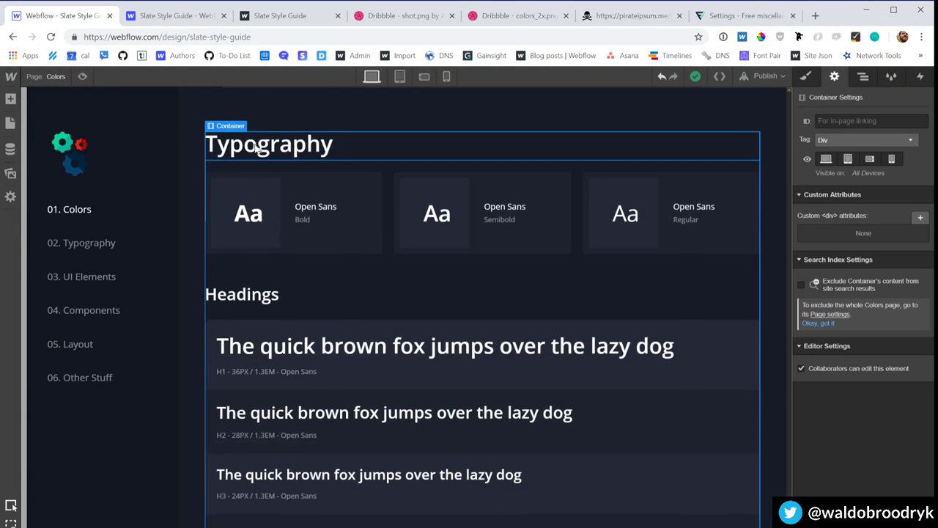
scroll(260, 214, down, 1)
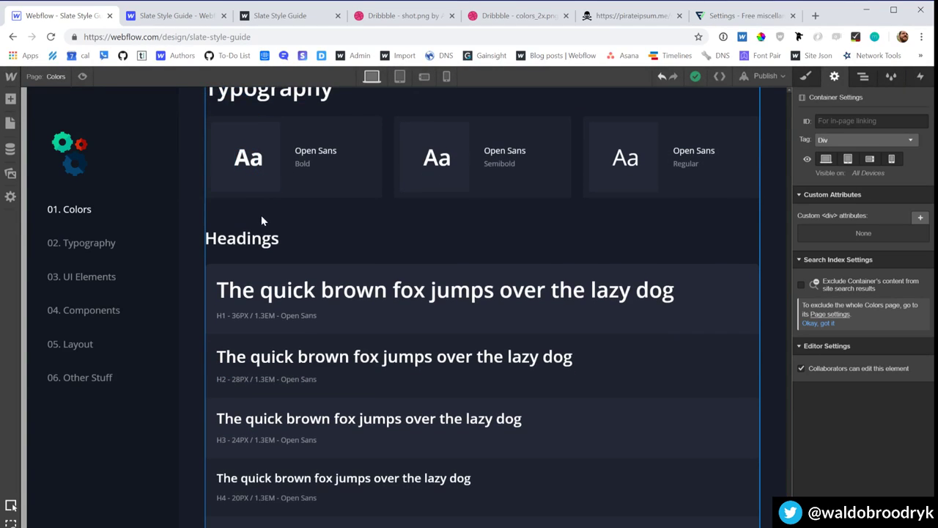
click(245, 264)
click(247, 258)
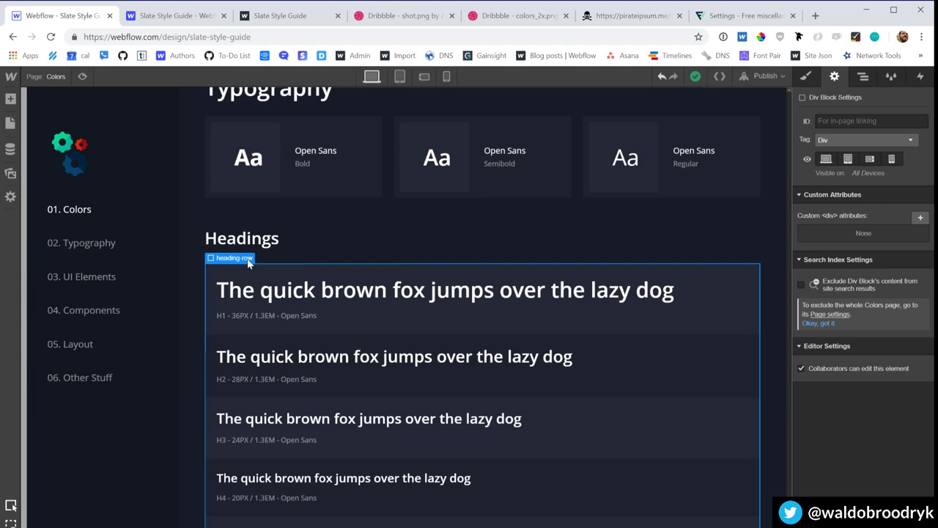
key(Delete)
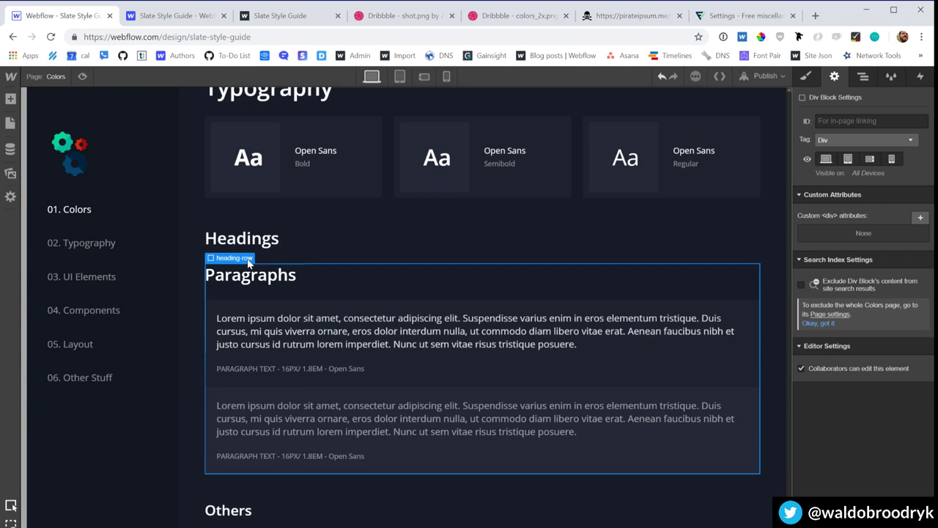
key(Delete)
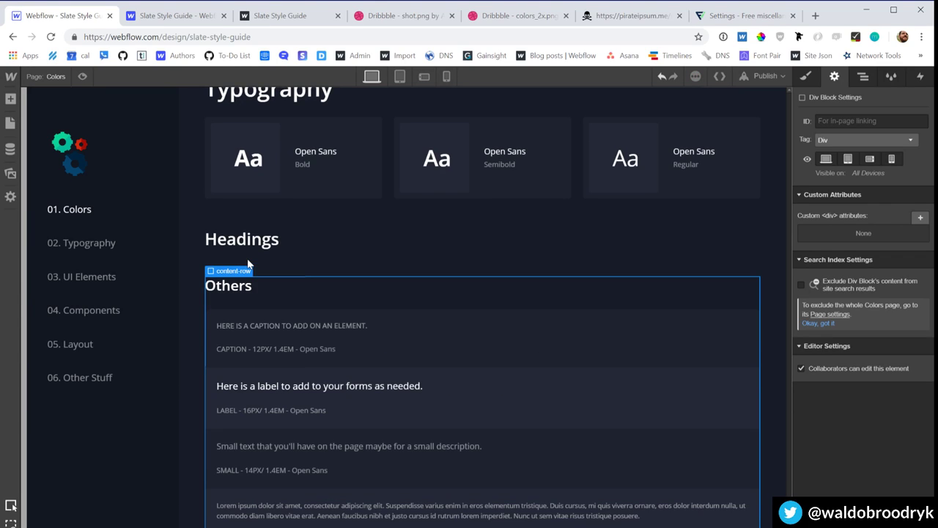
Step: Move the "Headings" title into the content row below the "Others" title, and delete the "Others" title
click(232, 247)
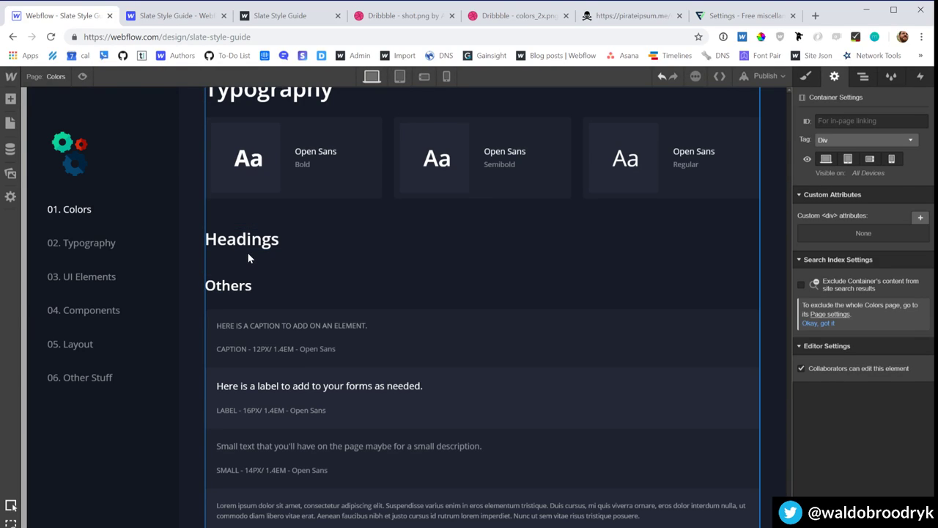
click(265, 243)
drag(265, 243, 248, 297)
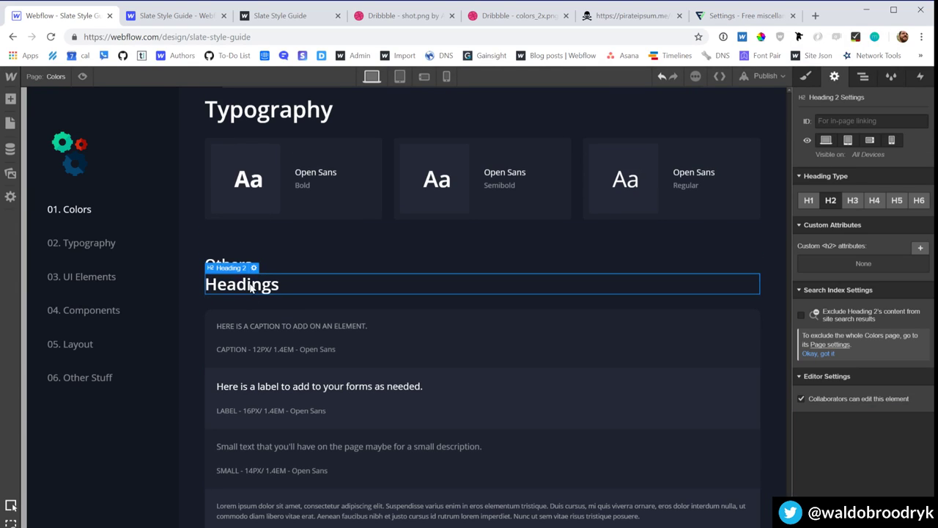
click(284, 271)
key(Delete)
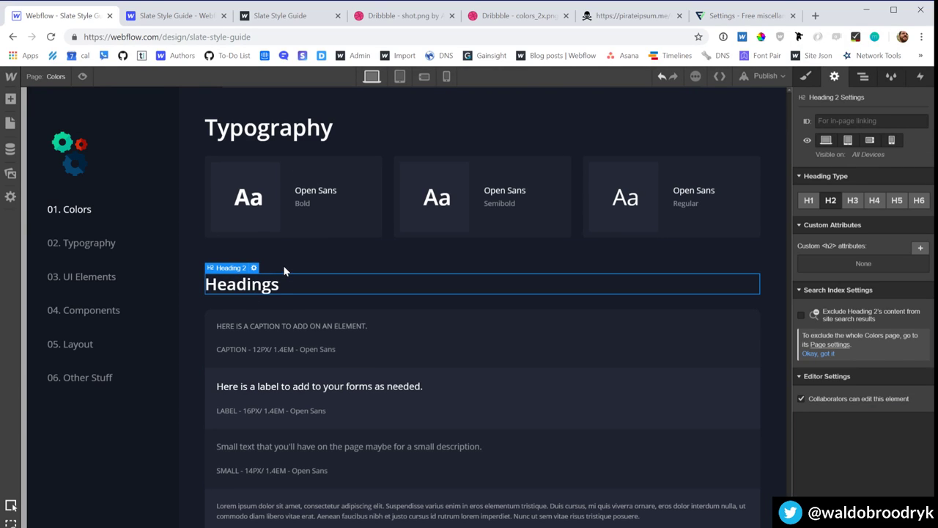
Step: Delete the heading-row block holding the caption, label and small text samples under the "Headings" title
click(271, 315)
key(ctrl+Up)
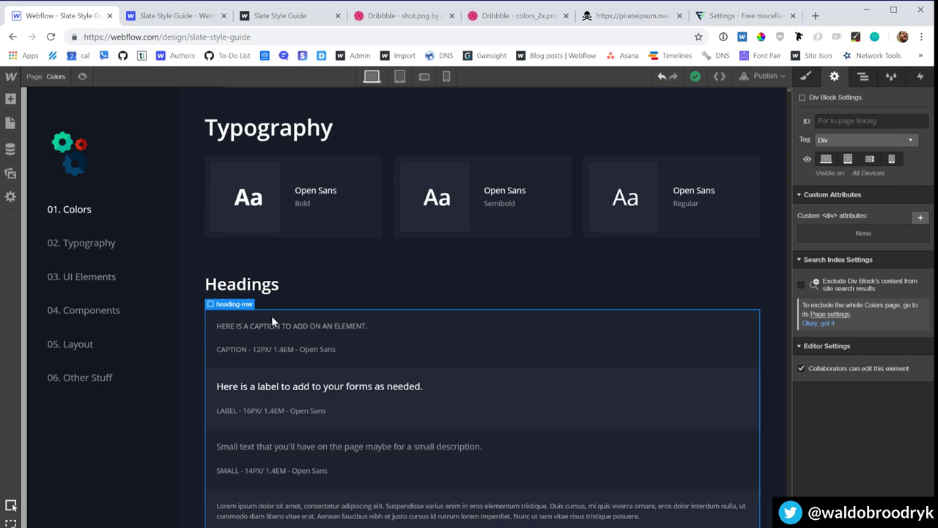
key(Delete)
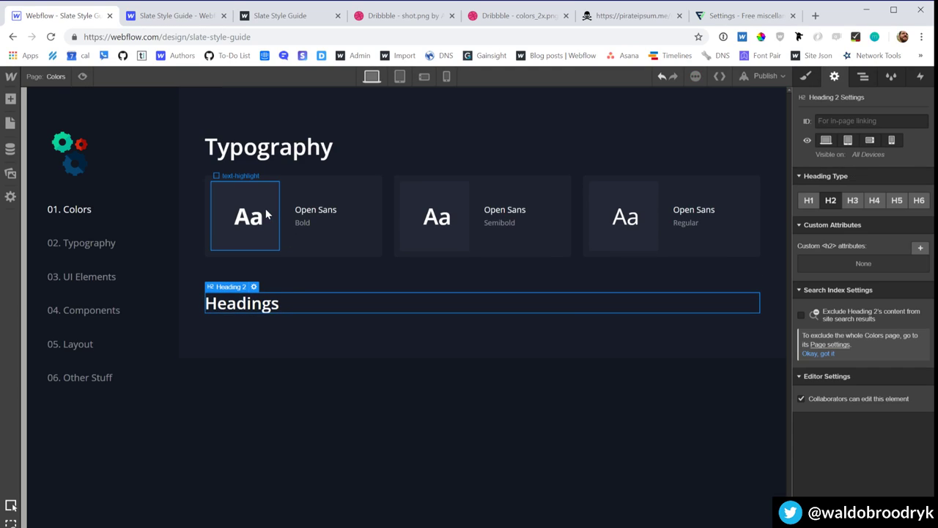
Step: Place the colors_2x.png asset below the "Headings" title on the Colors page, keeping its default image settings
click(348, 163)
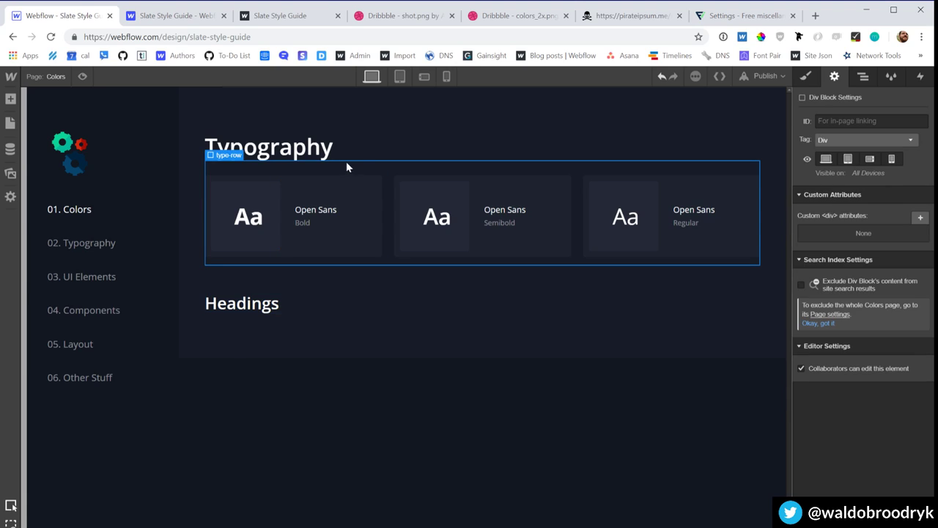
click(268, 375)
key(a)
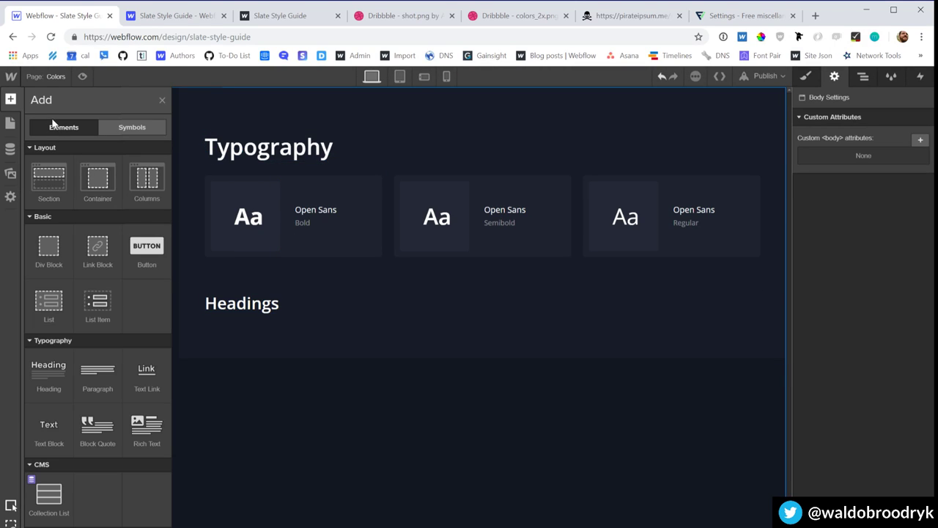
click(11, 192)
click(10, 173)
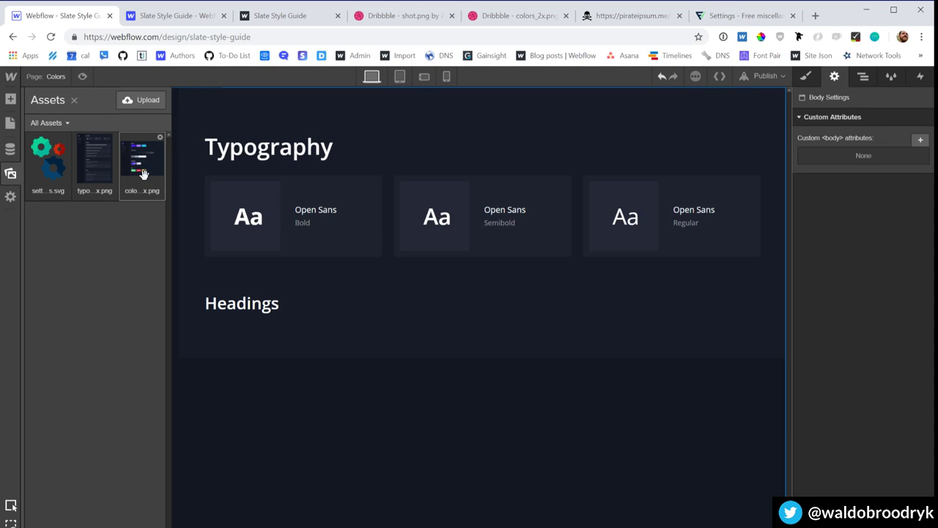
drag(144, 175, 310, 332)
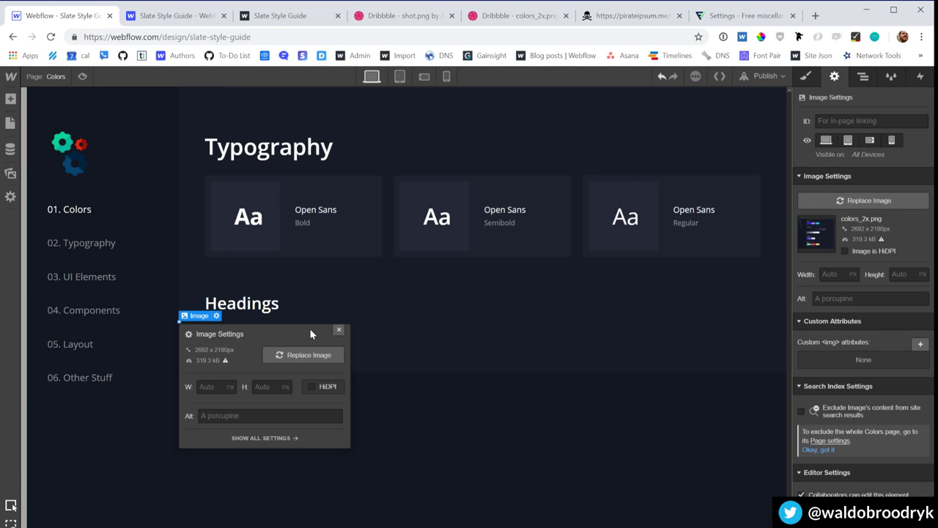
click(339, 330)
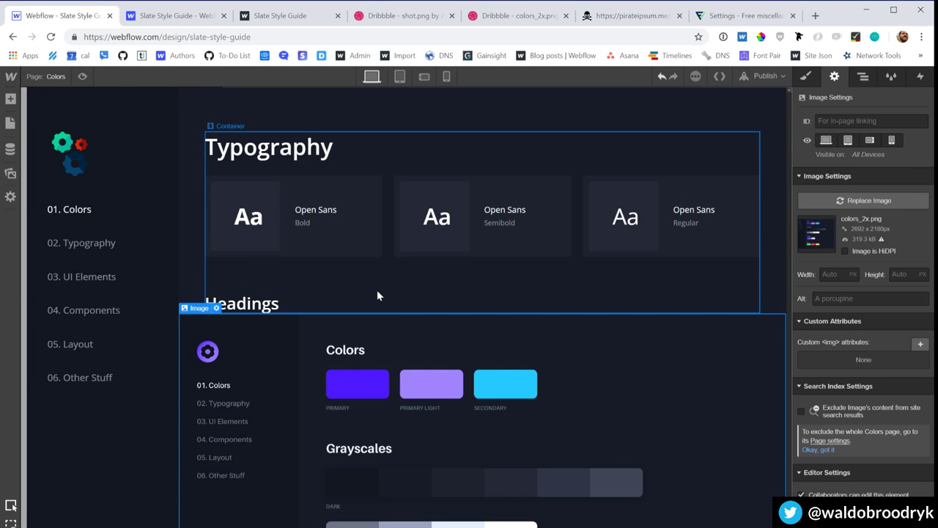
Step: Change the page's "Typography" main heading text to "Colors"
double_click(301, 148)
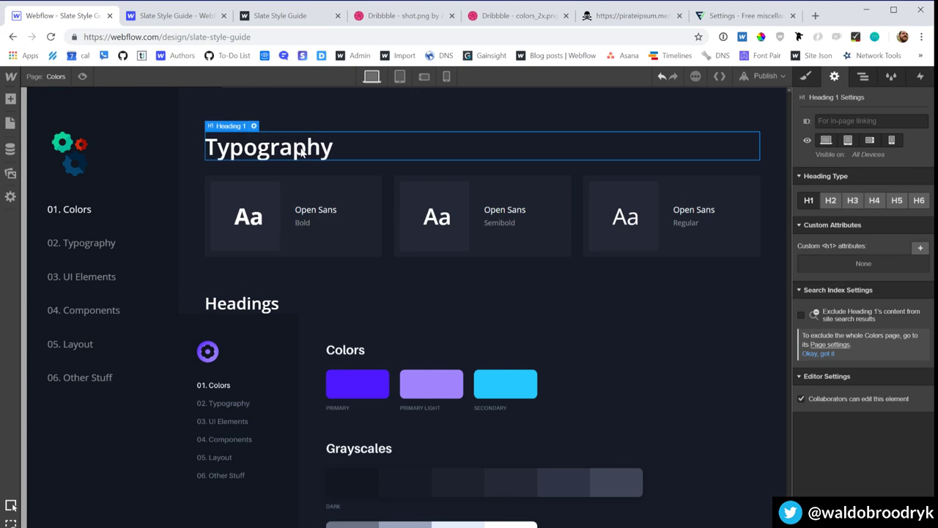
text(C)
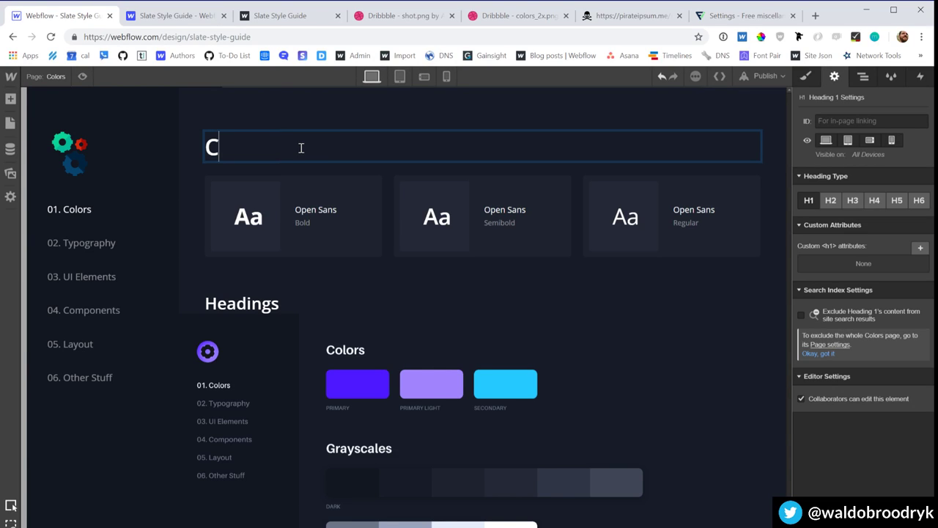
text(olors)
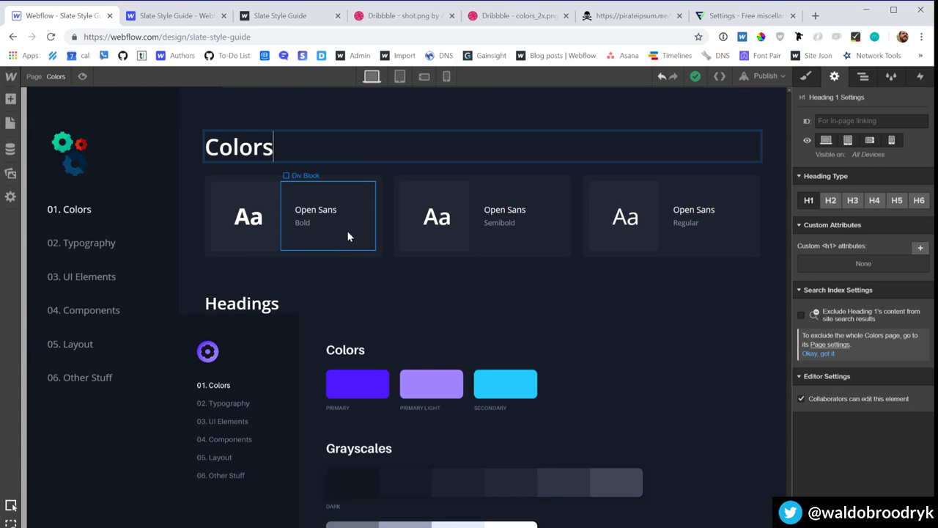
Step: Duplicate the type-row class on the row under the main heading and name the copy "color-row"
click(375, 248)
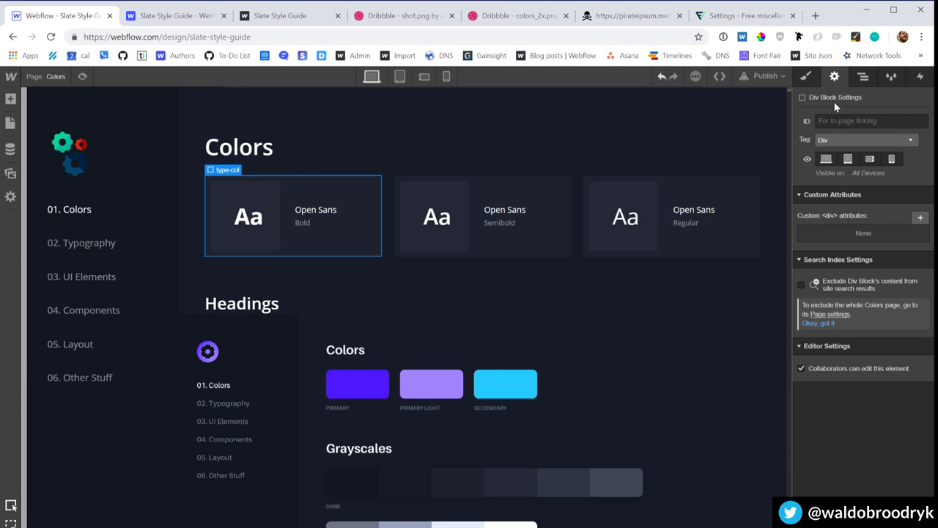
key(z)
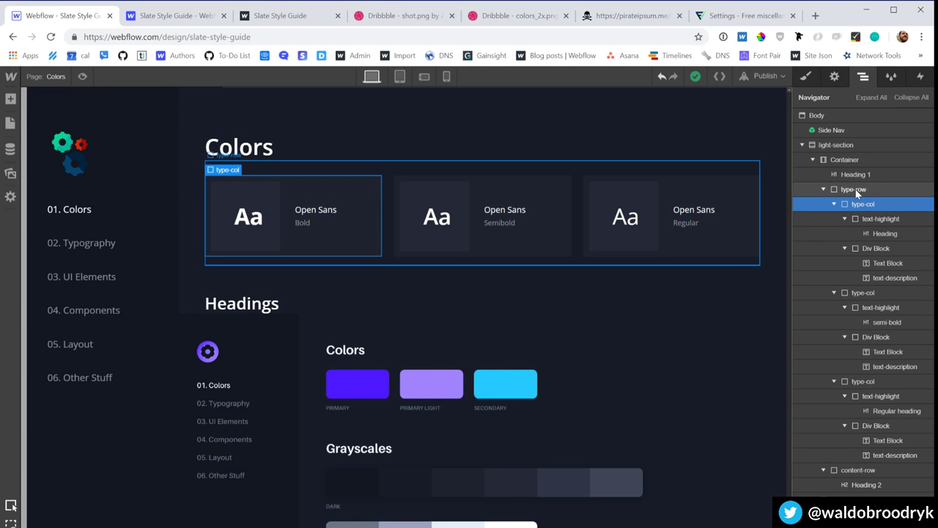
click(856, 190)
key(s)
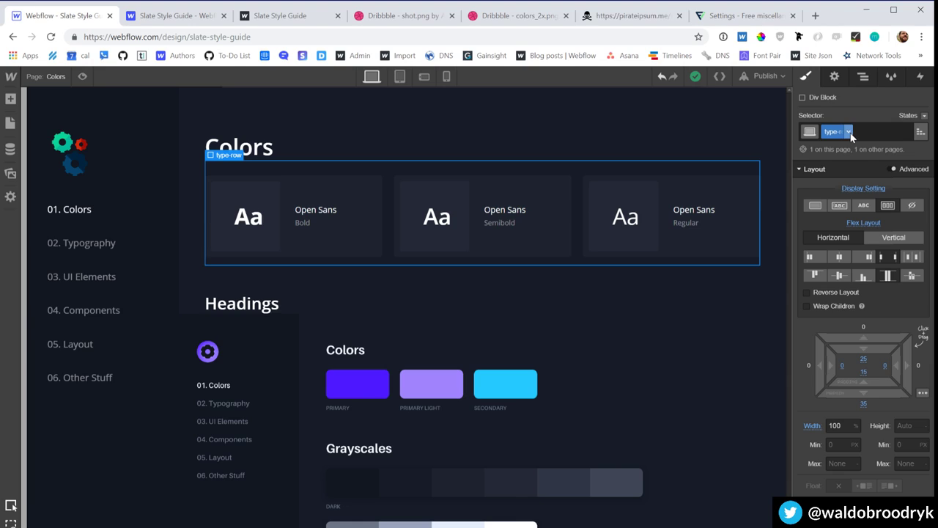
click(849, 132)
click(837, 163)
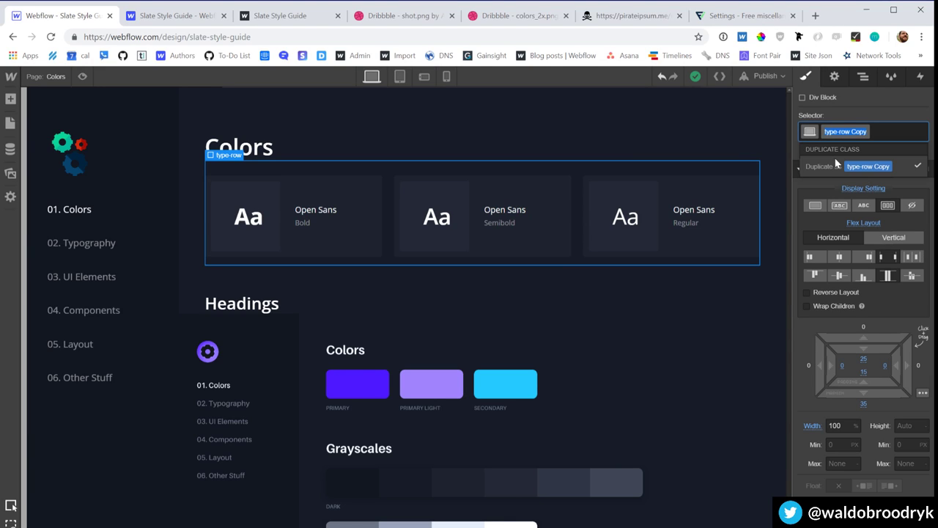
text(color-row)
key(Return)
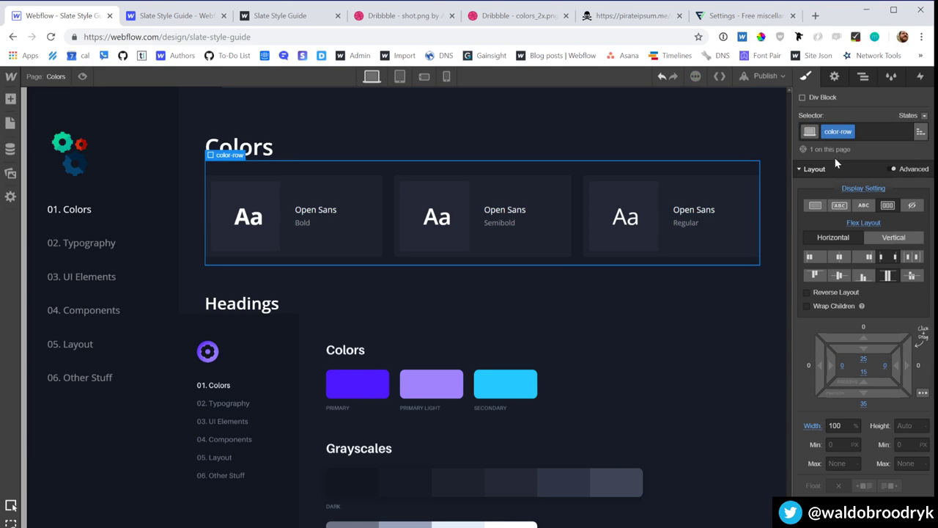
Step: Delete the text-highlight block and the text div inside the first type-col of the color row
key(z)
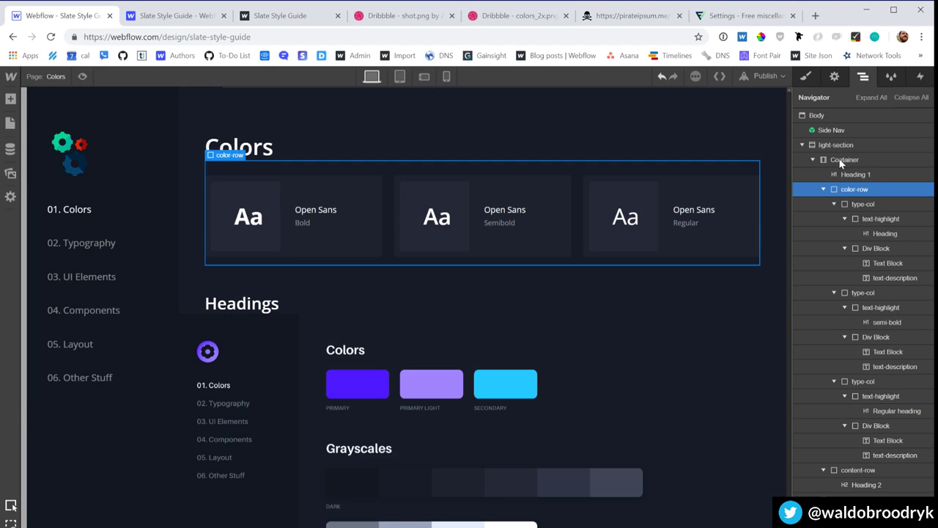
click(853, 205)
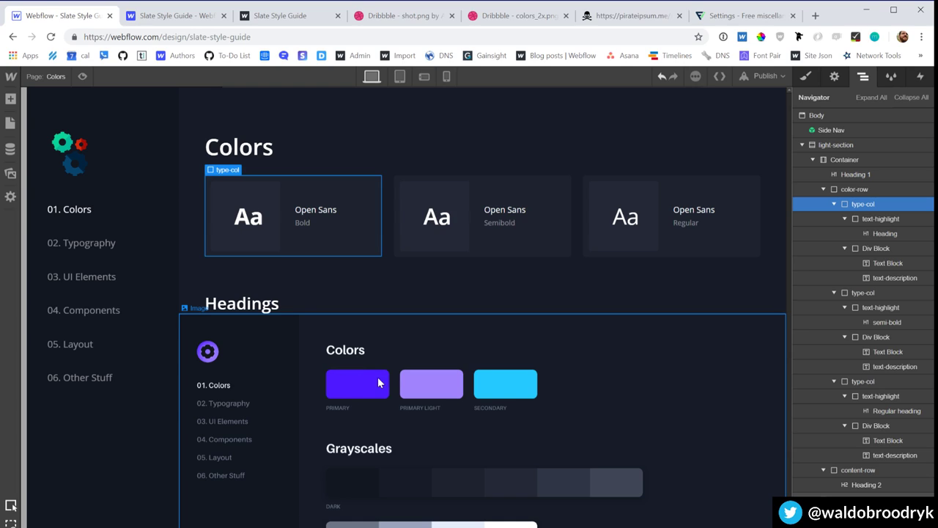
click(856, 216)
key(Delete)
key(Delete)
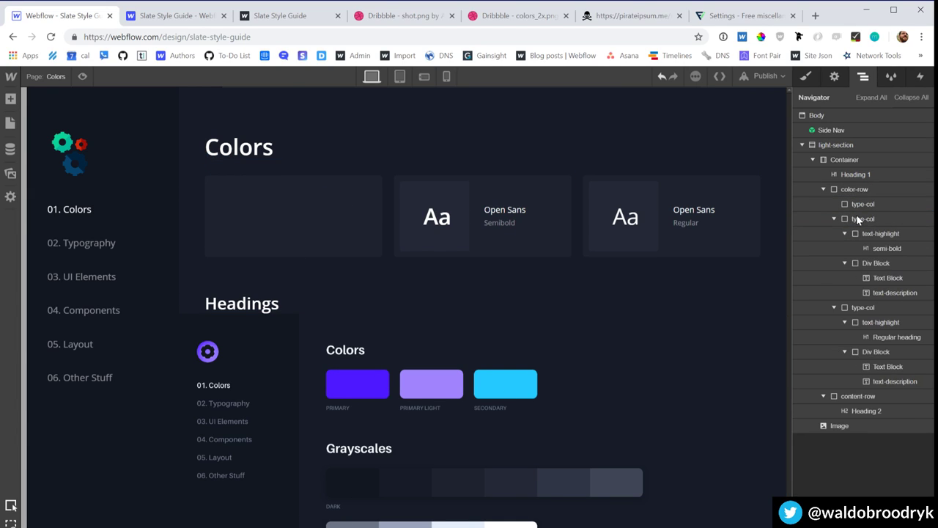
Step: Duplicate the type-col class on the emptied first column and name the copy "color-block"
click(868, 200)
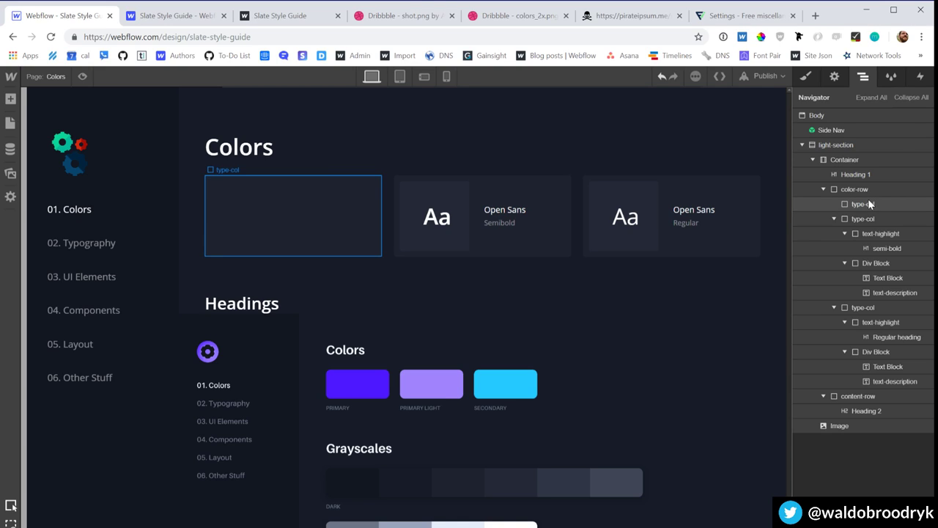
key(s)
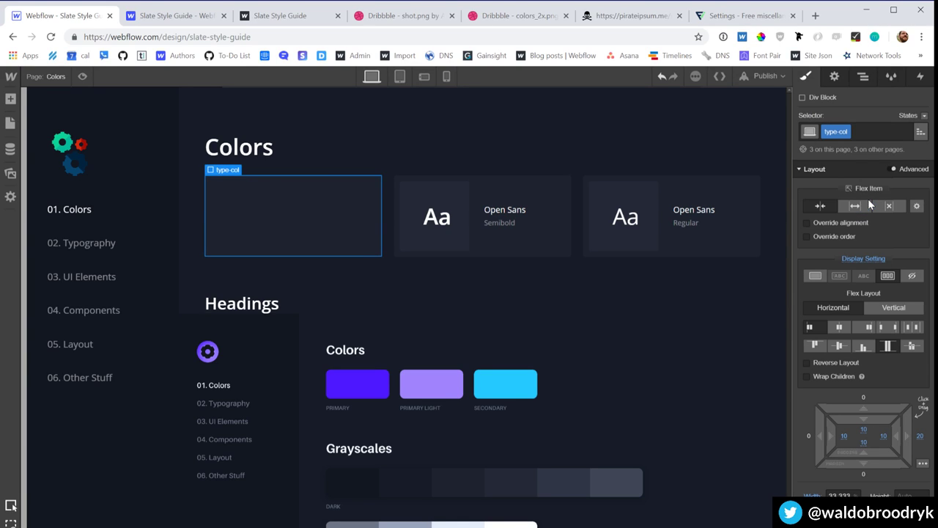
click(846, 131)
click(838, 158)
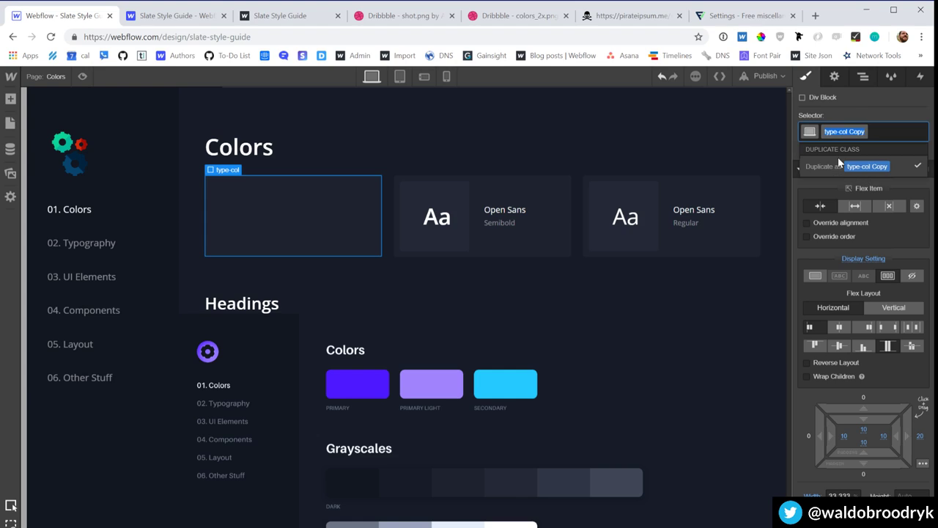
text(col)
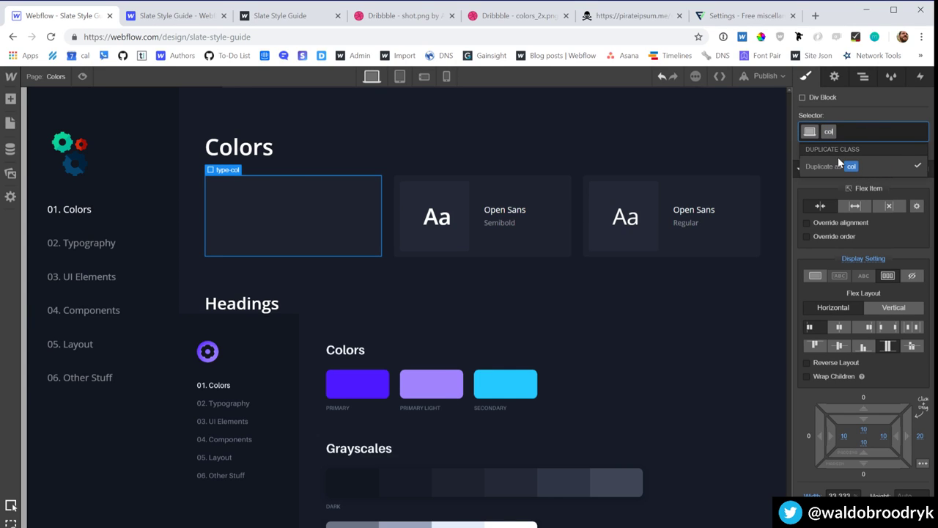
text(or-block)
key(Return)
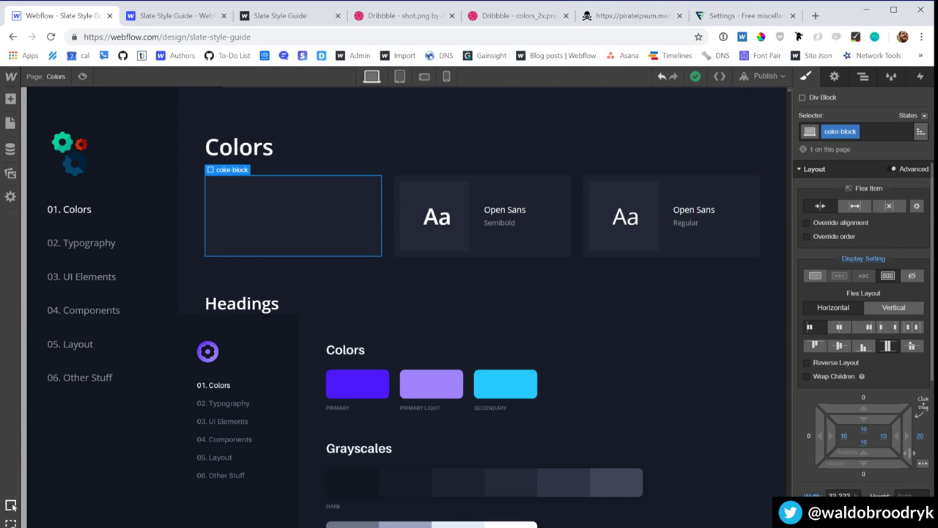
Step: Set the color-block's width to 20% and its height to 105 px
click(907, 495)
click(839, 496)
text(20)
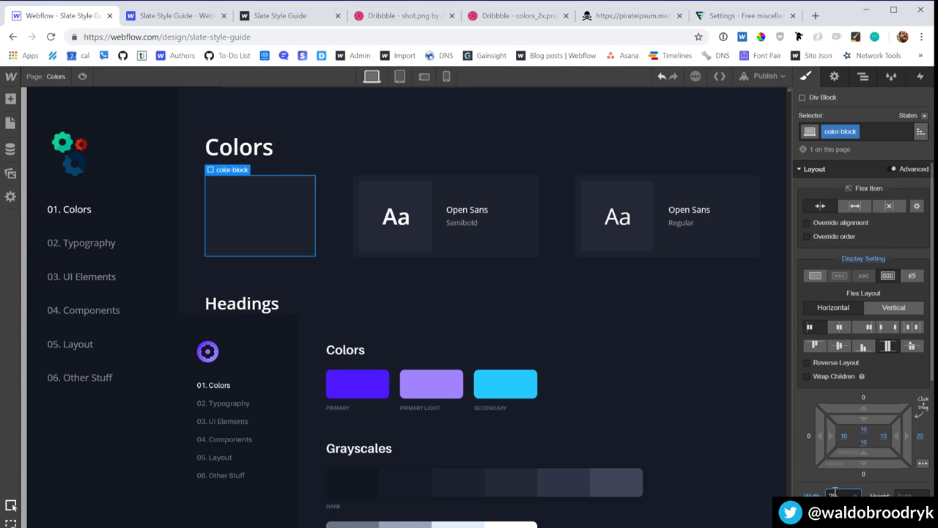
click(903, 494)
text(65)
key(Return)
key(shift+Up)
key(shift+Up)
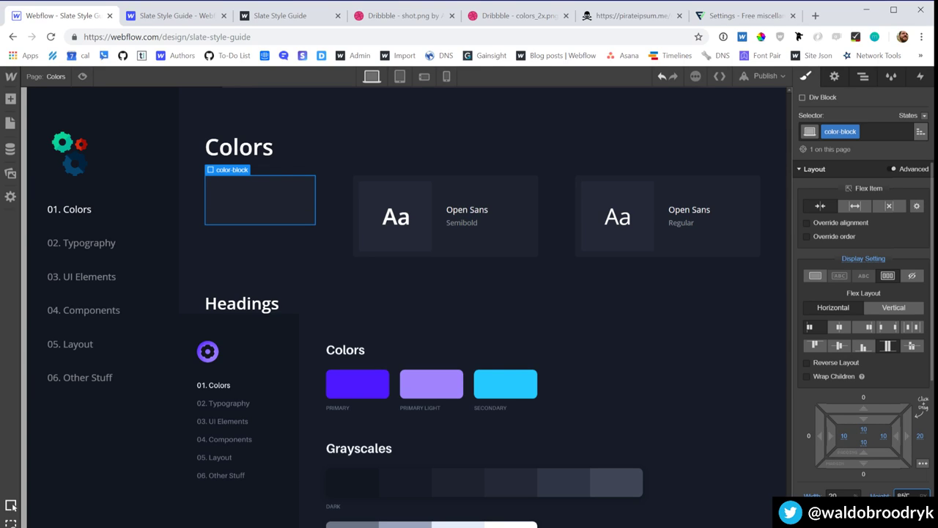
key(shift+Up)
key(shift+Up)
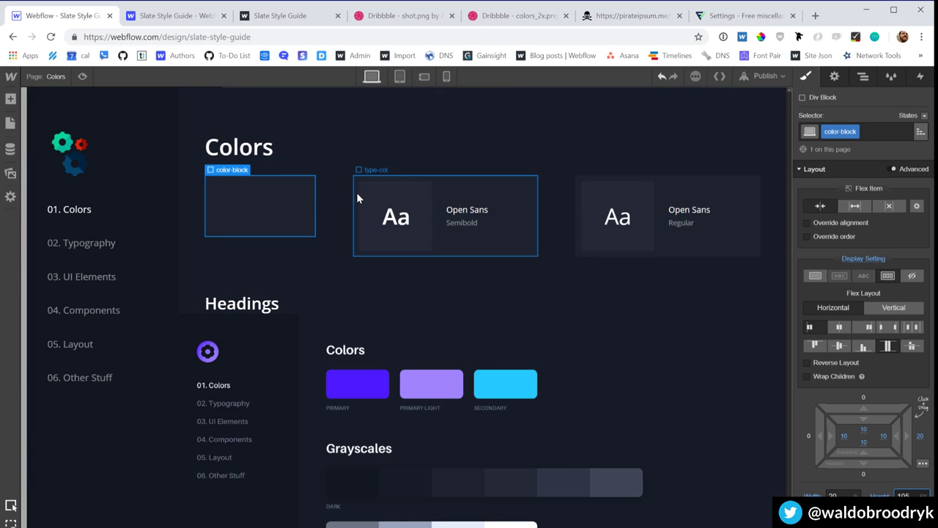
Step: Delete the Semibold and Regular type-col blocks from the color row
key(ctrl+z)
key(ctrl+z)
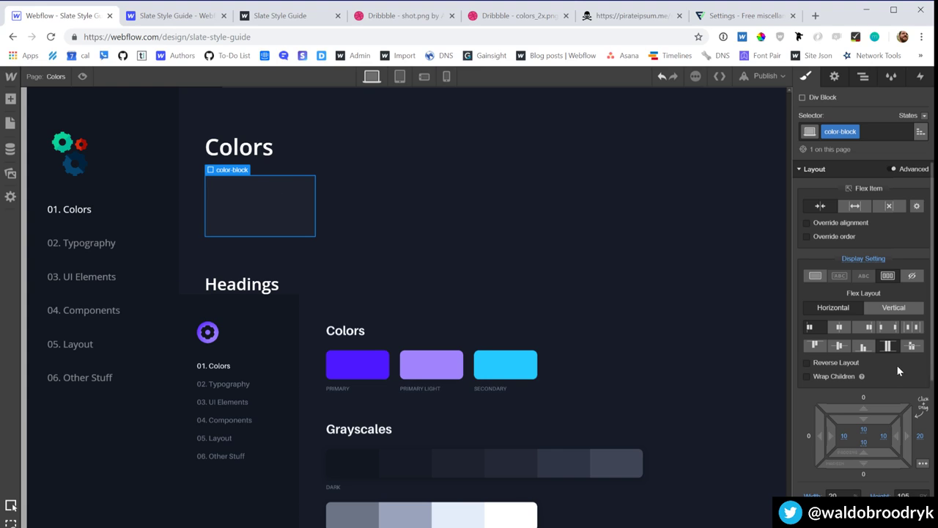
Step: Set the color-block's background to #4D18FF sampled from the reference image's primary swatch, and save it as global swatch "Blue"
scroll(896, 419, down, 5)
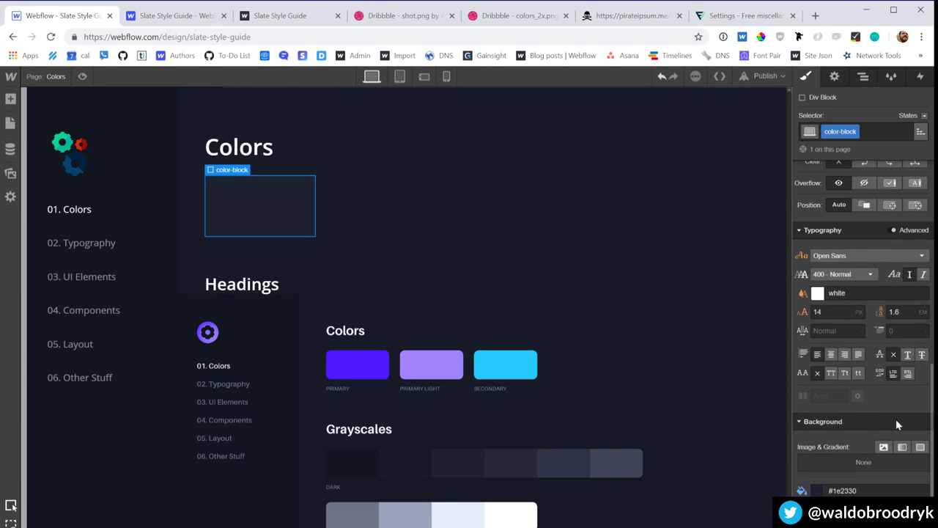
click(819, 488)
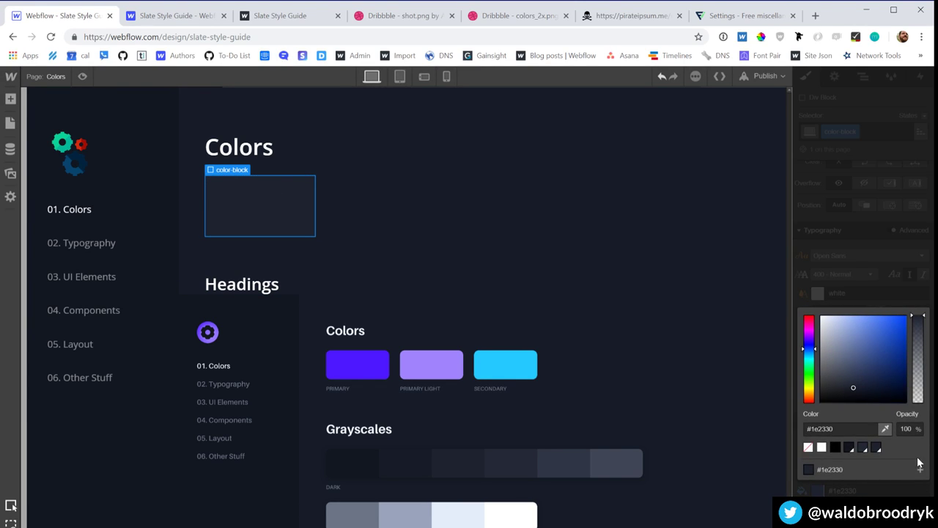
click(885, 429)
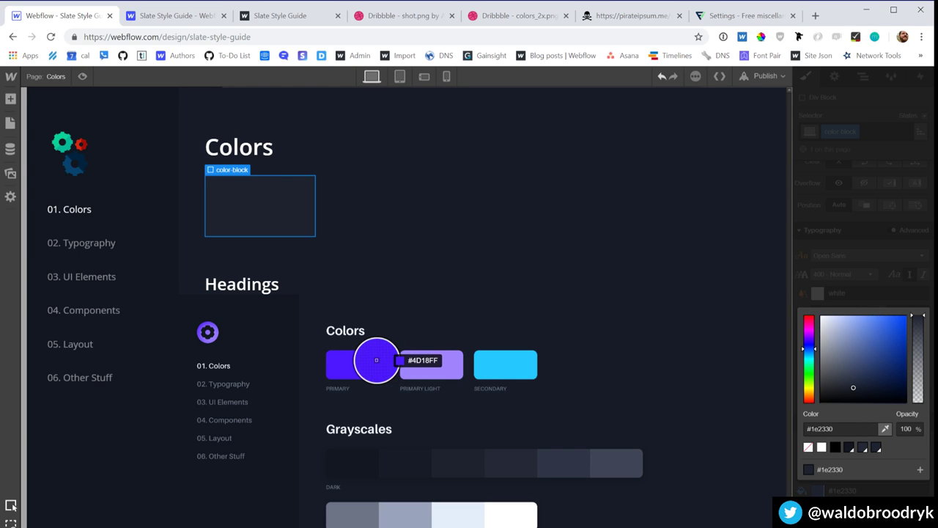
click(376, 360)
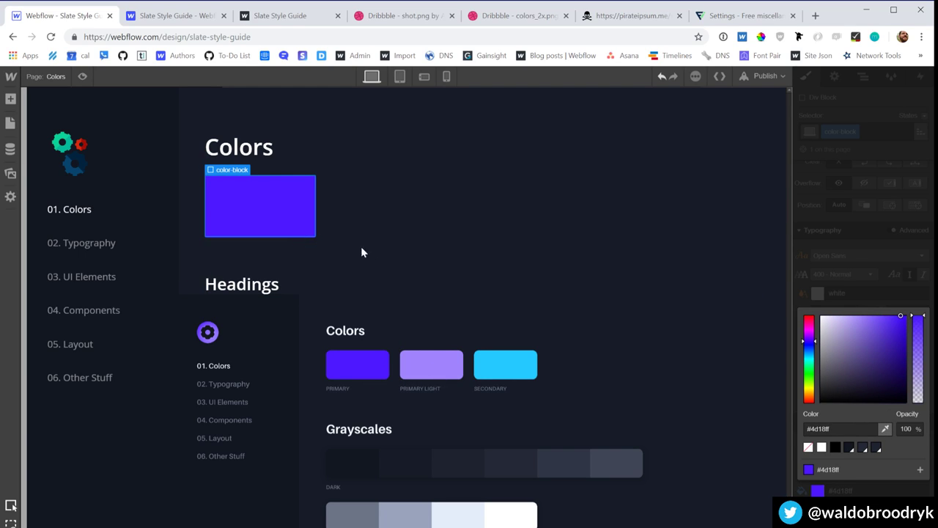
click(919, 469)
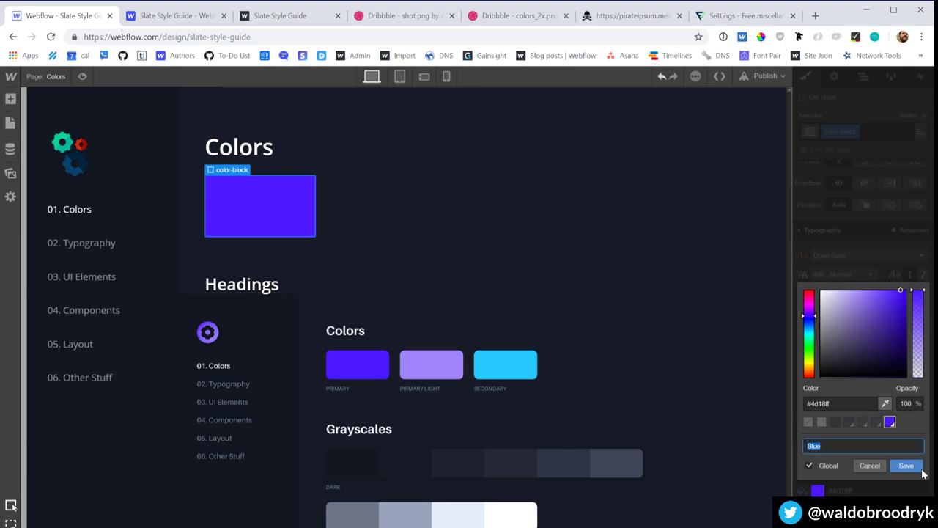
click(906, 466)
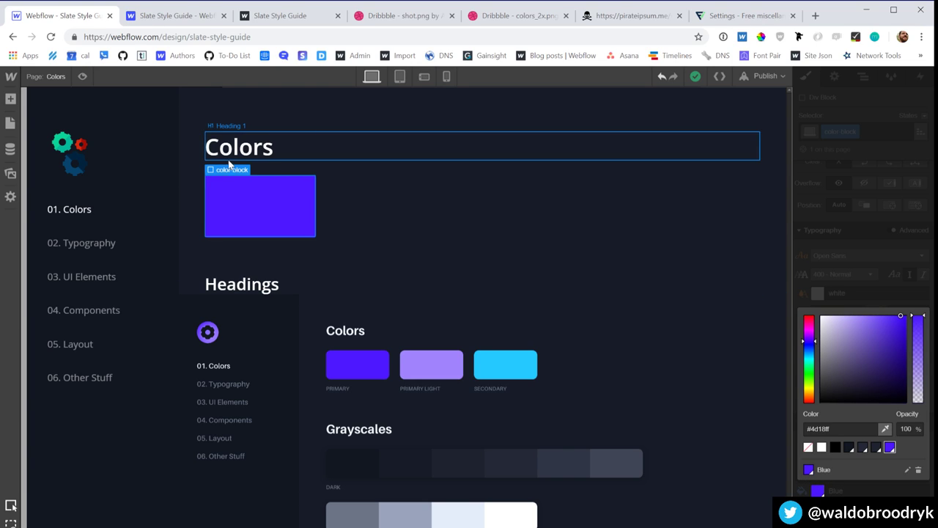
Step: Duplicate the blue color-block within the color row
click(289, 202)
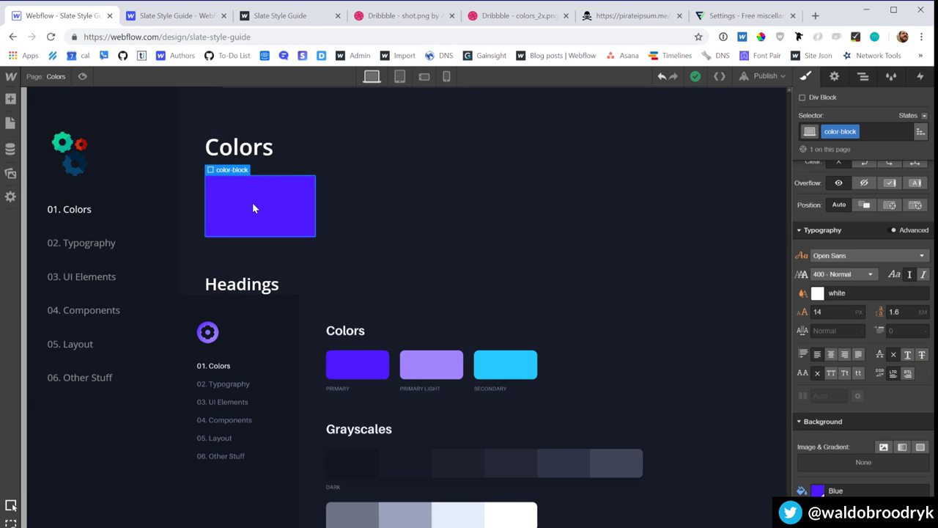
key(ctrl+c)
key(ctrl+v)
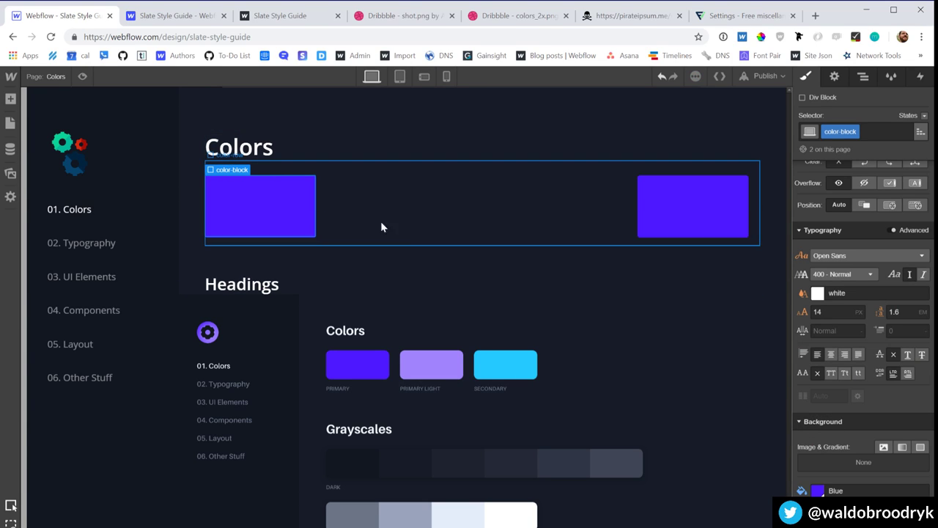
Step: Justify the color-row's flex children to the start so the two color blocks sit side by side
click(417, 185)
scroll(846, 252, up, 4)
scroll(837, 246, up, 2)
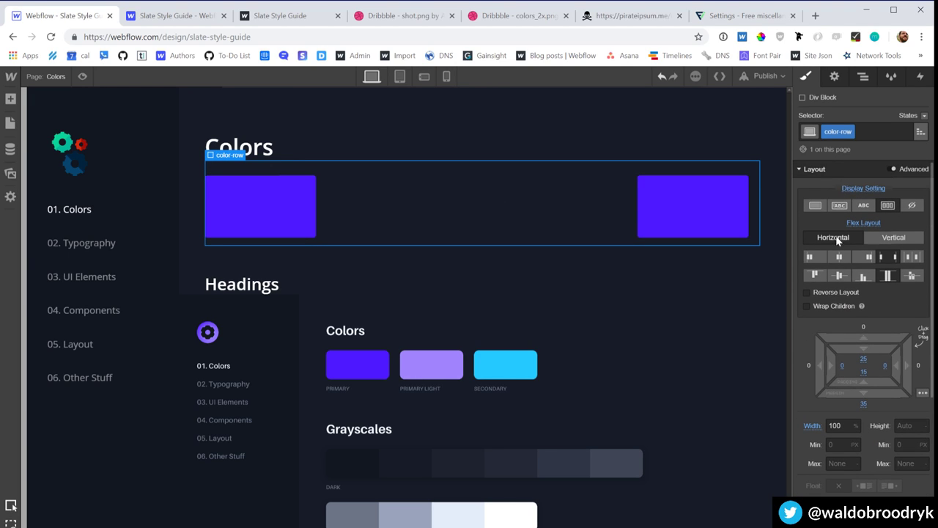
click(813, 256)
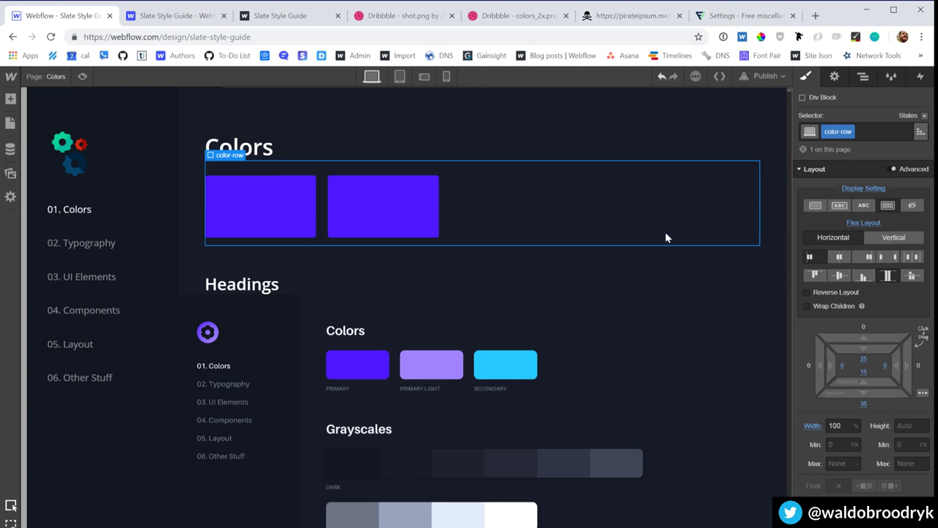
click(403, 200)
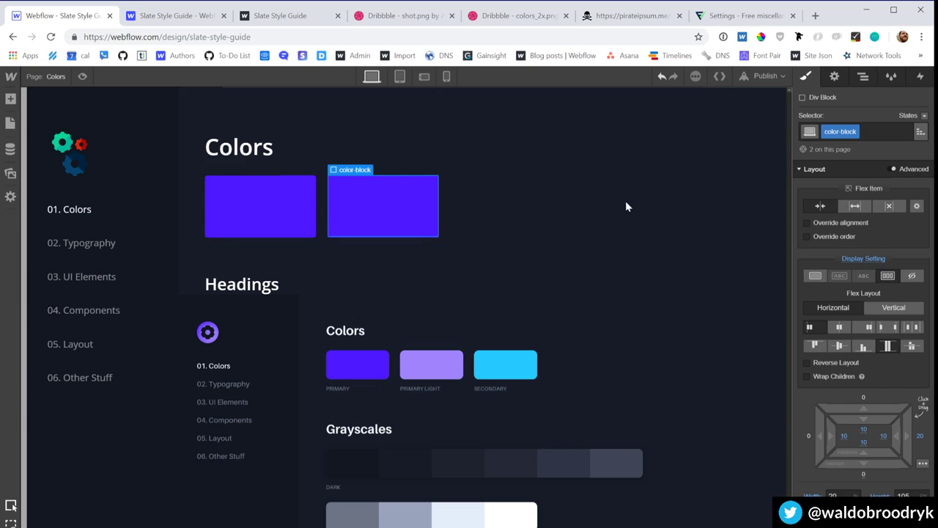
click(869, 131)
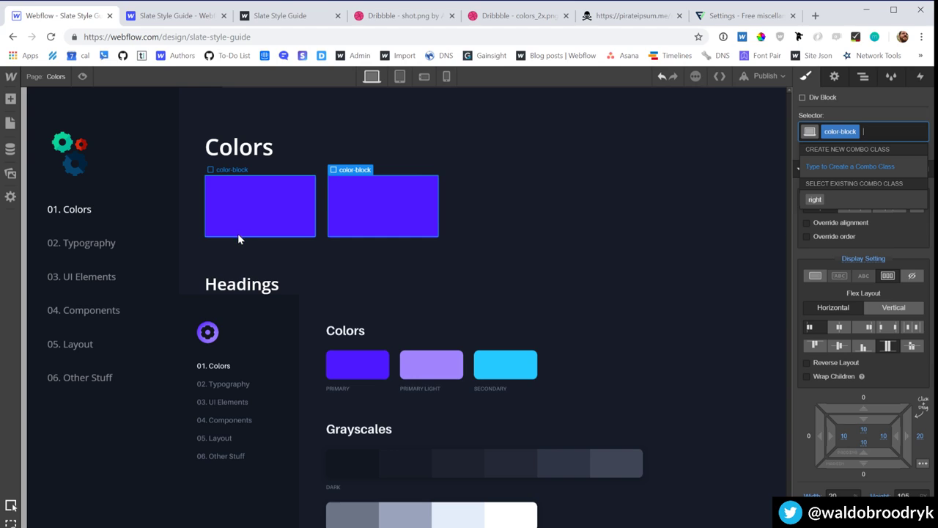
click(313, 182)
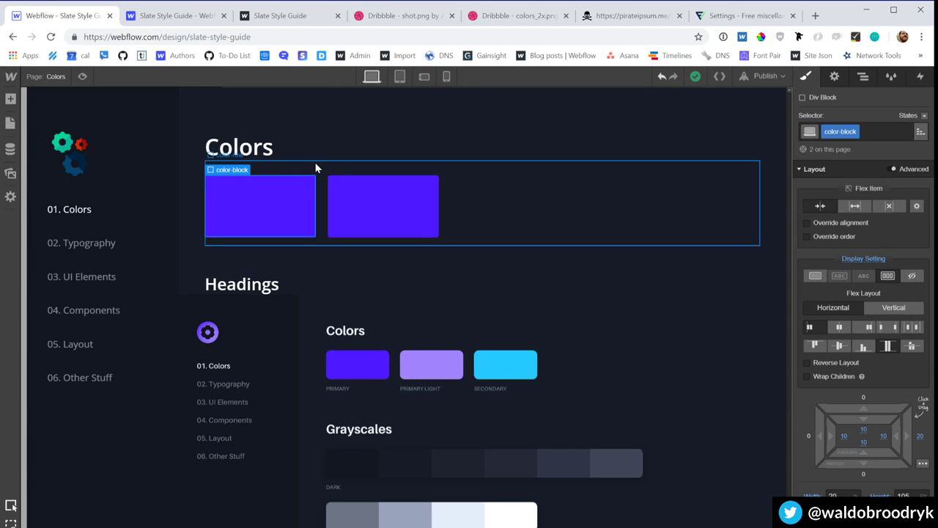
Step: Add a div block as the first item of the color row and nest one color-block inside it
click(315, 168)
key(a)
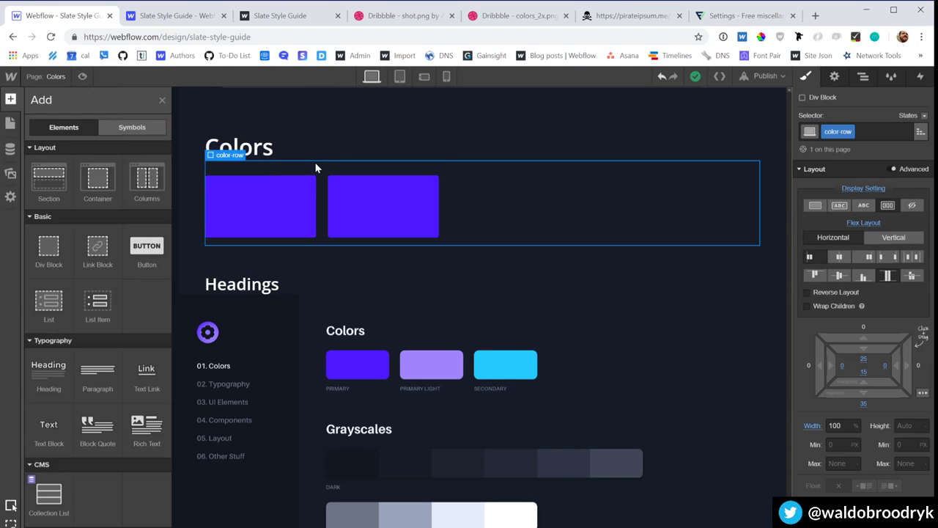
click(56, 243)
key(z)
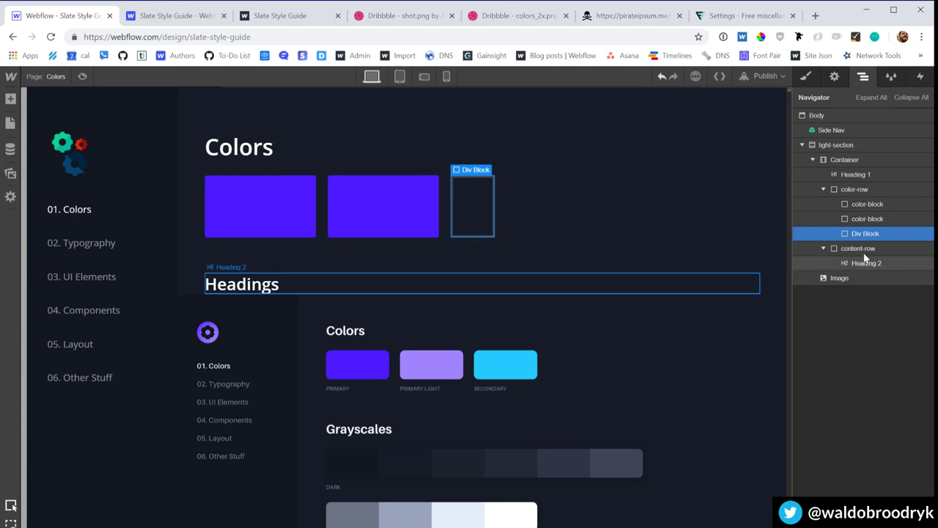
drag(855, 229, 865, 206)
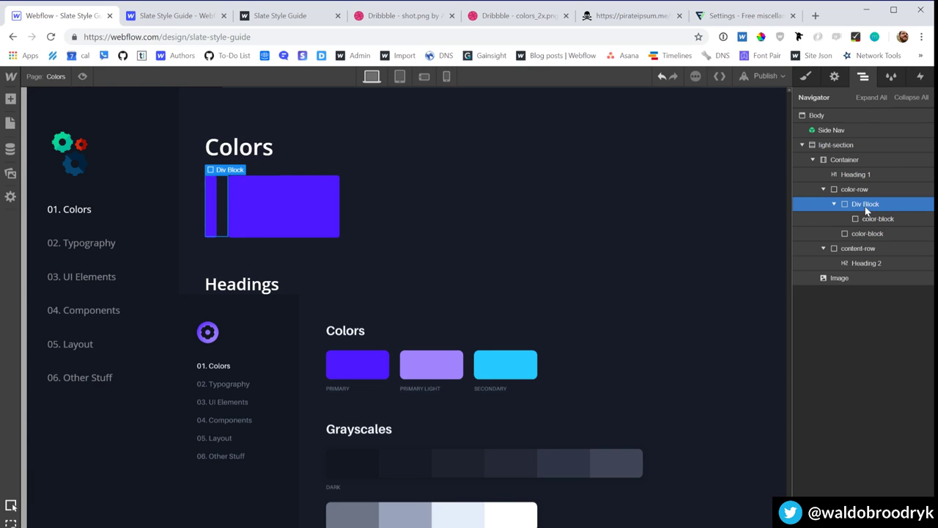
Step: Give the new div block the class "color-block-parent" and set its width to 20%
key(s)
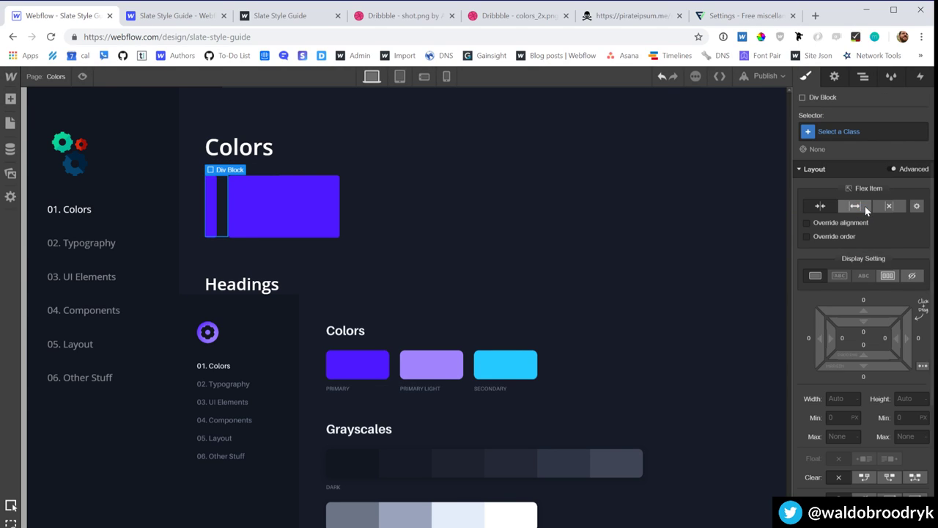
click(869, 129)
text(color-)
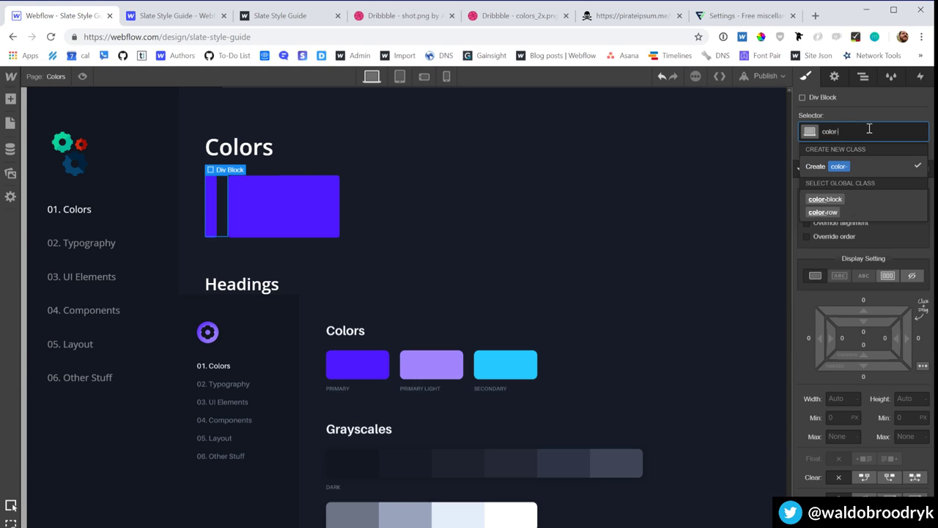
text(block parent)
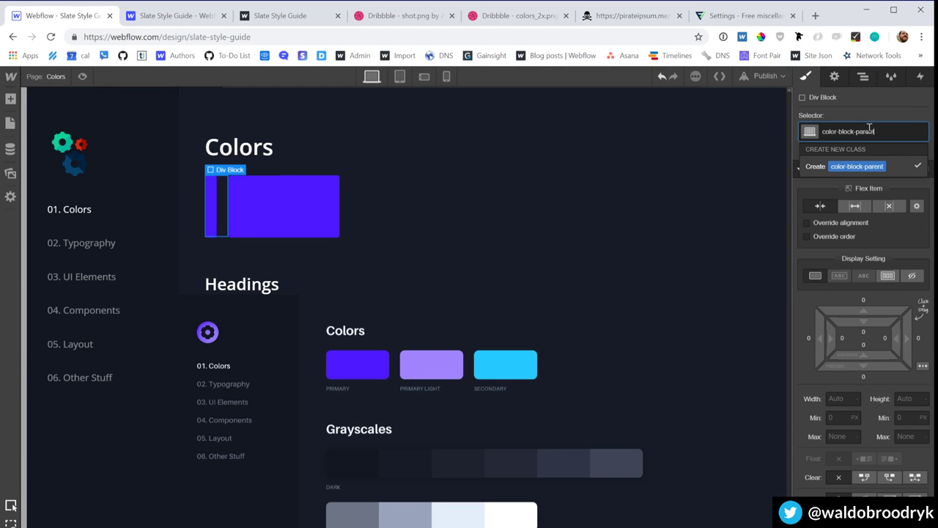
key(Return)
click(839, 398)
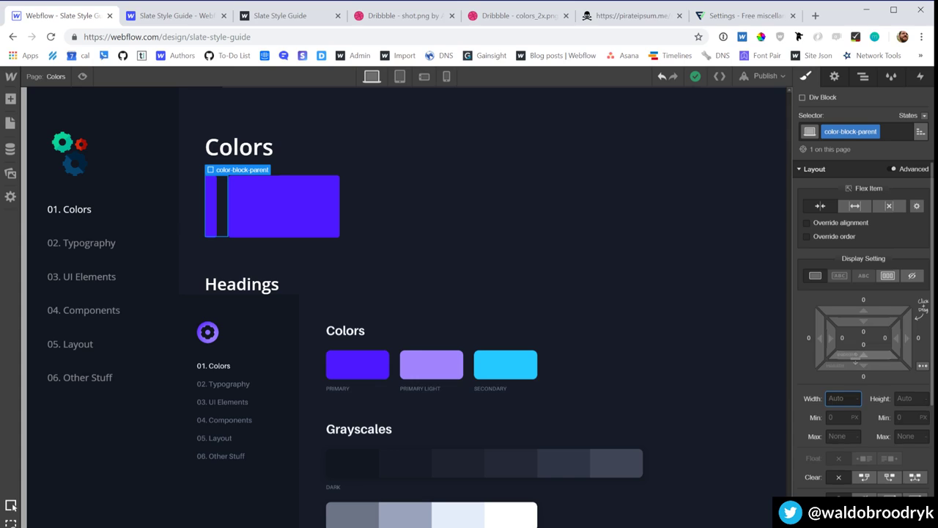
text(20)
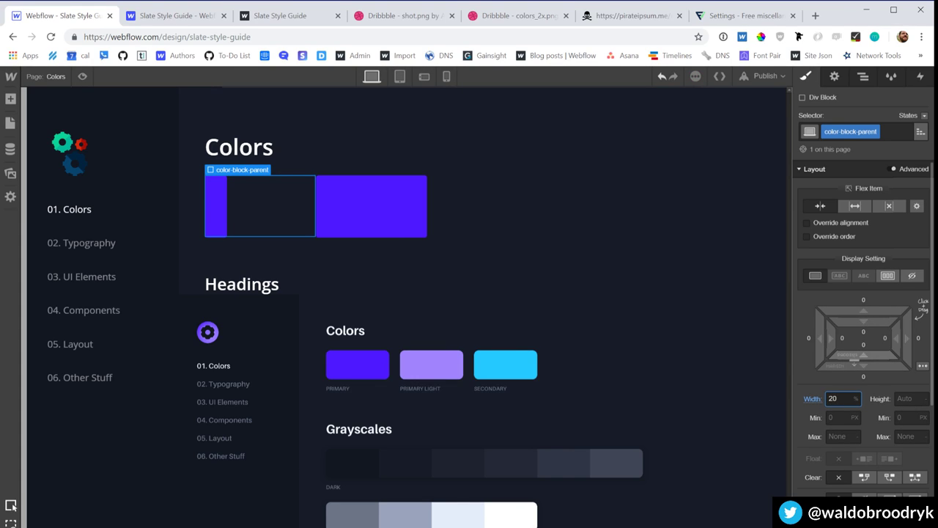
Step: Set the nested color-block's width to 100% and delete the second color-block from the color row
key(Down)
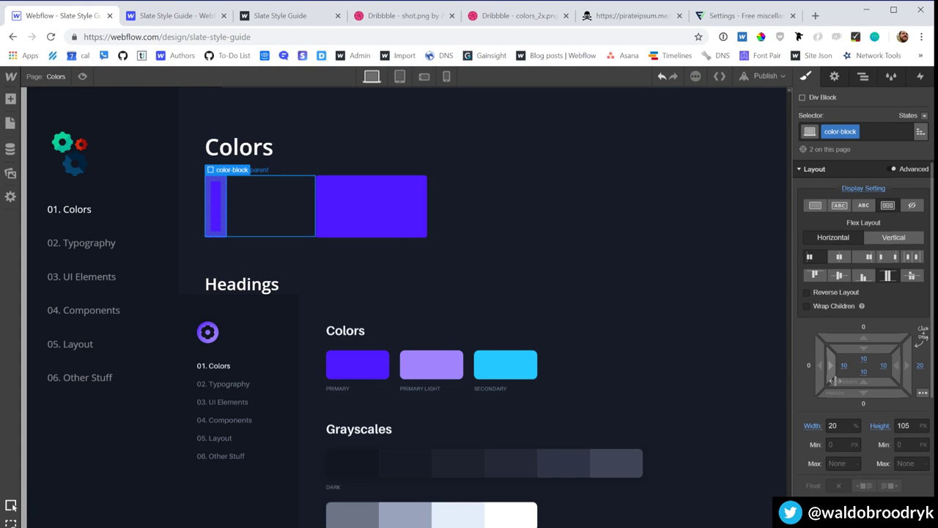
click(835, 426)
text(100)
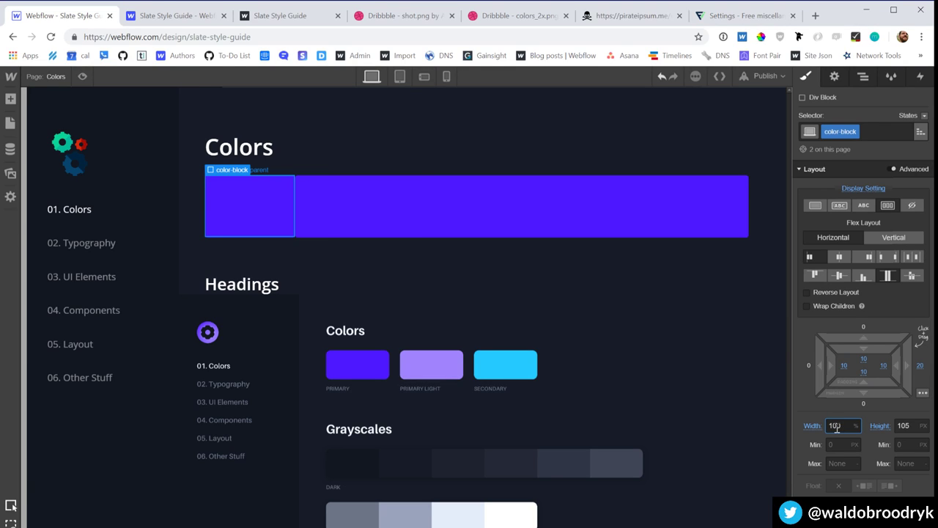
click(452, 190)
key(Delete)
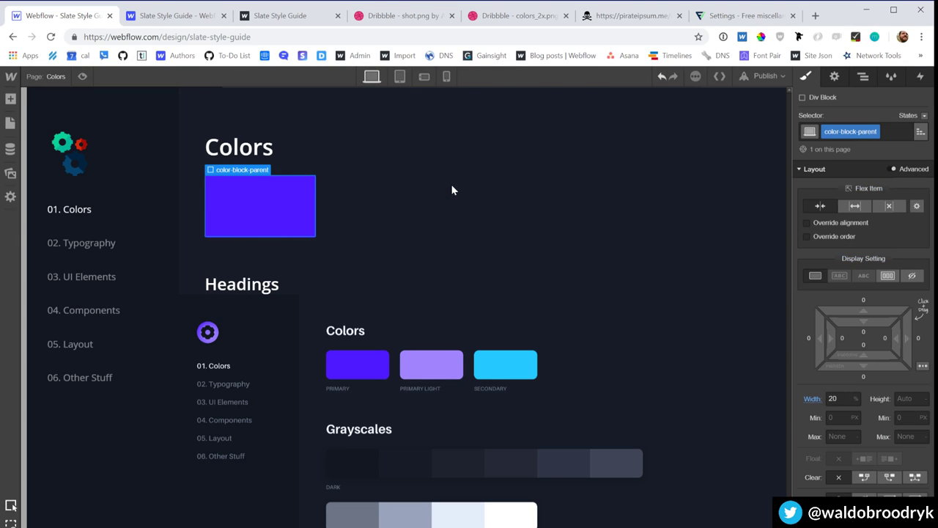
click(268, 198)
key(ctrl+Up)
key(a)
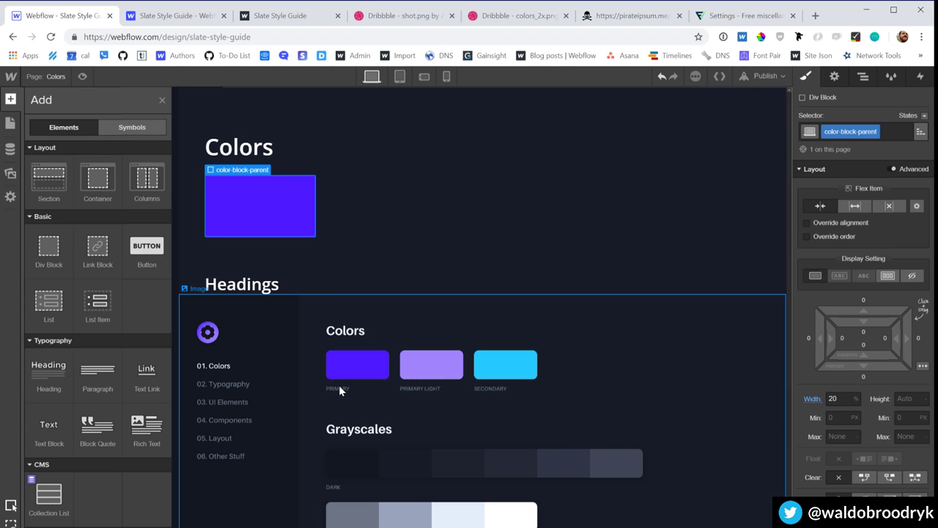
Step: Copy the caption paragraph from the Others section of the Typography page
click(10, 123)
click(66, 167)
scroll(308, 397, down, 10)
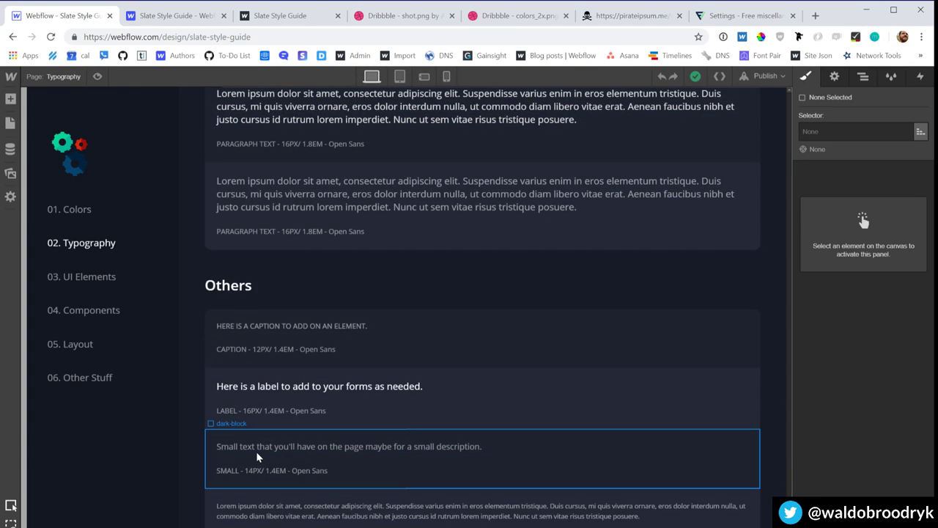
click(246, 324)
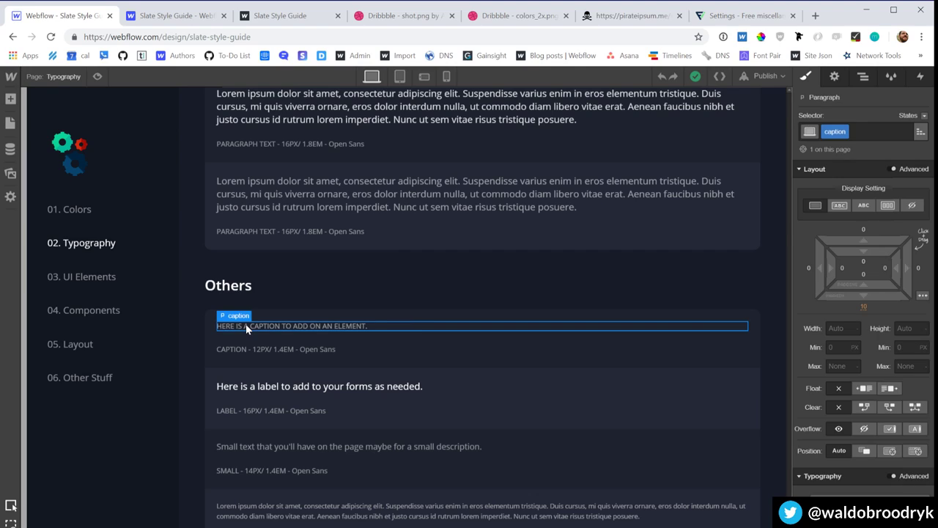
key(z)
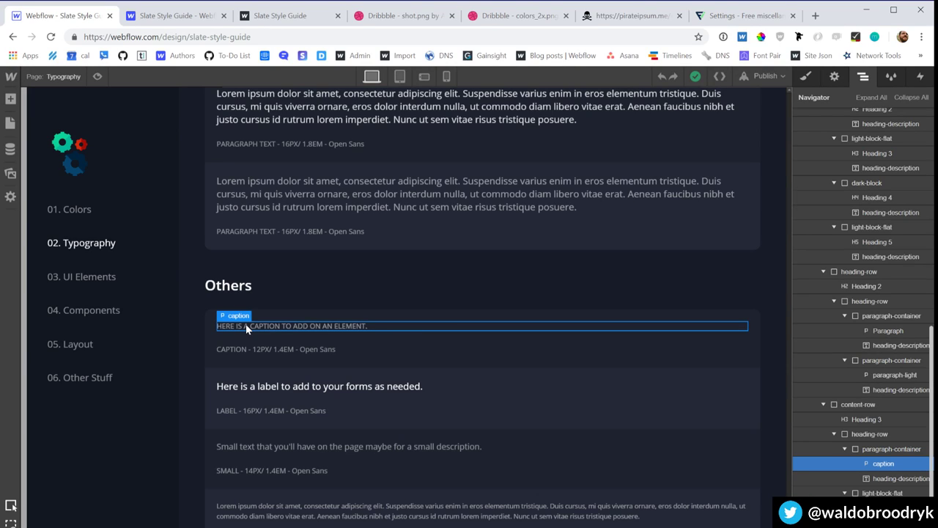
Step: Return to the Colors page and paste the copied caption into color-block-parent, below the color-block
click(10, 123)
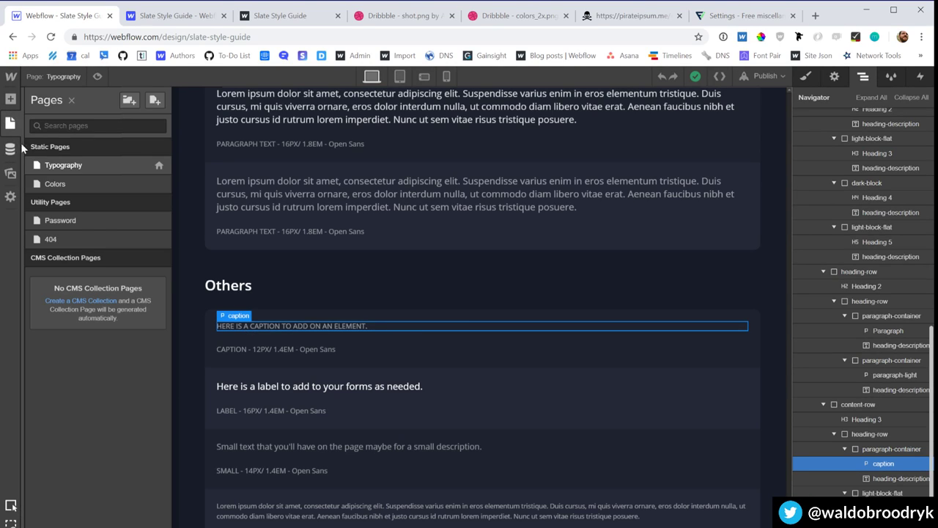
click(57, 185)
click(259, 236)
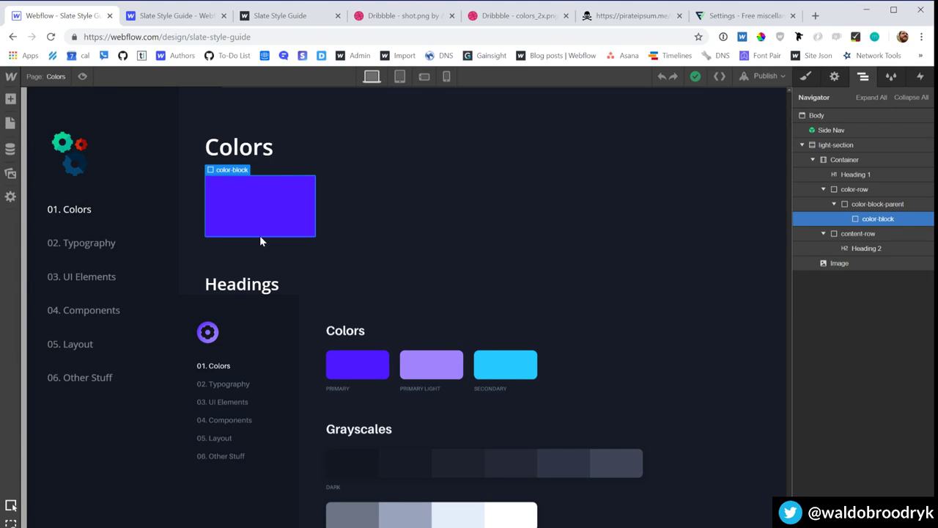
key(Up)
key(ctrl+v)
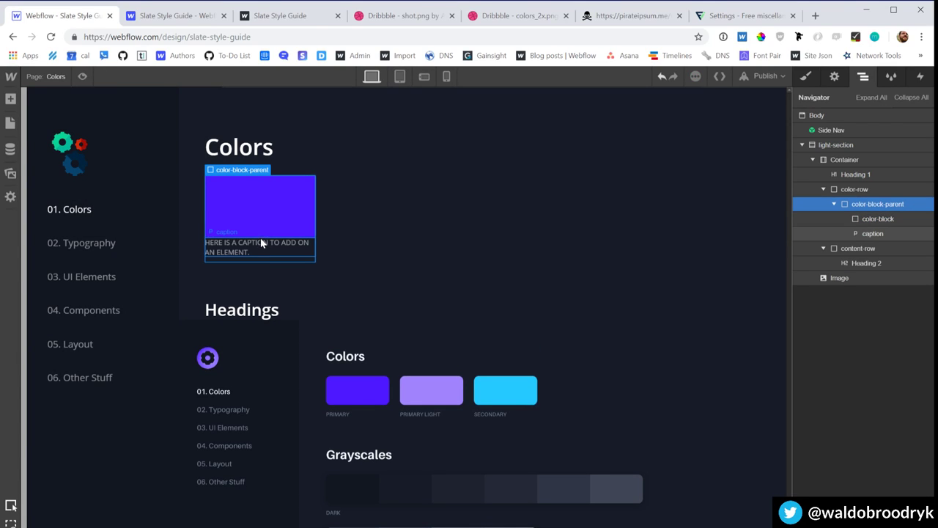
Step: Add the combo class "margined" to the pasted caption and set its top margin to 20 px
click(259, 244)
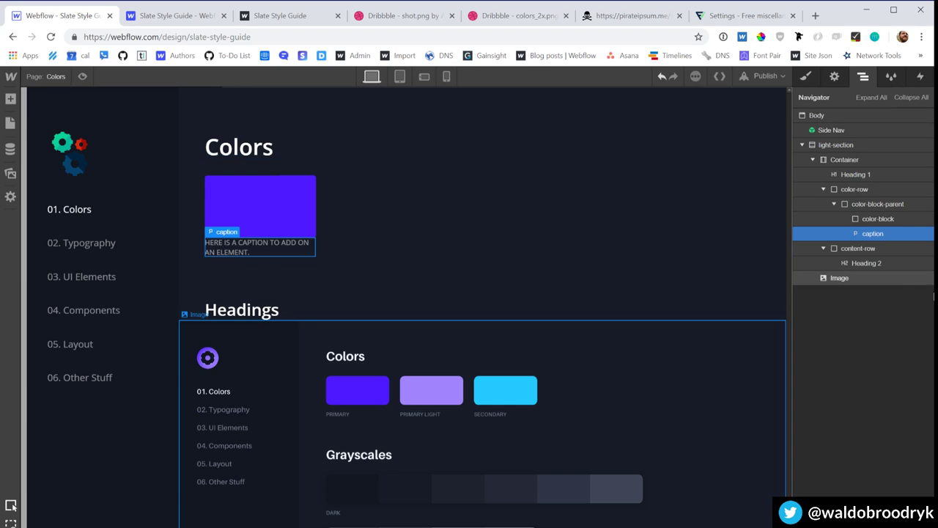
key(s)
click(855, 133)
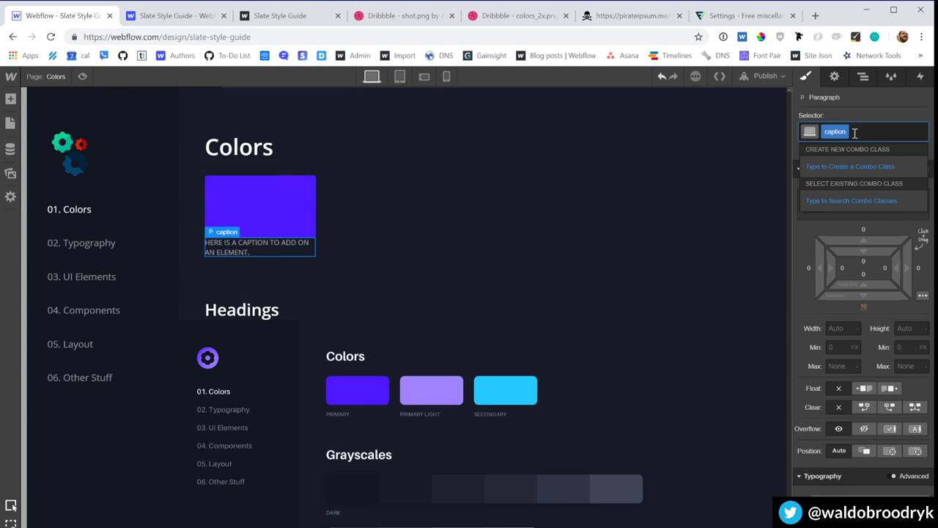
text(margined)
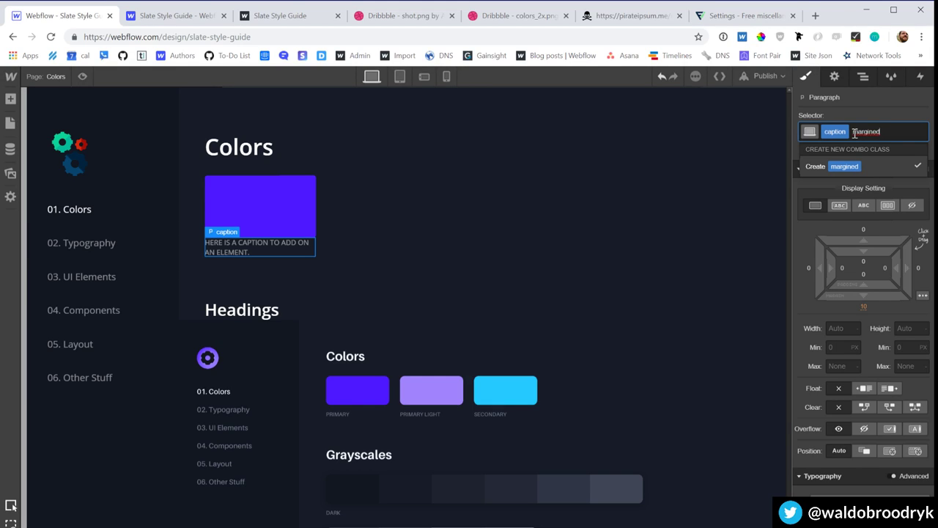
key(Return)
click(865, 231)
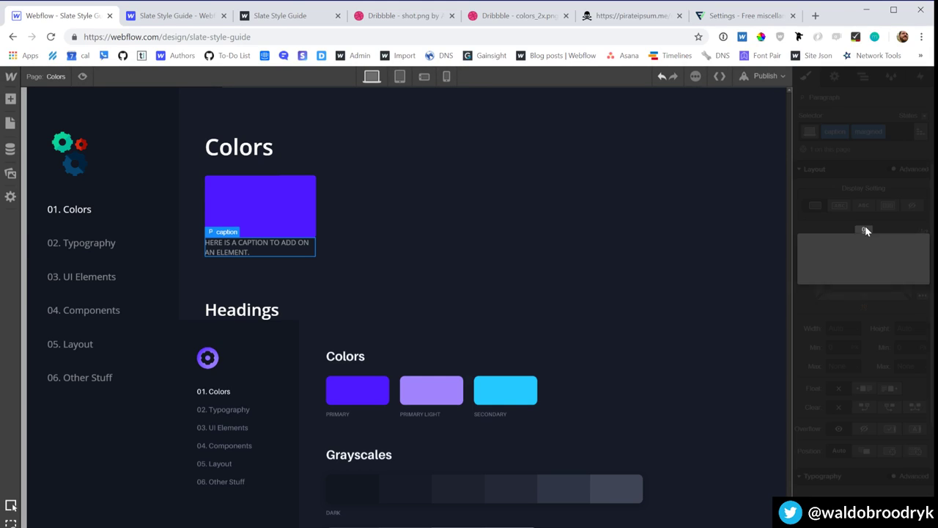
key(Return)
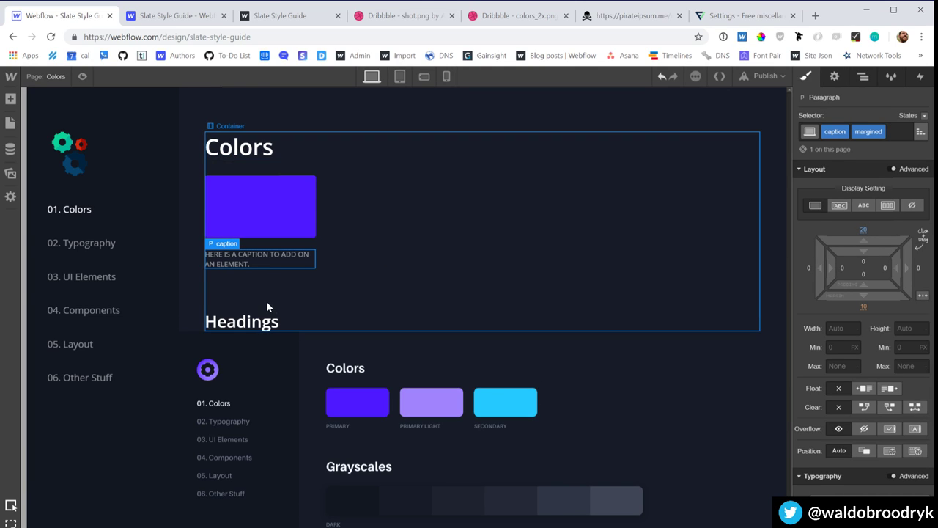
Step: Change the caption text to "PRIMARY - #4D18FF", taking the hex code from the color-block's background color
double_click(253, 255)
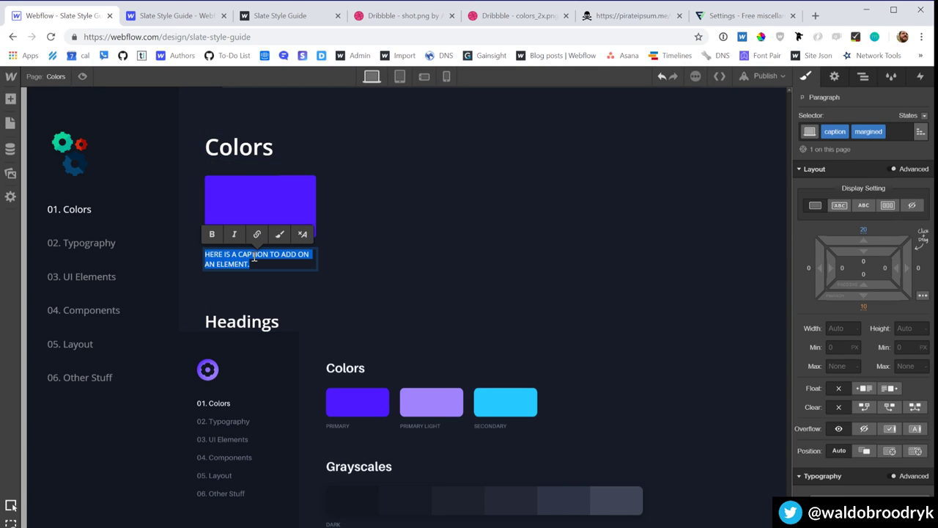
text(PRIMARY)
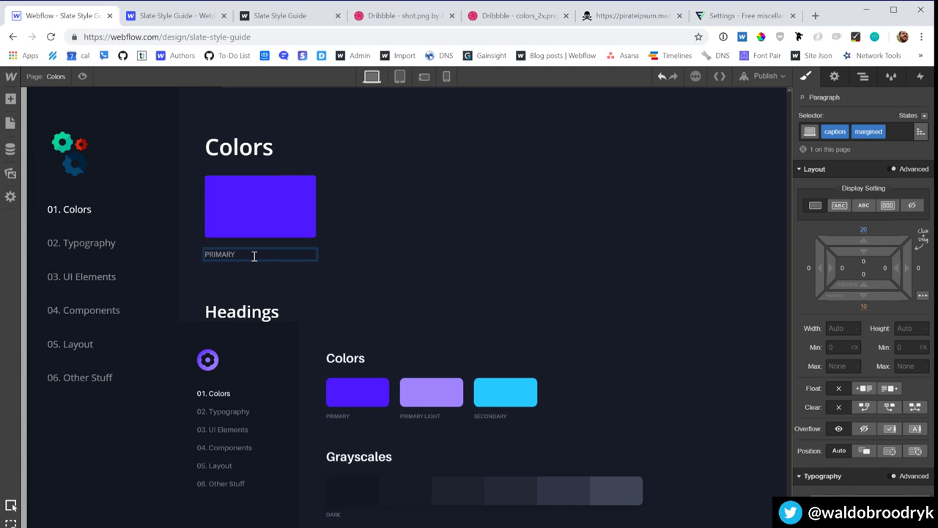
click(288, 205)
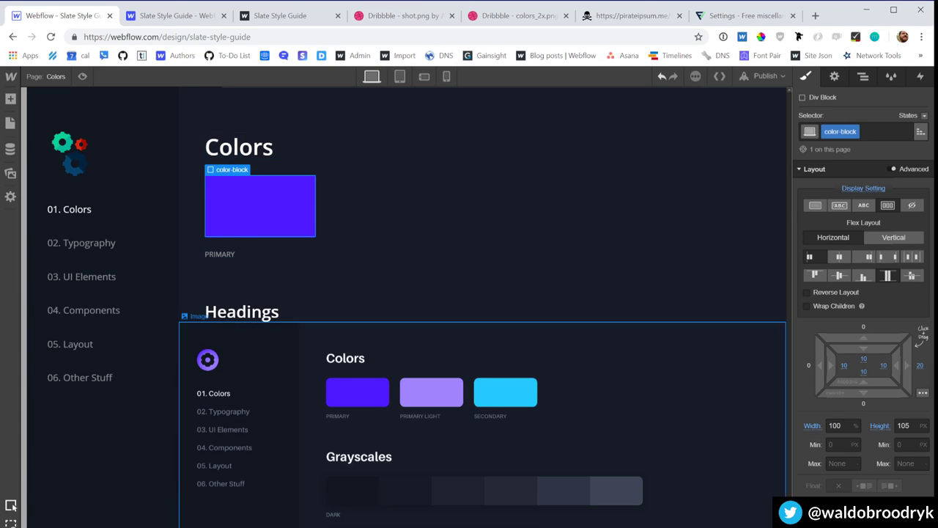
scroll(827, 413, down, 3)
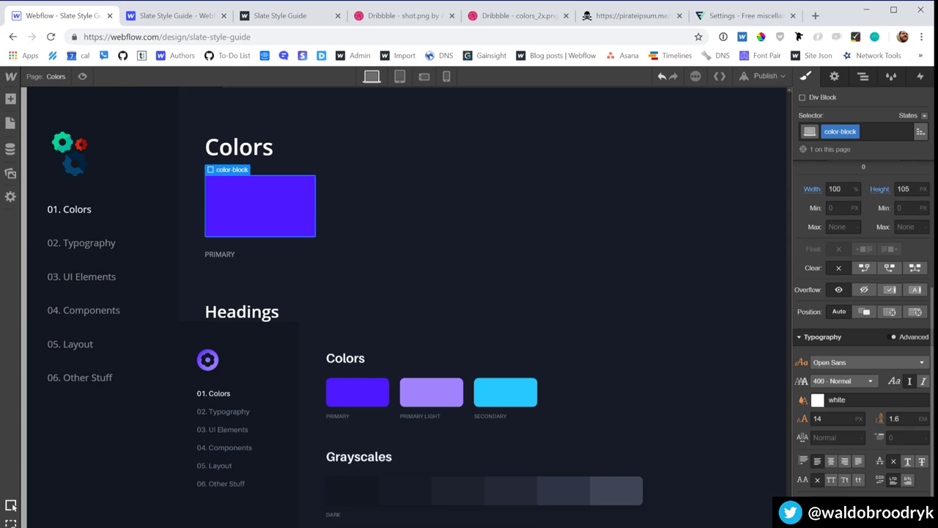
click(817, 399)
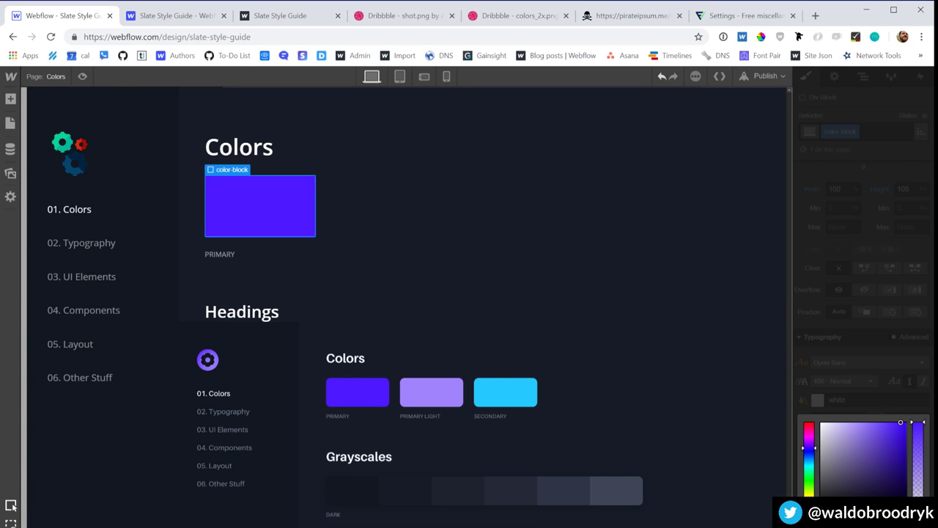
click(236, 254)
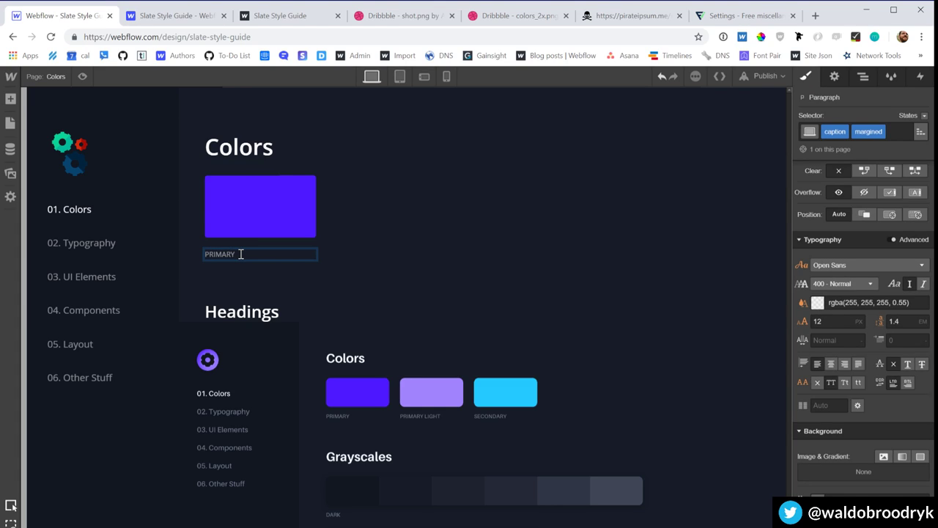
text(#4D18FF)
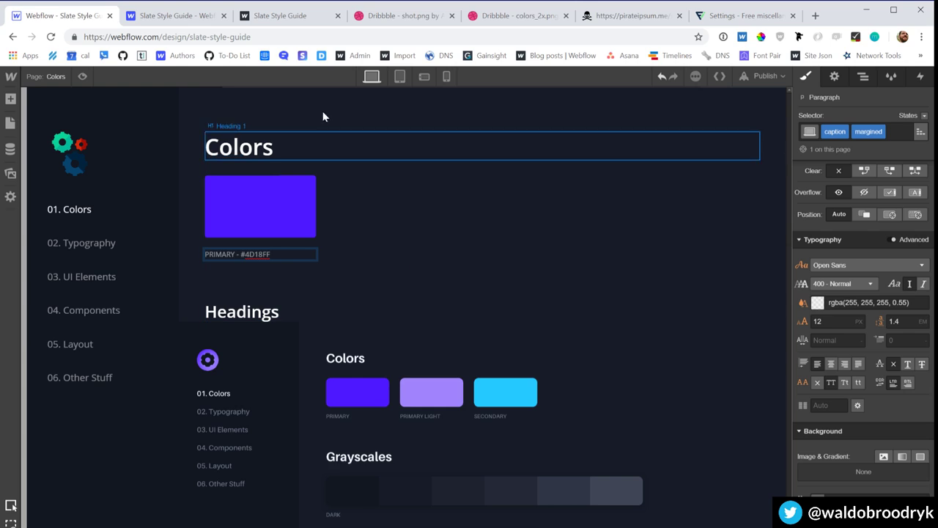
Step: Open webflow.com/style-guide in the project settings browser tab and examine how its brand-colors section presents swatches and captions
click(140, 9)
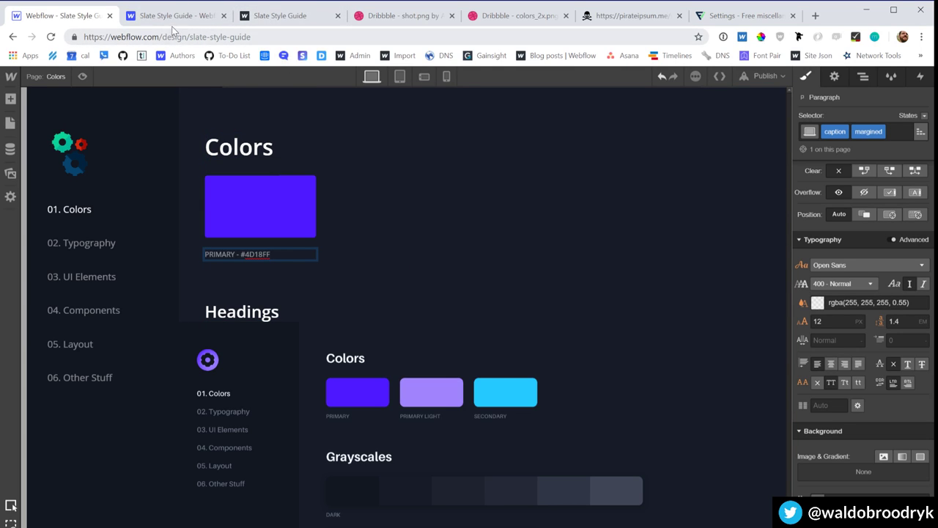
click(172, 39)
text(we)
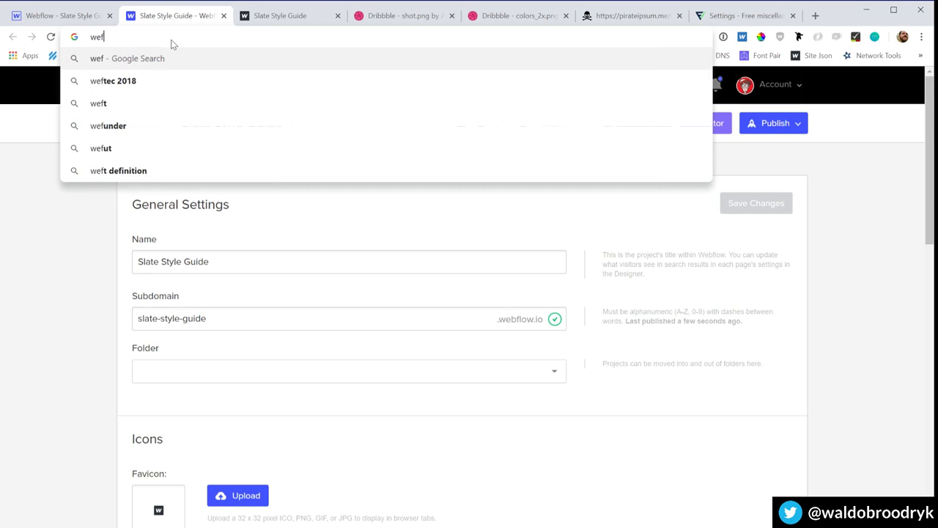
text(bflow.com/st)
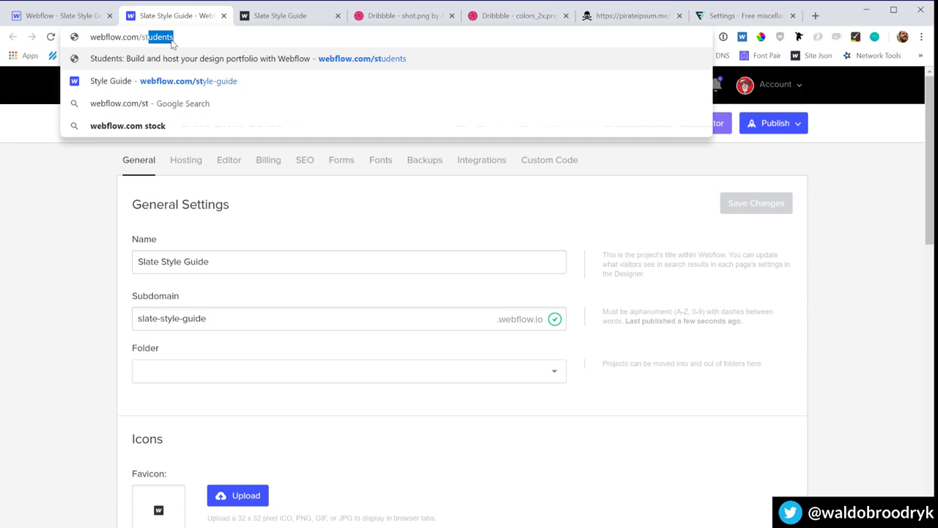
key(Down)
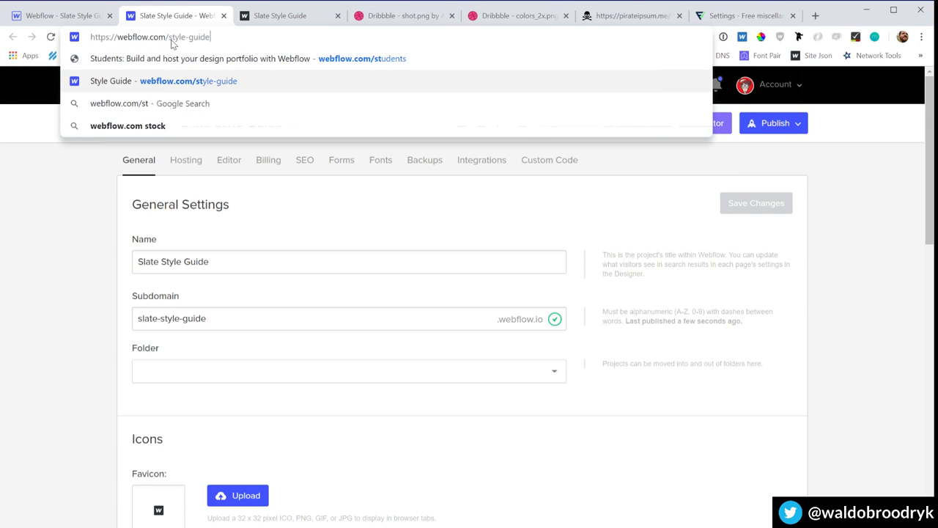
key(Return)
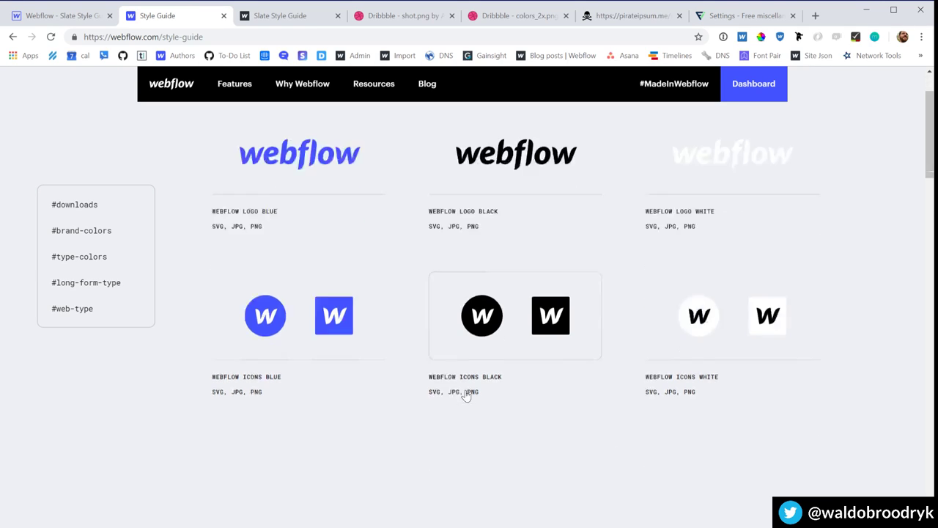
scroll(467, 393, down, 7)
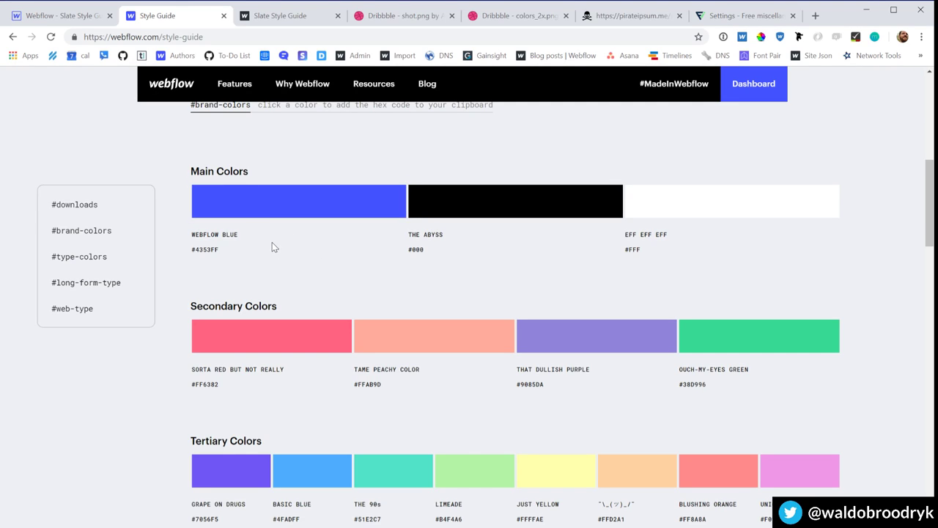
Step: Return to the Webflow Designer and remove the right margin from the color-block class
click(31, 16)
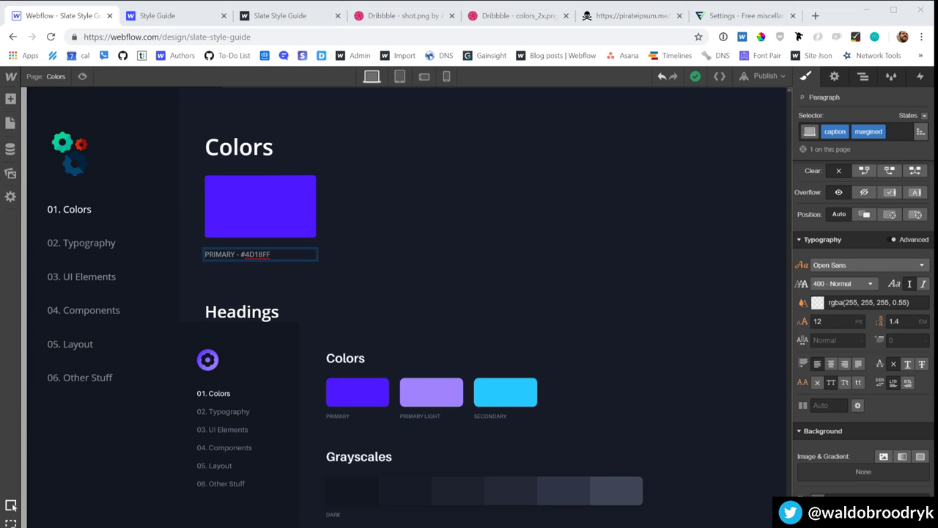
click(601, 154)
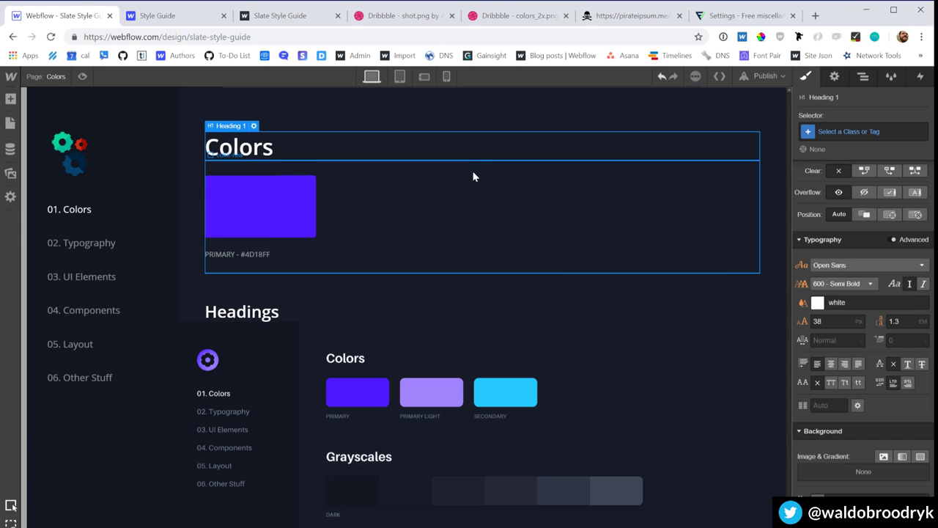
click(318, 246)
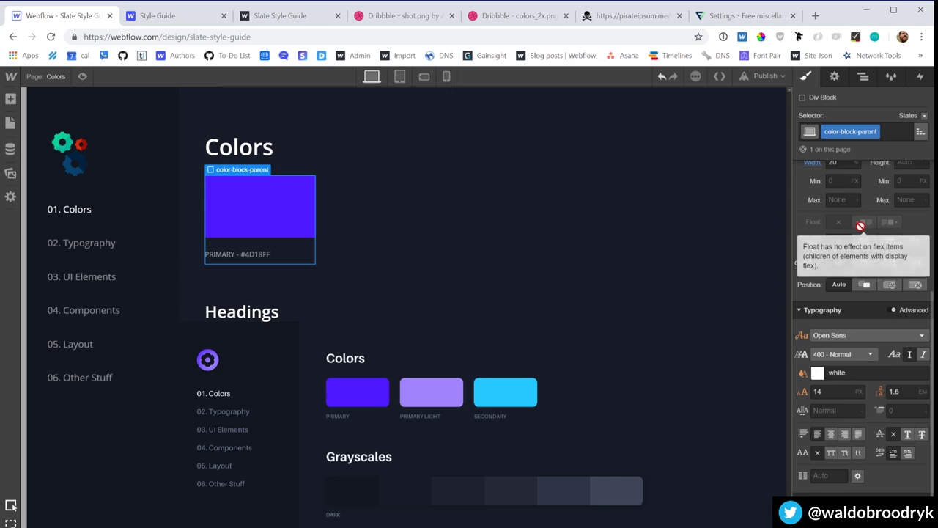
scroll(902, 293, up, 3)
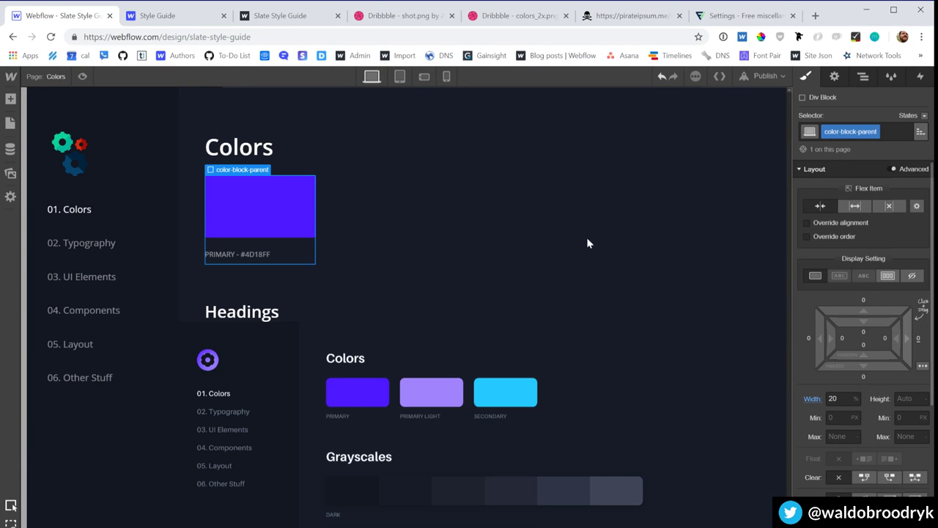
click(286, 215)
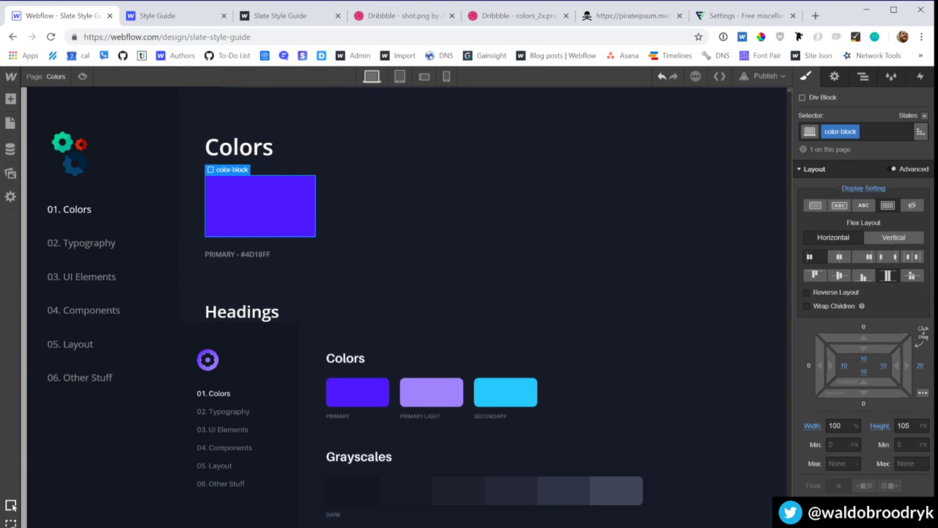
click(920, 365)
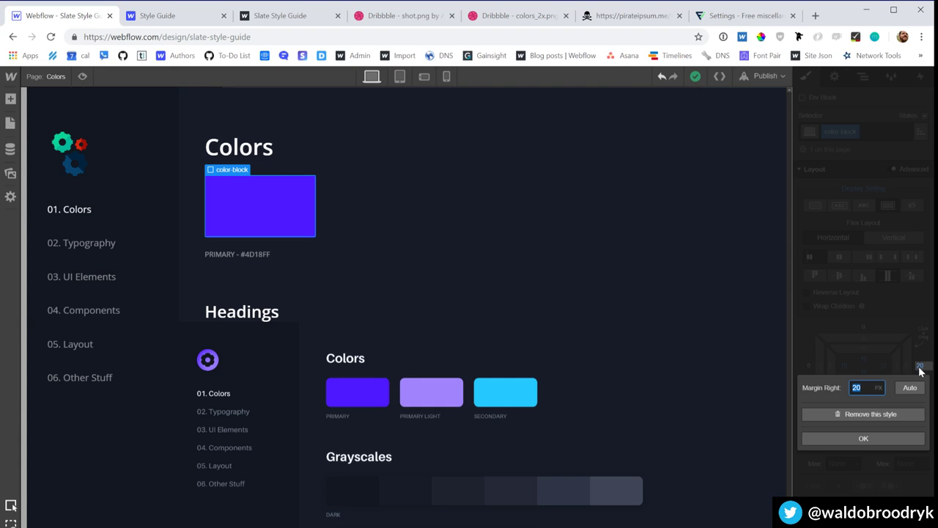
click(900, 413)
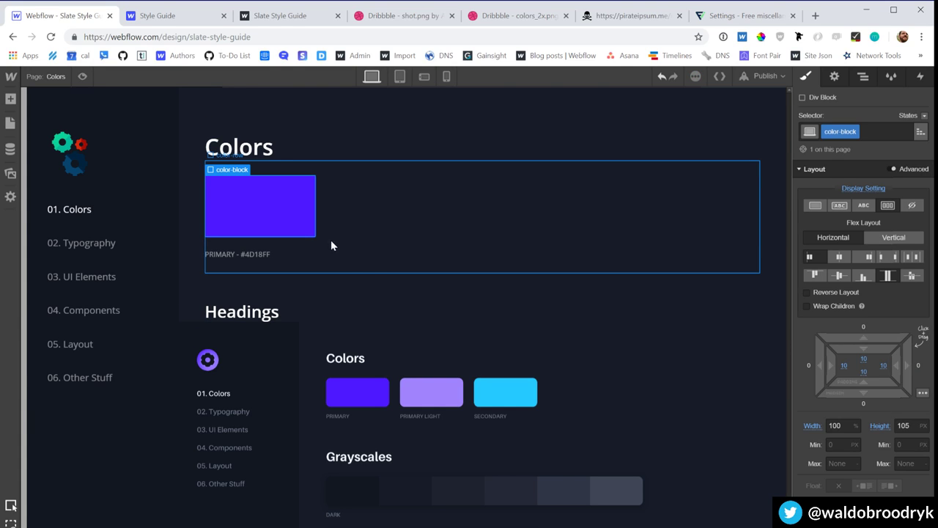
Step: Duplicate color-block-parent within the color row and give the color-block-parent class a 20 px right margin
click(291, 243)
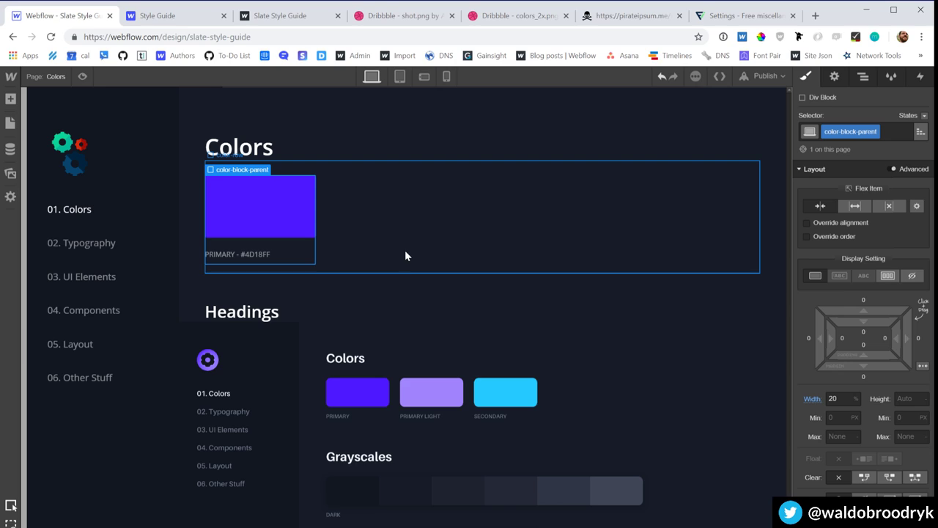
key(ctrl+c)
key(ctrl+v)
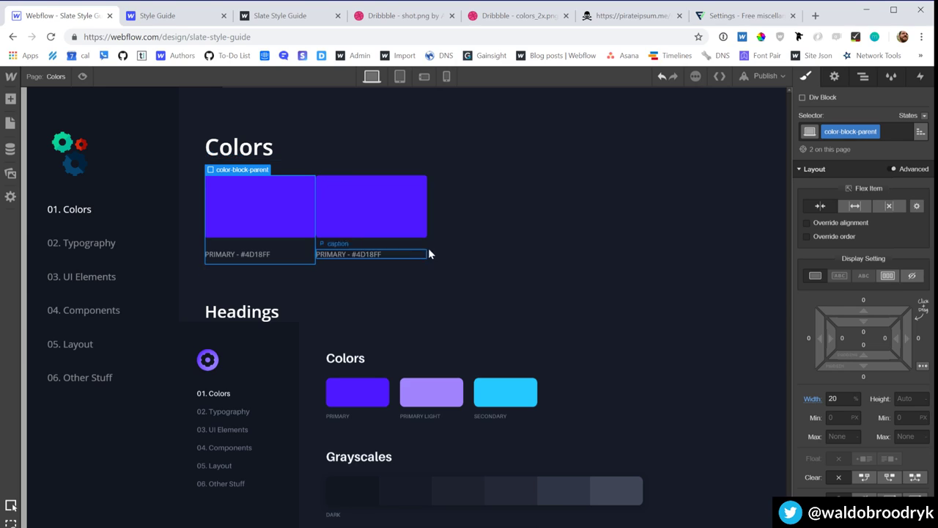
click(919, 340)
text(20)
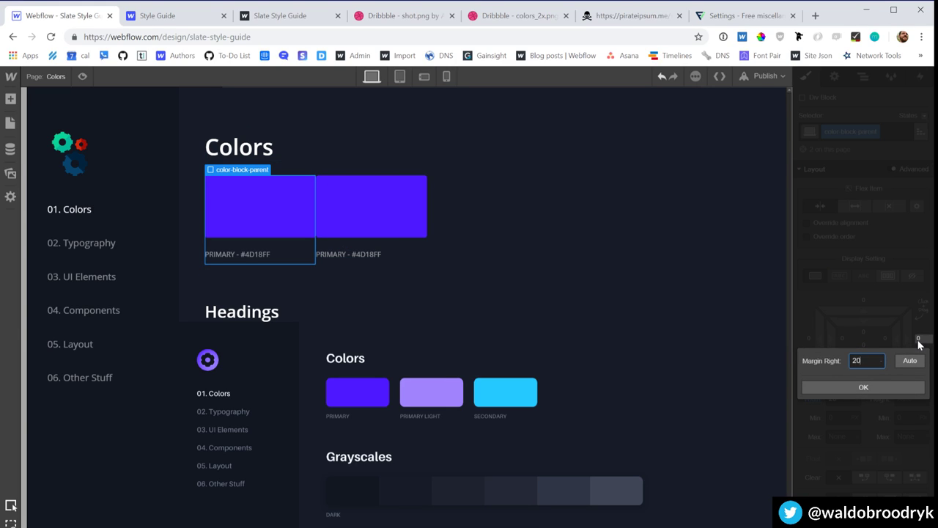
key(Return)
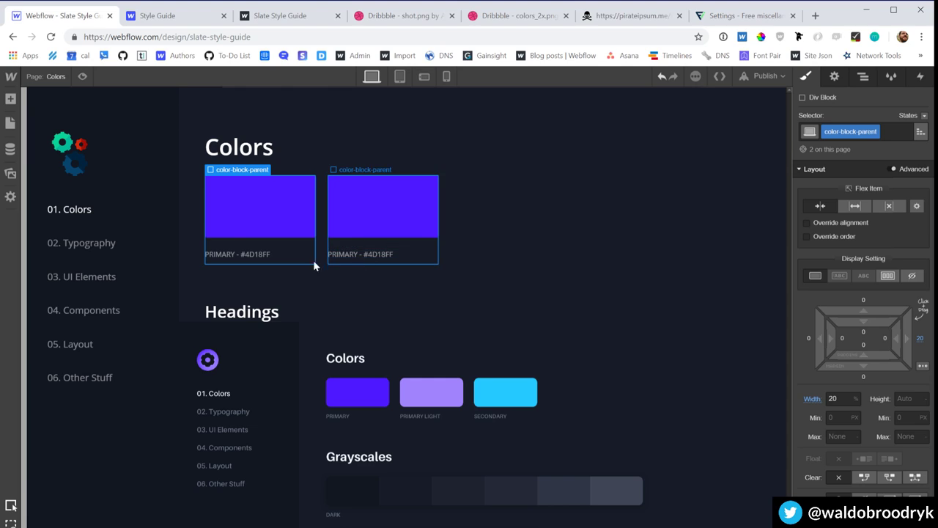
Step: Change the duplicated block's caption text to "PRIMARY LIGHT"
double_click(355, 255)
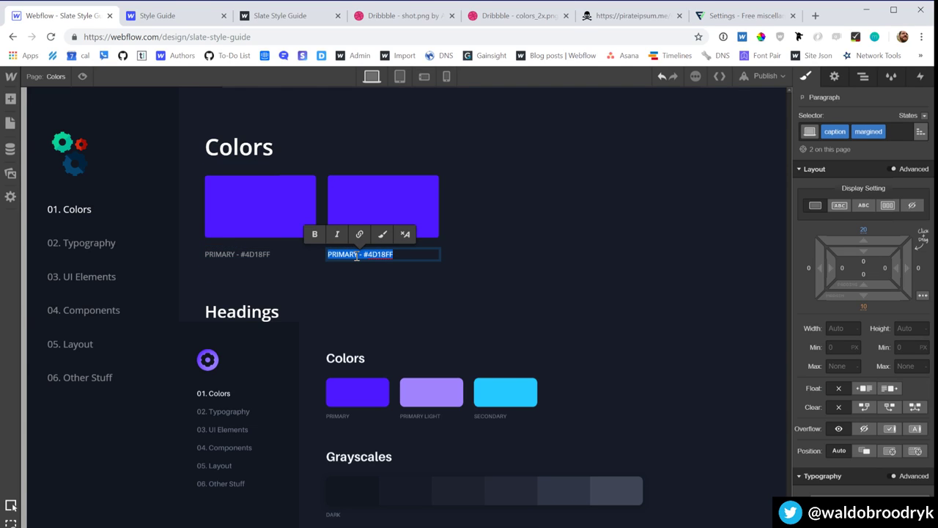
text(PRIMARY LIGHT)
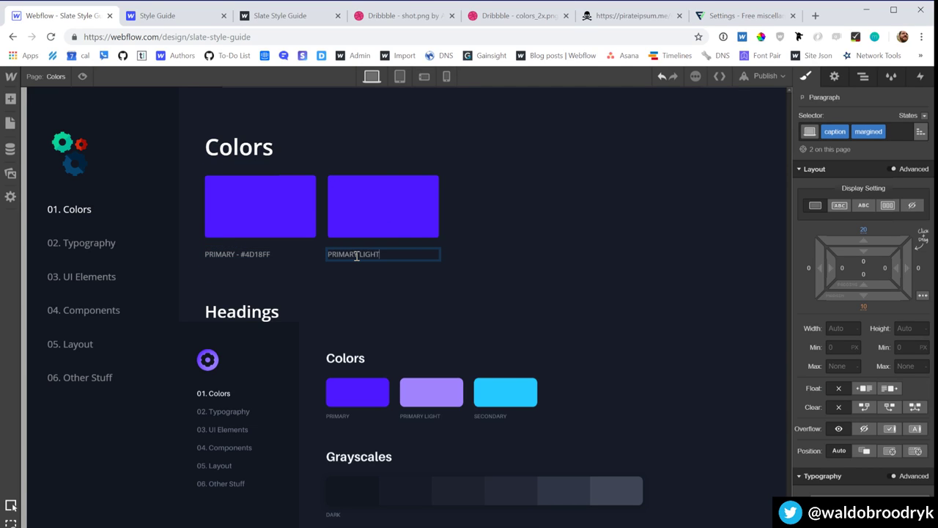
Step: Try to give the second color-block a different shade by lowering its background color's opacity, then undo and redo the last change
click(394, 207)
scroll(859, 436, down, 2)
scroll(859, 436, down, 5)
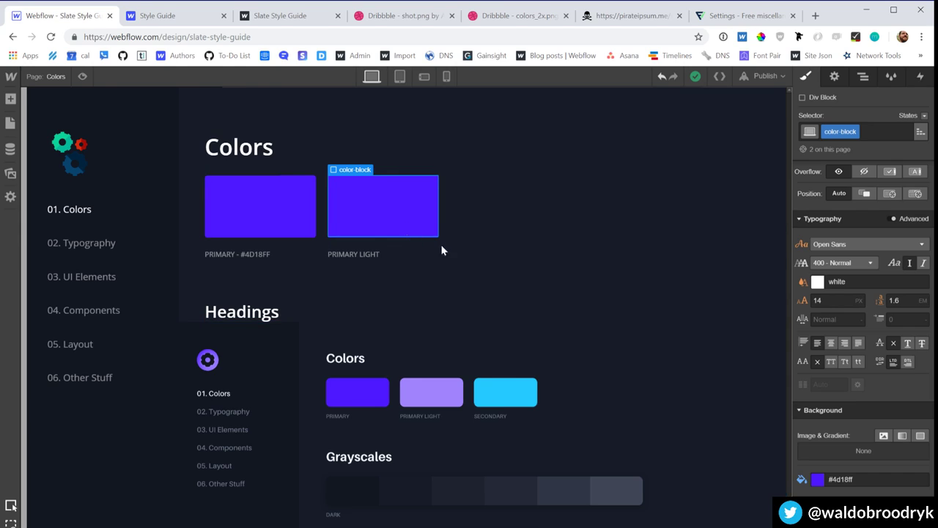
click(815, 480)
drag(917, 307, 895, 305)
click(881, 239)
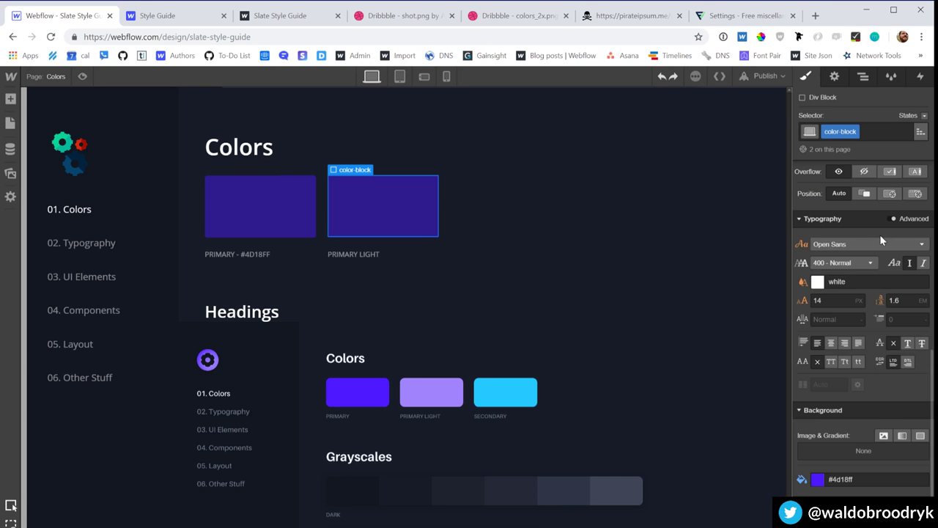
click(662, 76)
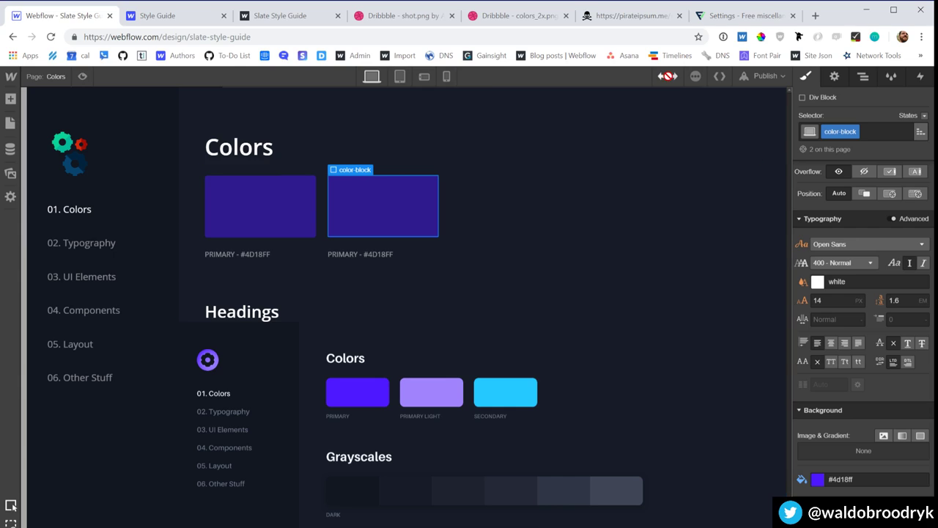
click(673, 76)
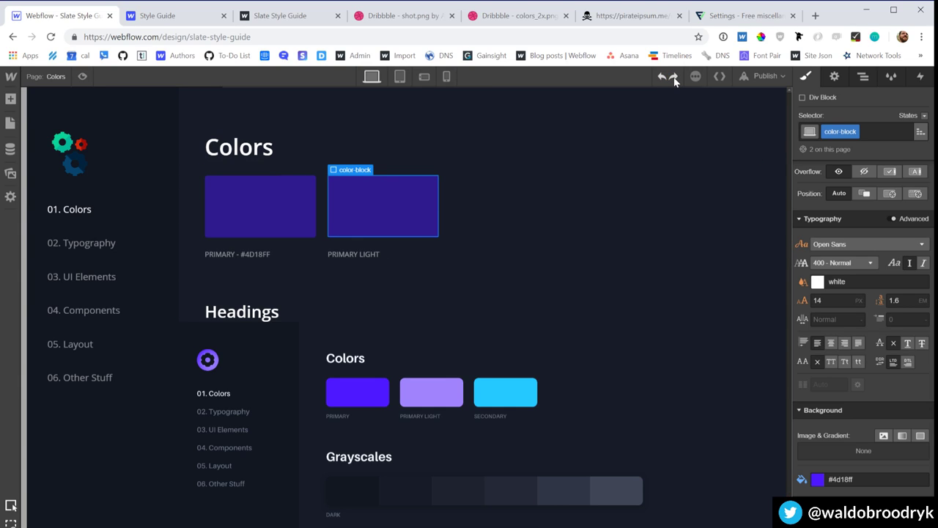
Step: Restore the color-block's #4d18ff background to full opacity
click(263, 195)
click(827, 478)
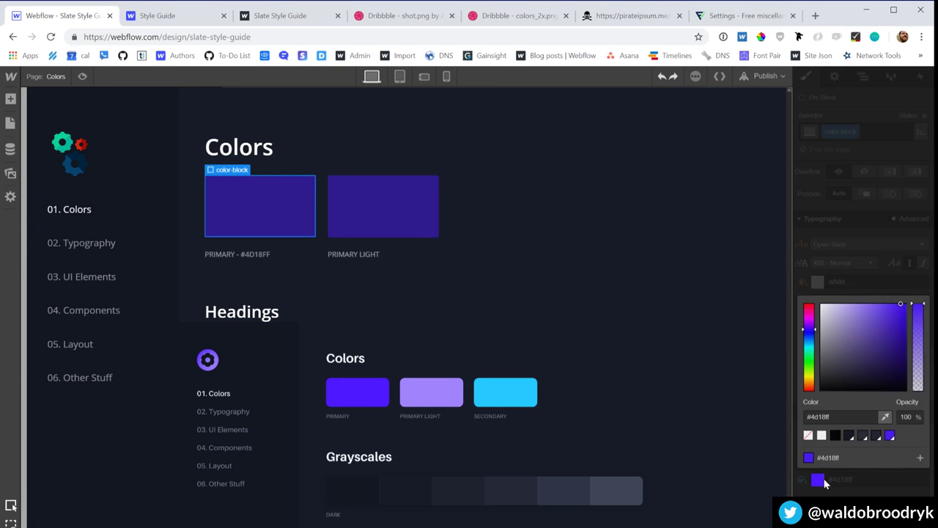
click(914, 329)
drag(915, 328, 914, 303)
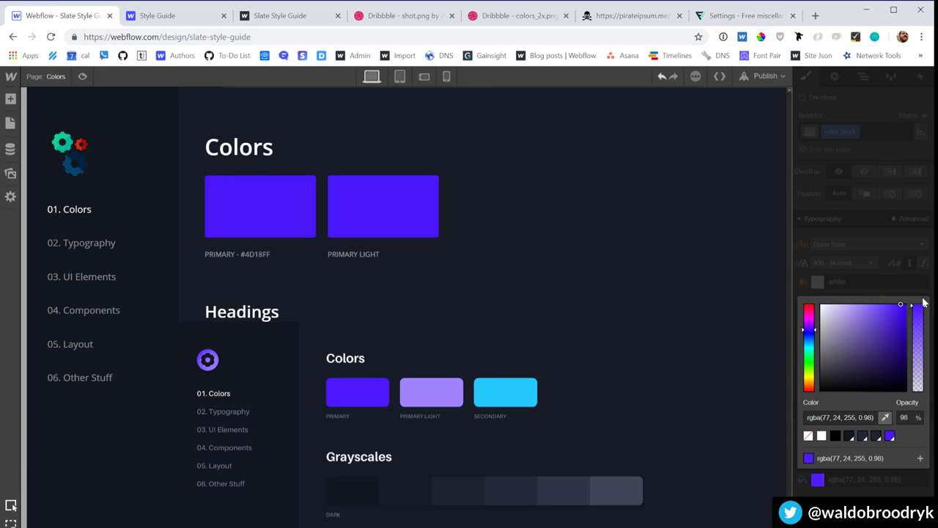
click(890, 259)
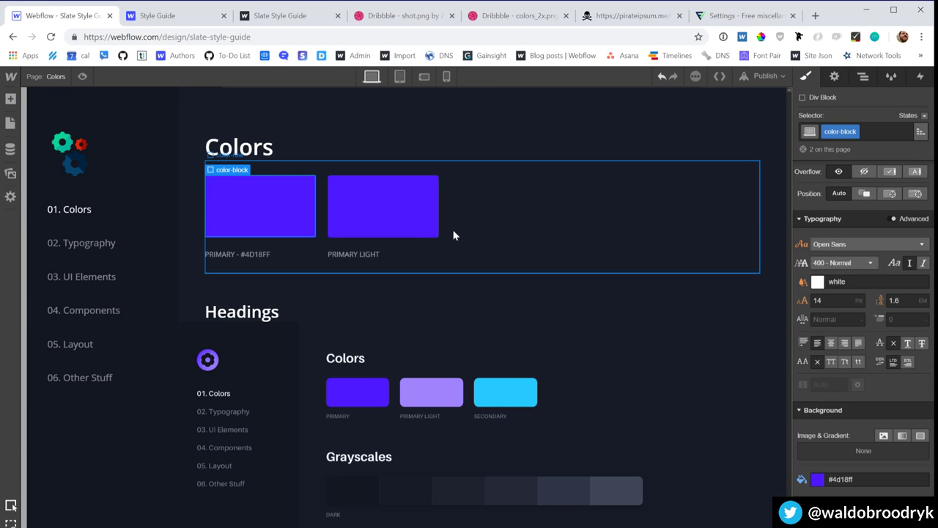
Step: Add the combo class "primary-light" to the second color-block
click(388, 206)
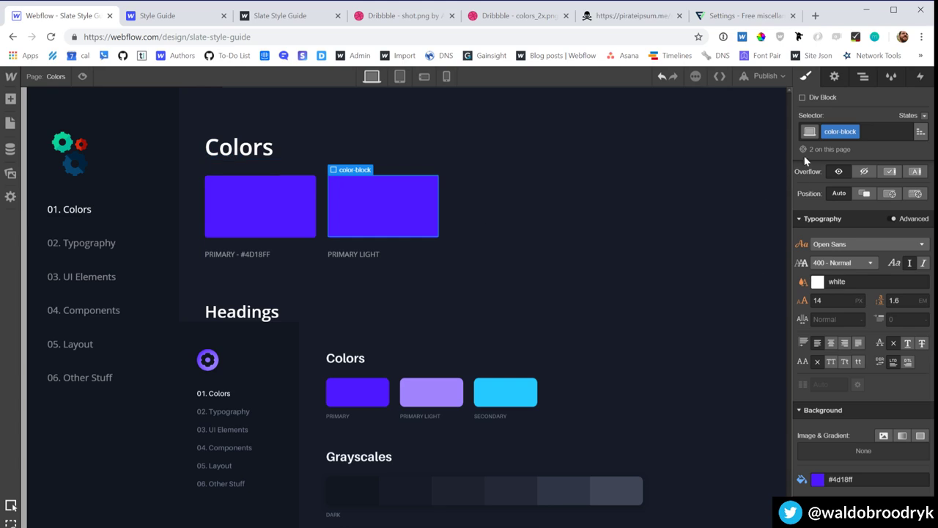
click(872, 131)
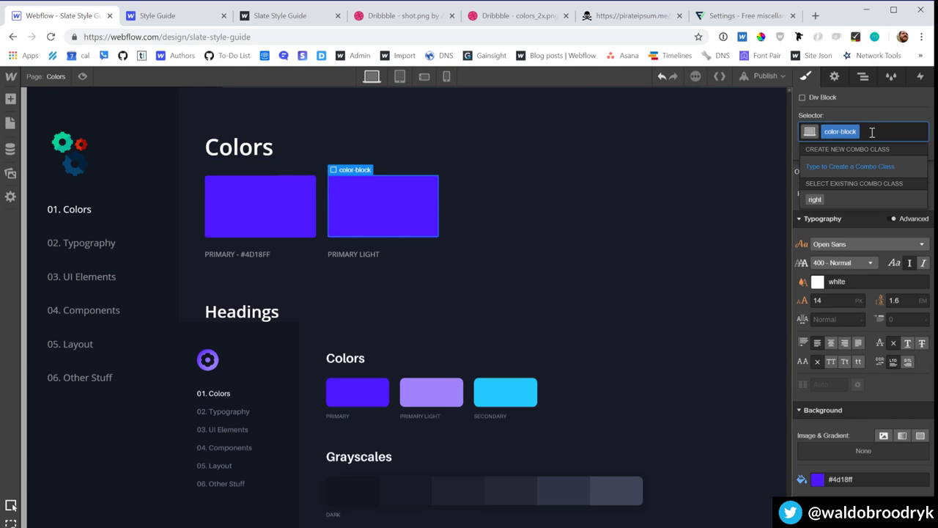
text(primary-light)
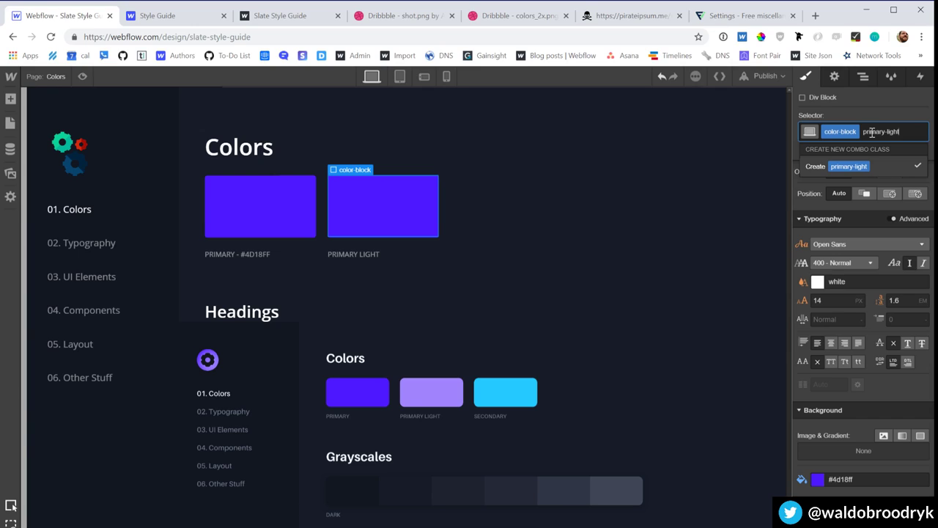
key(Return)
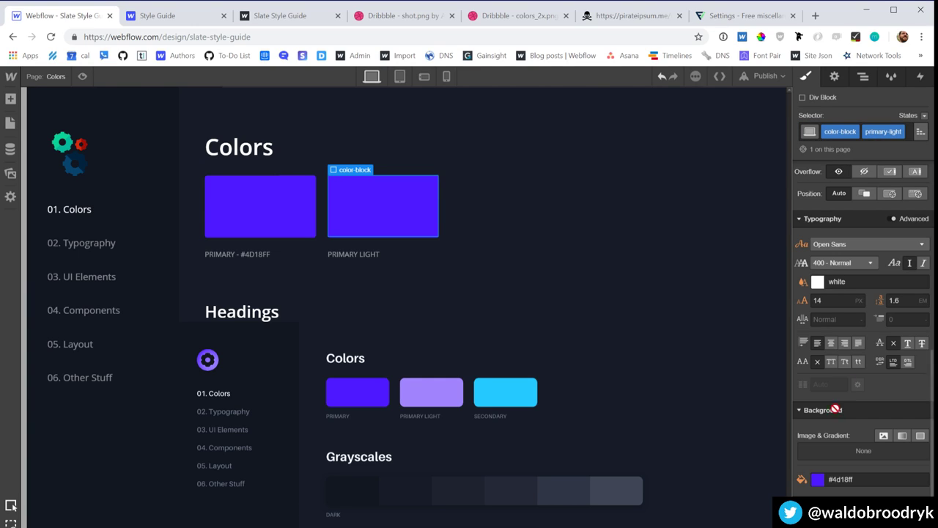
Step: Set the primary-light block's background color to #a185ff, sampled from the Primary Light swatch in the reference image
click(819, 479)
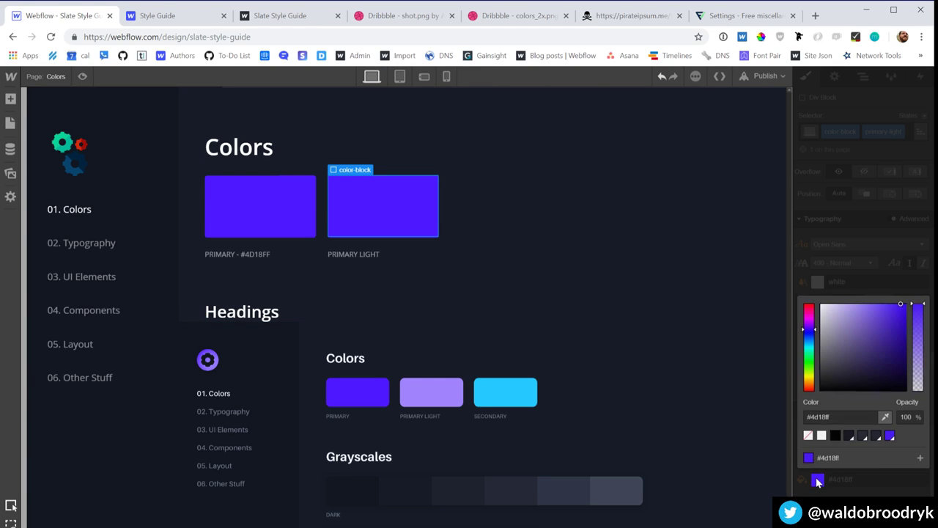
click(884, 416)
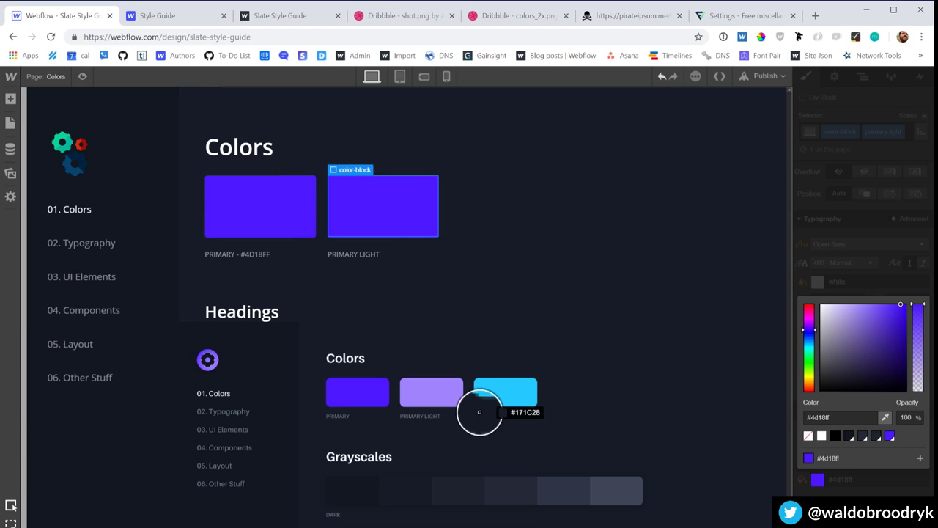
click(451, 398)
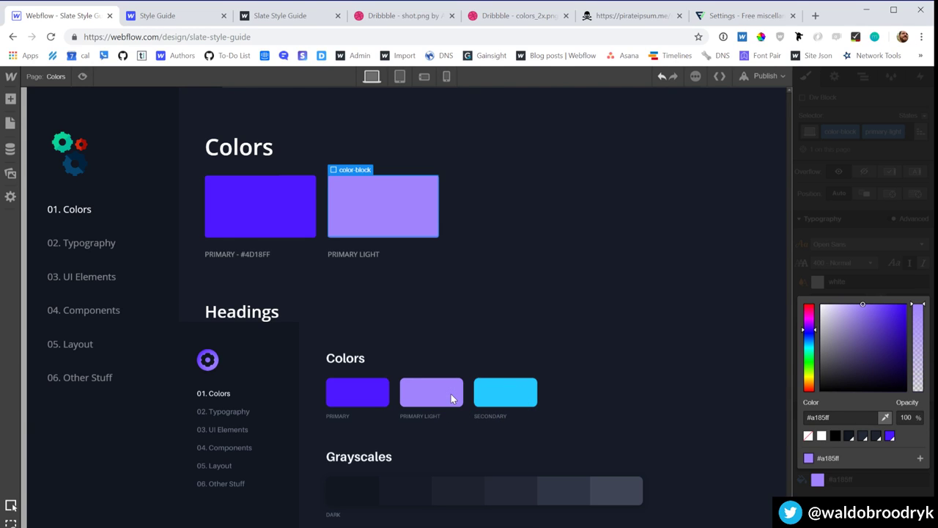
click(497, 238)
click(400, 245)
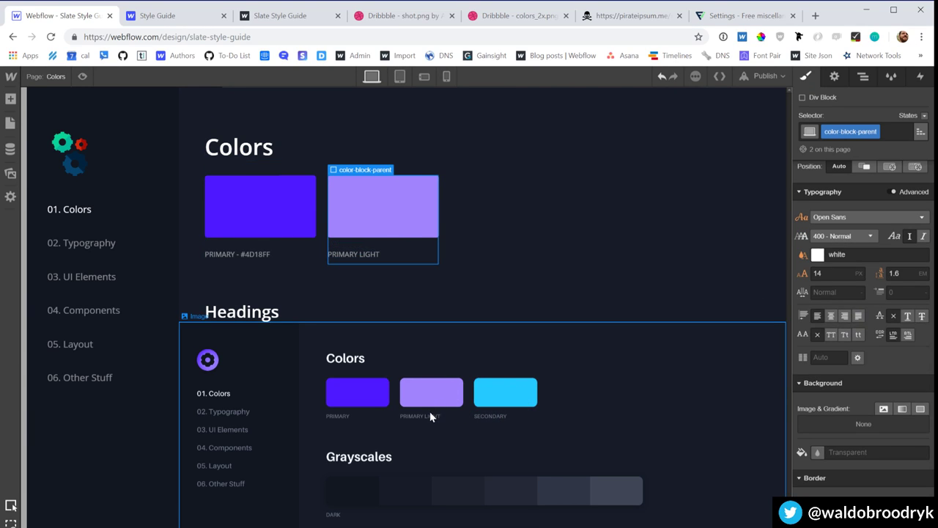
click(405, 212)
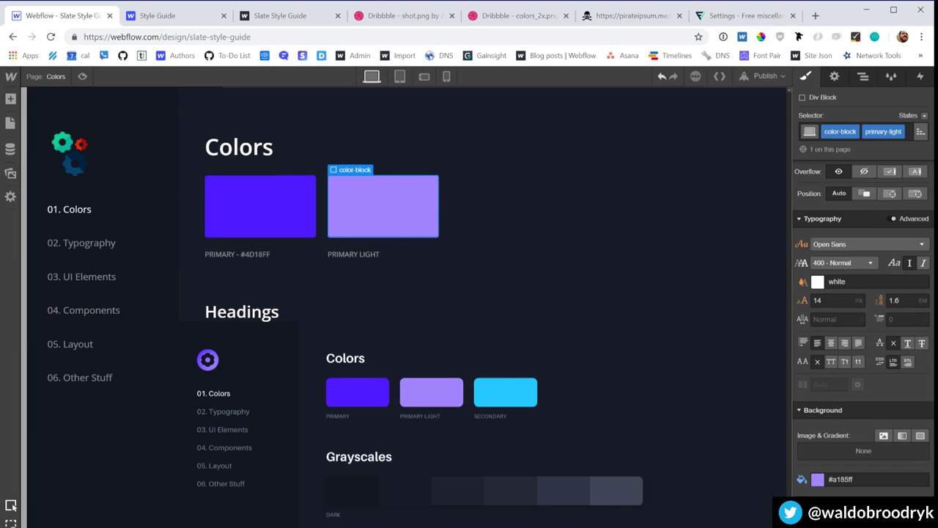
Step: Save the primary-light block's #a185ff background color as a global swatch, copying its hex value
click(819, 480)
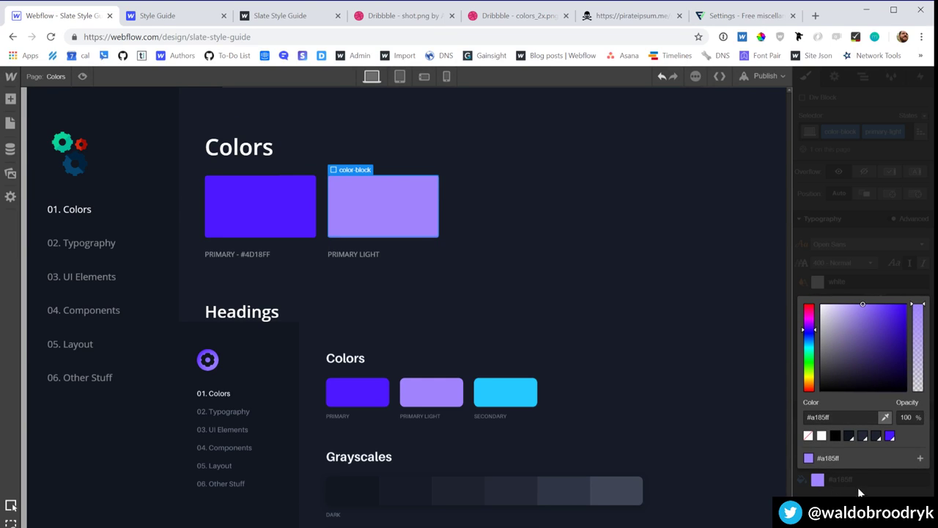
click(921, 460)
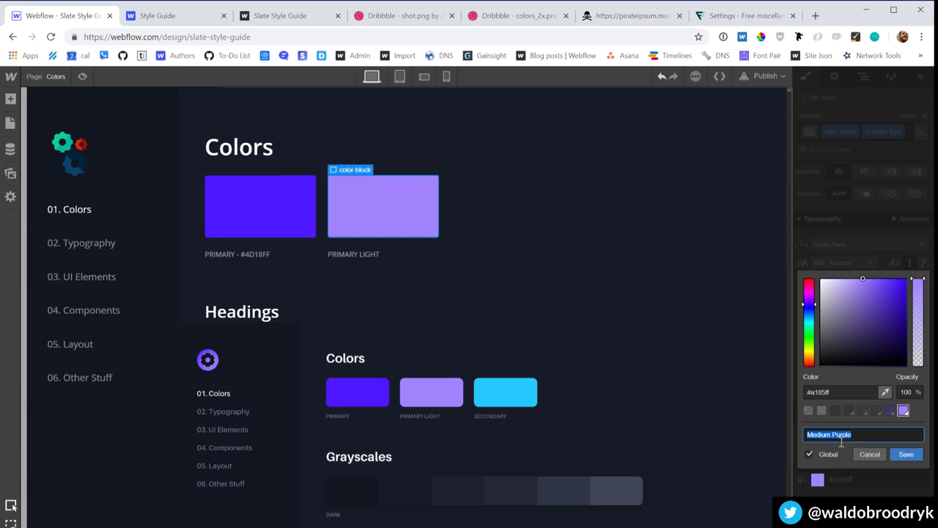
click(853, 391)
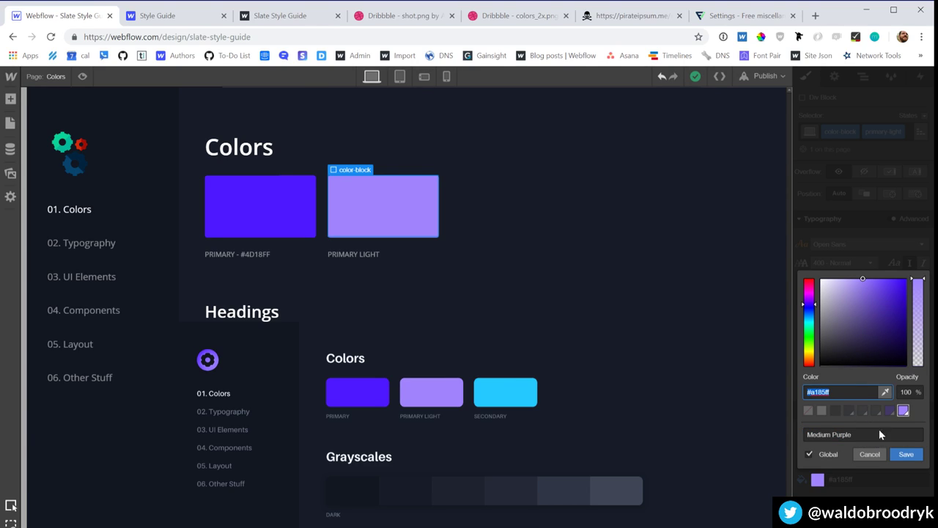
click(905, 455)
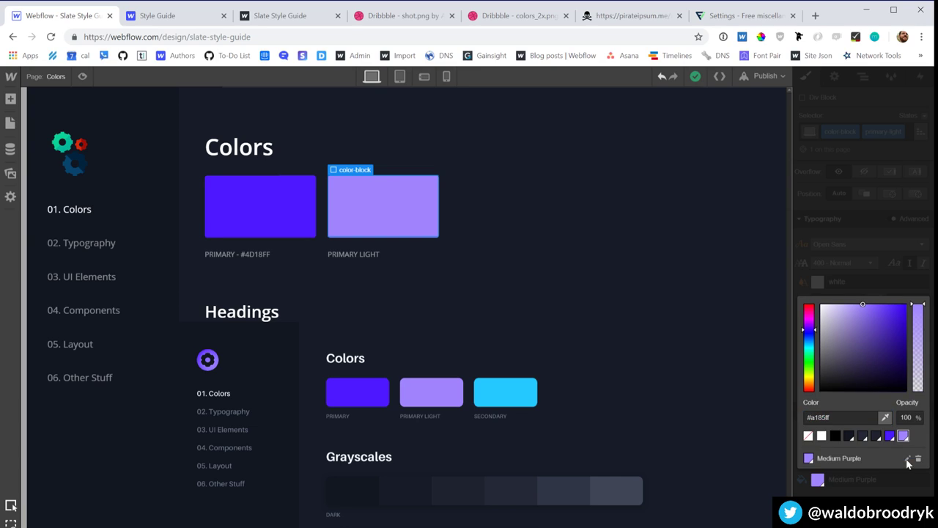
Step: Extend the second color block's caption to read "PRIMARY LIGHT - #A185FF"
click(367, 254)
double_click(382, 255)
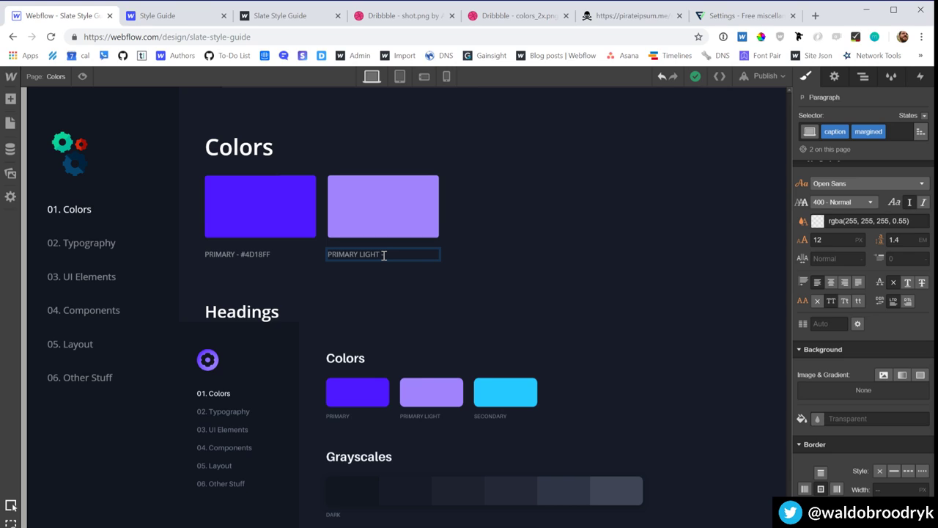
text(#A185FF)
click(527, 246)
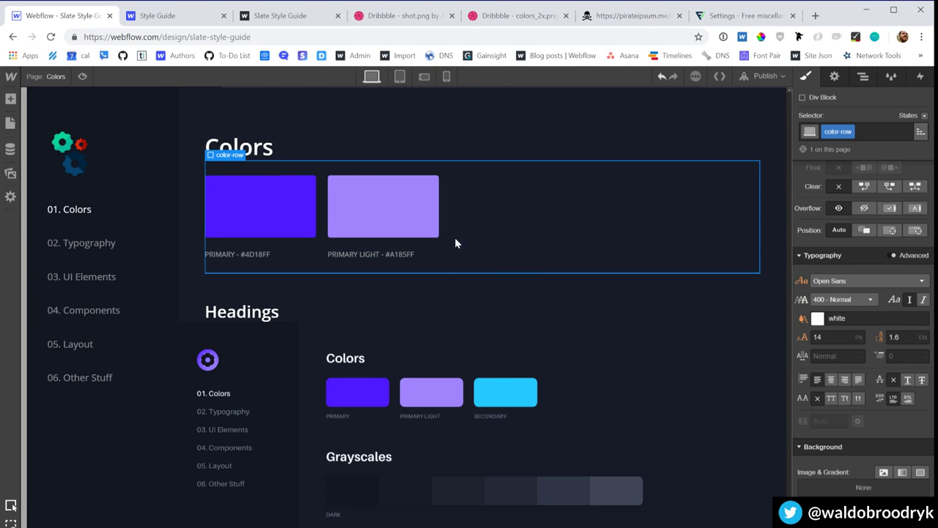
Step: Duplicate the Primary Light color-block-parent to add a third captioned swatch to the row
click(435, 248)
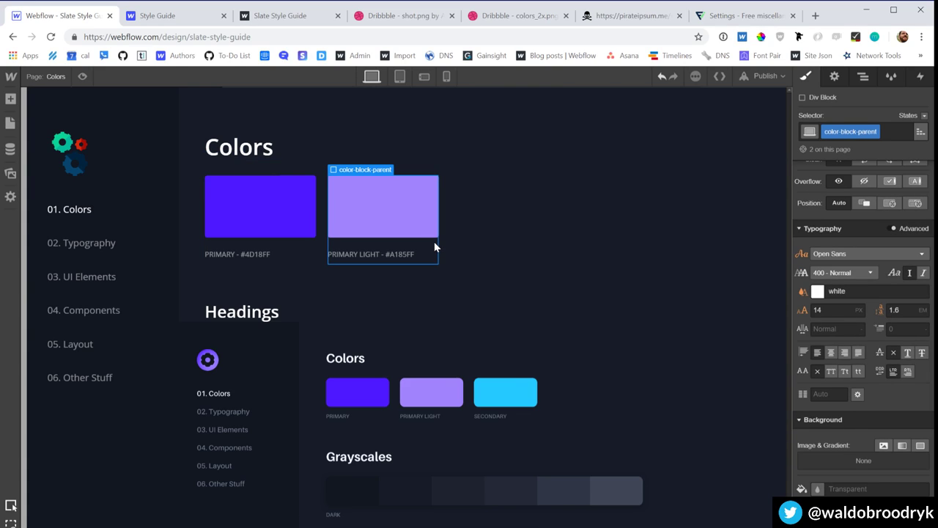
key(ctrl+c)
key(ctrl+v)
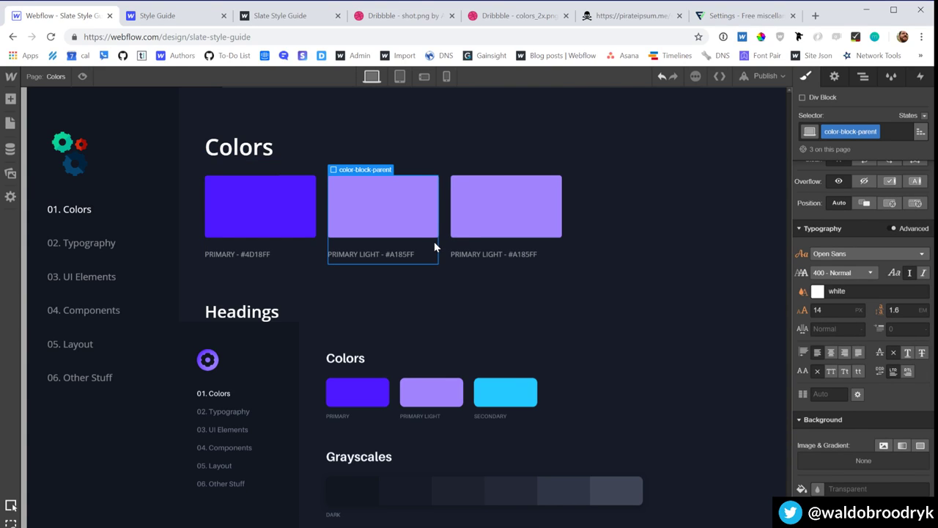
Step: Replace the primary-light combo class on the third color-block with a new combo class "secondary"
click(537, 235)
click(908, 131)
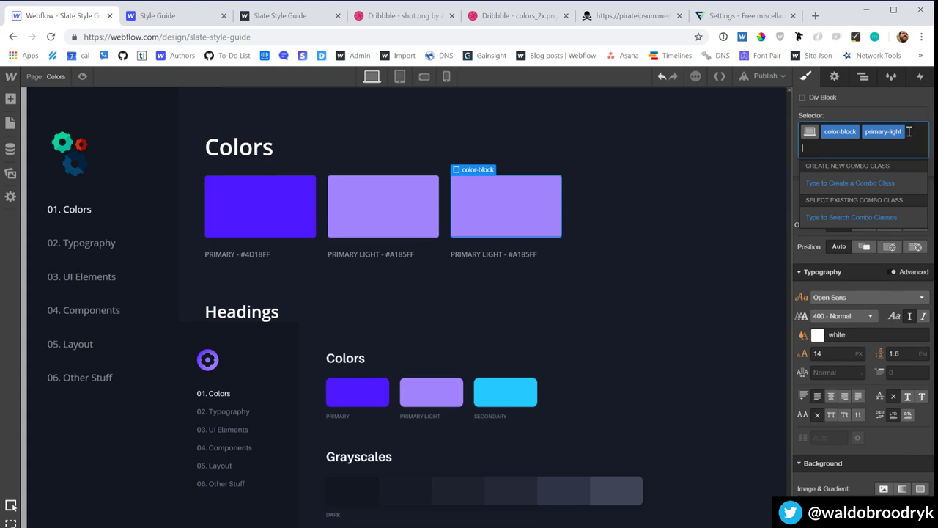
key(BackSpace)
text(secon)
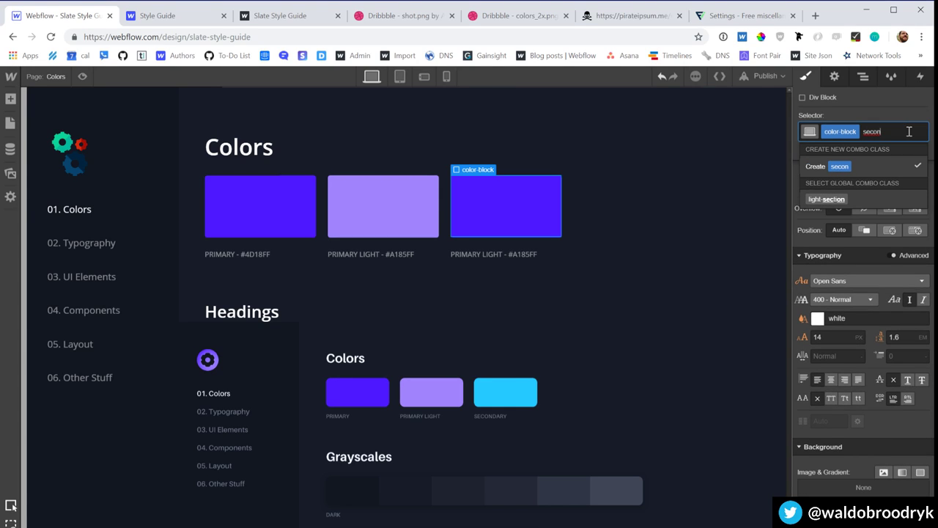
text(dary)
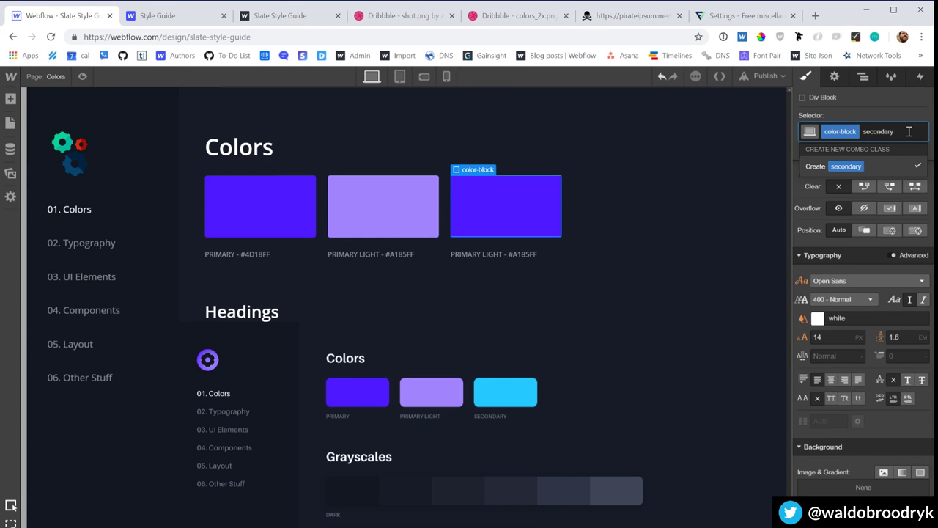
key(Return)
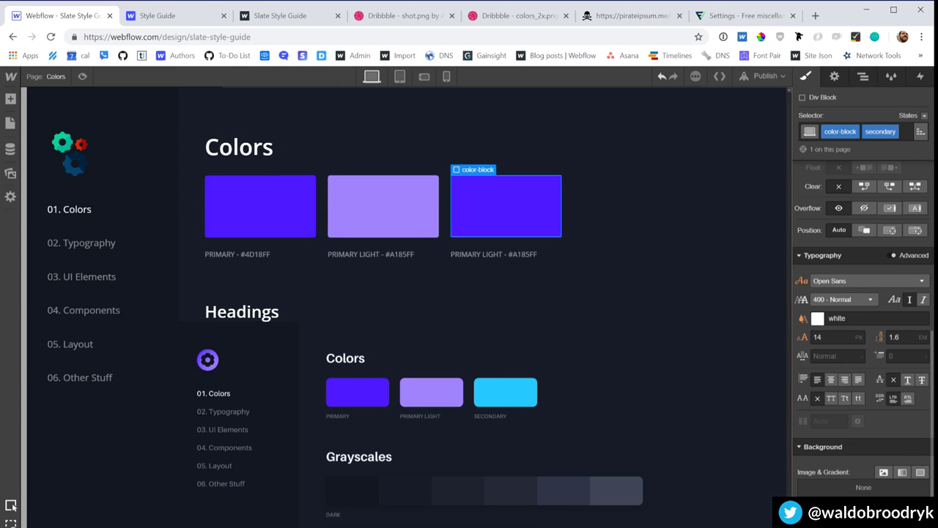
Step: Set the secondary block's background color to #24c9ff, sampled from the Secondary swatch in the reference image
click(863, 470)
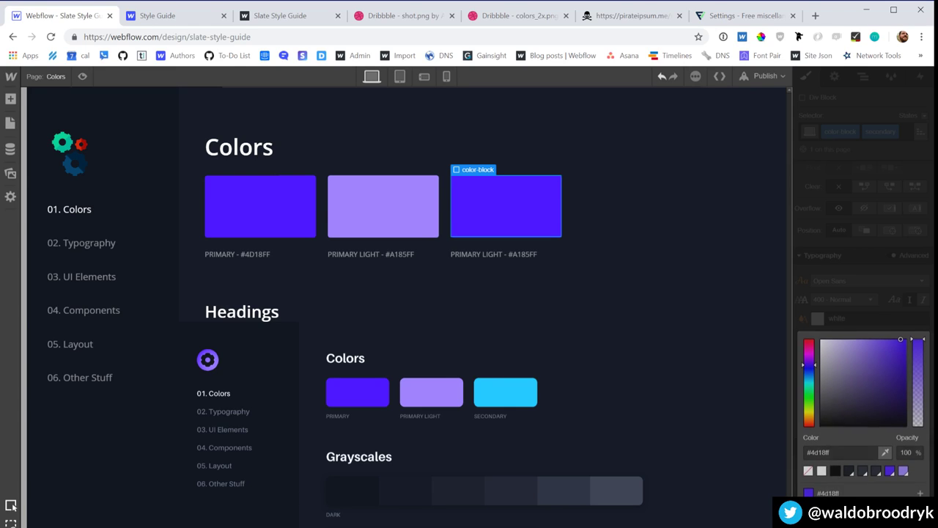
click(884, 455)
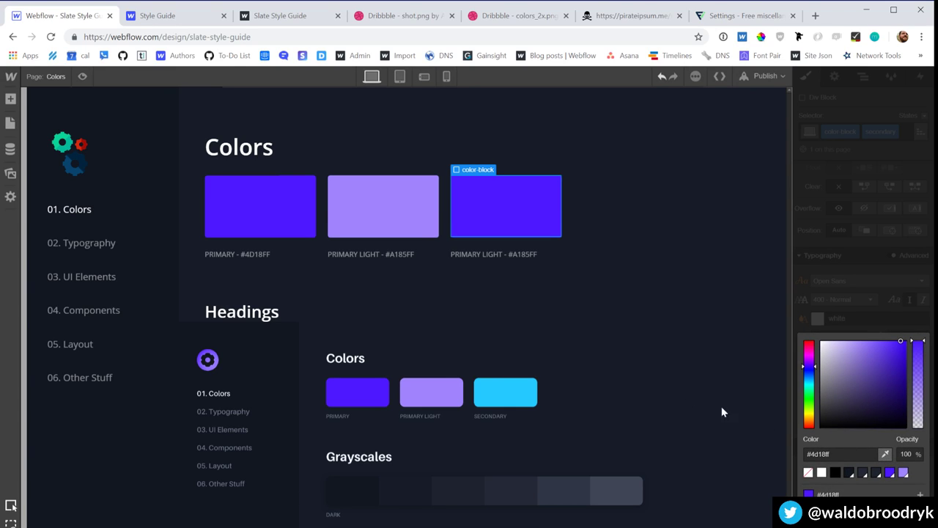
click(499, 387)
click(858, 285)
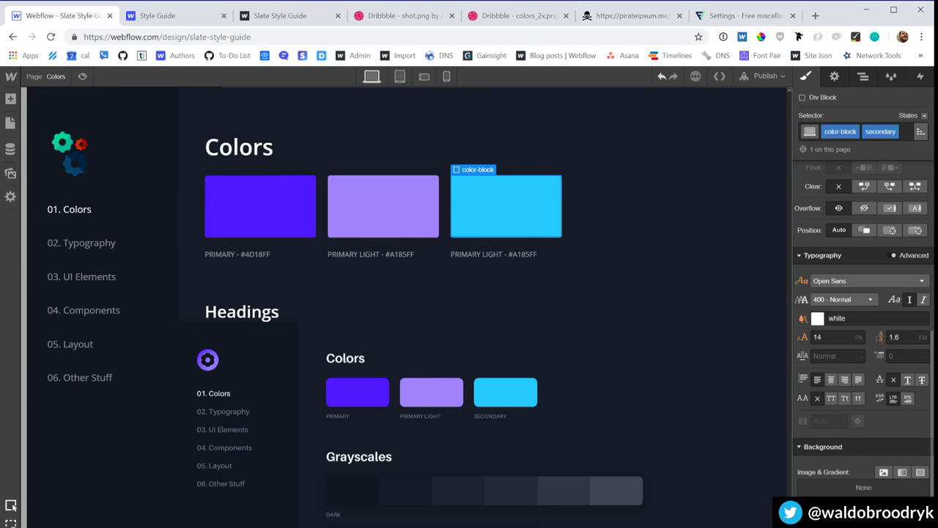
Step: Save the secondary block's #24c9ff background color as a global swatch, copying its hex value
click(817, 509)
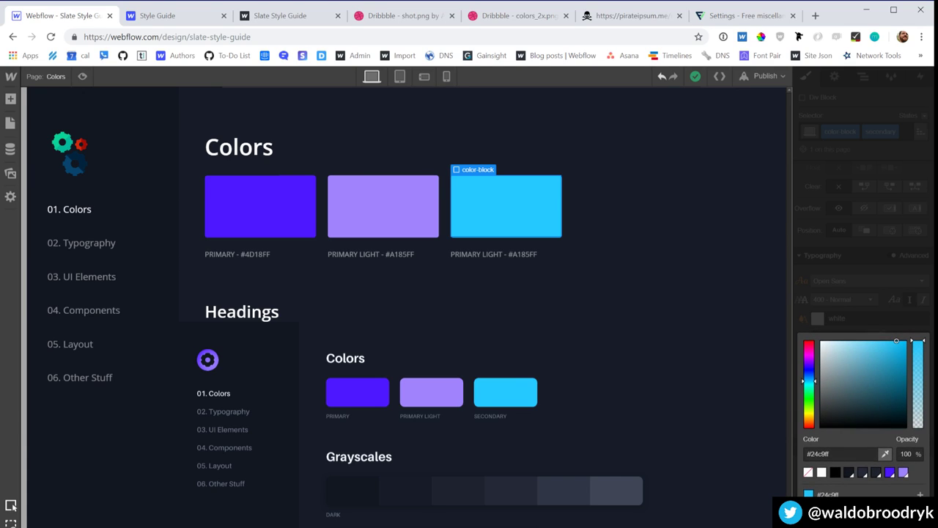
click(920, 494)
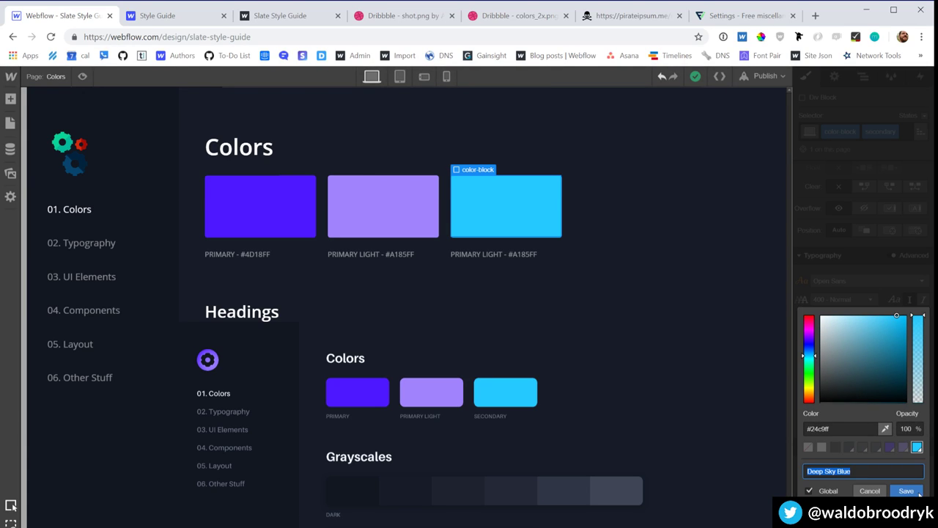
click(852, 431)
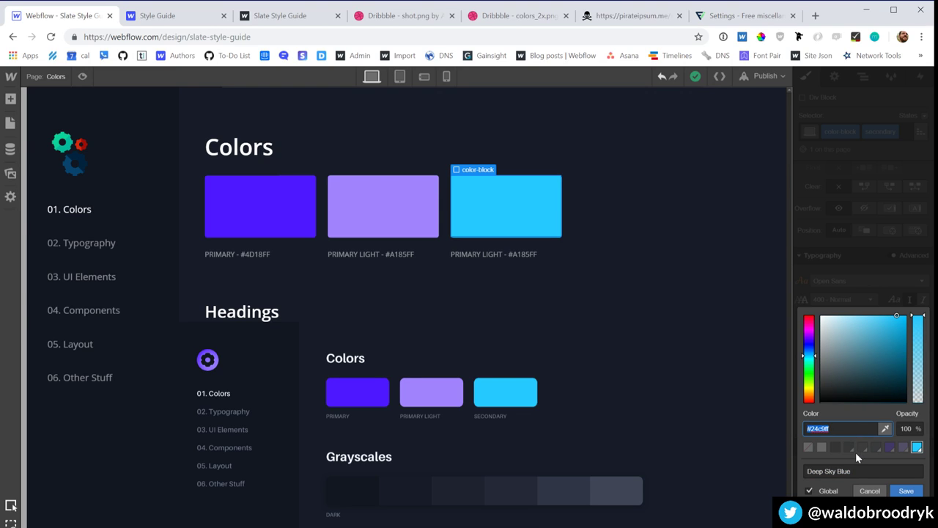
click(906, 491)
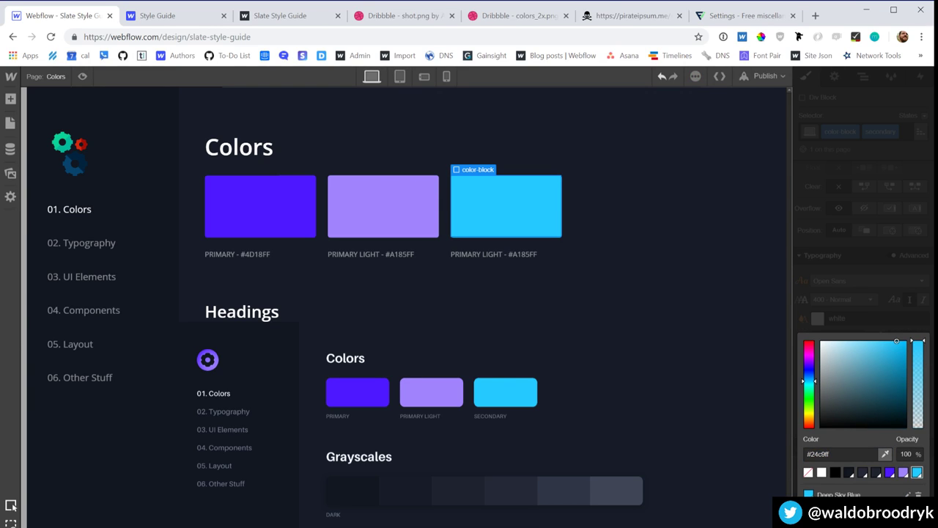
Step: Change the third color block's caption to "SECONDARY - #24C9FF"
key(Escape)
double_click(527, 256)
text(SECONDARY)
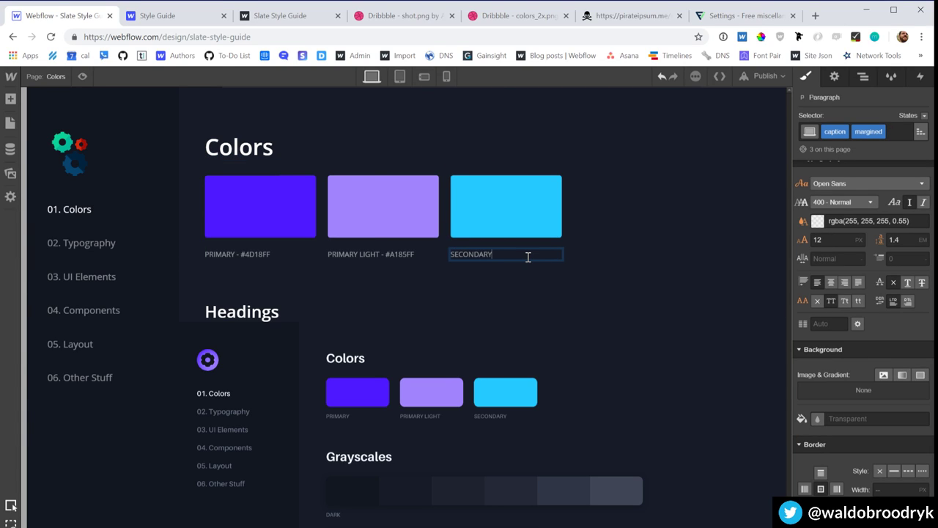
text( - #24C9FF)
click(639, 238)
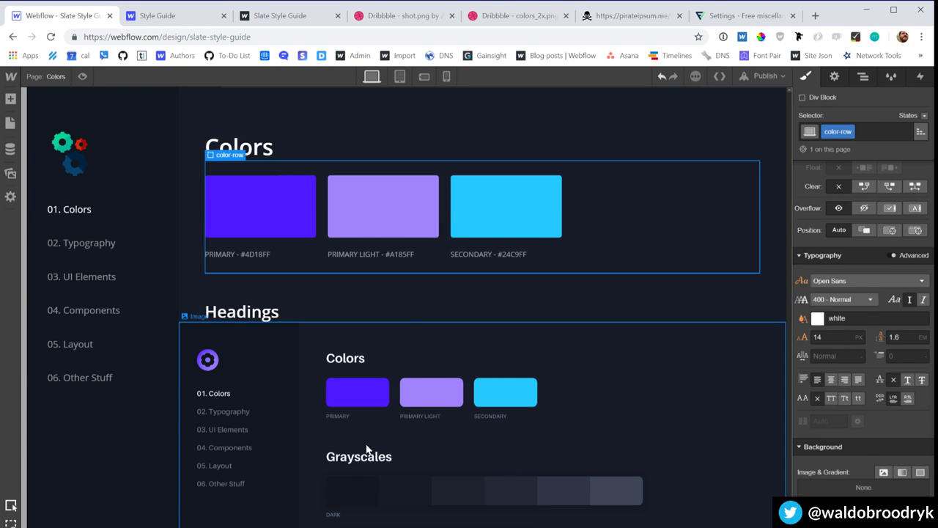
Step: Paste a copy of the color-row with its three swatches below the "Headings" heading
click(287, 152)
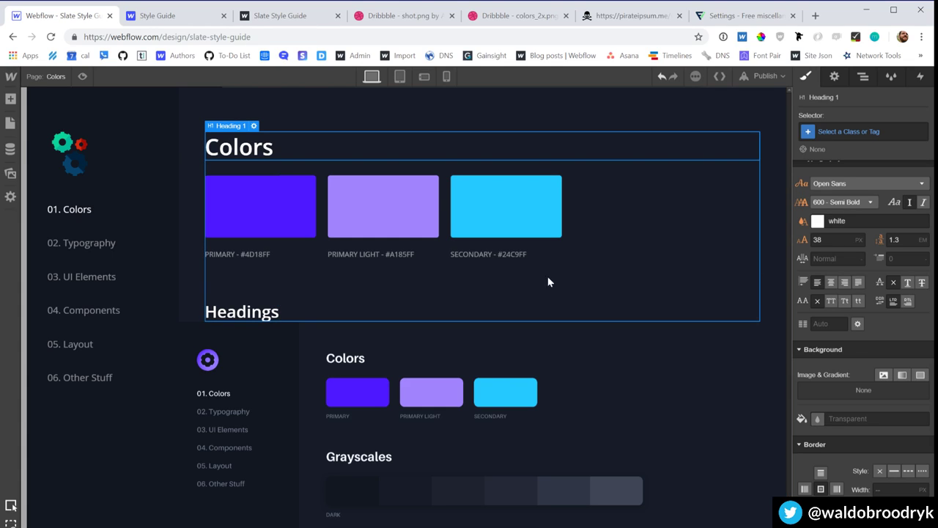
click(620, 236)
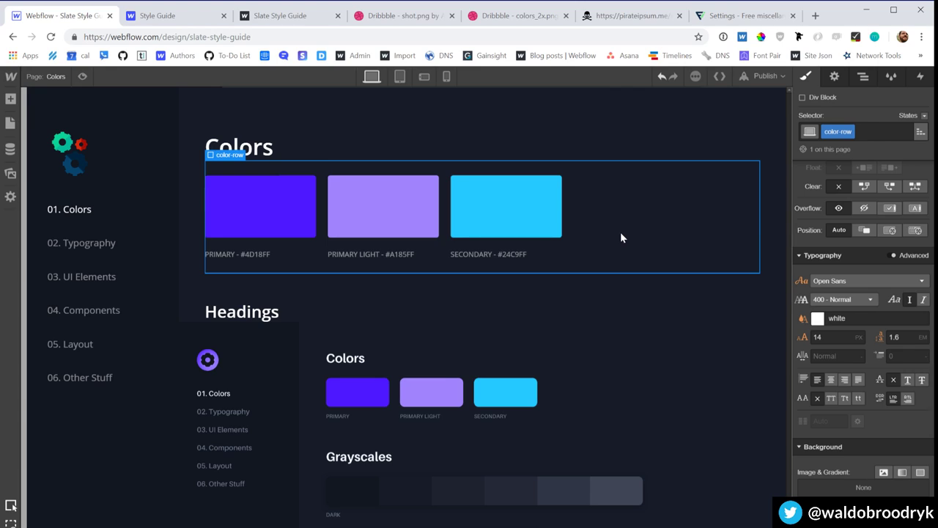
click(227, 313)
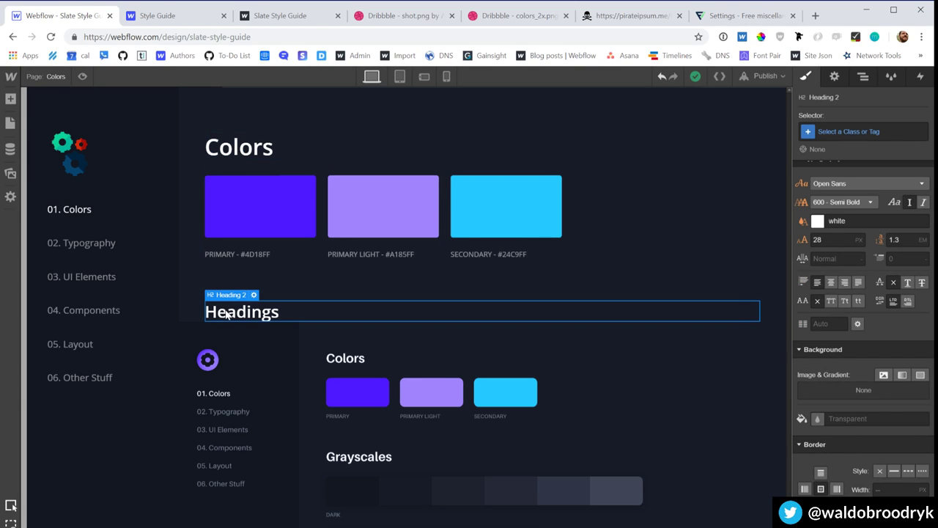
key(ctrl+v)
Step: Change the "Headings" heading text to "Grayscales"
double_click(273, 314)
text(Grayz)
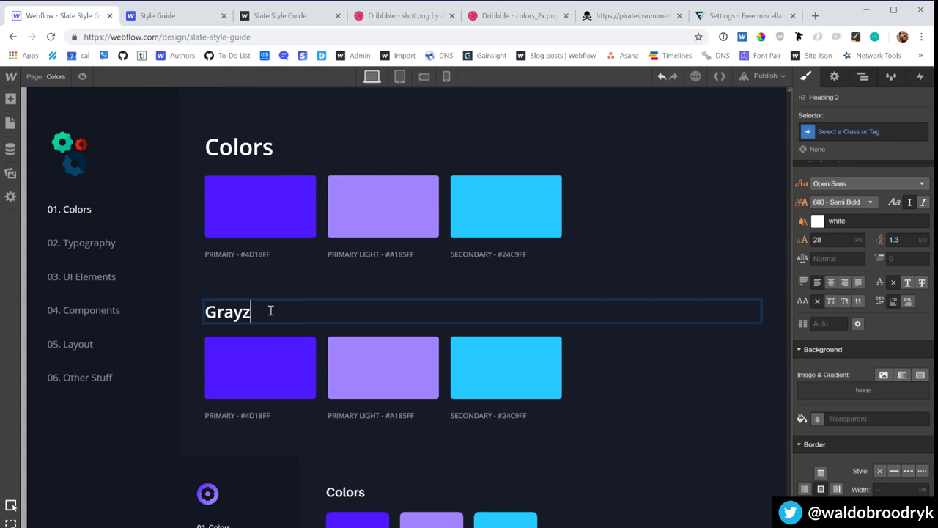
key(BackSpace)
text(scales)
Step: Set the height of the color-block class to 85 px
click(257, 213)
click(256, 213)
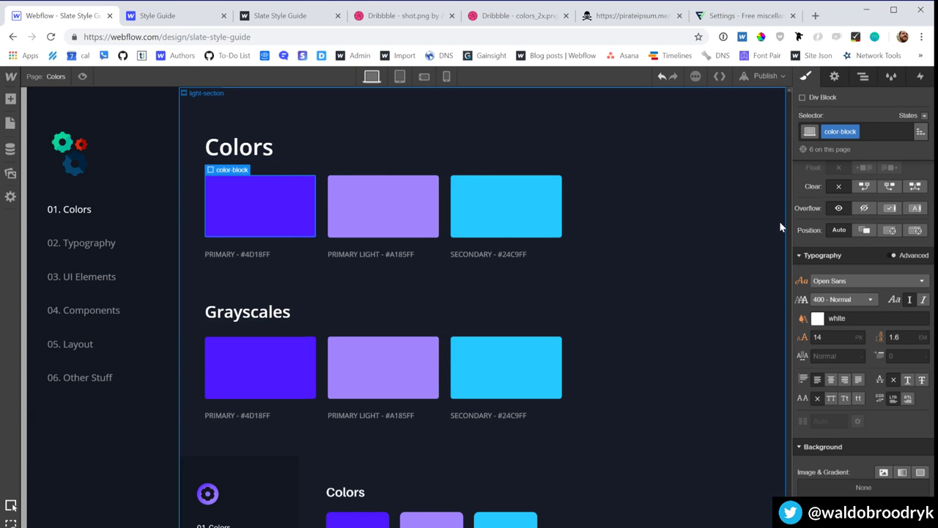
scroll(861, 388, up, 5)
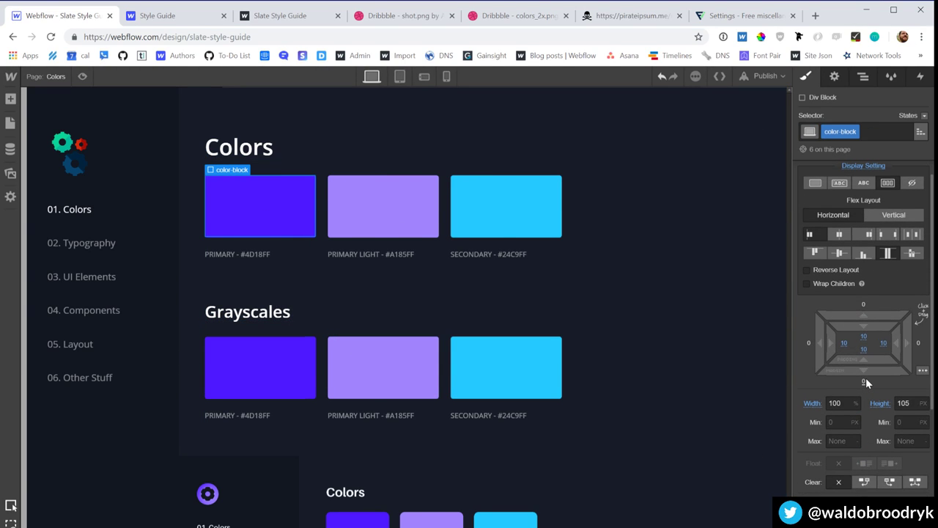
click(905, 403)
key(shift+Down)
key(shift+Down)
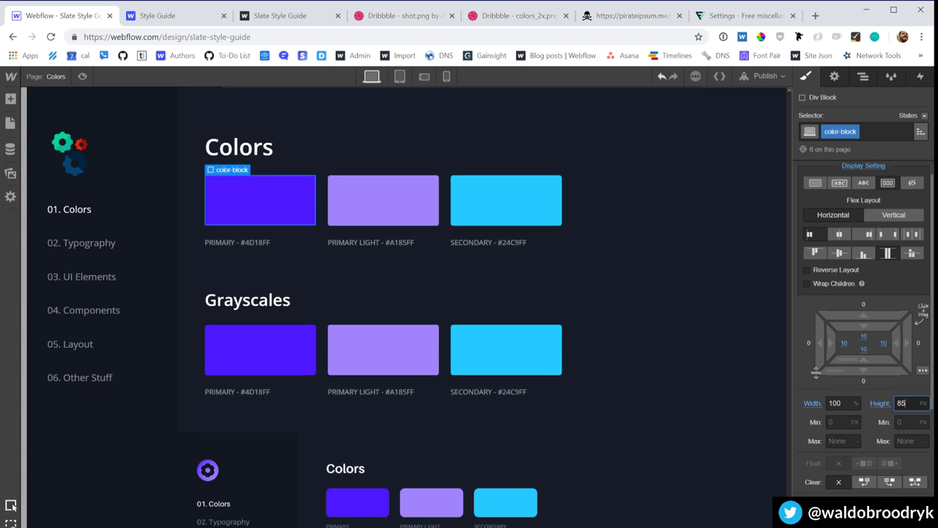
Step: Delete the Primary Light and Secondary swatches from the Grayscales row, keeping only the first one
scroll(619, 414, down, 2)
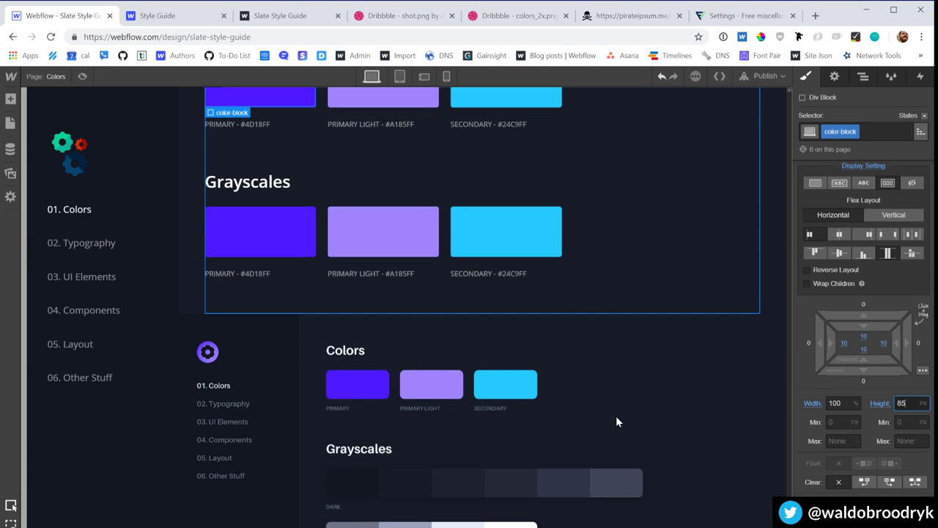
scroll(616, 417, up, 1)
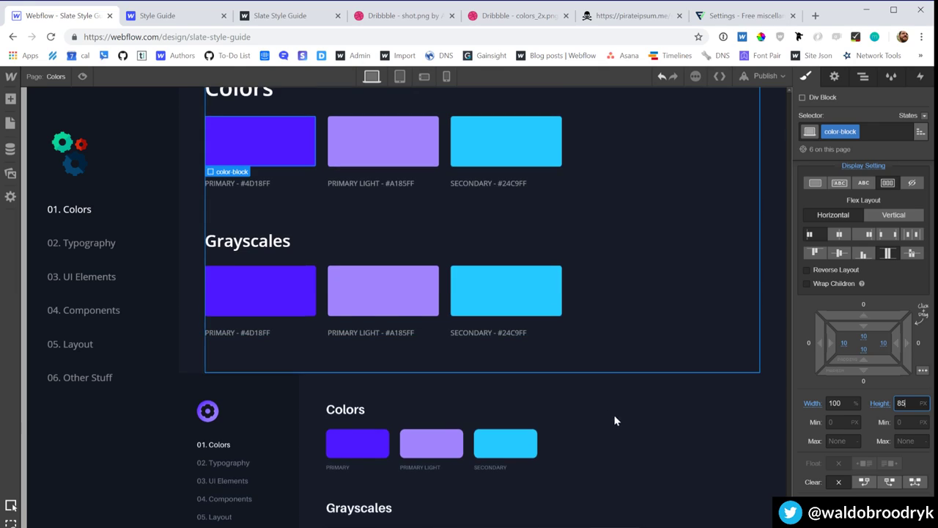
click(299, 329)
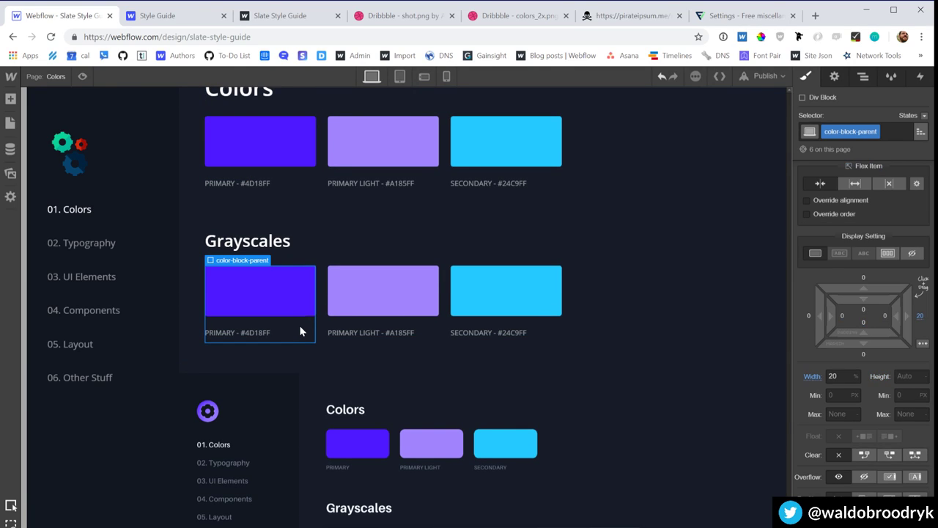
click(257, 336)
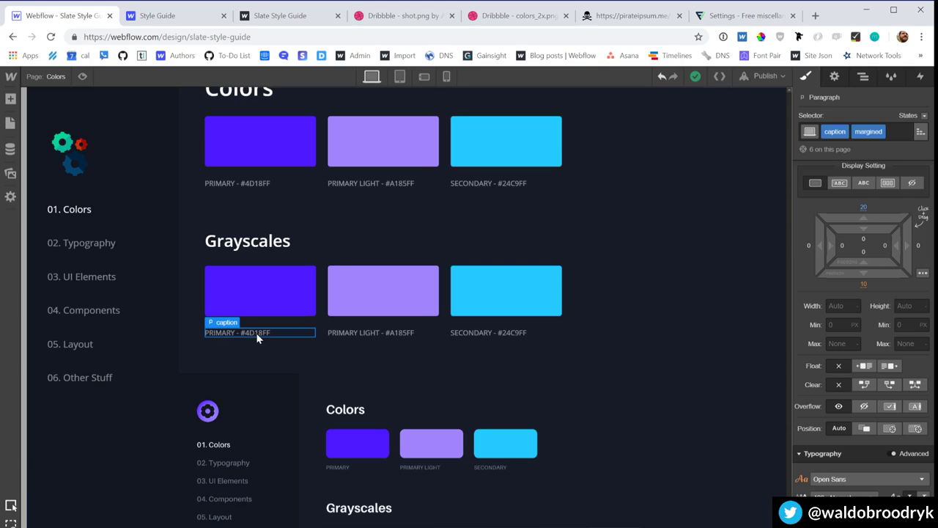
click(306, 327)
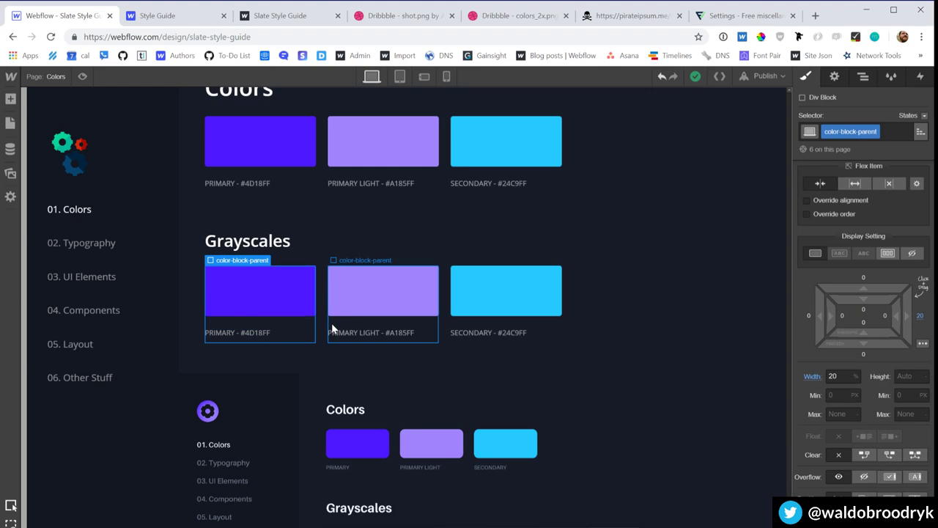
click(332, 329)
key(Delete)
key(Delete)
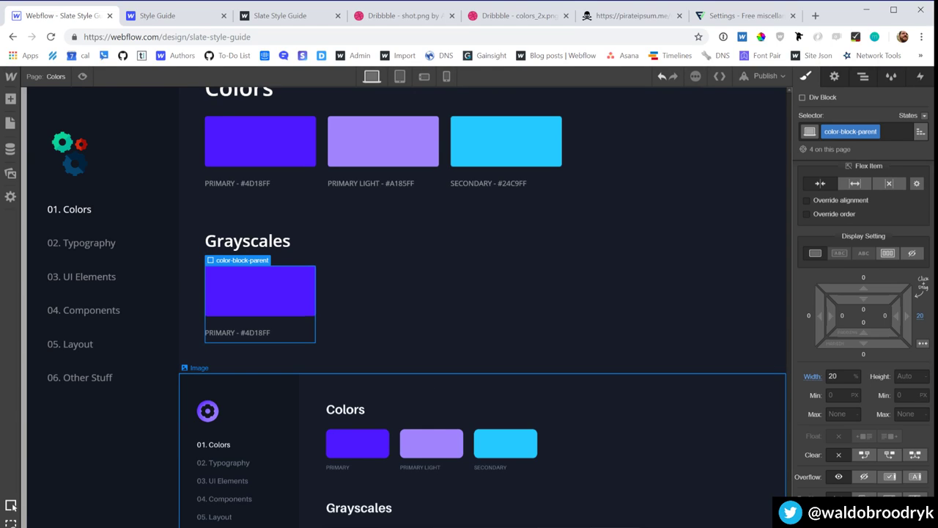
Step: Change the caption under the Grayscales swatch to "DARK"
double_click(271, 334)
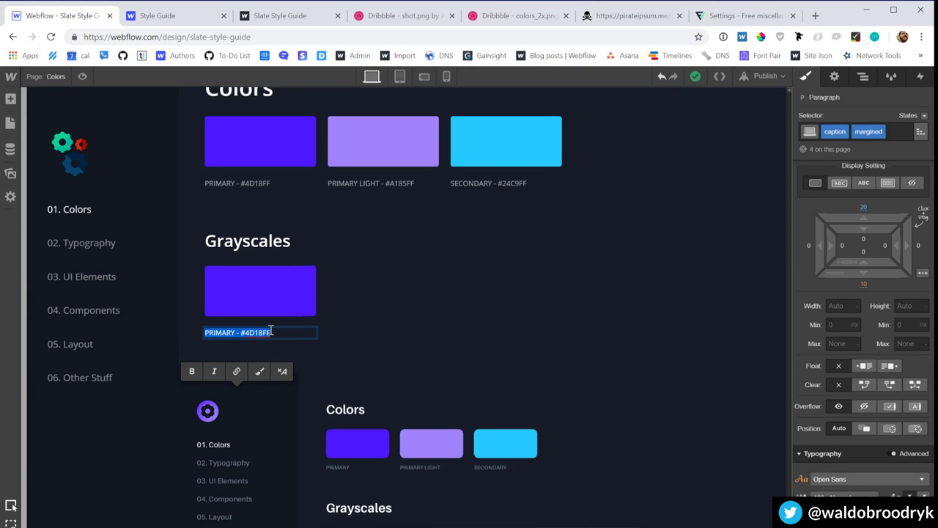
text(DARK)
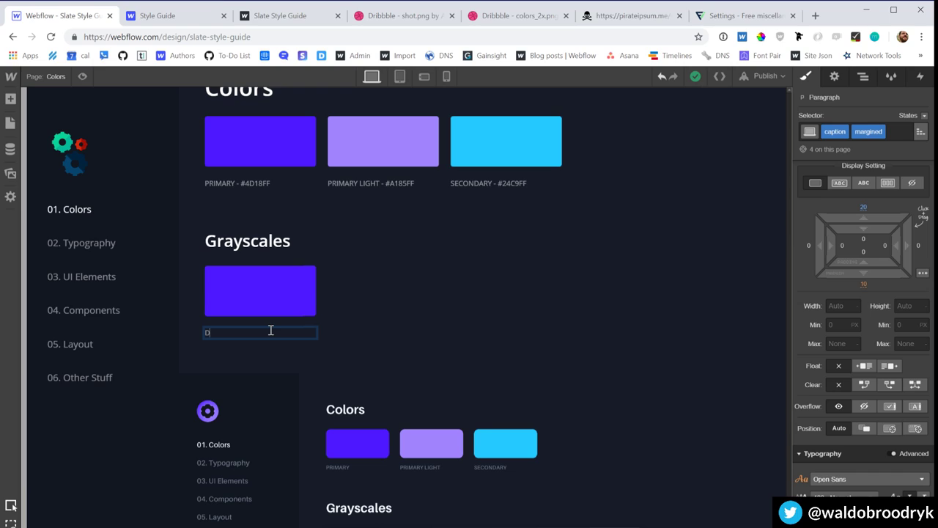
click(284, 291)
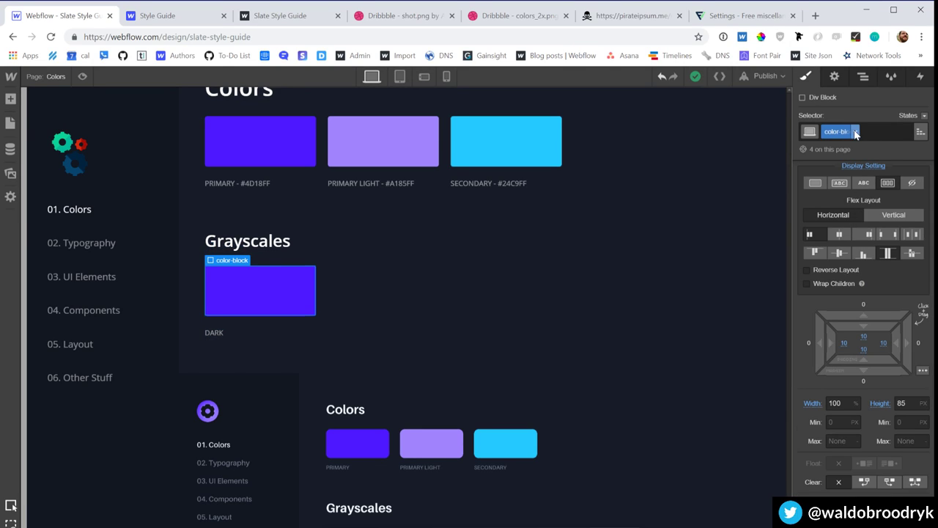
Step: Duplicate the Grayscales swatch's color-block-parent class as "grayscale-parent" and set its width to 100%
click(854, 131)
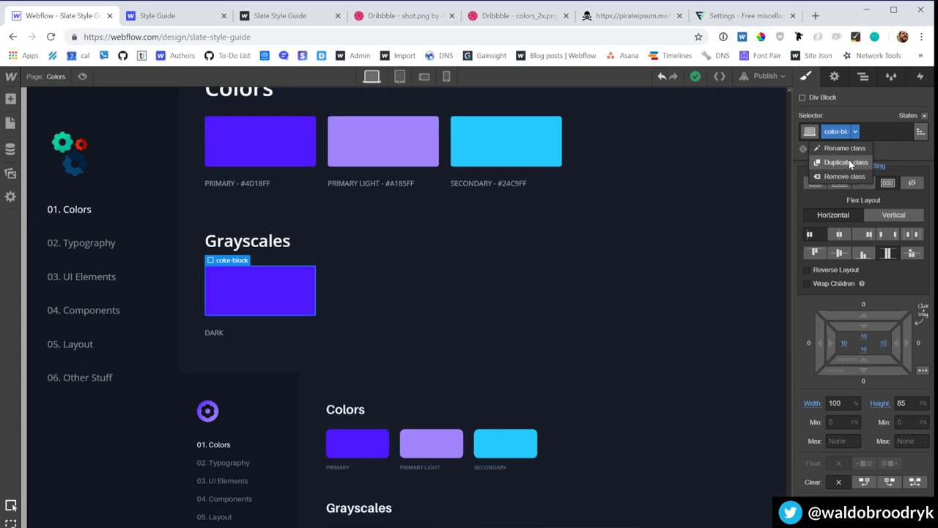
click(287, 327)
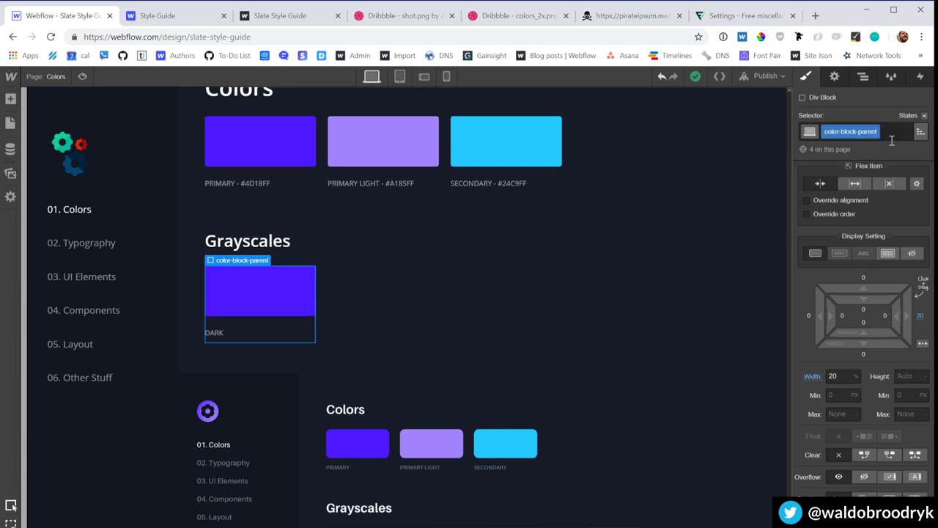
key(z)
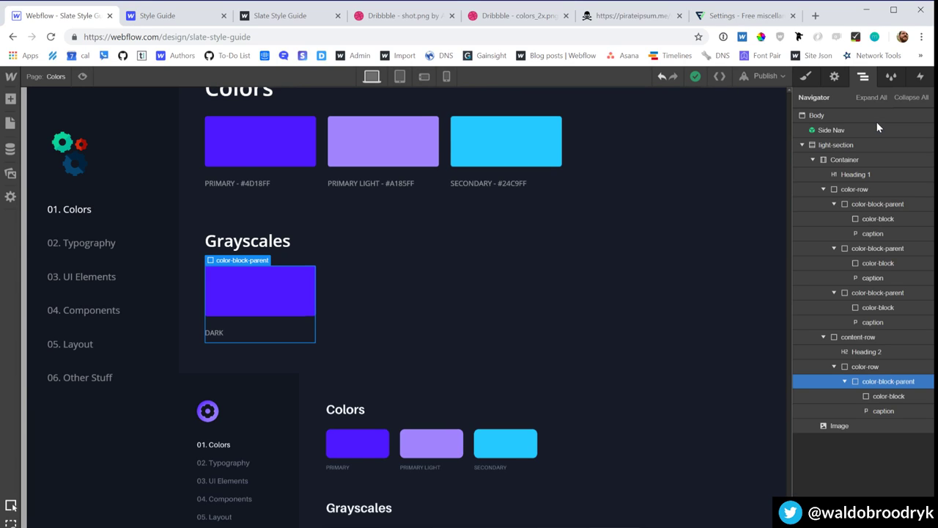
key(s)
click(875, 132)
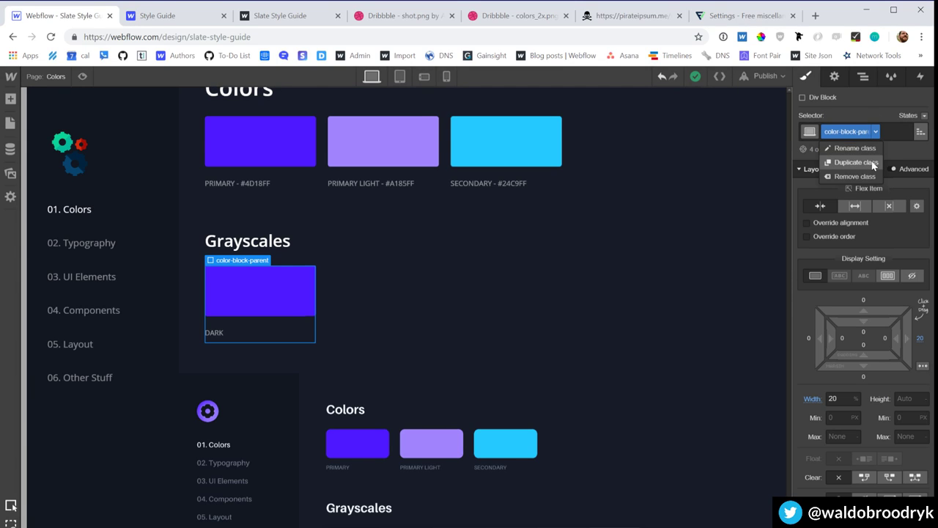
click(872, 166)
text(gra)
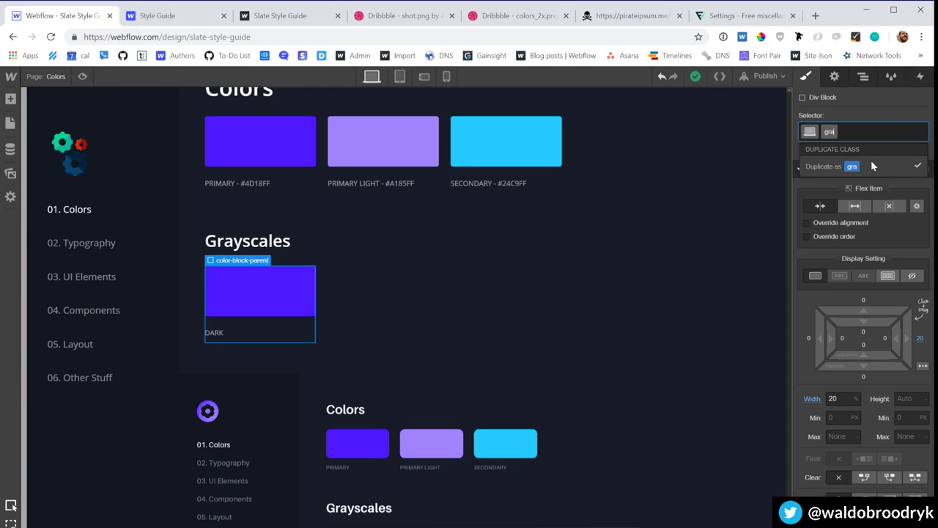
text(yscale-parent)
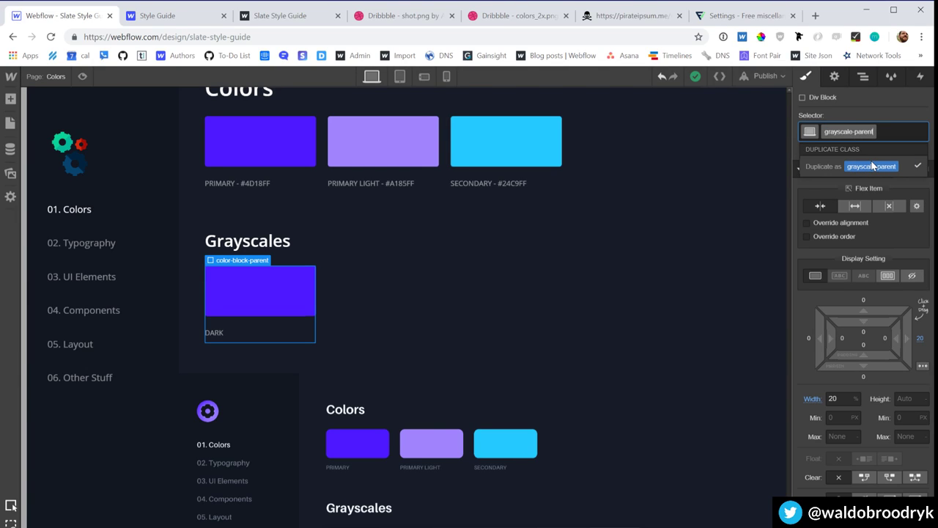
key(Return)
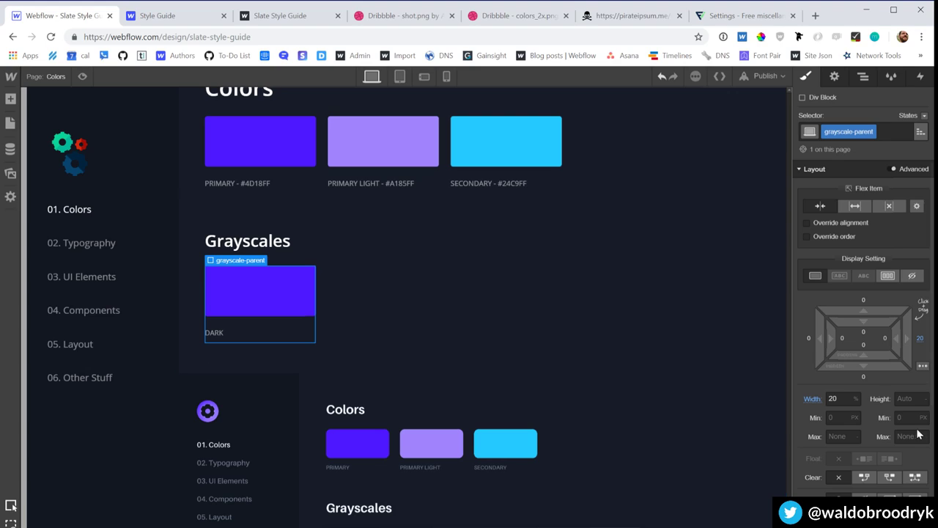
click(833, 398)
text(100)
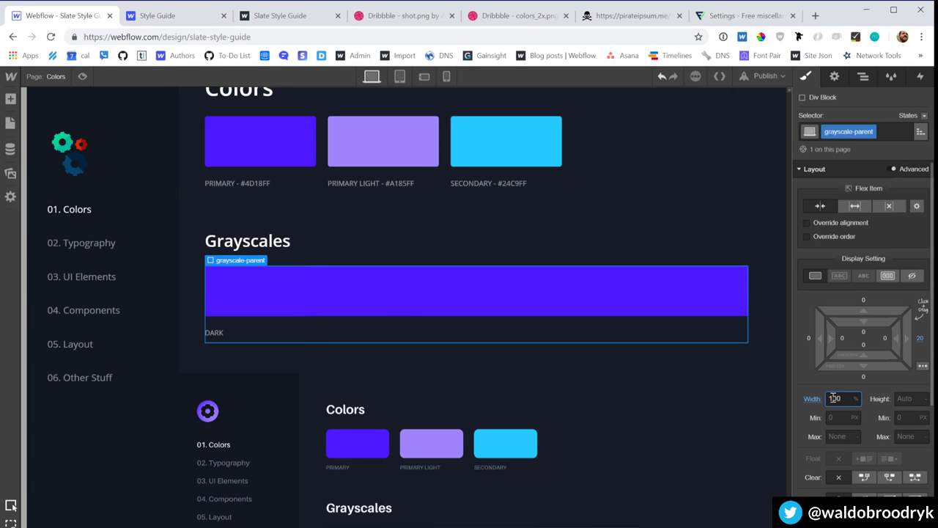
Step: Duplicate the color-block class on the Grayscales swatch as "grey-scale-block"
click(382, 290)
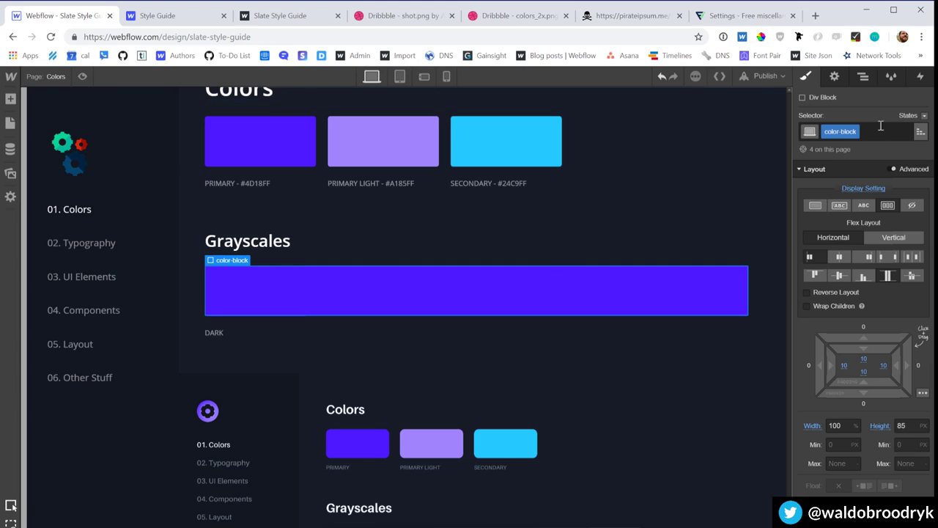
click(855, 132)
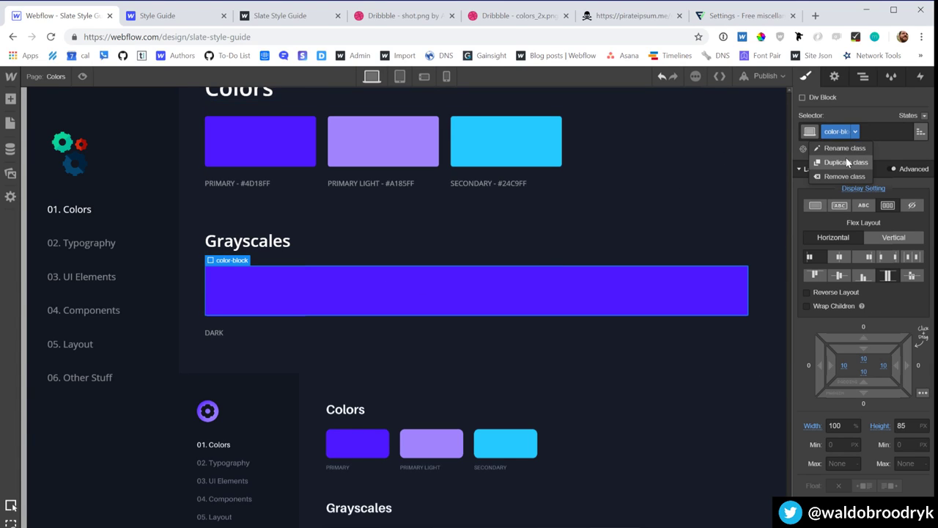
click(845, 159)
text(grey)
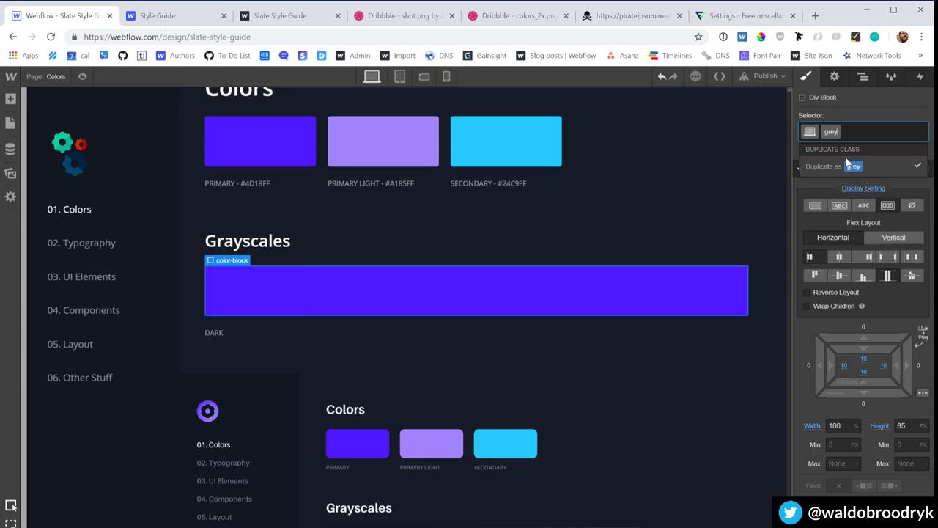
text(-scale-block)
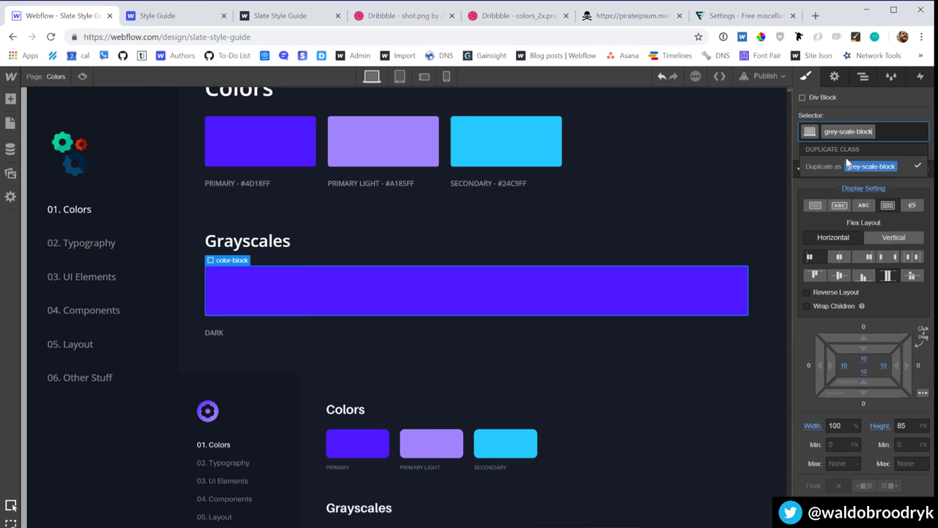
key(Return)
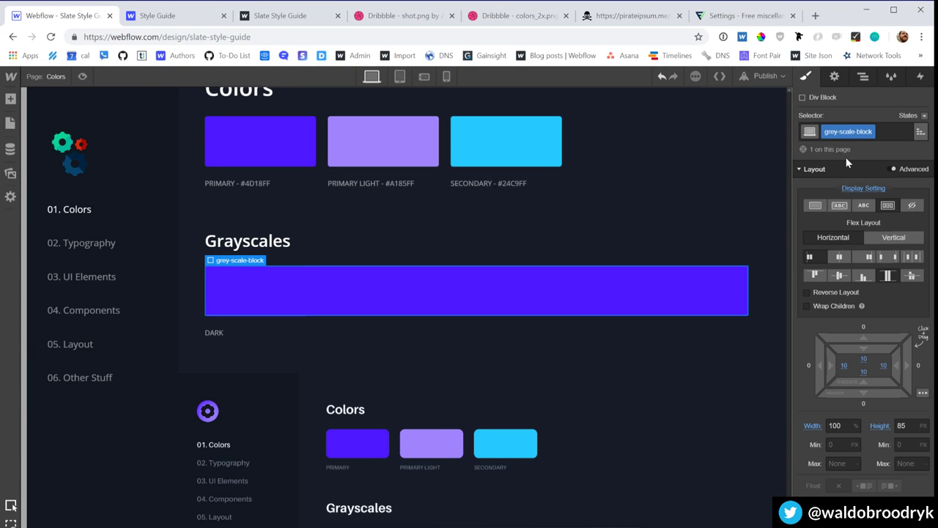
Step: Set the width of the grey-scale-block class to one sixth, entered as 100/6 percent
click(843, 424)
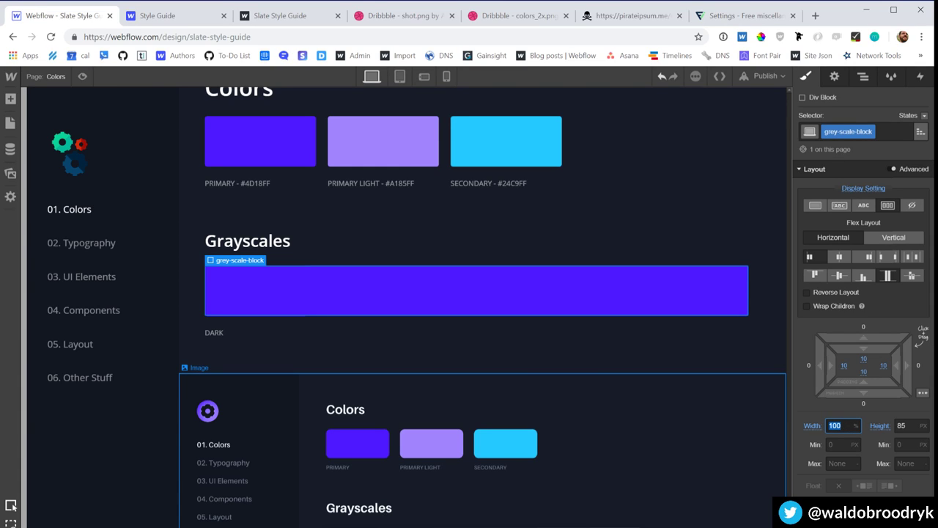
text(2)
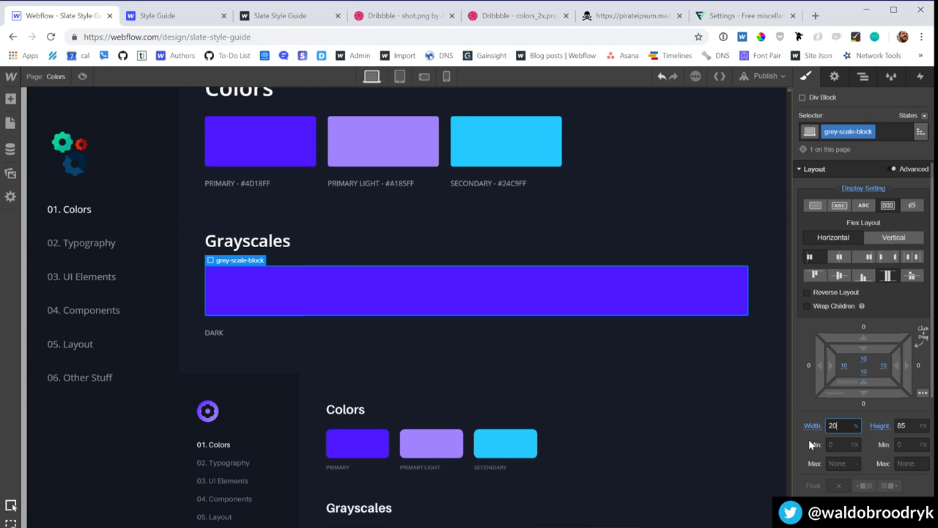
text(0)
key(Return)
text(100/6)
key(Return)
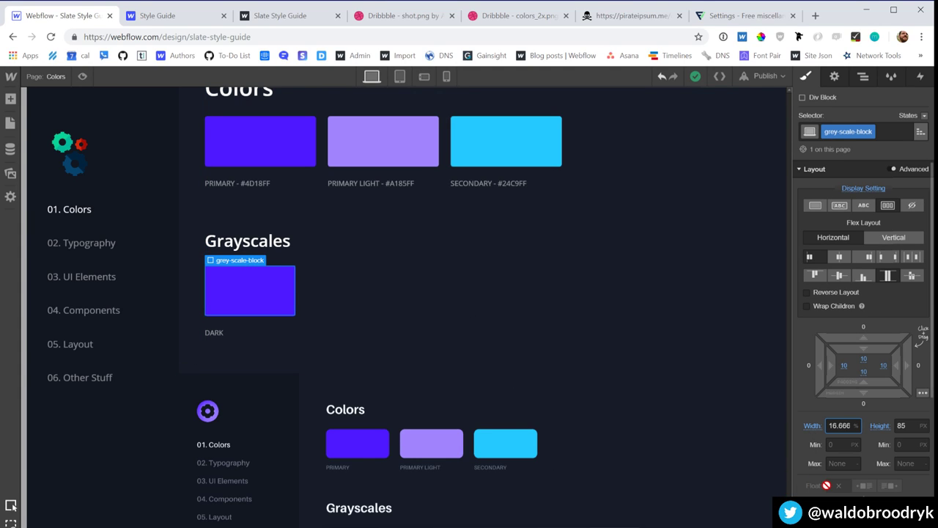
Step: Set the grey-scale-block background to #121621, sampled from the first Grayscales swatch in the reference image
scroll(826, 485, down, 4)
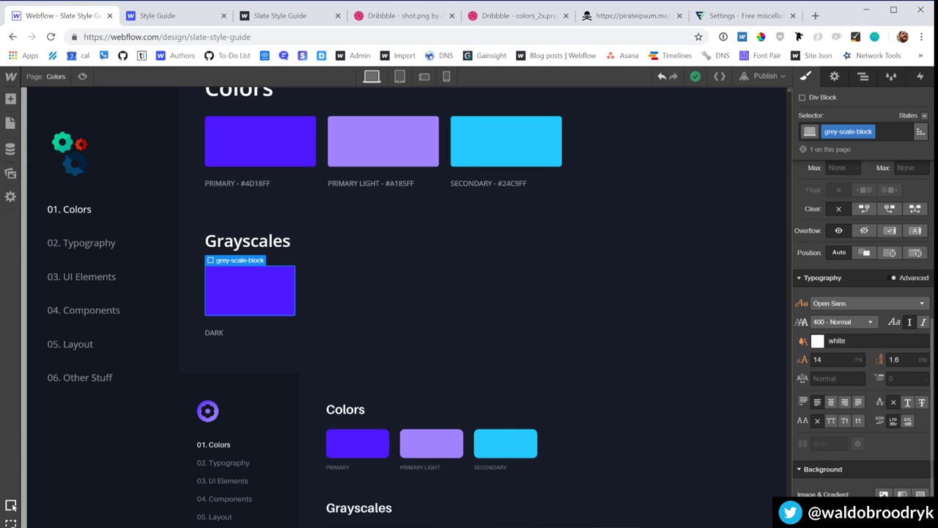
click(865, 513)
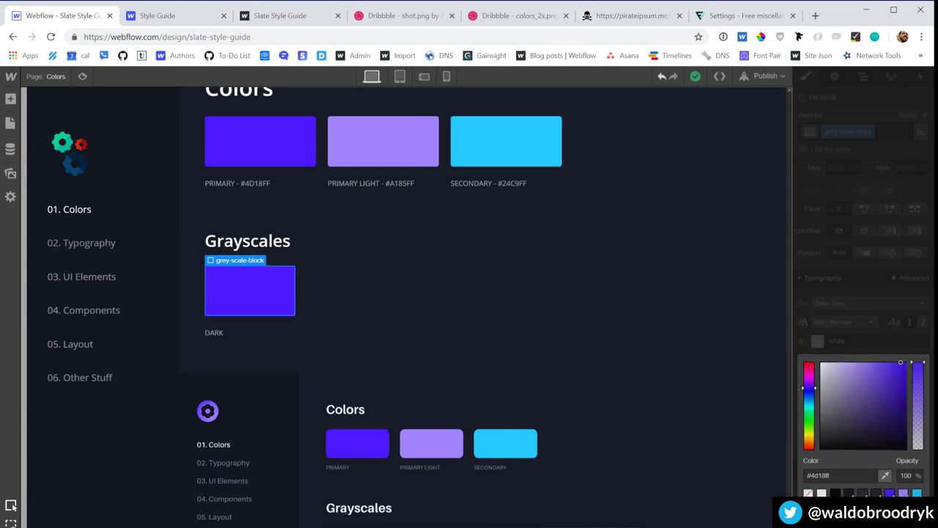
click(885, 478)
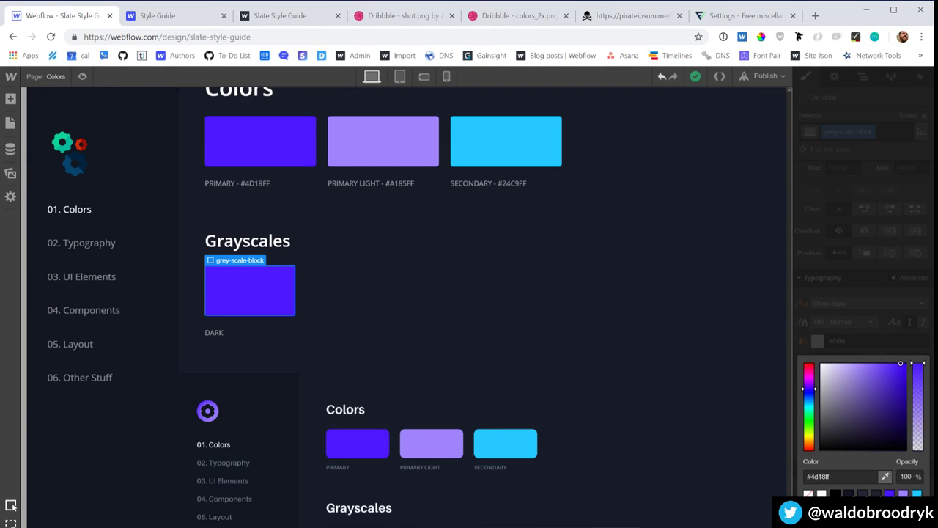
click(335, 517)
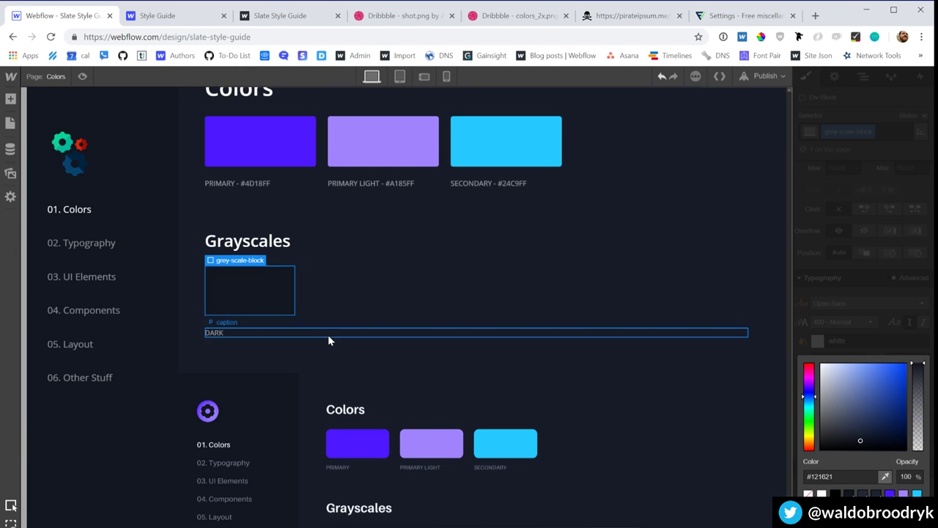
click(329, 304)
Step: Try wrapping the grey-scale-block in a new div block inside grayscale-parent, then undo the move and delete the div block
click(273, 293)
click(334, 296)
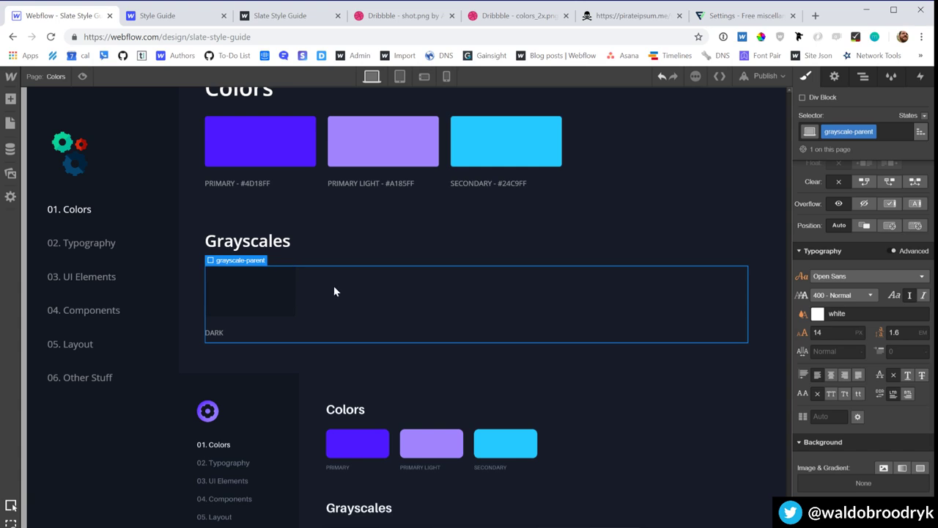
key(a)
click(55, 249)
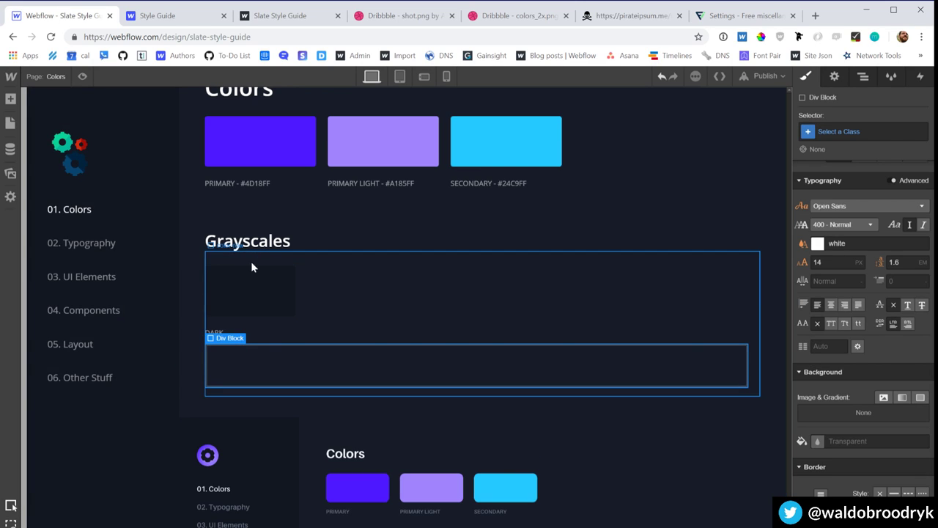
drag(285, 360, 313, 275)
key(z)
mouse_move(894, 396)
mouse_down()
mouse_move(893, 424)
mouse_move(893, 390)
mouse_move(893, 399)
mouse_up()
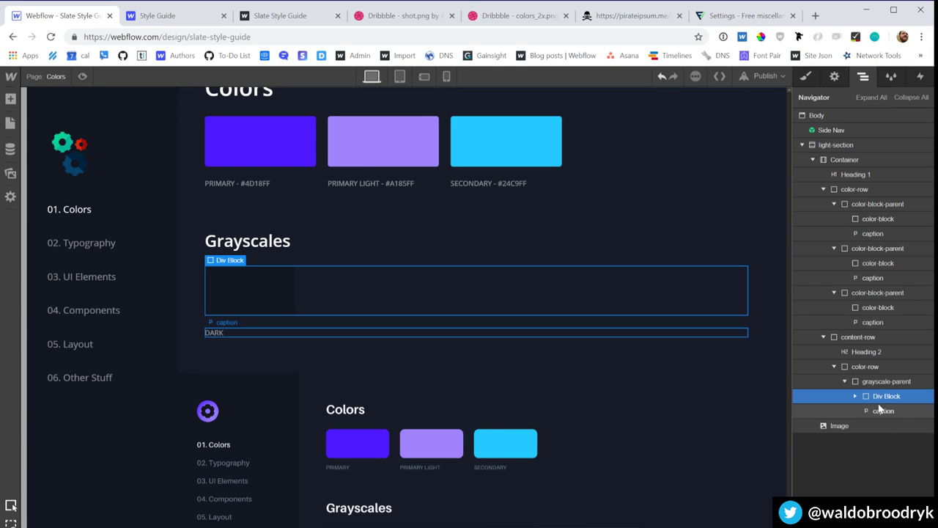
key(ctrl+z)
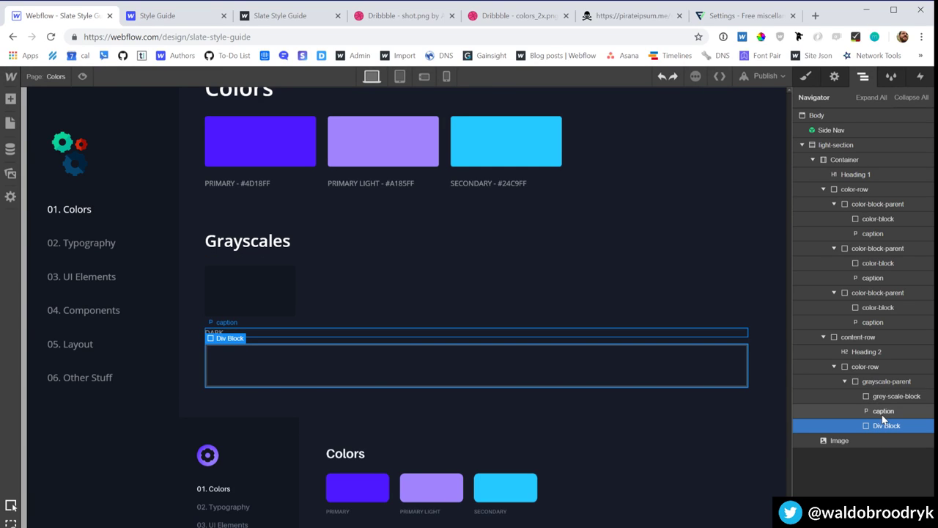
key(Delete)
Step: Move the DARK caption out of grayscale-parent so it sits directly inside the Grayscales color-row
drag(882, 412, 858, 414)
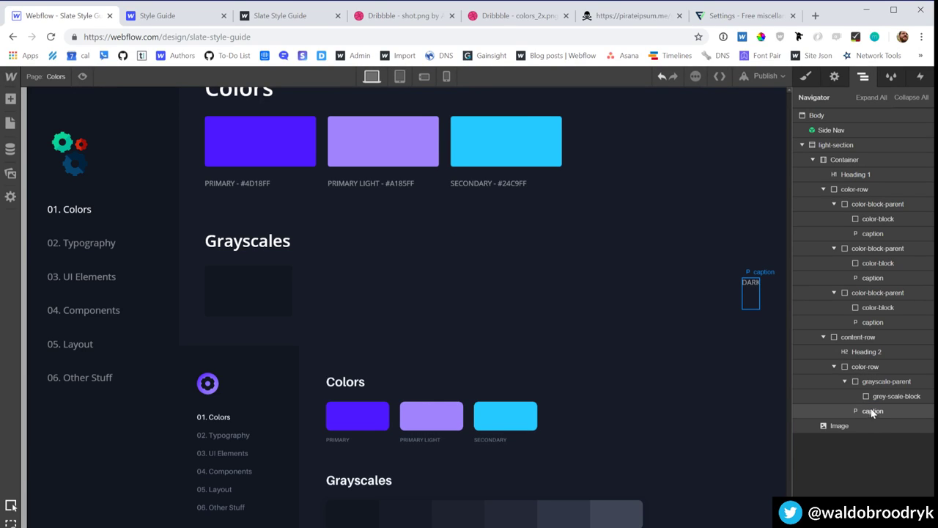
Step: Move the DARK caption out of the Grayscales color-row so it sits directly below that row in content-row
click(844, 368)
click(833, 367)
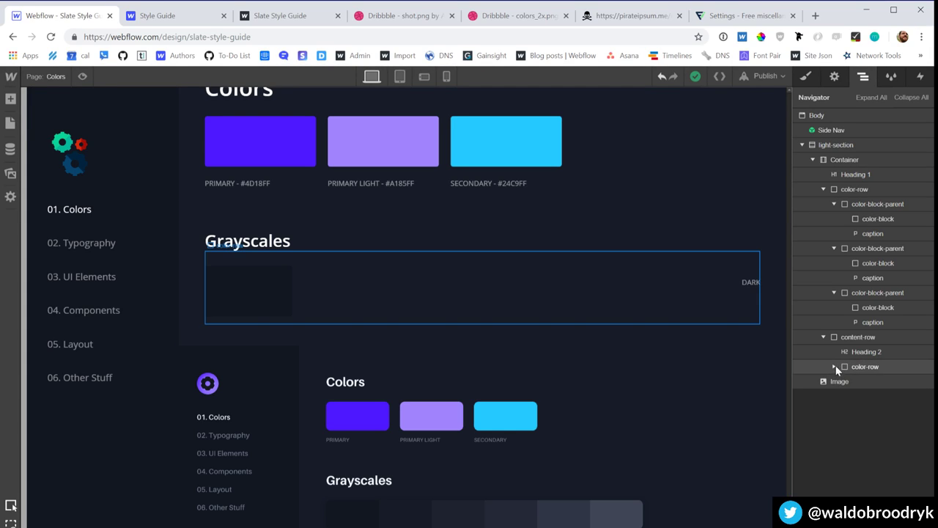
click(833, 366)
drag(865, 410, 842, 408)
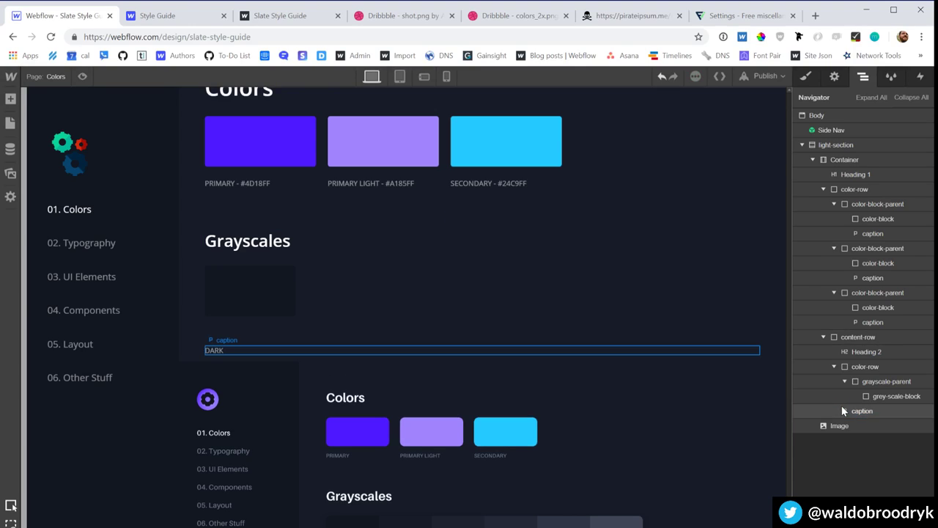
Step: Set the right margin of the grayscale-parent block to 0
click(873, 386)
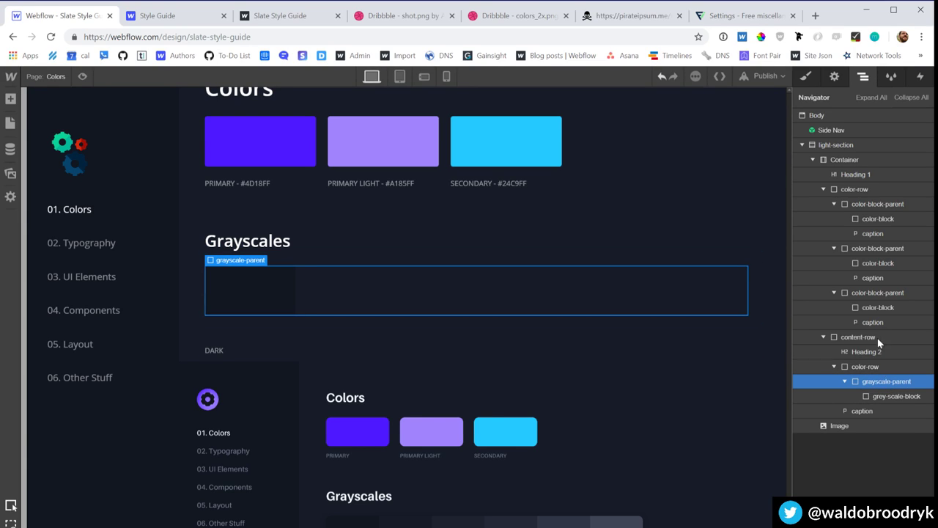
key(s)
scroll(864, 293, down, 3)
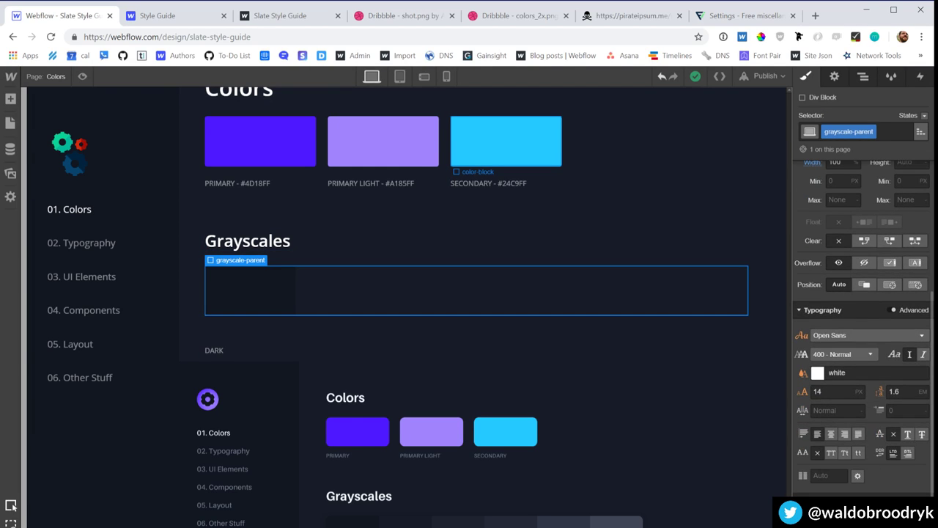
scroll(863, 293, up, 3)
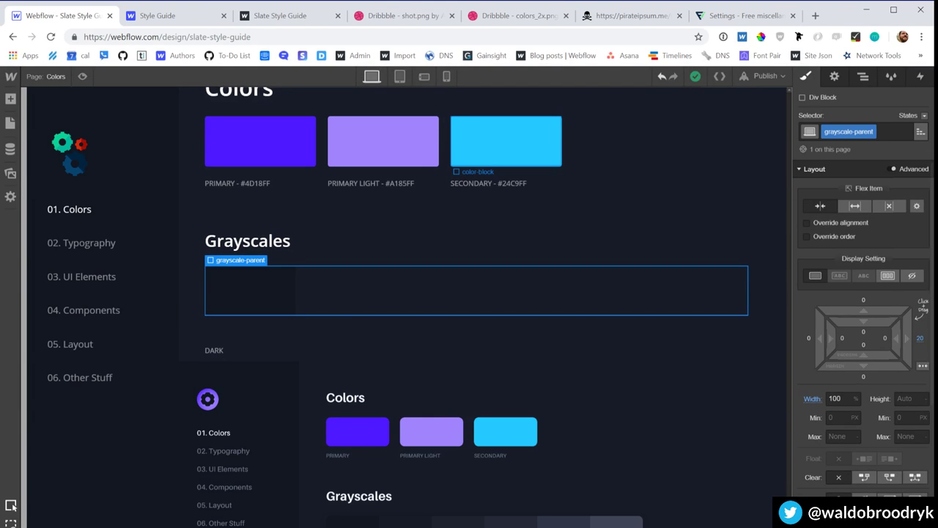
click(920, 338)
text(0)
key(Return)
Step: Set the position of the grayscale-parent block to relative
scroll(858, 433, down, 3)
scroll(858, 432, up, 2)
click(864, 402)
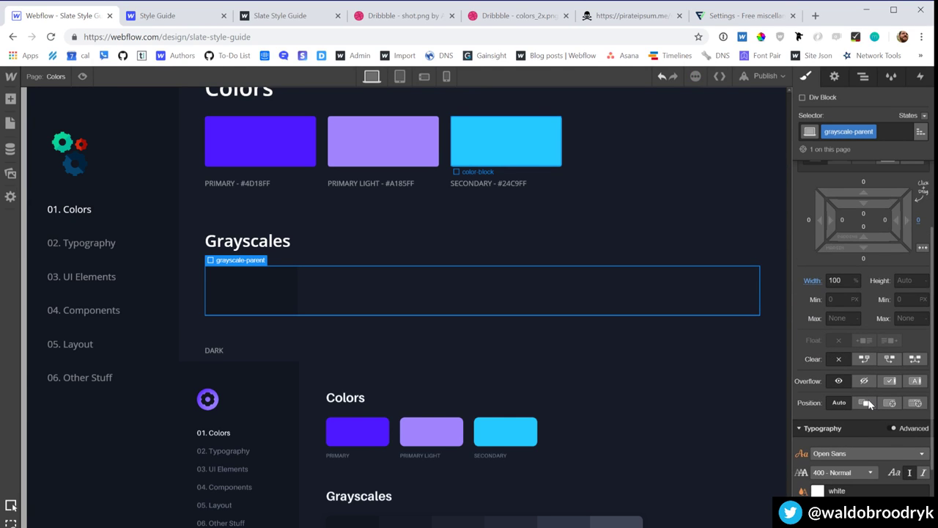
scroll(867, 359, down, 4)
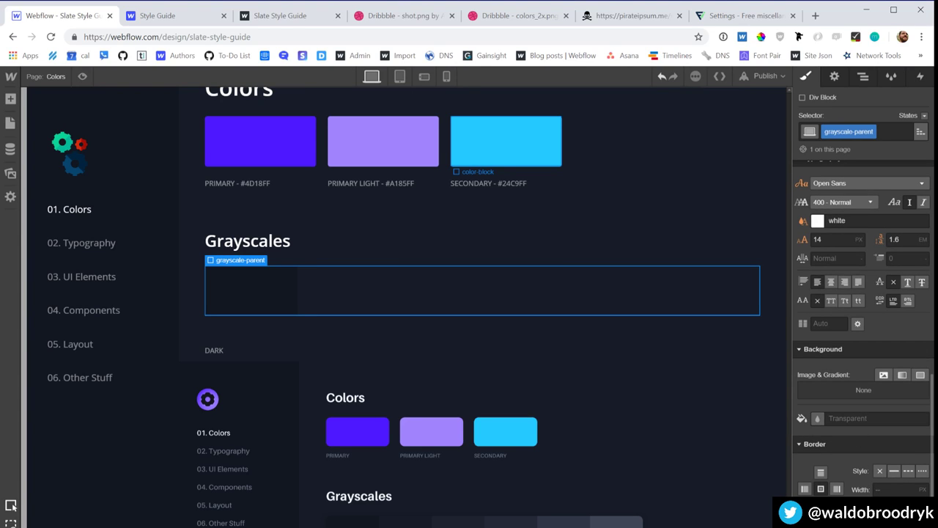
scroll(863, 330, up, 4)
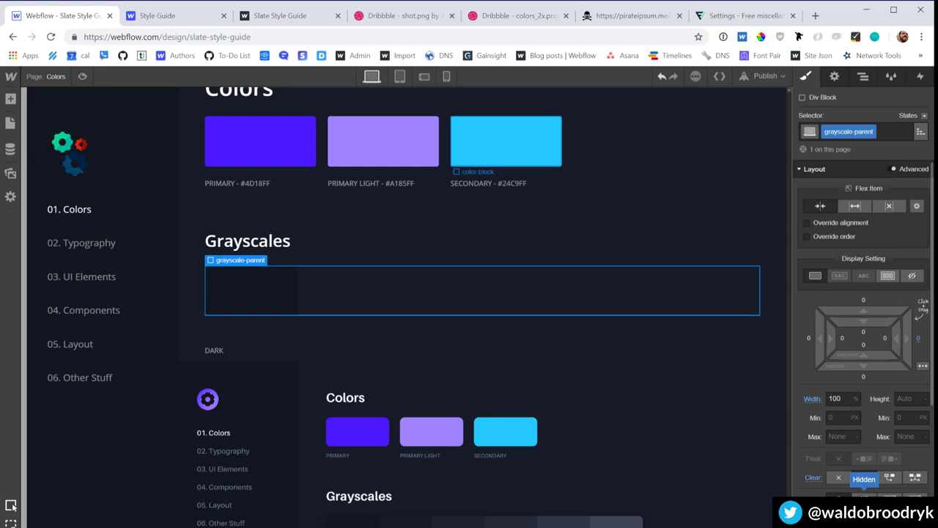
scroll(863, 330, down, 4)
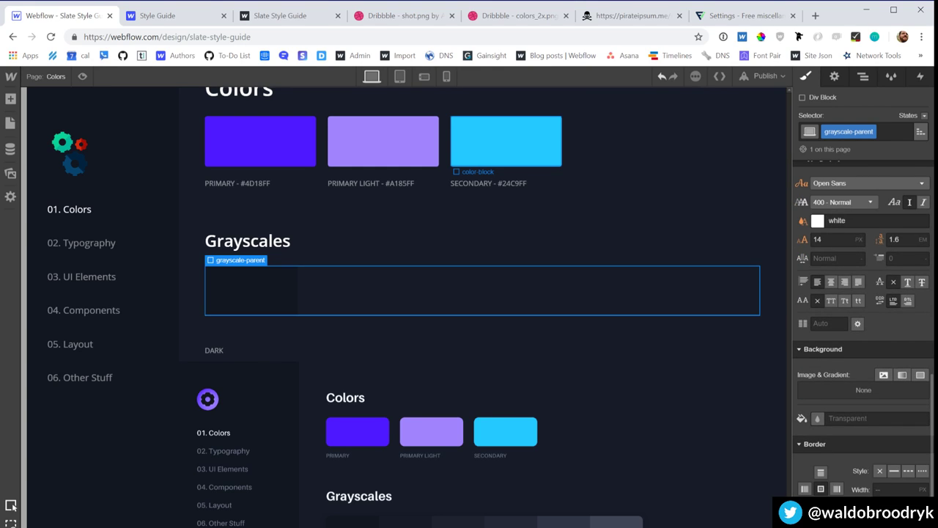
click(494, 163)
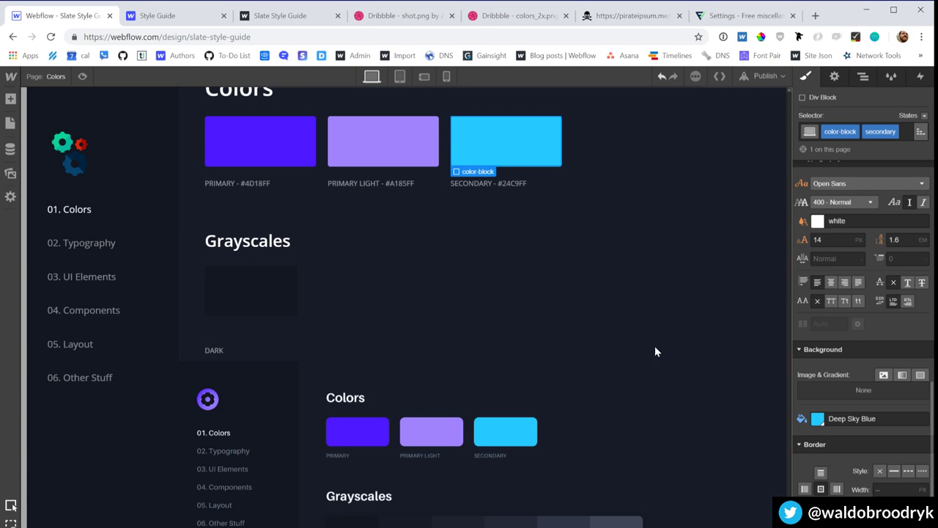
click(359, 307)
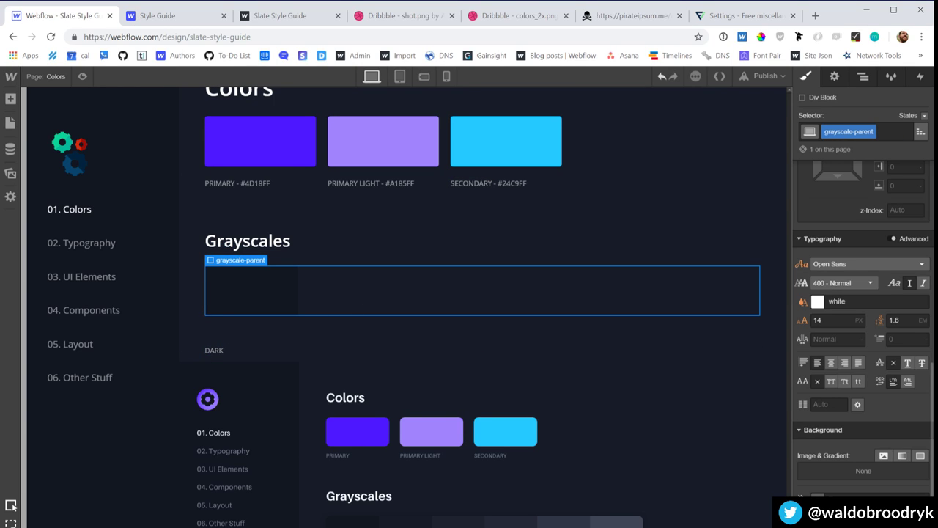
scroll(863, 330, down, 3)
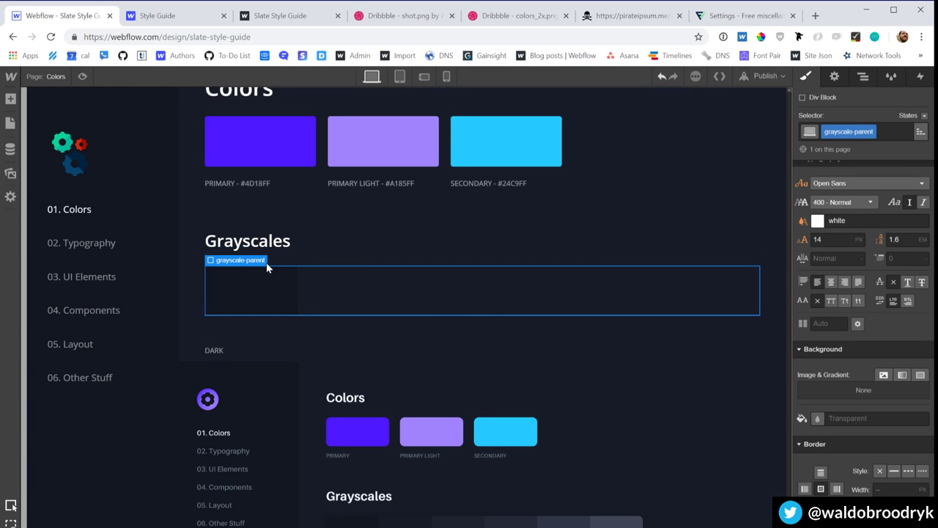
click(266, 288)
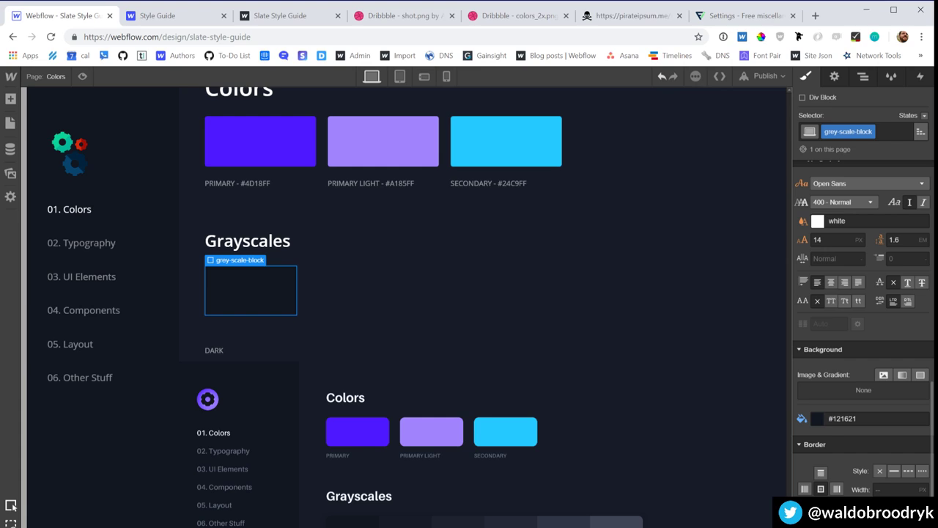
click(639, 306)
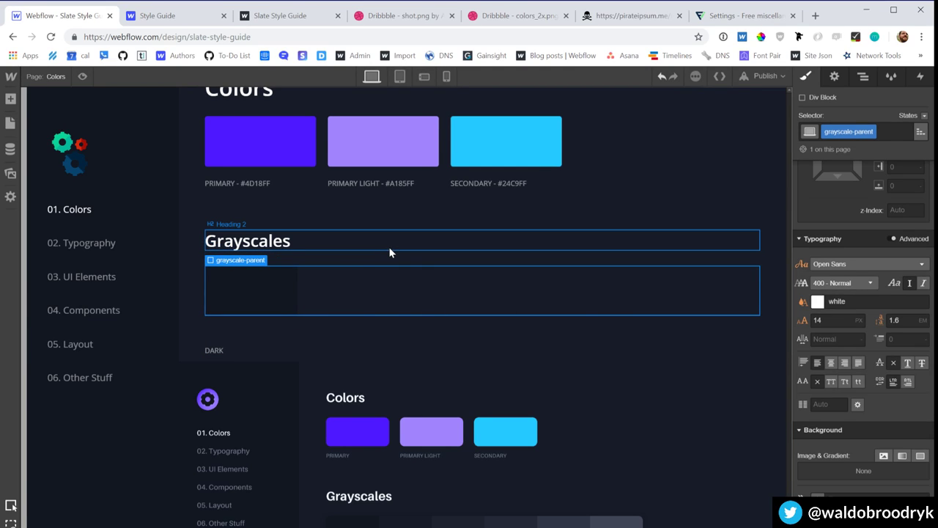
Step: Paste a second grey-scale-block into grayscale-parent and set the parent's display to horizontal flex
click(225, 278)
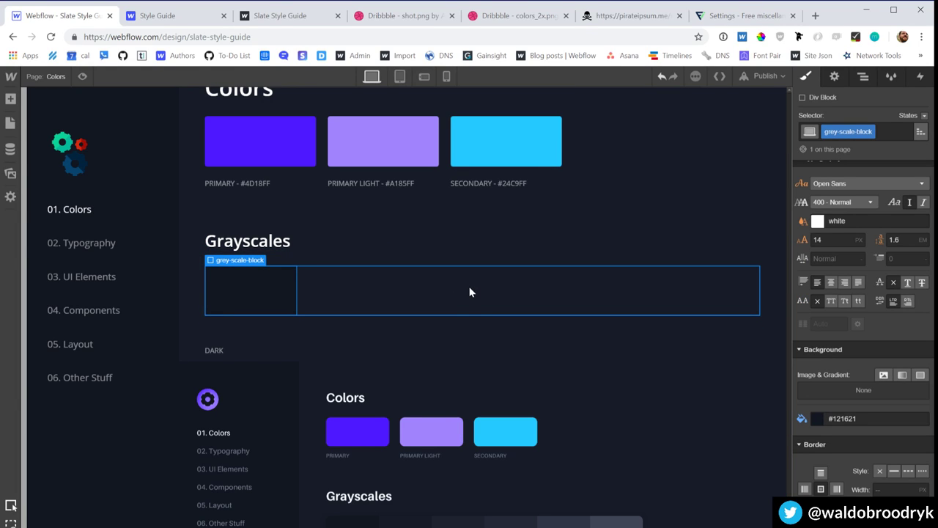
key(ctrl+v)
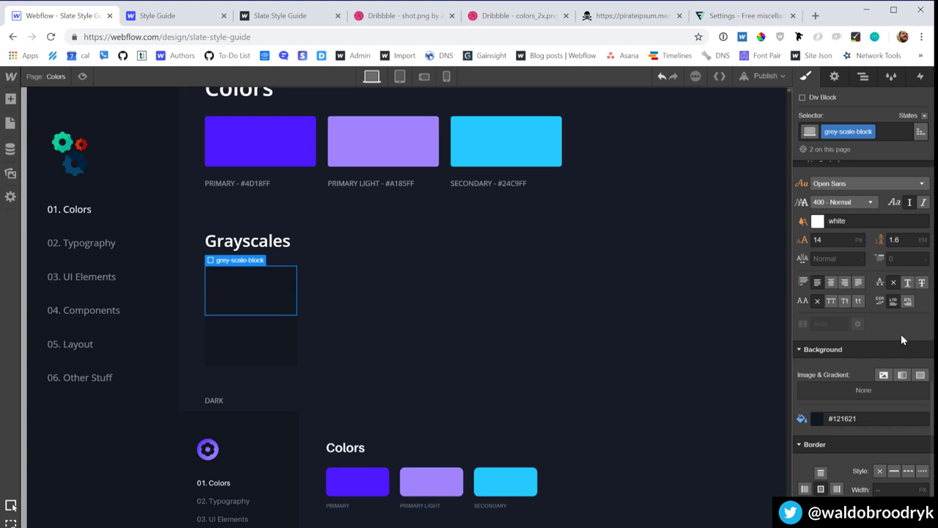
scroll(826, 335, up, 5)
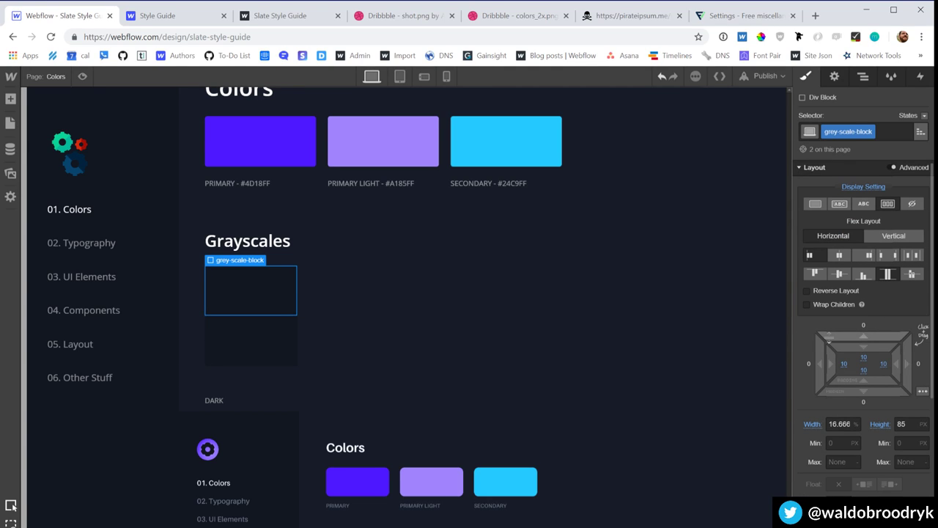
key(Escape)
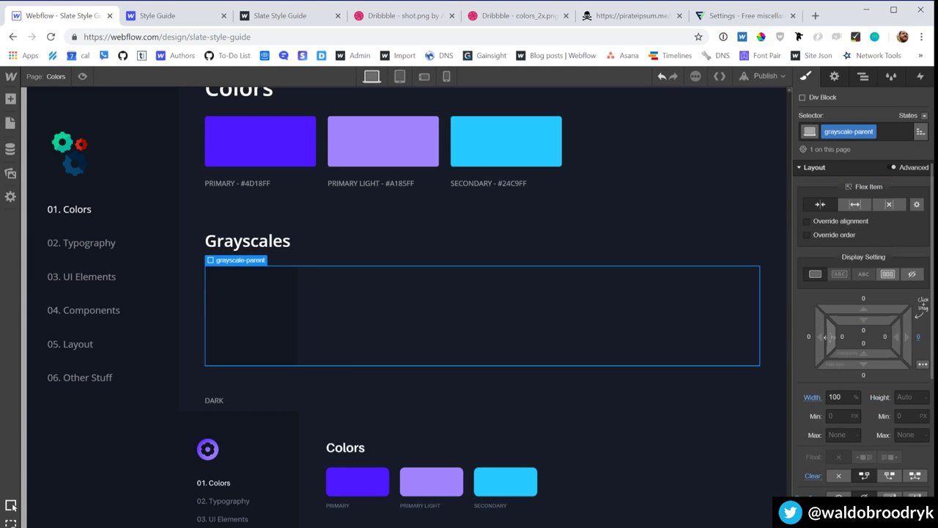
click(887, 275)
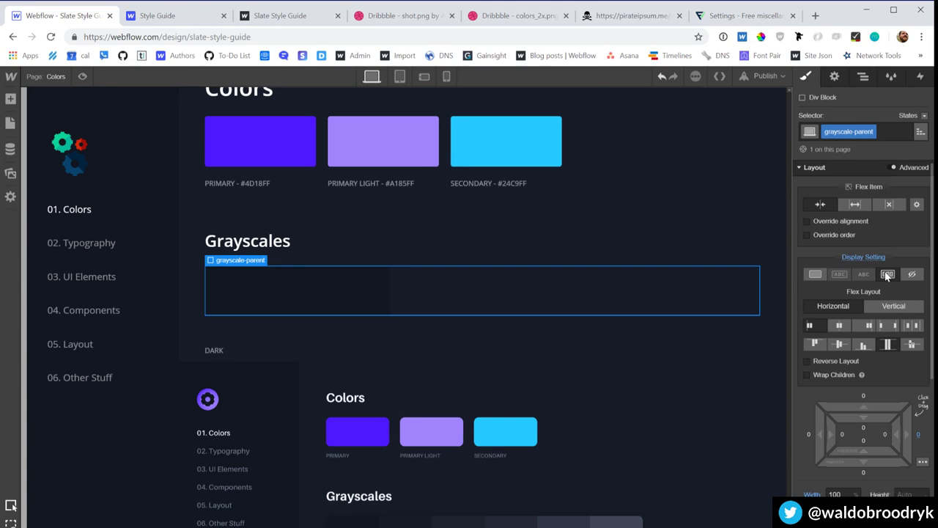
Step: Add a combo class named 2 to the second grey-scale-block
click(365, 282)
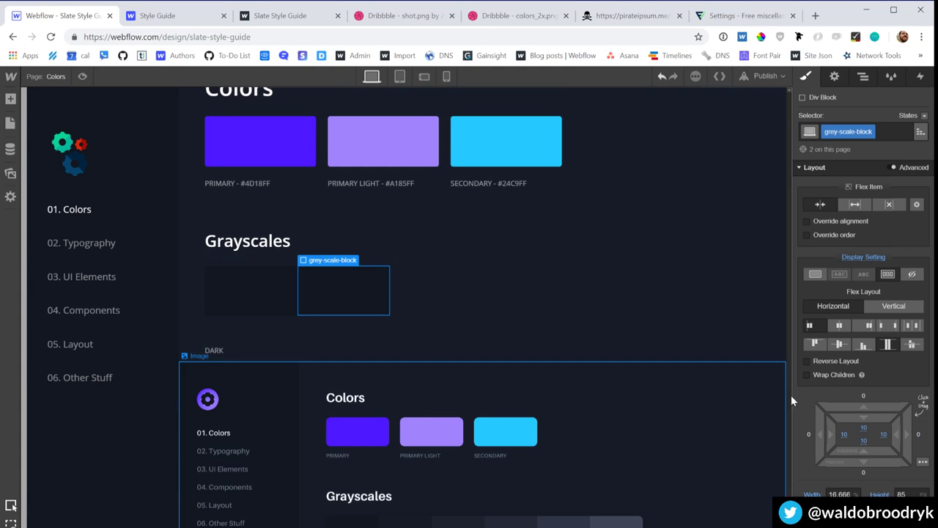
scroll(903, 433, down, 2)
scroll(904, 433, down, 8)
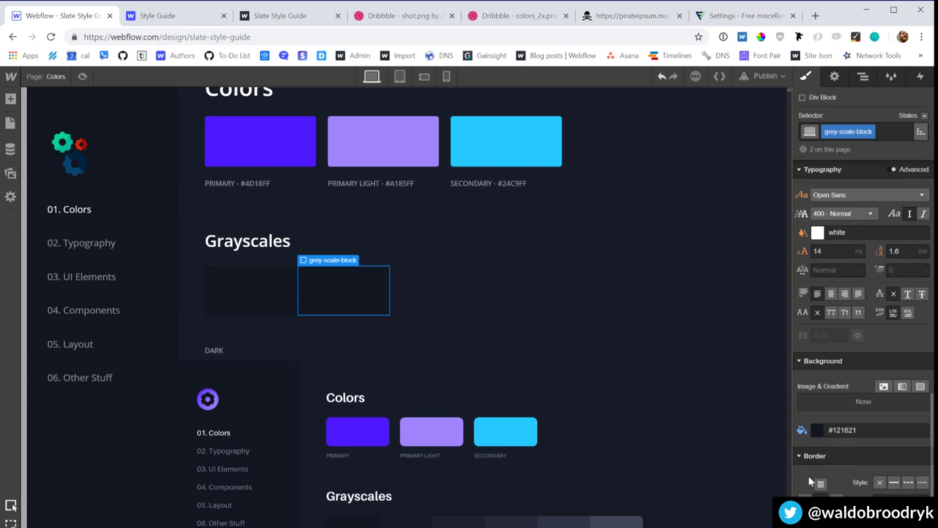
click(817, 429)
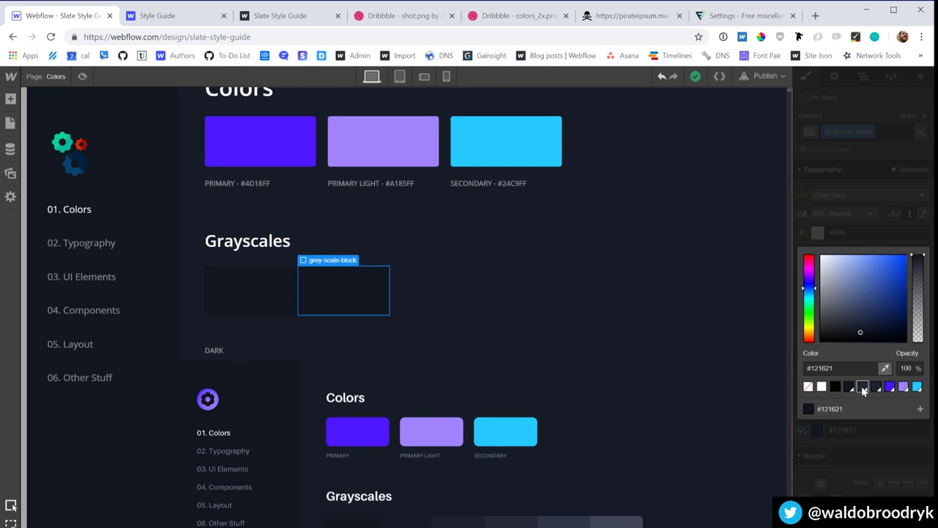
click(895, 119)
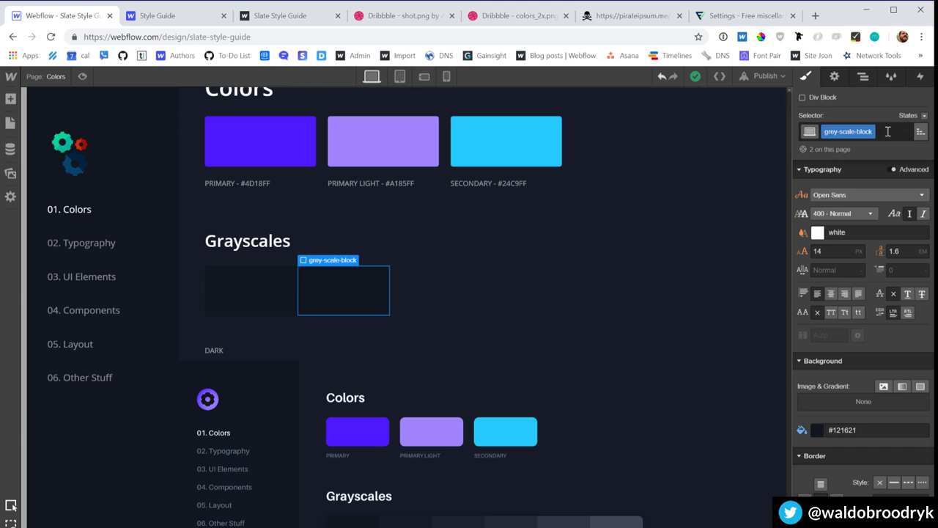
click(888, 132)
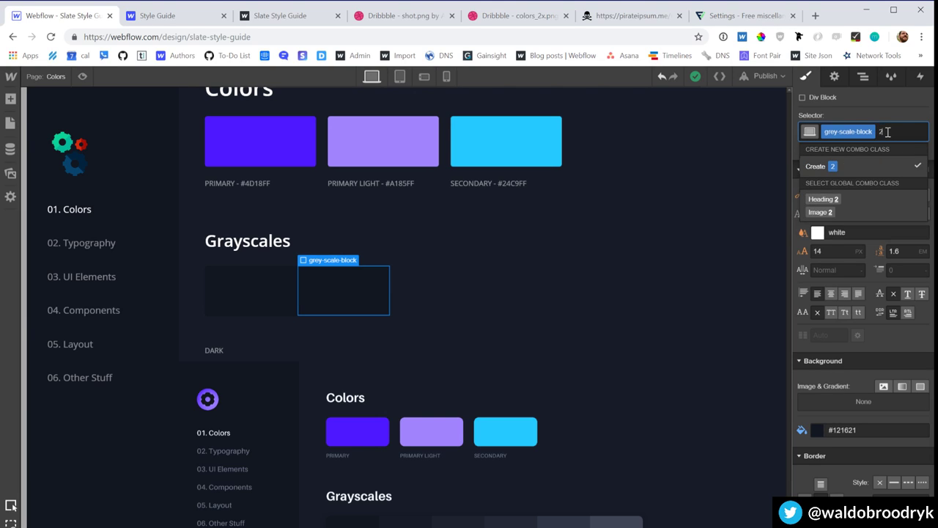
key(Escape)
Step: Sample #171c28 from the reference image as the second grayscale block's background and paste a copy of the block as a third
click(816, 432)
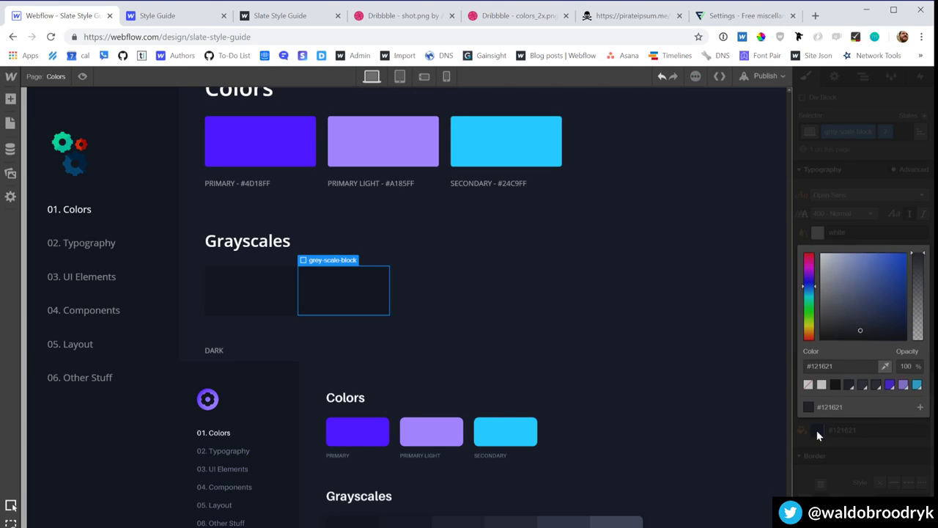
click(886, 369)
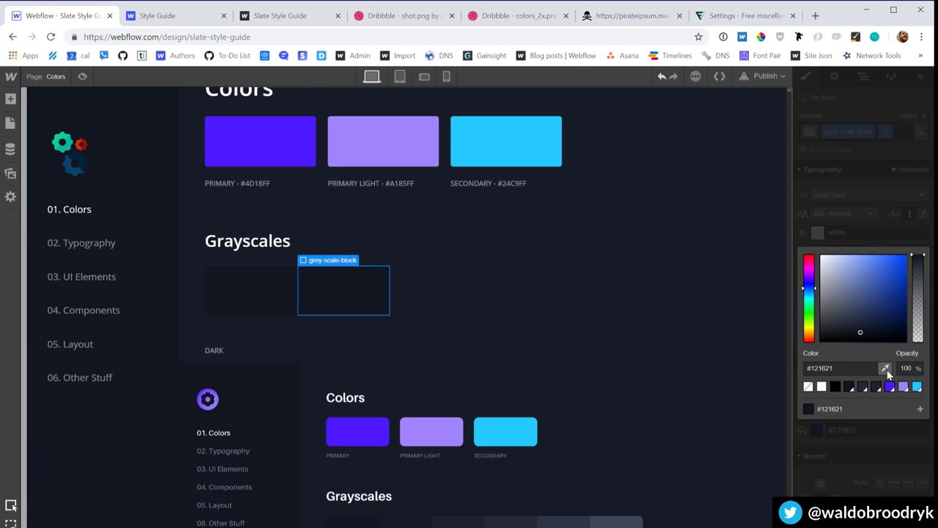
click(412, 522)
click(834, 475)
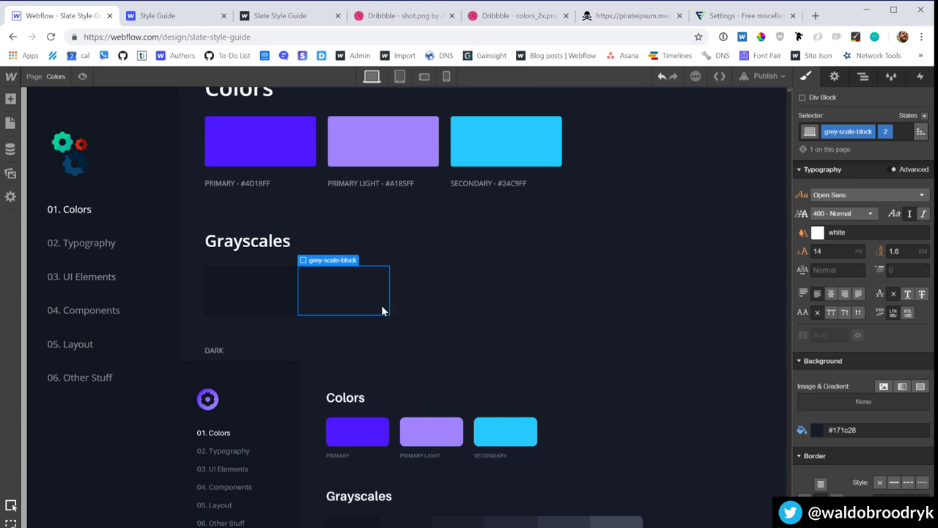
key(ctrl+c)
key(ctrl+v)
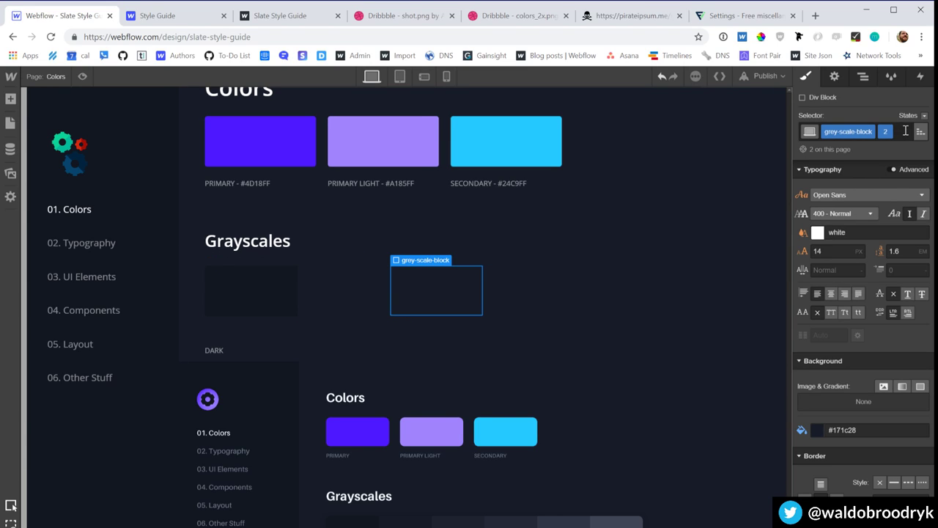
Step: Remove the combo class 2 from the second grayscale block and delete the third block
click(340, 281)
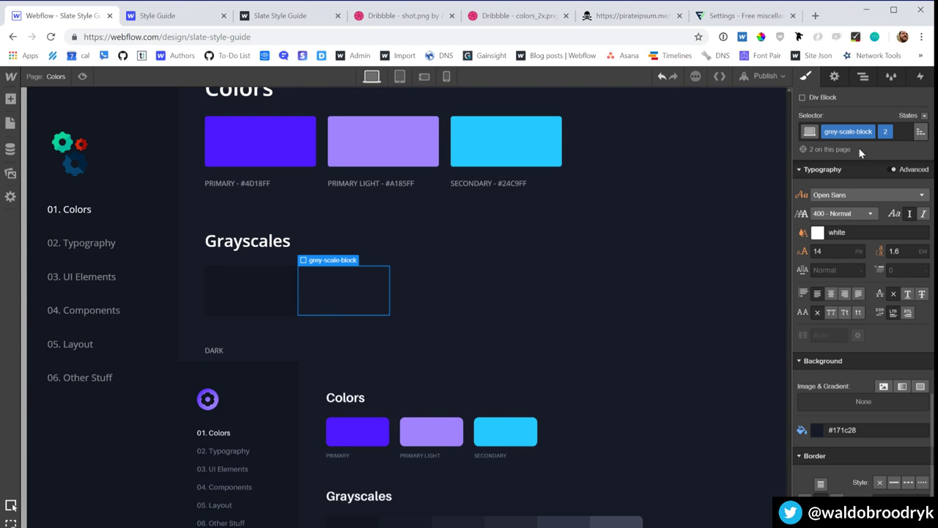
click(898, 130)
key(BackSpace)
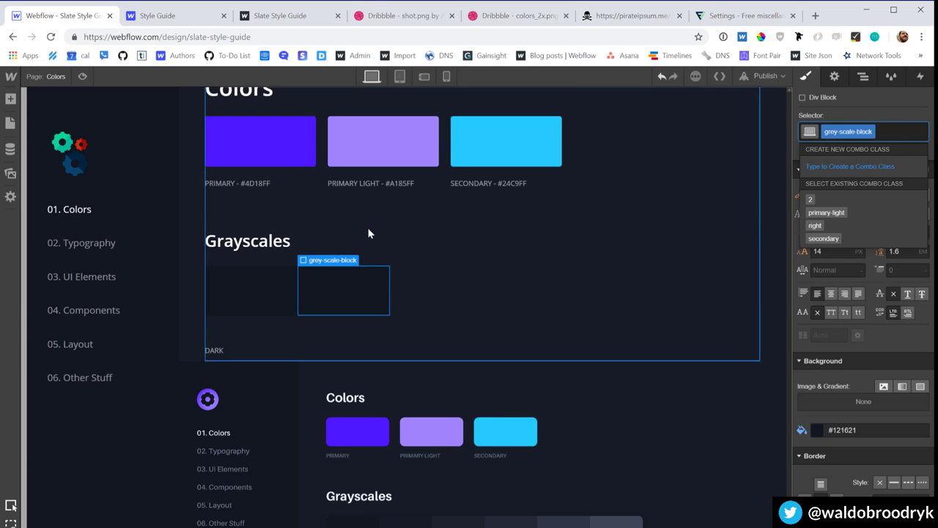
click(420, 312)
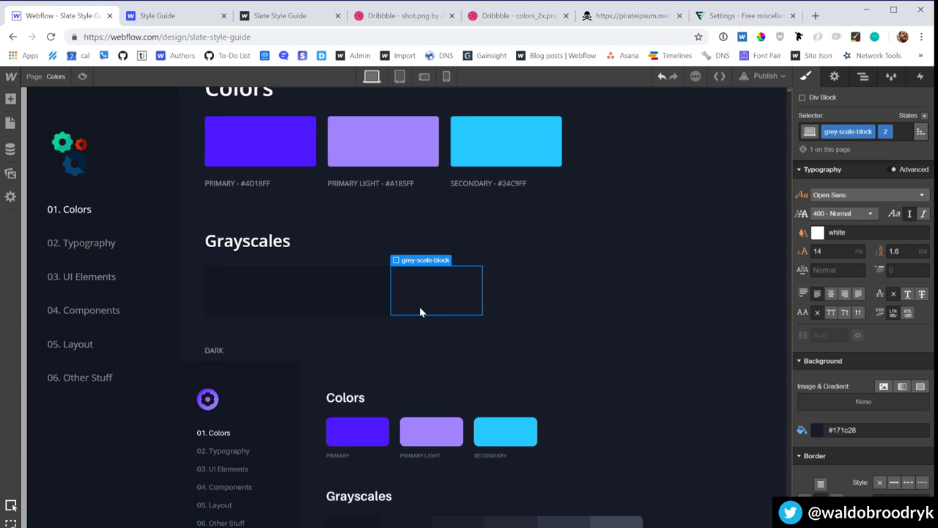
key(Delete)
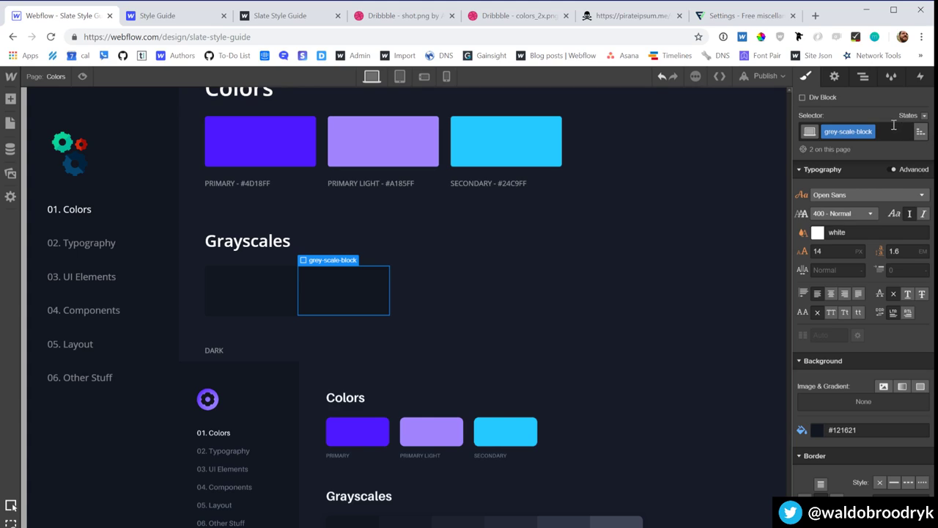
Step: Duplicate the second block's grey-scale-block class as grey-2
click(870, 131)
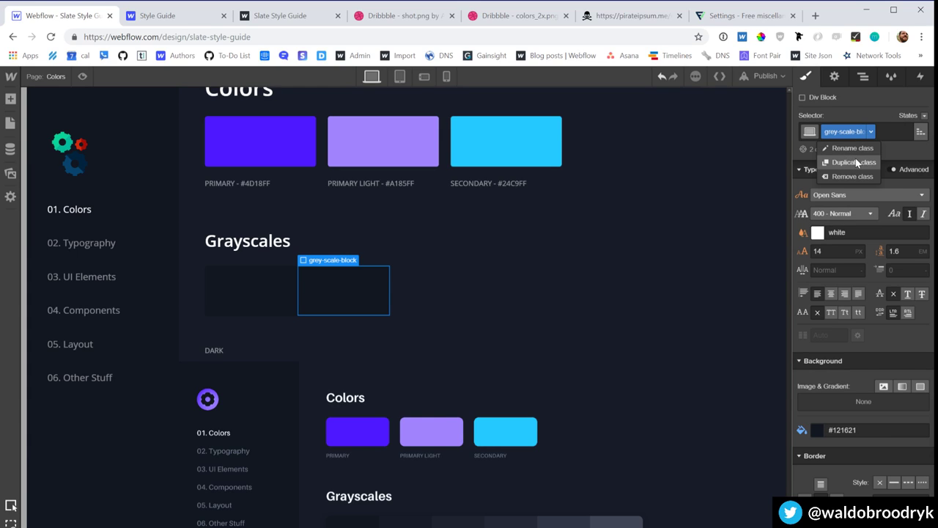
click(854, 162)
text(grey-2)
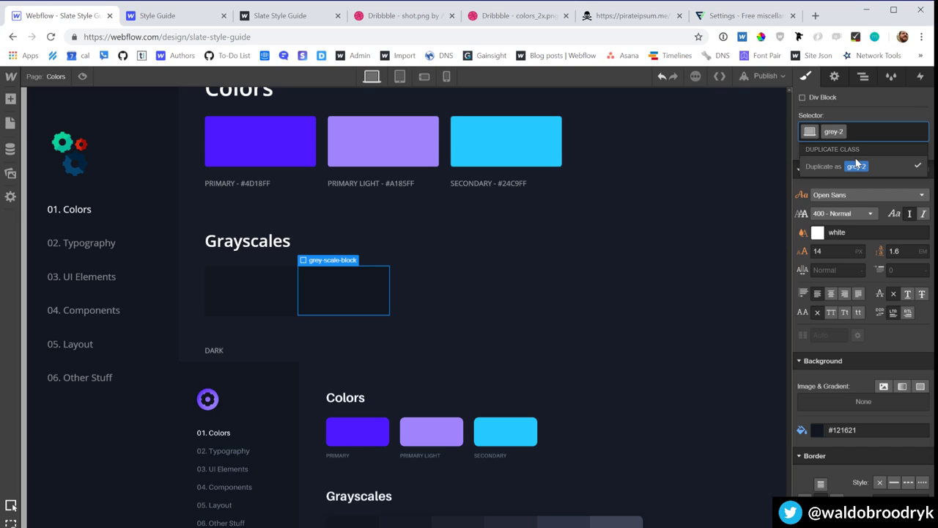
key(Return)
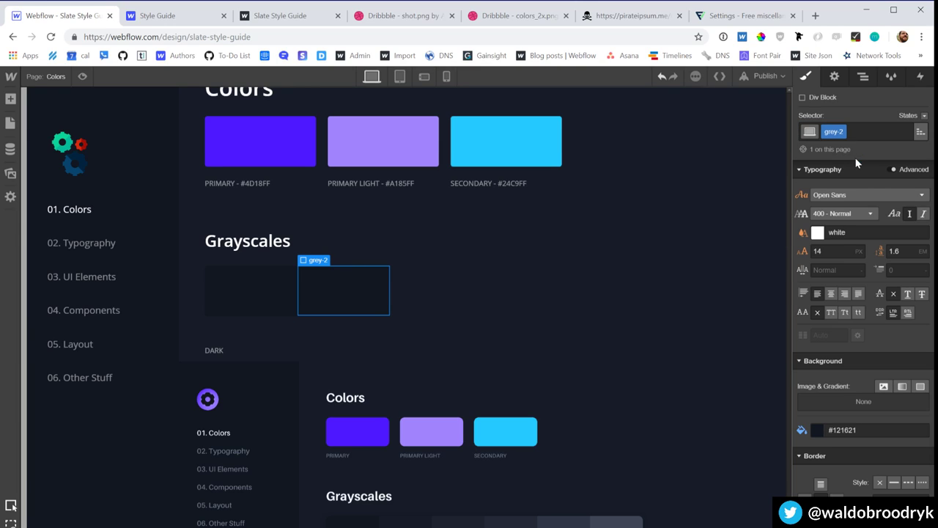
Step: Sample #171c28 from the reference image's second grayscale swatch as the grey-2 block's background color
click(823, 428)
click(885, 367)
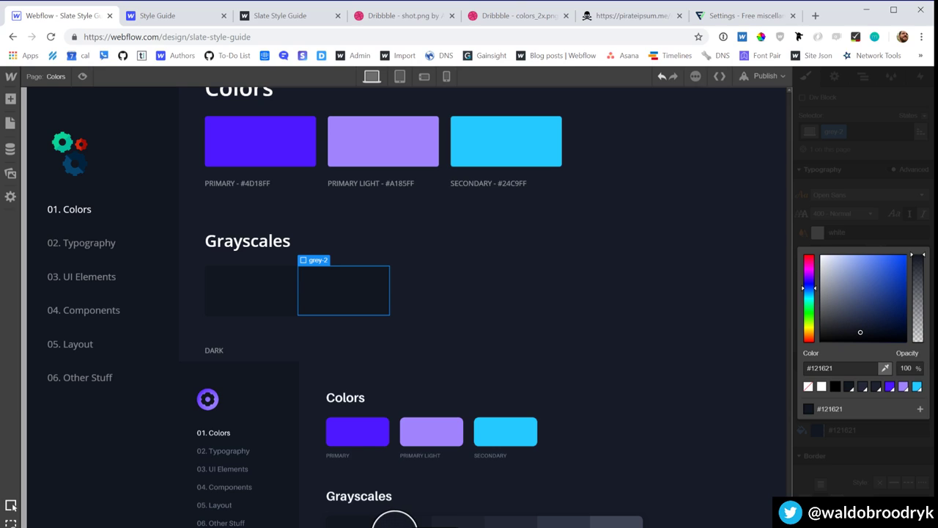
Step: Add an outside box shadow with a 6 px blur to the grayscale-parent div block
click(419, 288)
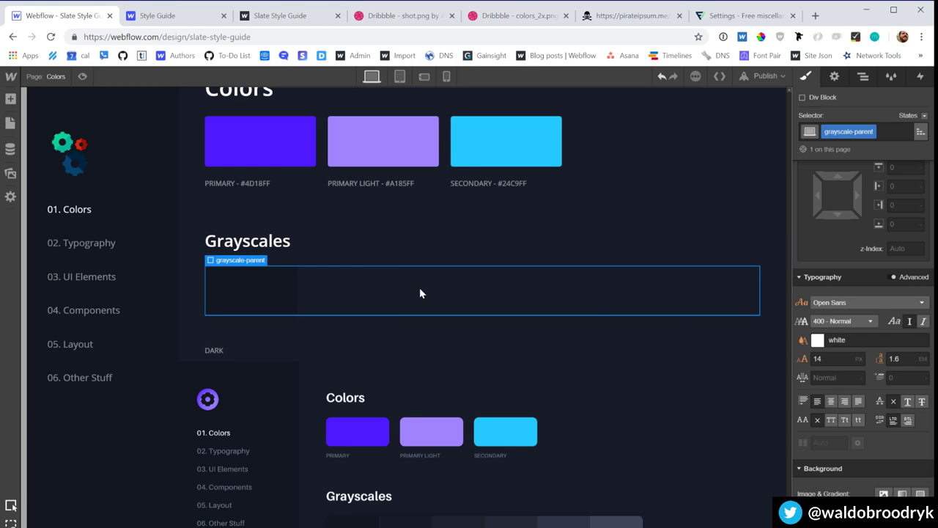
scroll(863, 330, down, 2)
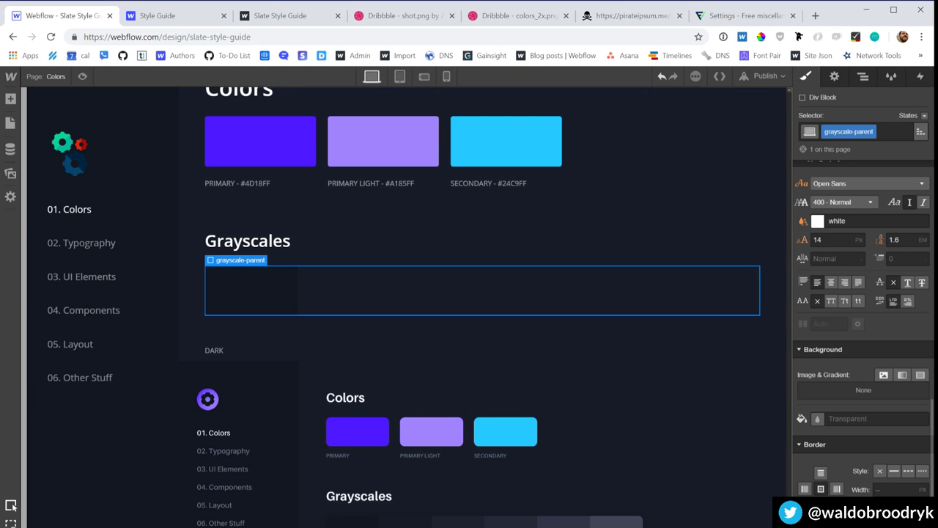
scroll(863, 293, down, 2)
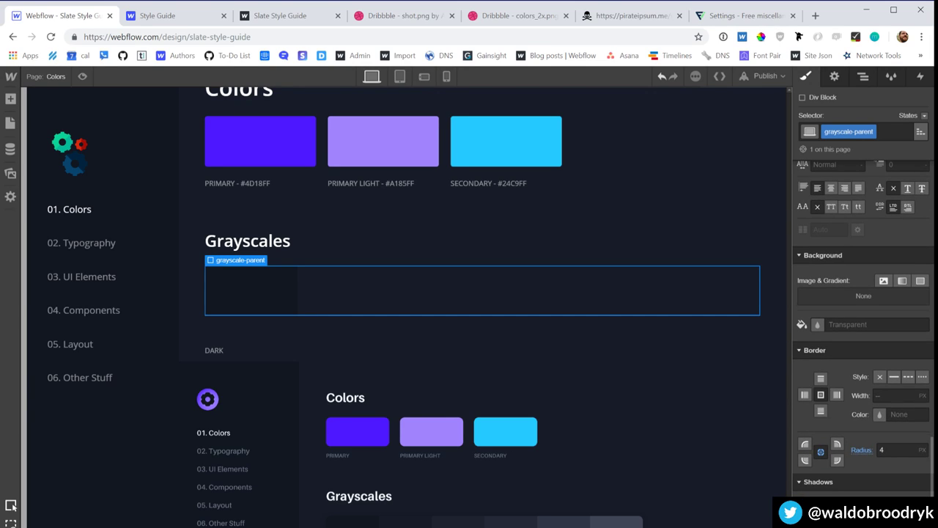
click(921, 481)
drag(839, 475, 839, 475)
click(896, 476)
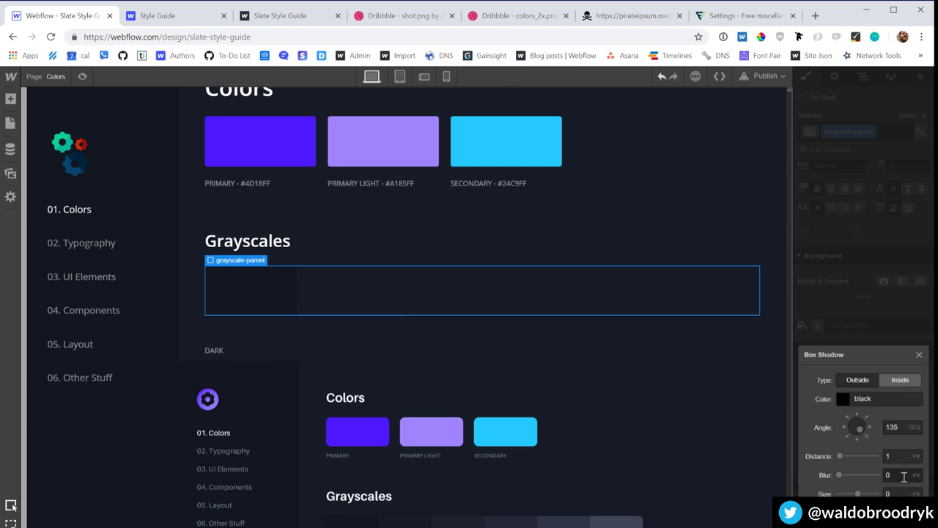
text(6)
Step: Set the grayscale-parent shadow's color to the Blue Black swatch and its distance to 3 px
click(844, 398)
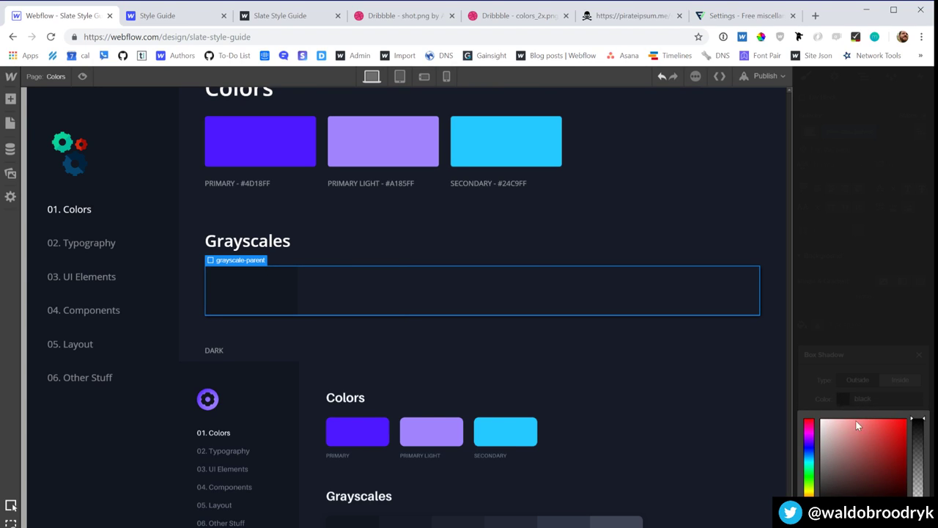
text(rgba(18, 22, 33, 0.91))
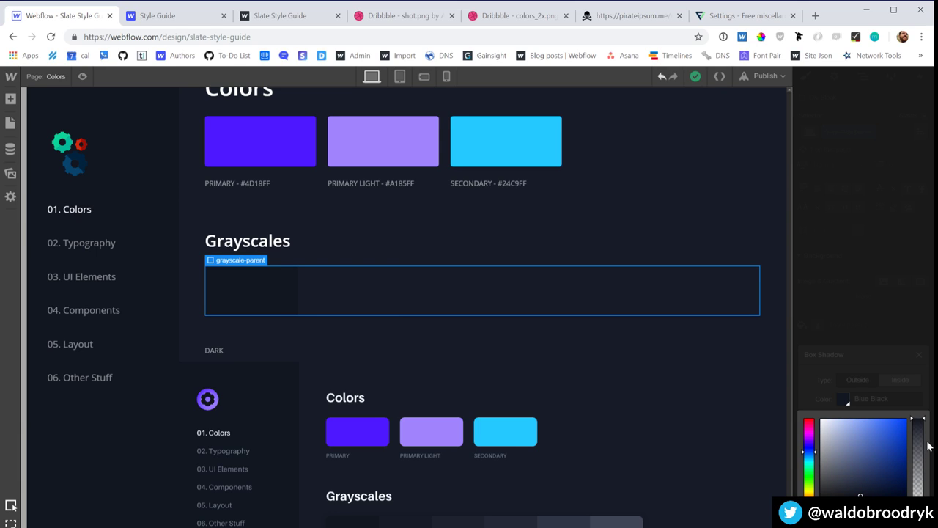
drag(918, 425, 917, 443)
click(874, 370)
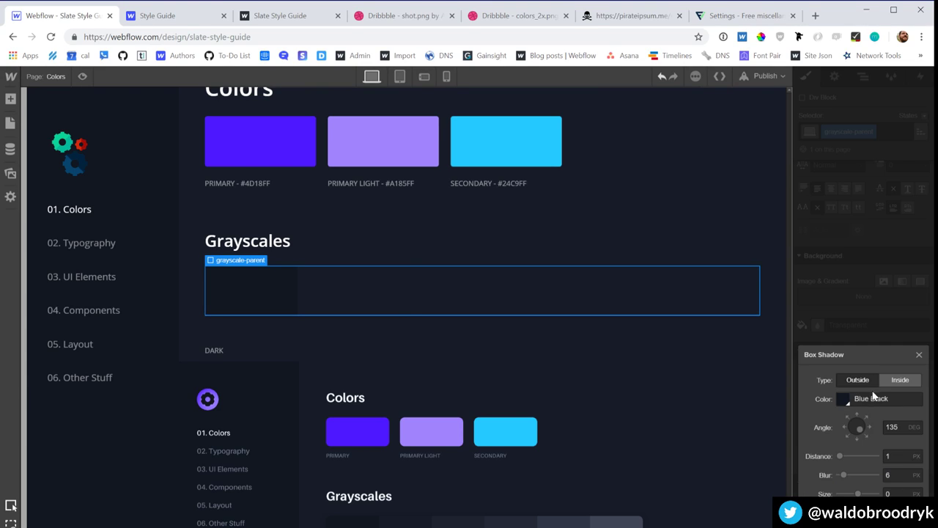
click(894, 457)
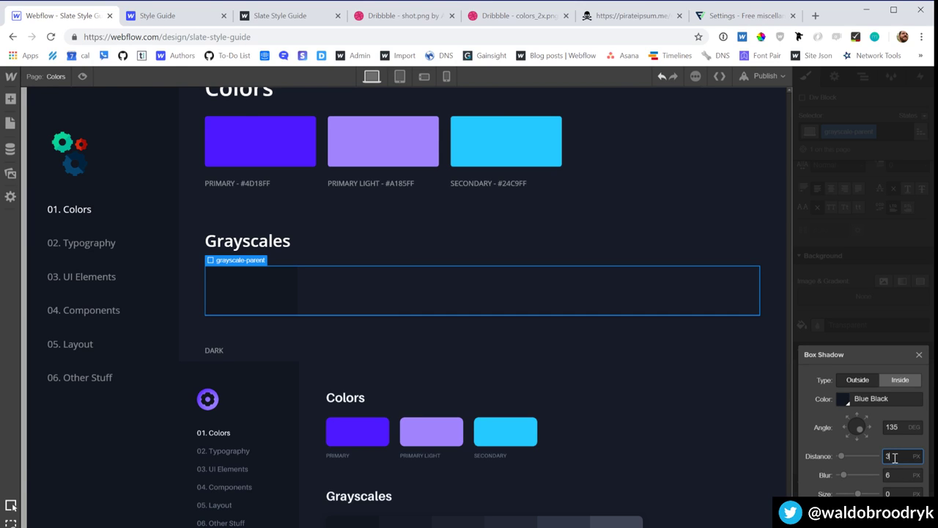
click(606, 153)
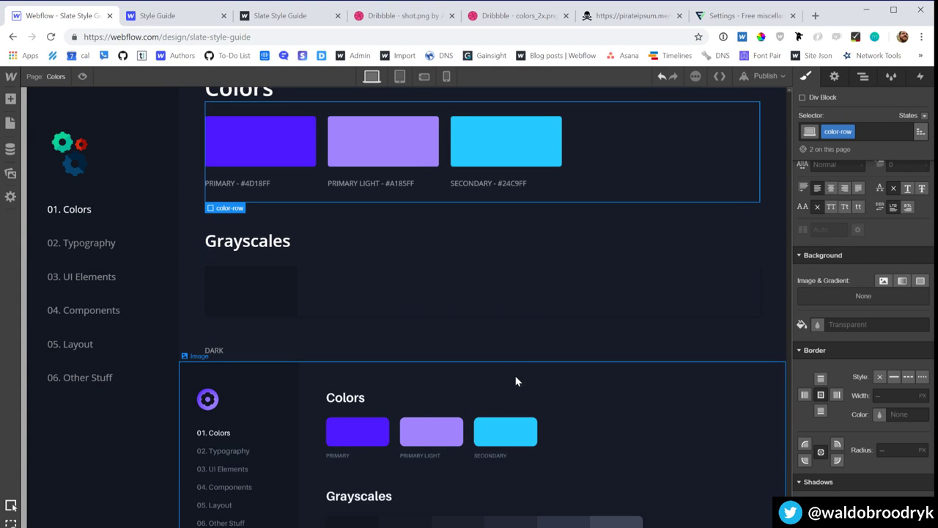
Step: Set the blur of the grayscale-parent box shadow to 10 px
click(526, 287)
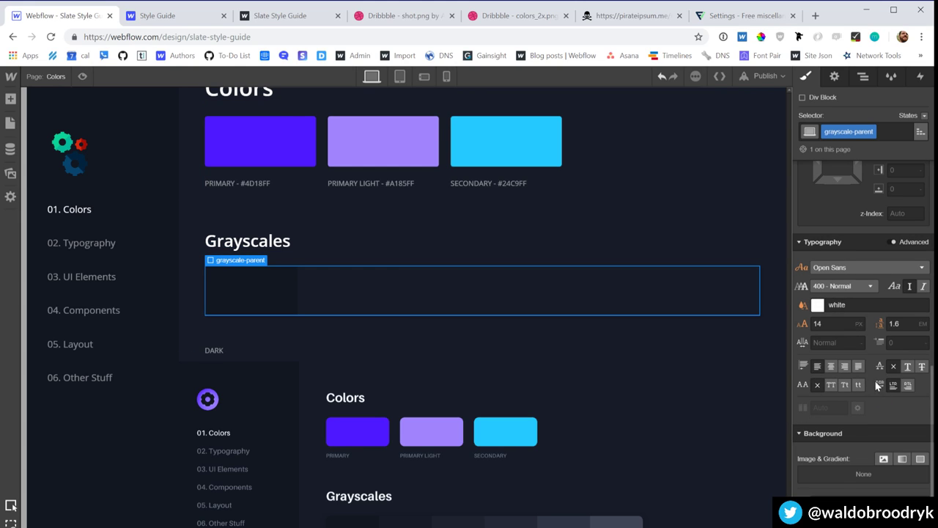
scroll(853, 455, down, 5)
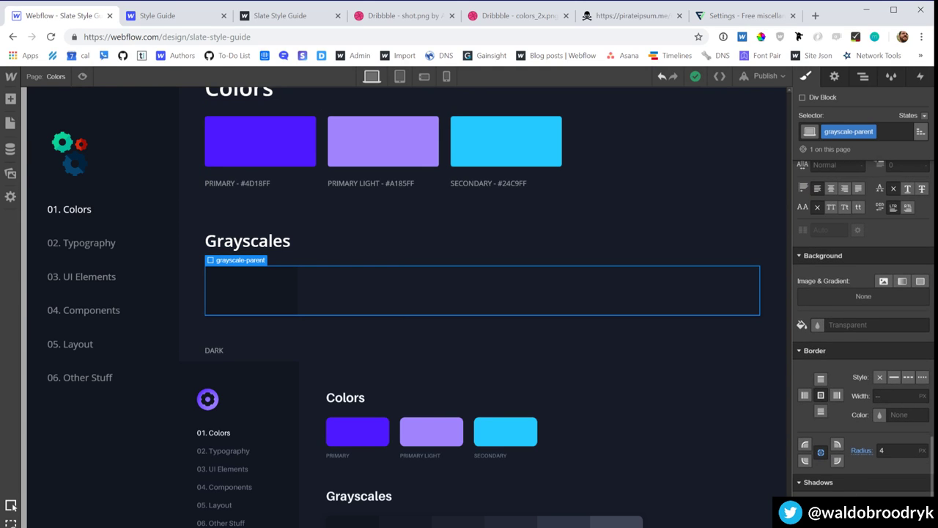
click(850, 502)
click(891, 477)
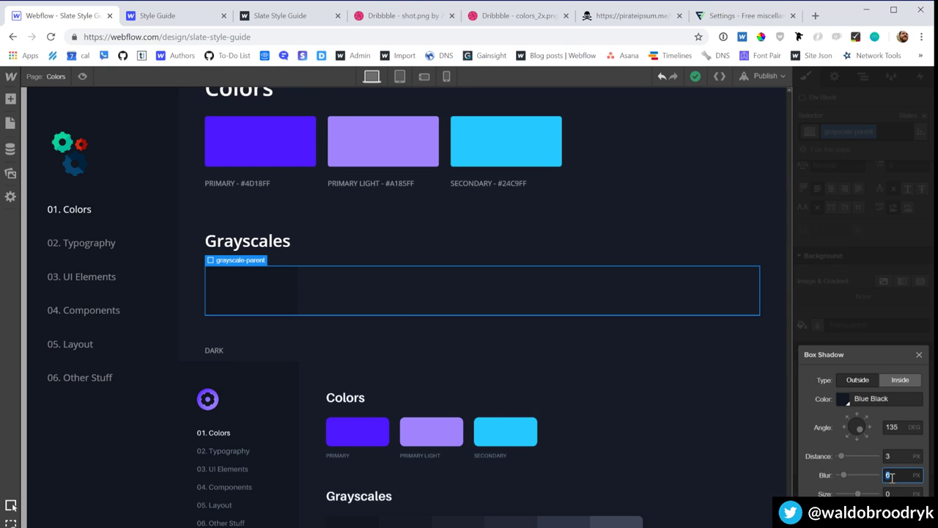
key(BackSpace)
text(10)
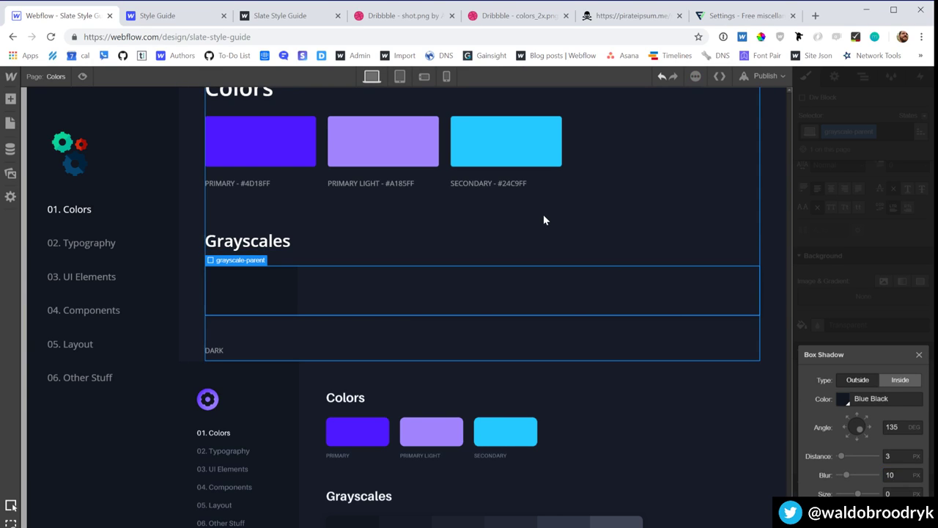
click(543, 217)
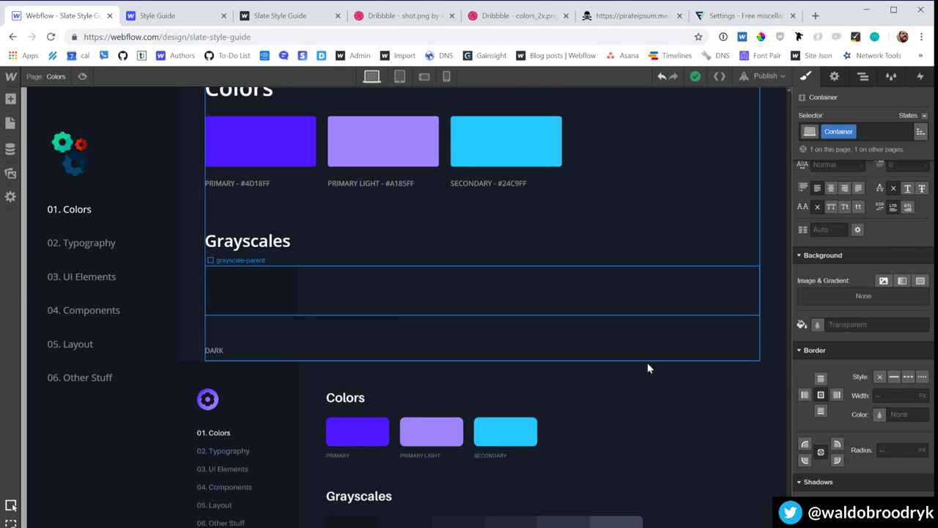
Step: Set the blur of the grayscale-parent box shadow to 20 px
click(601, 304)
scroll(863, 330, down, 3)
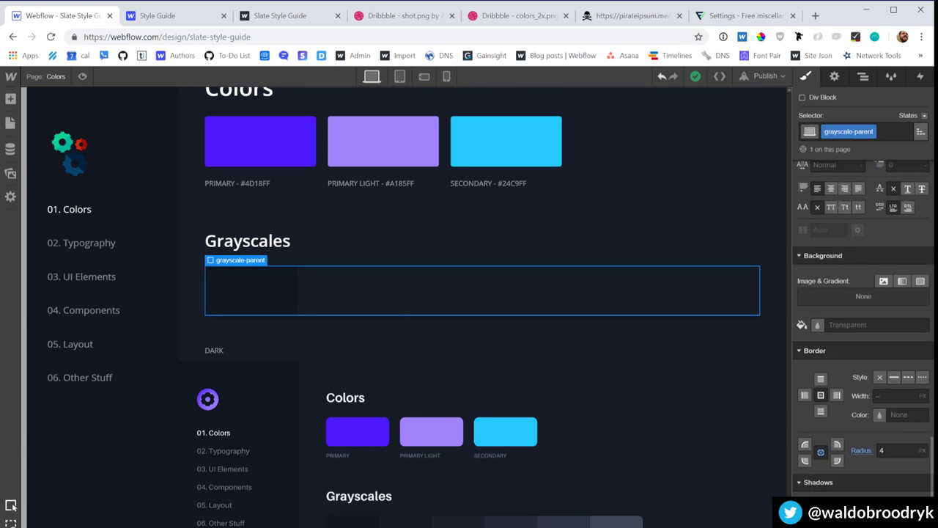
click(858, 506)
click(896, 474)
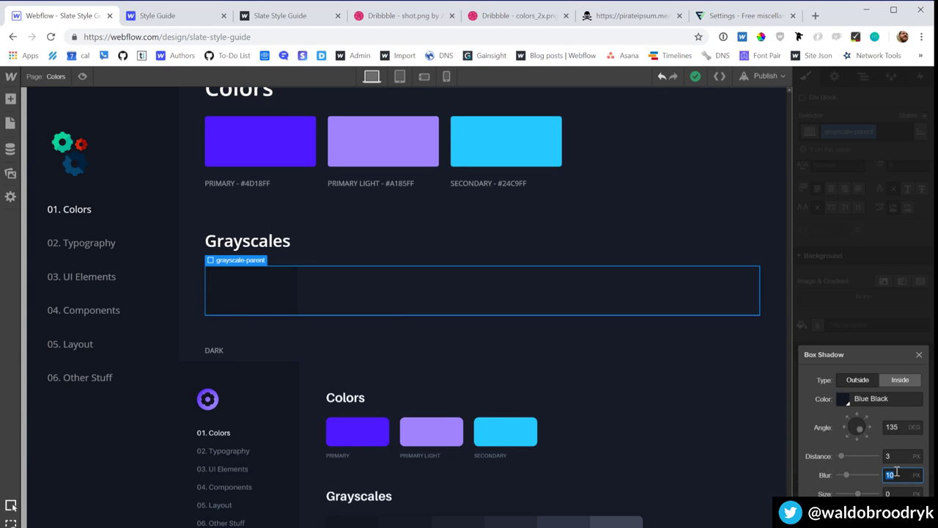
text(20)
click(688, 169)
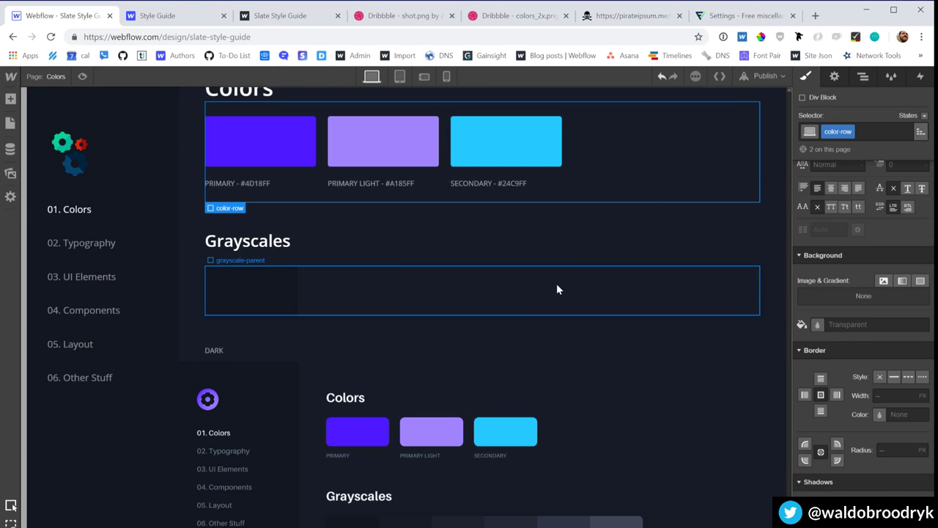
click(570, 246)
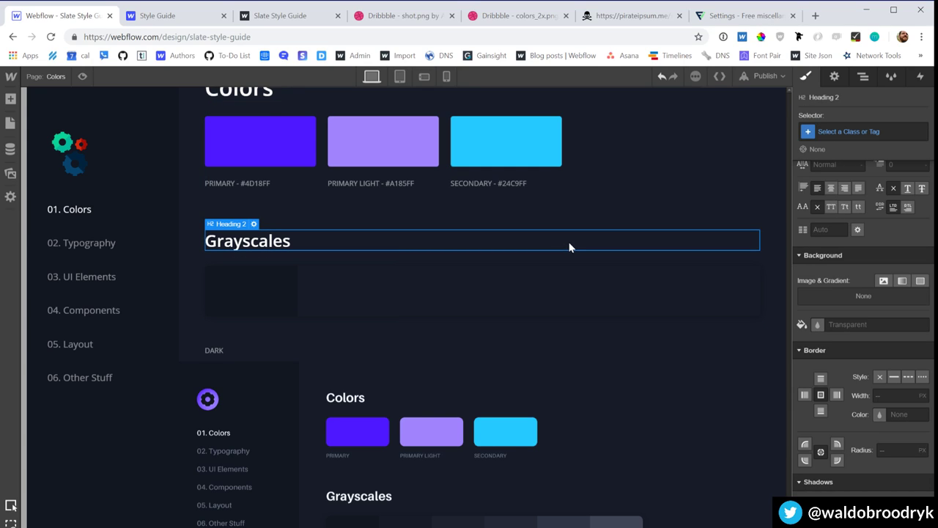
click(559, 279)
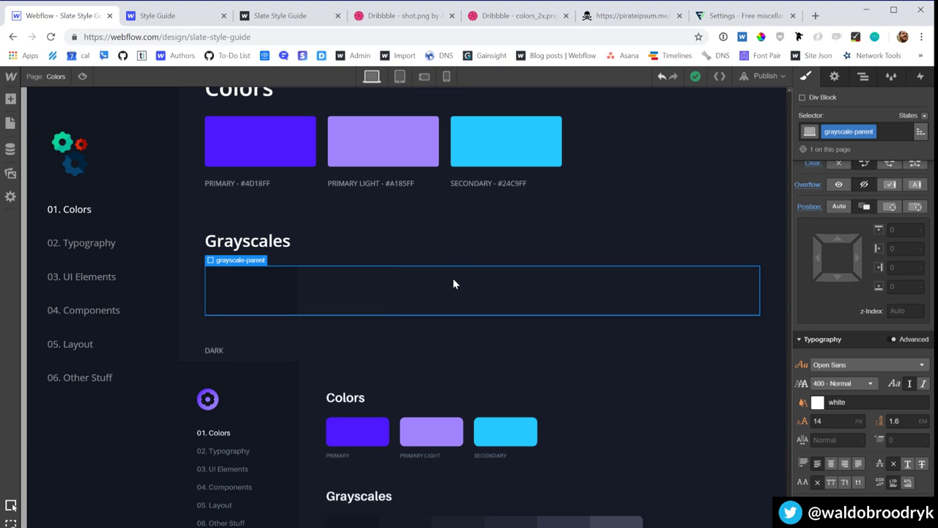
click(347, 279)
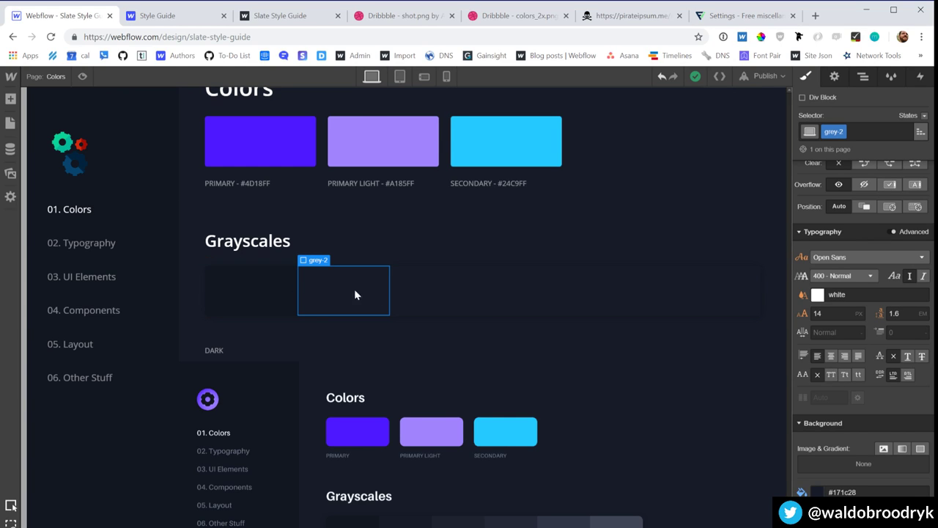
click(459, 292)
click(521, 354)
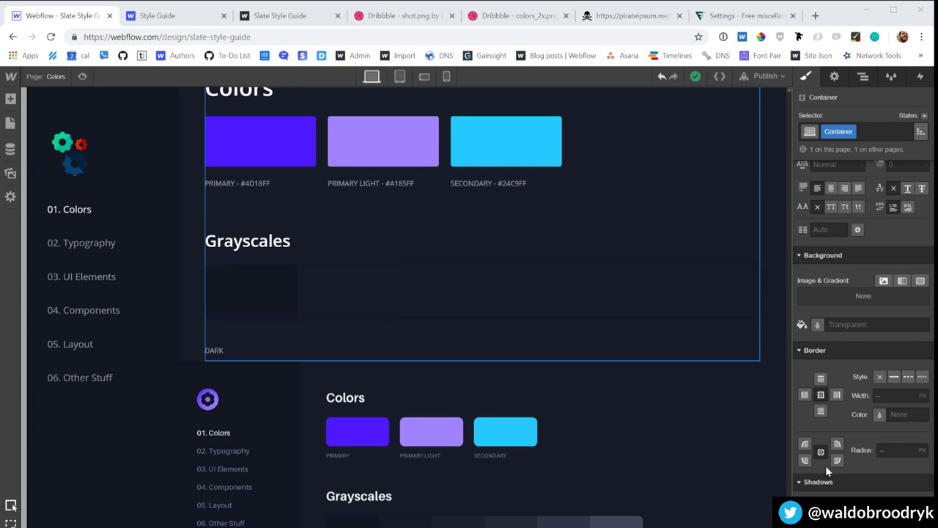
click(391, 117)
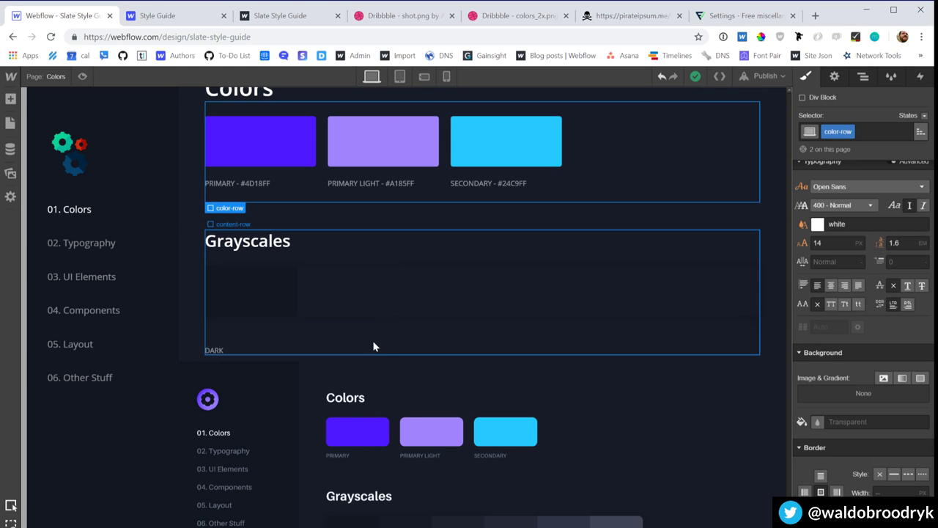
Step: Copy the grey-2 block and paste it as a third block in the Grayscales row
click(352, 301)
key(ctrl+c)
key(ctrl+v)
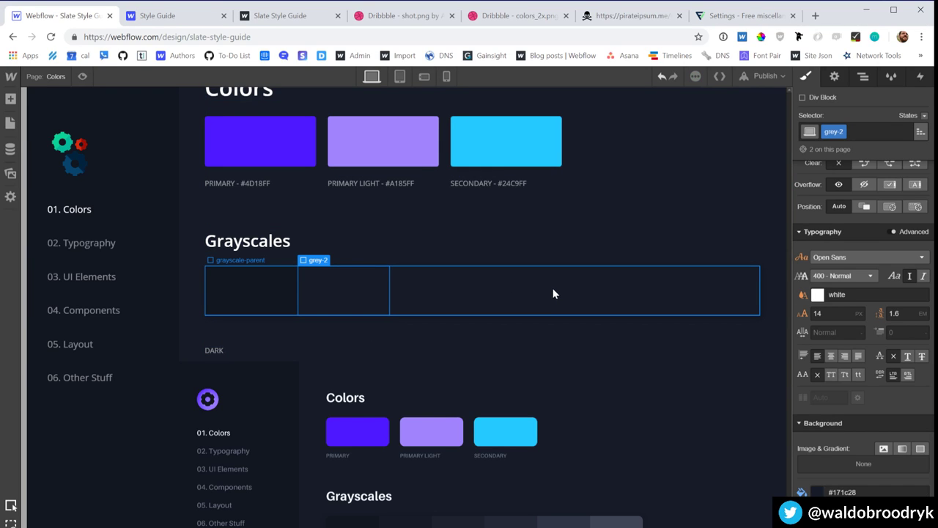
Step: Duplicate the selected block's grey-2 class as gray-3
click(835, 132)
click(834, 164)
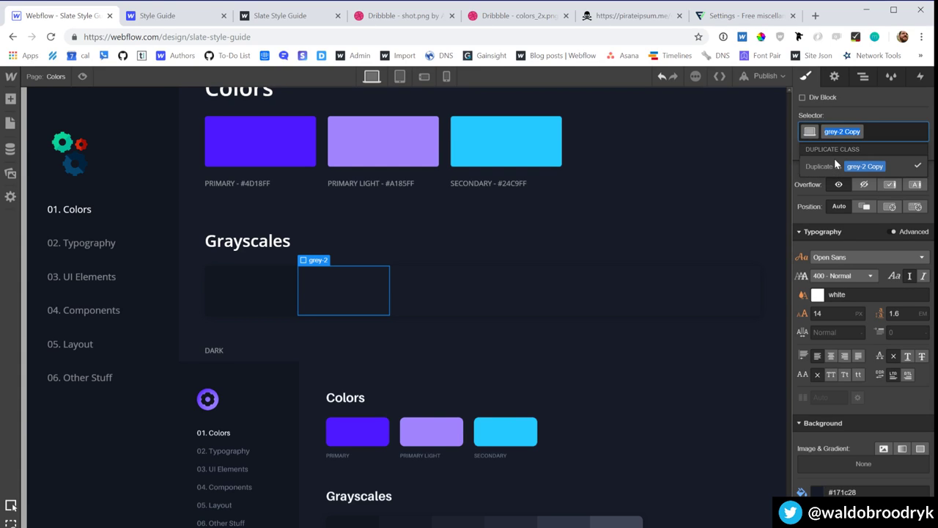
text(grey3)
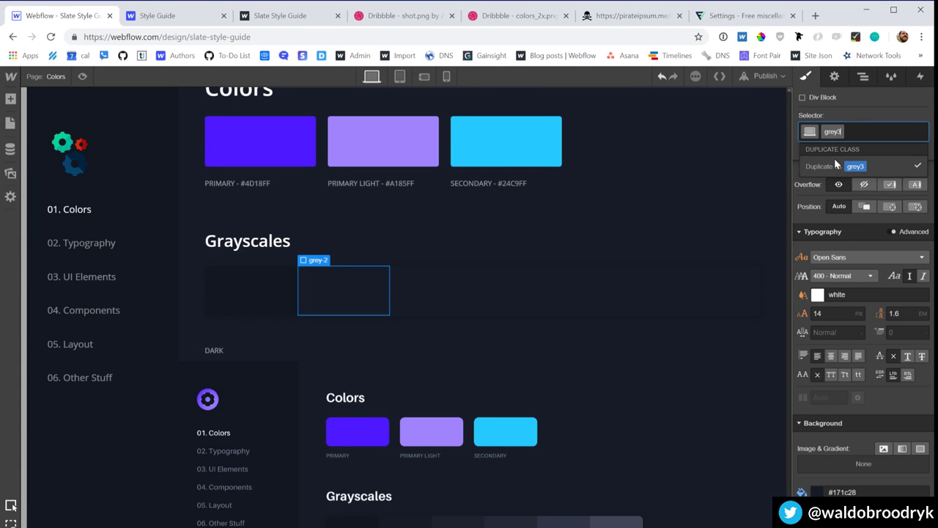
key(BackSpace)
key(BackSpace)
key(BackSpace)
text(ay-3)
key(Return)
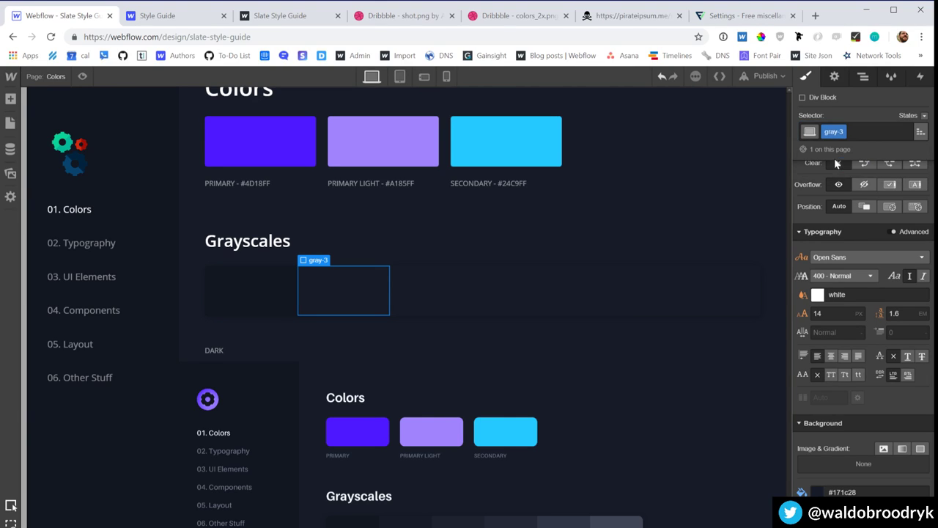
Step: Sample the third grayscale swatch in the reference image as the gray-3 block's background color
click(819, 488)
click(884, 430)
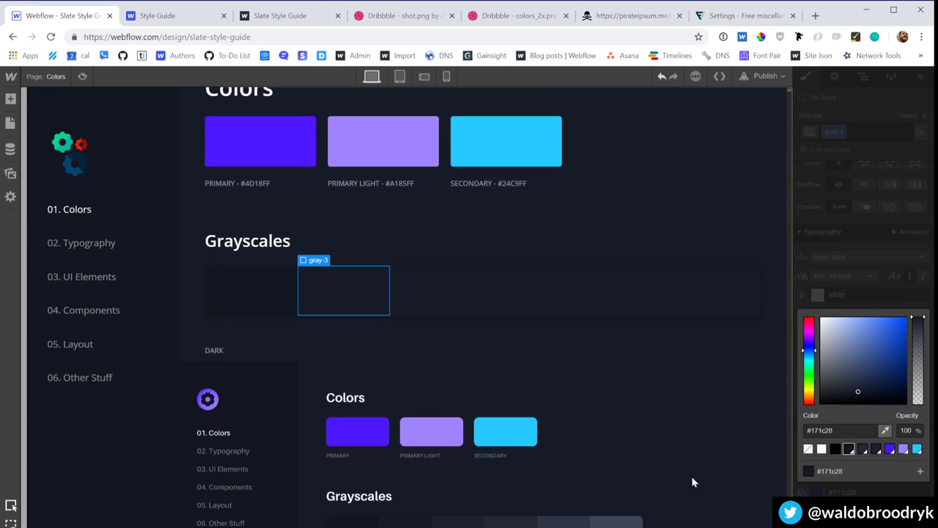
click(447, 522)
Step: Move the grey-2 block ahead of gray-3 inside grayscale-parent
click(426, 306)
key(z)
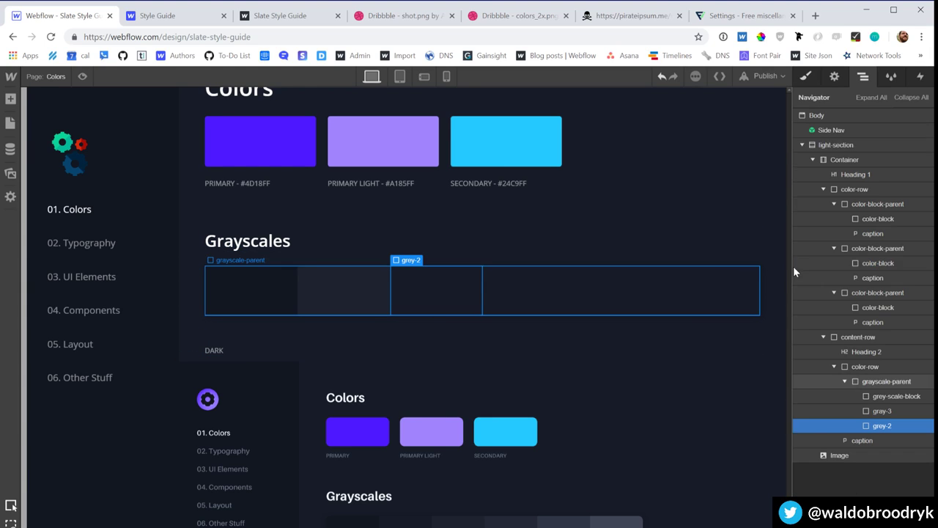
drag(900, 427, 883, 405)
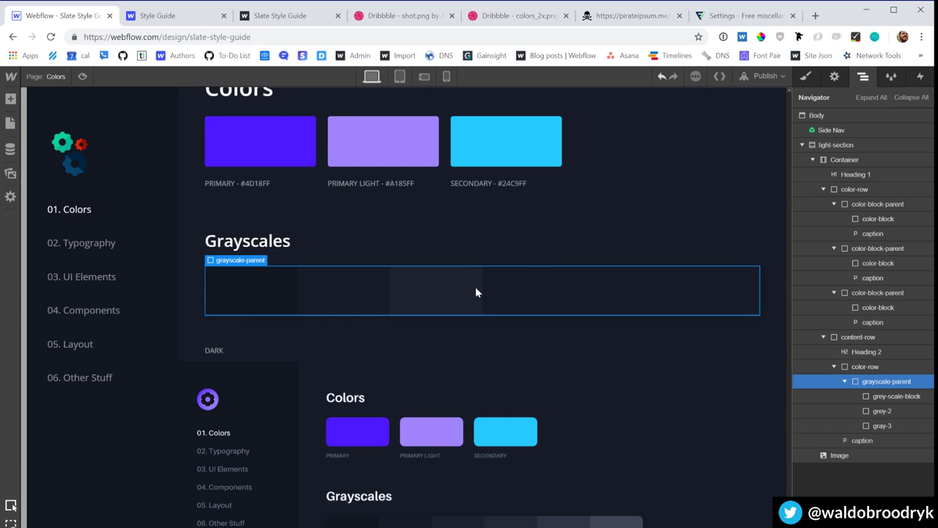
Step: Rename the second block's grey-2 class to use the spelling "gray"
click(453, 303)
click(305, 294)
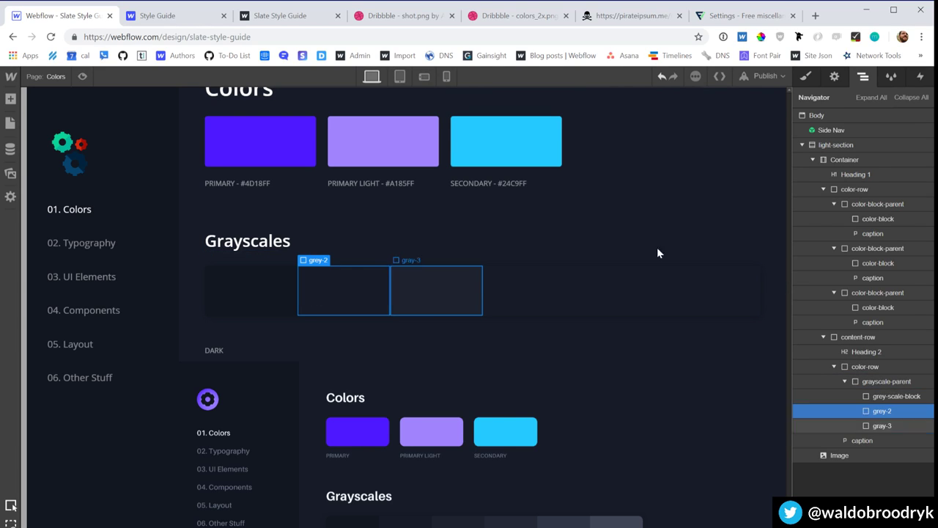
key(s)
click(834, 131)
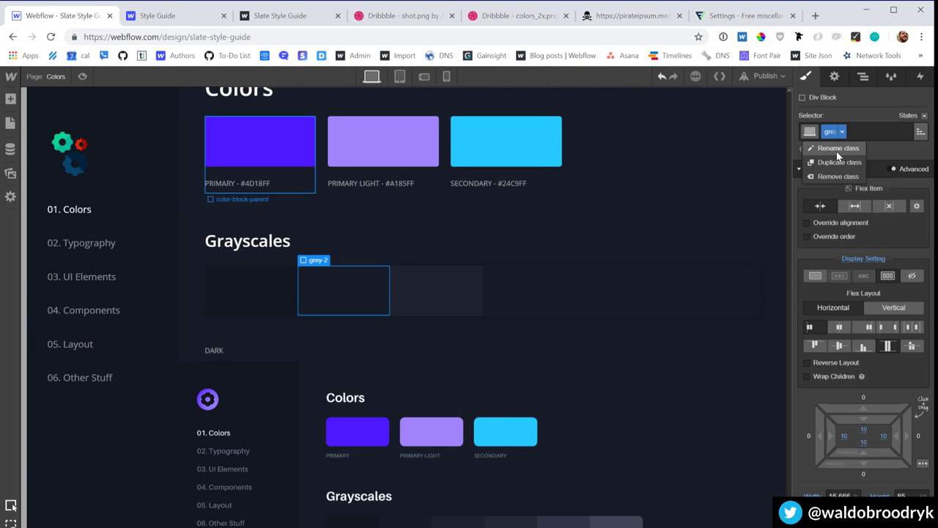
click(836, 152)
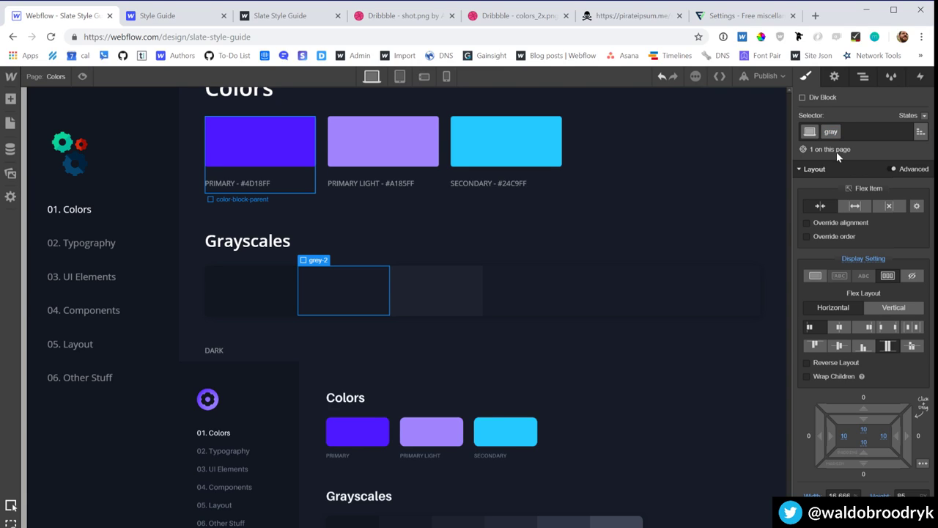
text(grey-scale-block)
key(Return)
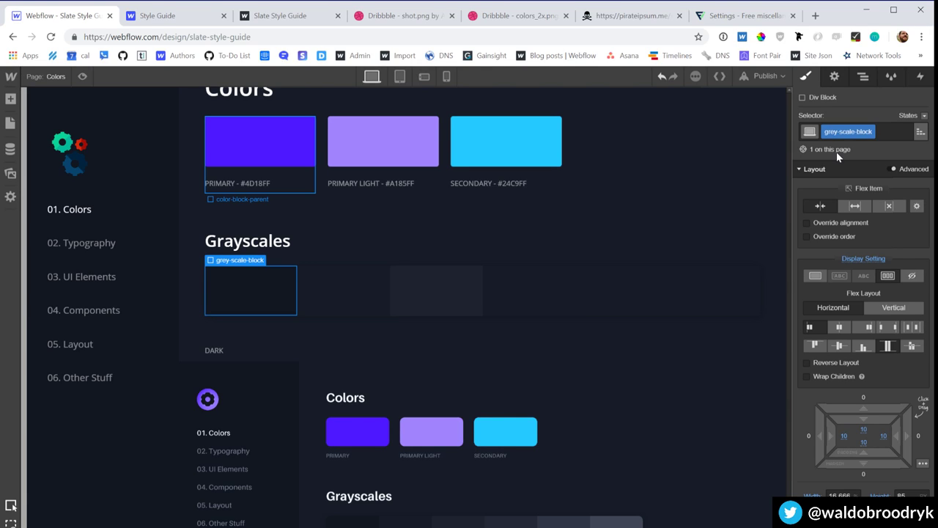
Step: Rename the first grayscale block's class to "gray-scale-block"
click(873, 132)
click(868, 152)
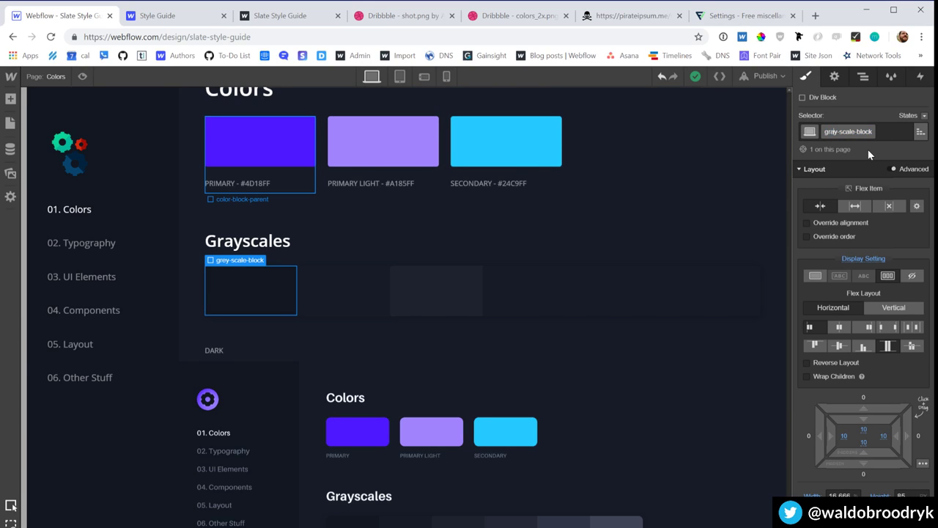
key(Return)
Step: Duplicate the gray-3 block and give the copy a duplicated class named gray-4
click(476, 276)
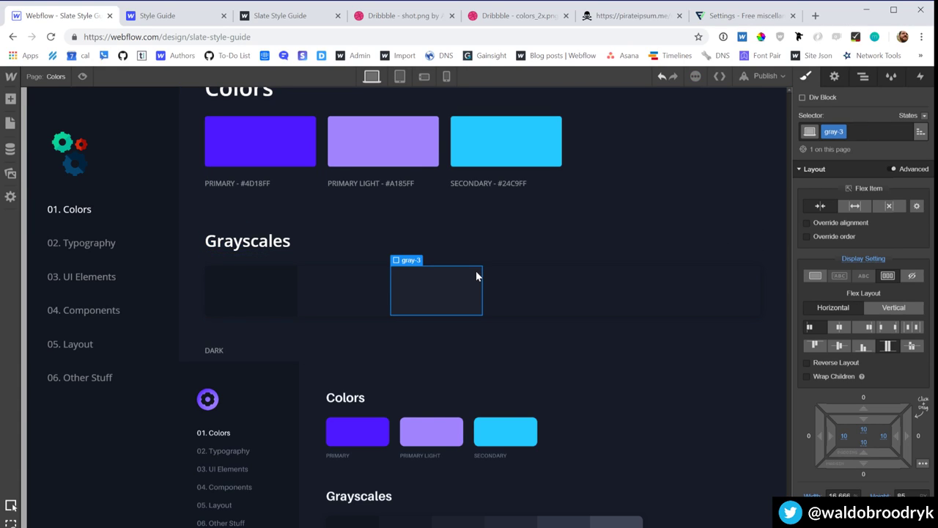
key(ctrl+d)
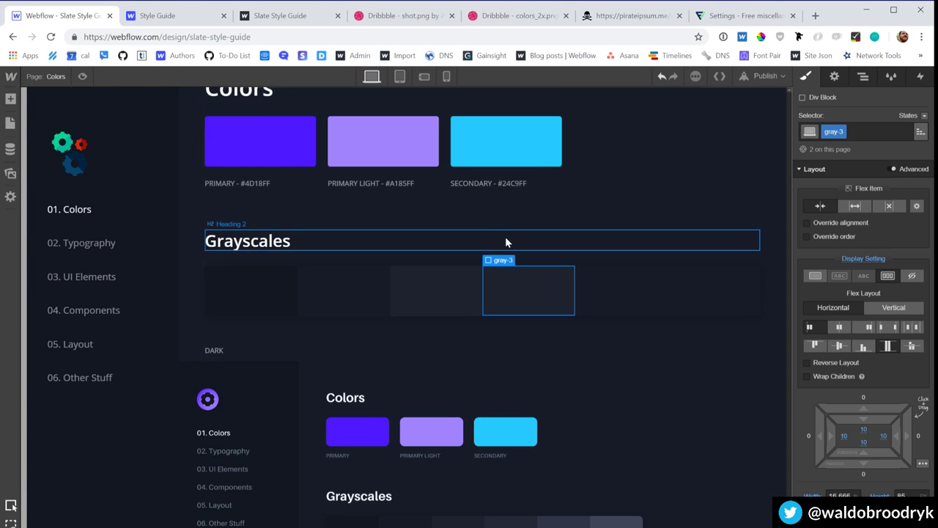
click(833, 132)
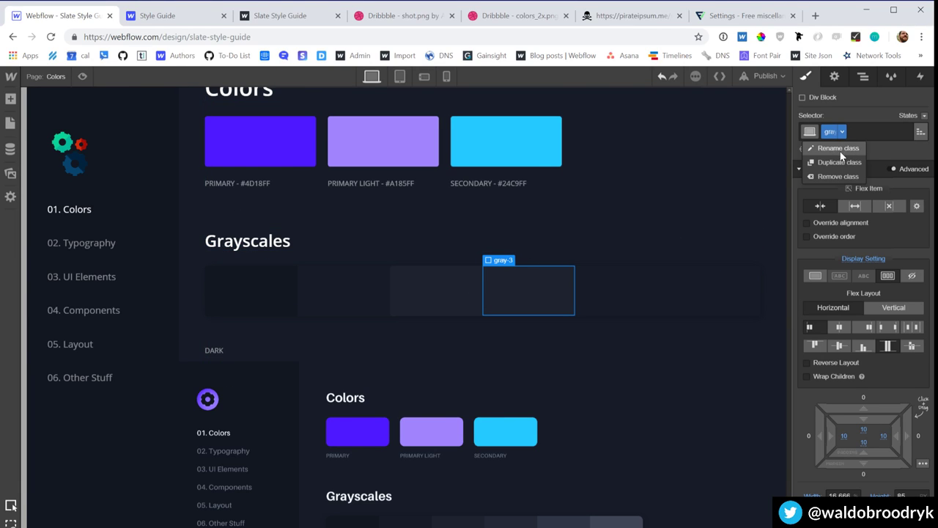
click(839, 157)
text(gray-4)
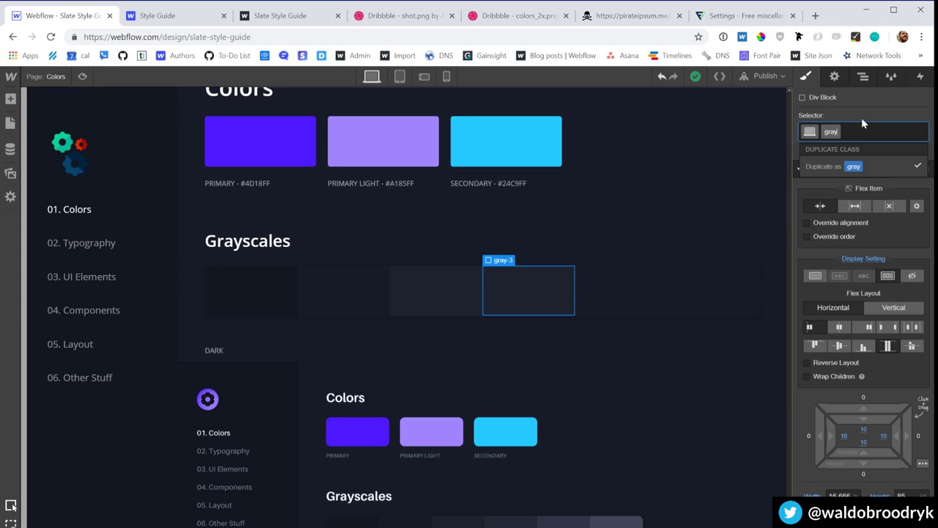
key(Return)
Step: Sample the fourth grayscale swatch in the reference image, #242836, as the gray-4 block's background color
scroll(863, 308, down, 8)
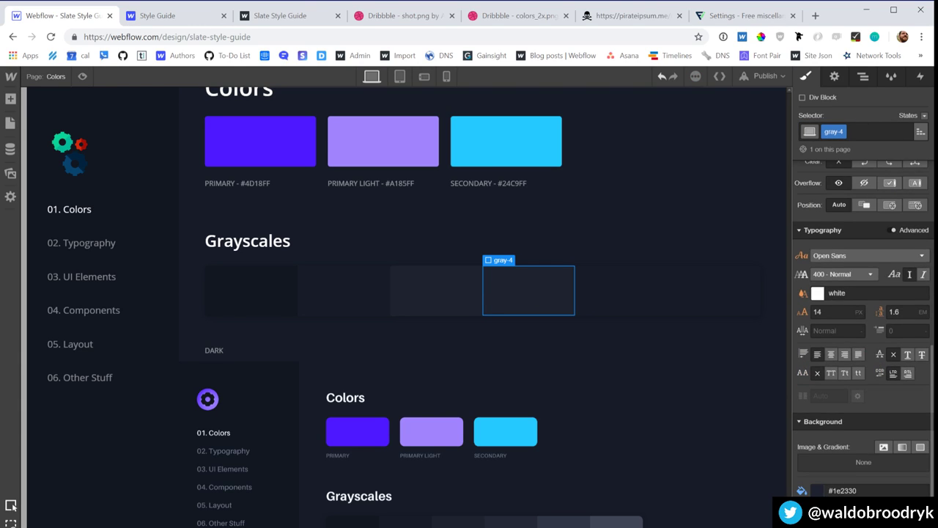
click(815, 490)
click(885, 428)
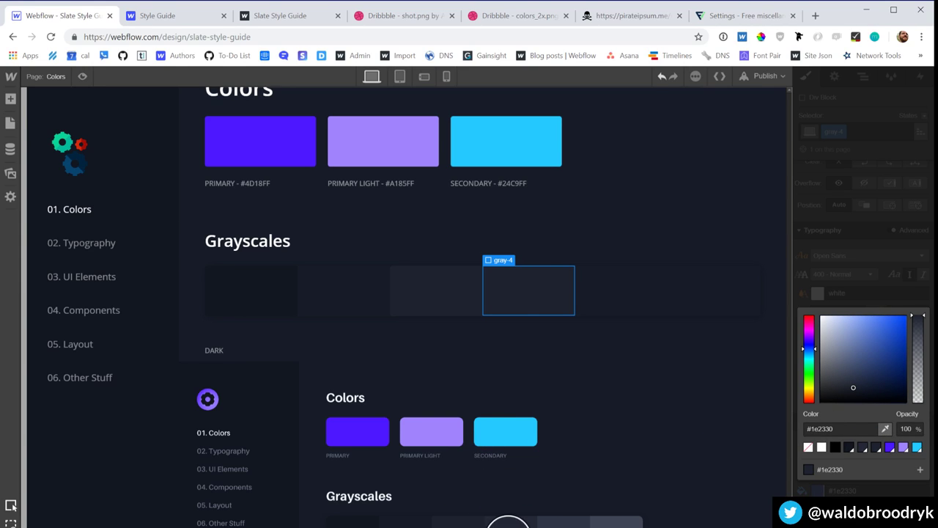
click(513, 522)
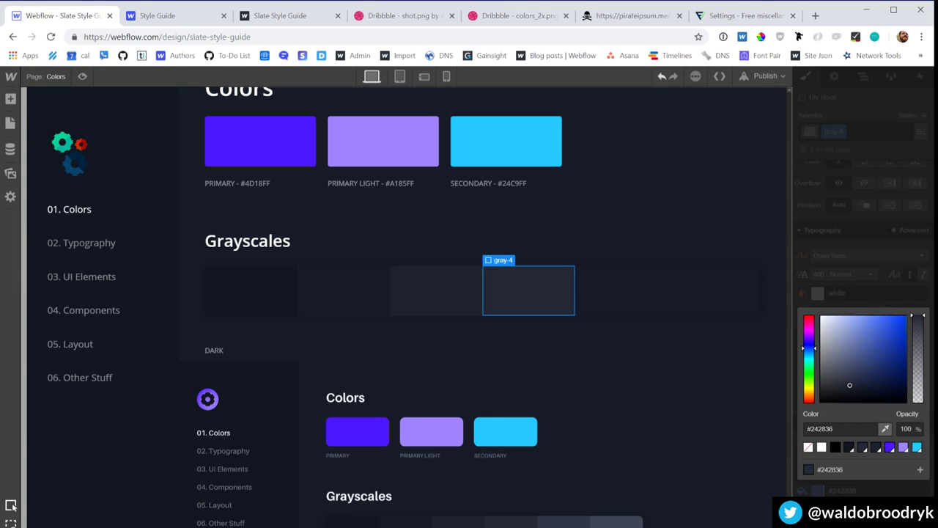
click(891, 297)
Step: Copy and paste the gray-4 block, and duplicate the copy's class as gray-5
click(605, 306)
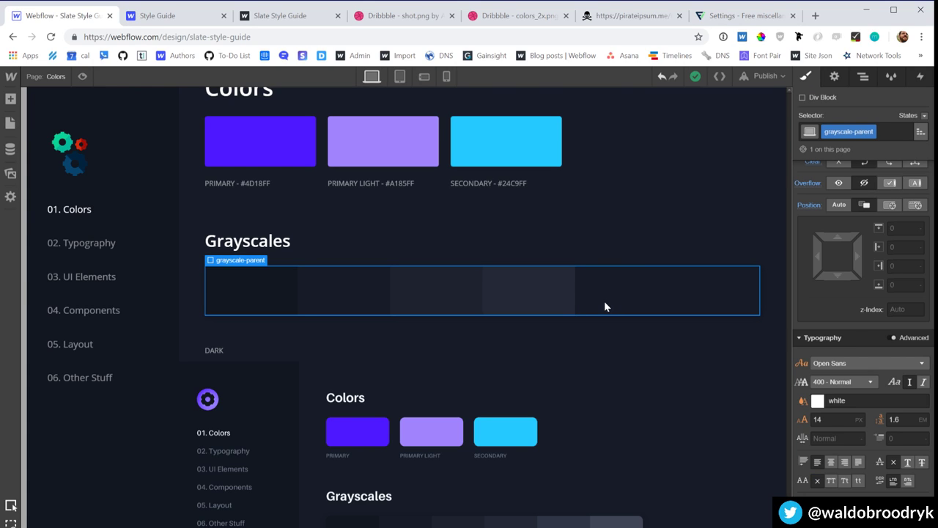
click(538, 283)
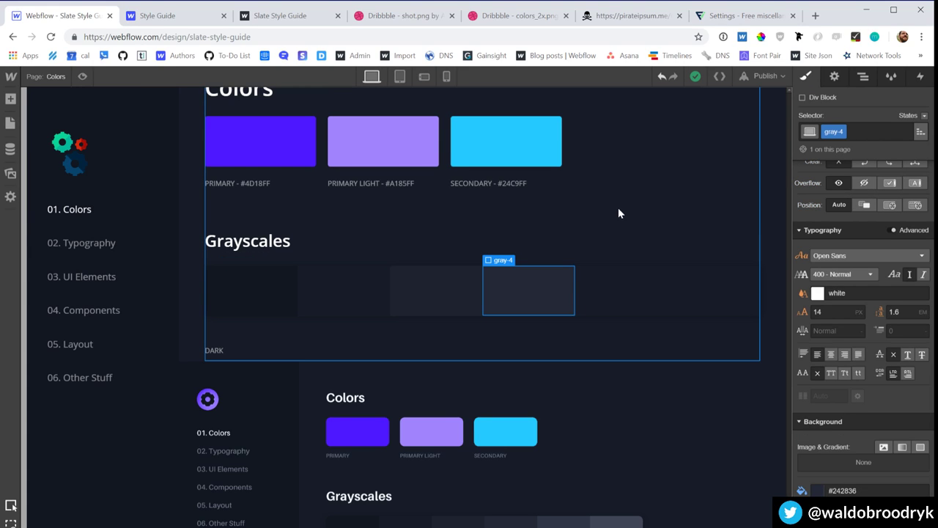
key(ctrl+c)
key(ctrl+v)
click(601, 302)
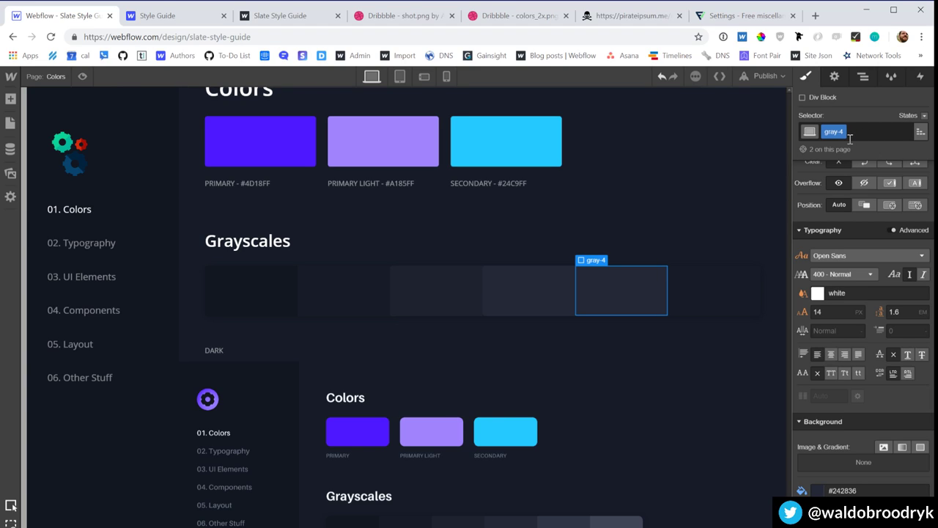
click(840, 132)
click(838, 166)
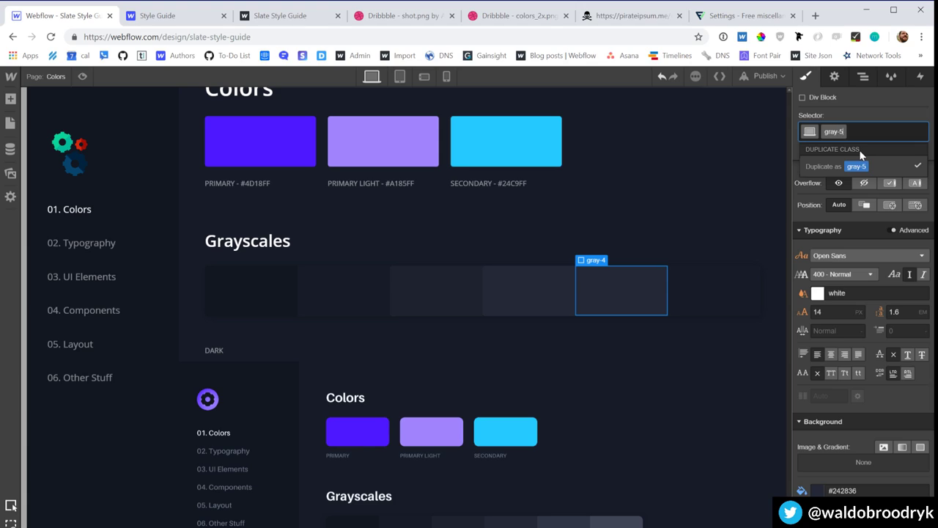
key(Return)
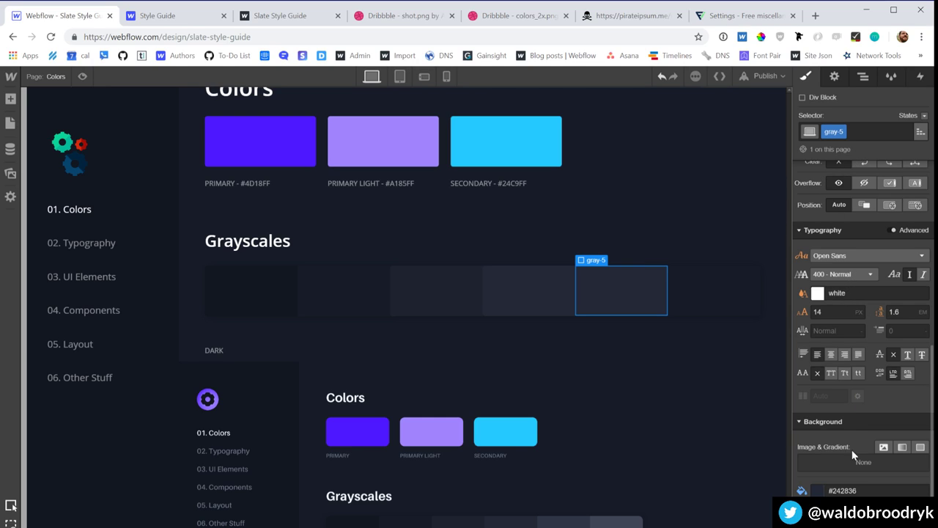
Step: Sample the fifth grayscale swatch in the reference image, #2f3545, as the gray-5 block's background color
click(825, 489)
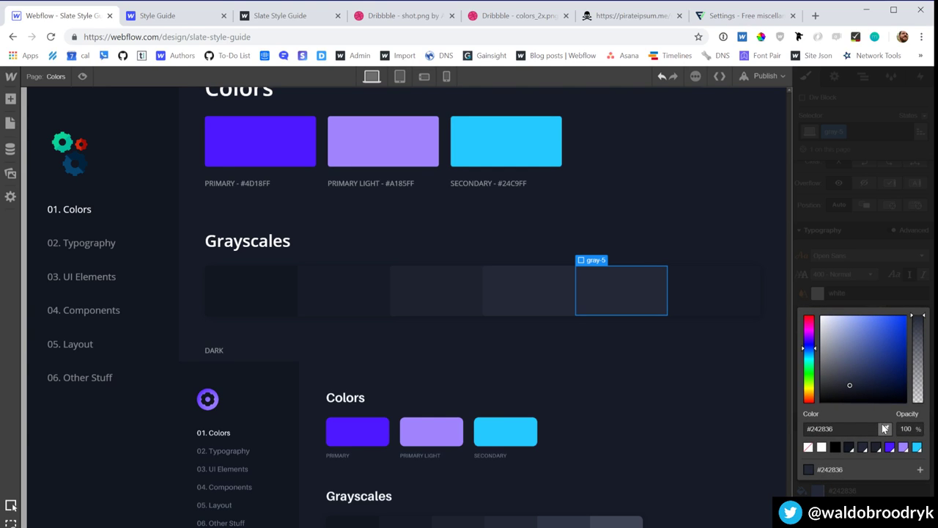
click(848, 379)
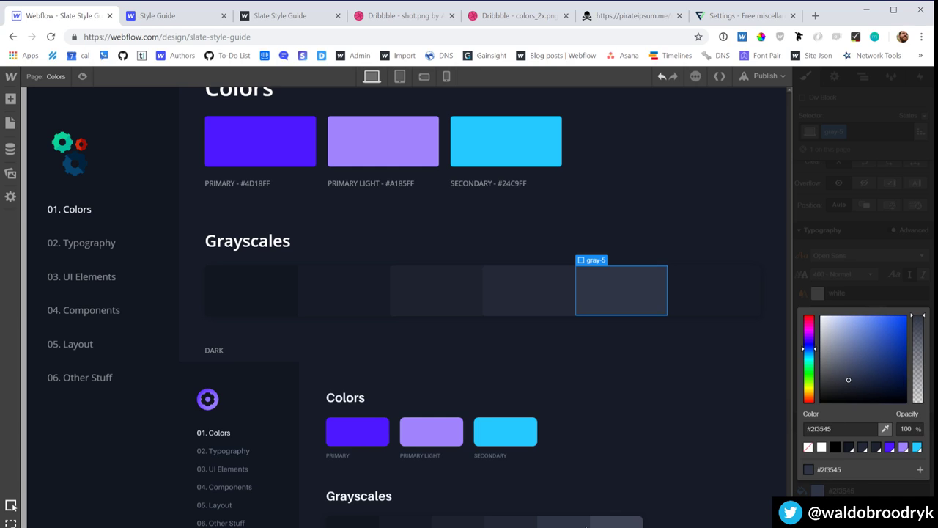
click(851, 267)
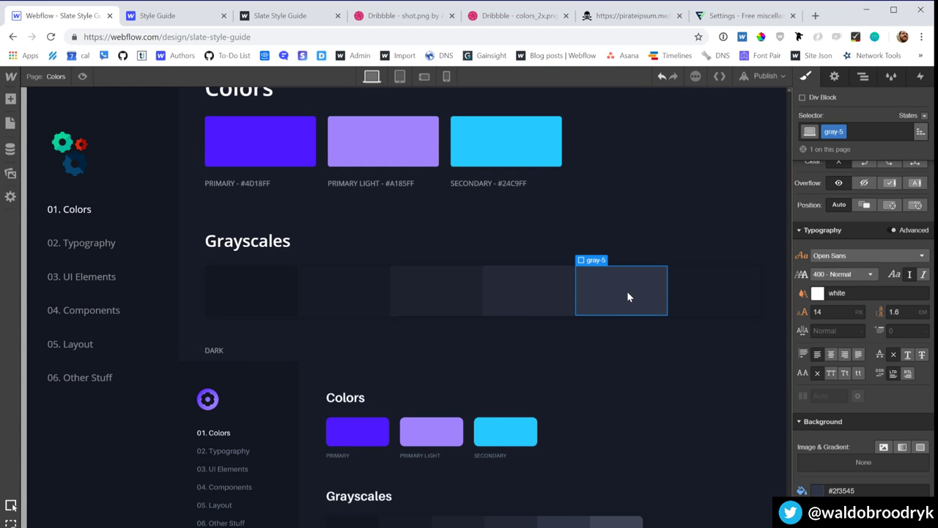
Step: Add a copy of the gray-5 block as the sixth swatch and duplicate its class as gray-6
key(ctrl+v)
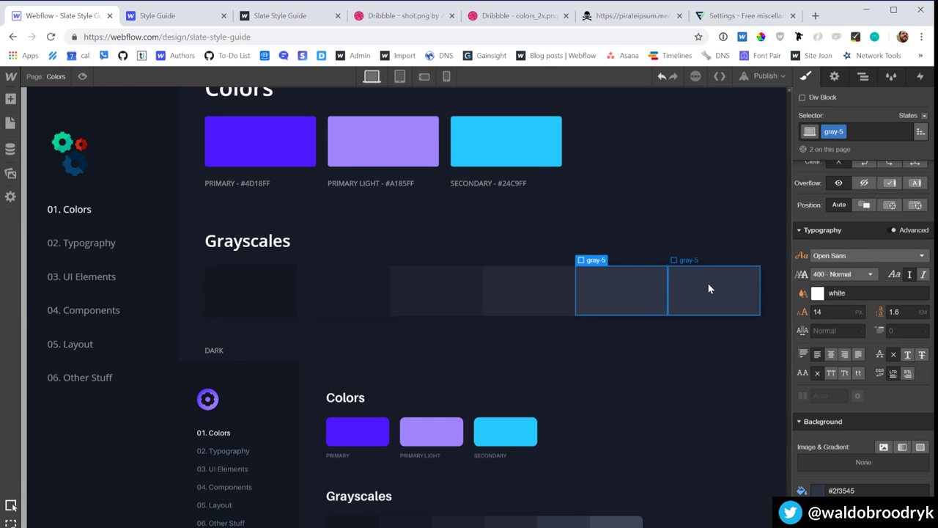
click(841, 132)
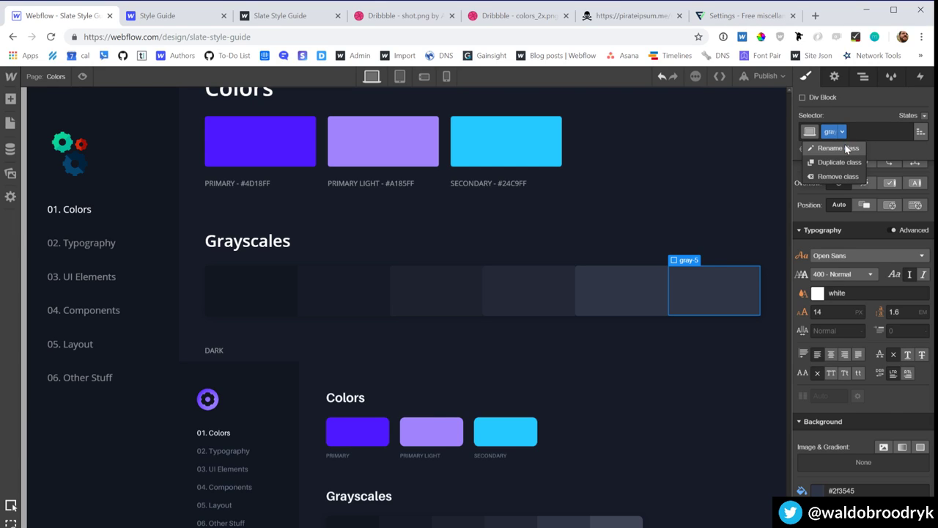
click(846, 160)
text(gray-6)
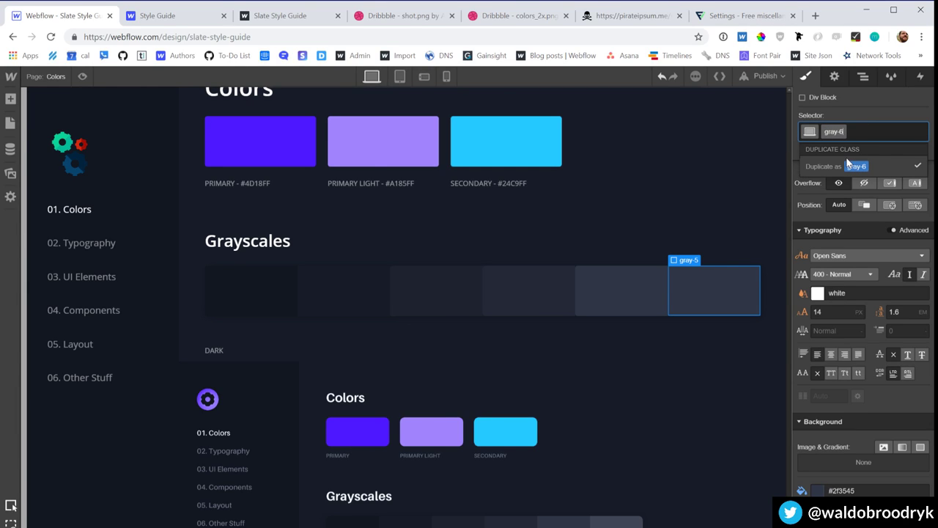
key(Return)
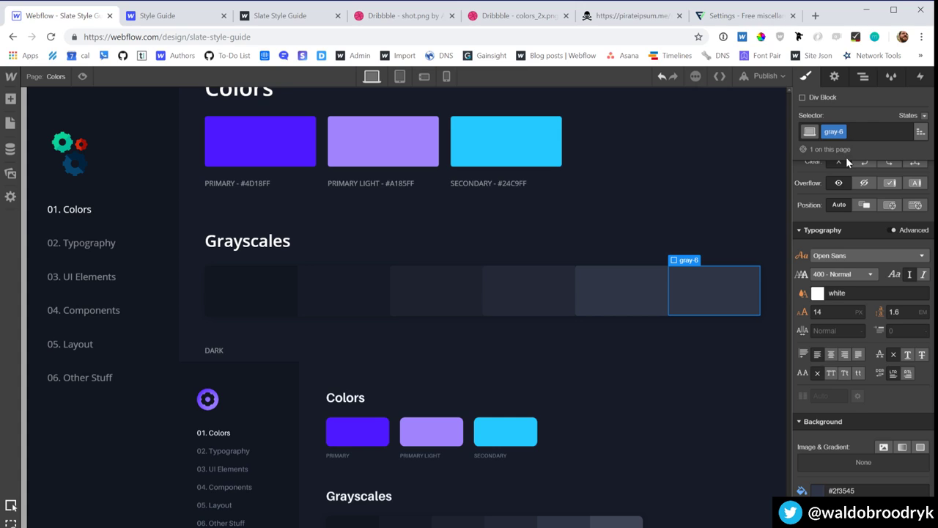
Step: Sample the last grayscale swatch in the reference image, #3f4656, as the gray-6 block's background color
click(817, 490)
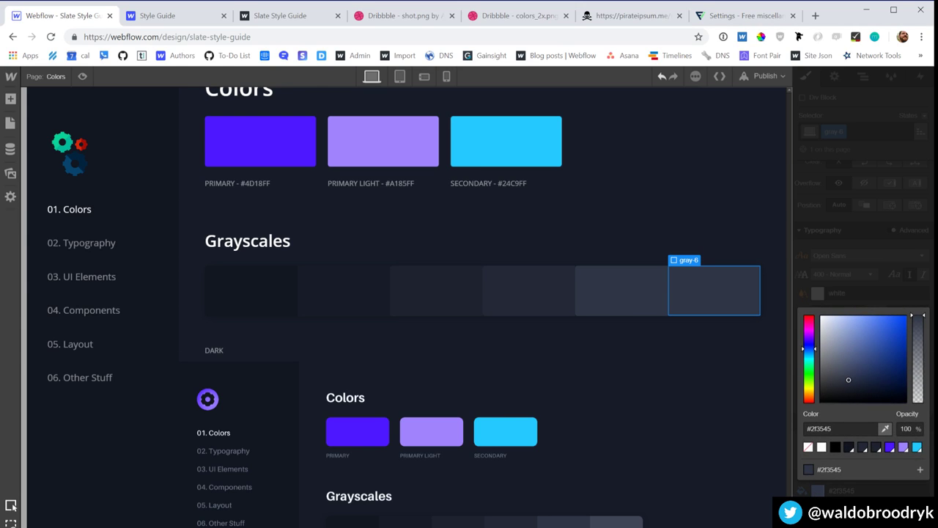
click(885, 428)
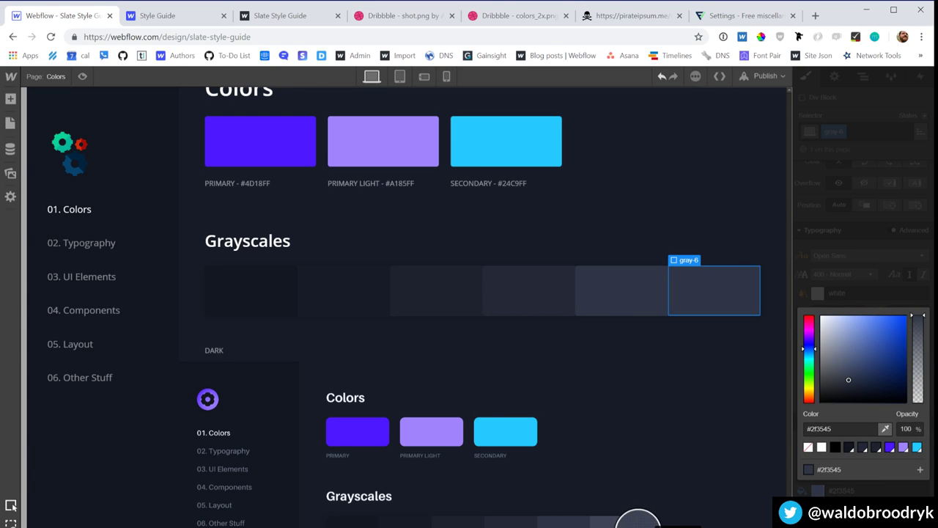
click(638, 518)
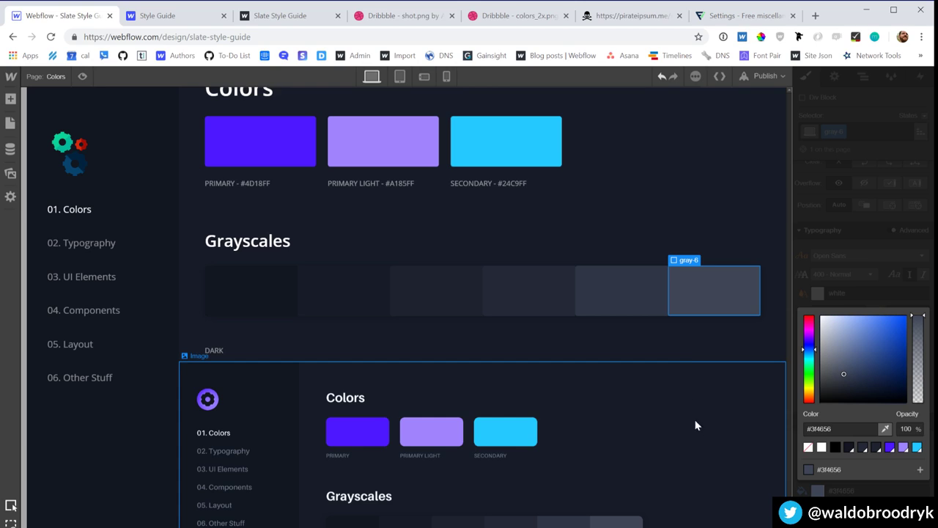
click(862, 300)
Step: Round the gray-6 block's top-right and bottom-right corners with a 4 px radius
scroll(849, 464, down, 3)
click(839, 444)
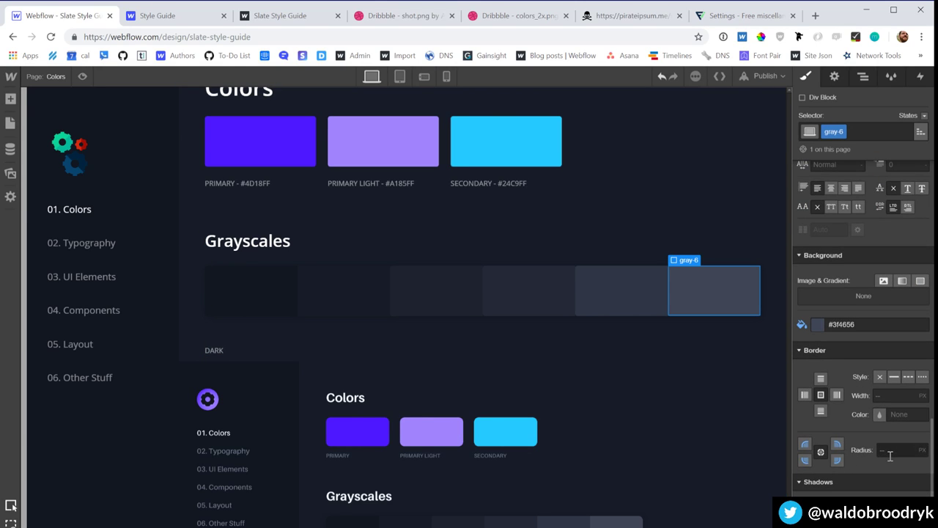
click(872, 447)
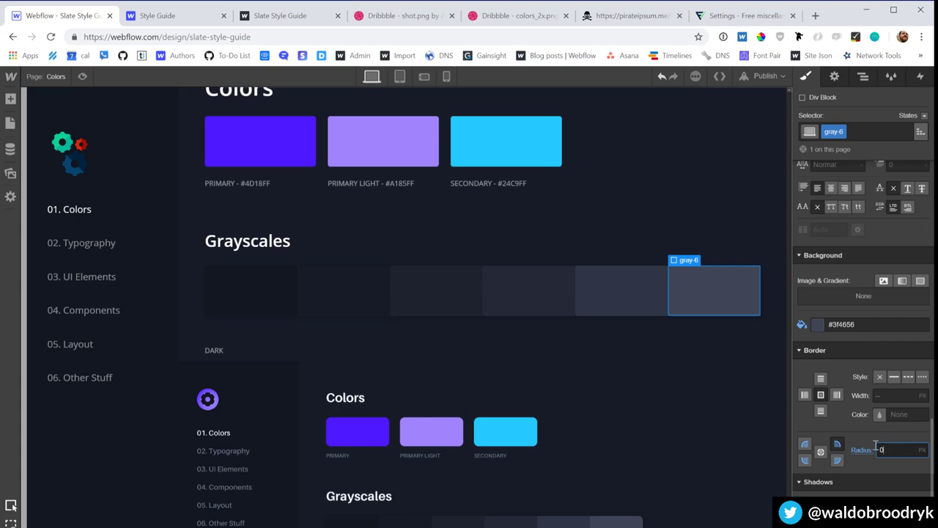
click(836, 459)
text(4)
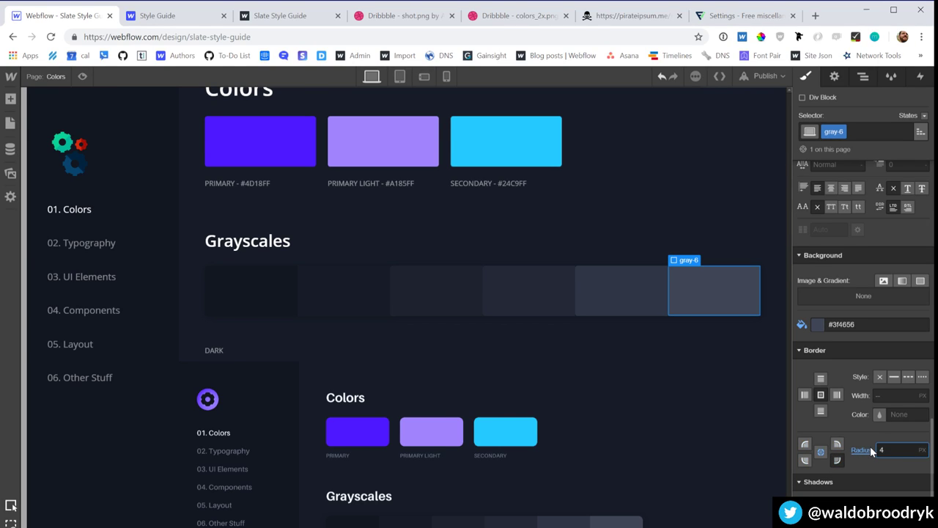
click(710, 395)
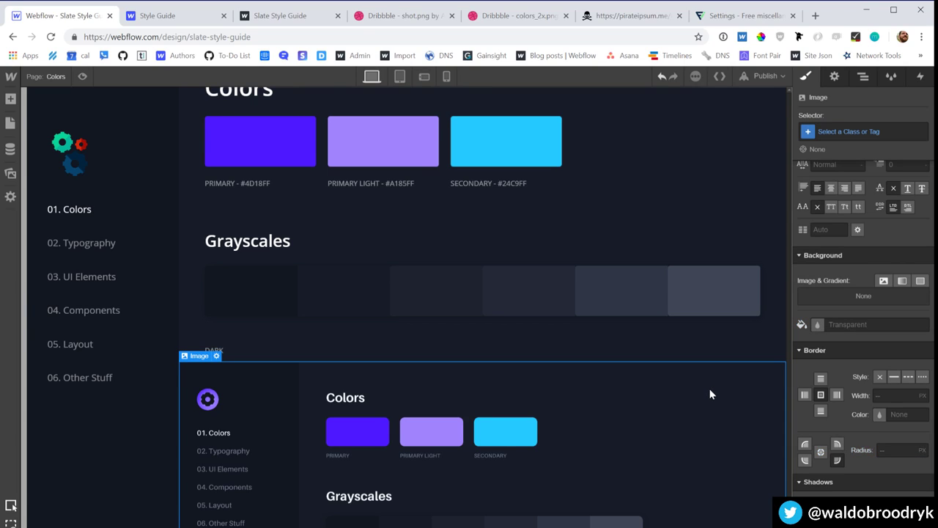
Step: Set the gray-6 block's top-left and bottom-left corner radii to 0
click(707, 306)
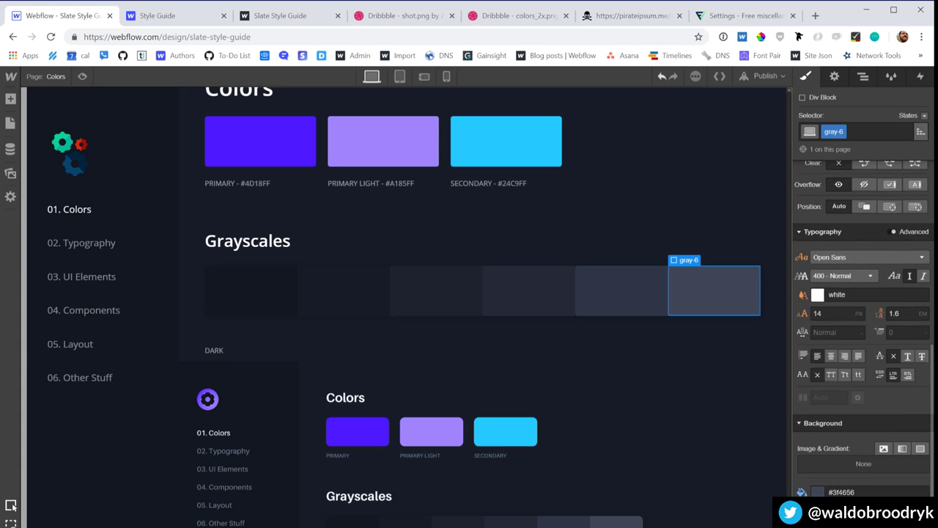
scroll(806, 439, down, 3)
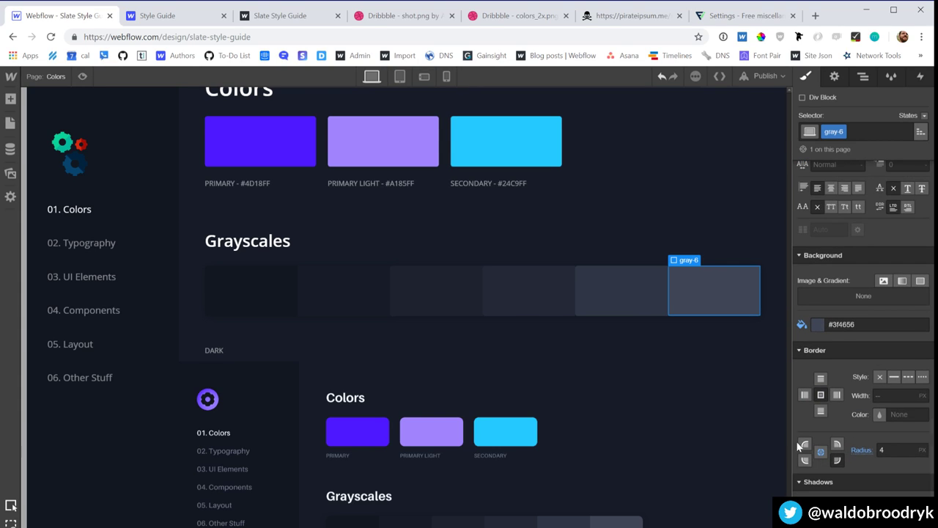
click(888, 449)
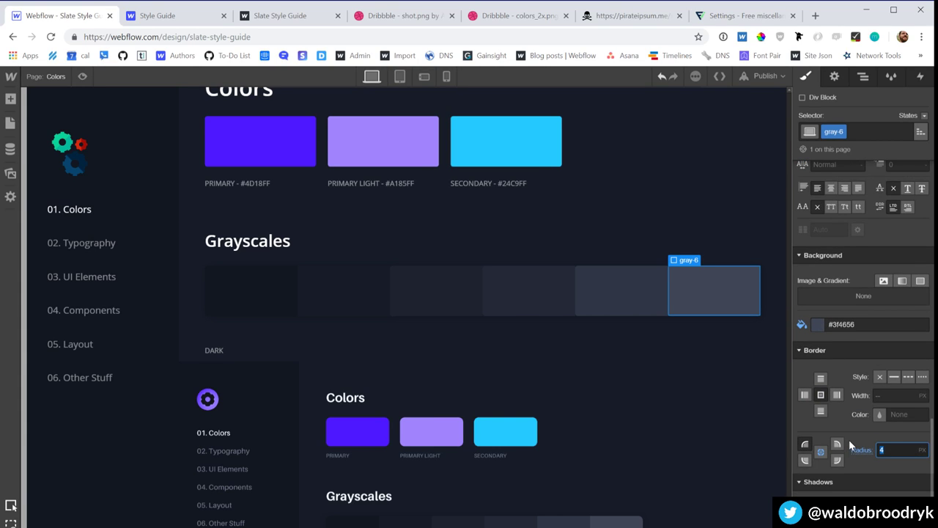
click(806, 459)
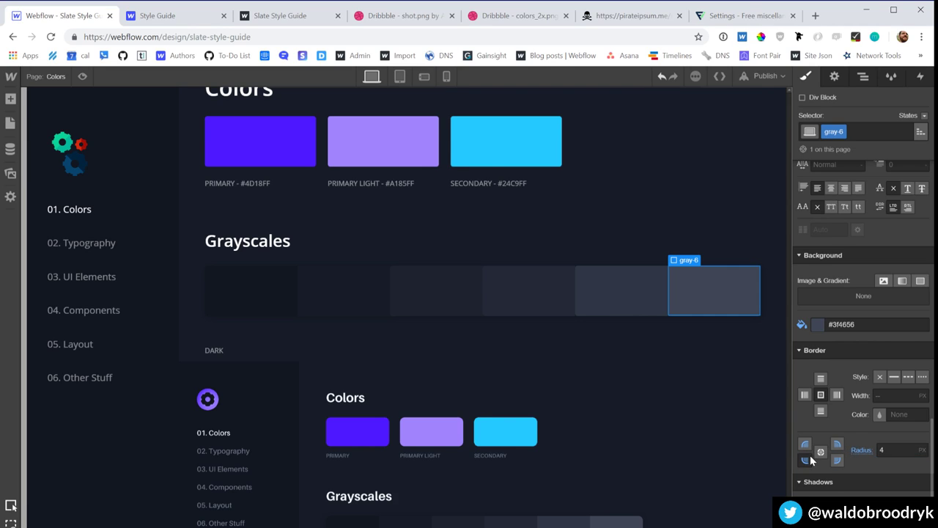
click(886, 449)
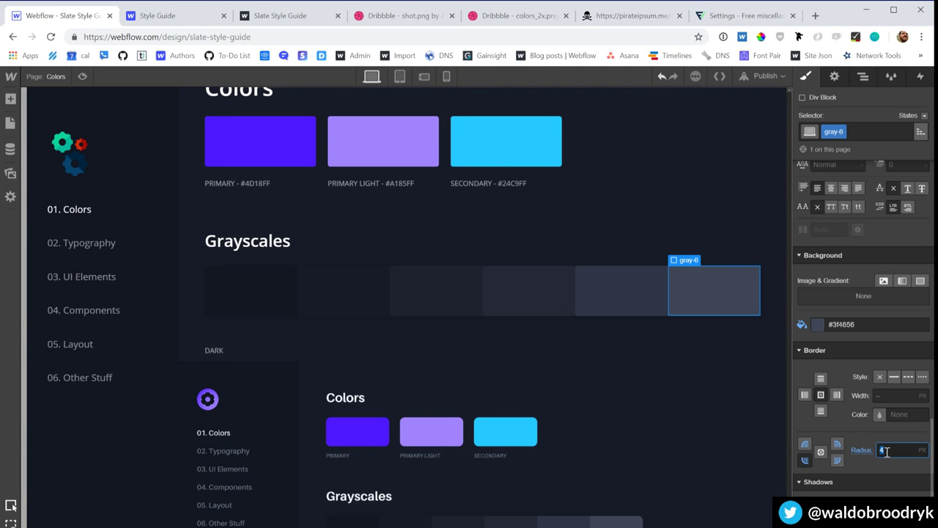
text(0)
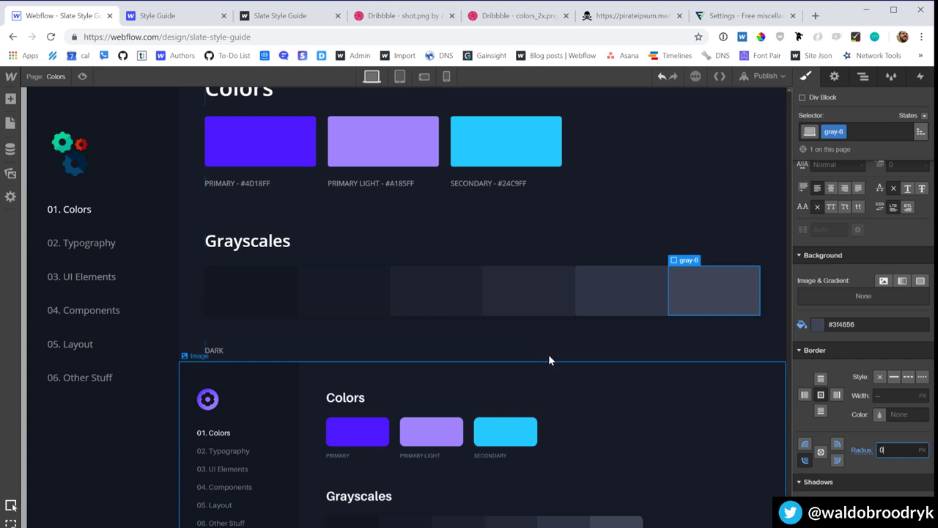
Step: Clear the corner radius on all corners of the gray-3 and gray-2 blocks in the Grayscales row
click(452, 286)
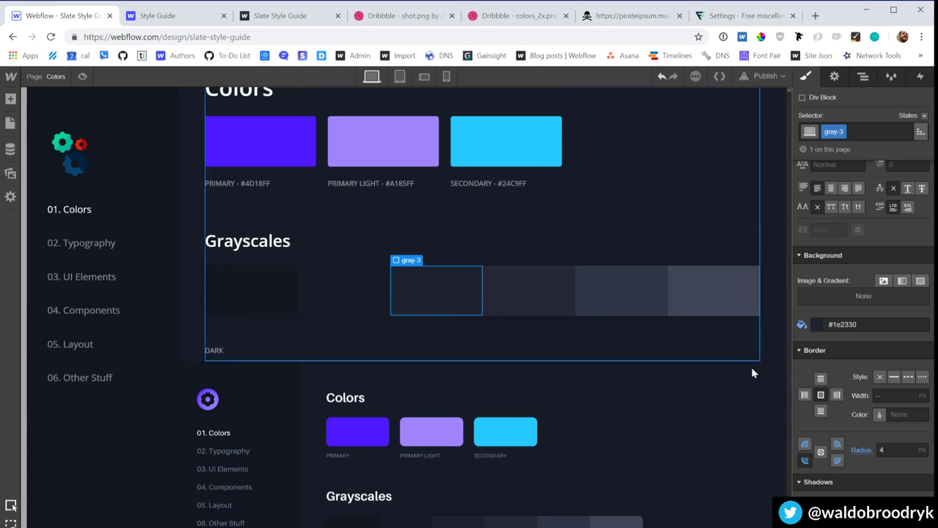
click(821, 452)
click(881, 449)
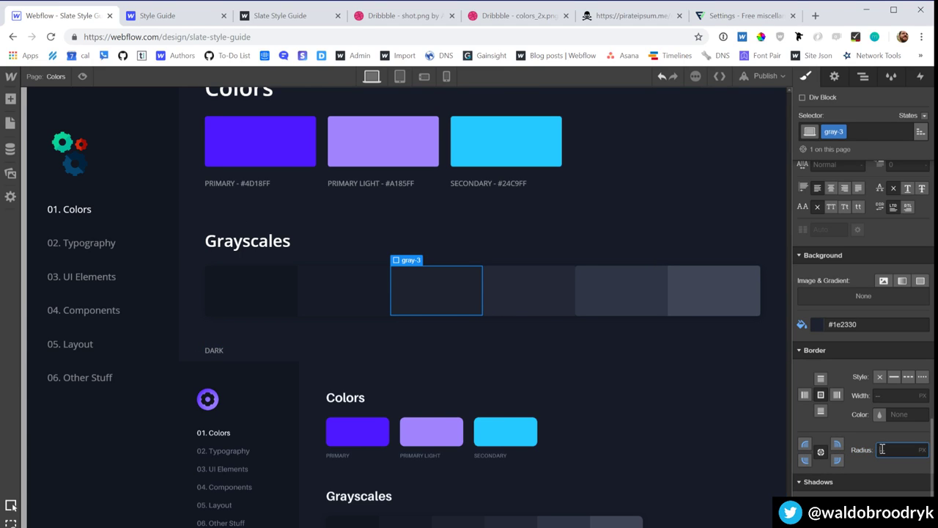
key(Return)
click(347, 285)
click(894, 451)
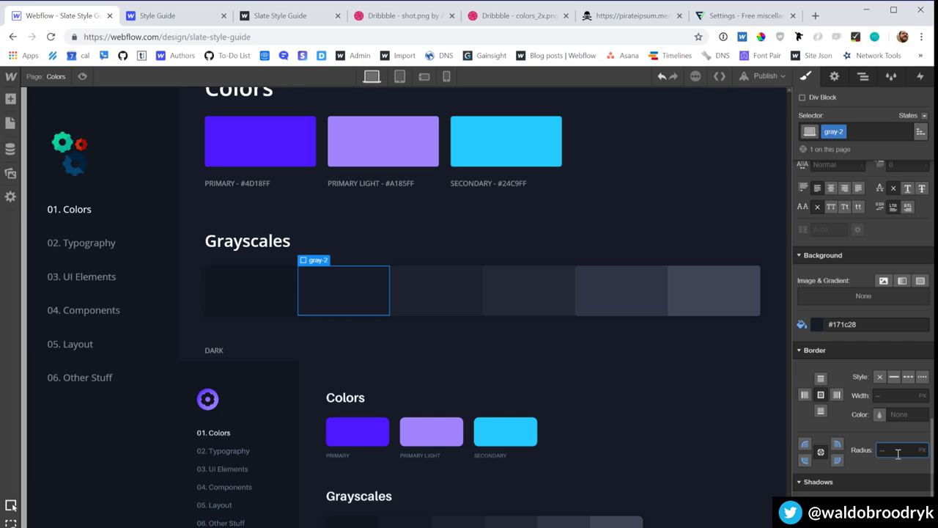
Step: Set the corner radius of the gray-4 and gray-5 blocks to 0
click(495, 290)
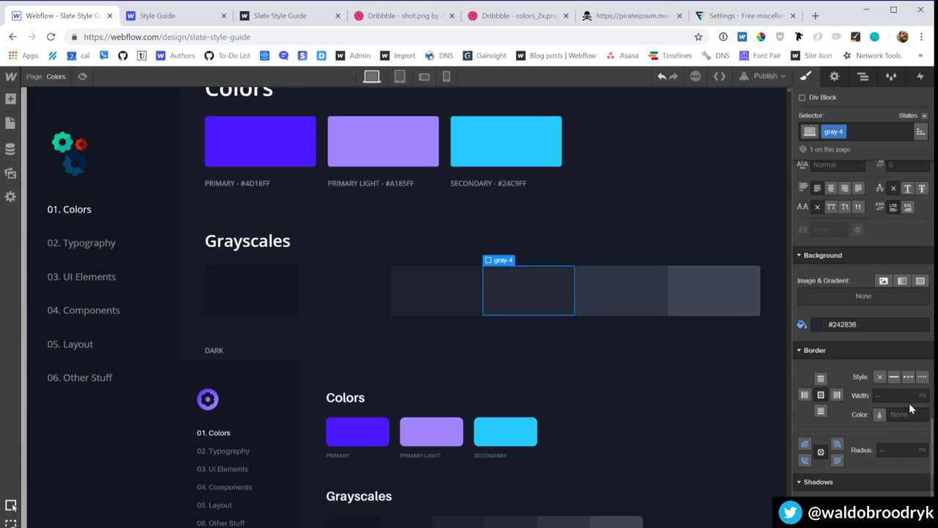
click(888, 449)
text(0)
click(609, 283)
click(895, 449)
text(0)
click(671, 376)
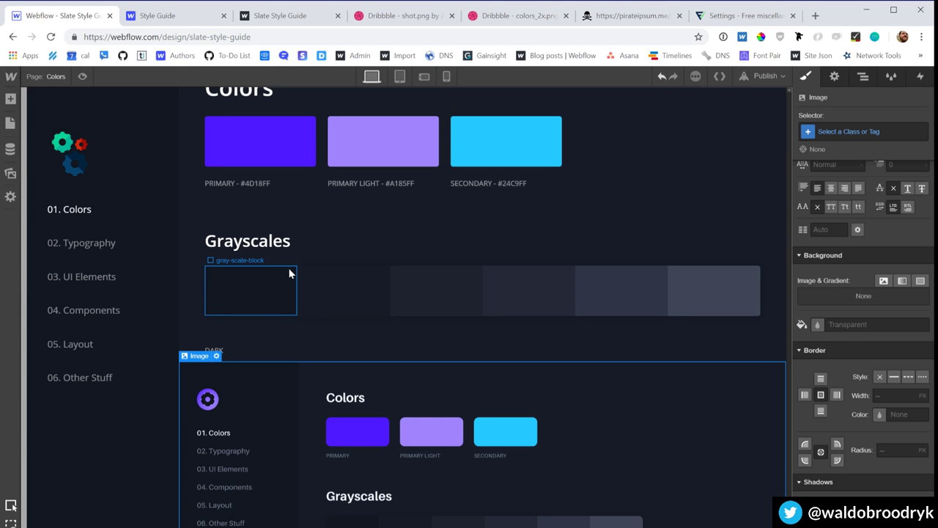
Step: Add the combo class grey to the color-row holding the grayscale swatches and reduce its bottom padding to 0
click(280, 241)
scroll(374, 406, down, 2)
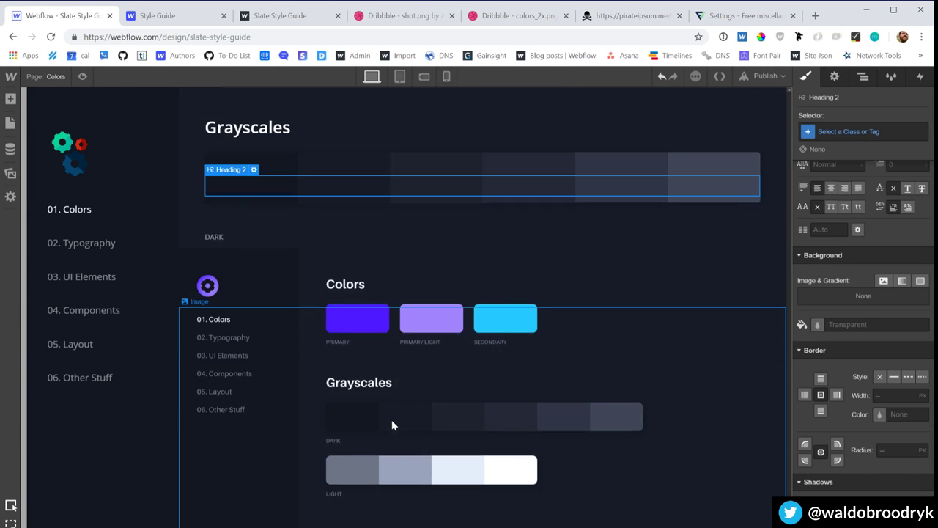
scroll(366, 396, up, 2)
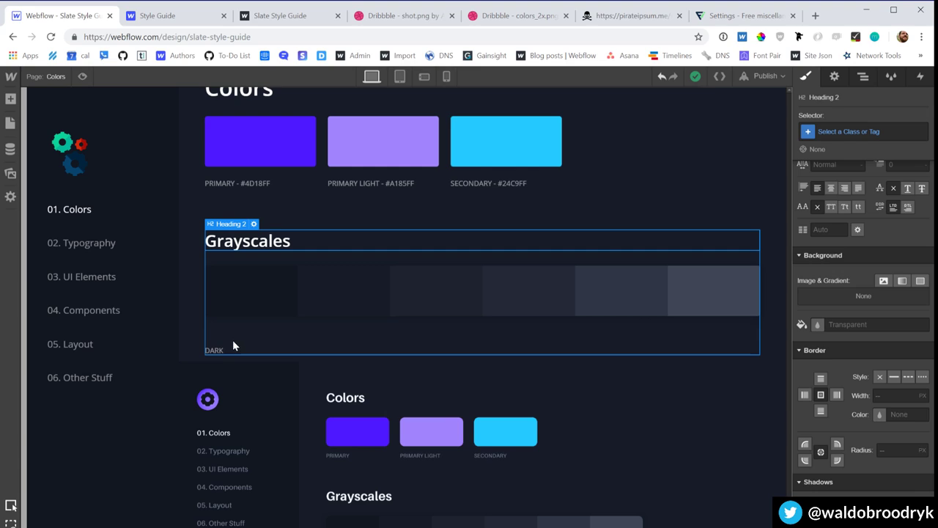
click(249, 306)
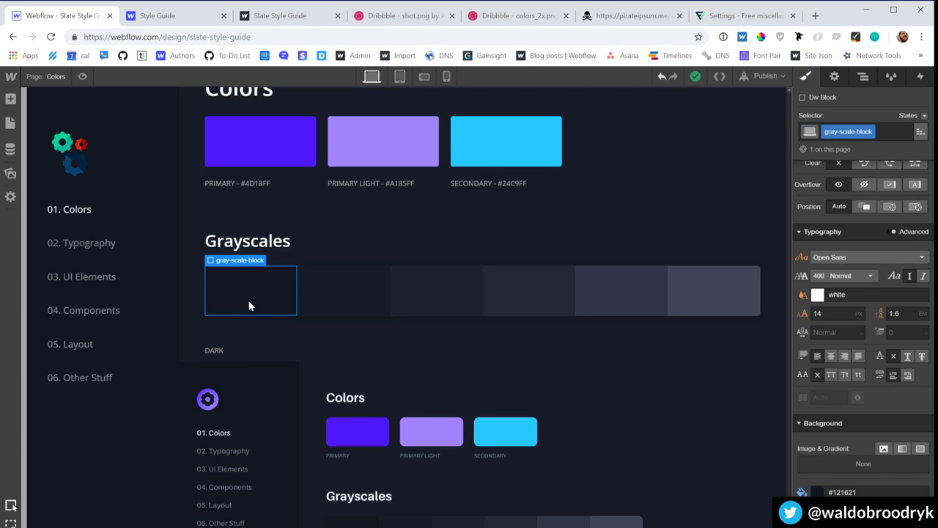
key(Left)
scroll(859, 314, up, 4)
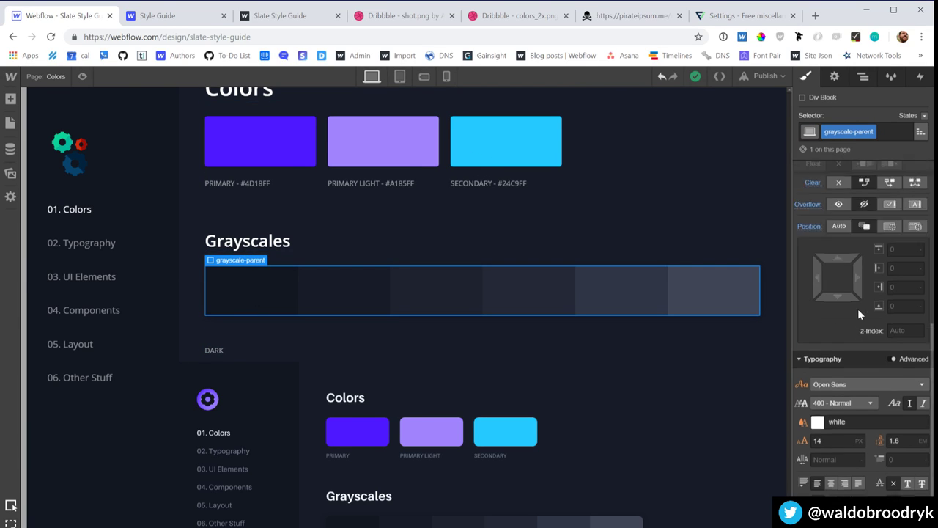
key(Left)
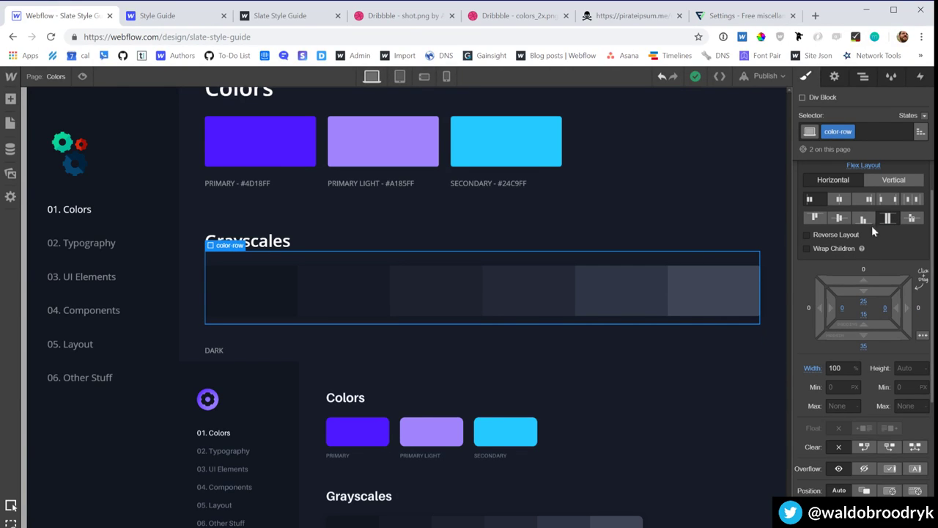
click(867, 130)
text(grey)
key(Return)
drag(863, 314, 862, 416)
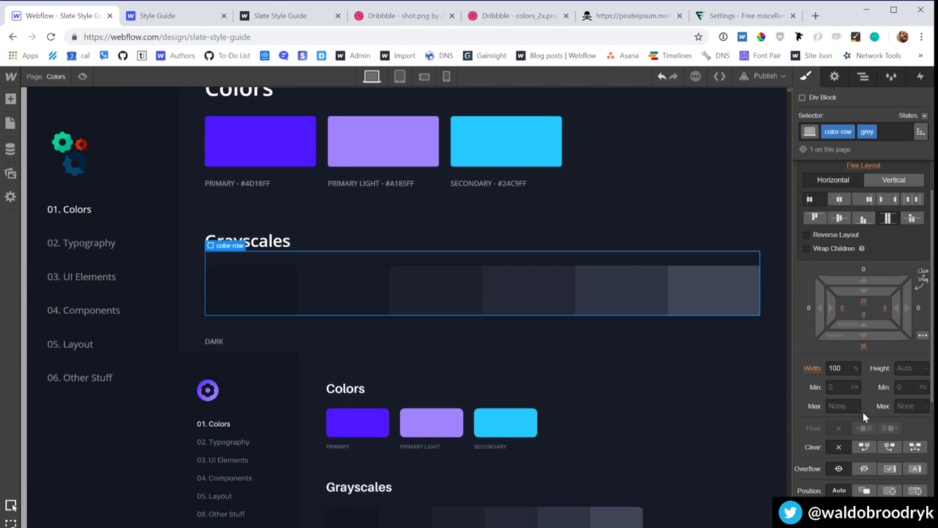
Step: Set the bottom margin of the grayscale color-row to 25
click(862, 348)
text(25)
key(Return)
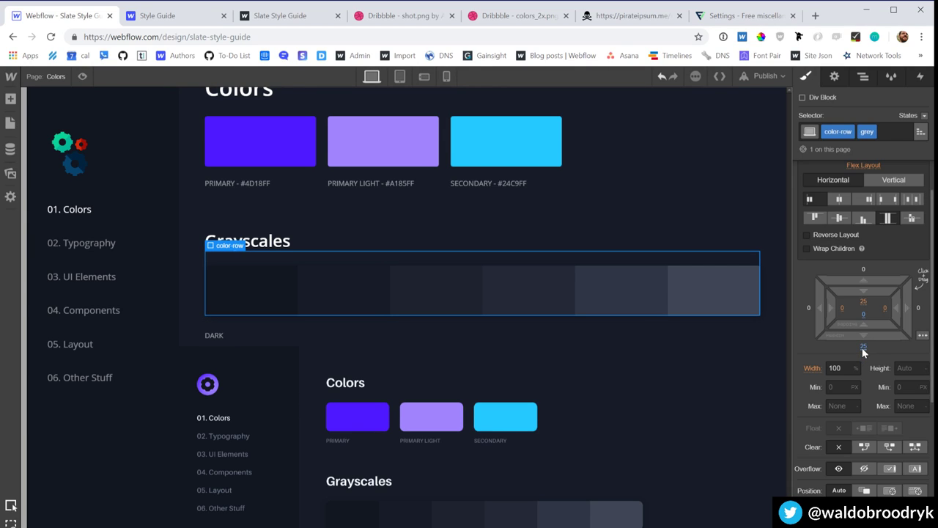
Step: Copy the whole grayscale color-row and paste it below the DARK caption
click(430, 321)
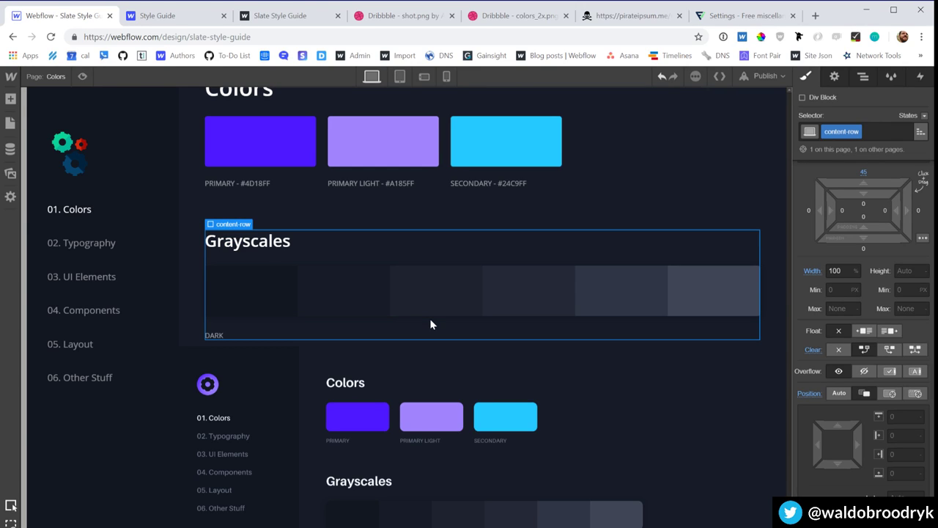
click(427, 317)
click(427, 318)
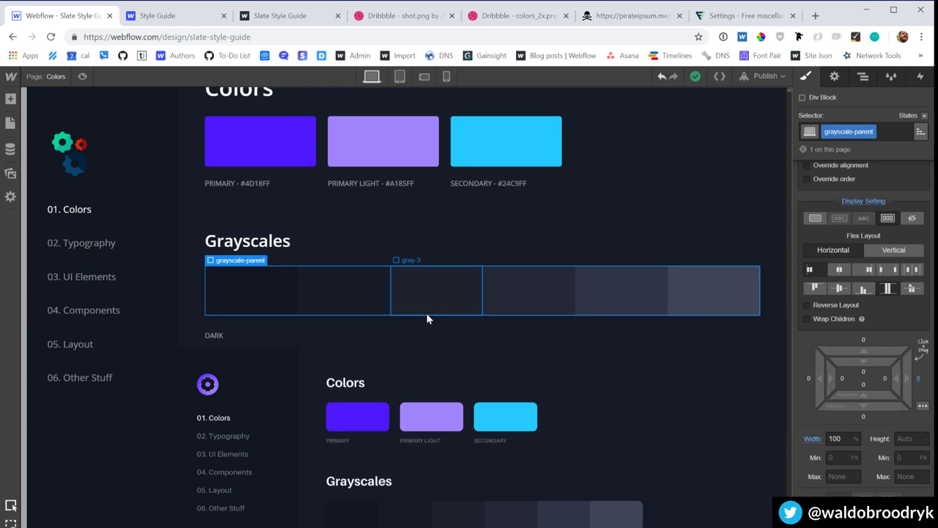
click(427, 317)
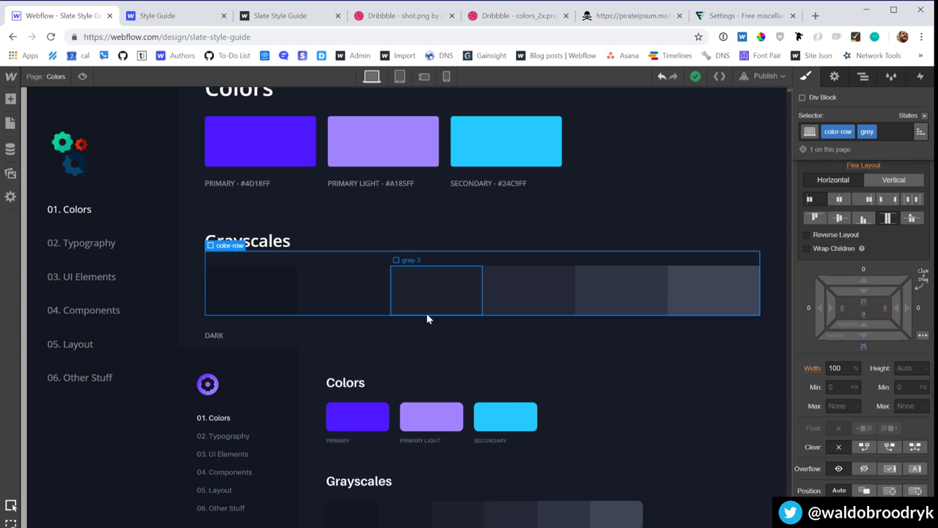
key(Down)
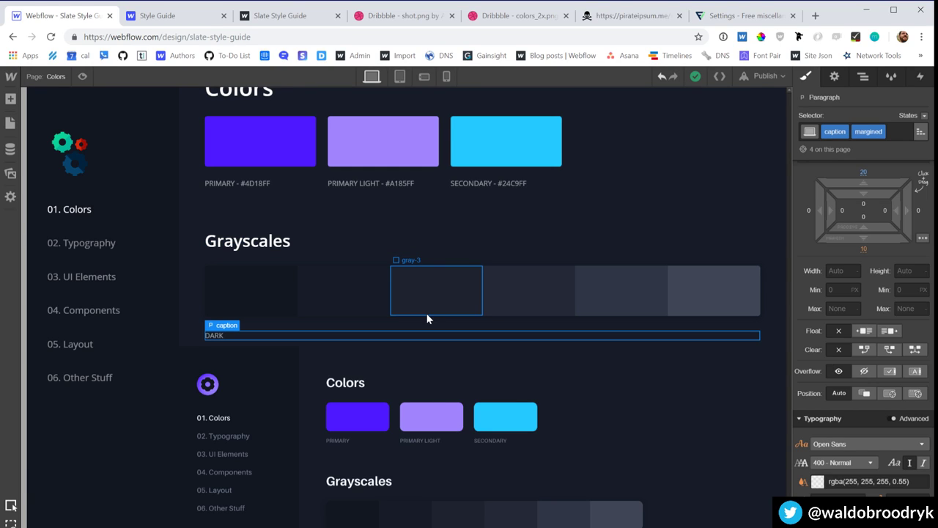
key(ctrl+v)
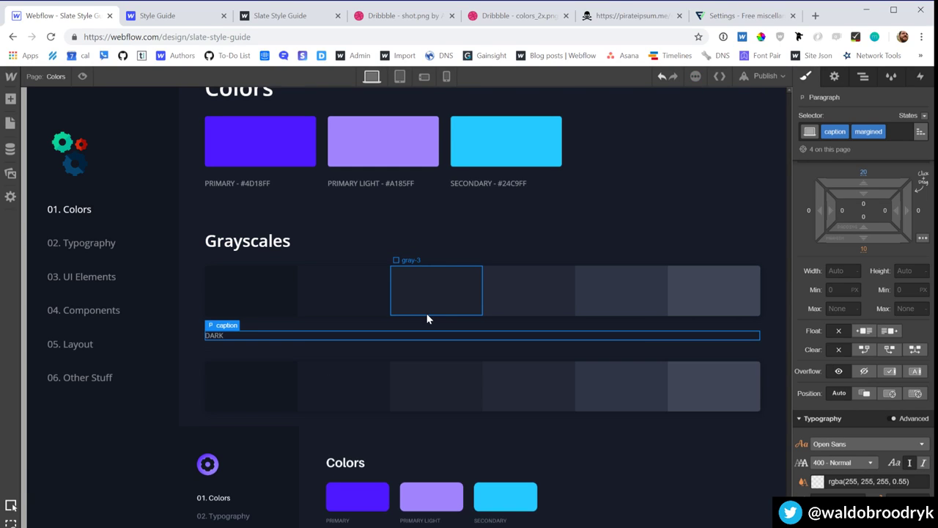
Step: Paste a copy of the DARK caption below the second swatch row and change its text to LIGHT
click(242, 333)
click(243, 334)
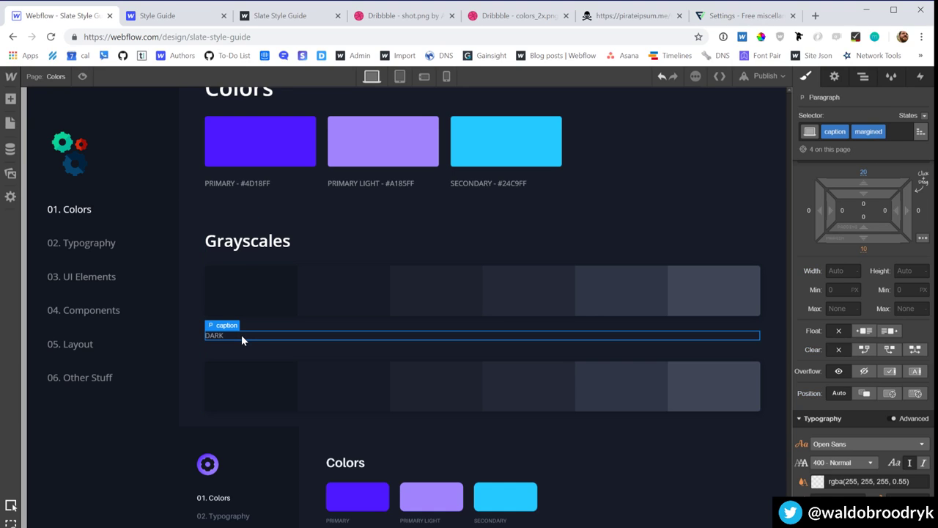
click(241, 334)
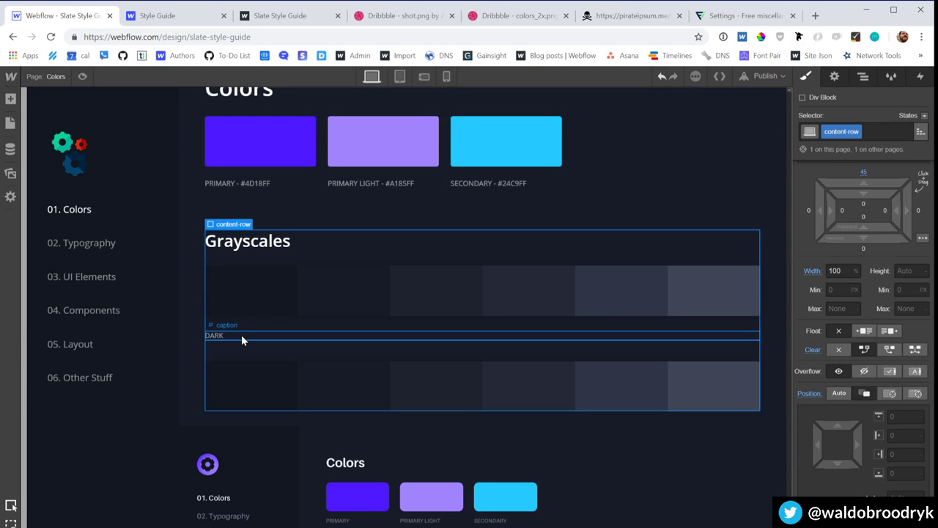
key(ctrl+v)
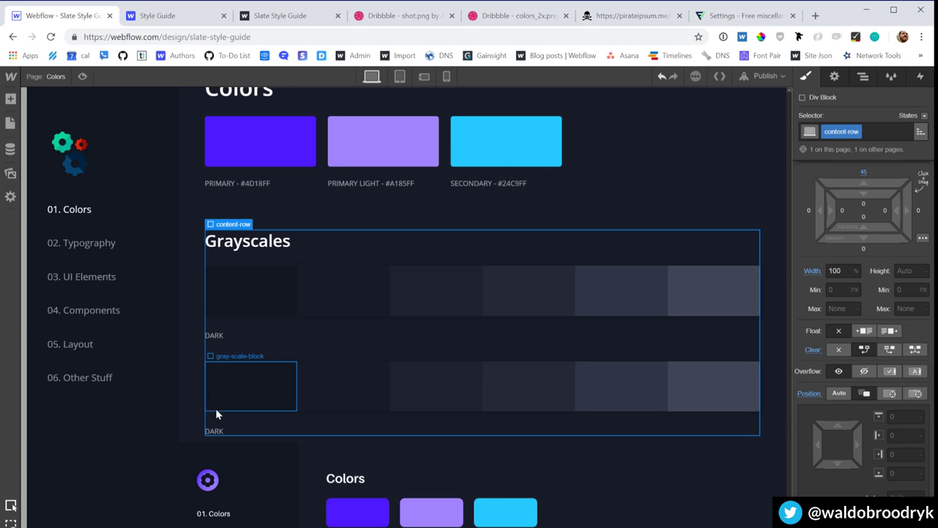
double_click(210, 432)
text(LIGHT)
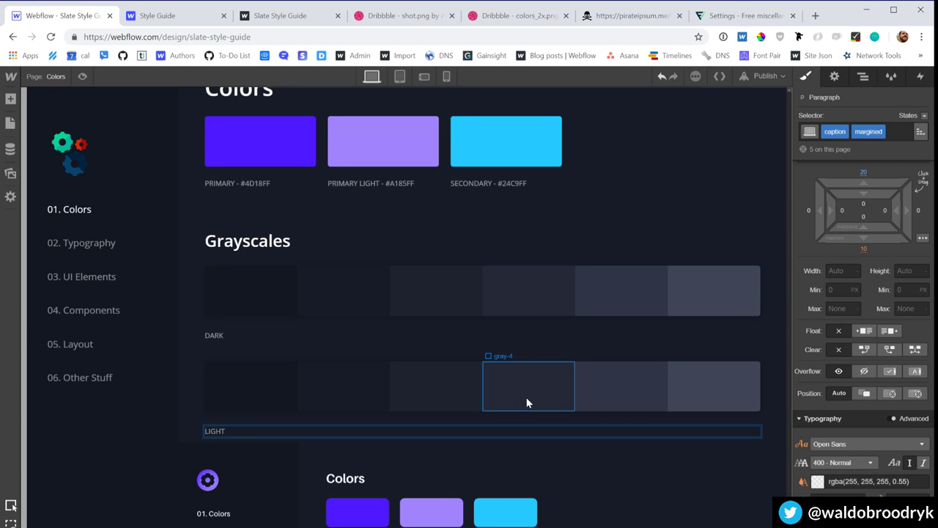
scroll(536, 418, down, 3)
scroll(535, 423, up, 1)
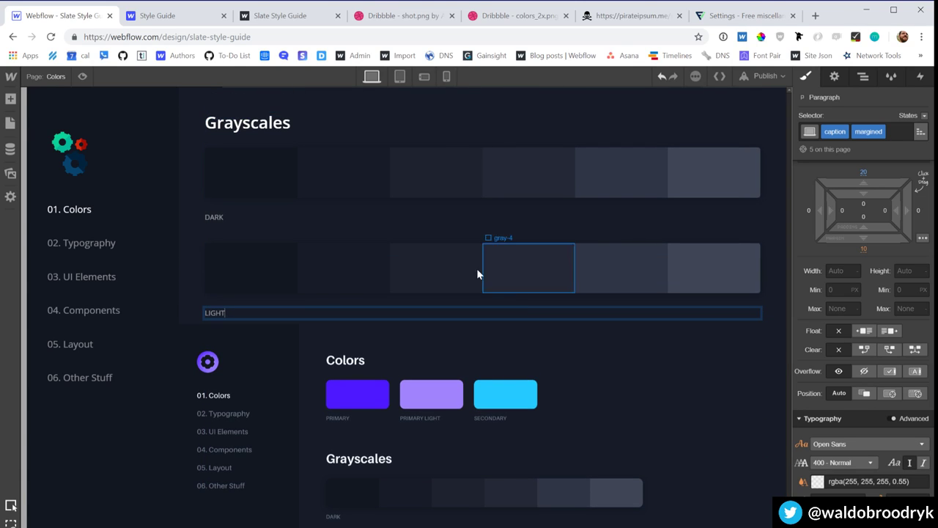
key(Escape)
Step: Delete the gray-4 and gray-5 blocks from the second swatch row
click(499, 264)
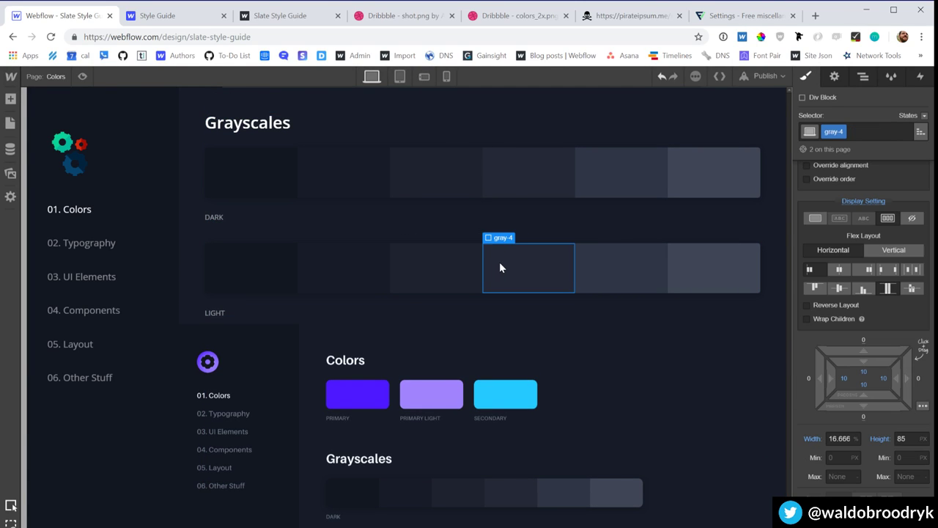
key(Delete)
key(Delete)
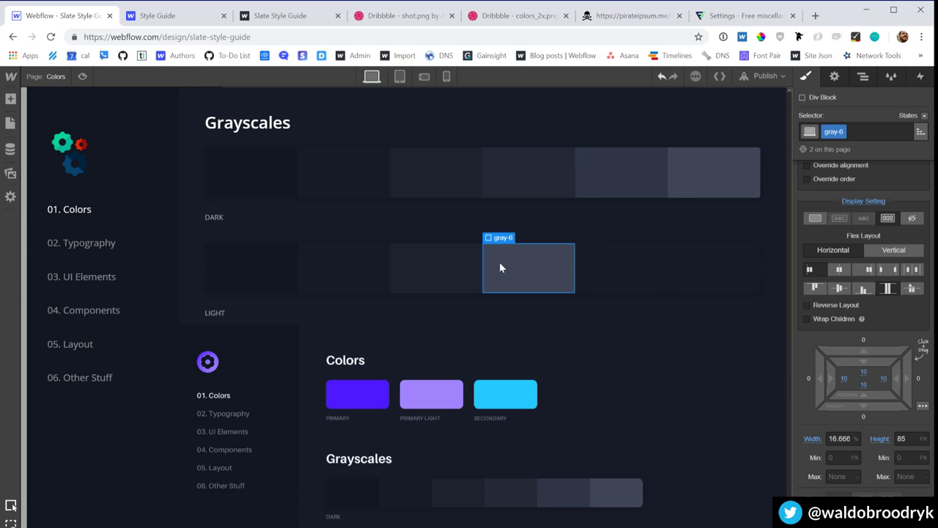
Step: Duplicate the class of the second row's first block as light-gray
click(285, 277)
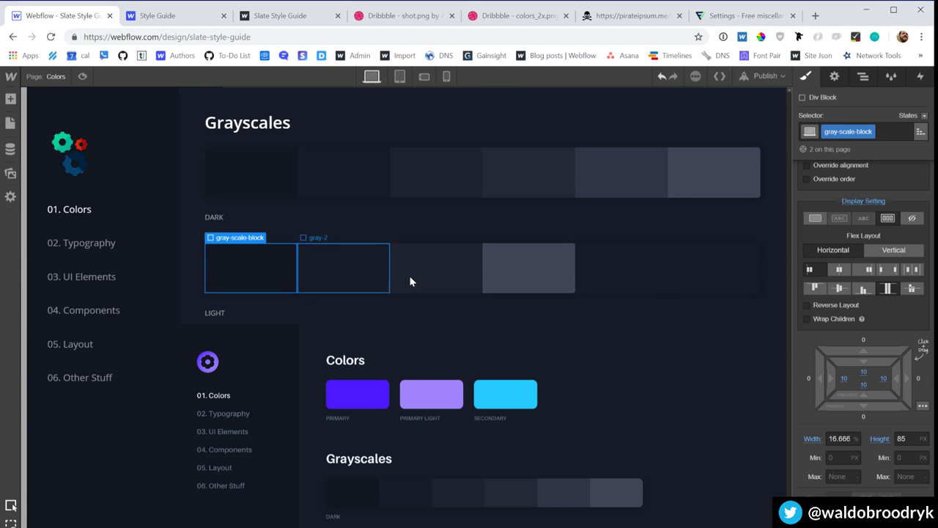
click(864, 131)
click(854, 166)
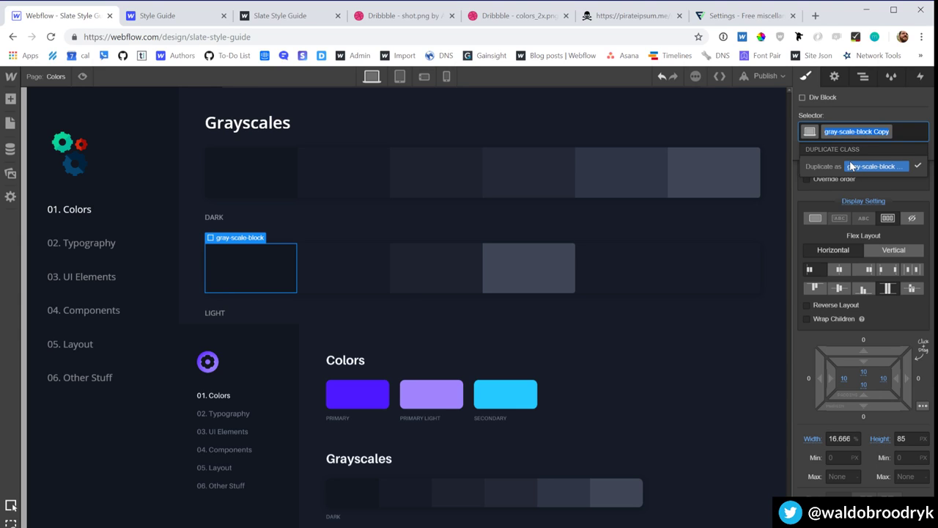
text(light-gray)
key(Return)
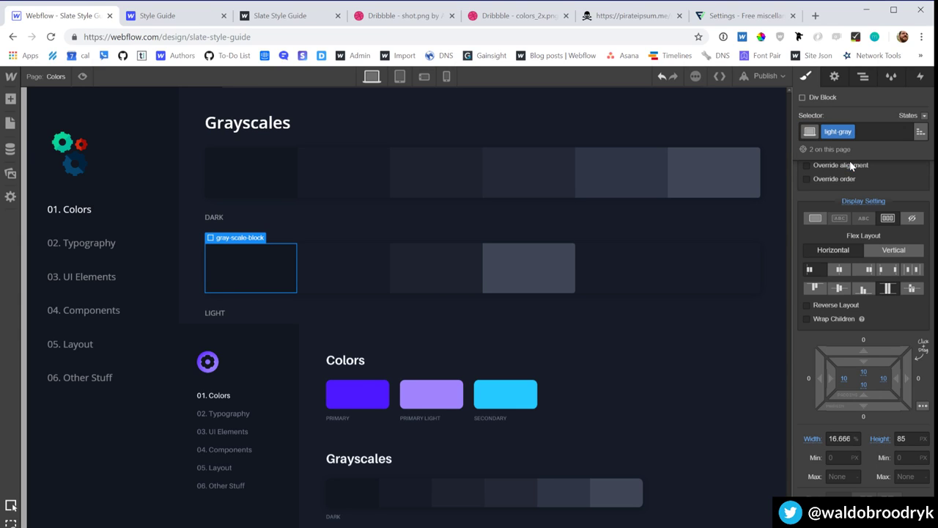
Step: Set the light-gray block's background color to #6c7486
scroll(821, 412, down, 3)
scroll(831, 456, down, 5)
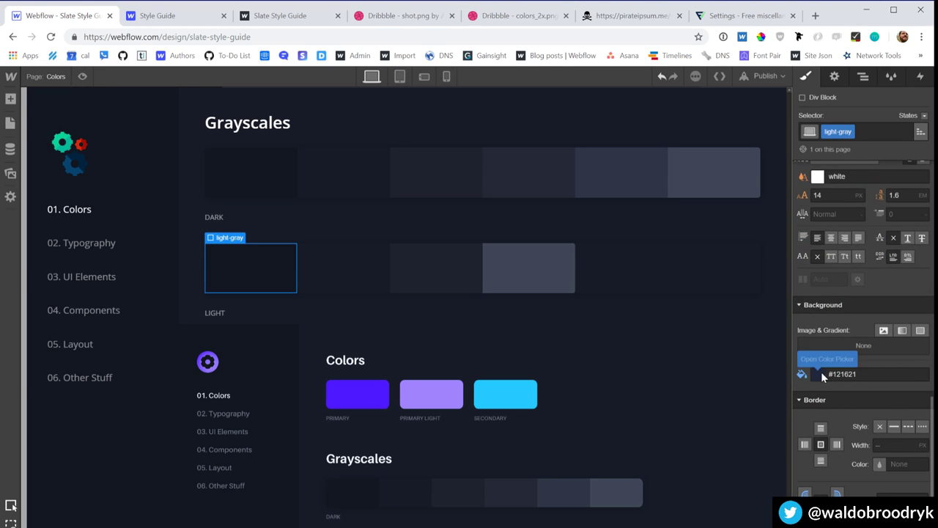
click(821, 374)
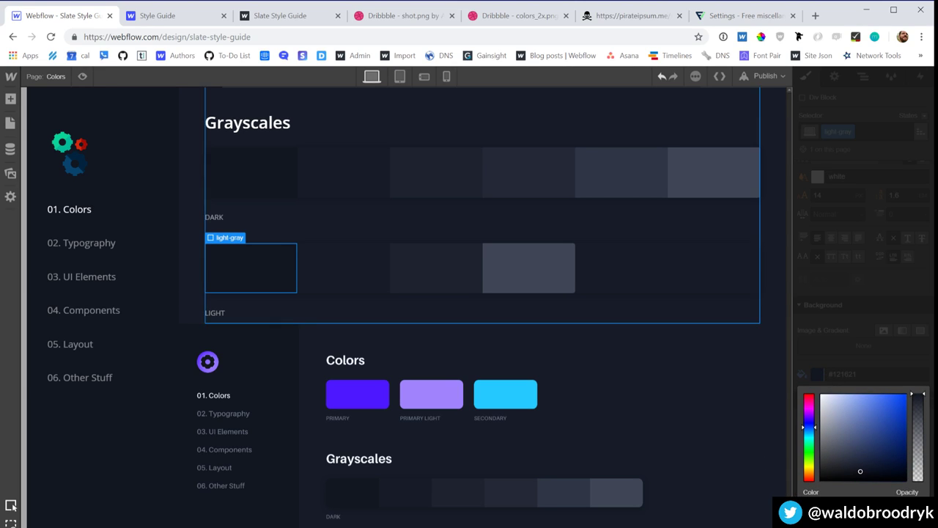
text(#6c7486)
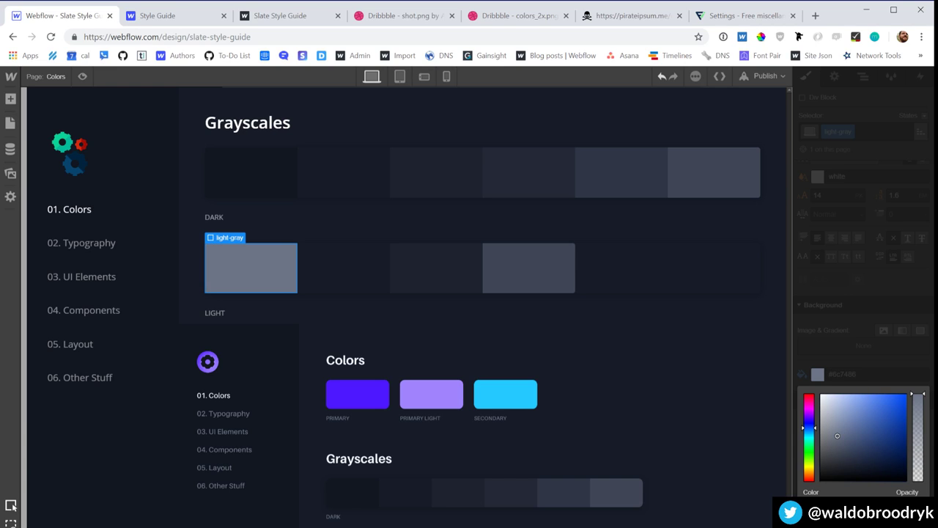
click(839, 346)
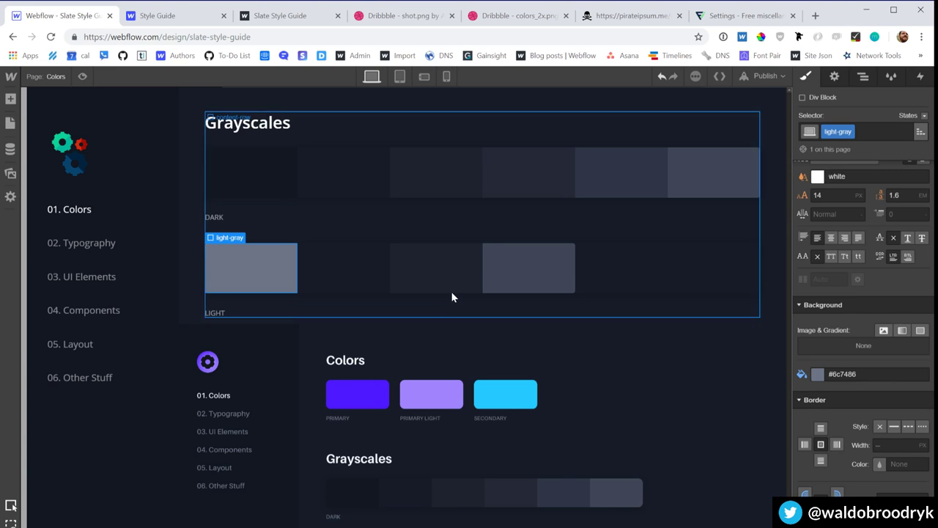
Step: Duplicate the class of the second row's gray-2 block as light-gray-2
click(379, 282)
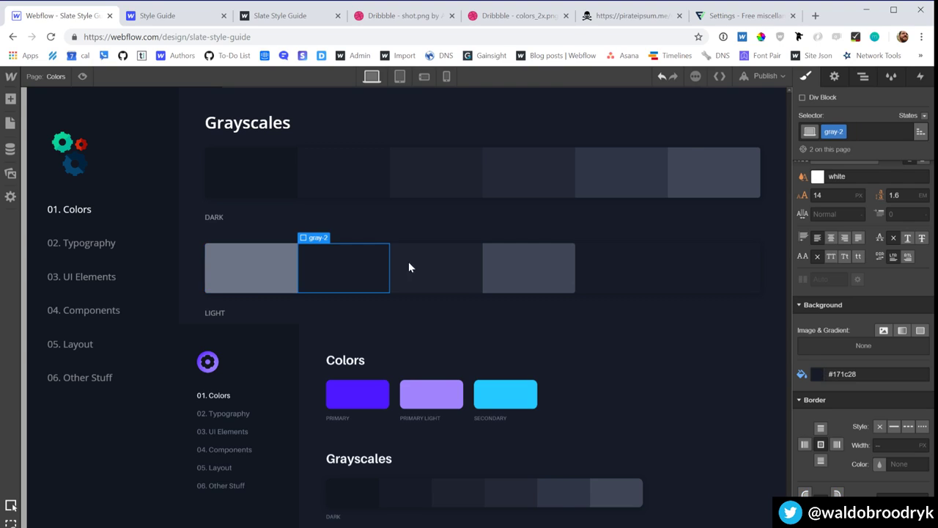
click(839, 132)
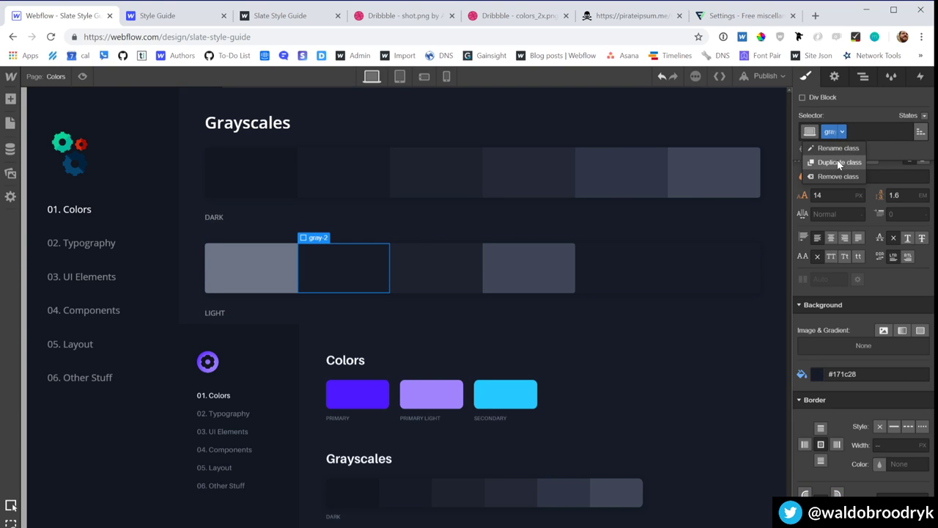
click(836, 157)
text(light)
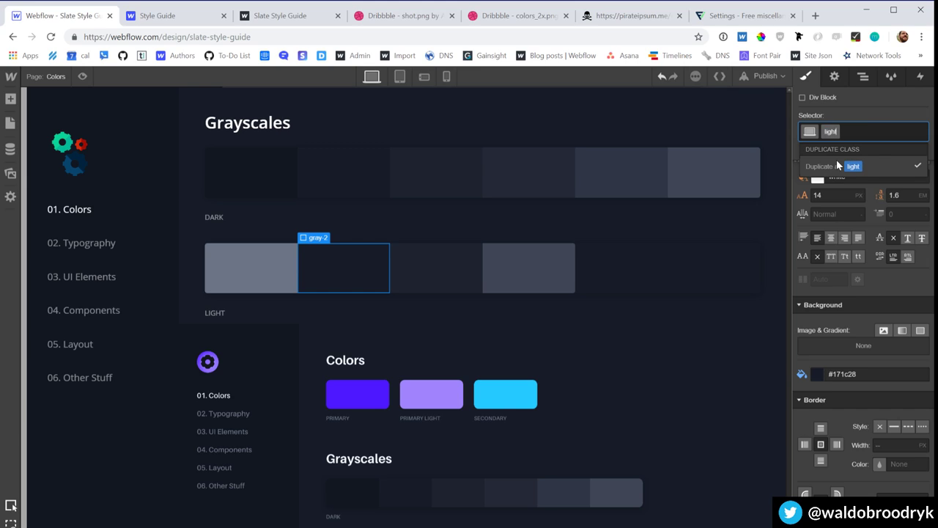
text(-gray-2)
key(Return)
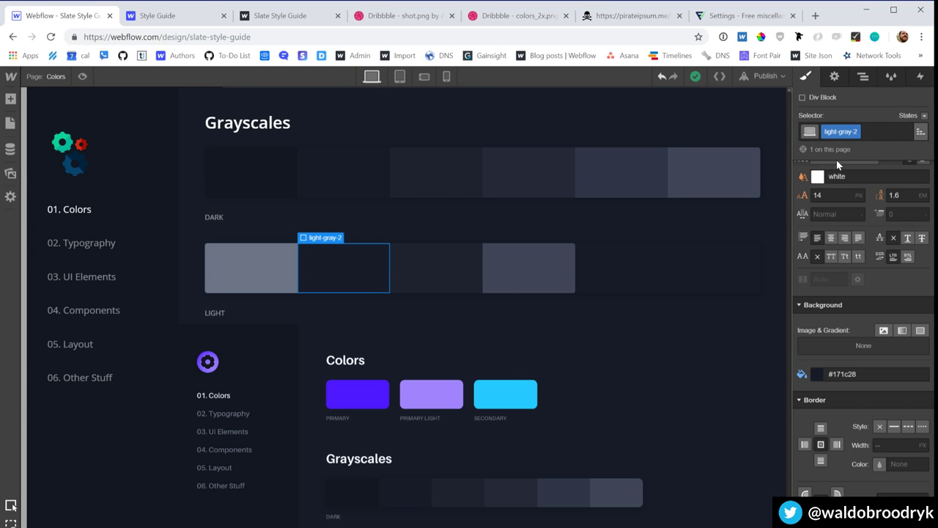
Step: Set the light-gray-2 block's background color by sampling the second LIGHT swatch in the reference image
click(821, 375)
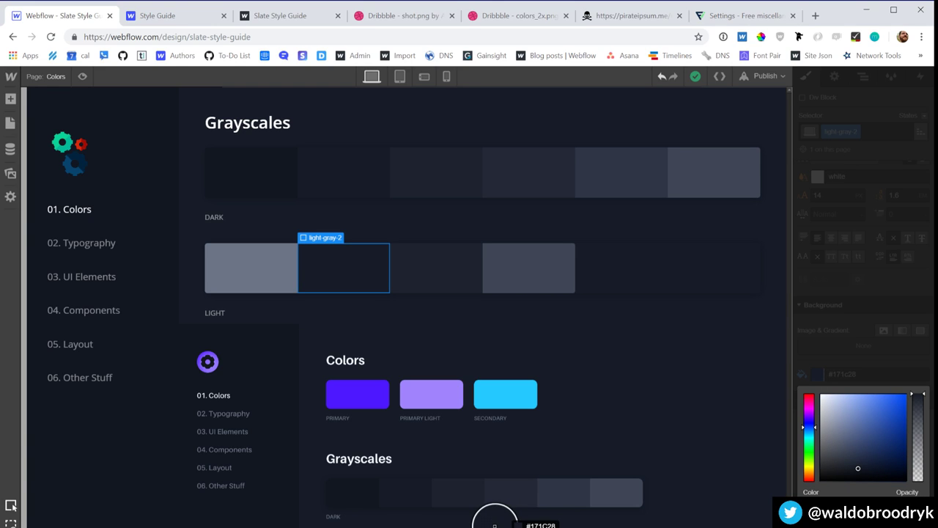
click(408, 522)
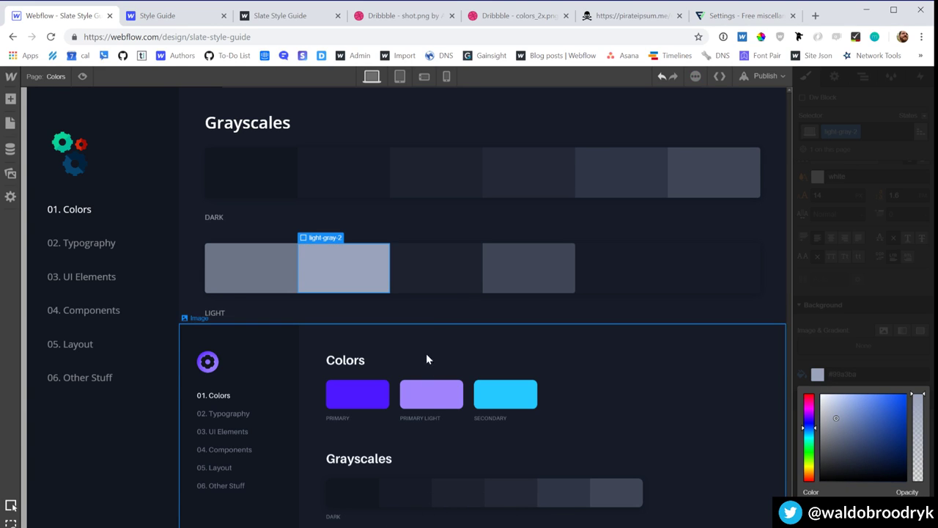
Step: Duplicate the gray-3 class of the LIGHT row's third block as light-gray-3 and sample its pale blue background from the reference image
click(441, 280)
click(851, 135)
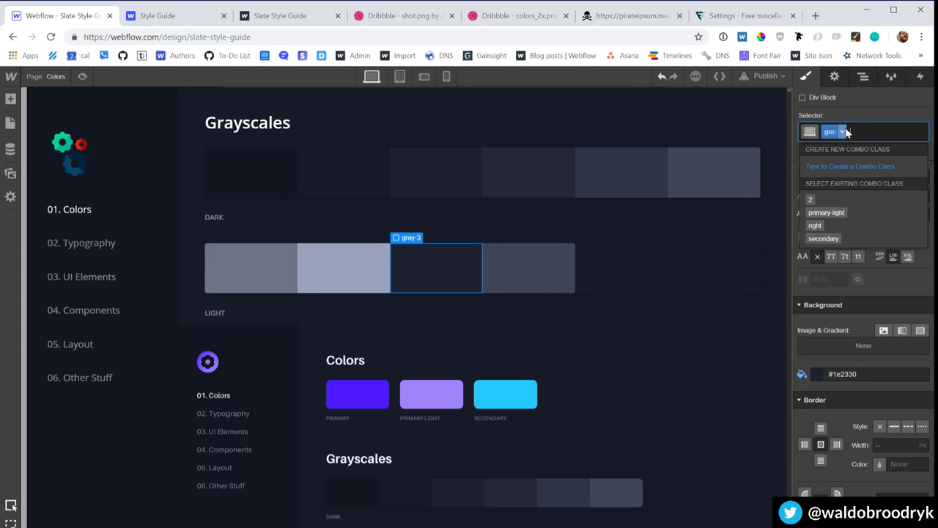
click(842, 132)
click(832, 163)
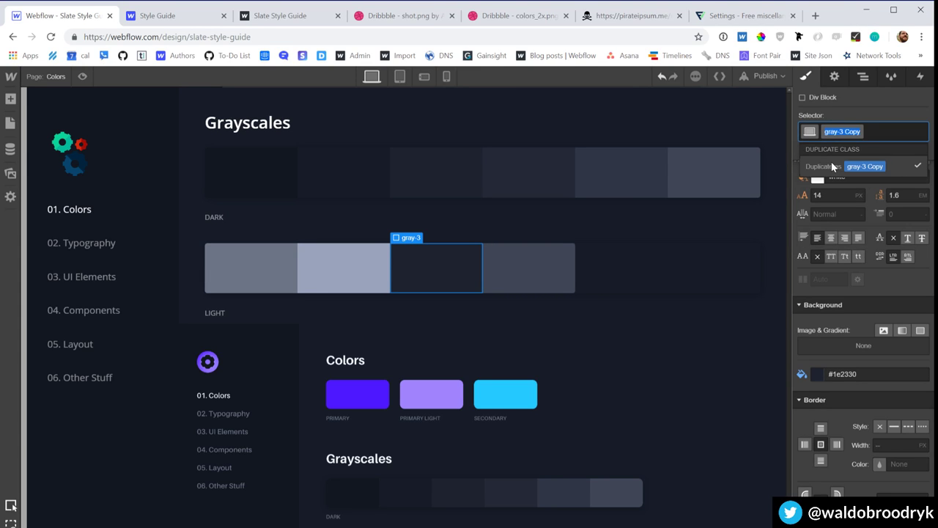
text(light-gray-3)
key(Return)
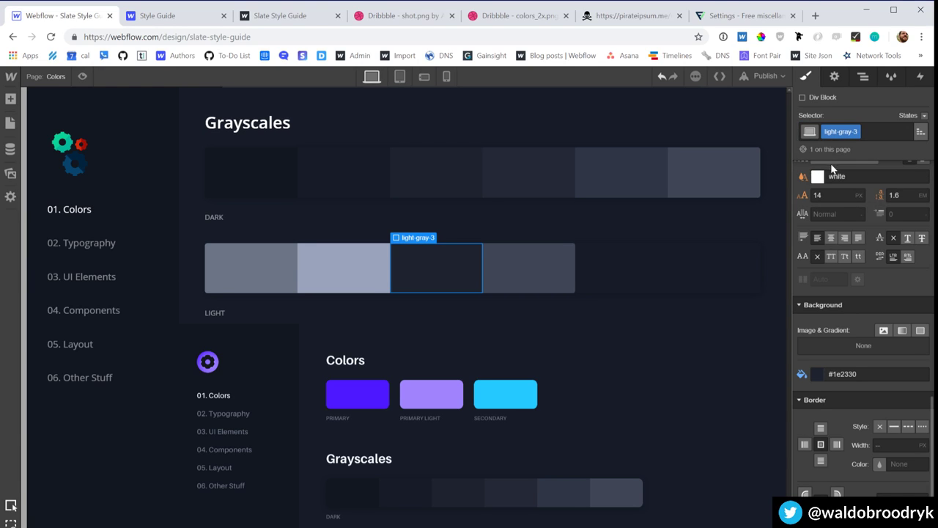
click(817, 373)
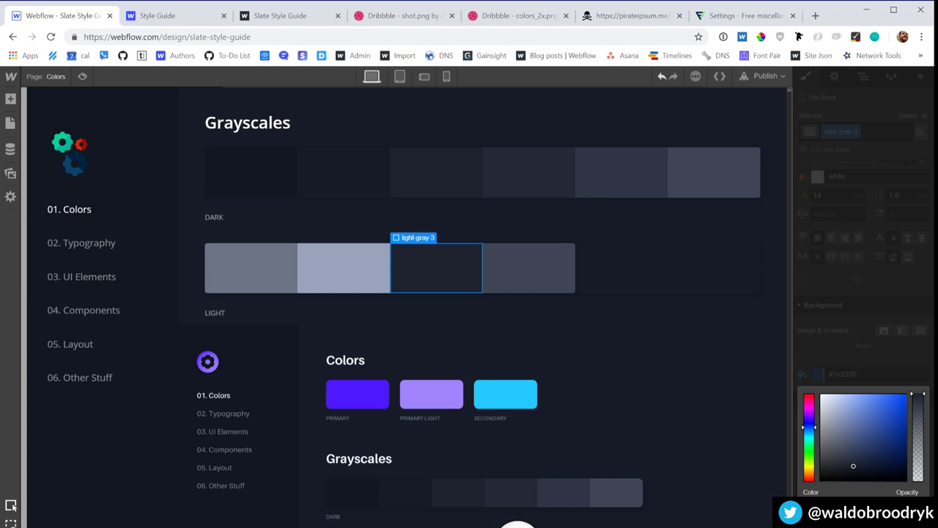
key(ctrl+v)
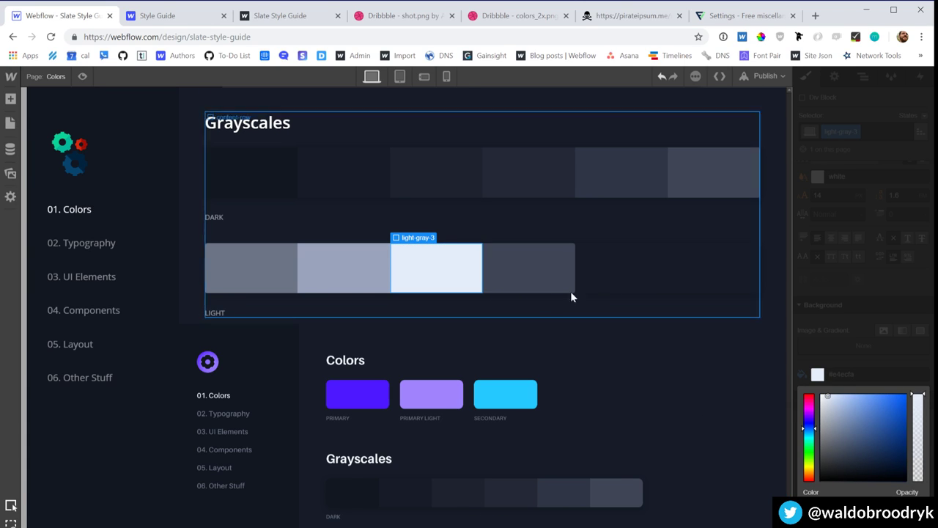
Step: Duplicate the gray-6 class of the LIGHT row's last block as light-gray-4 and set its background to white sampled from the reference image
click(516, 264)
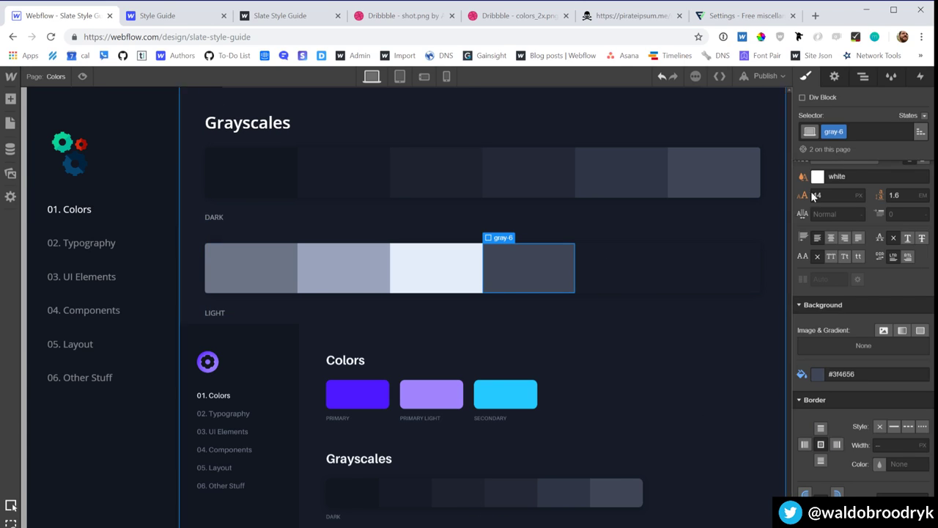
click(842, 131)
click(834, 162)
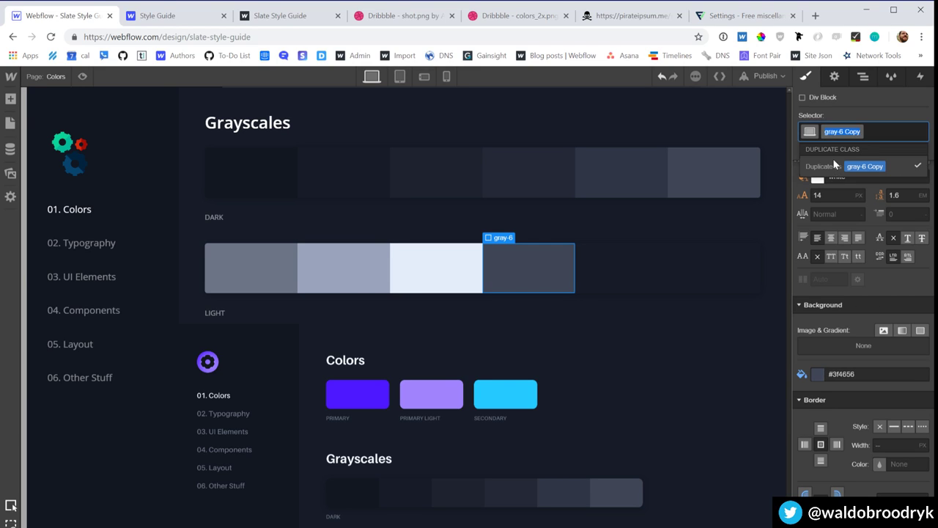
text(light-gr)
text(ay-4)
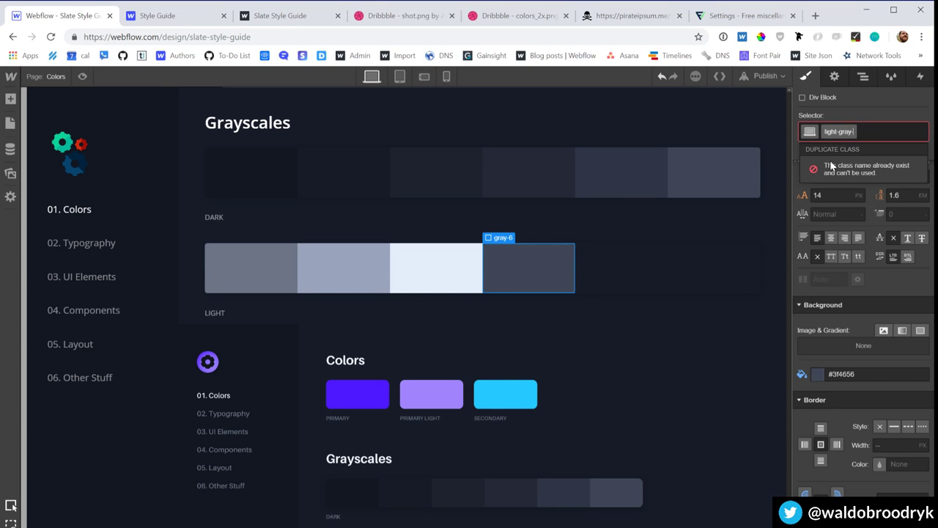
key(Return)
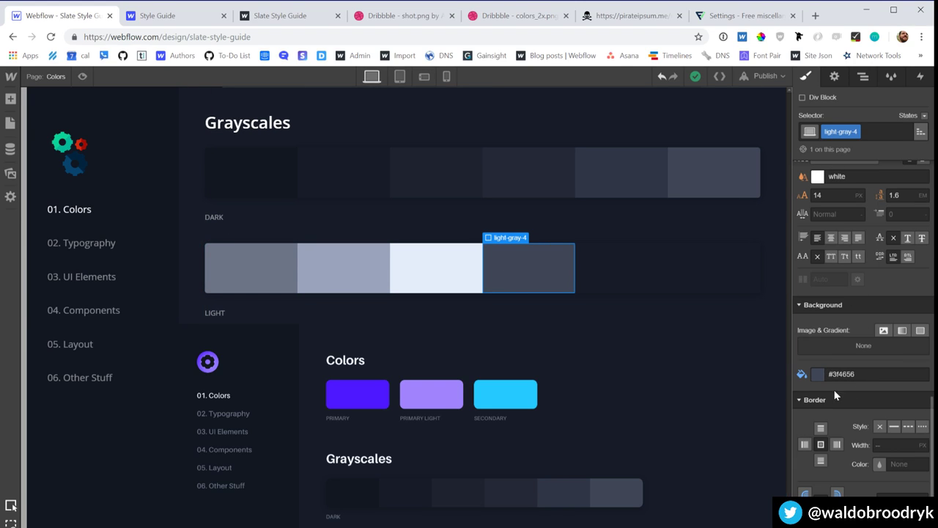
click(818, 375)
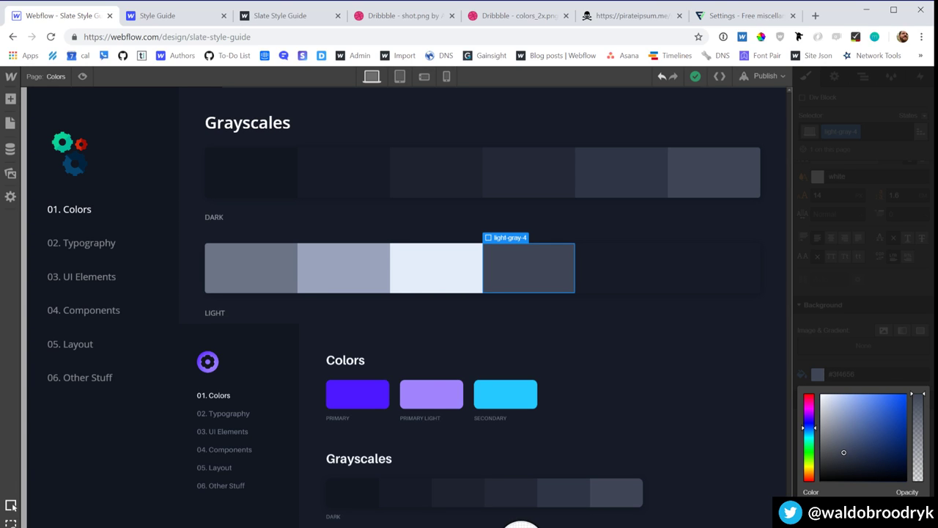
click(520, 525)
click(570, 362)
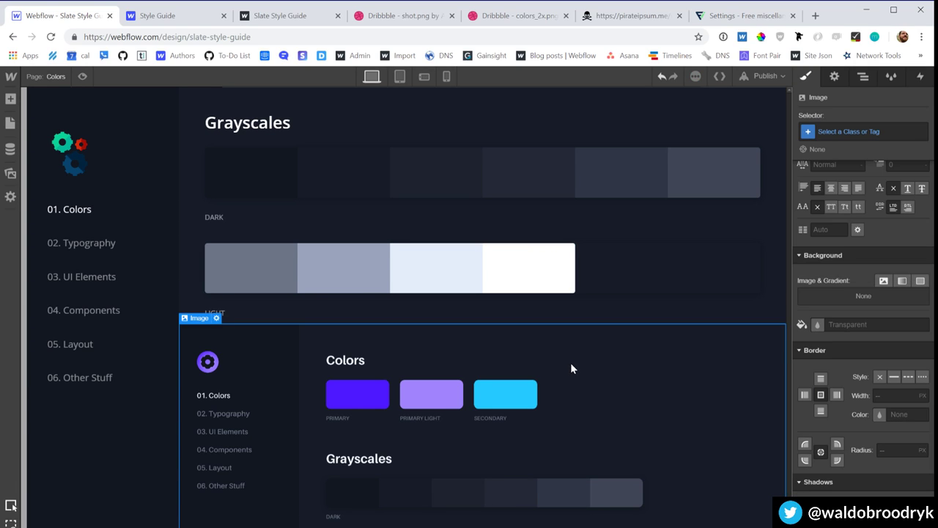
Step: Duplicate the whole Grayscales content row directly below the original
scroll(570, 362, down, 3)
scroll(571, 366, up, 3)
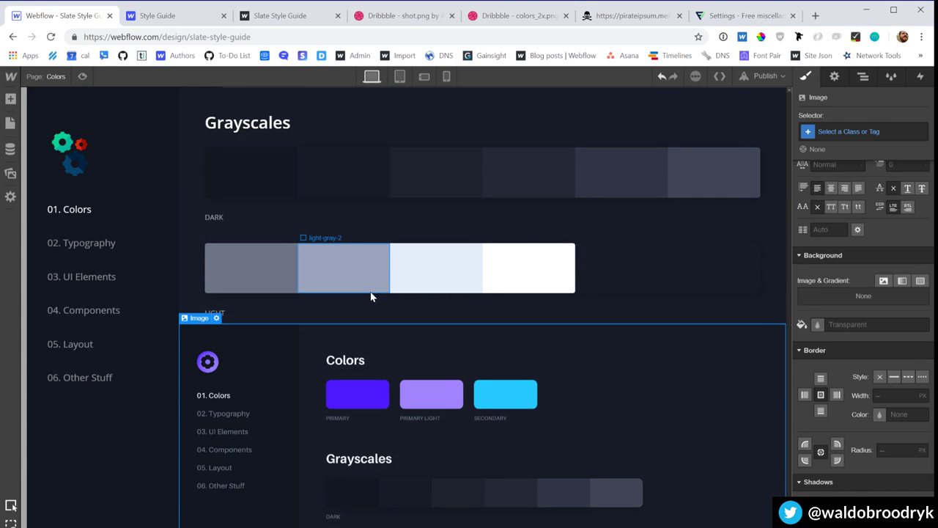
click(368, 304)
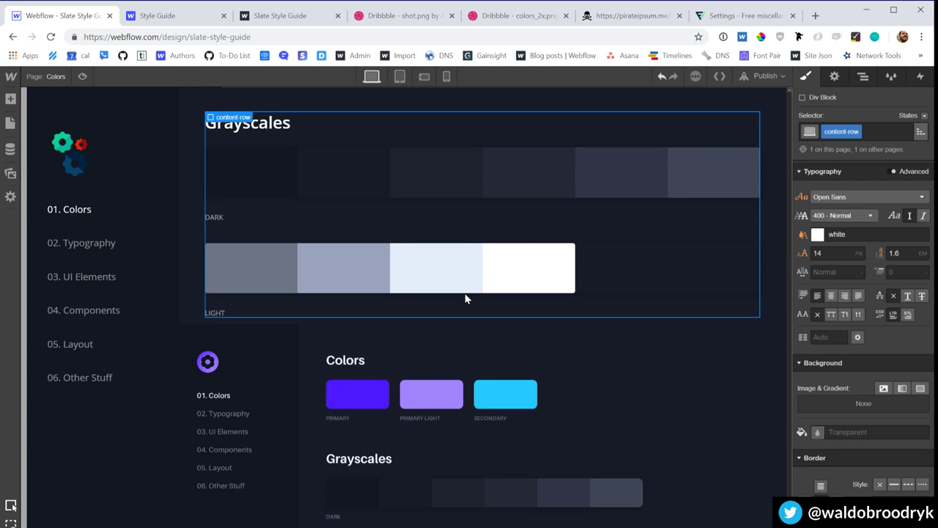
scroll(465, 297, down, 3)
scroll(465, 298, up, 3)
scroll(464, 298, up, 2)
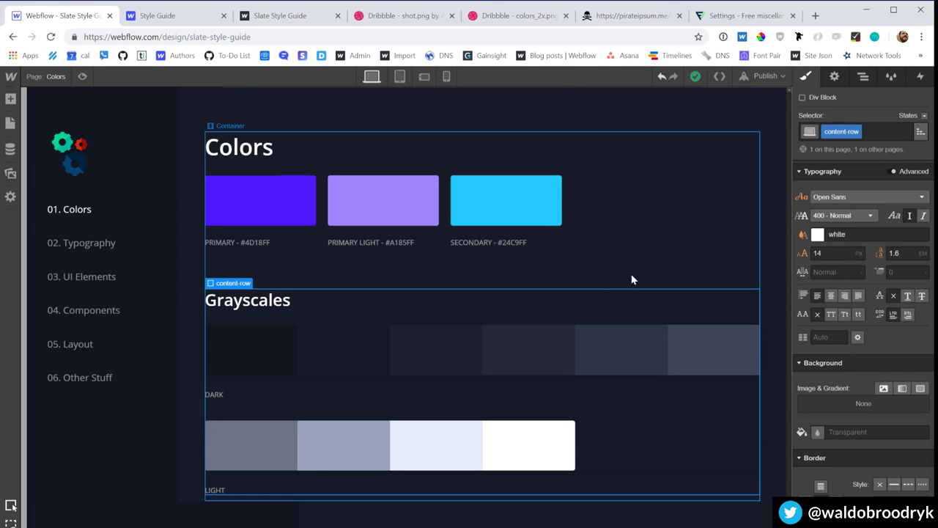
click(635, 257)
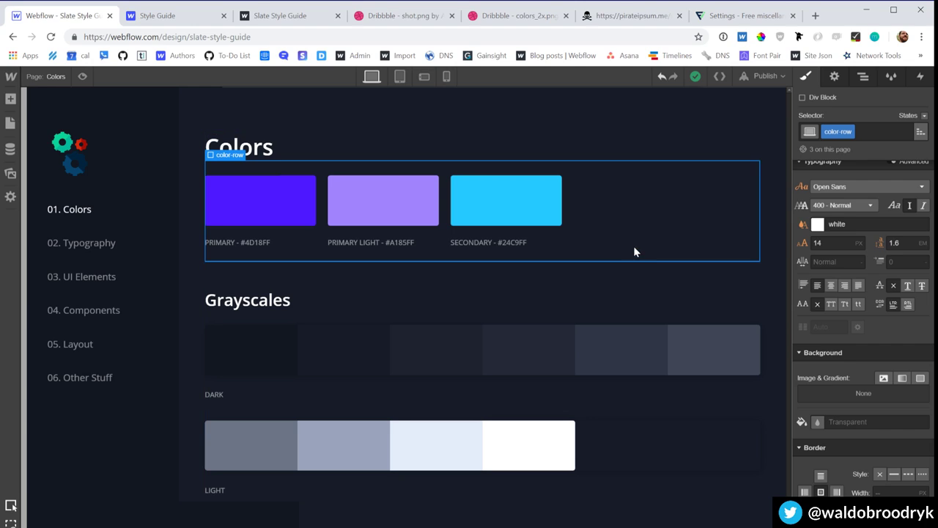
key(Up)
key(Up)
key(Down)
key(Down)
click(633, 258)
key(Down)
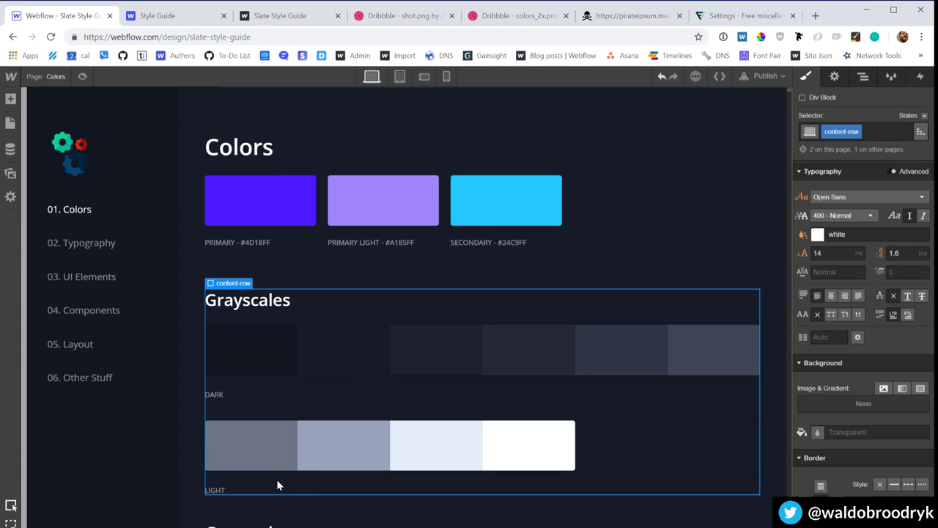
Step: Change the duplicated content row's heading to Gradients
key(Down)
key(Return)
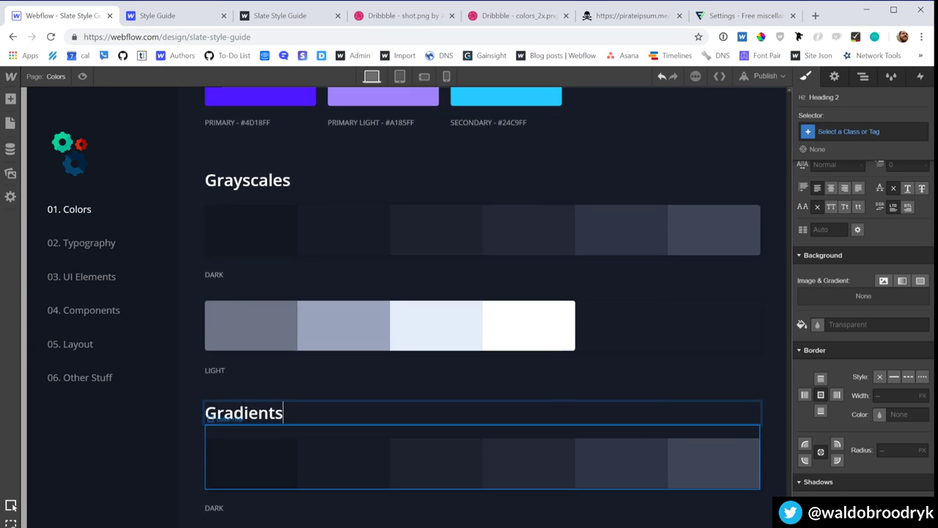
key(Escape)
Step: Copy the three-swatch color row from the Colors section and paste it below the Gradients heading
click(288, 354)
scroll(359, 414, down, 5)
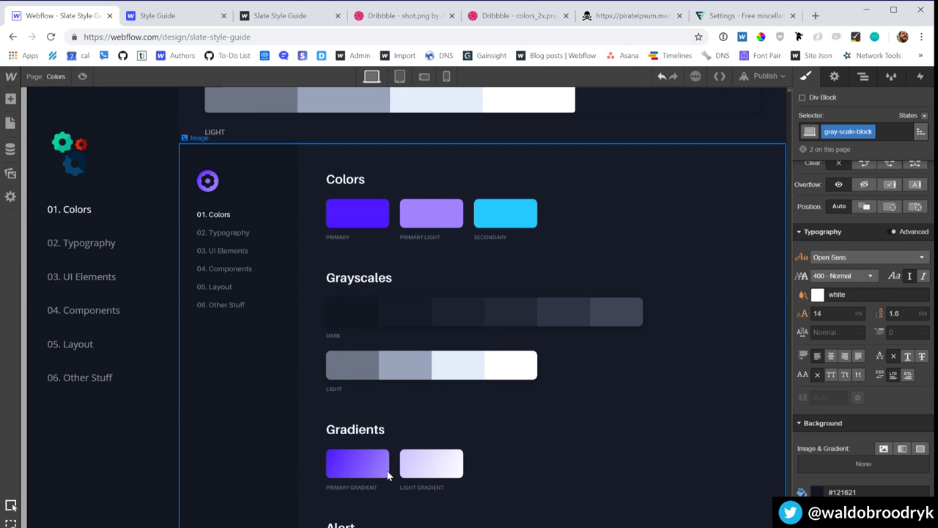
scroll(431, 472, up, 2)
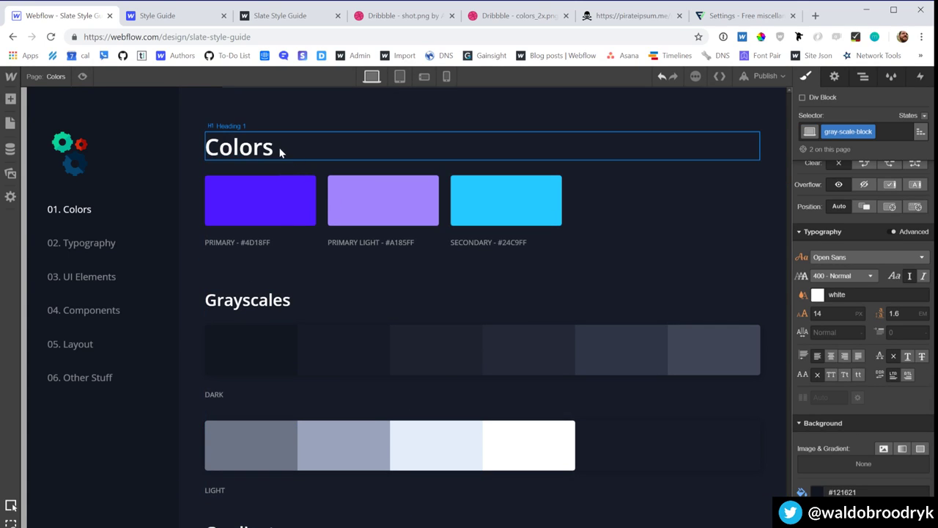
click(322, 258)
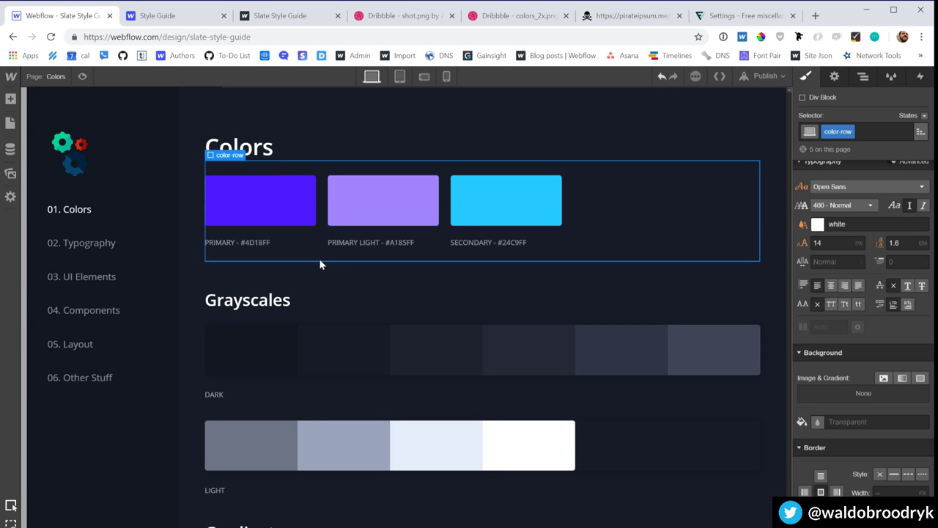
scroll(320, 264, down, 4)
click(261, 237)
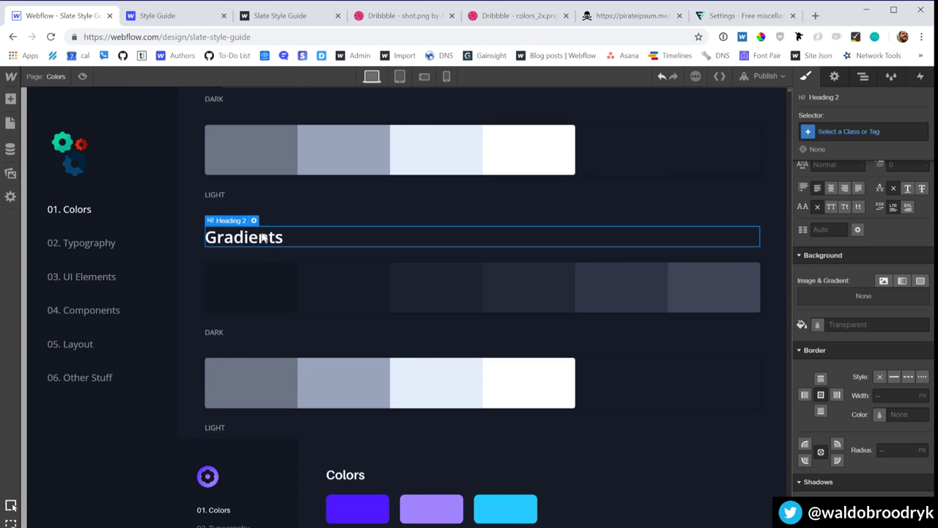
key(ctrl+v)
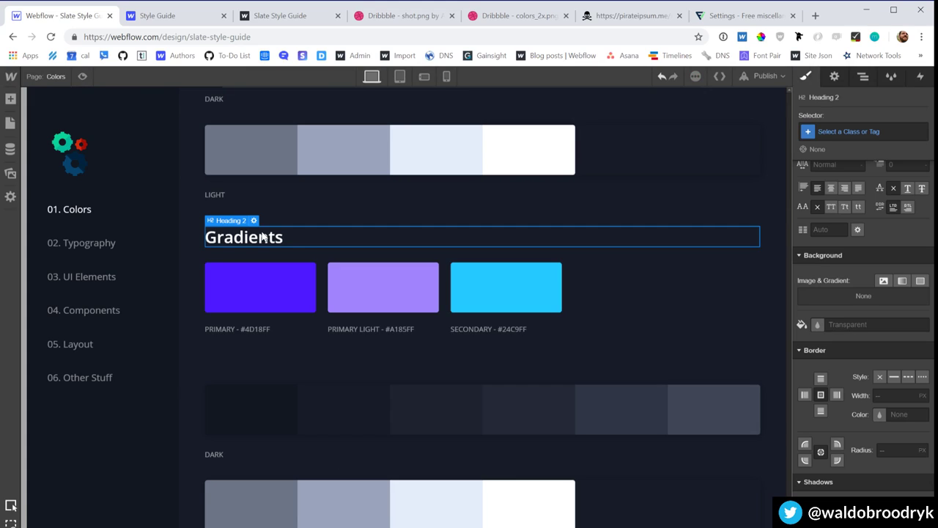
Step: Delete the leftover dark and light gray swatch rows and their captions from the Gradients section
click(261, 389)
click(269, 377)
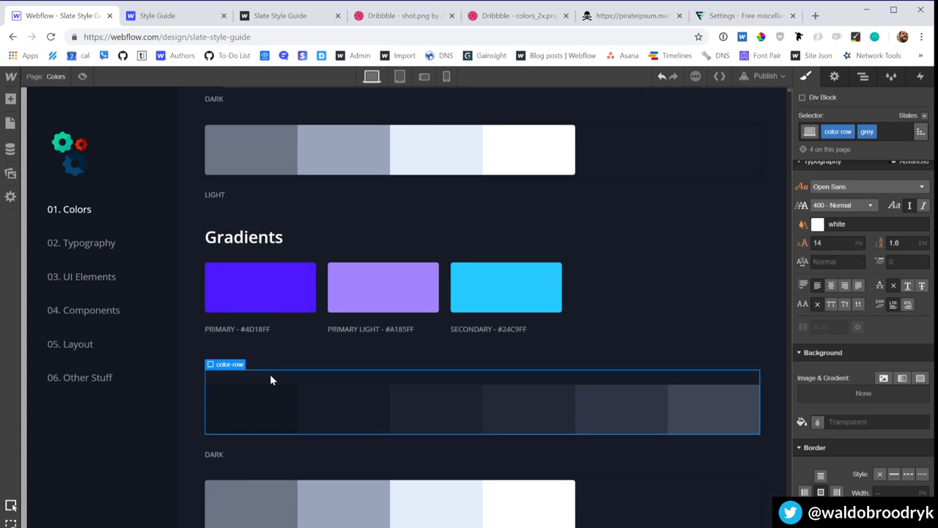
key(Delete)
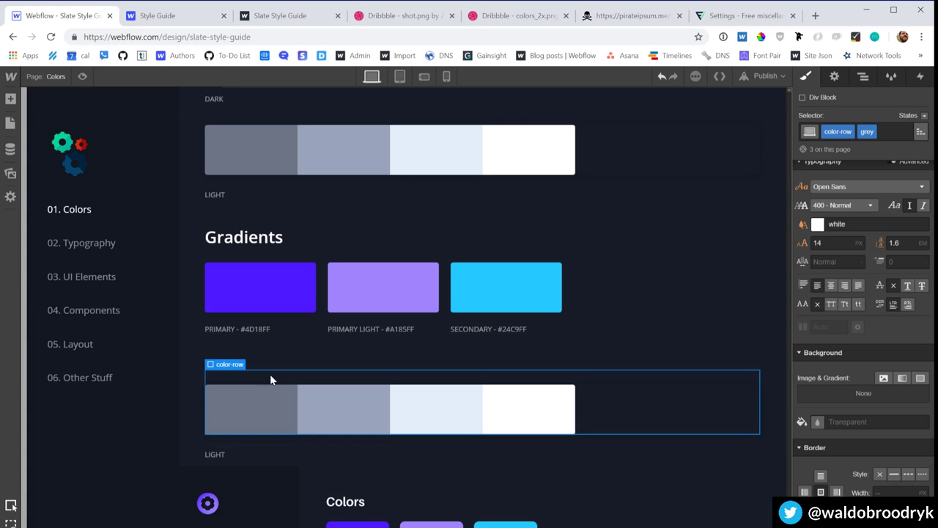
key(Delete)
key(Delete)
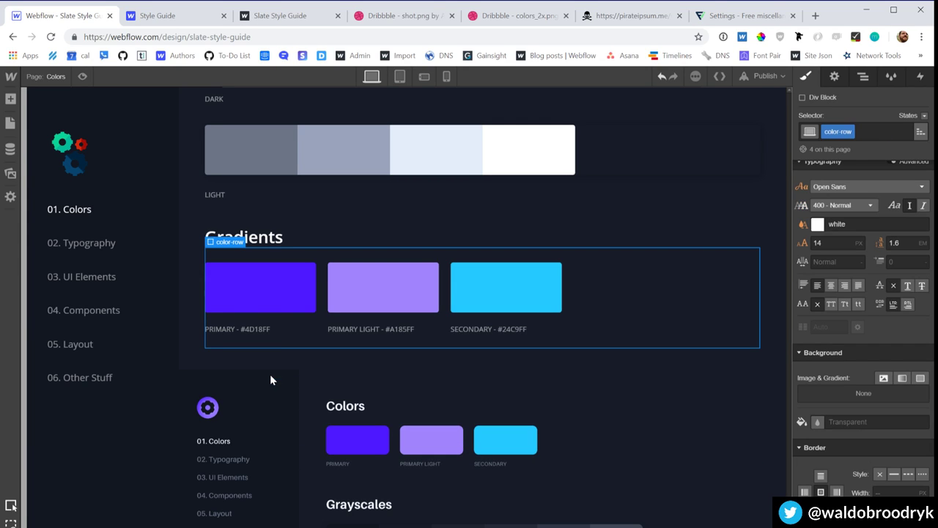
Step: Change the first gradient swatch's caption to PRIMARY GRADIENT, with #4D18FF on a second line and no hyphen
click(227, 288)
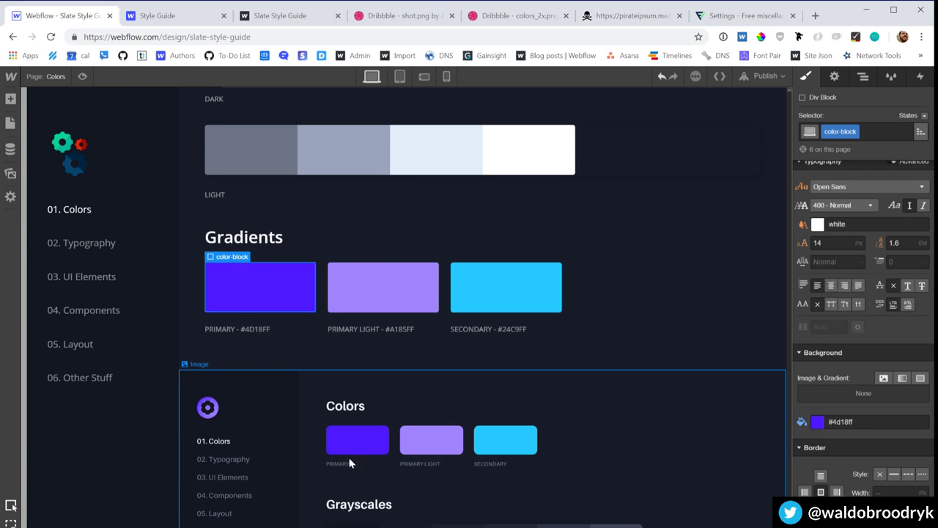
scroll(349, 458, down, 3)
scroll(351, 458, up, 3)
double_click(239, 328)
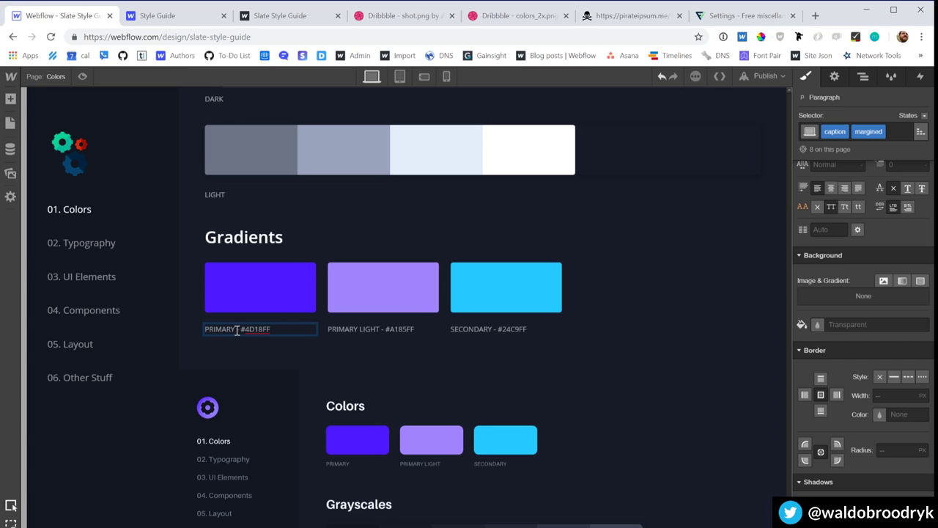
click(236, 329)
text(GRADIENT)
key(Delete)
key(Delete)
key(shift+Return)
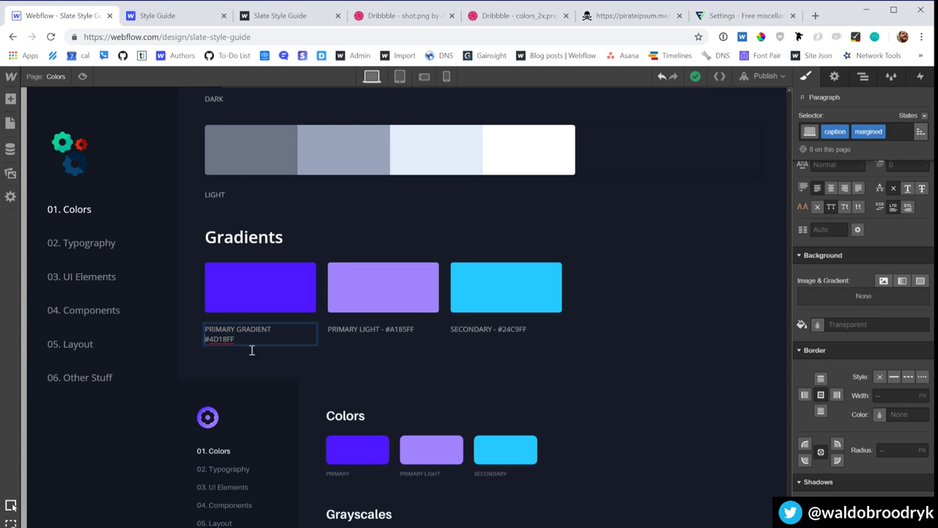
Step: Duplicate the color-block class of the first swatch under Gradients as gradient-1
scroll(349, 398, down, 3)
scroll(350, 386, down, 2)
scroll(350, 384, up, 4)
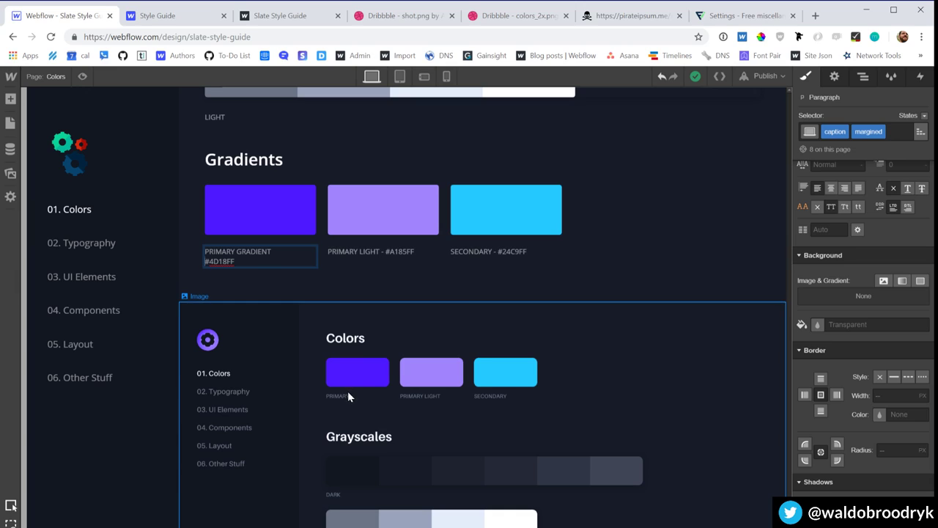
click(270, 217)
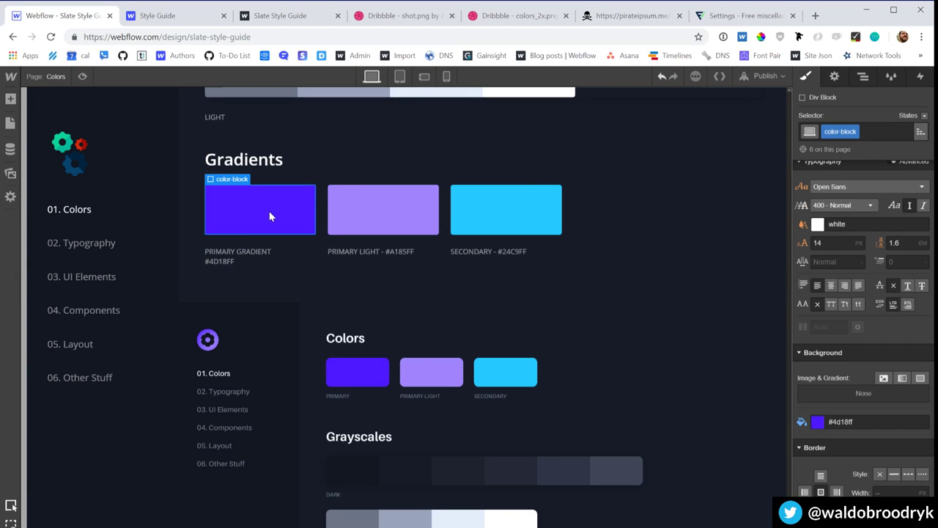
click(855, 132)
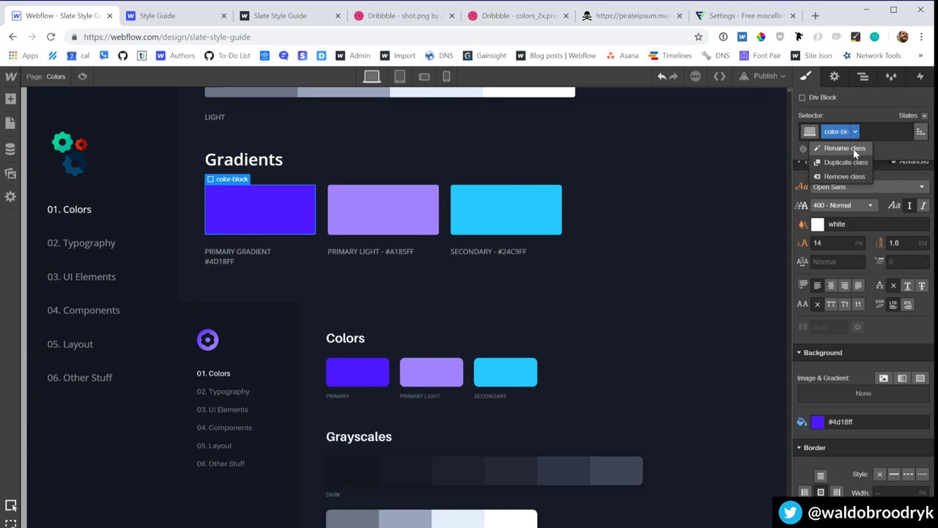
click(848, 161)
text(grad)
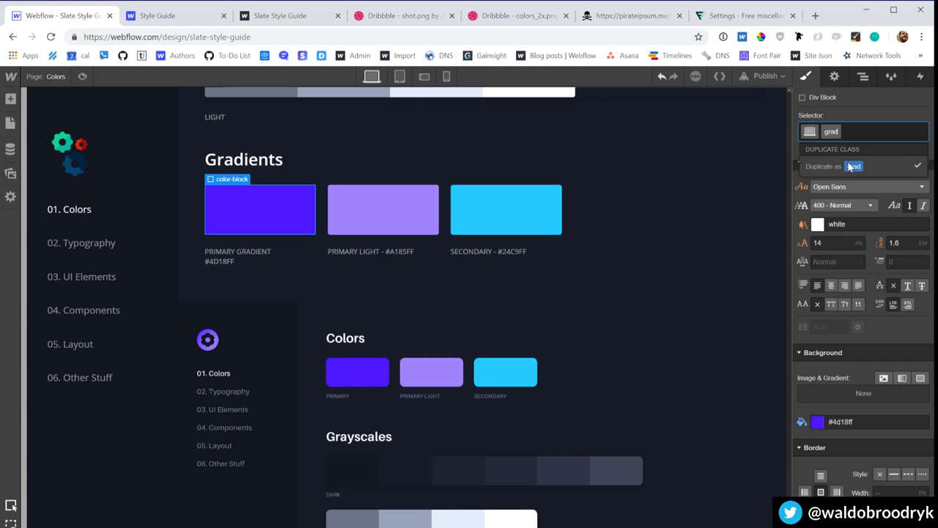
text(ient-1)
key(Return)
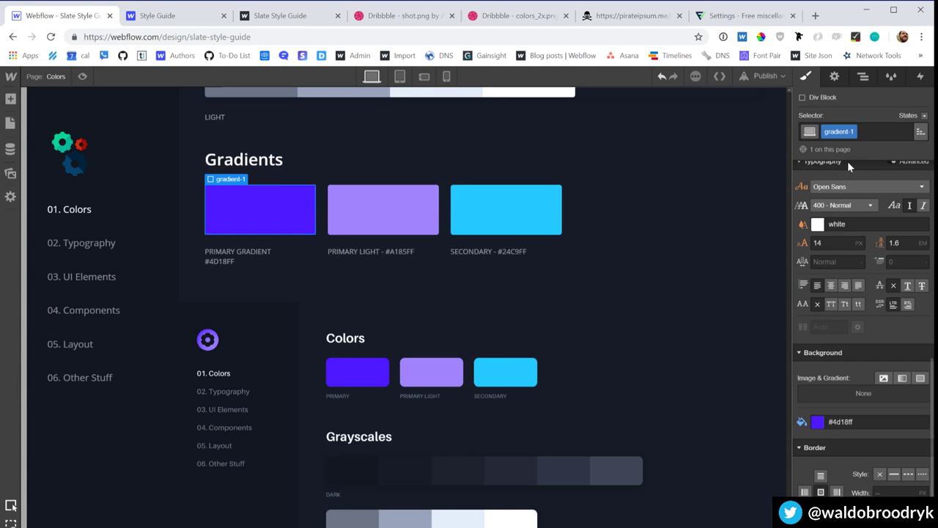
Step: Remove the solid background color of gradient-1 and give it a linear background gradient at 135 degrees
click(817, 422)
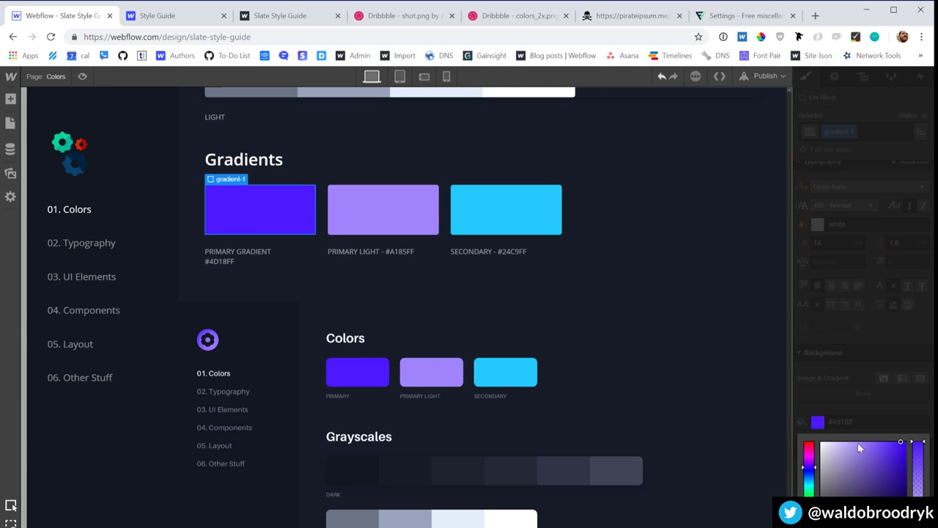
click(817, 422)
click(801, 420)
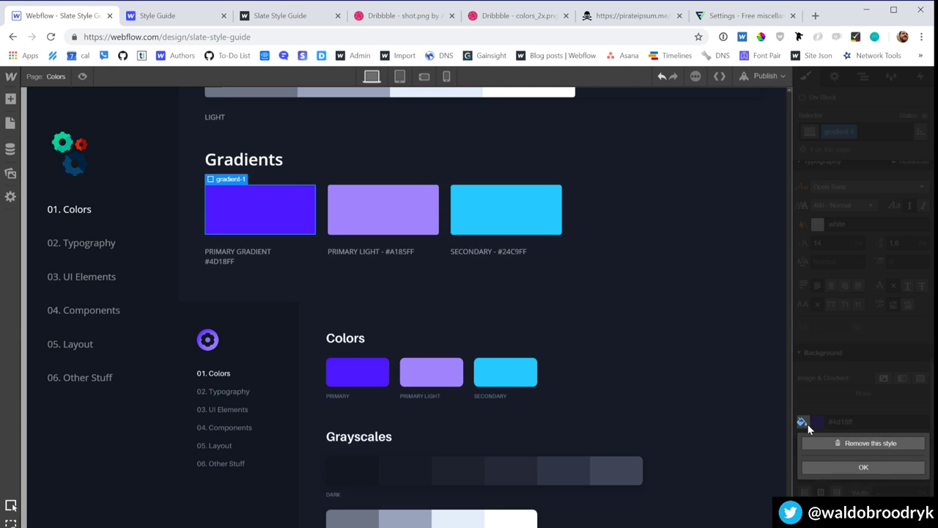
click(826, 443)
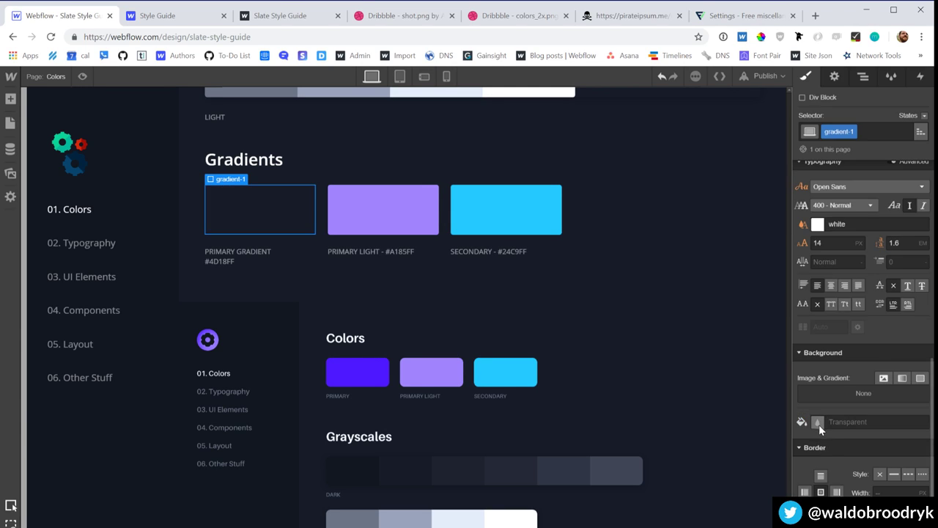
click(902, 376)
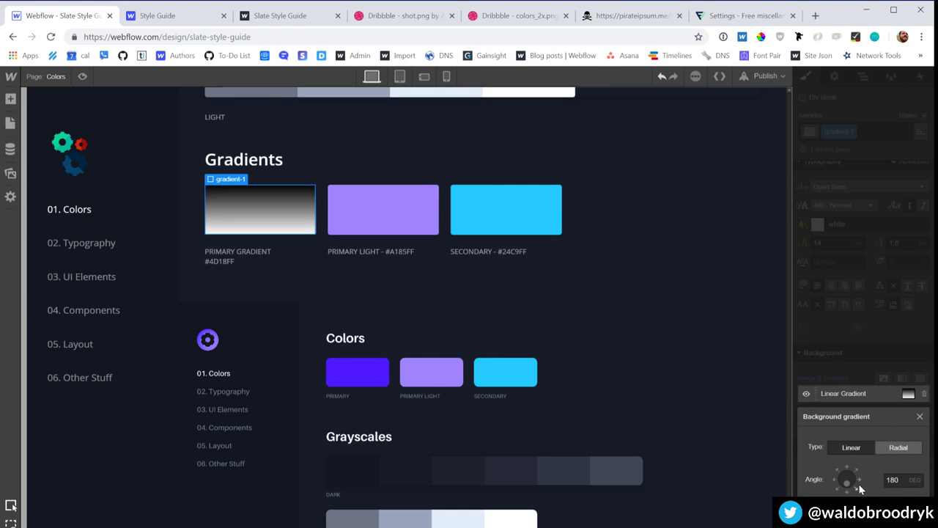
drag(858, 490, 856, 492)
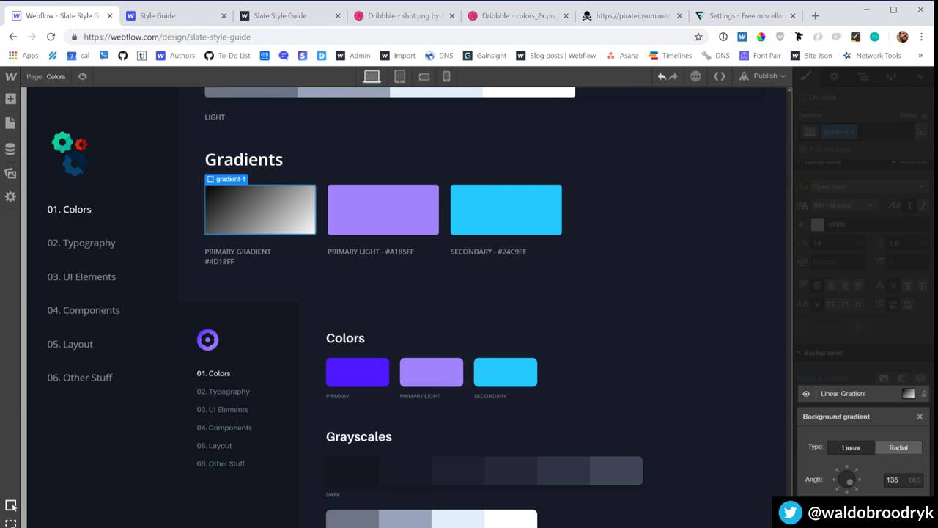
Step: Color the gradient-1 stops from #4d18ff at the start to #a185ff at the end, matching the reference image
click(809, 513)
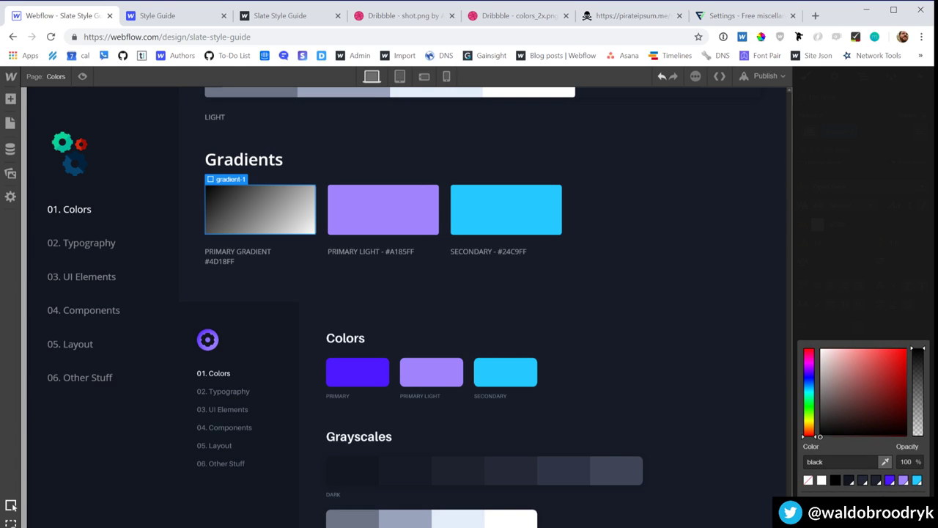
click(889, 480)
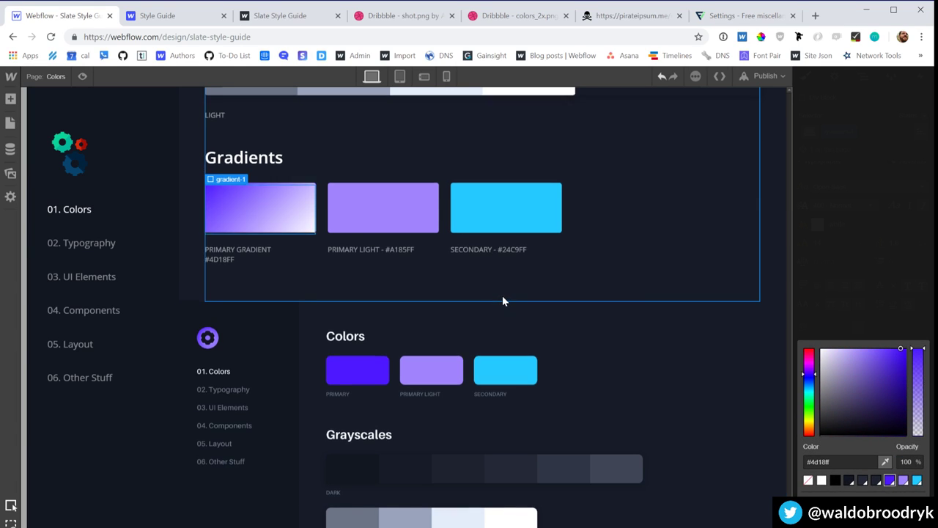
scroll(501, 296, down, 3)
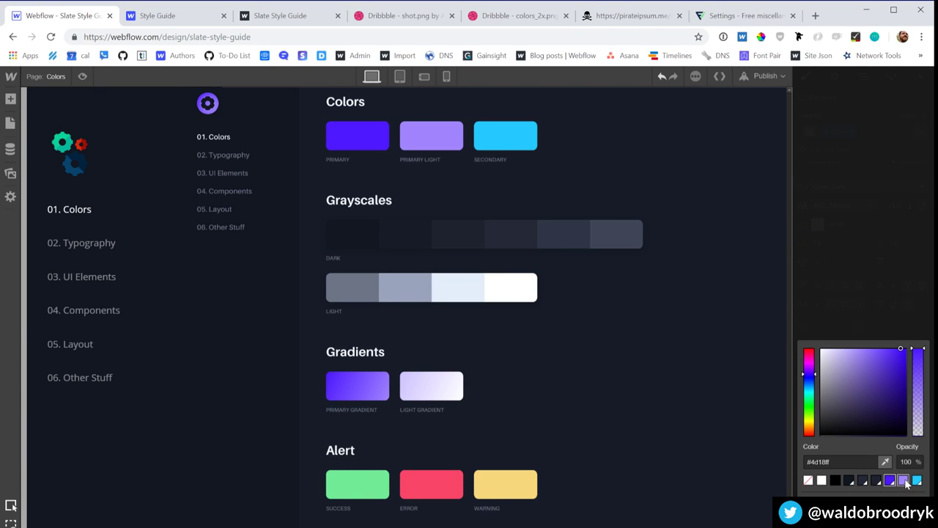
key(Escape)
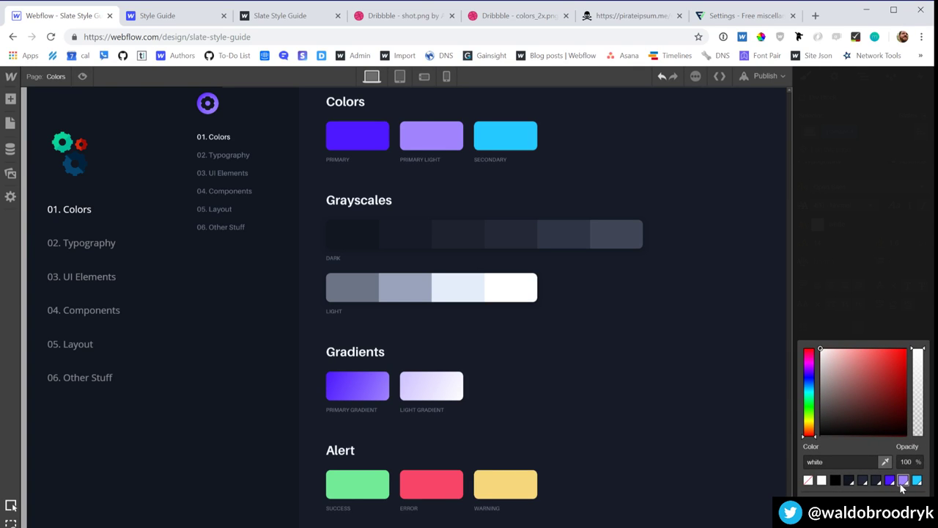
click(902, 482)
scroll(614, 350, up, 3)
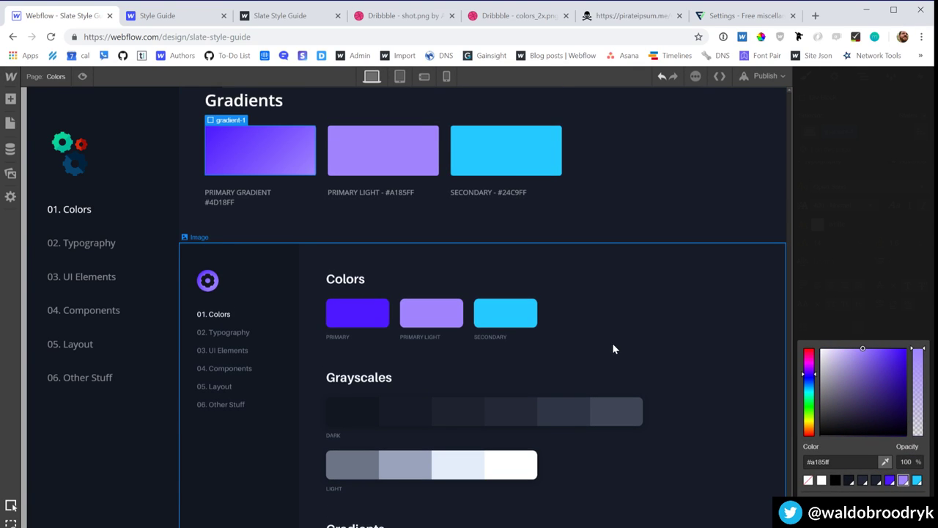
scroll(614, 349, down, 1)
scroll(614, 350, up, 1)
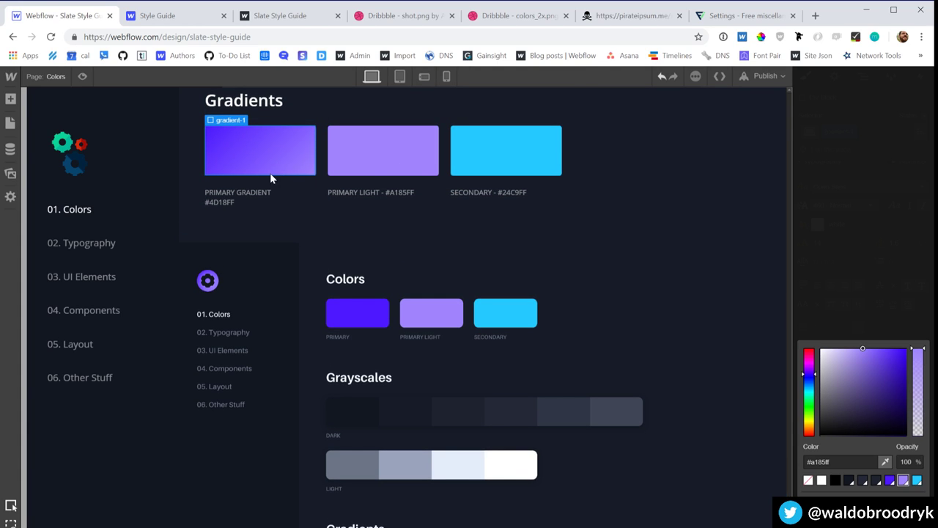
Step: Copy "- #A185FF" from the PRIMARY LIGHT caption and append it to the hex line of the PRIMARY GRADIENT caption
double_click(384, 192)
text(-)
key(shift+Left)
key(shift+Left)
key(shift+Left)
key(shift+Left)
key(shift+Left)
key(shift+Left)
key(shift+Left)
key(shift+Left)
key(shift+Left)
key(ctrl+c)
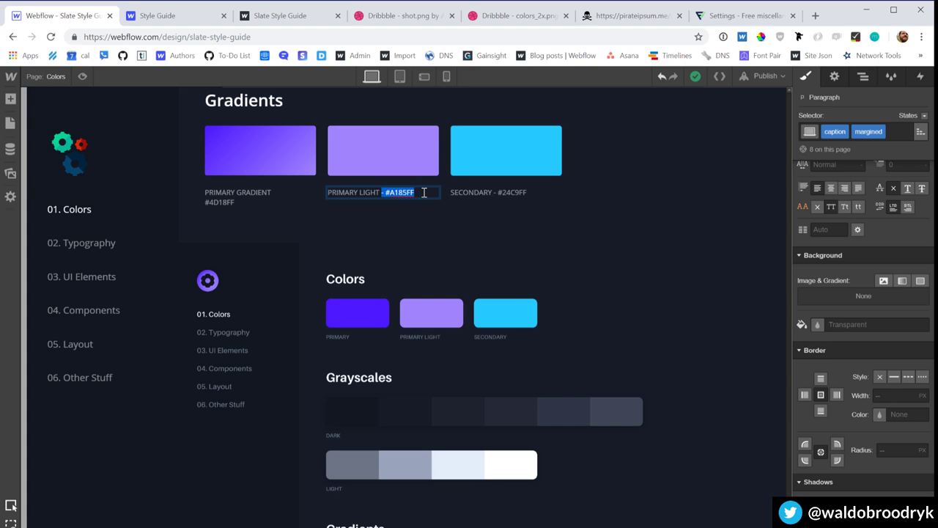
double_click(229, 204)
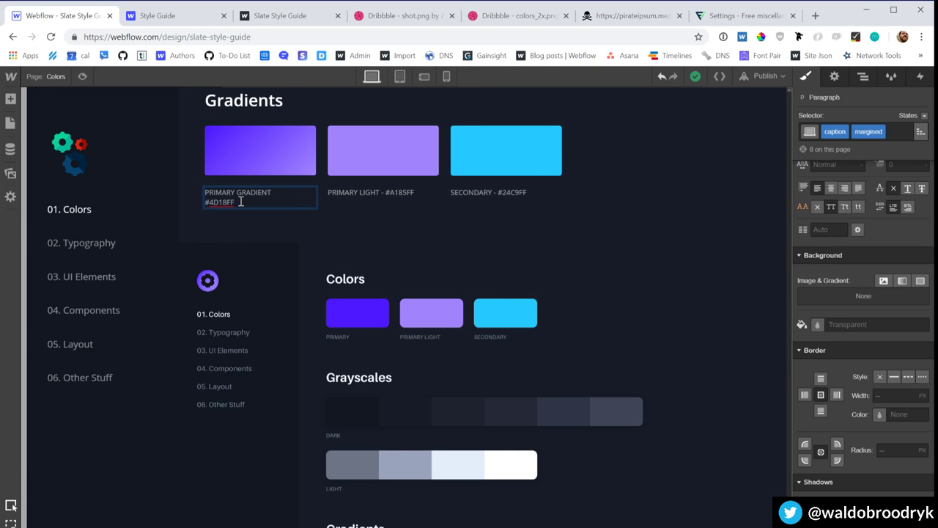
key(ctrl+v)
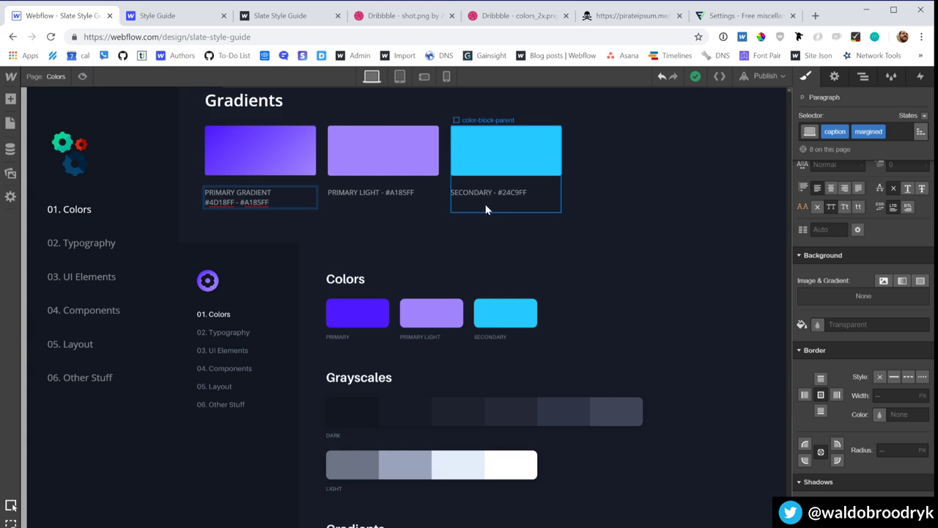
Step: Delete the PRIMARY LIGHT and SECONDARY swatch blocks under Gradients and duplicate the remaining PRIMARY GRADIENT block
click(394, 176)
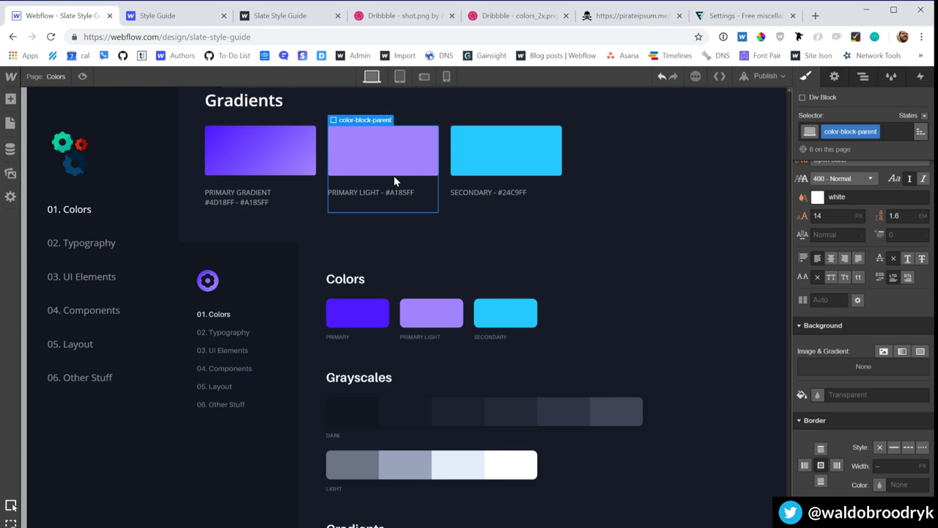
key(Delete)
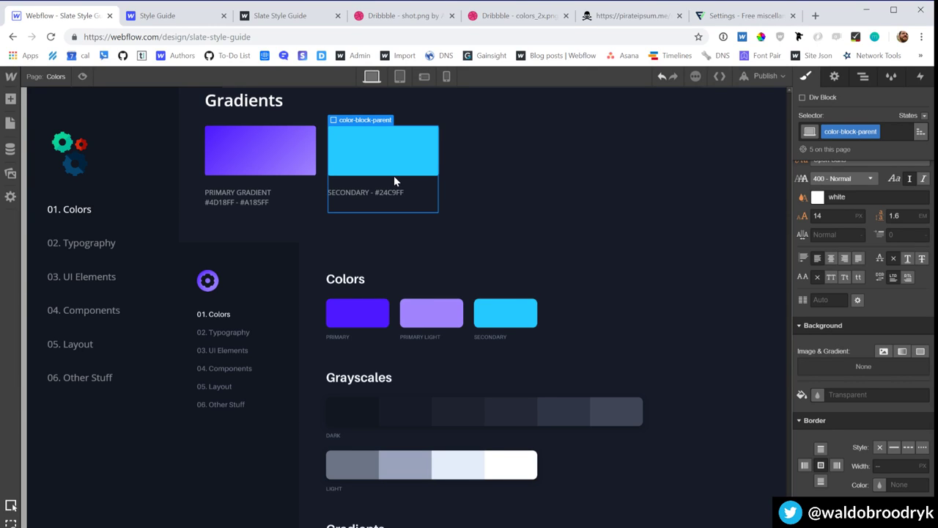
key(Delete)
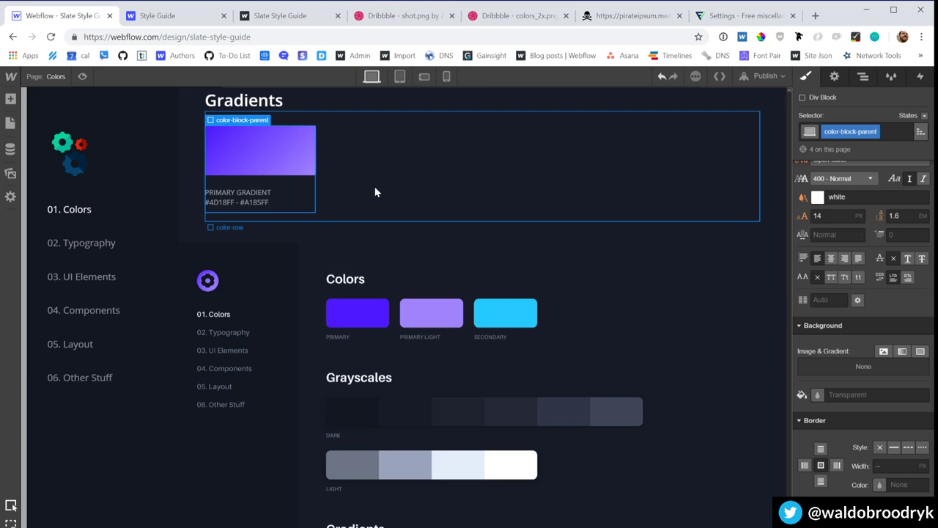
key(ctrl+c)
key(ctrl+v)
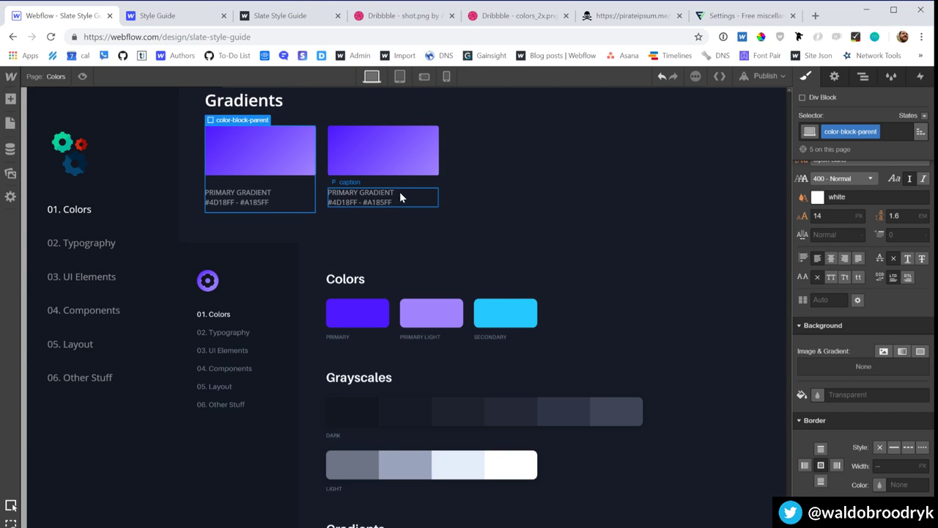
Step: Change the second gradient swatch's caption to LIGHT GRADIENT, with #A185FF - #FFFFFF on the second line
double_click(397, 195)
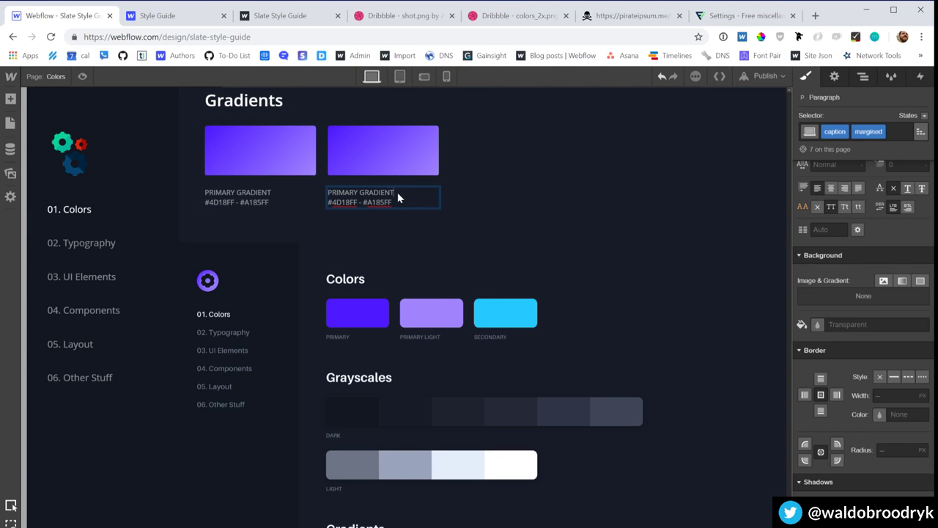
key(shift+Home)
text(LIGHT GRADIE)
drag(363, 201, 319, 204)
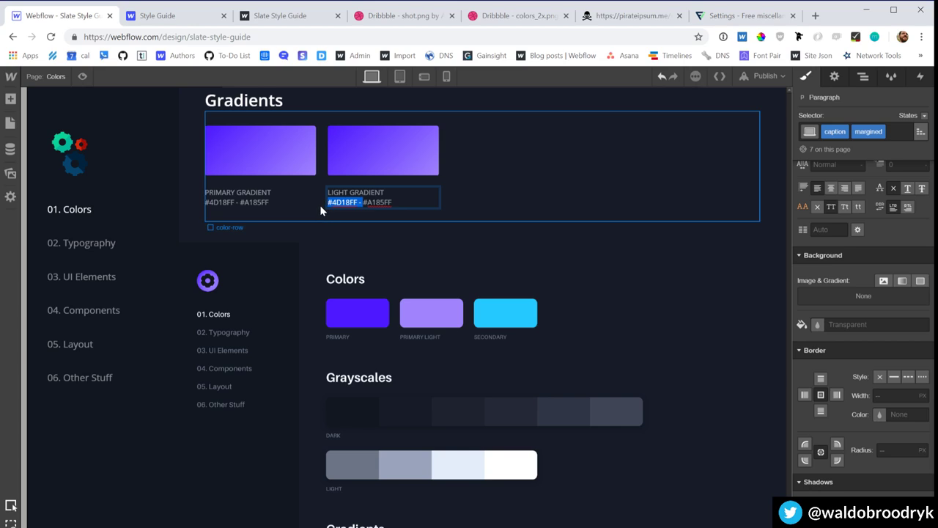
key(BackSpace)
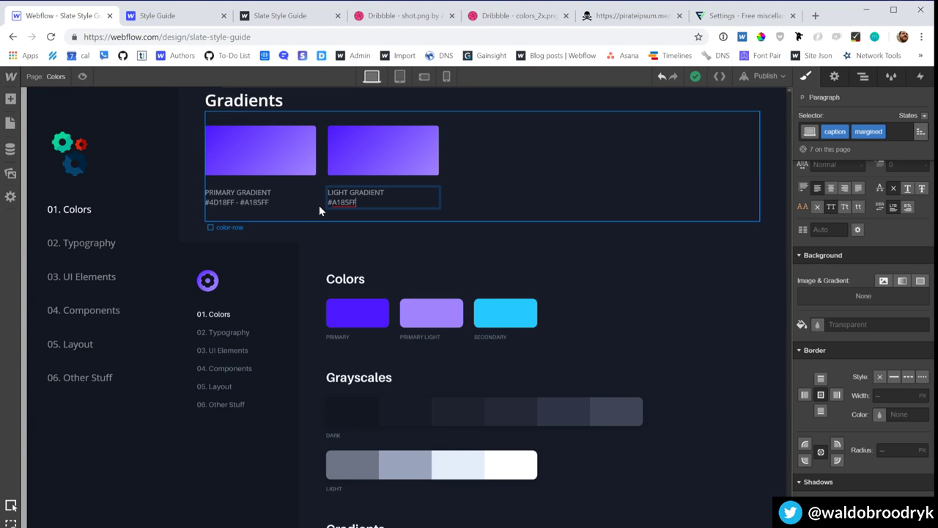
text(- #FFFFFF)
Step: Duplicate the gradient-1 class of the LIGHT GRADIENT swatch as gradient-2
click(356, 156)
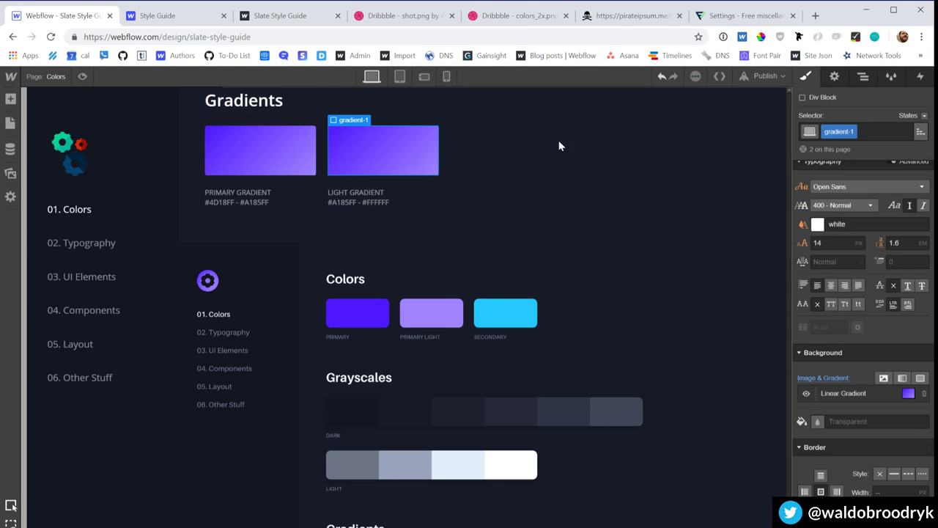
click(853, 132)
click(844, 163)
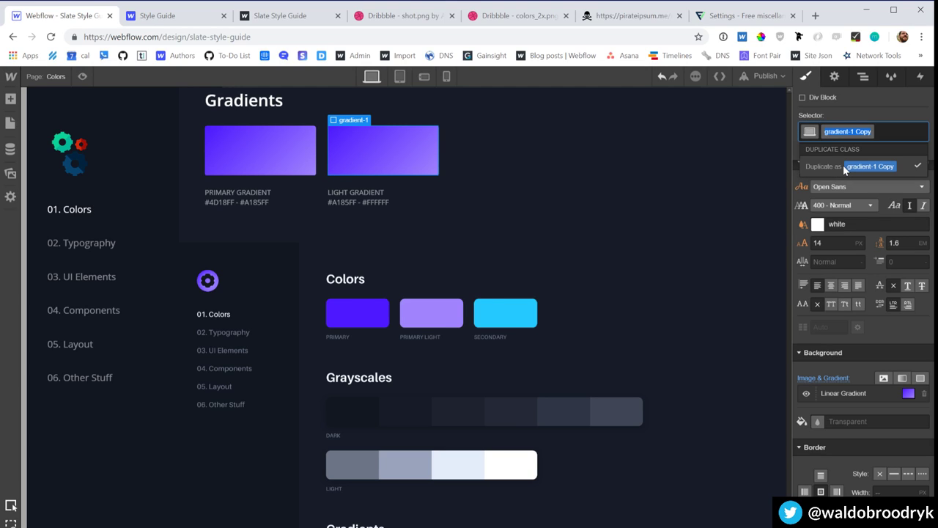
text(light-)
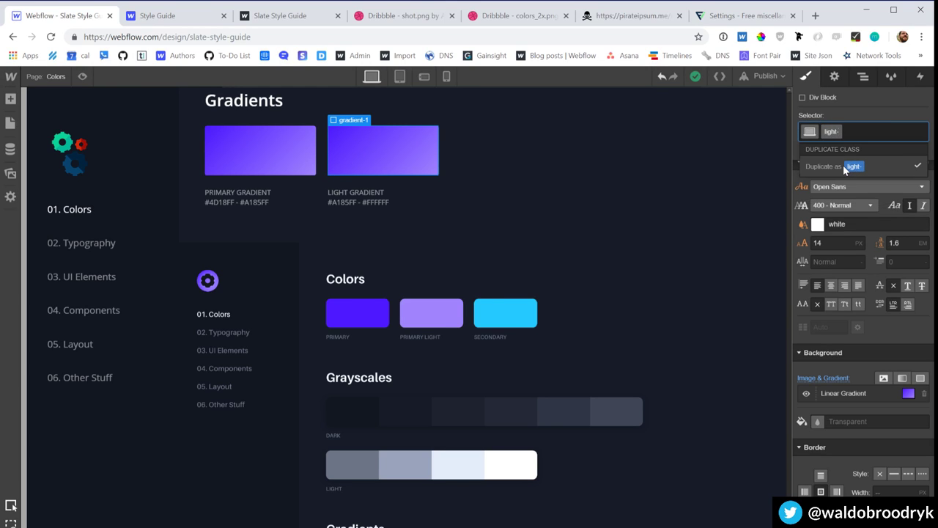
key(BackSpace)
key(BackSpace)
key(BackSpace)
key(BackSpace)
key(BackSpace)
key(BackSpace)
text(gradient-2)
key(Return)
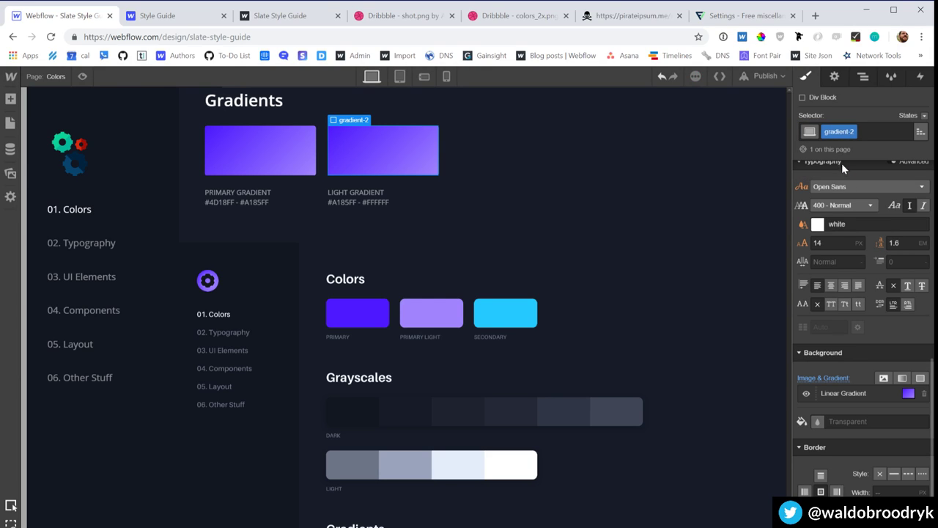
Step: Try to change the start color of the existing linear gradient on gradient-2 to #a185ff
click(845, 394)
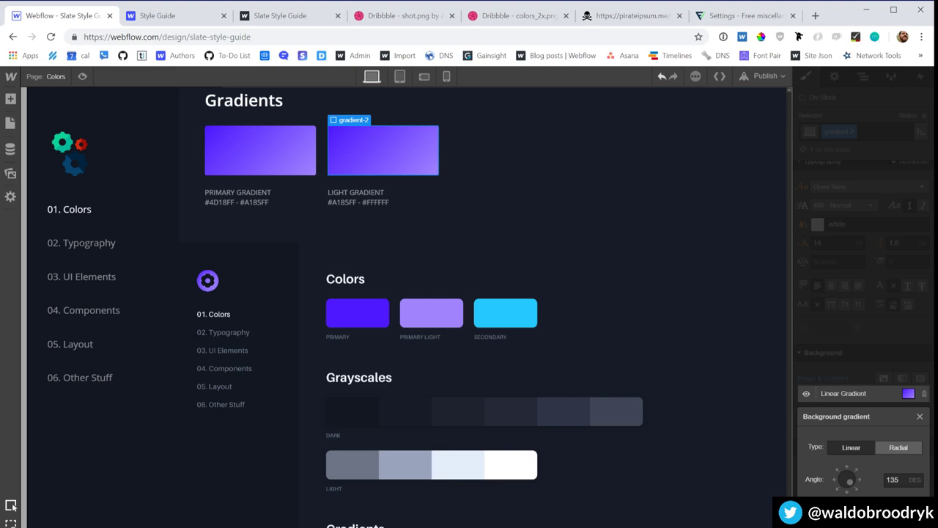
click(806, 513)
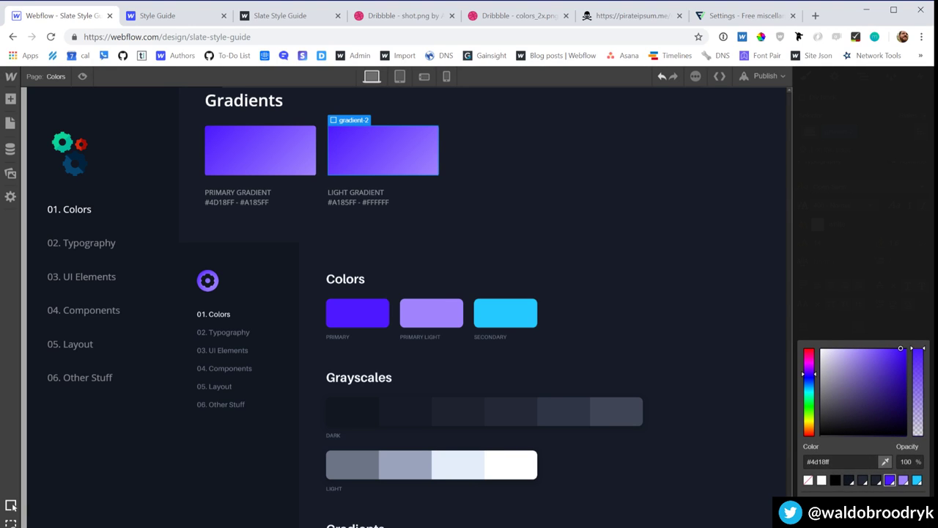
click(901, 480)
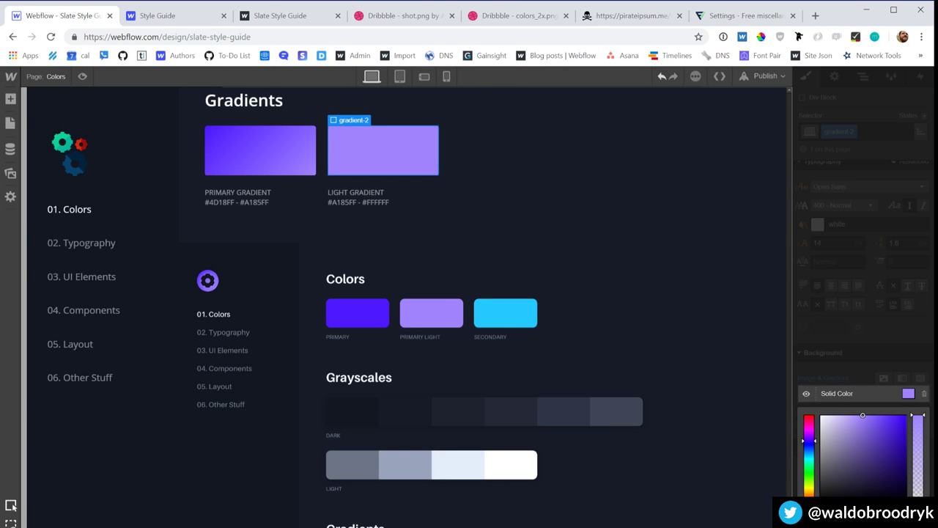
key(Escape)
click(852, 393)
click(907, 393)
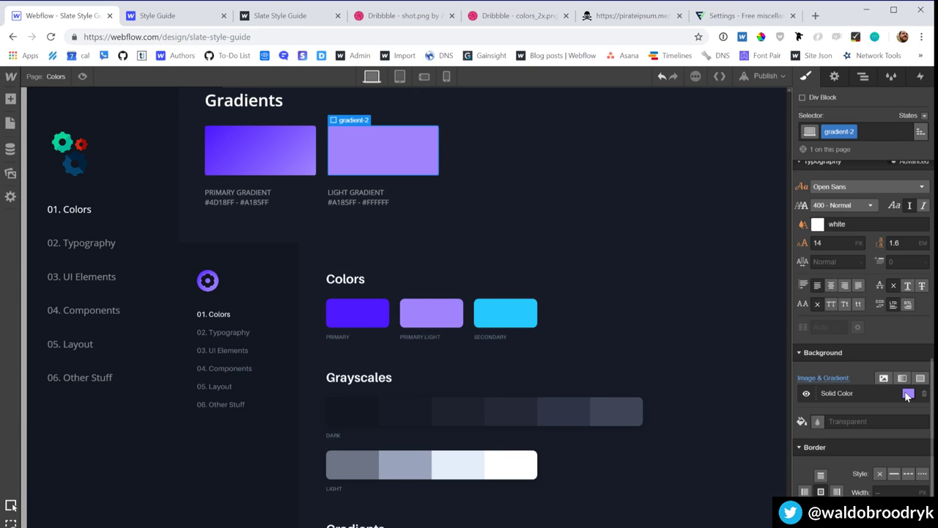
Step: Replace the background layer of gradient-2 with a linear gradient from #a185ff to white at 135 degrees
click(925, 394)
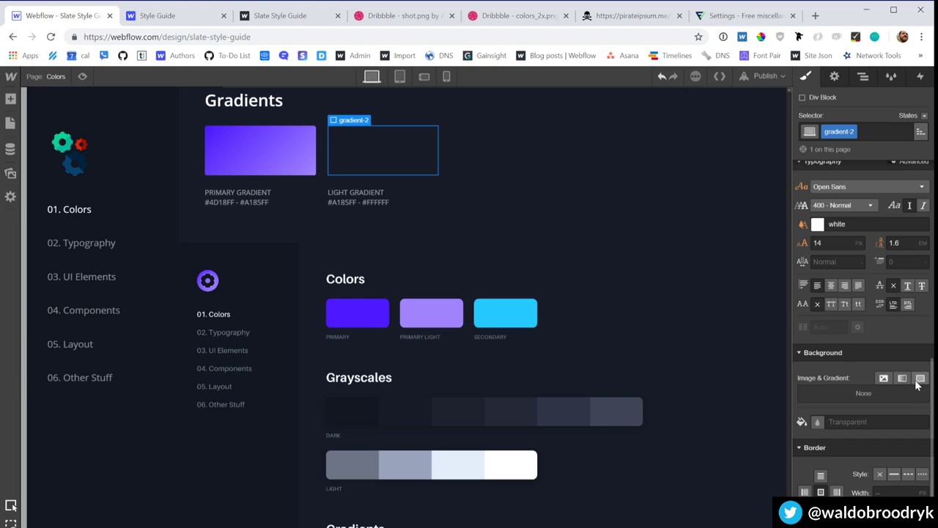
click(901, 378)
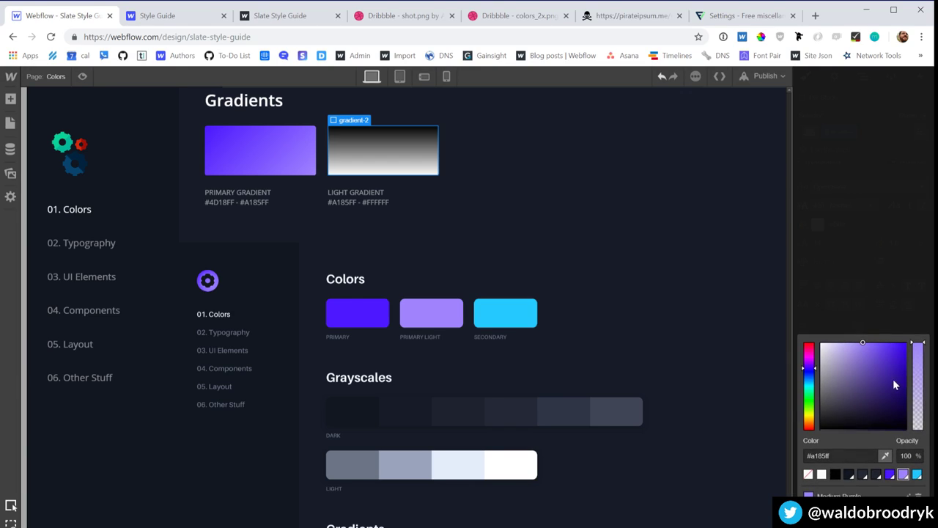
click(902, 477)
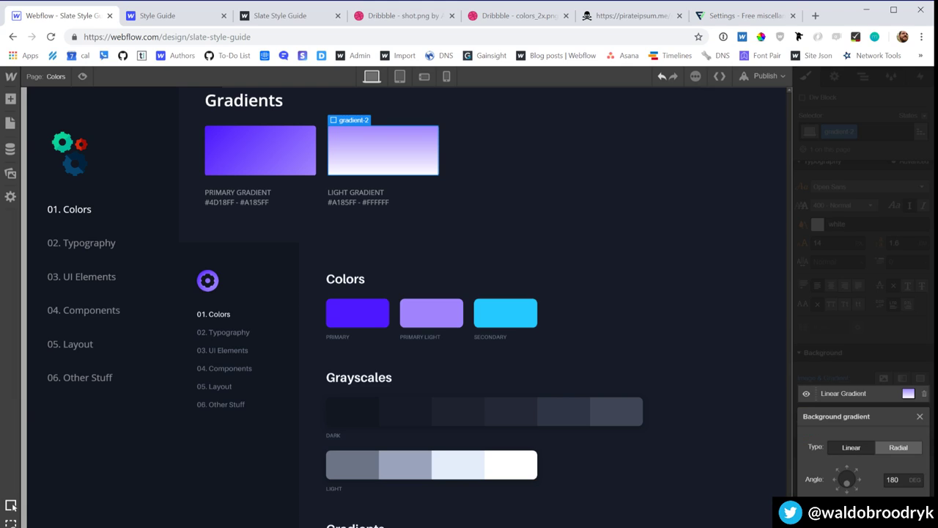
click(855, 490)
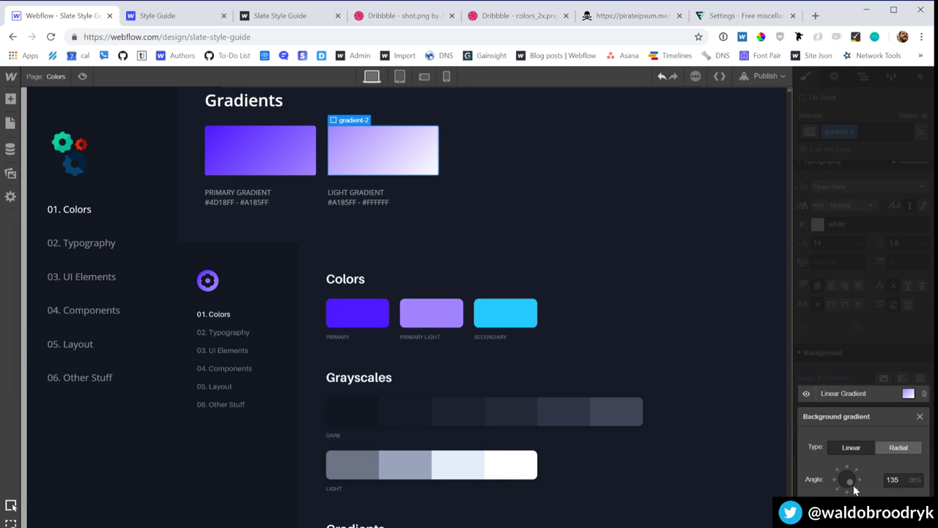
click(650, 206)
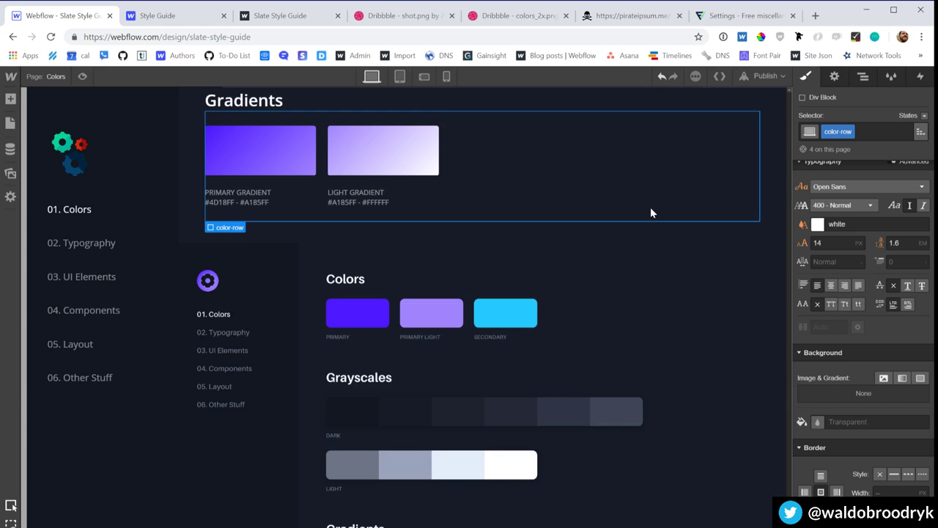
scroll(650, 209, down, 3)
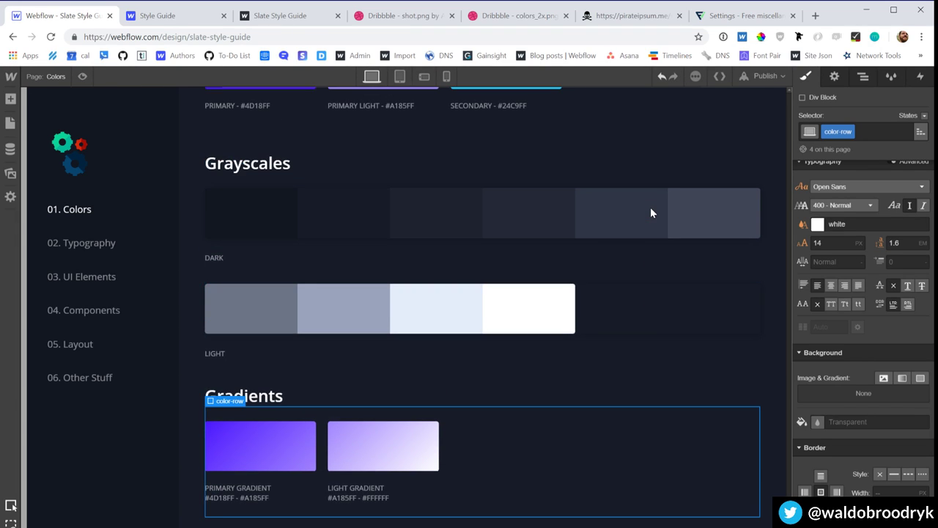
Step: Duplicate the Gradients section directly below itself and delete the swatch row from the copy
scroll(587, 209, up, 2)
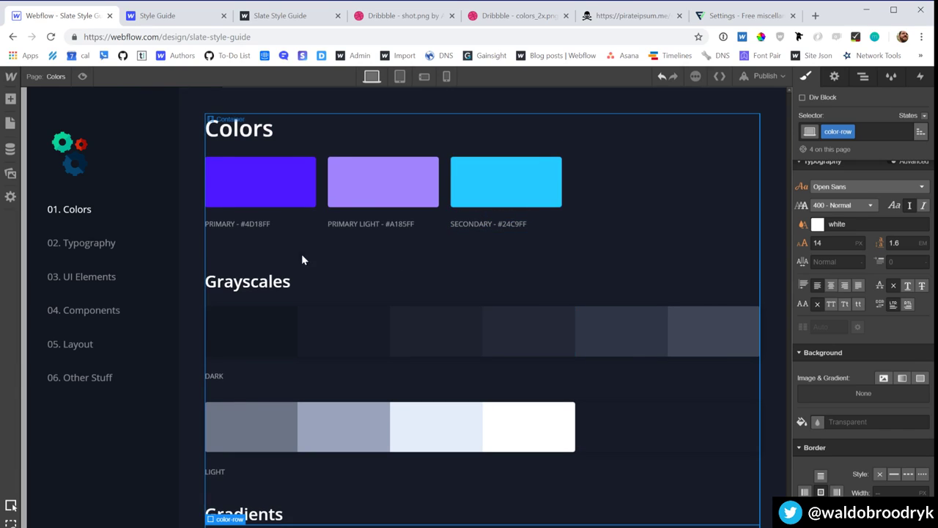
scroll(315, 410, down, 3)
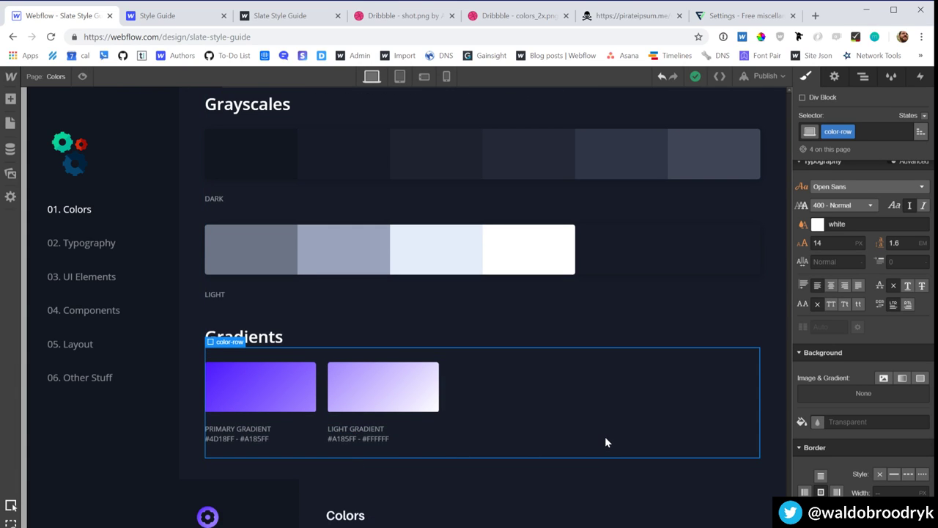
key(Left)
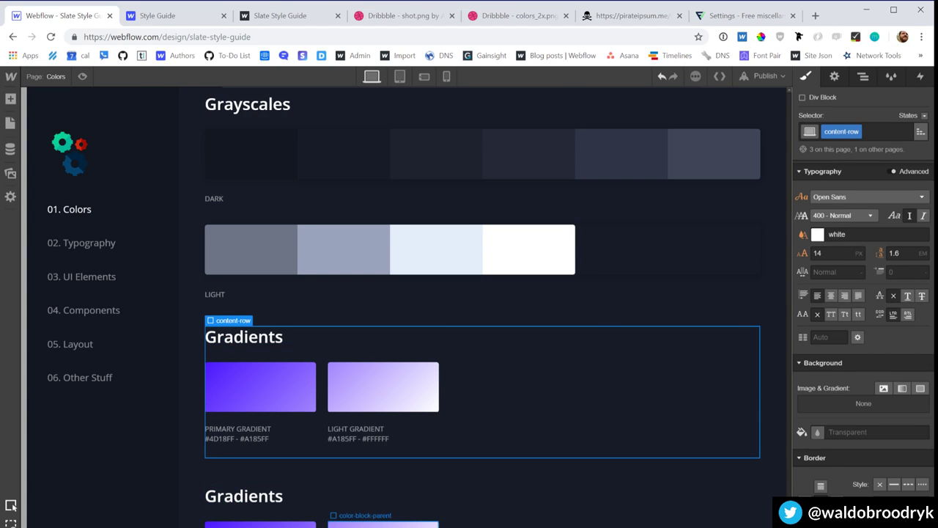
click(383, 523)
key(Escape)
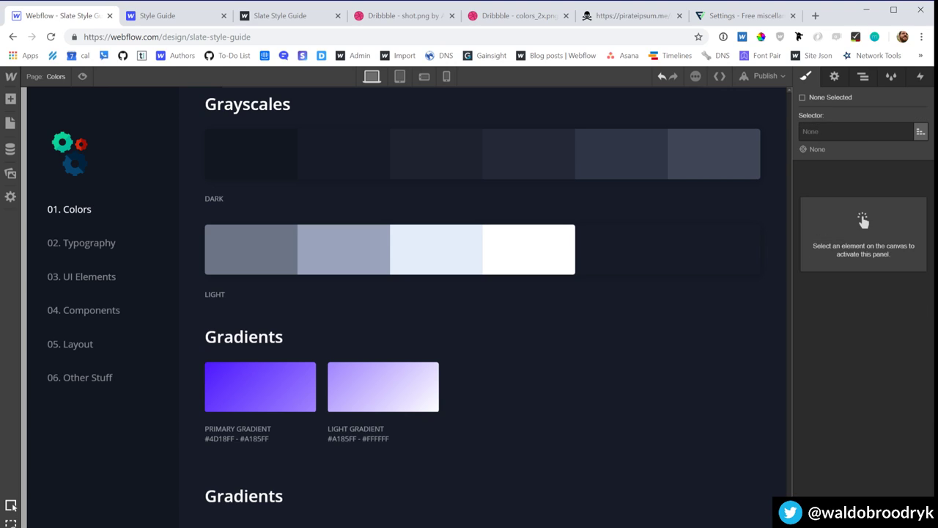
click(331, 513)
Step: Copy the three-swatch color row from the Colors section and paste it under the duplicated Gradients heading
scroll(381, 450, up, 3)
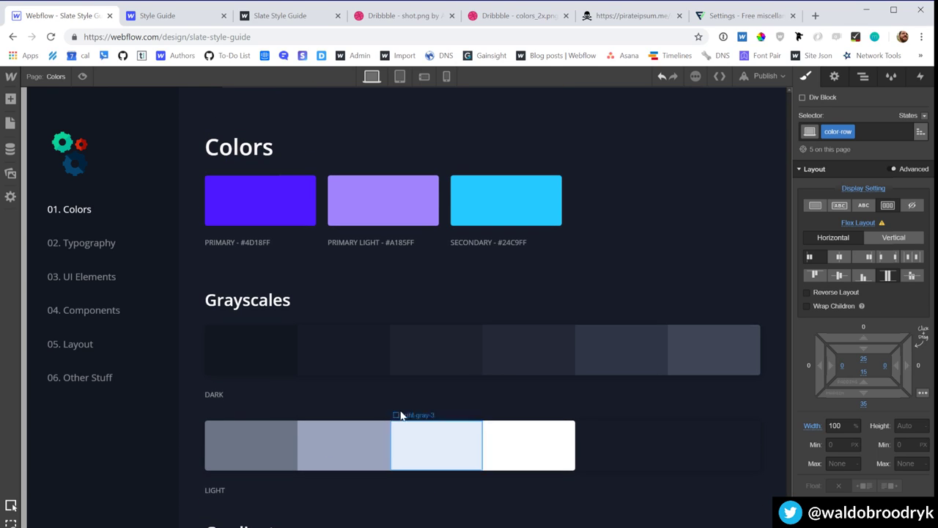
click(320, 245)
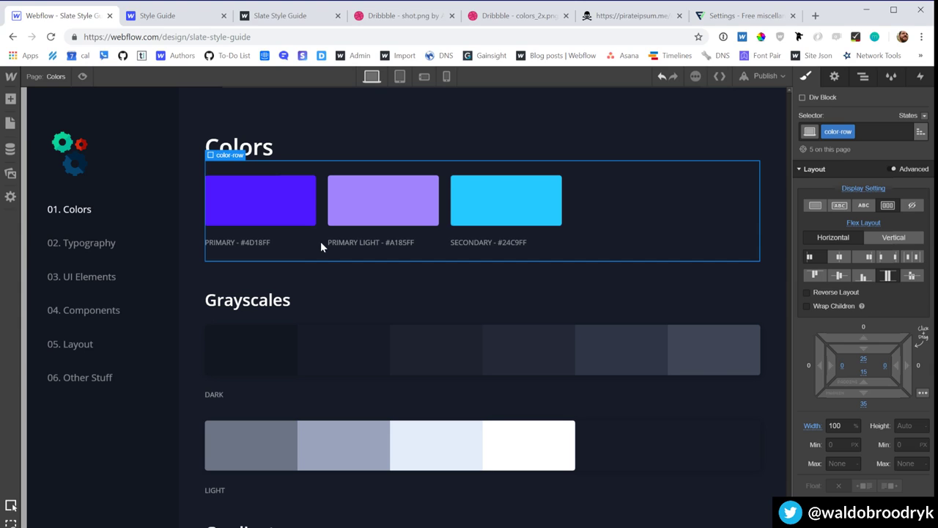
scroll(320, 245, down, 4)
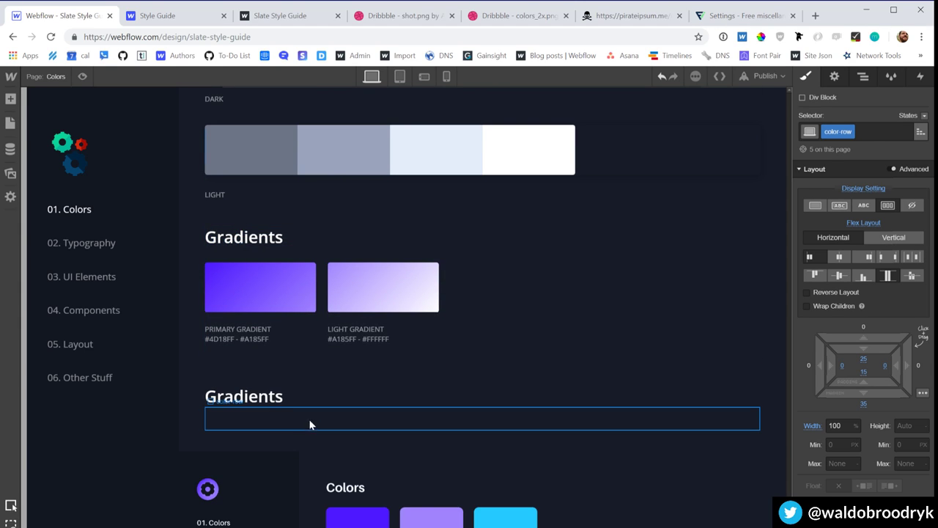
click(288, 401)
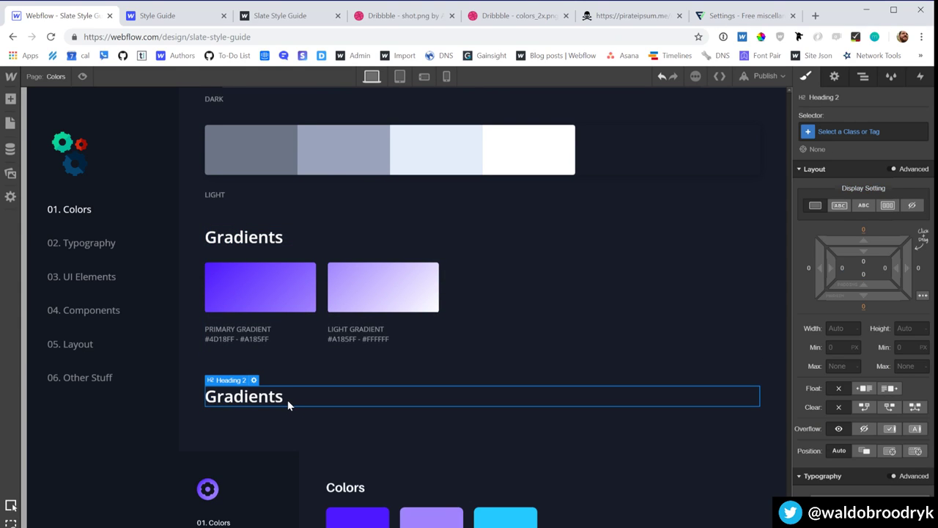
key(ctrl+v)
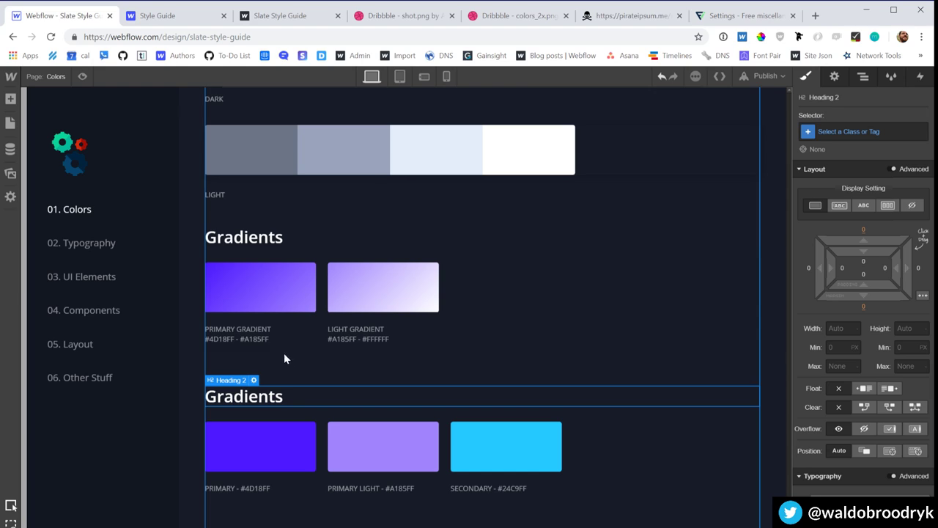
Step: Rename the duplicated Gradients heading to Alert, matching the reference image
double_click(235, 403)
text(Alerts)
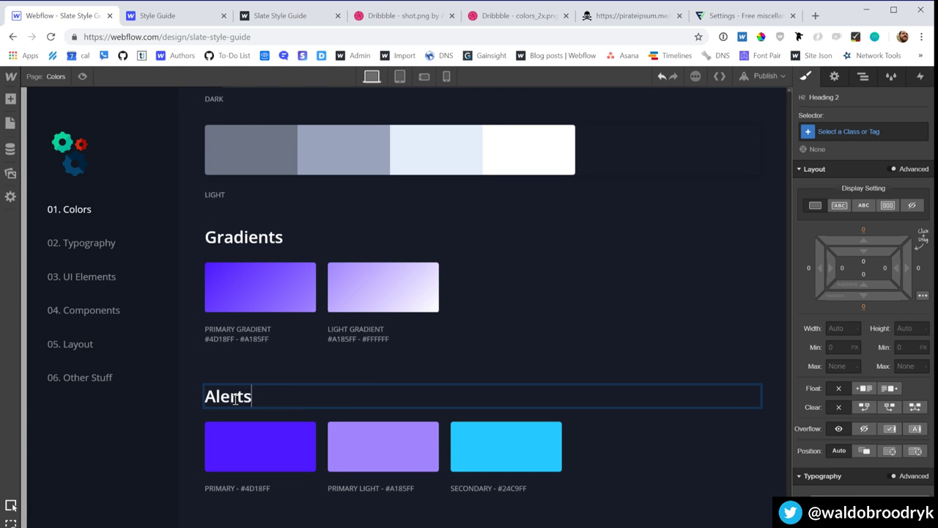
scroll(263, 392, down, 7)
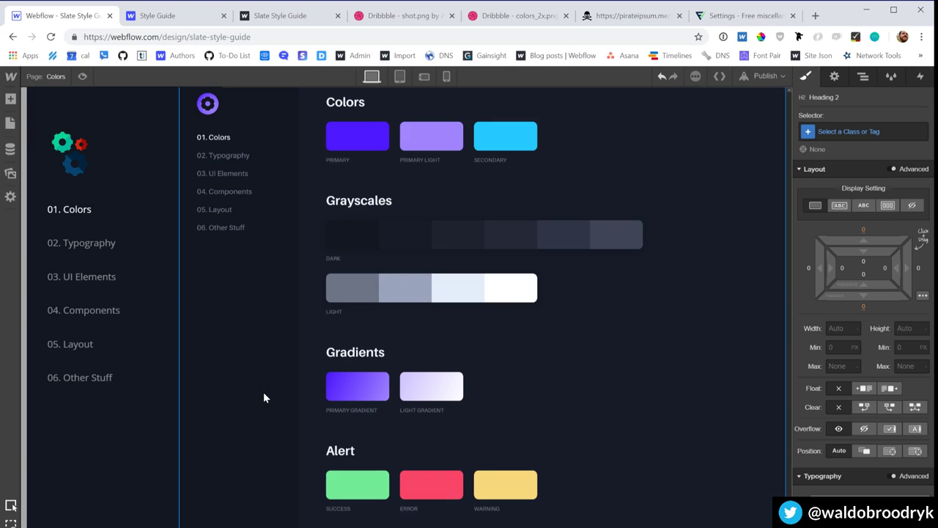
scroll(264, 397, up, 3)
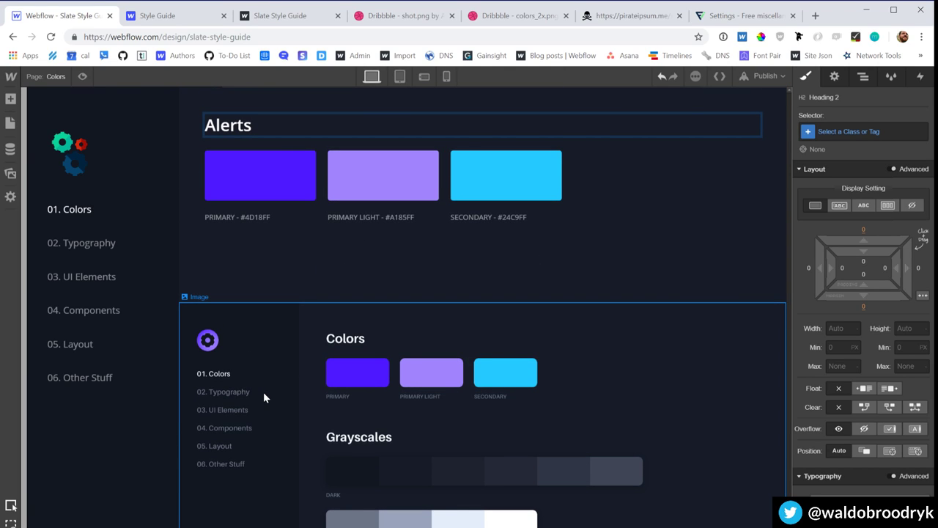
key(BackSpace)
Step: Replace PRIMARY with SUCCESS in the first Alert swatch's caption, following the reference image
click(281, 170)
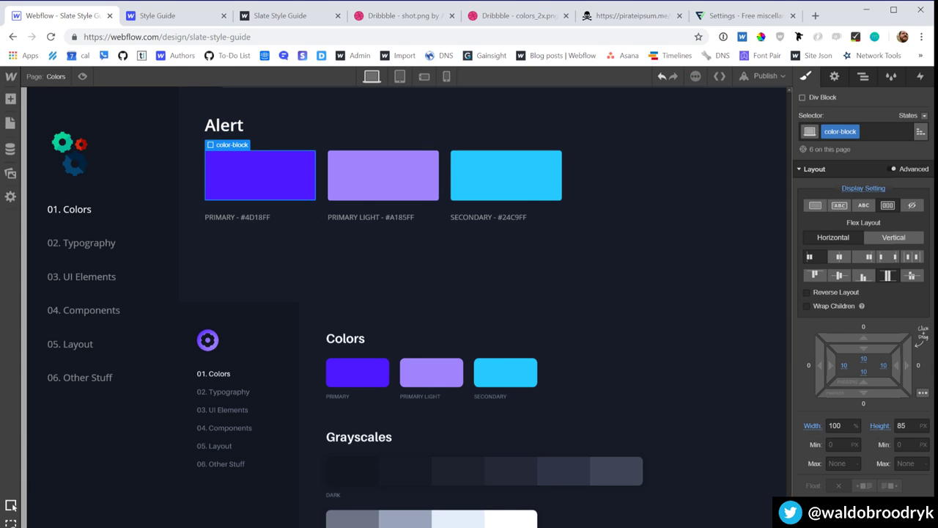
scroll(802, 415, down, 4)
scroll(588, 407, down, 3)
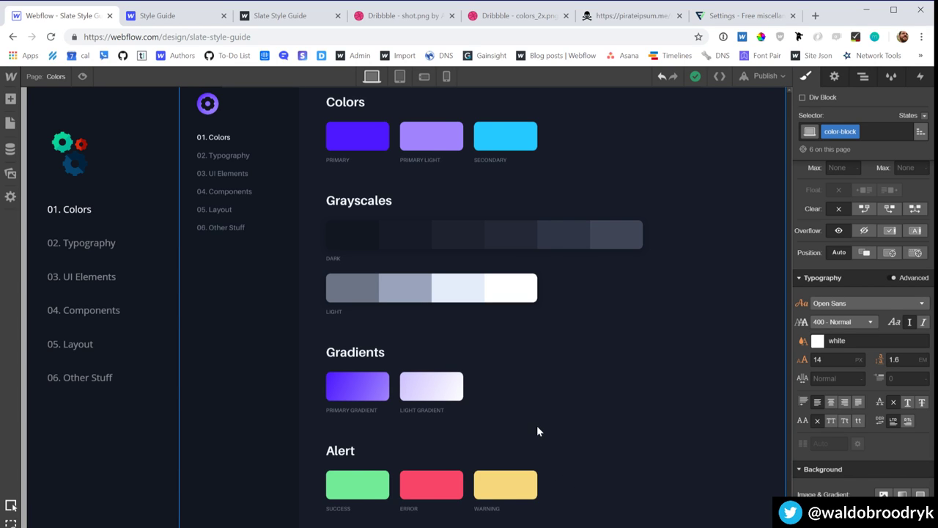
scroll(537, 431, up, 4)
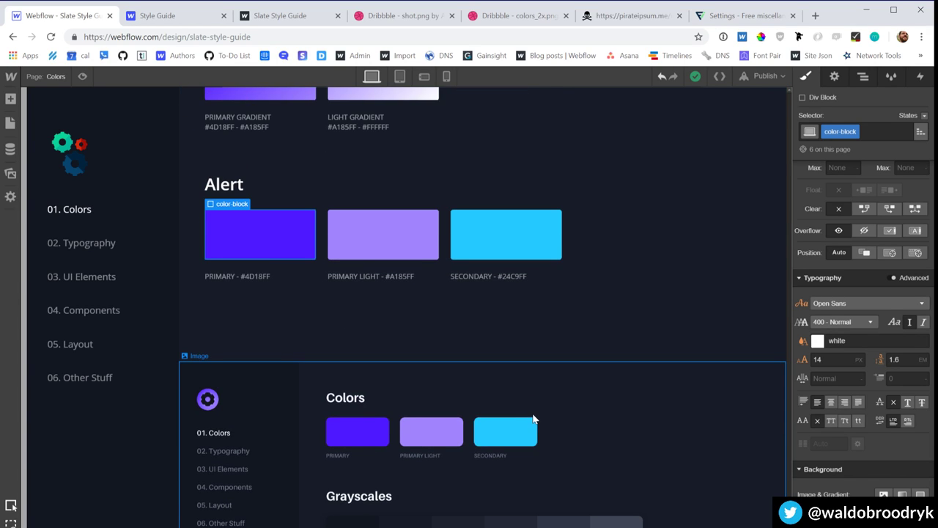
scroll(173, 364, up, 2)
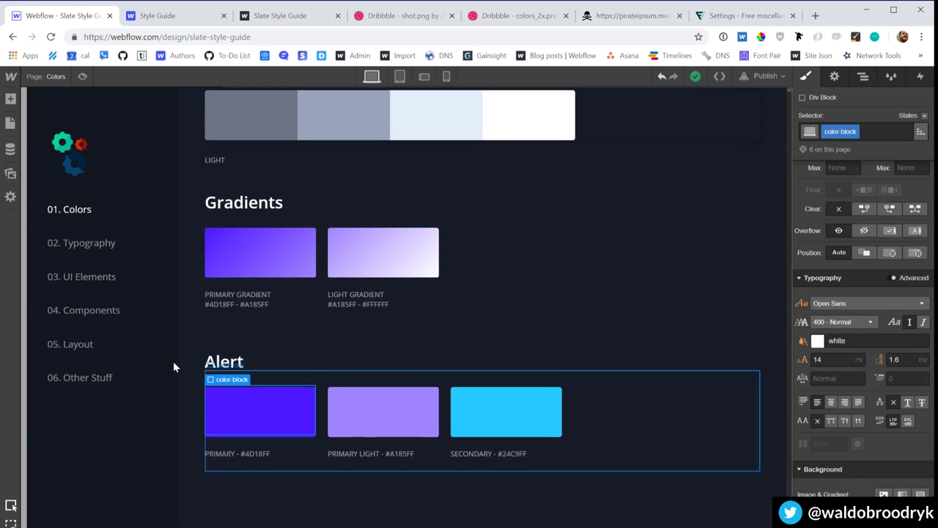
double_click(232, 451)
double_click(232, 452)
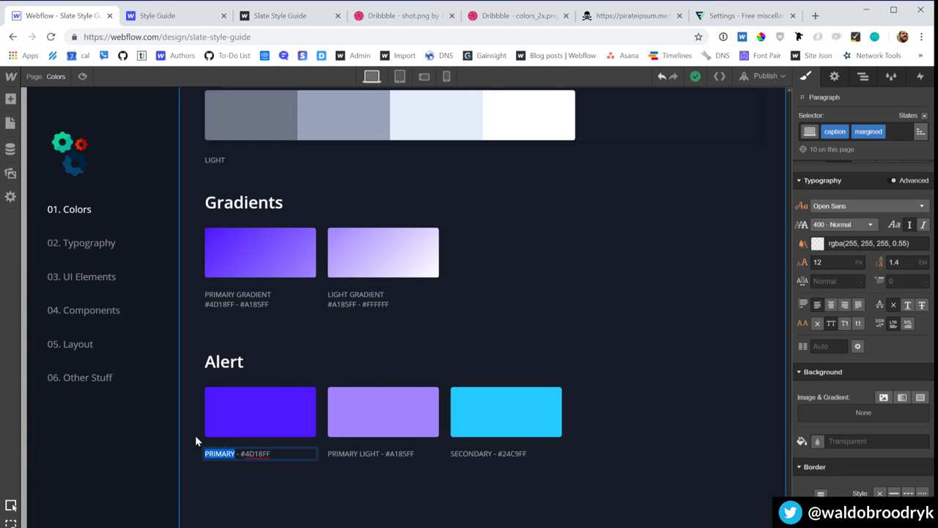
text(SUCCESS)
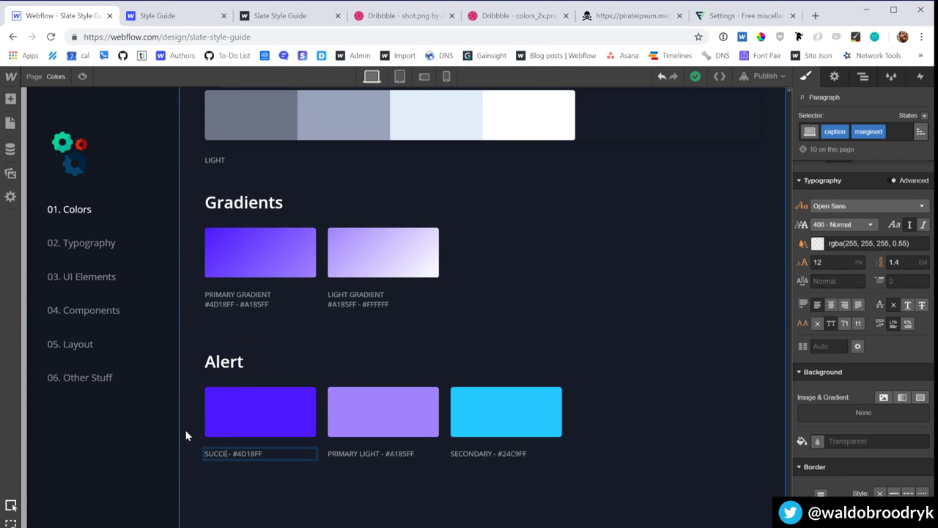
Step: Change the second Alert swatch's caption to "ERROR -" and the third one's to "WARNING -"
click(357, 455)
scroll(357, 454, down, 6)
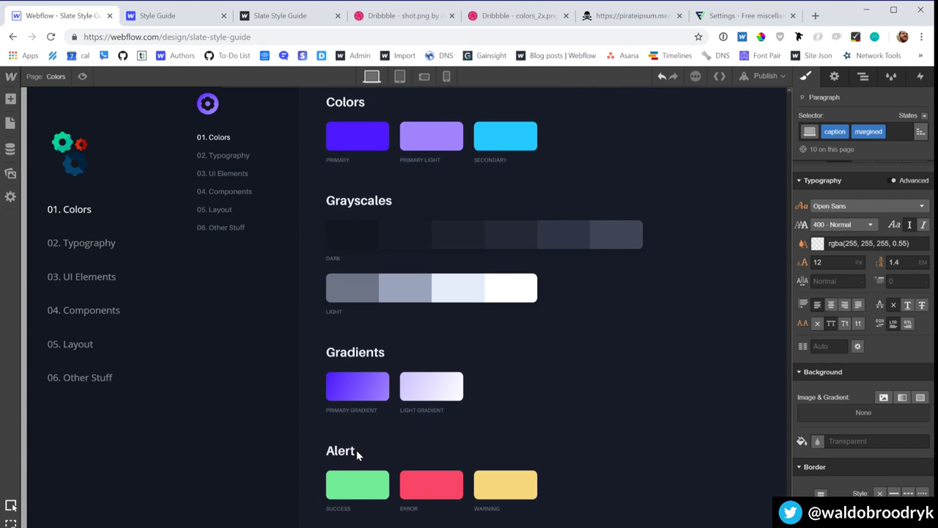
scroll(356, 449, up, 4)
scroll(356, 449, up, 3)
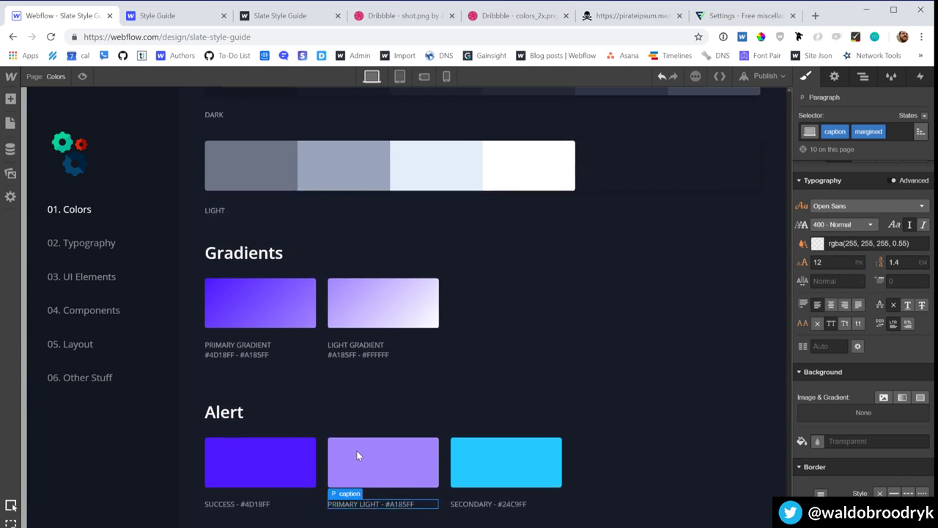
triple_click(347, 512)
text(ERROR -)
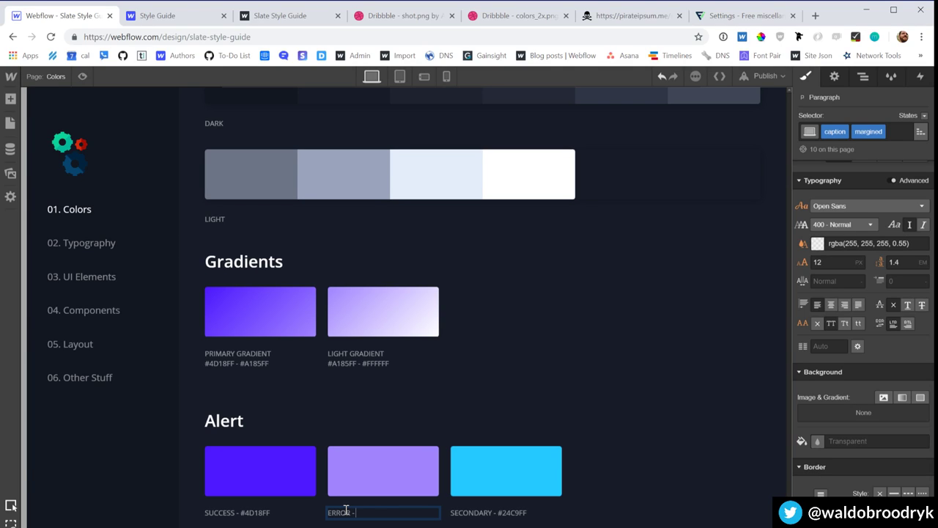
click(455, 513)
double_click(456, 513)
text(WARNING -)
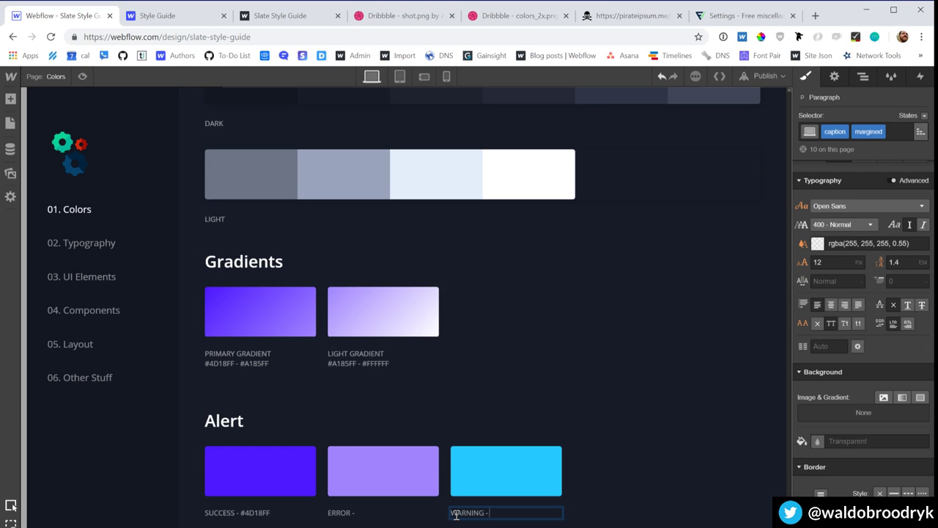
Step: Add a new combo class named alert to the first Alert swatch's color-block
click(275, 472)
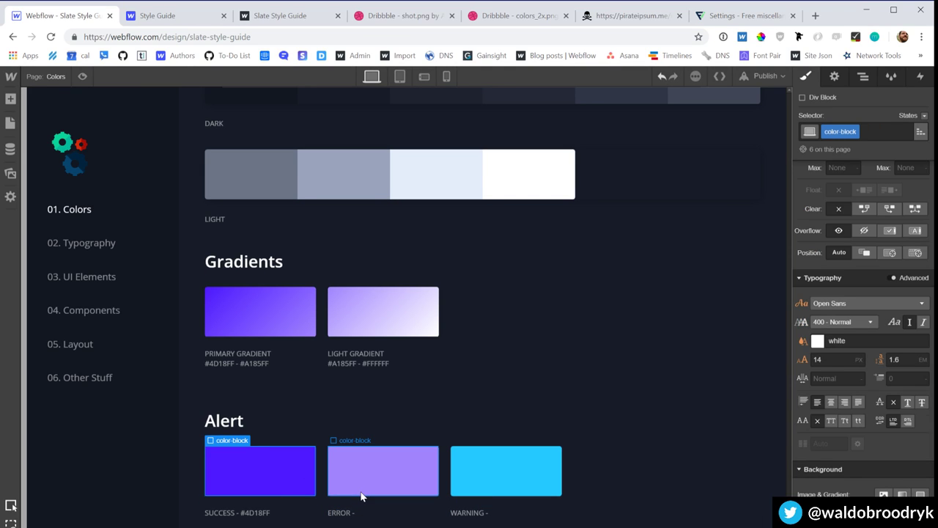
scroll(363, 497, down, 3)
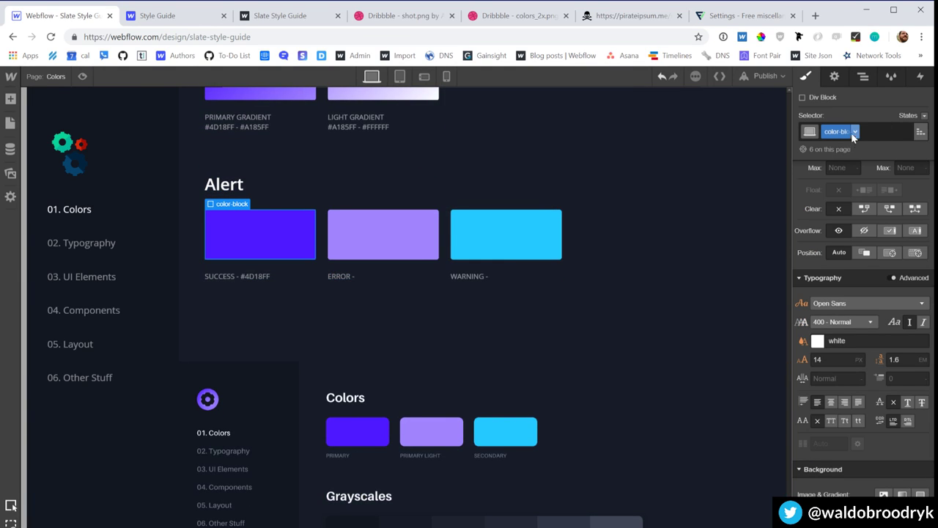
click(869, 129)
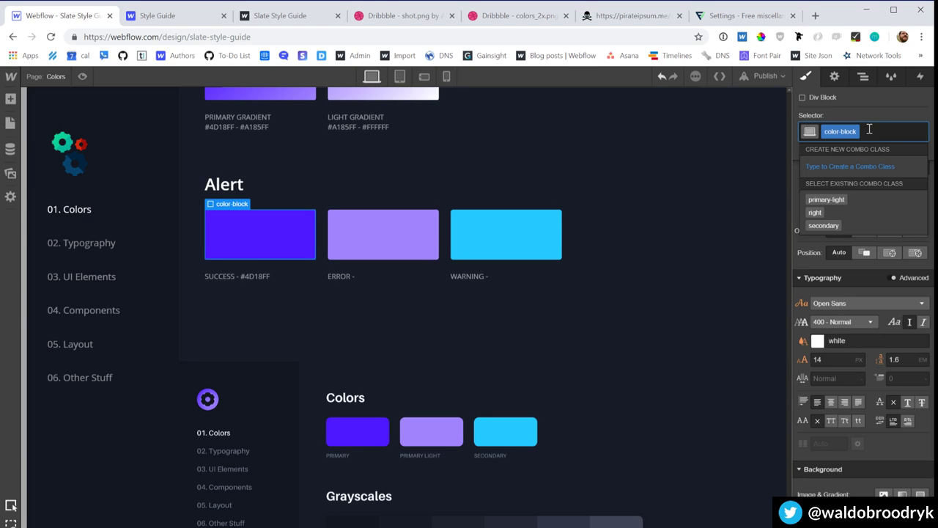
text(alert)
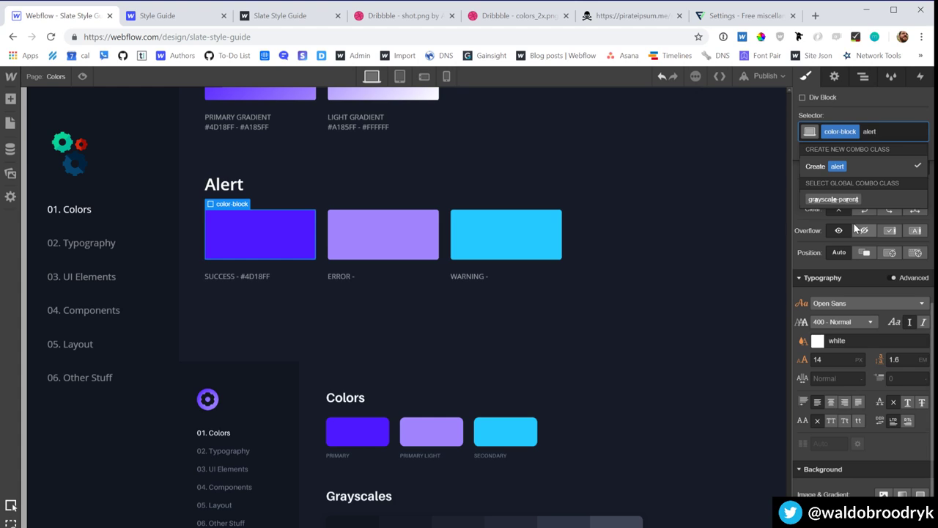
key(Return)
Step: Set the first Alert swatch's background to #73ec99, sampled from the reference SUCCESS swatch, and save it as a color swatch named Success Green
scroll(588, 513, down, 2)
scroll(588, 525, down, 3)
click(861, 492)
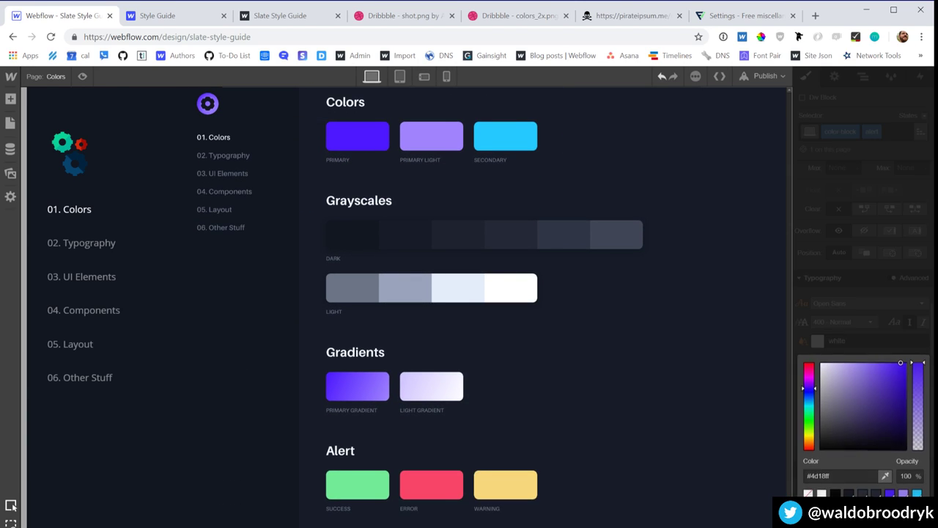
click(359, 480)
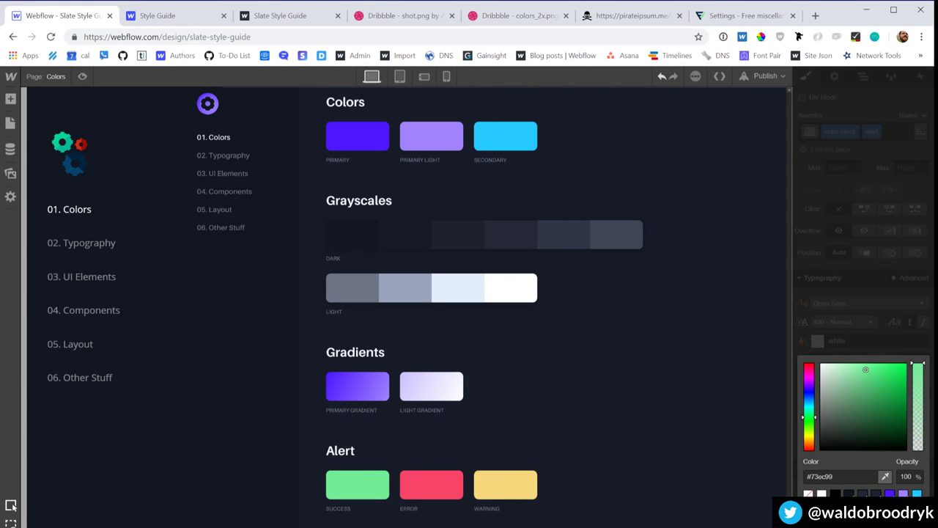
click(808, 509)
text(Success Grn)
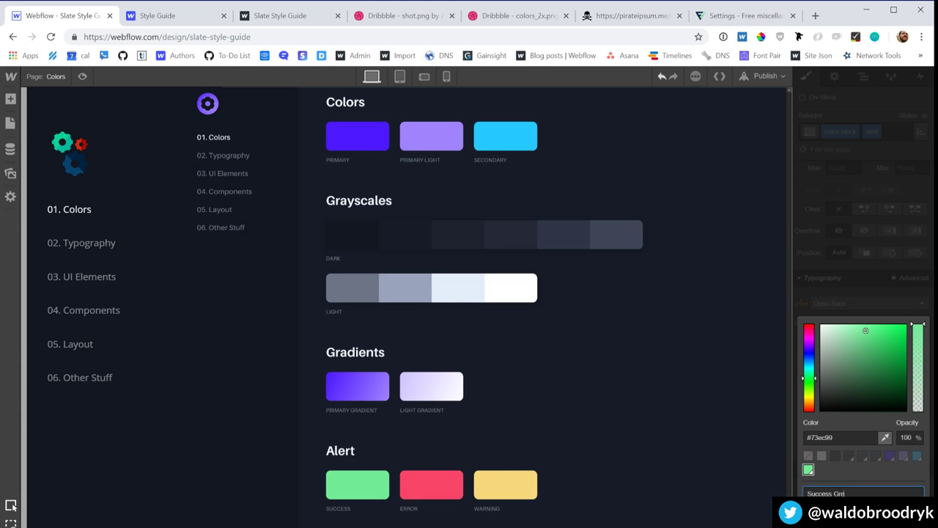
key(Return)
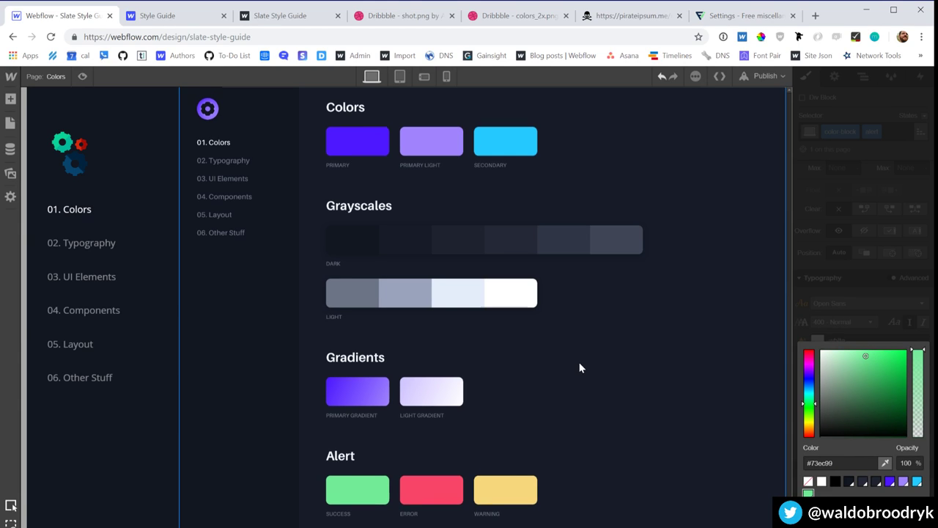
Step: Replace the hex code in the SUCCESS swatch's caption with #73EC99
scroll(580, 366, up, 5)
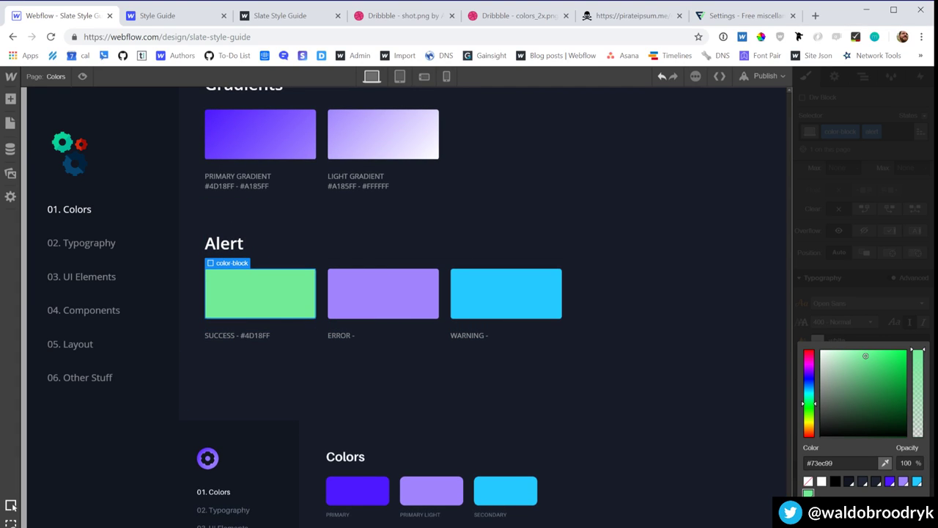
click(826, 463)
click(266, 333)
double_click(266, 333)
drag(240, 335, 276, 341)
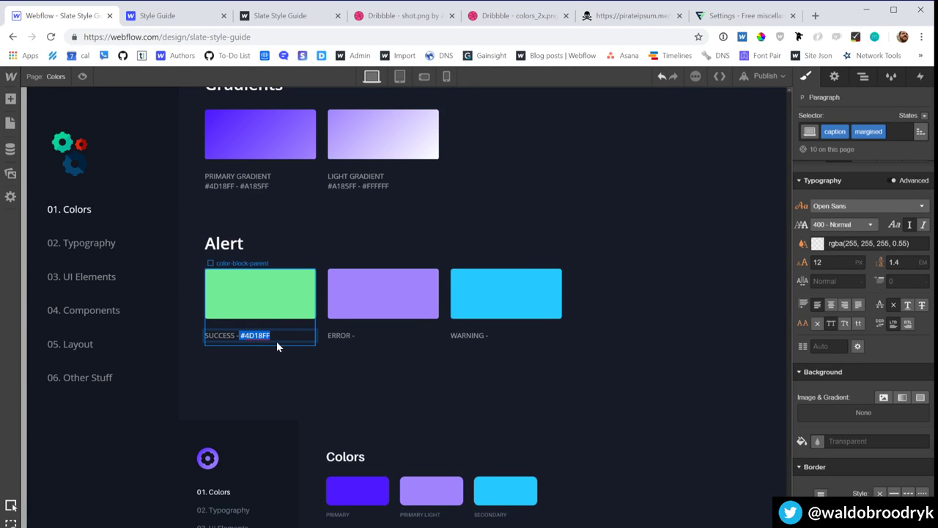
key(BackSpace)
text(#73EC99)
click(362, 343)
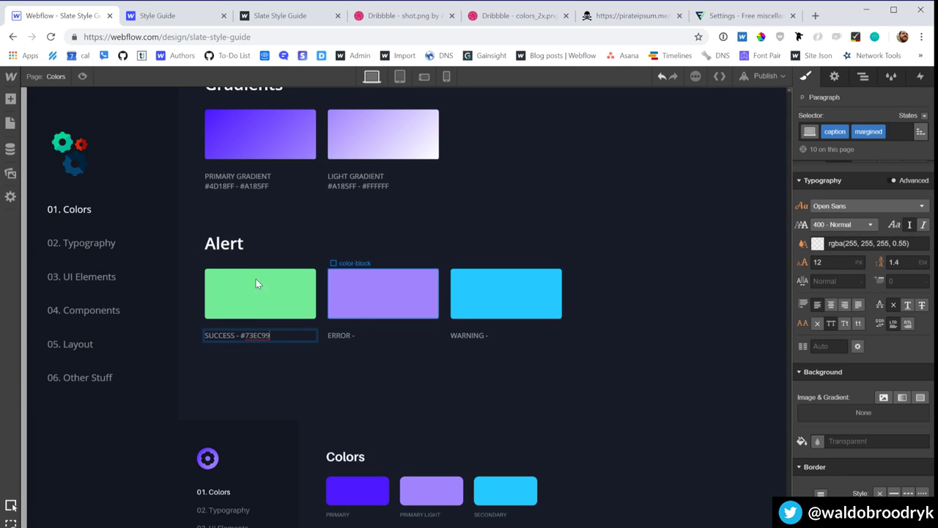
Step: Remove the primary-light combo class from the ERROR swatch, keeping only color-block
click(399, 317)
scroll(906, 460, down, 1)
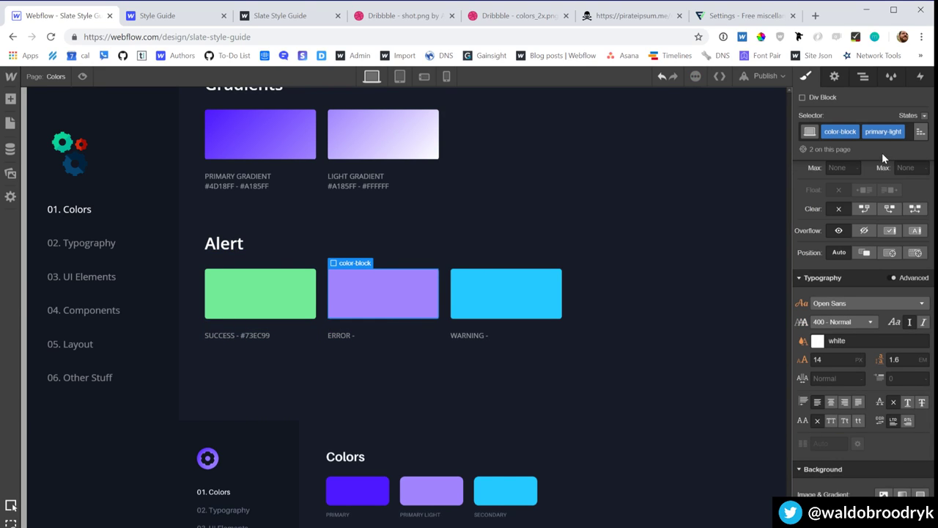
click(282, 295)
click(416, 300)
click(909, 131)
key(BackSpace)
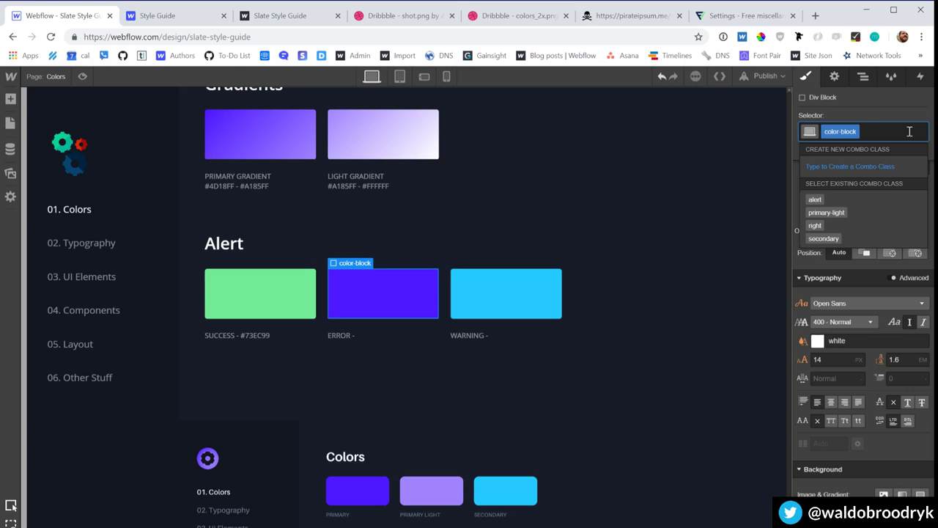
Step: Add a new combo class to the ERROR swatch's color-block and name it error
text(alert-2)
key(Return)
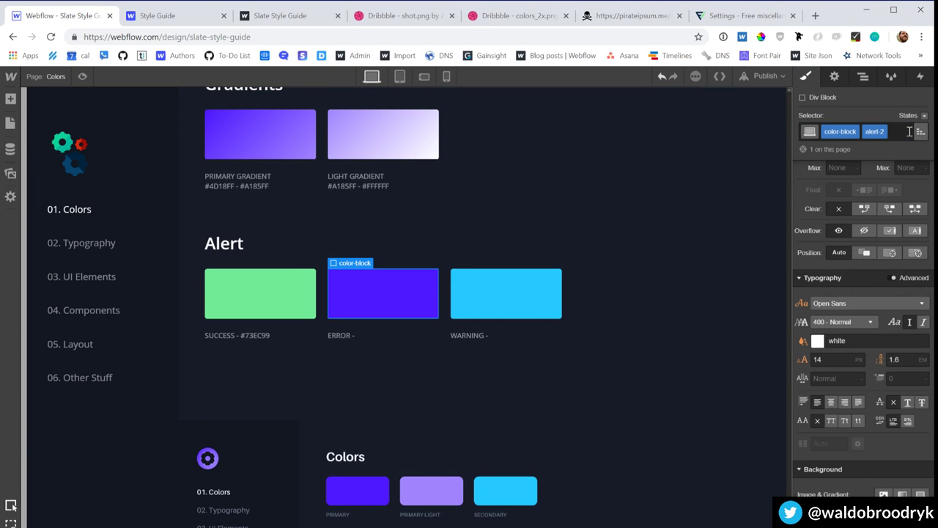
click(876, 131)
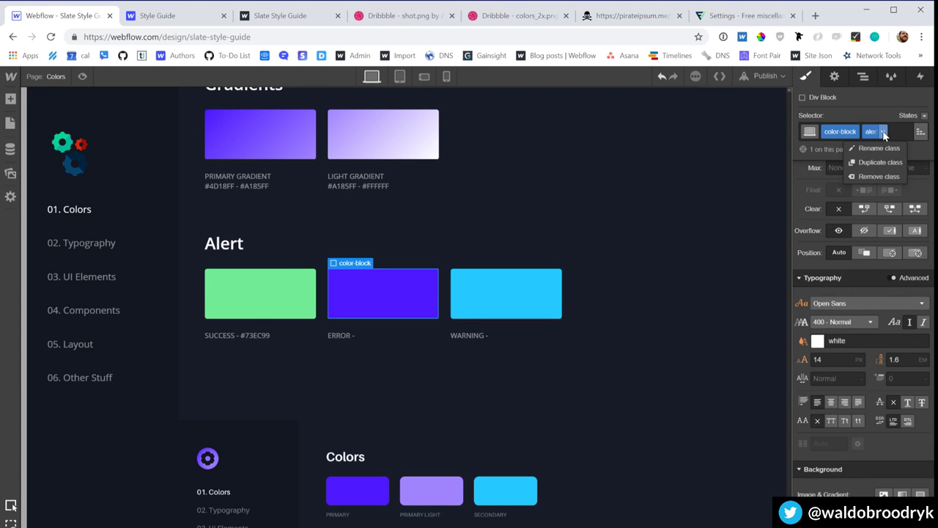
text(error)
key(Return)
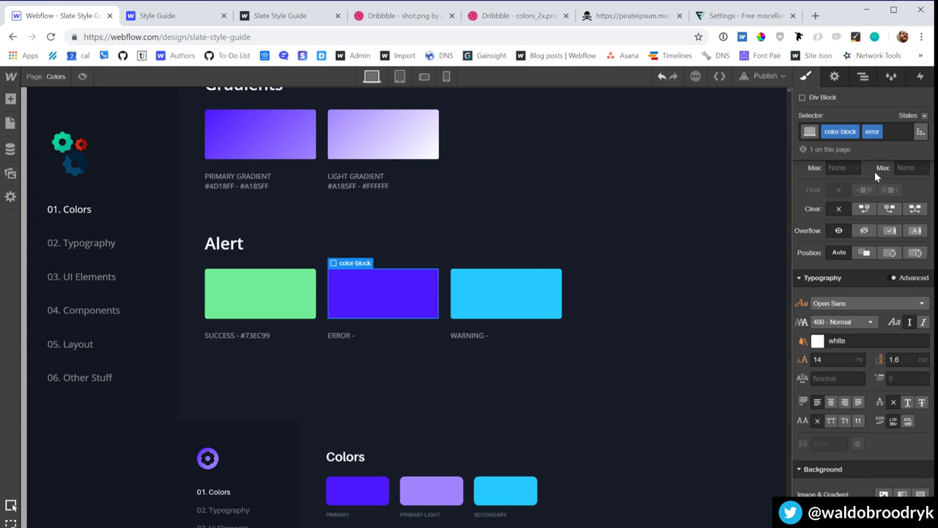
Step: Set the ERROR swatch's background to #f84568, sampled from the reference ERROR swatch, and save it as a color swatch under the suggested name
scroll(864, 471, down, 2)
scroll(608, 435, down, 4)
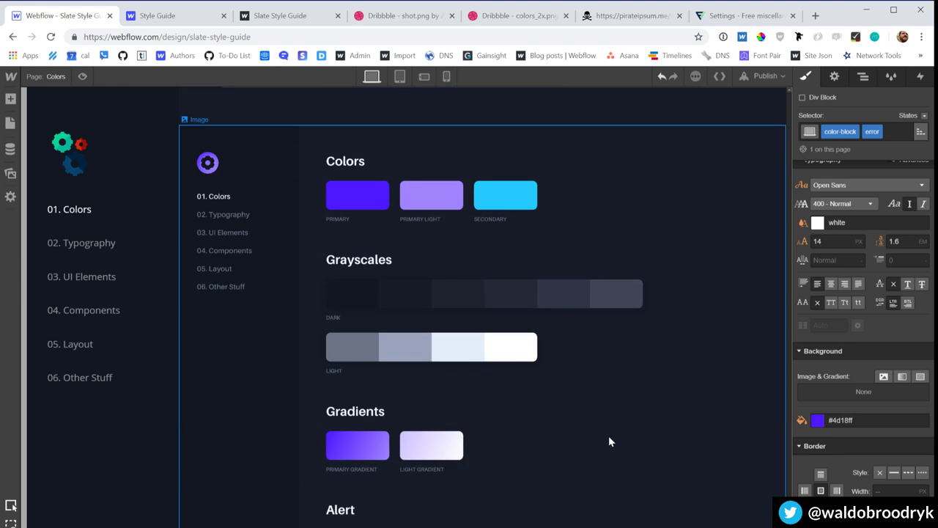
click(817, 420)
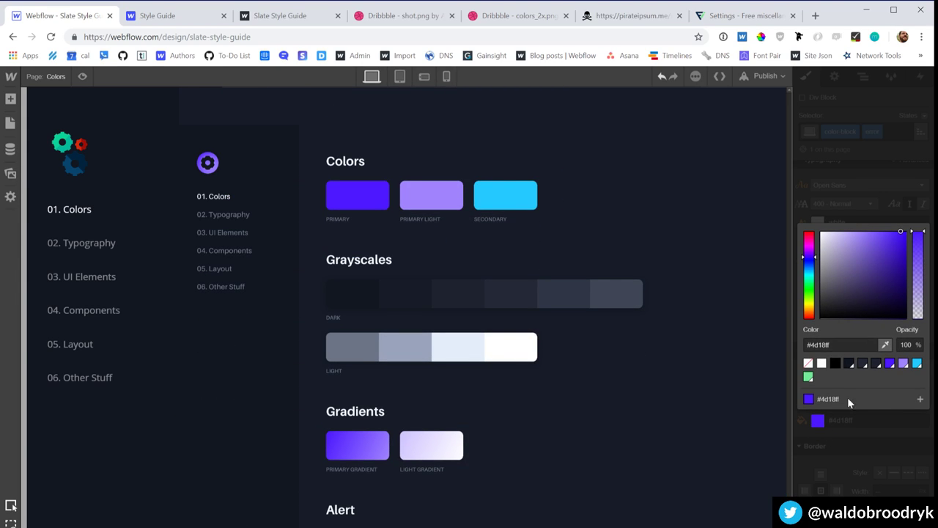
click(885, 344)
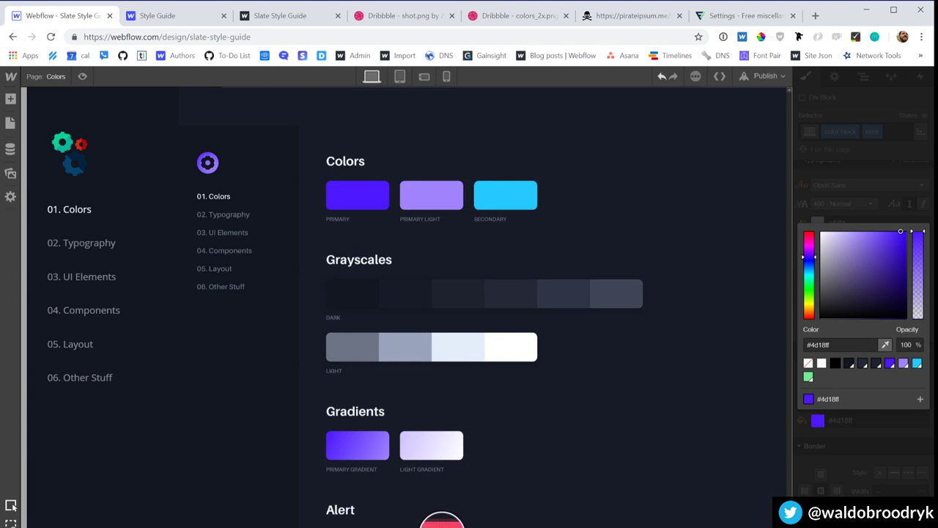
click(438, 525)
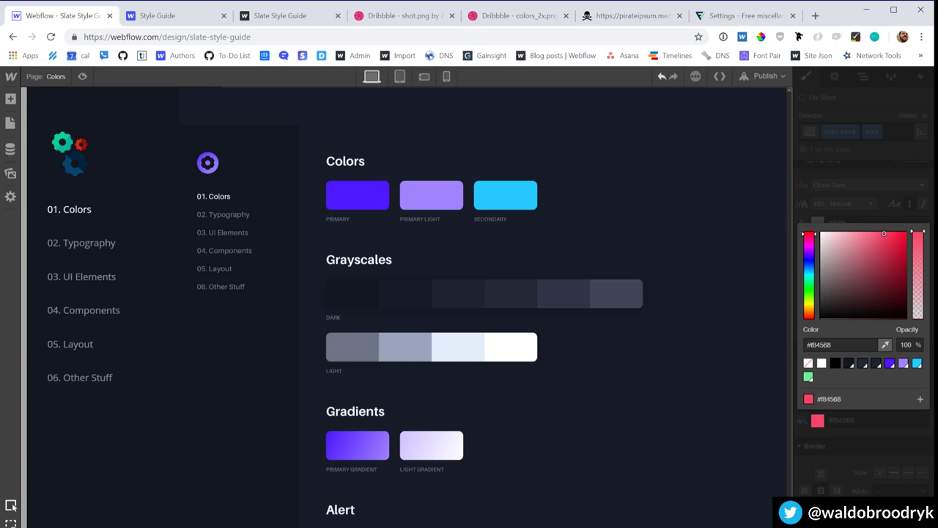
click(919, 398)
click(905, 395)
Step: Copy the background's hex code and add #F84568 to the ERROR swatch's caption
click(837, 344)
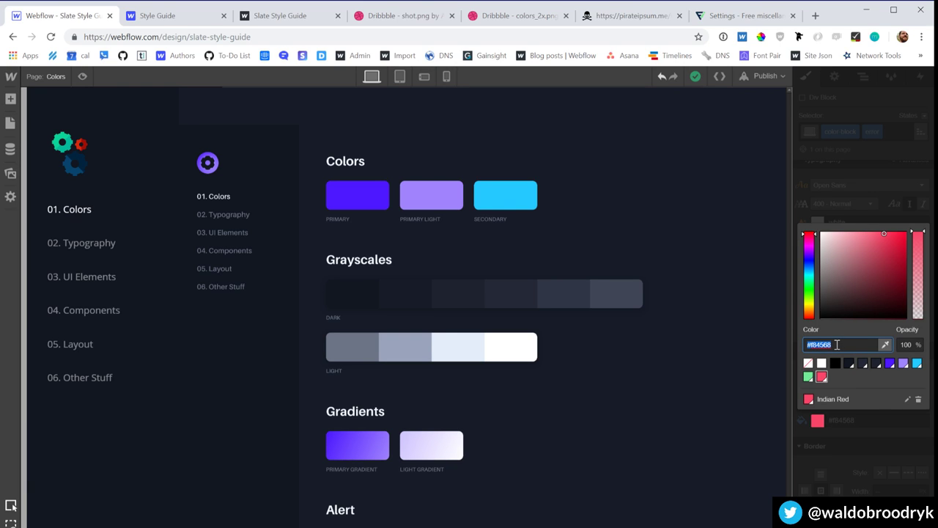
scroll(406, 264, down, 5)
double_click(370, 274)
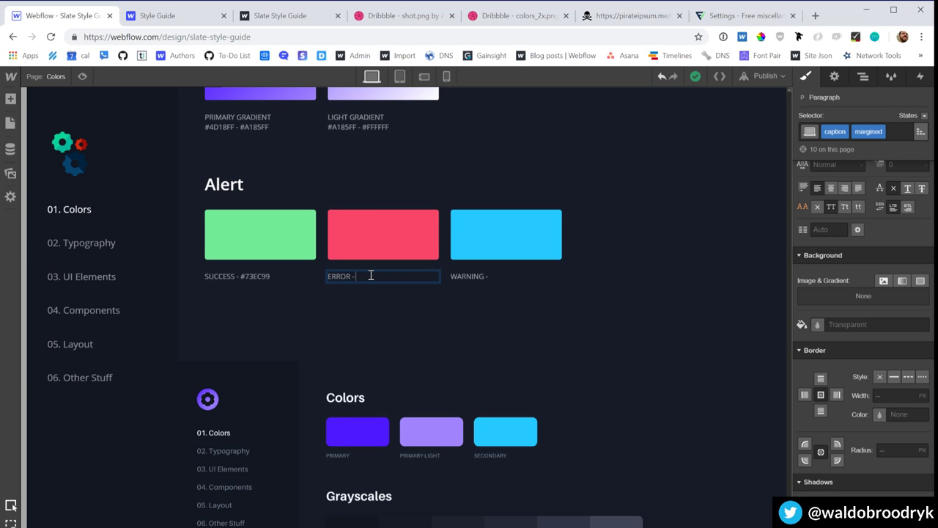
text(#F84568)
Step: Replace the secondary combo class on the WARNING swatch's color-block with a new one named warning
click(513, 262)
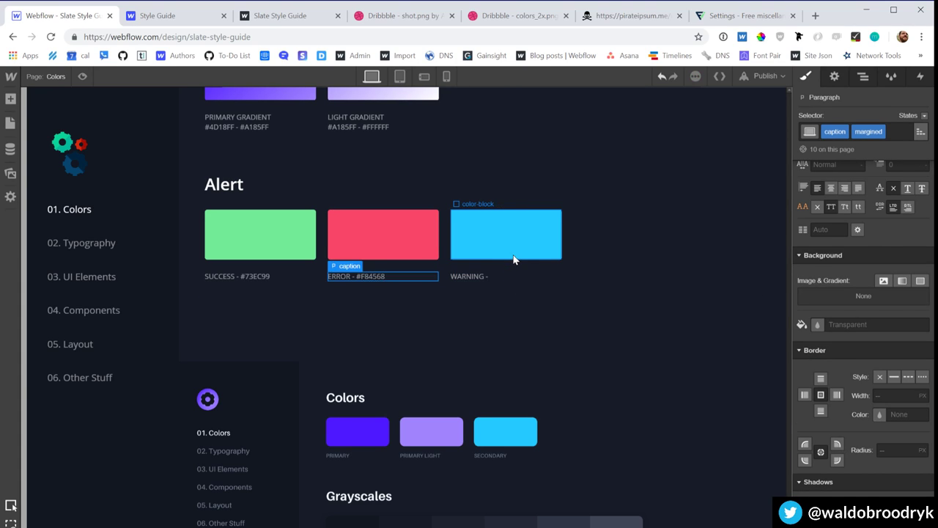
scroll(546, 478, down, 4)
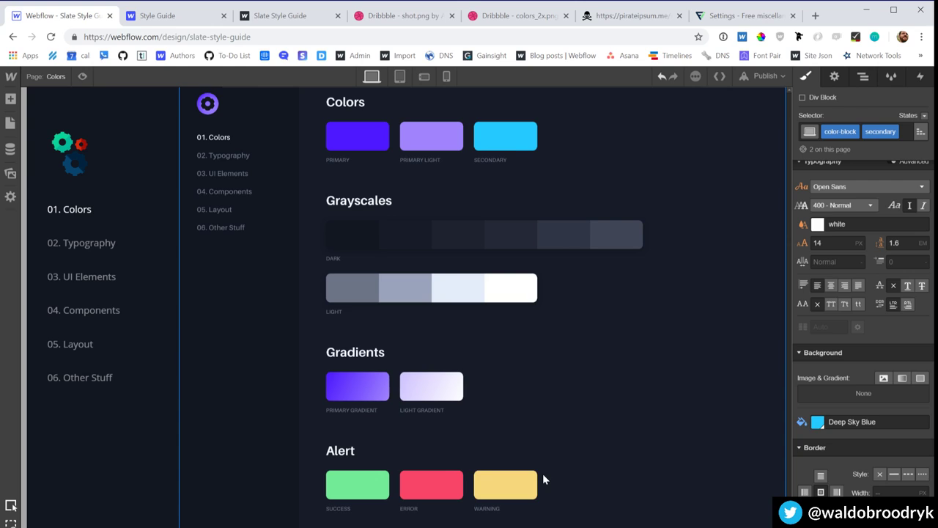
scroll(542, 478, up, 3)
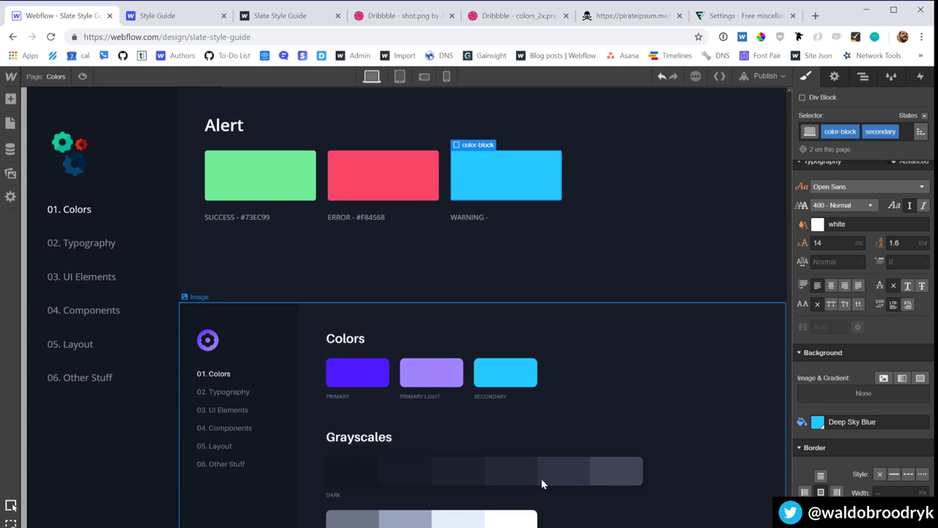
click(906, 133)
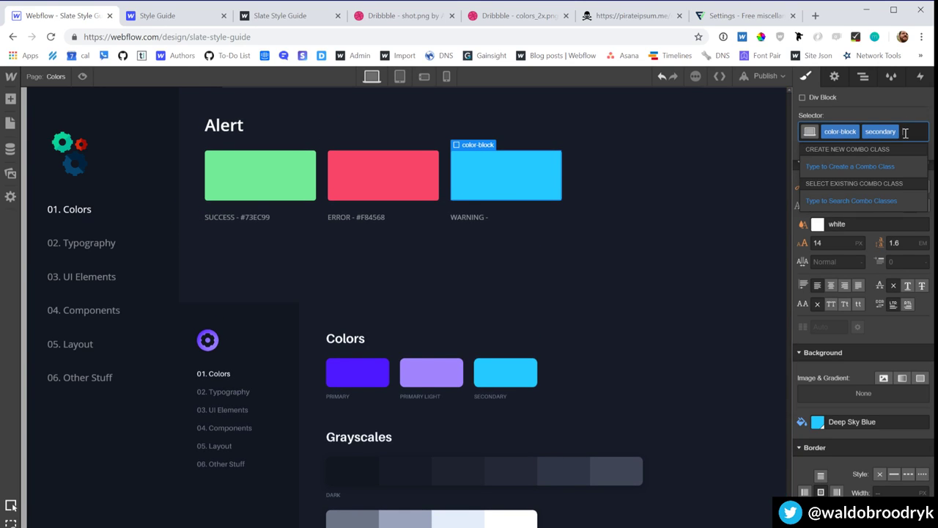
key(BackSpace)
text(warning)
key(Return)
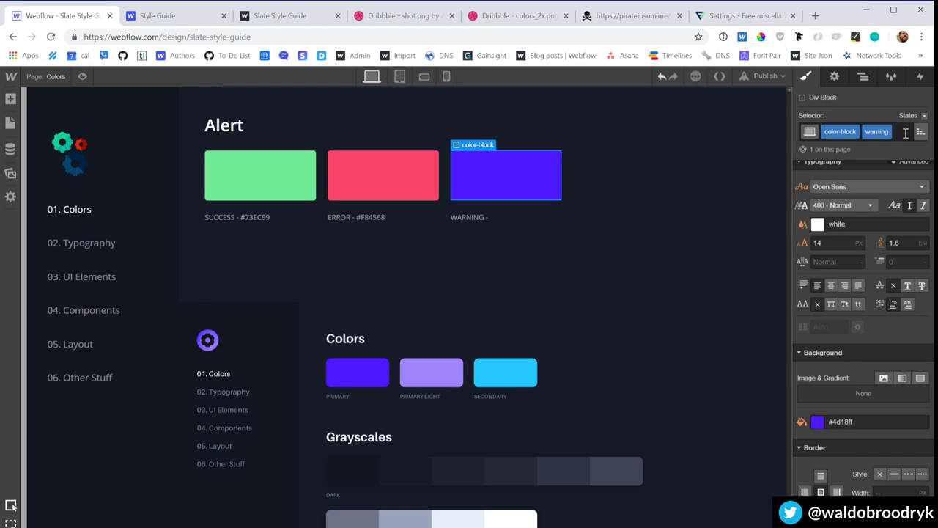
Step: Set the WARNING swatch's background to #f6d87c, sampled from the reference WARNING swatch, and save it as a global color swatch under the suggested name
click(817, 421)
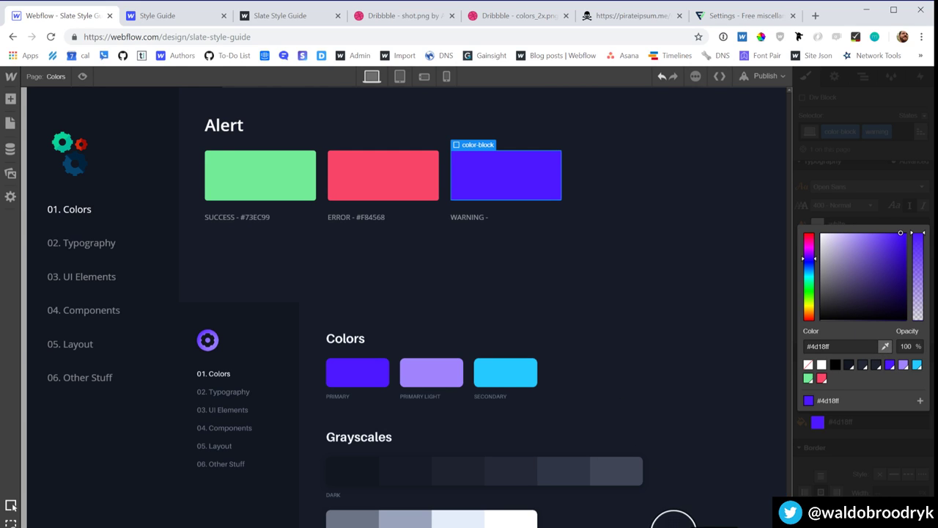
scroll(678, 513, down, 3)
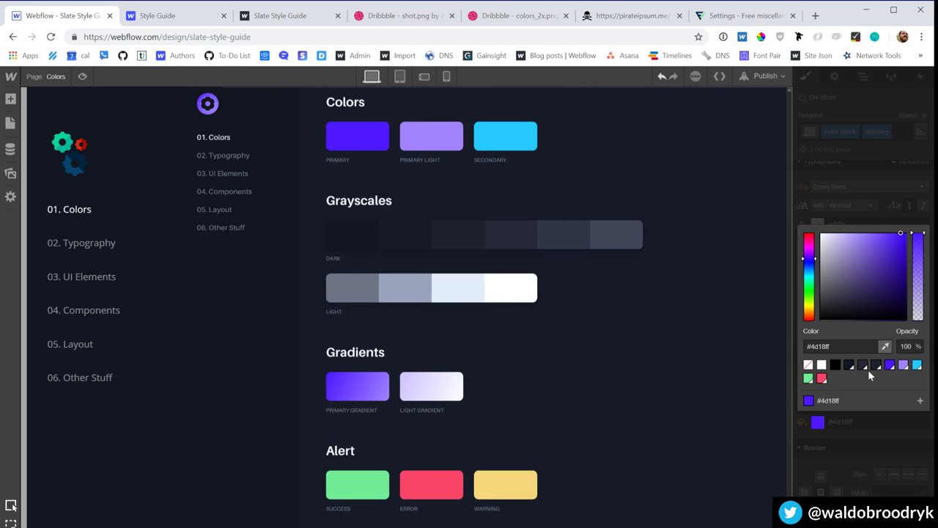
click(884, 349)
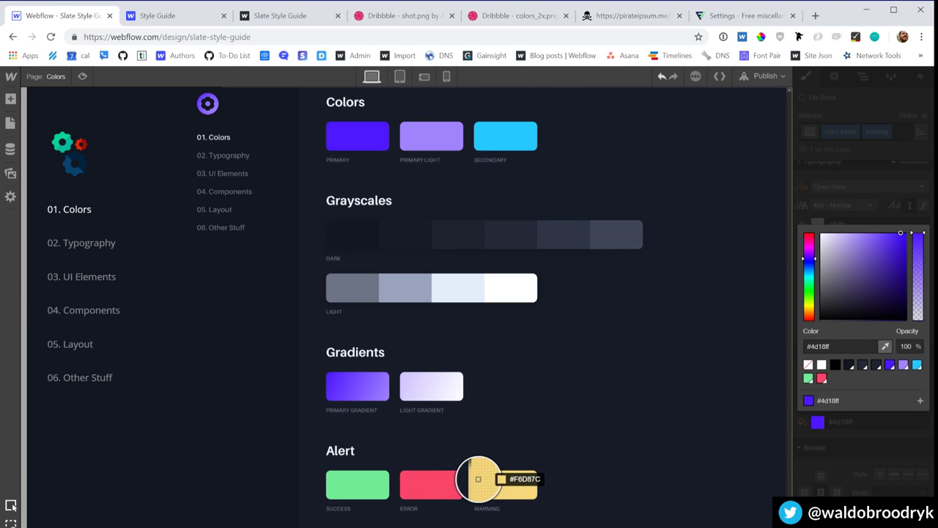
click(499, 480)
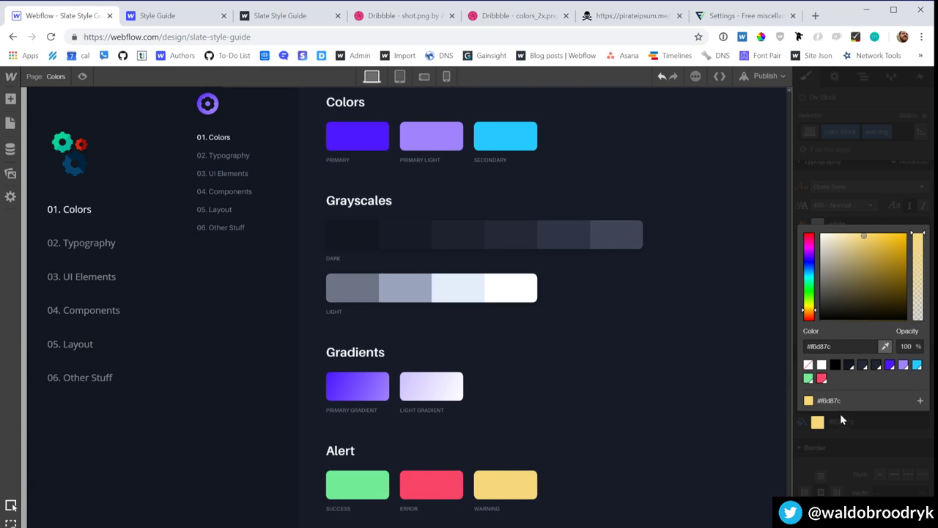
click(919, 400)
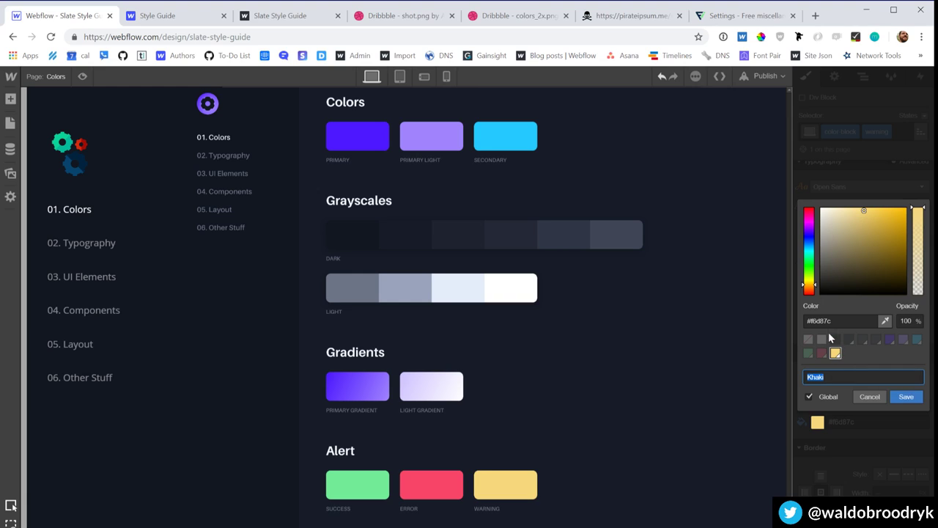
click(853, 321)
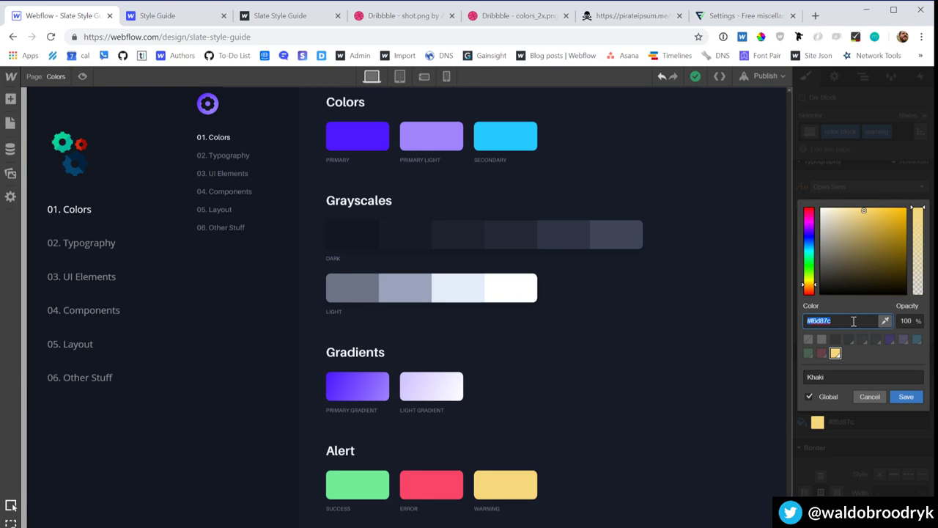
click(906, 398)
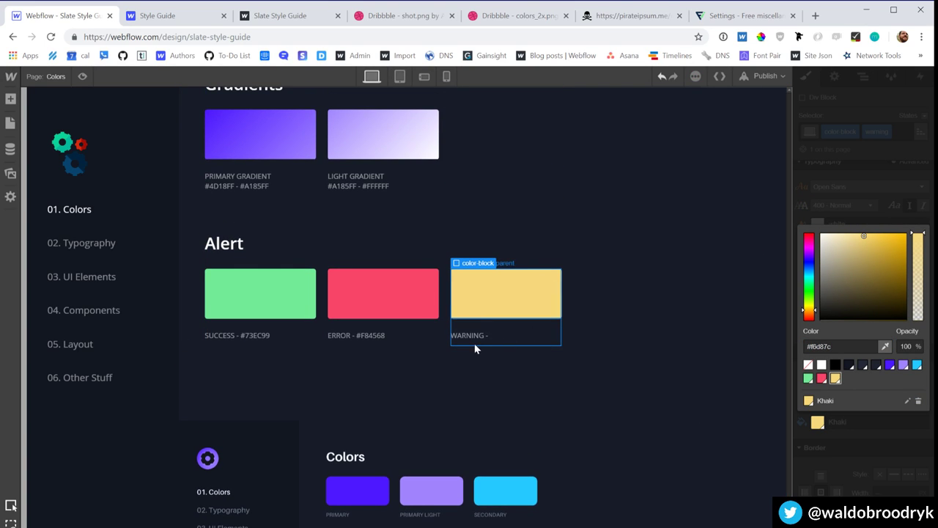
Step: Add the hex code #F6D87C to the WARNING swatch's caption
double_click(494, 335)
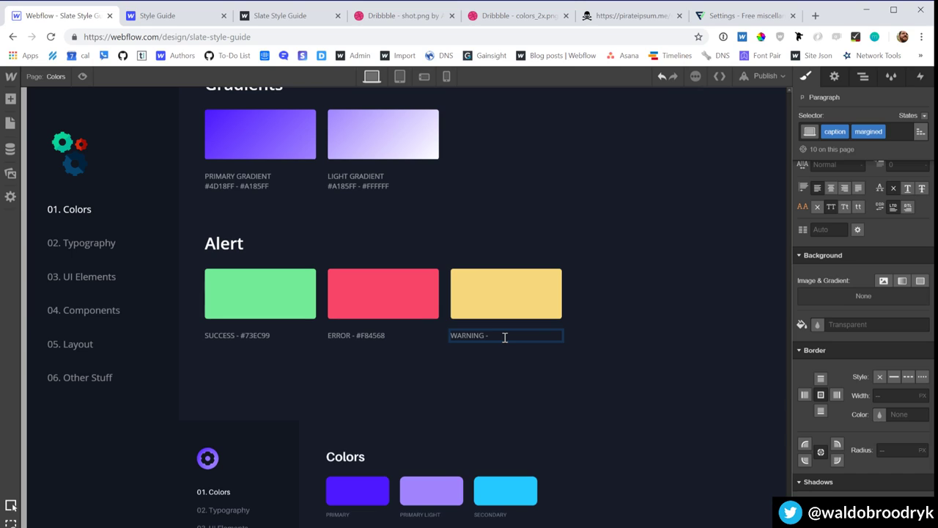
text(#F6D87C)
click(613, 322)
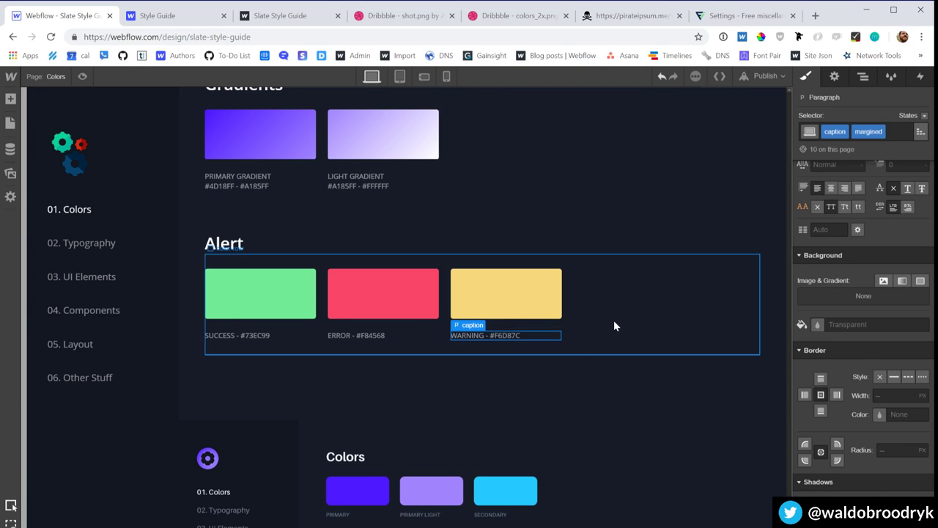
click(614, 323)
Step: Delete the reference image below the Alert section
click(527, 450)
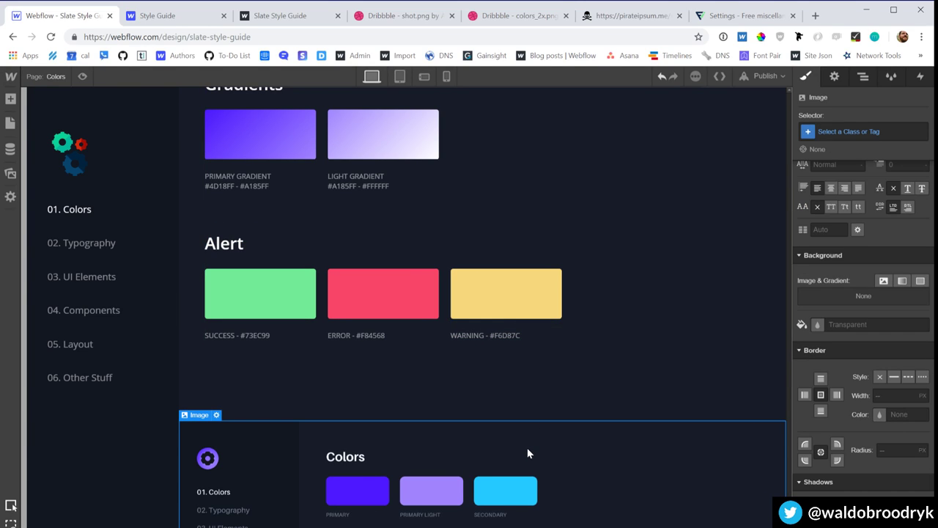
key(Delete)
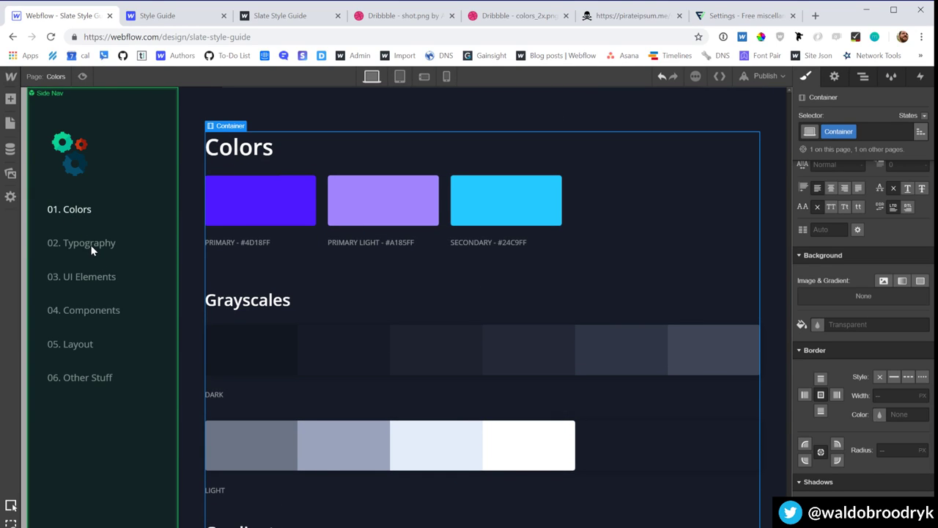
scroll(427, 340, down, 4)
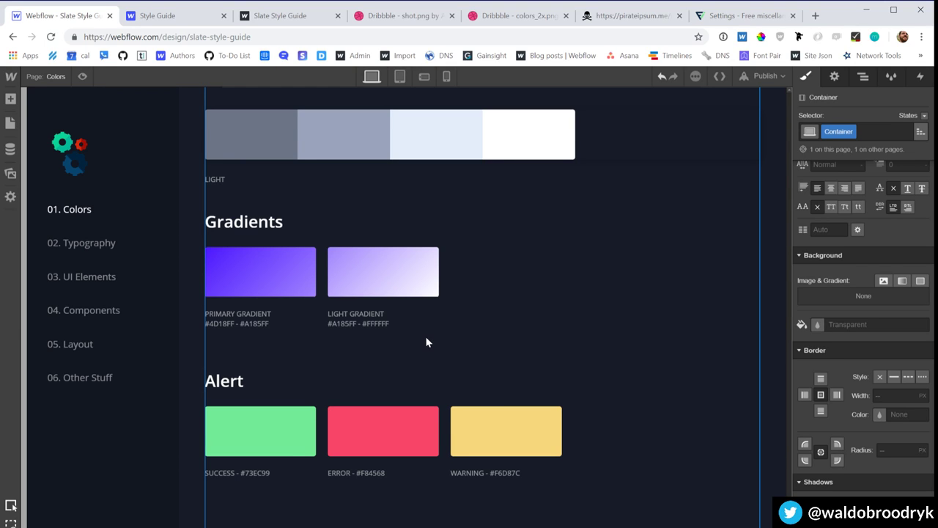
scroll(425, 342, up, 4)
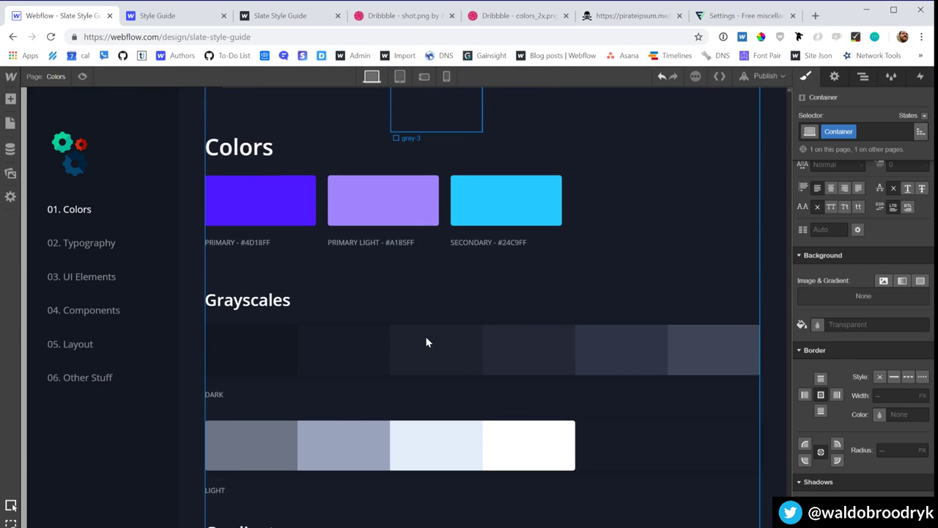
Step: Check the Colors page layout from top to bottom at the tablet and phone landscape breakpoints
click(399, 76)
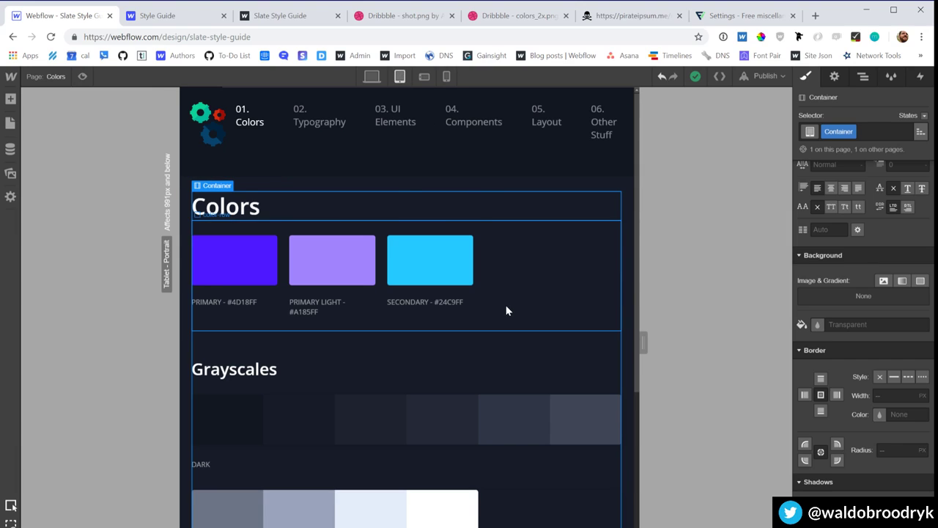
scroll(505, 311, down, 4)
scroll(505, 310, up, 5)
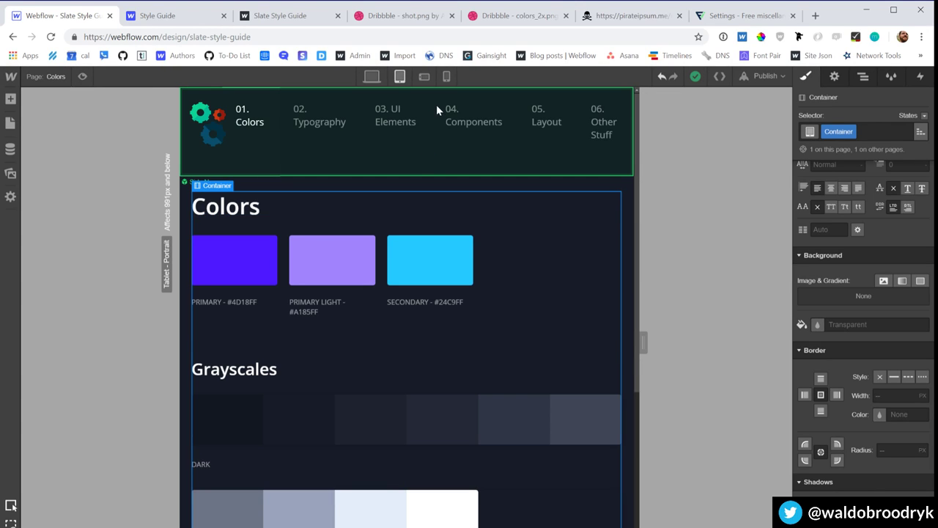
click(425, 78)
scroll(473, 376, down, 4)
scroll(472, 376, up, 4)
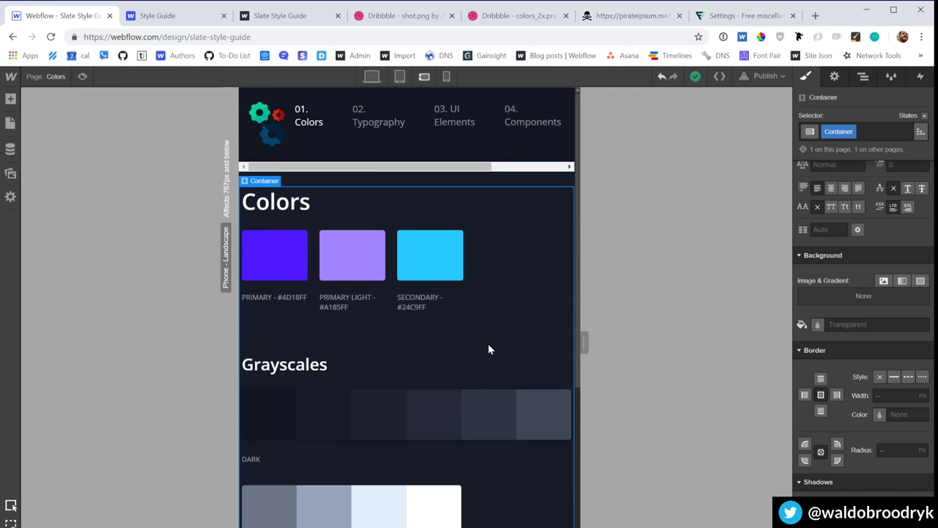
scroll(488, 350, down, 5)
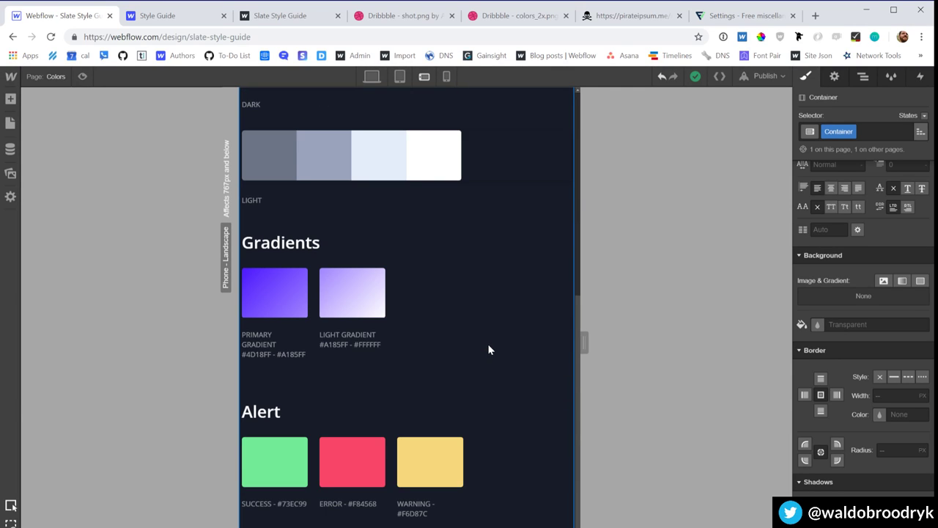
scroll(489, 349, up, 5)
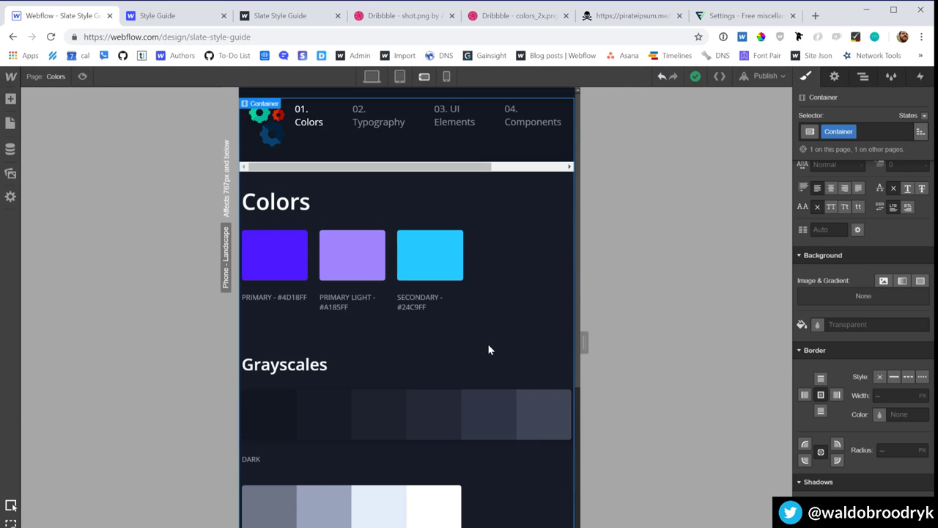
Step: At the phone portrait breakpoint, change the color-row's flex layout to horizontal so the primary and secondary swatches sit side by side
click(446, 76)
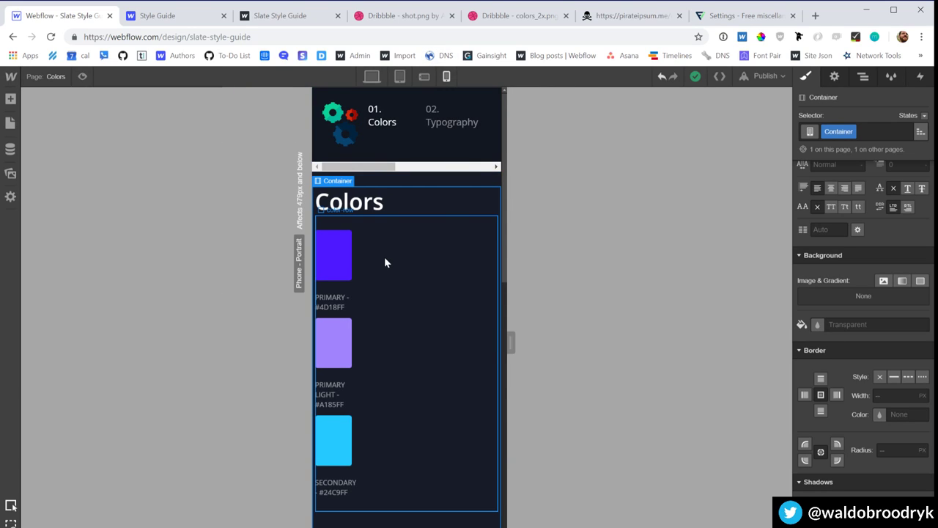
click(348, 258)
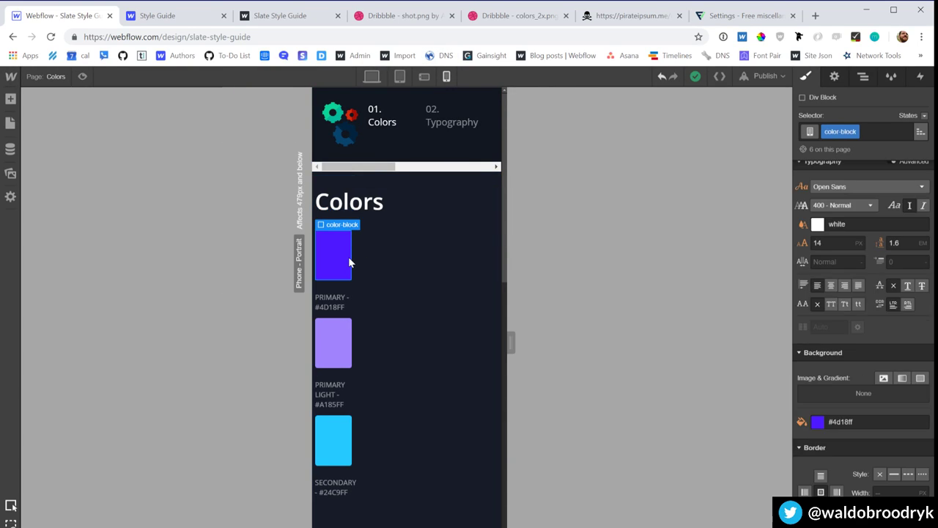
click(371, 289)
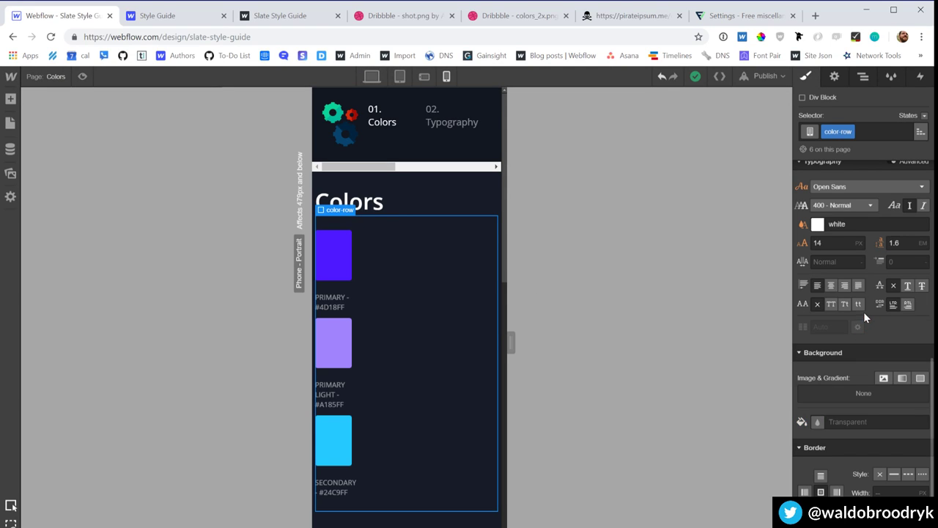
scroll(802, 293, up, 5)
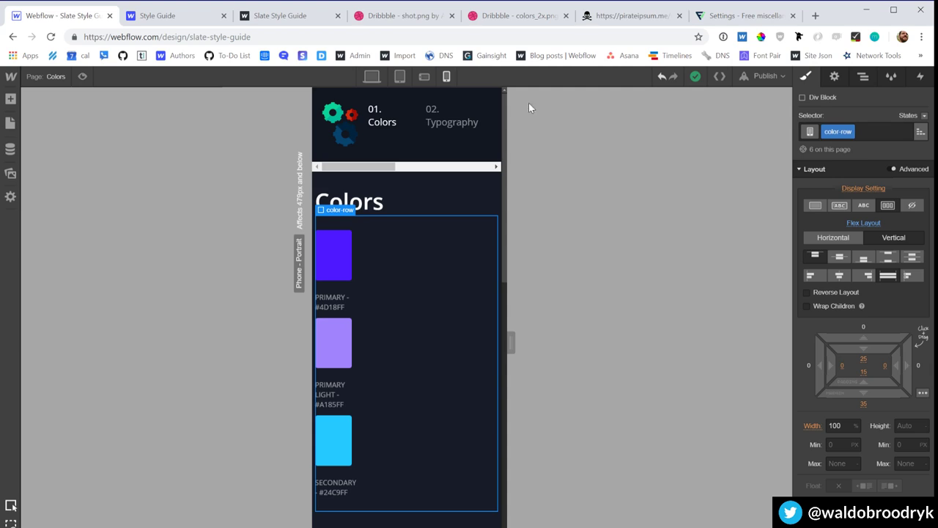
click(870, 136)
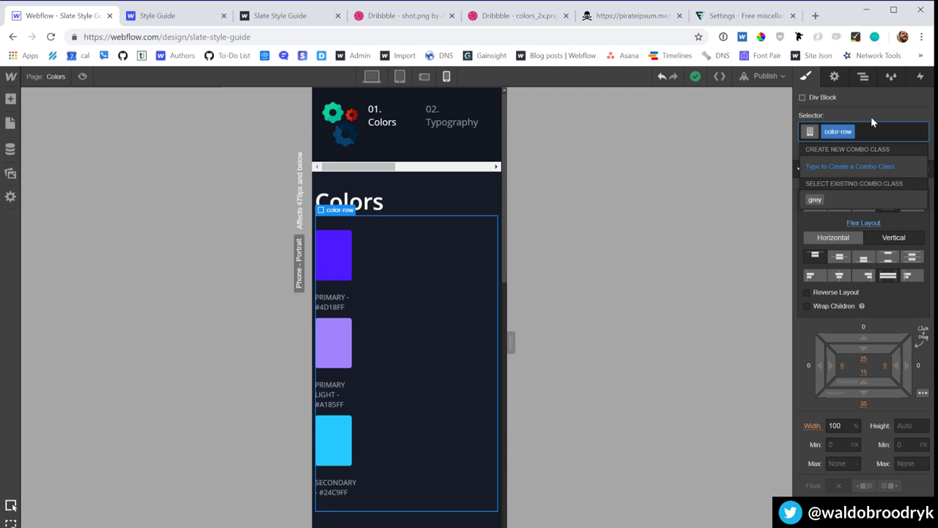
click(870, 116)
click(832, 237)
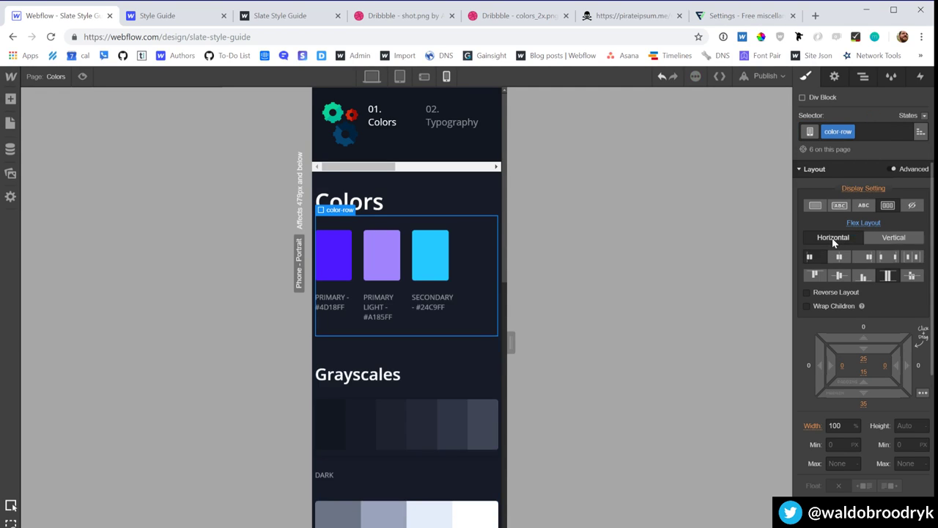
Step: Set the color-block-parent's width to 30% and its right margin to 3% at phone portrait
click(347, 258)
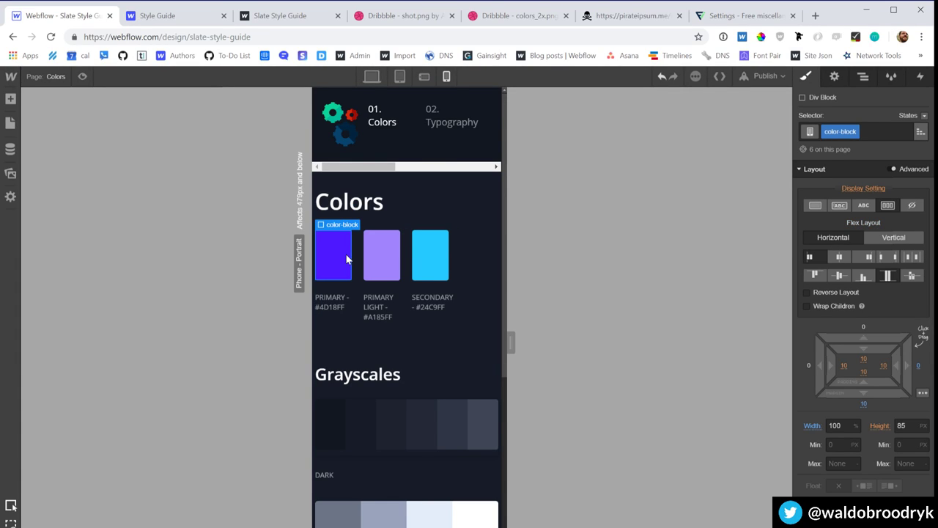
click(347, 258)
click(841, 397)
text(25)
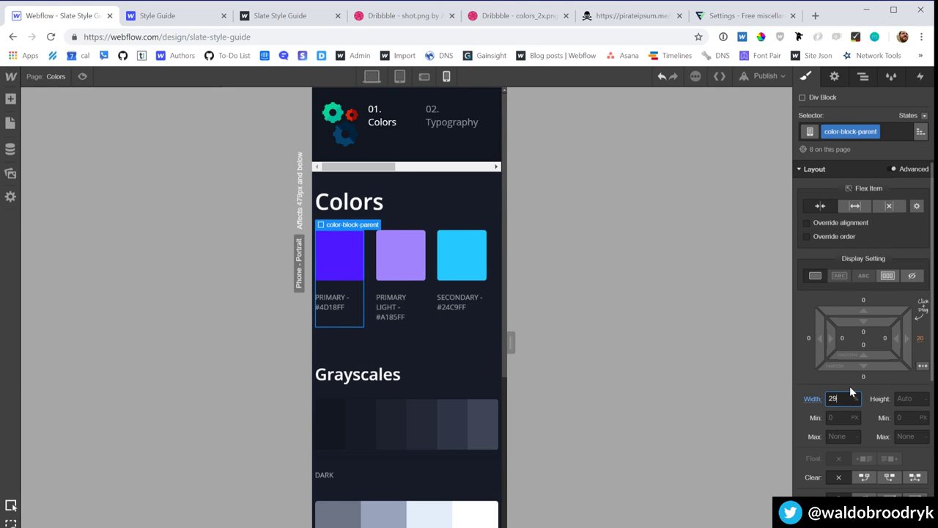
click(920, 338)
text(3)
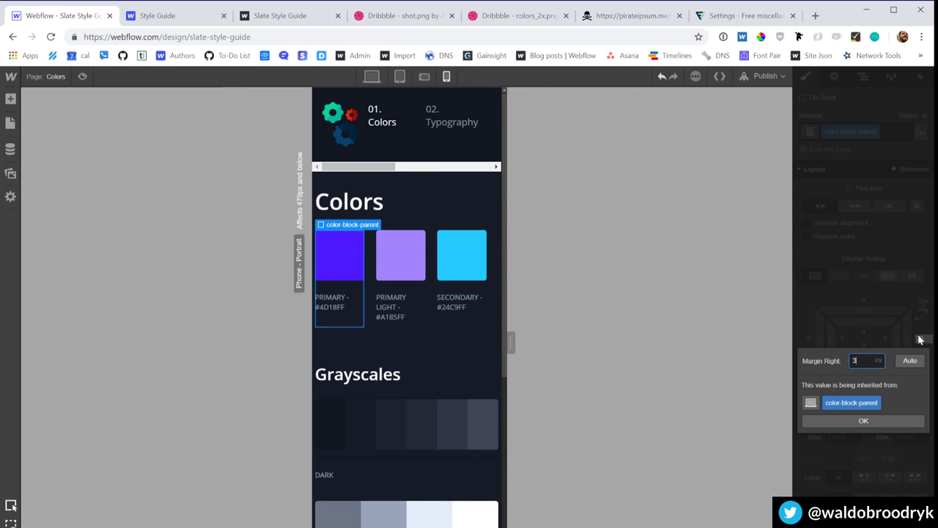
text(0)
key(Return)
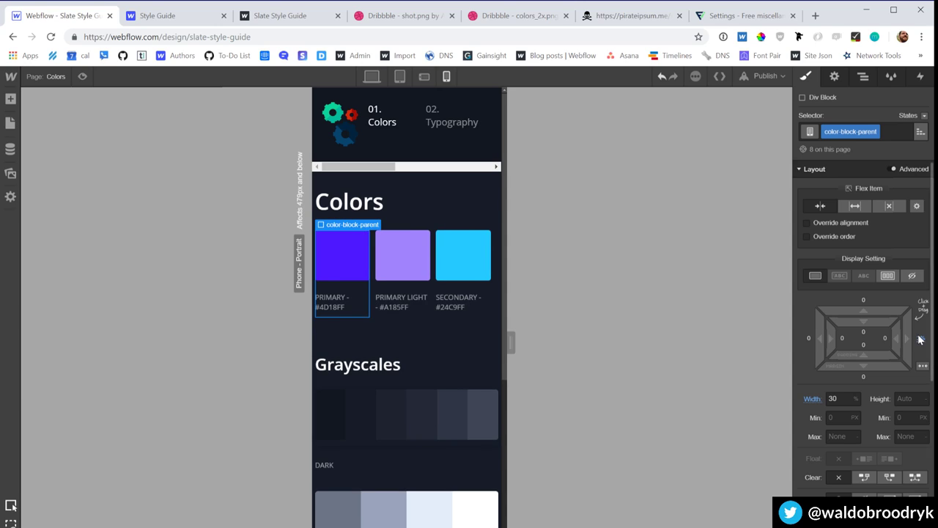
Step: Reduce the color-block's height to 55 px at the phone portrait breakpoint
scroll(403, 341, down, 1)
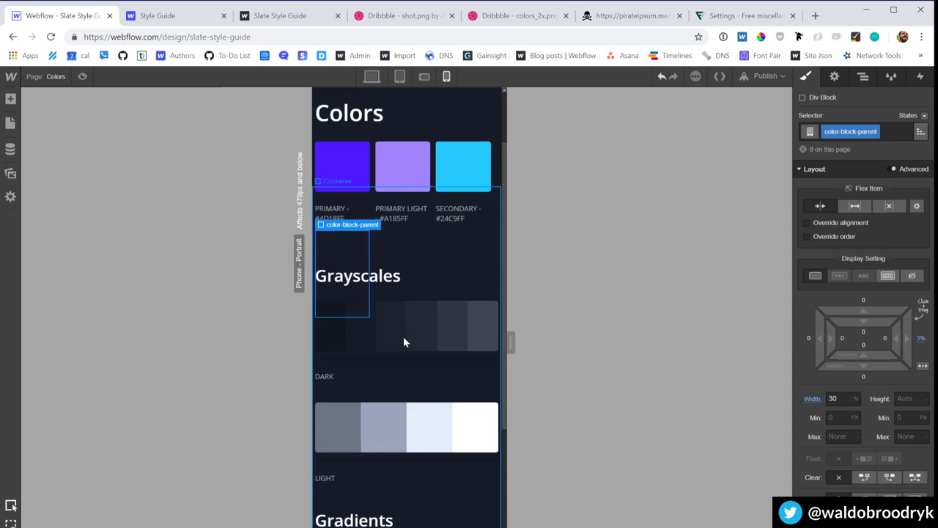
click(338, 334)
click(346, 174)
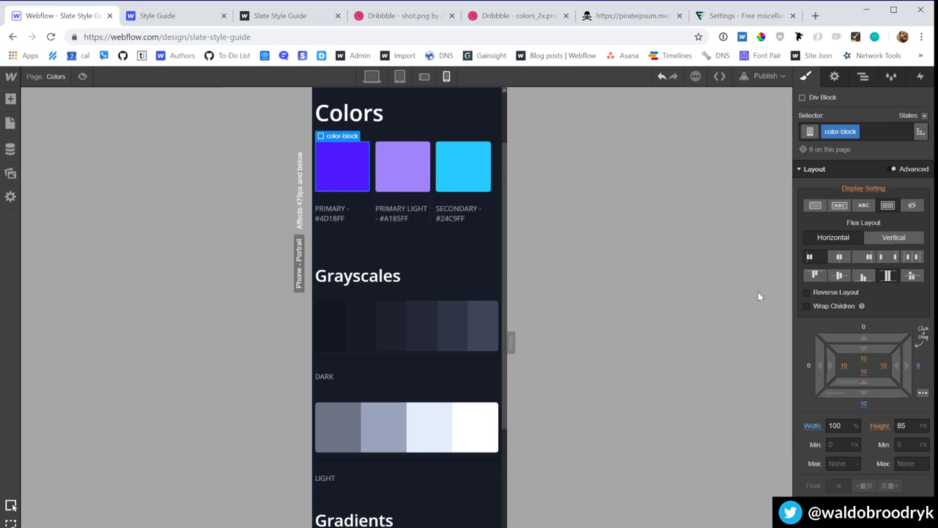
click(909, 426)
key(shift+Down)
key(shift+Down)
key(shift+Down)
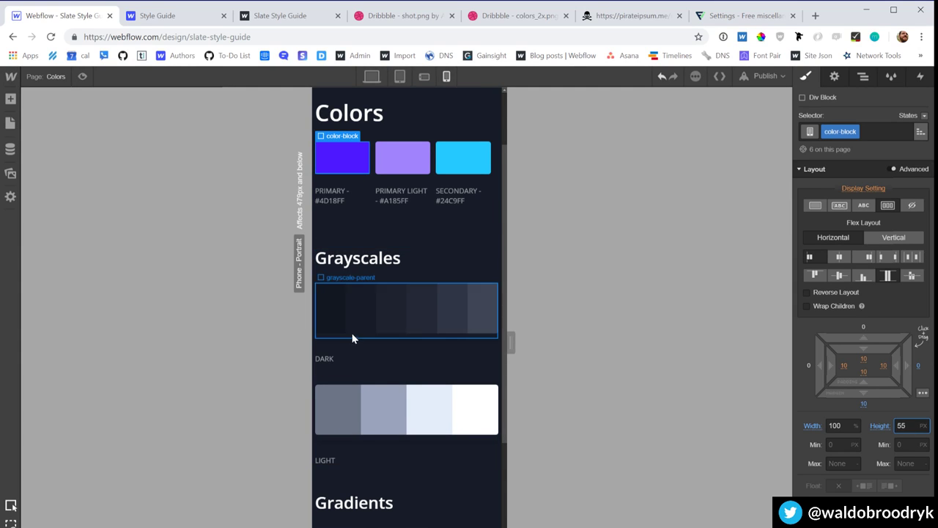
Step: Set the height of the first two DARK grayscale blocks, gray-scale-block and gray-2, to 55 px at phone portrait
click(338, 316)
click(909, 495)
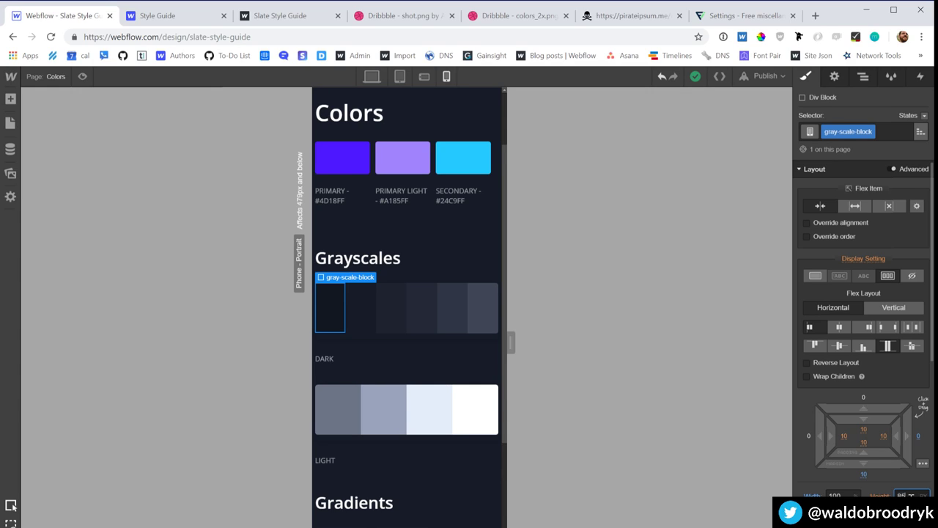
key(shift+Down)
key(shift+Down)
key(shift+Down)
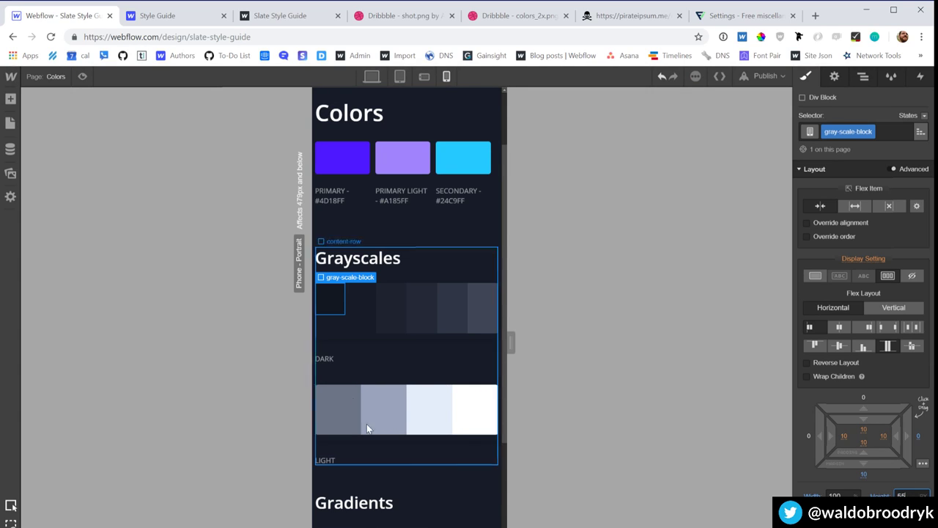
click(360, 297)
click(903, 496)
text(55)
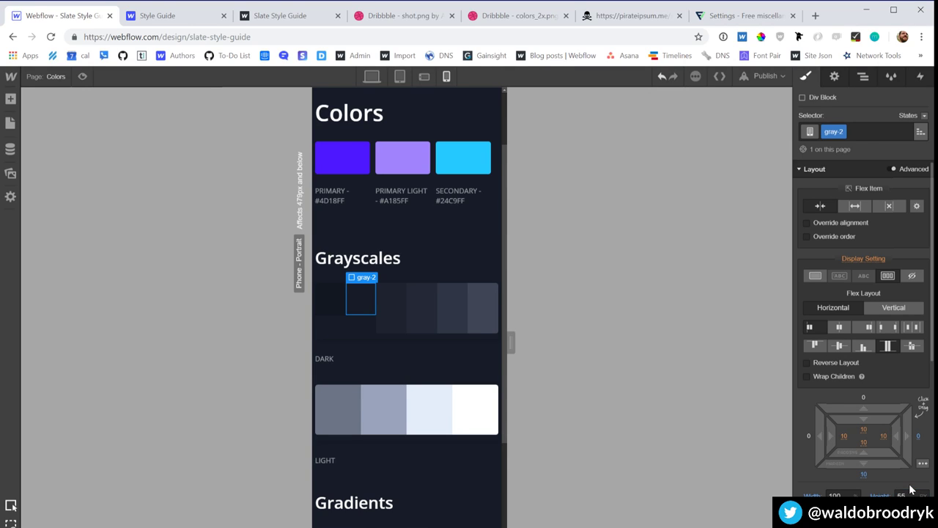
Step: Set the height of the gray-3 and gray-4 blocks to 55 px at phone portrait
key(Down)
click(908, 495)
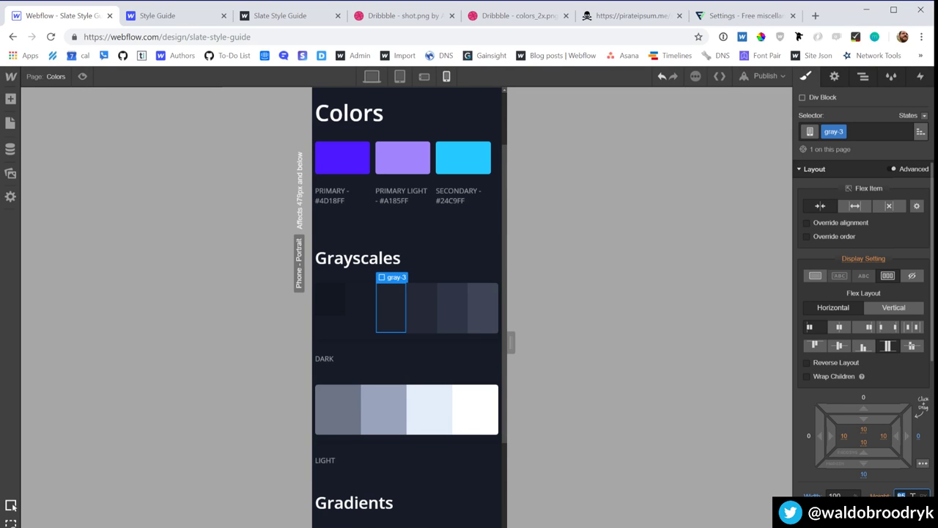
text(55)
click(413, 298)
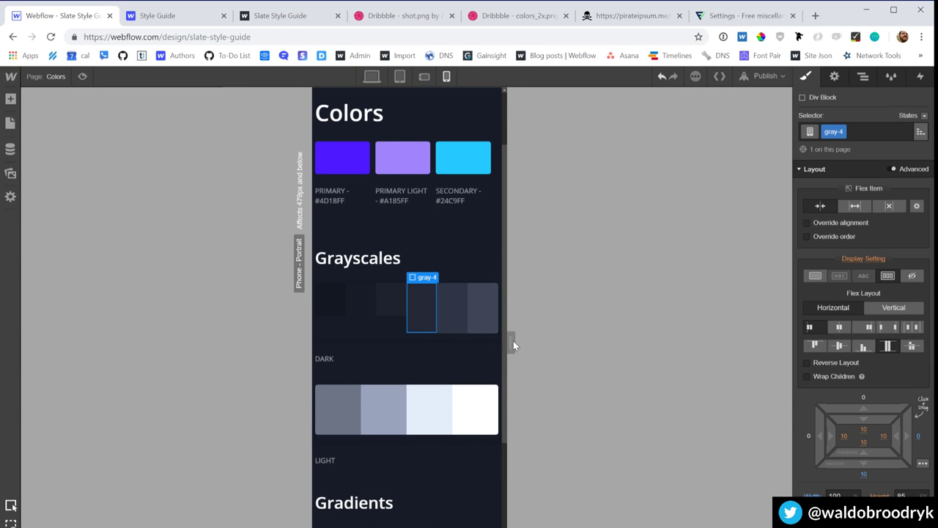
click(902, 495)
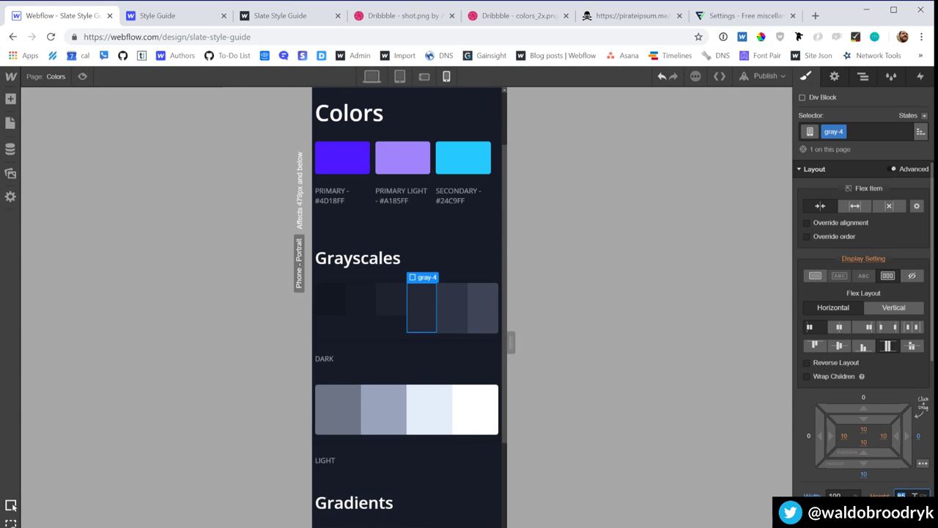
text(55)
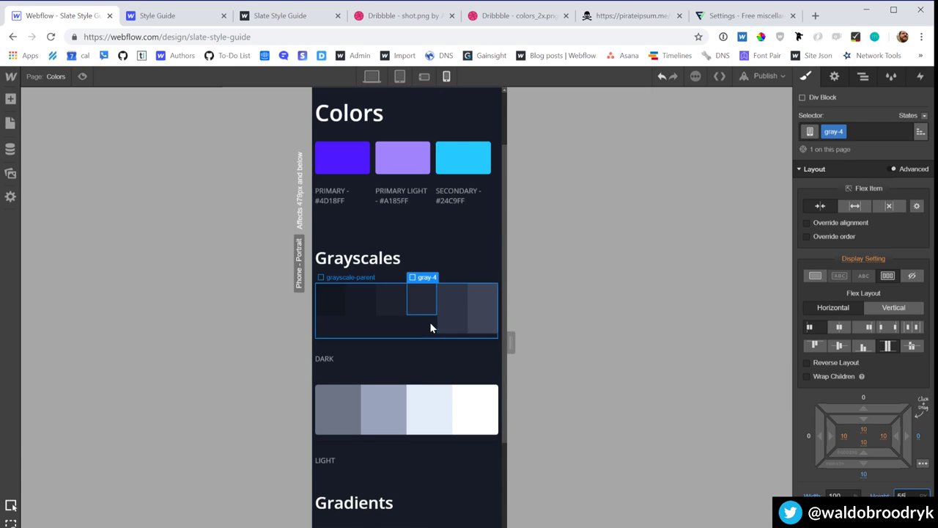
Step: Set the height of the gray-5 and gray-6 blocks to 55 px at phone portrait
click(446, 316)
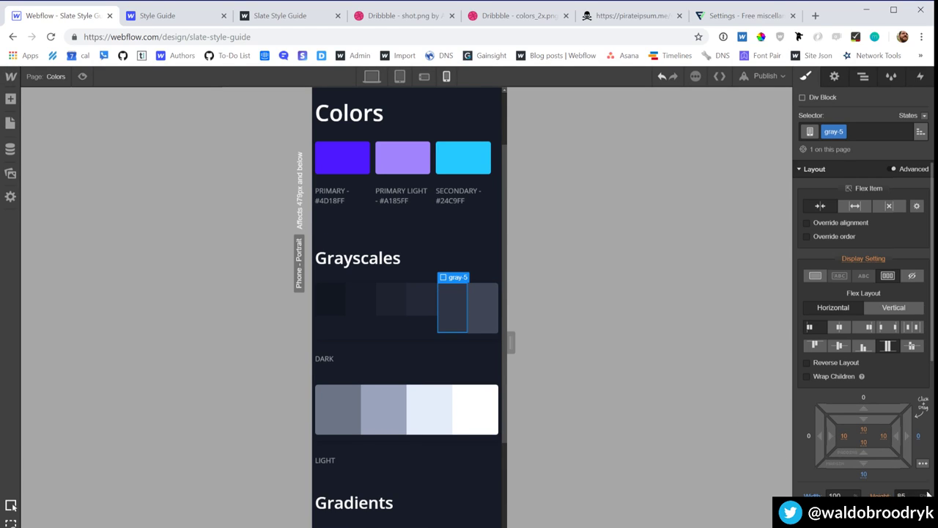
click(909, 495)
text(55)
click(480, 305)
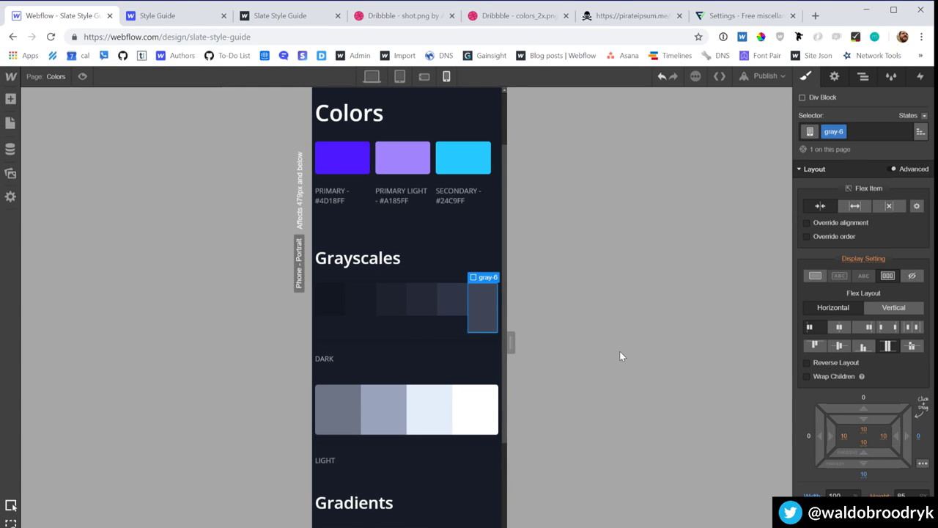
click(912, 496)
text(55)
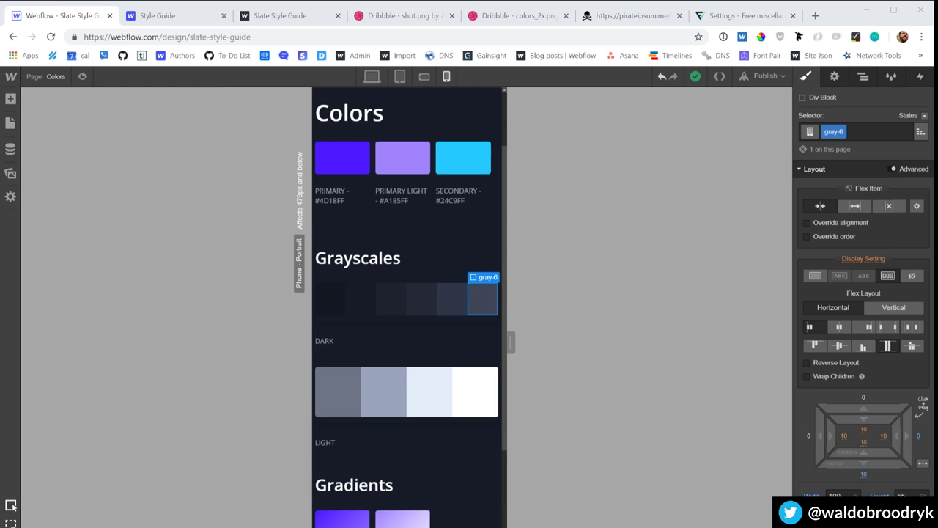
click(648, 120)
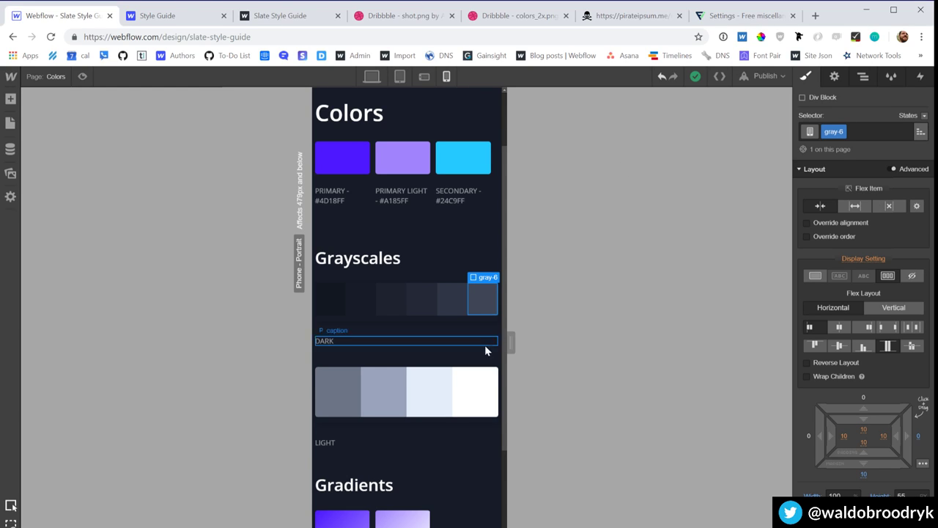
Step: At the desktop breakpoint, give the grayscale-parent row that holds the gray blocks a height of 85 px
click(347, 388)
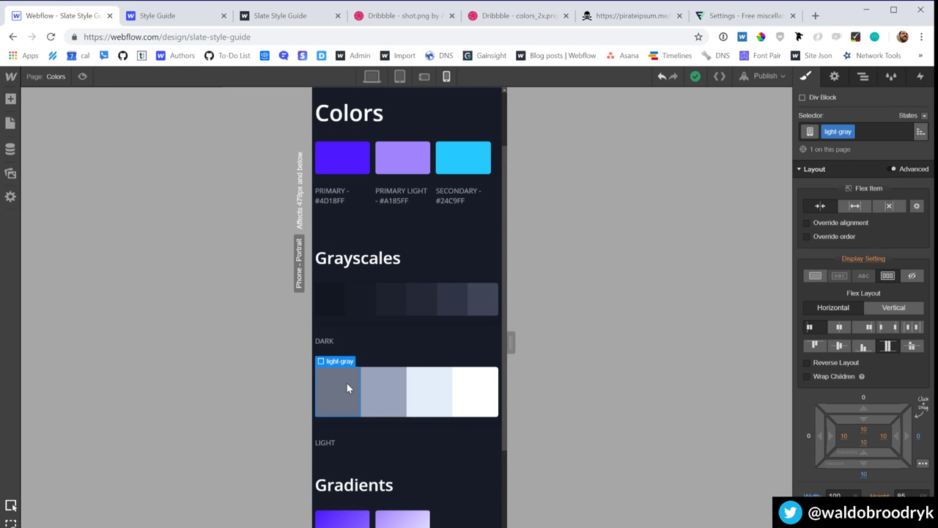
click(372, 76)
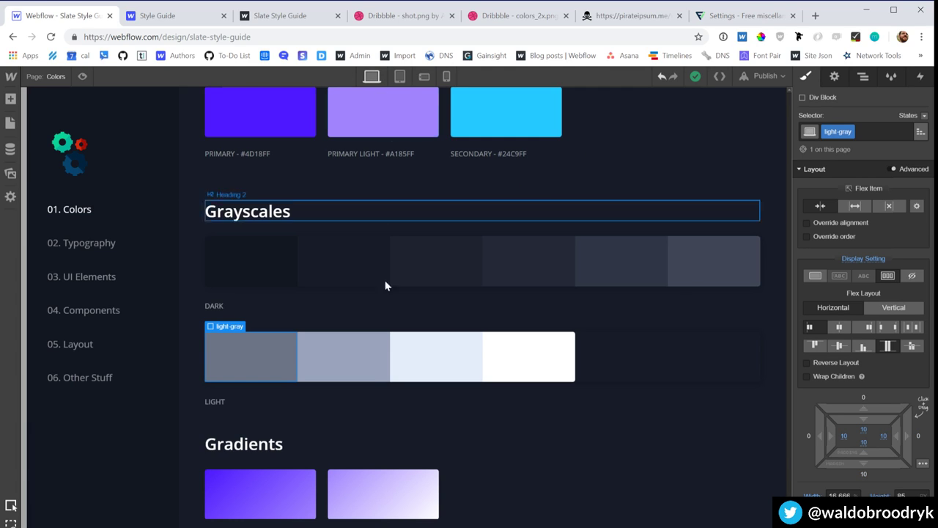
click(369, 362)
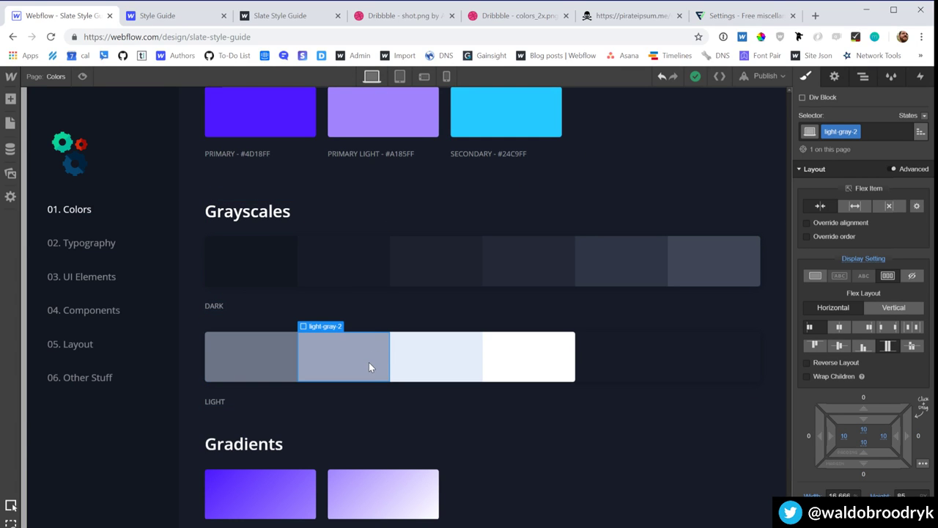
key(ctrl+Up)
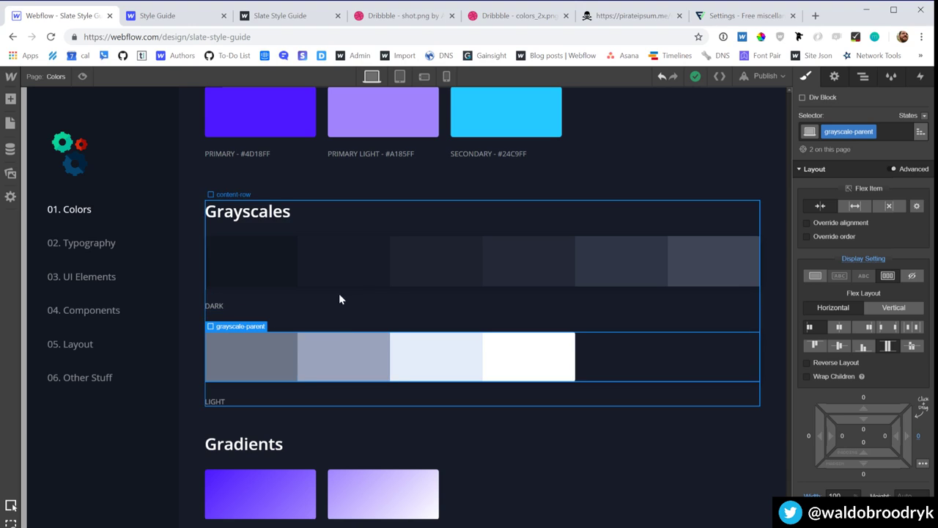
click(275, 268)
key(ctrl+Up)
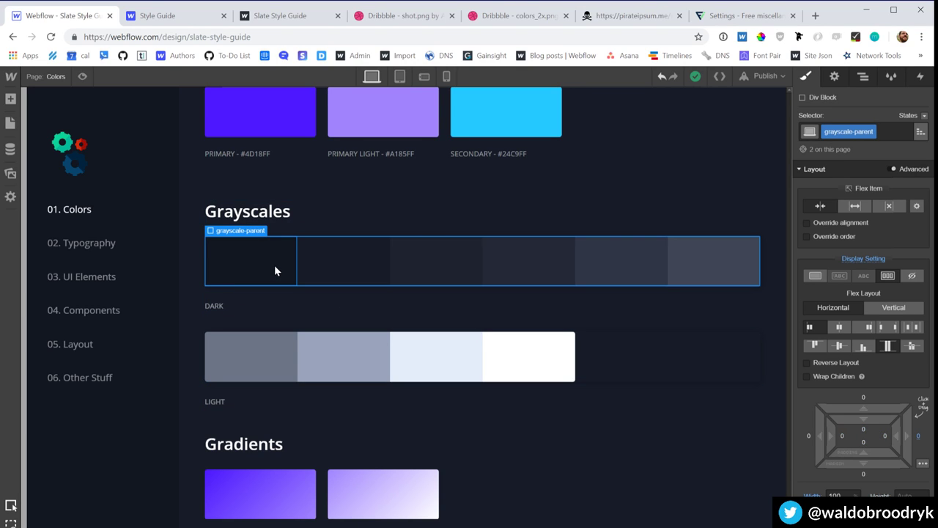
click(274, 255)
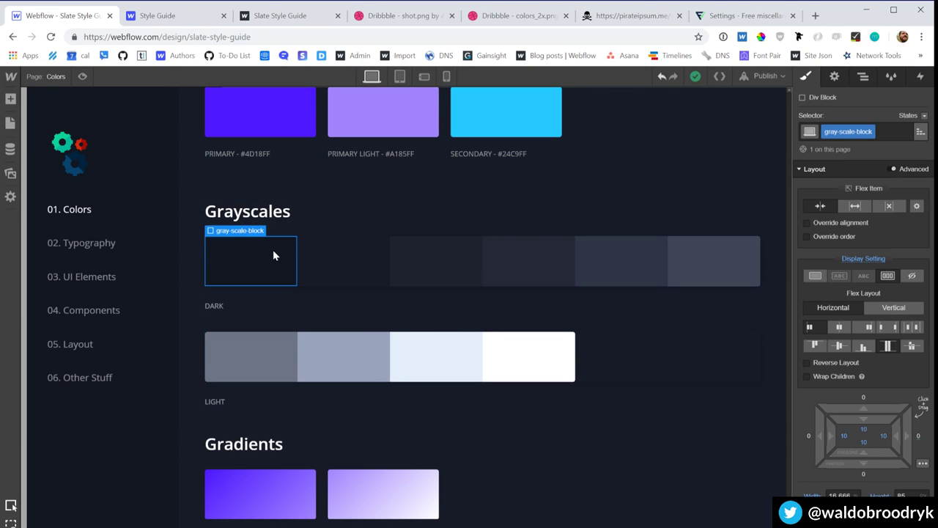
key(ctrl+Up)
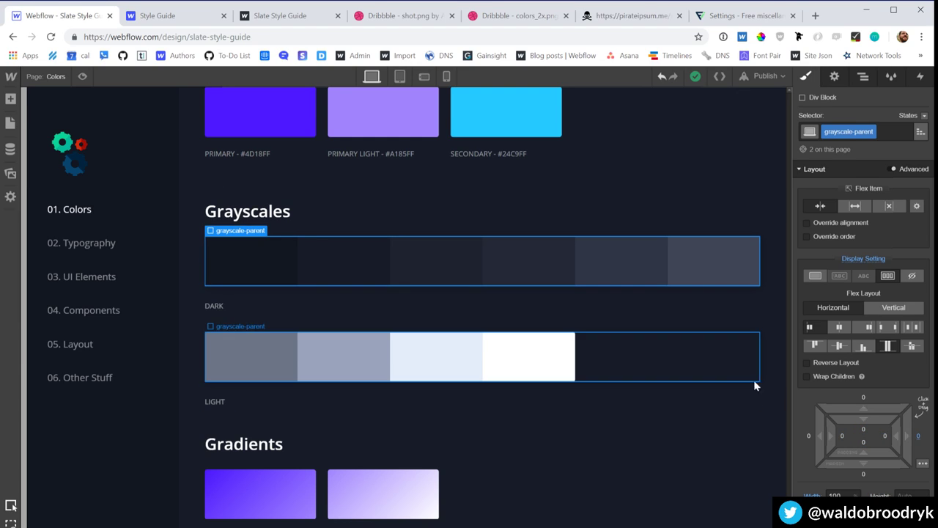
click(909, 495)
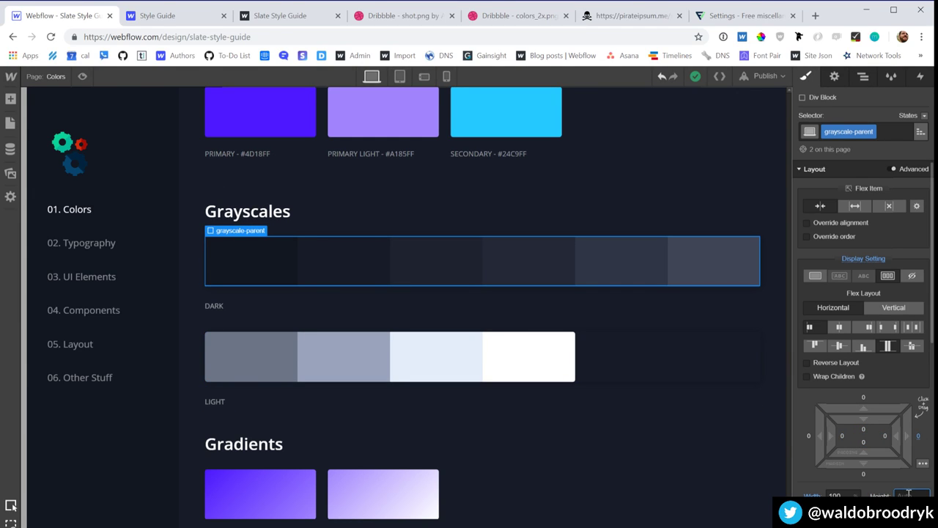
text(85)
key(Return)
Step: Set the height of the gray-scale-block and gray-2 blocks to 100% at the desktop breakpoint
click(254, 266)
click(907, 495)
text(100)
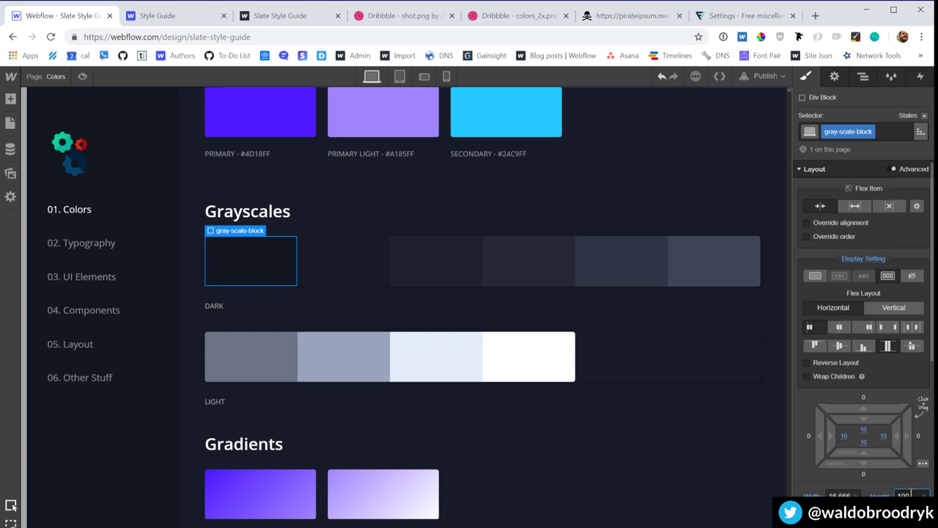
click(359, 270)
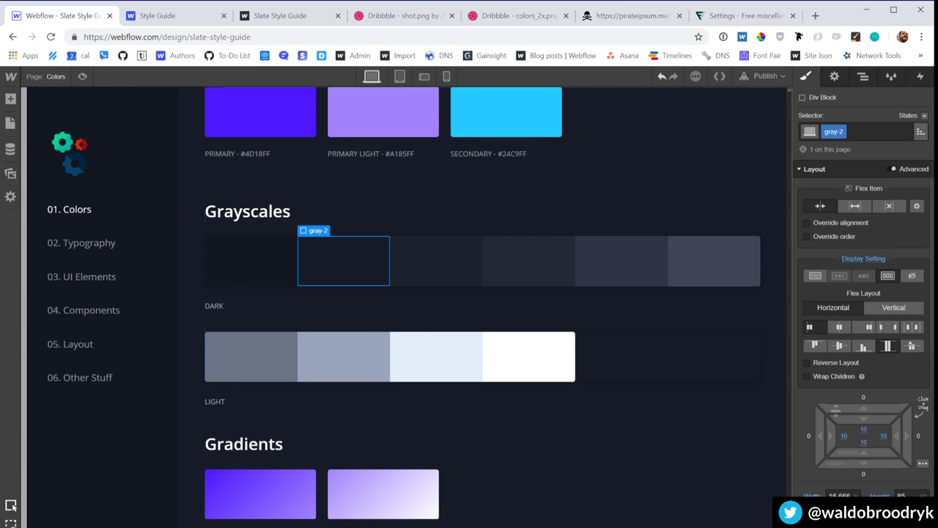
click(901, 495)
text(100%)
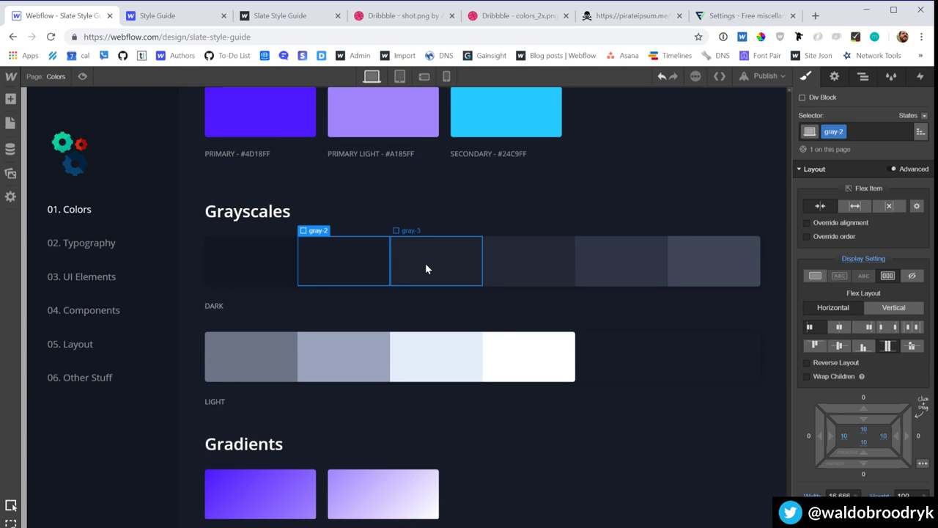
Step: Set the height of the gray-3 and gray-4 blocks to 100% at the desktop breakpoint
click(427, 266)
click(903, 496)
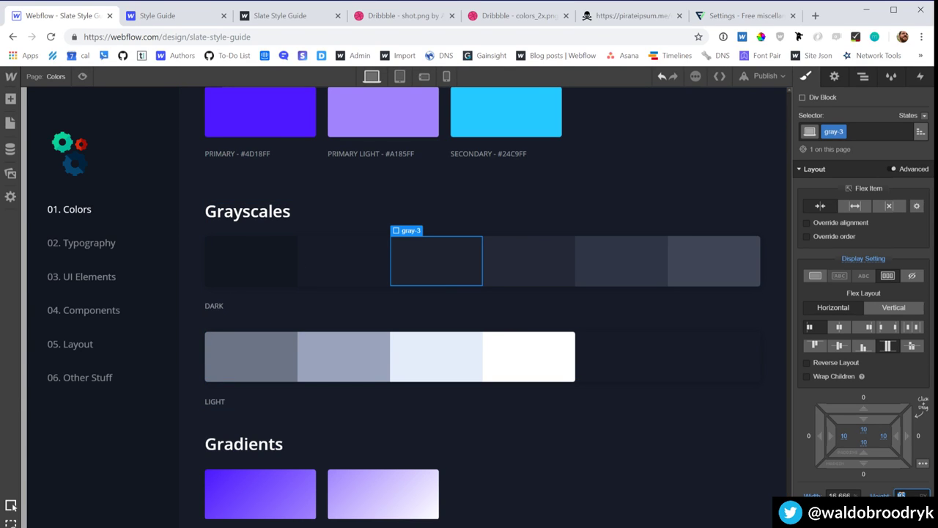
click(568, 277)
click(902, 494)
text(140)
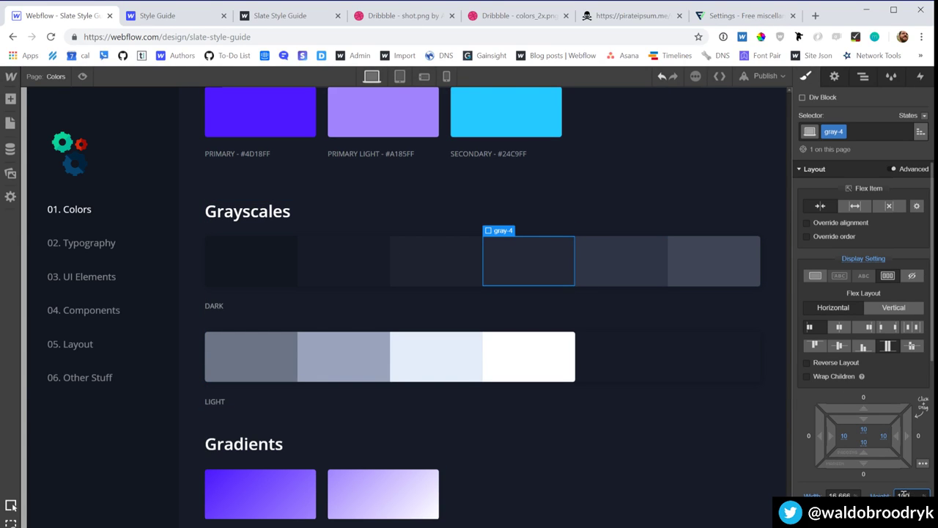
Step: Set the height of the gray-5 and gray-6 blocks to 100% at the desktop breakpoint
click(600, 253)
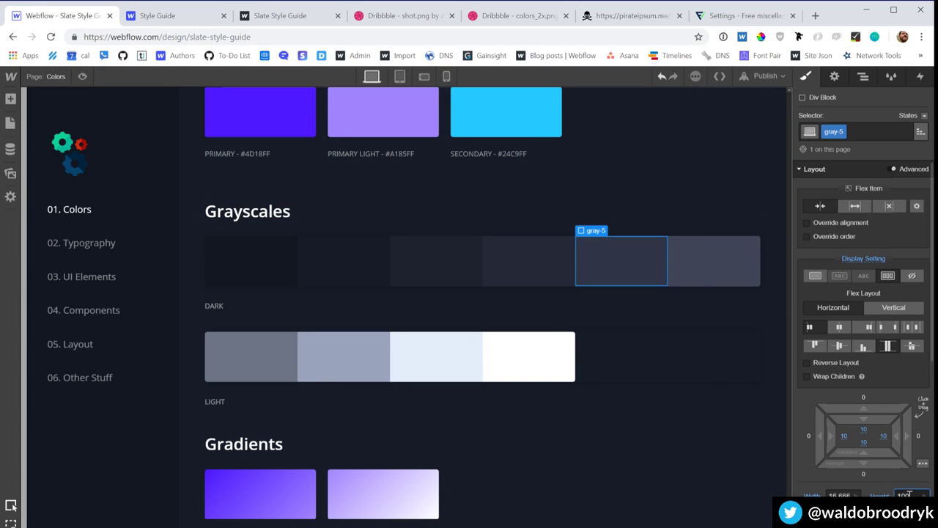
click(715, 251)
click(906, 492)
text(100%)
scroll(349, 198, up, 1)
scroll(283, 373, down, 1)
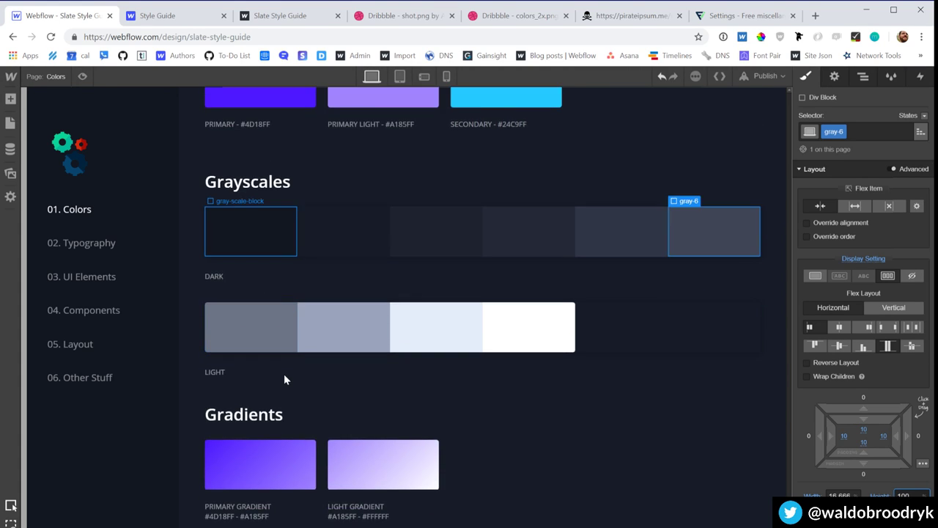
Step: Set the height of the light-gray and light-gray-2 blocks in the light grayscale row to 100% at desktop
click(271, 319)
key(Up)
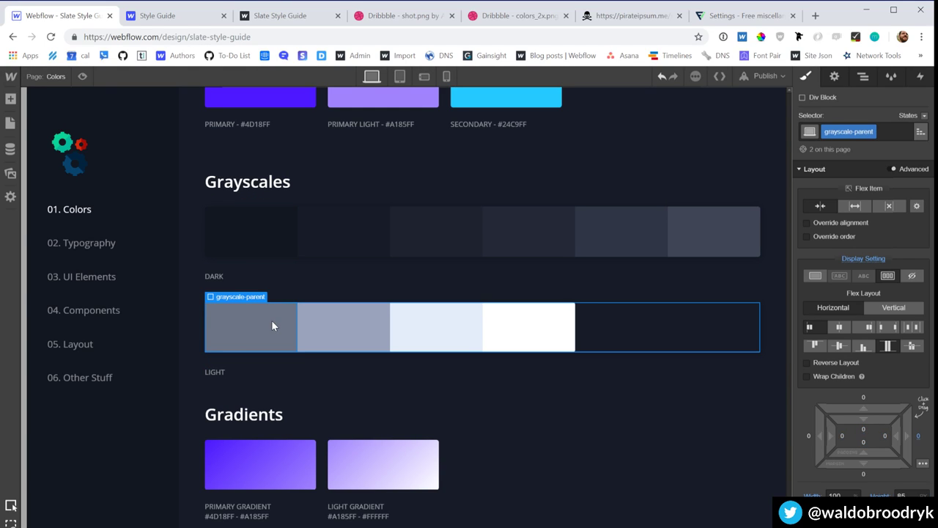
click(271, 319)
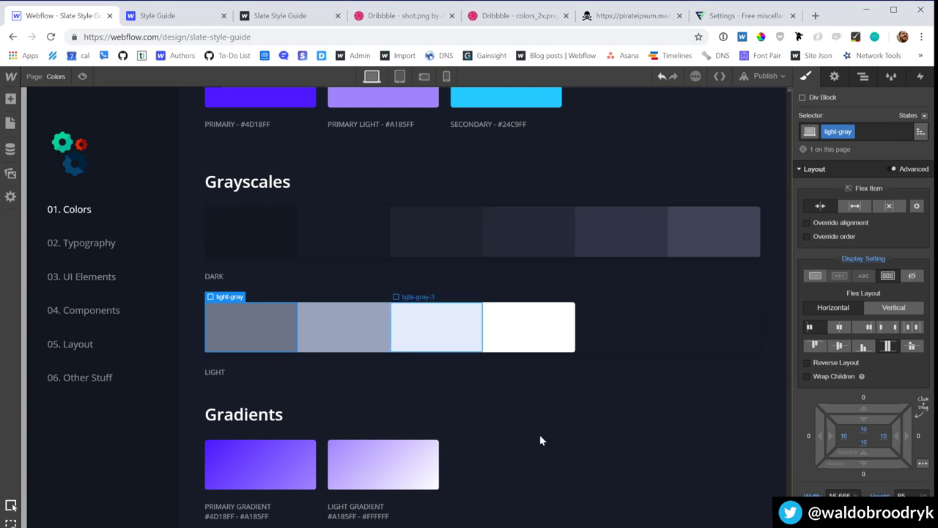
click(902, 496)
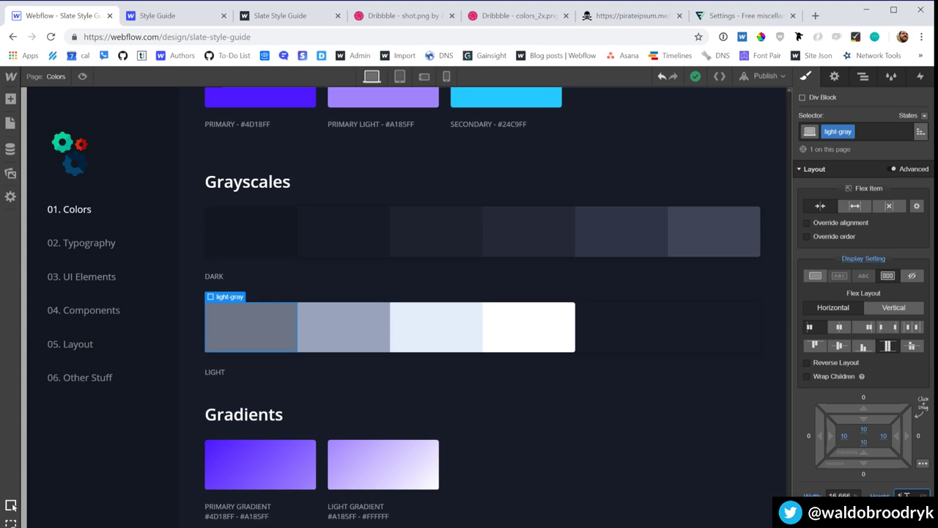
text(100)
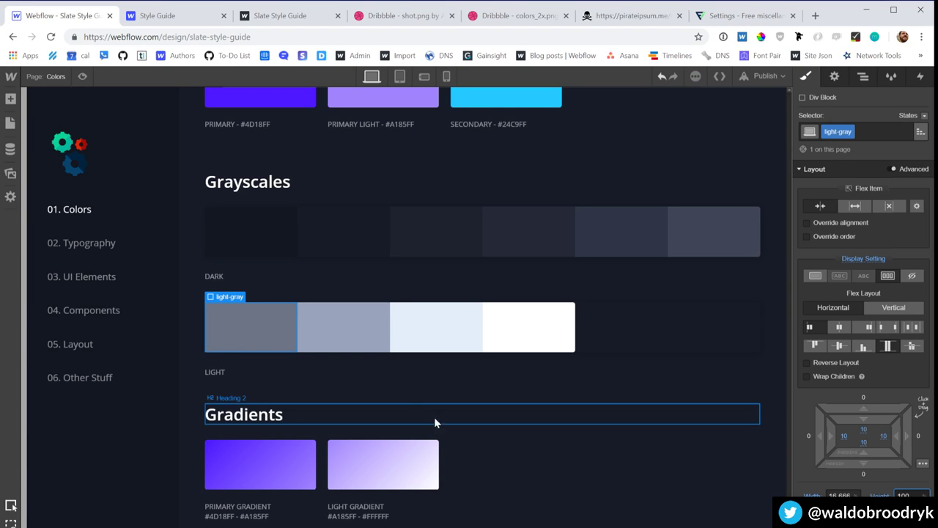
click(345, 318)
click(903, 495)
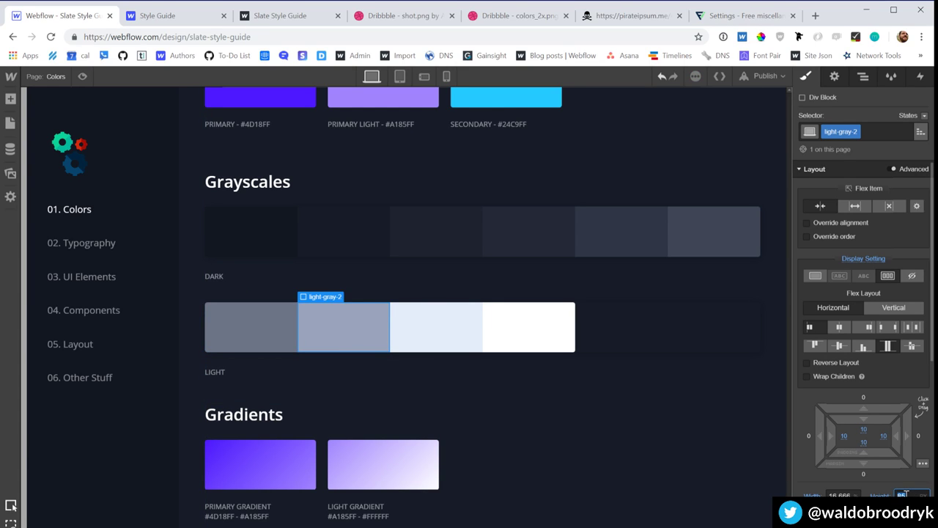
text(100)
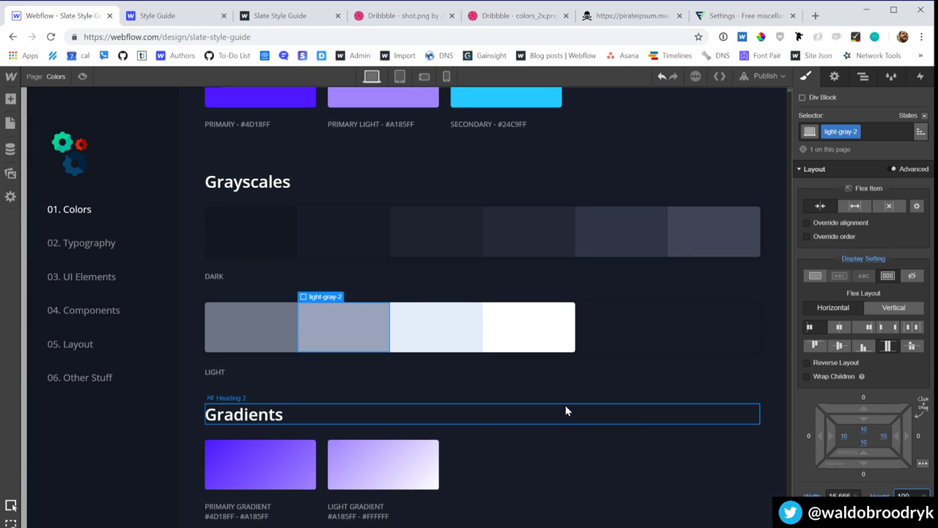
Step: Set the height of the light-gray-3 and light-gray-4 blocks to 100% at the desktop breakpoint
click(409, 318)
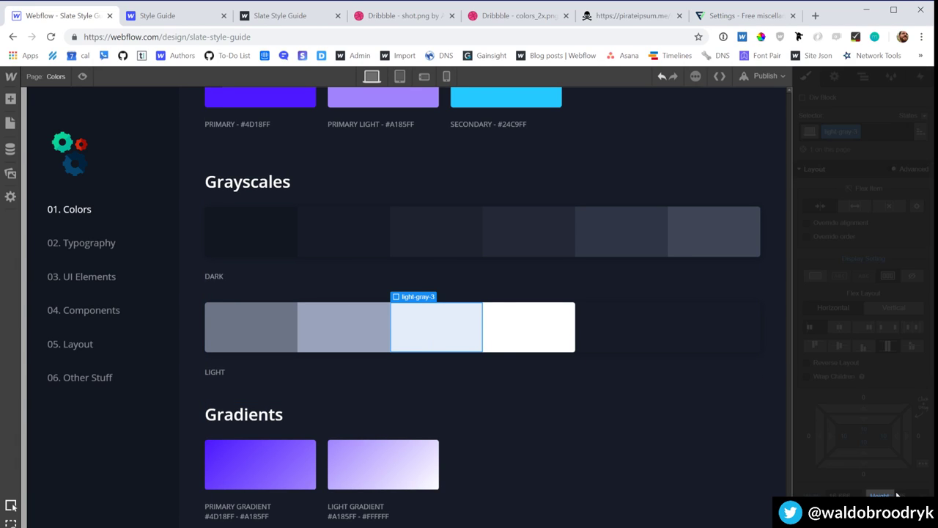
click(899, 495)
text(100)
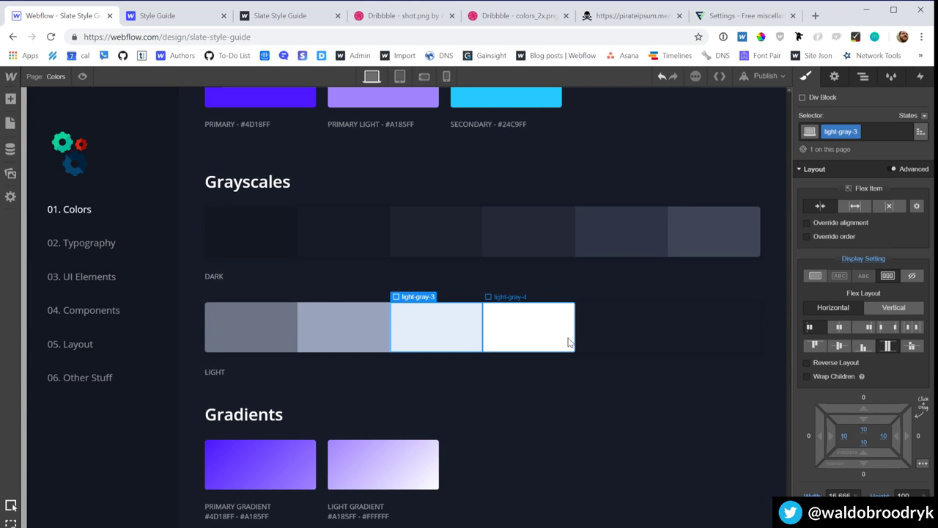
click(568, 342)
text(100%)
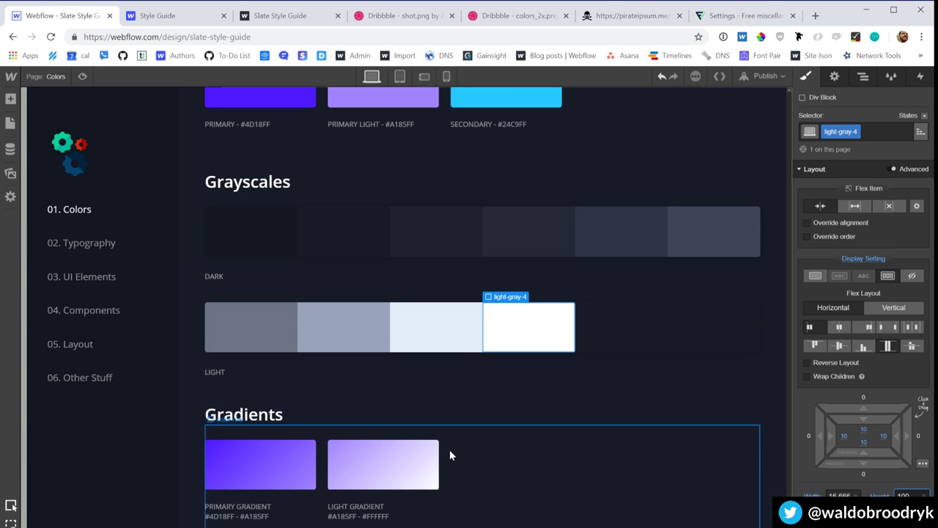
click(381, 460)
click(318, 455)
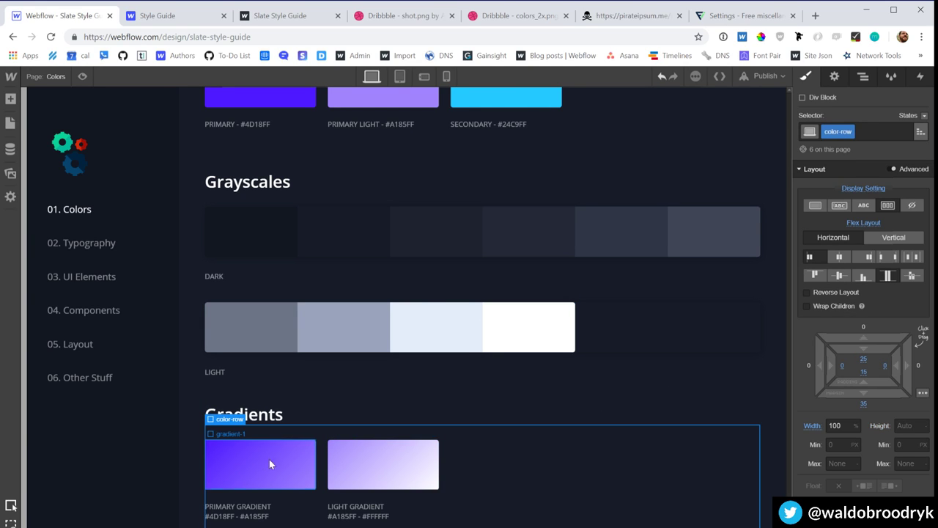
scroll(374, 475, up, 2)
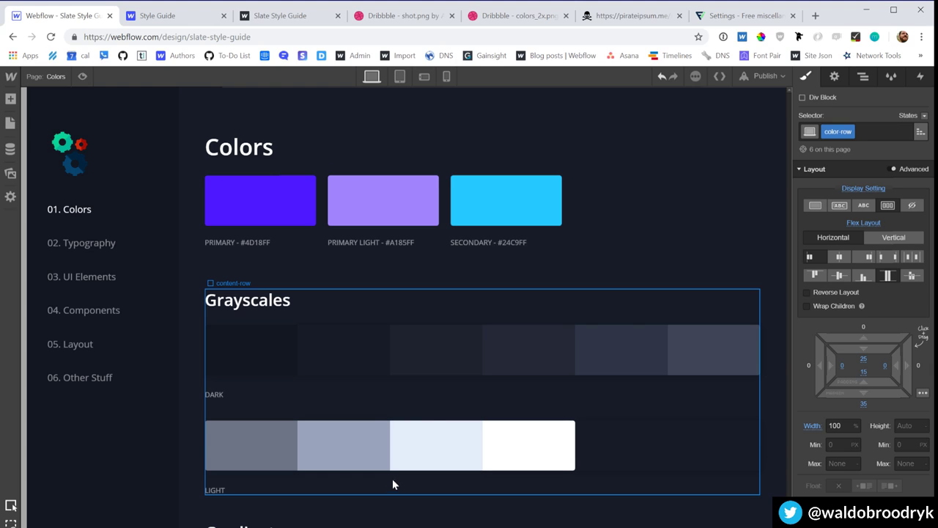
Step: At the phone portrait breakpoint, set the height of the grayscale-parent row to 55 px
click(423, 77)
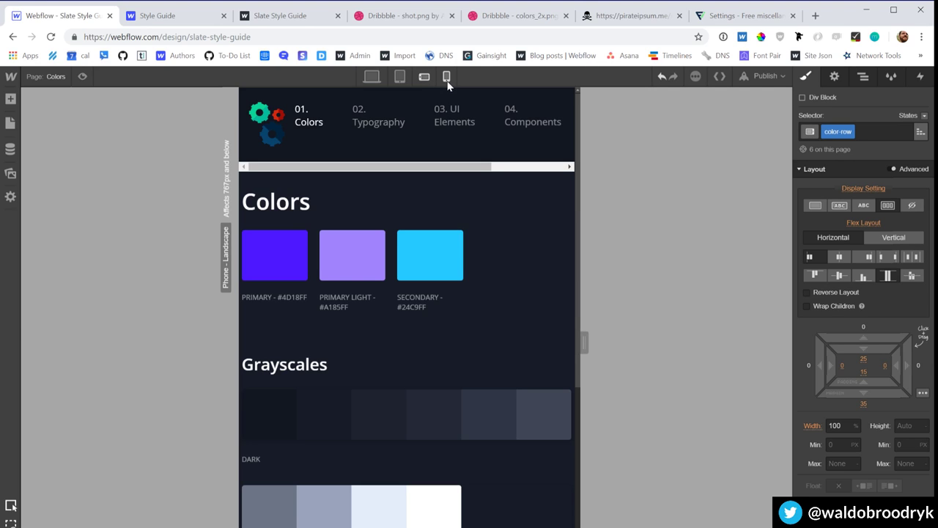
click(447, 82)
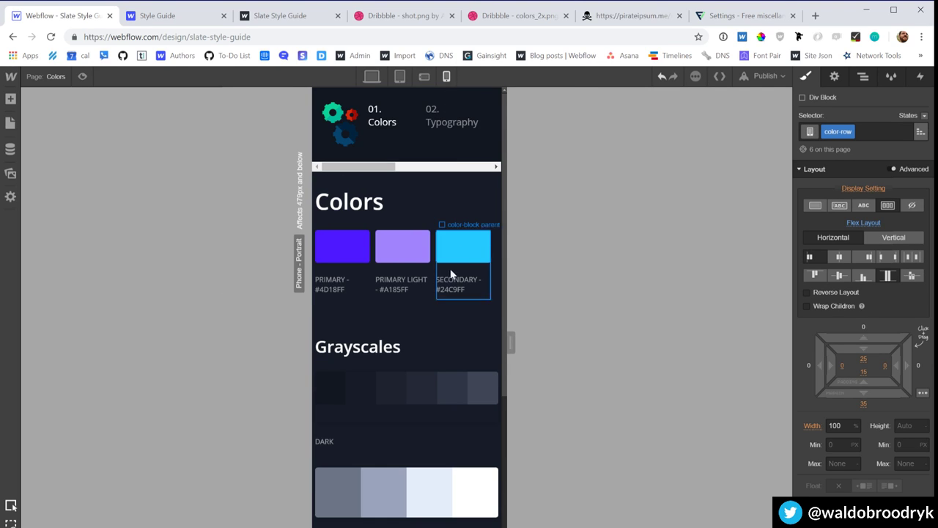
click(392, 480)
click(392, 476)
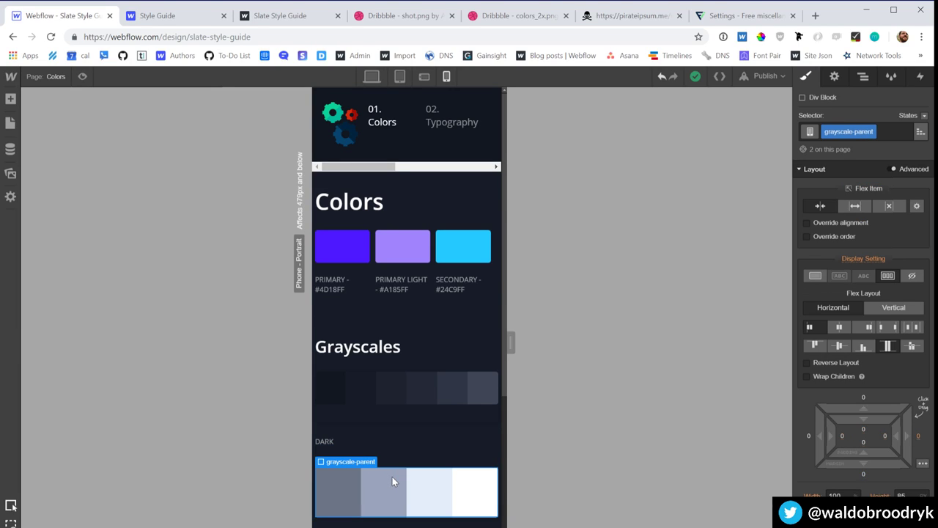
click(901, 493)
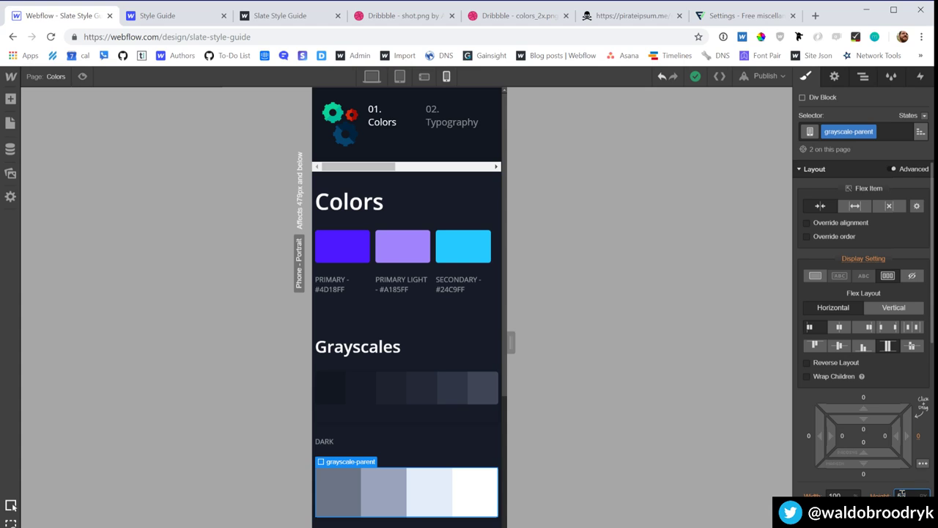
key(Return)
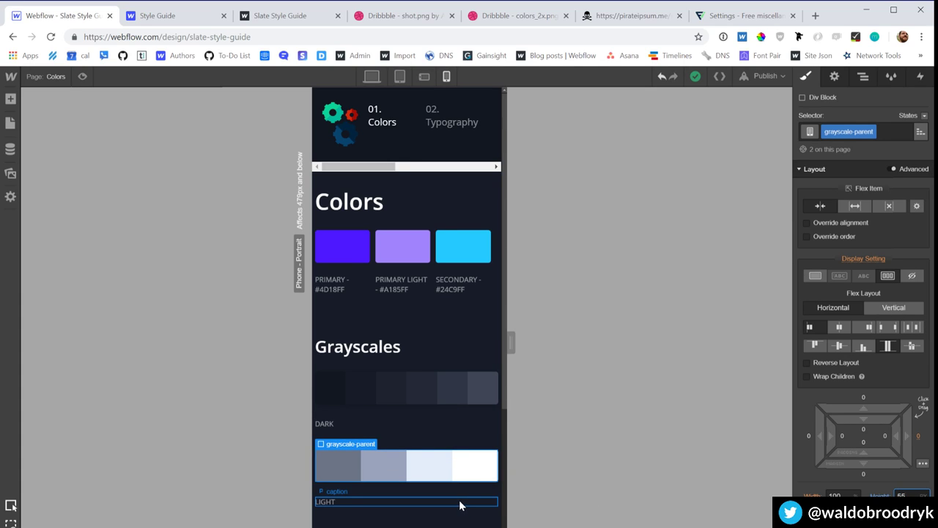
scroll(444, 476, down, 2)
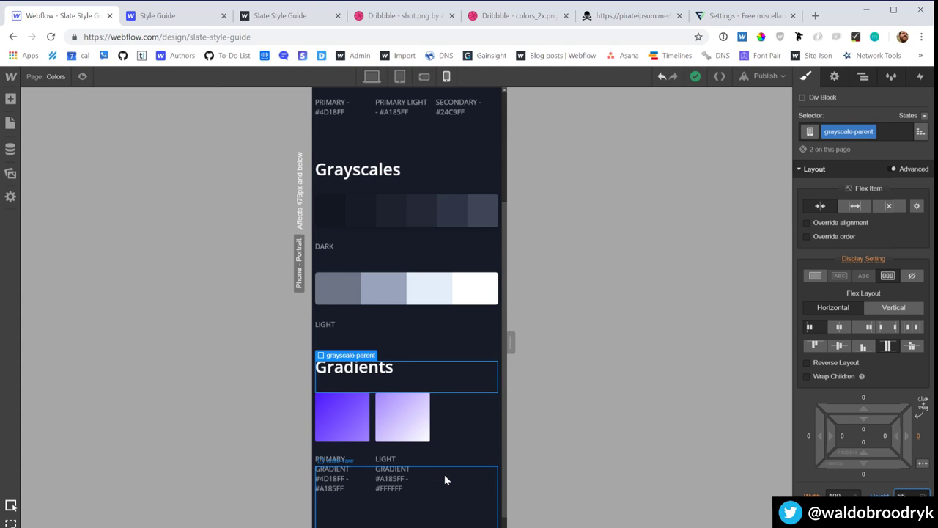
click(403, 447)
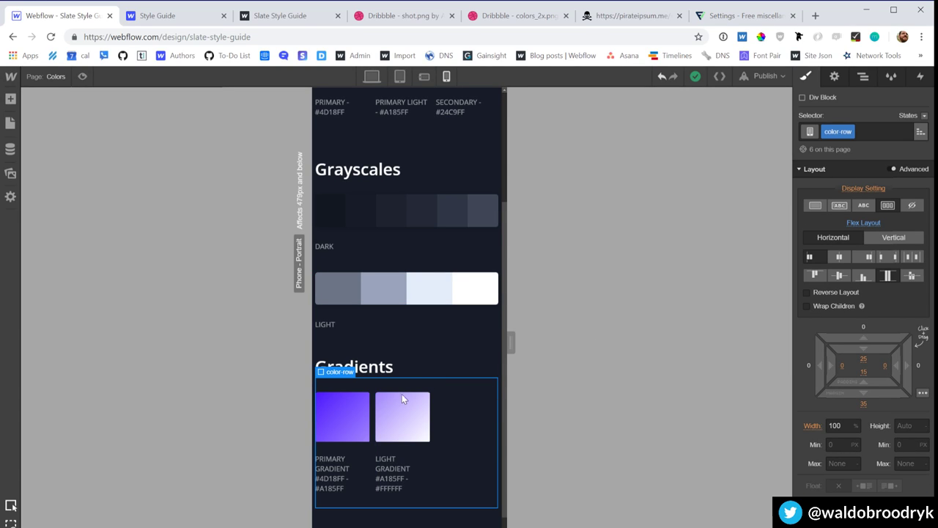
click(408, 449)
click(408, 450)
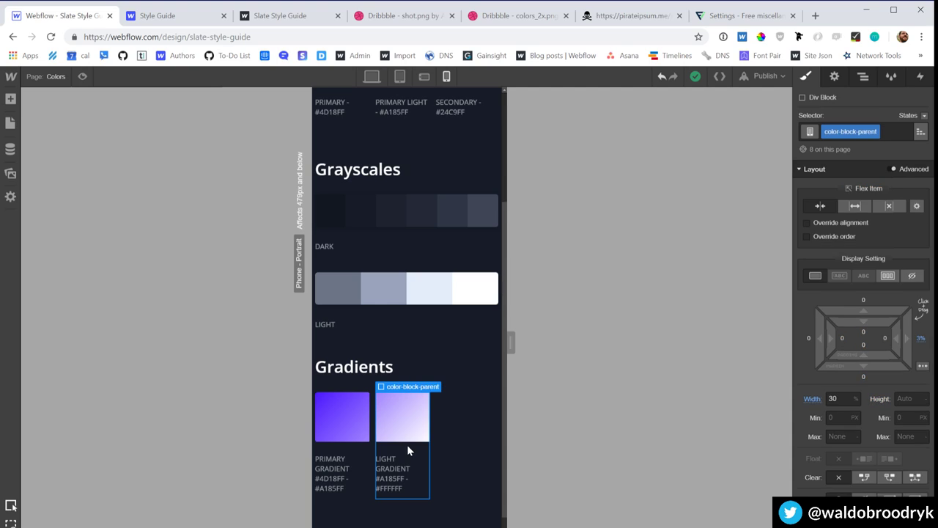
click(891, 132)
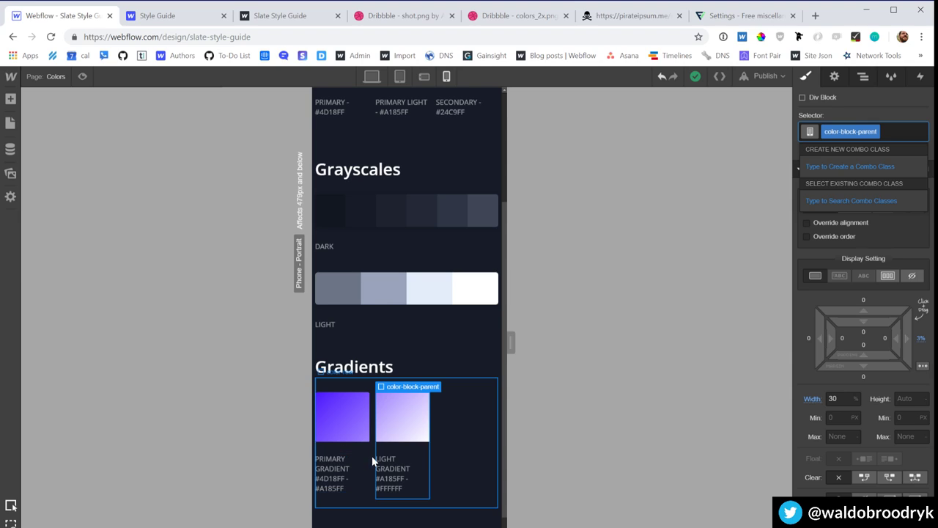
click(456, 461)
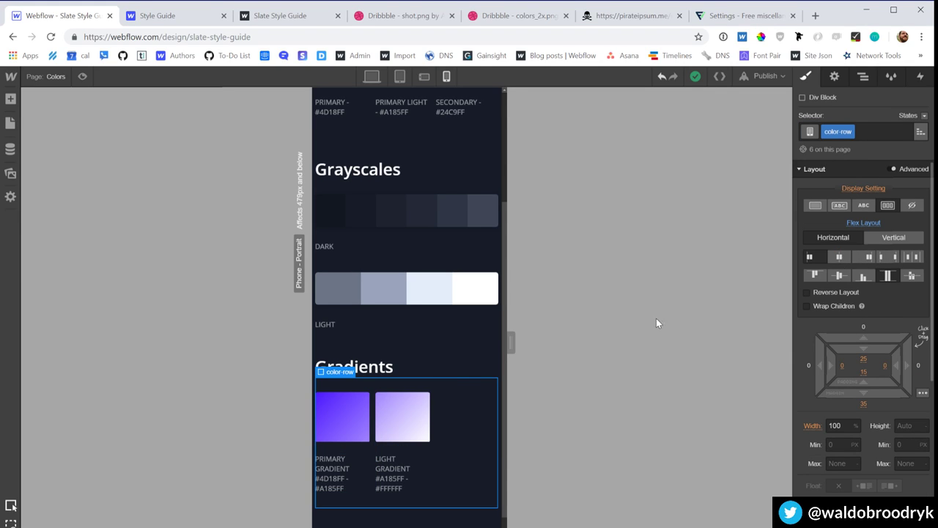
Step: Create a combo class named gradient on the color-block-parent that holds the primary gradient swatch
click(364, 454)
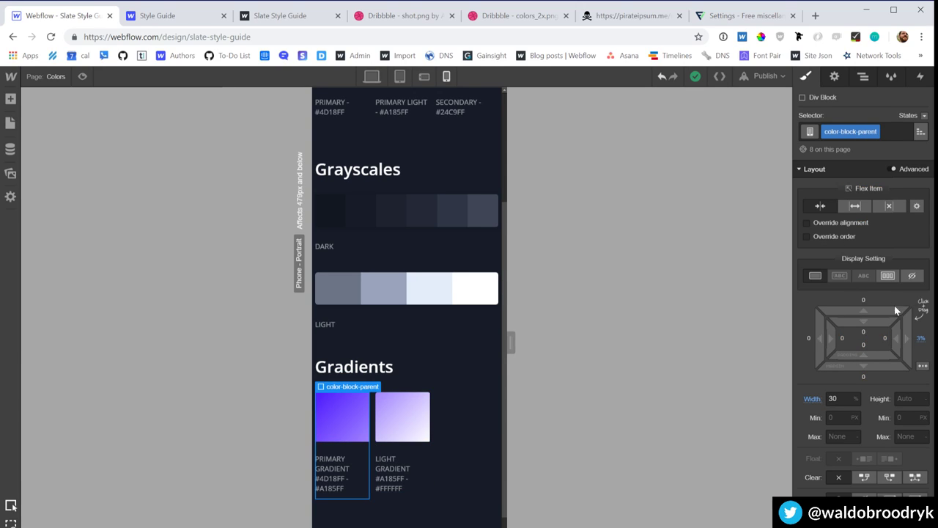
click(831, 398)
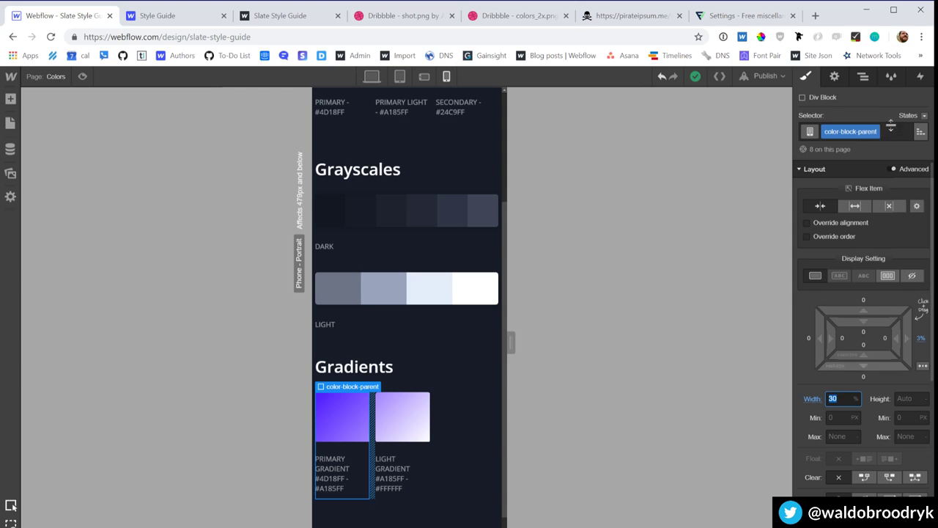
click(890, 129)
text(gradient)
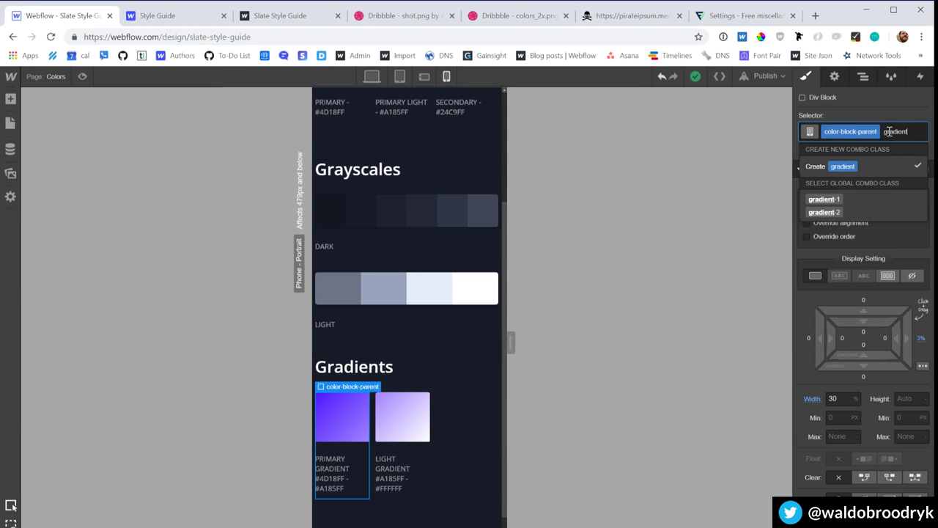
key(Return)
Step: Set the width of the primary gradient's block to 48% at phone portrait
click(840, 415)
double_click(840, 416)
text(48)
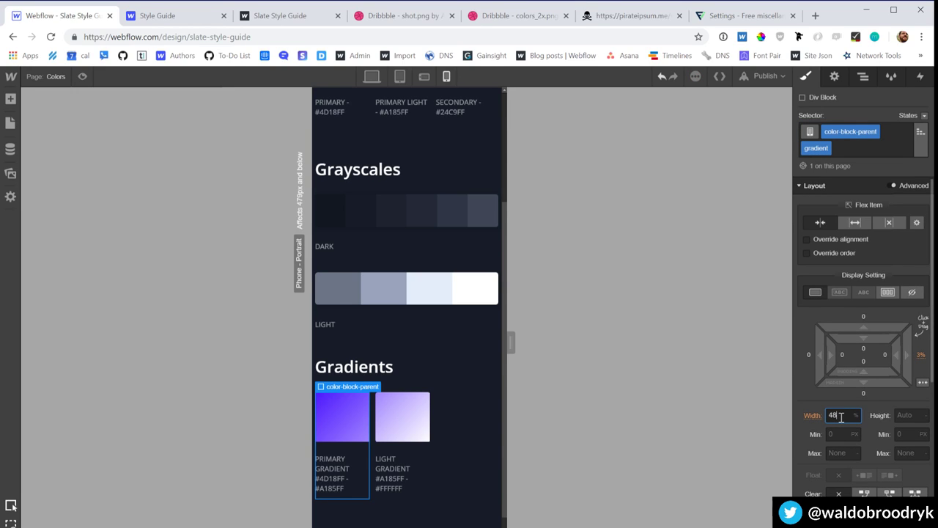
key(Return)
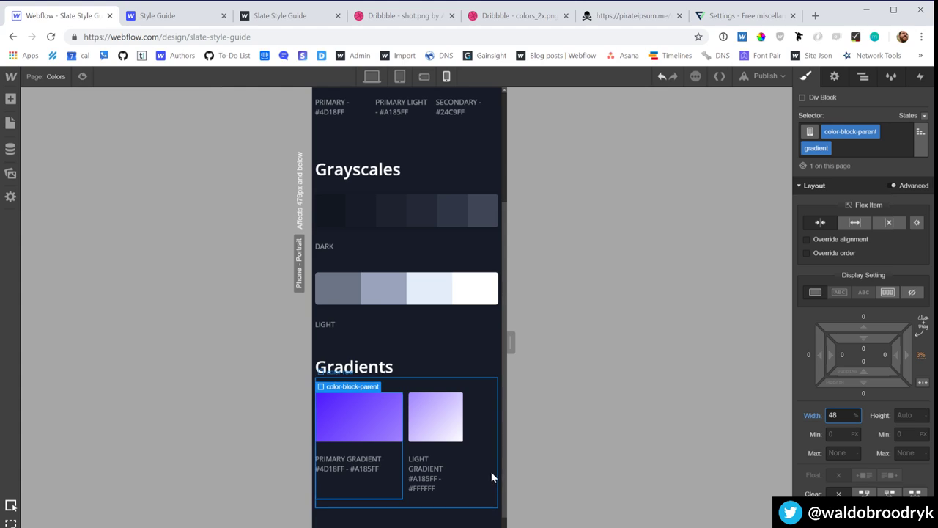
Step: Apply the existing gradient combo class to the light gradient's color-block-parent and set the class's right margin to 2%
click(447, 450)
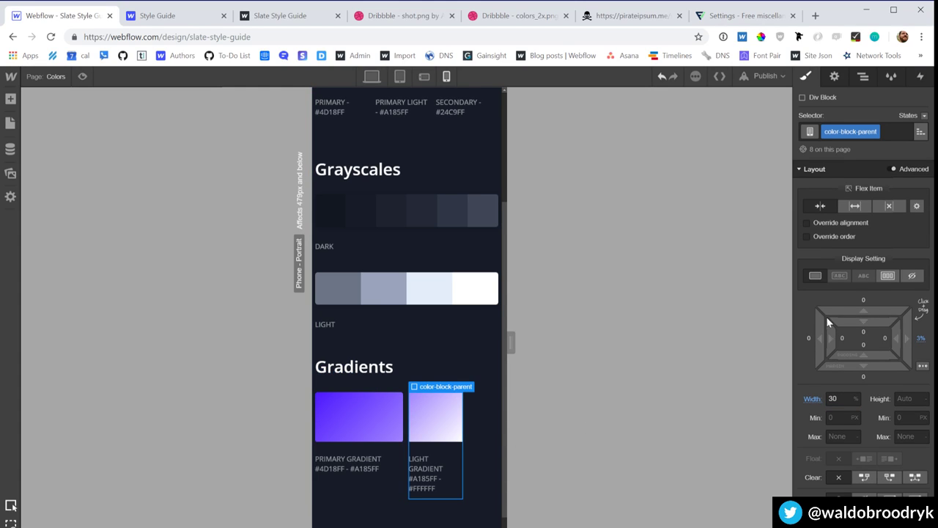
text(gr)
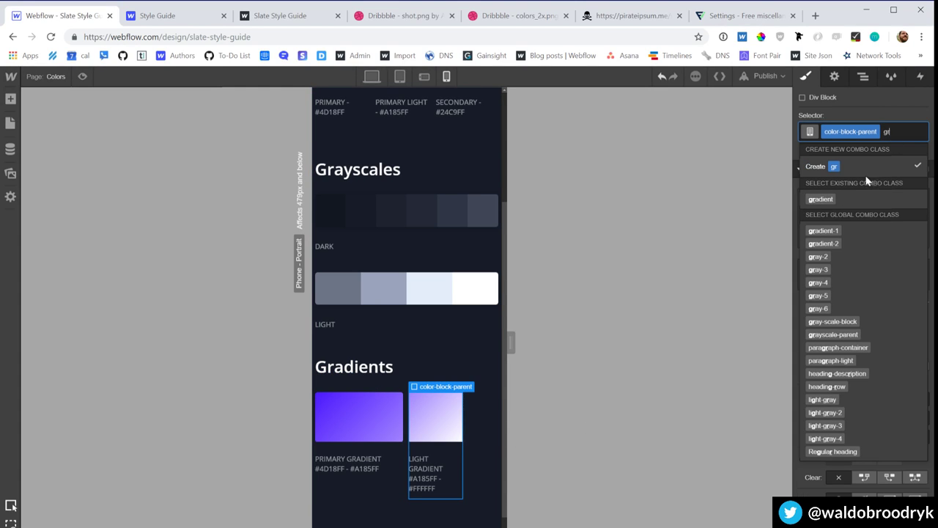
click(822, 196)
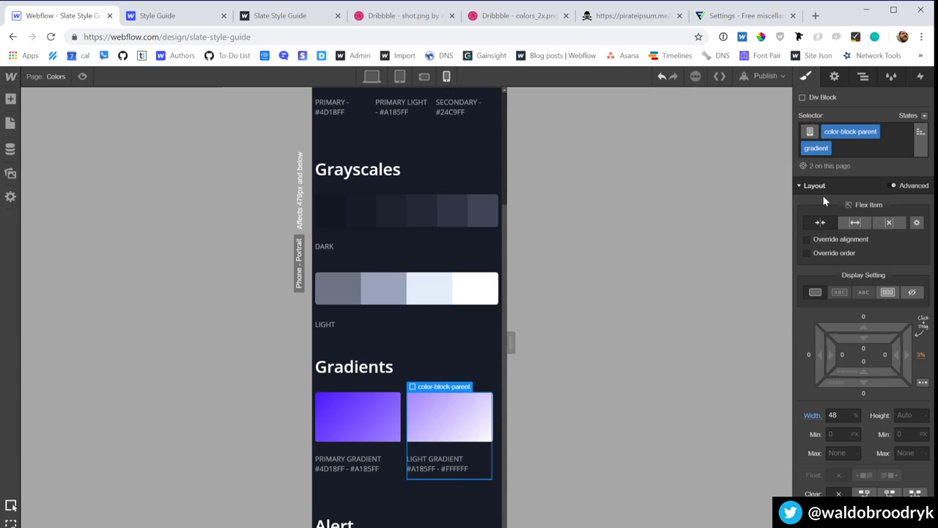
click(921, 358)
key(Return)
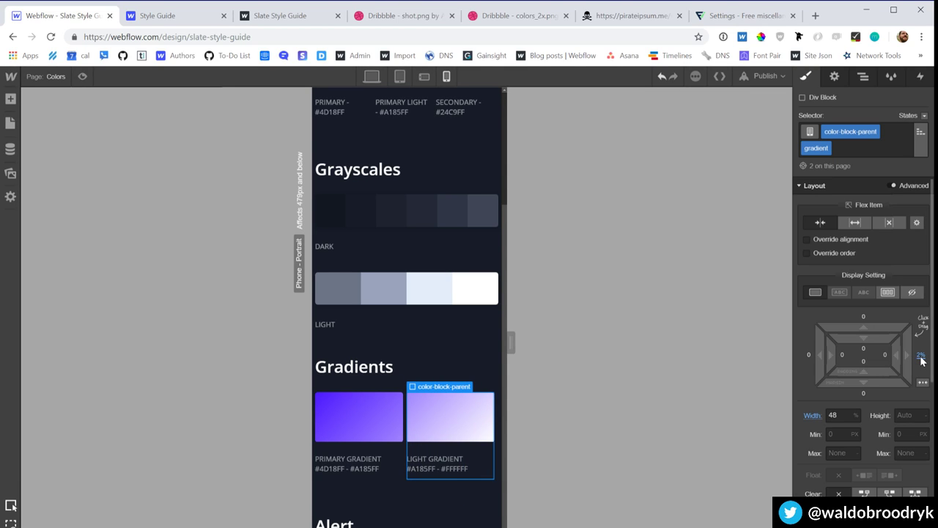
scroll(418, 394, down, 2)
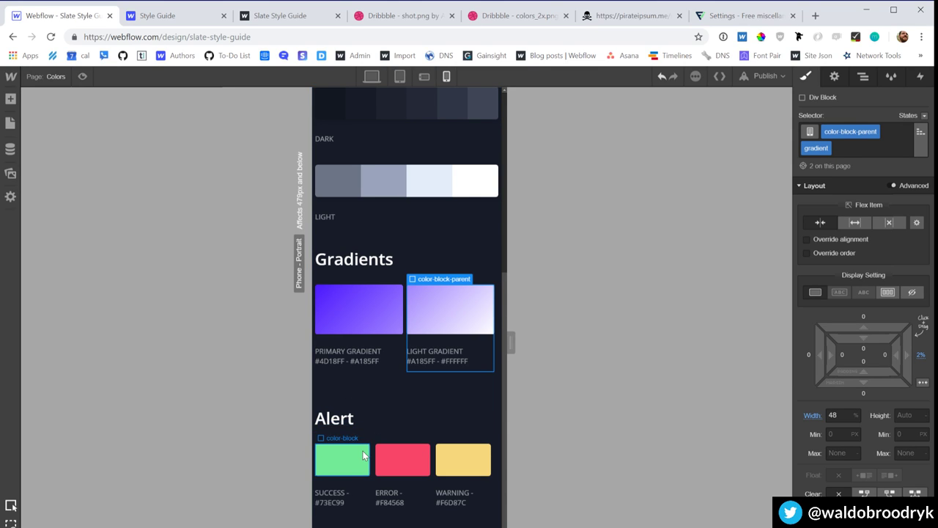
Step: Switch the canvas back to the desktop breakpoint and publish the site to its slate-style-guide.webflow.io domain
scroll(362, 454, up, 5)
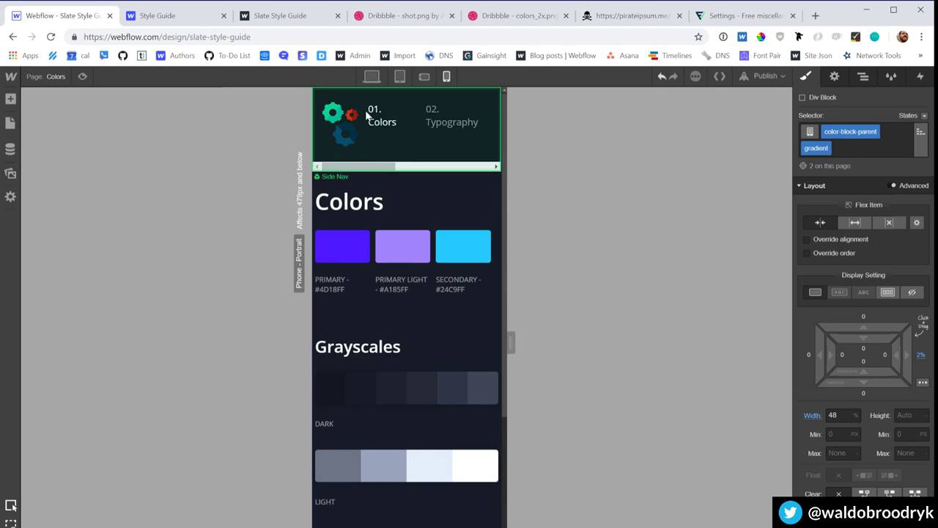
click(371, 78)
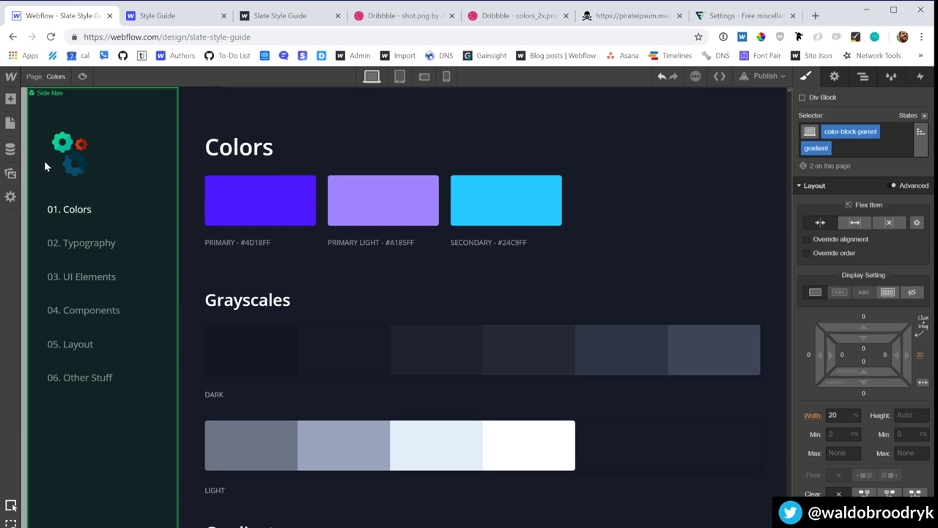
click(765, 76)
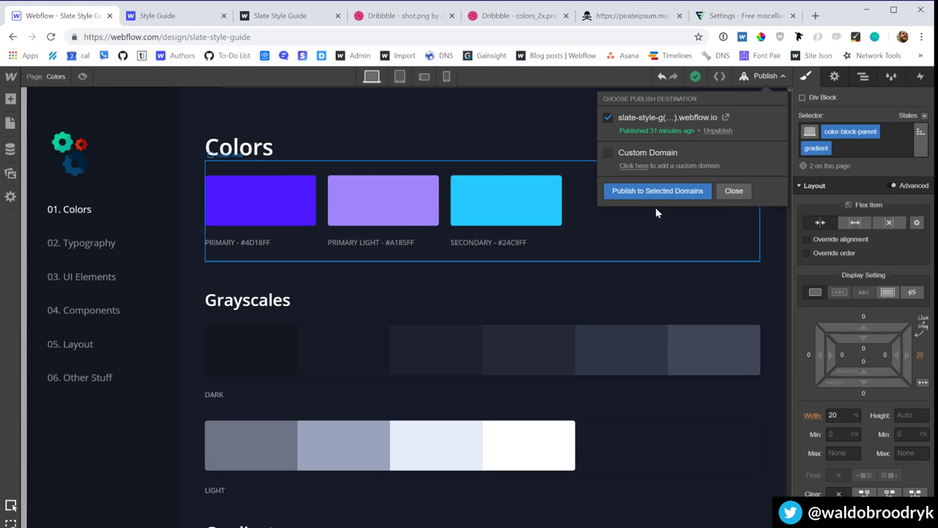
click(678, 191)
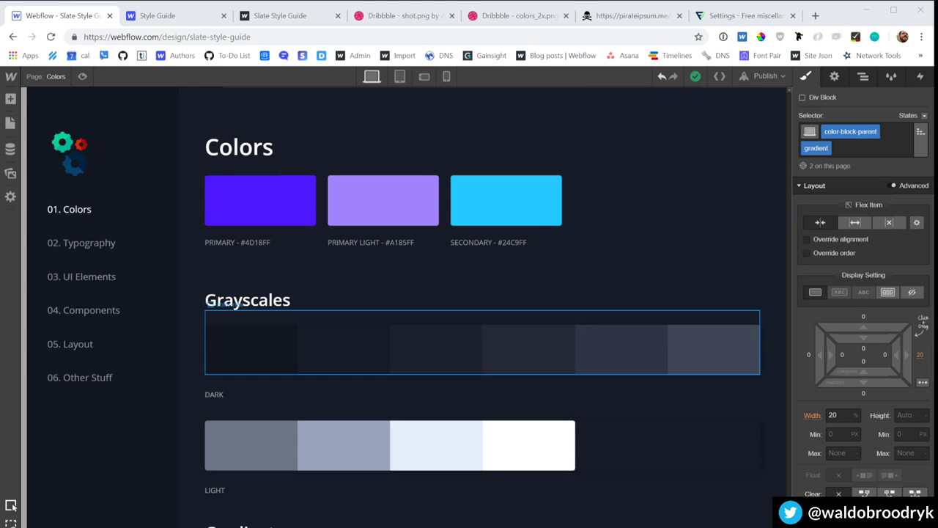
click(571, 220)
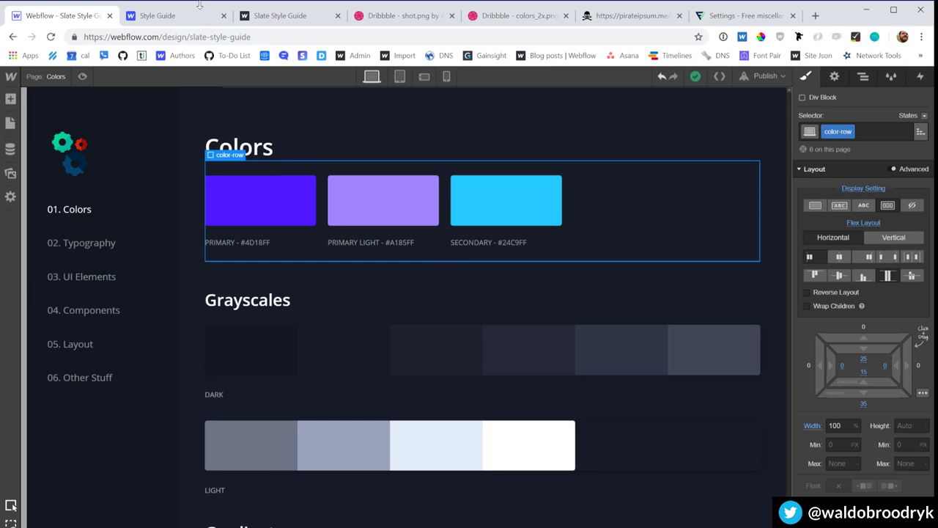
Step: Open the Colors page on the published site and review its swatches, grayscales, gradients and alert colors
click(292, 22)
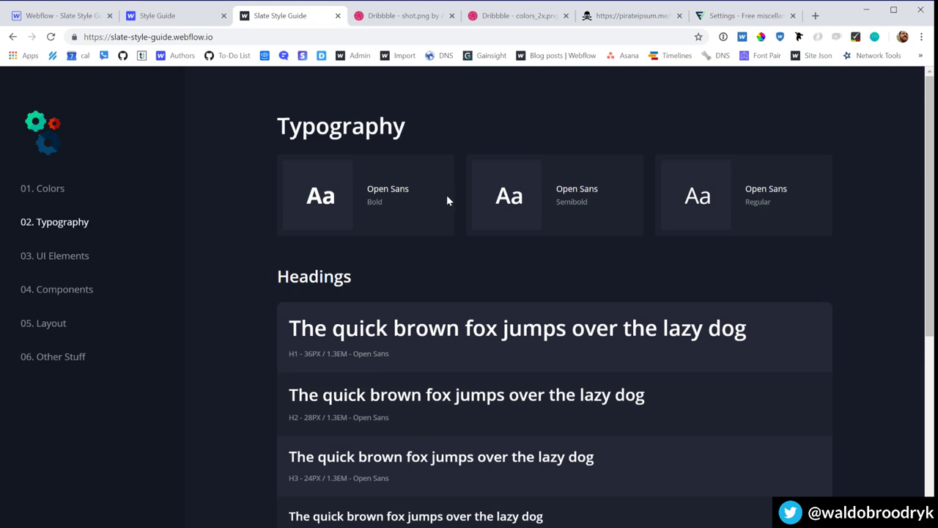
click(45, 192)
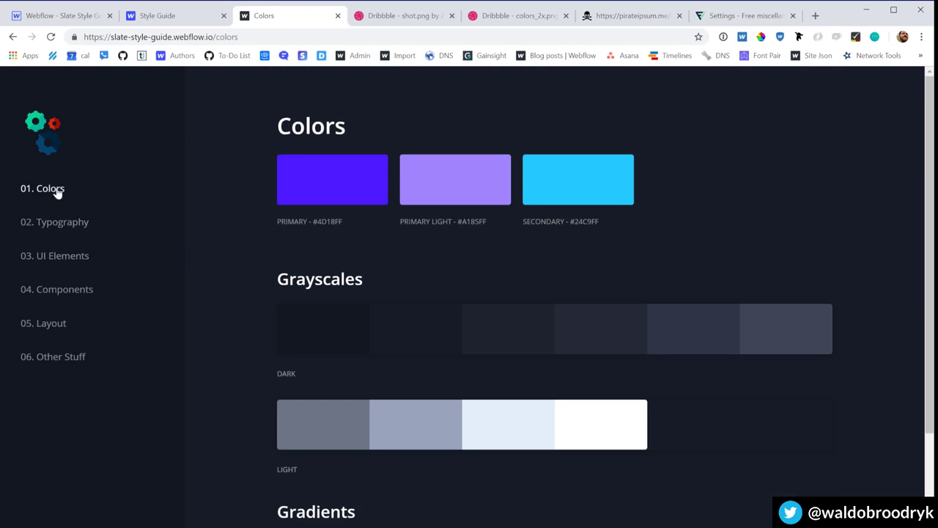
scroll(461, 189, down, 4)
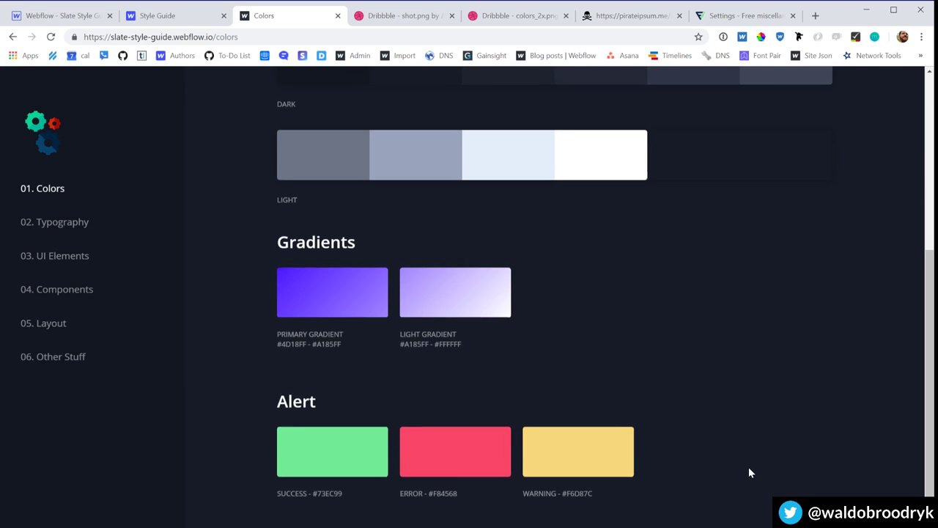
scroll(748, 467, up, 4)
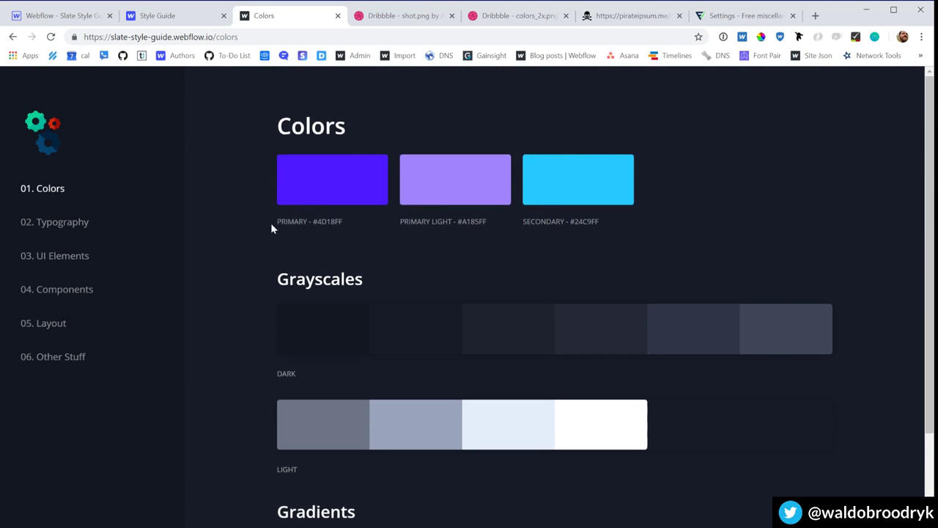
drag(282, 221, 376, 221)
click(376, 221)
click(168, 18)
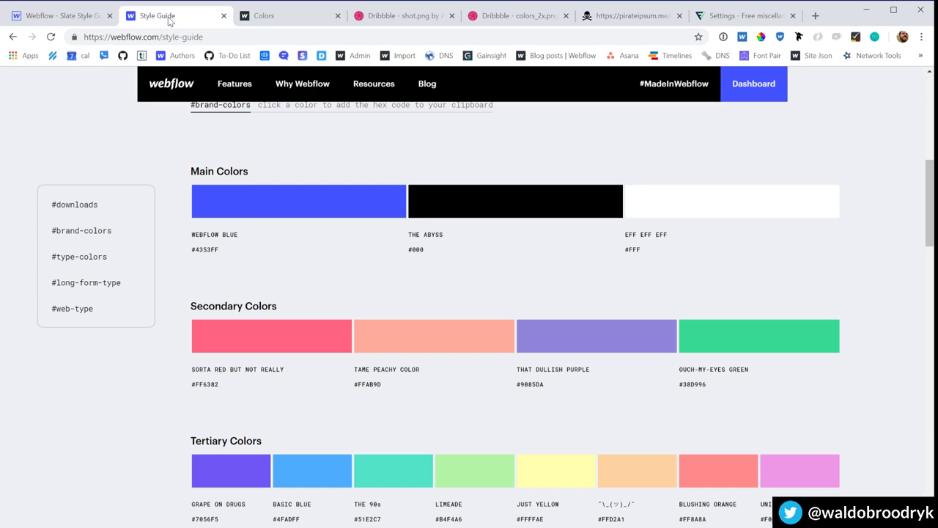
click(74, 18)
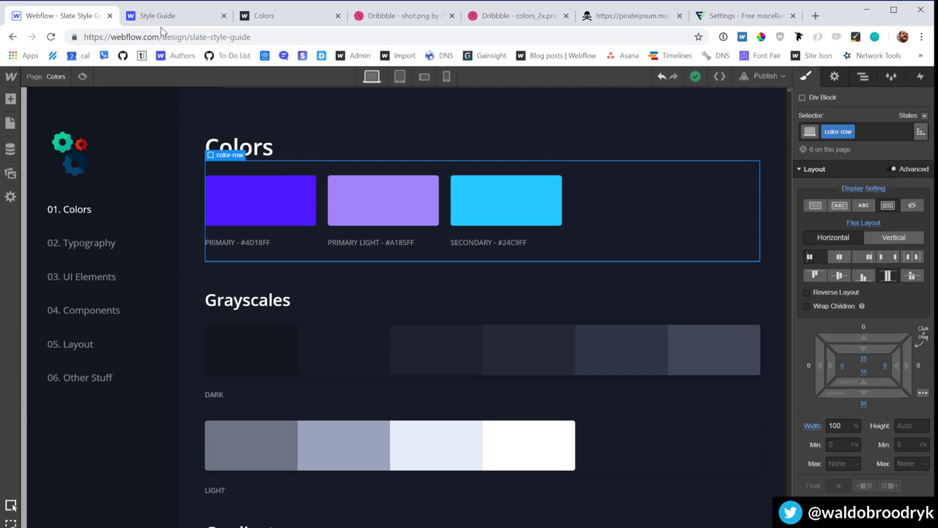
click(292, 18)
click(302, 55)
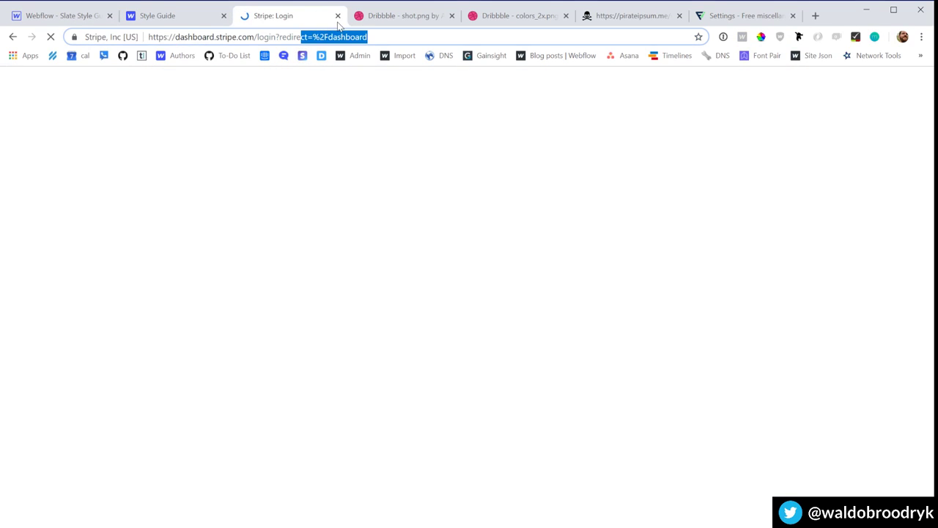
click(337, 15)
Step: Open twitter.com, look through the account's notifications, and return to the Webflow Designer
click(297, 38)
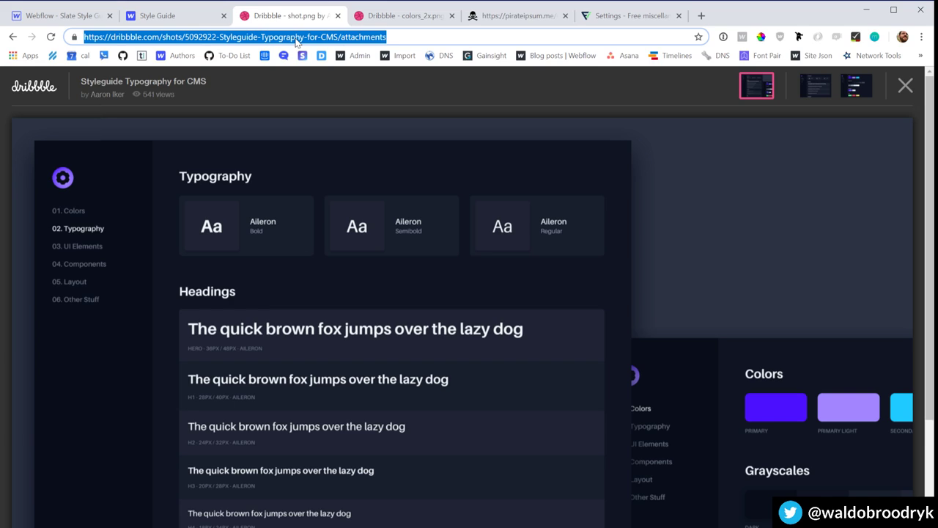
text(twitter.com)
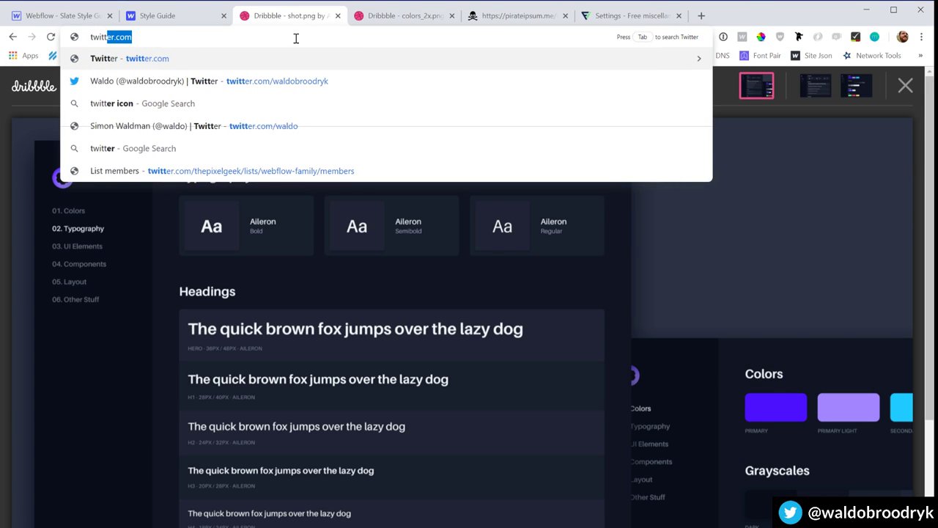
key(Return)
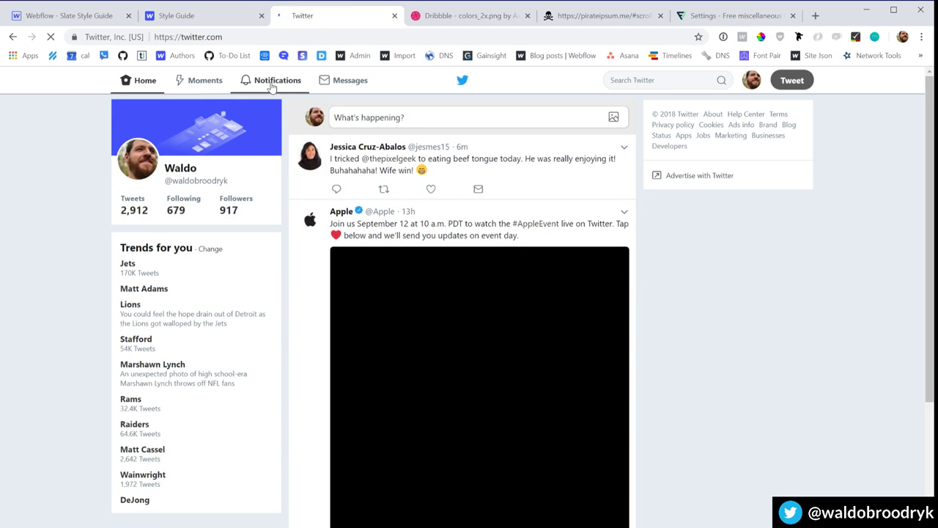
click(271, 85)
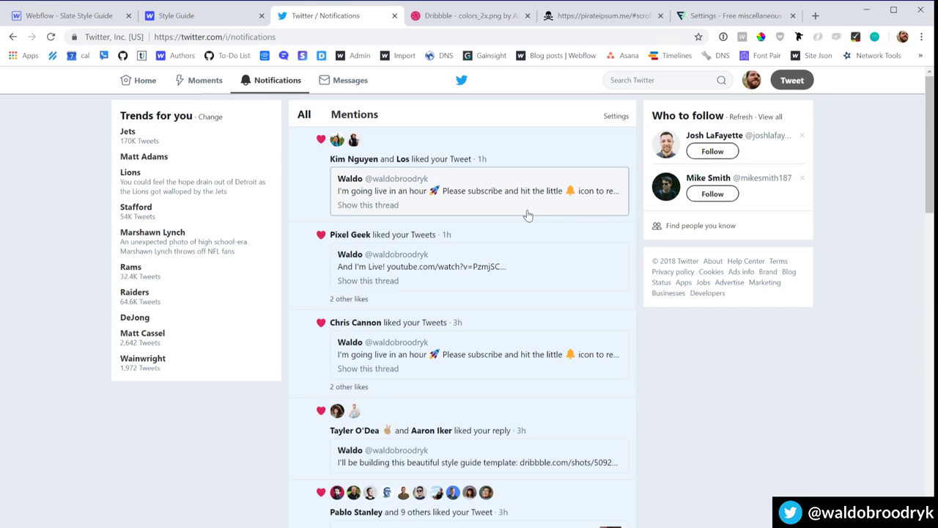
scroll(526, 215, down, 3)
scroll(527, 215, up, 2)
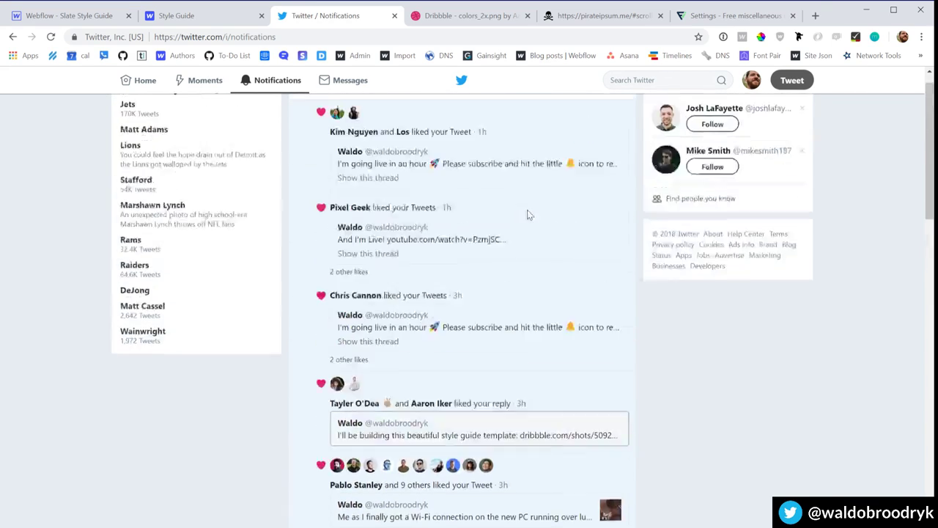
click(82, 16)
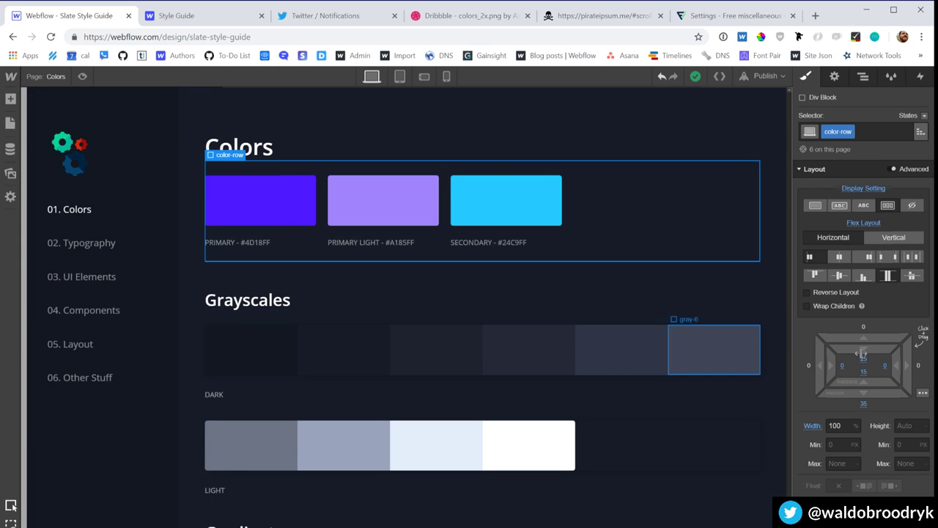
Step: Open the account owner's Dribbble profile and view the Bring it to Life bucket
click(450, 15)
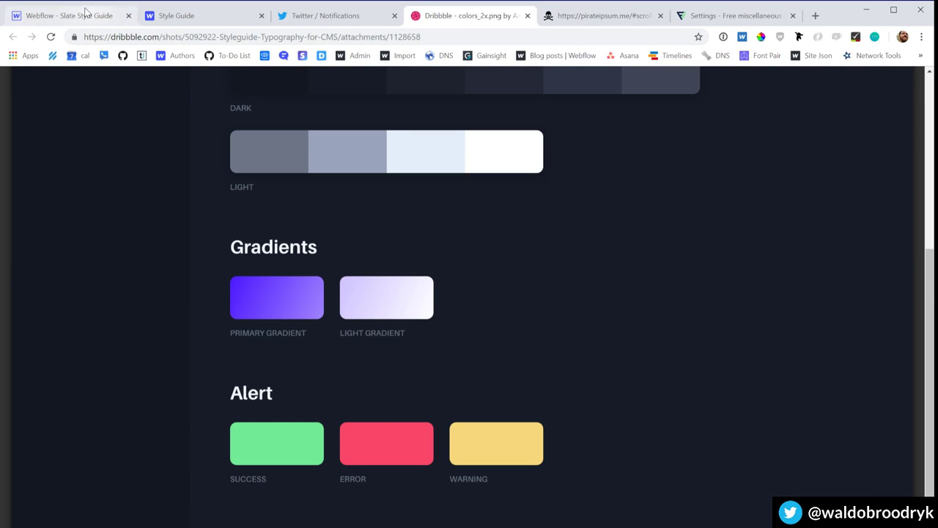
click(196, 36)
text(dribbble.com/wbroodryk)
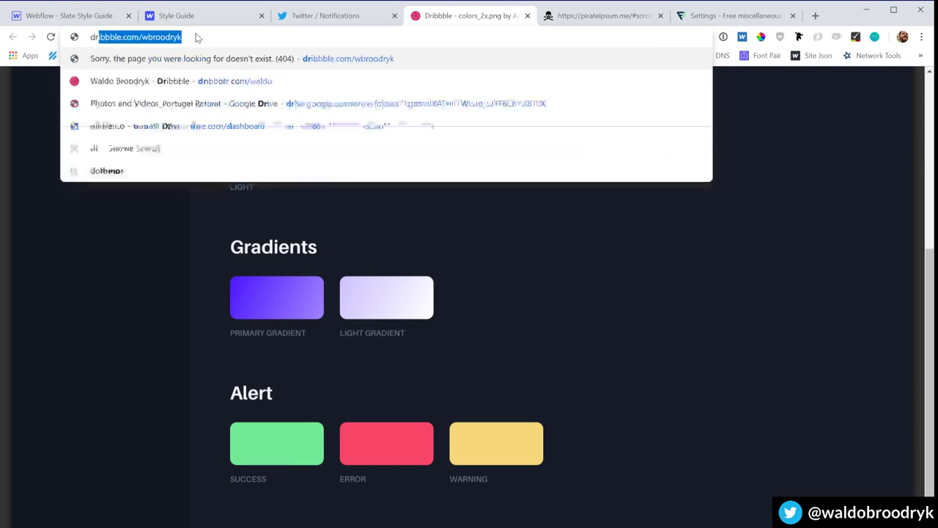
key(Down)
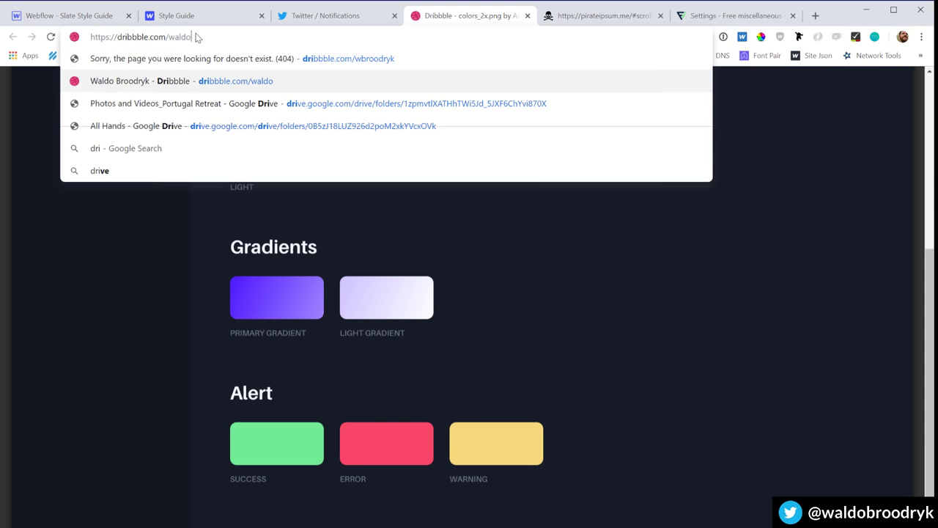
key(Return)
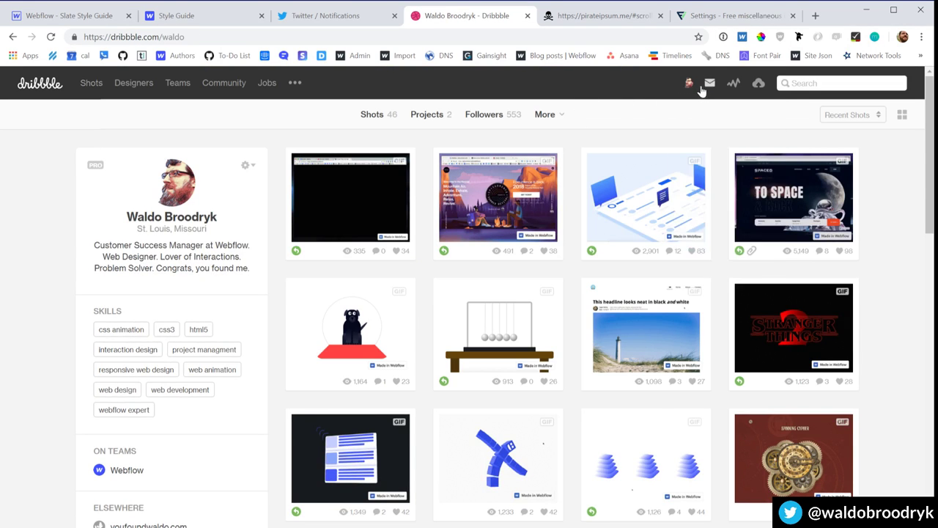
mouse_move(689, 83)
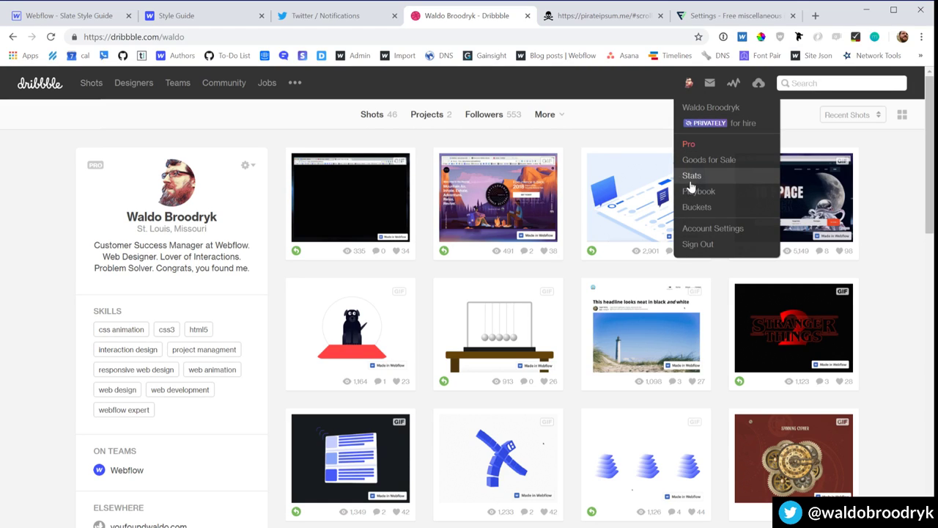
click(696, 209)
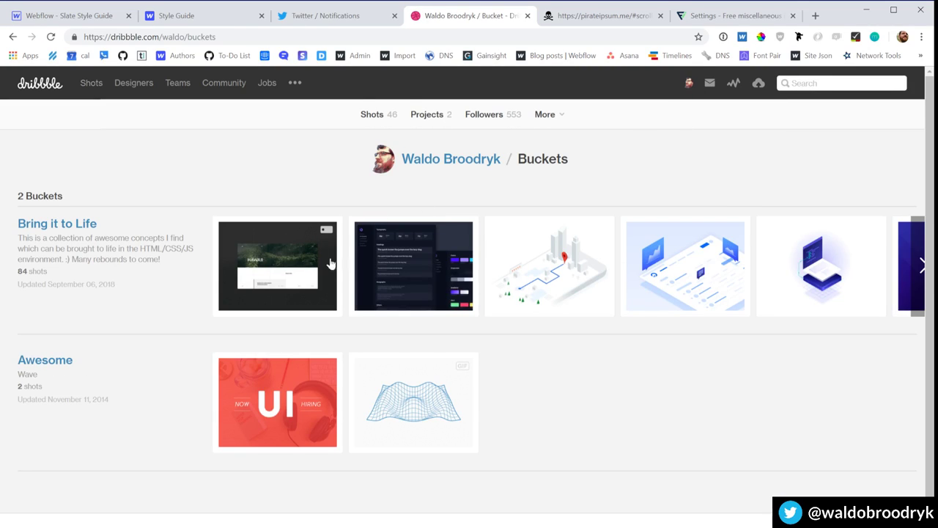
click(71, 224)
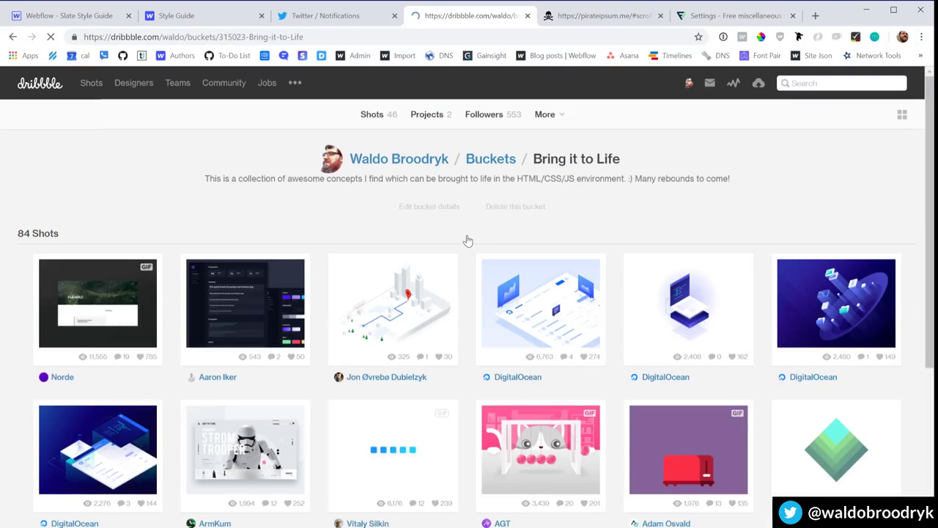
Step: From the style guide designer's Dribbble profile, open the UI Elements Styleguide for CMS shot and examine its full-size attachment
click(216, 379)
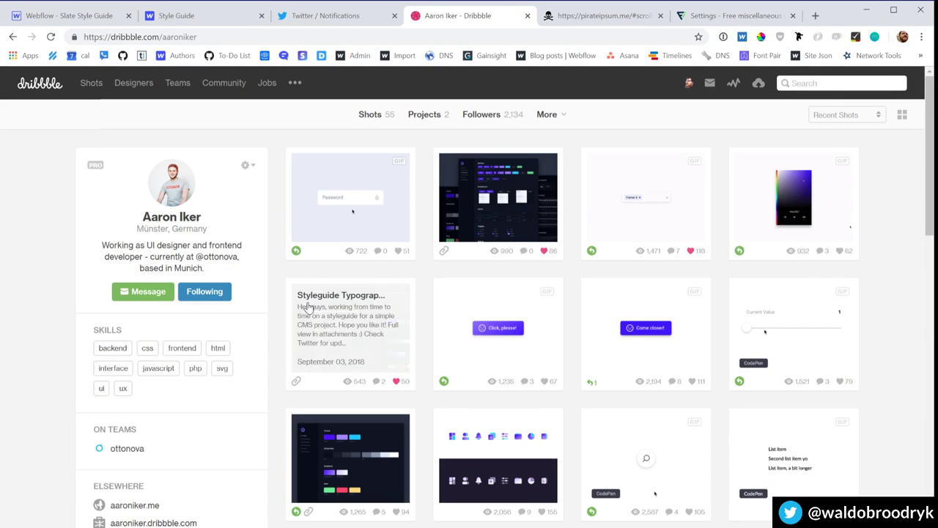
click(499, 200)
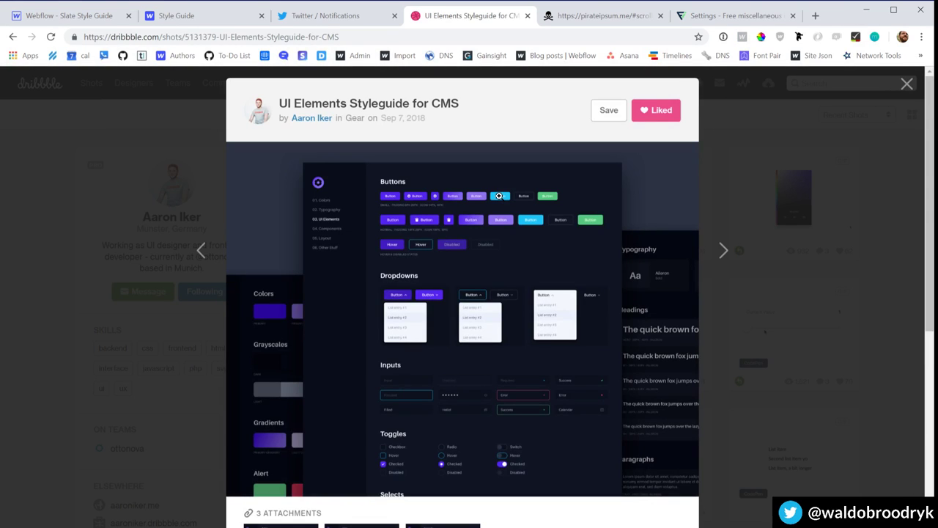
click(350, 197)
scroll(557, 258, down, 4)
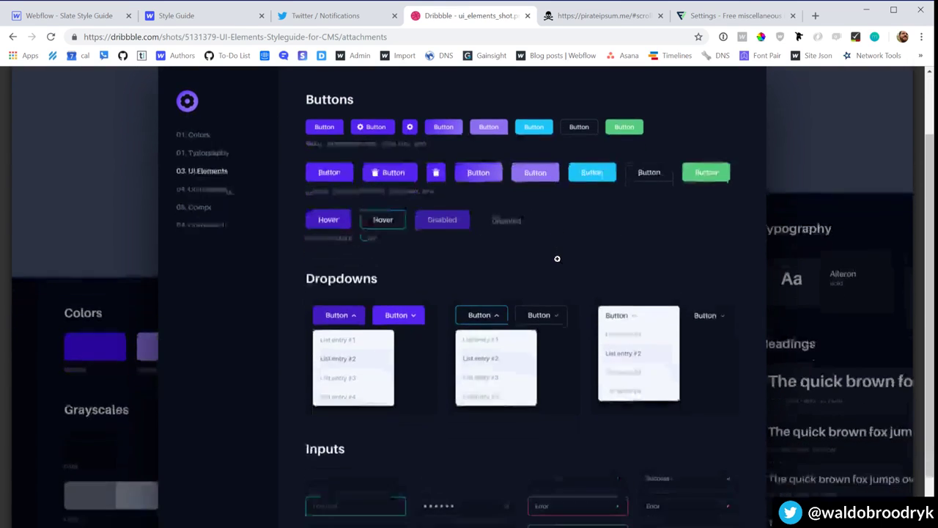